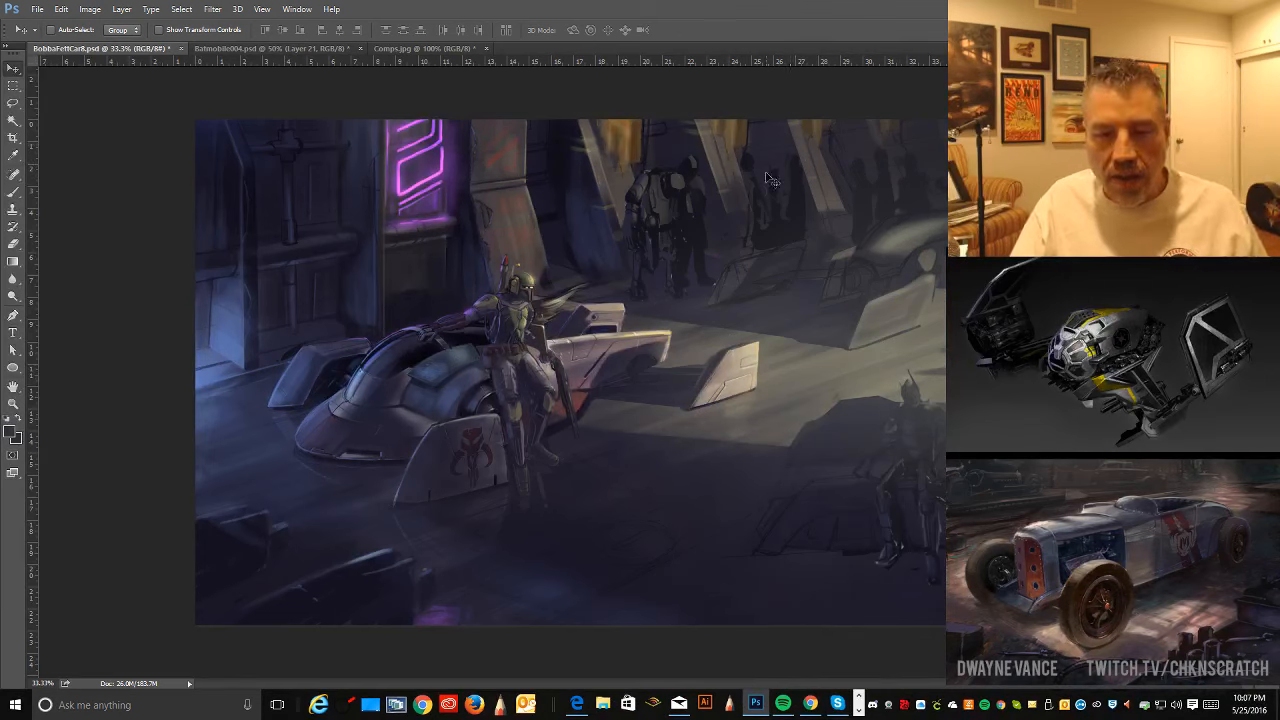
pyautogui.hotkey('ctrl', '+')
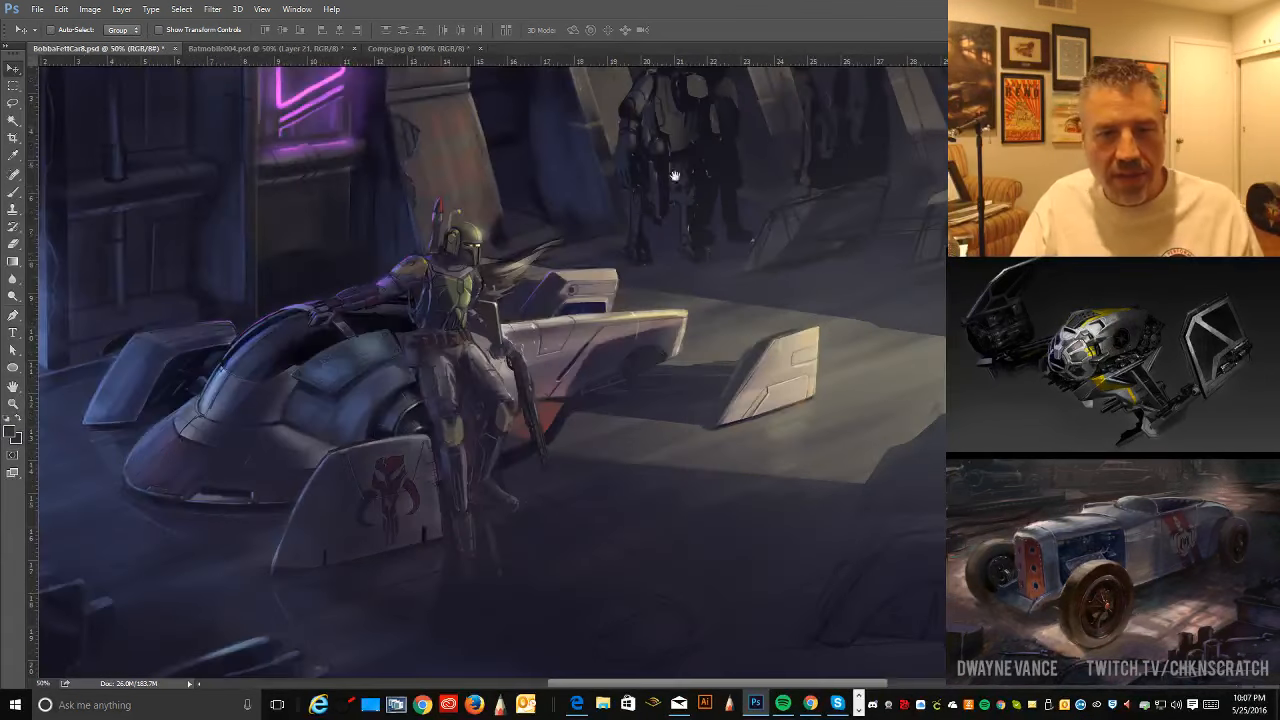
pyautogui.hotkey('ctrl', '+')
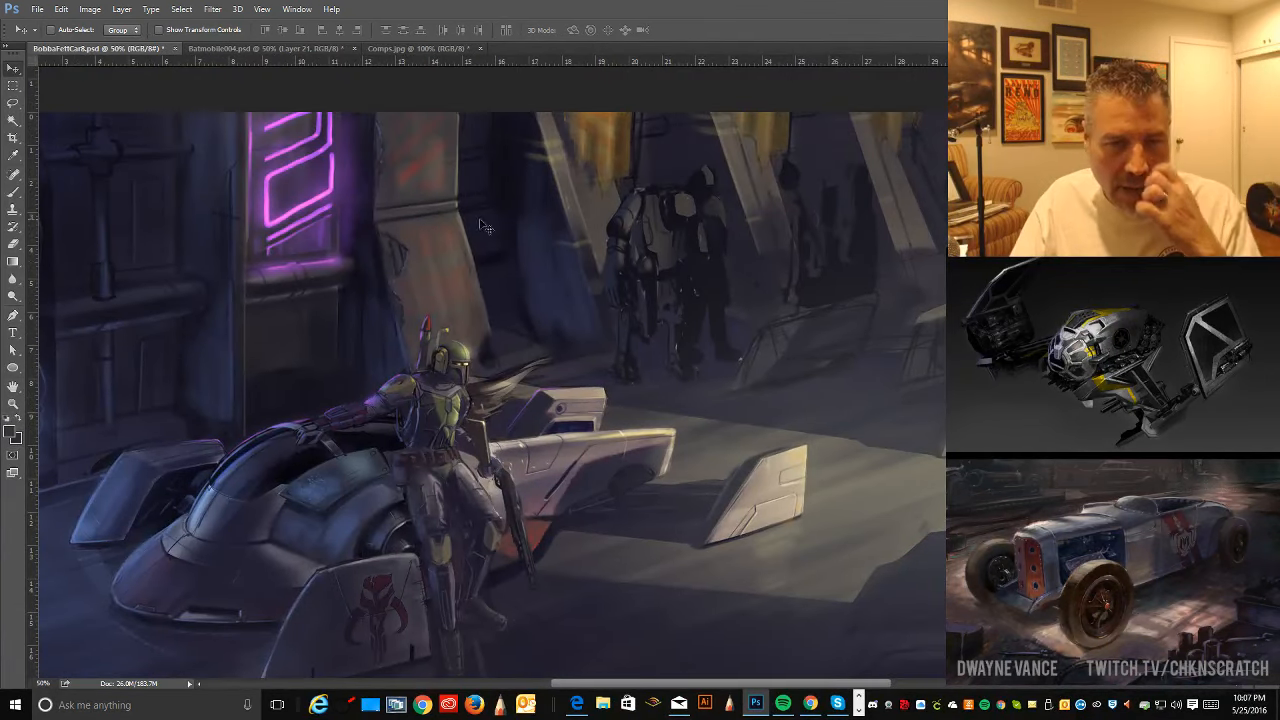
pyautogui.hotkey('ctrl', '-')
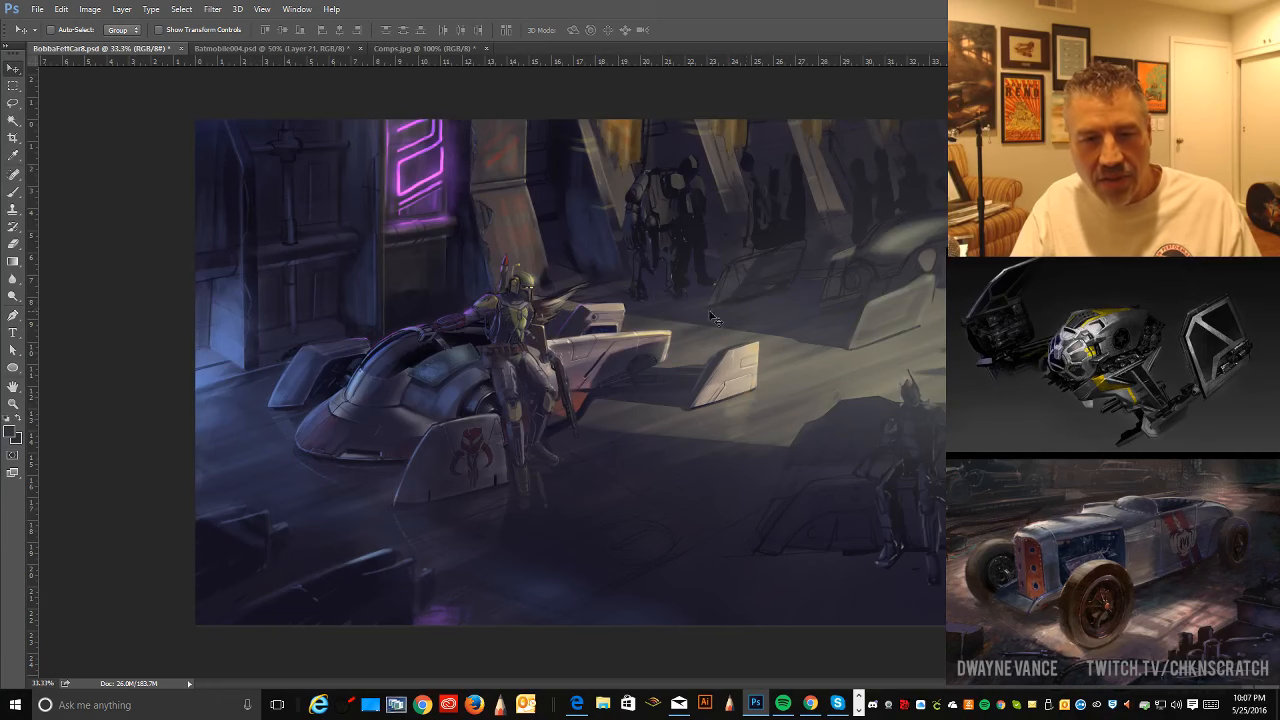
pyautogui.hotkey('ctrl', '+')
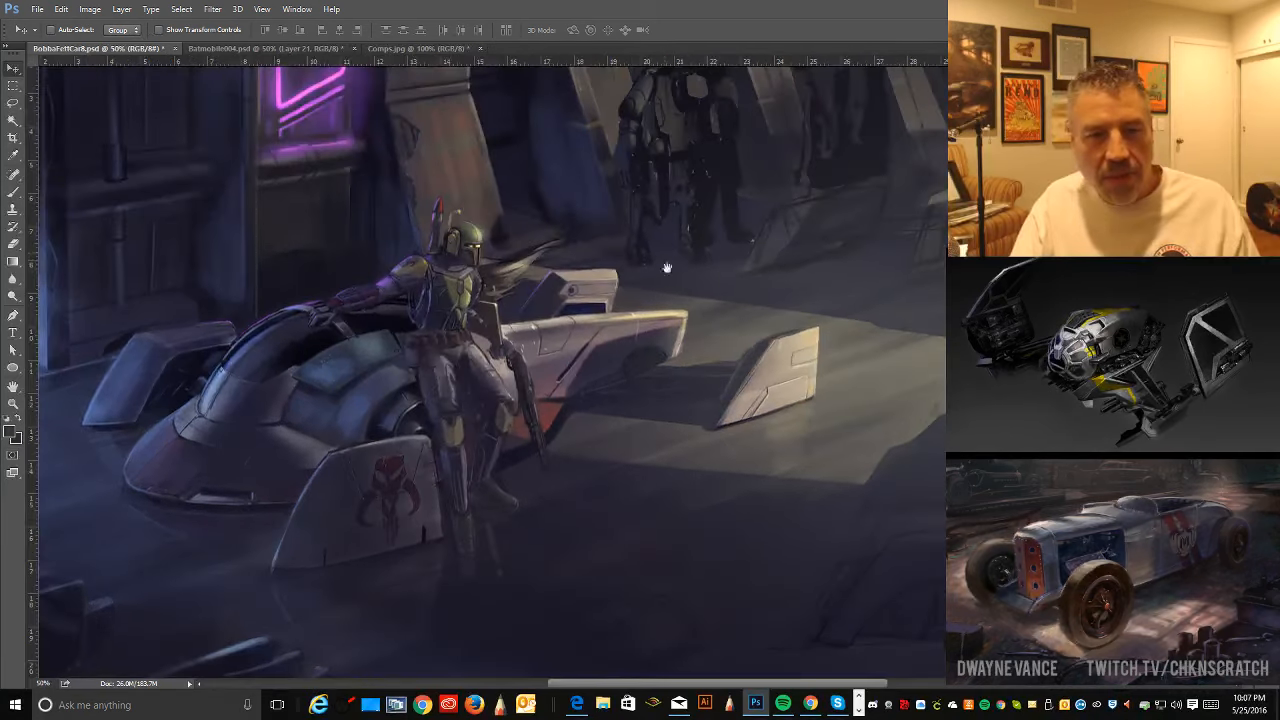
pyautogui.moveTo(666, 262)
pyautogui.mouseDown()
pyautogui.moveTo(688, 315)
pyautogui.moveTo(701, 302)
pyautogui.mouseUp()
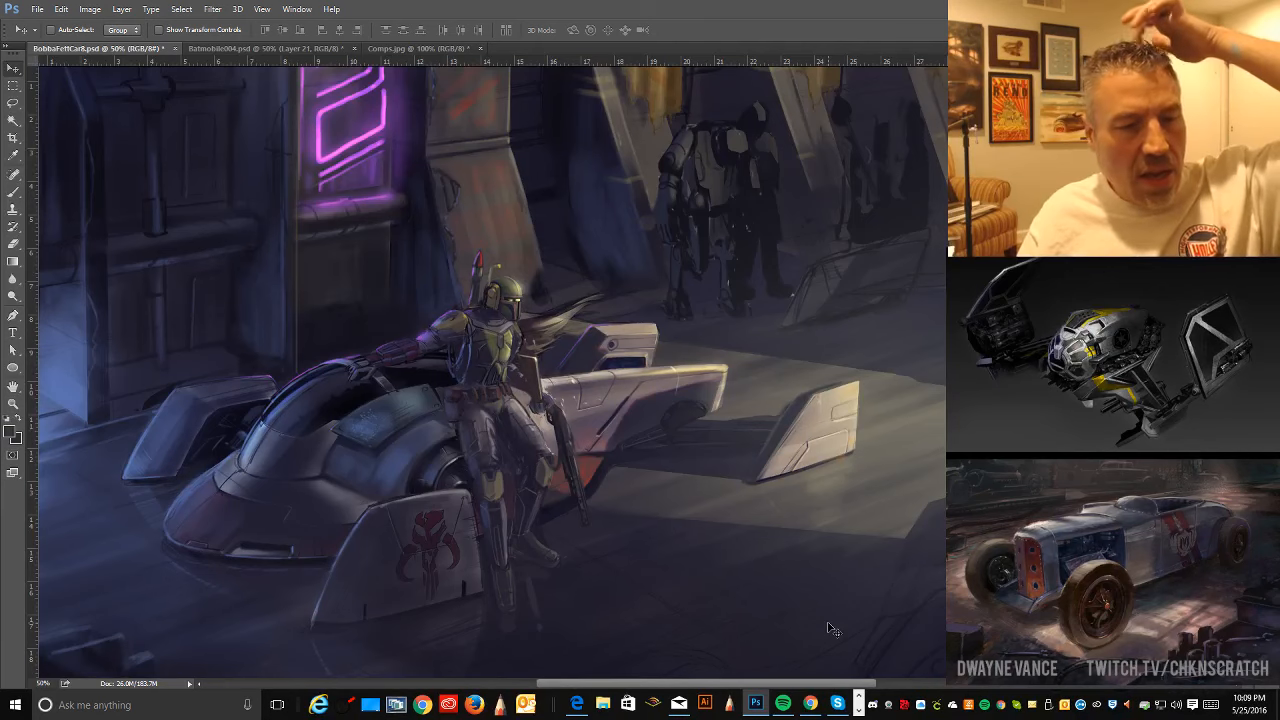
pyautogui.hotkey('ctrl', '-')
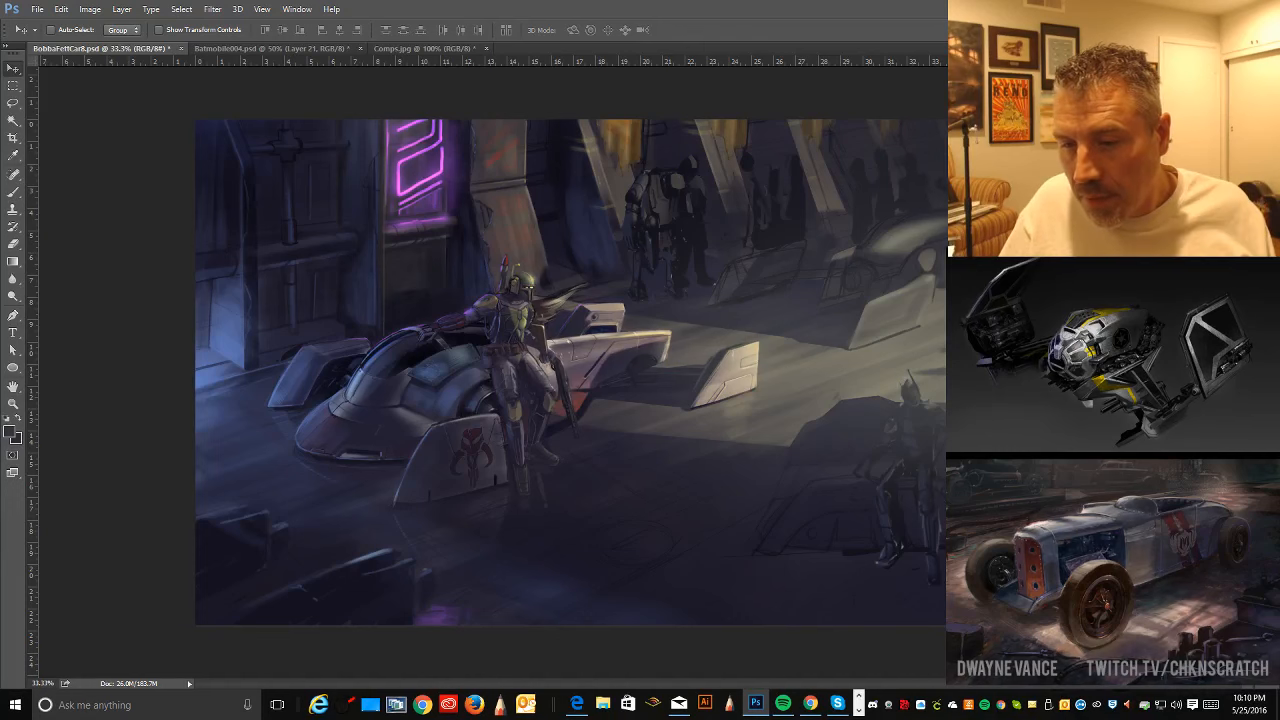
# - Add a new blank layer to the BobbaFettCar8 painting
pyautogui.hotkey('ctrl', 'alt', 'shift', 'n')
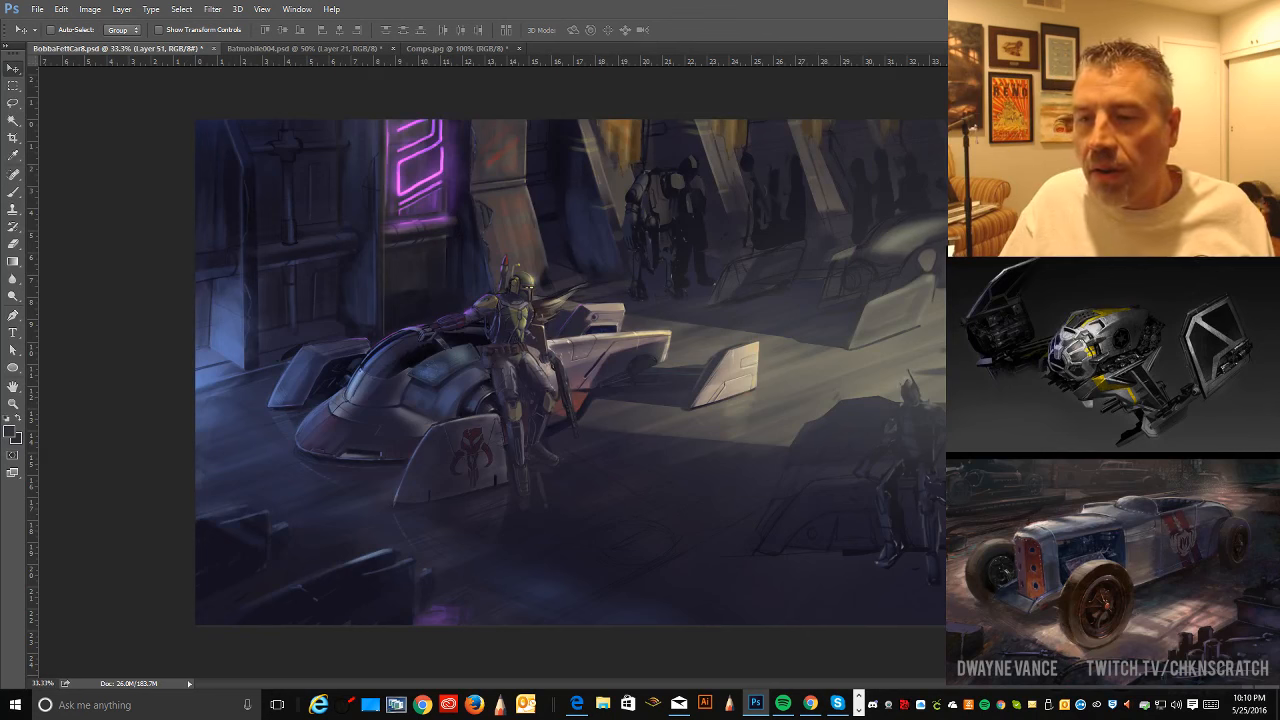
pyautogui.hotkey('ctrl', 'shift', 'n')
pyautogui.press('Return')
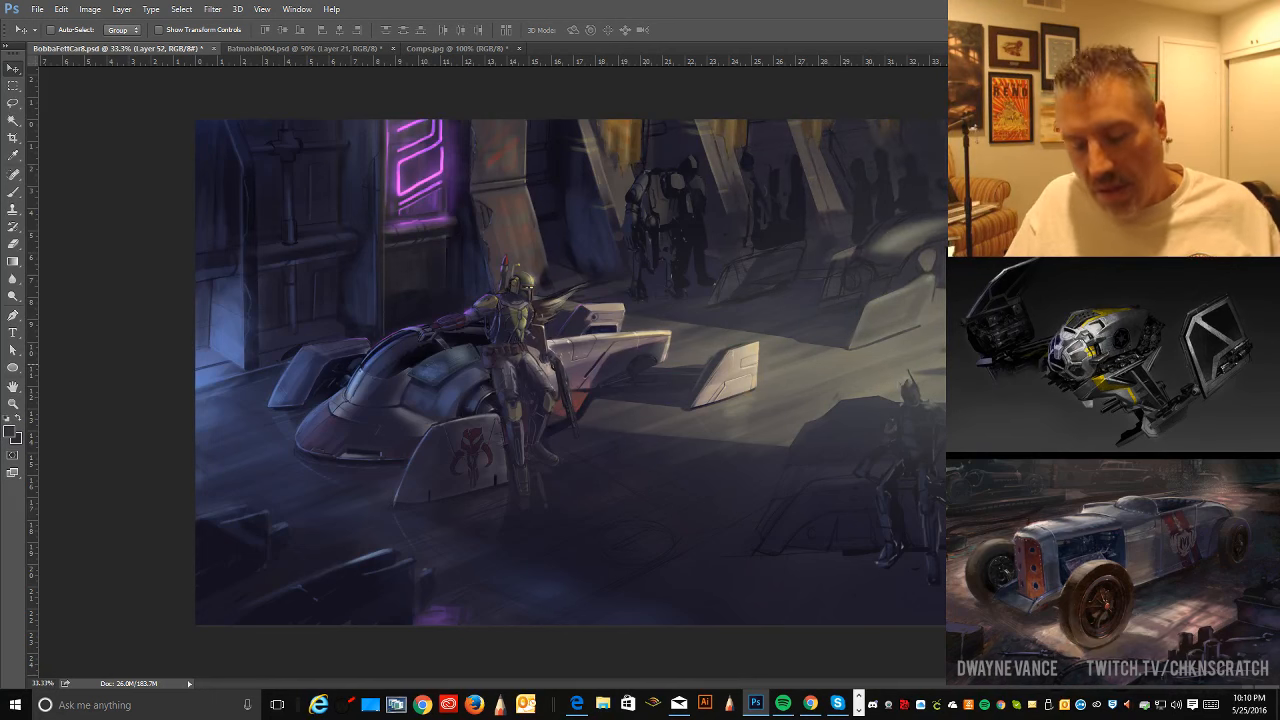
# - Compare the whole scene with and without the light haze over the shadows and background figures
pyautogui.hotkey('ctrl', '-')
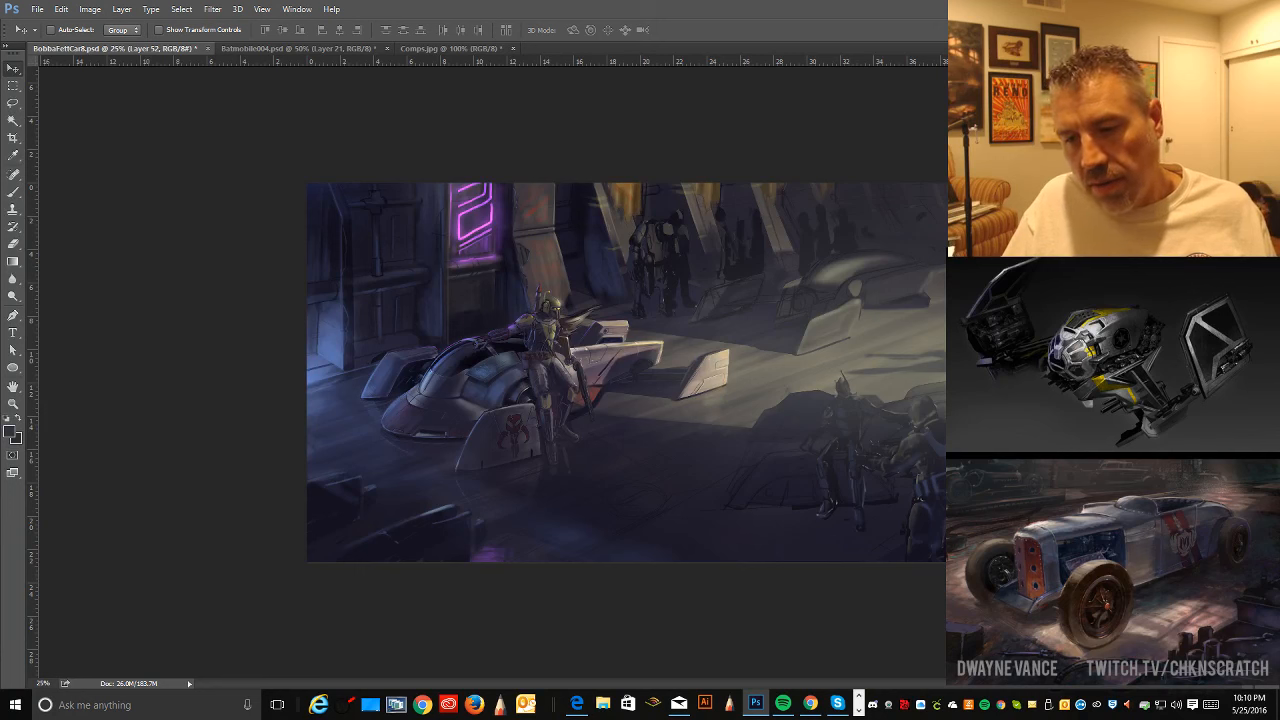
pyautogui.hotkey('ctrl', 'z')
pyautogui.hotkey('ctrl', 'z')
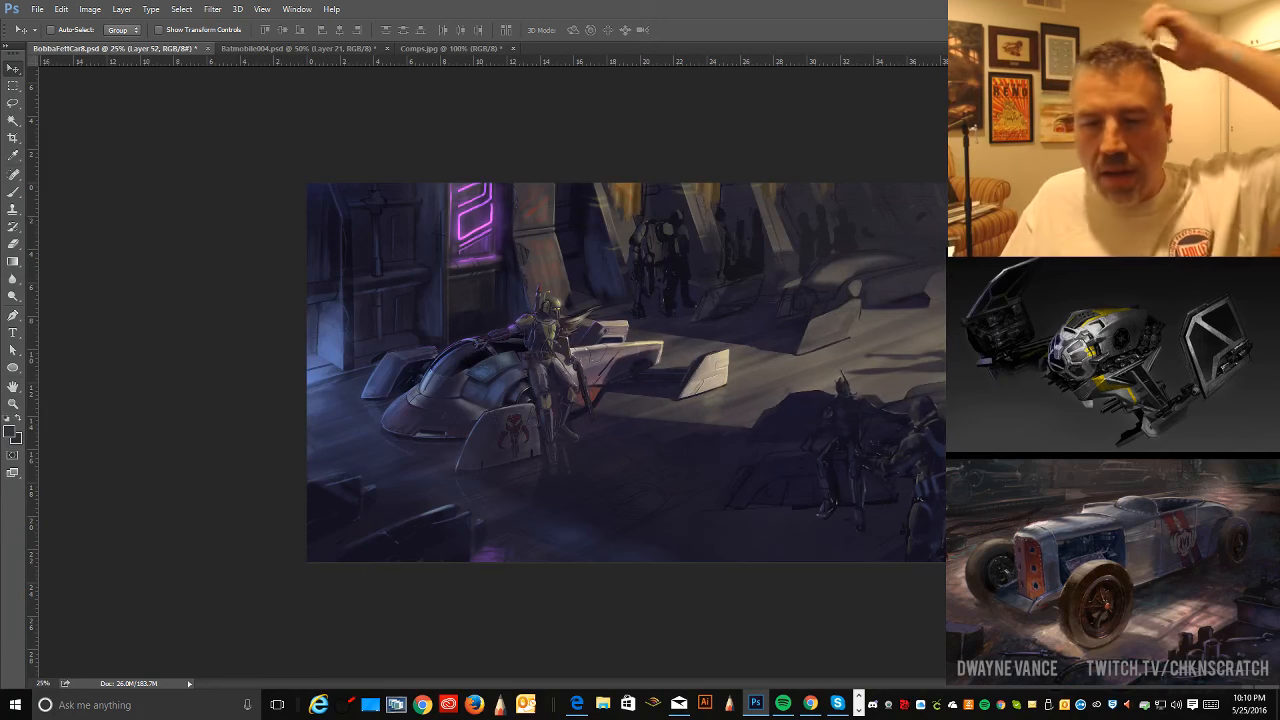
pyautogui.hotkey('ctrl', 'z')
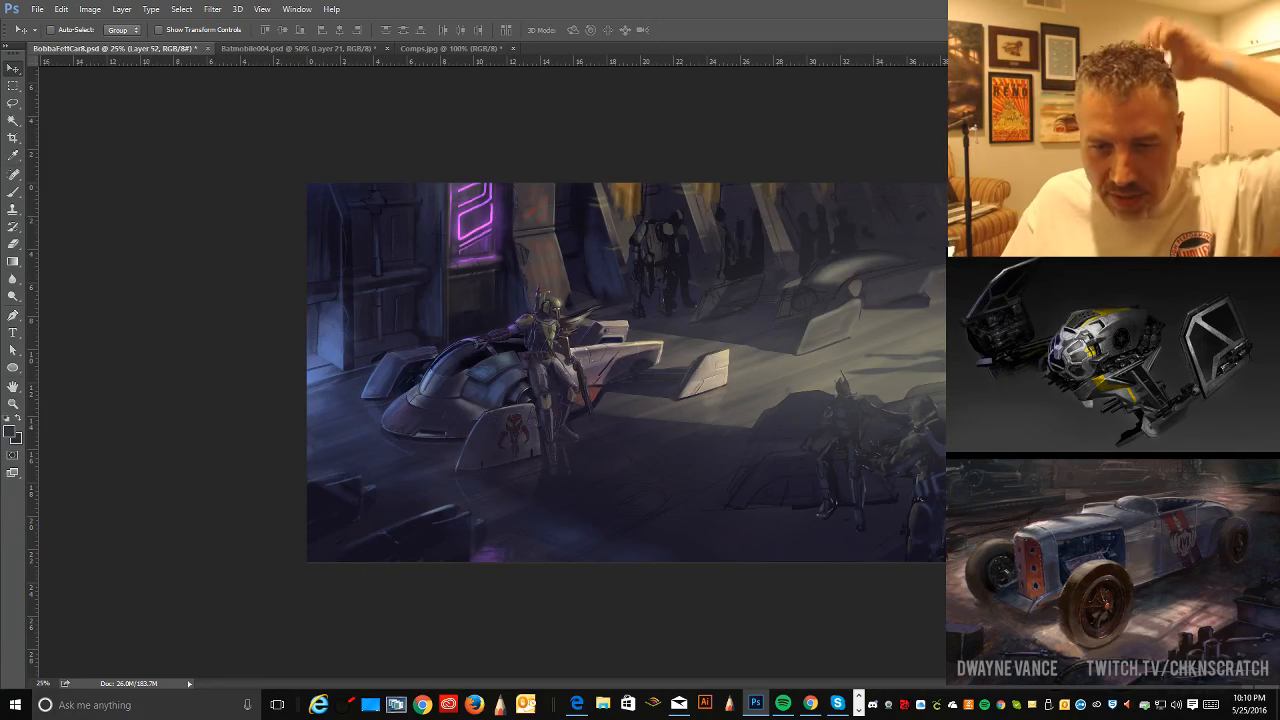
pyautogui.hotkey('ctrl', 'z')
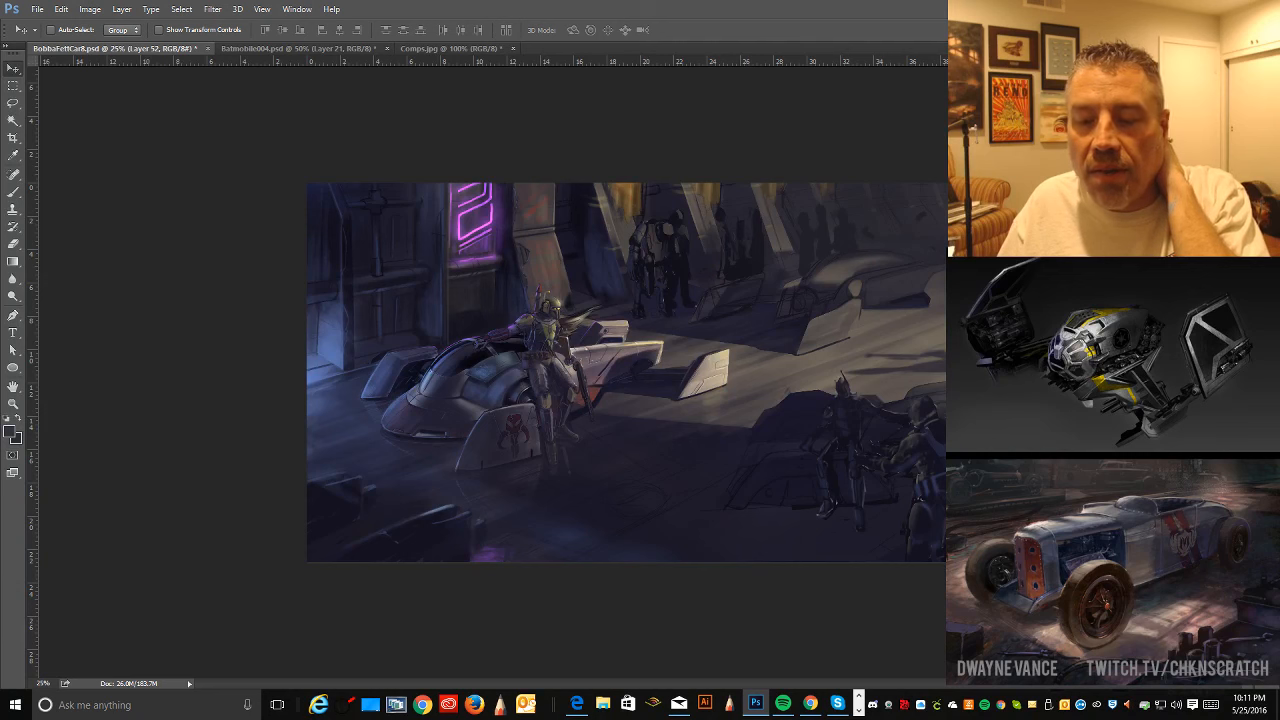
pyautogui.hotkey('ctrl', 'z')
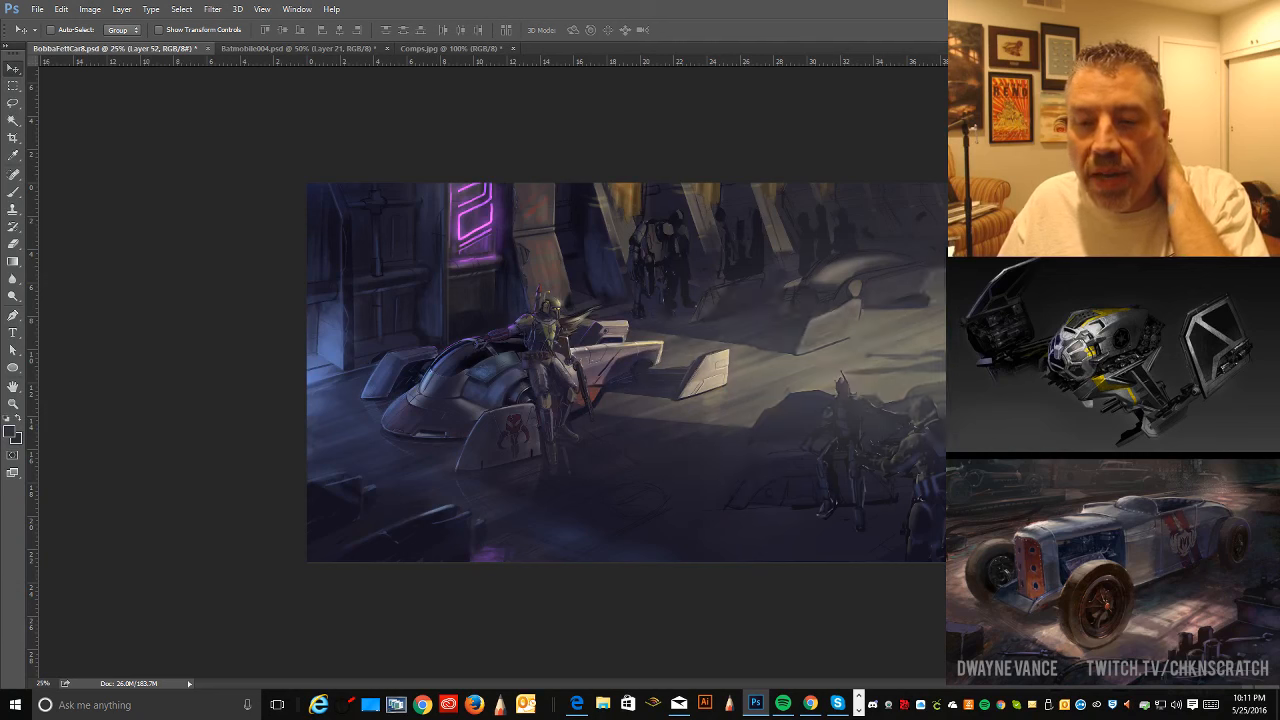
pyautogui.hotkey('ctrl', 'z')
pyautogui.hotkey('ctrl', 'z')
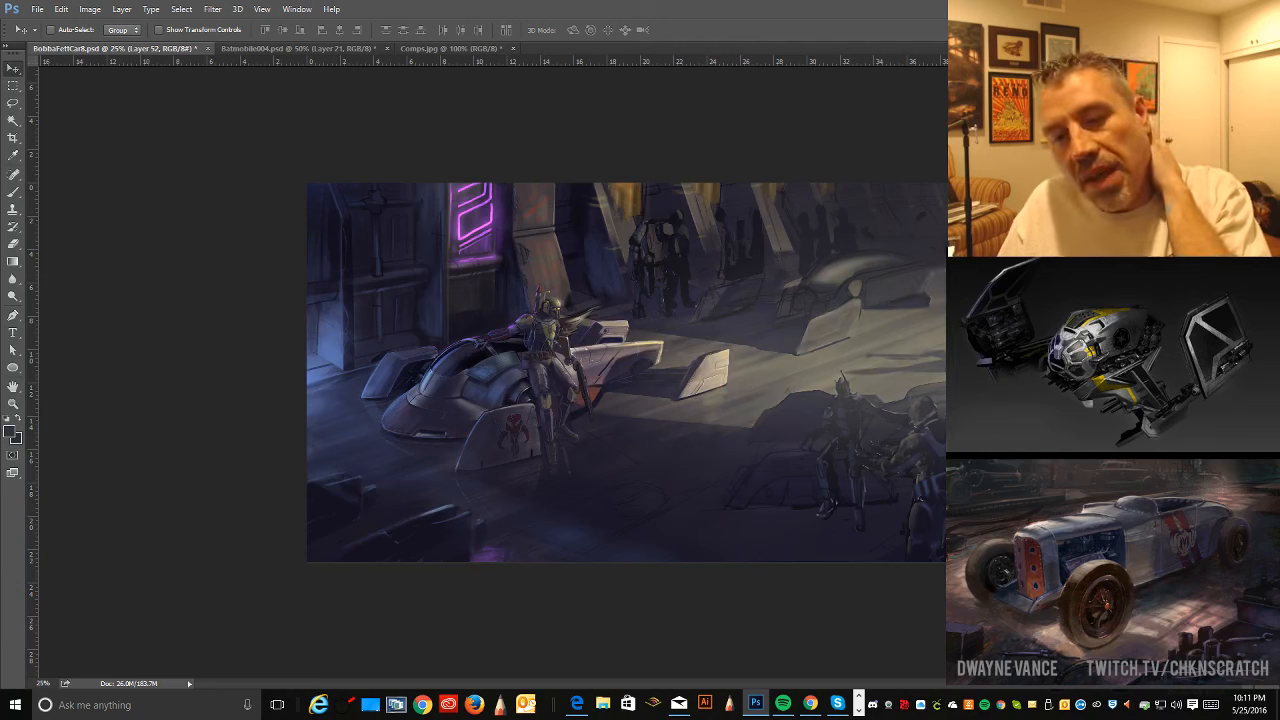
pyautogui.hotkey('ctrl', 'z')
pyautogui.hotkey('ctrl', 'z')
pyautogui.hotkey('ctrl', 'z')
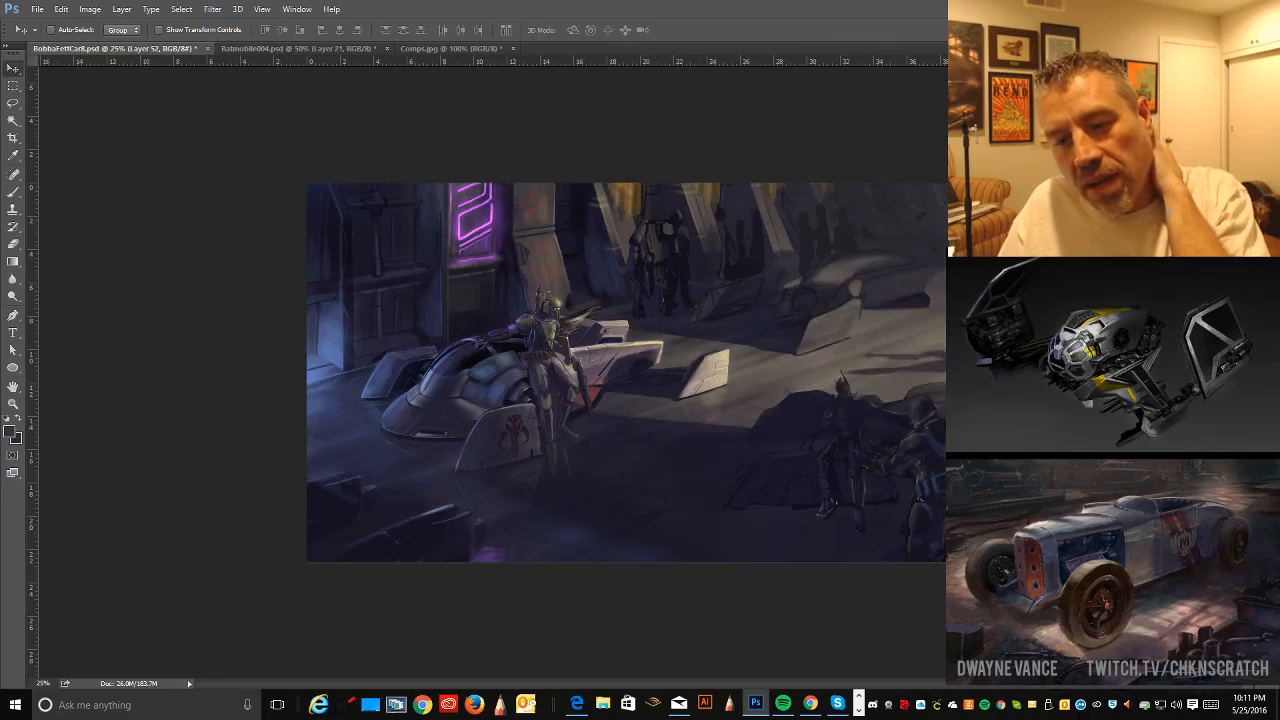
pyautogui.hotkey('ctrl', 'z')
pyautogui.hotkey('ctrl', 'z')
pyautogui.hotkey('ctrl', 'z')
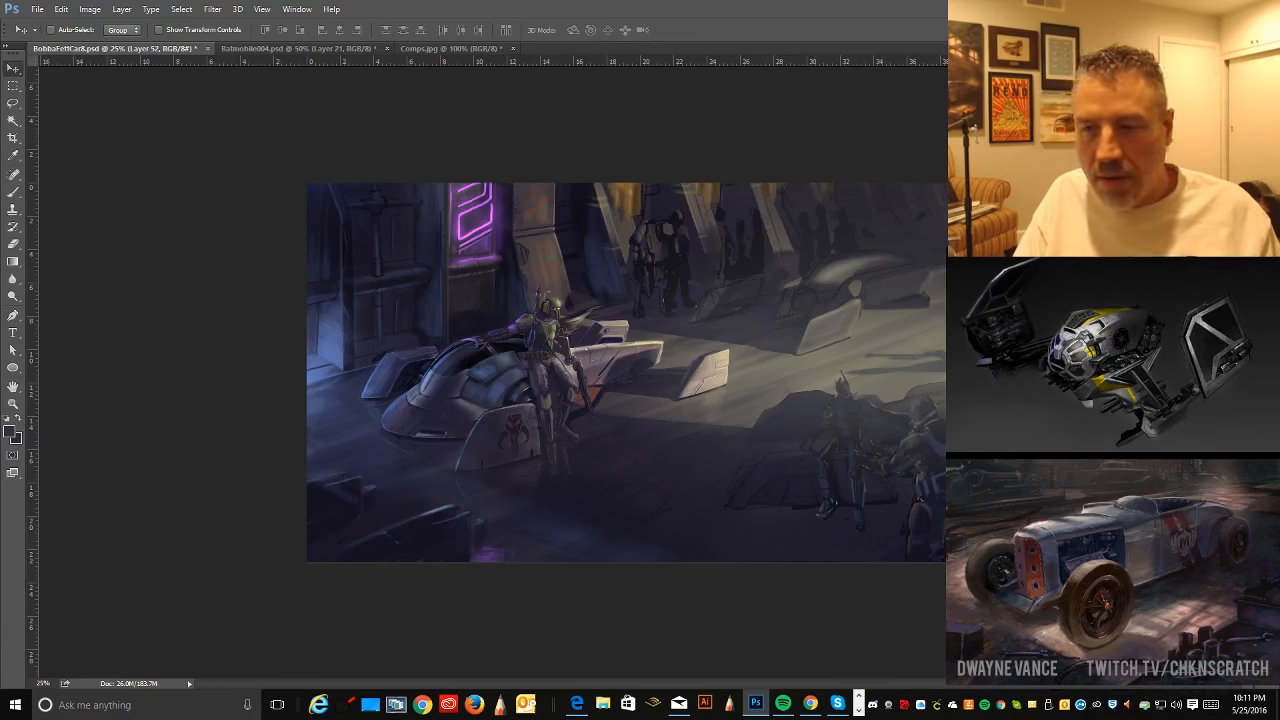
# - Display the perspective path lines and the red perspective grid over the scene
pyautogui.hotkey('ctrl', 'h')
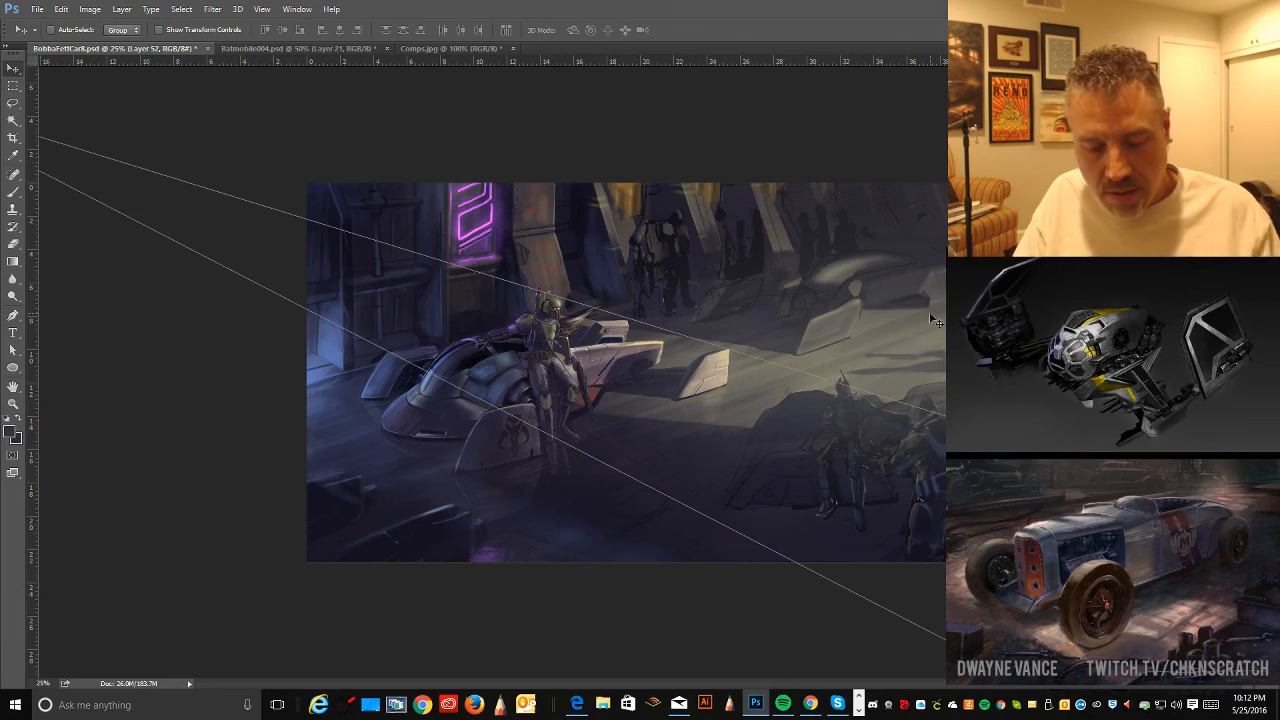
pyautogui.hotkey('ctrl', '-')
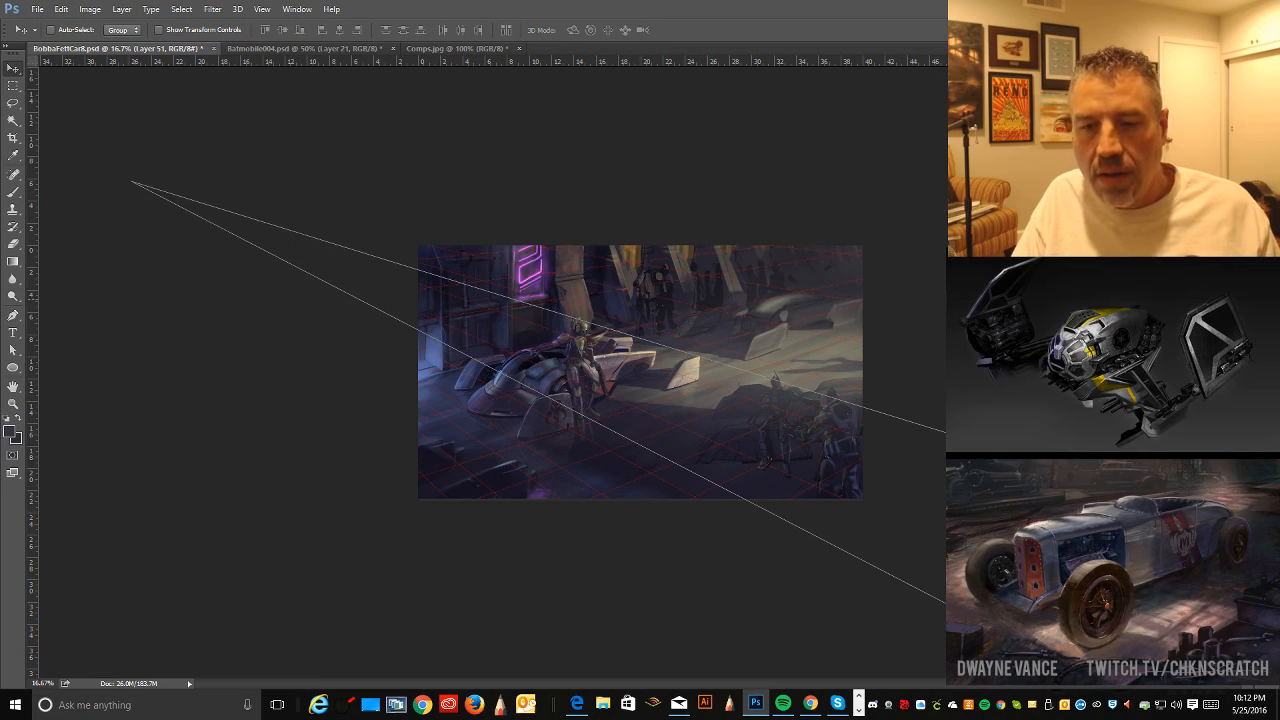
pyautogui.click(60, 9)
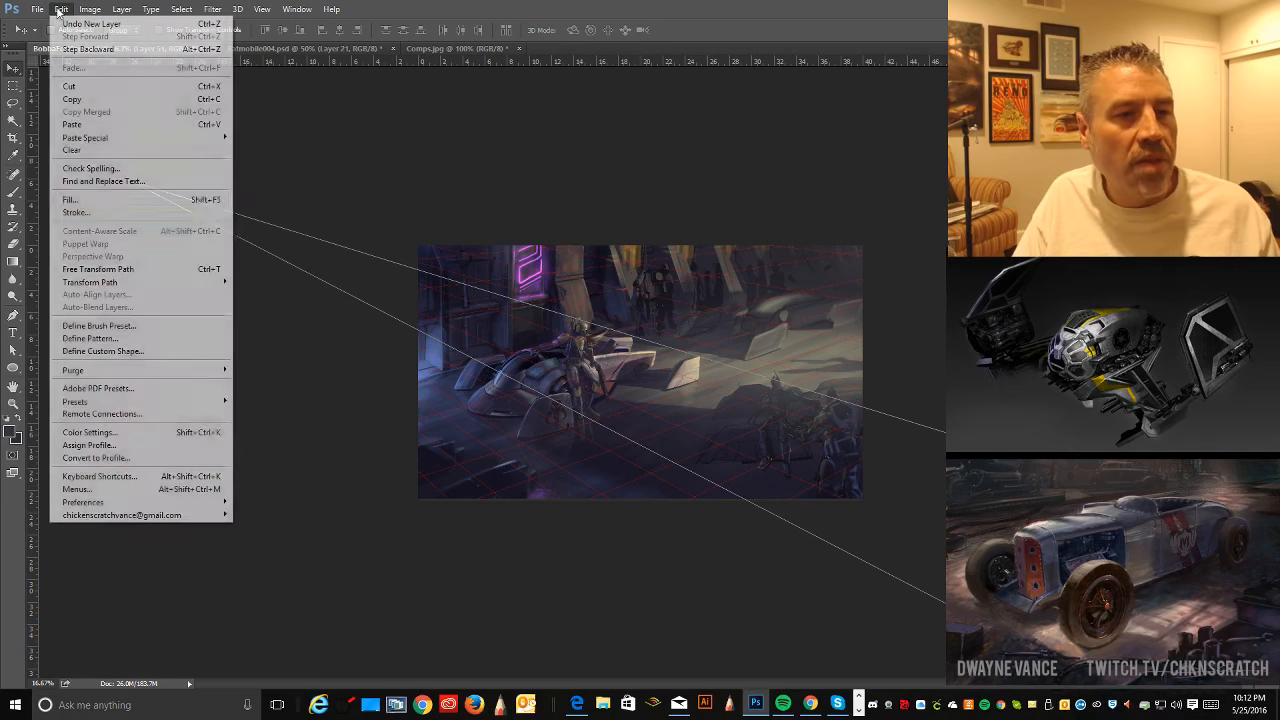
pyautogui.moveTo(162, 284)
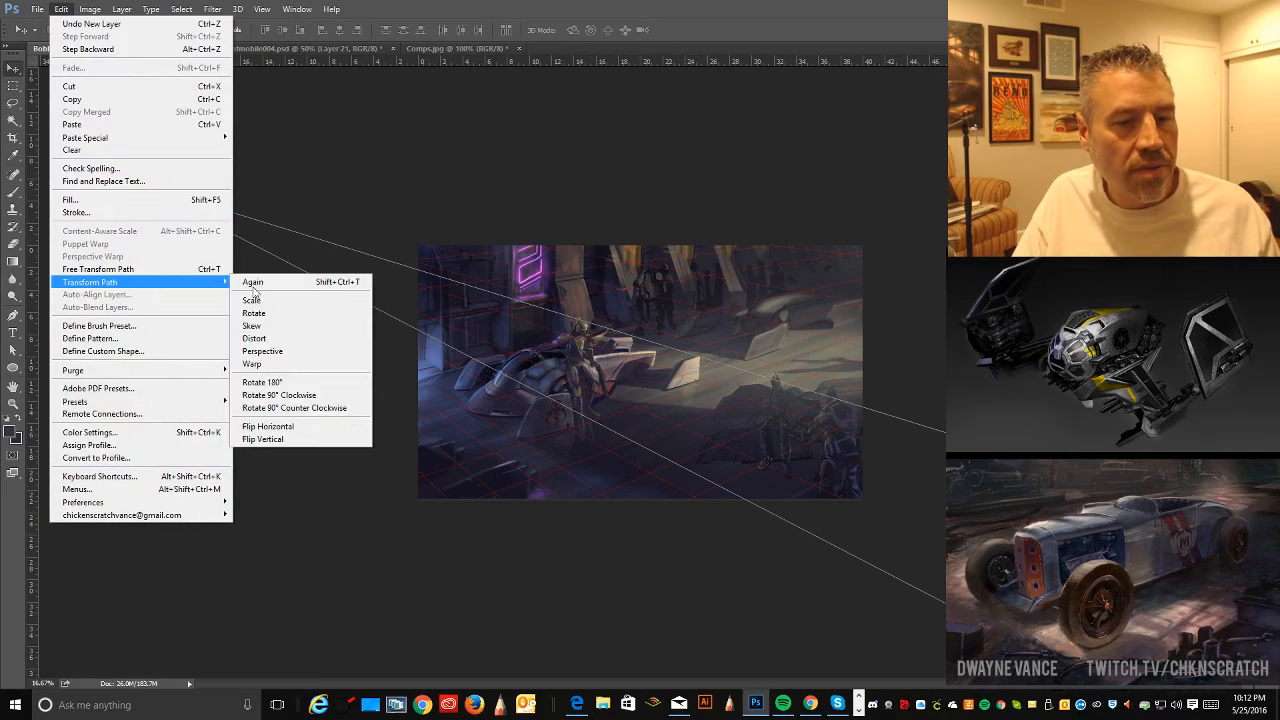
pyautogui.click(806, 258)
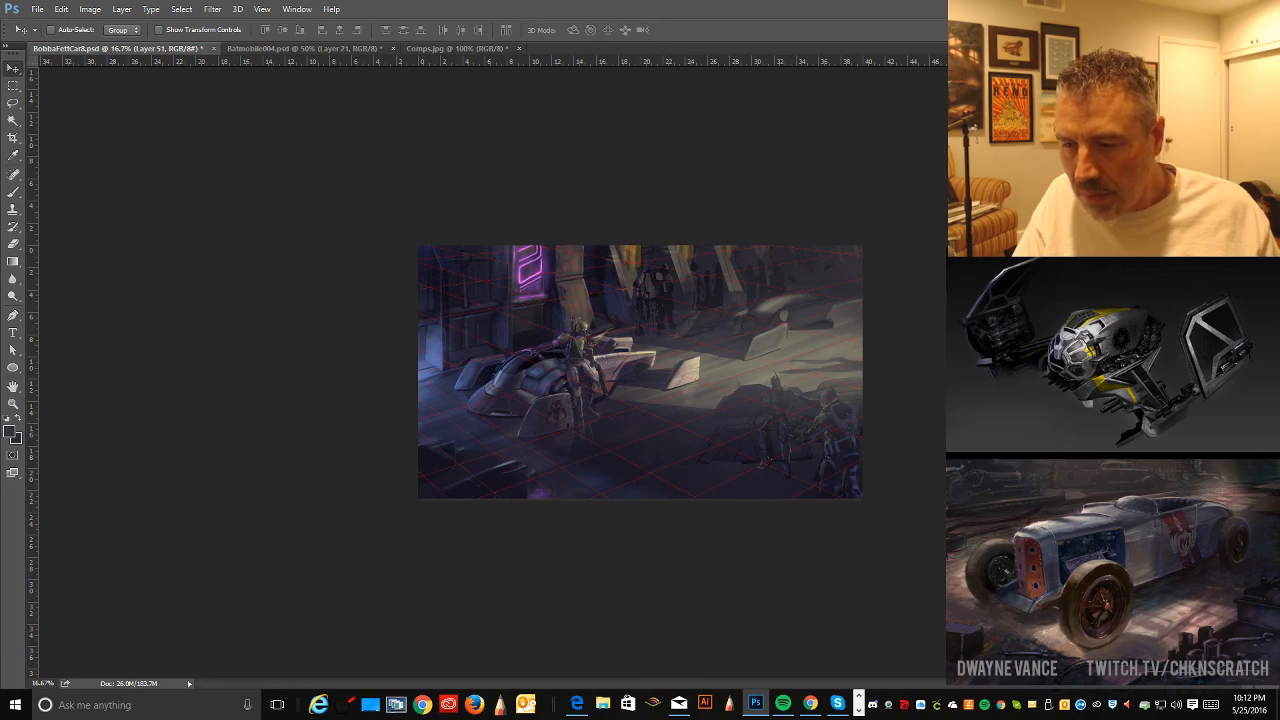
# - Scale the foreground figure at the right edge of the painting up to about 106.5% in width and height
pyautogui.click(61, 9)
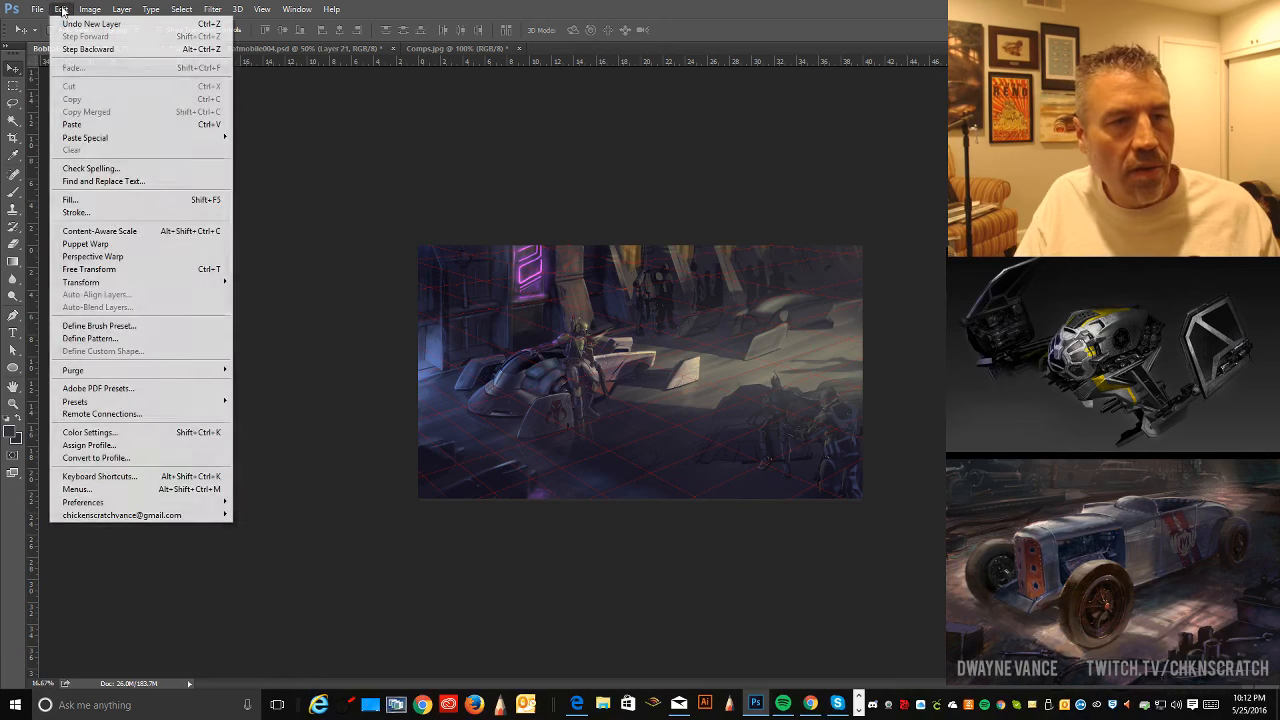
pyautogui.click(262, 300)
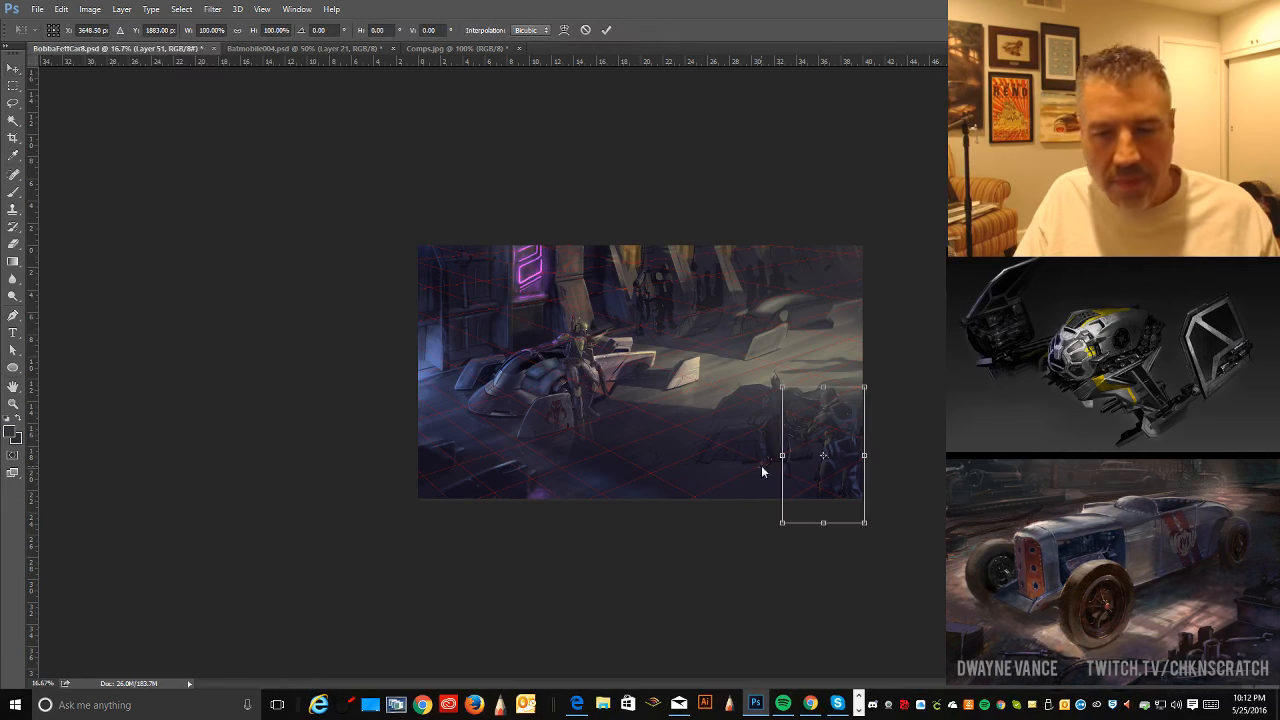
pyautogui.moveTo(782, 522); pyautogui.dragTo(780, 532)
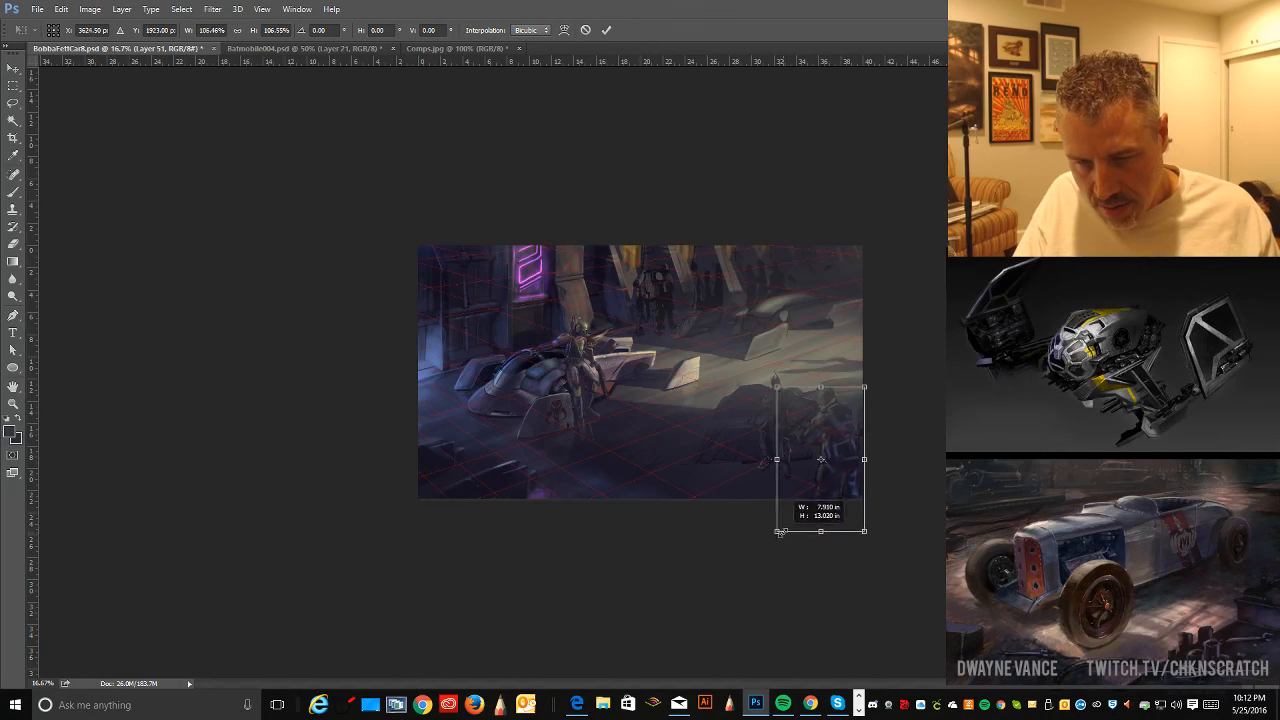
pyautogui.press('Return')
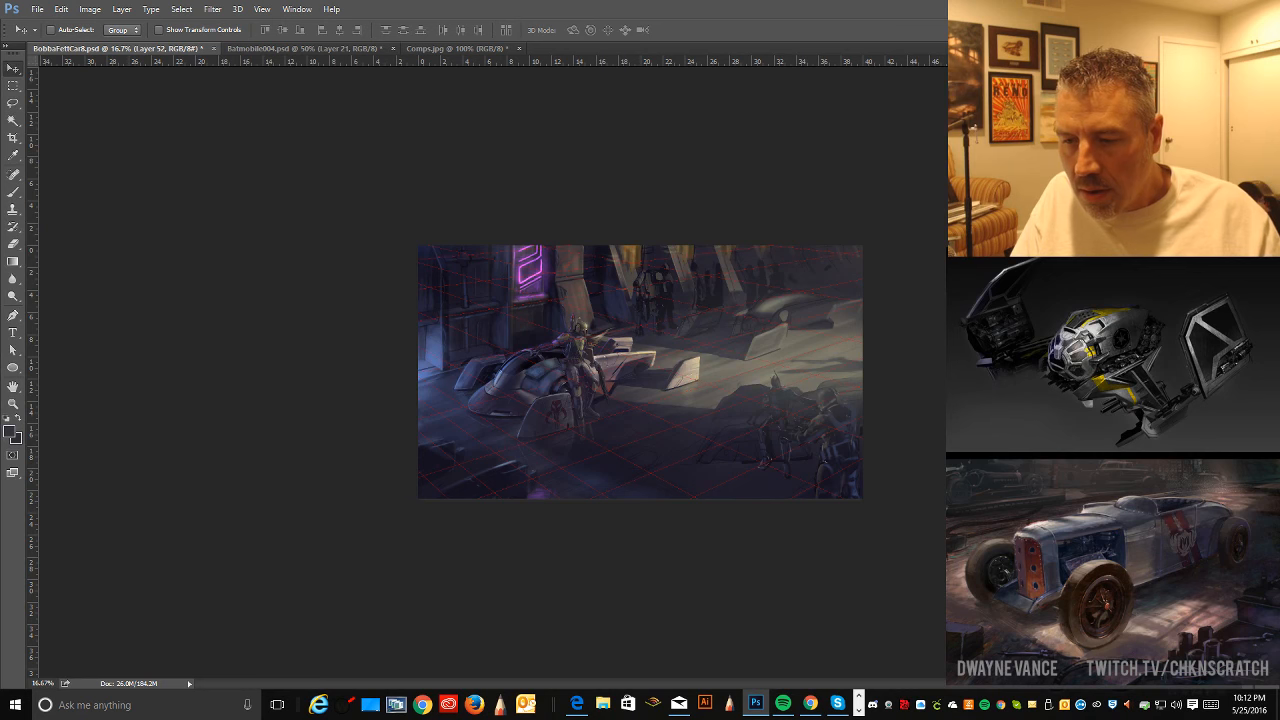
# - Turn off the light haze over the scene
pyautogui.hotkey('ctrl', 'z')
pyautogui.hotkey('ctrl', 'z')
pyautogui.hotkey('ctrl', 'z')
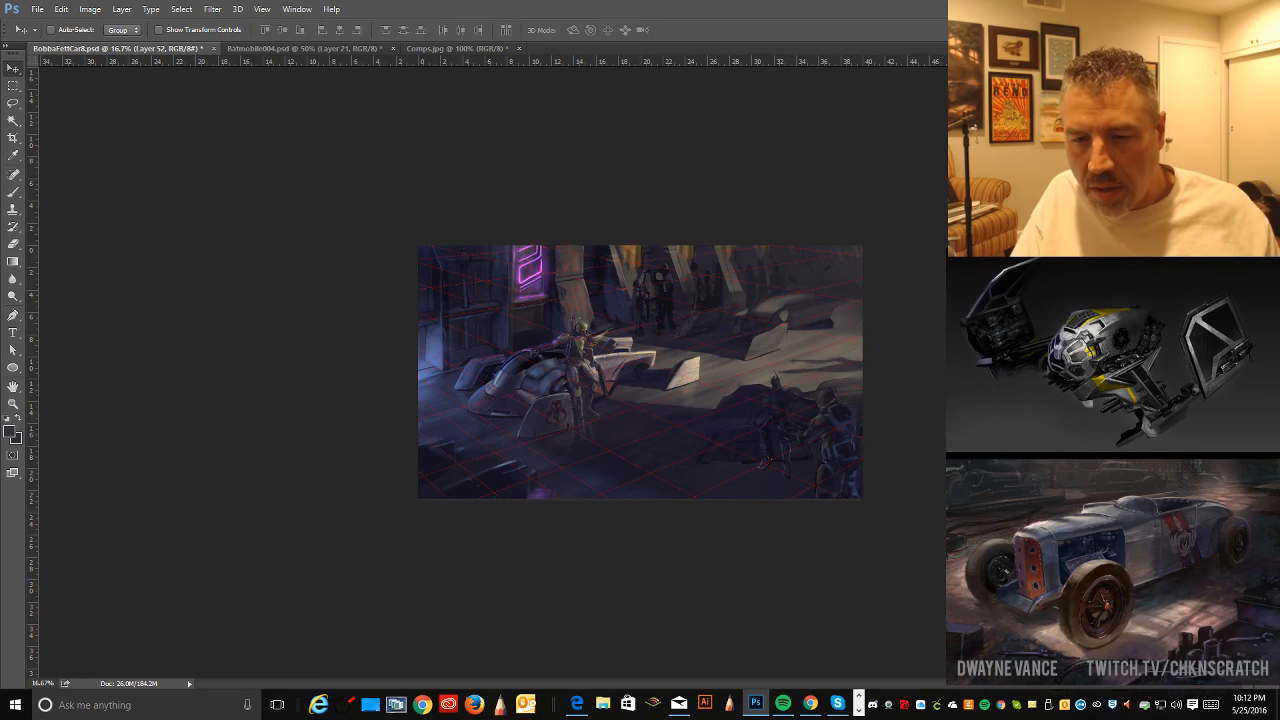
pyautogui.hotkey('ctrl', '+')
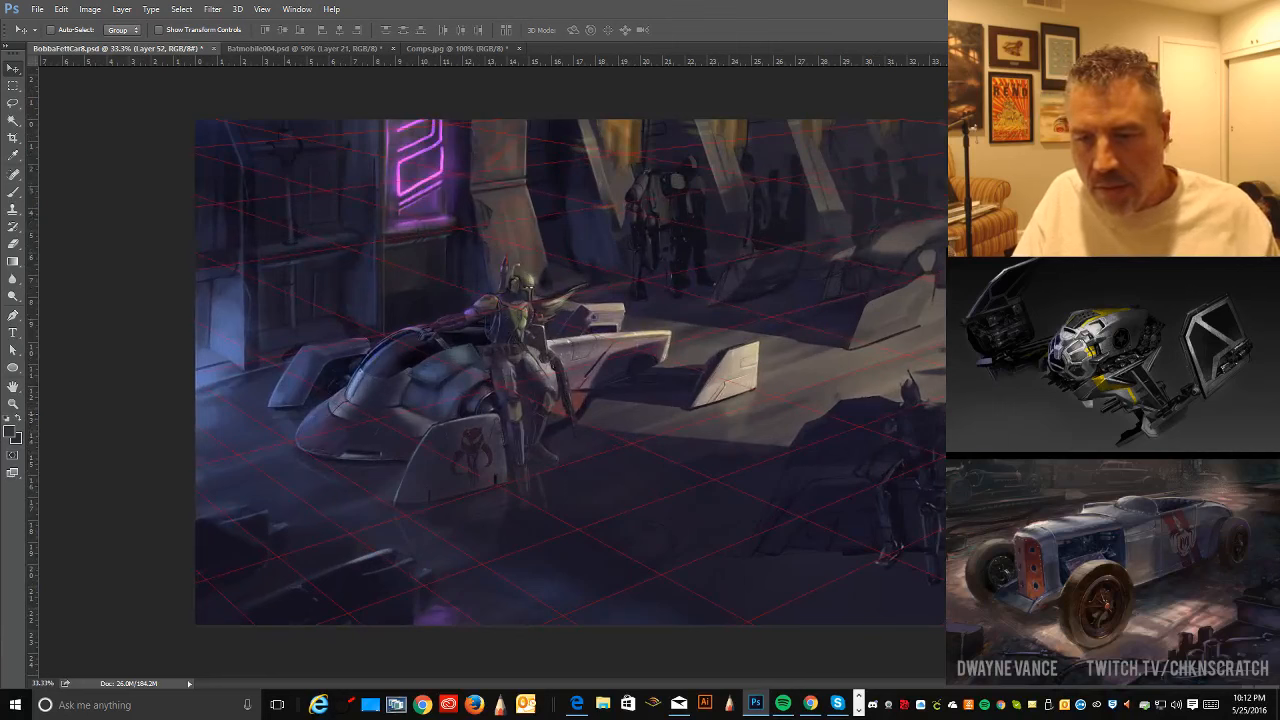
# - Pick a darker foreground color with the Eyedropper and switch to the Brush tool
pyautogui.click(13, 155)
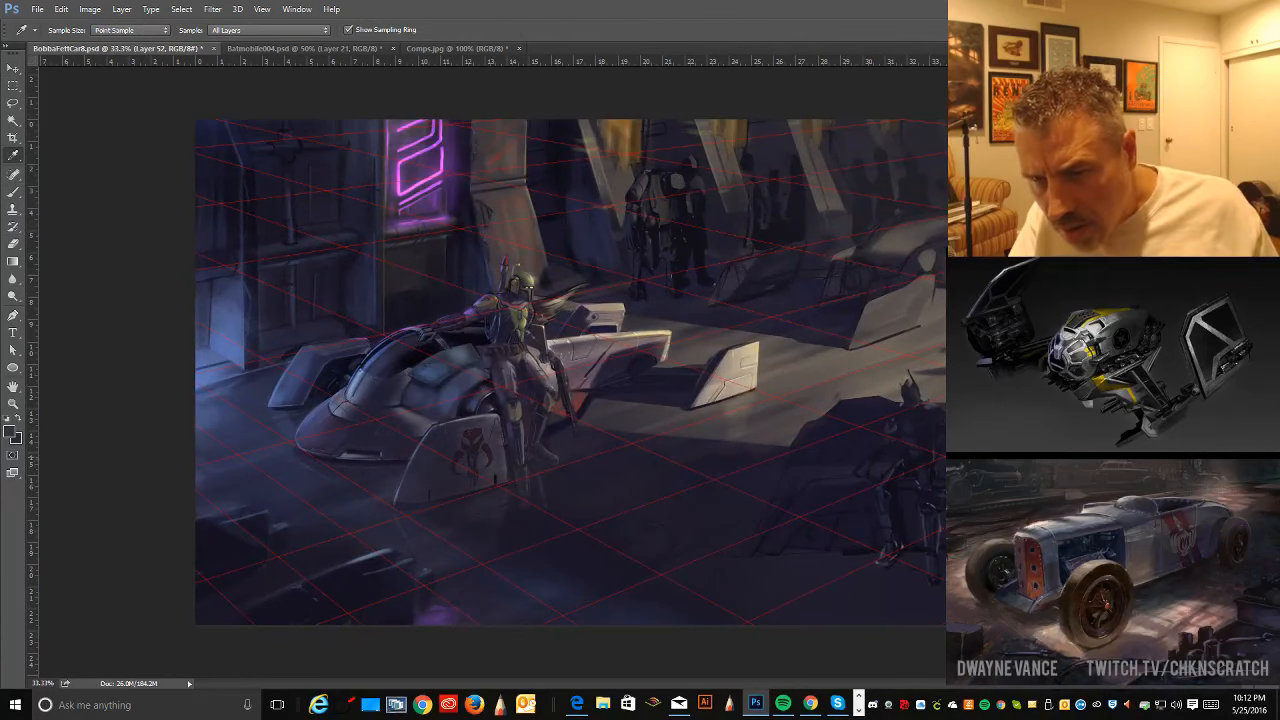
pyautogui.click(1010, 436)
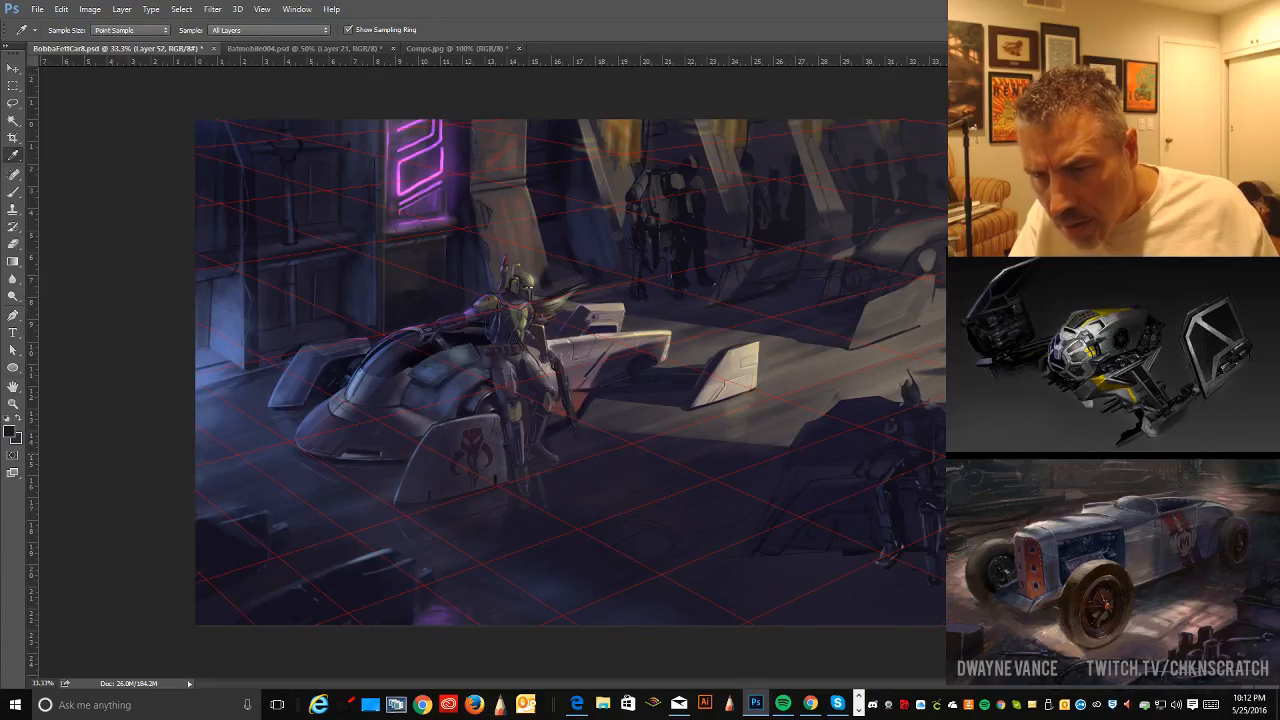
pyautogui.click(13, 193)
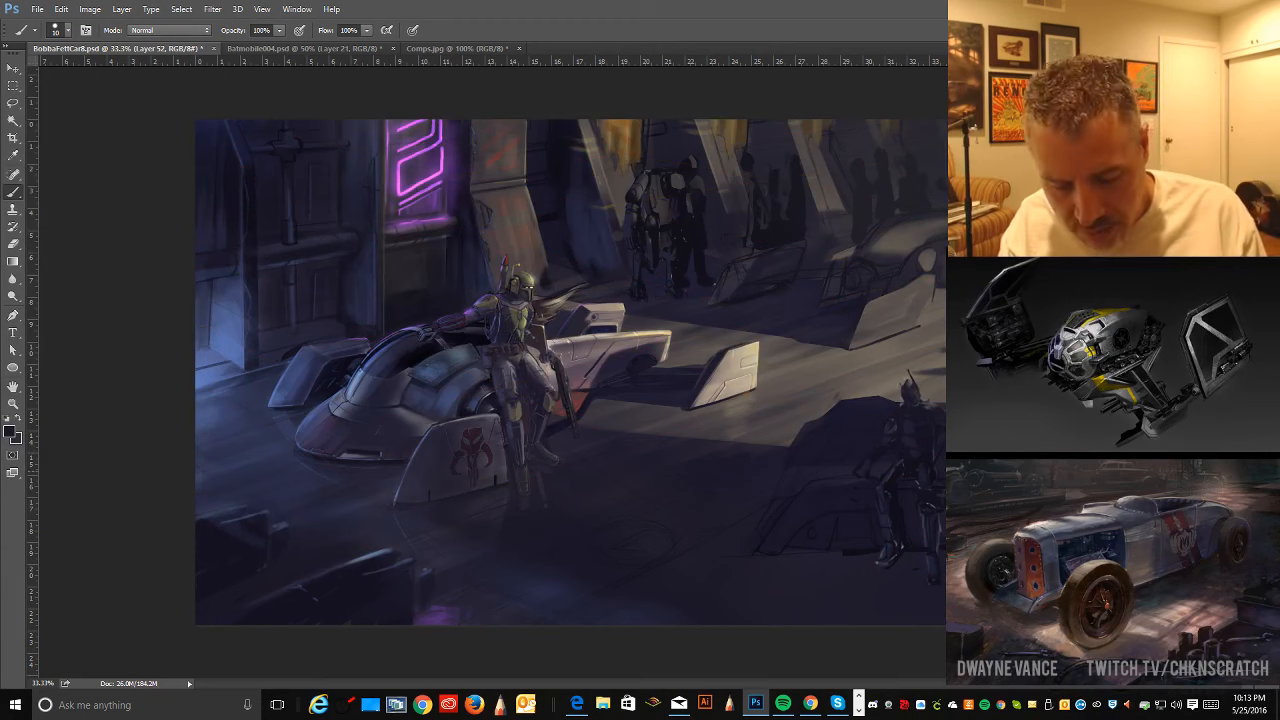
# - Add a new Normal-mode layer at 100% opacity and sample a dark color from the foreground figure's back for painting
pyautogui.hotkey('ctrl', '+')
pyautogui.moveTo(929, 555); pyautogui.dragTo(466, 529)
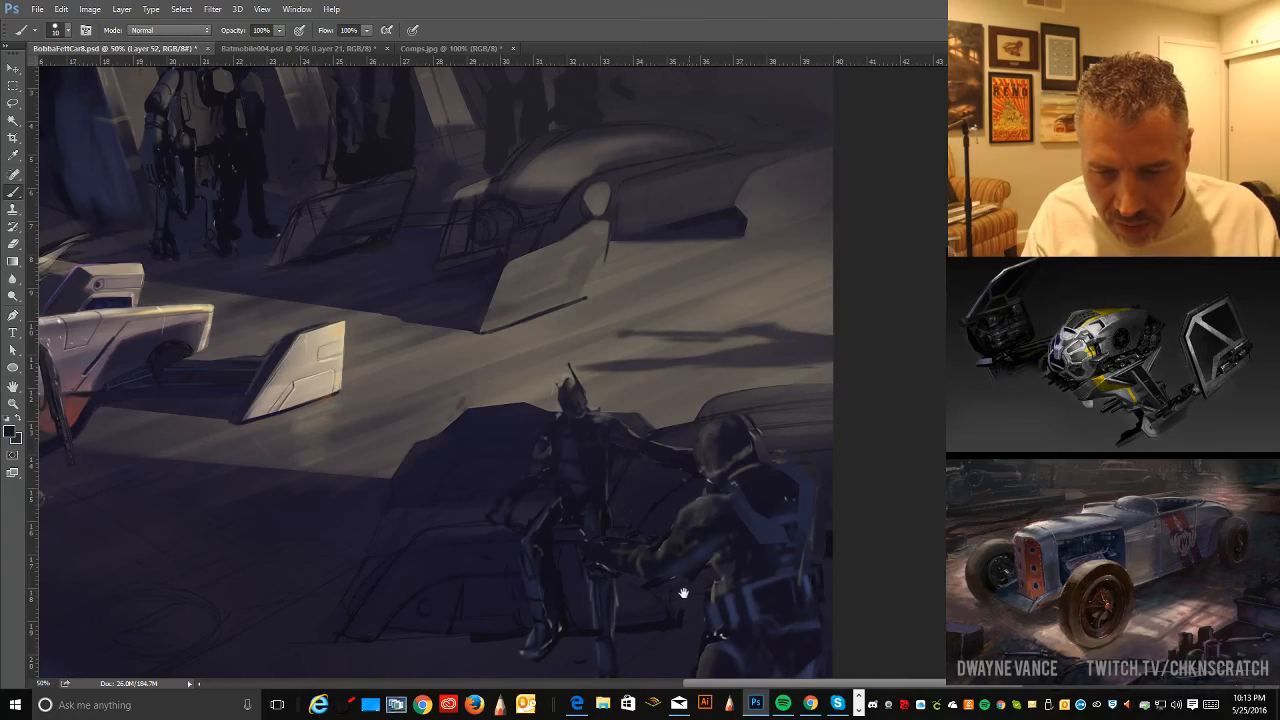
pyautogui.moveTo(680, 589); pyautogui.dragTo(620, 594)
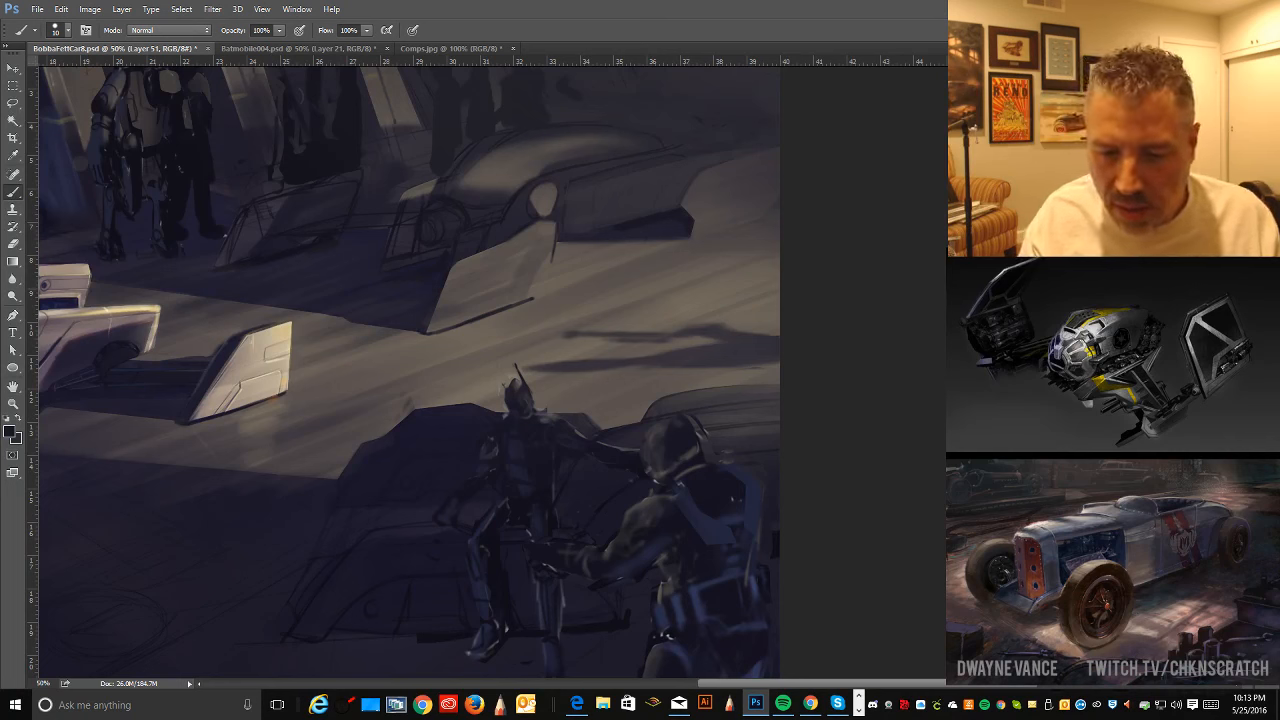
pyautogui.hotkey('ctrl', 'shift', 'n')
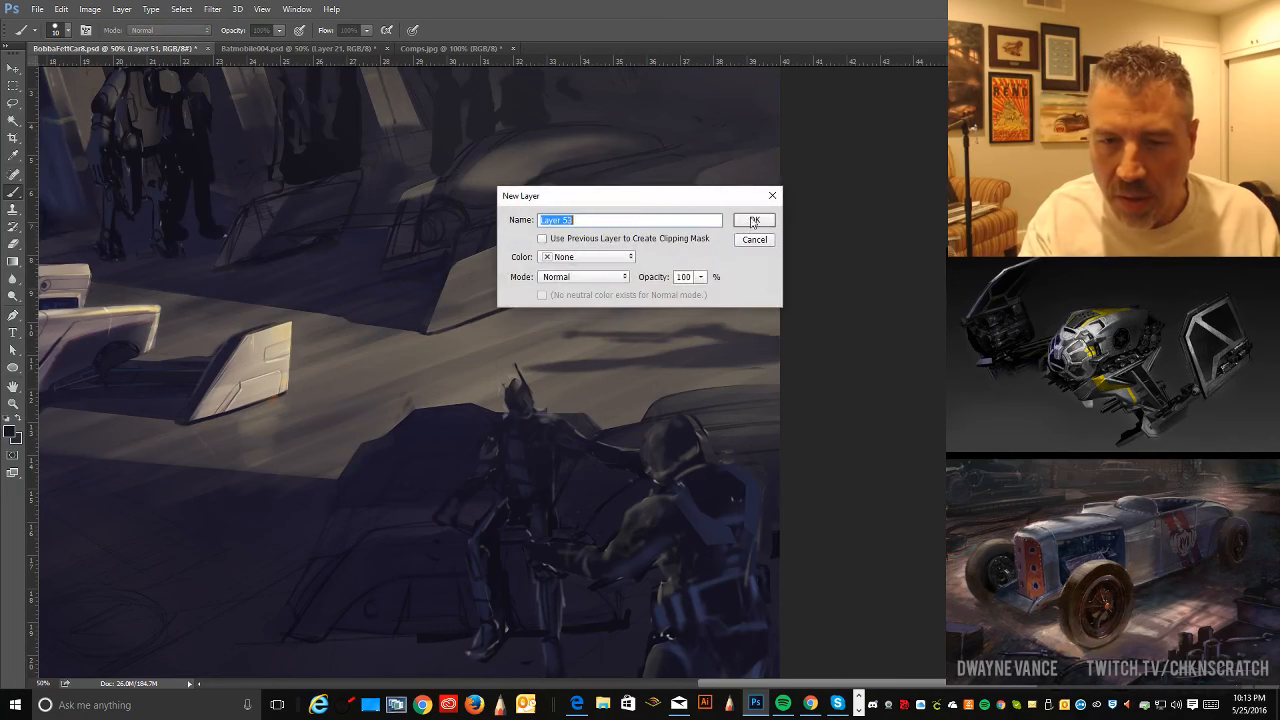
pyautogui.press('Return')
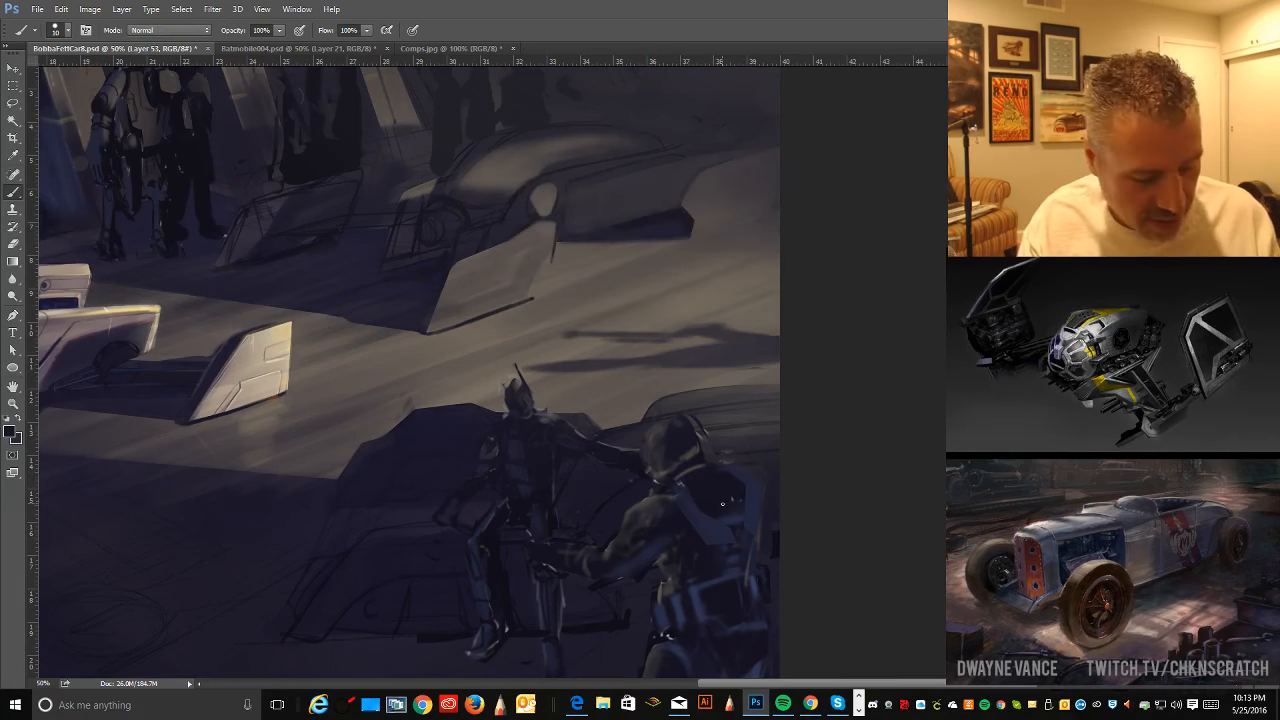
pyautogui.keyDown('alt'); pyautogui.click(713, 529); pyautogui.keyUp('alt')
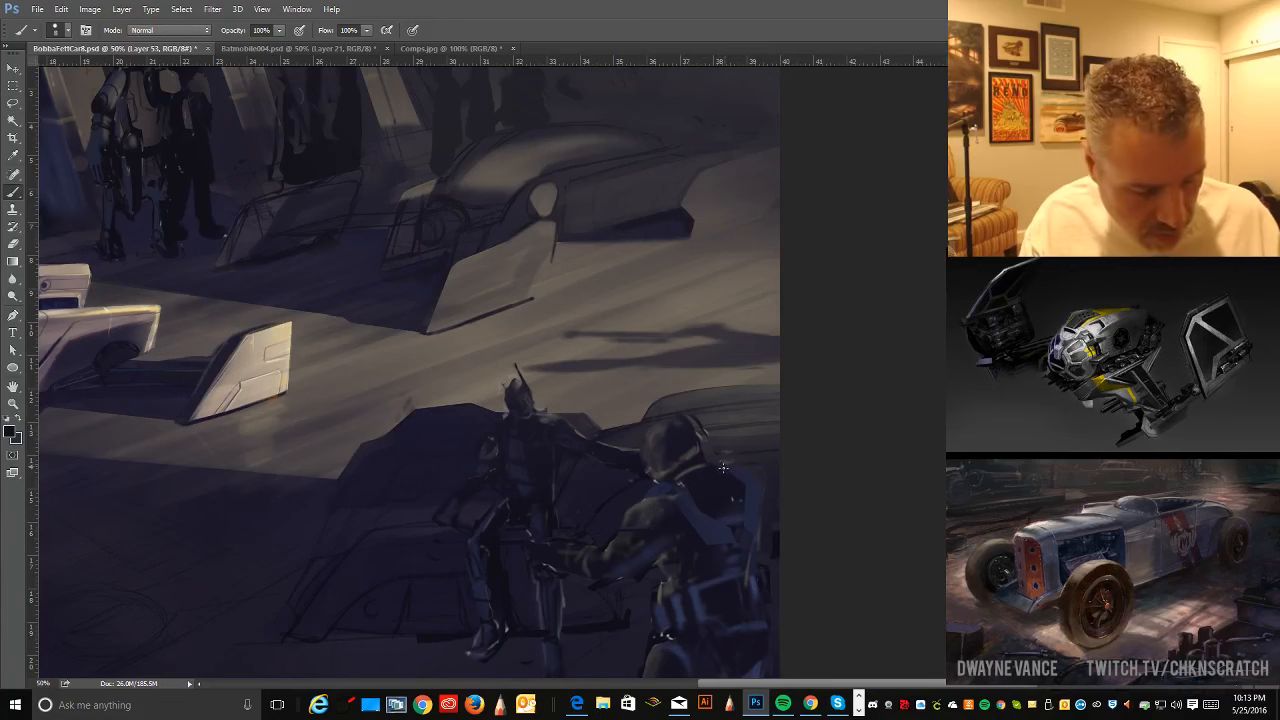
# - Sample a dark color from the back of the right foreground figure and enlarge the brush to 40 px
pyautogui.press('alt')
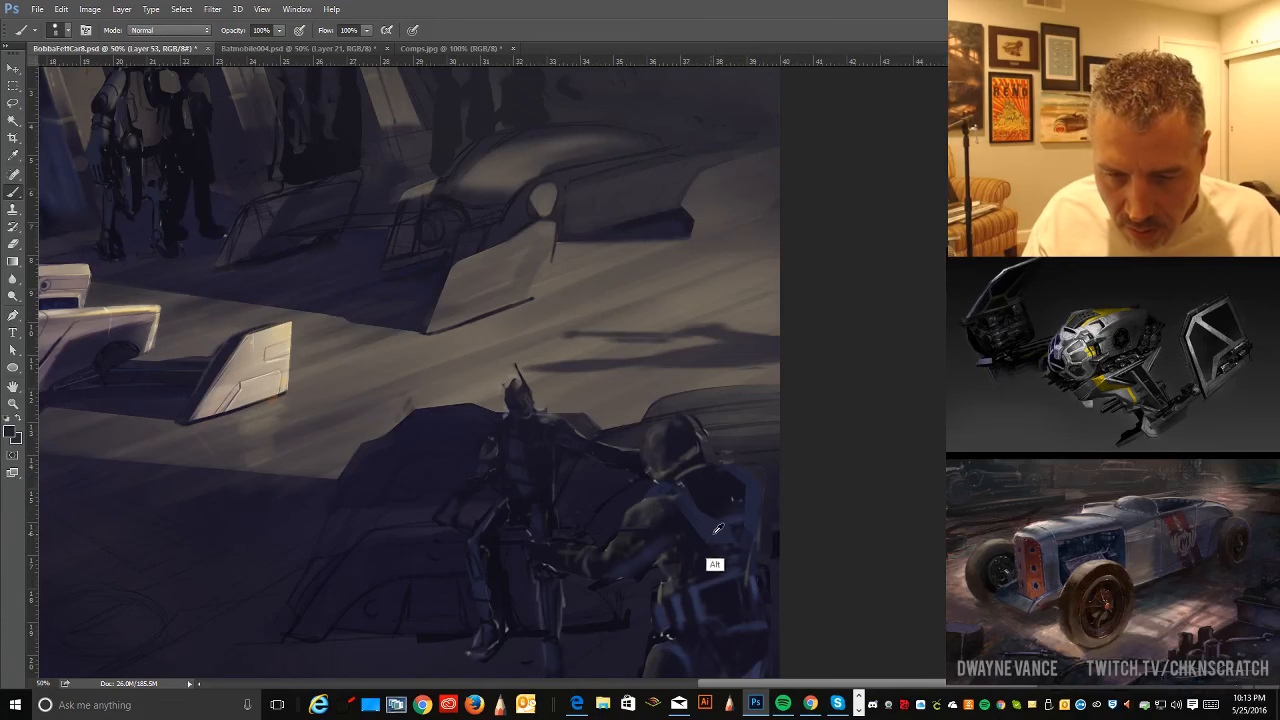
pyautogui.keyDown('alt'); pyautogui.click(714, 530); pyautogui.keyUp('alt')
pyautogui.press('alt')
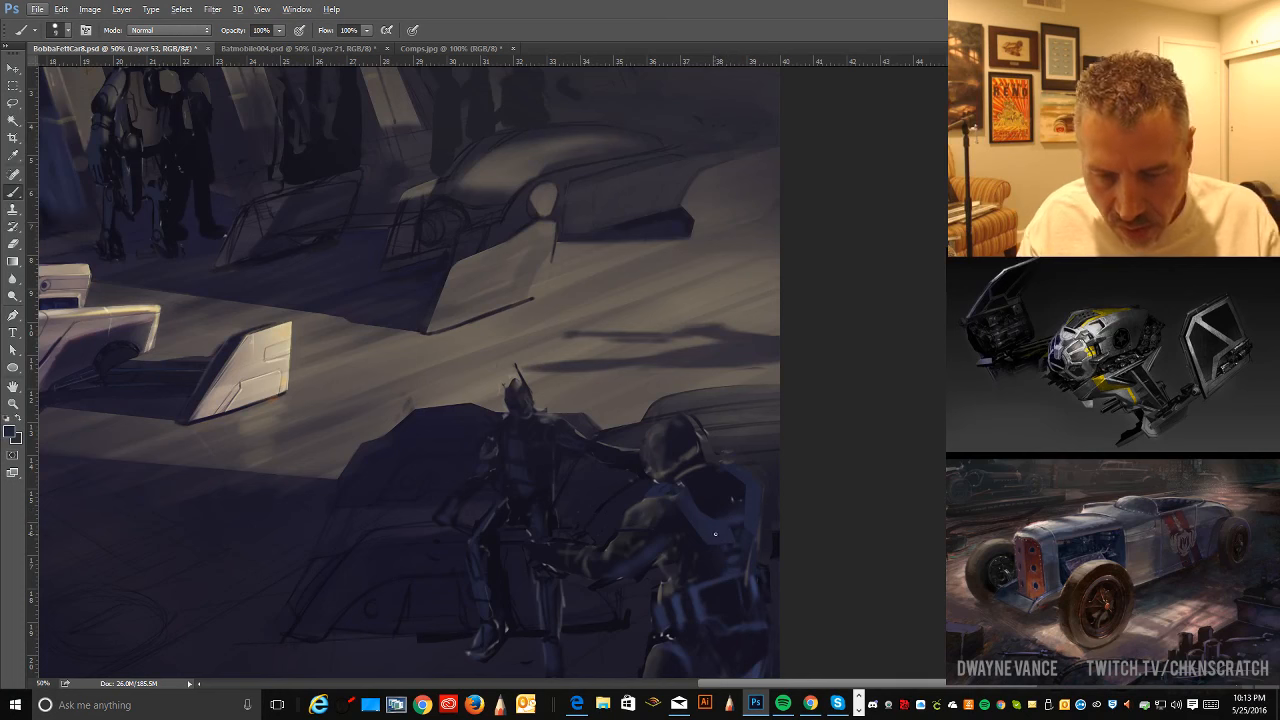
pyautogui.press(']')
pyautogui.press(']')
pyautogui.press(']')
pyautogui.press(']')
pyautogui.press(']')
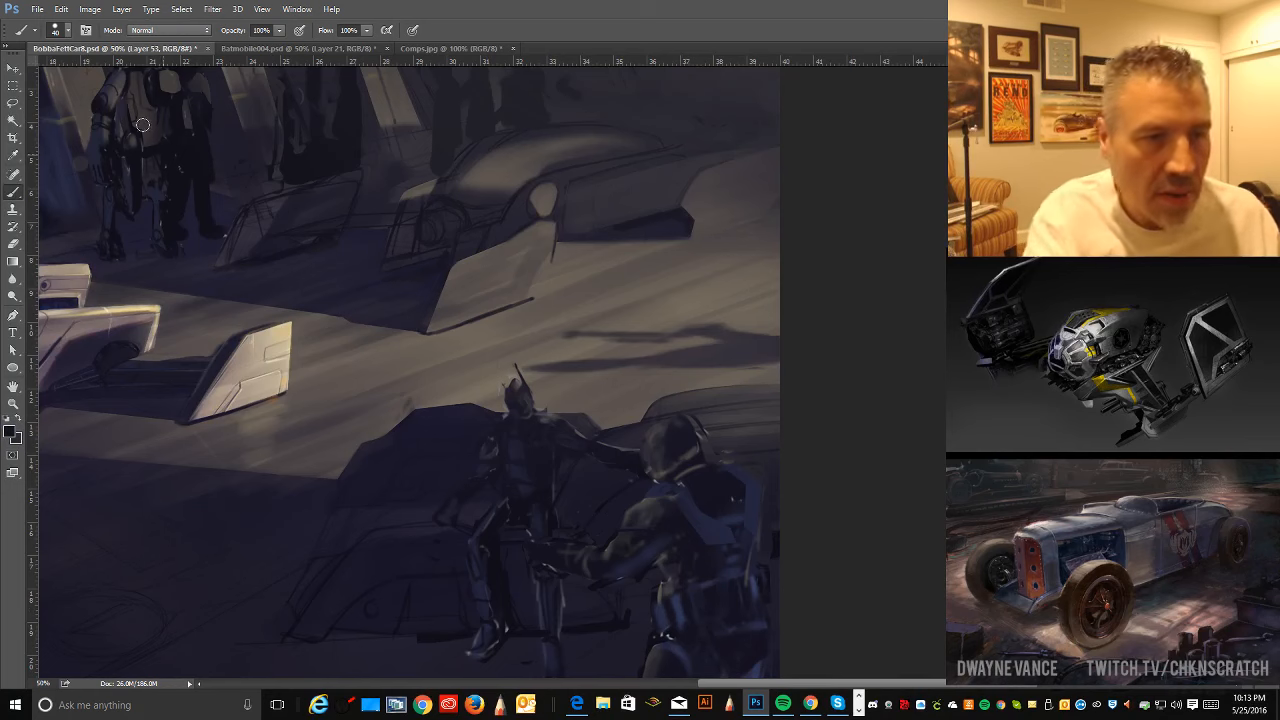
# - Paint over the bright blue highlights on the right foreground figure's back with a soft round brush enlarged to 90 px
pyautogui.click(70, 32)
pyautogui.click(113, 161)
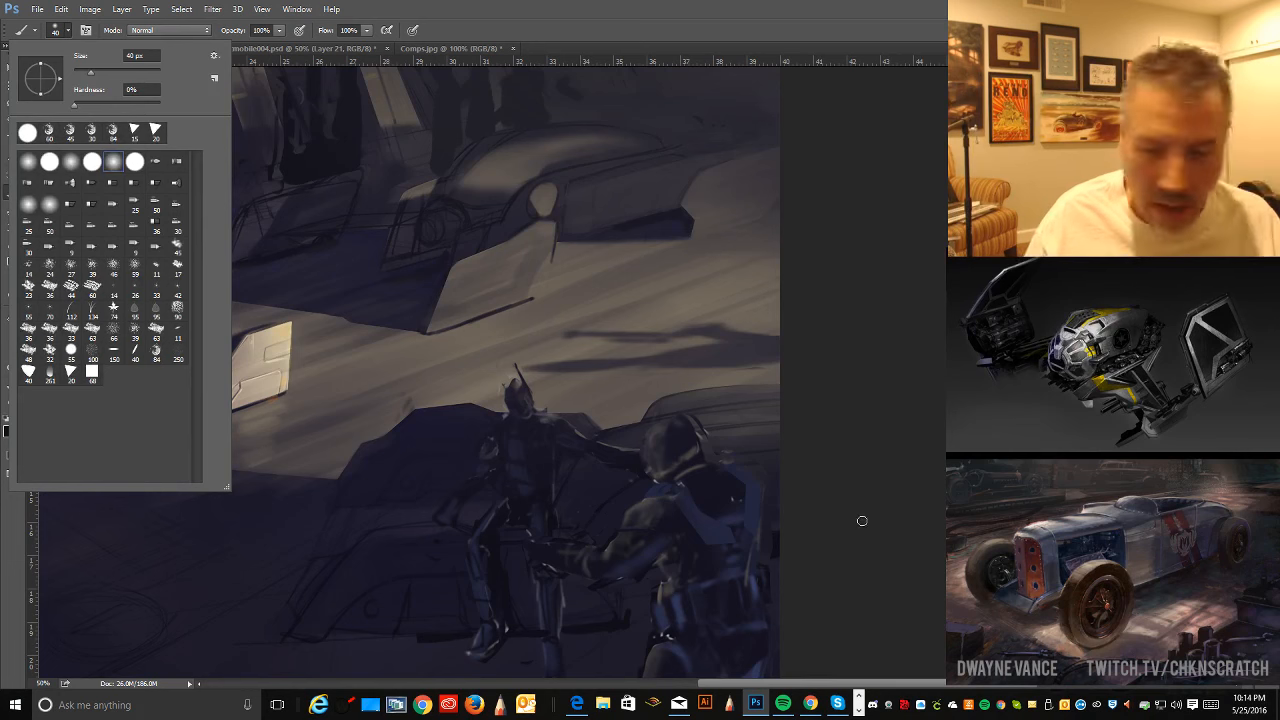
pyautogui.click(714, 527)
pyautogui.press(']')
pyautogui.press(']')
pyautogui.press(']')
pyautogui.press(']')
pyautogui.press(']')
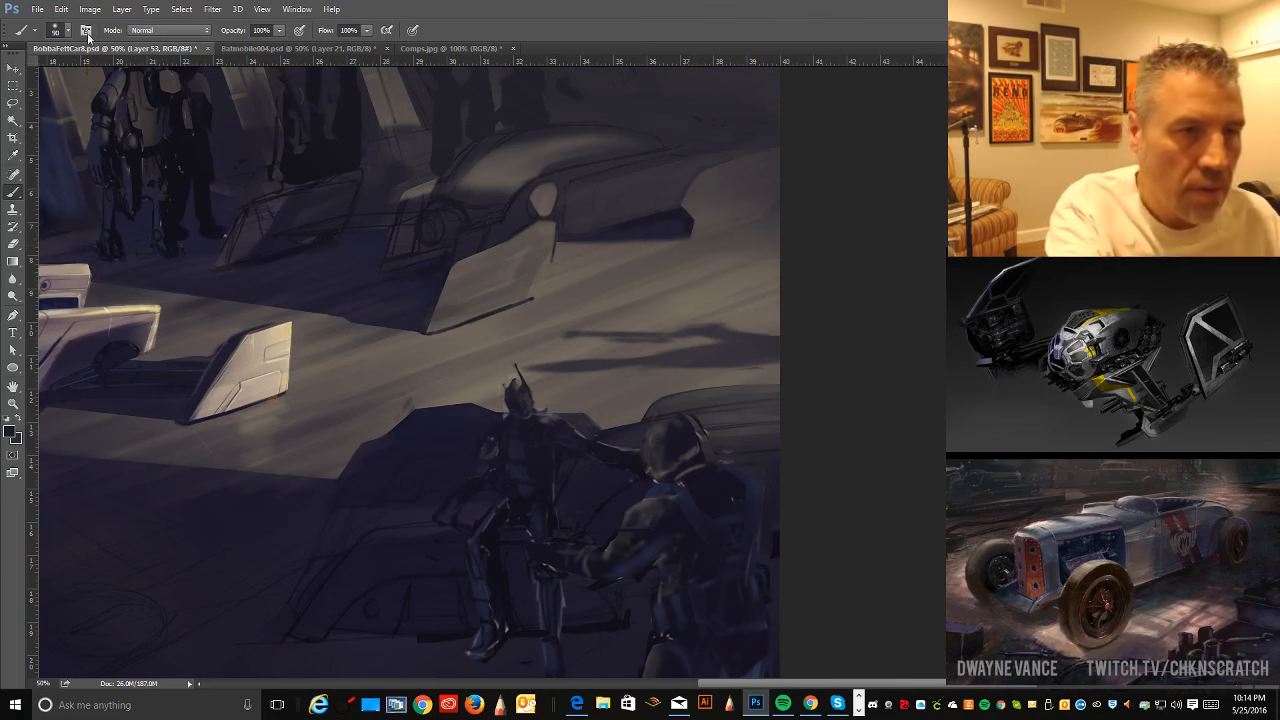
# - Paint out the dark base line around the leaning figure's feet with a 30 px hard round brush and a sampled floor color
pyautogui.rightClick(89, 75)
pyautogui.click(863, 371)
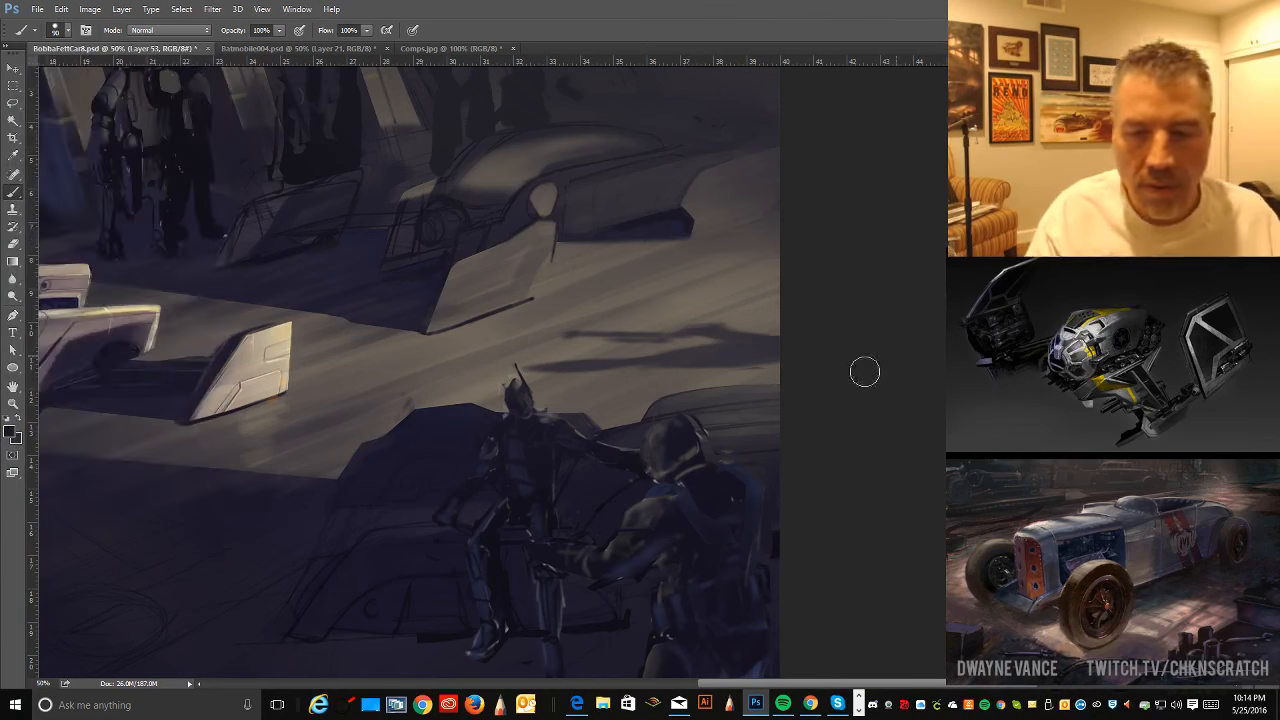
pyautogui.press('[')
pyautogui.press('[')
pyautogui.press('[')
pyautogui.press('[')
pyautogui.press('[')
pyautogui.press('[')
pyautogui.press('[')
pyautogui.press('[')
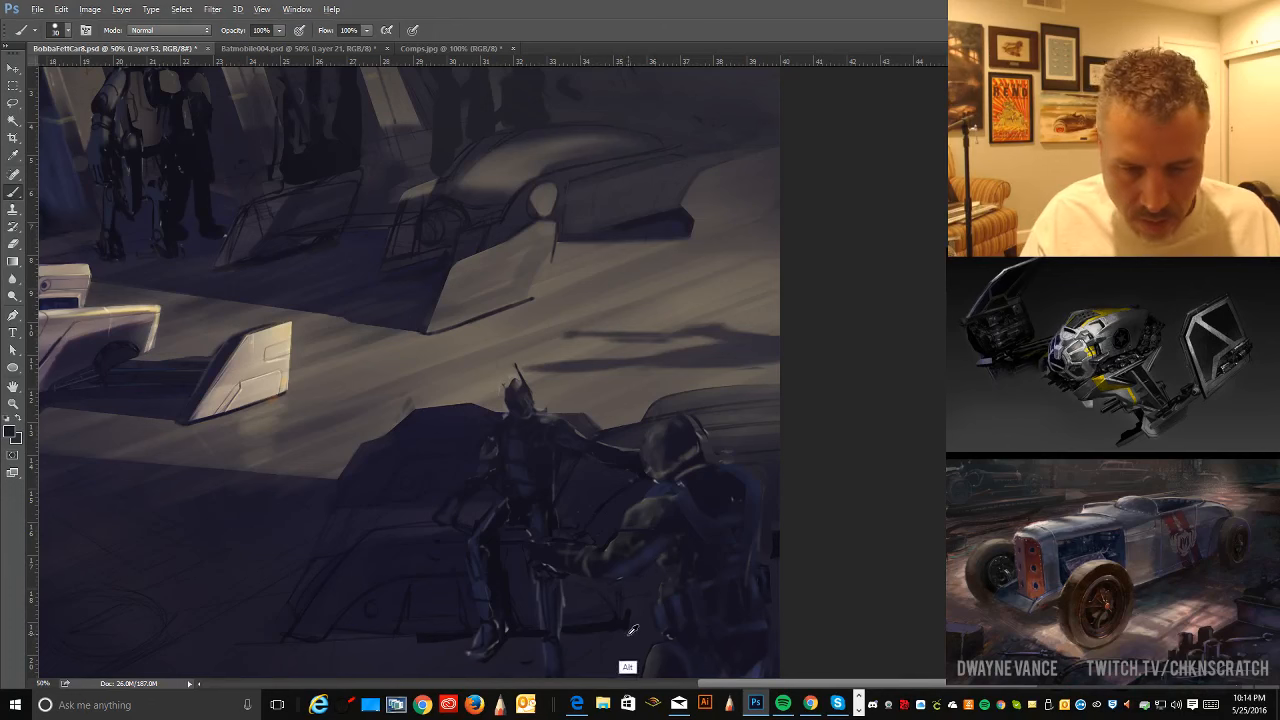
pyautogui.press(']')
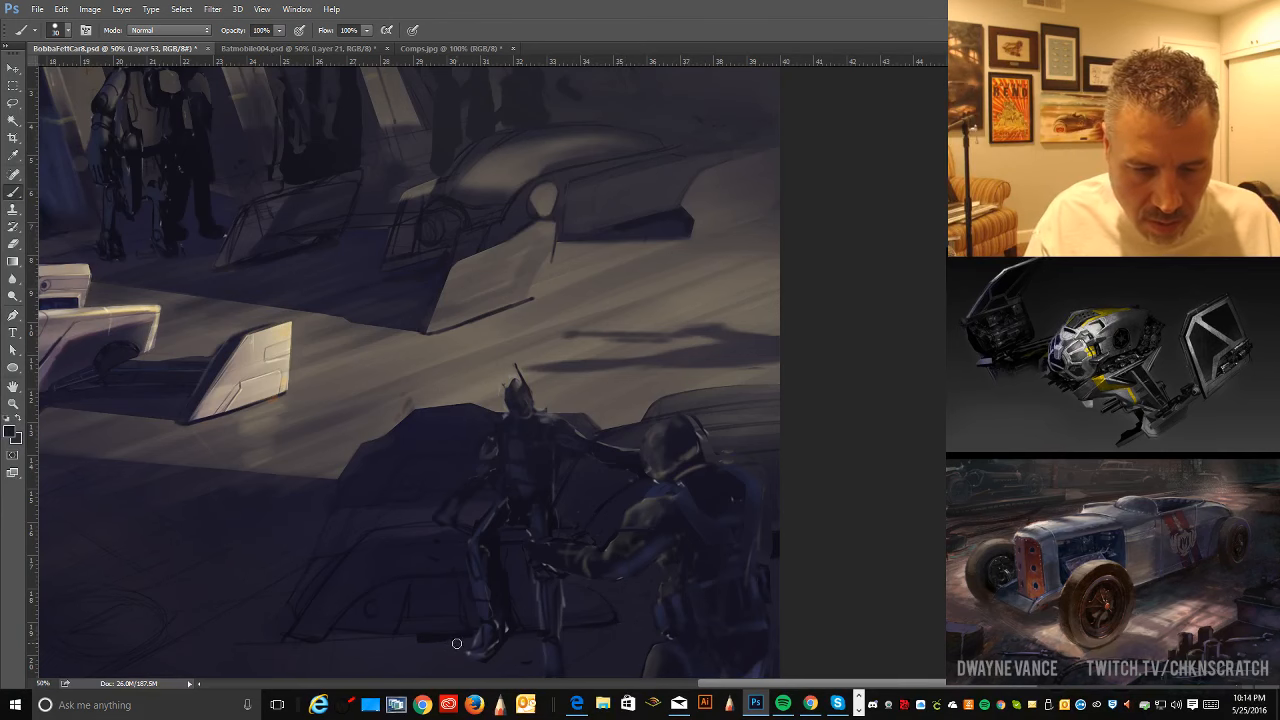
# - Sample blue from the lit floor by the far-left wall and brush faint blue light onto the dark foreground floor with a recent textured brush
pyautogui.moveTo(548, 607); pyautogui.dragTo(656, 575)
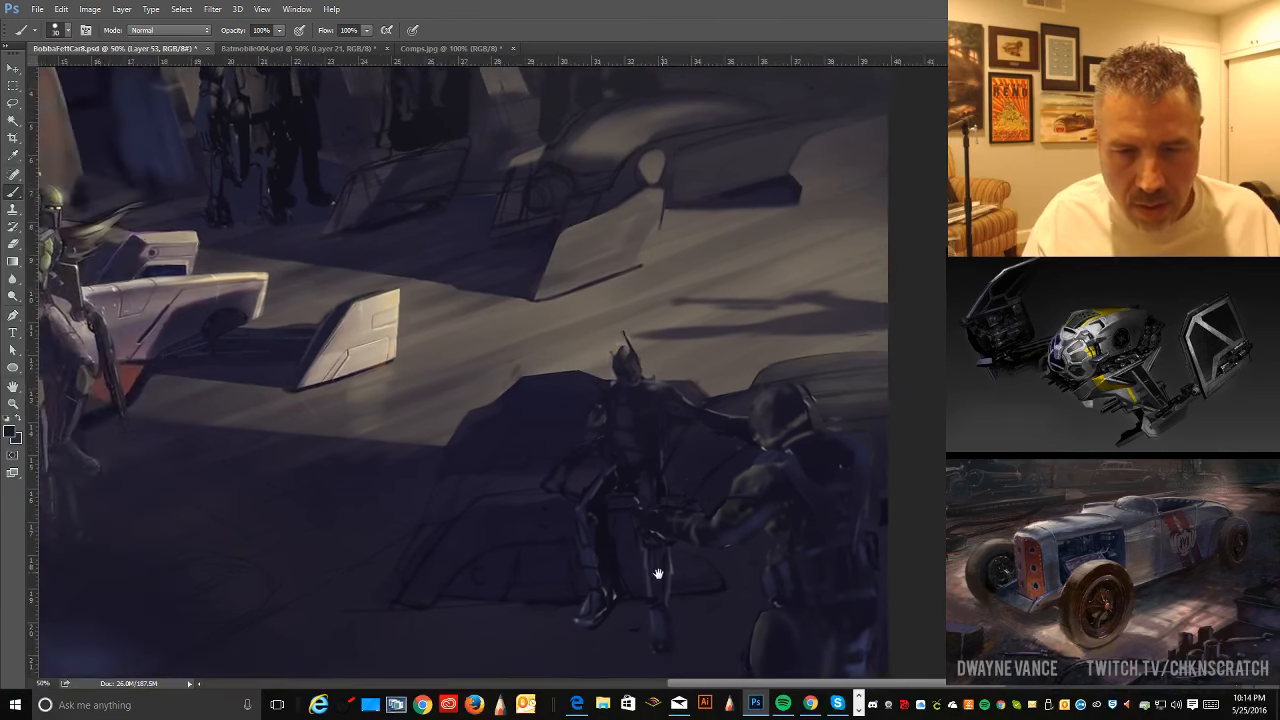
pyautogui.hotkey('ctrl', '-')
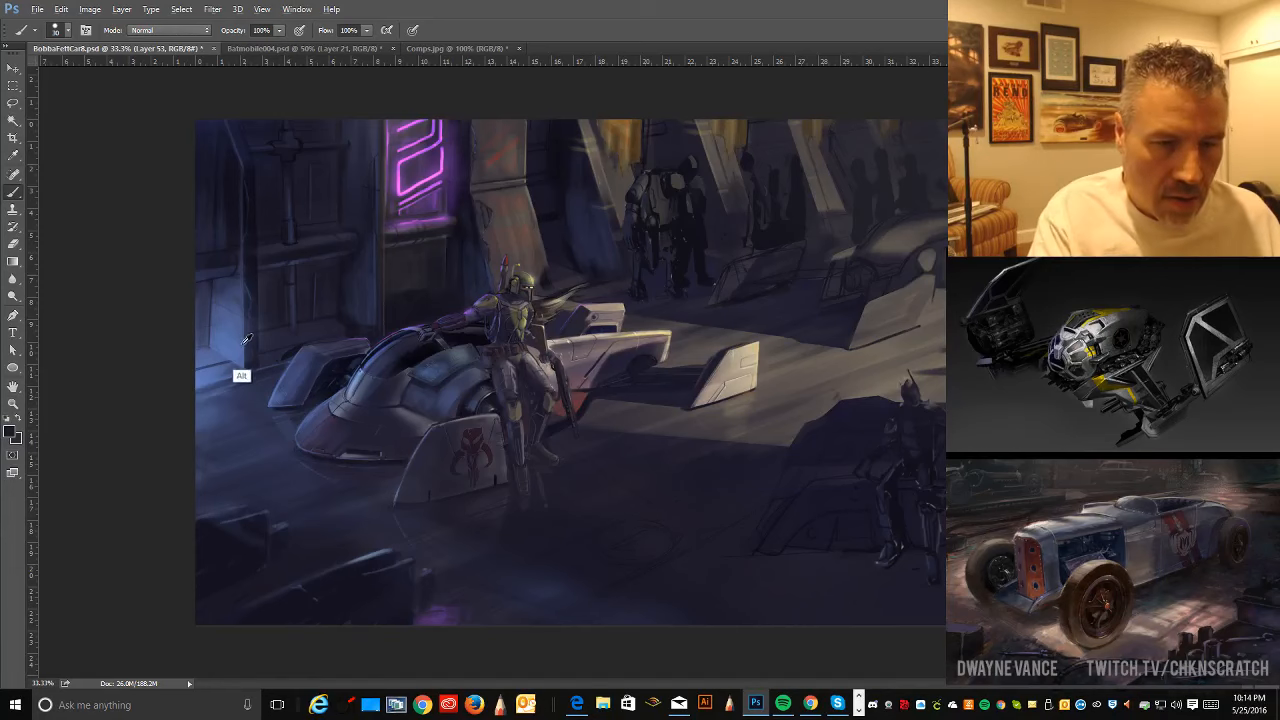
pyautogui.keyDown('alt'); pyautogui.click(238, 378); pyautogui.keyUp('alt')
pyautogui.click(68, 30)
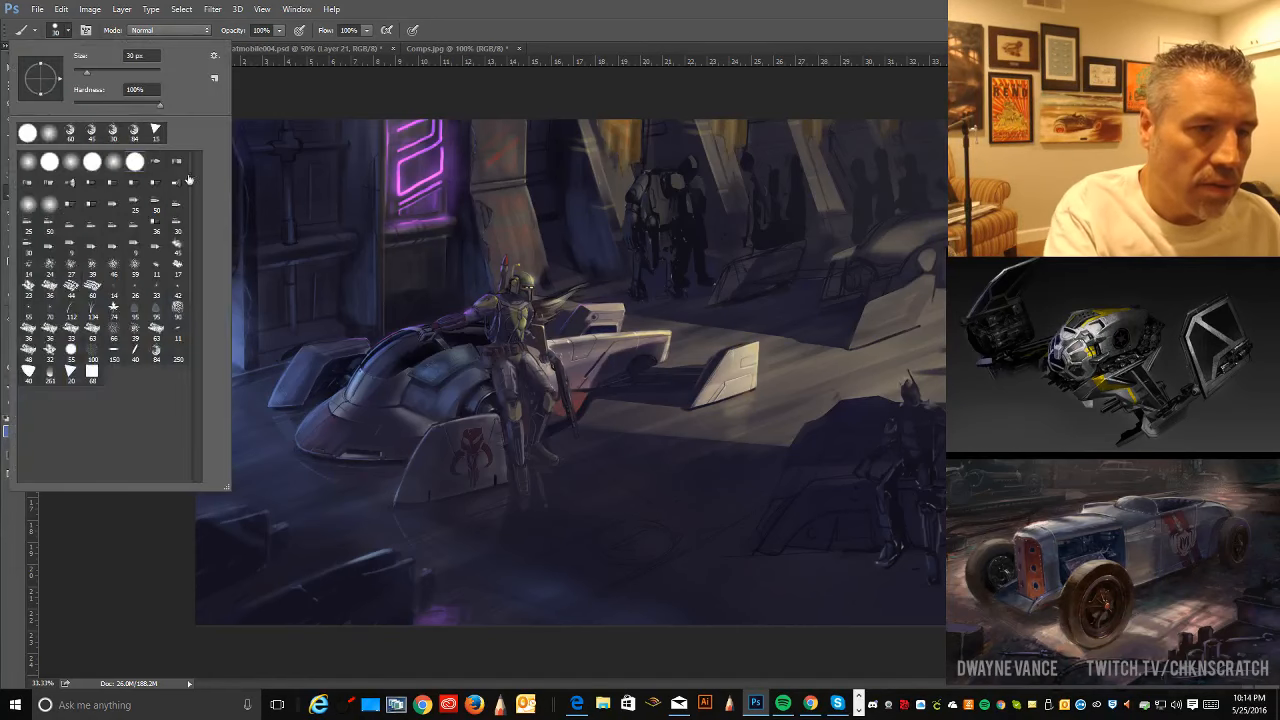
pyautogui.doubleClick(138, 132)
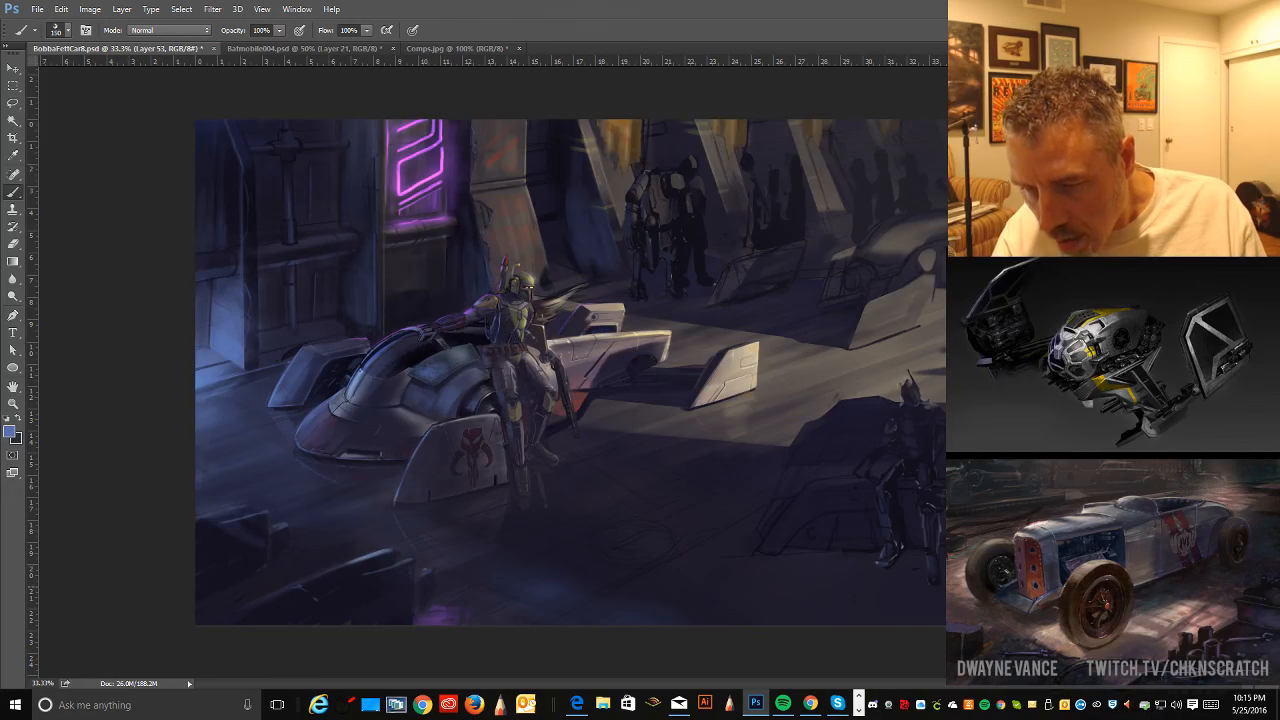
pyautogui.press(']')
pyautogui.press('[')
pyautogui.press('[')
pyautogui.press('[')
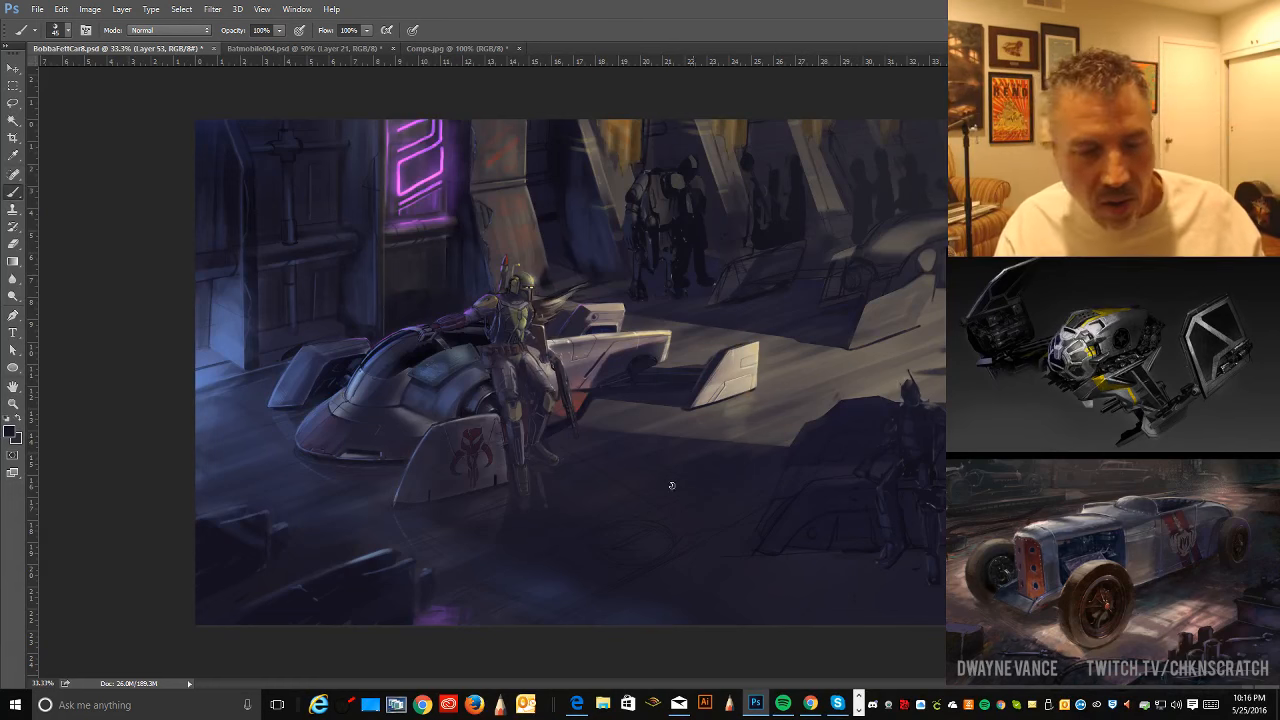
# - Paint blue light onto the leaning figure's legs with a 20 px brush, and refine them with a small hard brush in a sampled dark
pyautogui.keyDown('alt'); pyautogui.click(341, 381); pyautogui.keyUp('alt')
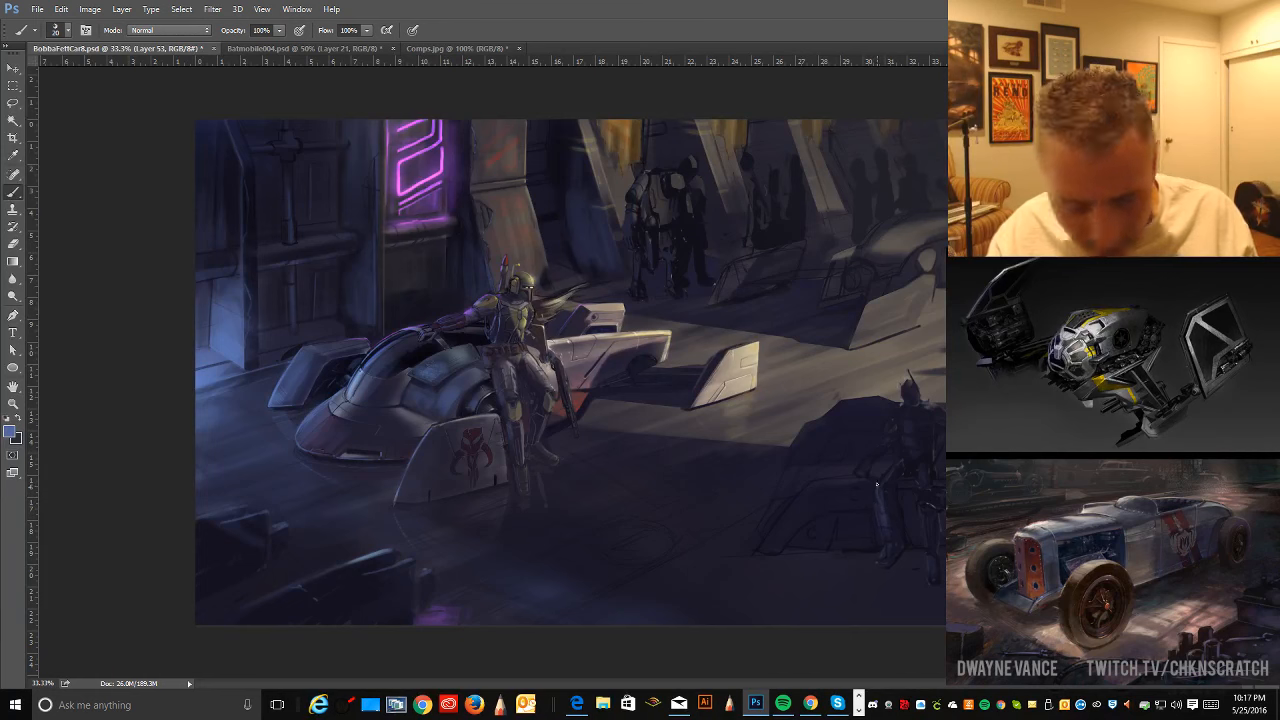
pyautogui.hotkey('ctrl', 'alt')
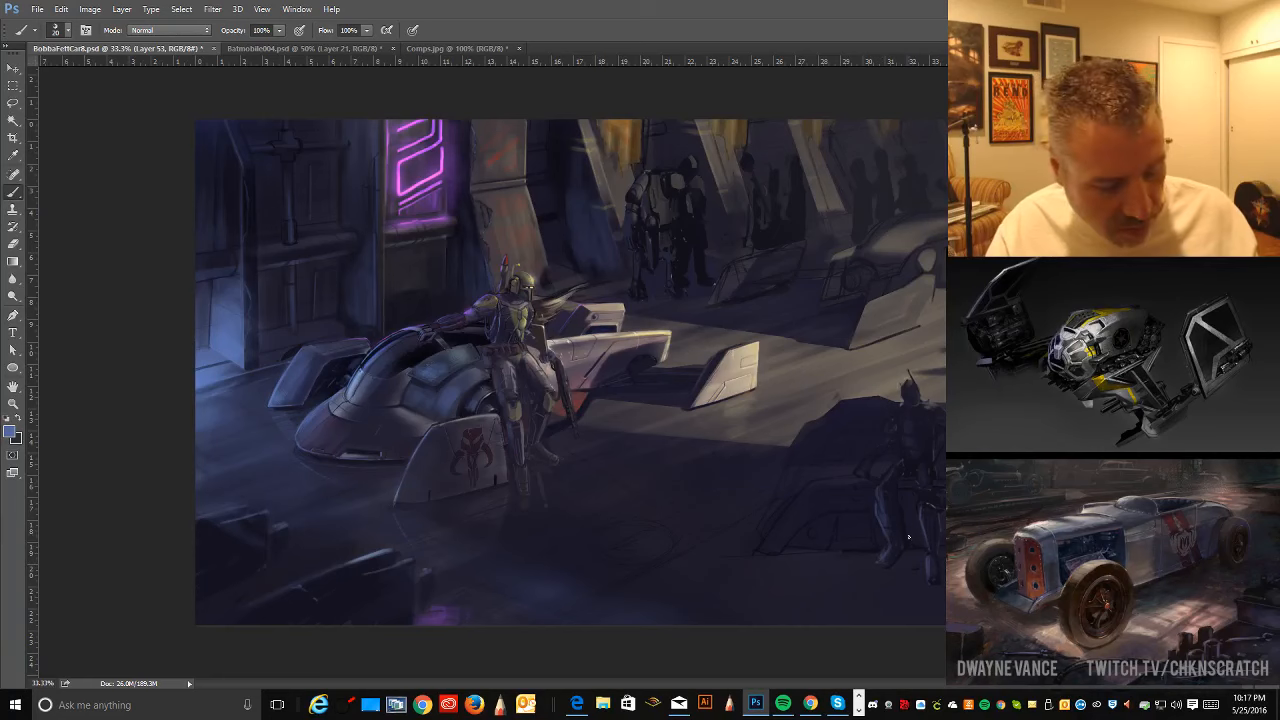
pyautogui.keyDown('alt'); pyautogui.click(869, 551); pyautogui.keyUp('alt')
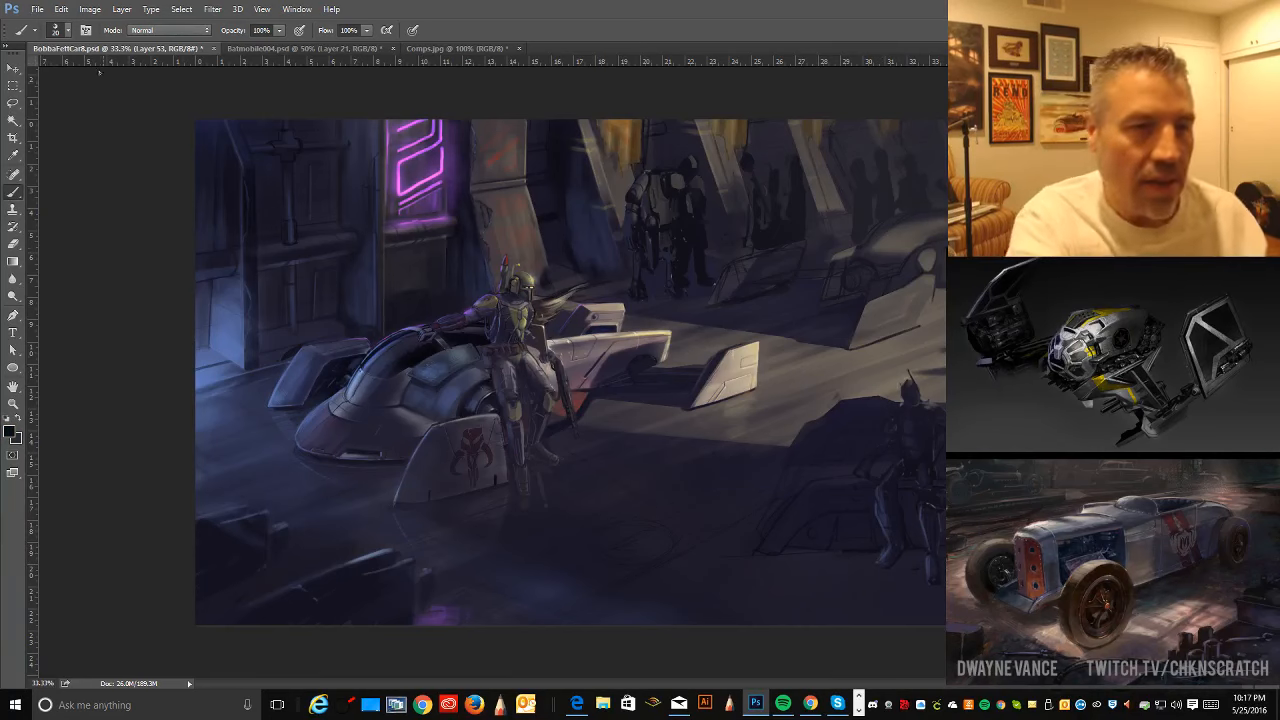
pyautogui.click(60, 30)
pyautogui.click(349, 87)
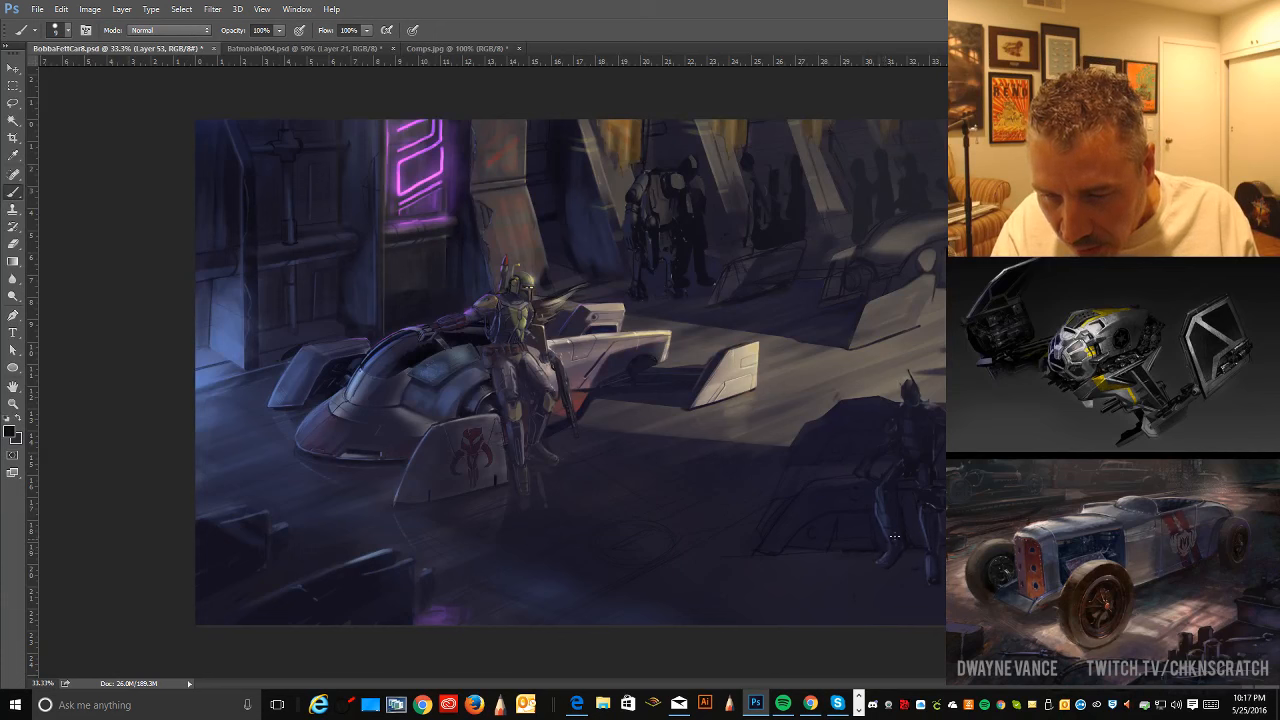
pyautogui.press('alt')
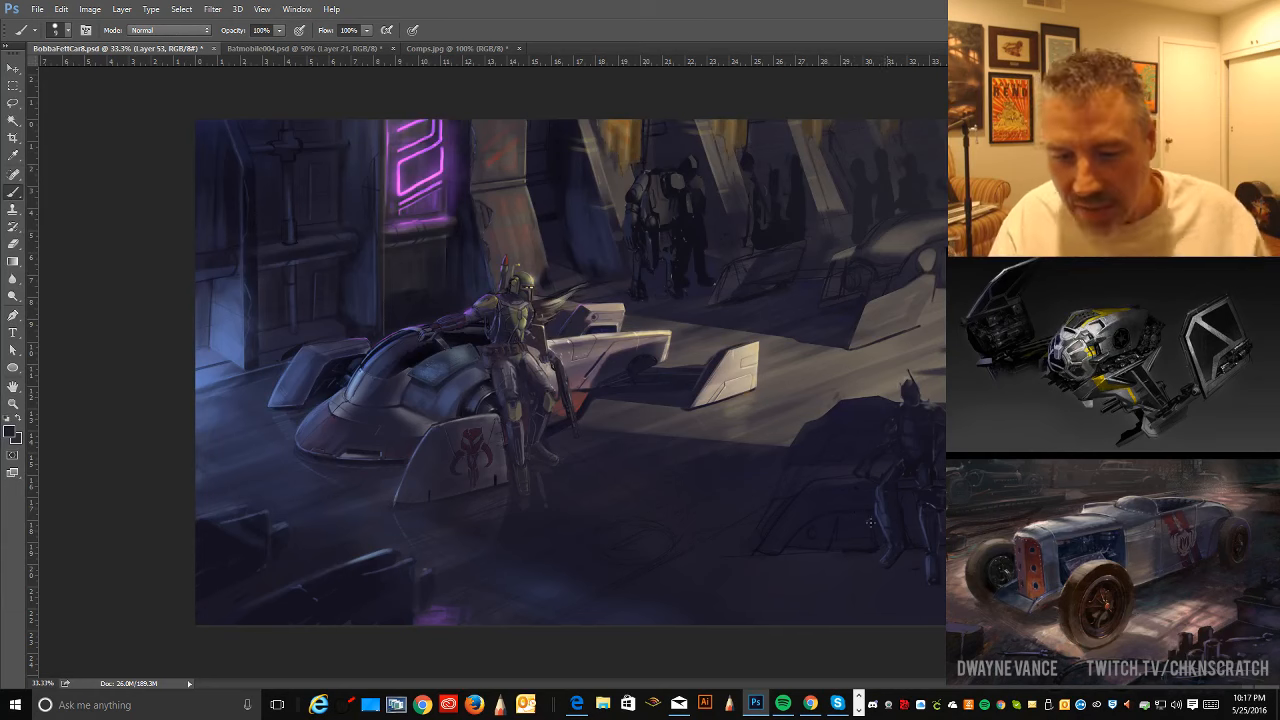
# - Add sampled blue to the leaning figure's outer leg with a 25 px brush and shape it with dark tones sampled nearby
pyautogui.keyDown('alt'); pyautogui.click(234, 362); pyautogui.keyUp('alt')
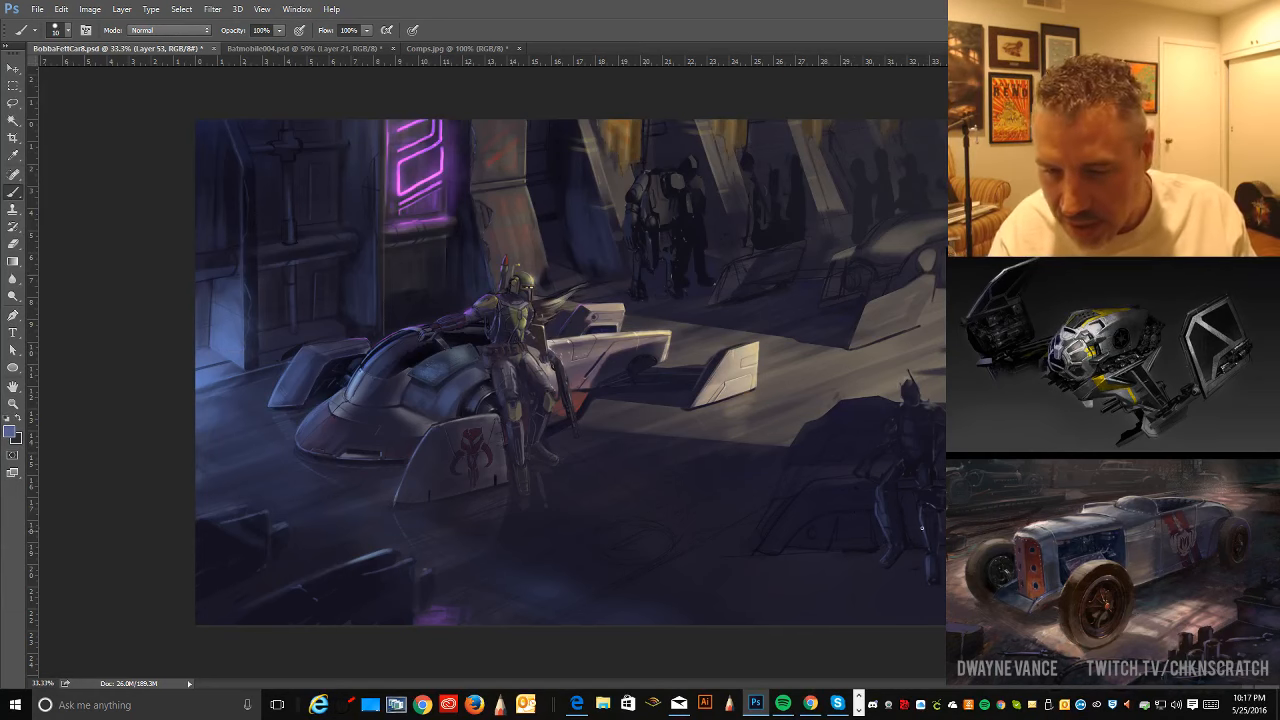
pyautogui.press(']')
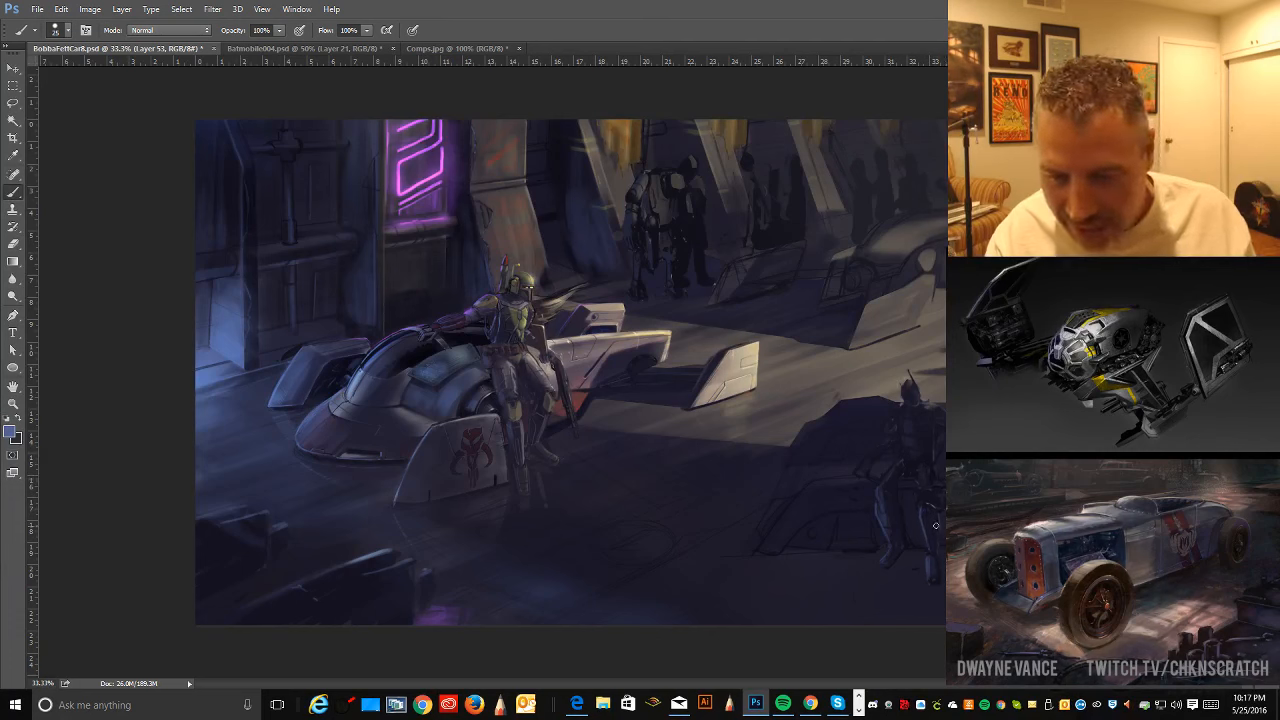
pyautogui.press('alt')
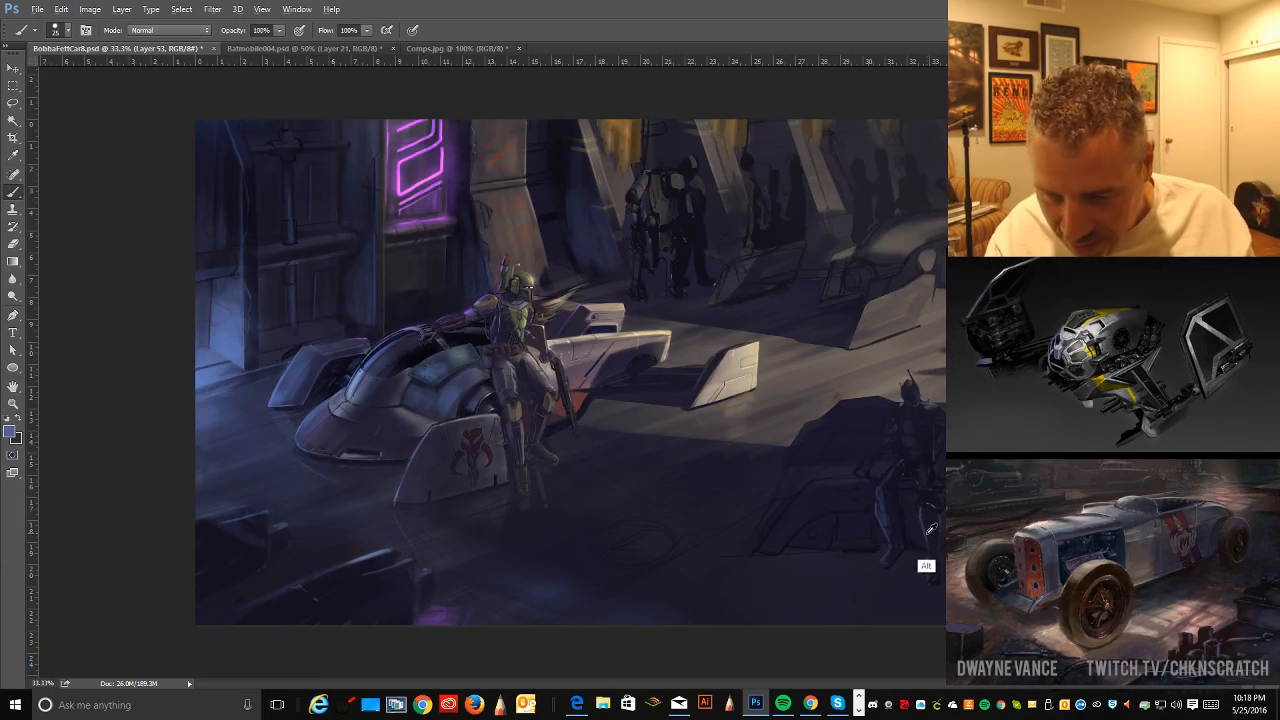
pyautogui.keyDown('alt'); pyautogui.click(929, 525); pyautogui.keyUp('alt')
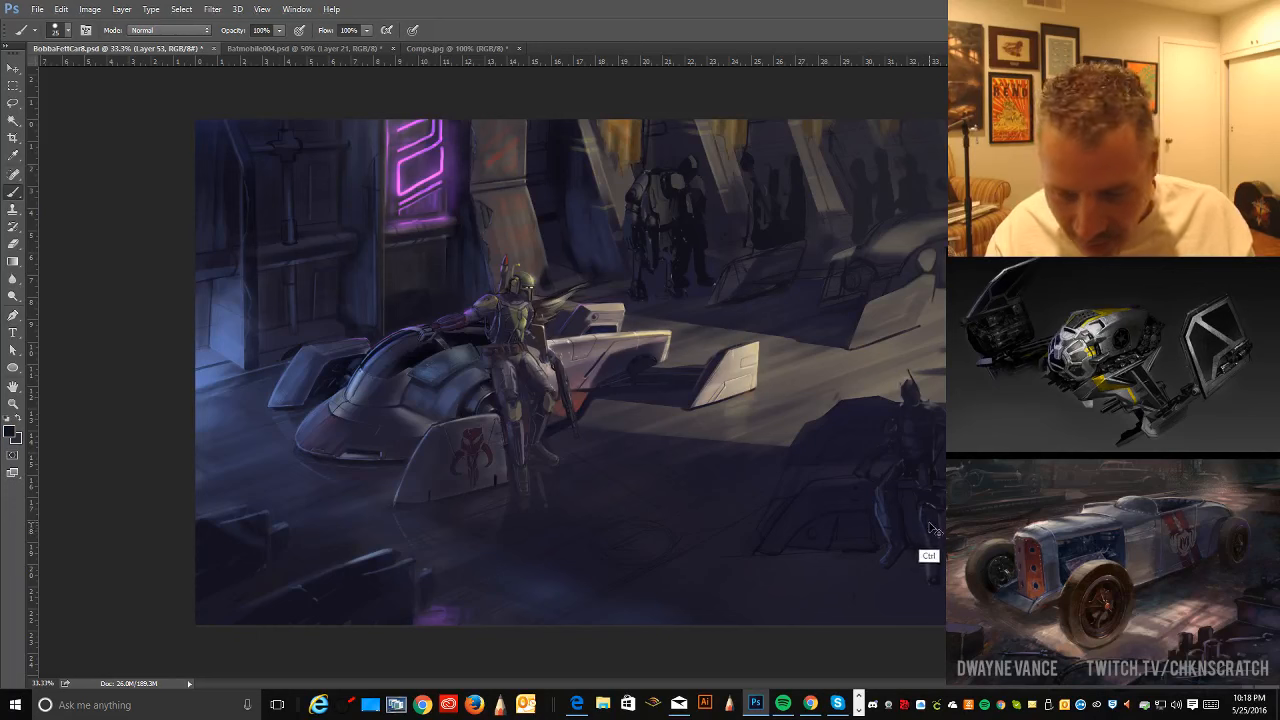
pyautogui.press('alt')
pyautogui.keyDown('alt'); pyautogui.click(932, 558); pyautogui.keyUp('alt')
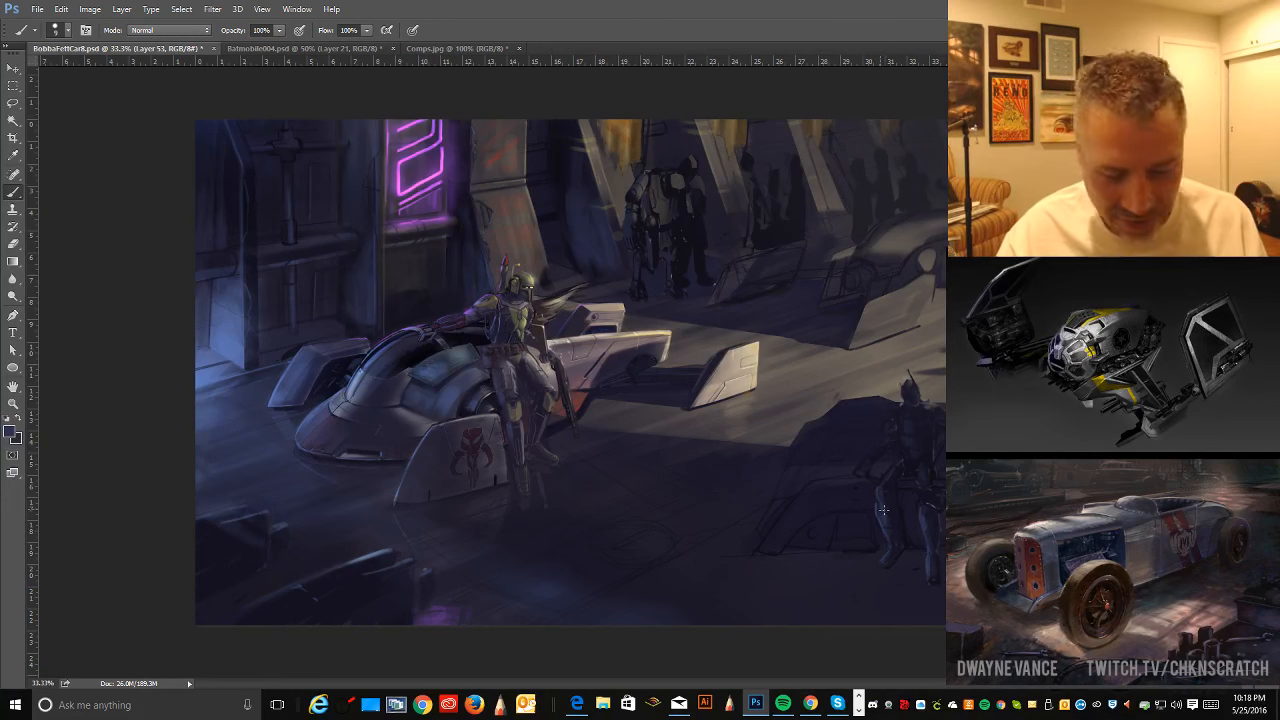
# - Shade the knee and shin of the leaning figure's leg nearest the vehicle with sampled dark tones, enlarging the brush to 40 px
pyautogui.keyDown('alt'); pyautogui.click(876, 498); pyautogui.keyUp('alt')
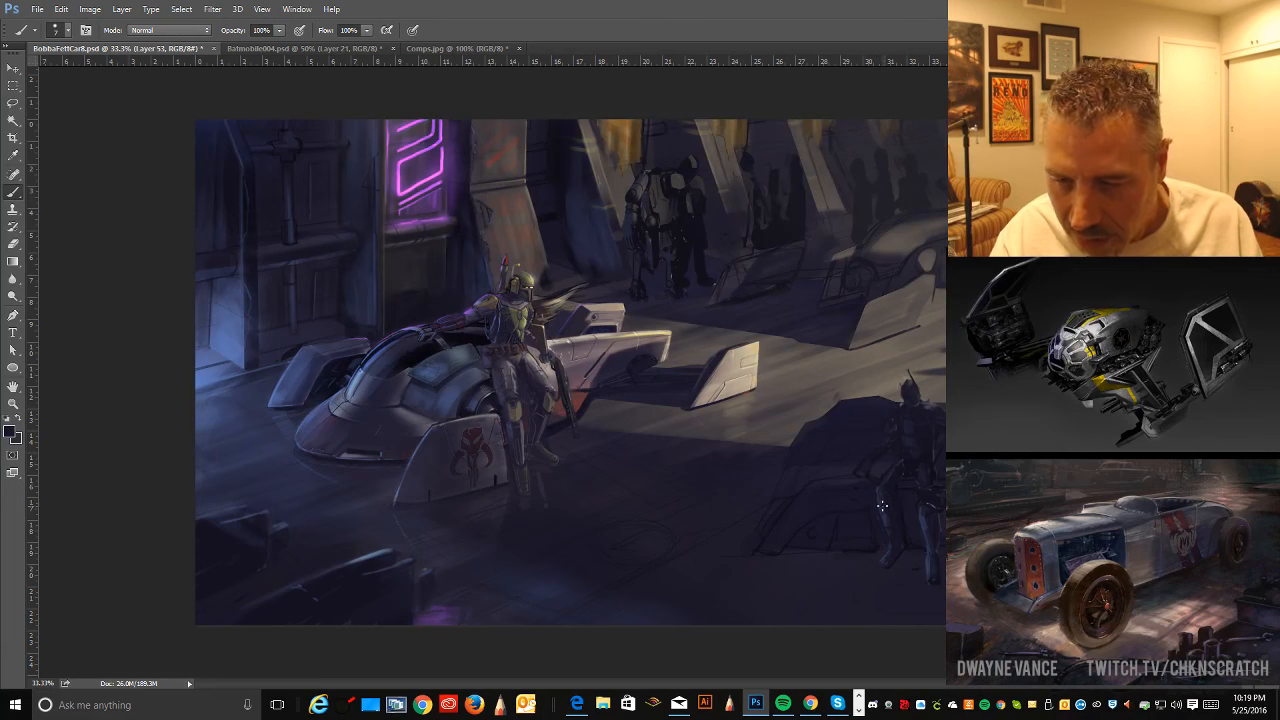
pyautogui.press('alt')
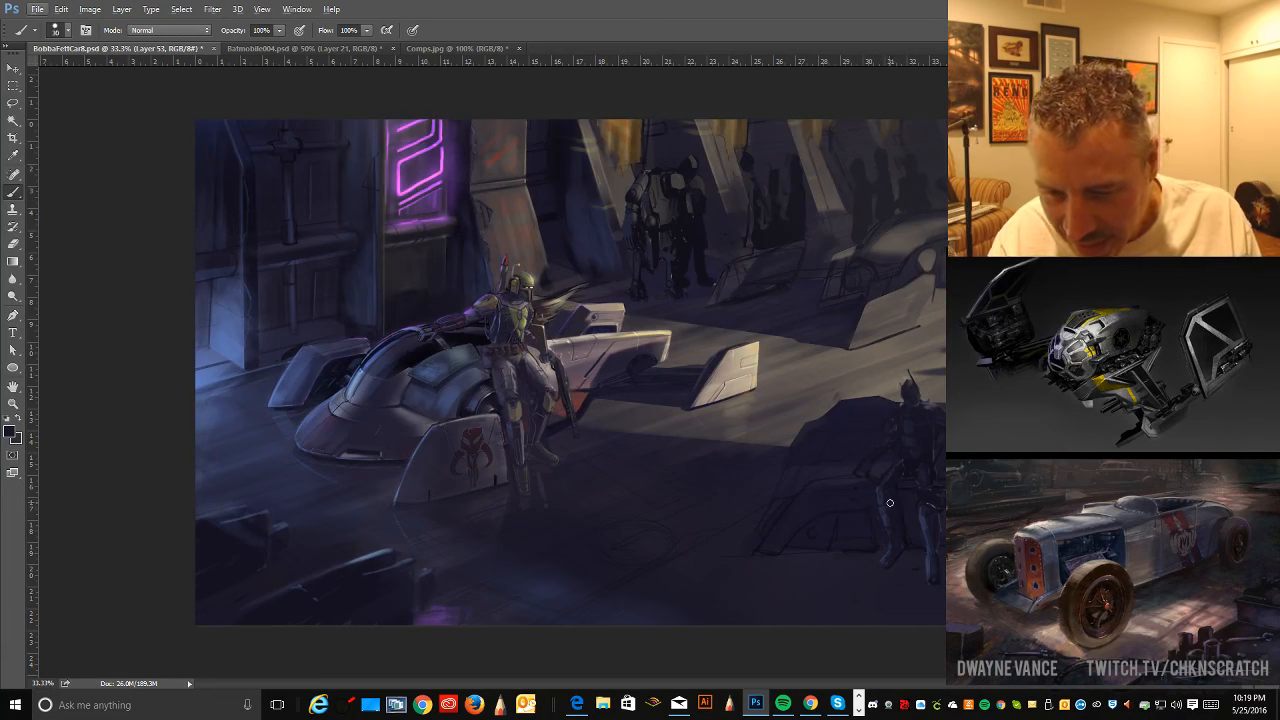
pyautogui.press(']')
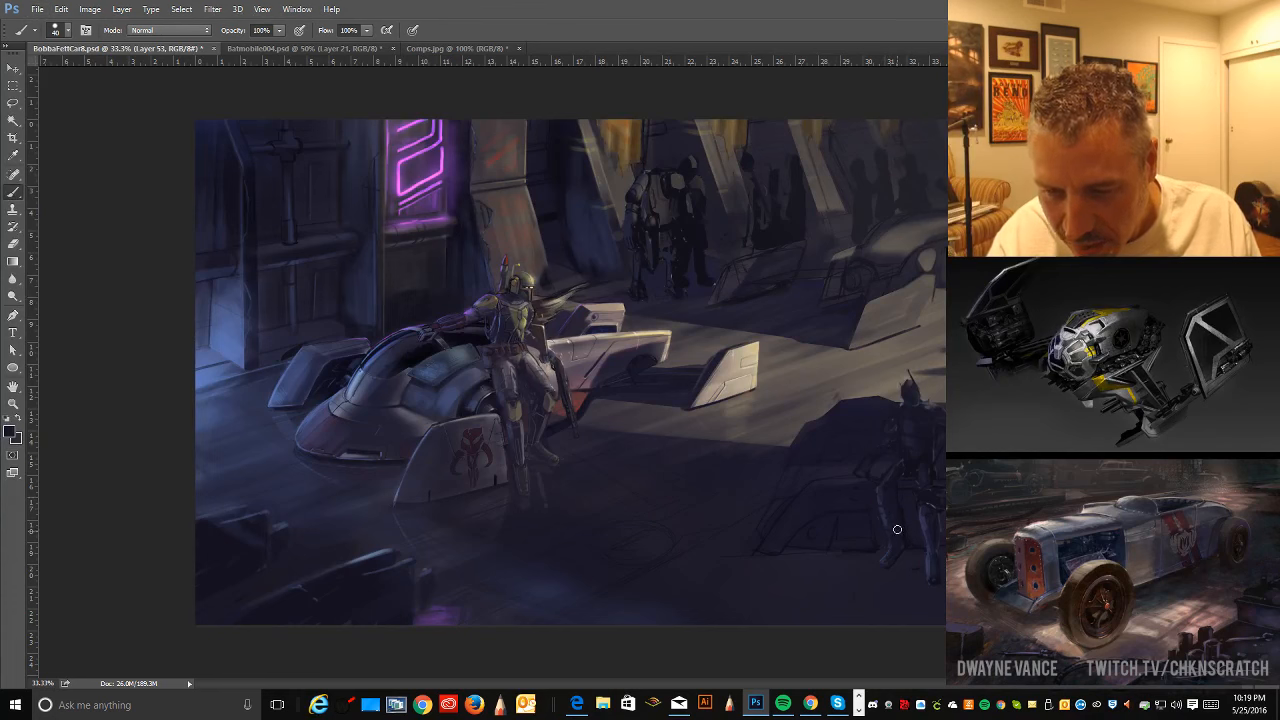
pyautogui.keyDown('alt'); pyautogui.click(887, 516); pyautogui.keyUp('alt')
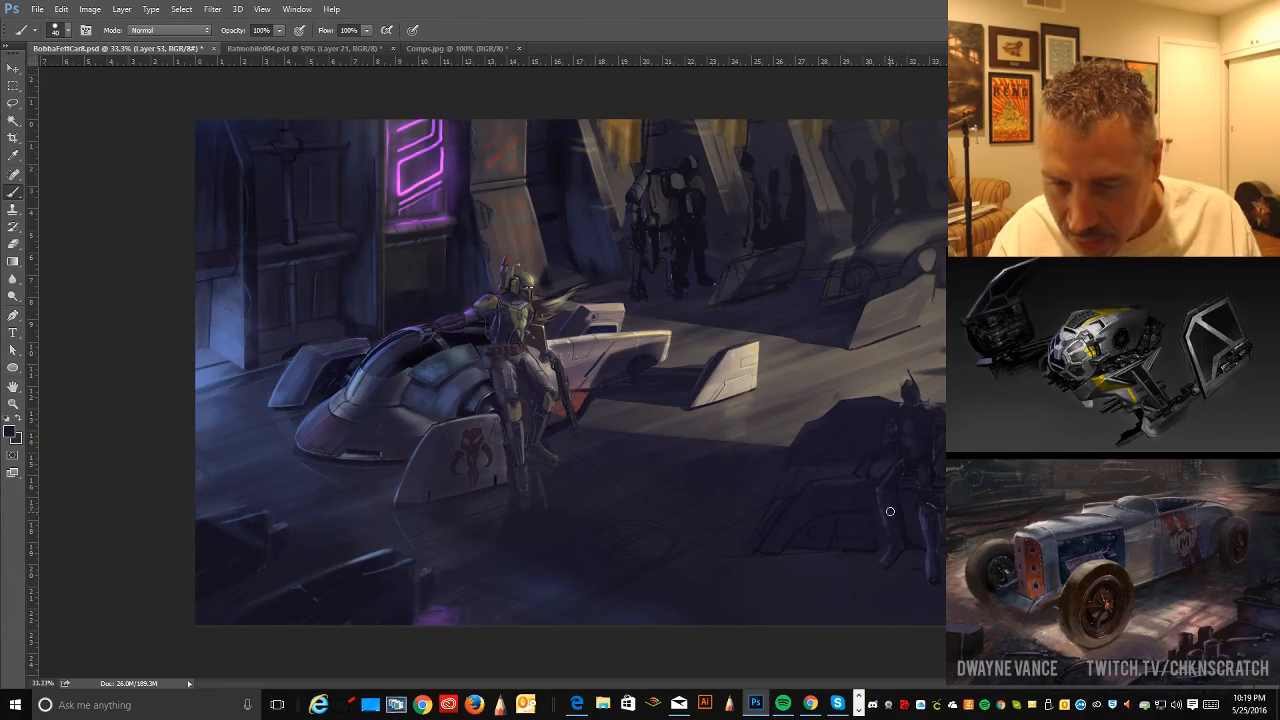
pyautogui.keyDown('alt'); pyautogui.click(891, 508); pyautogui.keyUp('alt')
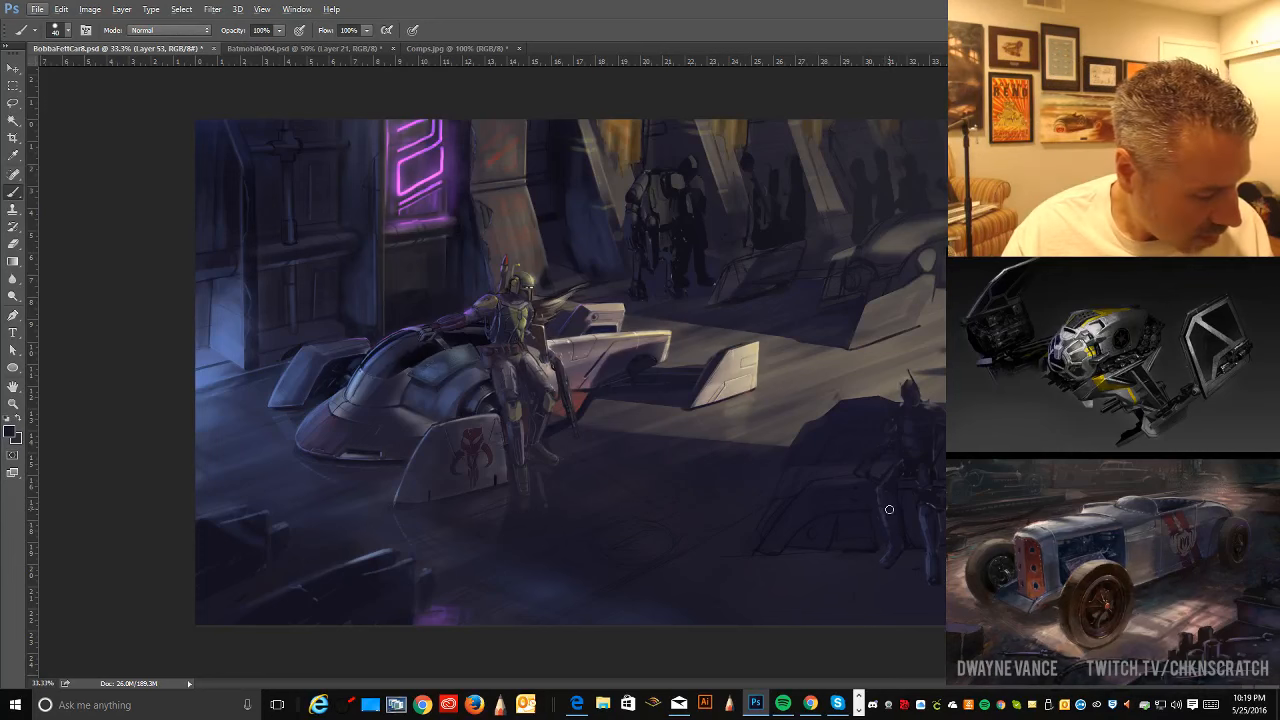
# - Paint dark blue midtones over the leaning figure's thigh, arm and torso with a 20 px brush, using colors sampled from the figure
pyautogui.keyDown('alt'); pyautogui.click(891, 473); pyautogui.keyUp('alt')
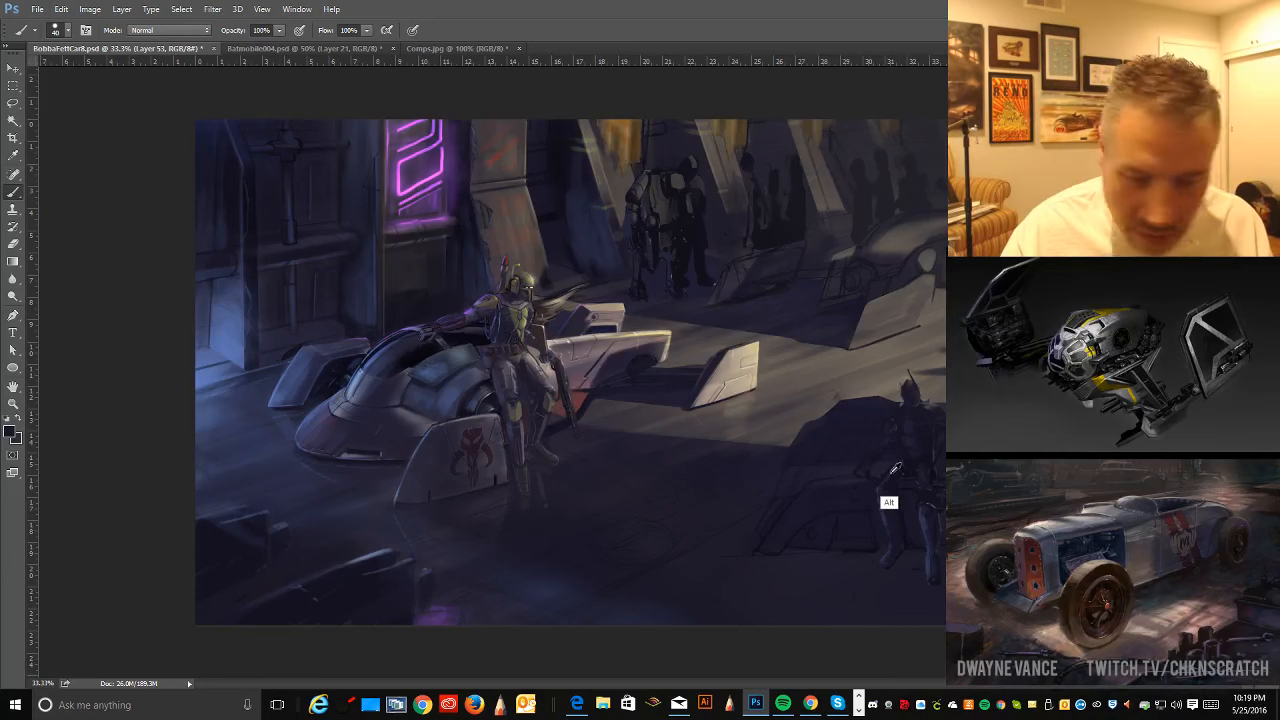
pyautogui.keyDown('alt'); pyautogui.click(925, 516); pyautogui.keyUp('alt')
pyautogui.keyDown('alt'); pyautogui.click(869, 475); pyautogui.keyUp('alt')
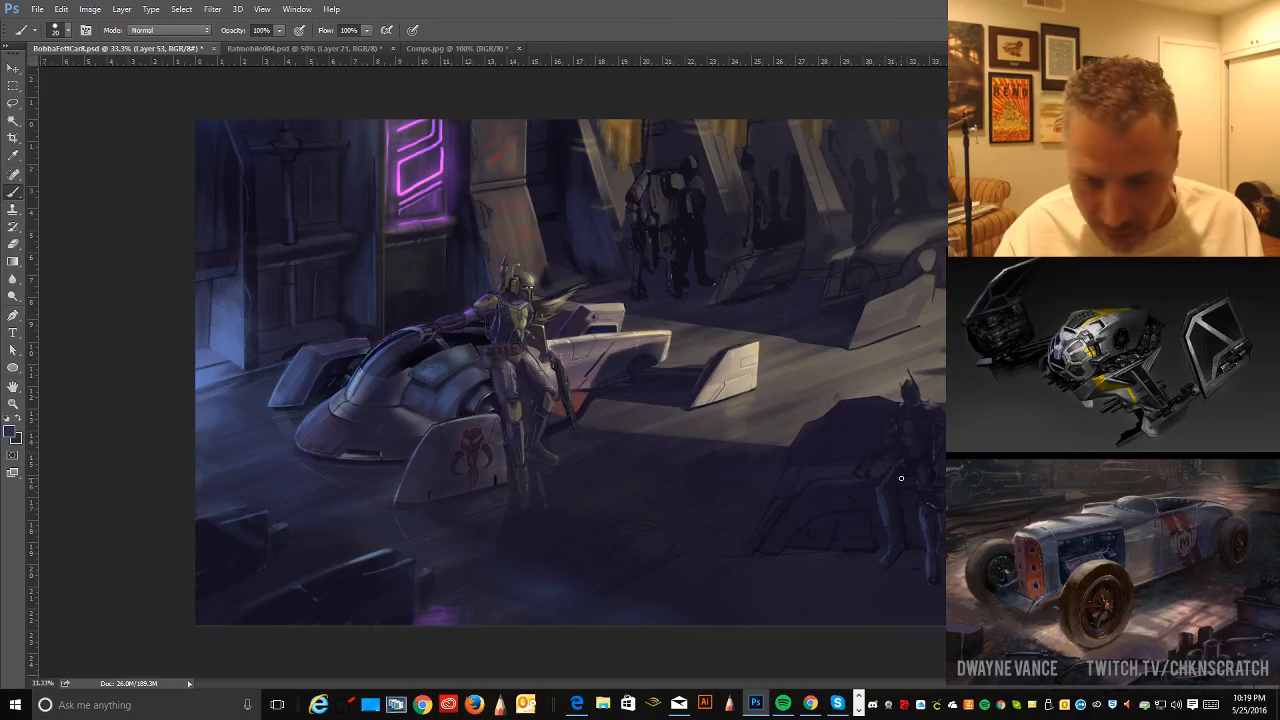
pyautogui.press('alt')
pyautogui.press('alt')
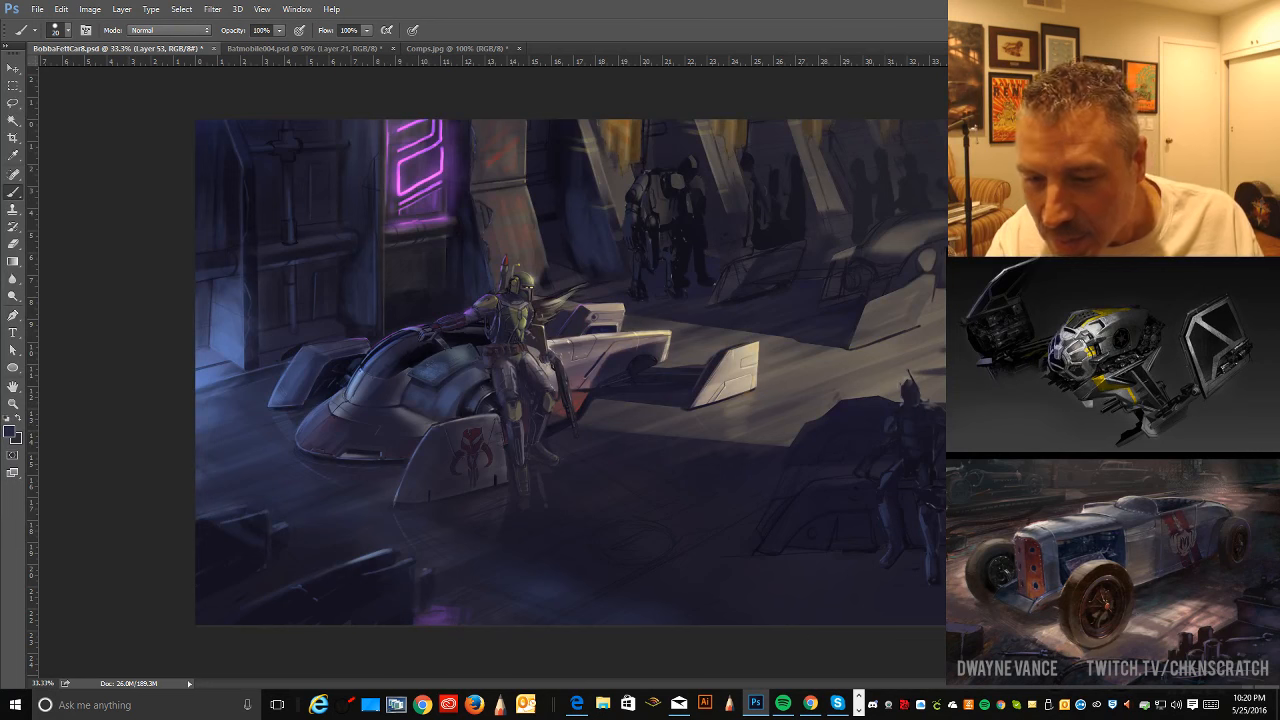
pyautogui.hotkey('ctrl', 'alt')
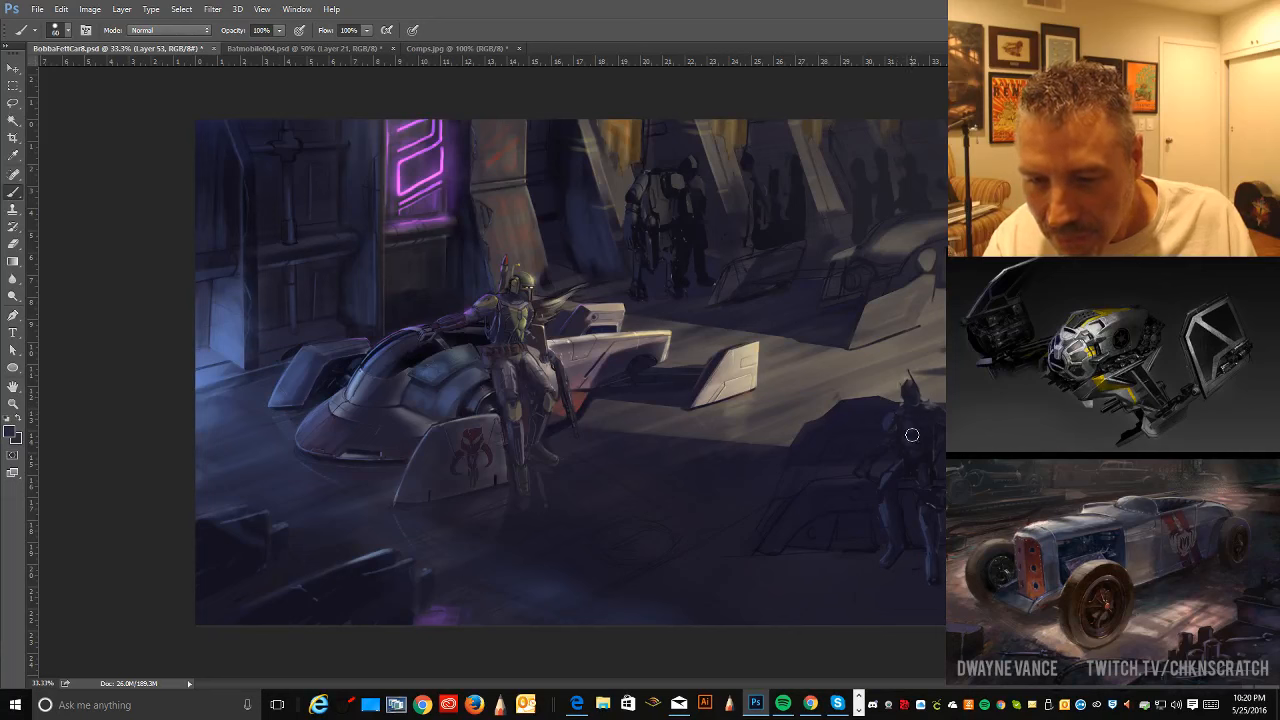
# - Outline a small area at the leaning figure's forearm and hip with the Lasso and shade it in a dark tone with a soft round brush
pyautogui.press(']')
pyautogui.click(67, 31)
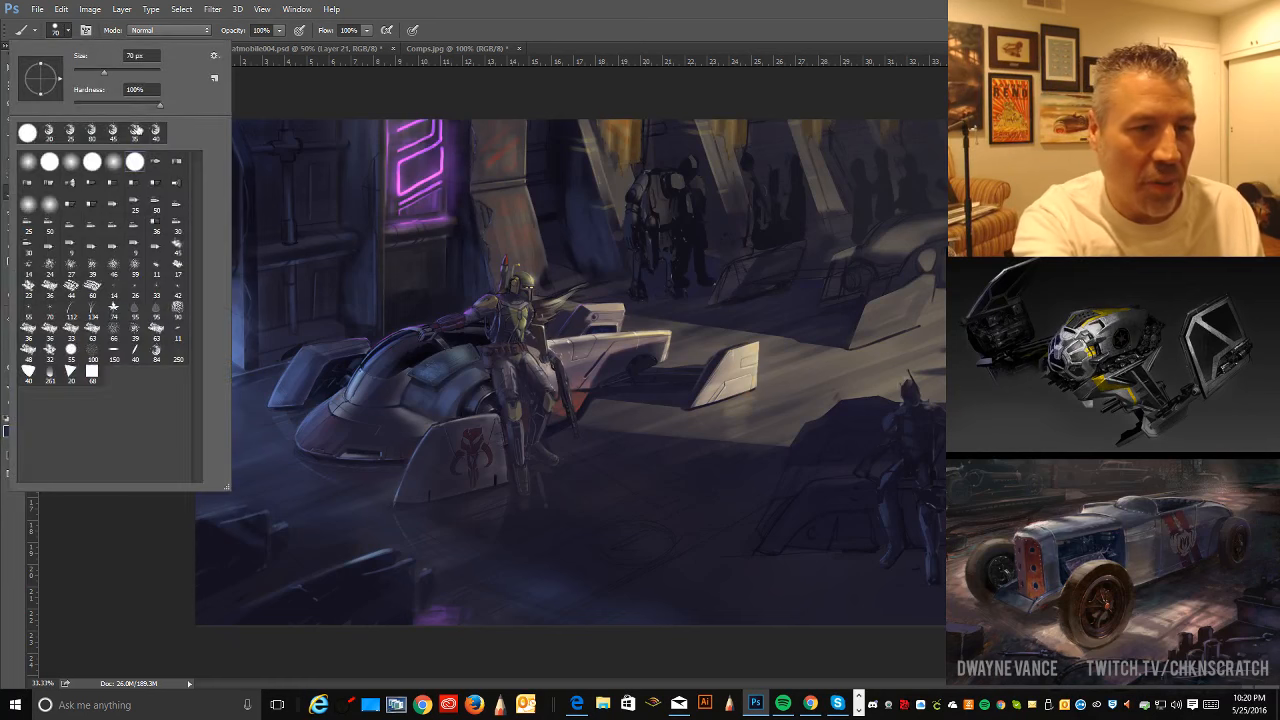
pyautogui.click(118, 164)
pyautogui.click(327, 100)
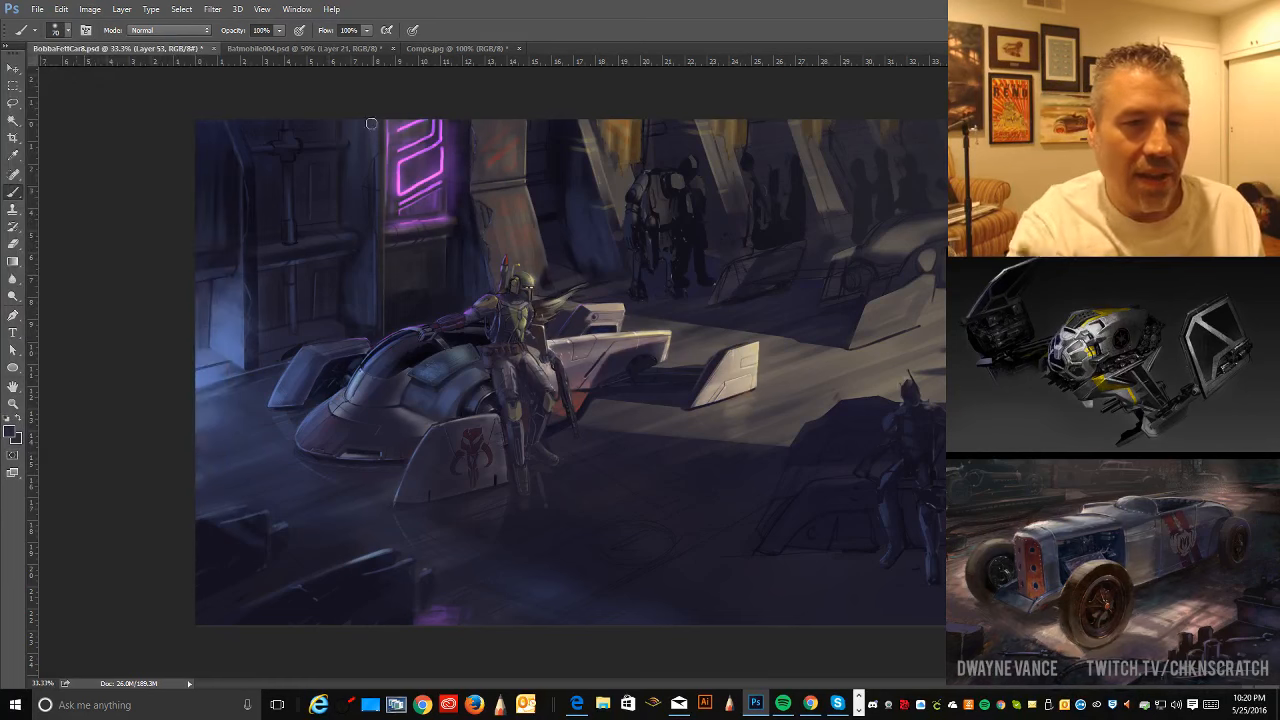
pyautogui.press('l')
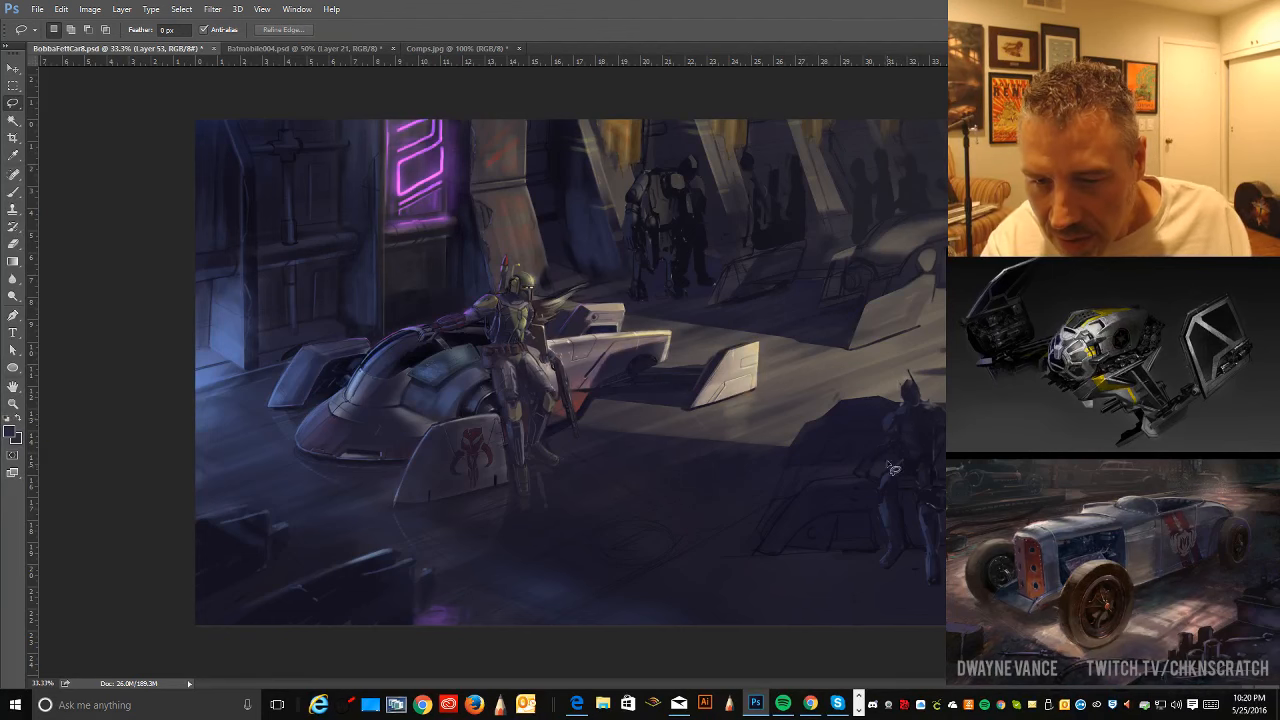
pyautogui.click(21, 193)
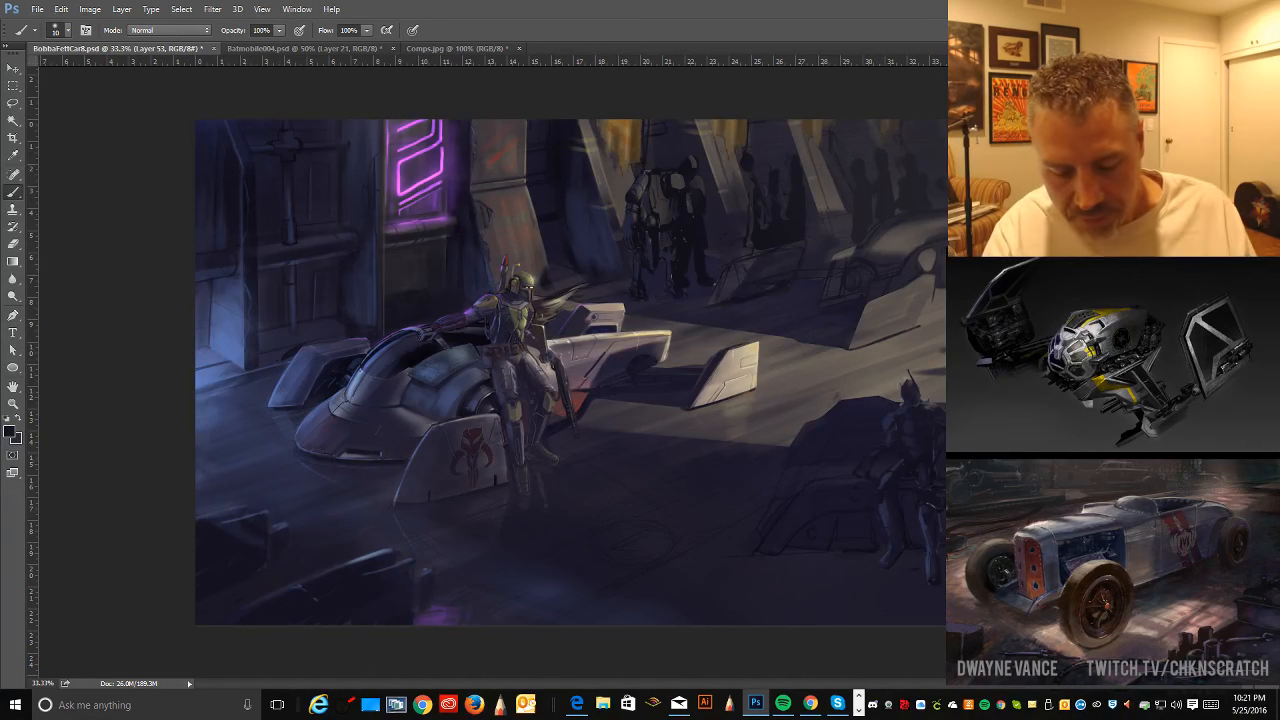
pyautogui.scroll(-4, 862, 476)
pyautogui.scroll(2, 862, 476)
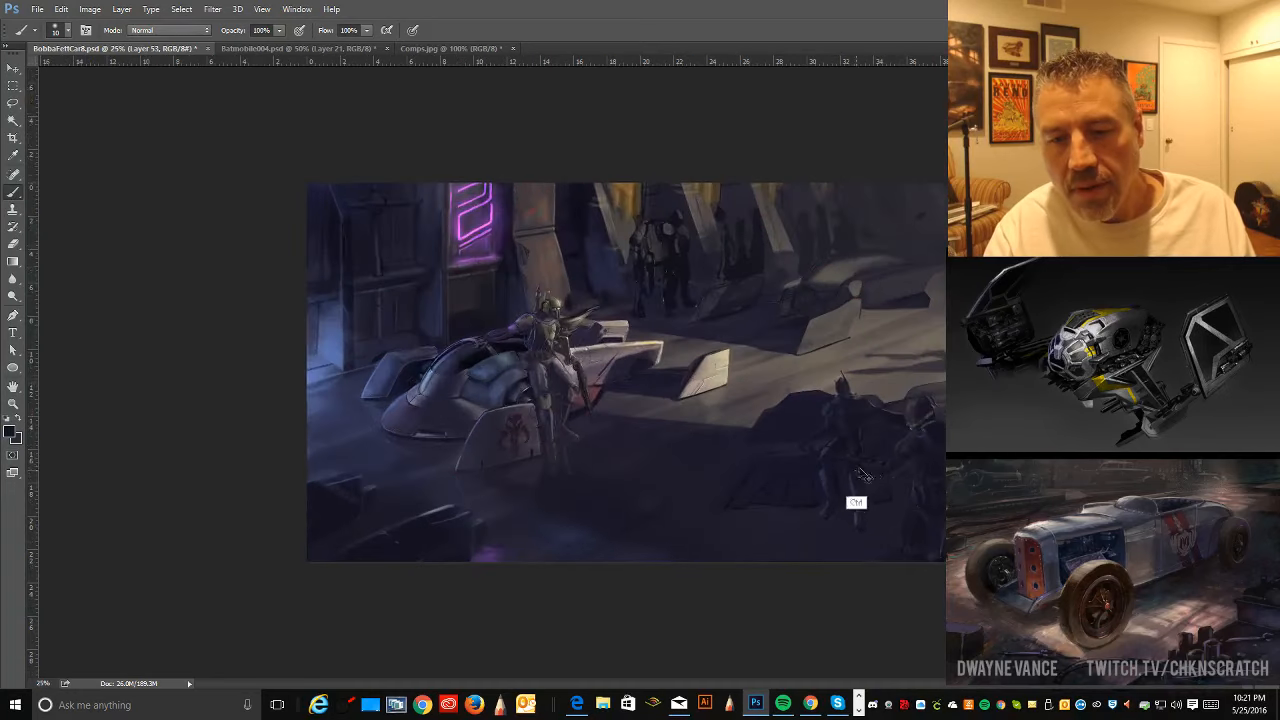
pyautogui.hotkey('ctrl', '+')
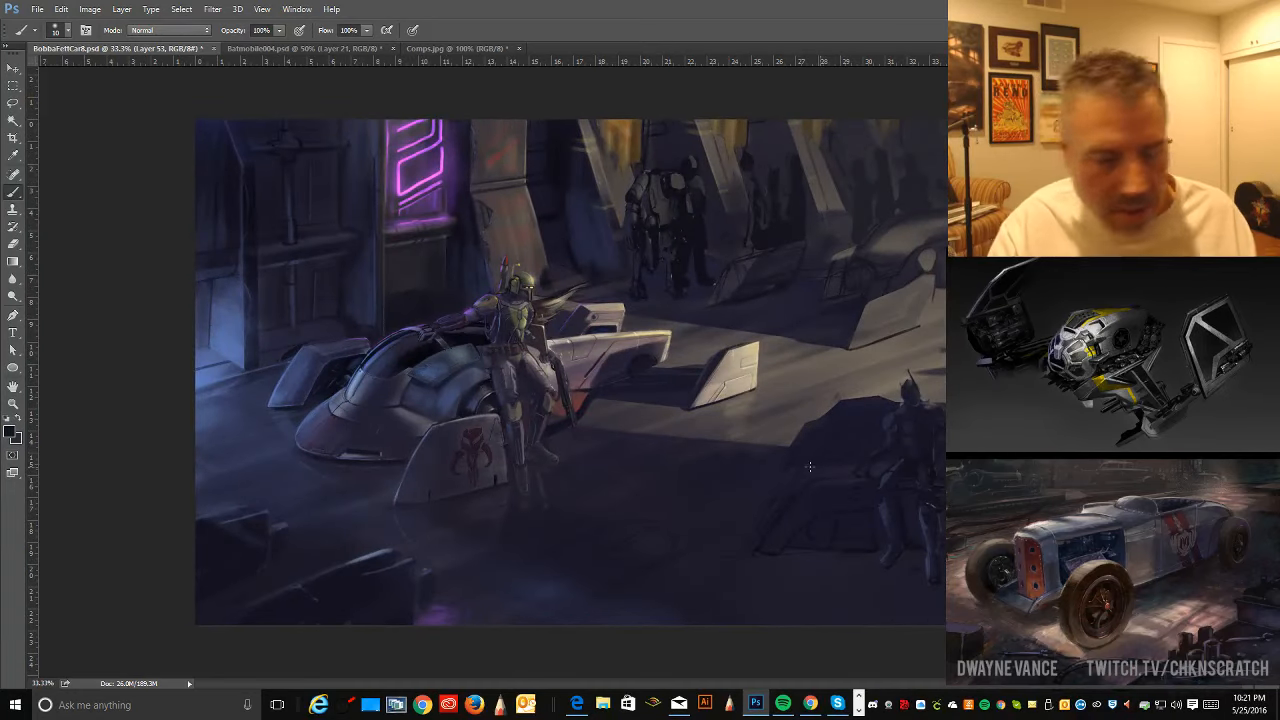
# - Sample blue from the leaning figure's leg and paint the side planes of the shadowed foreground vehicle with a 50 px textured brush
pyautogui.click(13, 155)
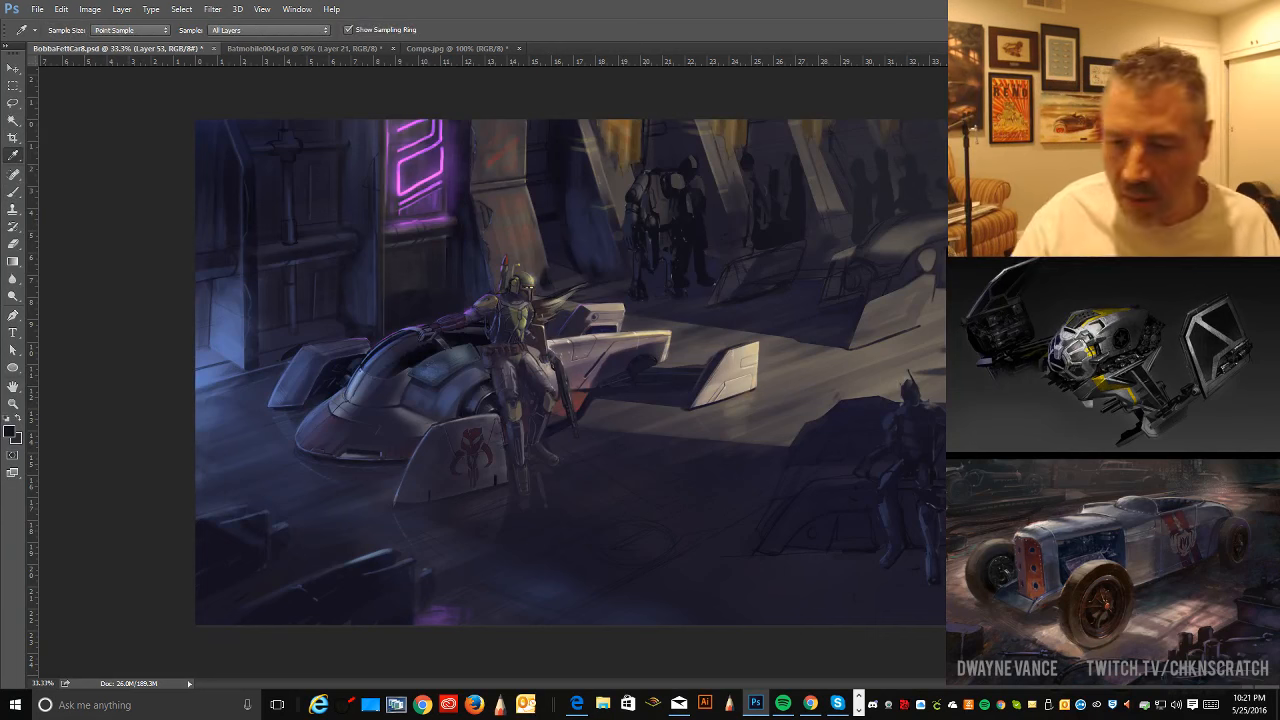
pyautogui.click(887, 503)
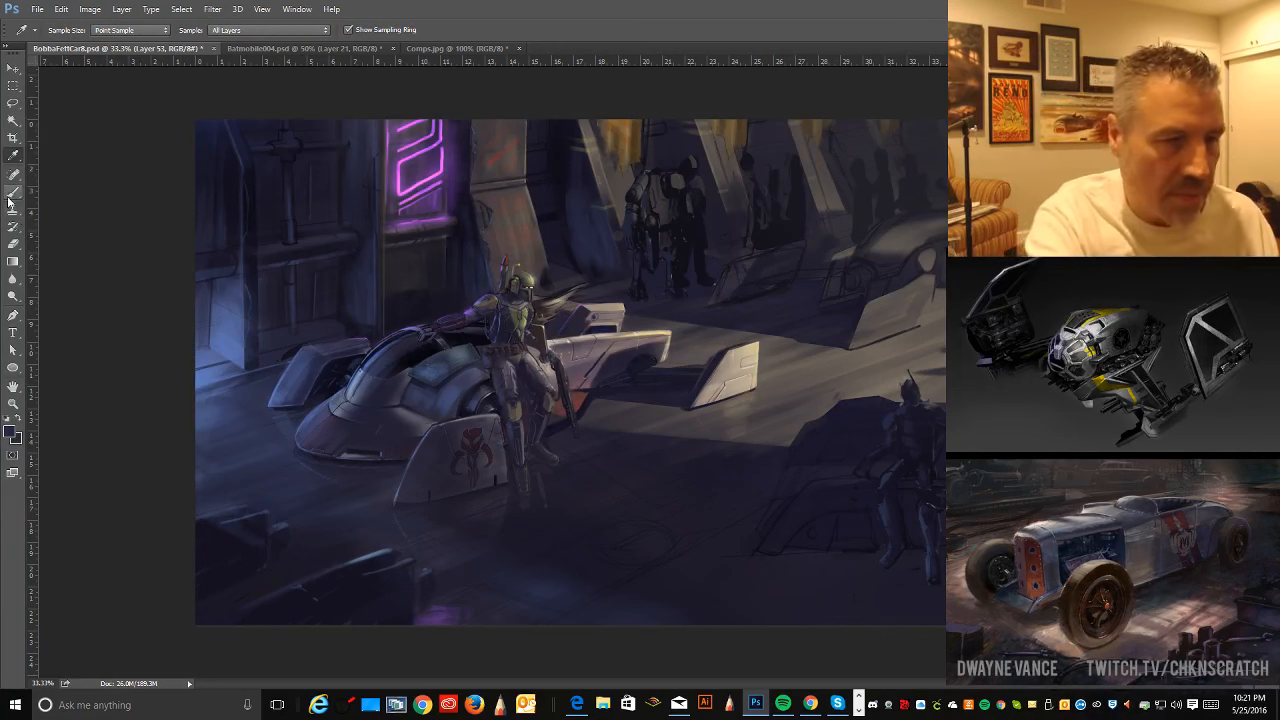
pyautogui.press('b')
pyautogui.click(66, 30)
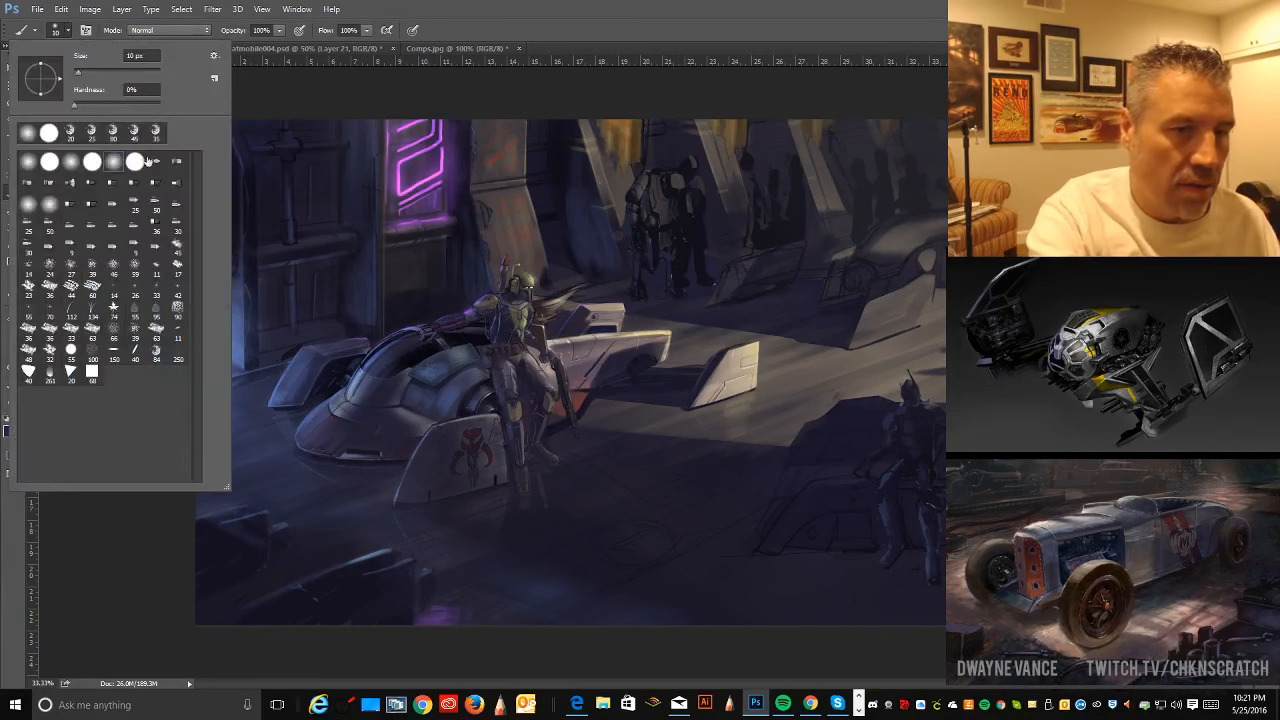
pyautogui.doubleClick(157, 134)
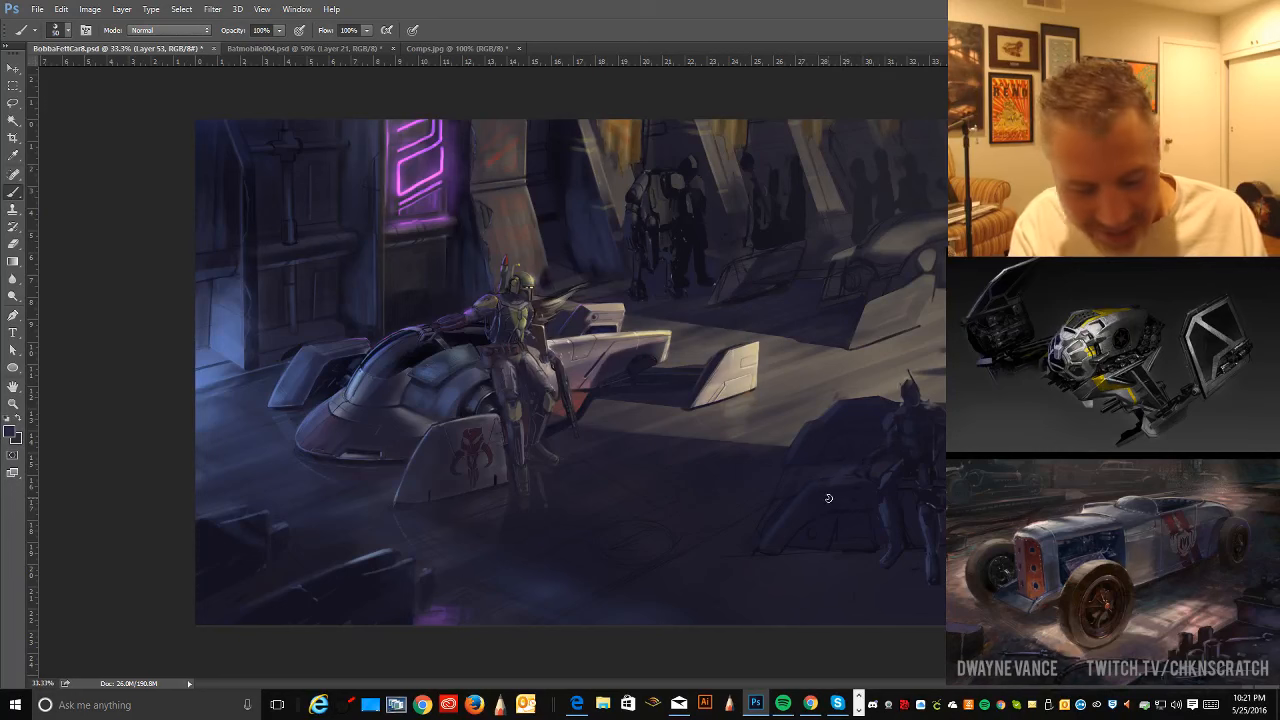
# - Paint the front edge of the foreground vehicle's lower fin in a sampled violet with a 45 px brush and clean up its panels with the Eraser
pyautogui.keyDown('alt'); pyautogui.click(813, 503); pyautogui.keyUp('alt')
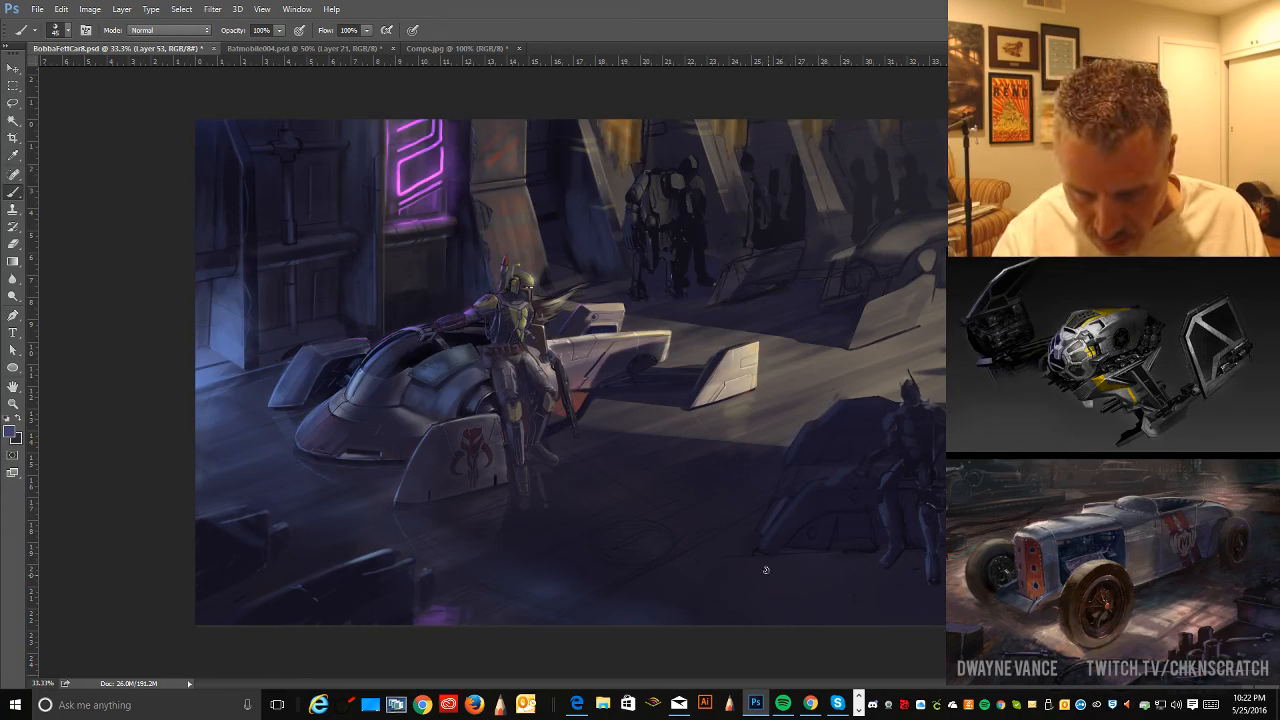
pyautogui.hotkey('ctrl', 'alt')
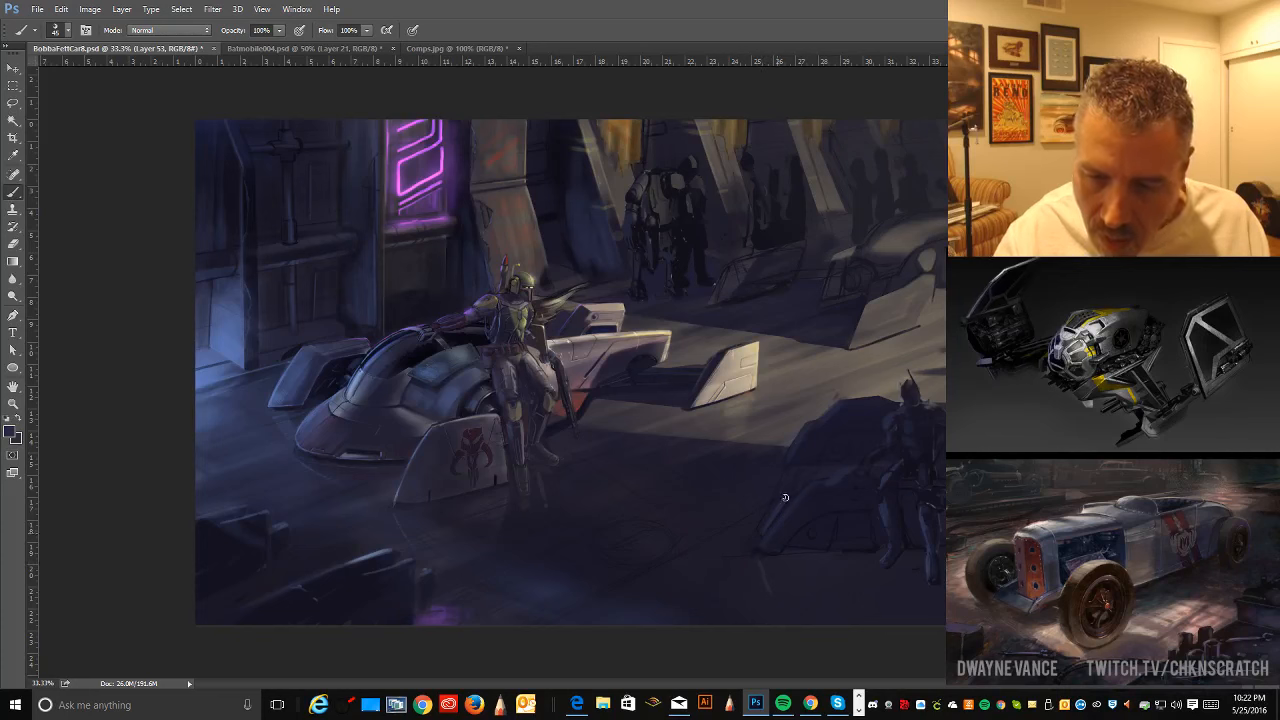
pyautogui.click(14, 243)
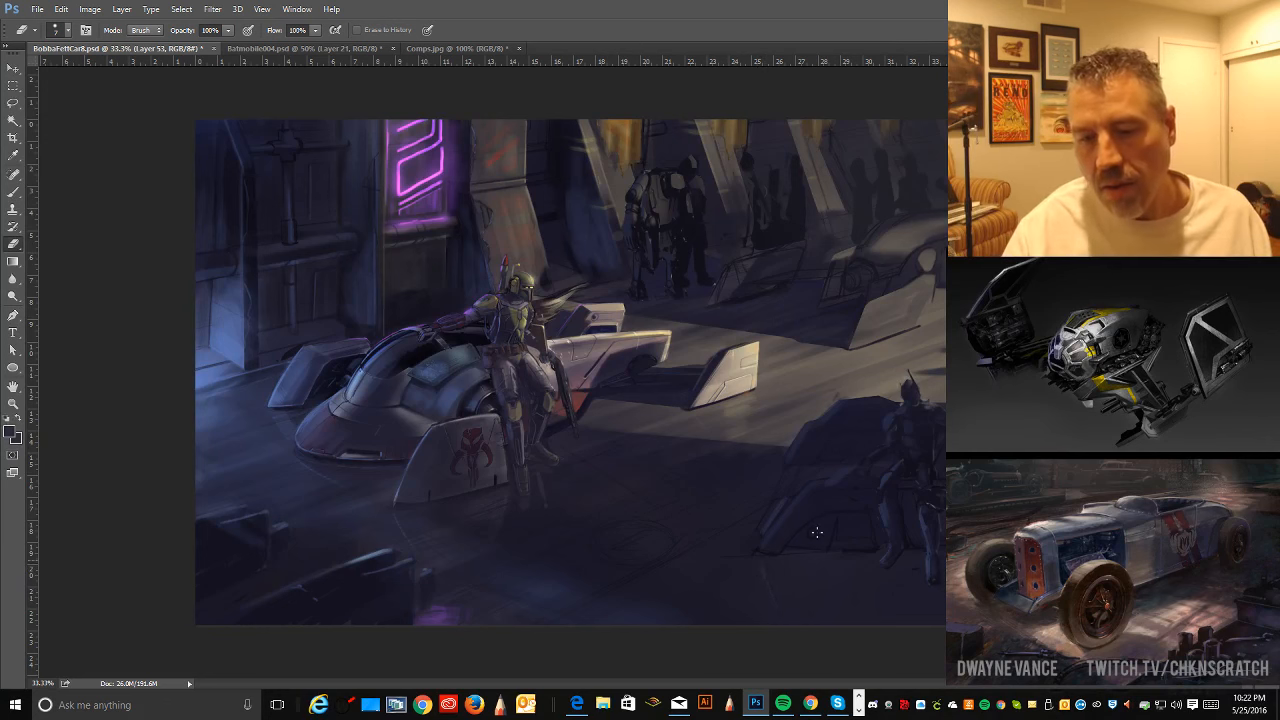
pyautogui.press('b')
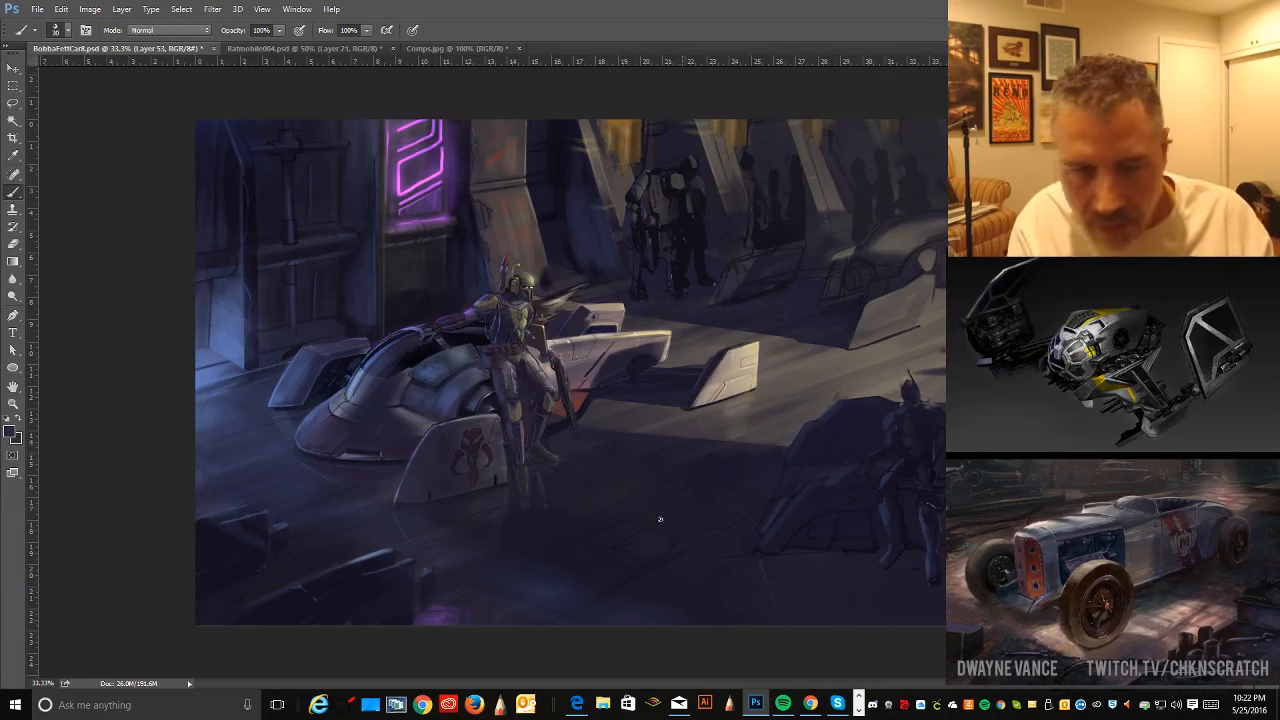
# - Select the narrow slanted strip along the front edge of the foreground vehicle's lower fin with the freehand Lasso
pyautogui.click(13, 103)
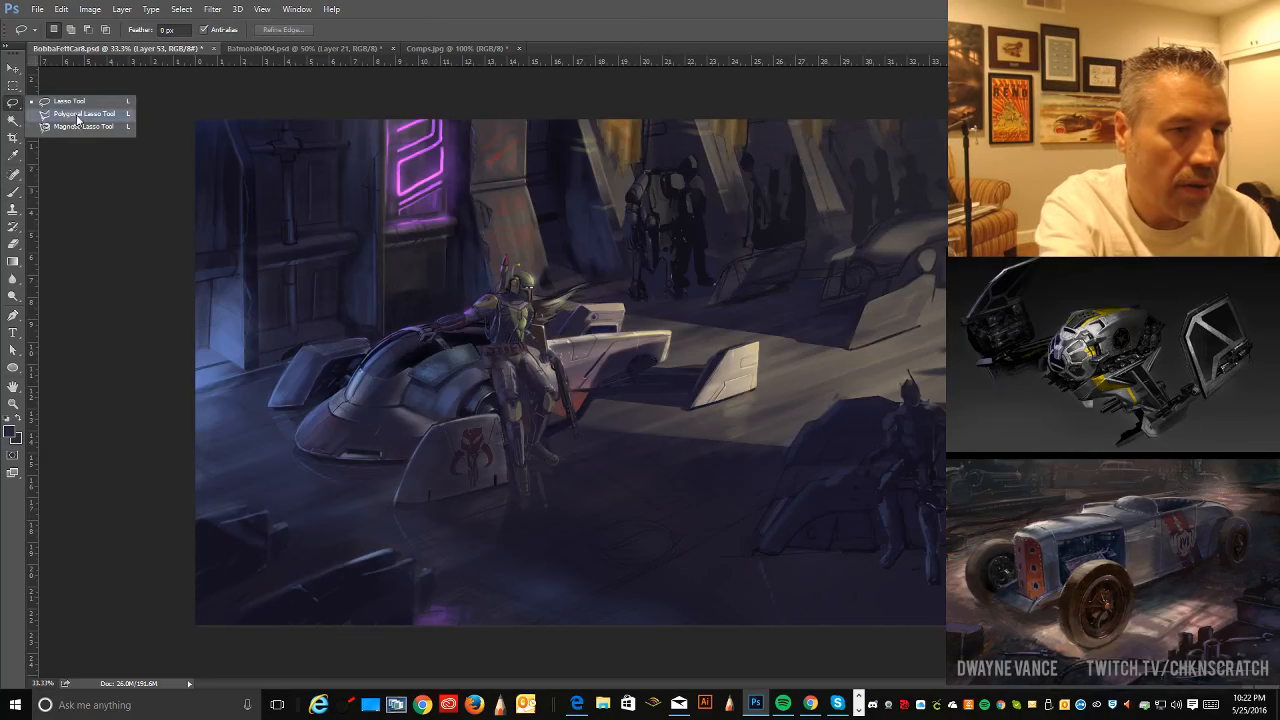
pyautogui.click(80, 114)
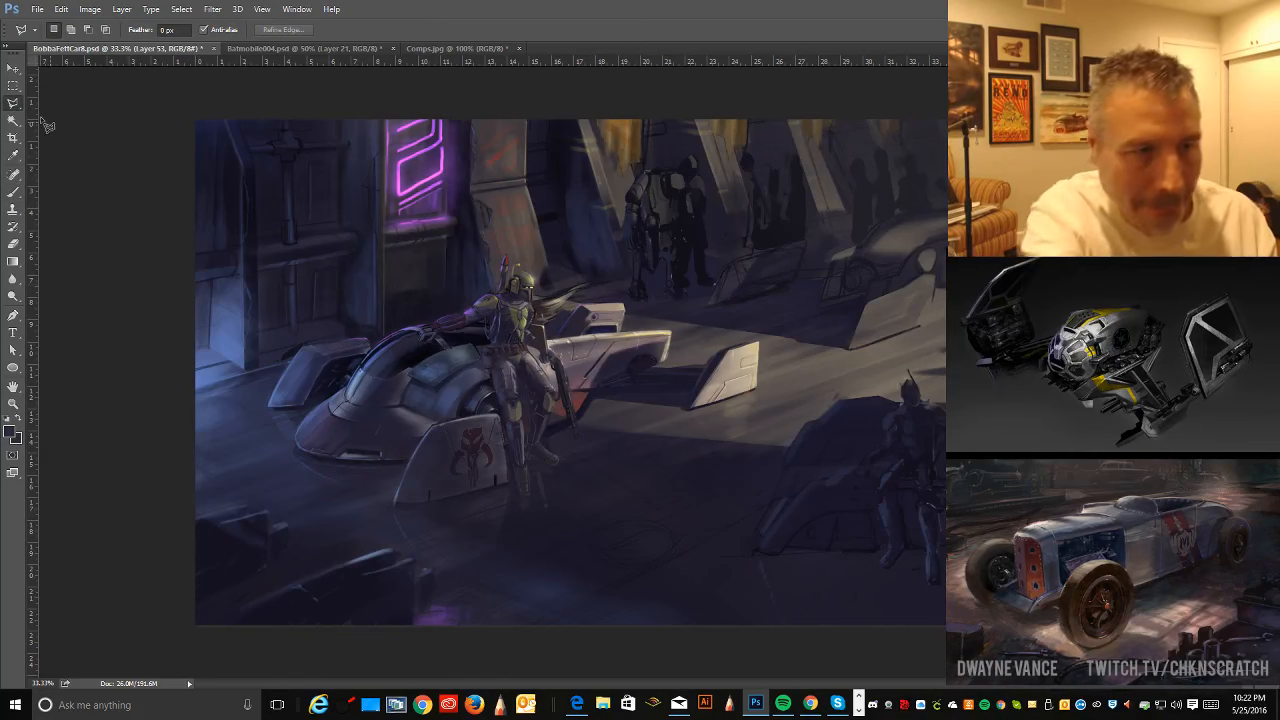
pyautogui.click(13, 103)
pyautogui.click(79, 102)
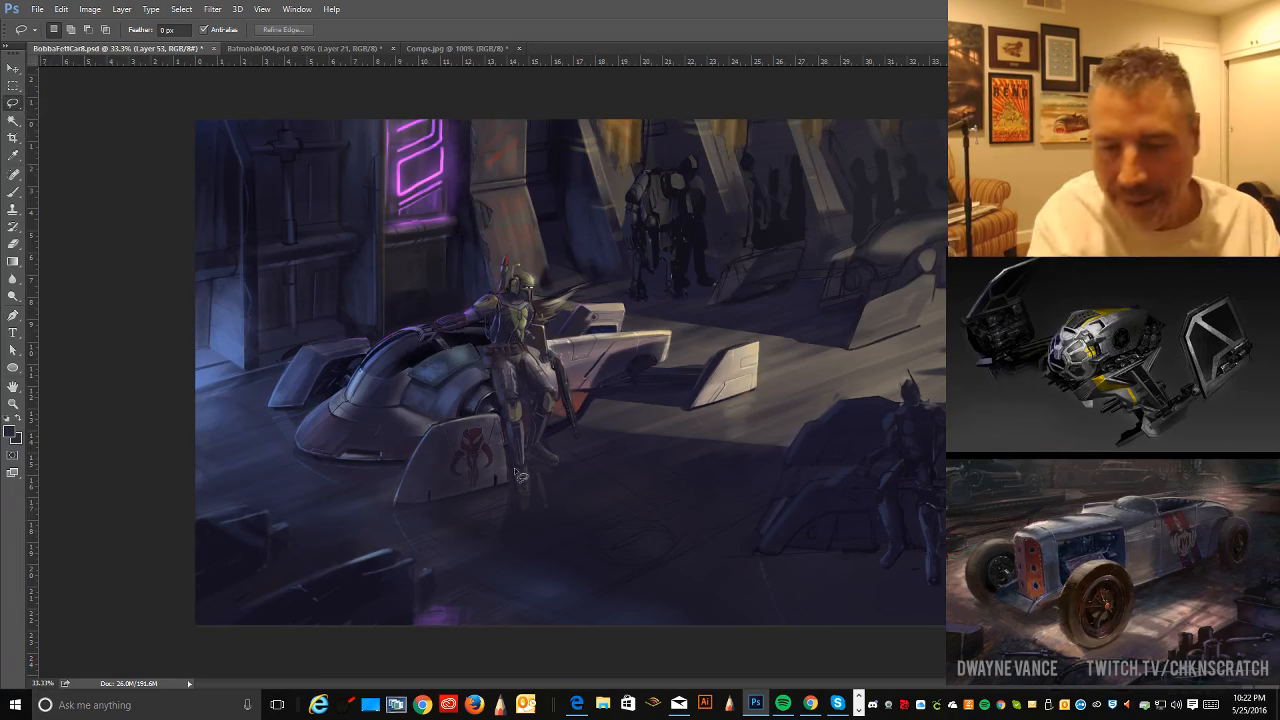
pyautogui.moveTo(819, 488)
pyautogui.mouseDown()
pyautogui.moveTo(789, 537)
pyautogui.moveTo(761, 548)
pyautogui.moveTo(826, 488)
pyautogui.mouseUp()
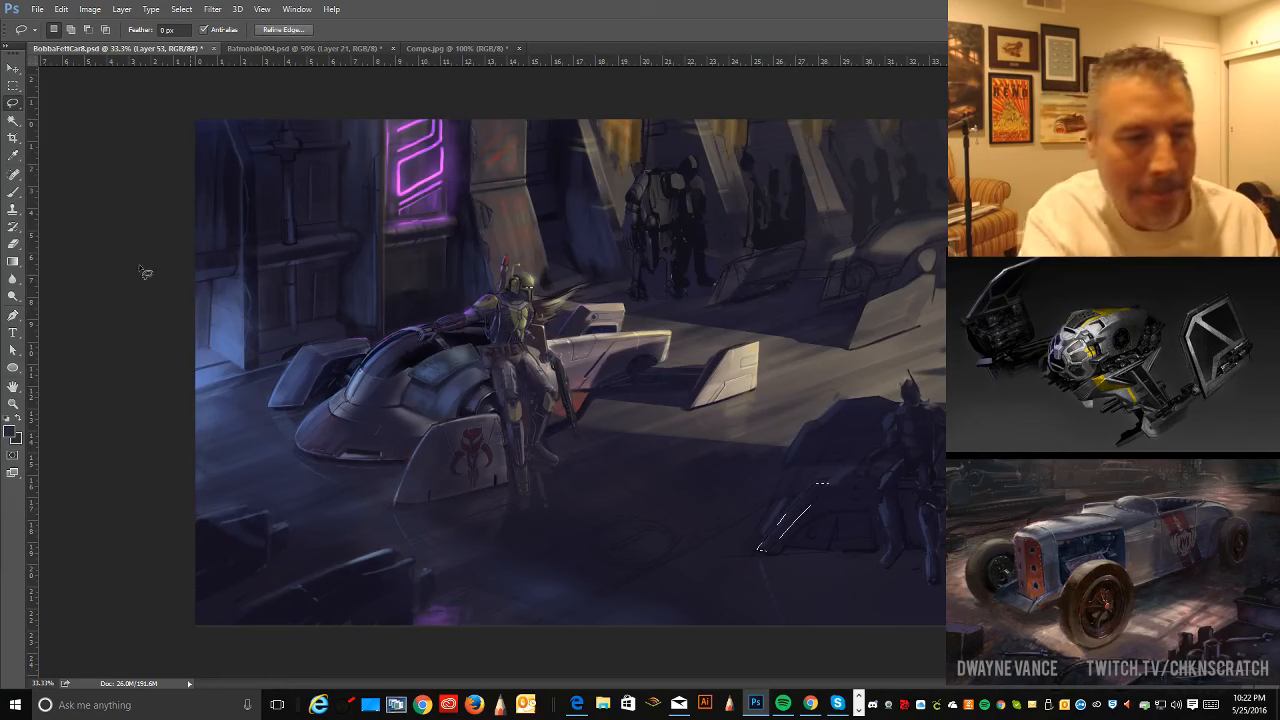
# - Shade the selected fin strip softly with a soft round brush enlarged to 400 px, and clear the selection
pyautogui.click(13, 190)
pyautogui.click(60, 29)
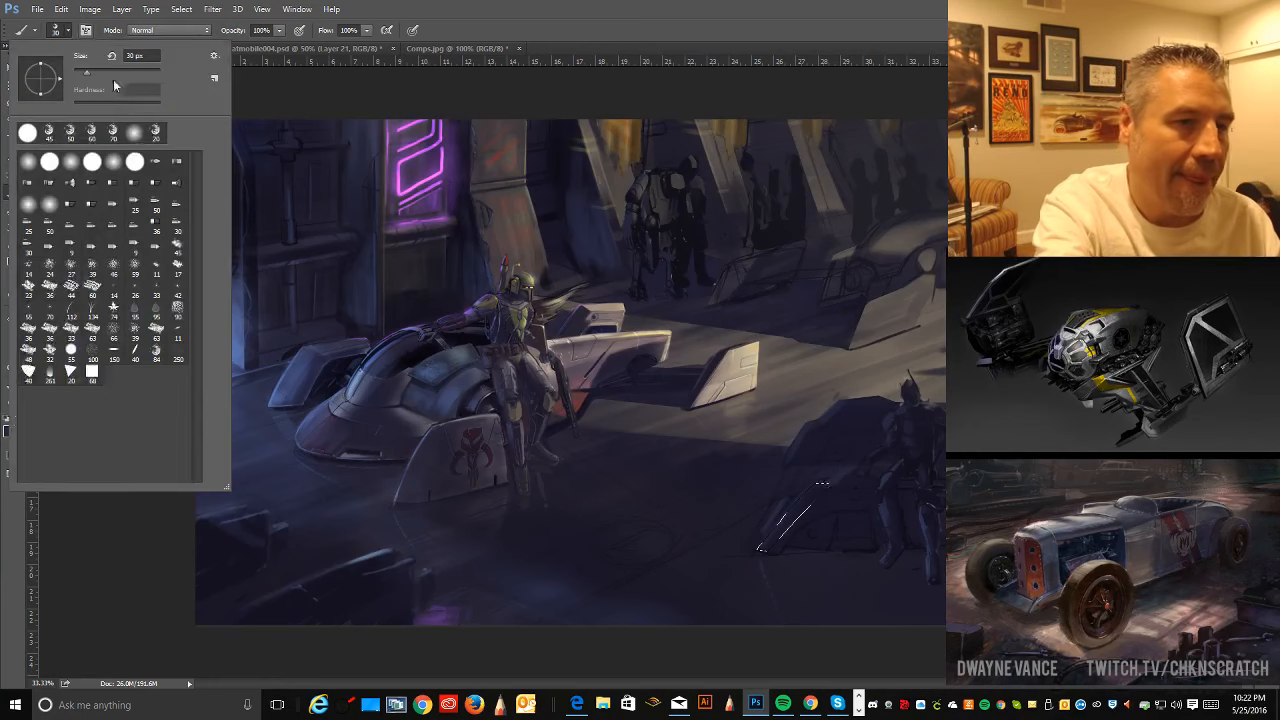
pyautogui.click(134, 162)
pyautogui.click(114, 161)
pyautogui.click(320, 94)
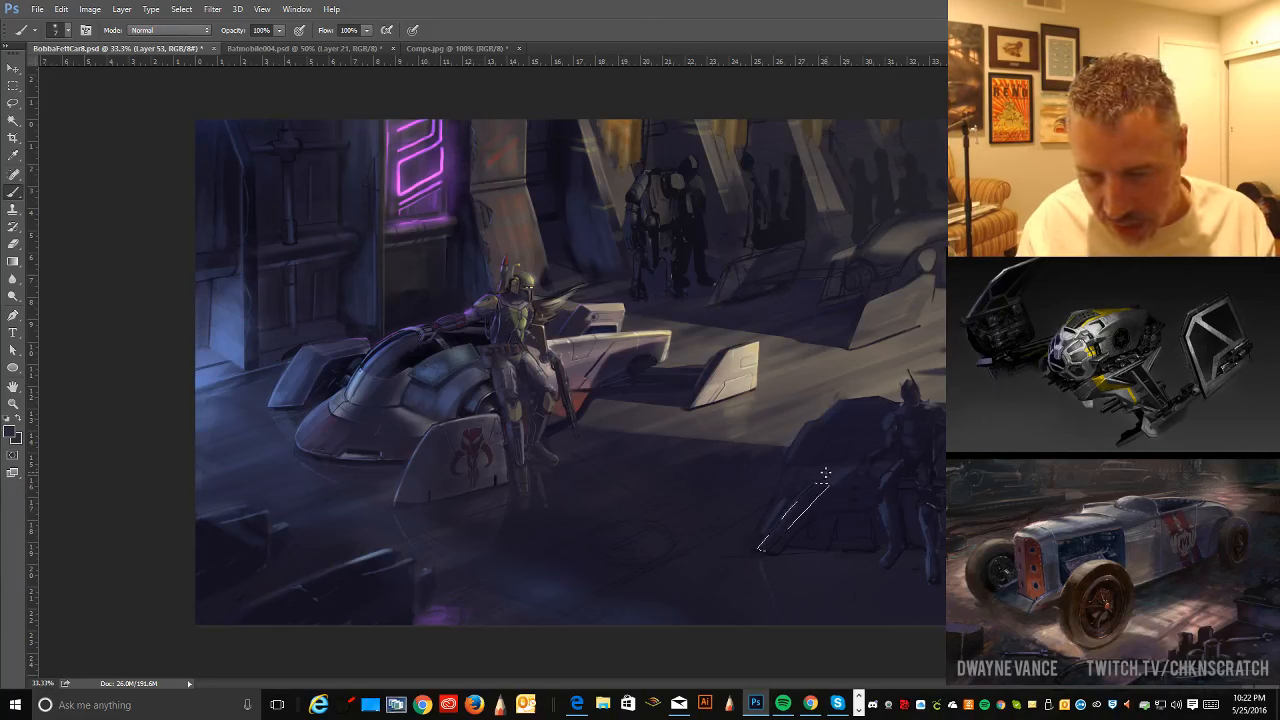
pyautogui.press(']')
pyautogui.press(']')
pyautogui.press(']')
pyautogui.press(']')
pyautogui.press(']')
pyautogui.press(']')
pyautogui.press(']')
pyautogui.press(']')
pyautogui.press(']')
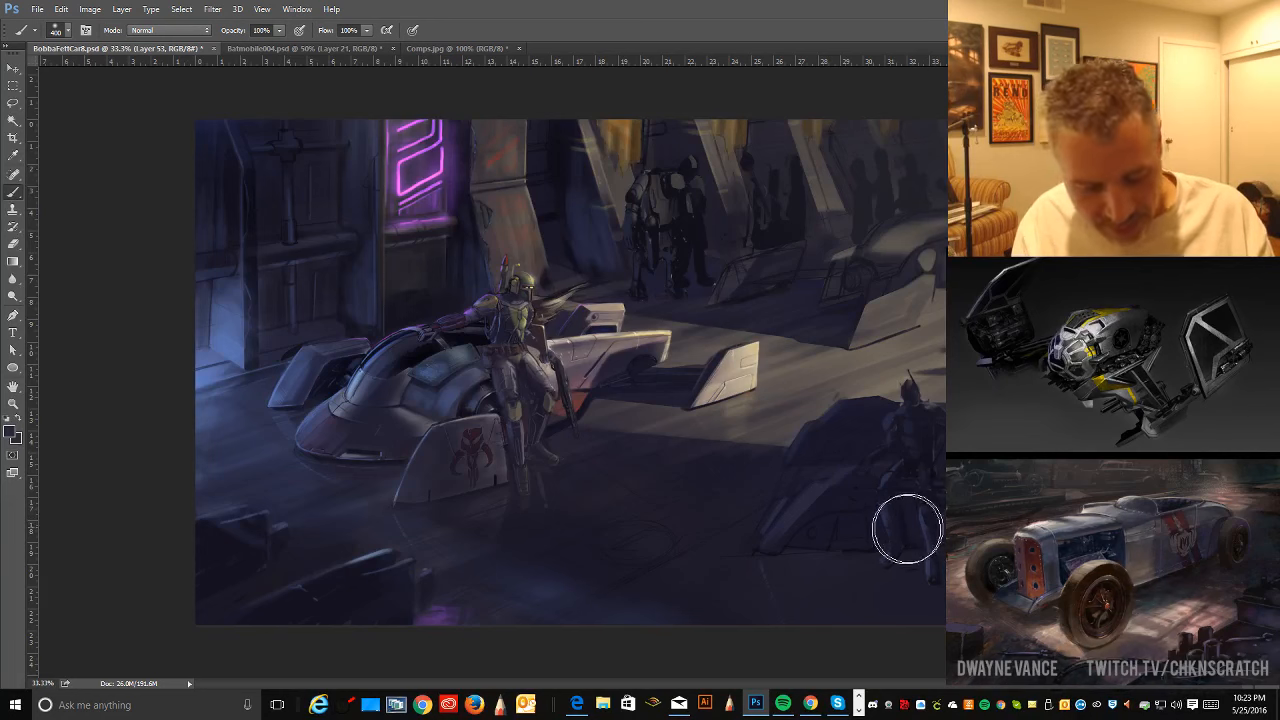
# - Lasso a slanted strip on the front edge of the foreground vehicle's upper body, shade it with the 400 px soft brush and deselect
pyautogui.click(13, 103)
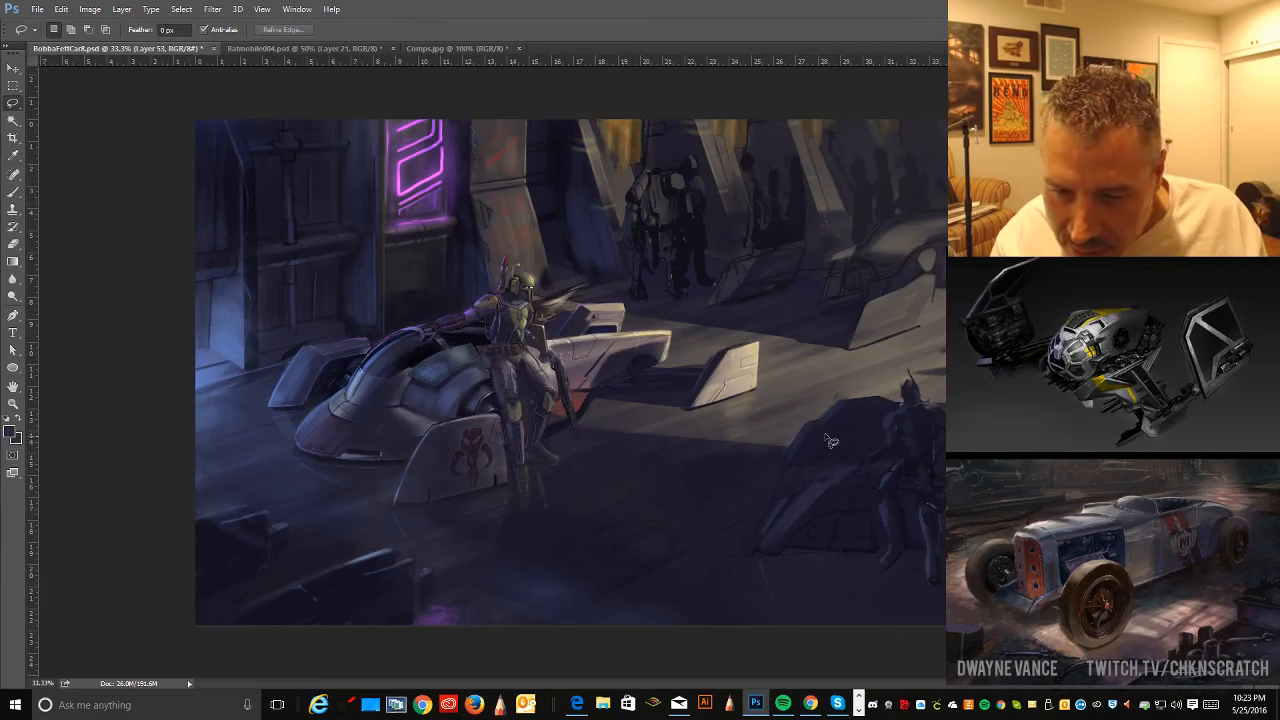
pyautogui.moveTo(824, 430)
pyautogui.mouseDown()
pyautogui.moveTo(784, 468)
pyautogui.moveTo(816, 434)
pyautogui.mouseUp()
pyautogui.click(17, 193)
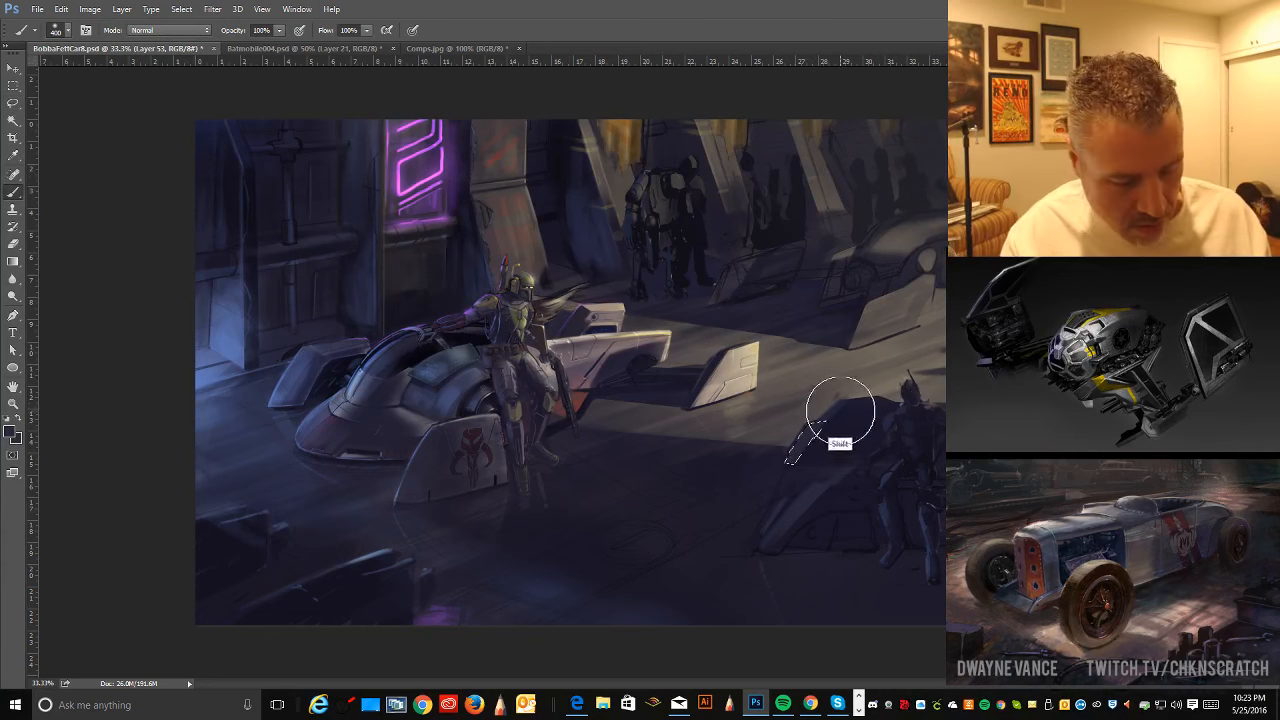
pyautogui.hotkey('ctrl', 'd')
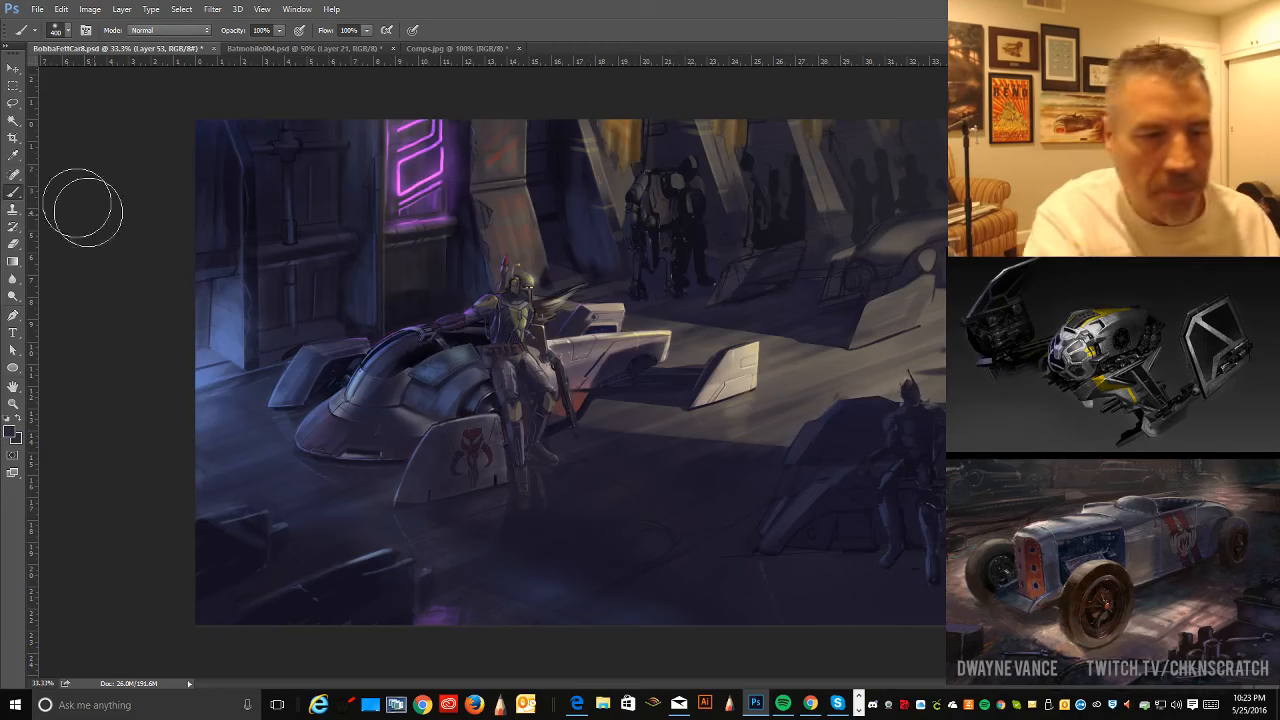
# - Lasso a thin strip along the top edge of the foreground vehicle's lower fin, shade it with the large soft brush and deselect
pyautogui.click(13, 103)
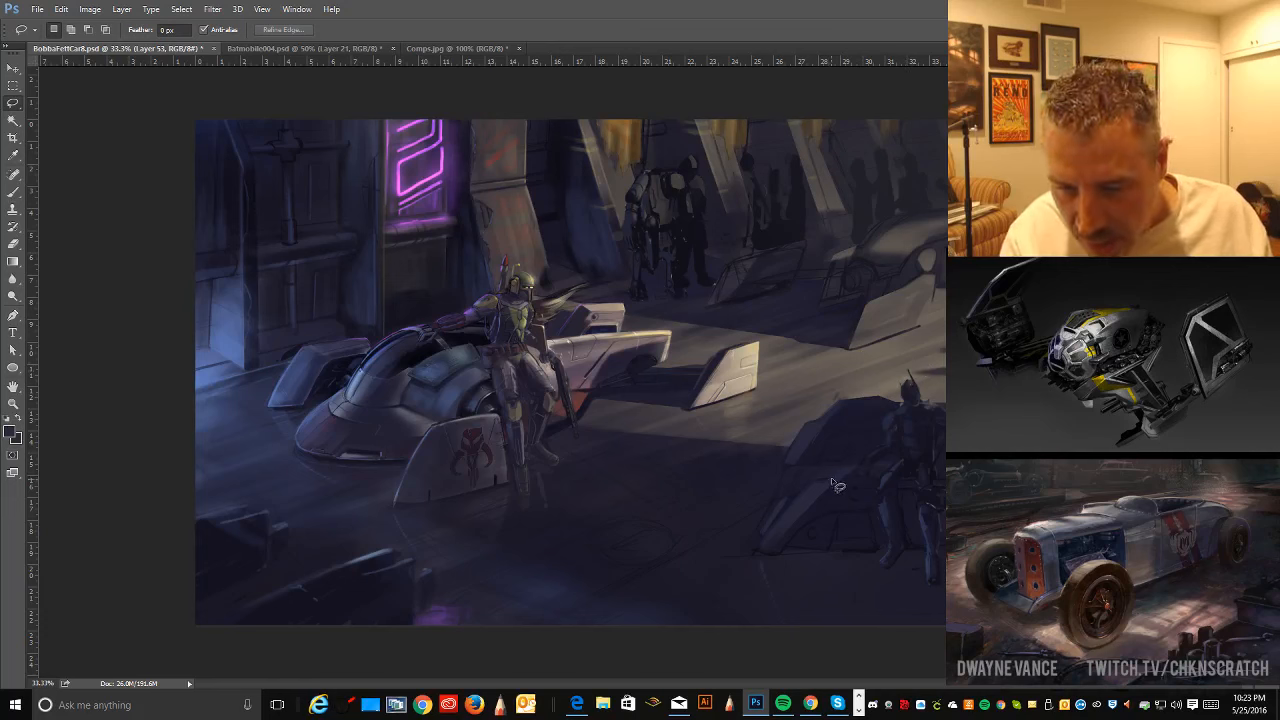
pyautogui.moveTo(830, 487)
pyautogui.mouseDown()
pyautogui.moveTo(856, 468)
pyautogui.moveTo(843, 490)
pyautogui.mouseUp()
pyautogui.click(13, 191)
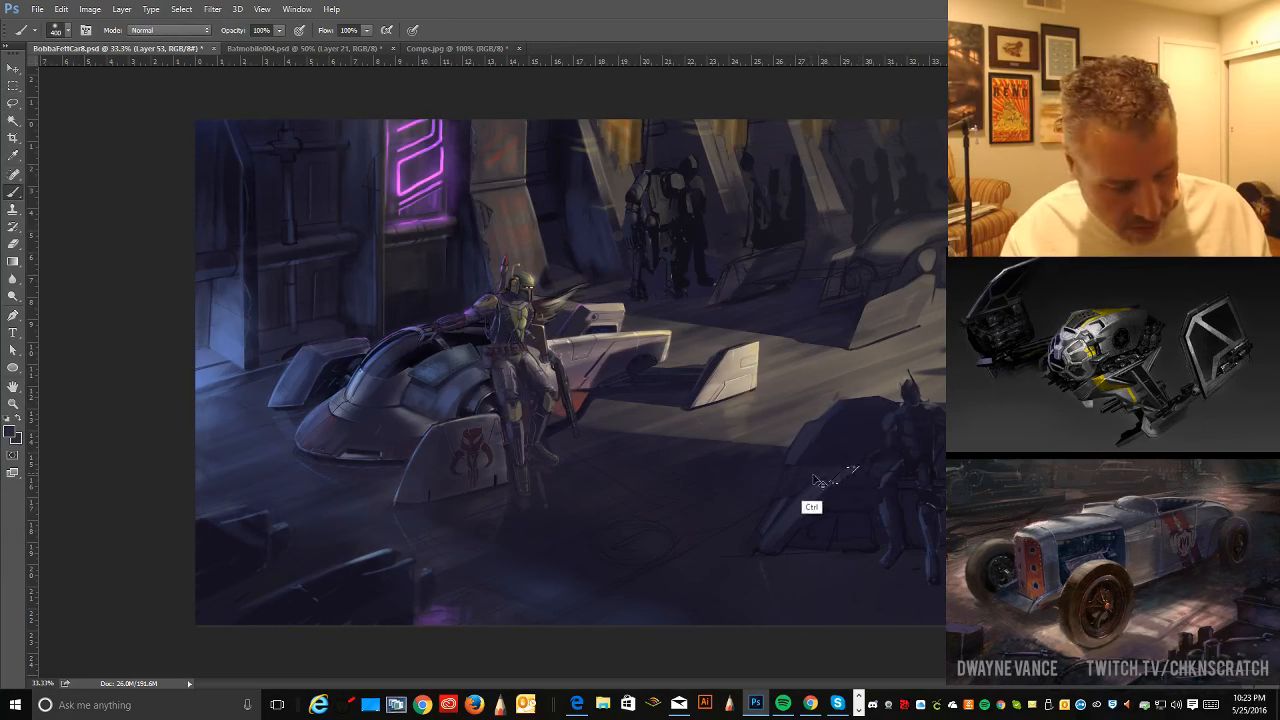
pyautogui.hotkey('ctrl', 'd')
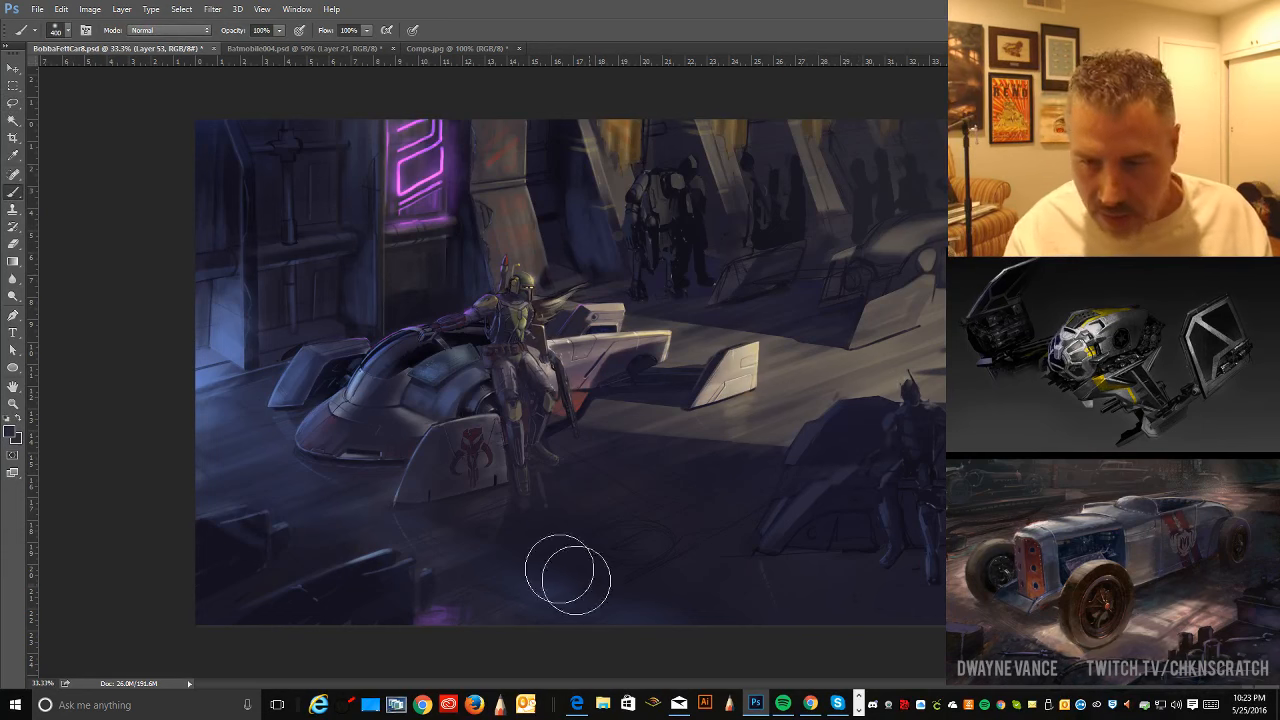
# - Lasso a curved sliver across the foreground vehicle's upper body toward the figure, brush soft tone into it and deselect
pyautogui.click(13, 155)
pyautogui.click(13, 103)
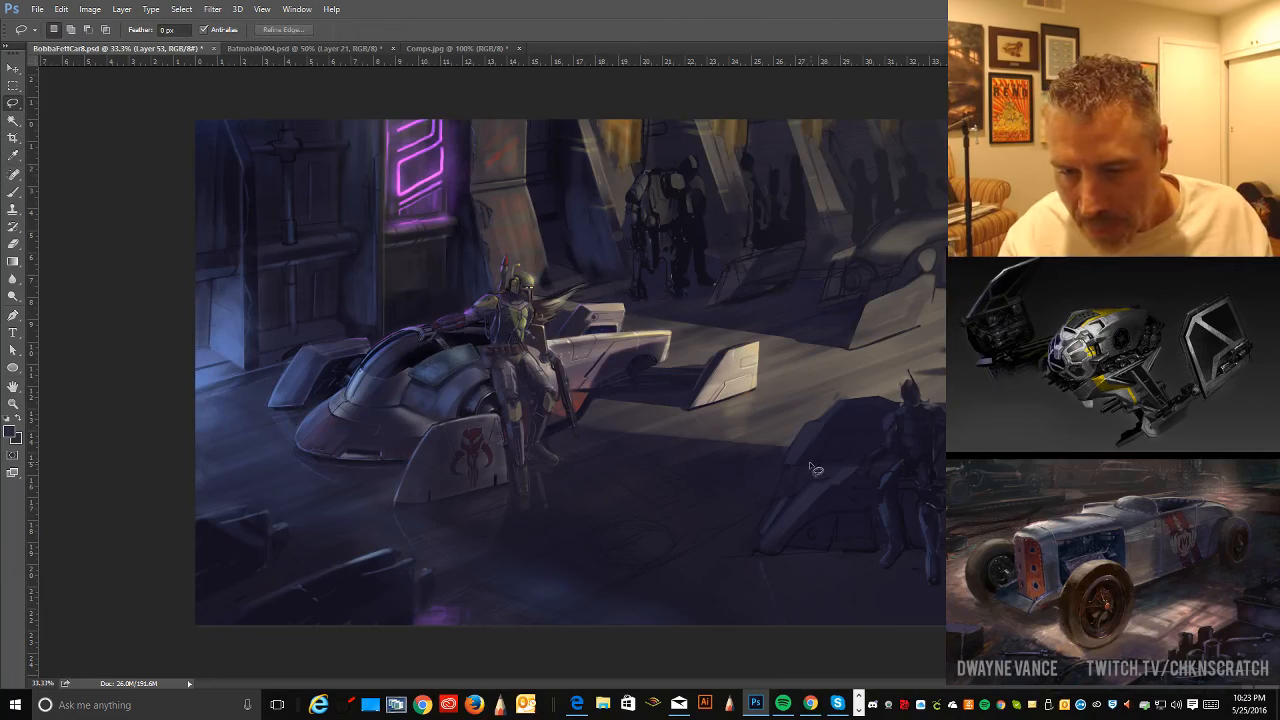
pyautogui.moveTo(810, 463)
pyautogui.mouseDown()
pyautogui.moveTo(876, 416)
pyautogui.moveTo(828, 449)
pyautogui.moveTo(888, 426)
pyautogui.moveTo(807, 466)
pyautogui.mouseUp()
pyautogui.press('b')
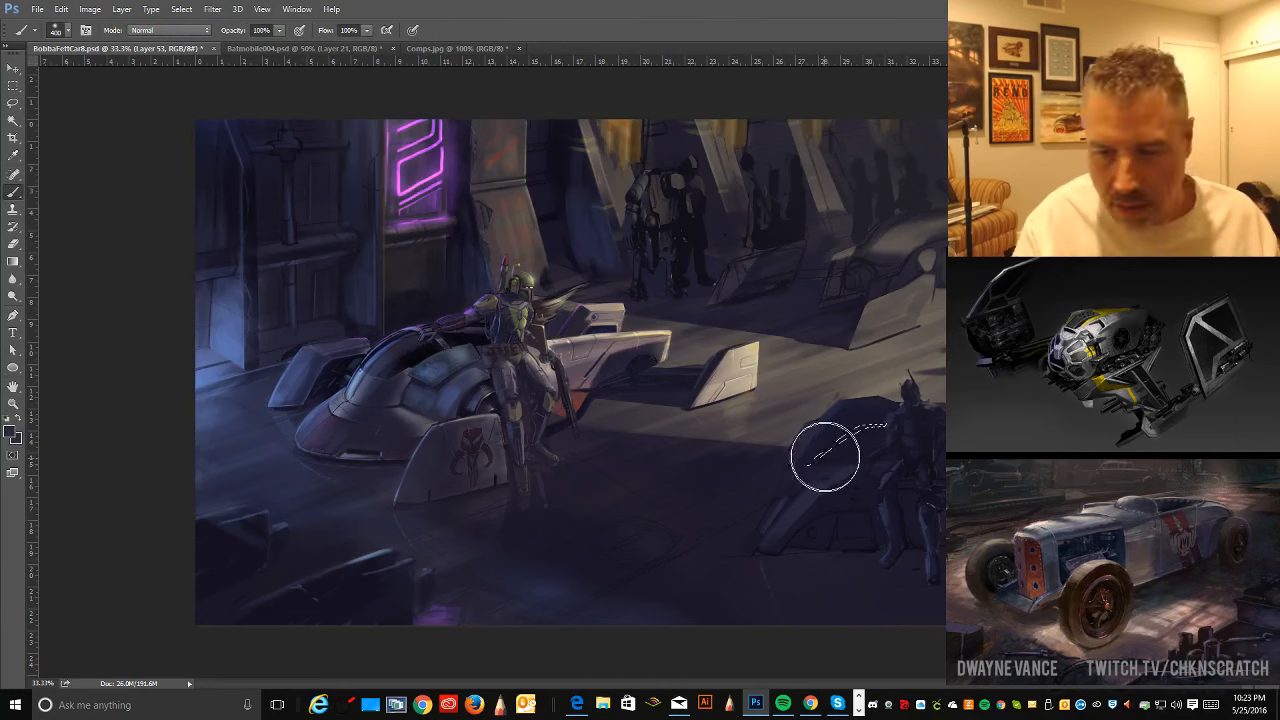
pyautogui.hotkey('ctrl', 'd')
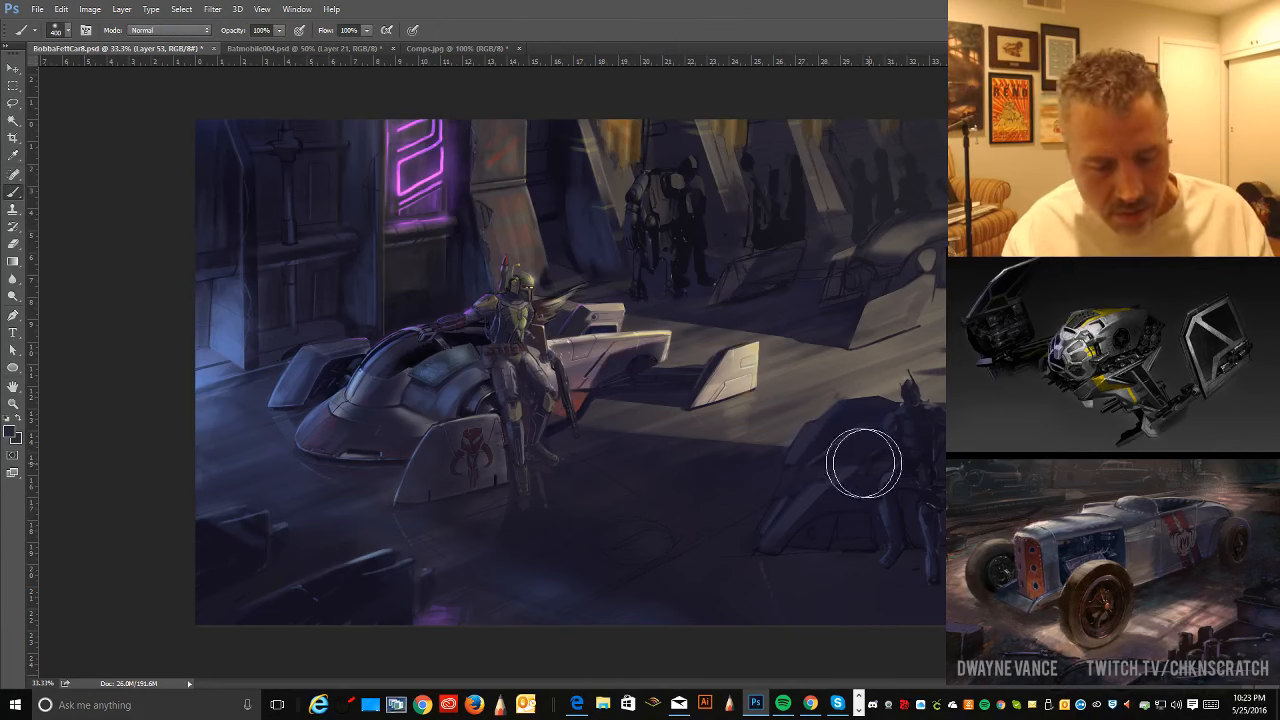
# - Lasso small detail shapes on the vehicle's body beside the leaning figure's arm, shade them with the 400 px soft brush and deselect
pyautogui.click(13, 103)
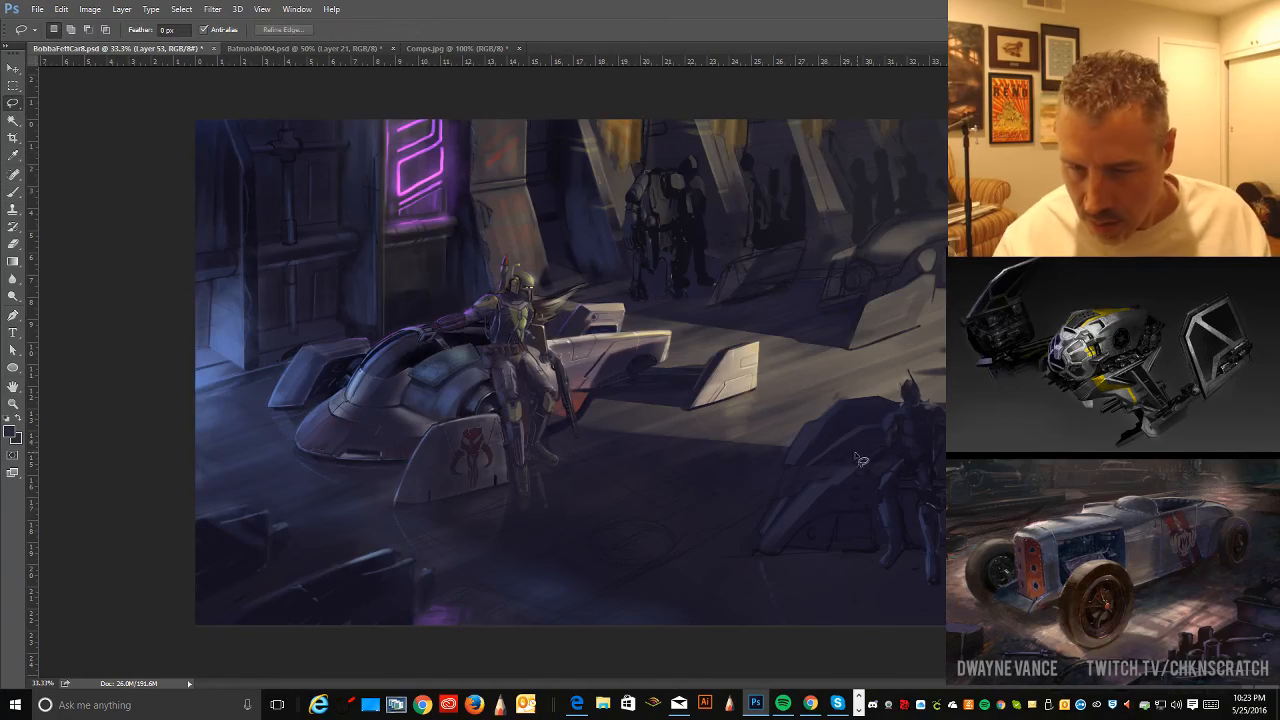
pyautogui.moveTo(850, 449)
pyautogui.mouseDown()
pyautogui.moveTo(862, 458)
pyautogui.moveTo(870, 445)
pyautogui.mouseUp()
pyautogui.click(14, 191)
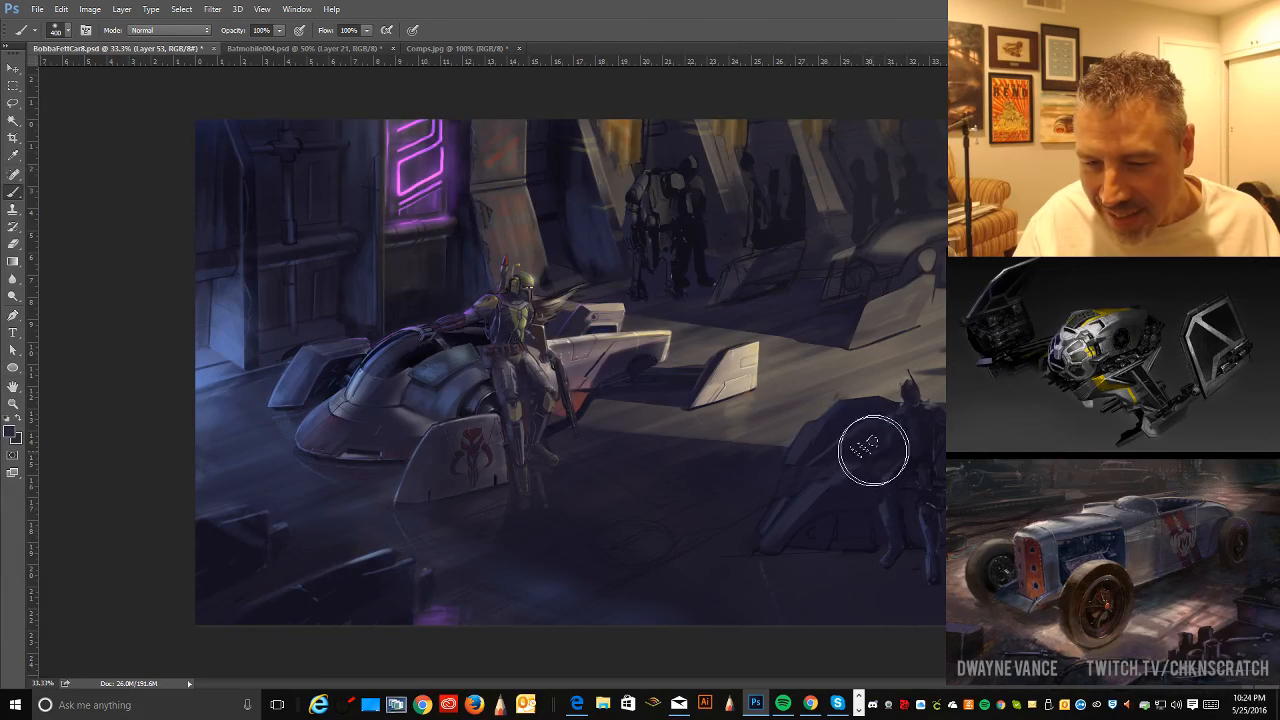
pyautogui.press('ctrl')
pyautogui.hotkey('ctrl', 'd')
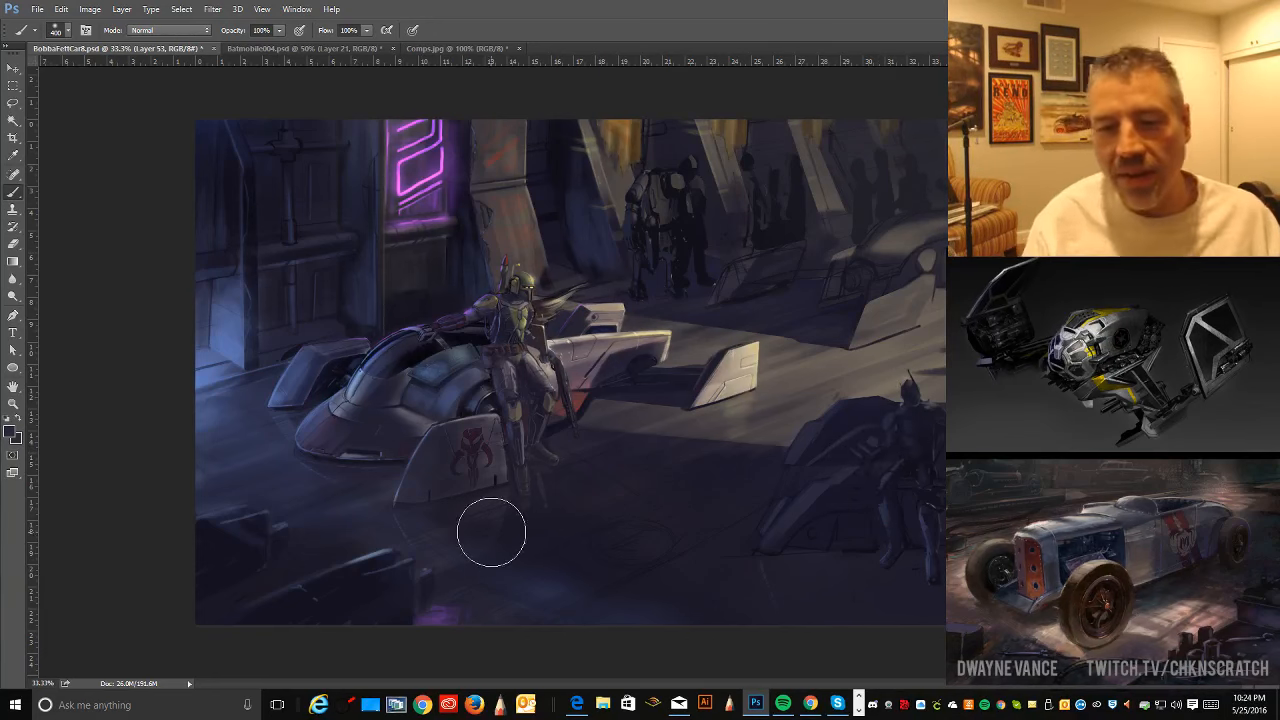
# - Lasso the leaning foreground figure's shoulder and upper thigh in turn, shading each with the 400 px soft brush
pyautogui.click(15, 104)
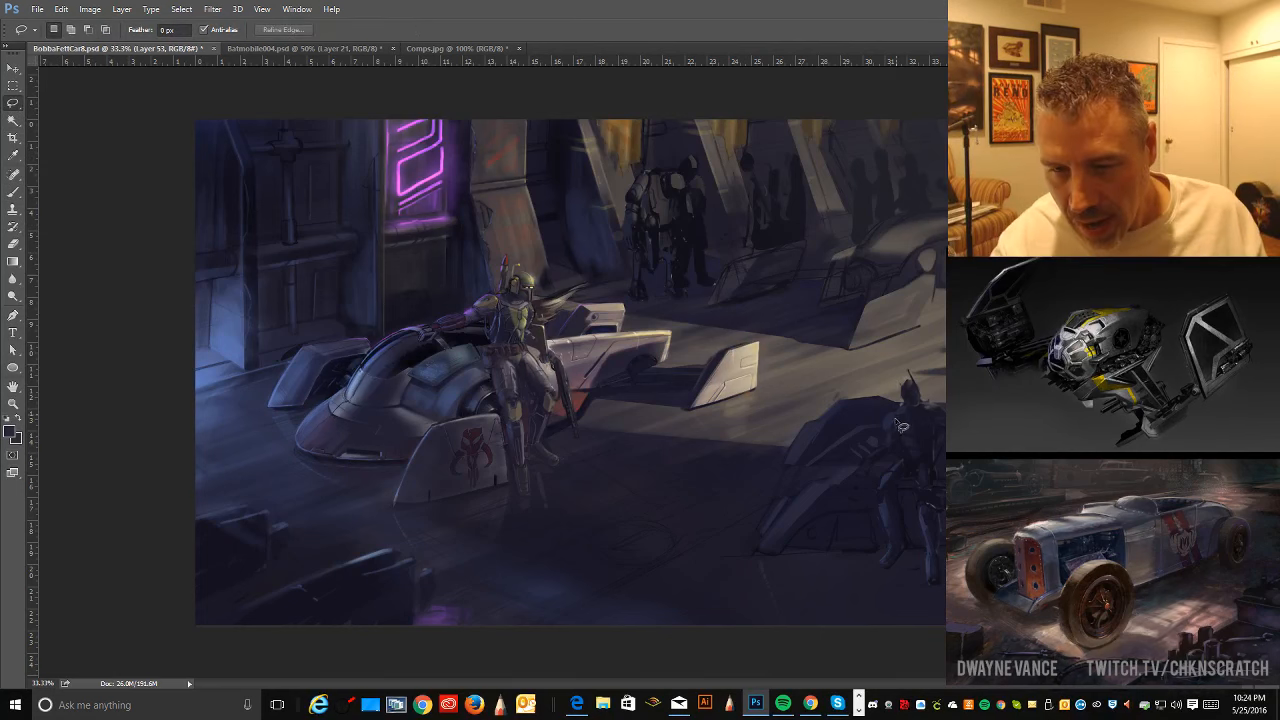
pyautogui.moveTo(888, 436)
pyautogui.mouseDown()
pyautogui.moveTo(903, 419)
pyautogui.moveTo(889, 432)
pyautogui.mouseUp()
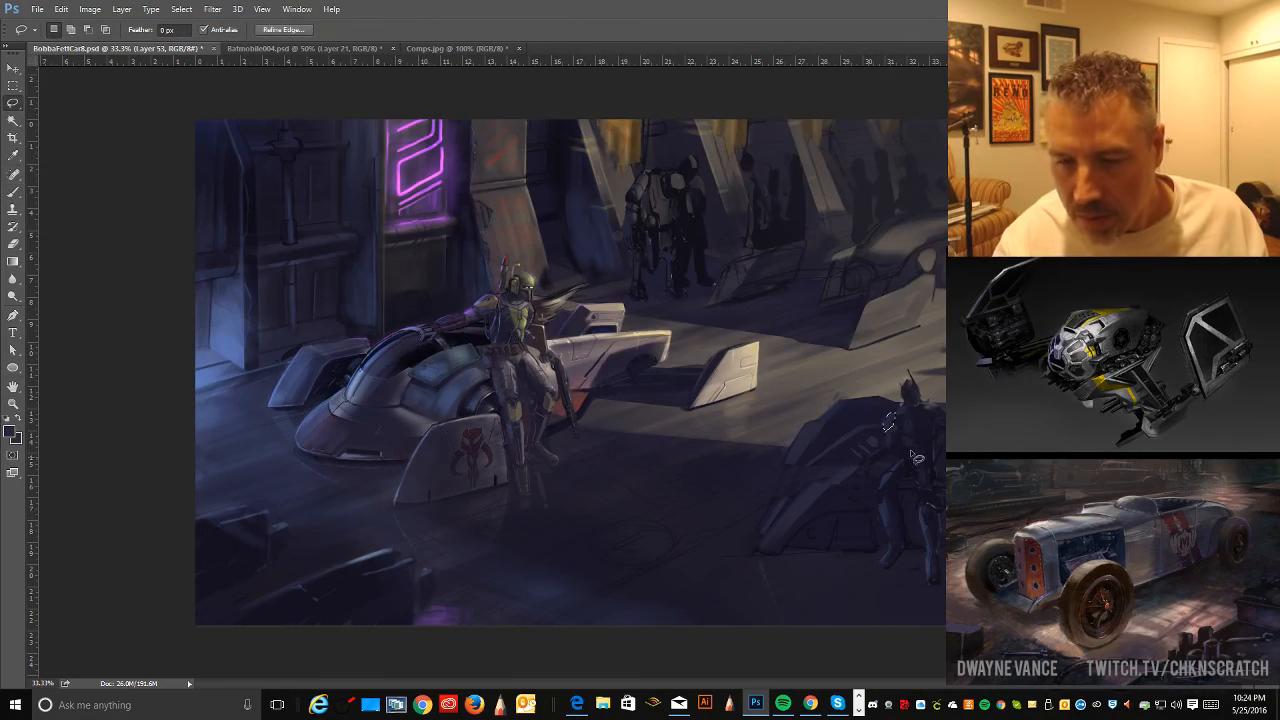
pyautogui.click(13, 192)
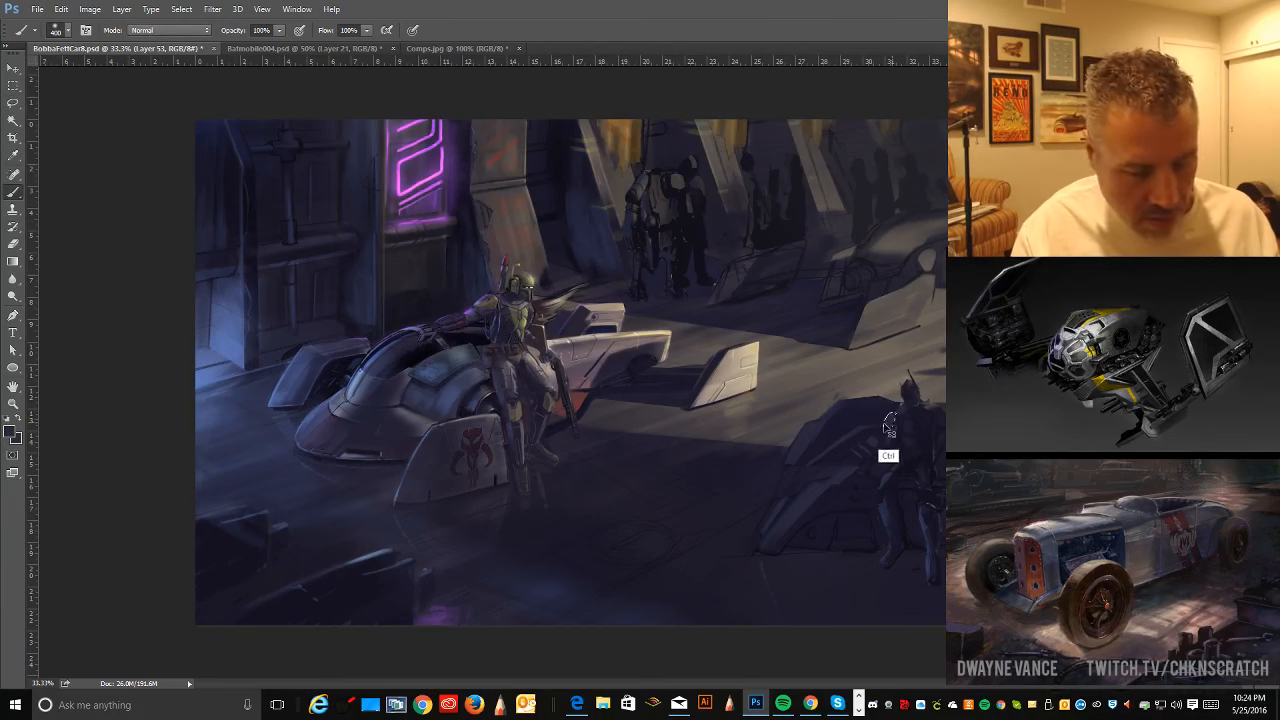
pyautogui.click(13, 103)
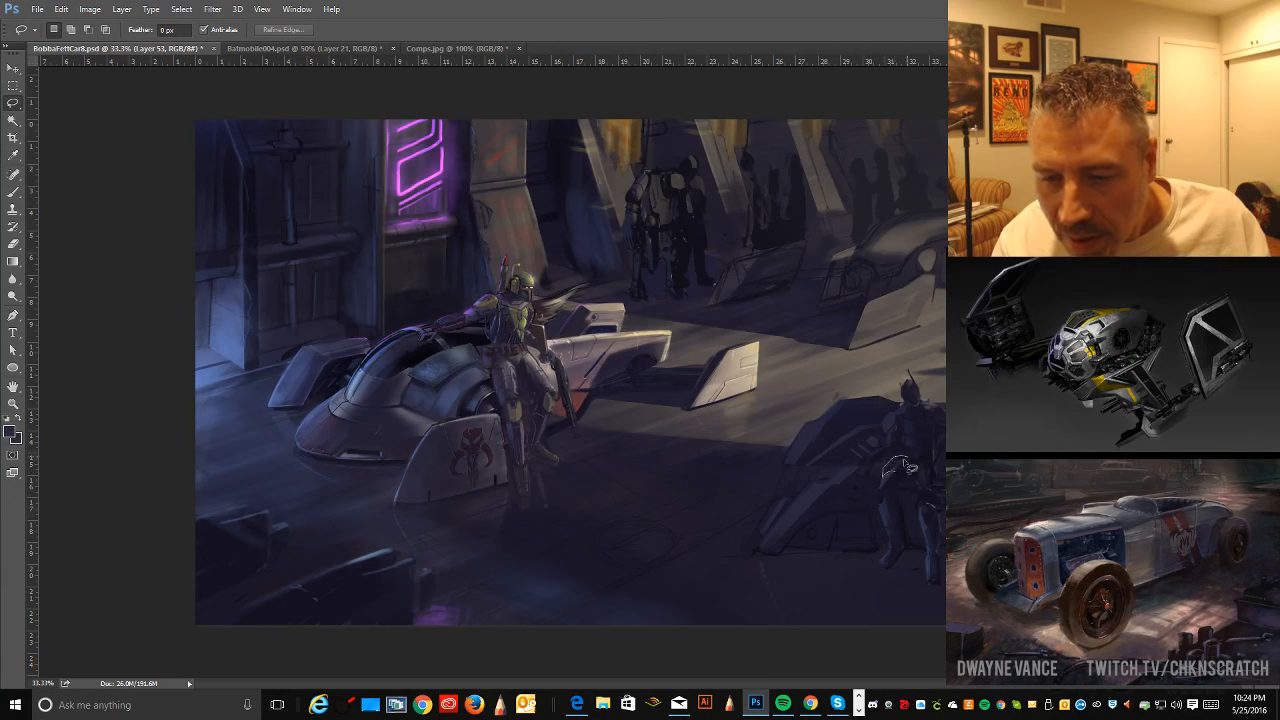
pyautogui.press('b')
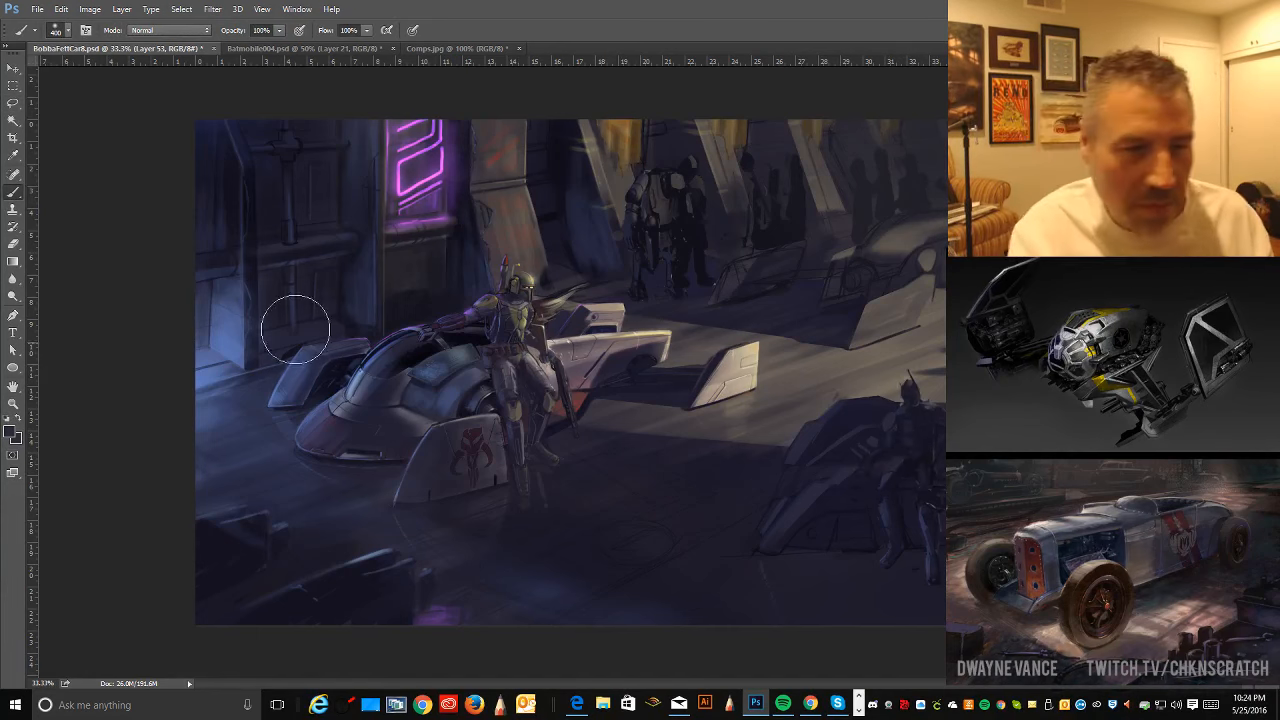
# - Lasso a narrow strip along each of the leaning figure's shins and shade both with the 400 px soft brush
pyautogui.click(13, 103)
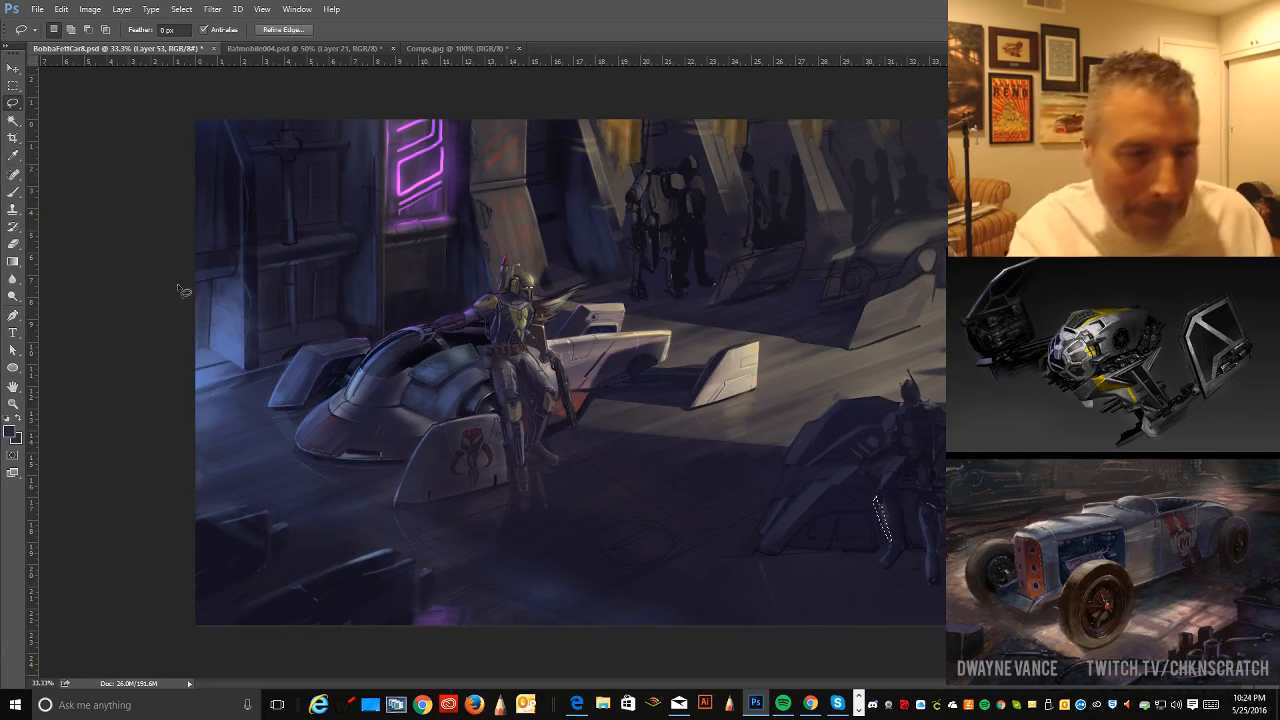
pyautogui.click(13, 191)
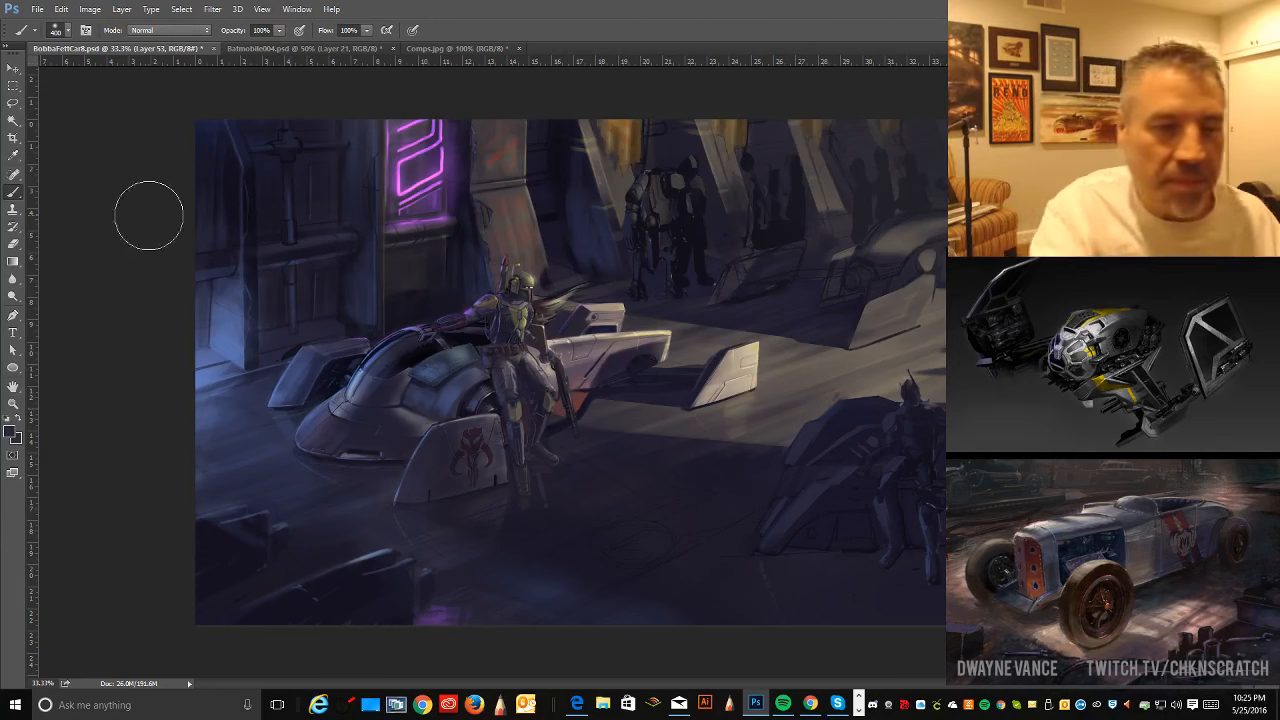
pyautogui.click(15, 104)
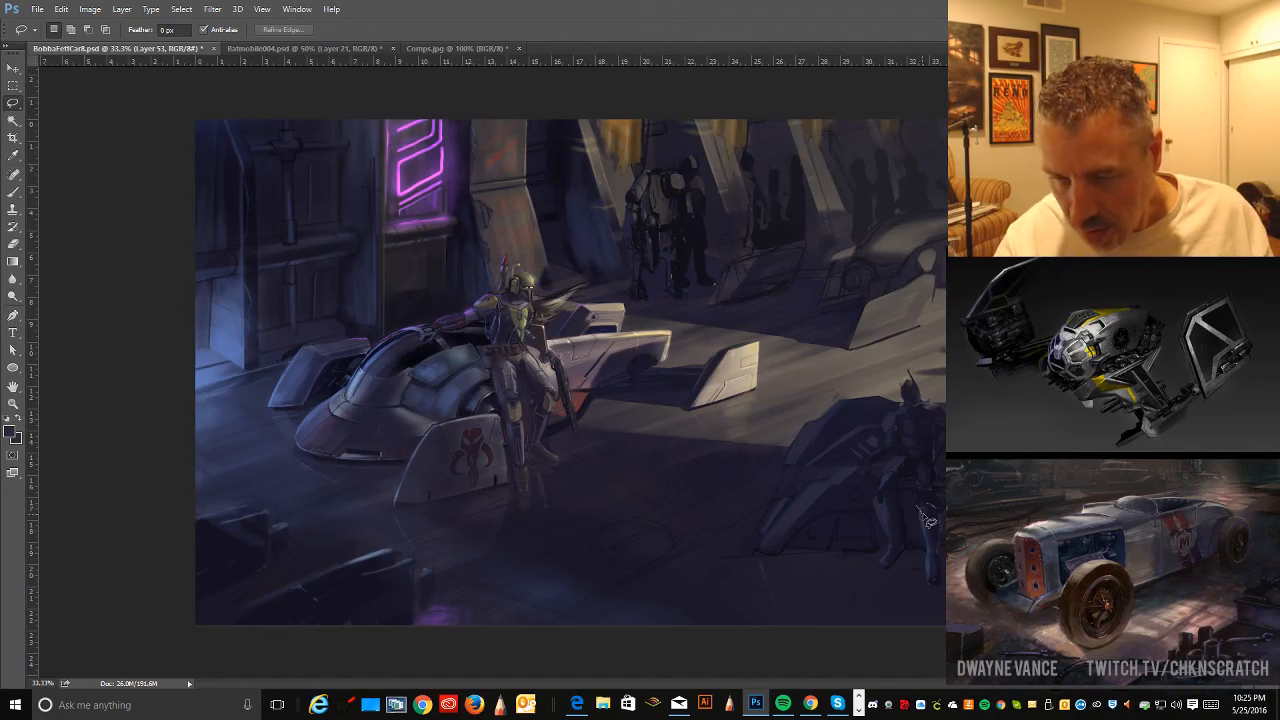
pyautogui.moveTo(926, 514)
pyautogui.mouseDown()
pyautogui.moveTo(934, 562)
pyautogui.moveTo(914, 506)
pyautogui.mouseUp()
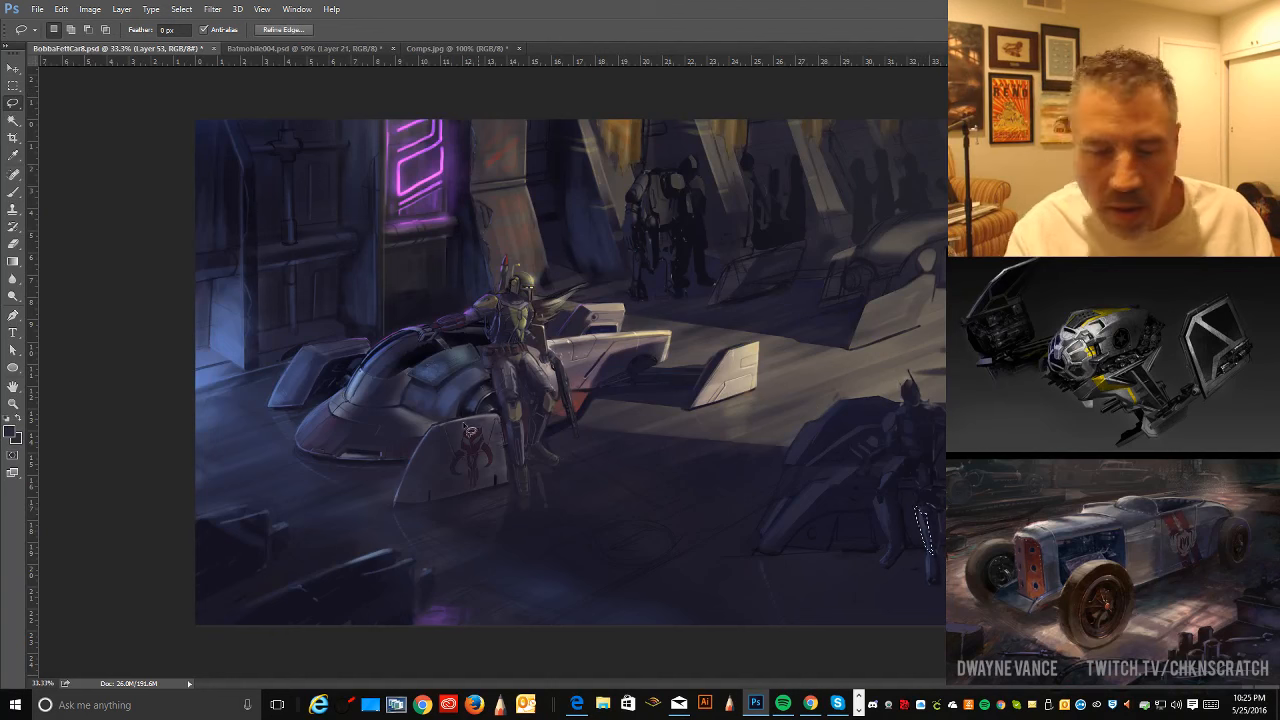
pyautogui.click(13, 192)
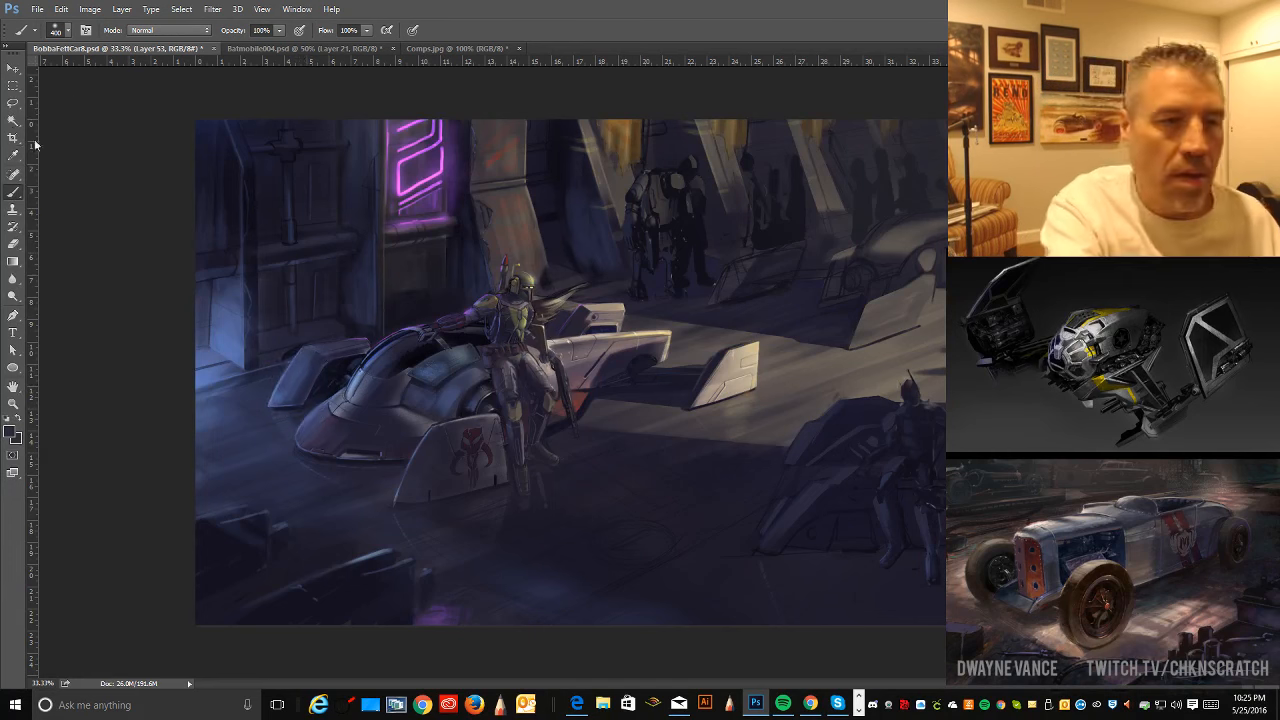
# - Lasso the face area below the leaning figure's helmet, shade it with the 400 px soft brush and deselect
pyautogui.click(13, 103)
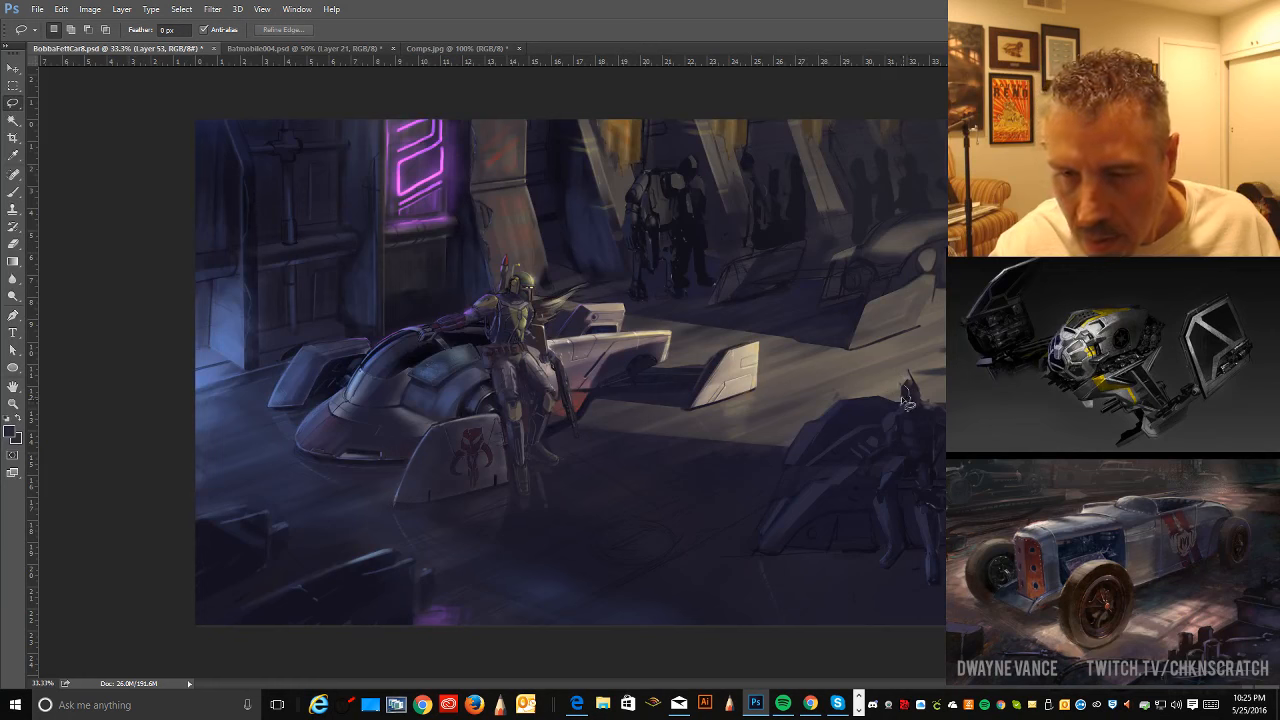
pyautogui.moveTo(904, 401); pyautogui.dragTo(906, 392)
pyautogui.click(13, 191)
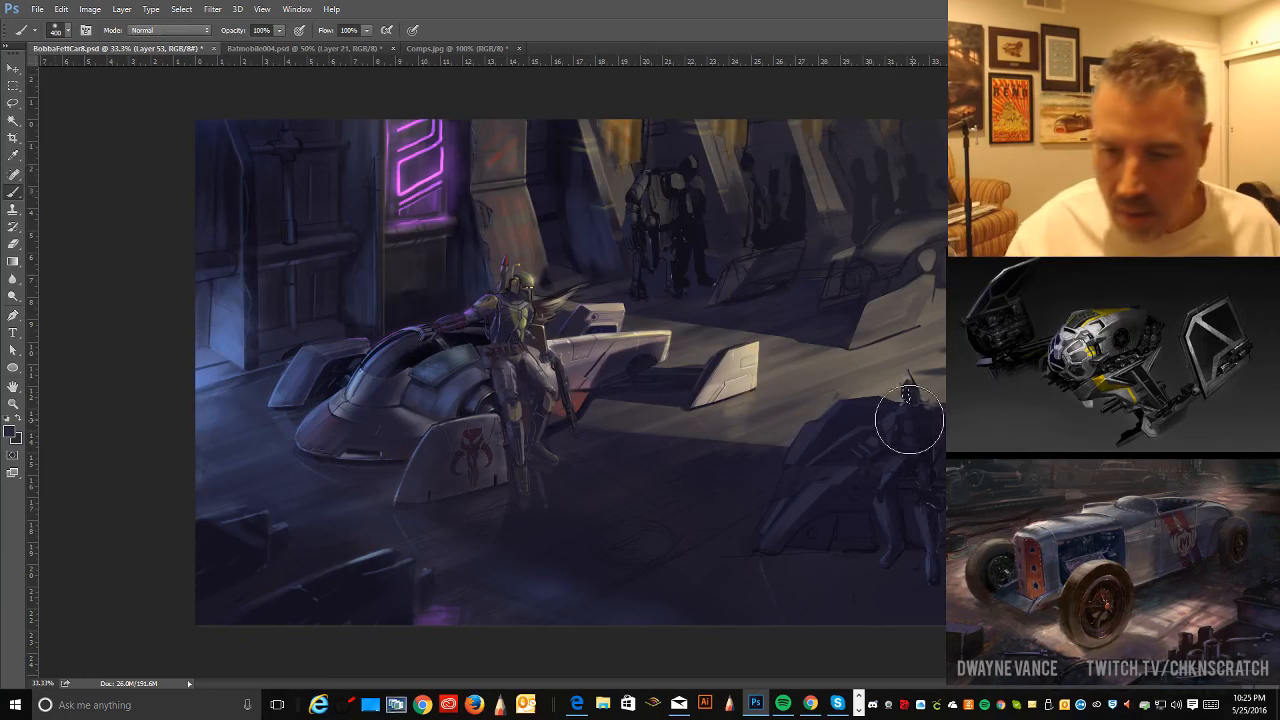
pyautogui.hotkey('ctrl', 'd')
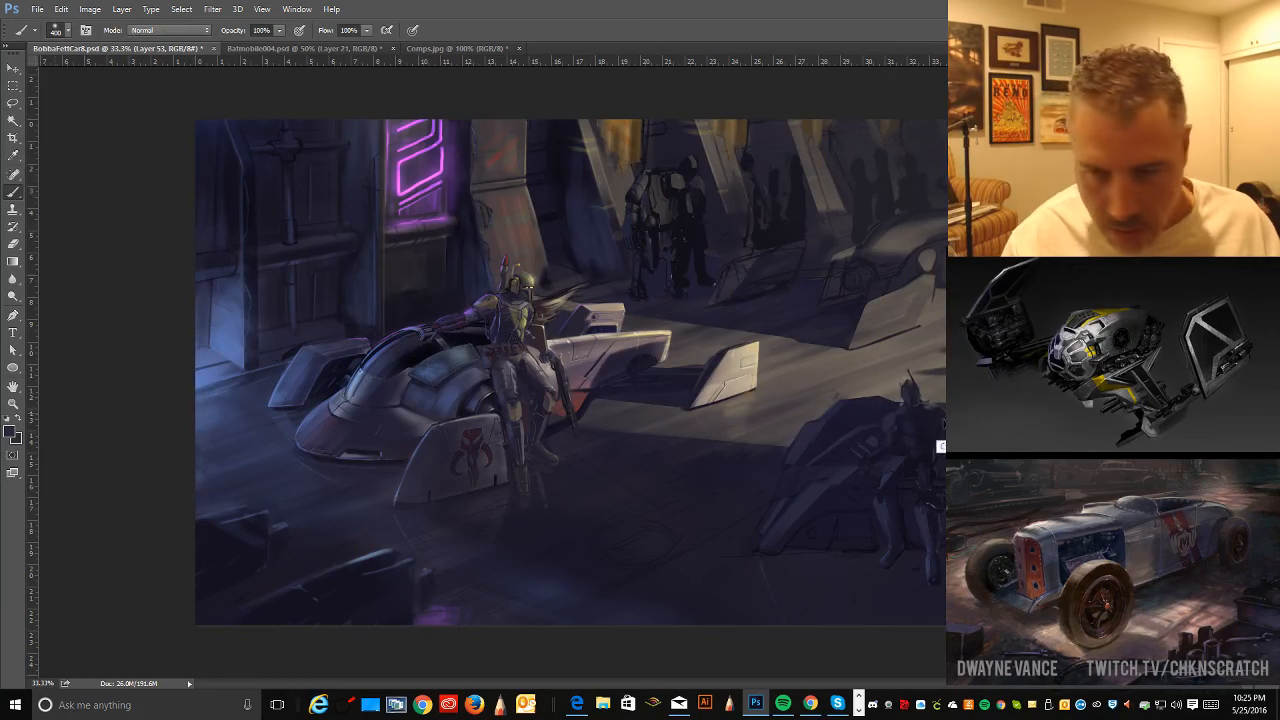
# - Lasso small shapes on the leaning figure, including the knee beside the vehicle, and shade them with the 400 px soft brush
pyautogui.click(12, 104)
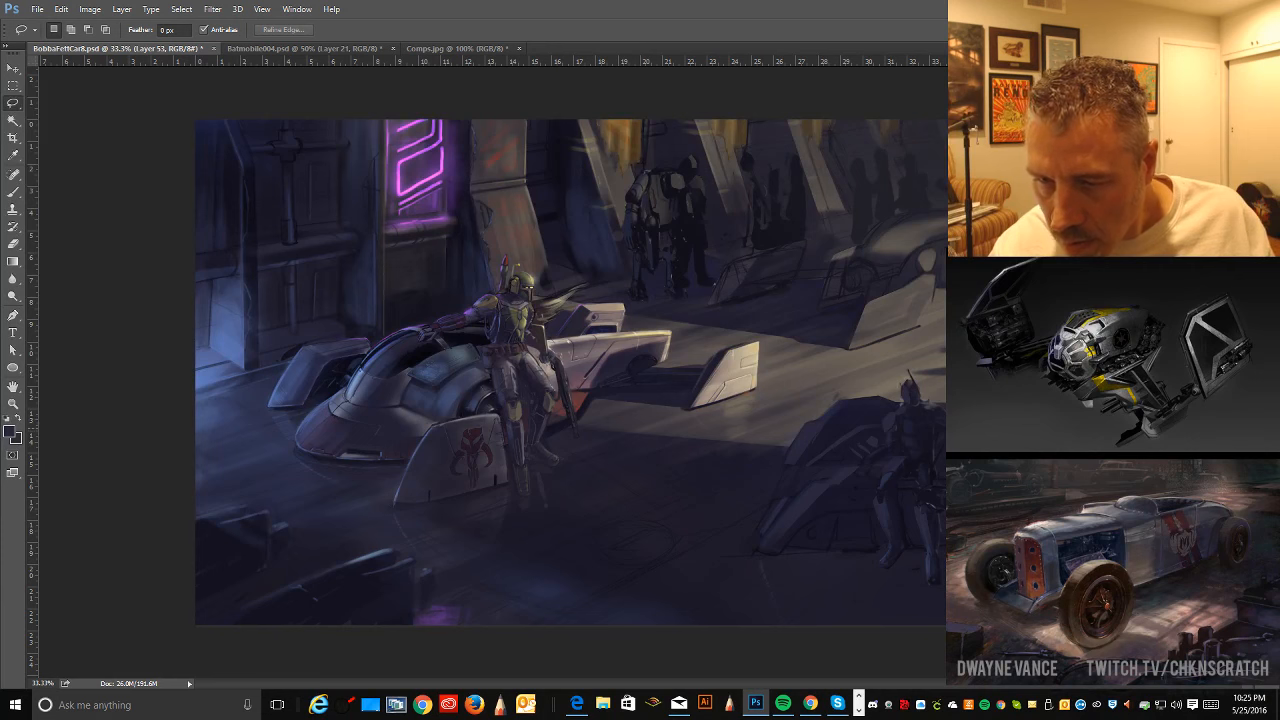
pyautogui.click(12, 191)
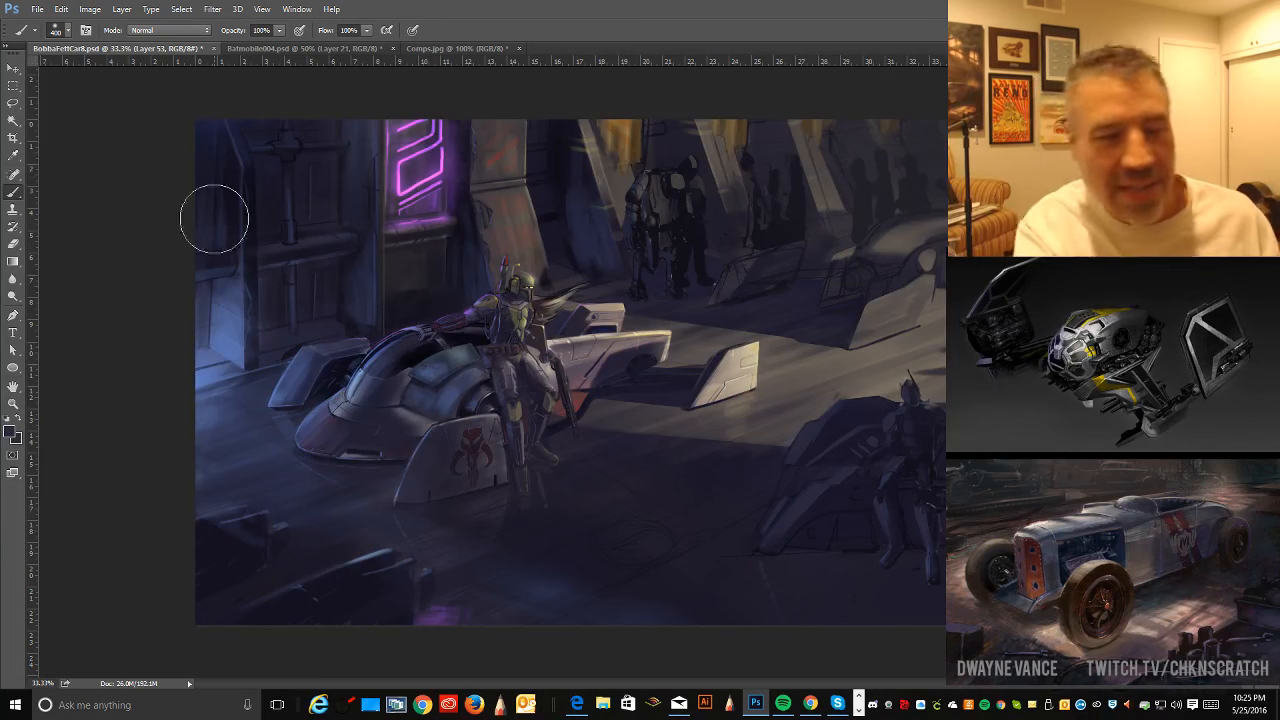
pyautogui.click(13, 103)
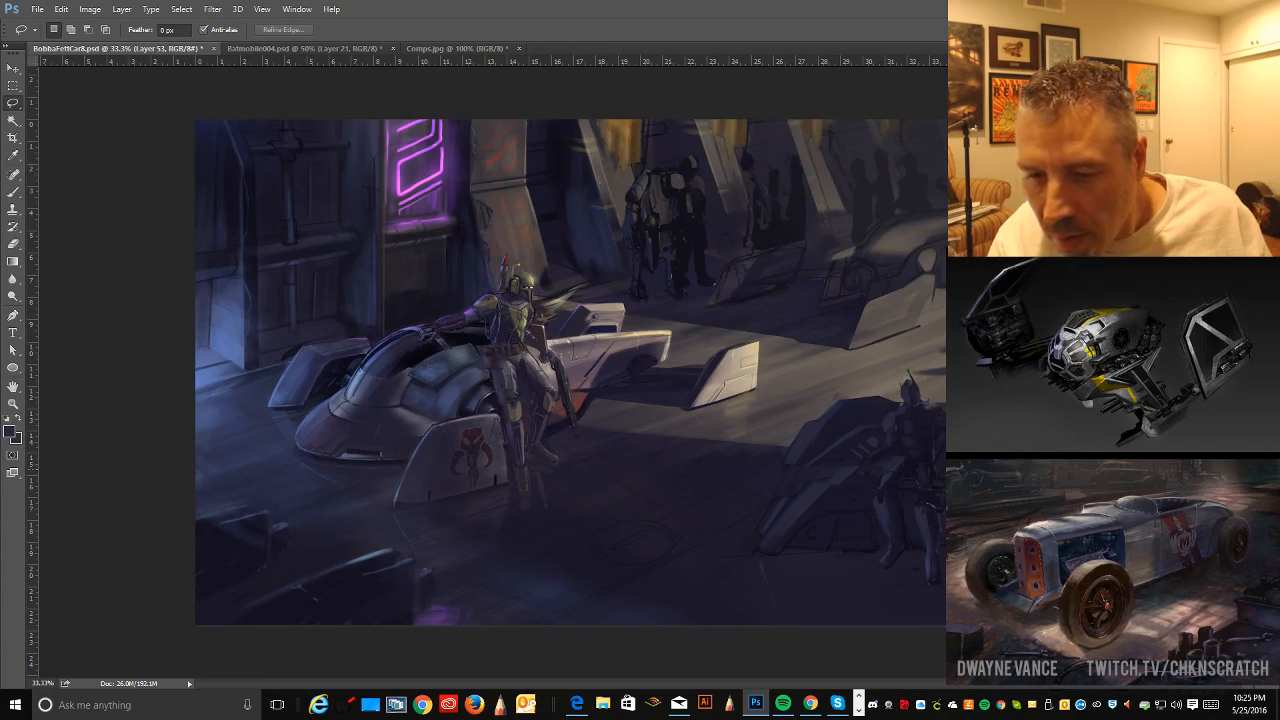
pyautogui.hotkey('ctrl', 'a')
pyautogui.press('shift')
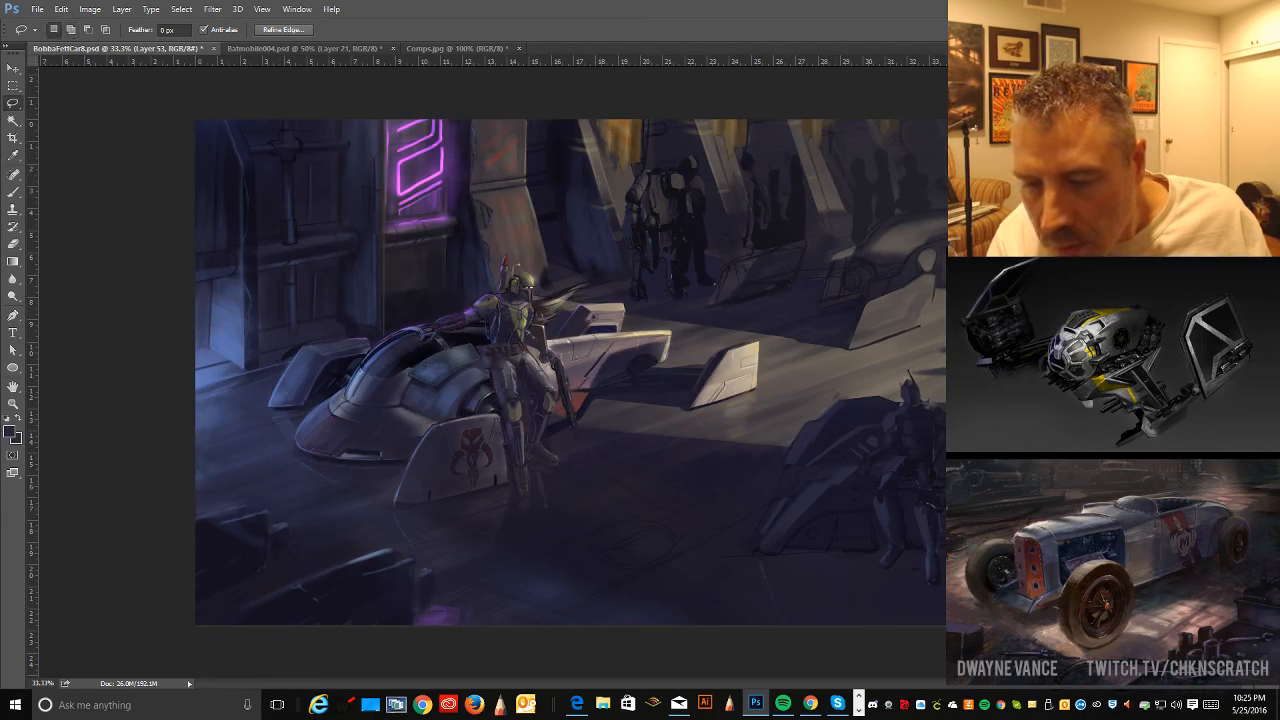
pyautogui.press('shift')
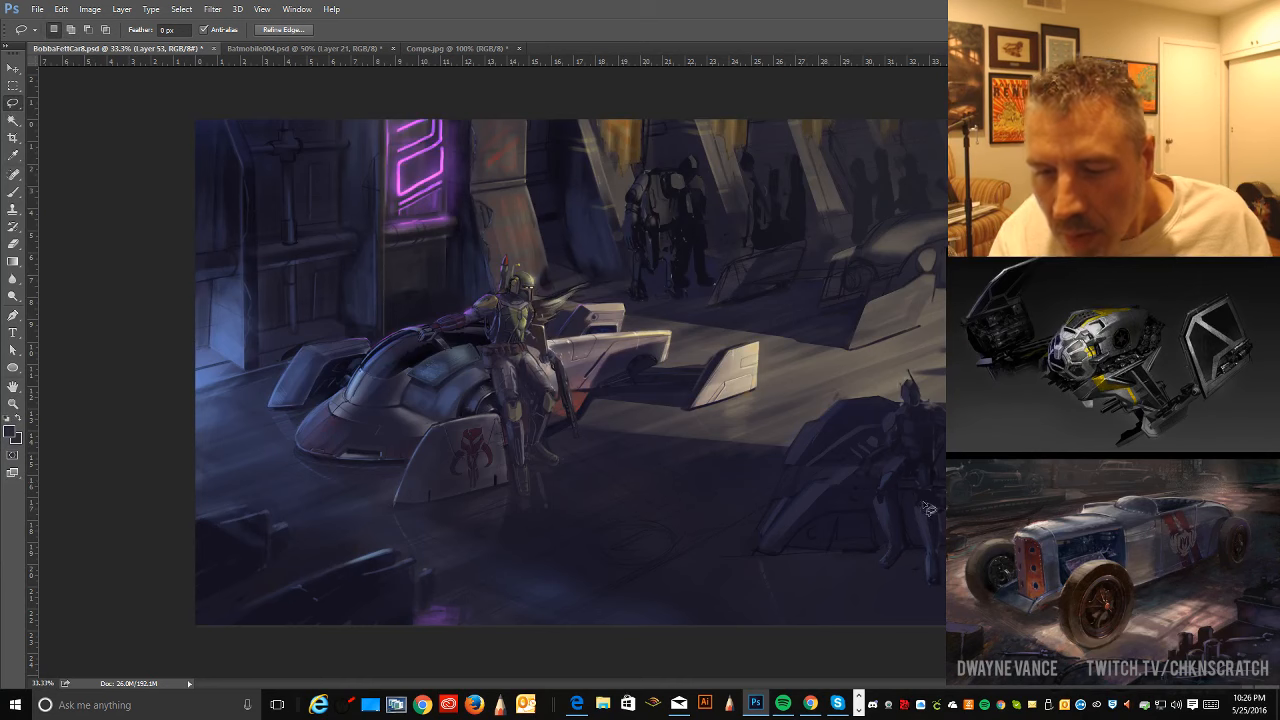
pyautogui.press('b')
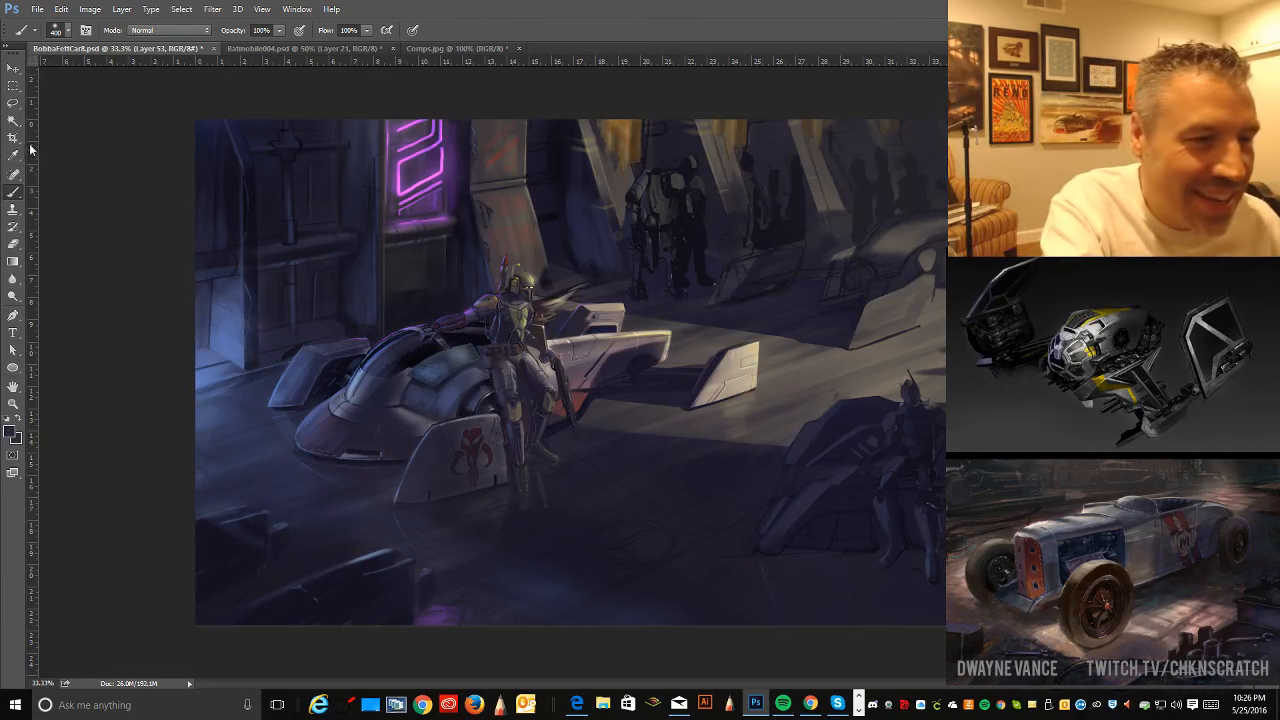
# - Lasso further small areas of the leaning foreground figure and brush soft tone into them at 400 px
pyautogui.click(13, 103)
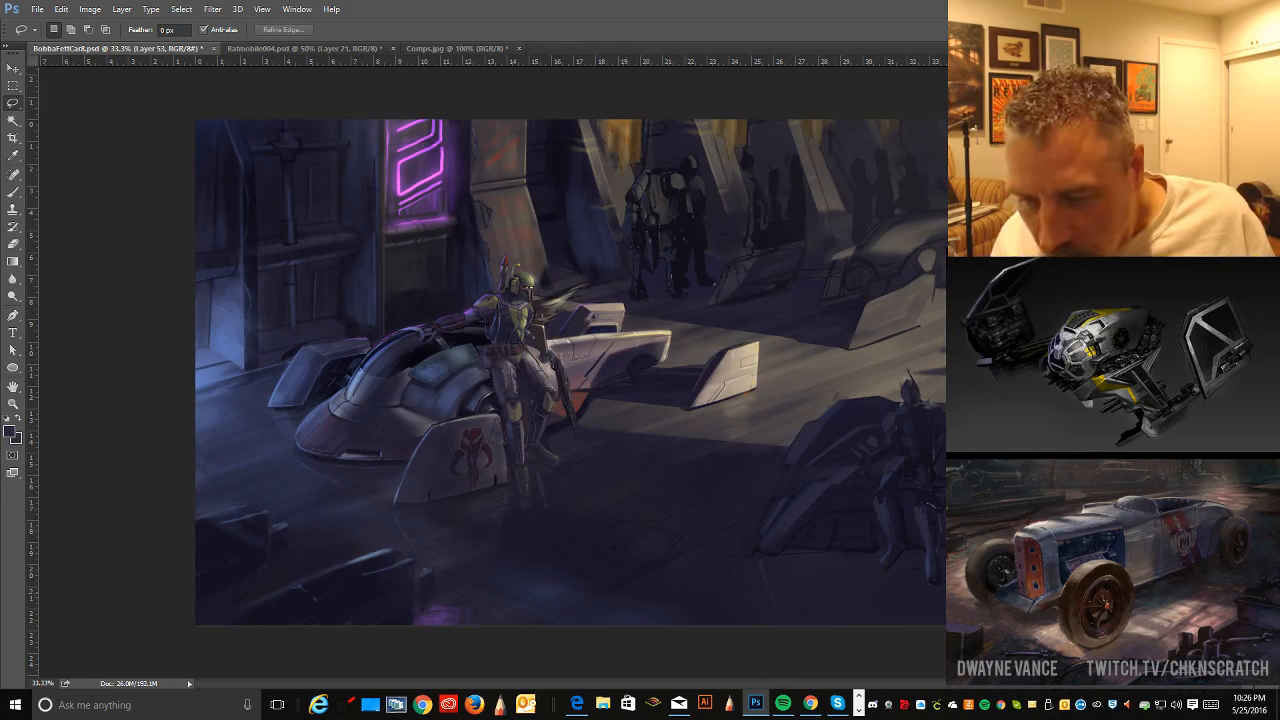
pyautogui.click(13, 191)
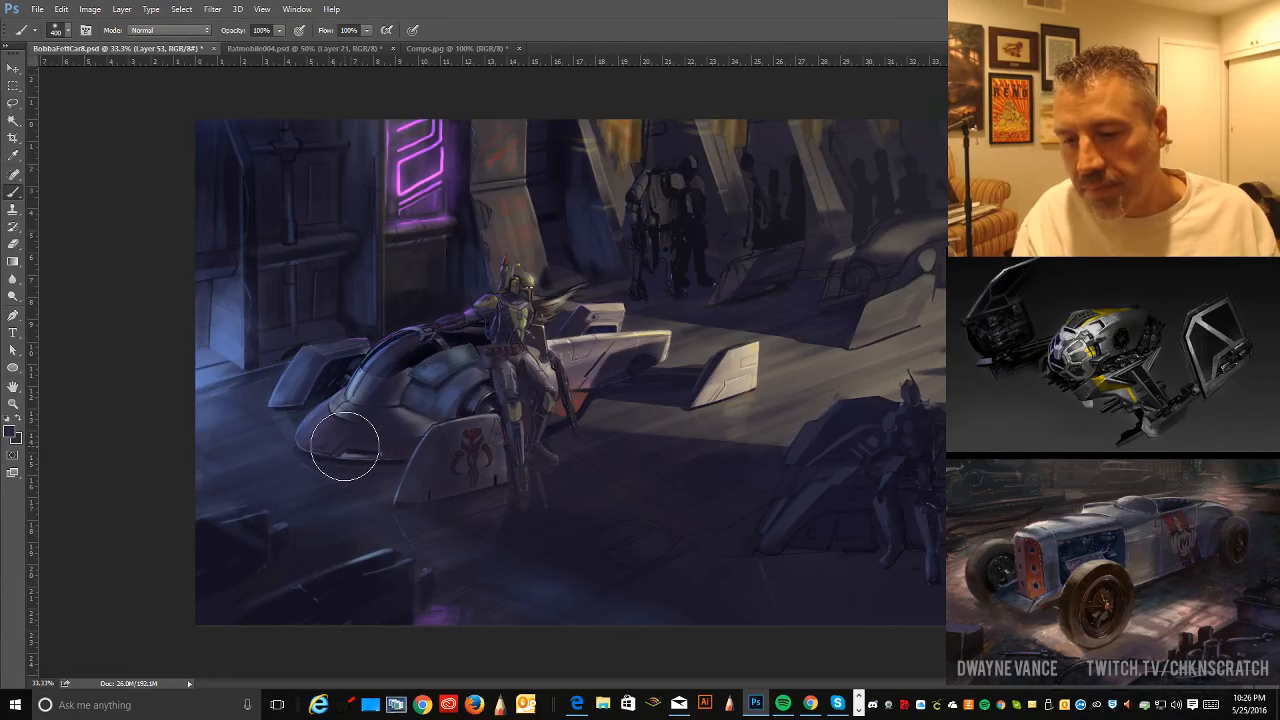
pyautogui.click(13, 103)
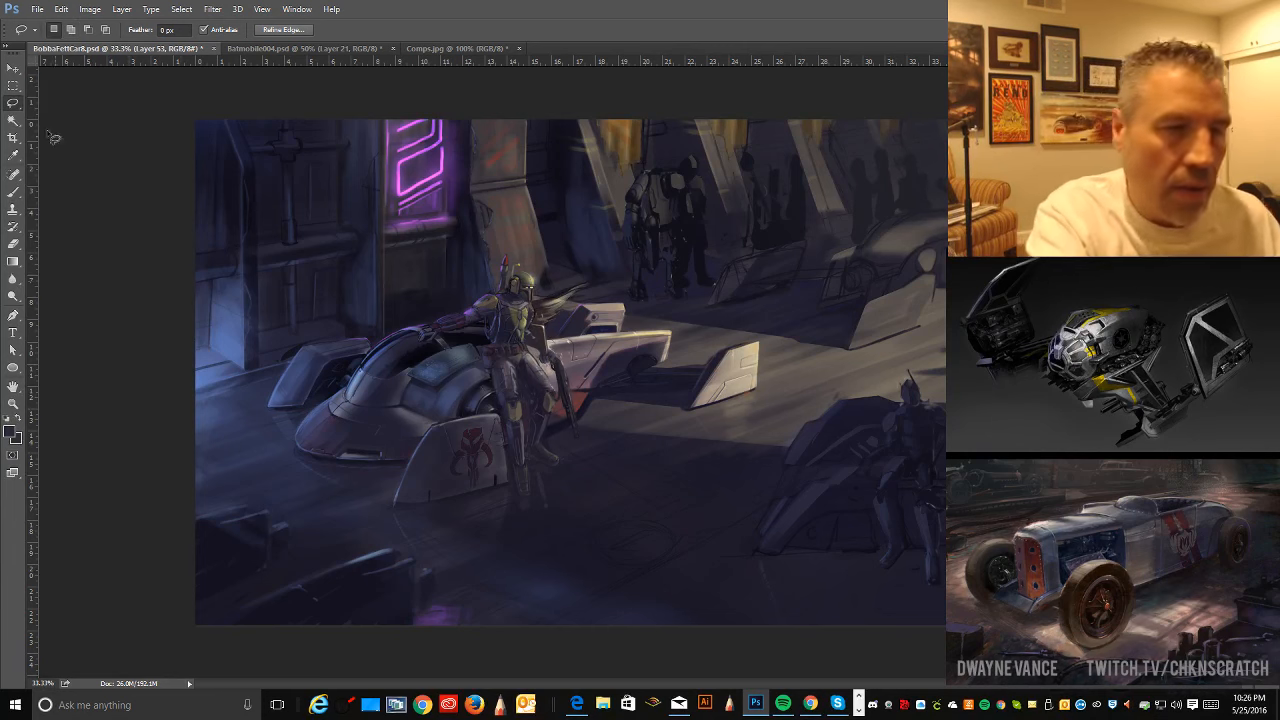
pyautogui.click(13, 191)
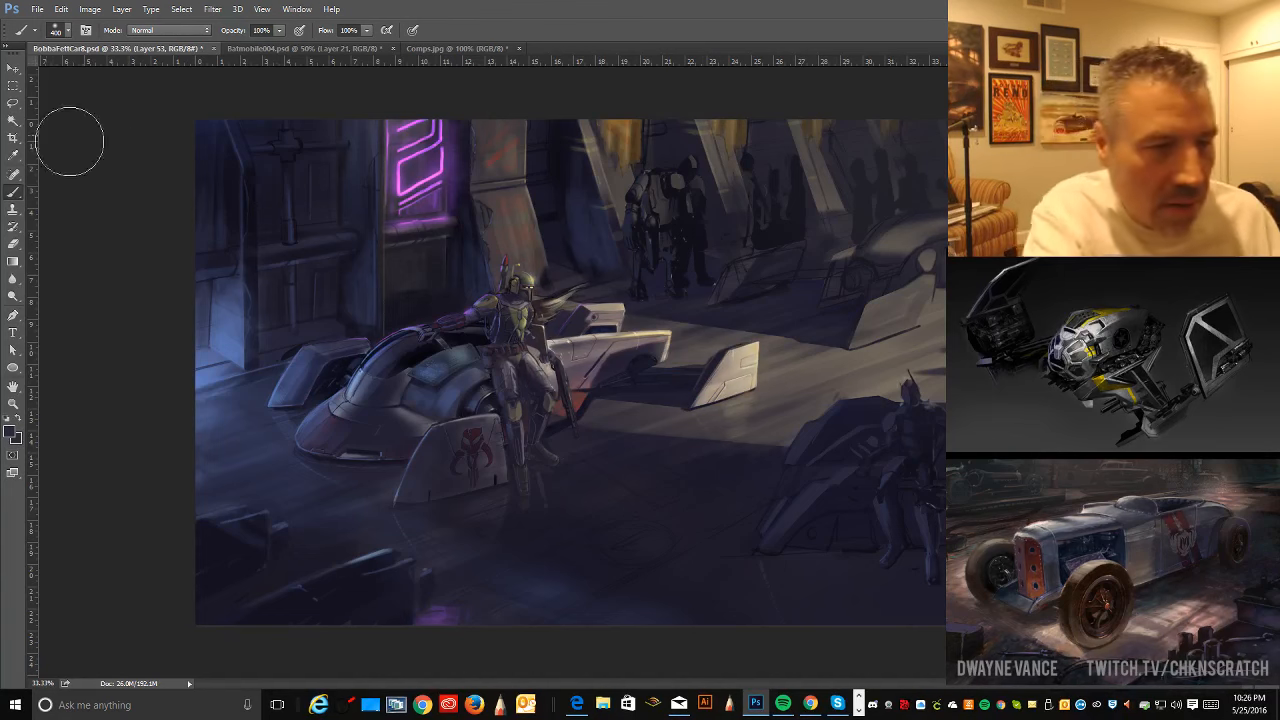
pyautogui.click(13, 102)
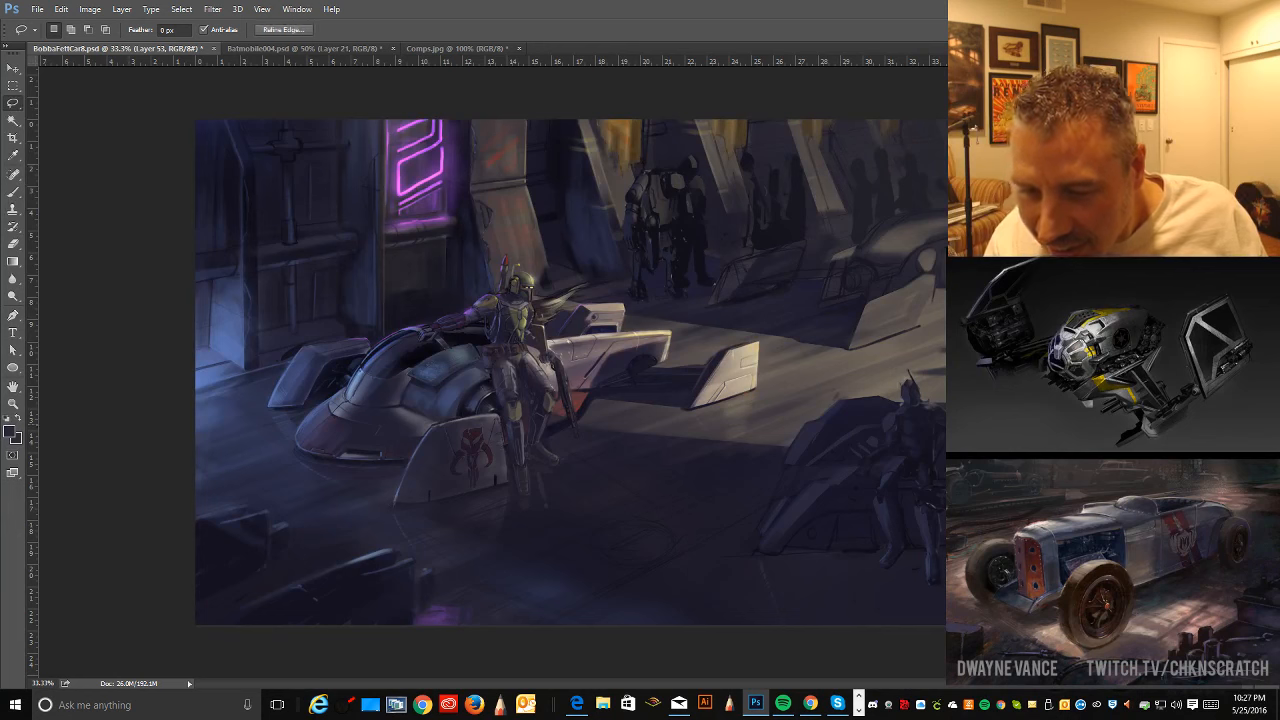
pyautogui.press('b')
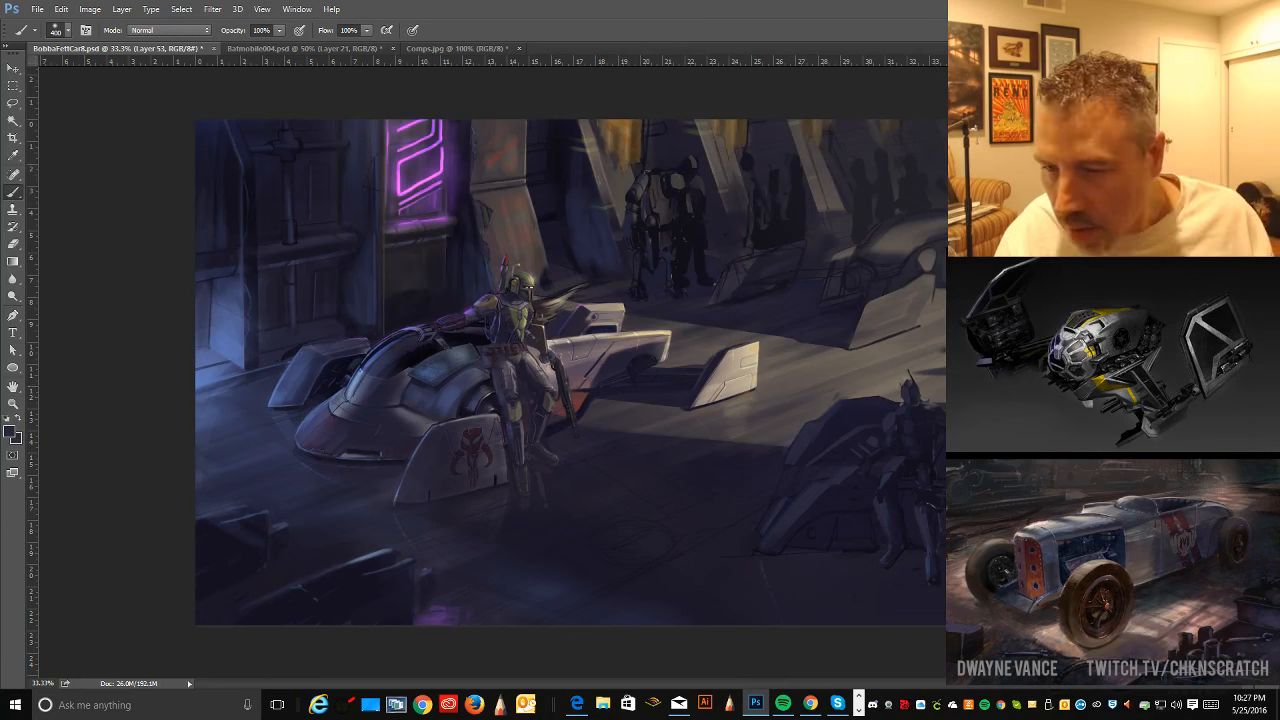
# - Switch to a small hard round brush for detail work on the leaning figure and swap the foreground and background colors
pyautogui.press('[')
pyautogui.press('[')
pyautogui.press('[')
pyautogui.press('[')
pyautogui.press('[')
pyautogui.press('[')
pyautogui.press('[')
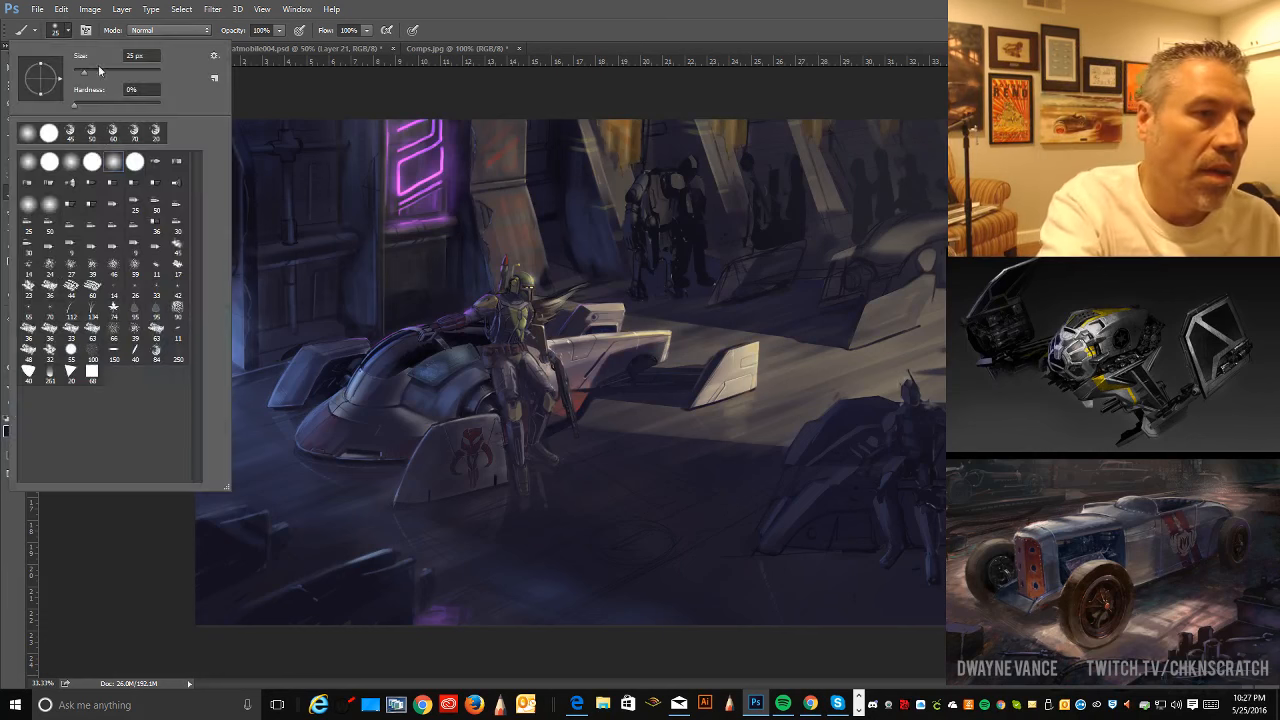
pyautogui.click(67, 30)
pyautogui.doubleClick(137, 163)
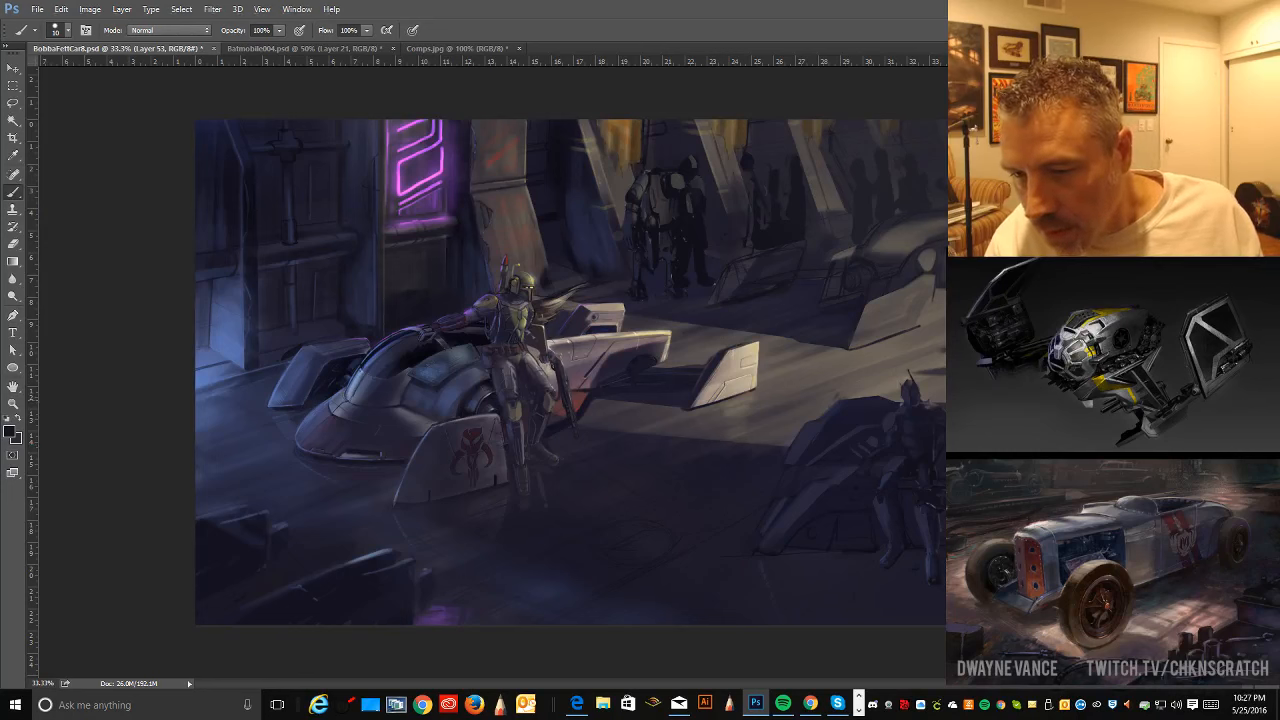
pyautogui.press('x')
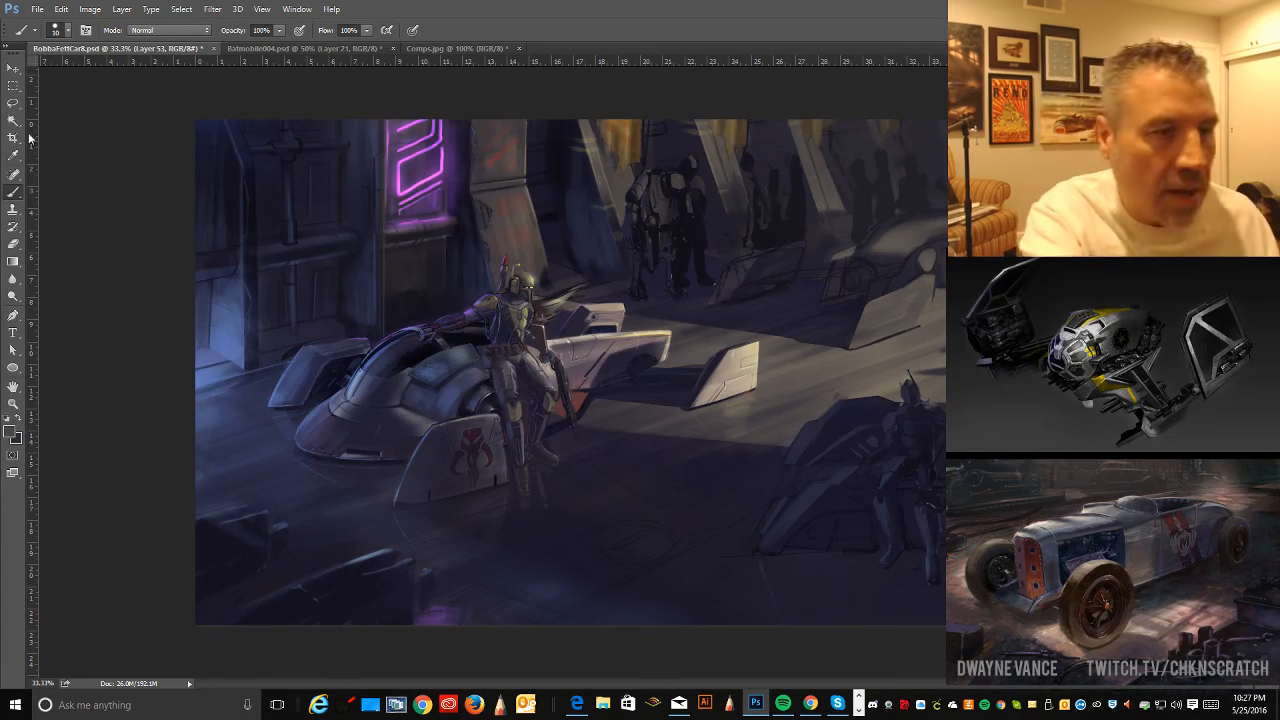
# - Sample a dark blue tone for painting the foreground figure and enlarge the hard round brush to 100 px
pyautogui.press('l')
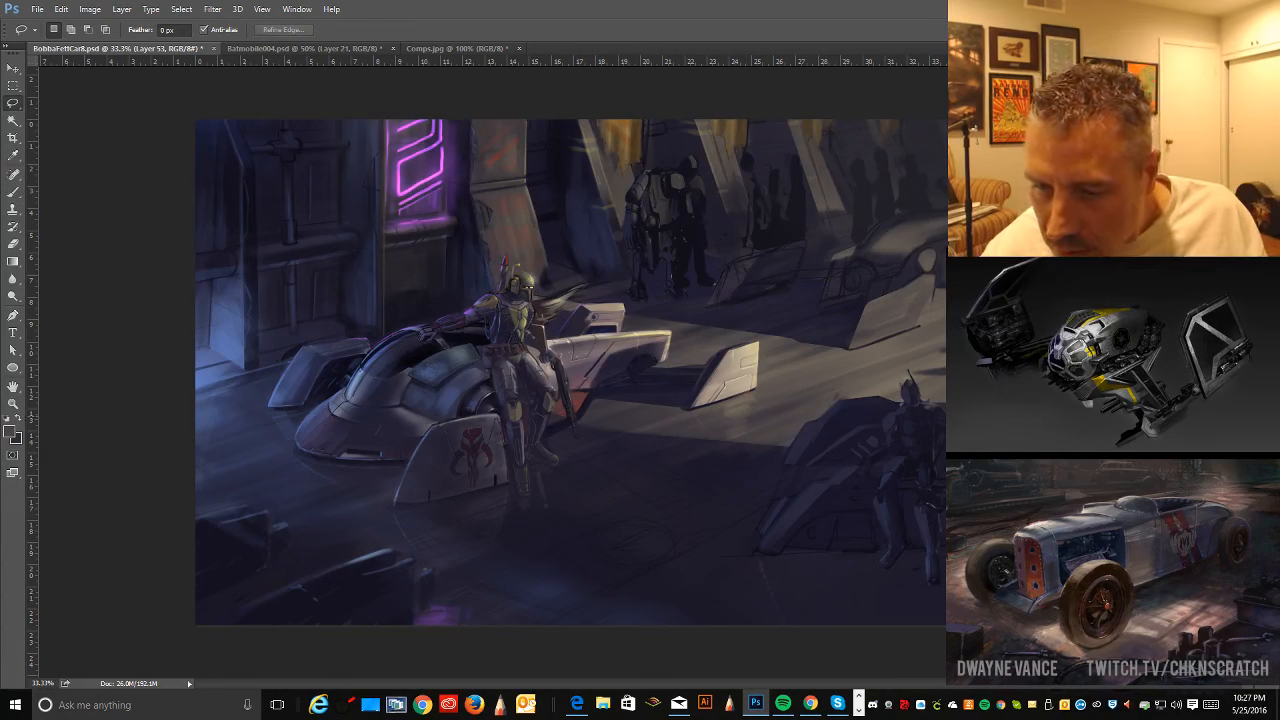
pyautogui.press('b')
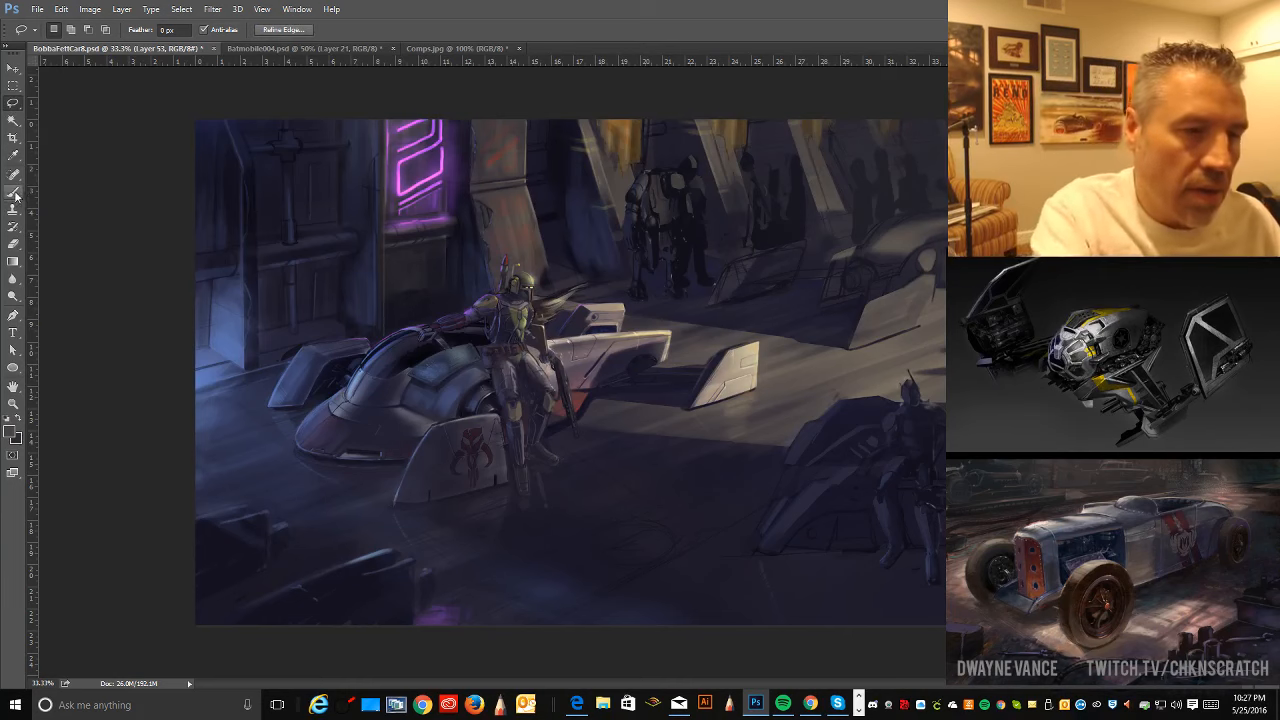
pyautogui.click(15, 155)
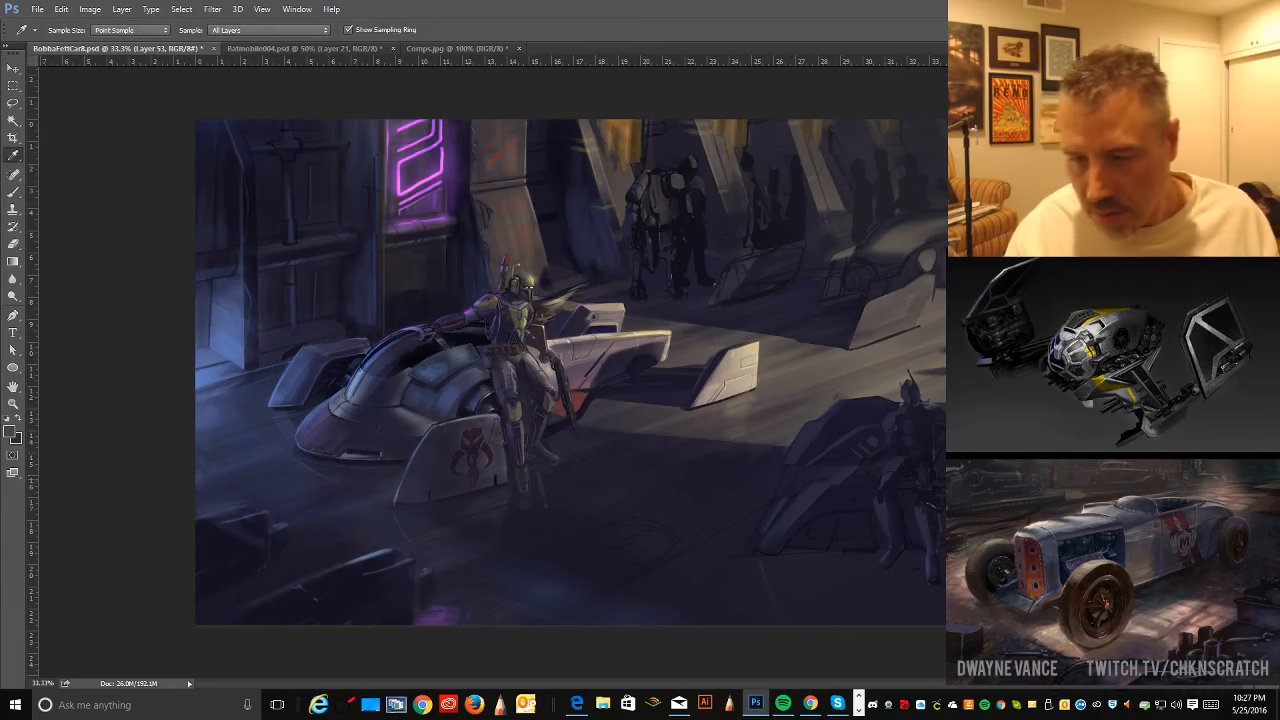
pyautogui.press('b')
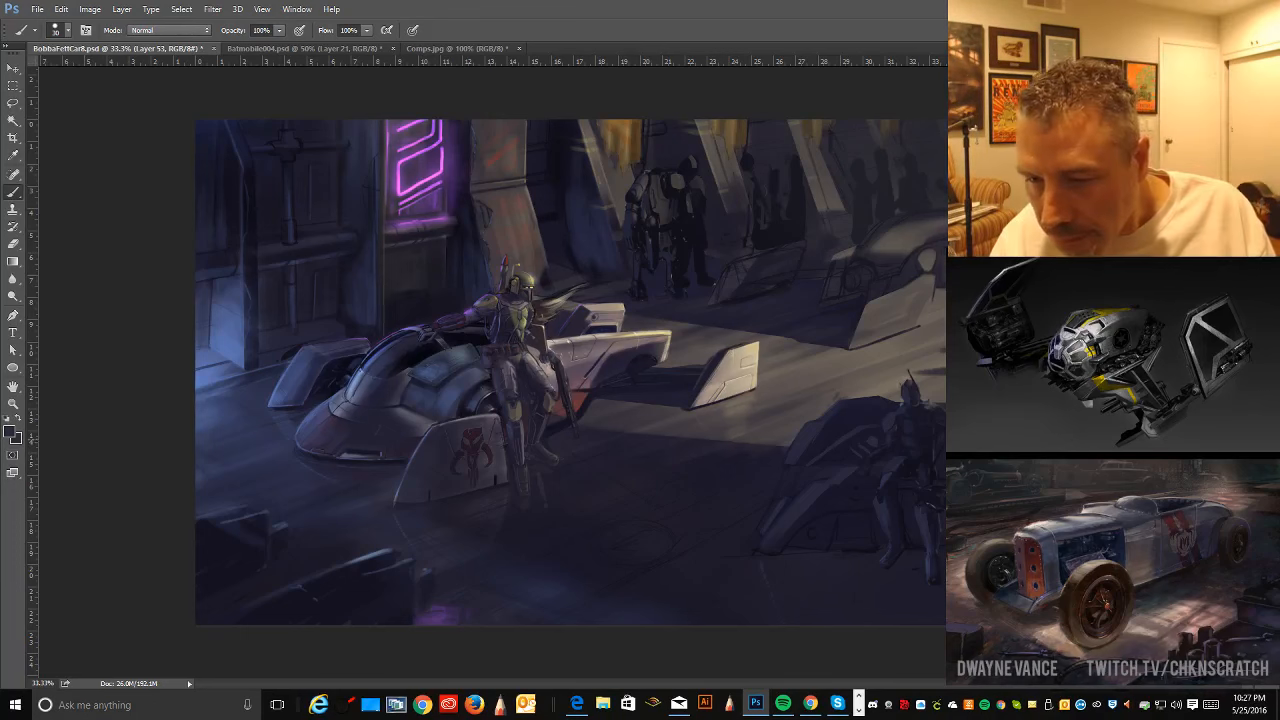
pyautogui.press(']')
pyautogui.press(']')
pyautogui.press(']')
pyautogui.press(']')
pyautogui.press(']')
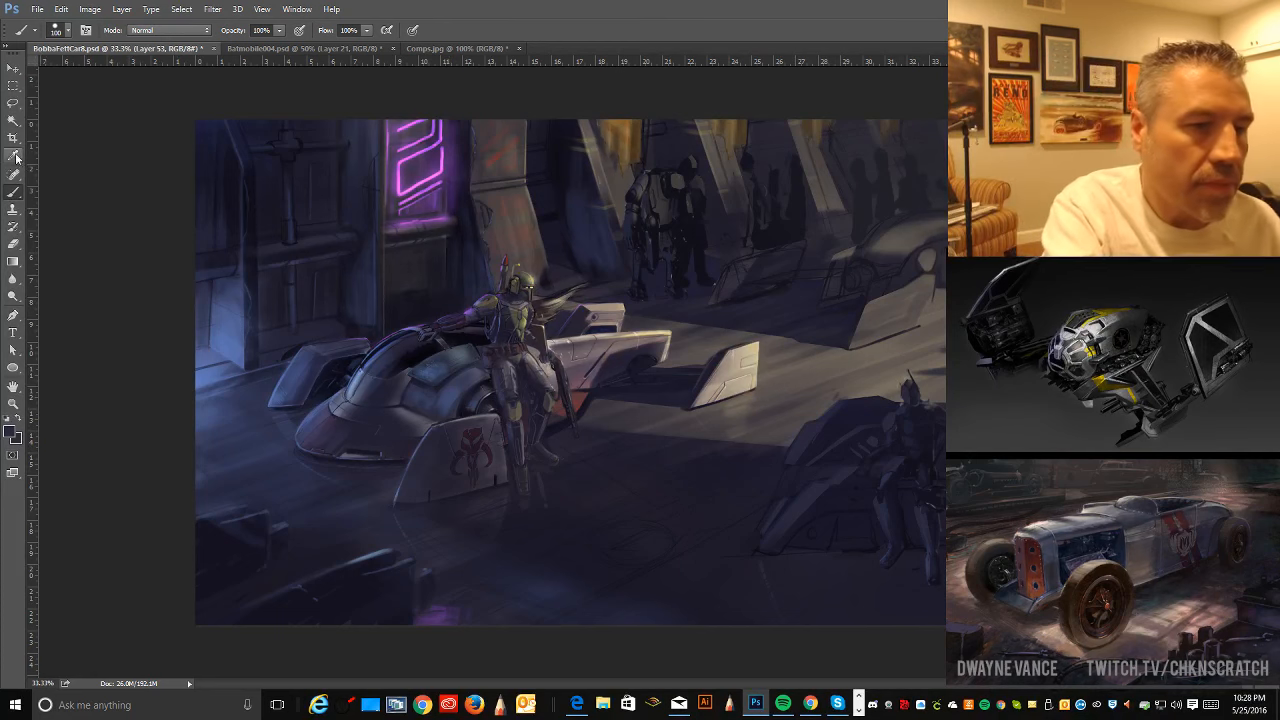
# - Lasso the chest plates of the leaning foreground figure, brush tone into them at 100 px and deselect
pyautogui.click(13, 103)
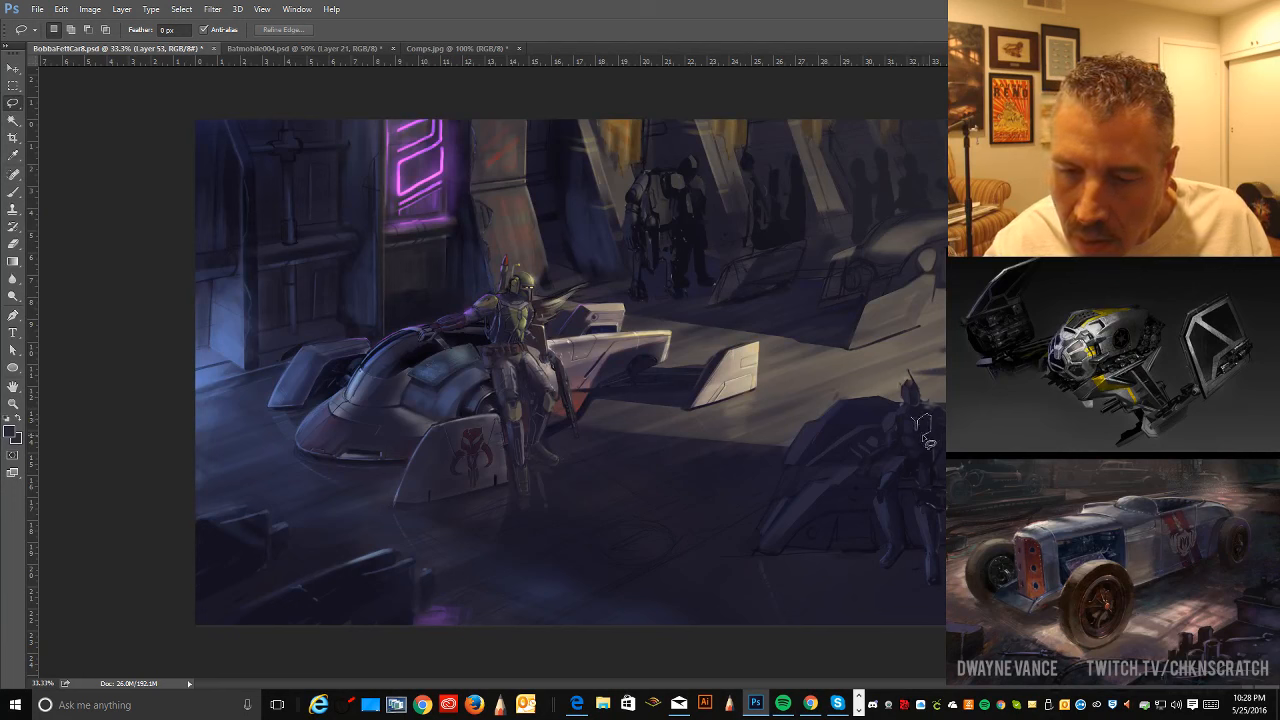
pyautogui.moveTo(916, 441)
pyautogui.mouseDown()
pyautogui.moveTo(902, 430)
pyautogui.moveTo(915, 413)
pyautogui.moveTo(916, 440)
pyautogui.mouseUp()
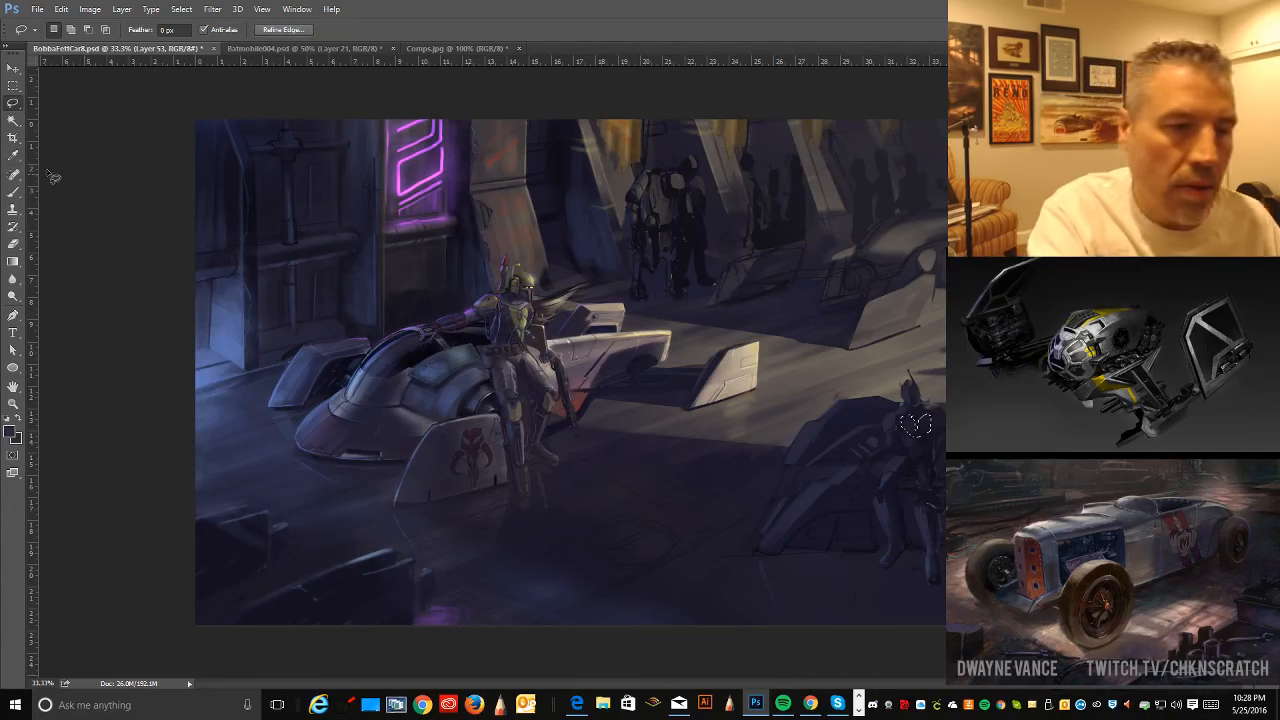
pyautogui.click(13, 191)
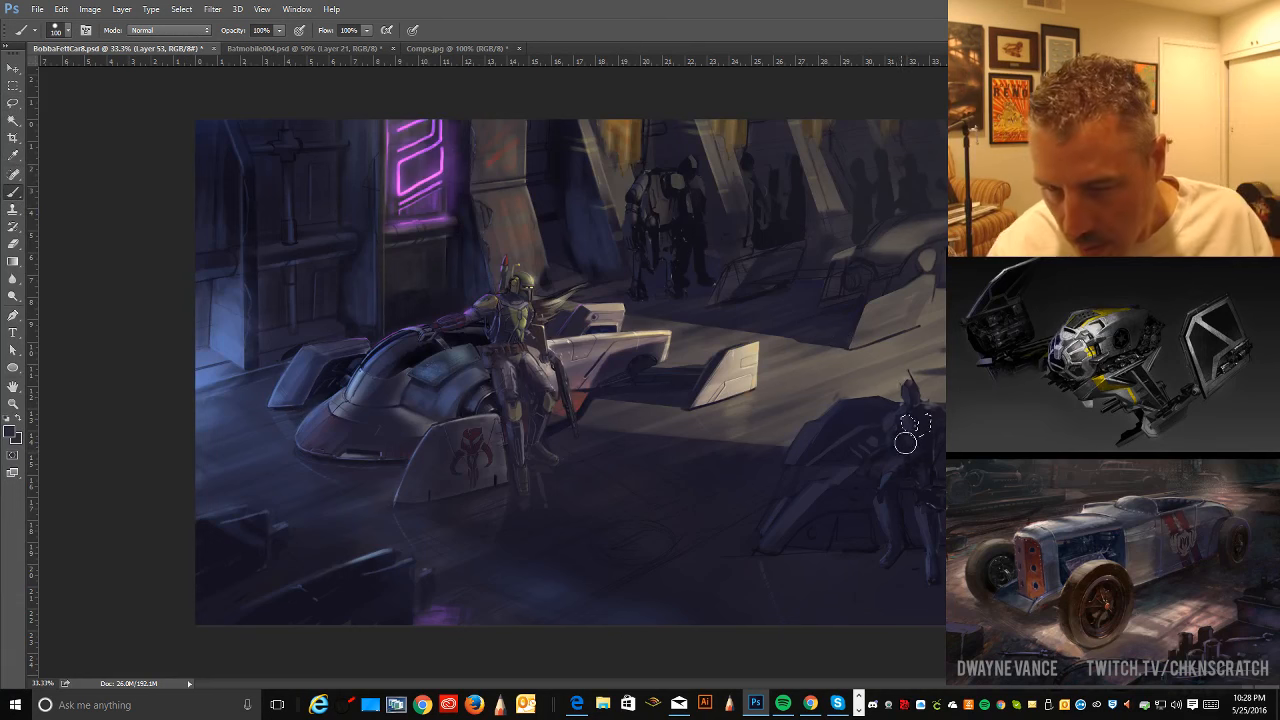
pyautogui.hotkey('ctrl', 'd')
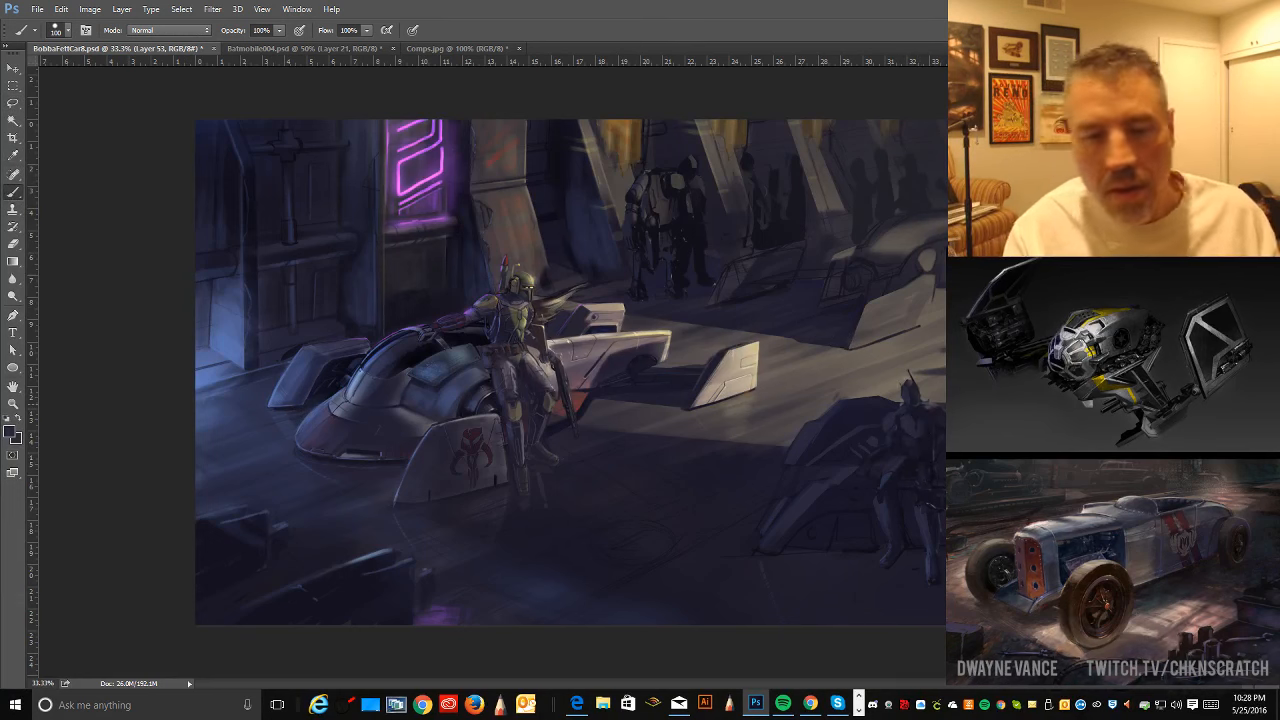
# - Lasso a small shape on the figure's abdomen just below the chest, shade it with the 100 px brush and deselect
pyautogui.press('l')
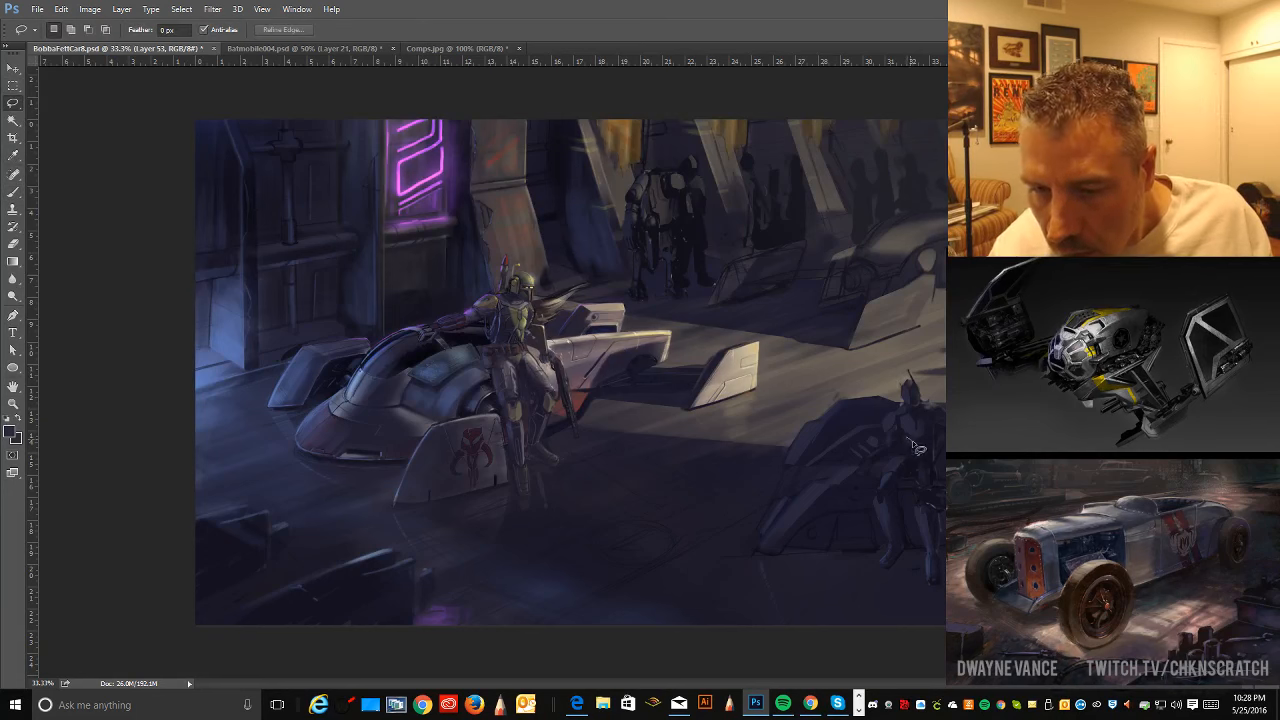
pyautogui.moveTo(912, 442)
pyautogui.mouseDown()
pyautogui.moveTo(924, 438)
pyautogui.moveTo(925, 452)
pyautogui.moveTo(912, 445)
pyautogui.mouseUp()
pyautogui.press('b')
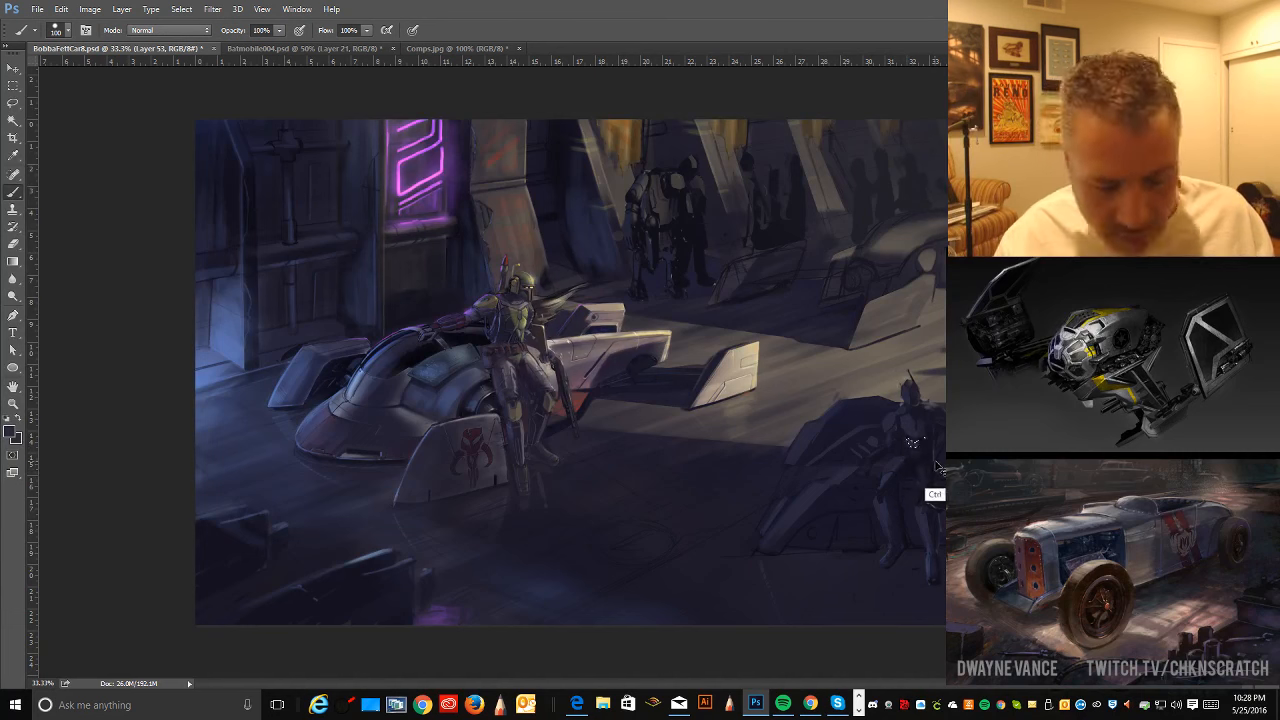
pyautogui.hotkey('ctrl', 'd')
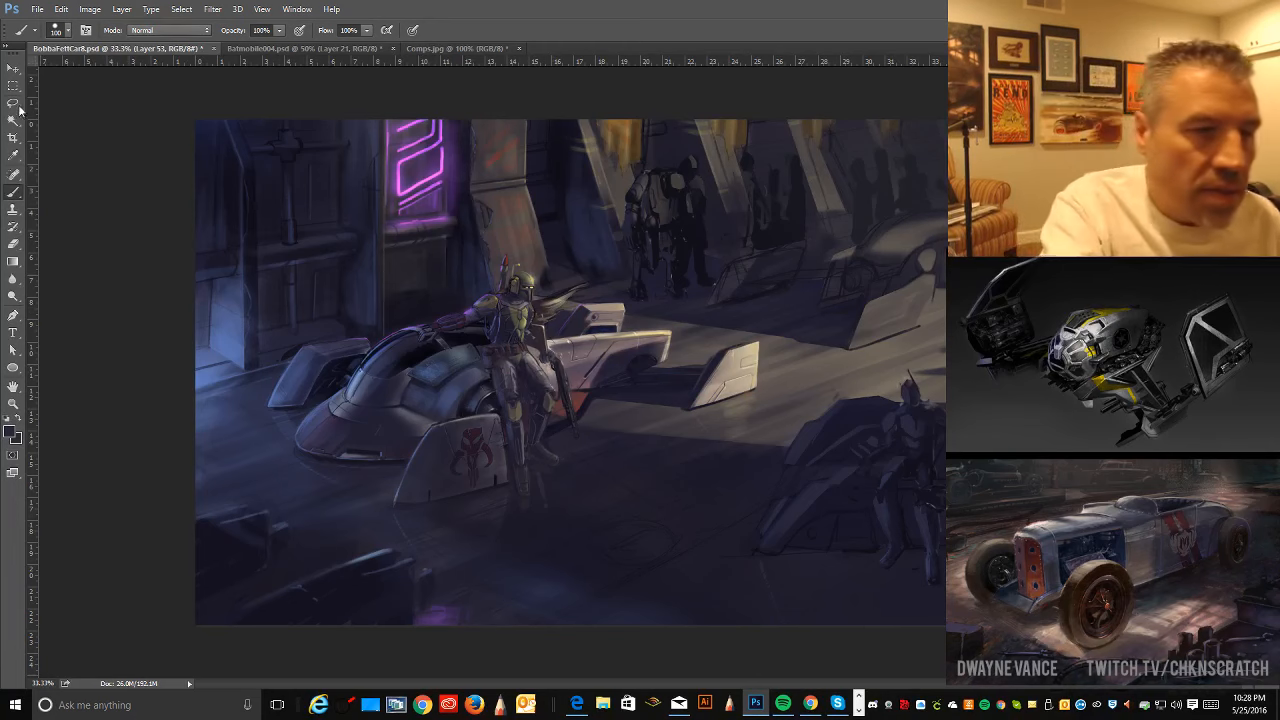
# - Lasso a narrow shape beside the leaning figure's hand on the vehicle and shade it with the 100 px brush
pyautogui.press('l')
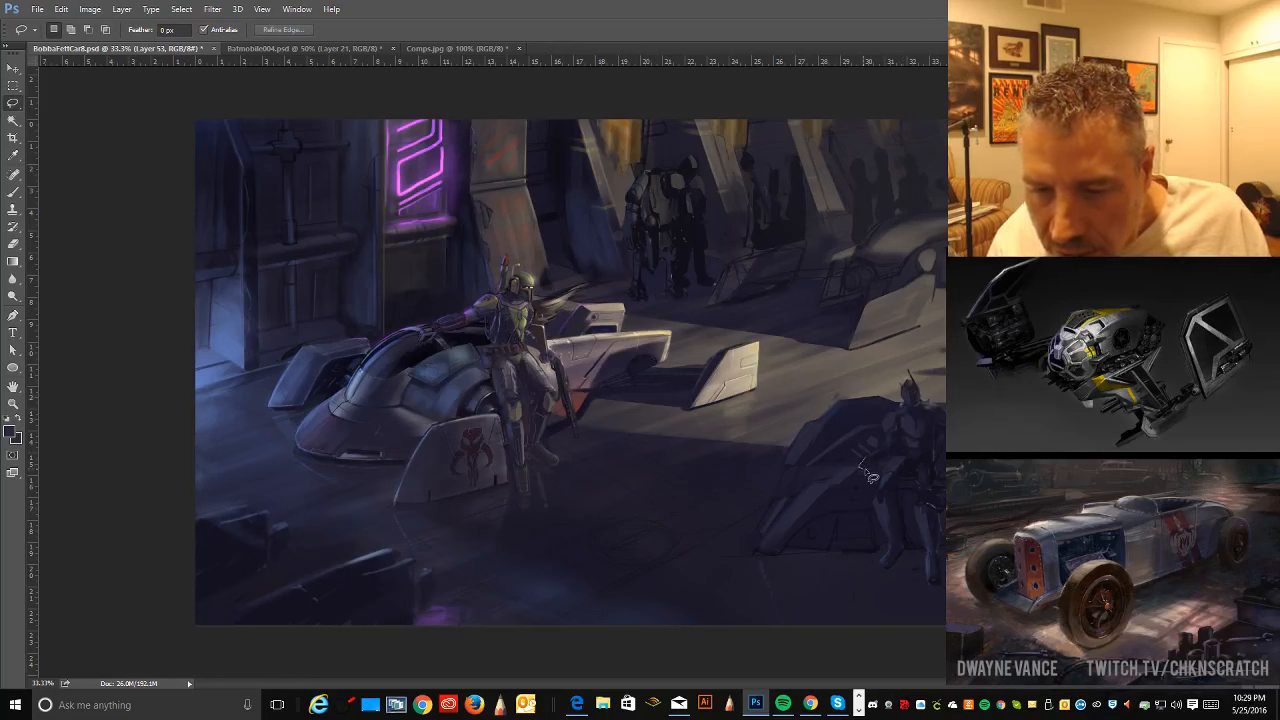
pyautogui.moveTo(873, 473)
pyautogui.mouseDown()
pyautogui.moveTo(865, 461)
pyautogui.moveTo(883, 467)
pyautogui.moveTo(866, 473)
pyautogui.moveTo(878, 464)
pyautogui.moveTo(866, 462)
pyautogui.mouseUp()
pyautogui.click(13, 192)
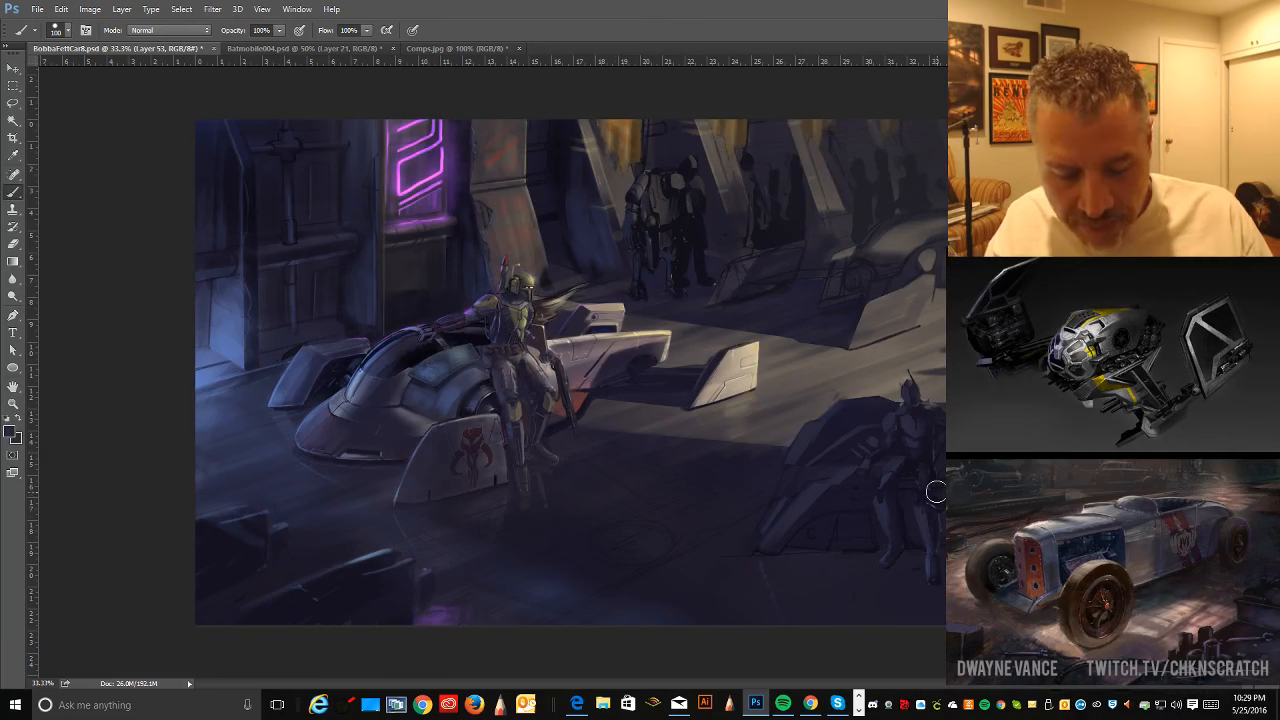
# - Lasso small shapes beside the leaning figure's hip on the side away from the vehicle and brush tone into them
pyautogui.press('l')
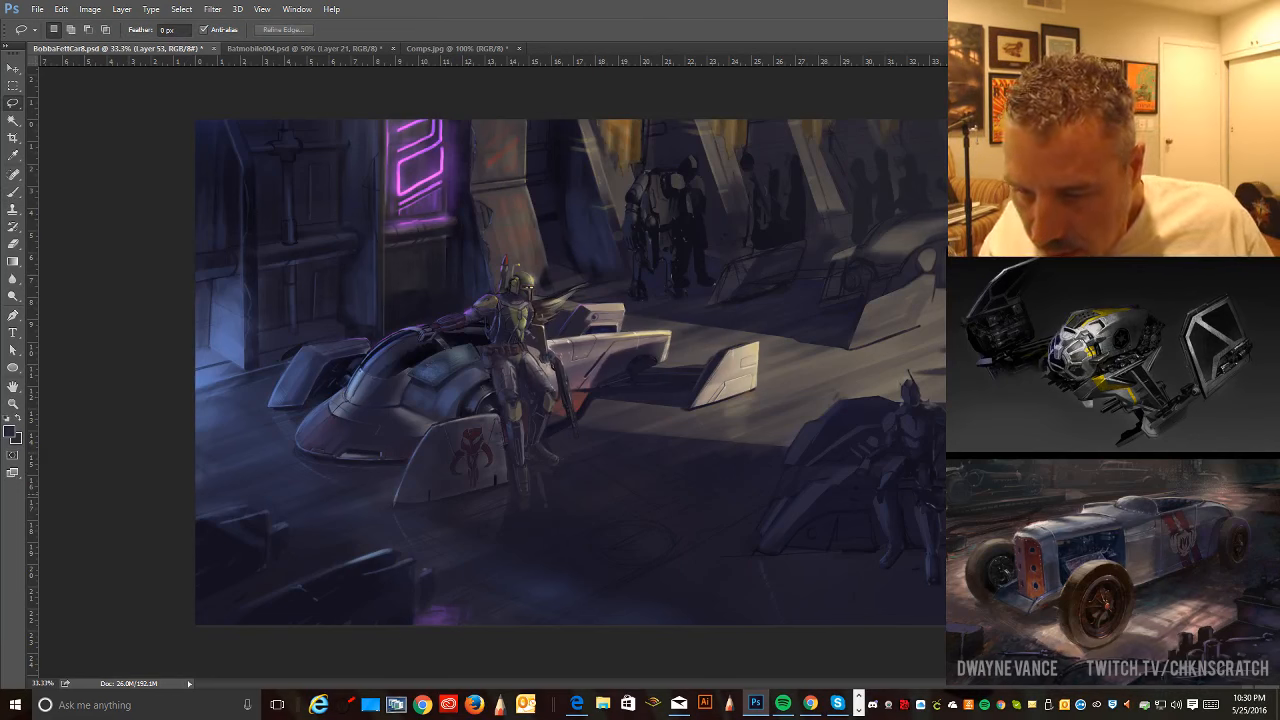
pyautogui.moveTo(945, 487)
pyautogui.mouseDown()
pyautogui.moveTo(930, 489)
pyautogui.moveTo(944, 490)
pyautogui.mouseUp()
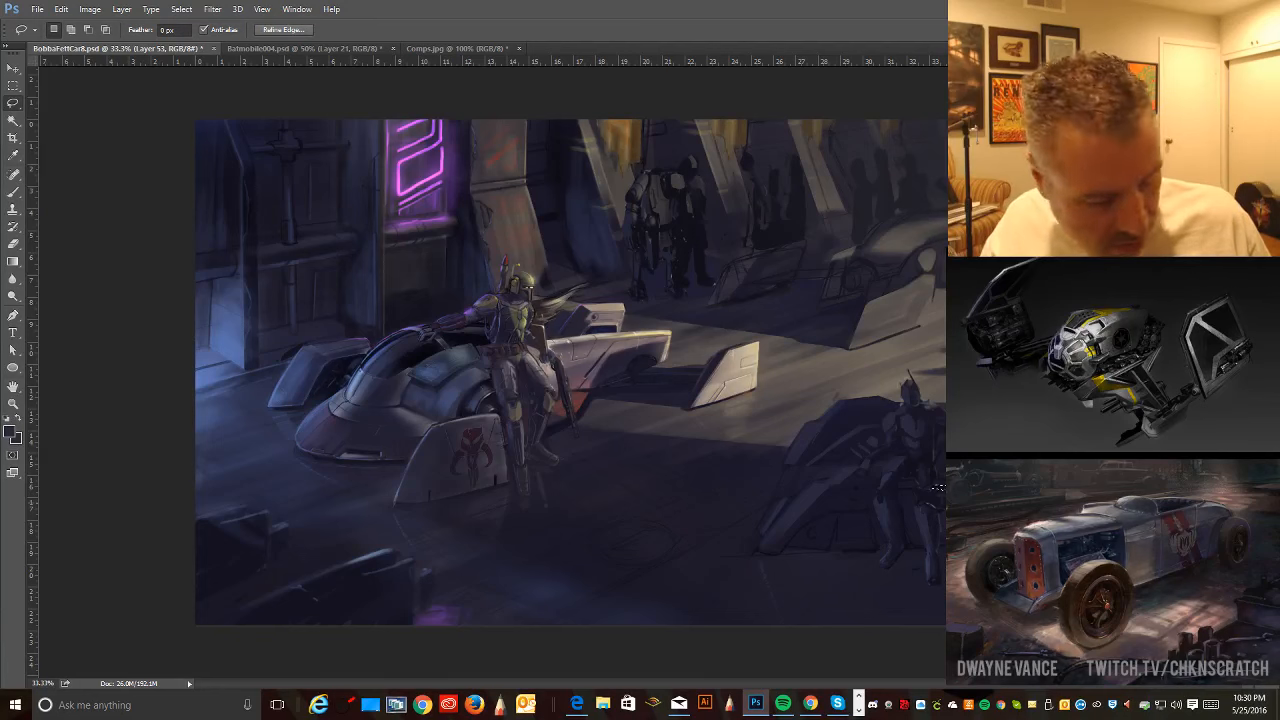
pyautogui.hotkey('ctrl', 'd')
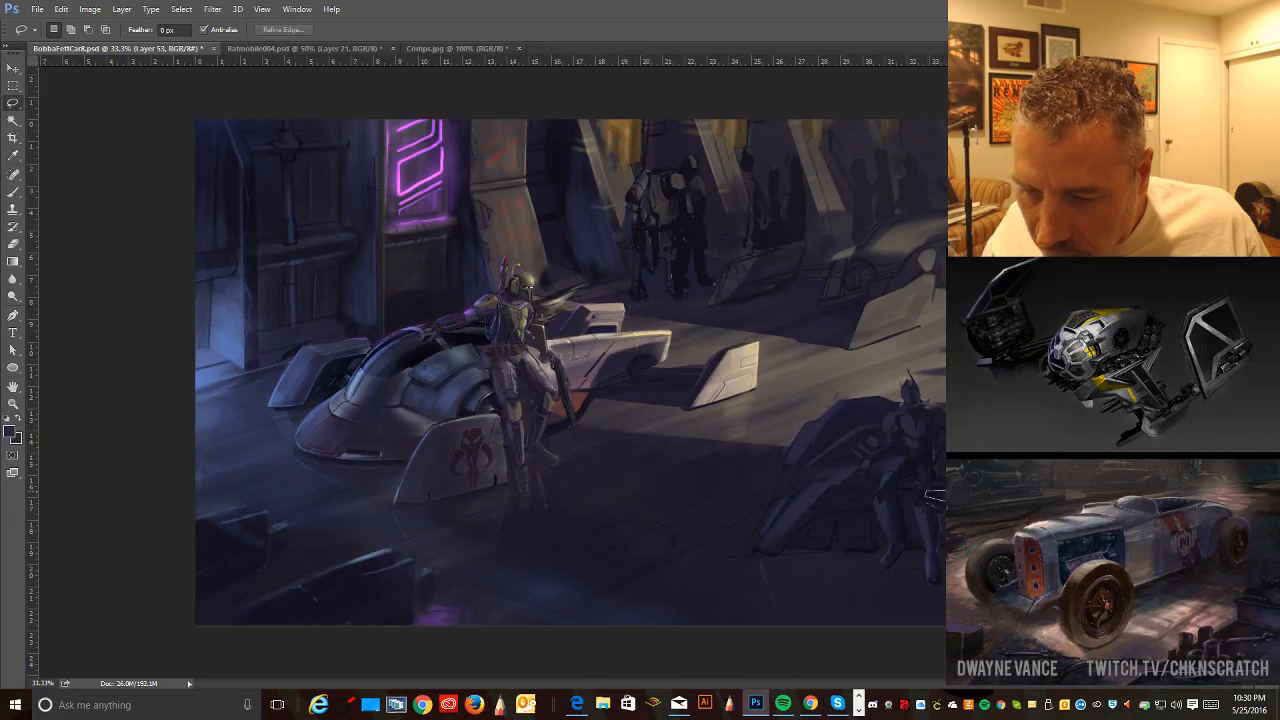
pyautogui.press('b')
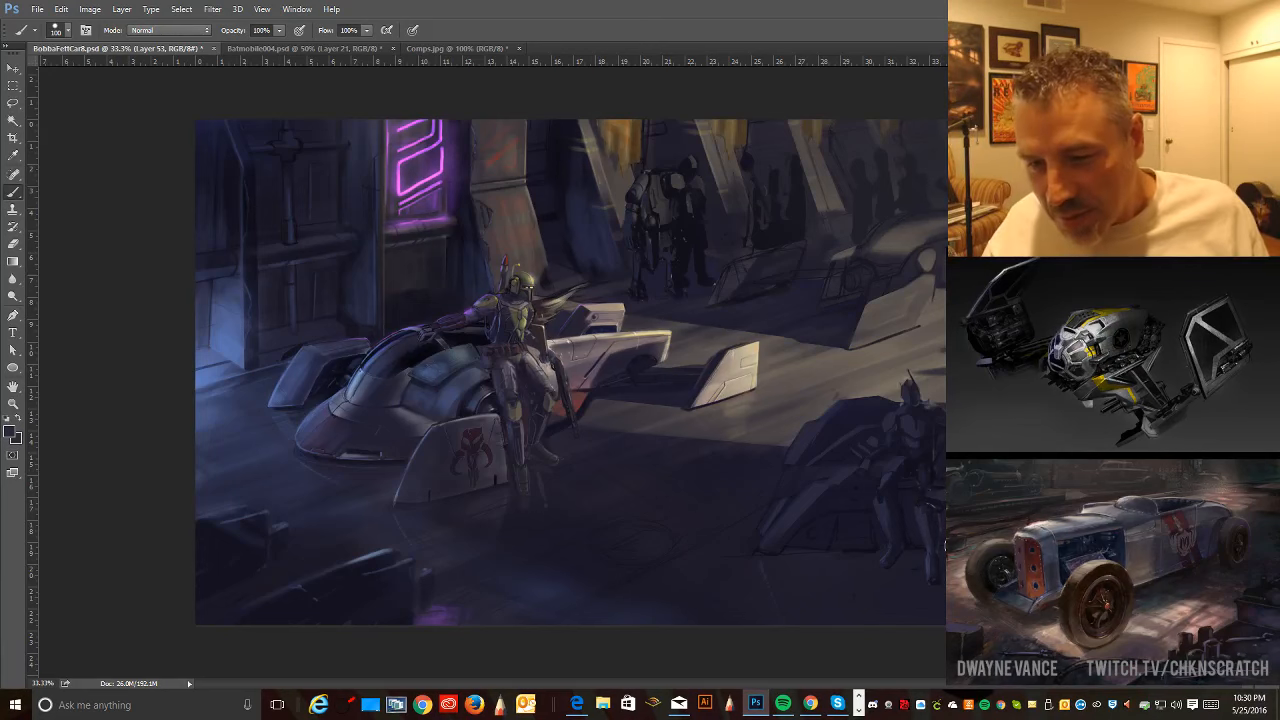
pyautogui.click(14, 103)
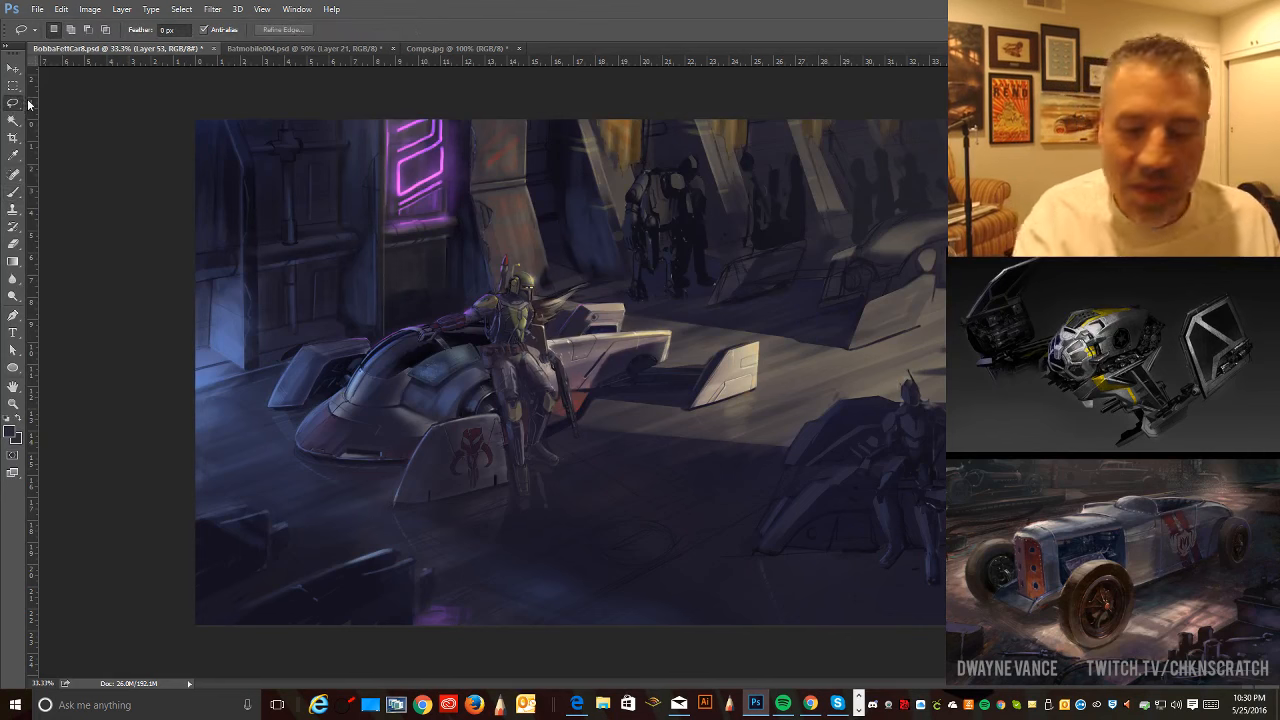
# - Set the brush to 15 px and paint dark details around the figure's hip and thigh with sampled tones, undoing unwanted strokes
pyautogui.click(13, 191)
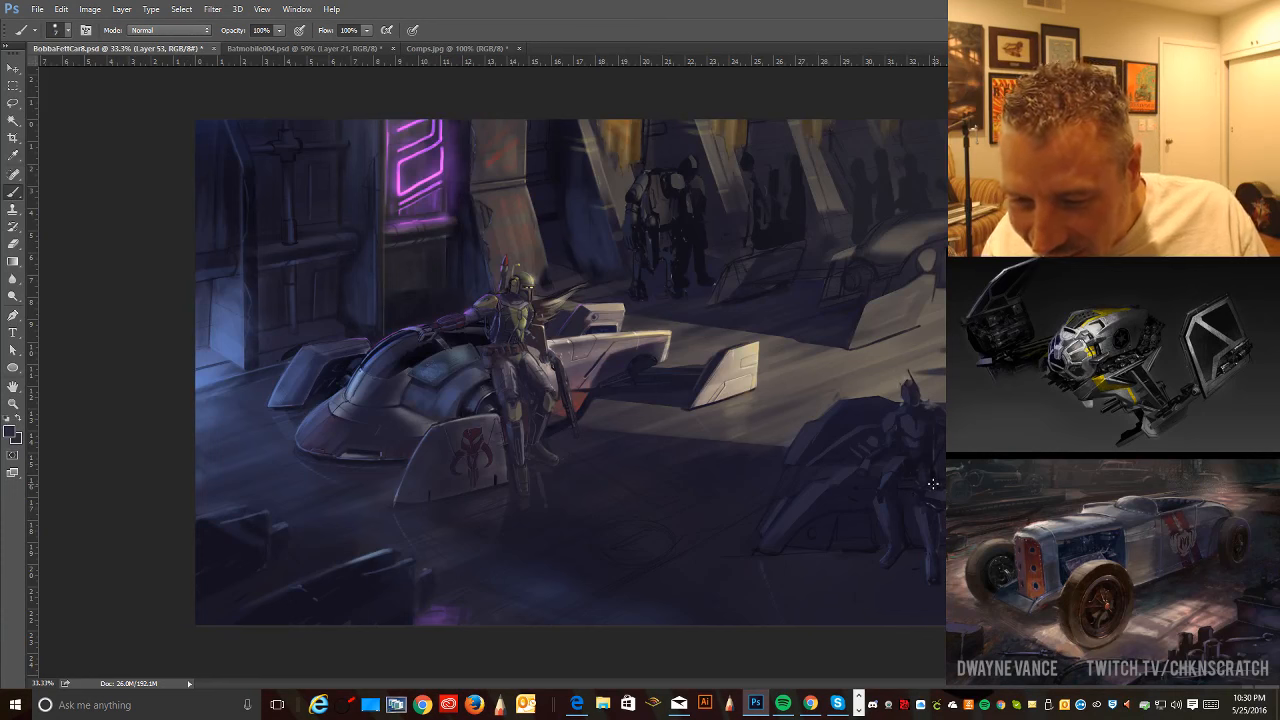
pyautogui.press(']')
pyautogui.press(']')
pyautogui.press(']')
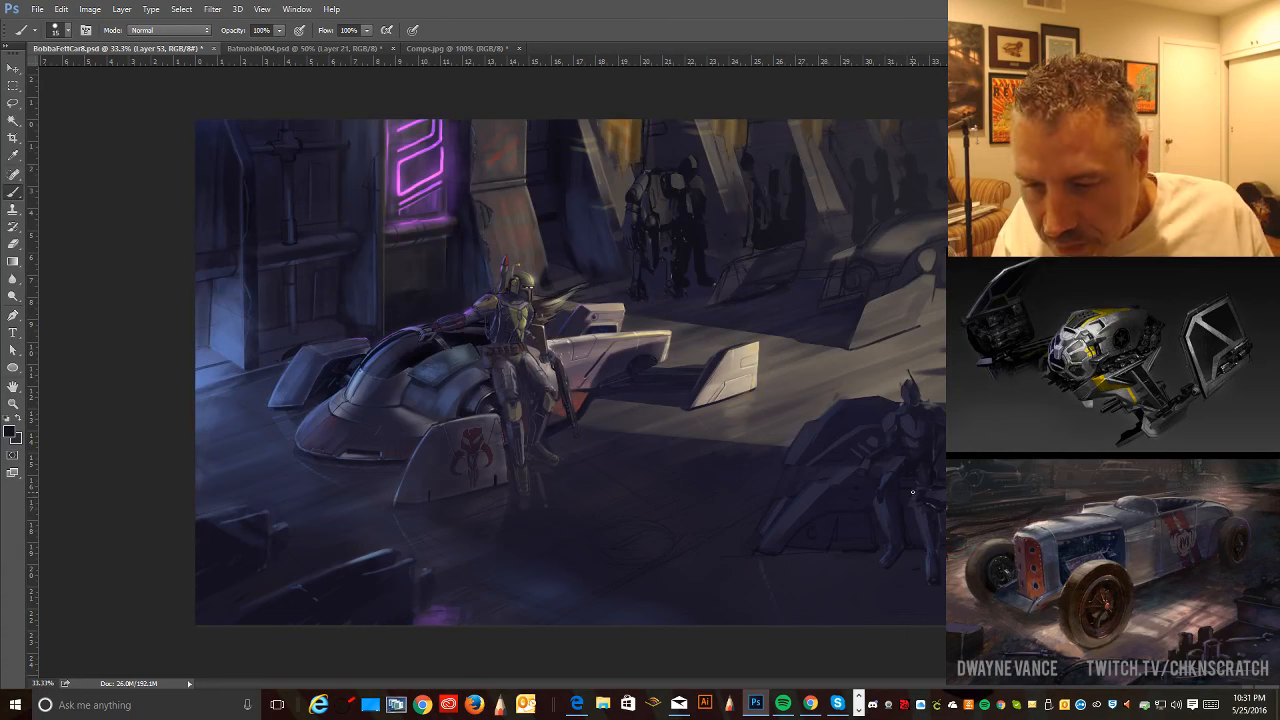
pyautogui.keyDown('alt'); pyautogui.click(941, 485); pyautogui.keyUp('alt')
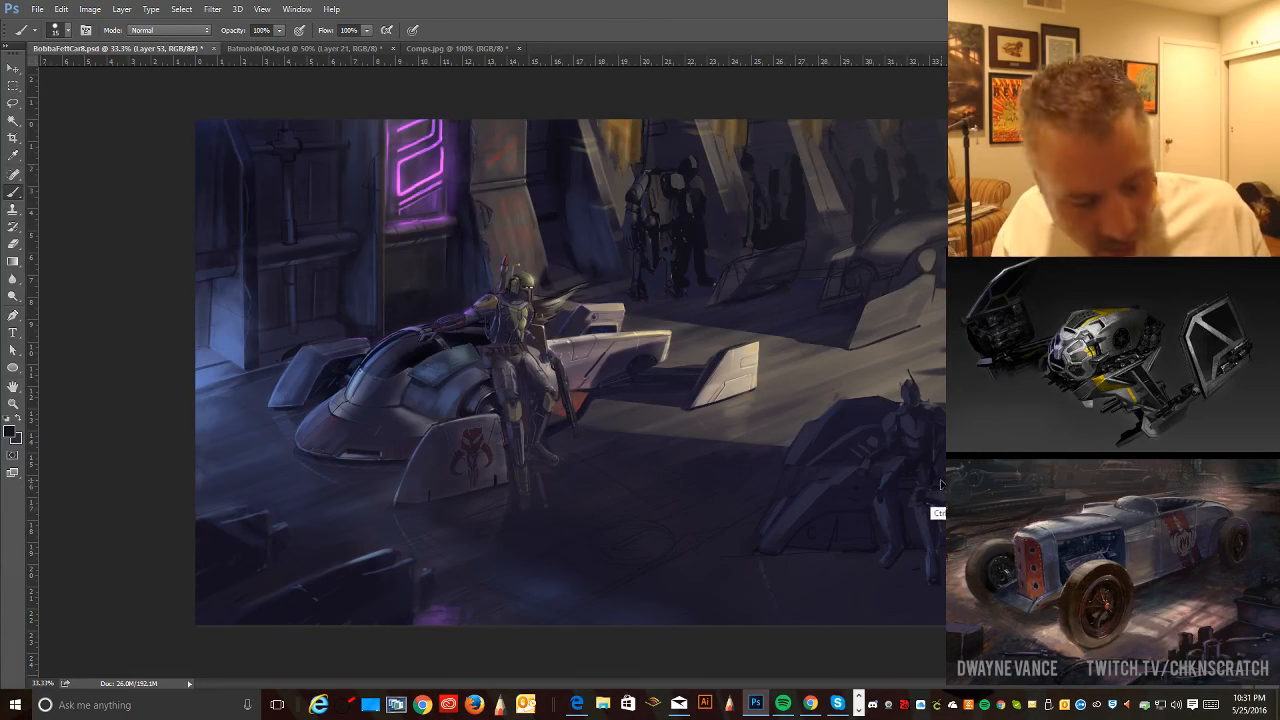
pyautogui.keyDown('alt'); pyautogui.click(917, 503); pyautogui.keyUp('alt')
pyautogui.keyDown('alt'); pyautogui.click(931, 505); pyautogui.keyUp('alt')
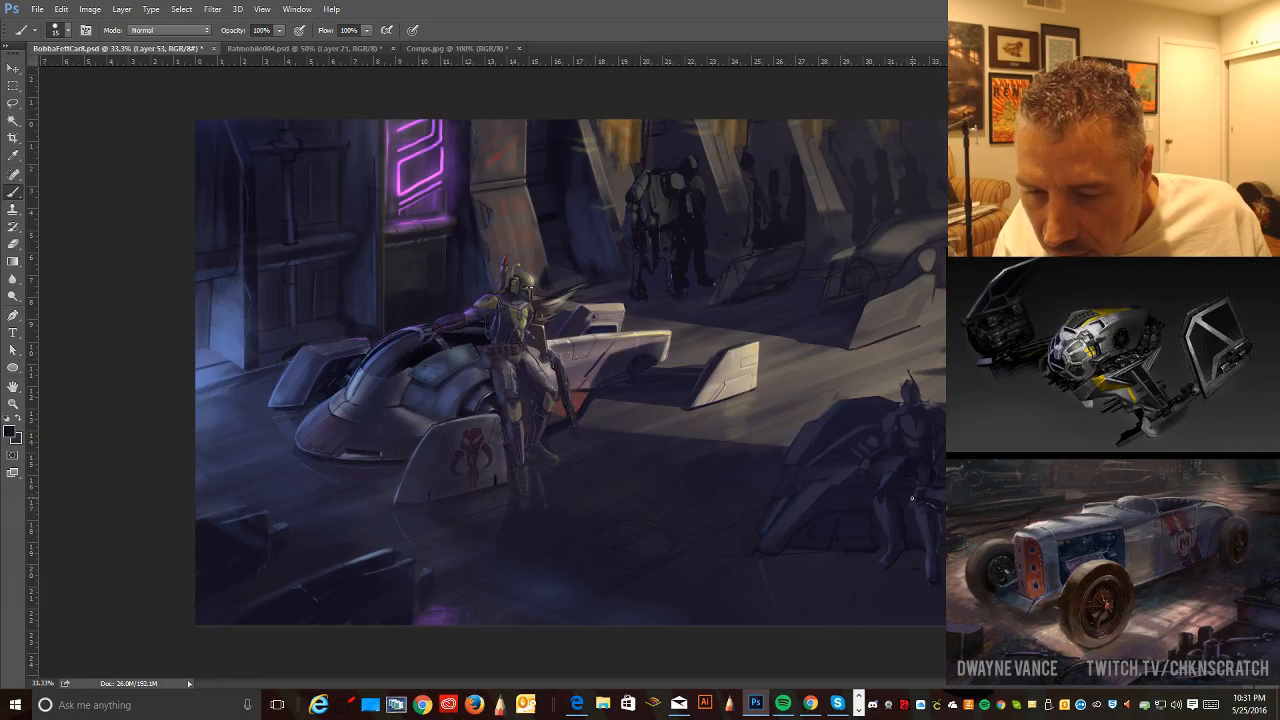
pyautogui.hotkey('ctrl', 'alt', 'z')
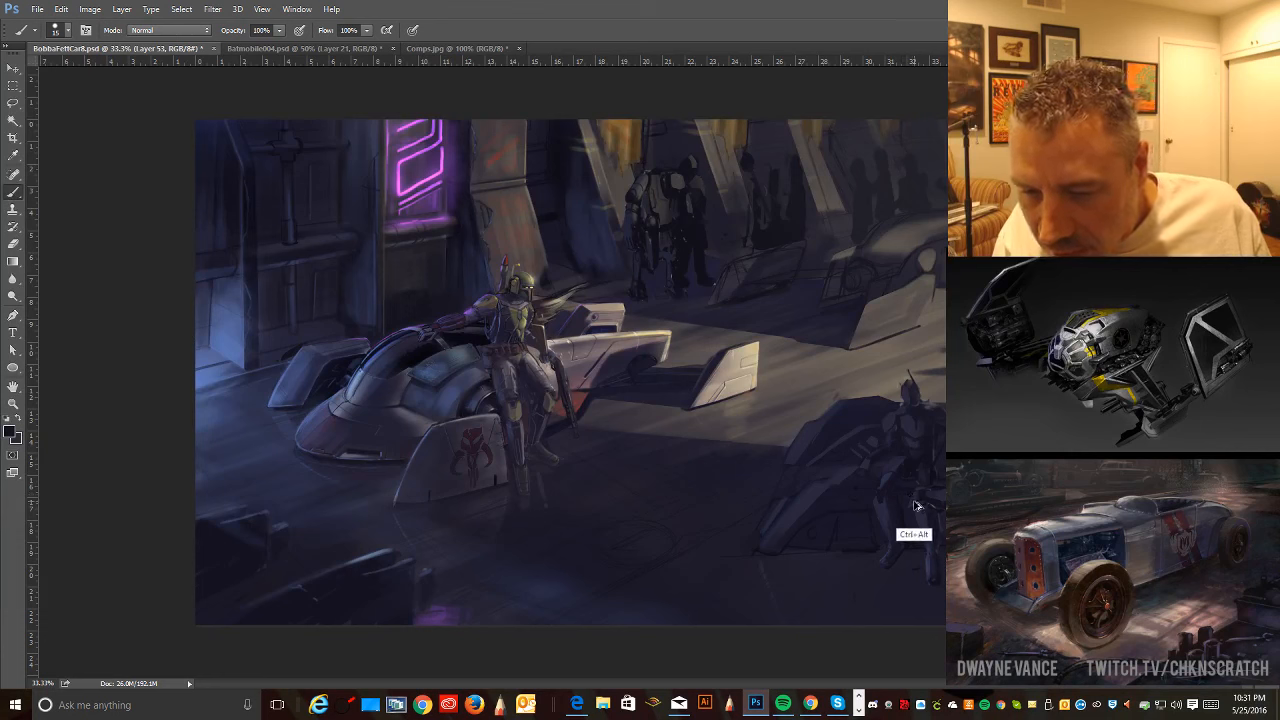
pyautogui.keyDown('alt'); pyautogui.click(928, 509); pyautogui.keyUp('alt')
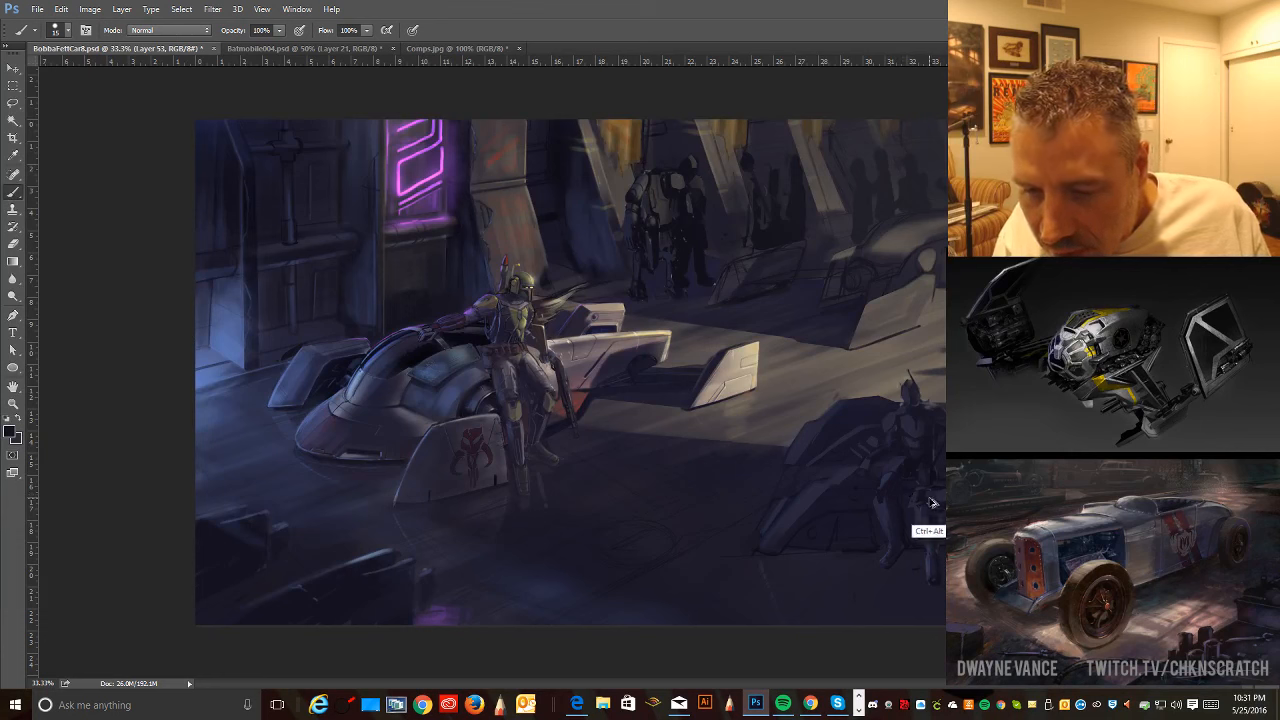
# - Reduce the brush to 10 px and refine the figure's upper thigh with tones sampled from it
pyautogui.press('[')
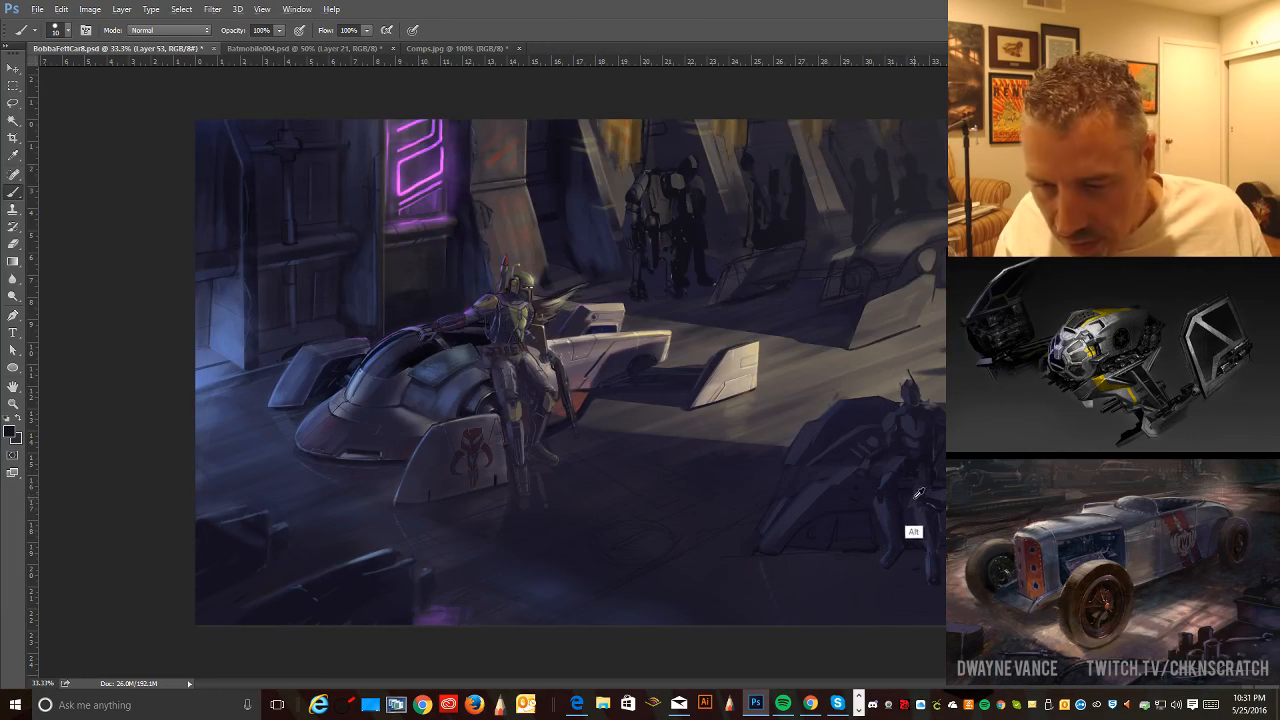
pyautogui.keyDown('alt'); pyautogui.click(916, 497); pyautogui.keyUp('alt')
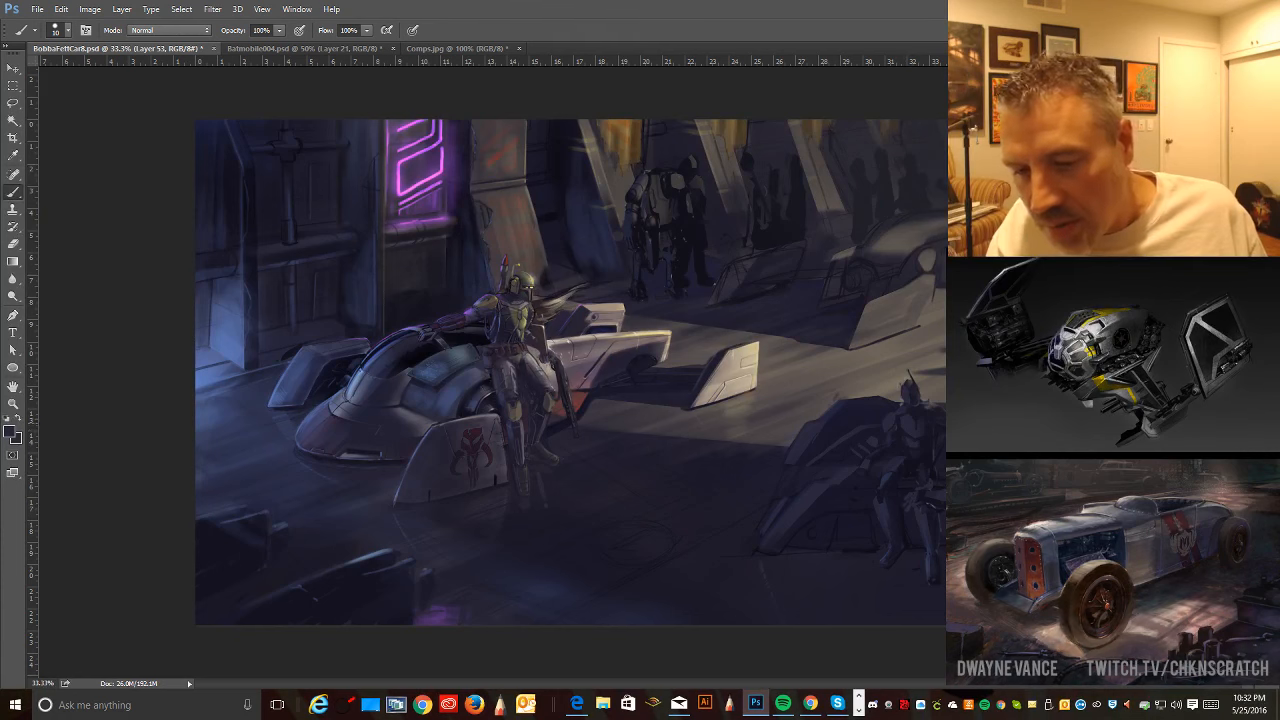
pyautogui.keyDown('alt'); pyautogui.click(920, 493); pyautogui.keyUp('alt')
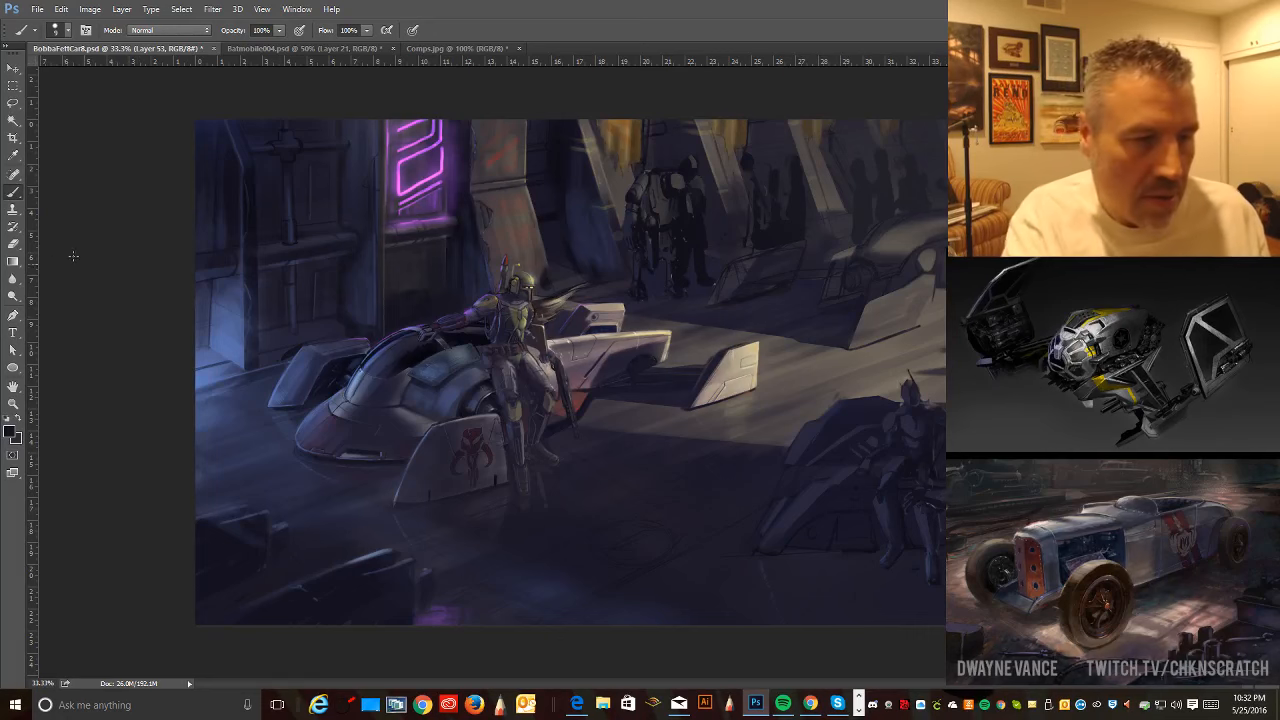
# - Clean up the thigh detail with a 20 px eraser and sample a dark blue tone for further brushwork
pyautogui.press('e')
pyautogui.press(']')
pyautogui.press(']')
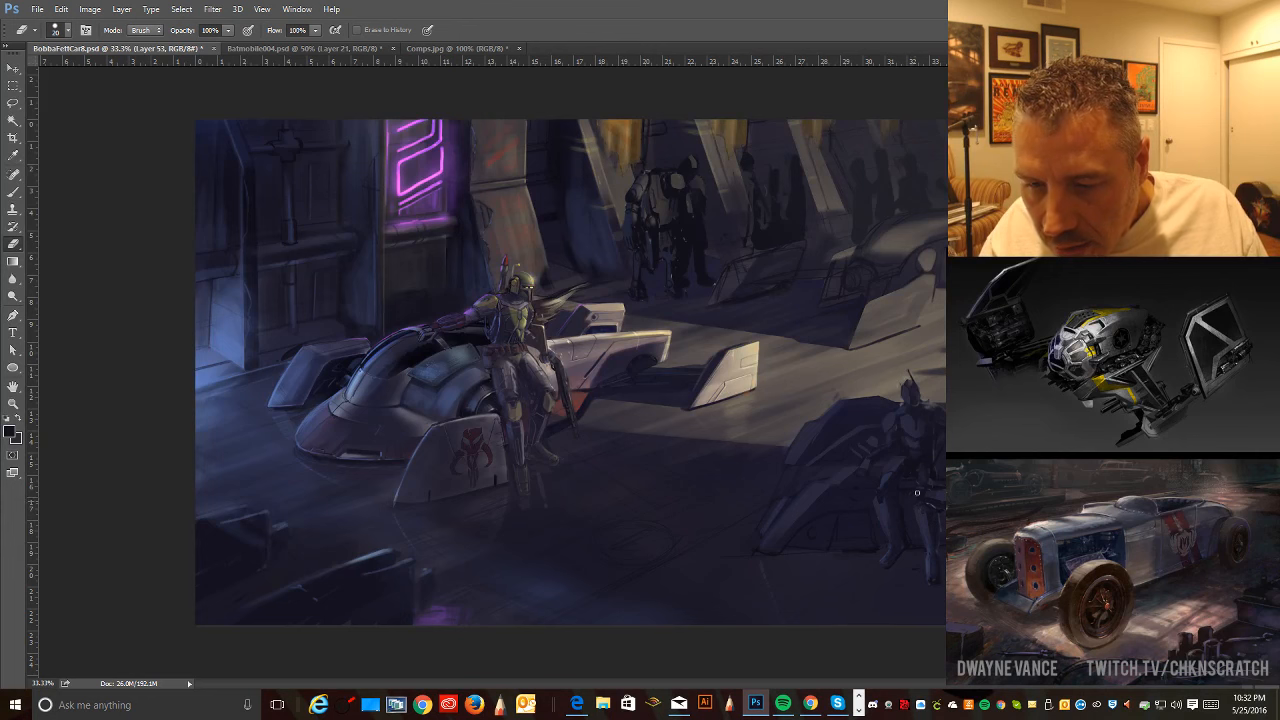
pyautogui.click(14, 156)
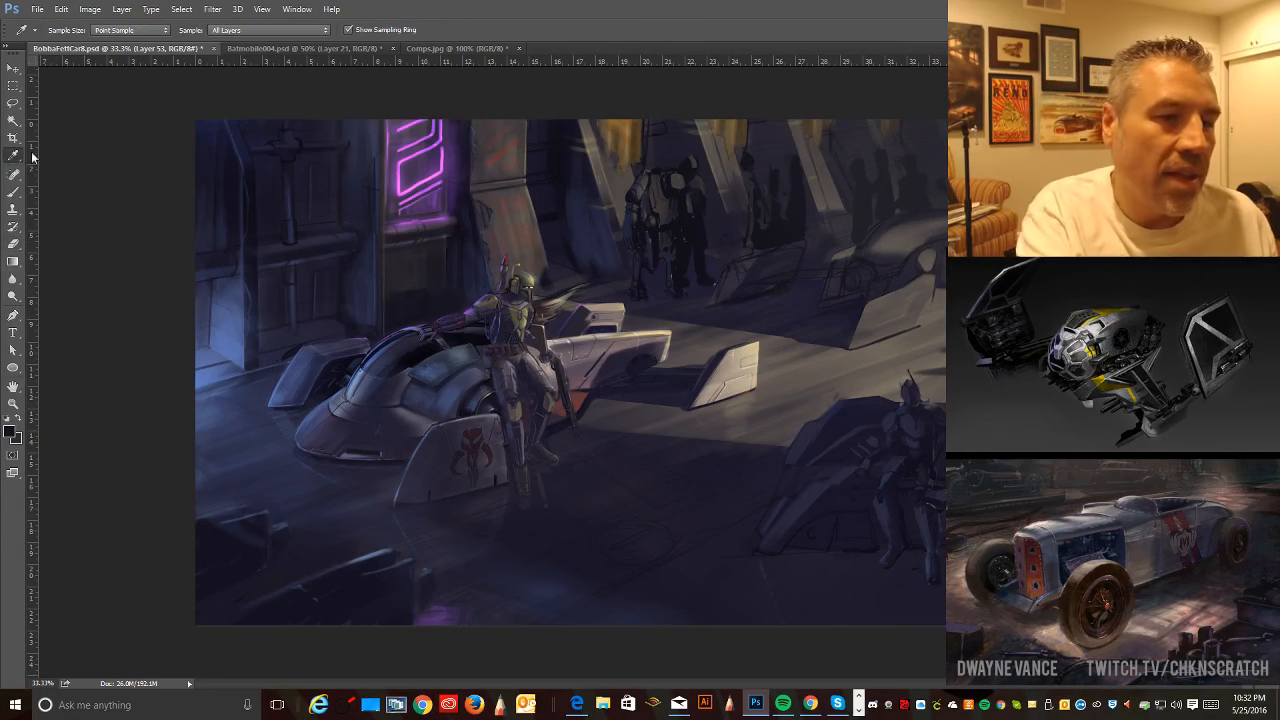
pyautogui.click(14, 192)
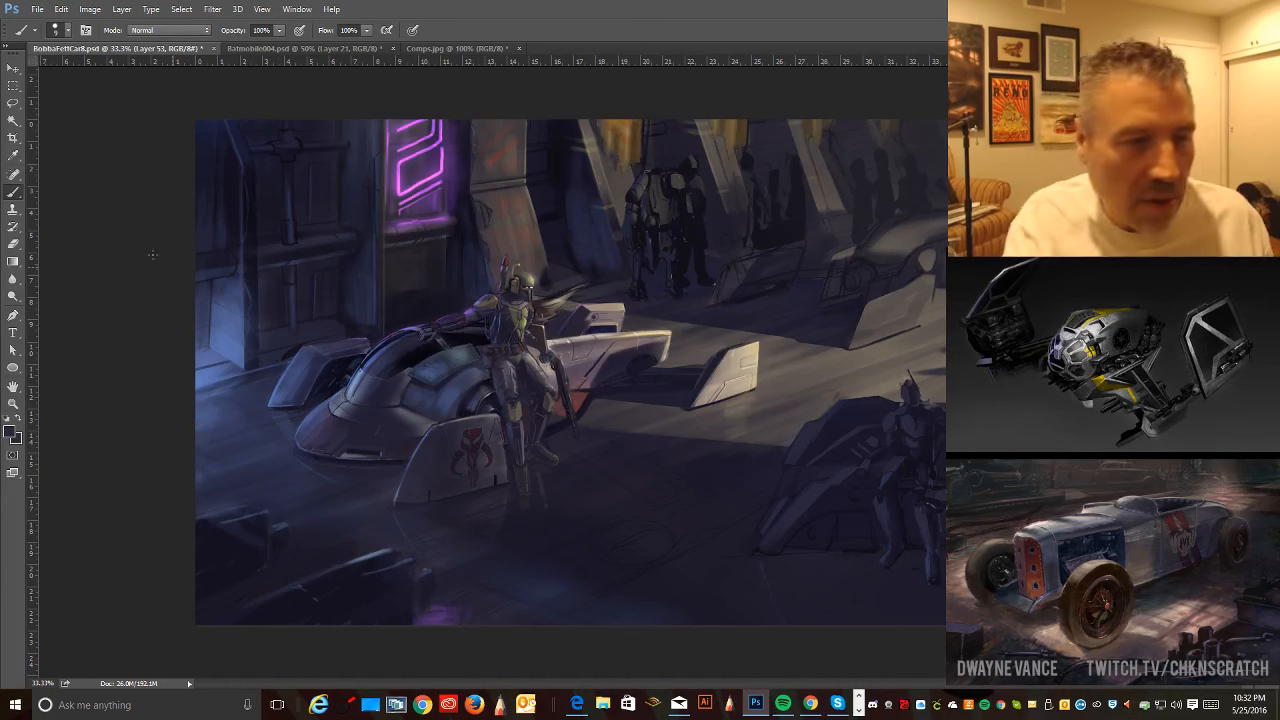
# - Lasso a small shape on the figure's upper thigh, shade it with a sampled tone using a 150 px brush and deselect
pyautogui.press('l')
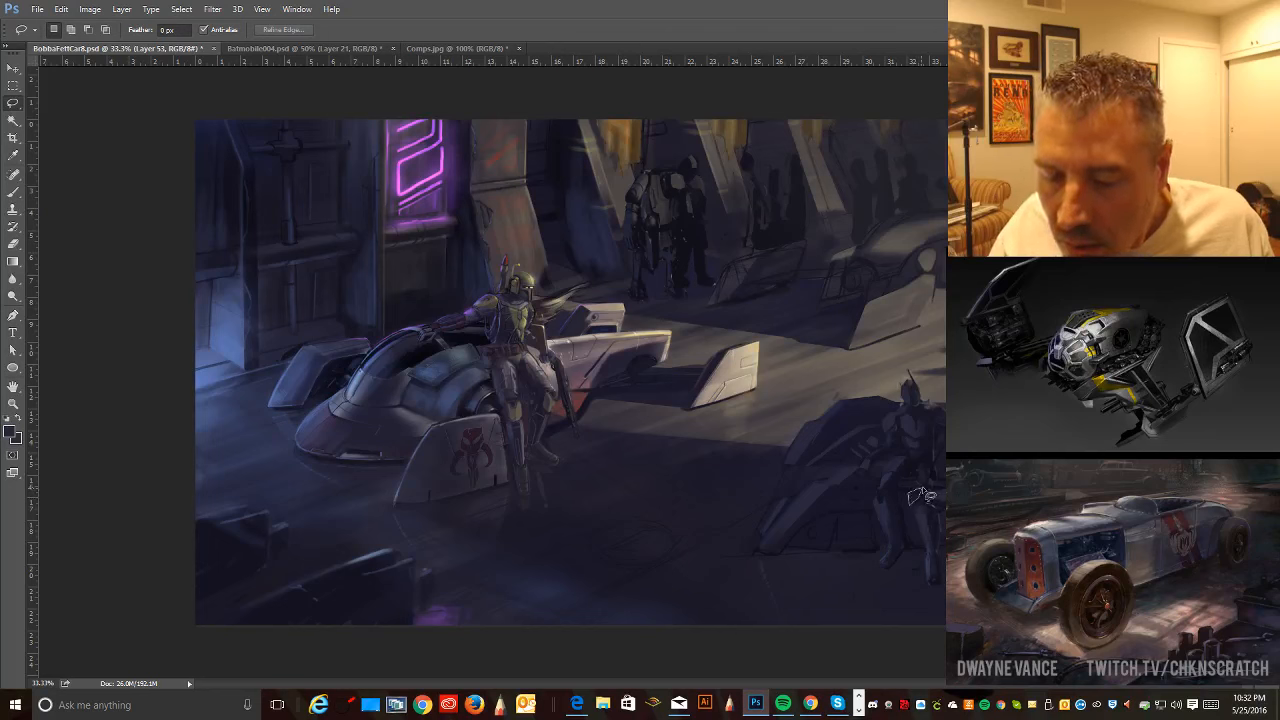
pyautogui.click(13, 191)
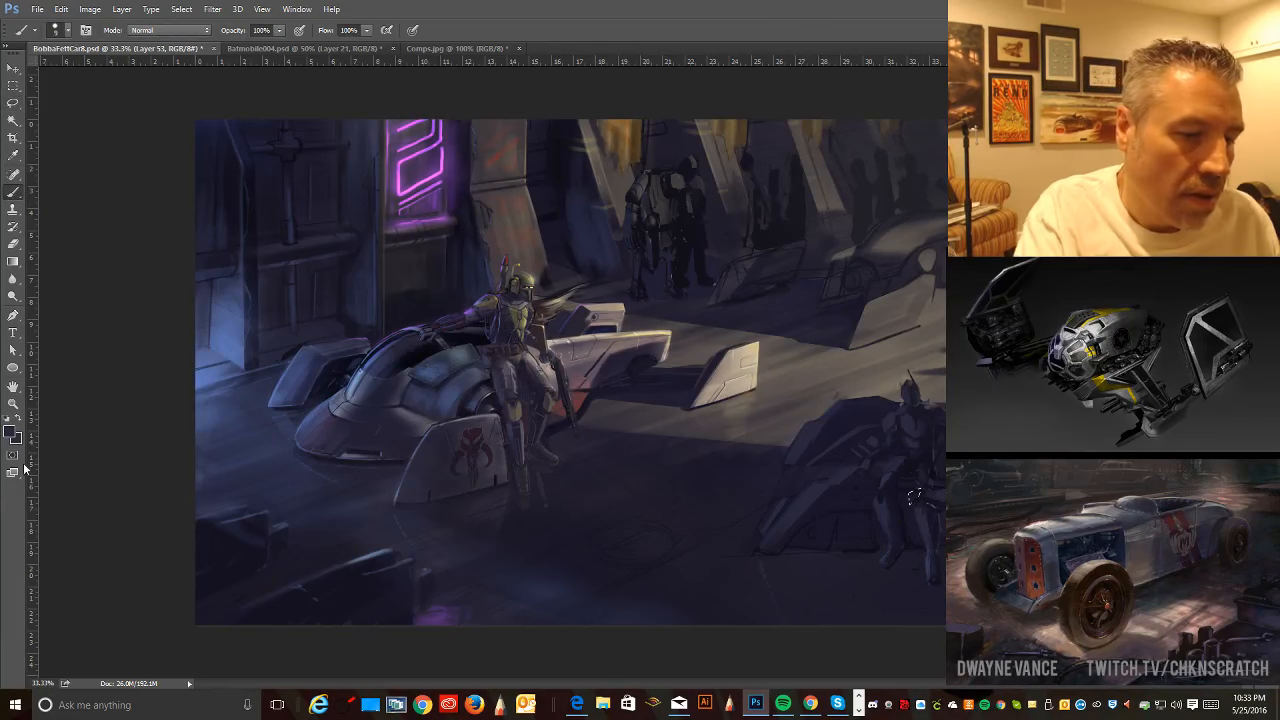
pyautogui.click(13, 155)
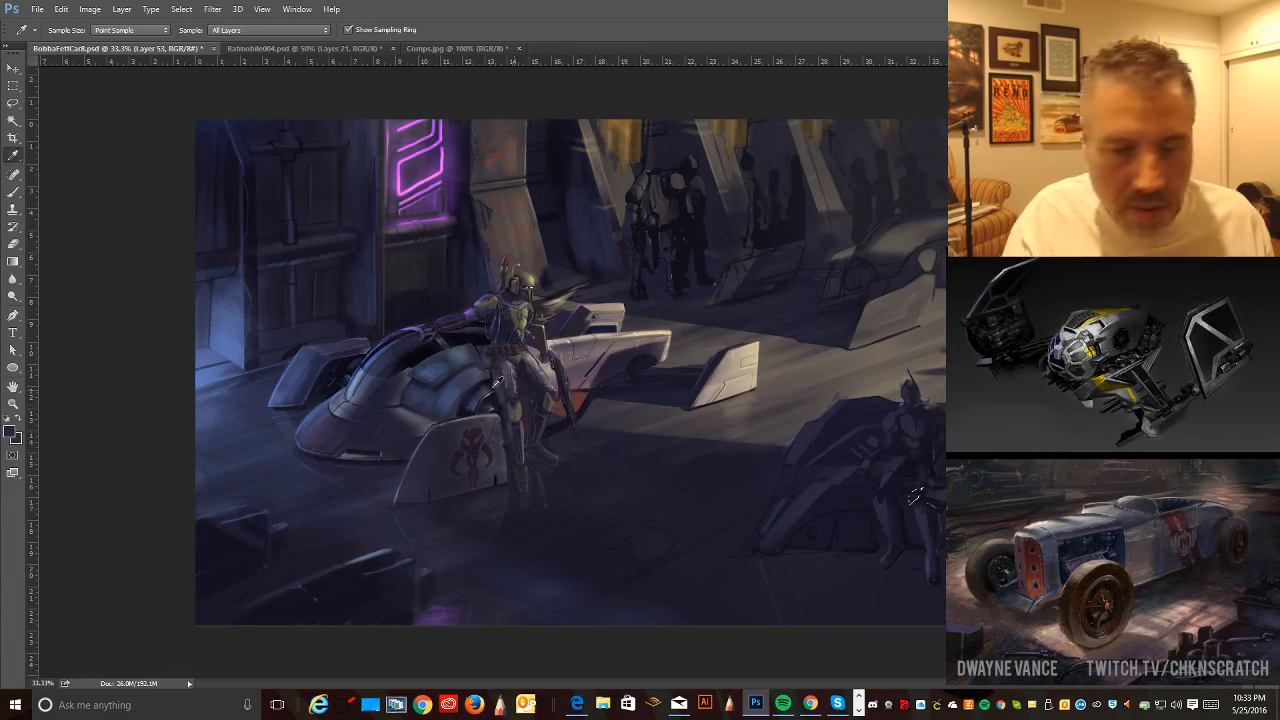
pyautogui.press('b')
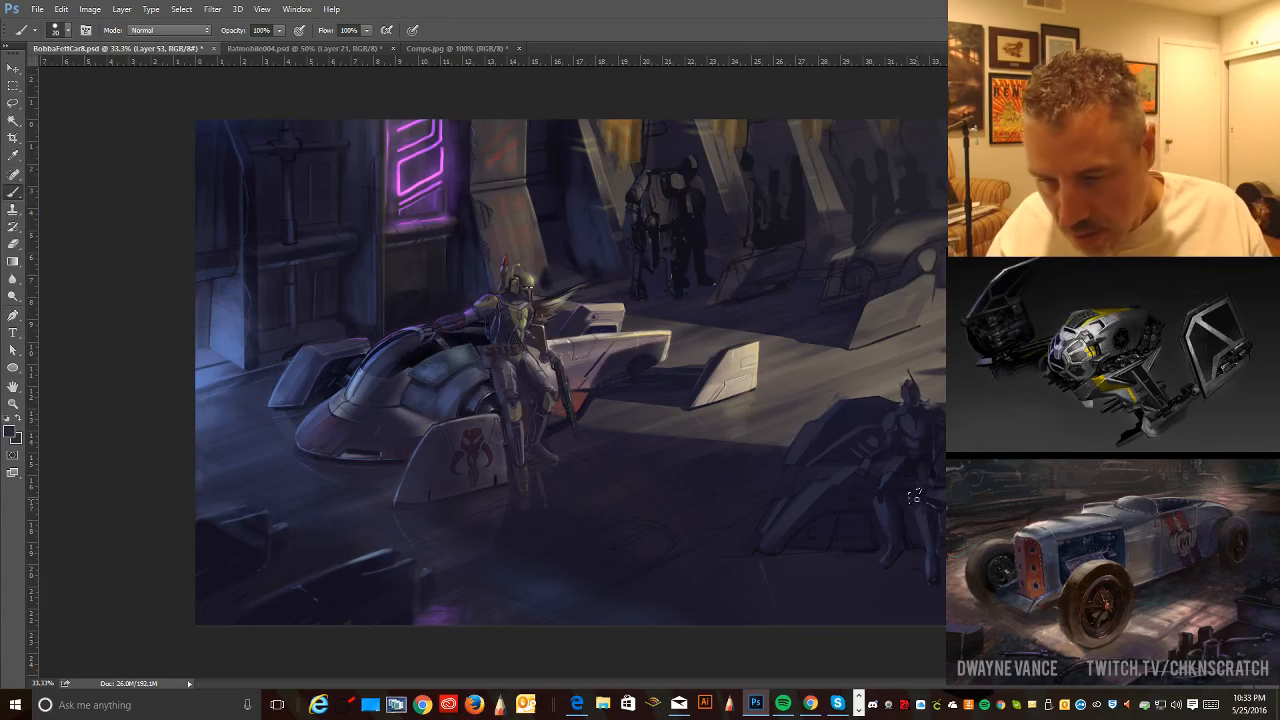
pyautogui.press(']')
pyautogui.press(']')
pyautogui.press(']')
pyautogui.press(']')
pyautogui.press(']')
pyautogui.press(']')
pyautogui.press(']')
pyautogui.press(']')
pyautogui.press(']')
pyautogui.press(']')
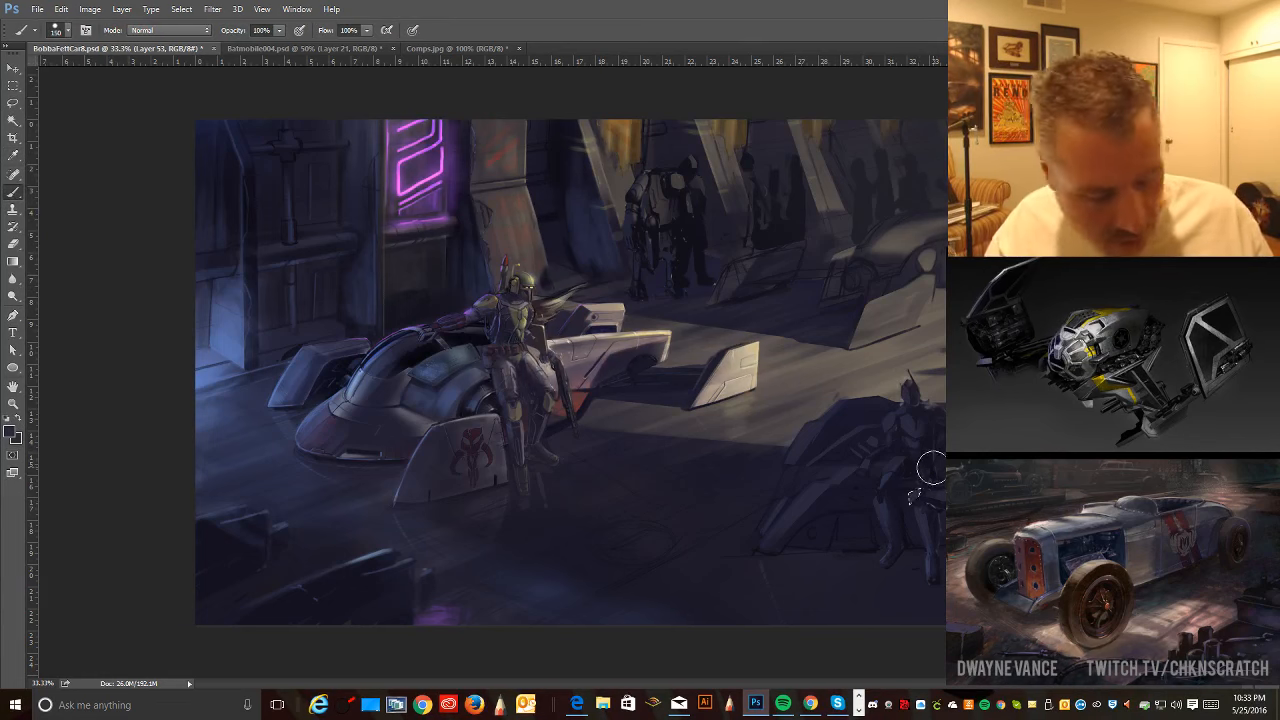
pyautogui.hotkey('ctrl', 'd')
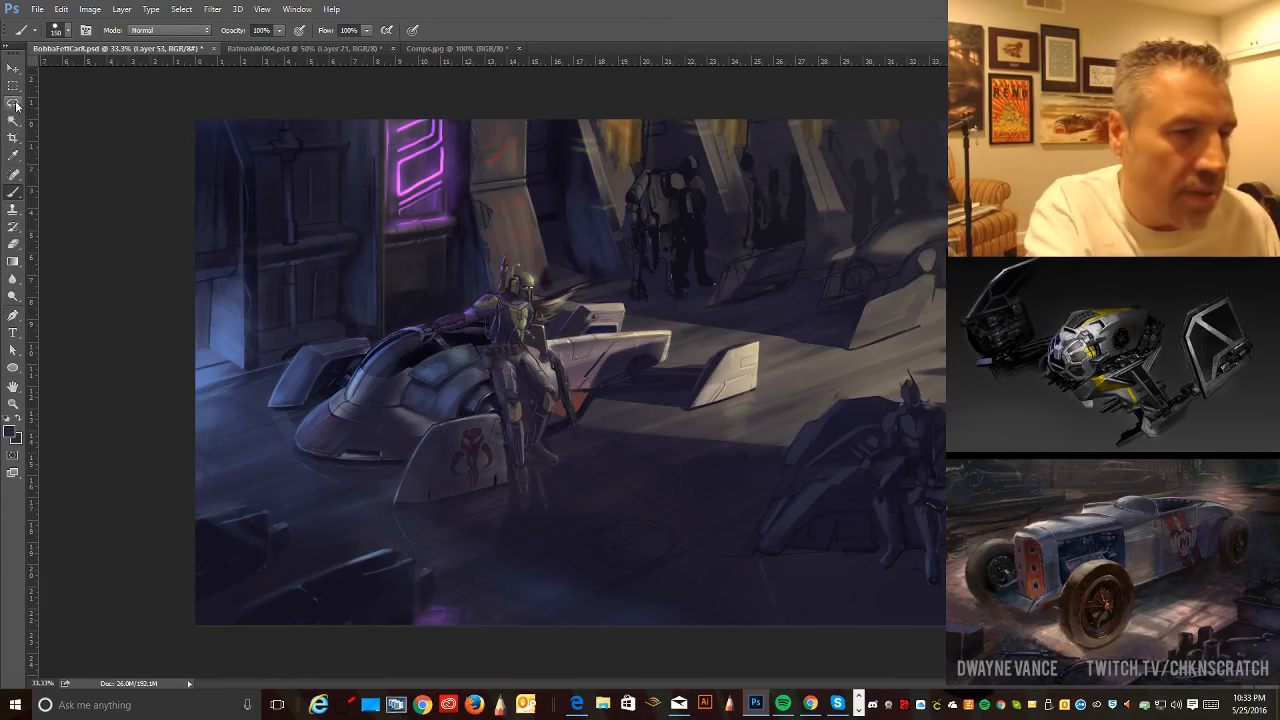
pyautogui.press('l')
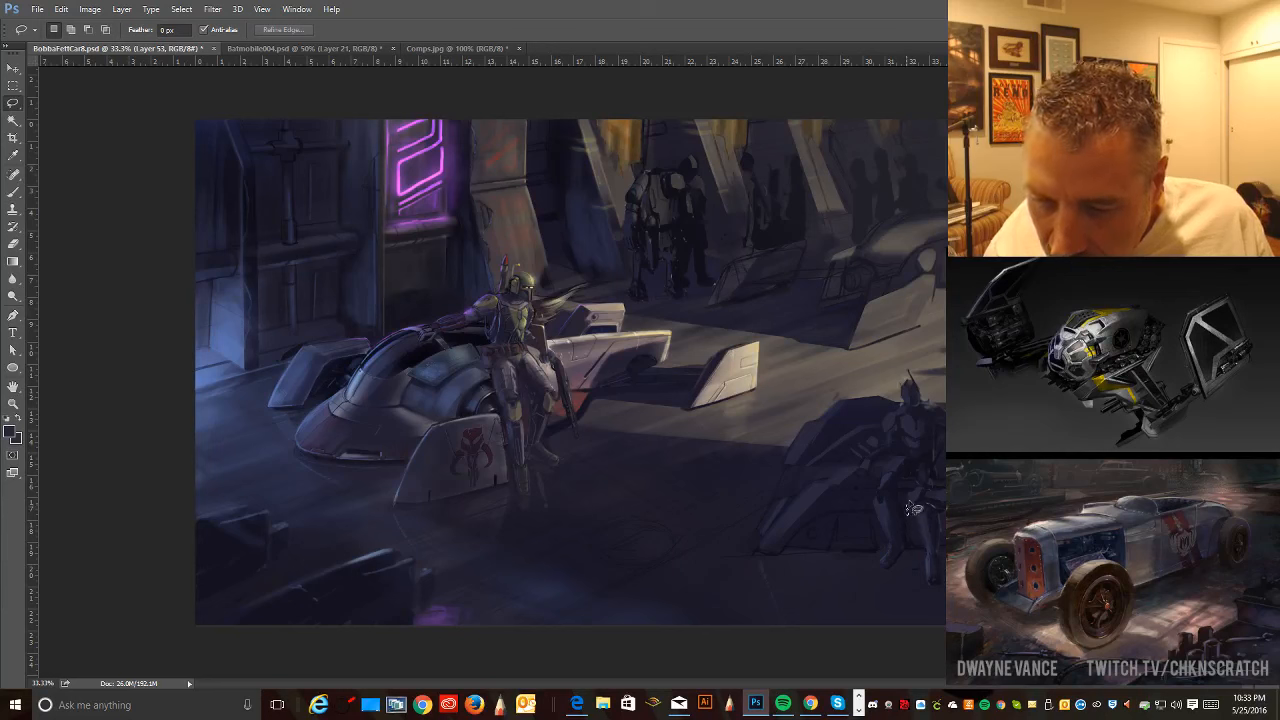
pyautogui.moveTo(910, 510); pyautogui.dragTo(908, 507)
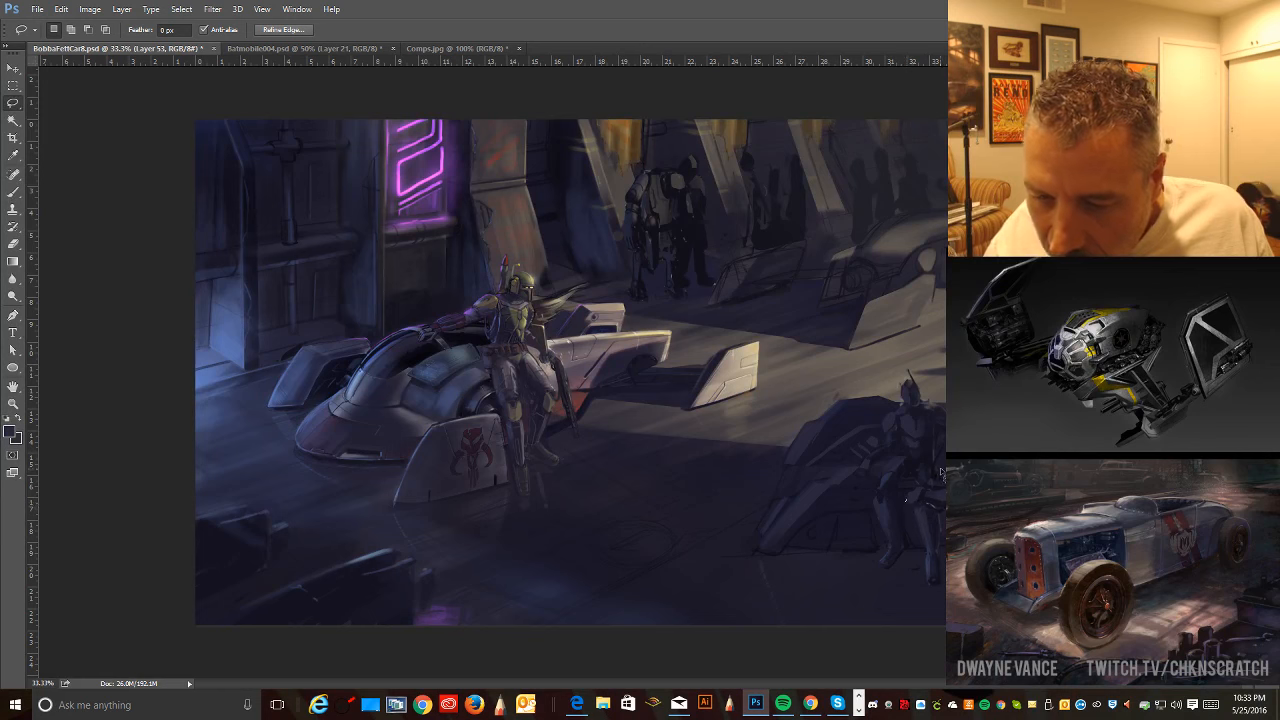
pyautogui.click(910, 508)
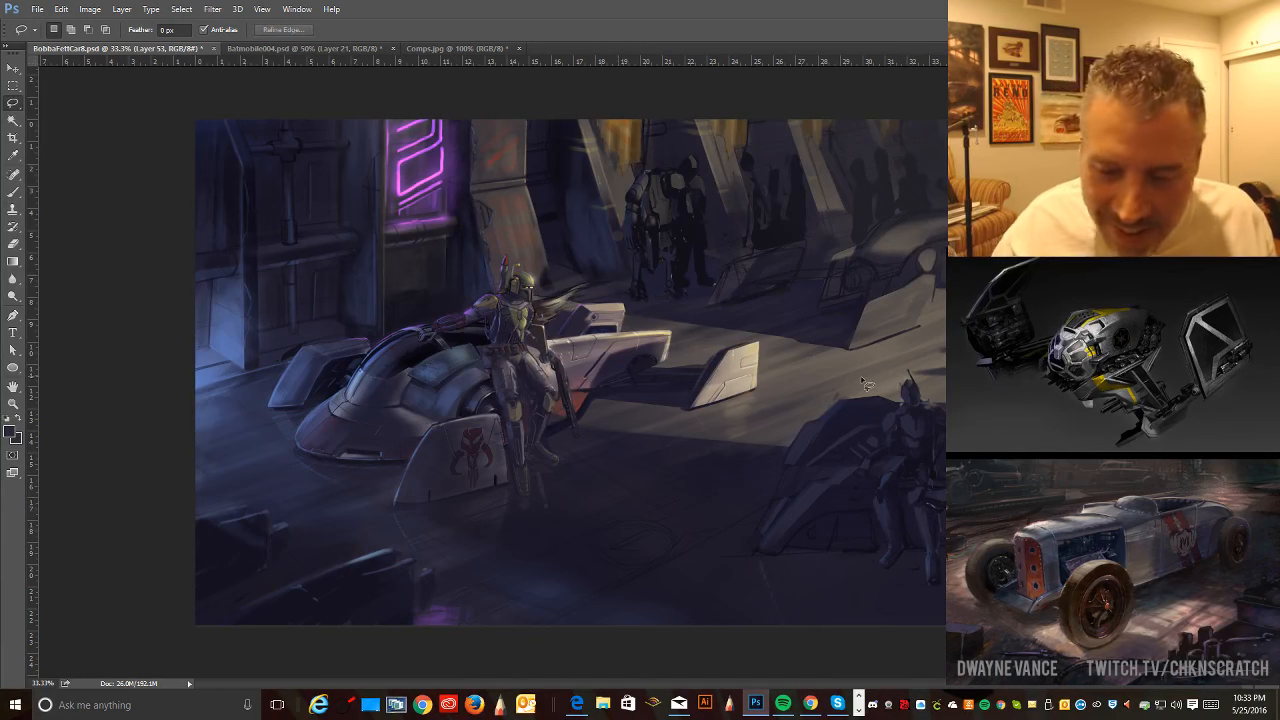
# - Lasso small shapes across the leaning foreground figure's thigh, shade them with the 150 px brush and deselect
pyautogui.moveTo(906, 513); pyautogui.dragTo(909, 506)
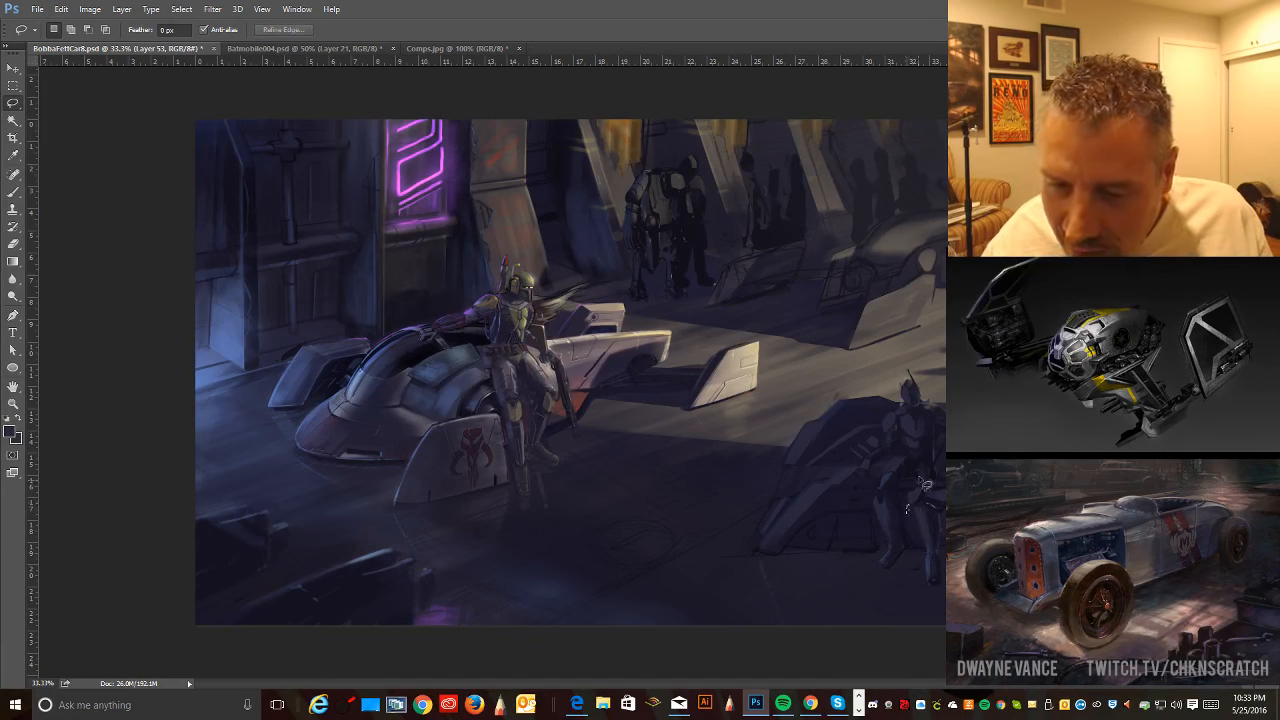
pyautogui.click(13, 191)
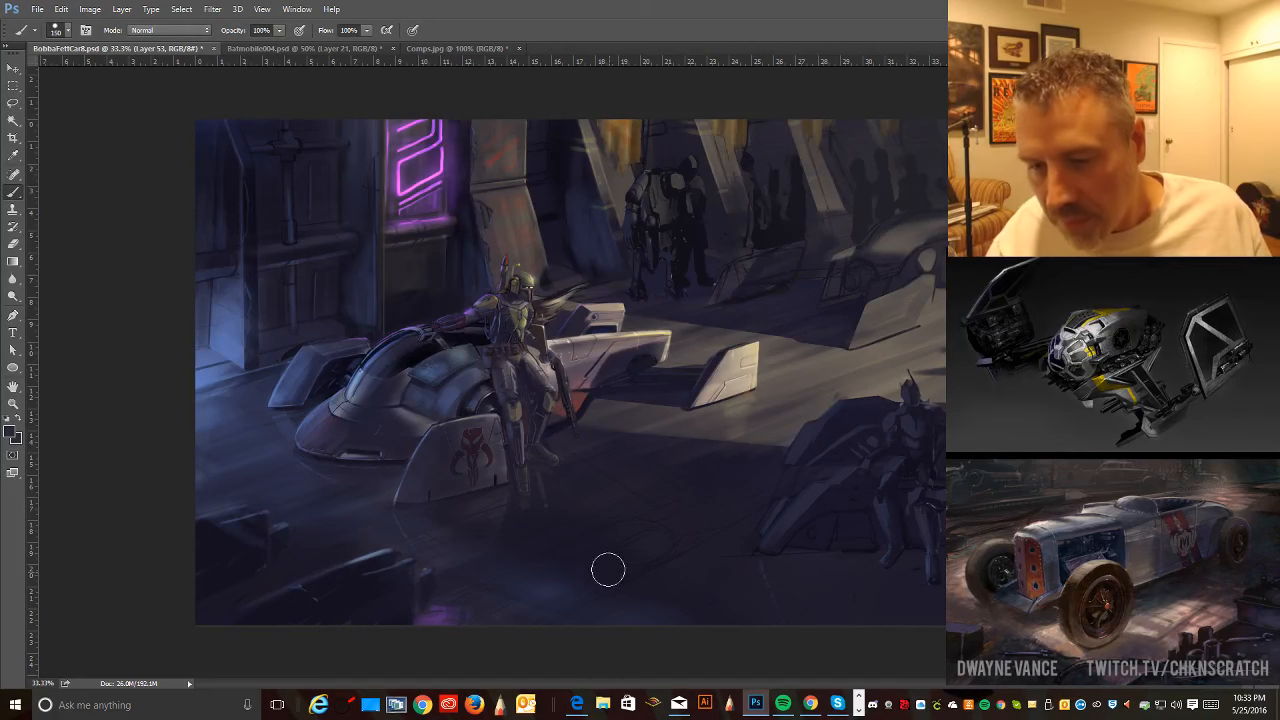
pyautogui.click(13, 103)
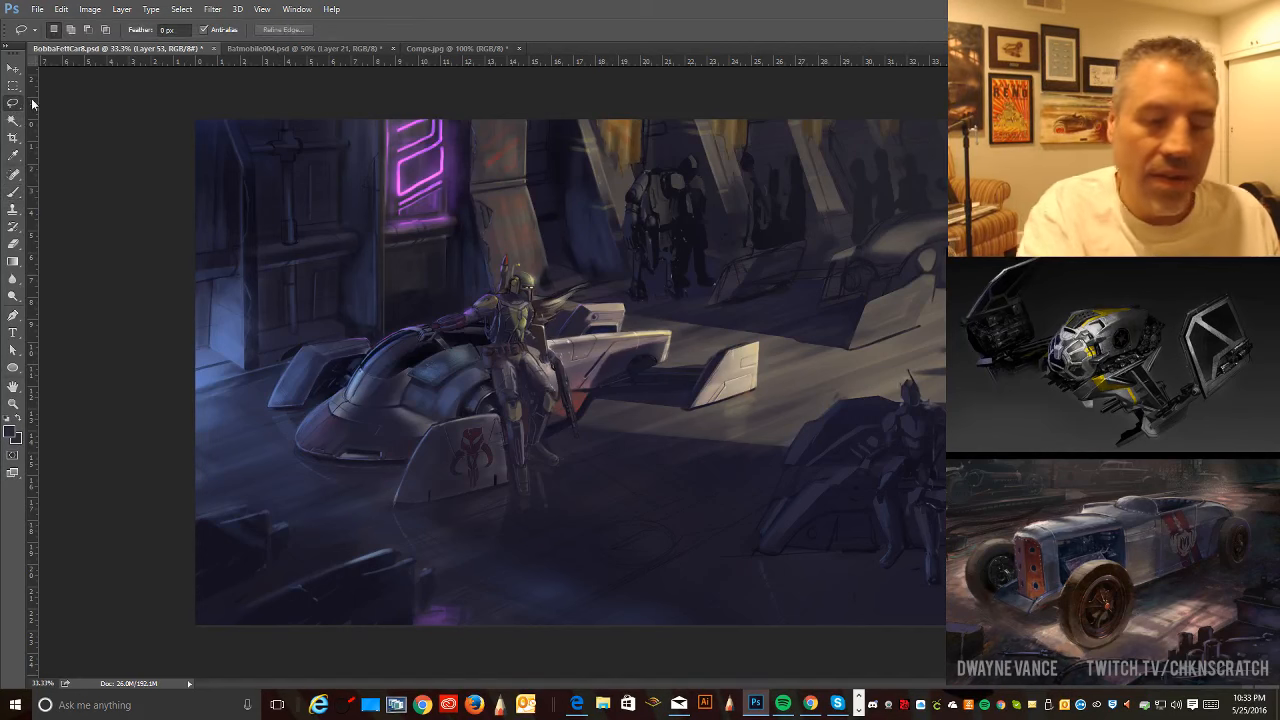
pyautogui.moveTo(906, 498)
pyautogui.mouseDown()
pyautogui.moveTo(896, 504)
pyautogui.moveTo(906, 495)
pyautogui.mouseUp()
pyautogui.hotkey('ctrl', 'd')
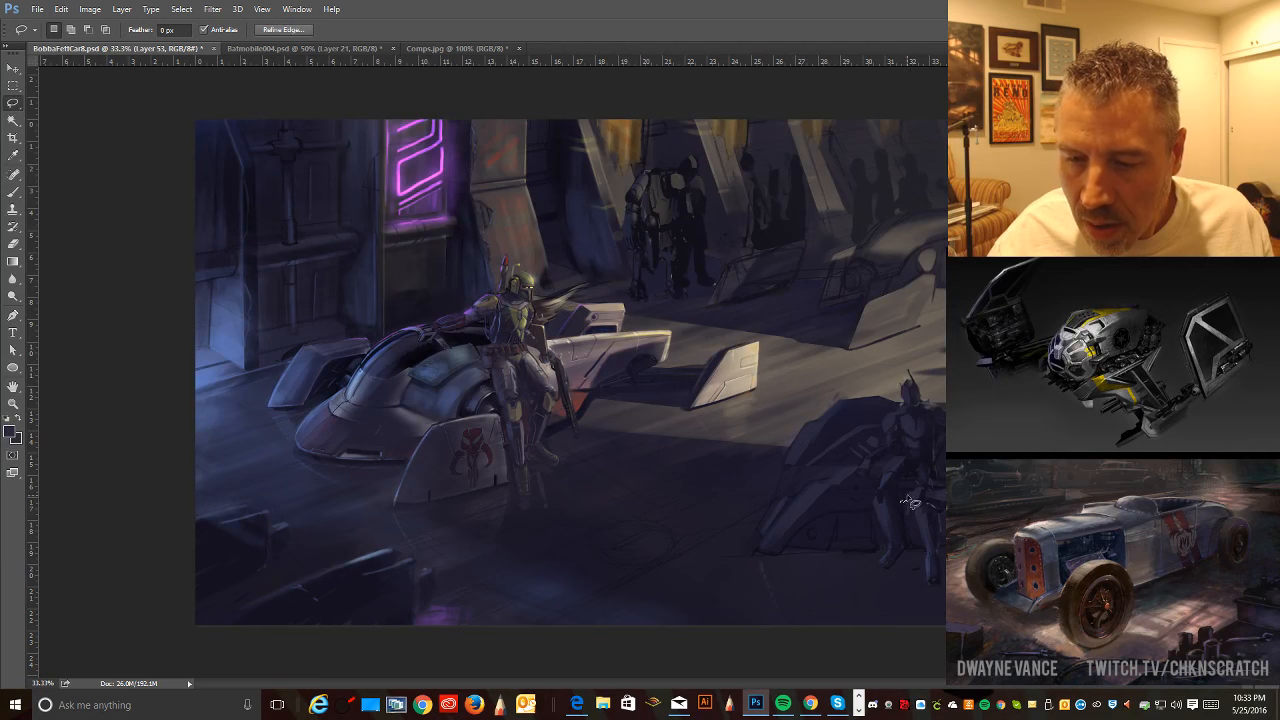
pyautogui.click(13, 191)
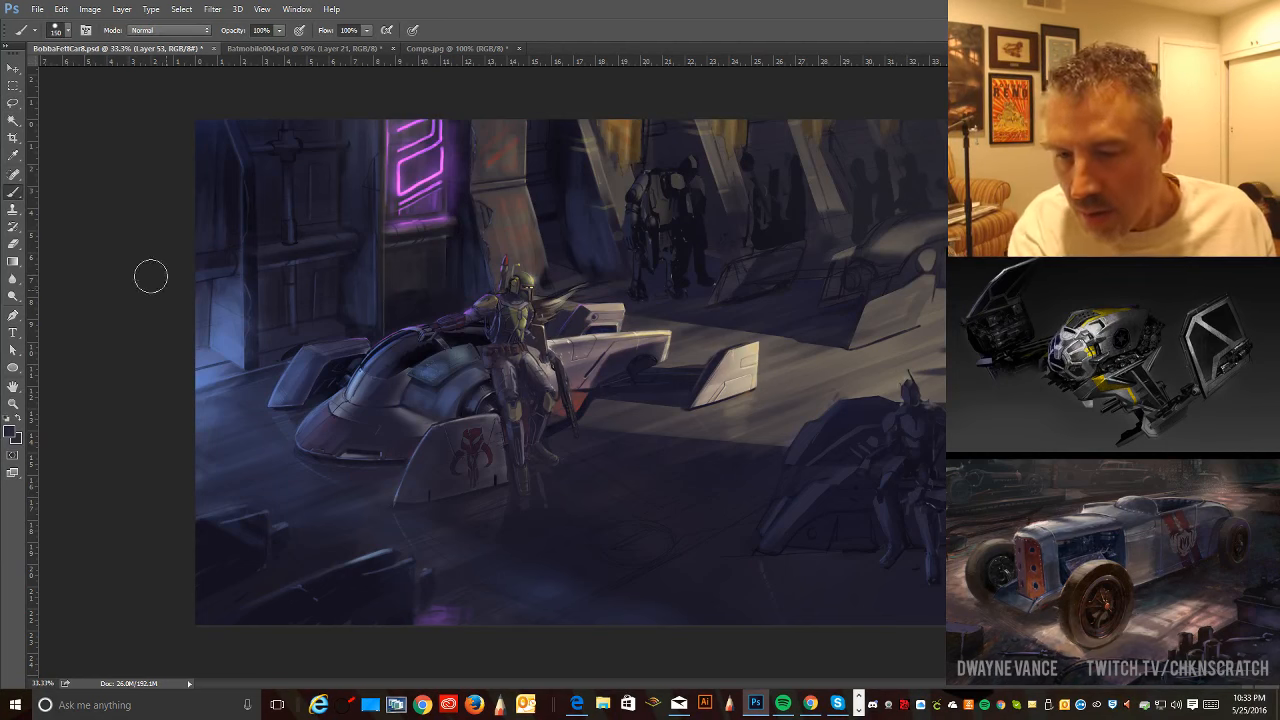
# - Lasso a thin sliver on the figure's thigh and shade it with the 150 px brush
pyautogui.click(13, 103)
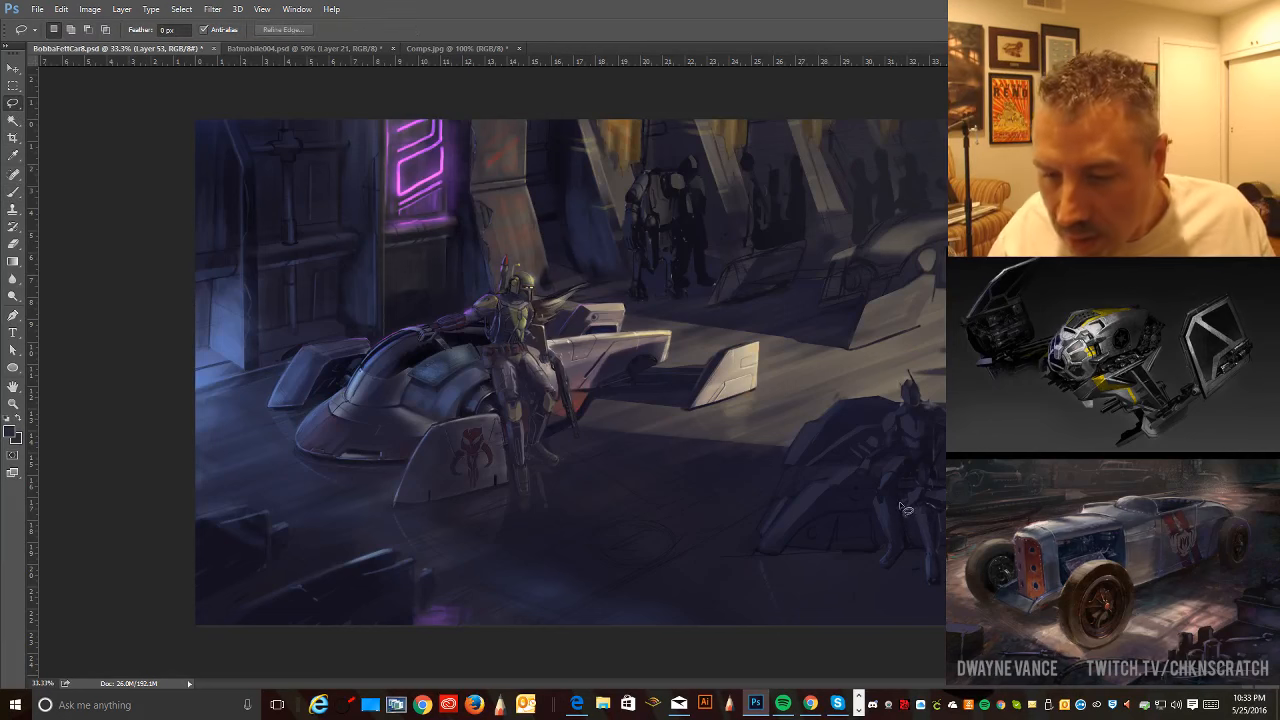
pyautogui.moveTo(901, 496); pyautogui.dragTo(907, 493)
pyautogui.click(15, 190)
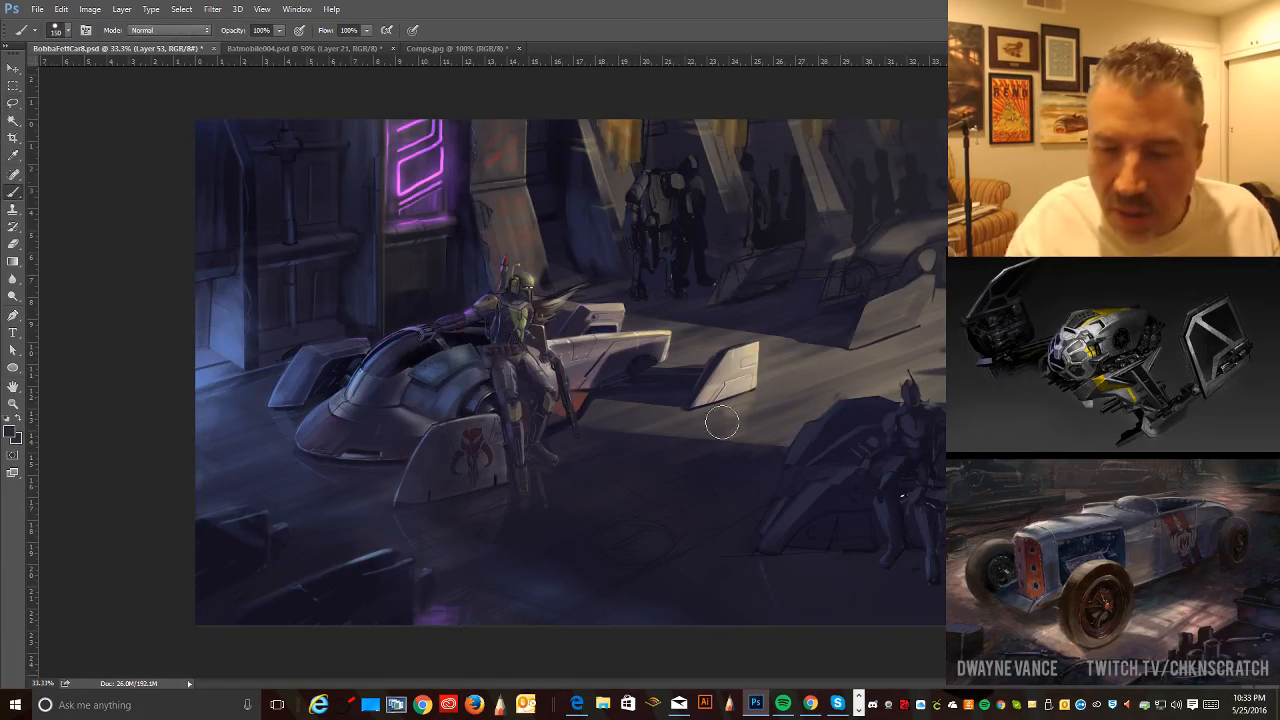
# - Lasso and shade a small spot between the figure's thighs, and sample a darker tone there for fine brushwork
pyautogui.click(13, 102)
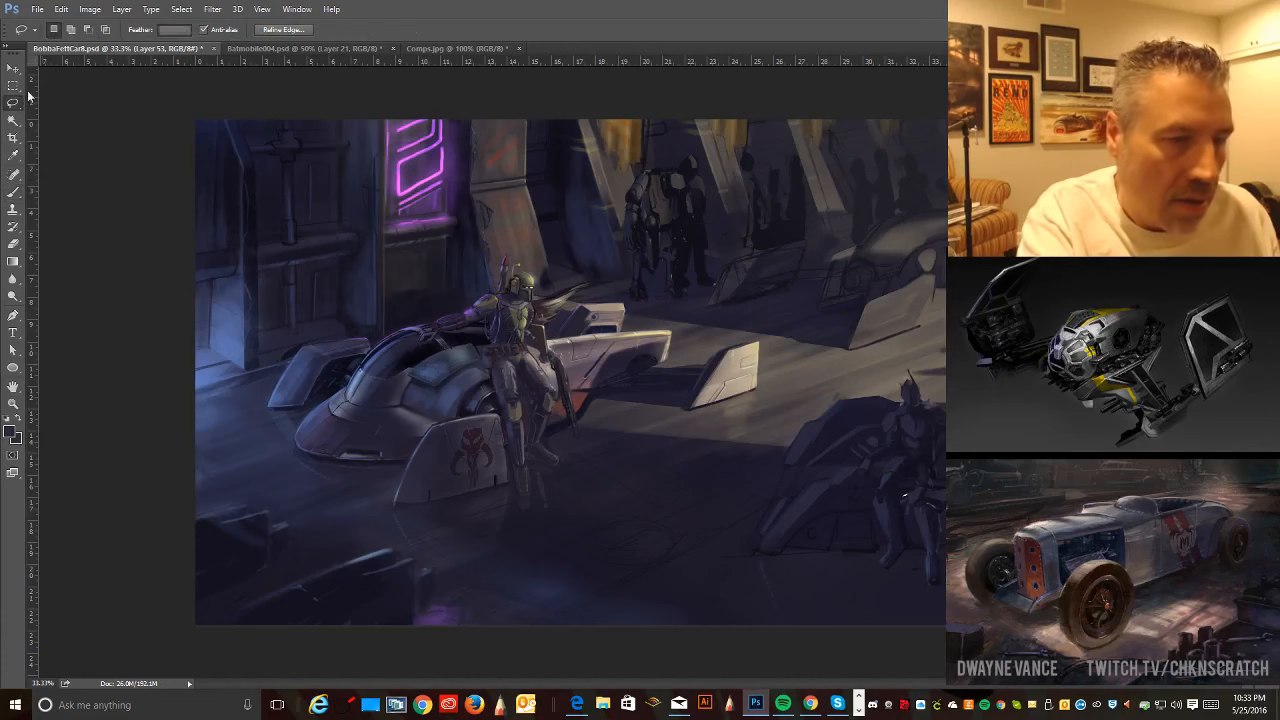
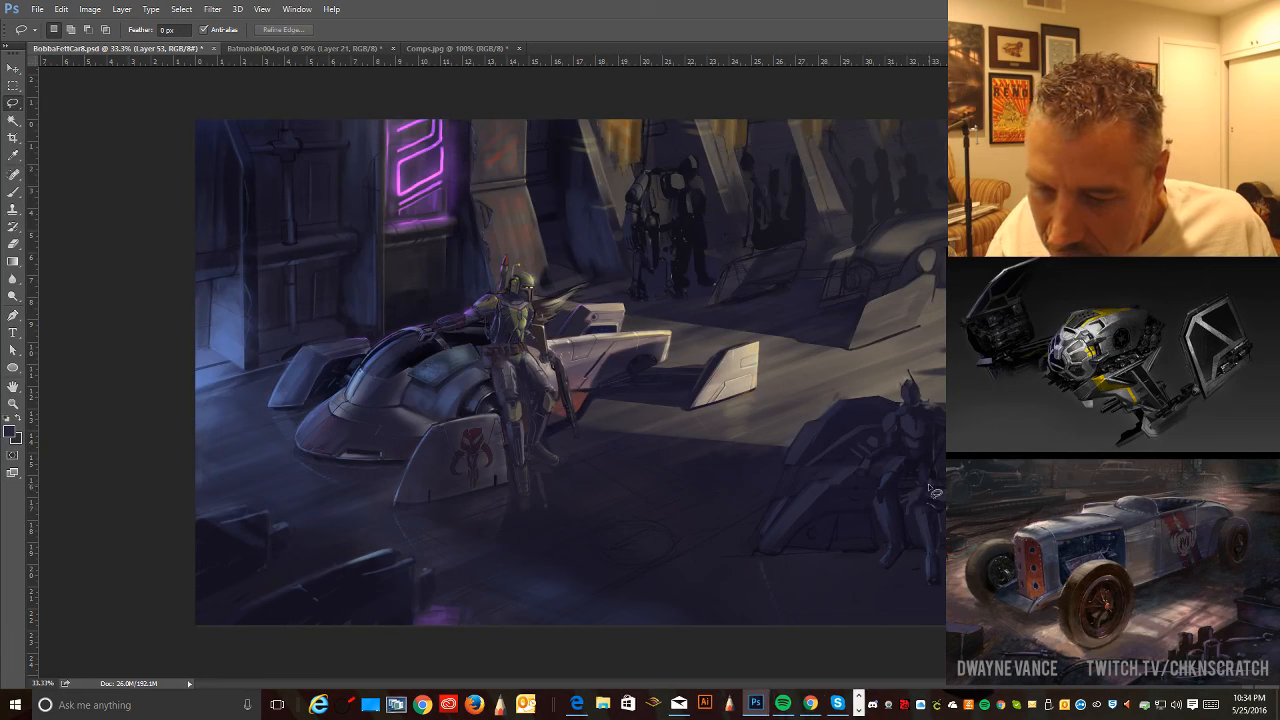
pyautogui.moveTo(927, 493); pyautogui.dragTo(926, 481)
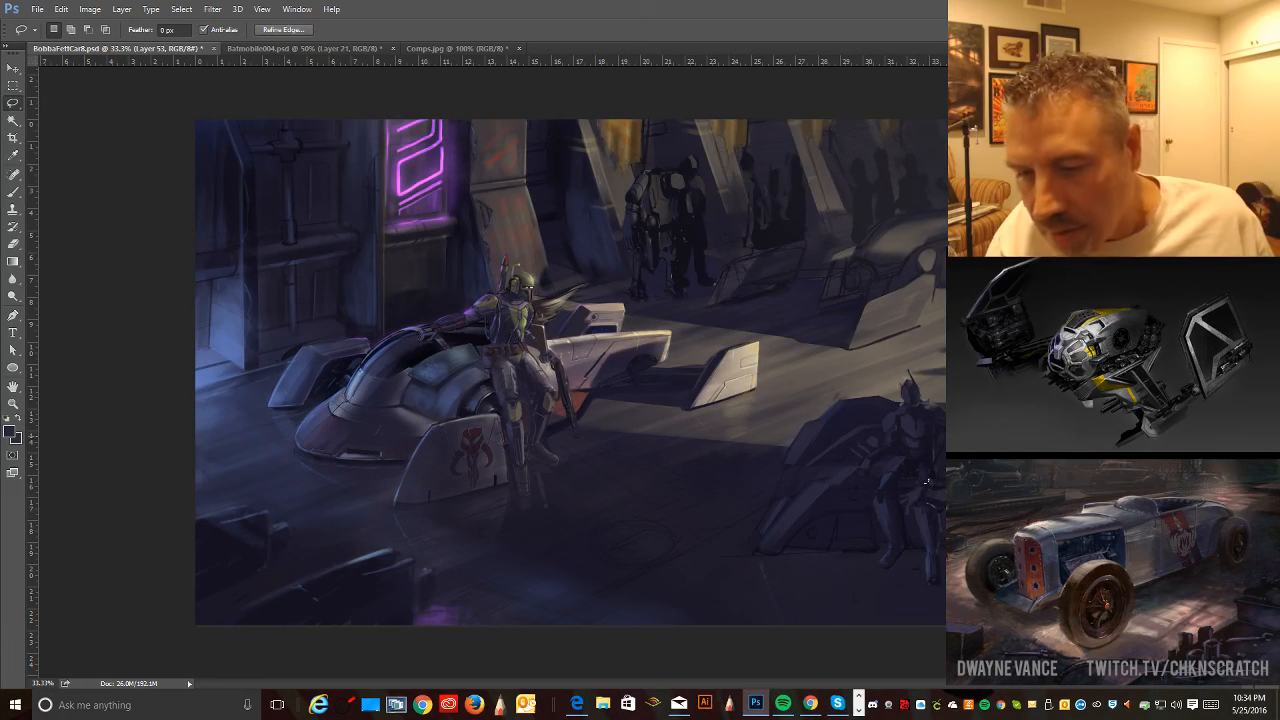
pyautogui.press('b')
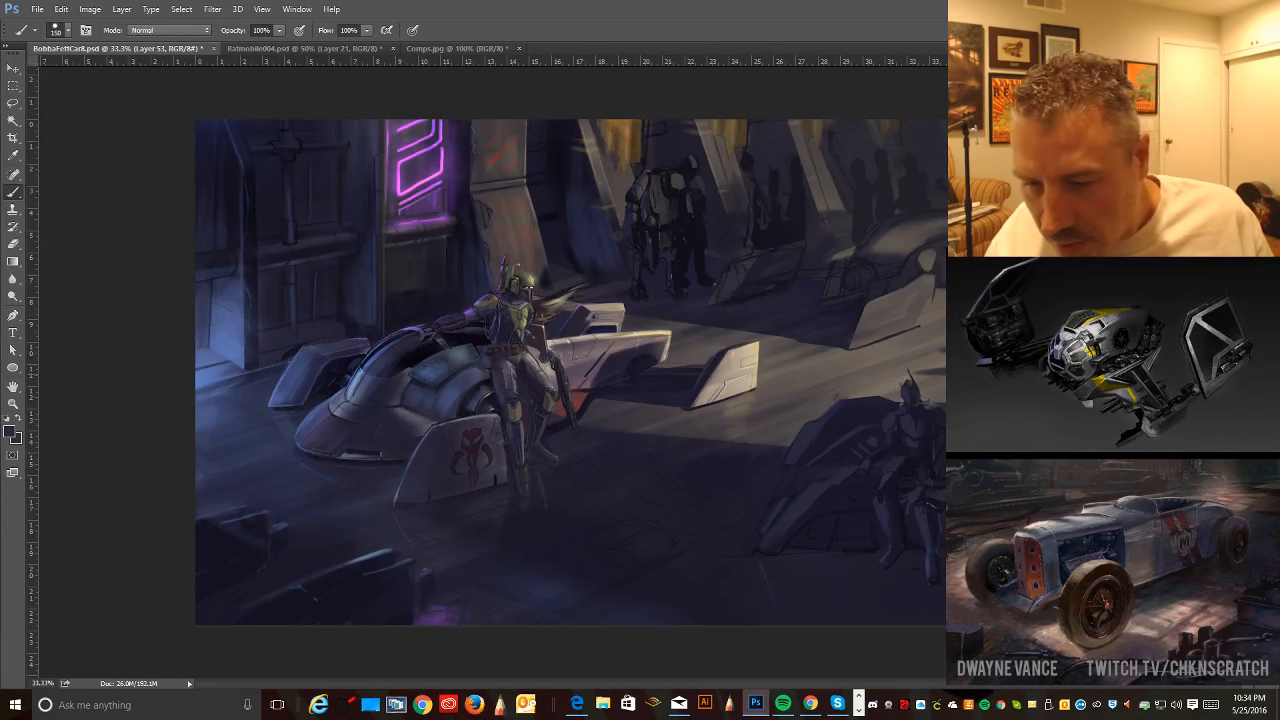
pyautogui.click(13, 155)
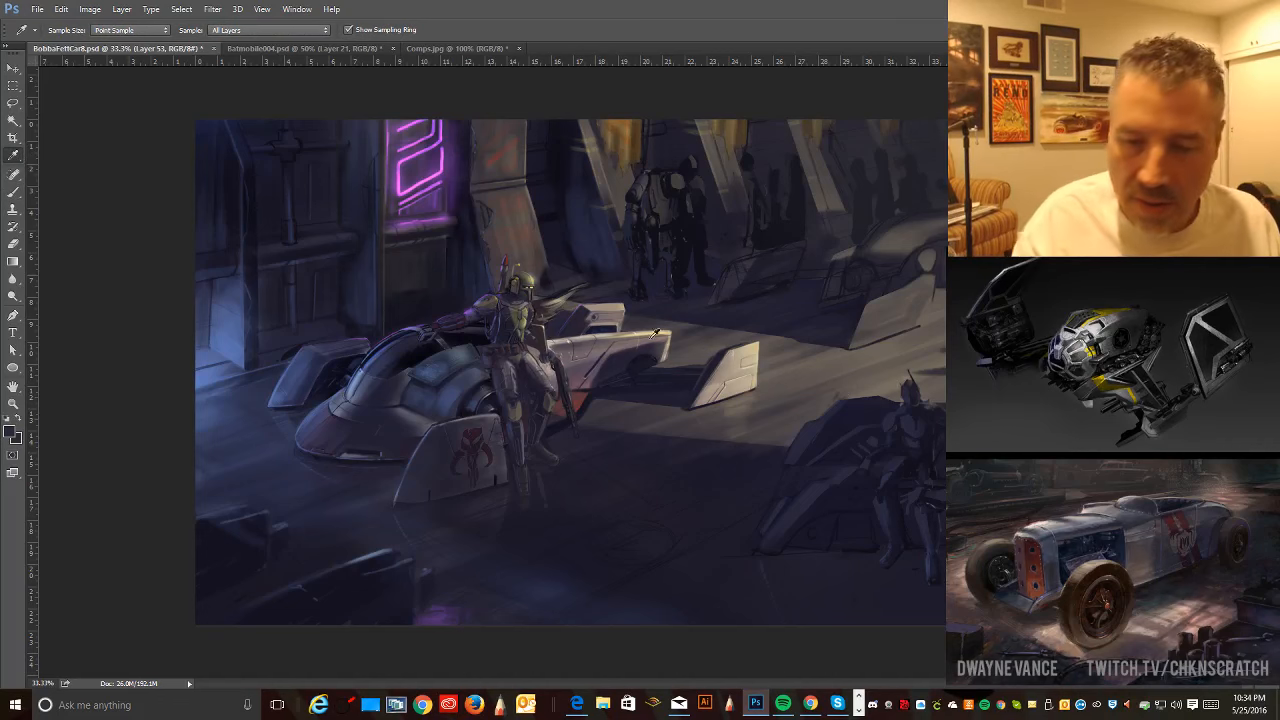
pyautogui.click(926, 494)
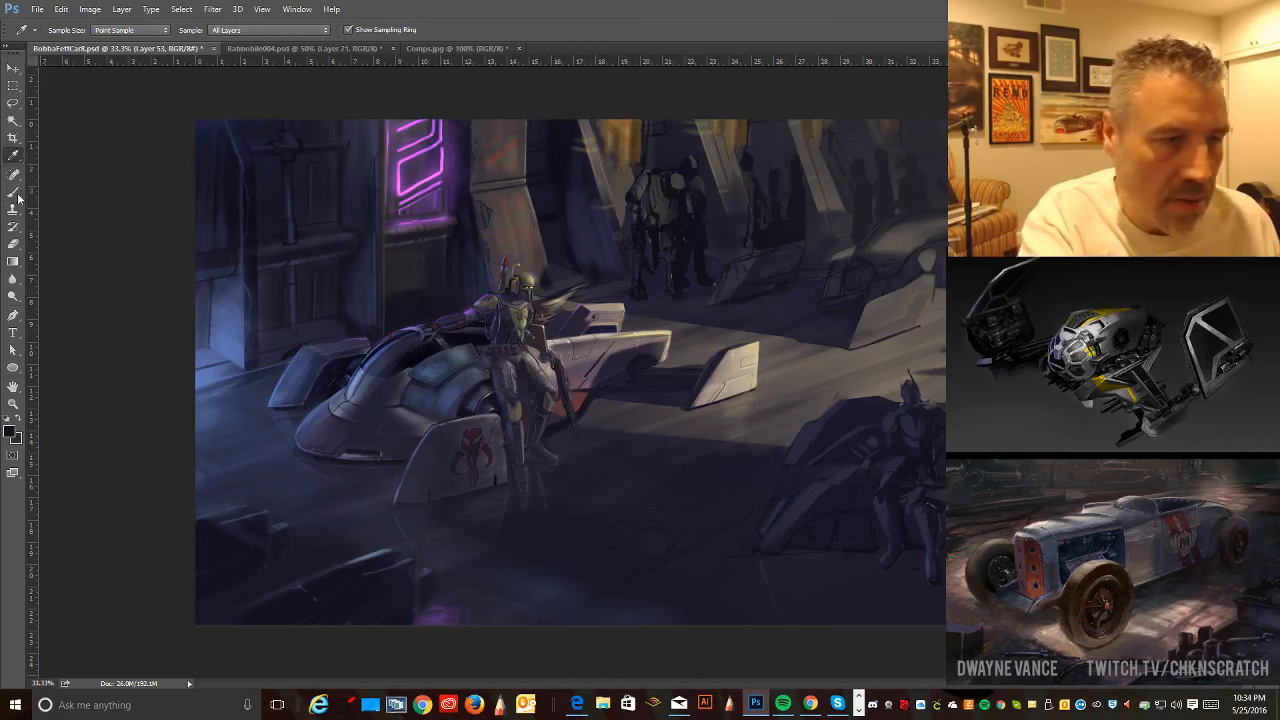
pyautogui.press('b')
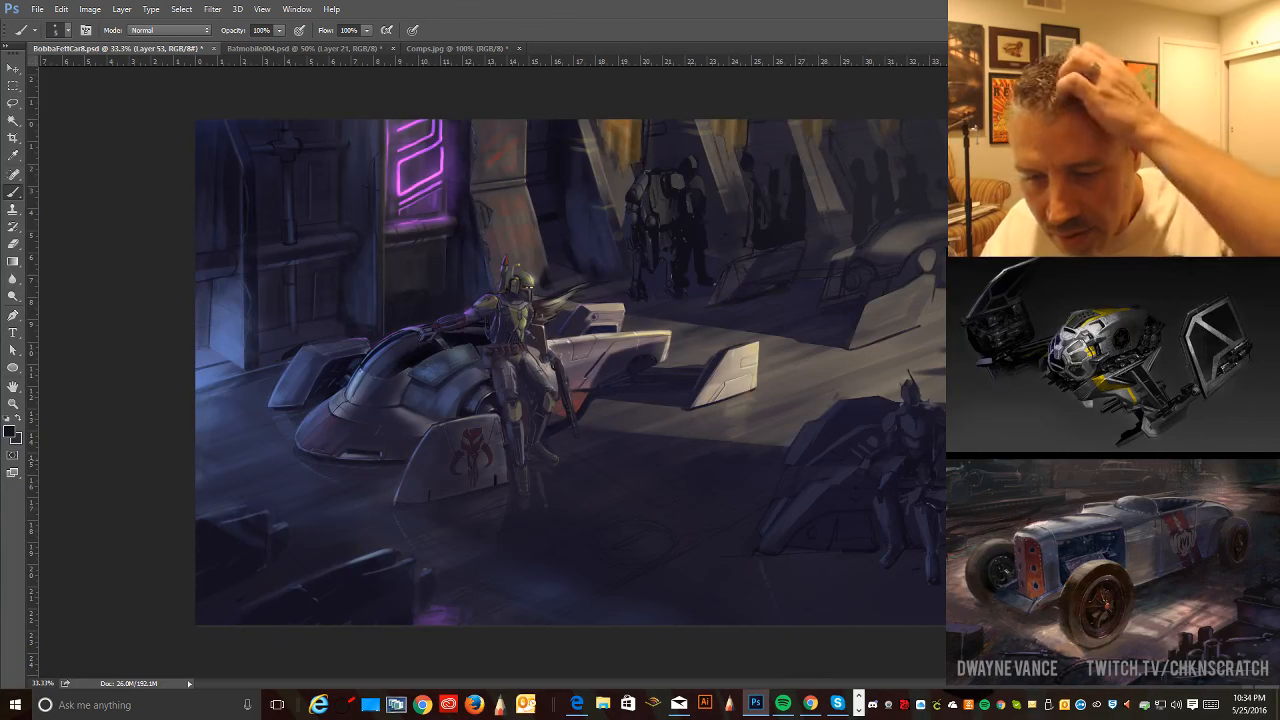
# - Lasso a small shape on the figure's thigh, sample a tone and shade it with a 100 px brush
pyautogui.press('l')
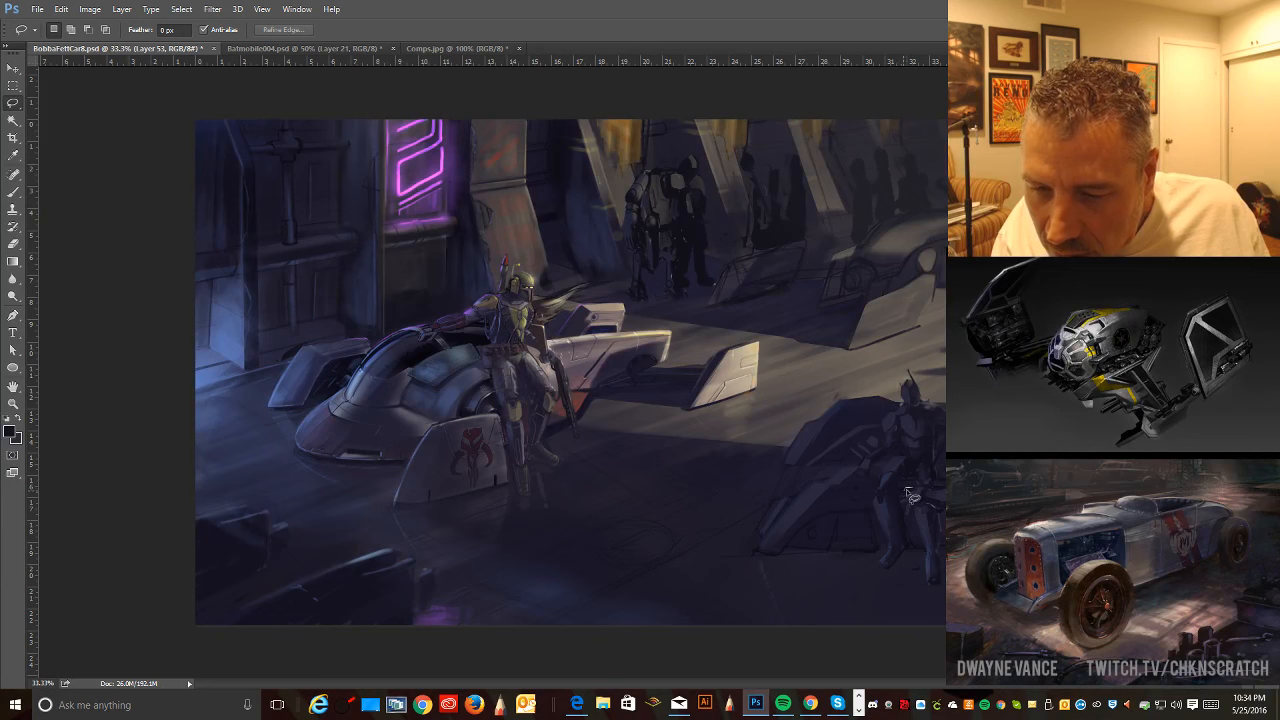
pyautogui.moveTo(911, 489); pyautogui.dragTo(906, 490)
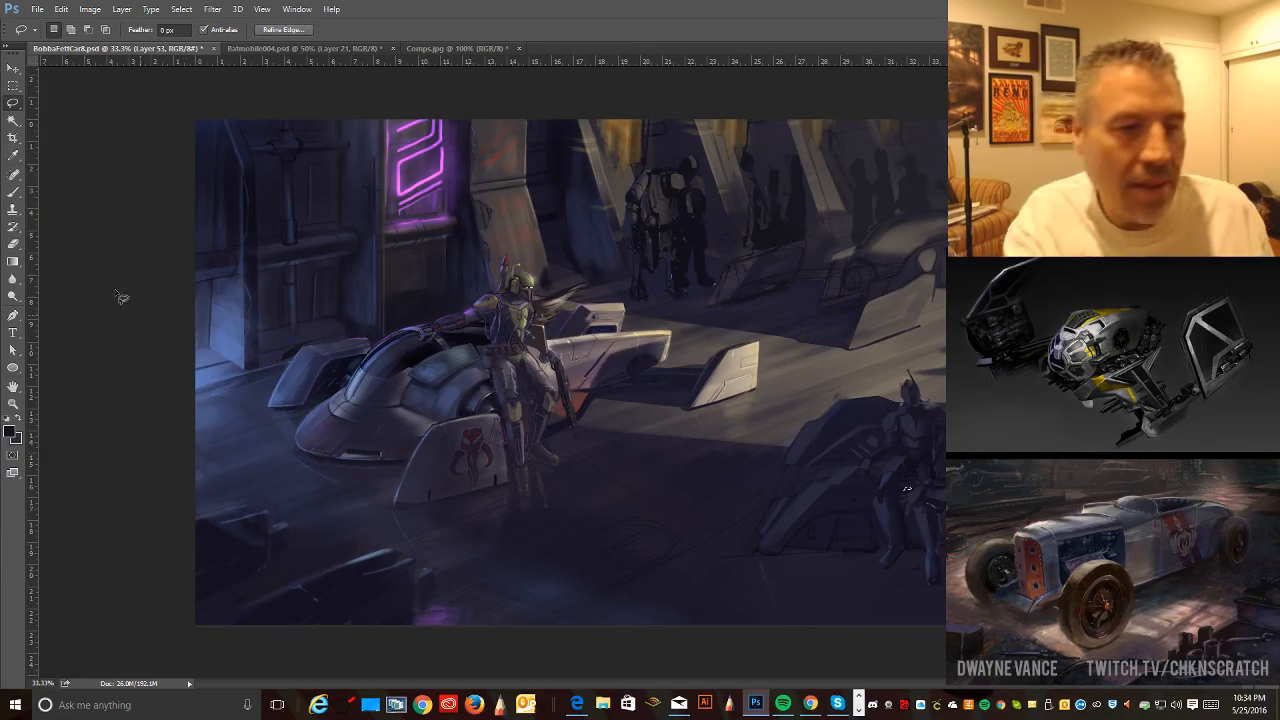
pyautogui.press('i')
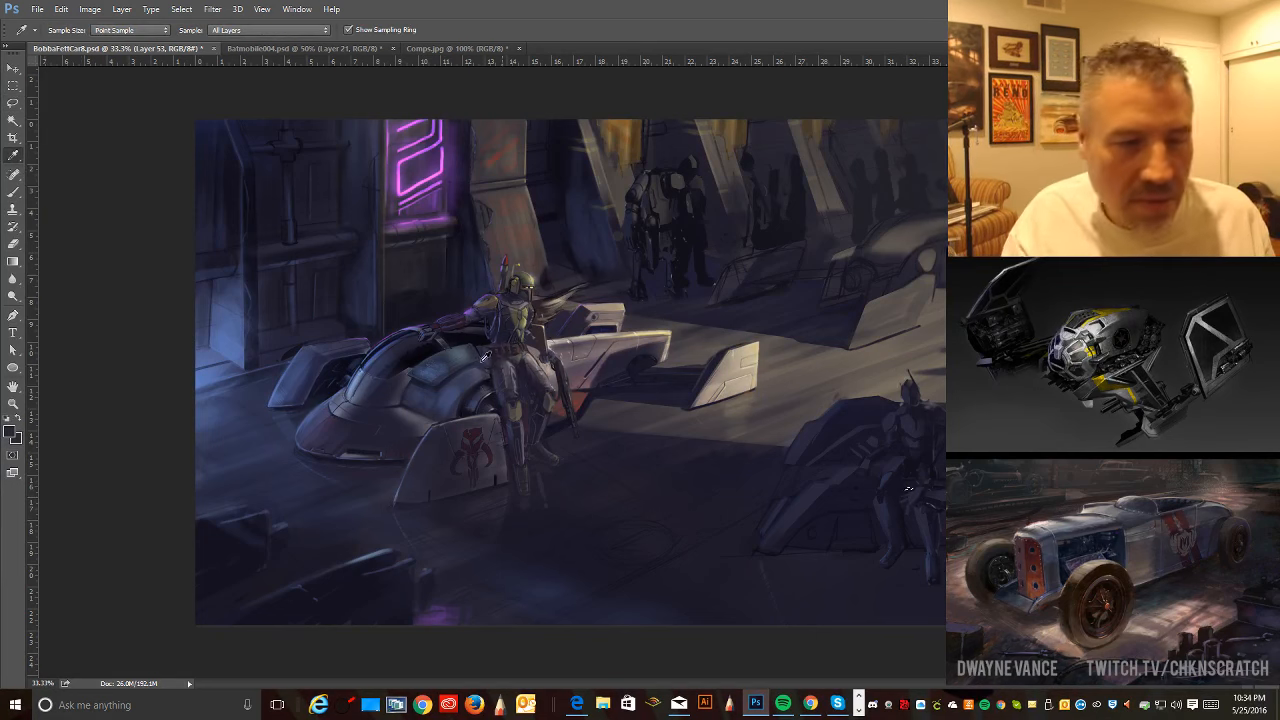
pyautogui.press('b')
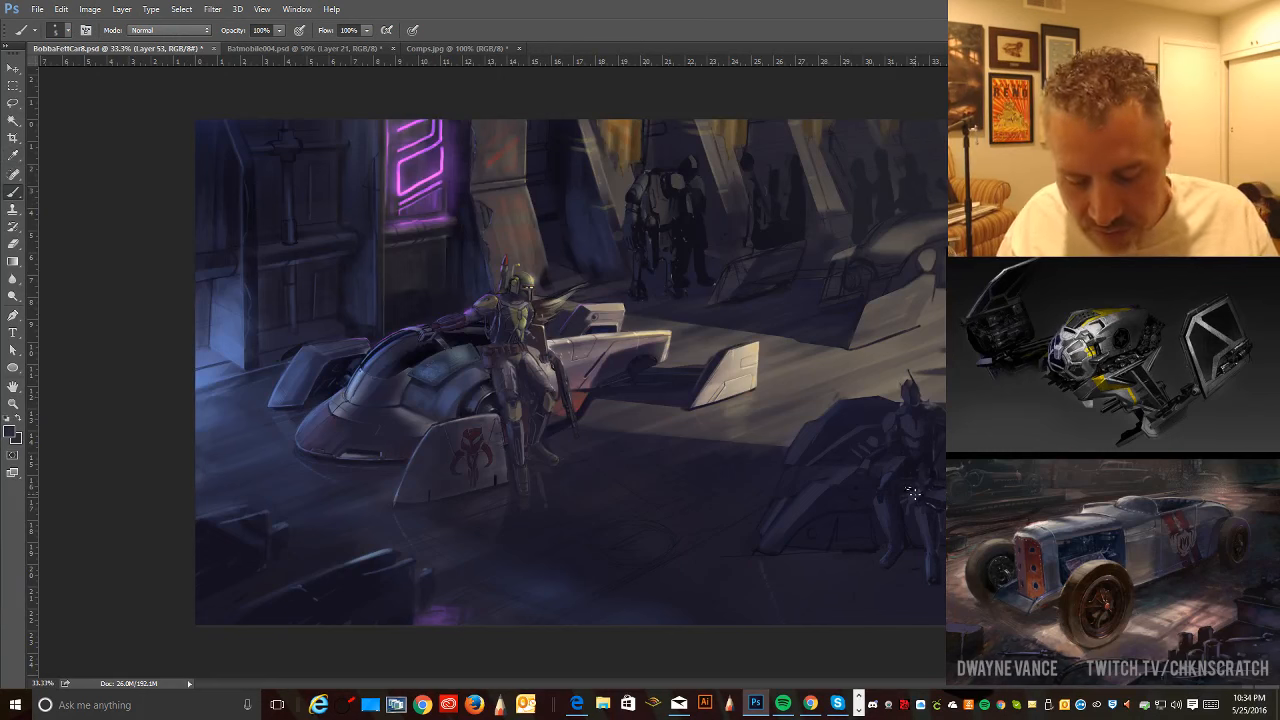
pyautogui.press(']')
pyautogui.press(']')
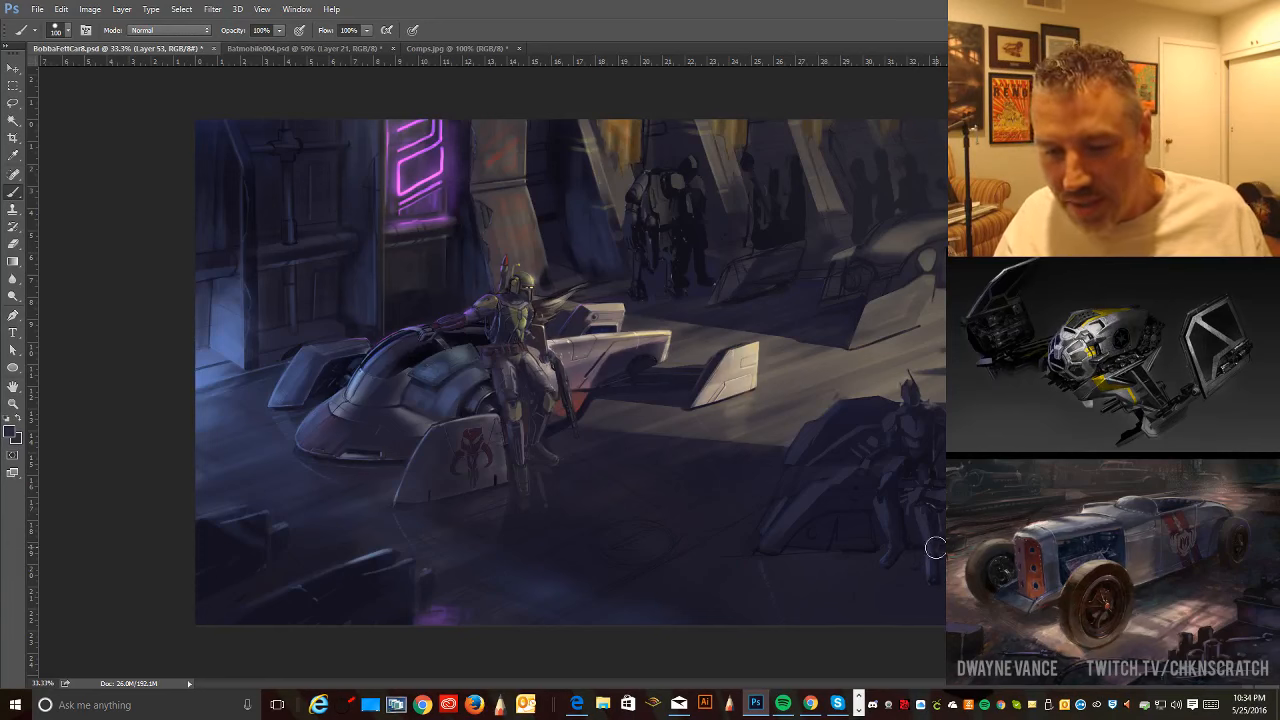
# - Lasso a small area beside the figure's hip, below the arm resting on the vehicle, and shade it at 100 px
pyautogui.click(13, 102)
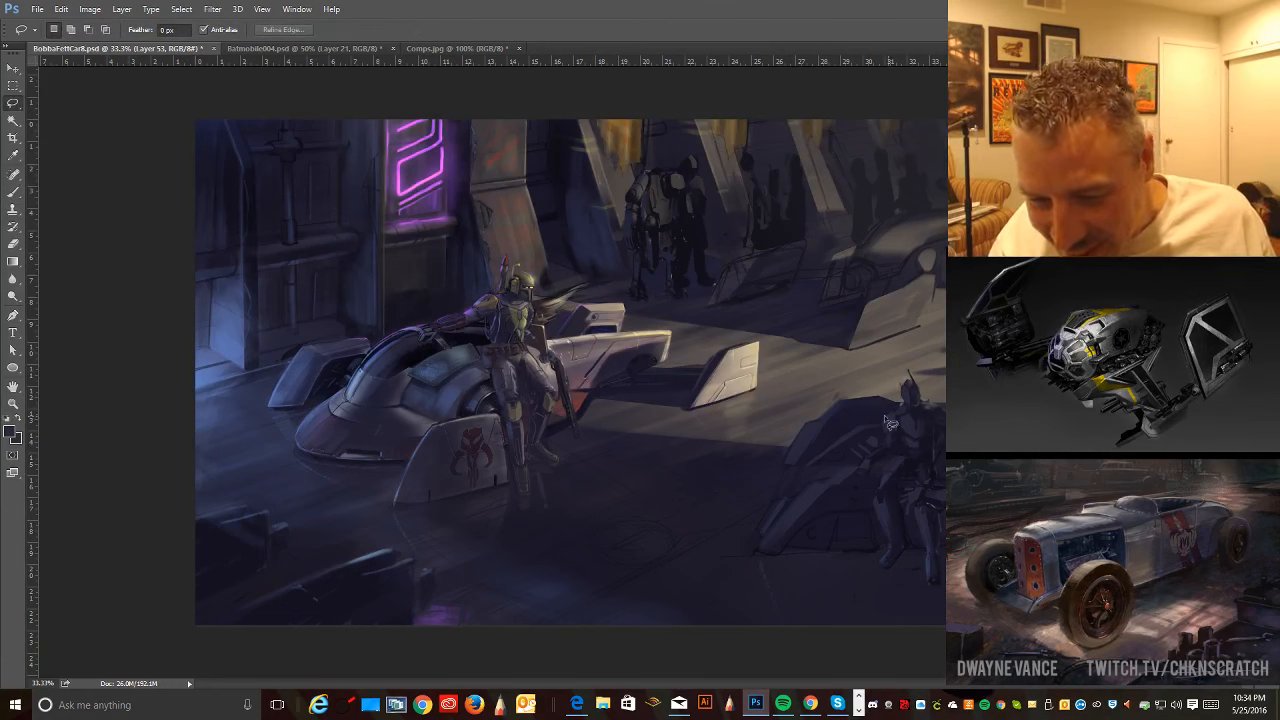
pyautogui.moveTo(872, 469); pyautogui.dragTo(861, 473)
pyautogui.click(859, 474)
pyautogui.click(863, 478)
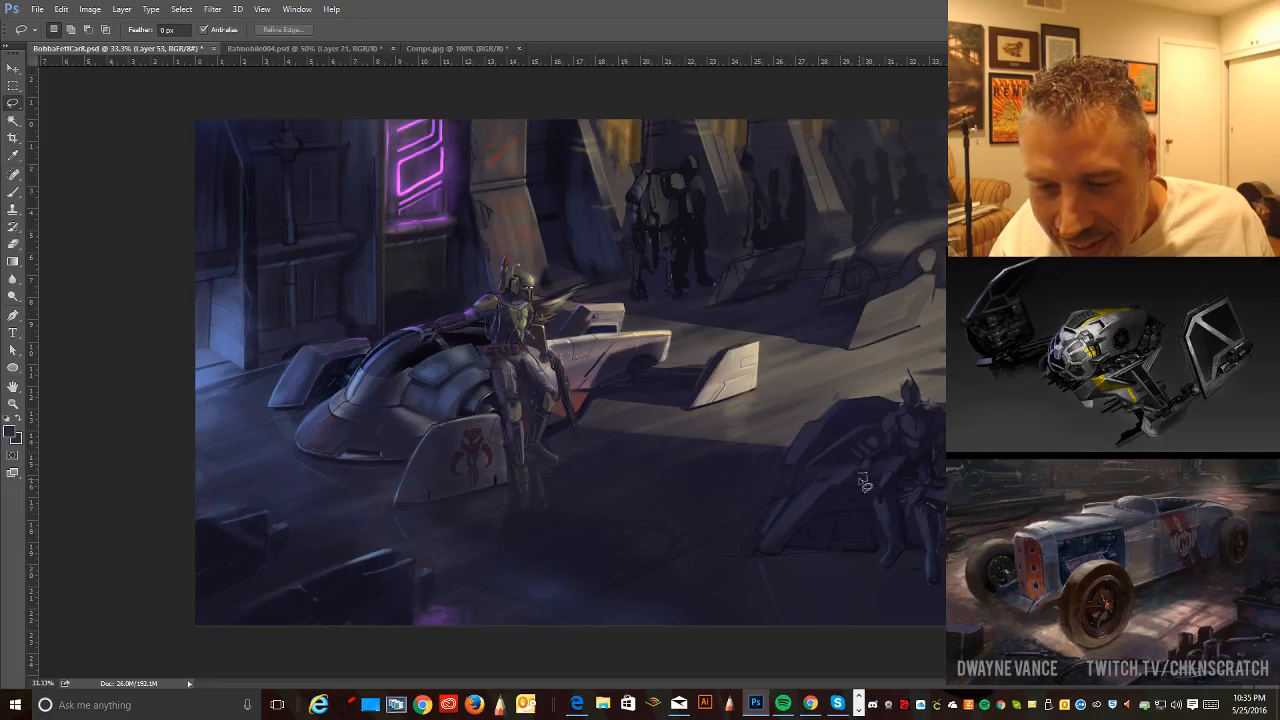
pyautogui.press('b')
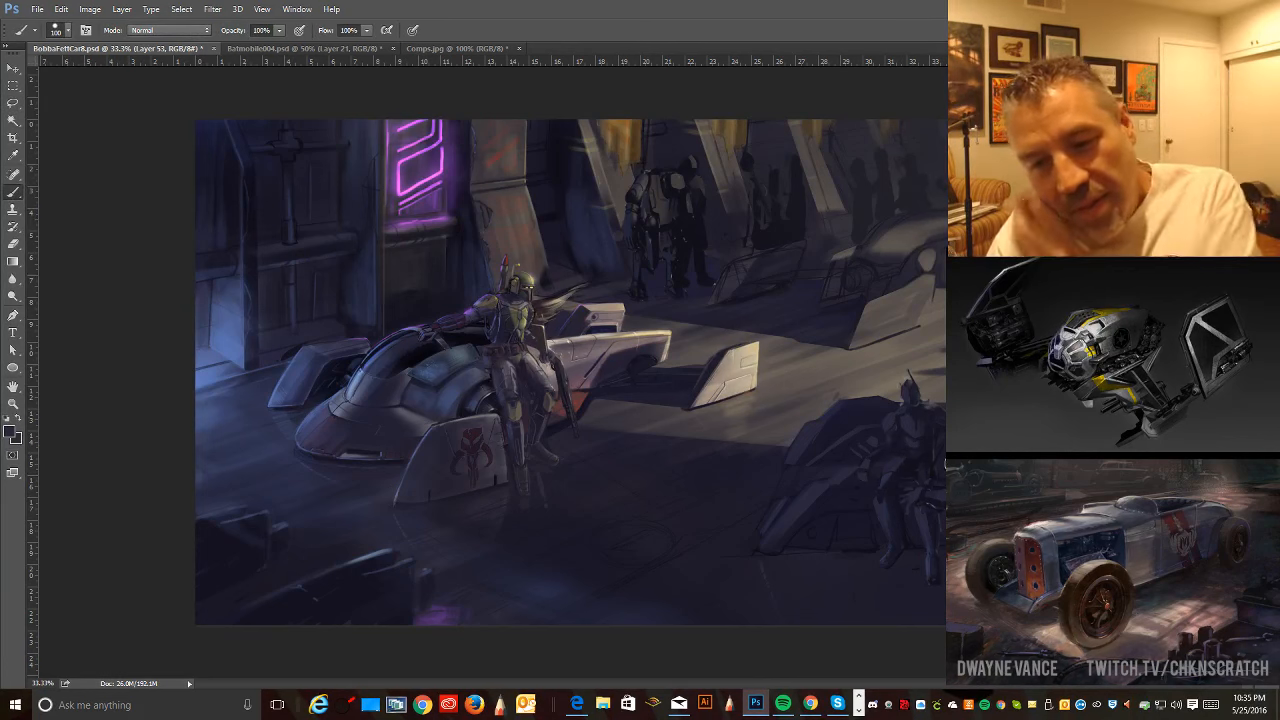
# - Lasso a tiny spot at the edge of the figure's hip, deselect it and return to the 100 px brush
pyautogui.click(13, 103)
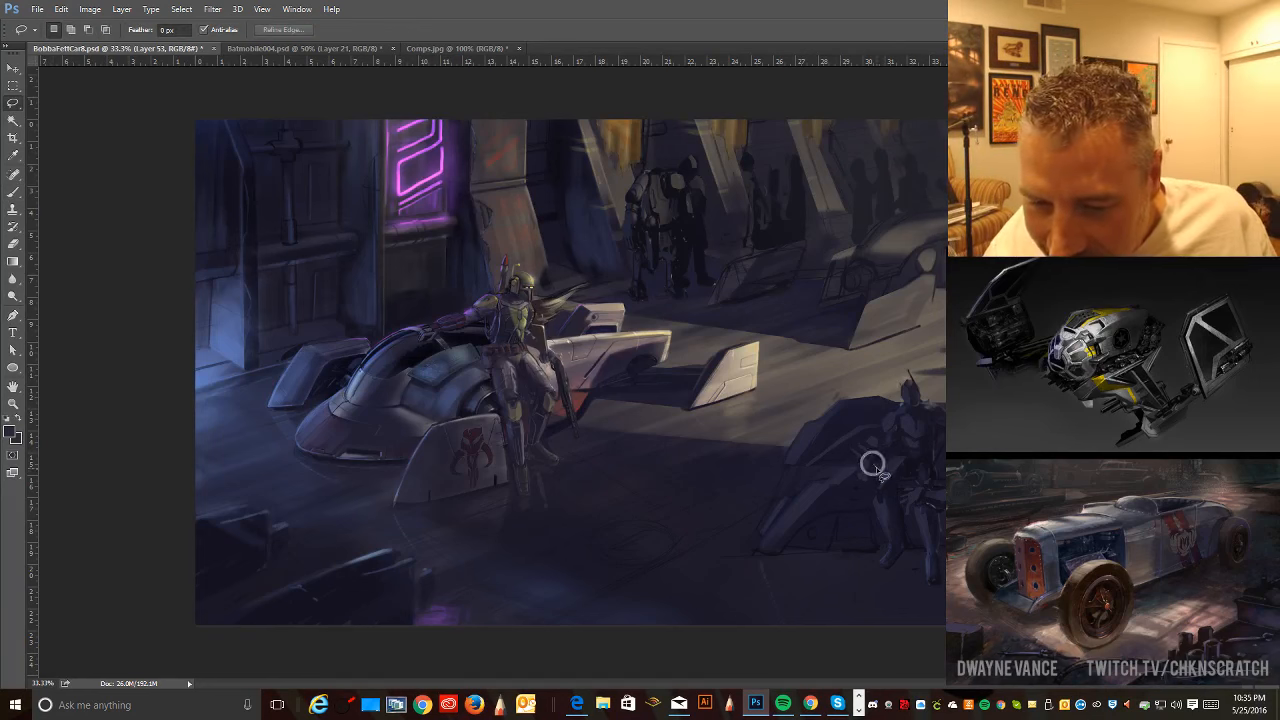
pyautogui.moveTo(872, 463); pyautogui.dragTo(912, 404)
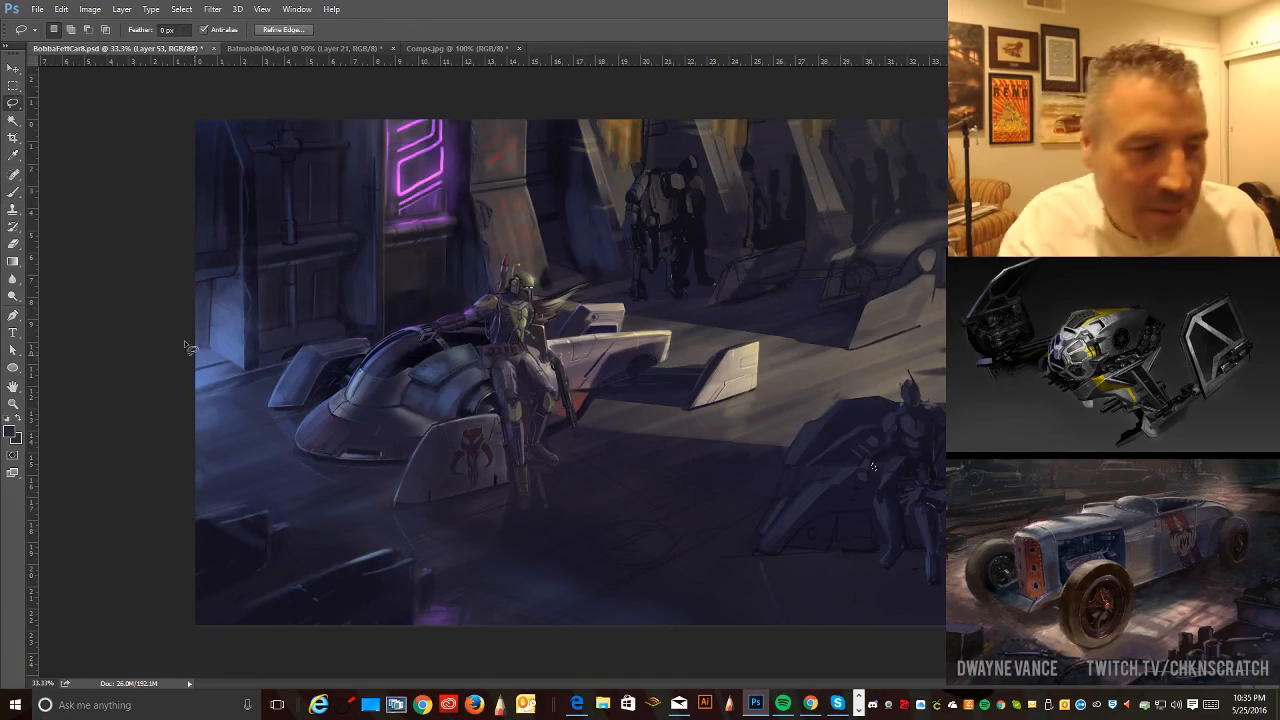
pyautogui.hotkey('ctrl', 'd')
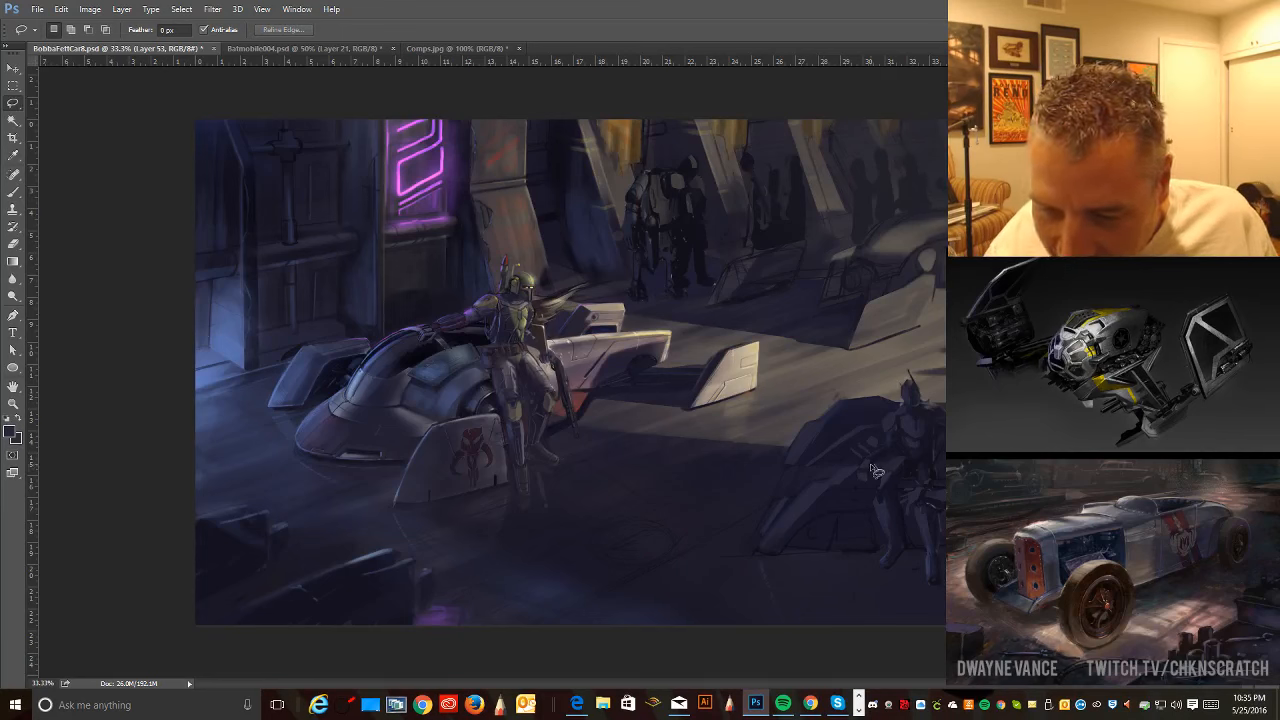
pyautogui.press('b')
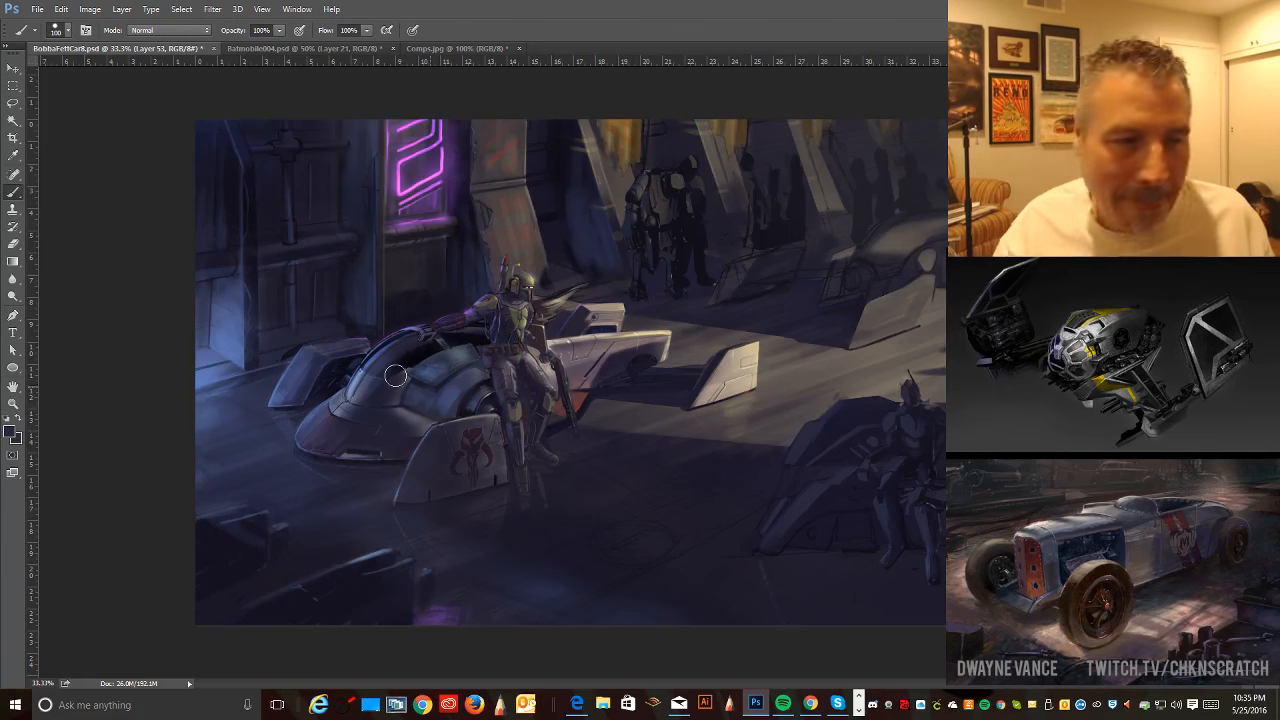
# - Lasso an elongated oval around the figure's forearm and sample a dark tone from the vehicle behind it for the brush
pyautogui.click(13, 103)
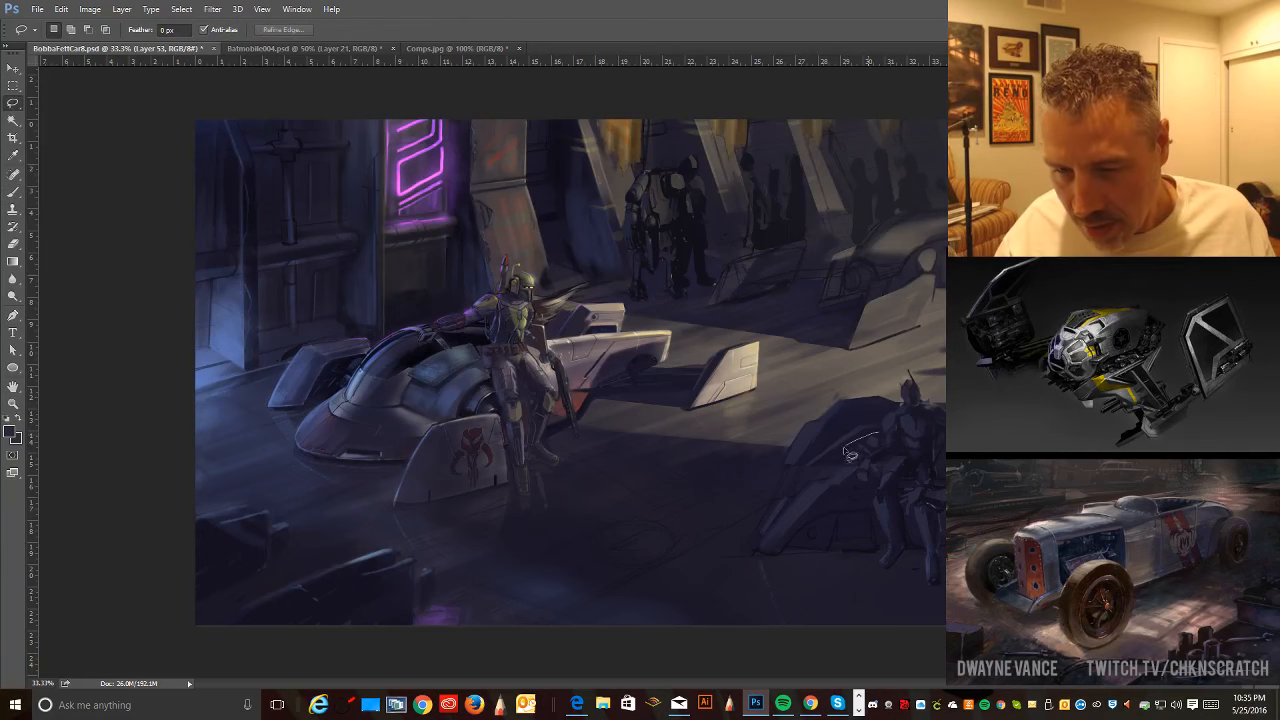
pyautogui.moveTo(885, 453); pyautogui.dragTo(880, 450)
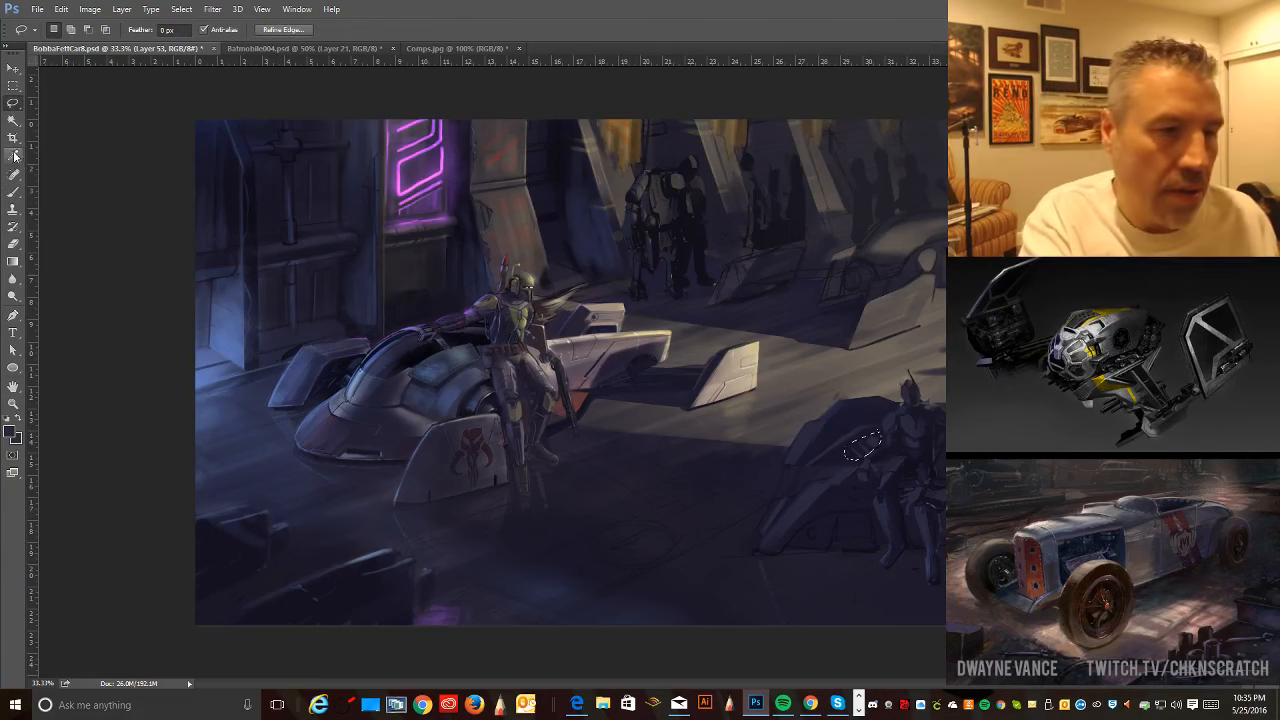
pyautogui.press('i')
pyautogui.click(838, 452)
pyautogui.click(13, 191)
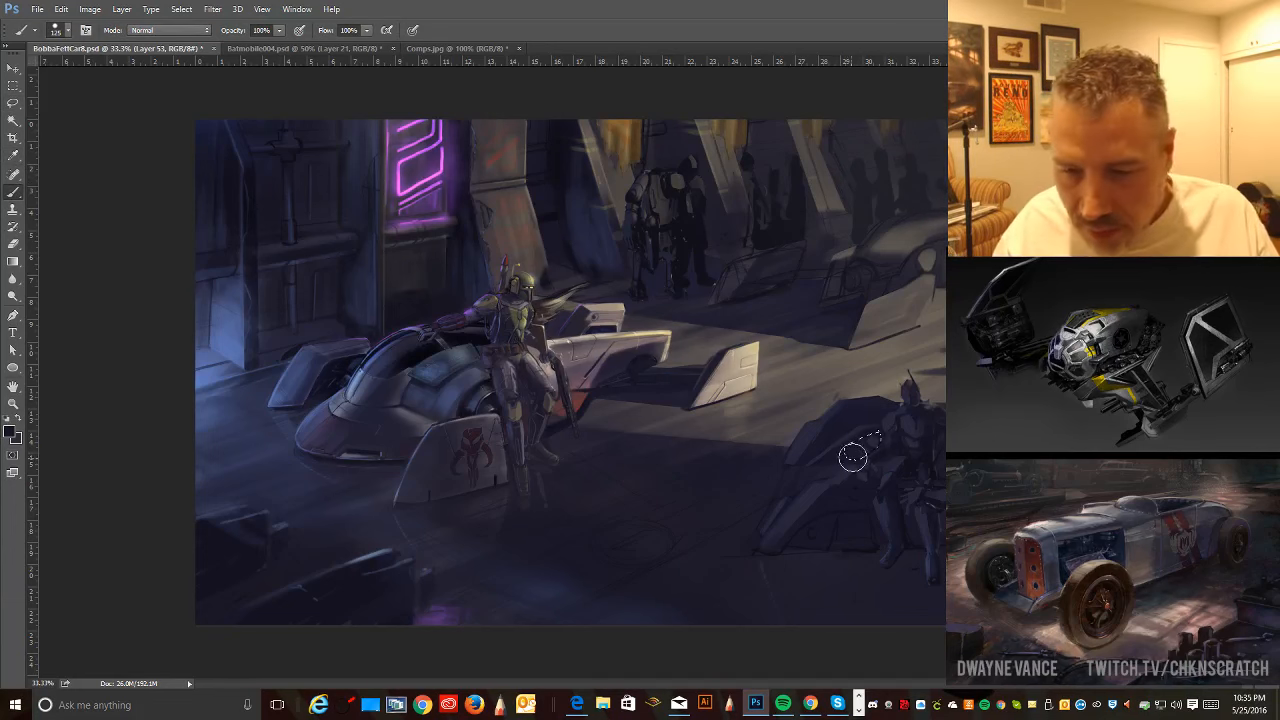
# - Enlarge the brush to 175 px, choose a different brush tip, shade the selected forearm area and deselect
pyautogui.press(']')
pyautogui.press(']')
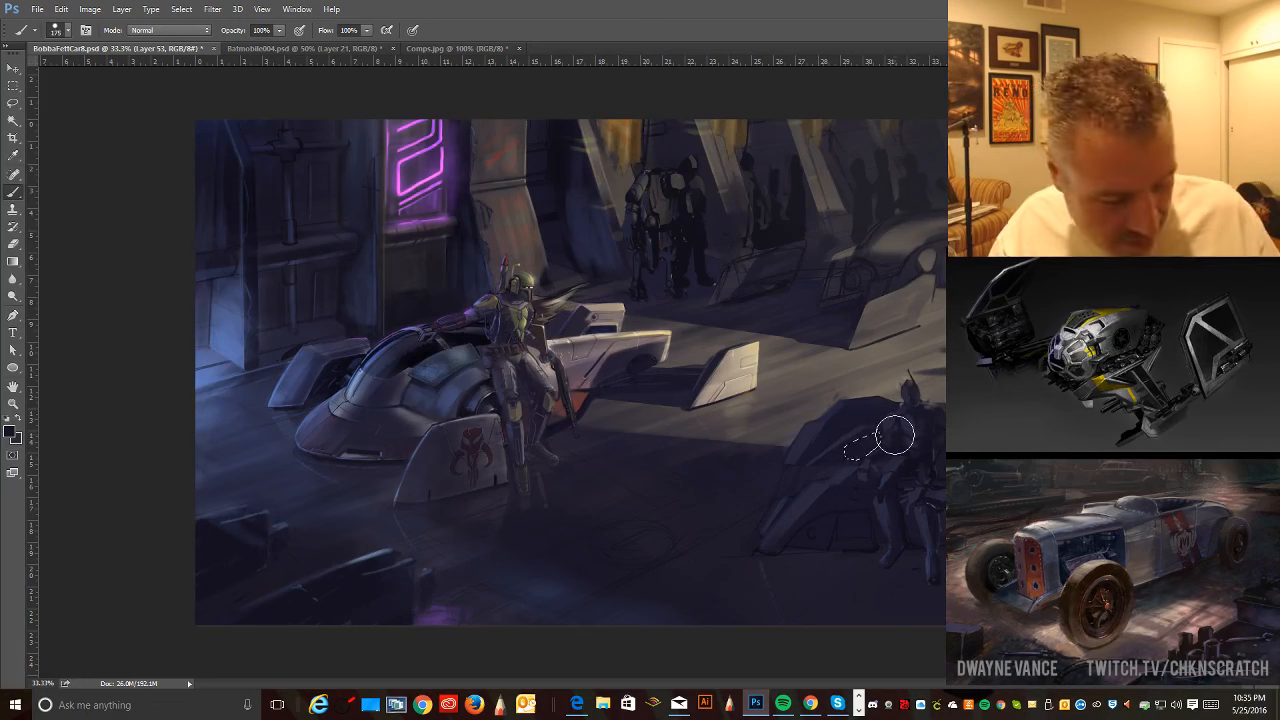
pyautogui.click(69, 33)
pyautogui.click(358, 110)
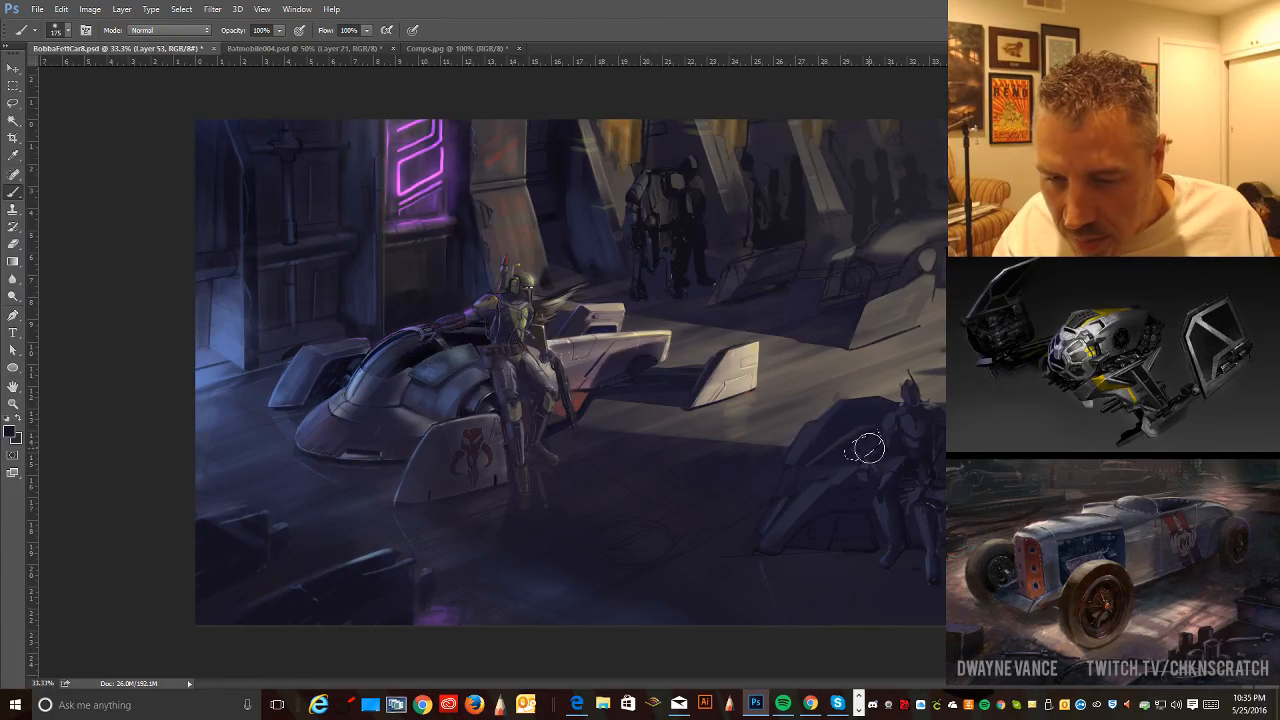
pyautogui.press('ctrl')
pyautogui.hotkey('ctrl', 'd')
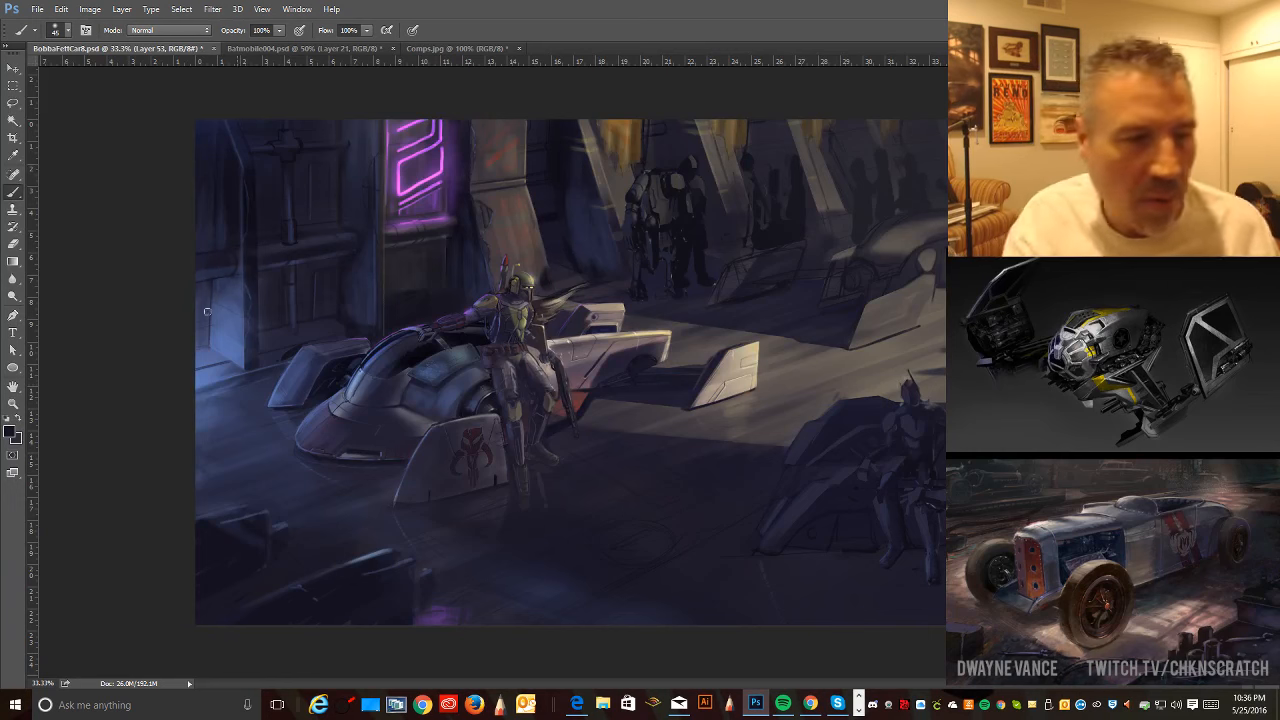
# - Lasso a narrow sliver along the outer edge of the leaning figure's lower leg and sample a dark tone from the vehicle beside it
pyautogui.click(13, 103)
pyautogui.click(565, 105)
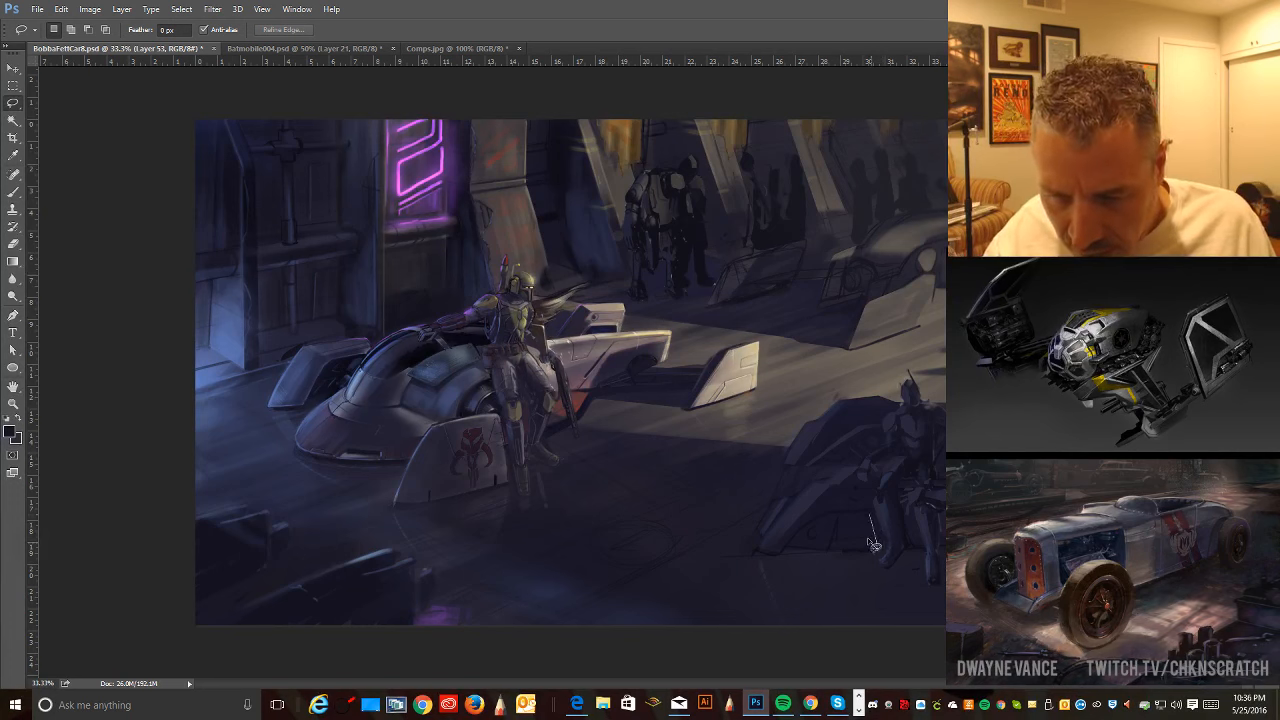
pyautogui.press('i')
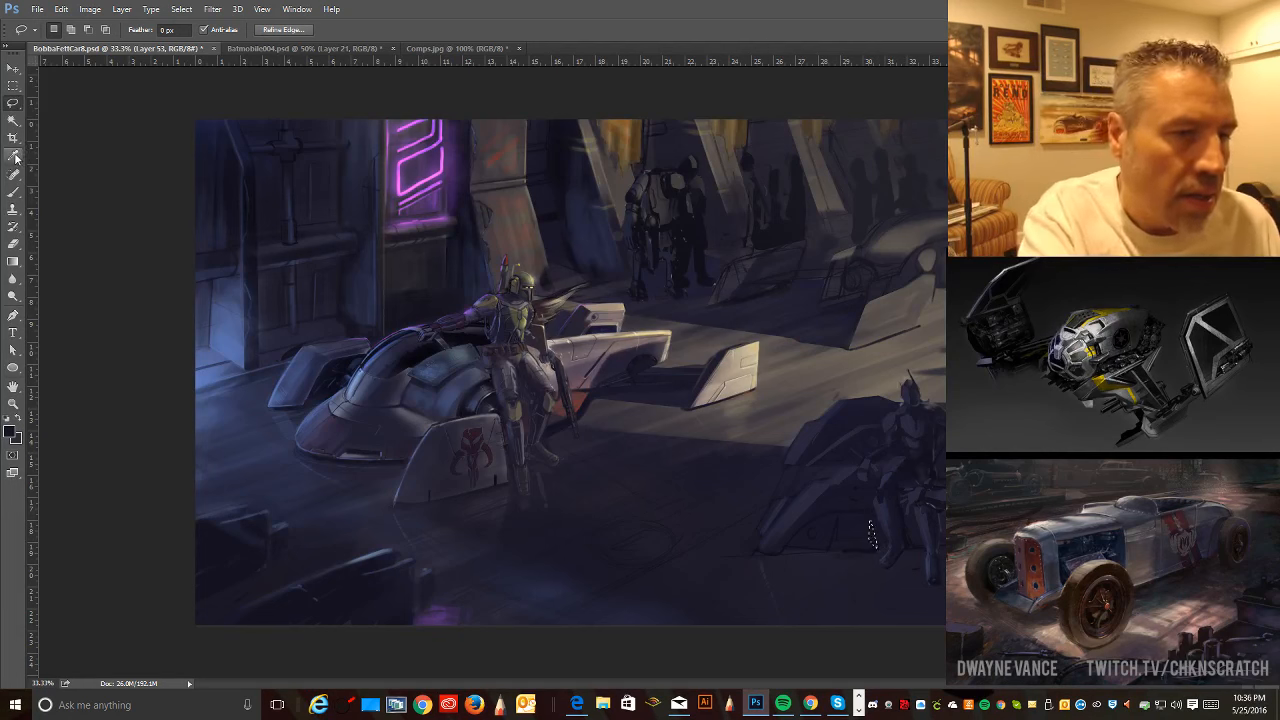
pyautogui.click(798, 511)
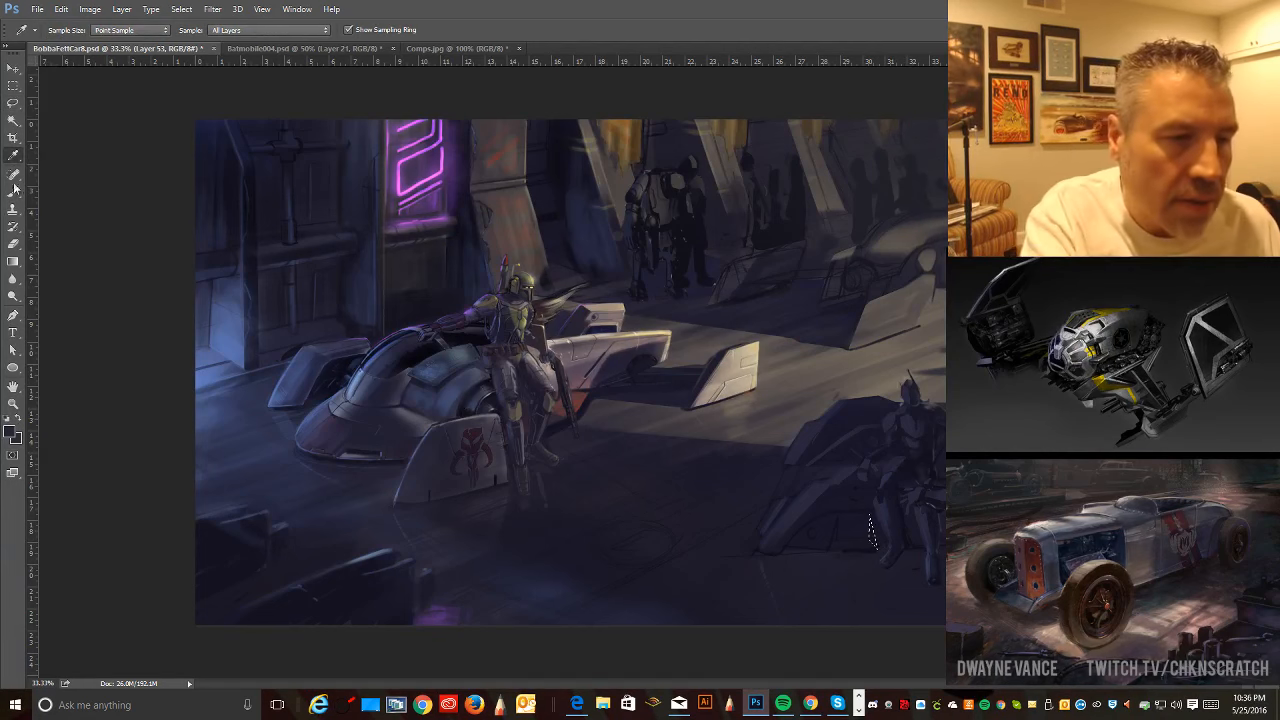
# - Enlarge the brush to 300 px, shade the selected lower-leg sliver and deselect
pyautogui.press('b')
pyautogui.press(']')
pyautogui.press(']')
pyautogui.press(']')
pyautogui.press(']')
pyautogui.press(']')
pyautogui.press(']')
pyautogui.press(']')
pyautogui.press(']')
pyautogui.press(']')
pyautogui.press(']')
pyautogui.press(']')
pyautogui.press(']')
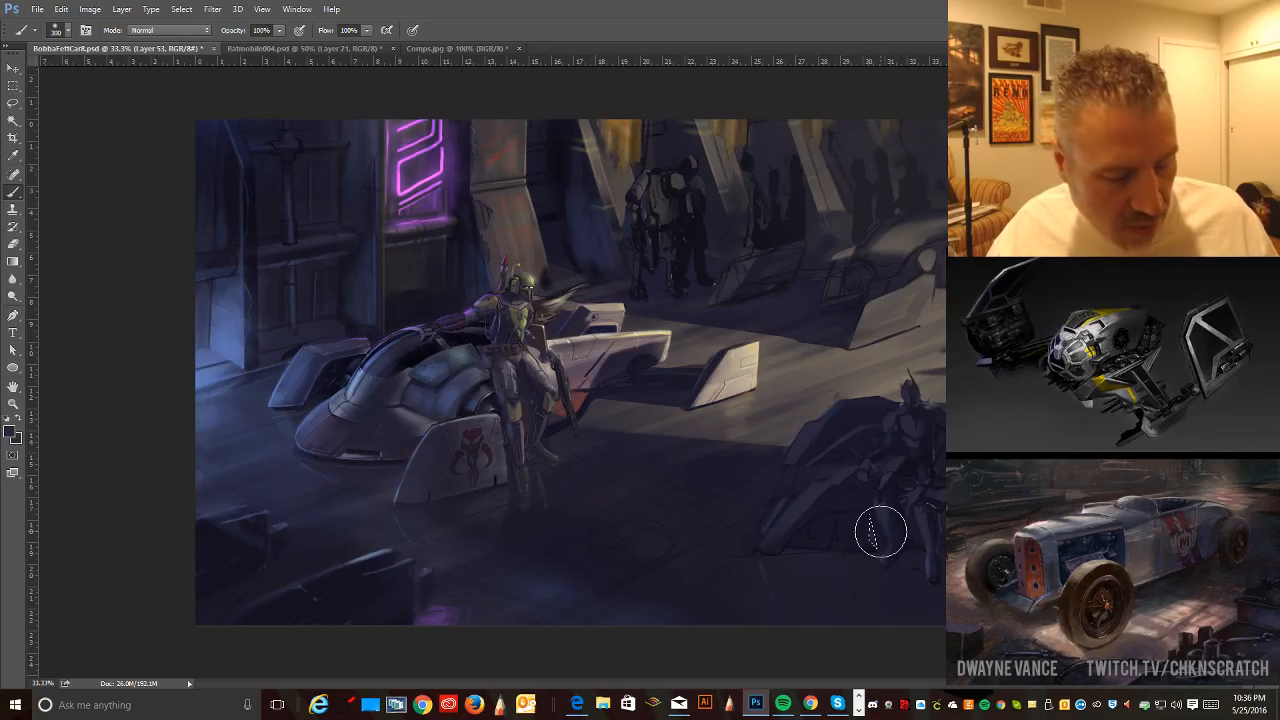
pyautogui.press('ctrl')
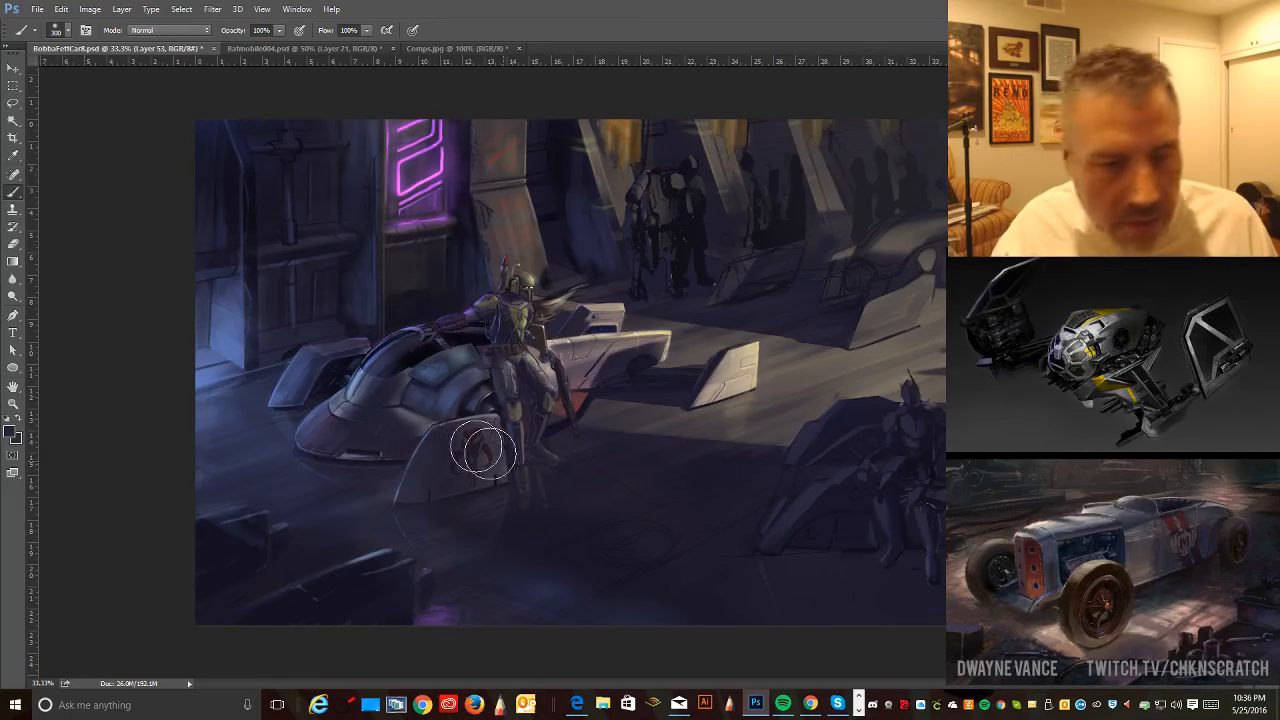
# - Shade the vehicle's lower panel beside the figure's leg, reduce the brush to 10 px for fine strokes and step back the last stroke
pyautogui.click(13, 103)
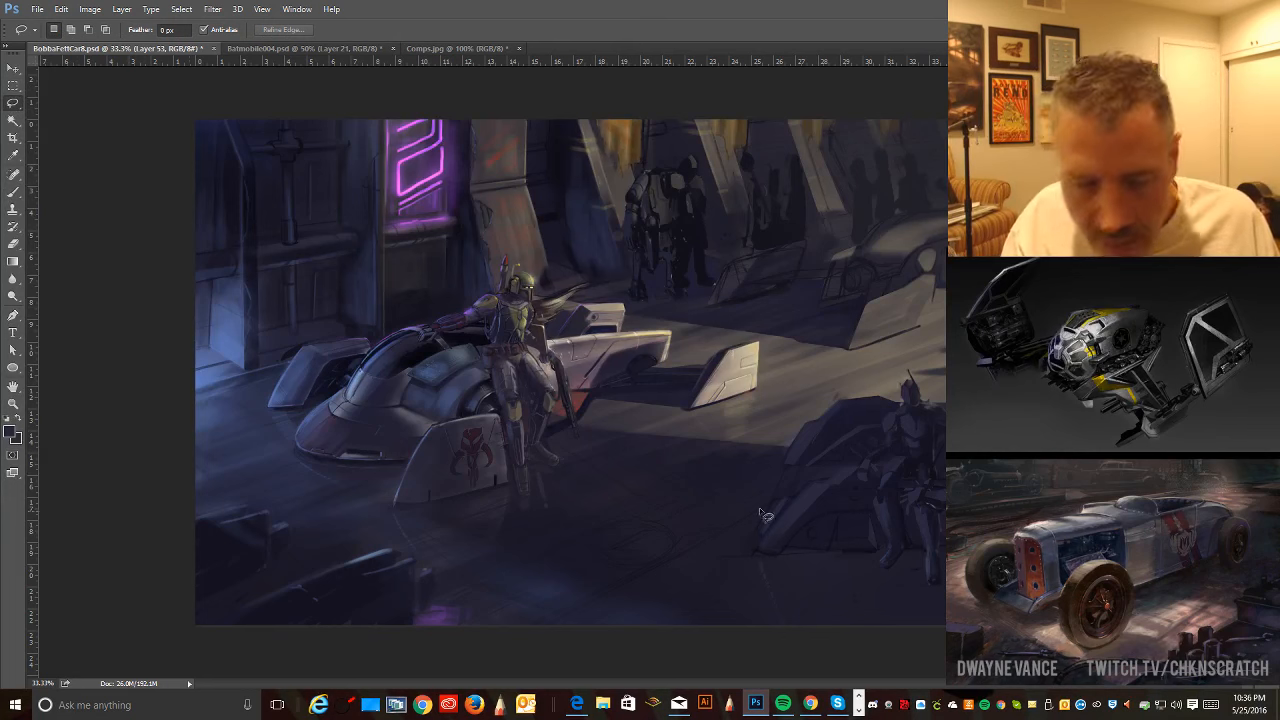
pyautogui.click(13, 191)
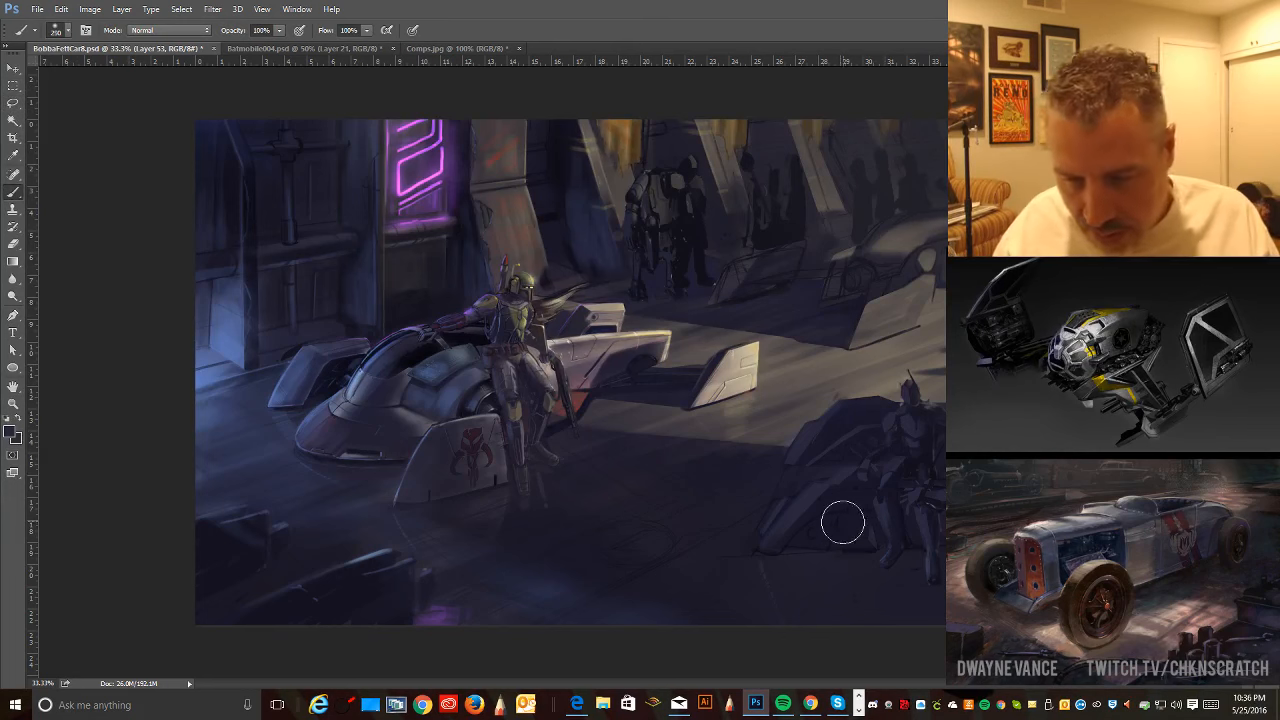
pyautogui.press('[')
pyautogui.press('[')
pyautogui.press('[')
pyautogui.press('[')
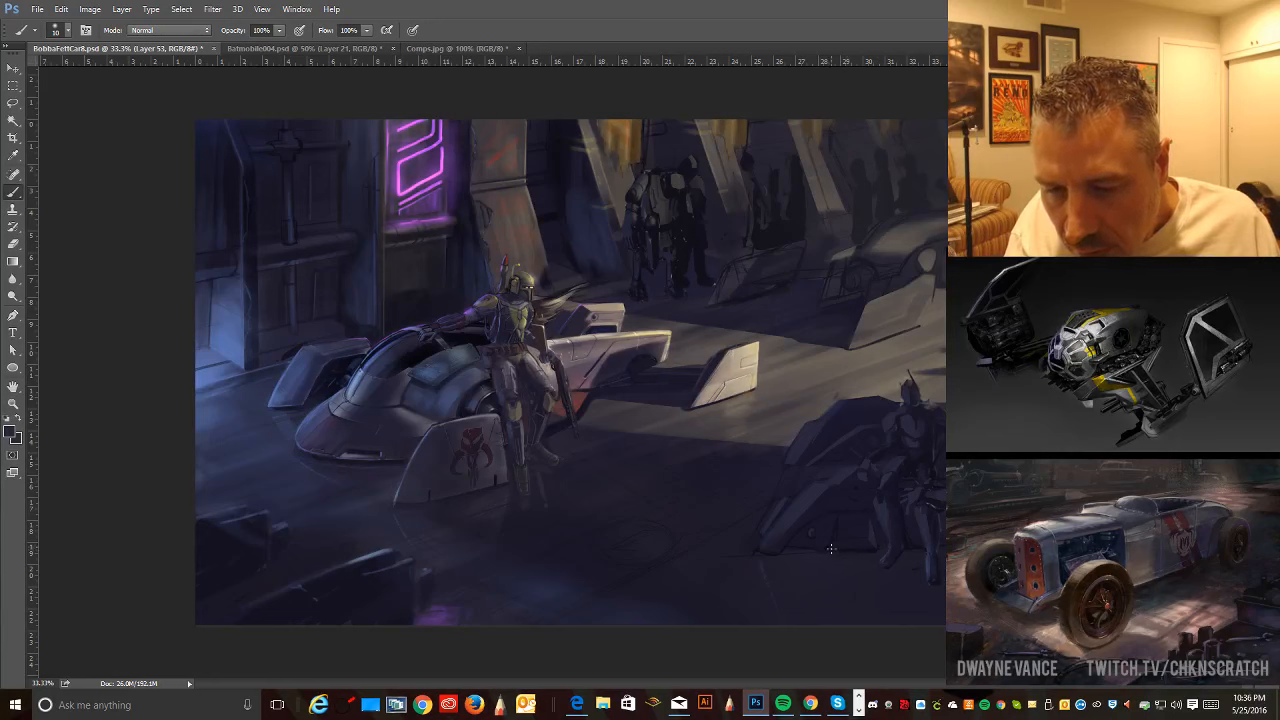
pyautogui.hotkey('ctrl', 'alt', 'z')
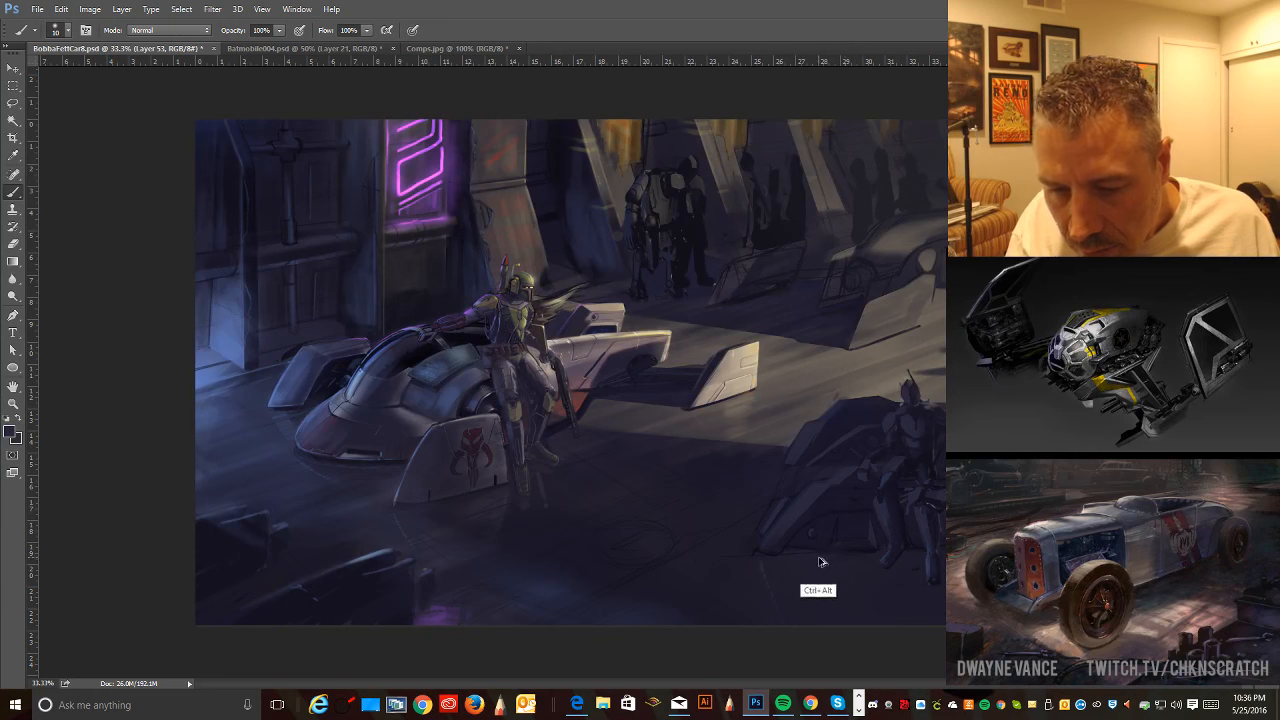
# - Lasso a wedge-shaped area on the vehicle's lower panel, shade it with a large brush of 250 to 200 px and deselect
pyautogui.click(13, 102)
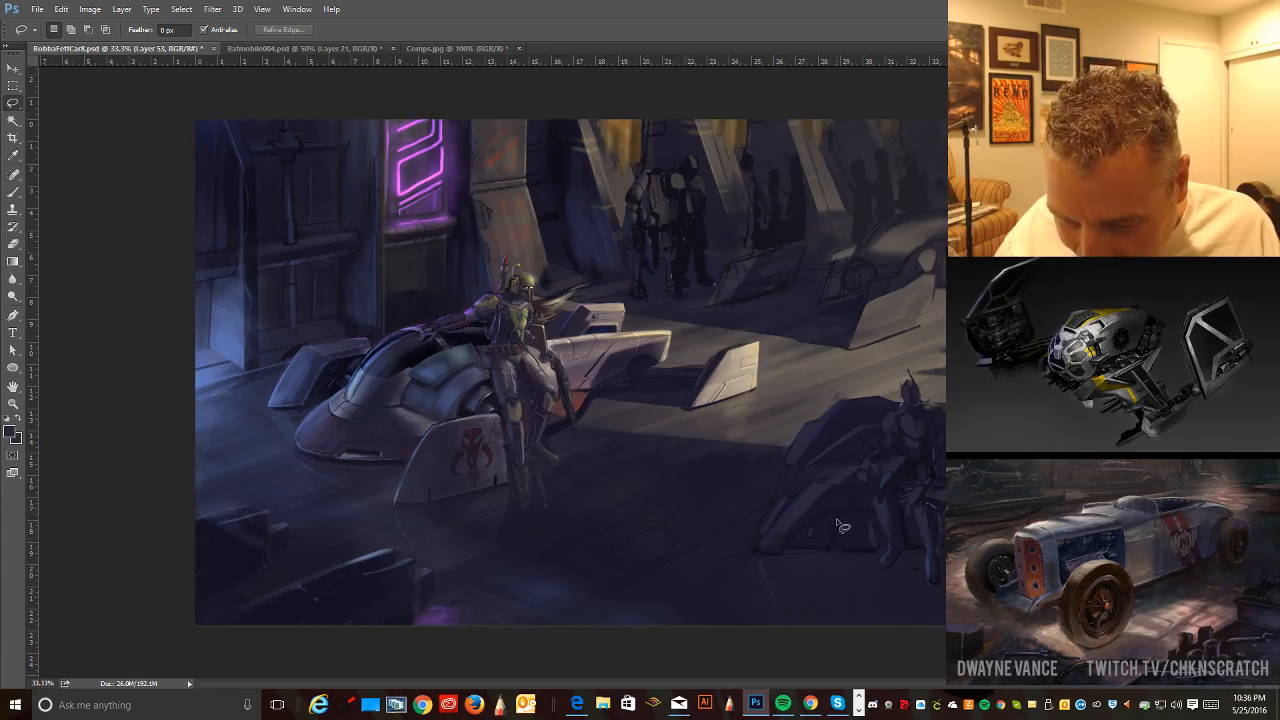
pyautogui.moveTo(837, 517)
pyautogui.mouseDown()
pyautogui.moveTo(830, 548)
pyautogui.moveTo(800, 546)
pyautogui.moveTo(838, 516)
pyautogui.mouseUp()
pyautogui.click(13, 191)
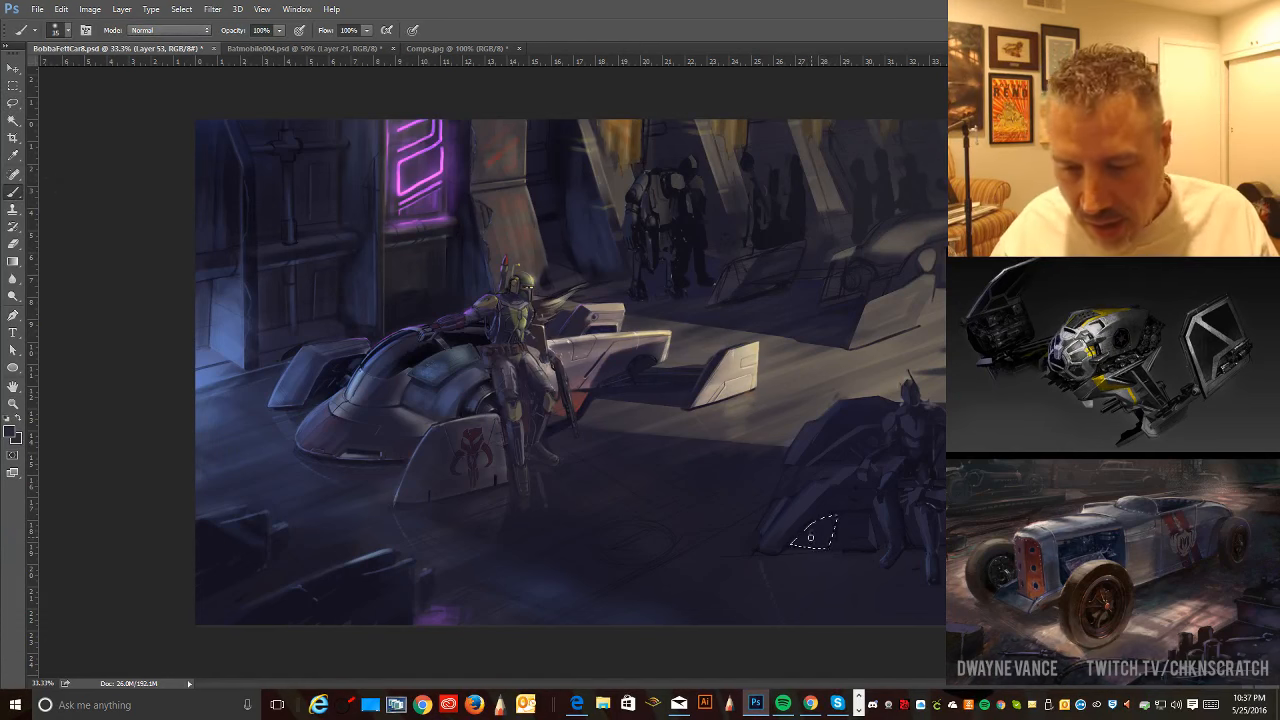
pyautogui.press(']')
pyautogui.press(']')
pyautogui.press(']')
pyautogui.press(']')
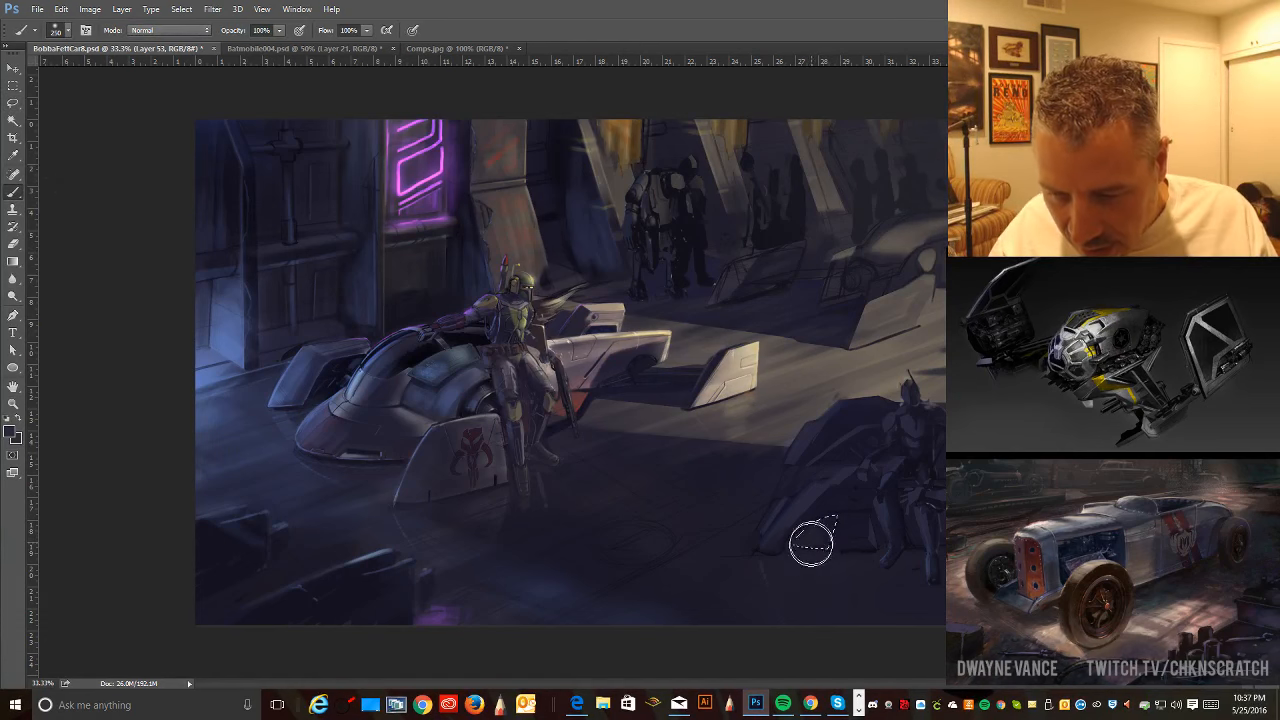
pyautogui.press('[')
pyautogui.hotkey('ctrl', 'd')
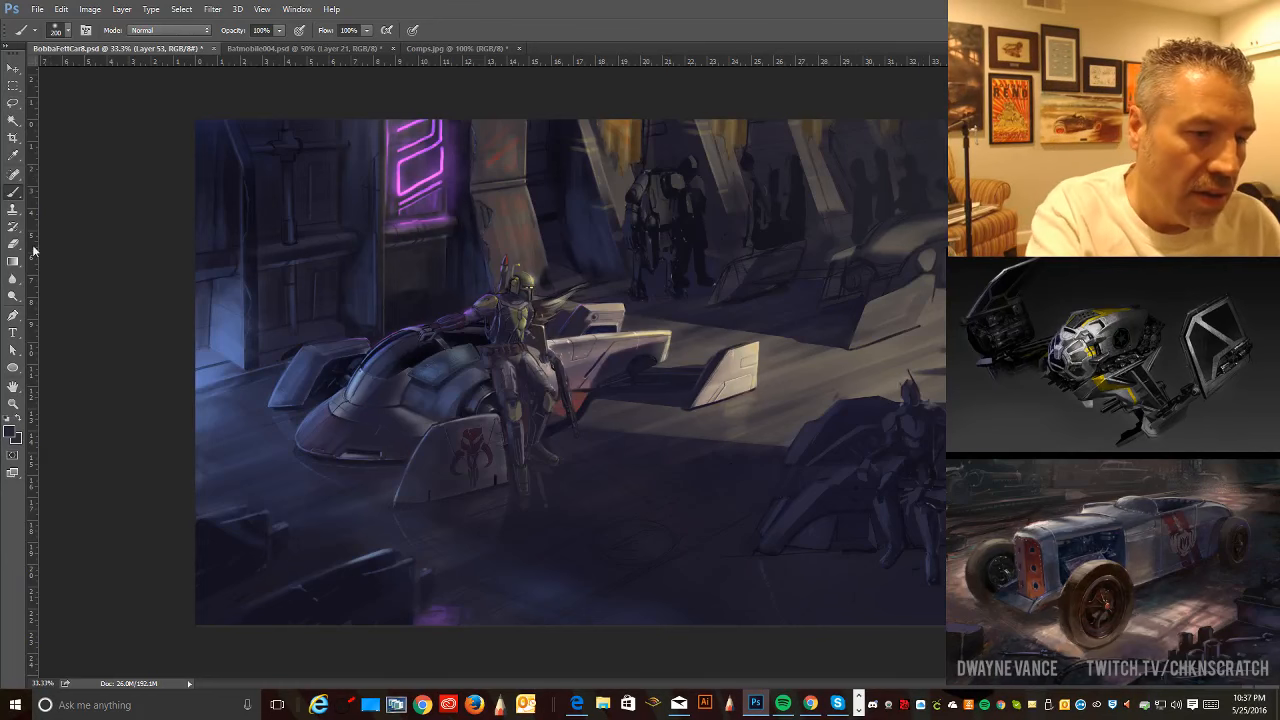
# - Lasso a thin strip along the vehicle's bottom edge, deselect it, sample a dark tone and return to the 200 px brush
pyautogui.click(13, 103)
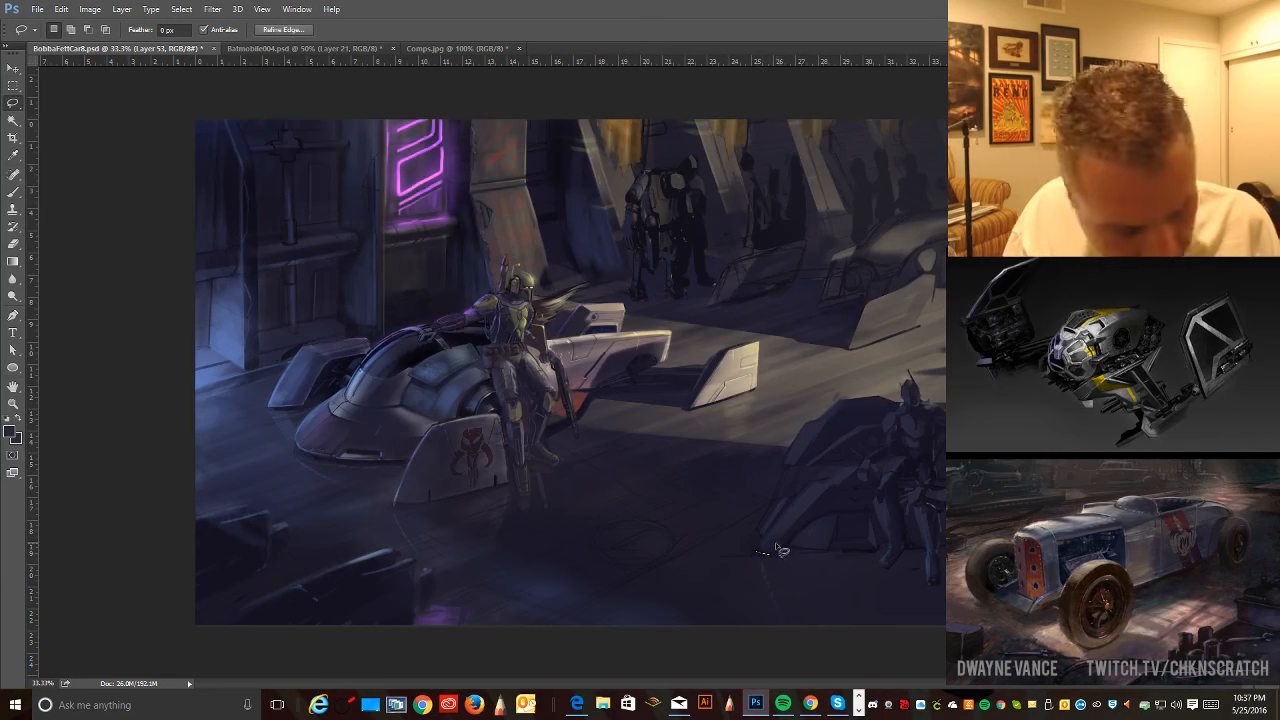
pyautogui.moveTo(760, 554); pyautogui.dragTo(826, 550)
pyautogui.hotkey('ctrl', 'd')
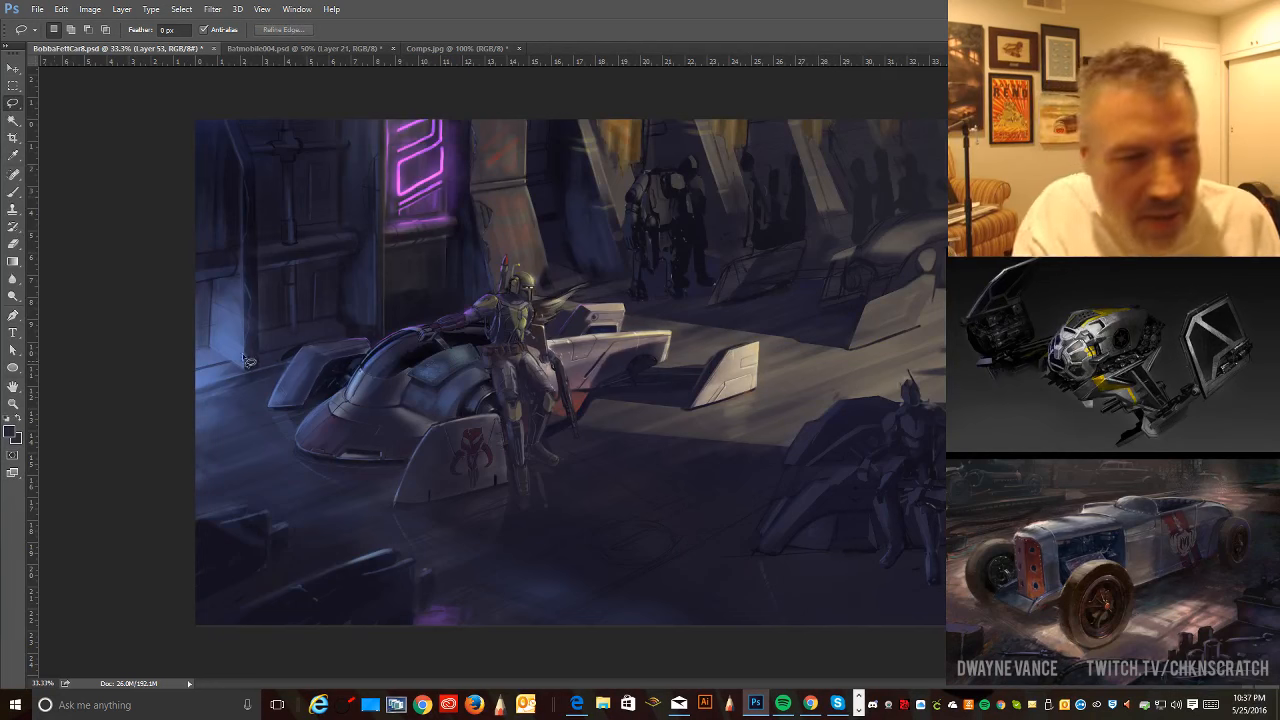
pyautogui.click(14, 155)
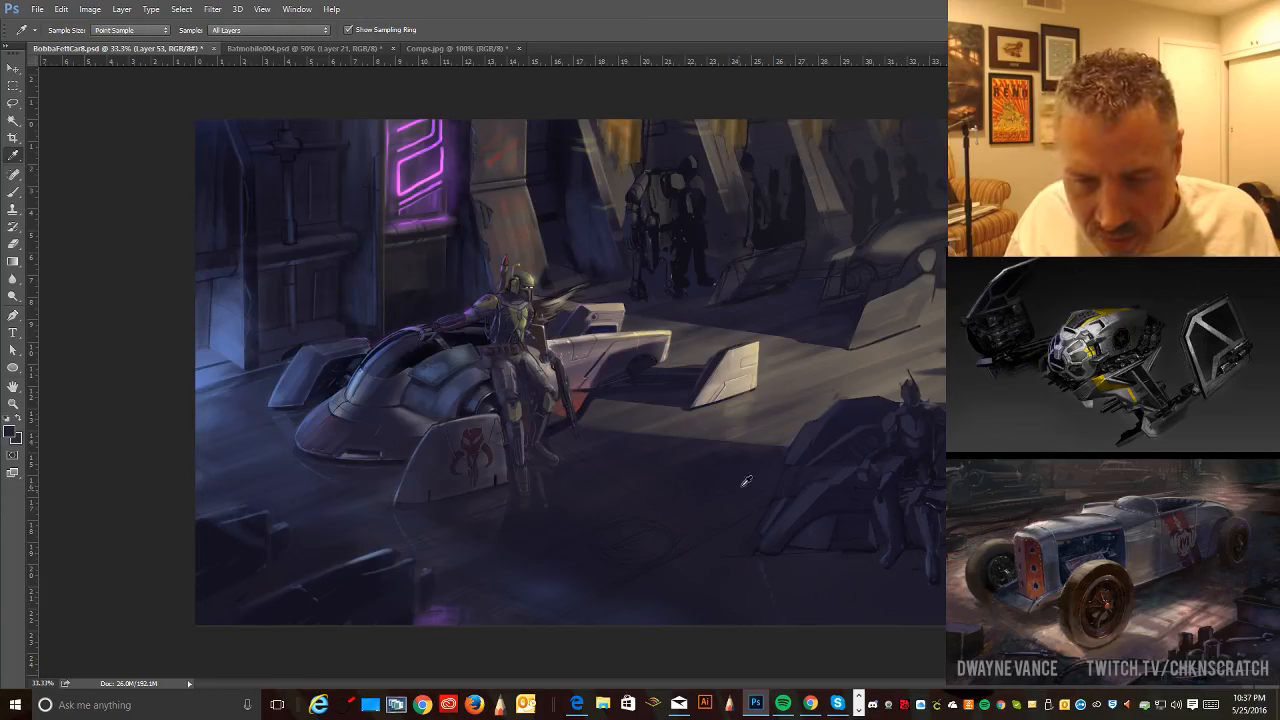
pyautogui.click(13, 191)
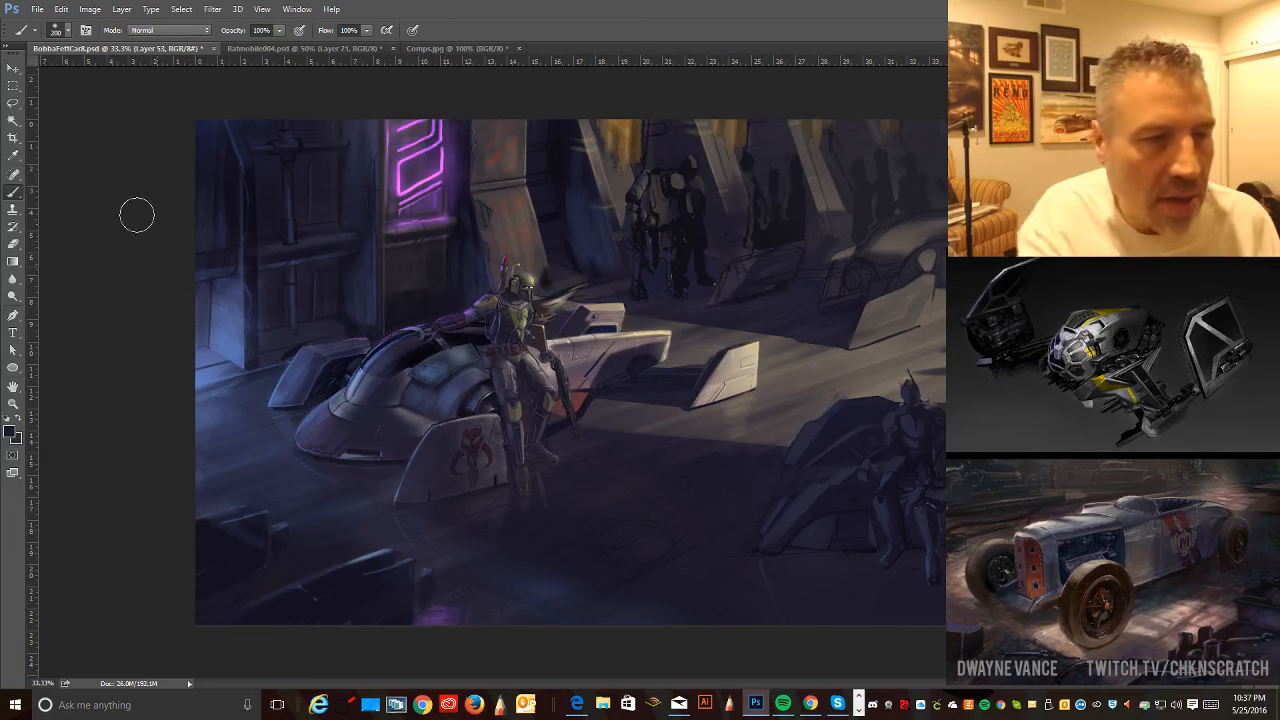
pyautogui.moveTo(14, 105)
pyautogui.mouseDown()
pyautogui.moveTo(66, 102)
pyautogui.moveTo(73, 117)
pyautogui.mouseUp()
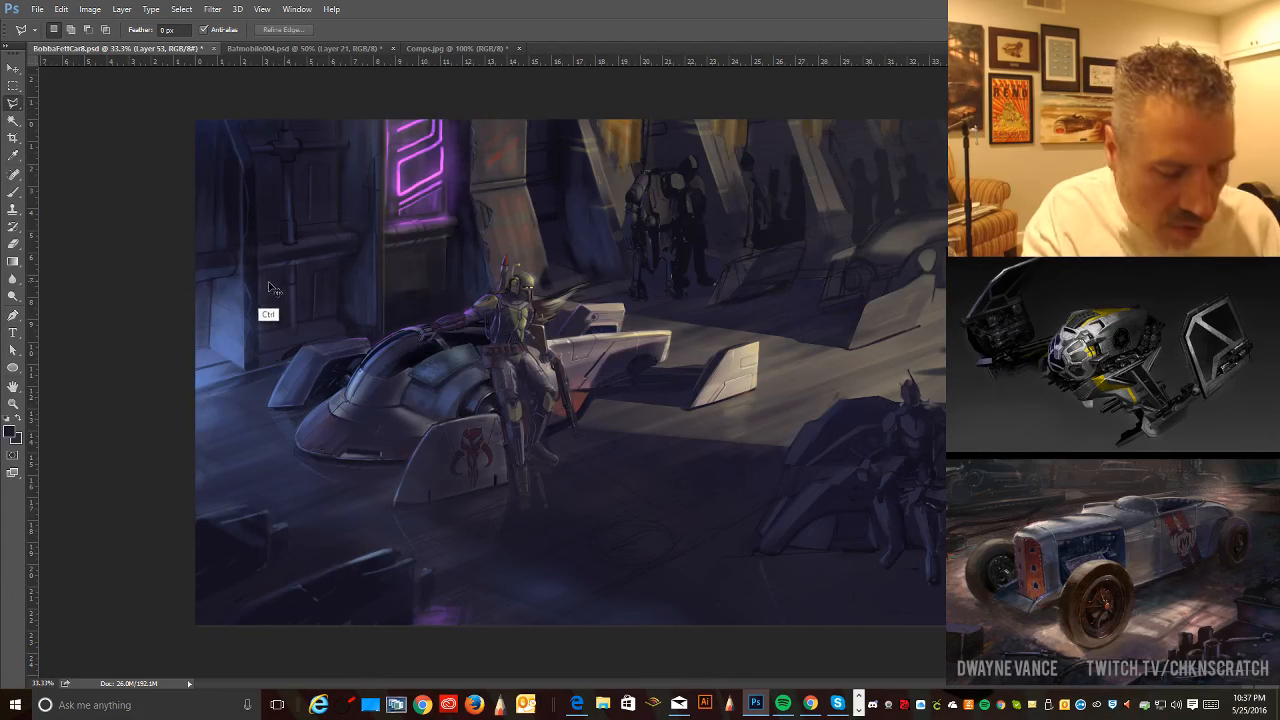
pyautogui.click(14, 315)
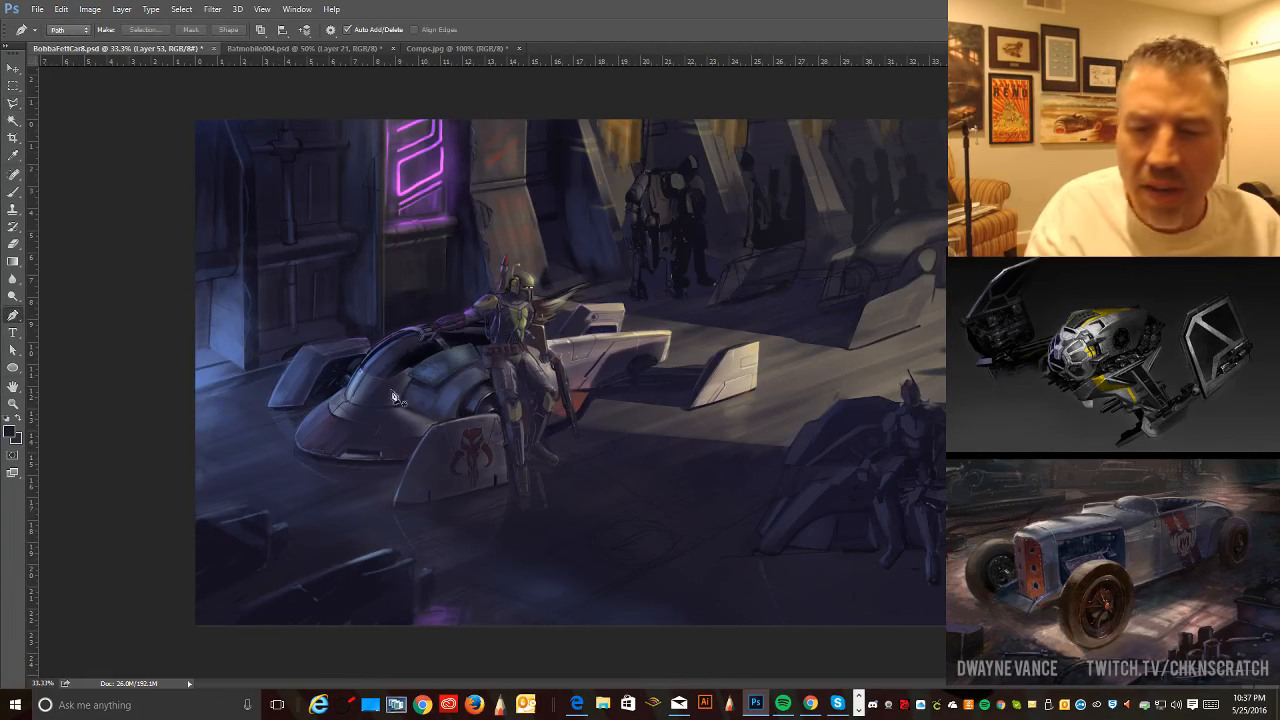
pyautogui.click(757, 551)
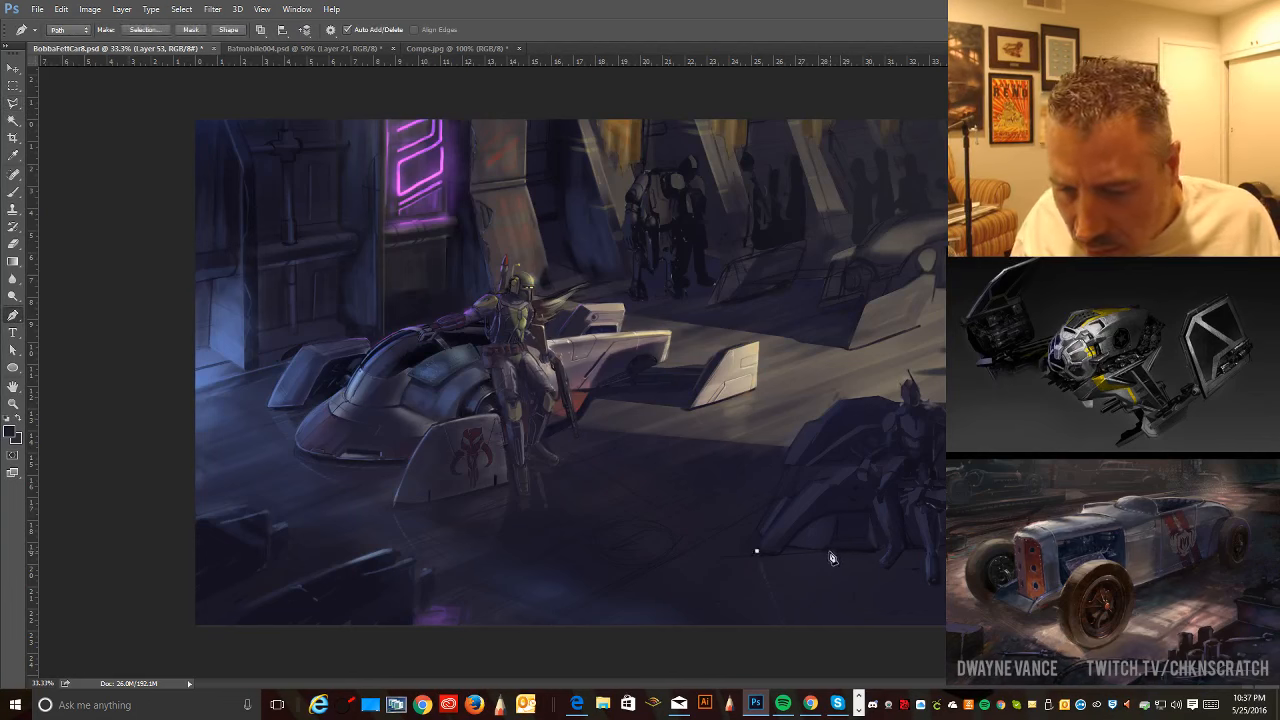
pyautogui.moveTo(830, 555); pyautogui.dragTo(858, 550)
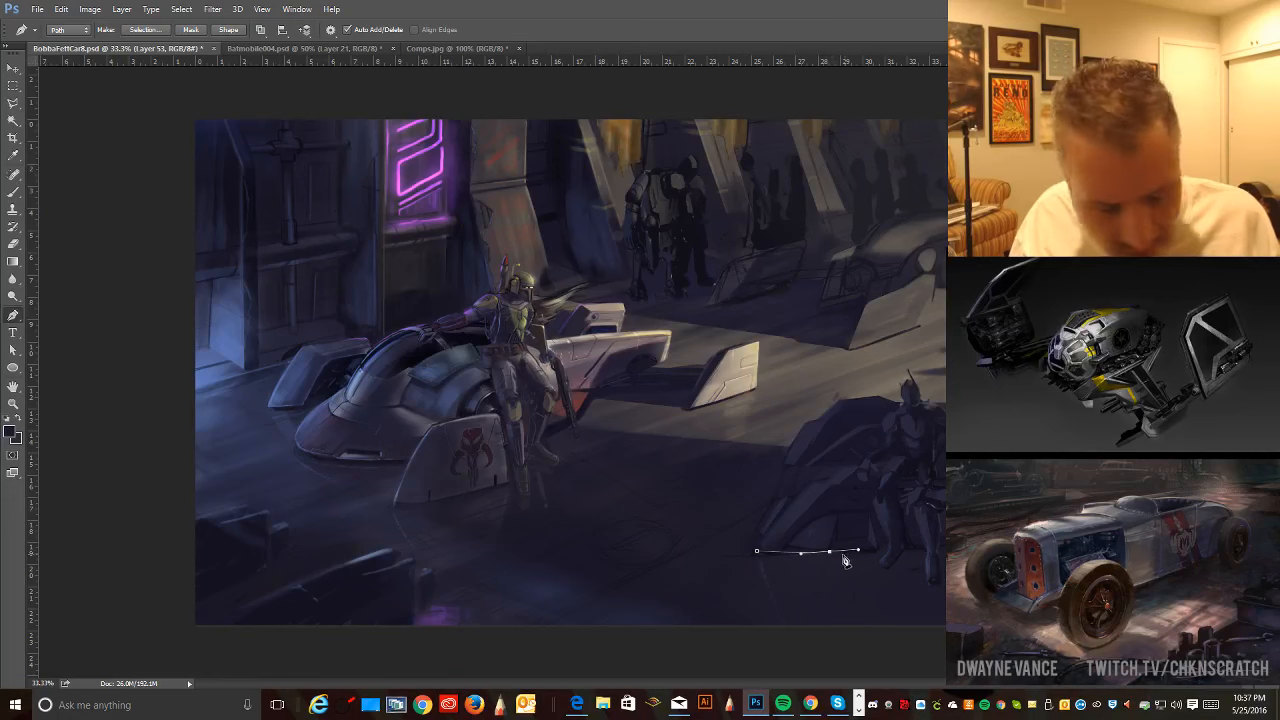
pyautogui.hotkey('ctrl', 'z')
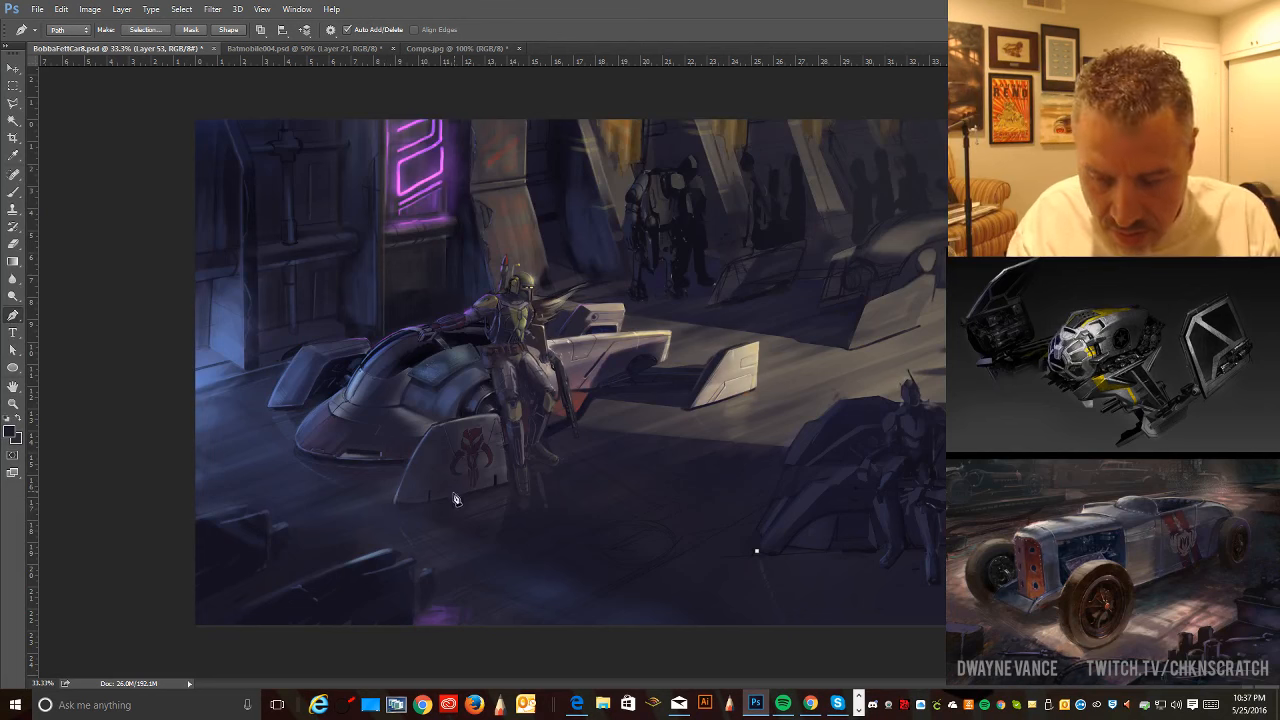
# - Choose the hard round brush tip, reduce it to 15 px and sample a dark tone near the leaning figure's hand for detail painting
pyautogui.click(13, 191)
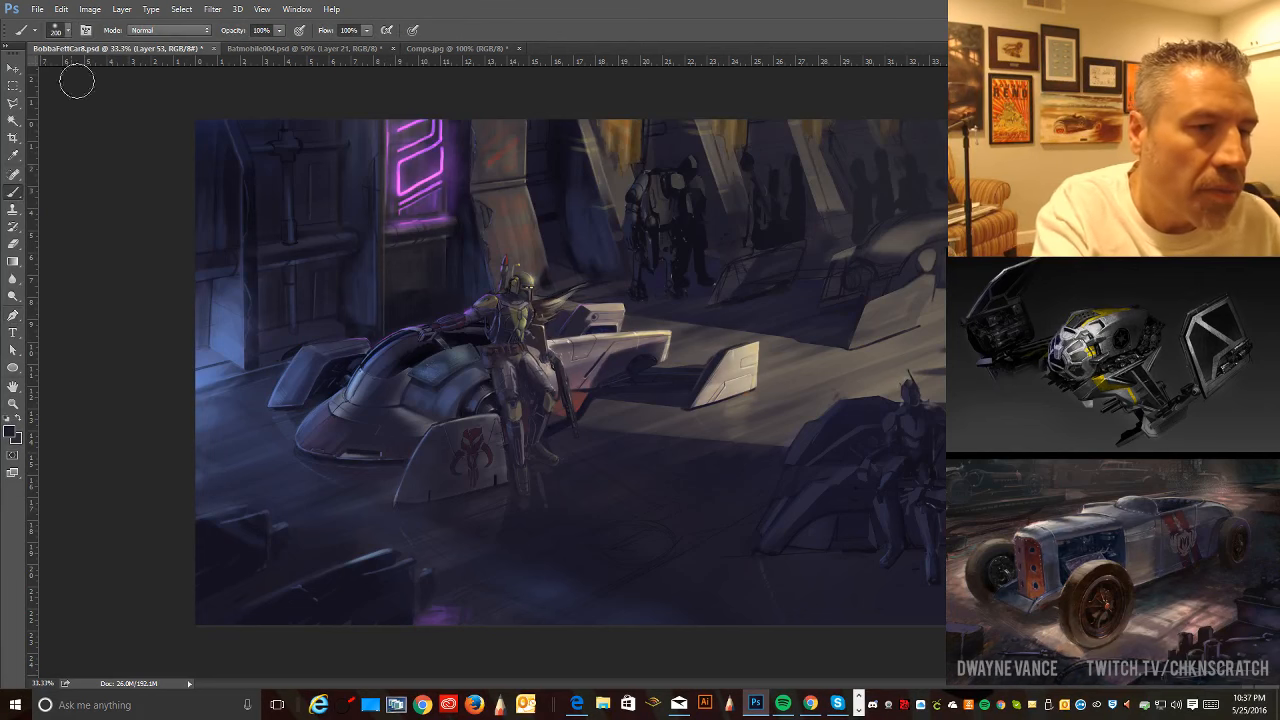
pyautogui.click(68, 30)
pyautogui.click(132, 163)
pyautogui.click(298, 97)
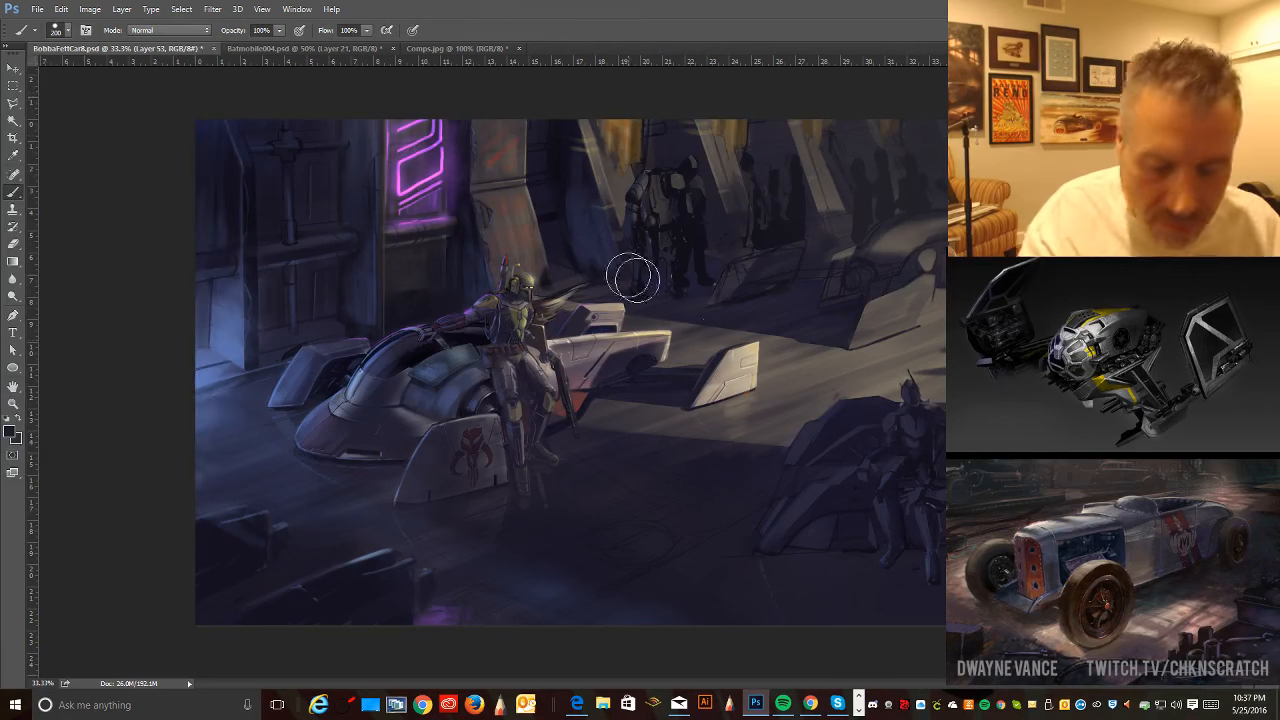
pyautogui.press('[')
pyautogui.press('[')
pyautogui.press('[')
pyautogui.press('[')
pyautogui.press('[')
pyautogui.press('[')
pyautogui.press('[')
pyautogui.press('[')
pyautogui.press('[')
pyautogui.press('[')
pyautogui.press('[')
pyautogui.press('[')
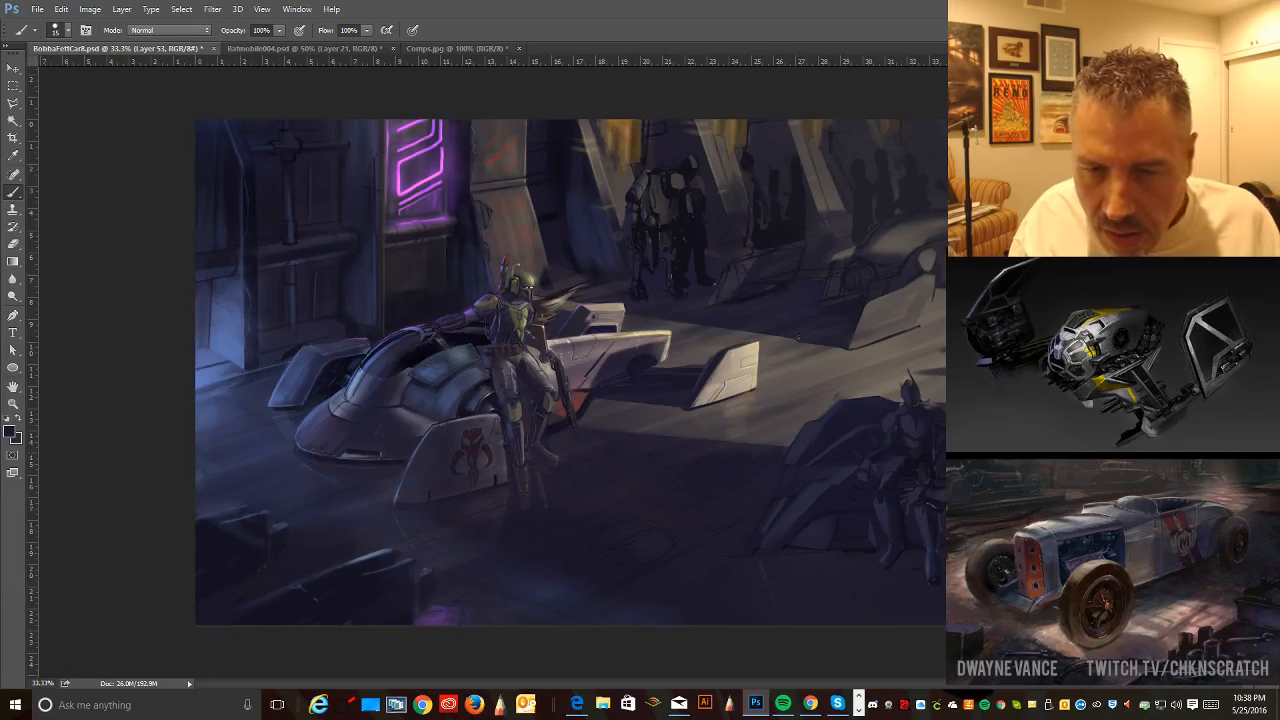
pyautogui.press('alt')
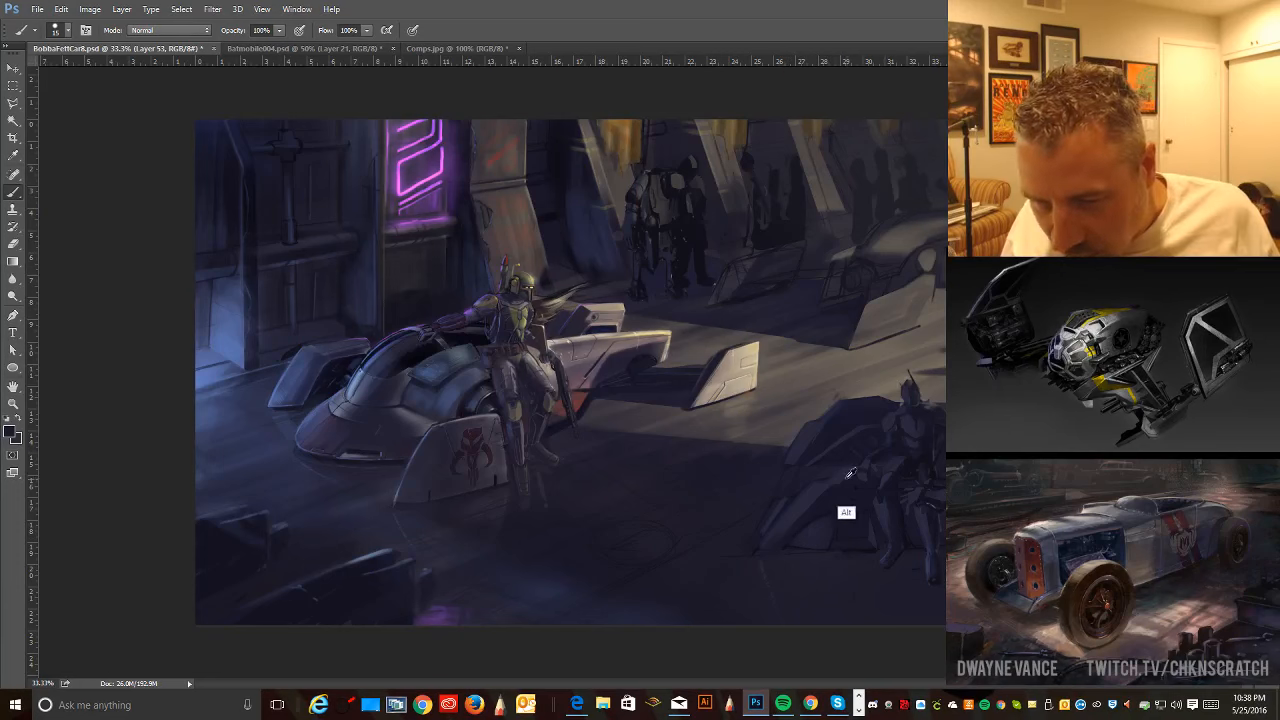
pyautogui.keyDown('alt'); pyautogui.click(865, 468); pyautogui.keyUp('alt')
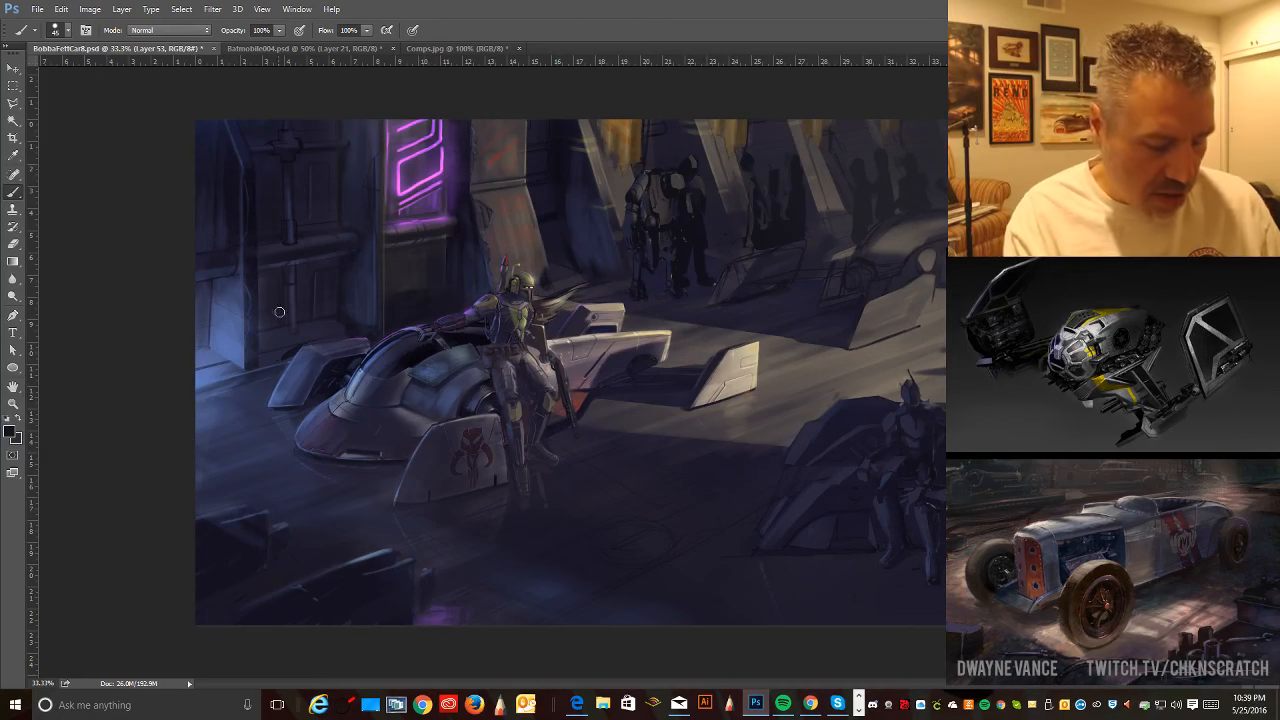
# - Sample a blue tone from the Boba Fett vehicle's rear fin and outline a small polygonal area on the vehicle just behind Boba Fett
pyautogui.keyDown('alt'); pyautogui.click(298, 374); pyautogui.keyUp('alt')
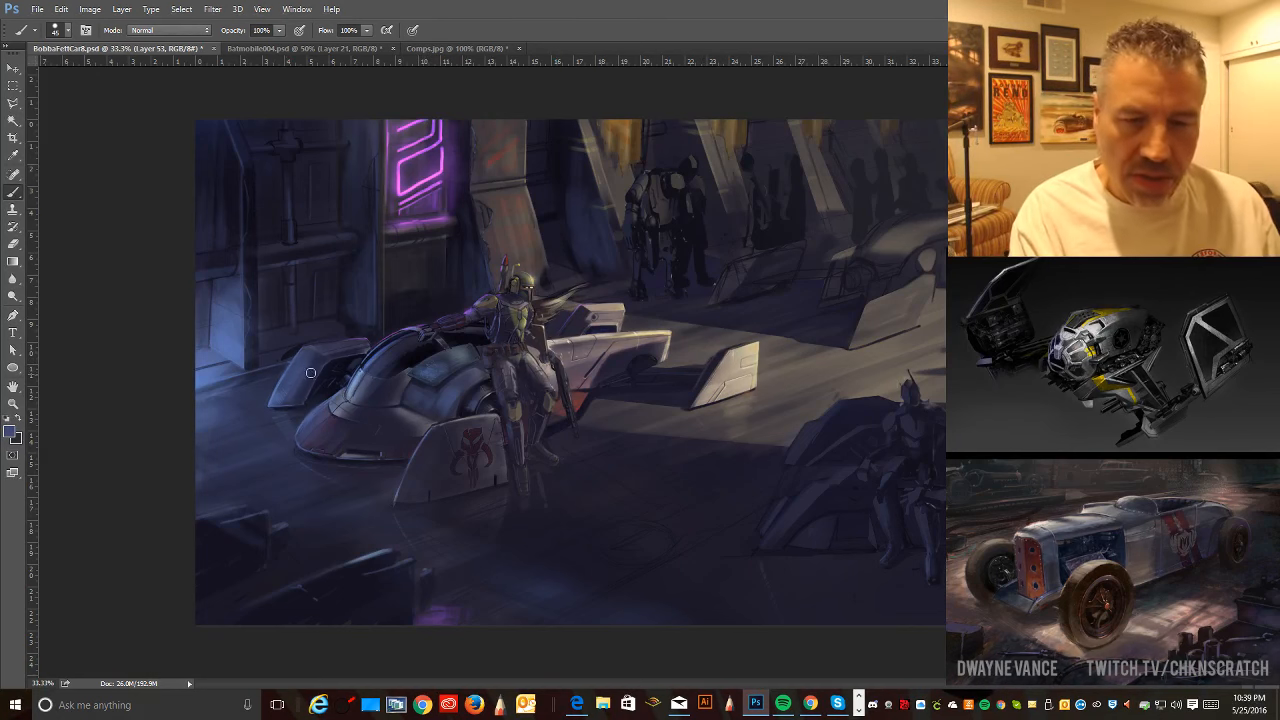
pyautogui.click(13, 102)
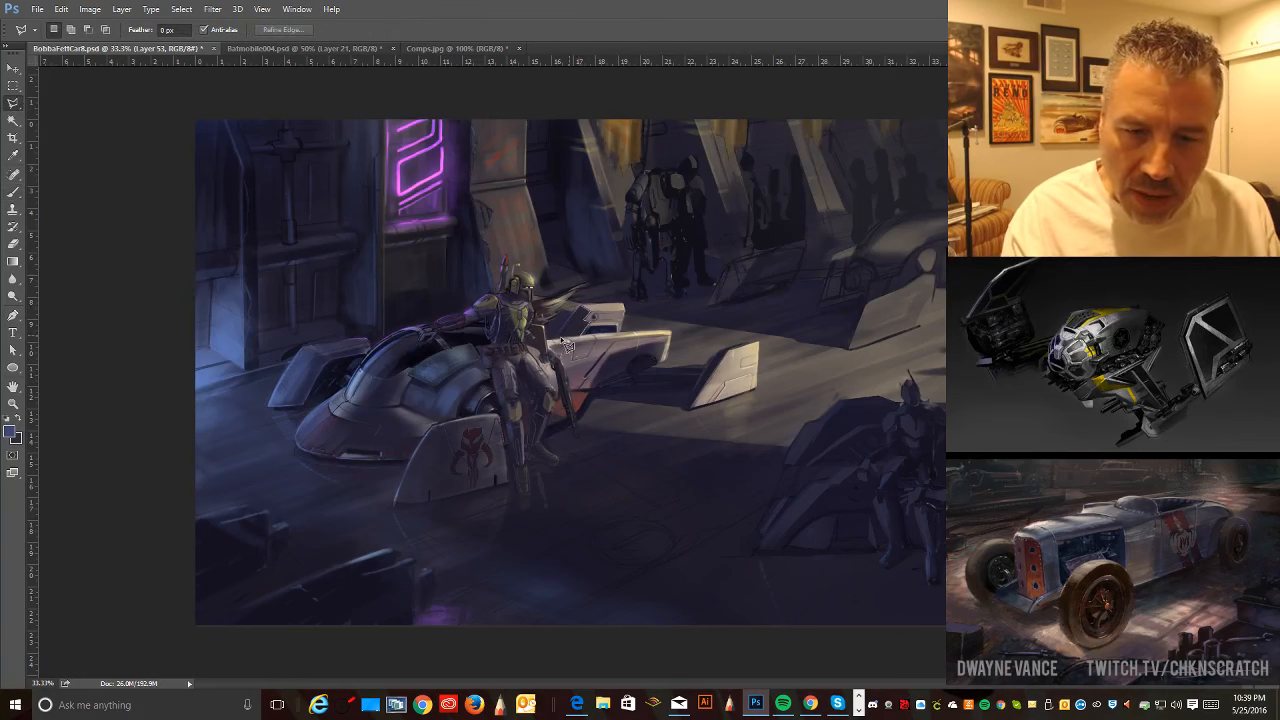
pyautogui.moveTo(565, 345)
pyautogui.mouseDown()
pyautogui.moveTo(580, 306)
pyautogui.moveTo(566, 342)
pyautogui.mouseUp()
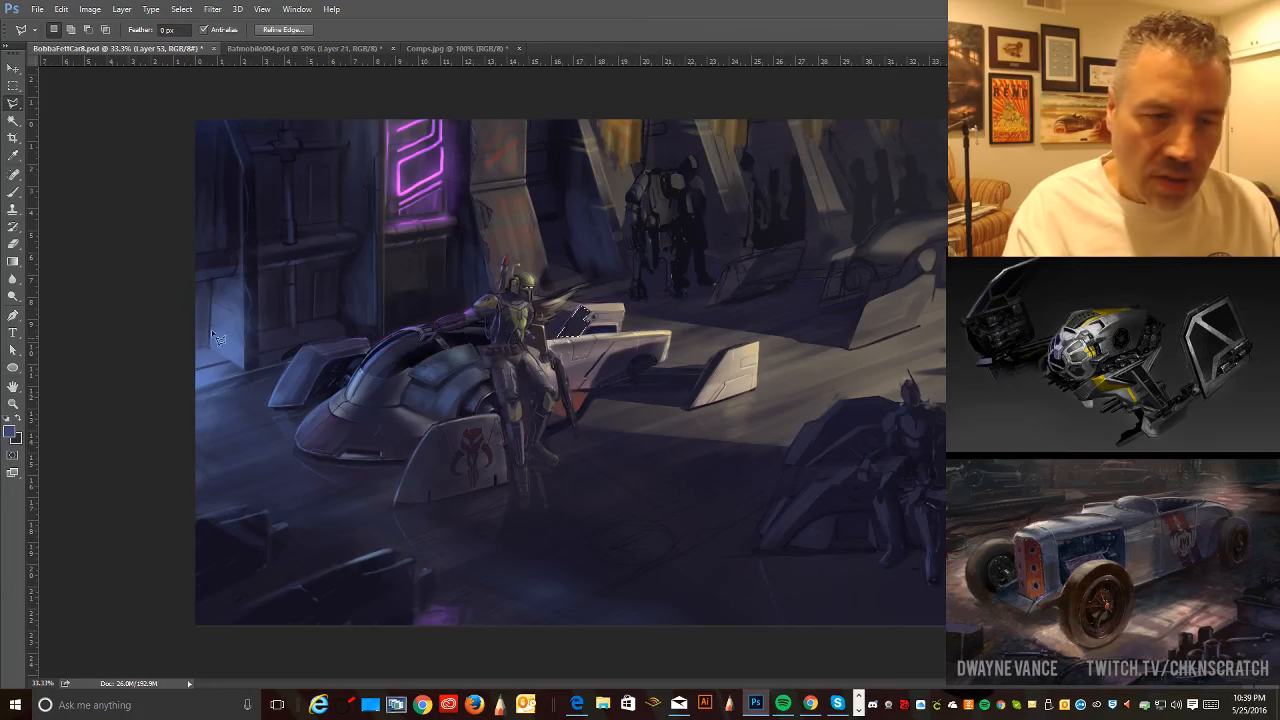
pyautogui.click(13, 191)
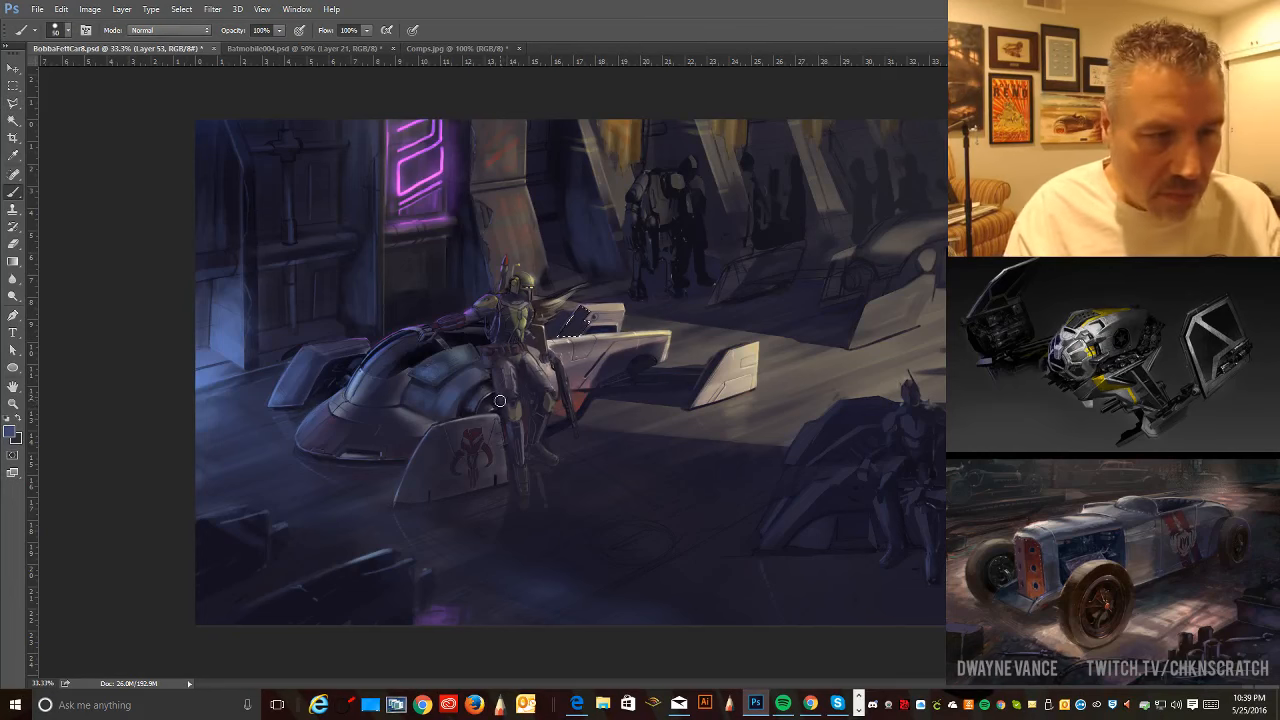
# - Shade the selected area on the vehicle behind Boba Fett with a soft brush enlarged to 150 px and deselect it
pyautogui.press(']')
pyautogui.press(']')
pyautogui.press(']')
pyautogui.press(']')
pyautogui.press(']')
pyautogui.press(']')
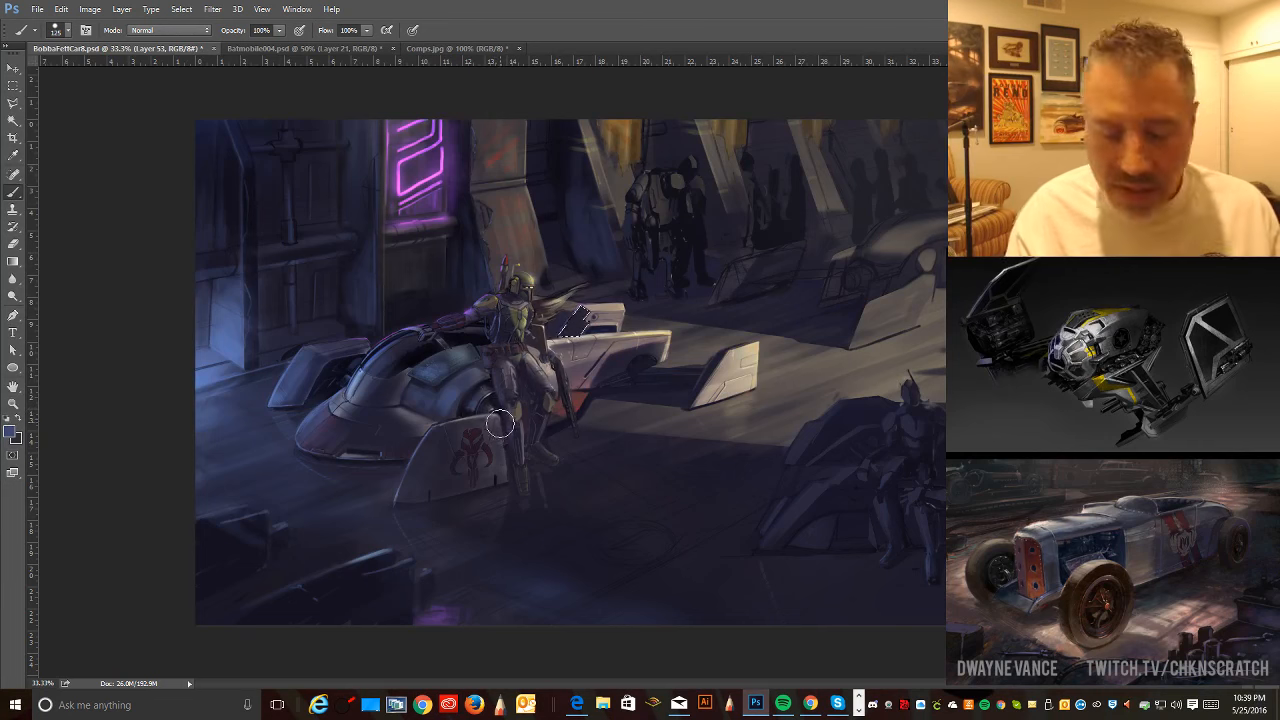
pyautogui.press('alt')
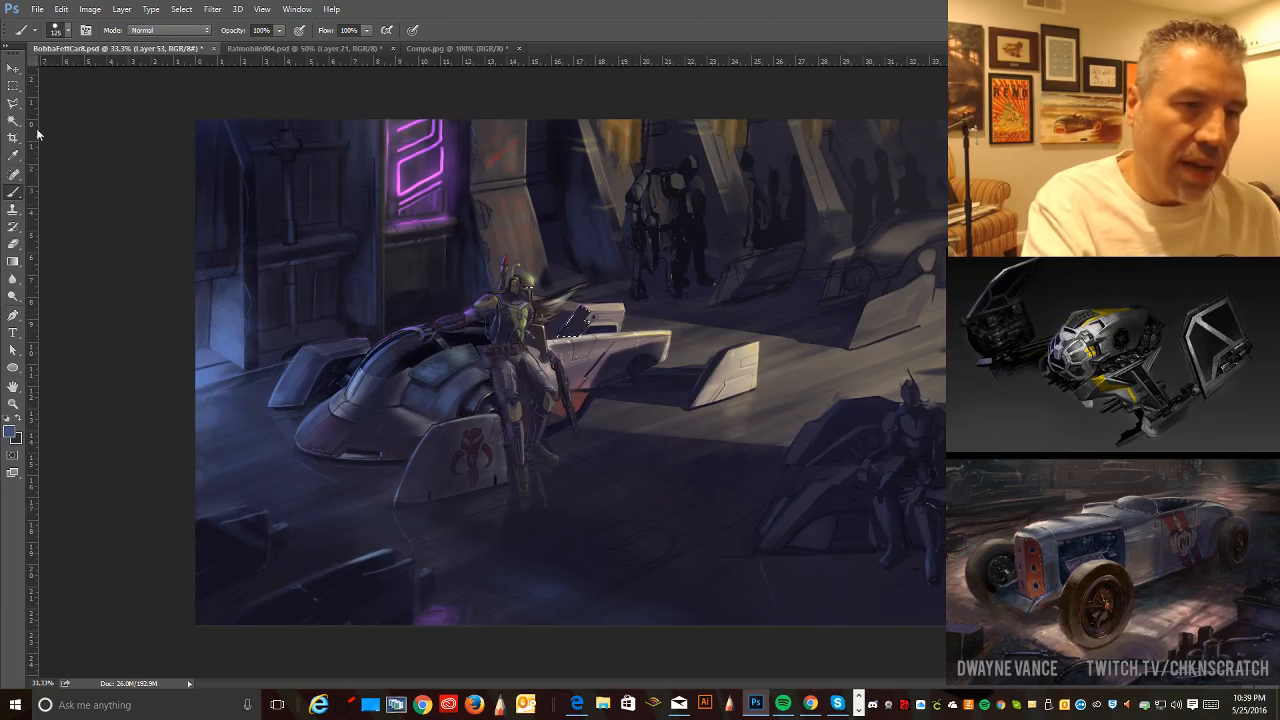
pyautogui.click(67, 30)
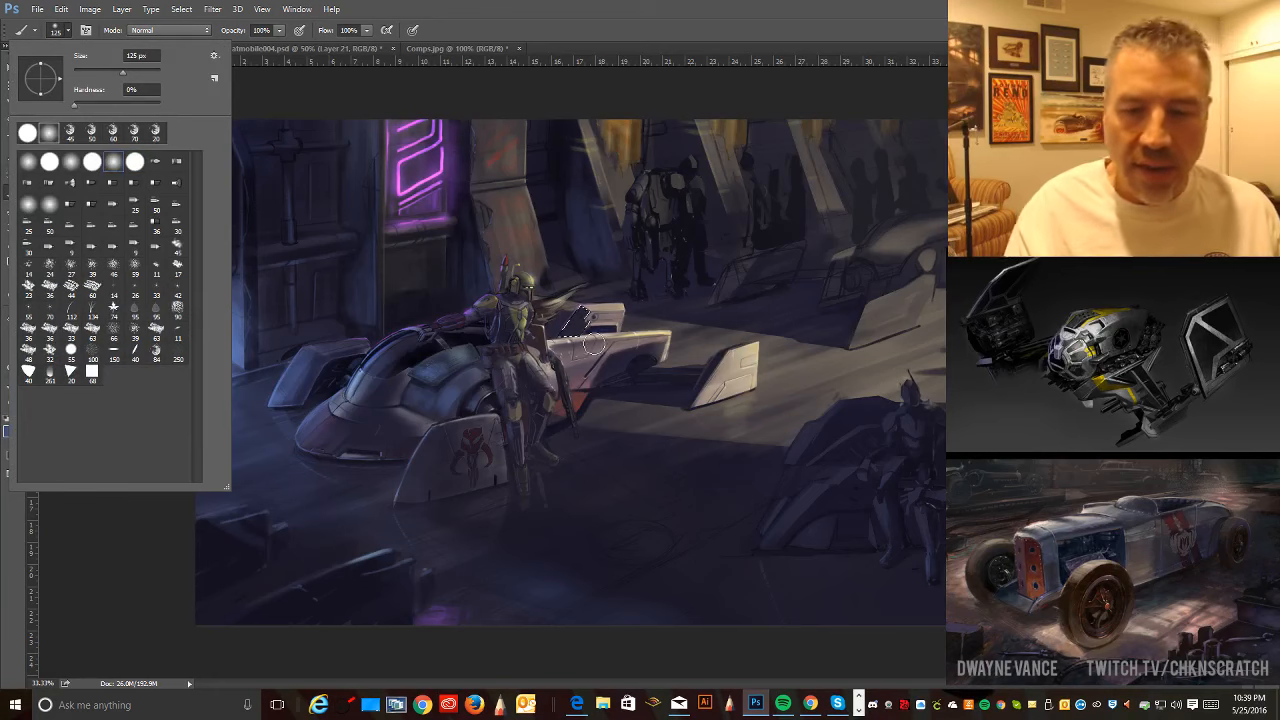
pyautogui.click(636, 86)
pyautogui.press(']')
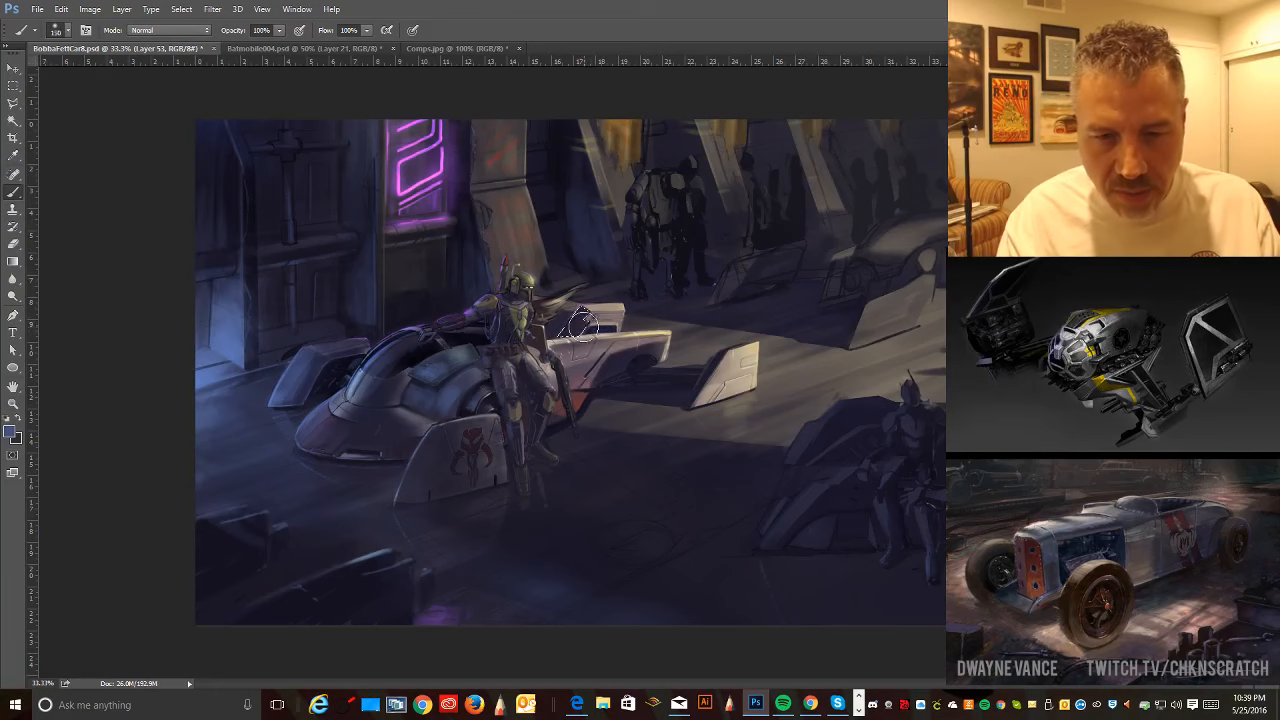
pyautogui.moveTo(584, 326)
pyautogui.mouseDown()
pyautogui.moveTo(588, 311)
pyautogui.moveTo(571, 330)
pyautogui.mouseUp()
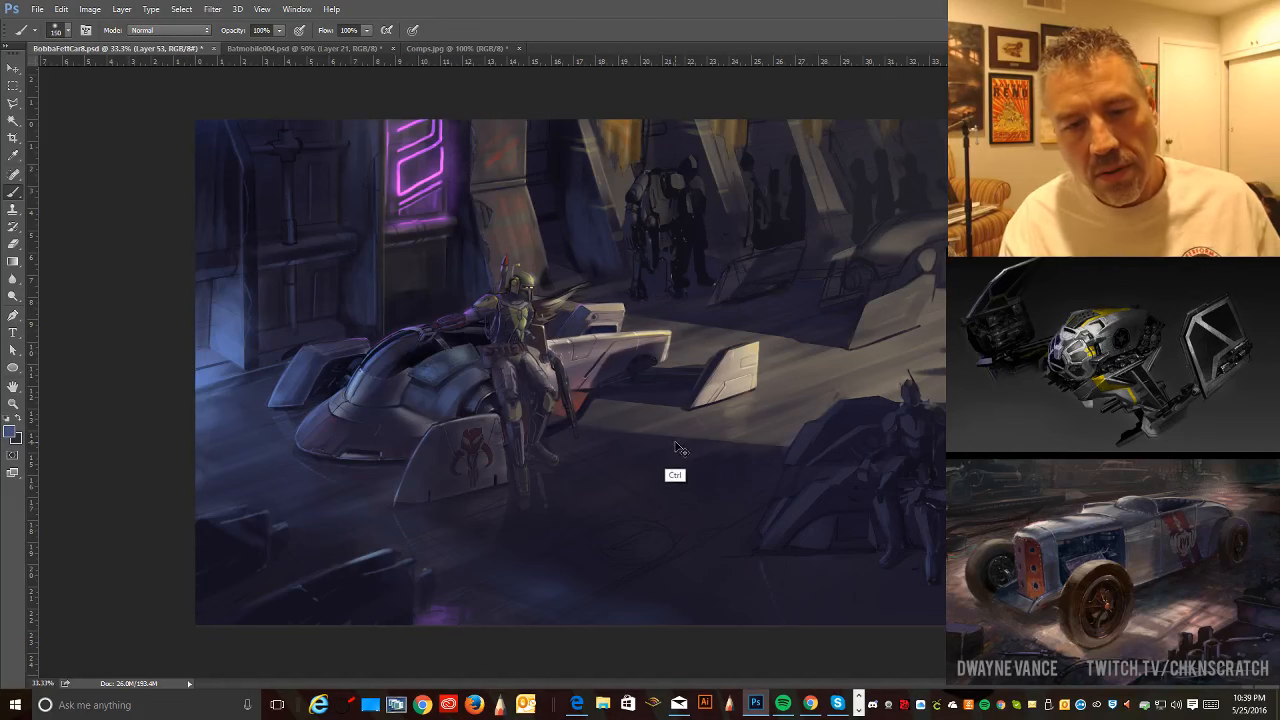
pyautogui.hotkey('ctrl', 'alt', 'z')
pyautogui.hotkey('ctrl', 'alt', 'z')
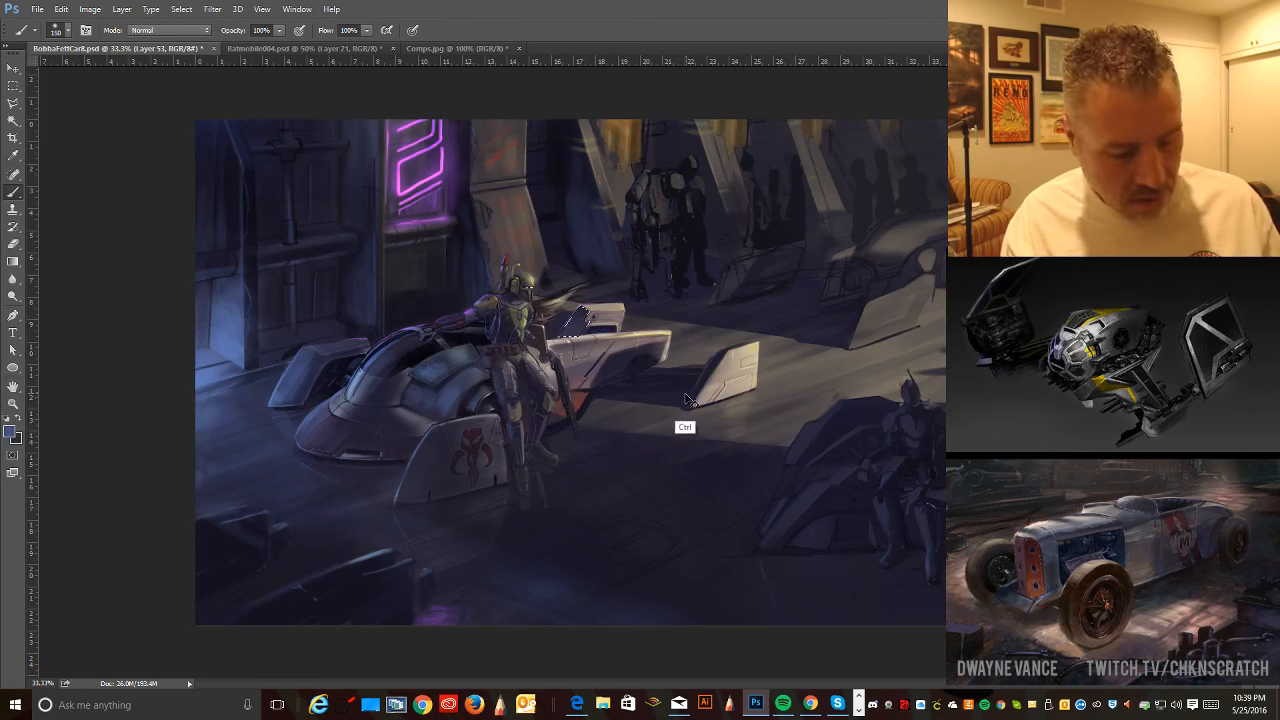
pyautogui.hotkey('ctrl', 'd')
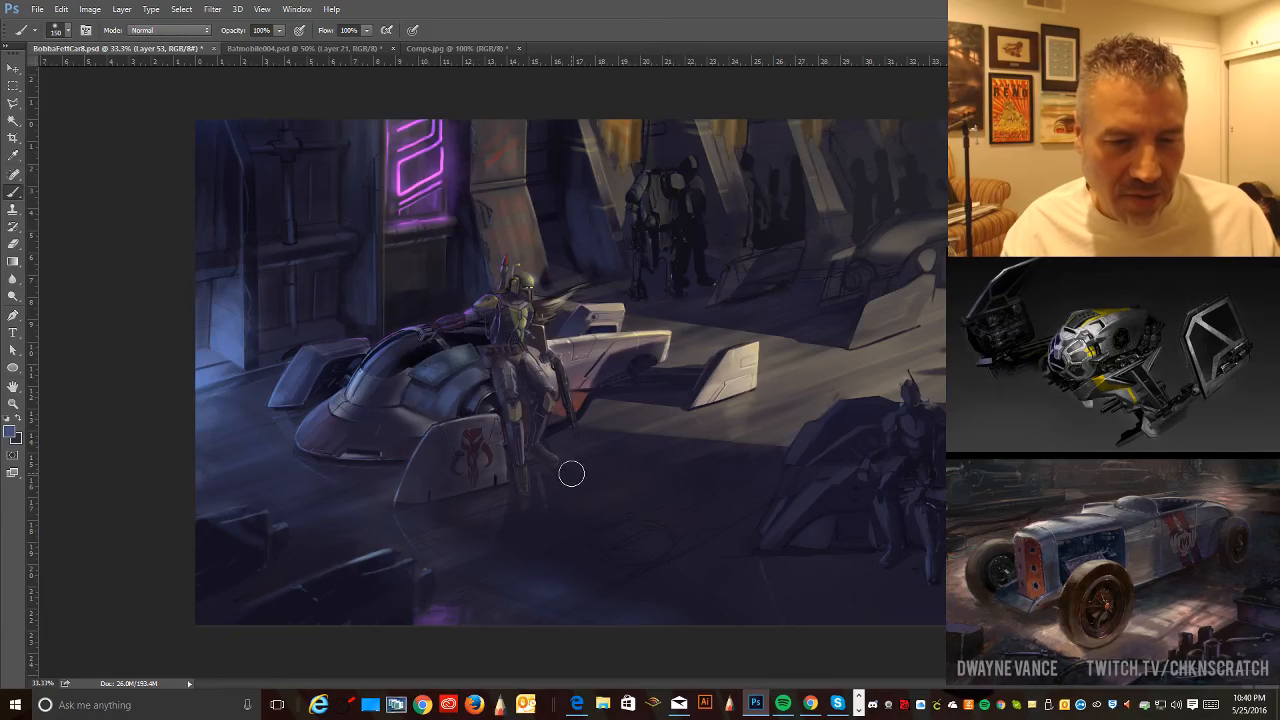
# - Sample a blue-grey tone from the panel on the vehicle's hood and set up a fine brush for detailing around the canopy
pyautogui.press('alt')
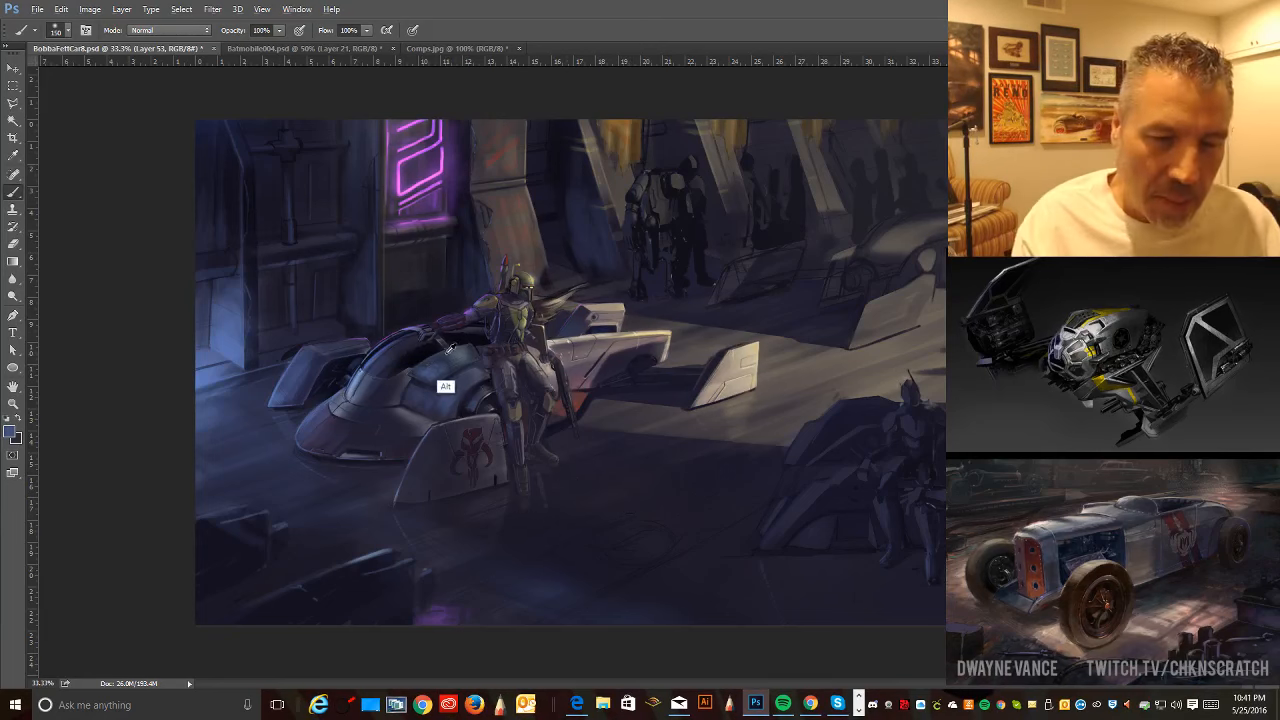
pyautogui.keyDown('alt'); pyautogui.click(458, 350); pyautogui.keyUp('alt')
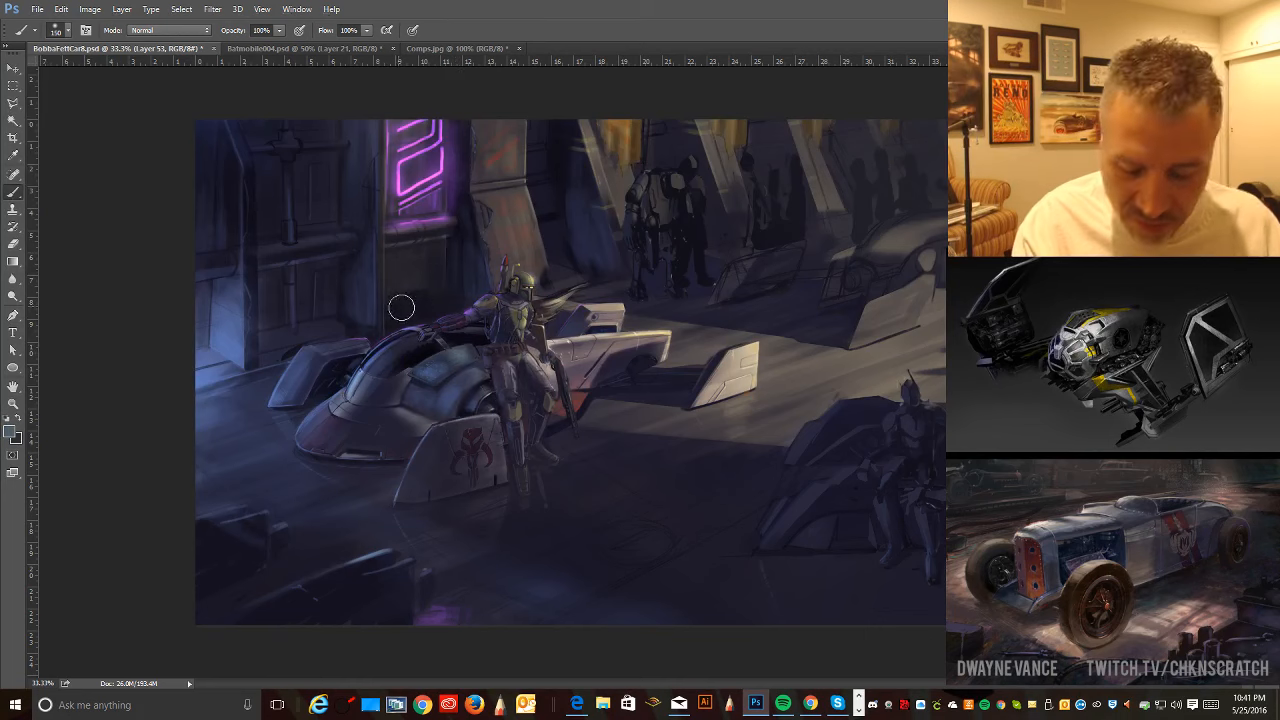
pyautogui.hotkey('ctrl', '+')
pyautogui.moveTo(409, 410); pyautogui.dragTo(627, 495)
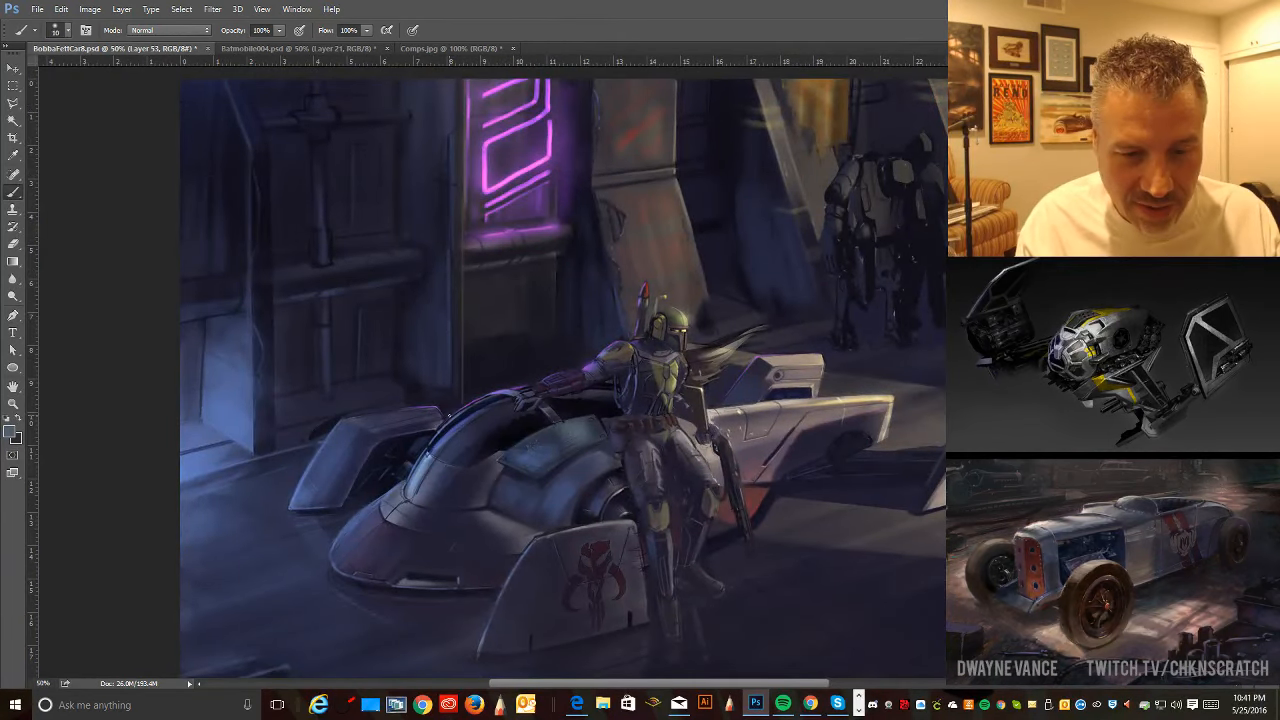
pyautogui.rightClick(126, 187)
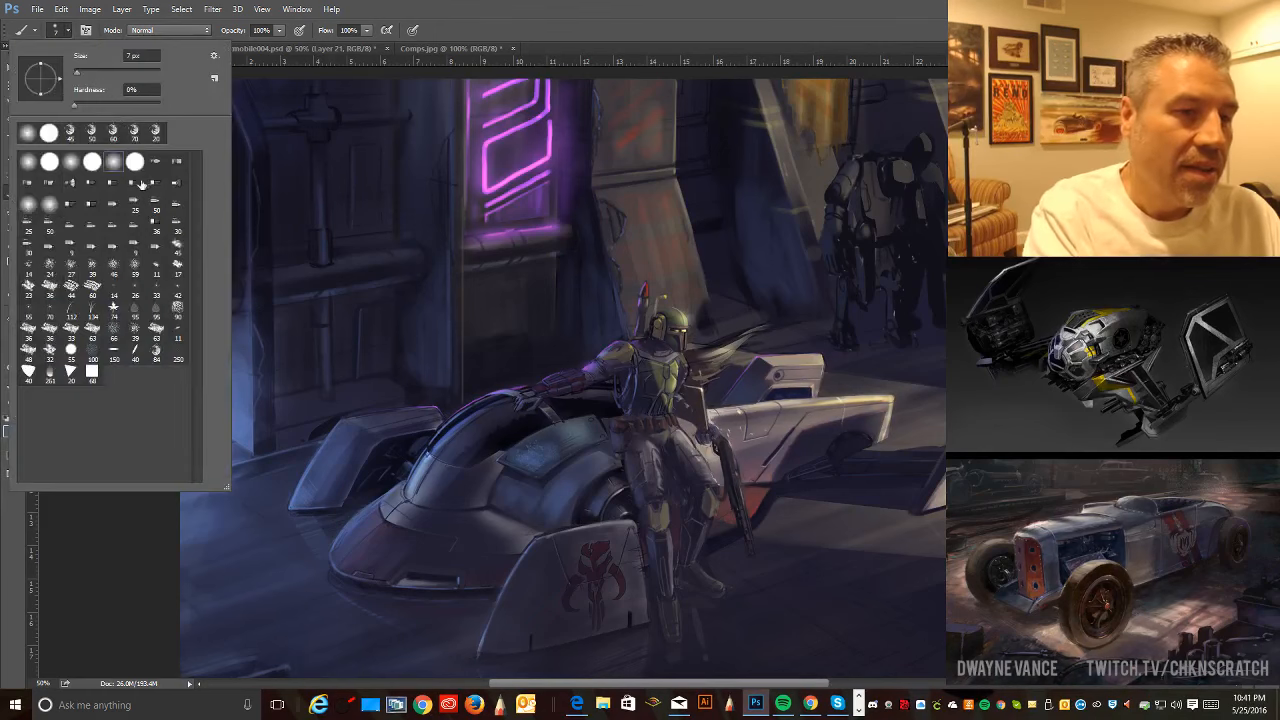
pyautogui.click(134, 529)
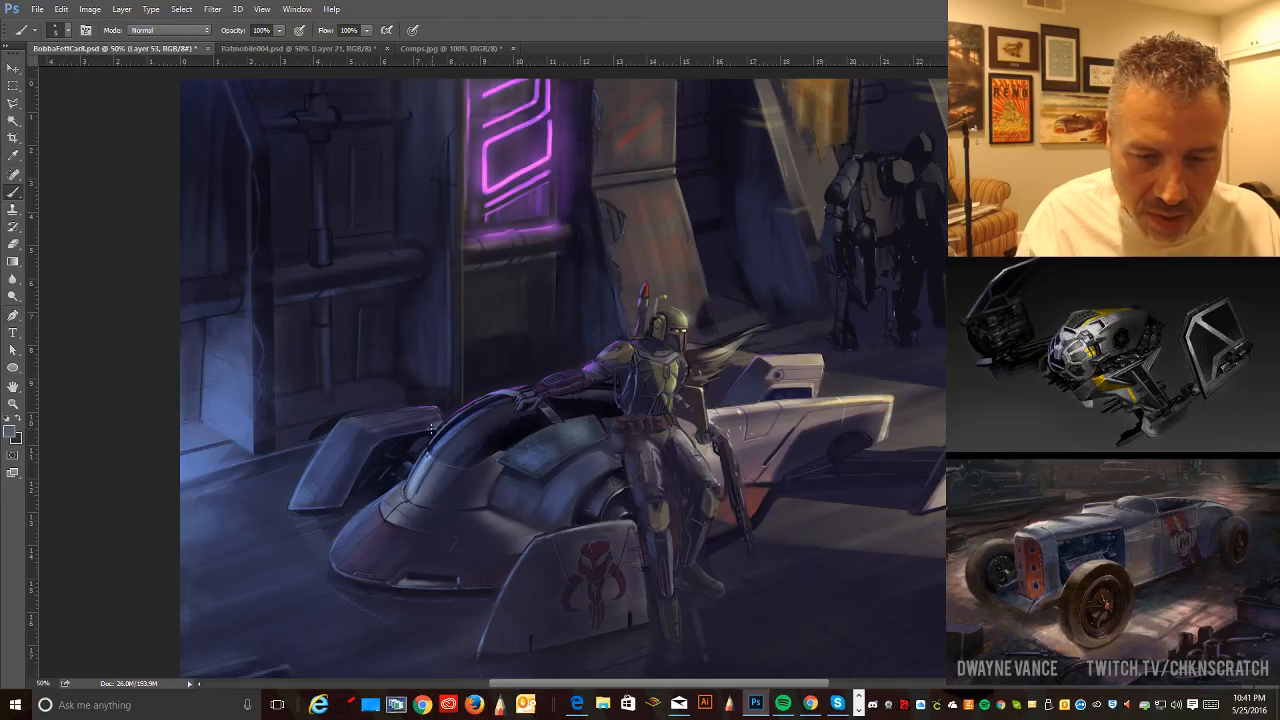
pyautogui.click(13, 316)
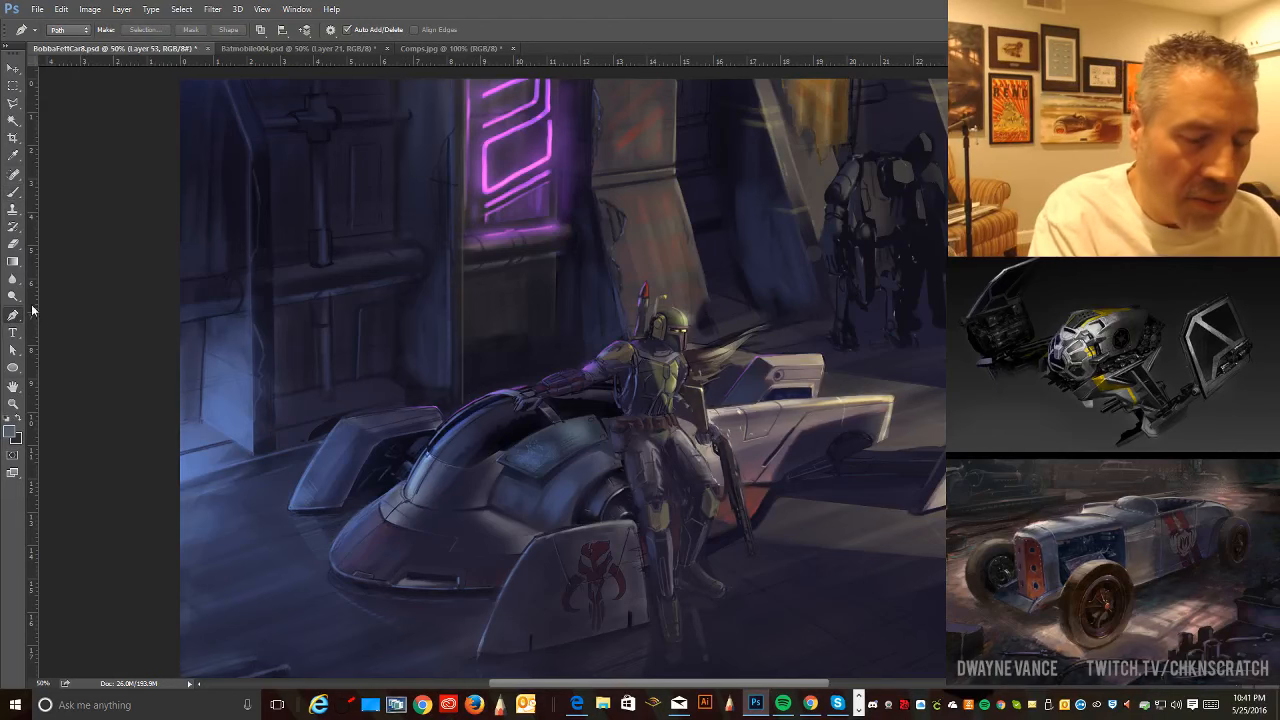
pyautogui.click(13, 191)
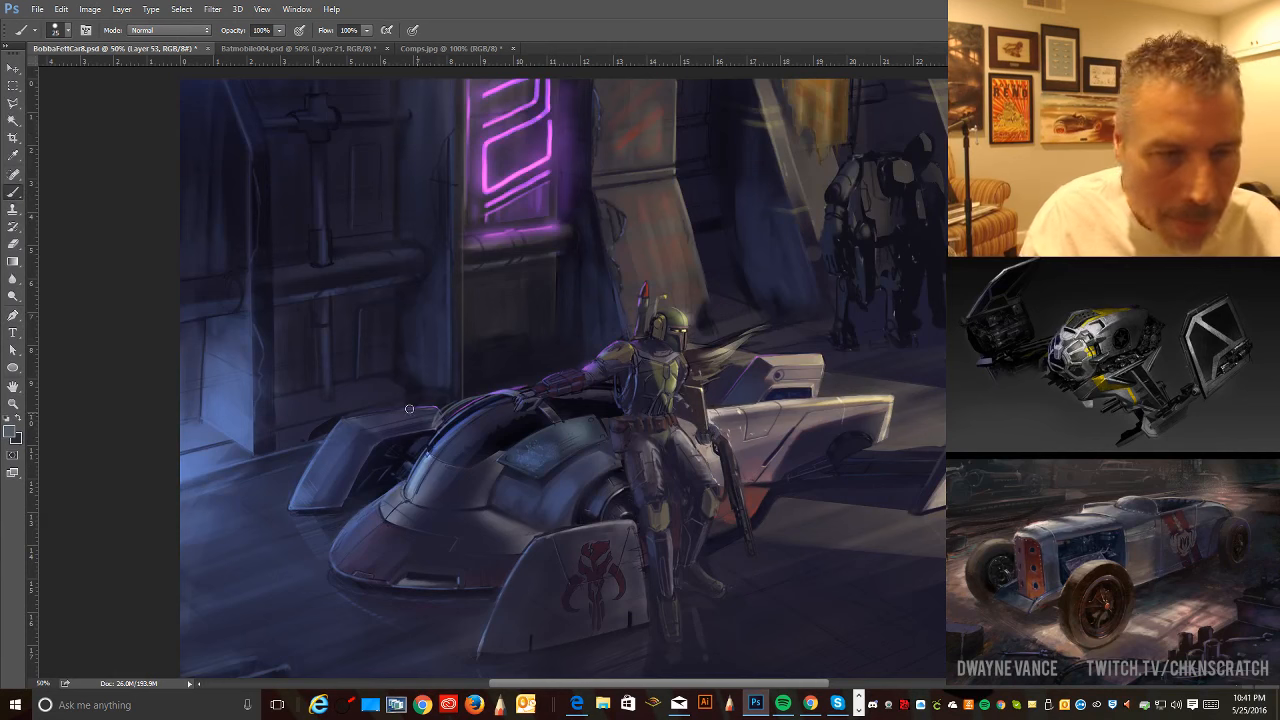
# - Choose the hard round brush tip and reduce it to a few pixels for fine detail work
pyautogui.click(67, 30)
pyautogui.click(135, 166)
pyautogui.click(135, 541)
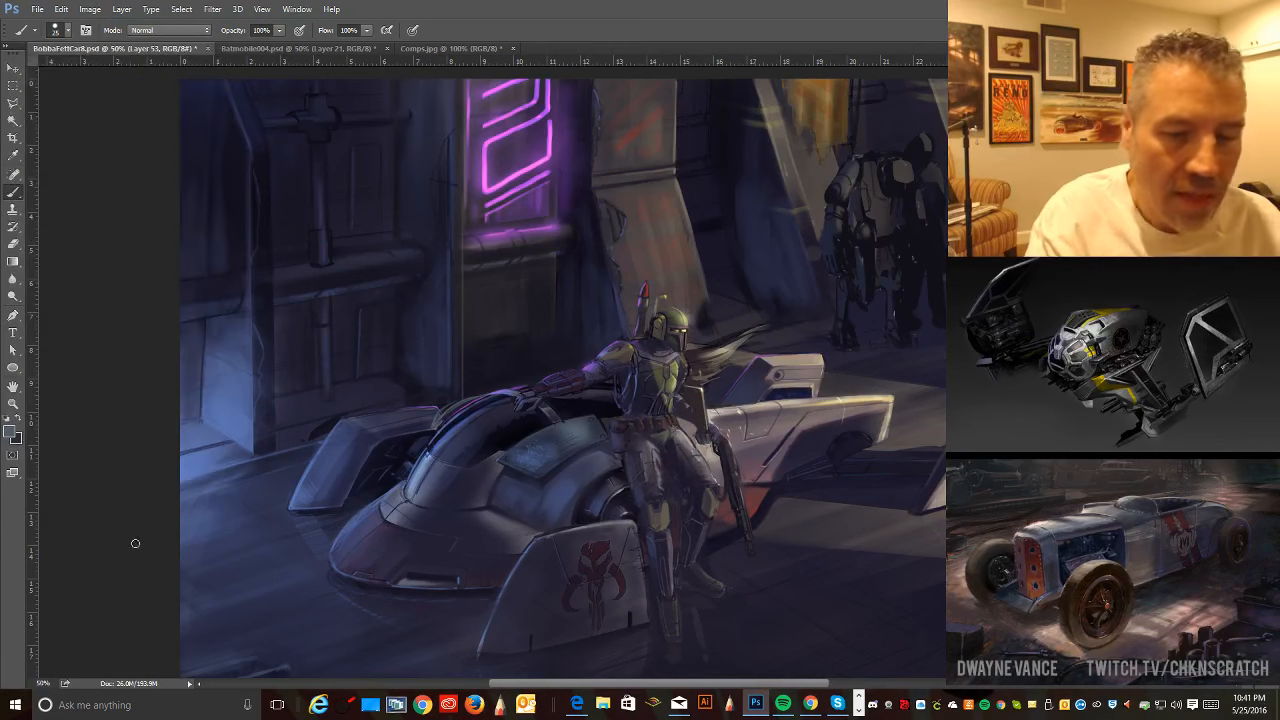
pyautogui.press('[')
pyautogui.press('[')
pyautogui.press('[')
pyautogui.press('[')
pyautogui.press('[')
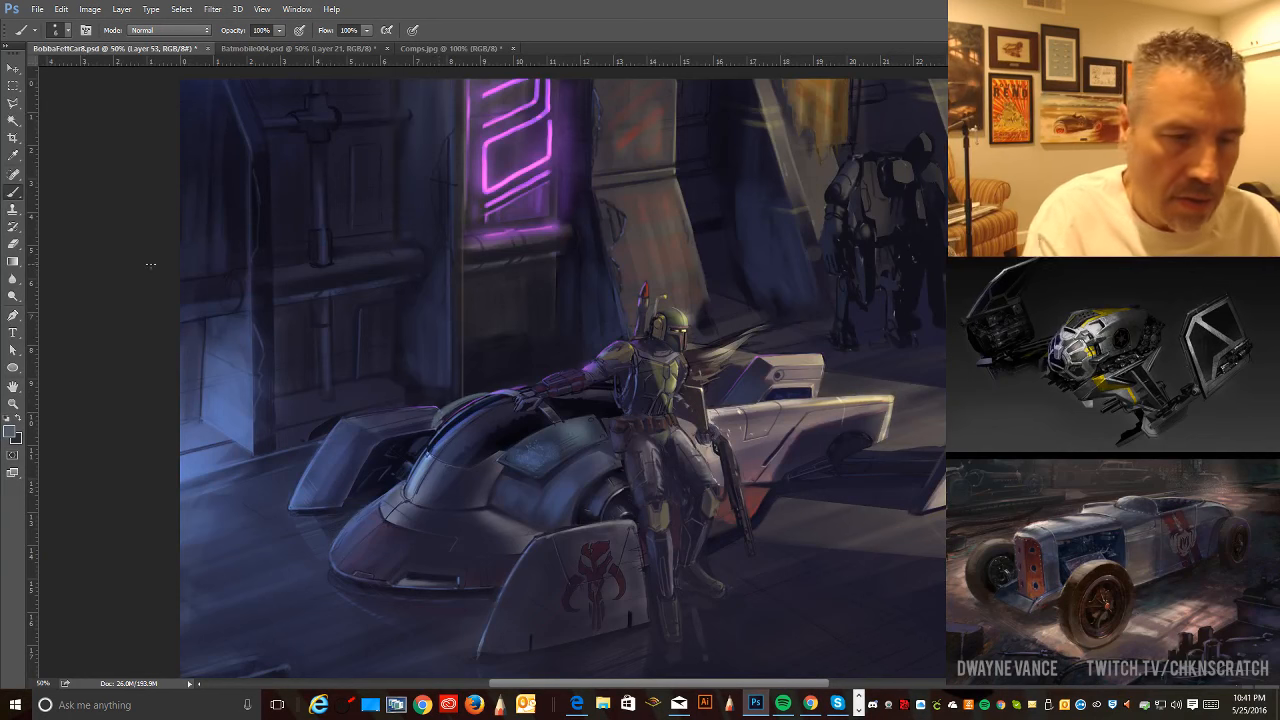
# - Give the Eraser the hard round tip and try to sample a tone from the vehicle's hood panel
pyautogui.press('e')
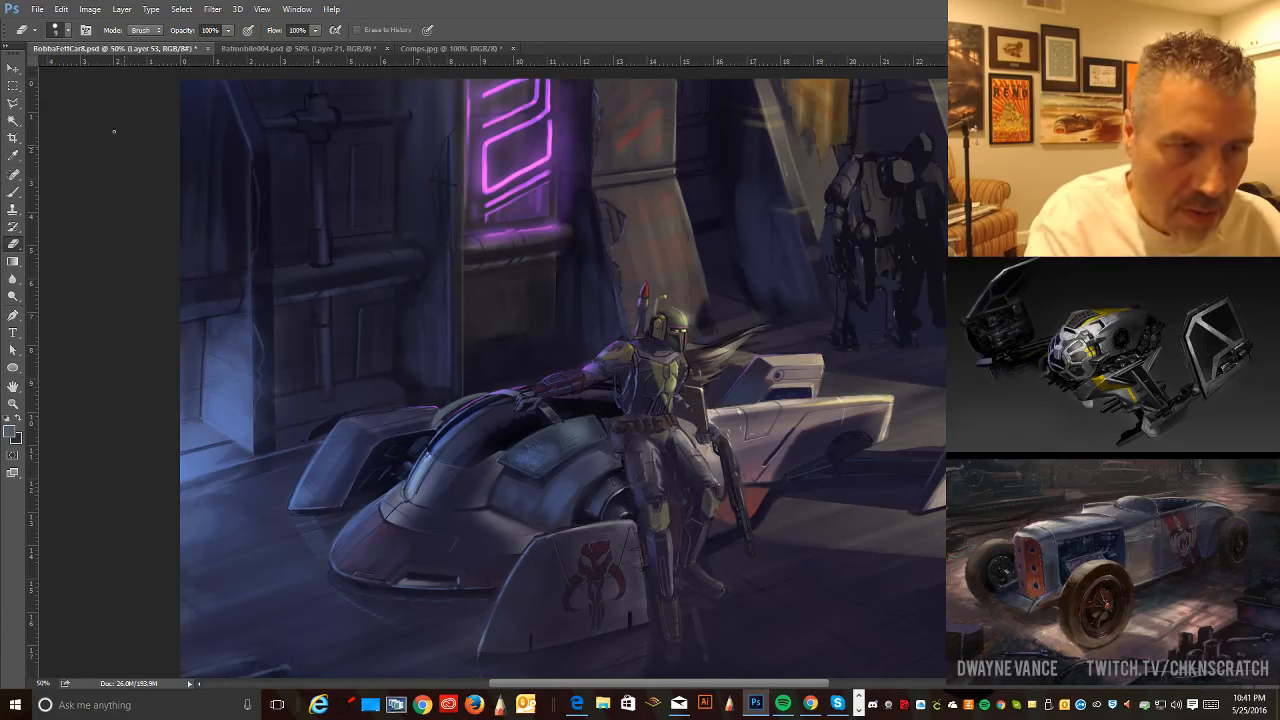
pyautogui.click(60, 30)
pyautogui.doubleClick(134, 166)
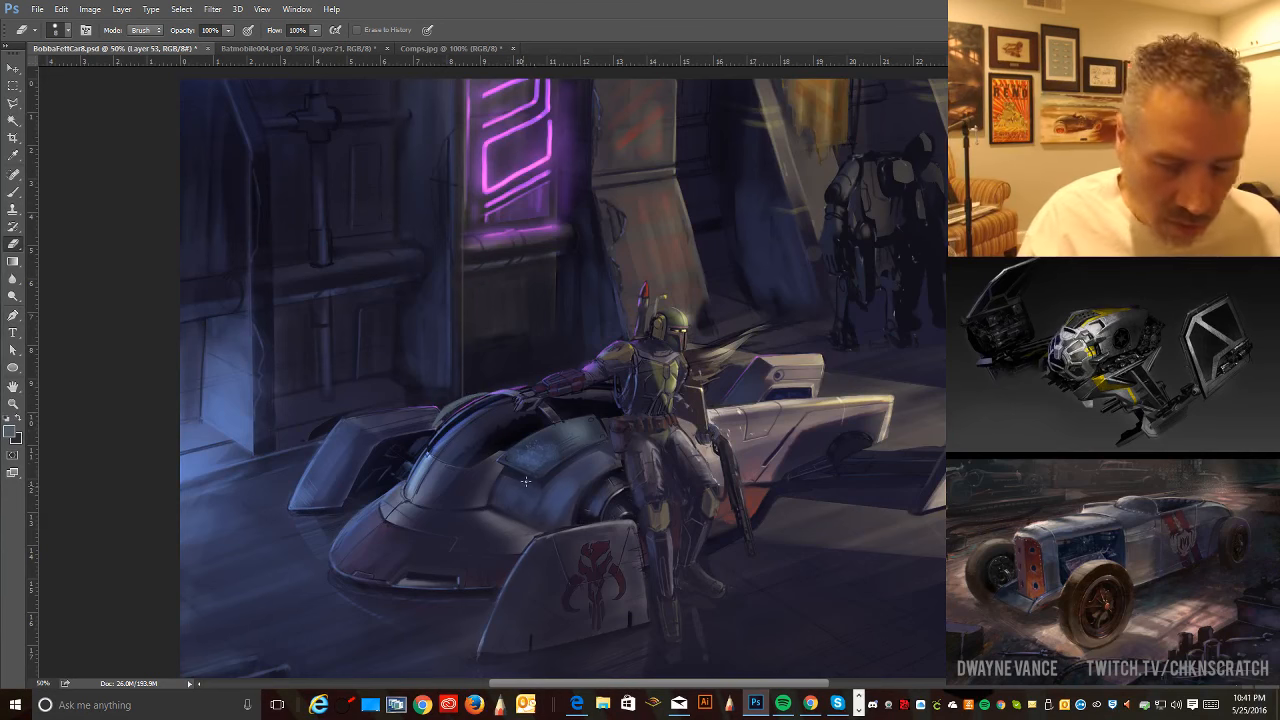
pyautogui.keyDown('alt'); pyautogui.click(553, 464); pyautogui.keyUp('alt')
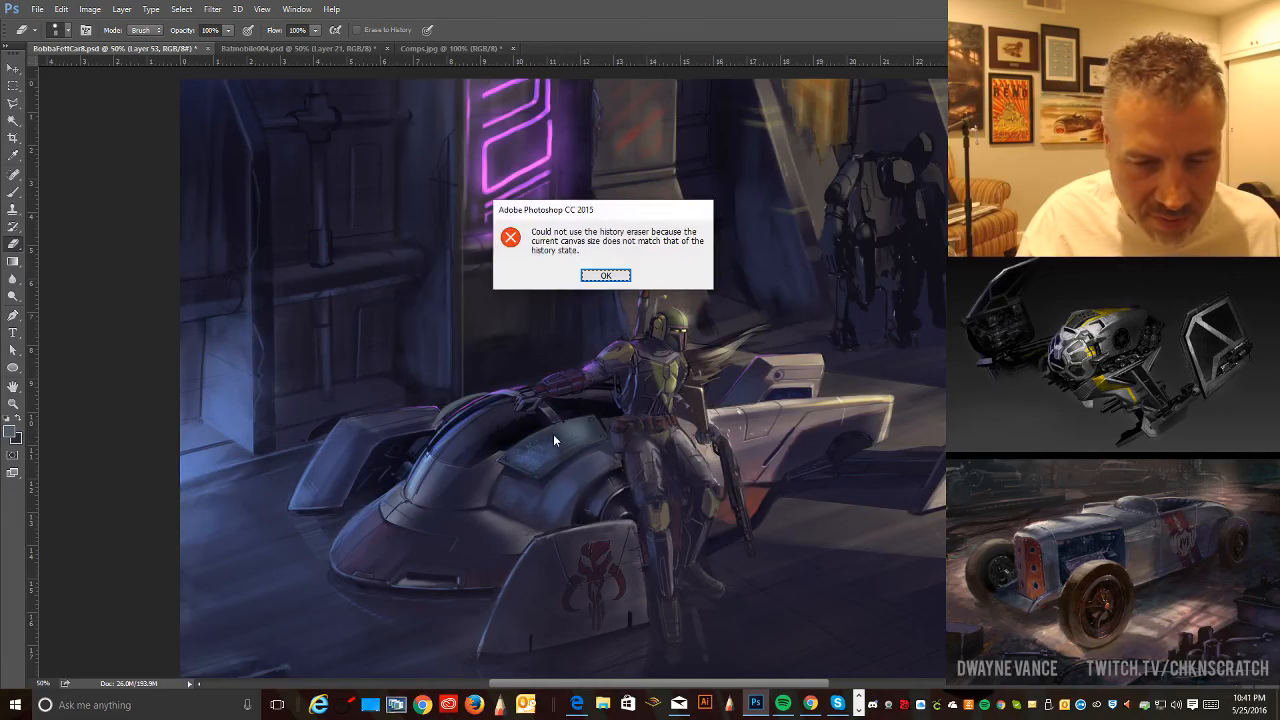
pyautogui.click(620, 273)
# - Return to the Brush, sample a dark tone near the cockpit and the neon sign's magenta, and choose a round tip for highlights
pyautogui.press('b')
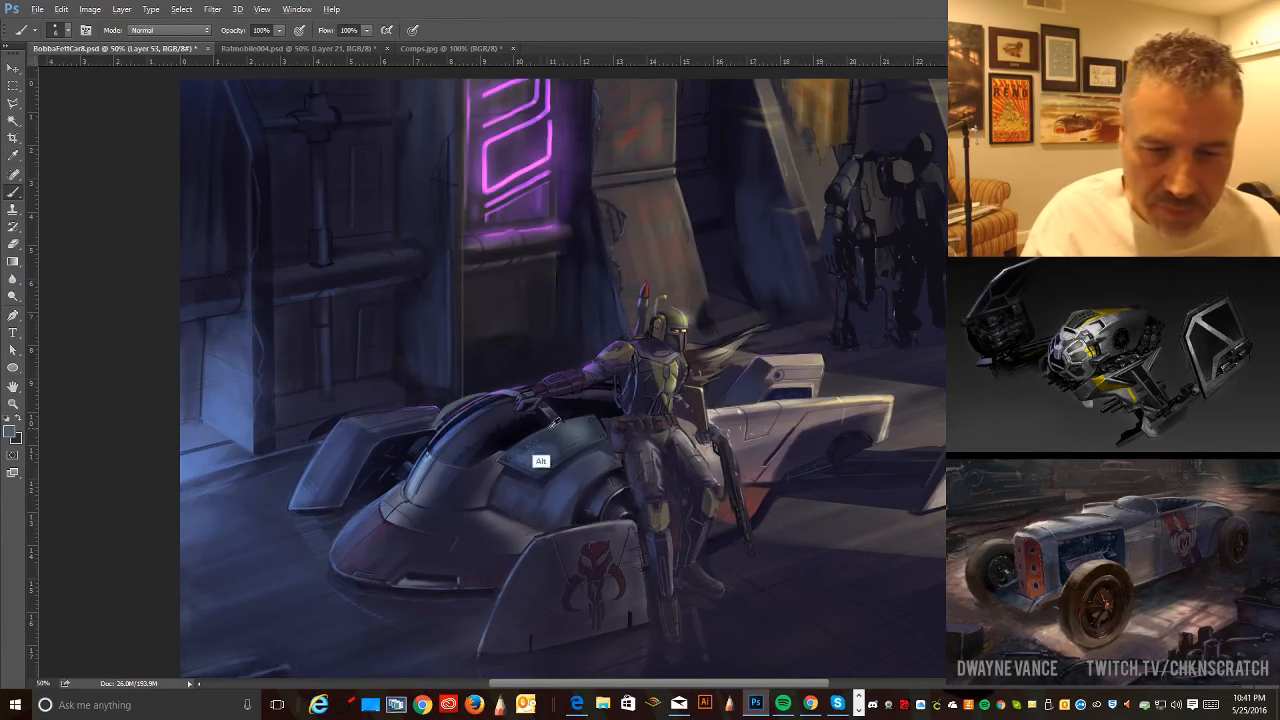
pyautogui.keyDown('alt'); pyautogui.click(541, 421); pyautogui.keyUp('alt')
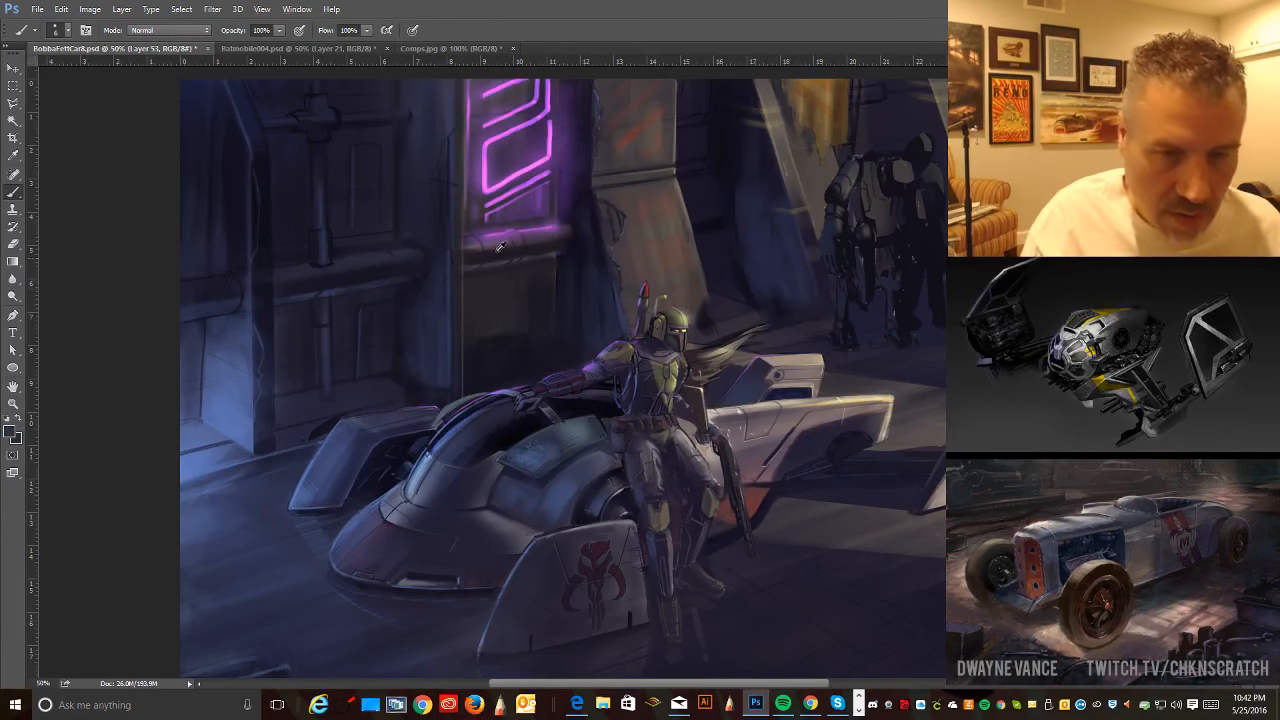
pyautogui.keyDown('alt'); pyautogui.click(500, 203); pyautogui.keyUp('alt')
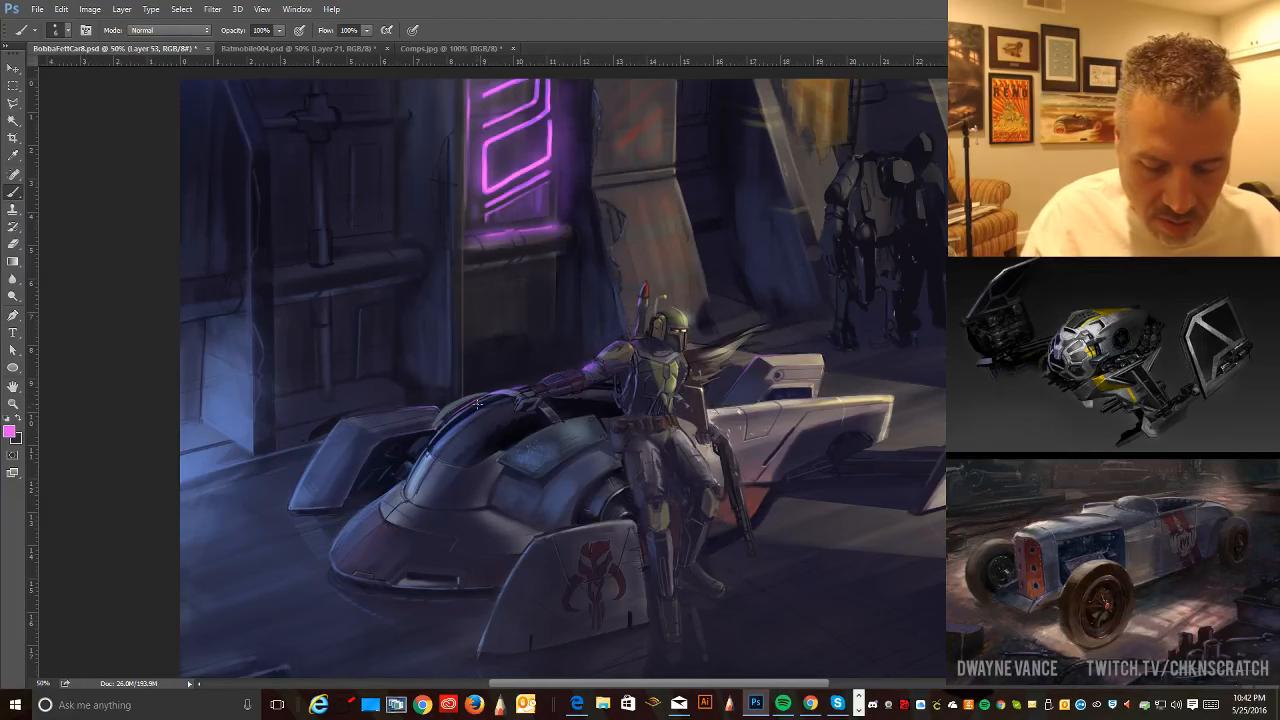
pyautogui.press(']')
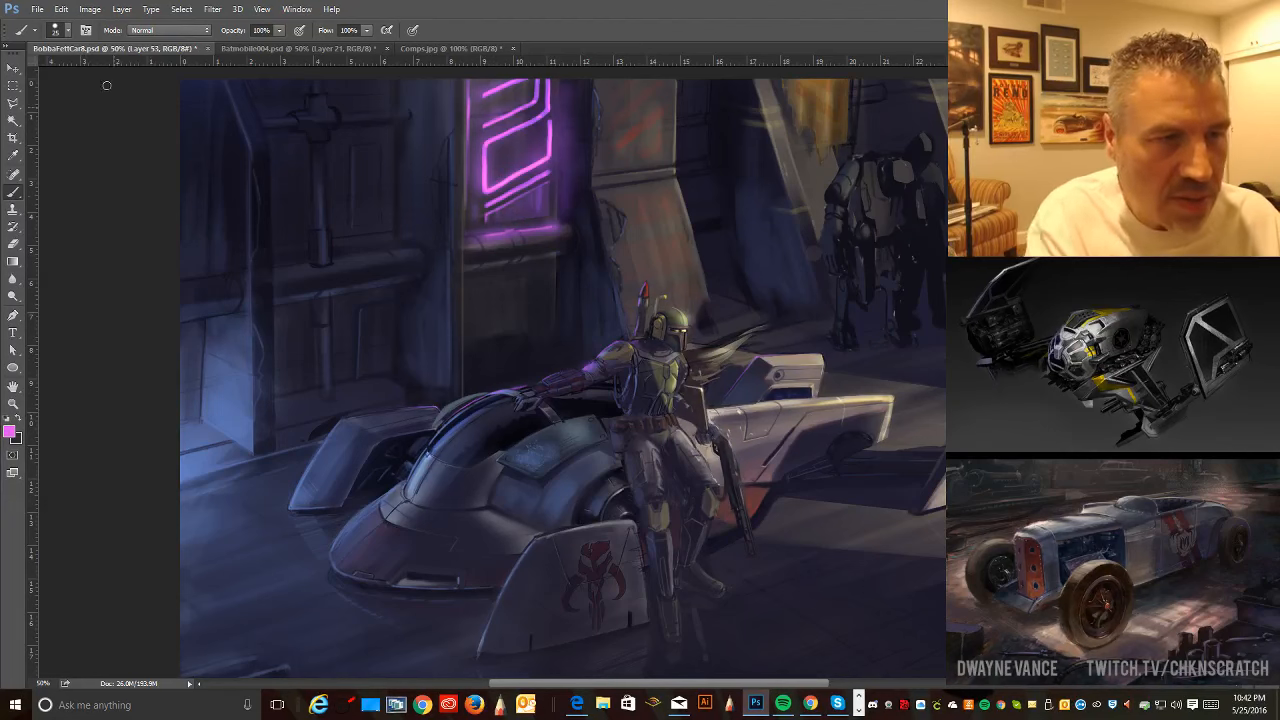
pyautogui.click(67, 30)
pyautogui.click(113, 161)
pyautogui.click(129, 513)
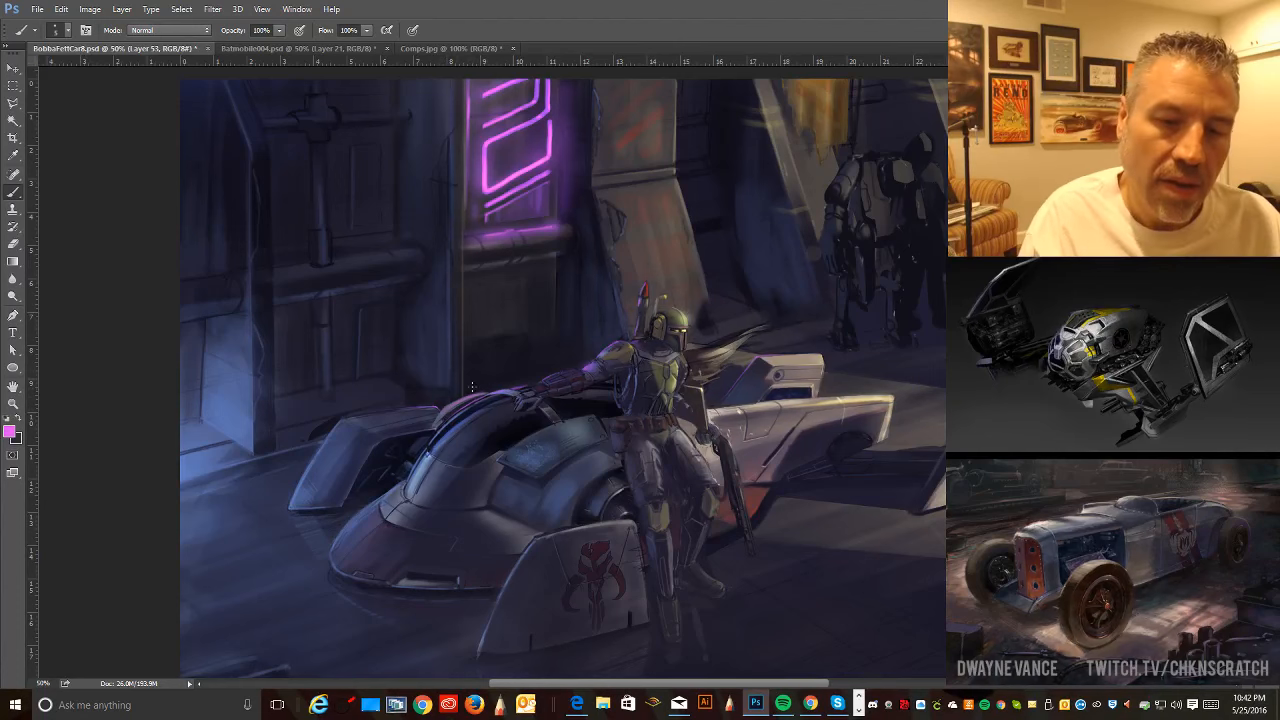
# - Sample a lighter pink from the neon sign for highlighting the canopy's edge, and sample a dark tone from the canopy
pyautogui.press('i')
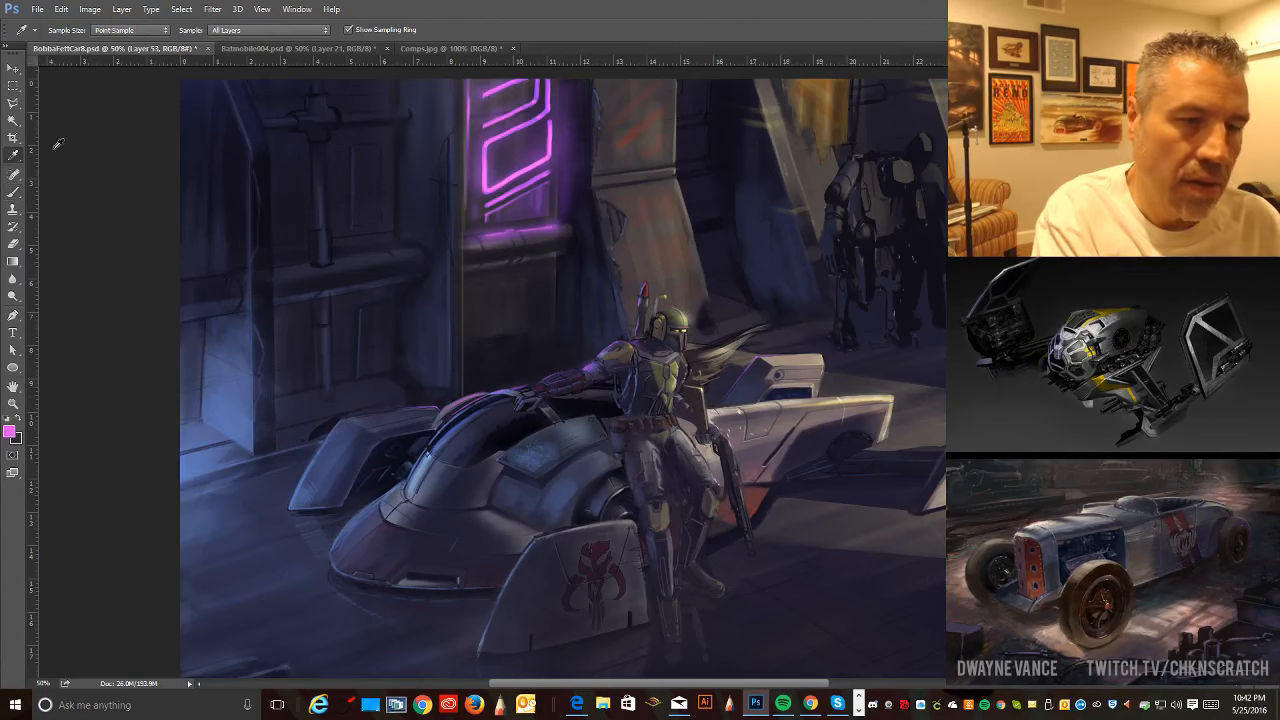
pyautogui.click(515, 176)
pyautogui.click(13, 192)
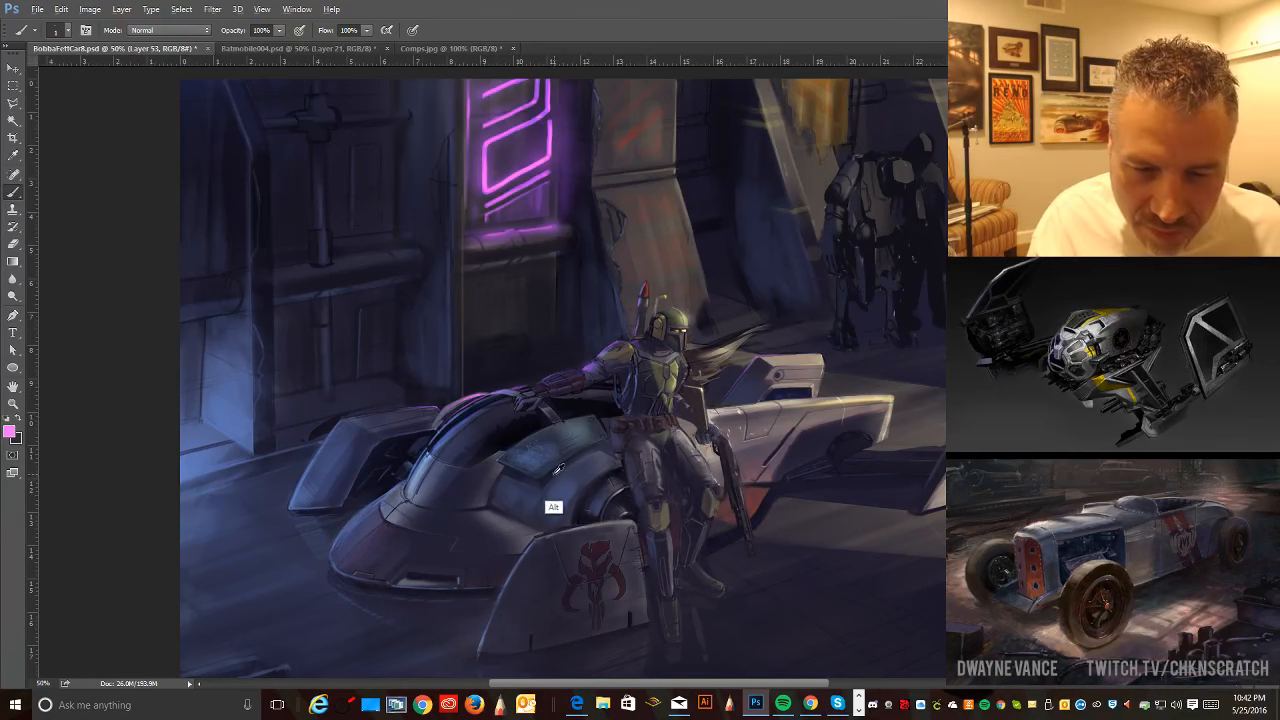
pyautogui.keyDown('alt'); pyautogui.click(483, 433); pyautogui.keyUp('alt')
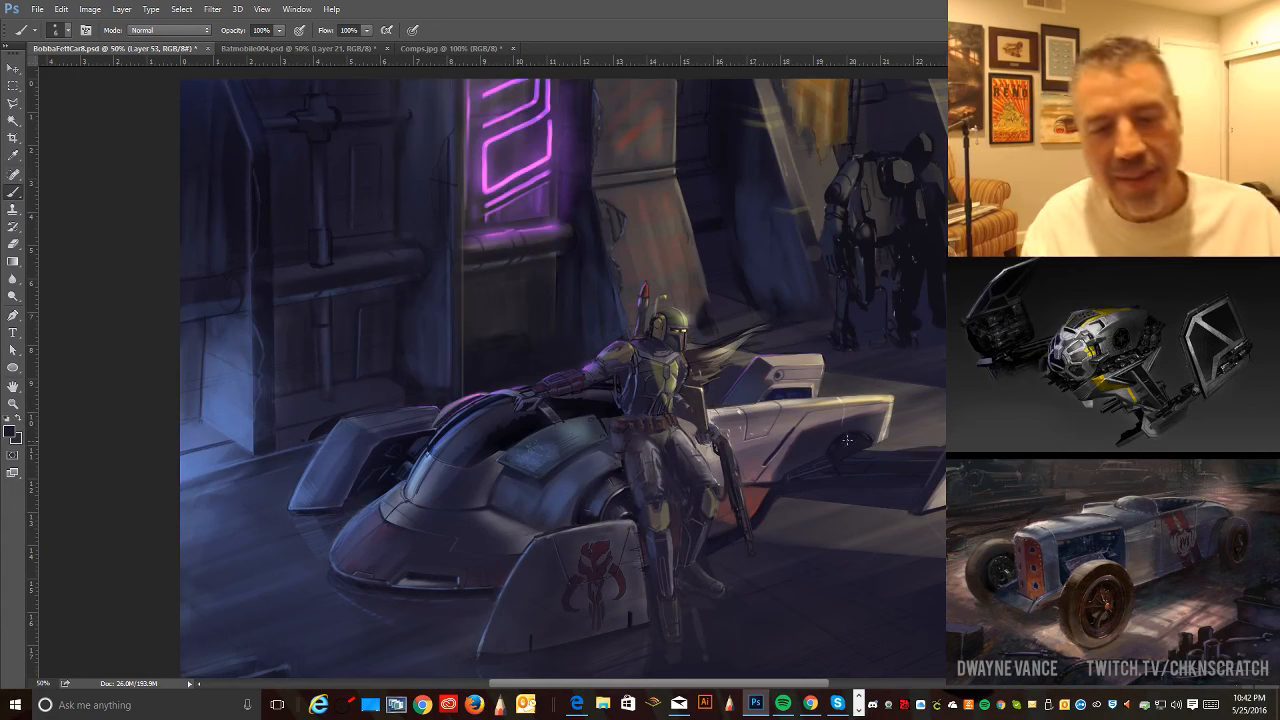
pyautogui.hotkey('ctrl', '-')
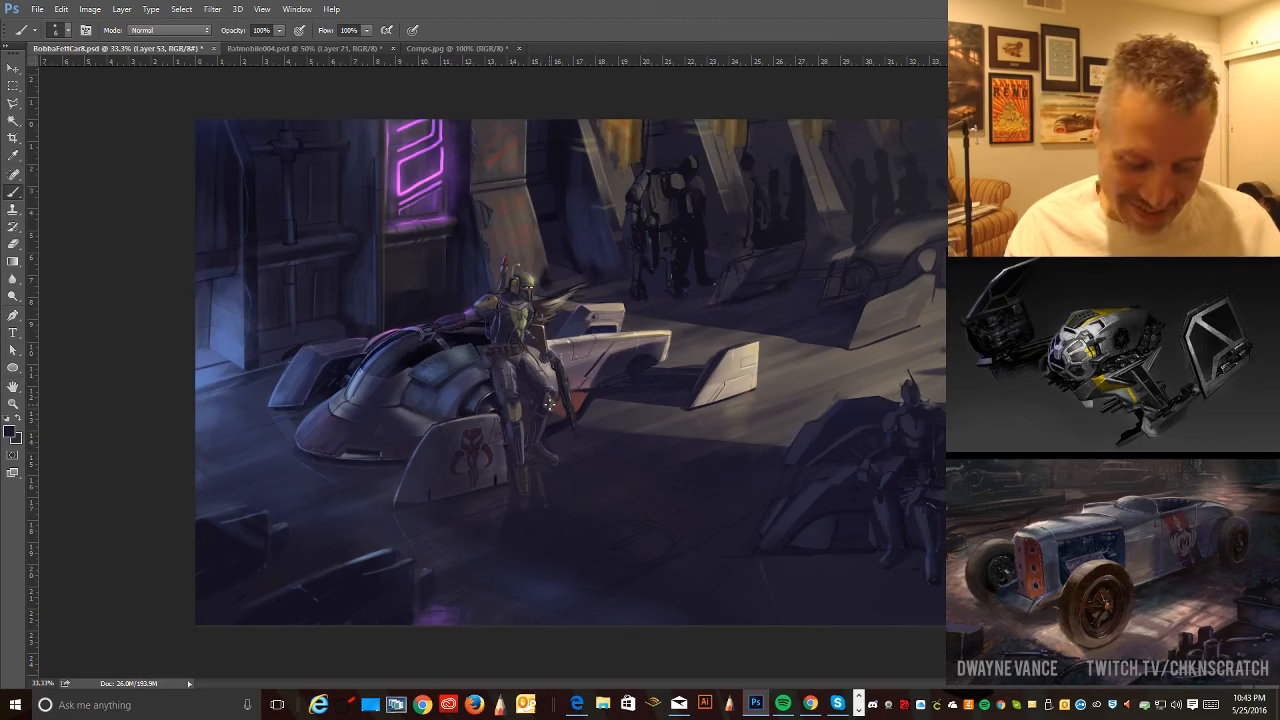
# - Sample the magenta reflection on the canopy's edge and paint a thin neon highlight along the upper edge of the fin behind the canopy
pyautogui.hotkey('ctrl', '+')
pyautogui.moveTo(378, 473); pyautogui.dragTo(658, 536)
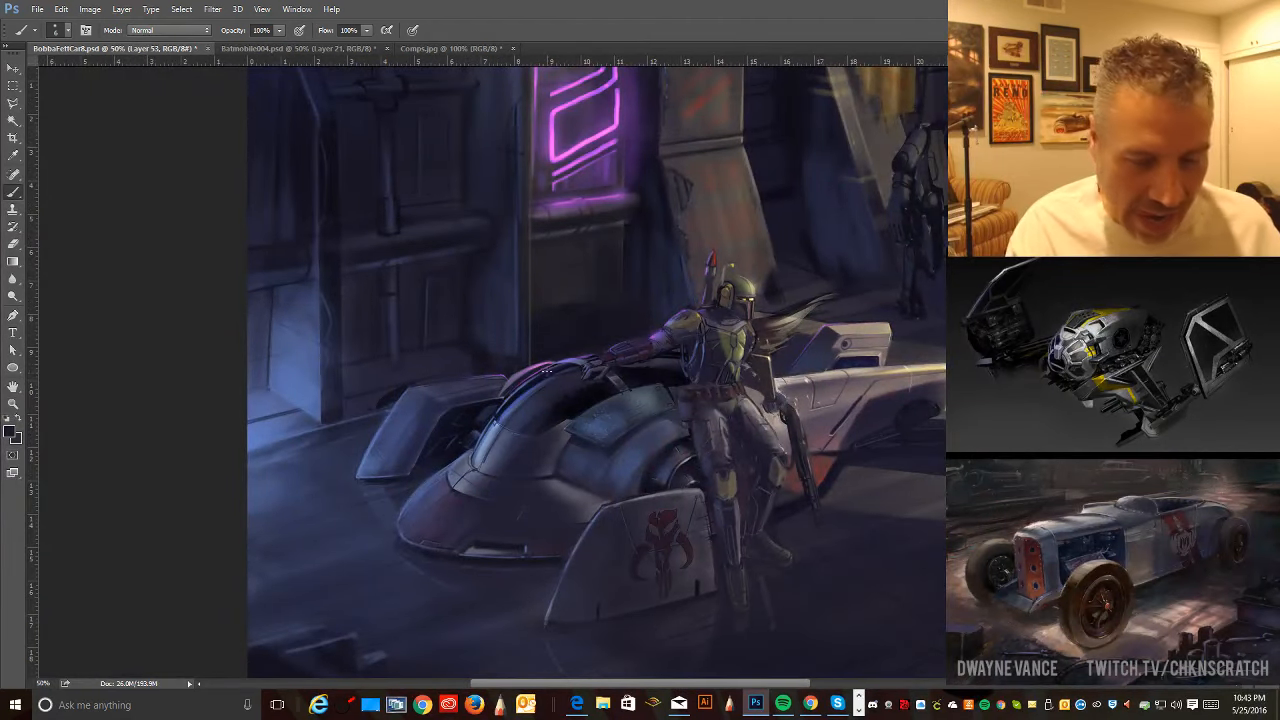
pyautogui.keyDown('alt'); pyautogui.click(542, 374); pyautogui.keyUp('alt')
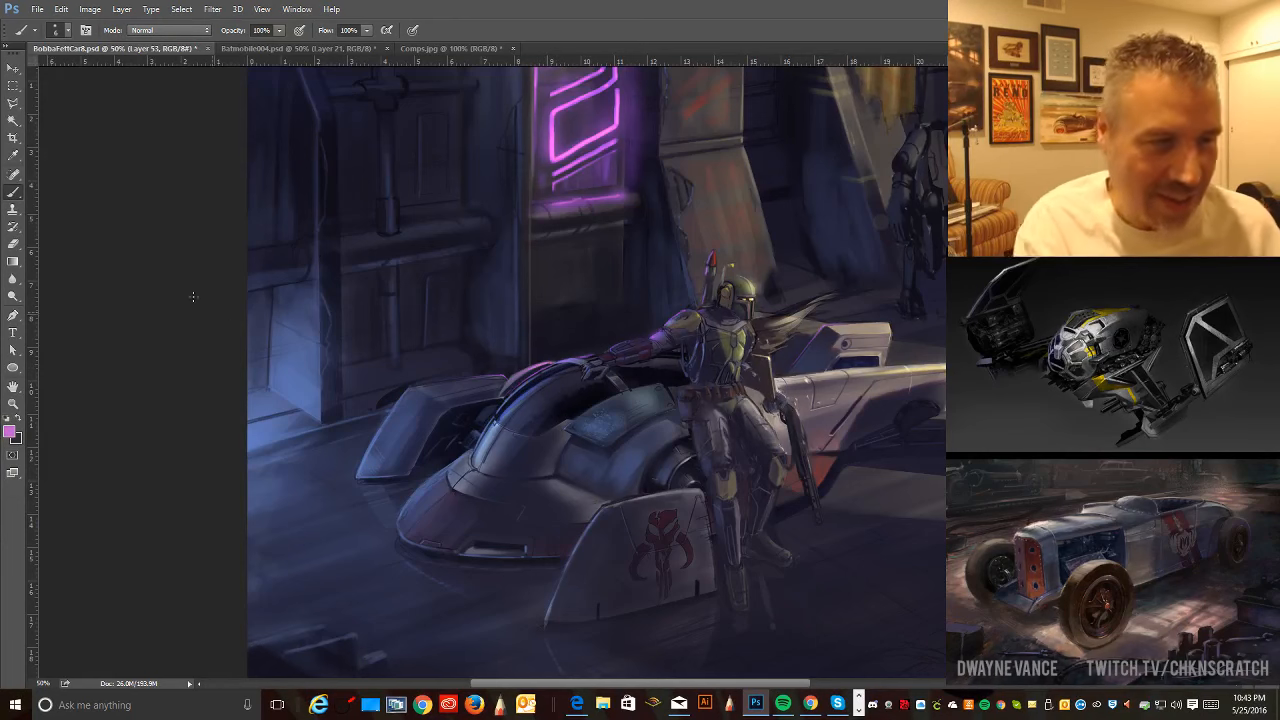
pyautogui.click(14, 106)
pyautogui.click(14, 316)
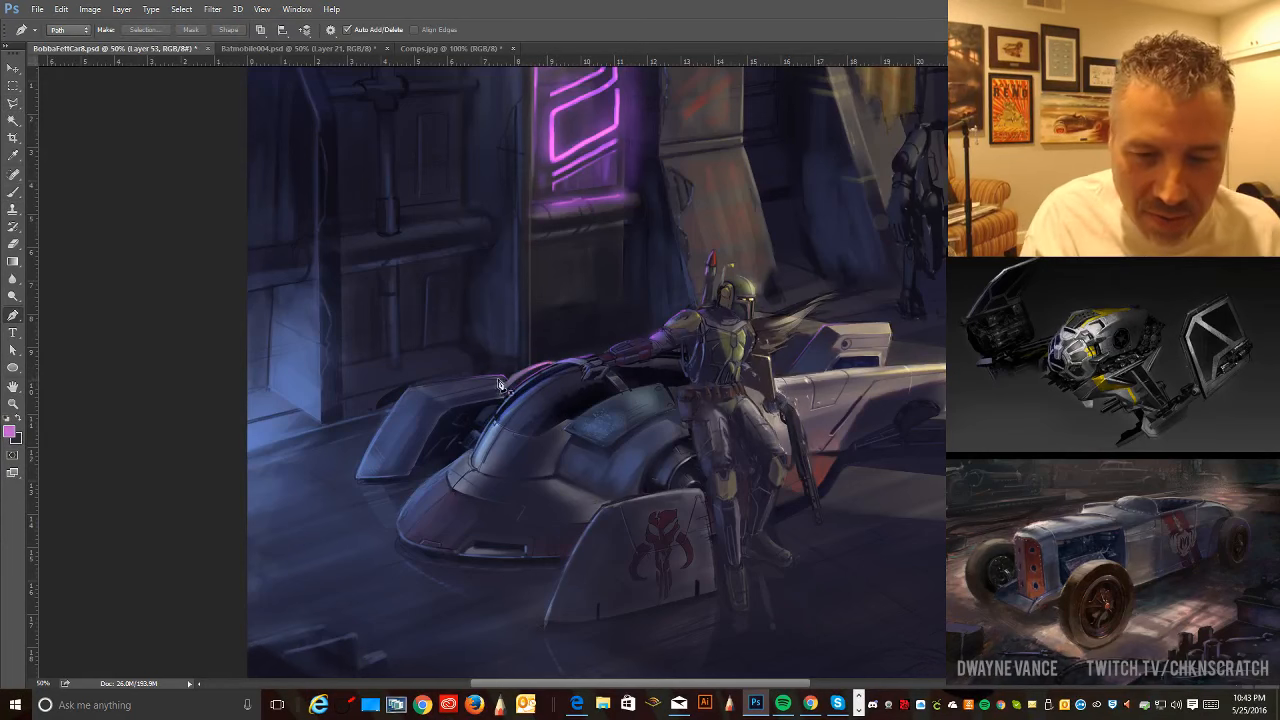
pyautogui.click(16, 193)
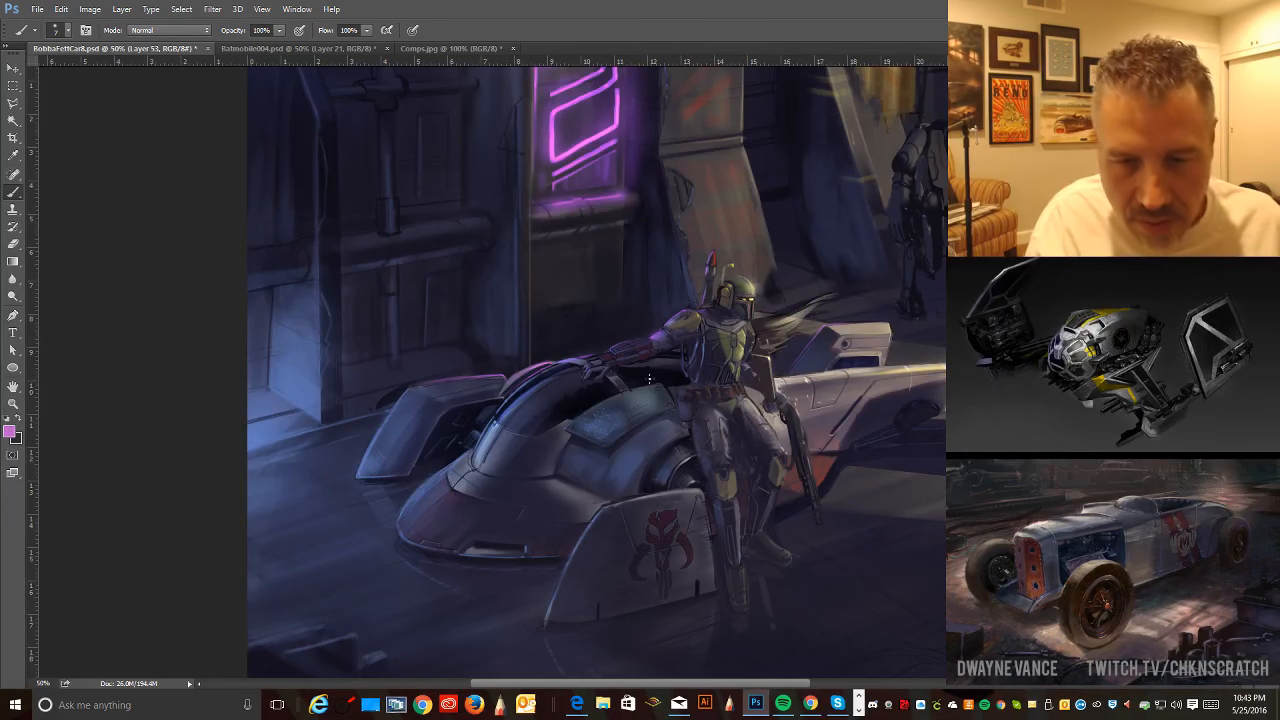
pyautogui.moveTo(649, 378); pyautogui.dragTo(550, 490)
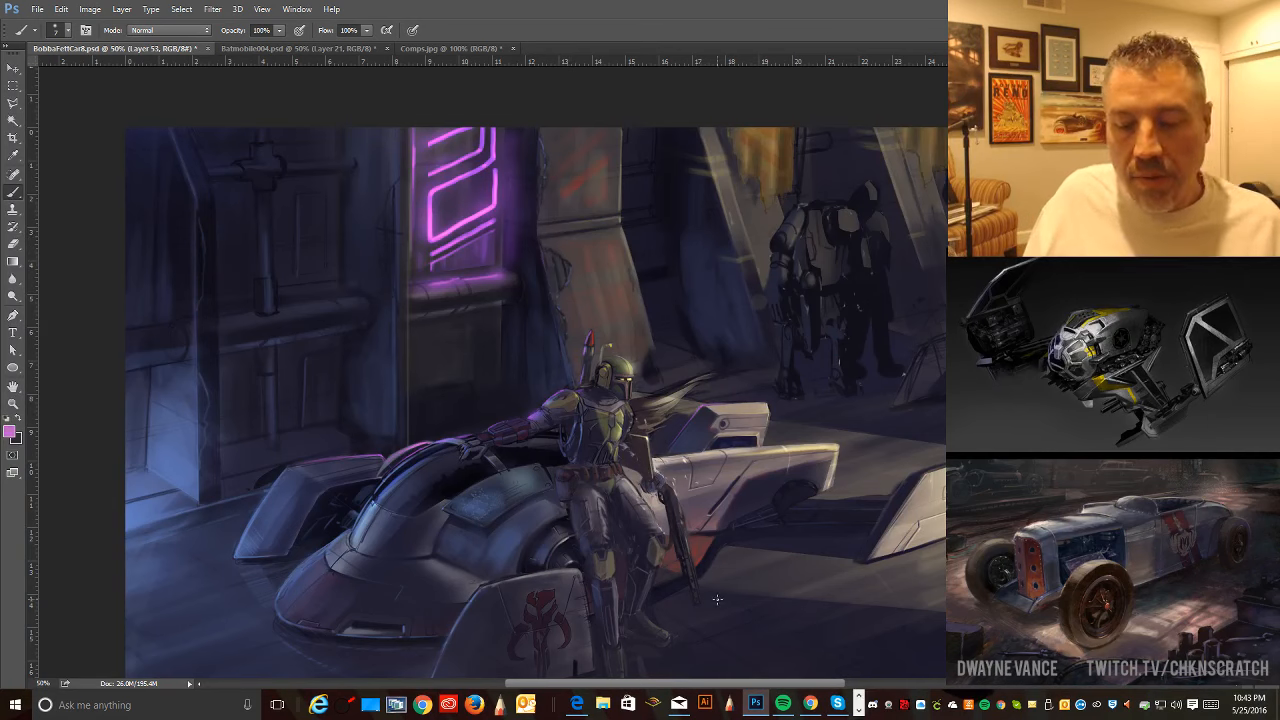
# - Switch to the browser to read the Twitch stream chat, and return to the painting in Photoshop
pyautogui.click(810, 704)
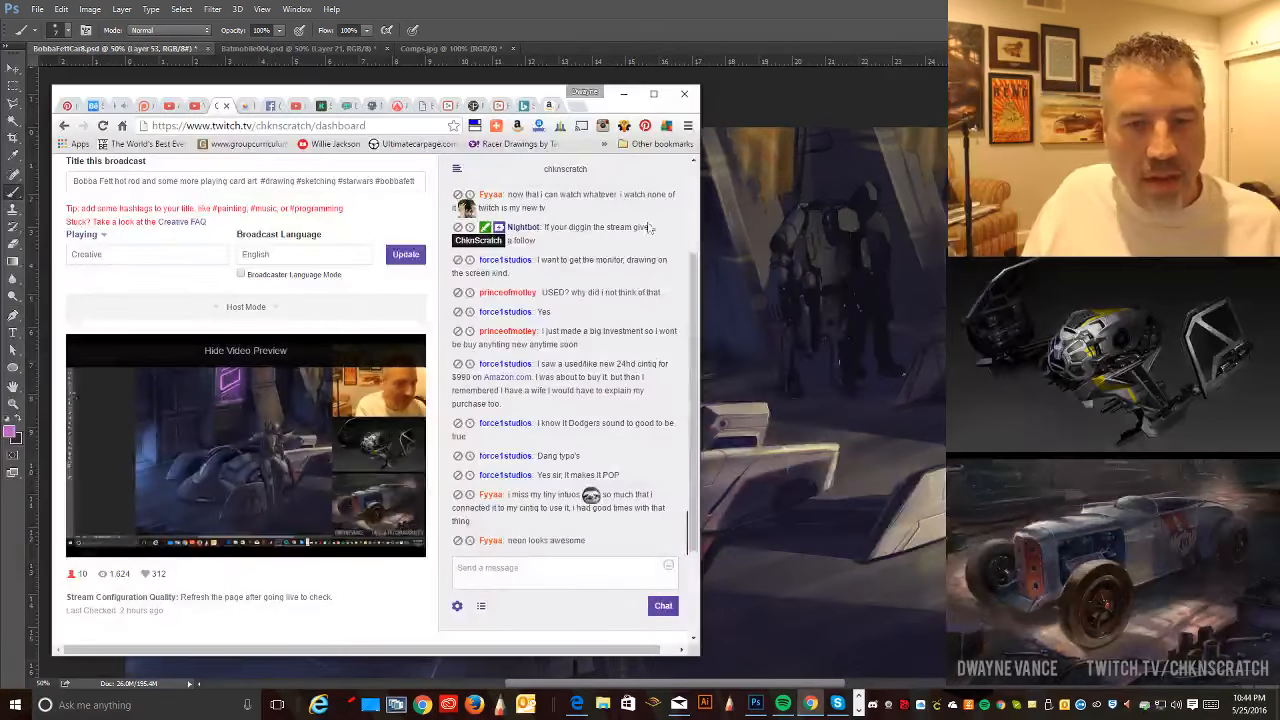
pyautogui.click(624, 93)
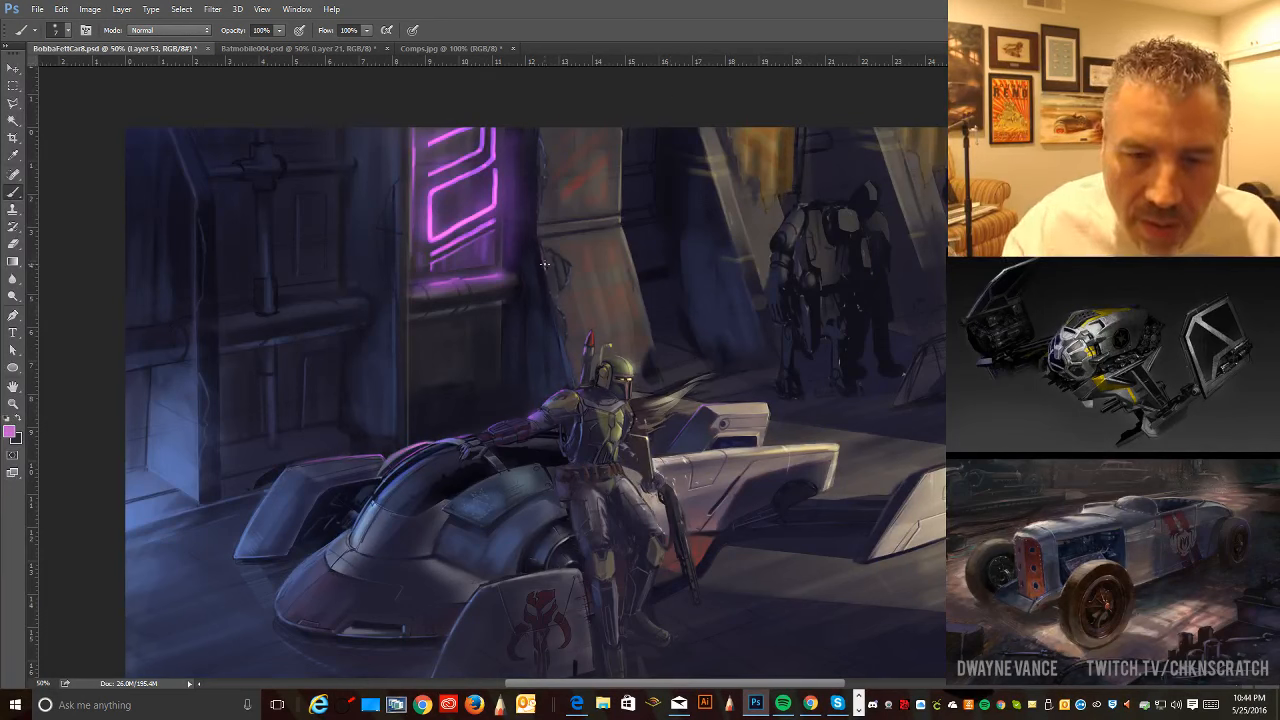
# - Examine Boba Fett, the vehicle and the dark background figures at different magnifications to judge the composition
pyautogui.hotkey('ctrl', '-')
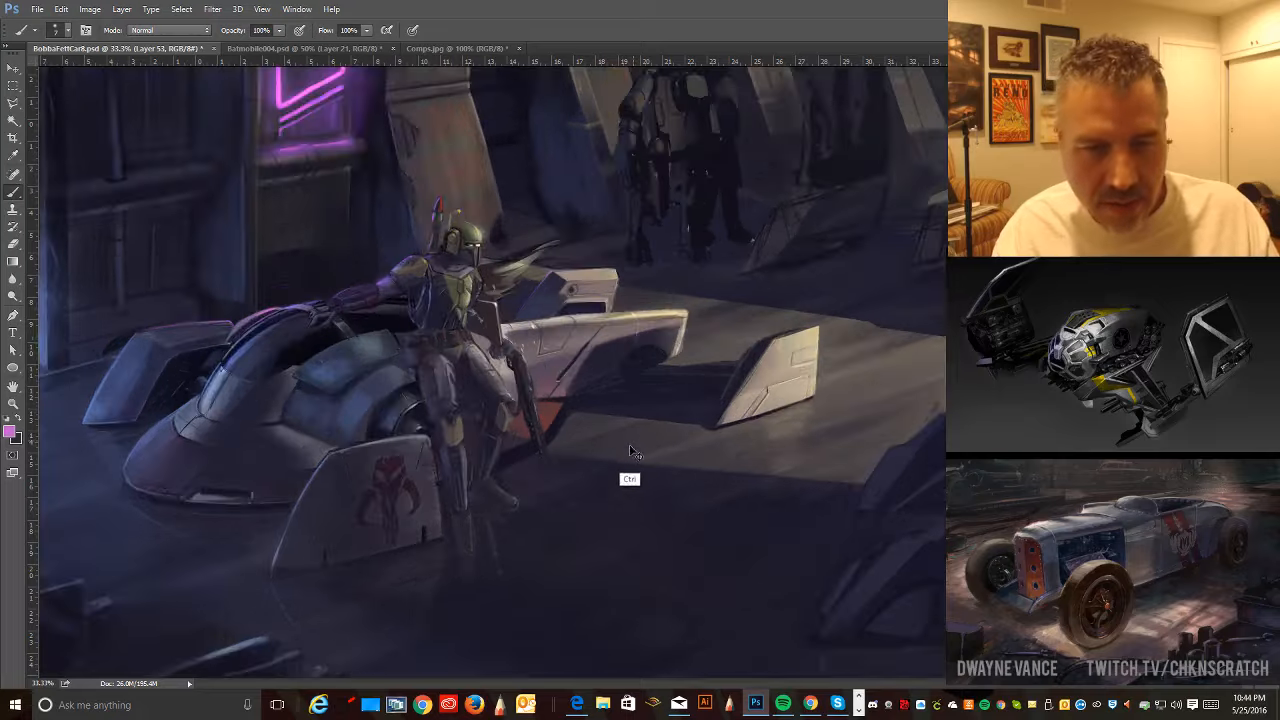
pyautogui.hotkey('ctrl', '+')
pyautogui.moveTo(522, 513); pyautogui.dragTo(642, 568)
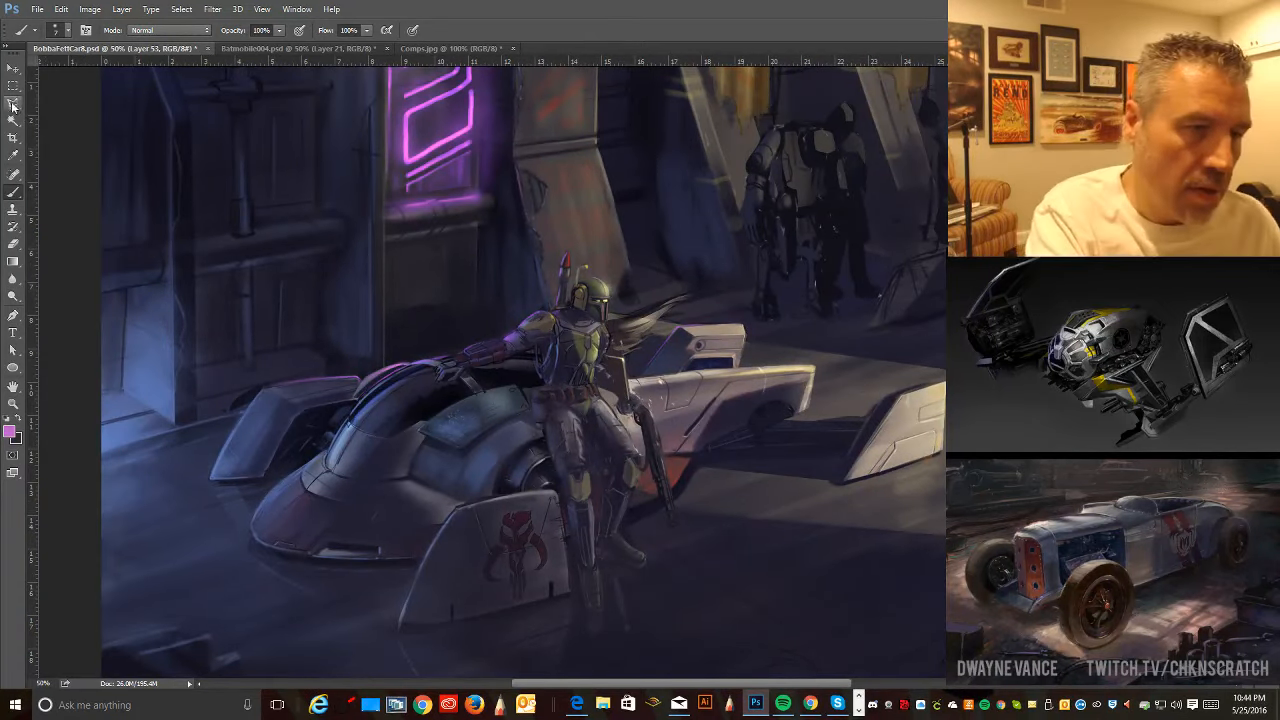
pyautogui.press('l')
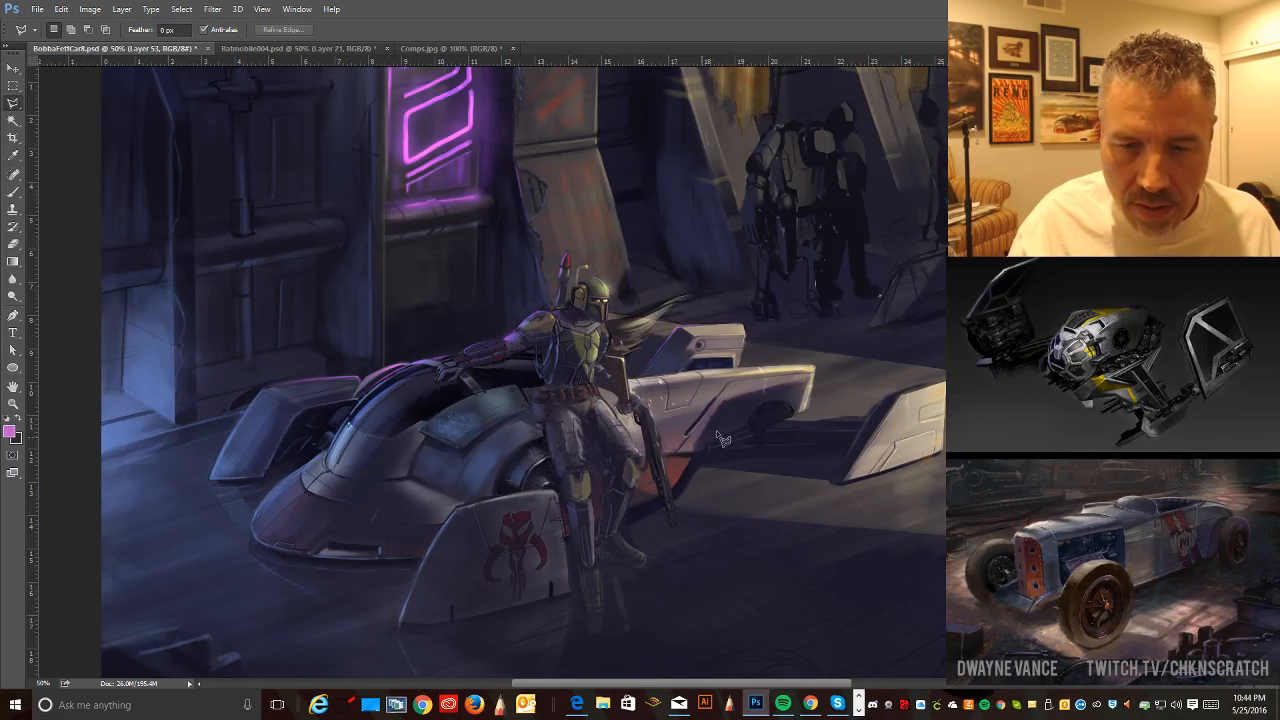
pyautogui.moveTo(589, 487); pyautogui.dragTo(593, 517)
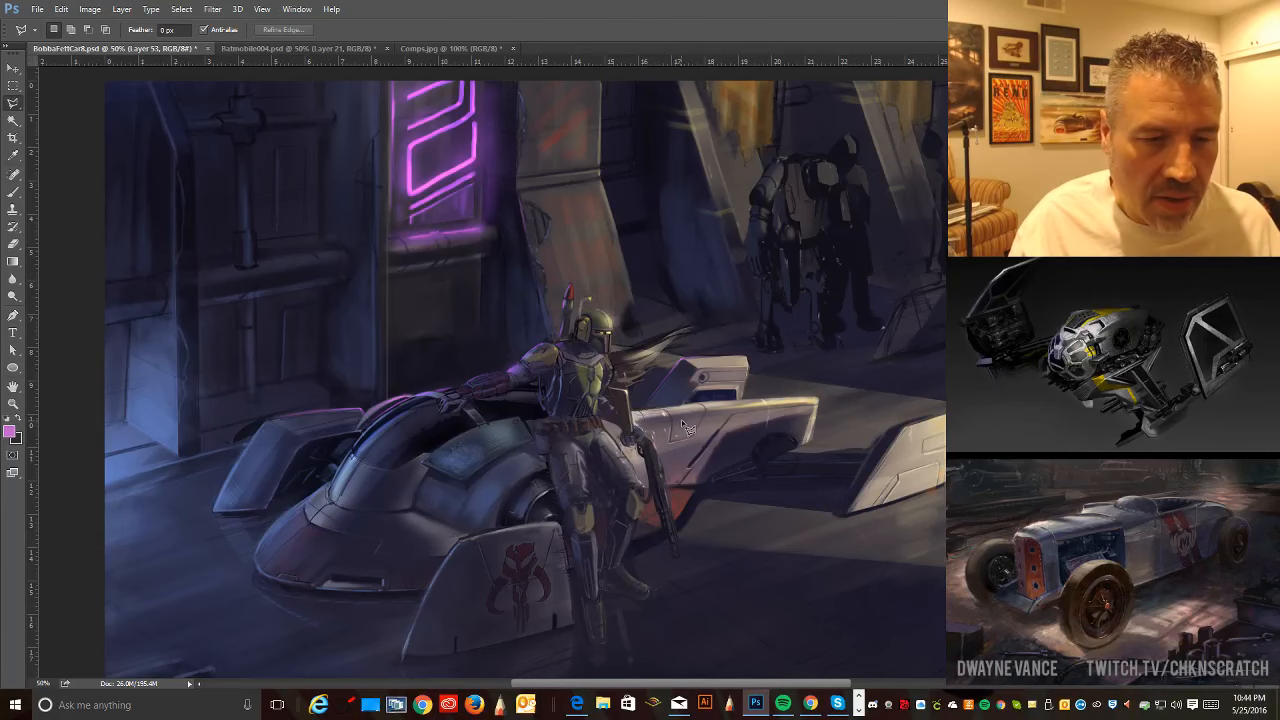
pyautogui.keyDown('alt'); pyautogui.click(652, 440); pyautogui.keyUp('alt')
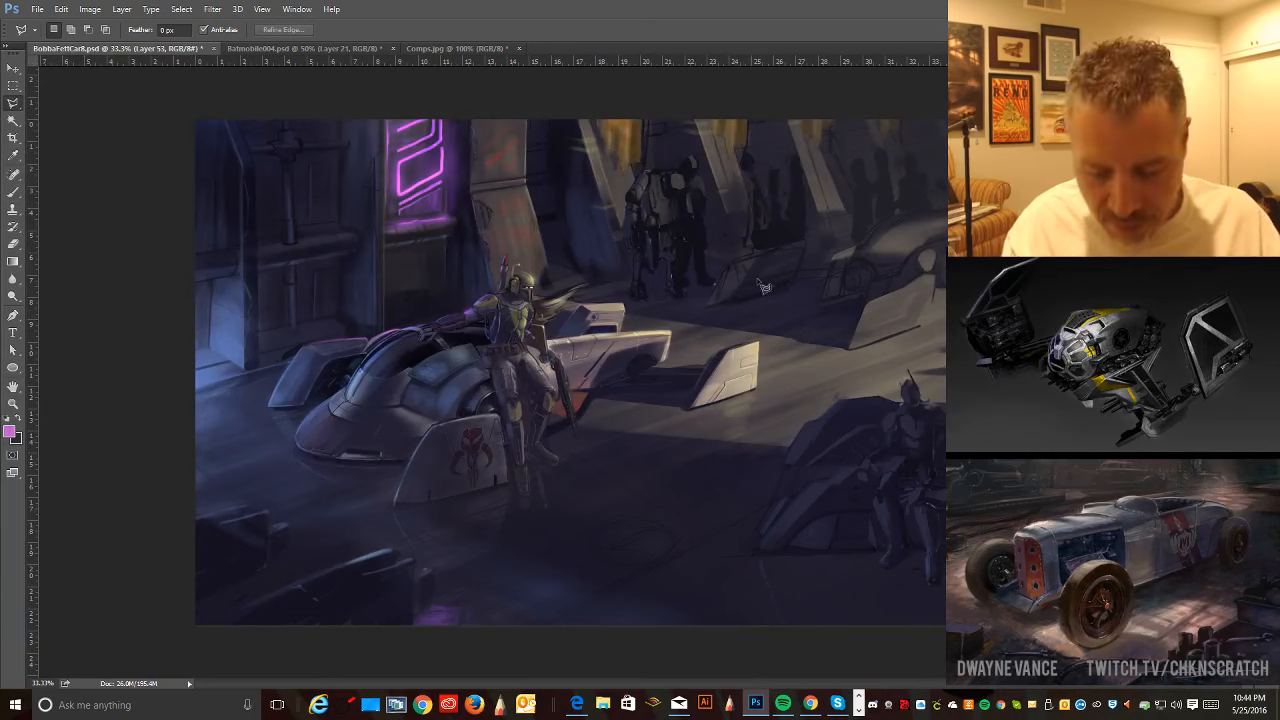
pyautogui.hotkey('ctrl', '+')
pyautogui.moveTo(764, 304)
pyautogui.mouseDown()
pyautogui.moveTo(597, 511)
pyautogui.moveTo(509, 537)
pyautogui.moveTo(493, 512)
pyautogui.mouseUp()
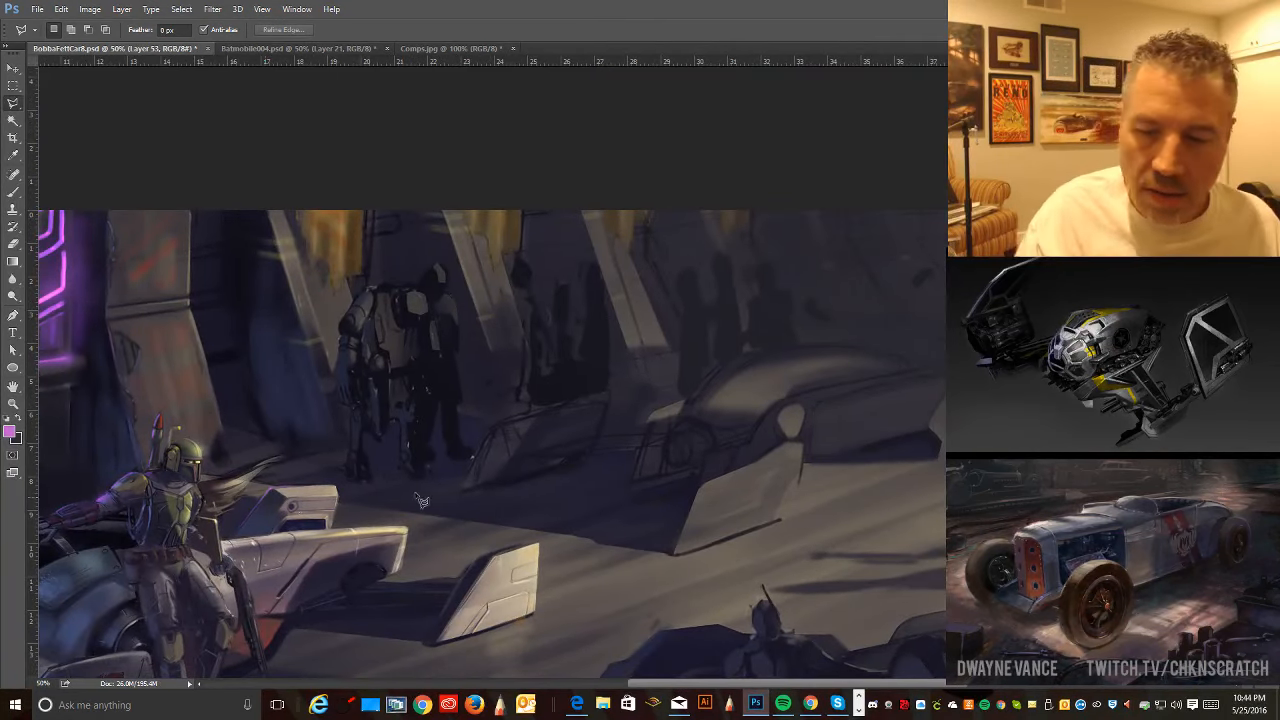
pyautogui.hotkey('ctrl', '-')
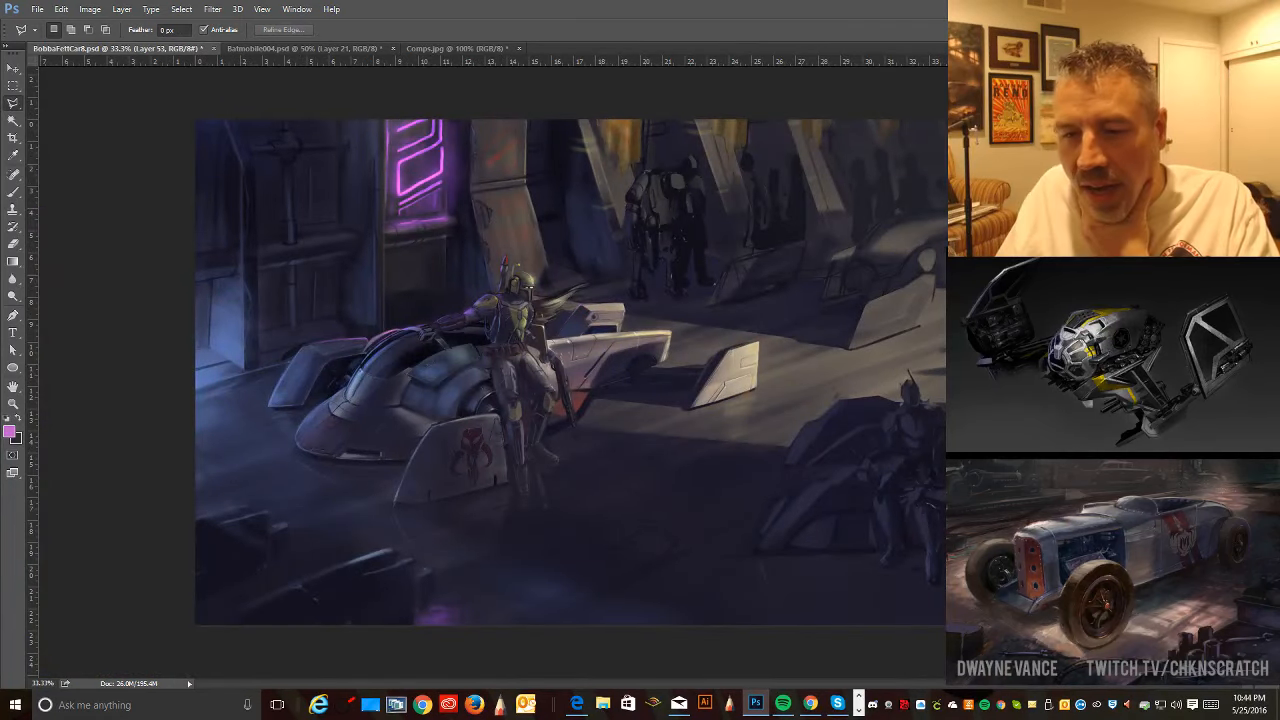
# - Lighten the floor, background figures and parked vehicles on the far side of the scene with the pale haze
pyautogui.hotkey('ctrl', 'z')
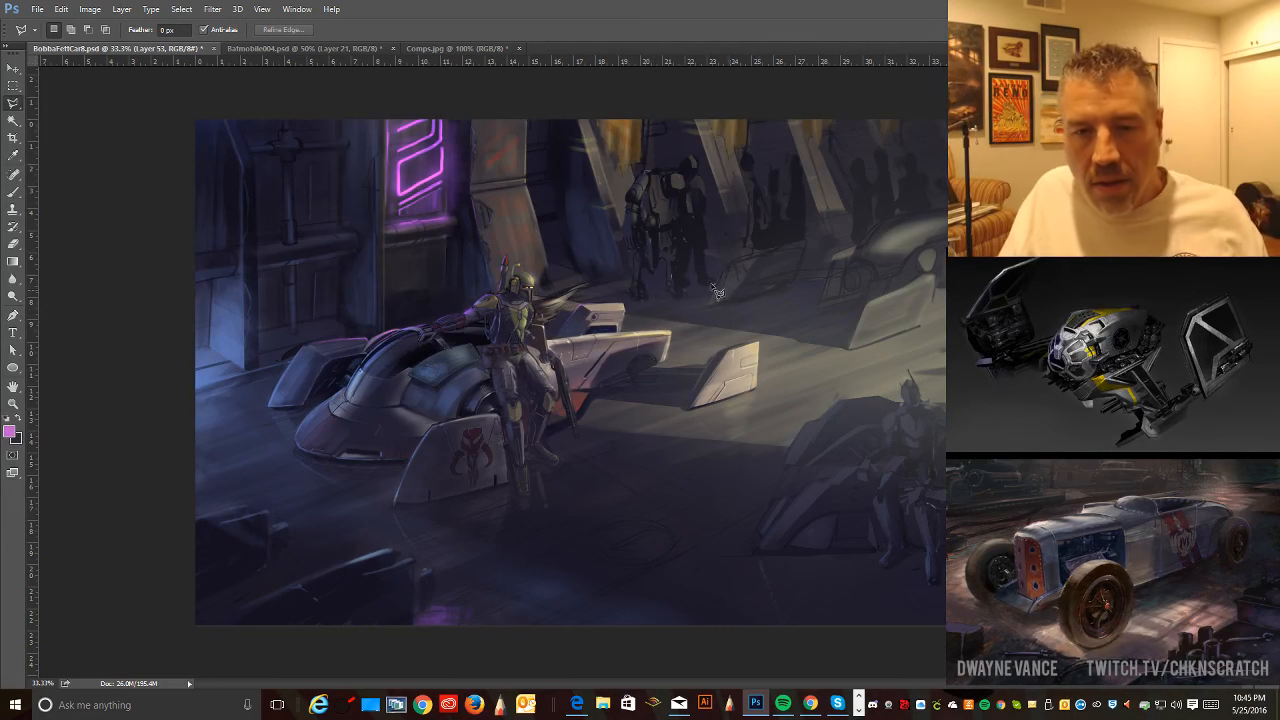
pyautogui.hotkey('ctrl', '+')
pyautogui.moveTo(690, 243)
pyautogui.mouseDown()
pyautogui.moveTo(543, 491)
pyautogui.moveTo(514, 463)
pyautogui.mouseUp()
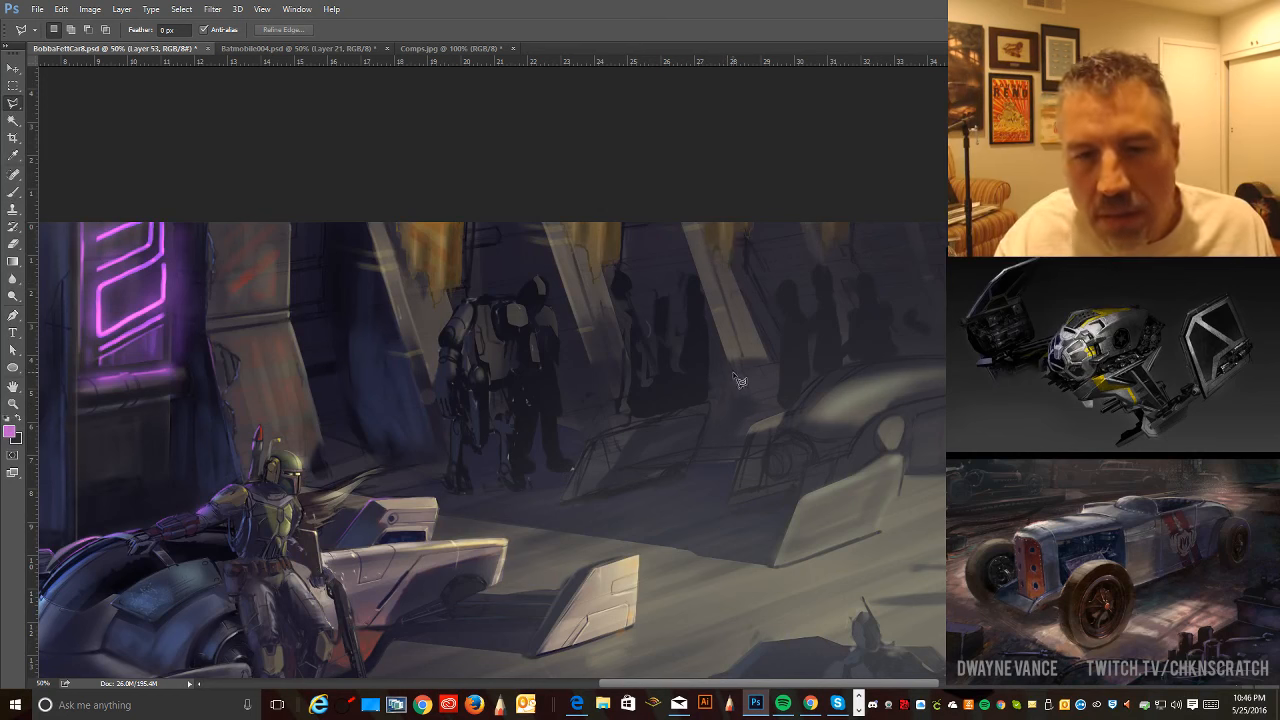
pyautogui.click(700, 285)
pyautogui.press('Escape')
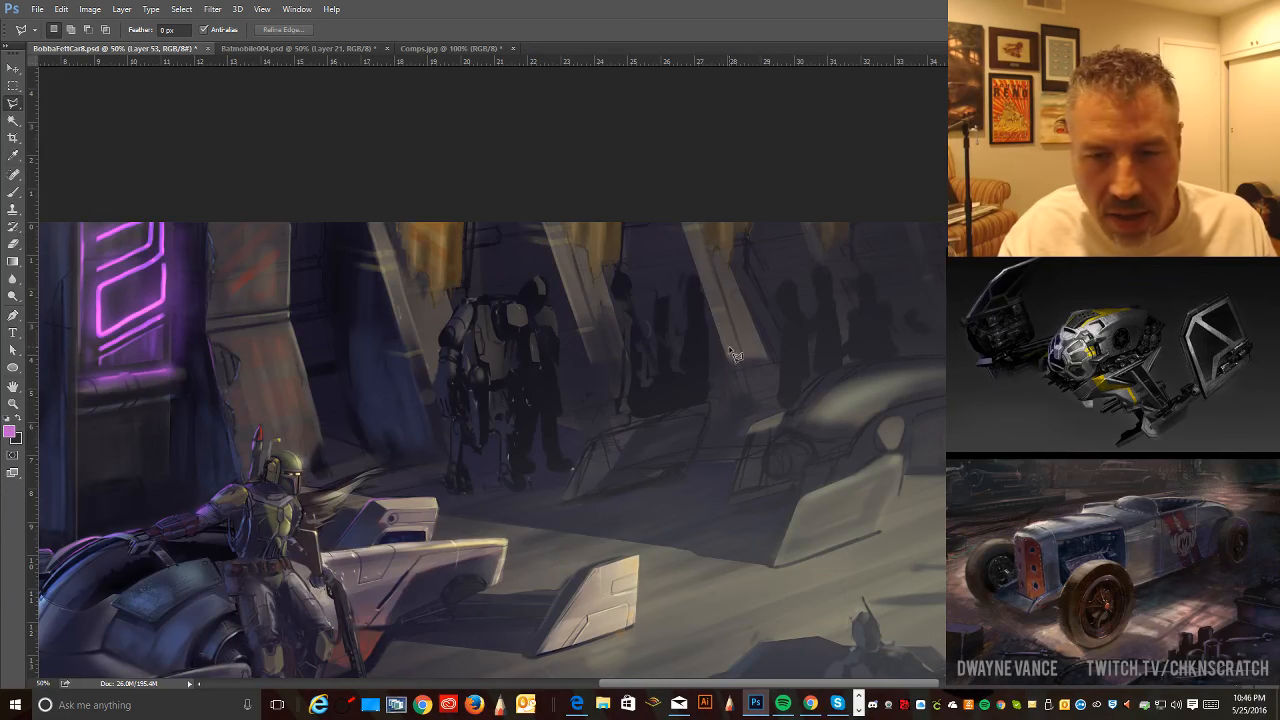
pyautogui.moveTo(15, 104); pyautogui.dragTo(50, 104)
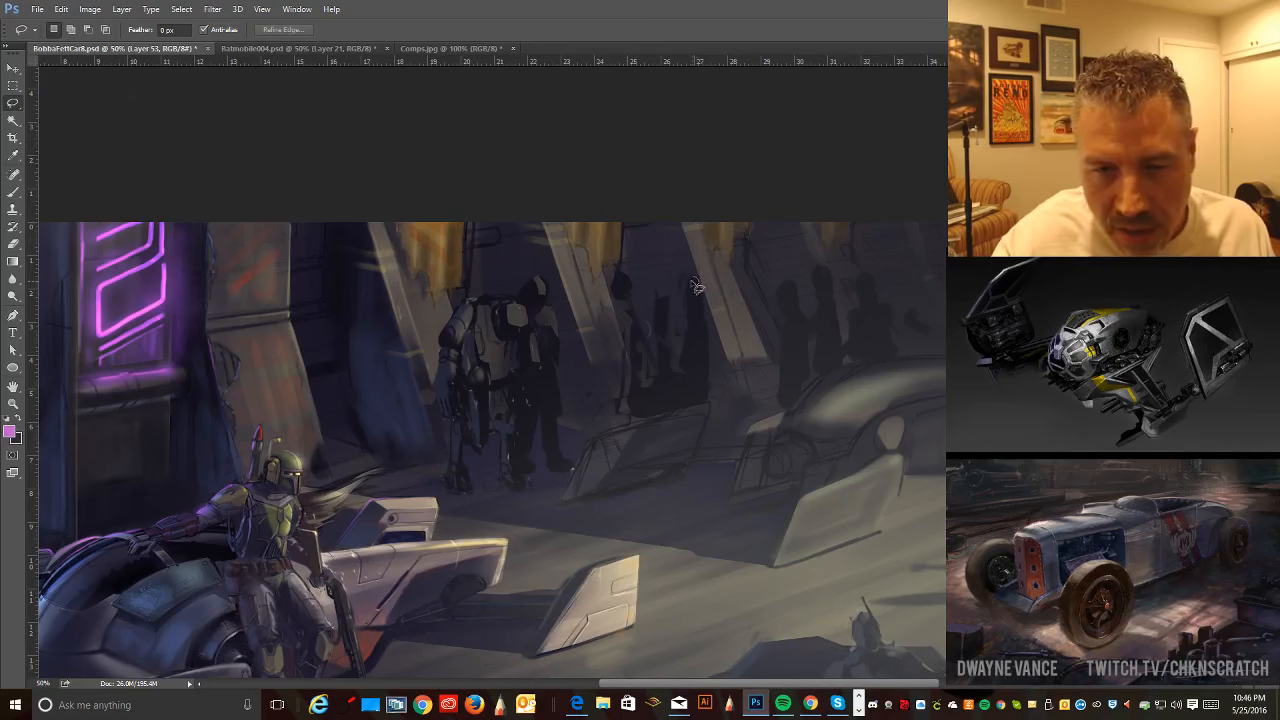
pyautogui.moveTo(690, 278); pyautogui.dragTo(699, 280)
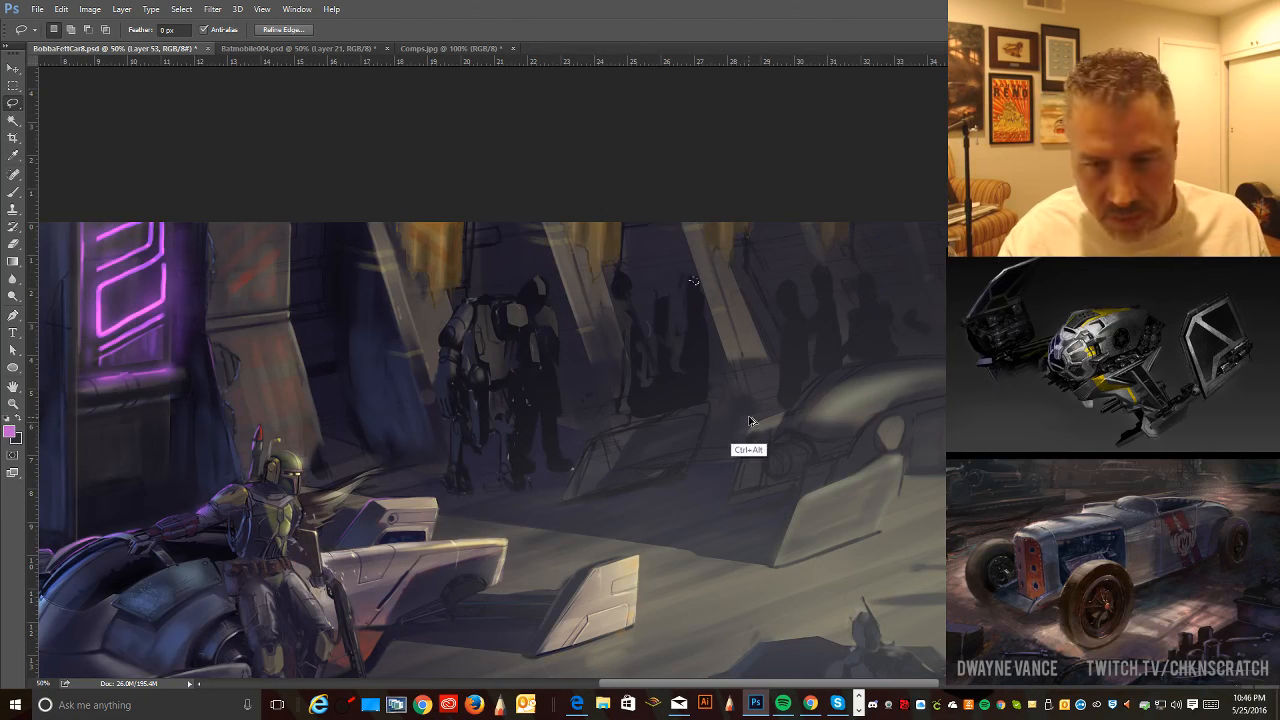
pyautogui.hotkey('ctrl', 'alt', 'z')
# - Compare the scene without and with the pale haze, keep the haze on, and make Layer 47 active for the Brush
pyautogui.click(13, 156)
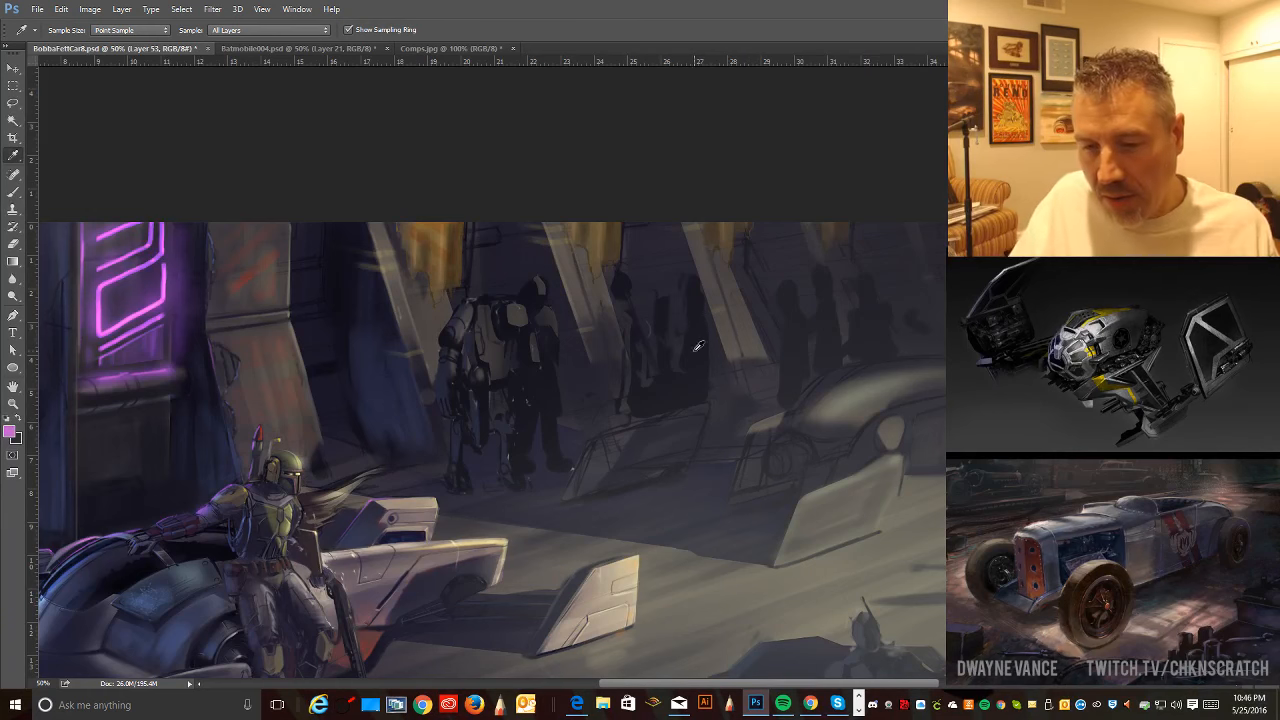
pyautogui.hotkey('ctrl', '-')
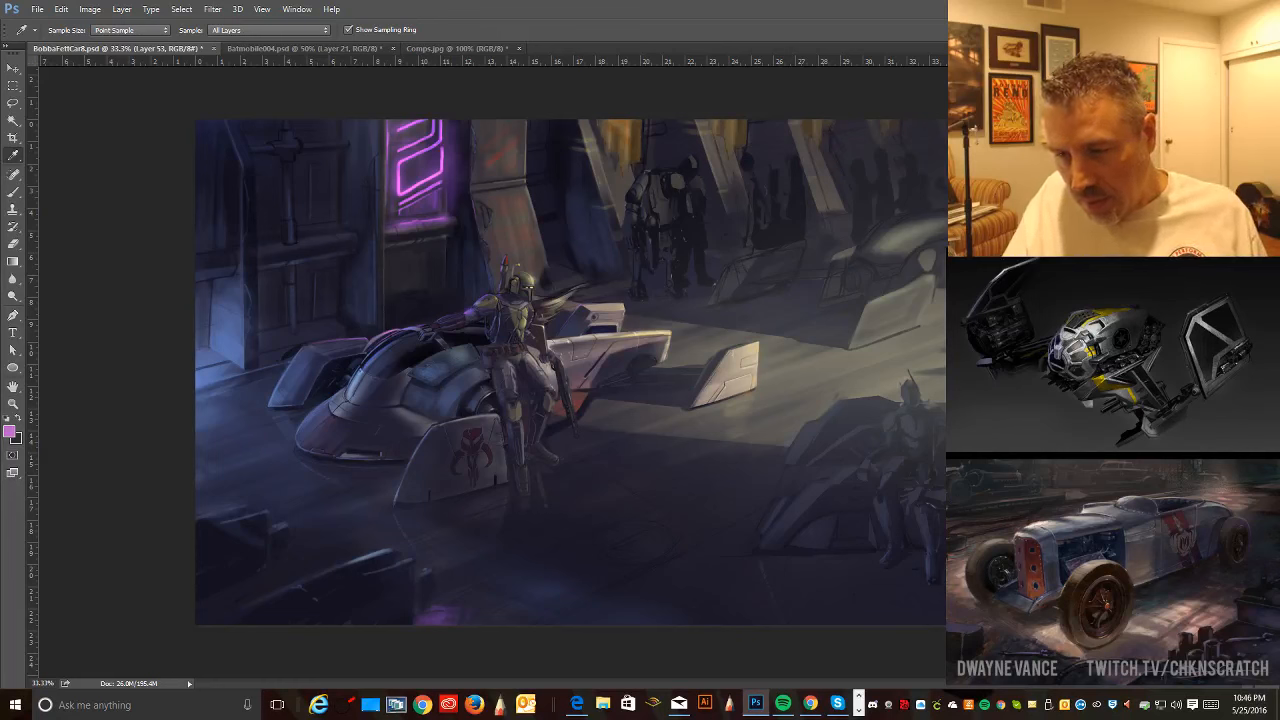
pyautogui.hotkey('ctrl', 'z')
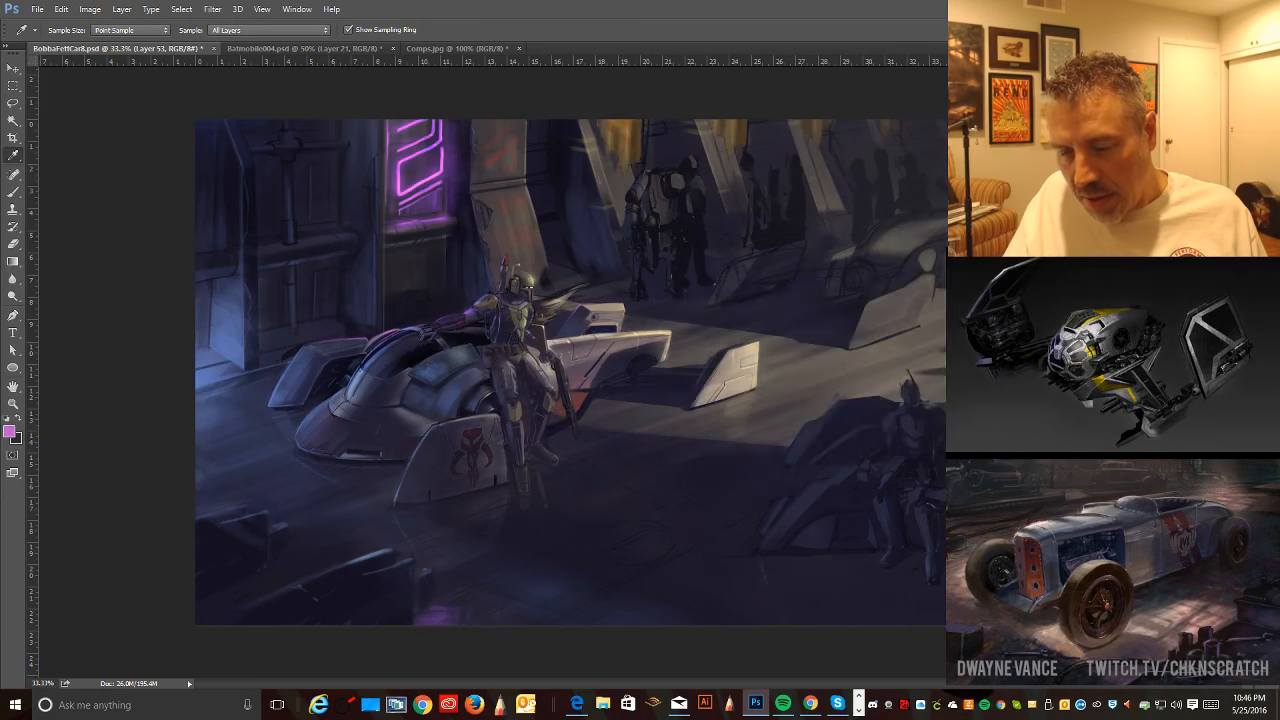
pyautogui.hotkey('ctrl', 'z')
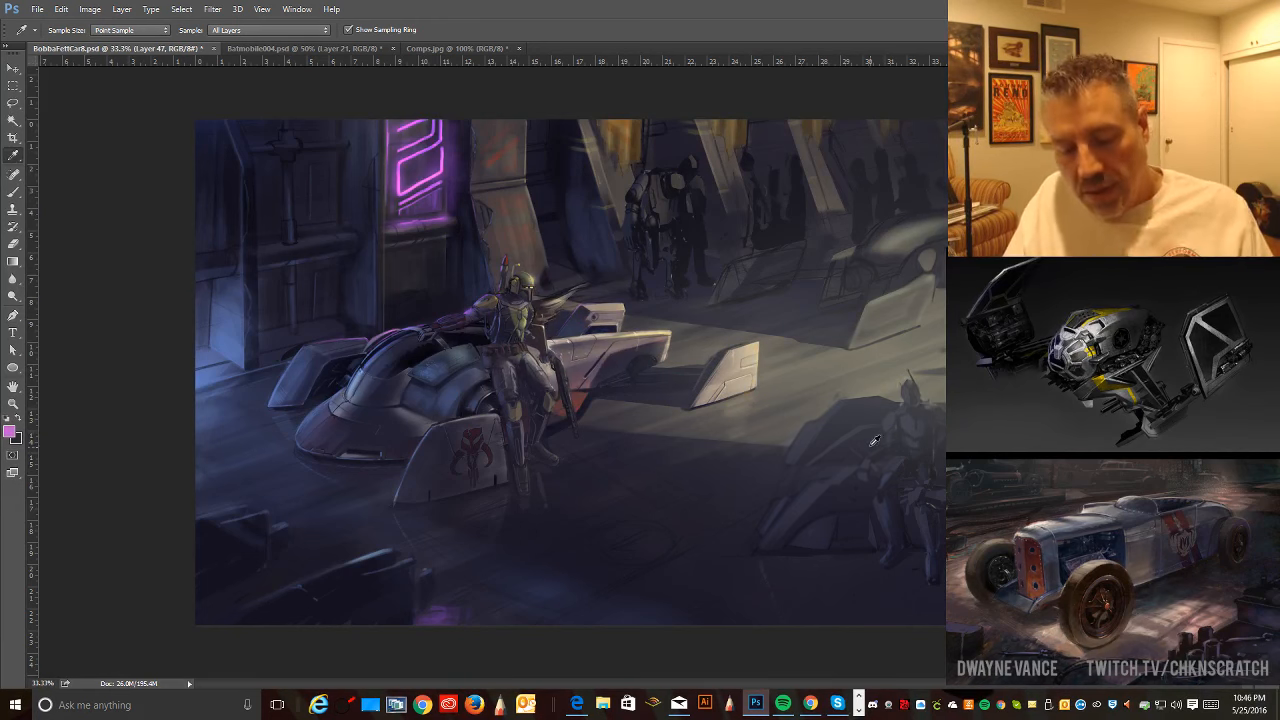
pyautogui.hotkey('ctrl', '-')
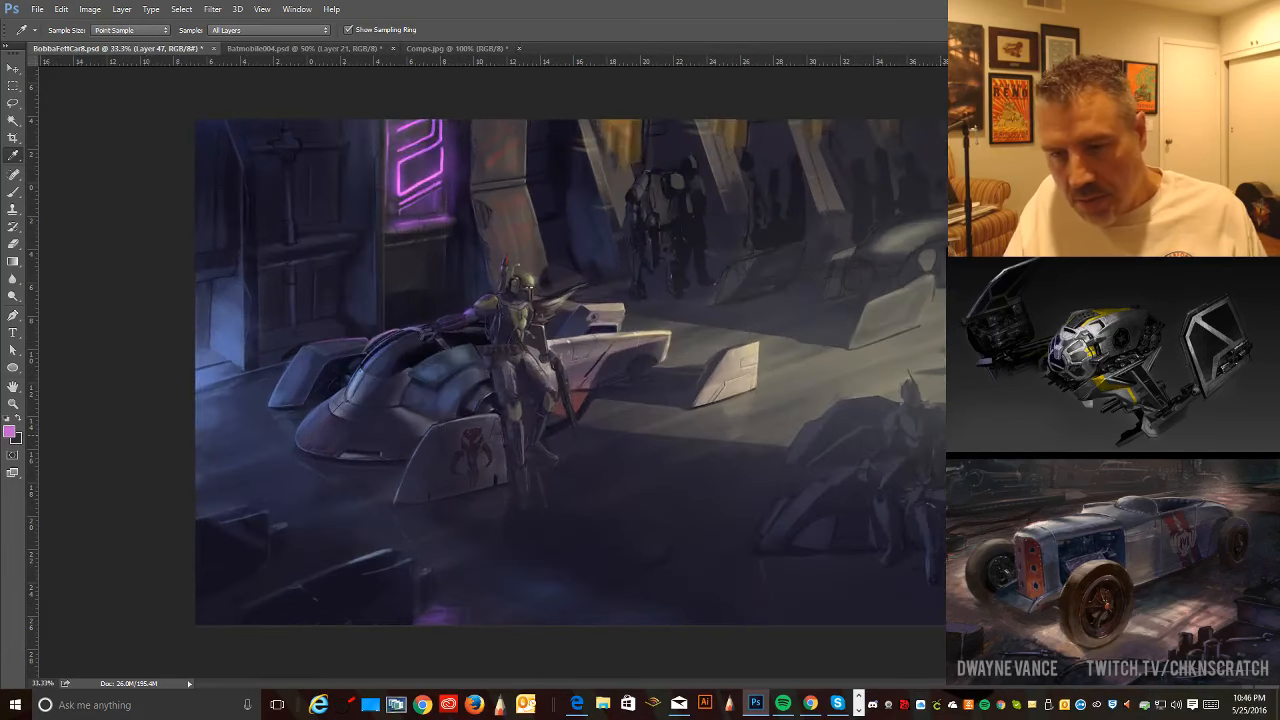
pyautogui.hotkey('ctrl', '+')
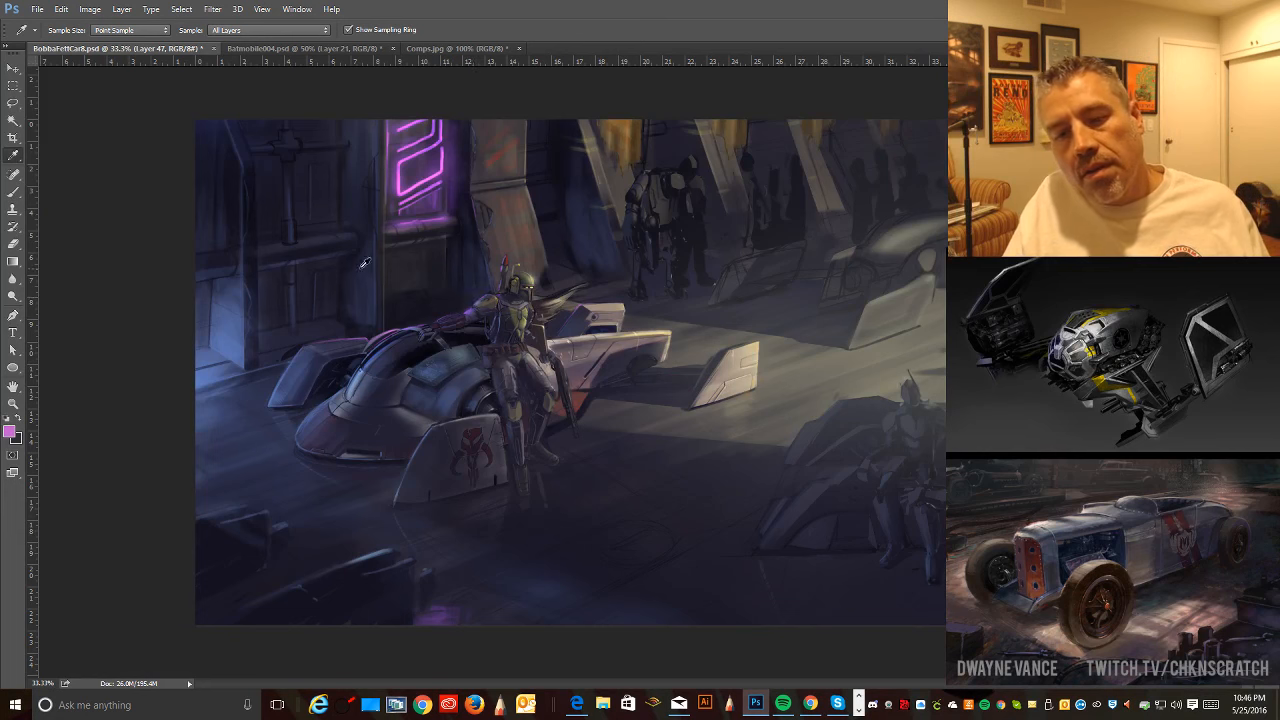
pyautogui.click(14, 192)
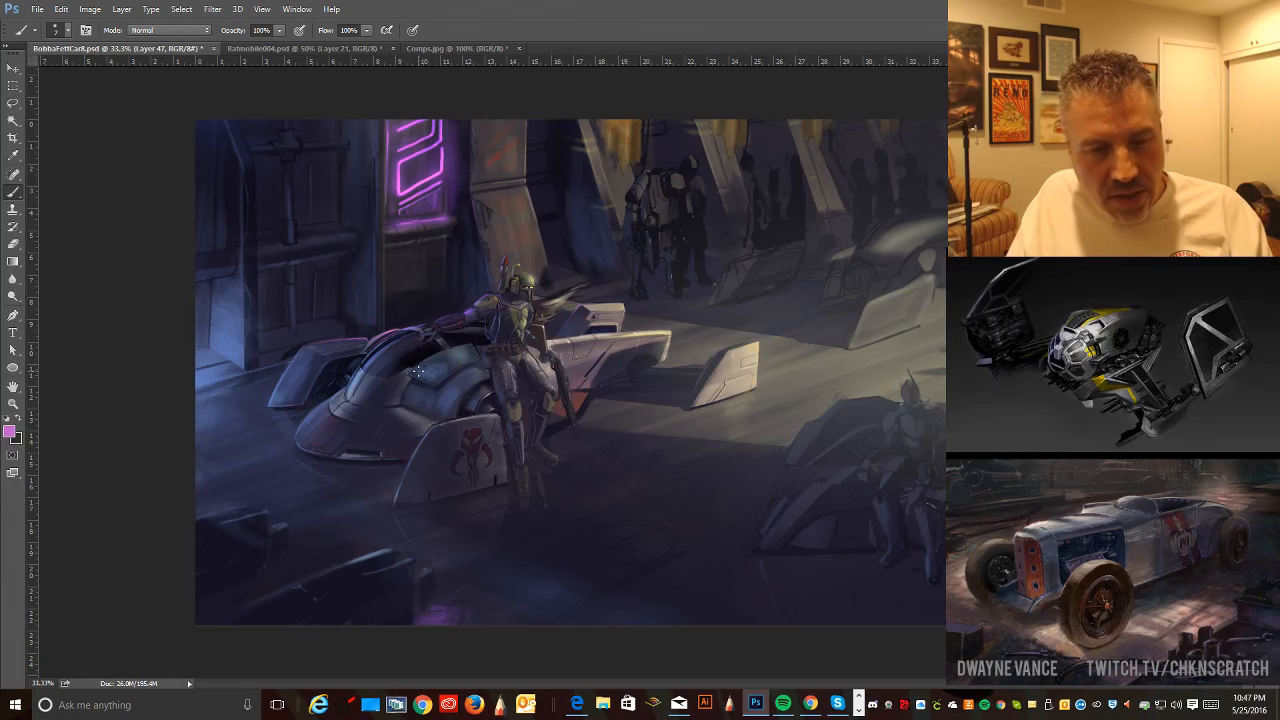
# - Sample the dark blue from the speeder's rounded side panel and paint shading on its front hull with a soft 40 px brush
pyautogui.hotkey('ctrl', '+')
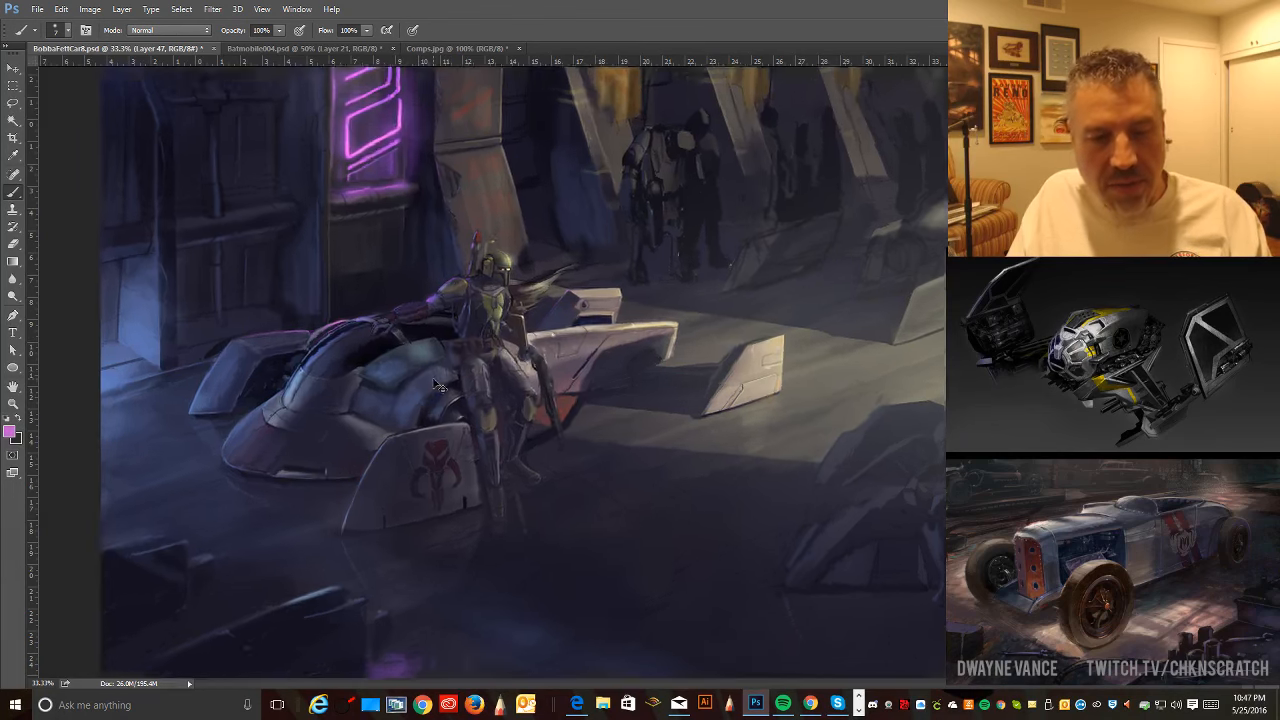
pyautogui.moveTo(317, 486); pyautogui.dragTo(654, 552)
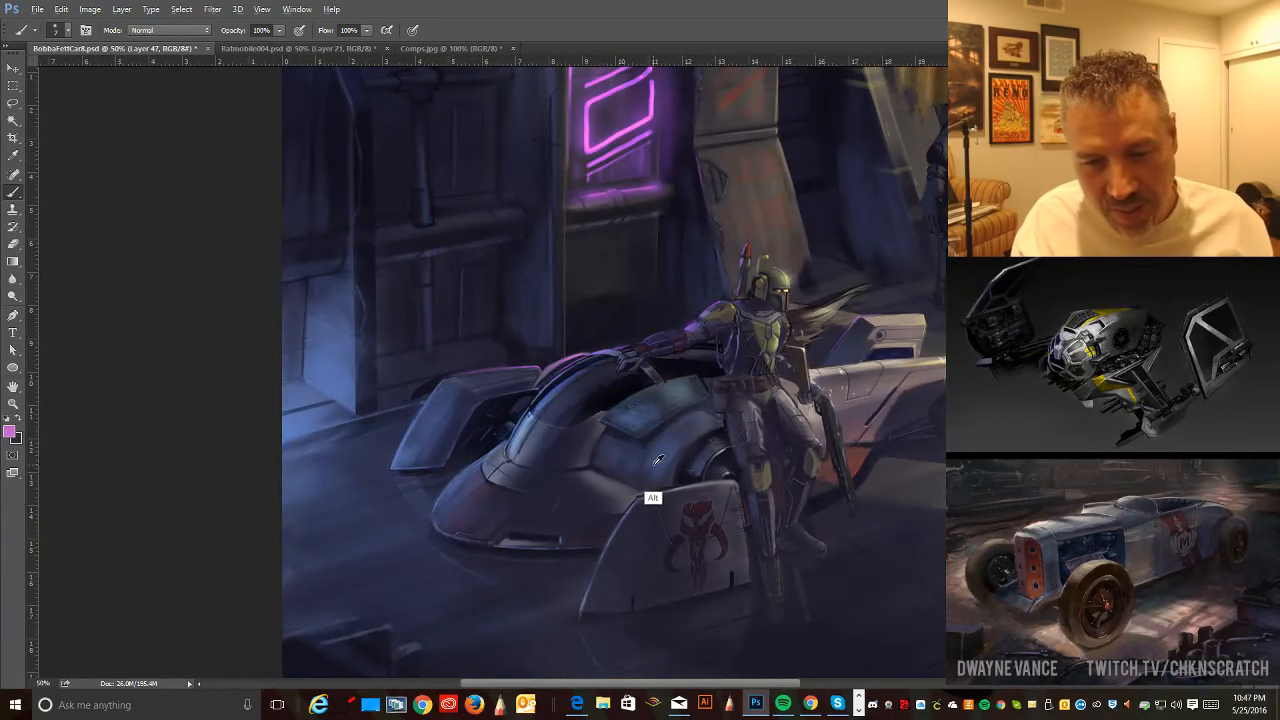
pyautogui.keyDown('alt'); pyautogui.click(655, 455); pyautogui.keyUp('alt')
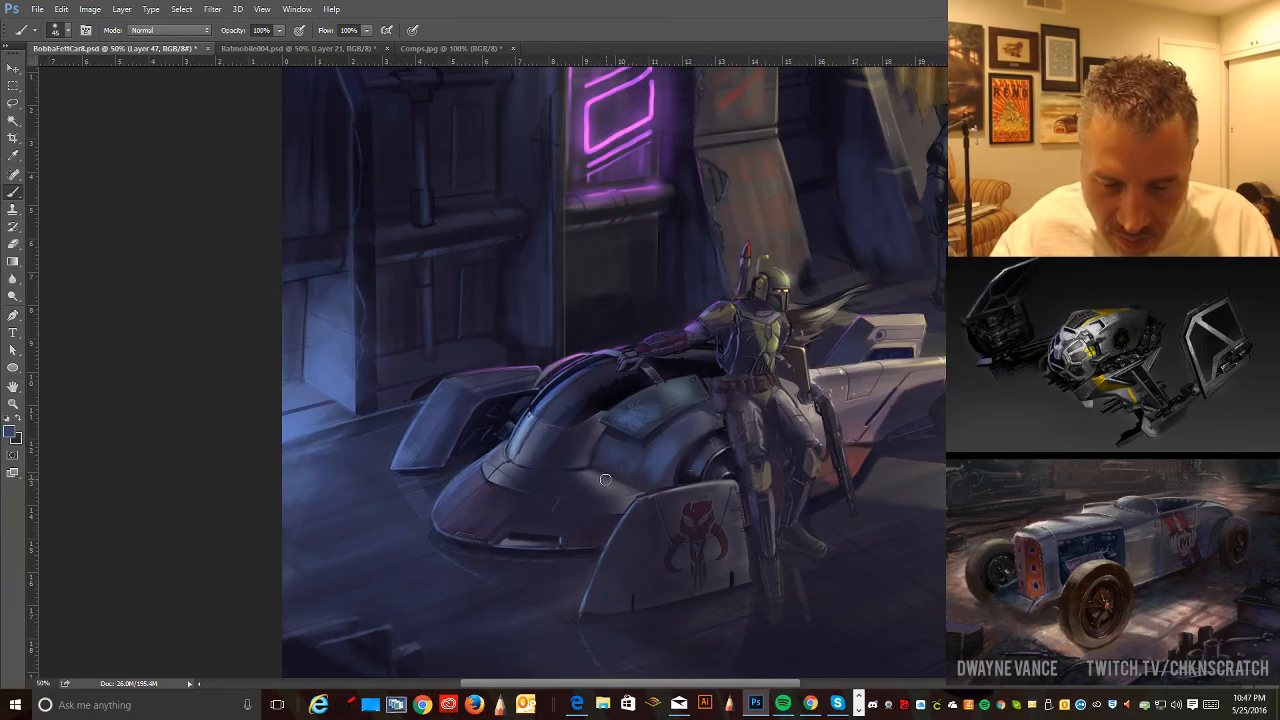
pyautogui.hotkey('ctrl', 'alt')
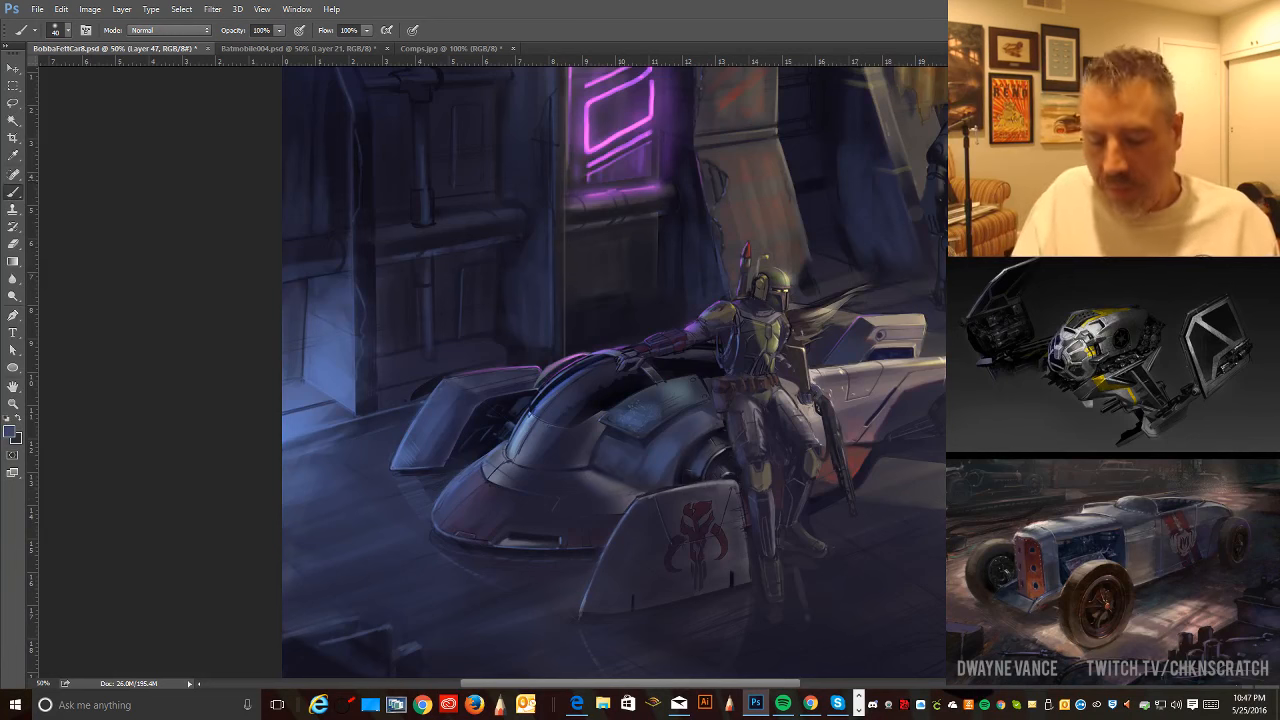
pyautogui.hotkey('ctrl', '-')
pyautogui.hotkey('ctrl', '-')
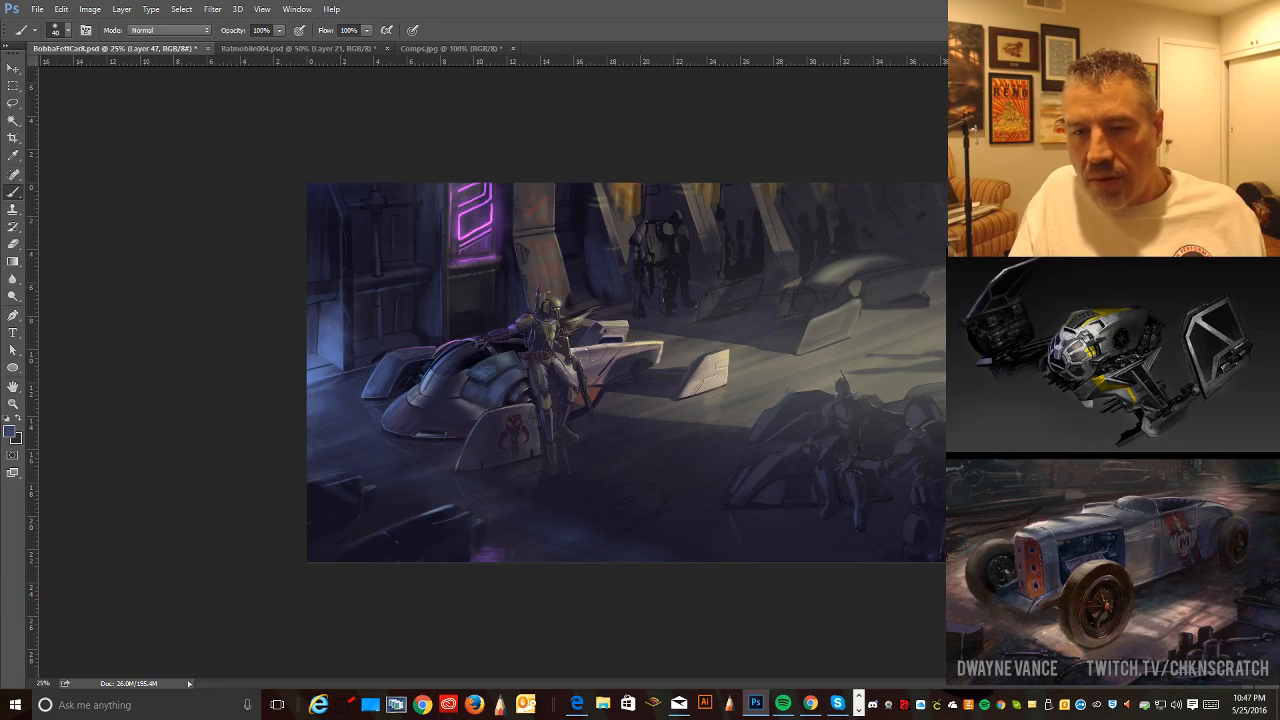
# - Select the separate paint layers of the scene and merge them into a single layer
pyautogui.hotkey('ctrl', 'z')
pyautogui.hotkey('ctrl', 'z')
pyautogui.hotkey('ctrl', 'z')
pyautogui.hotkey('ctrl', 'z')
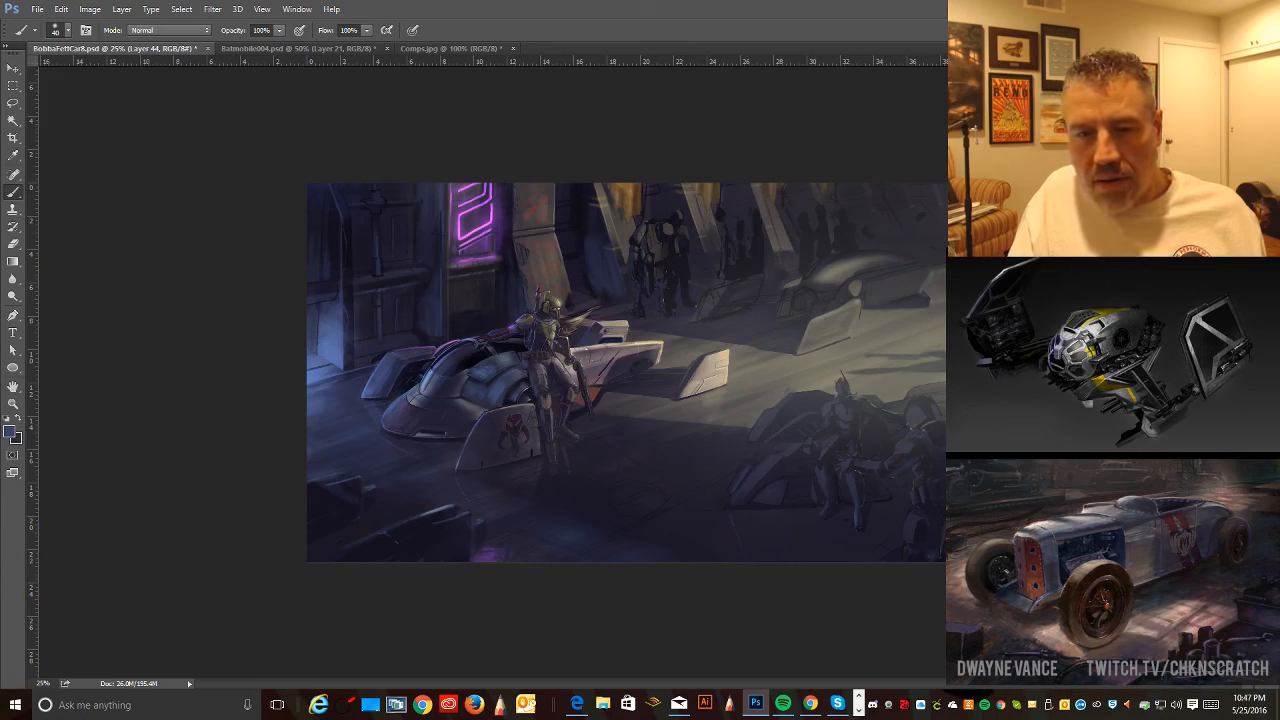
pyautogui.hotkey('ctrl', 'z')
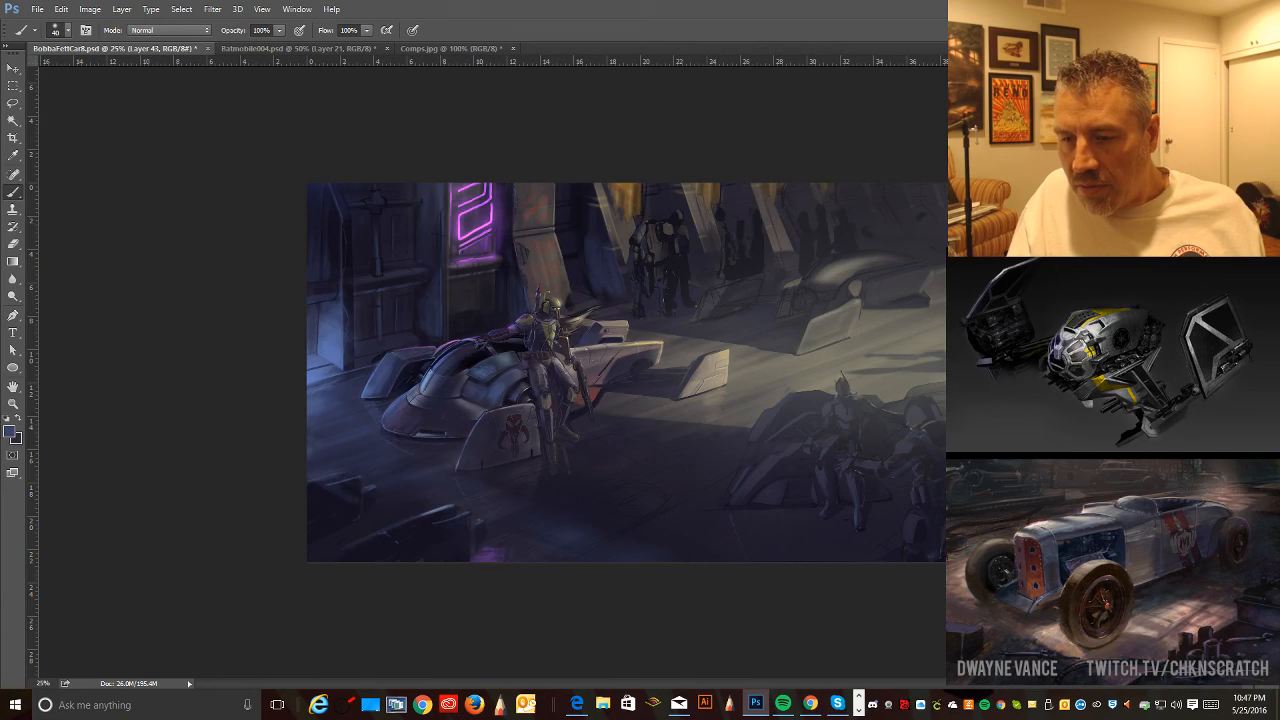
pyautogui.hotkey('ctrl', 'shift', 'e')
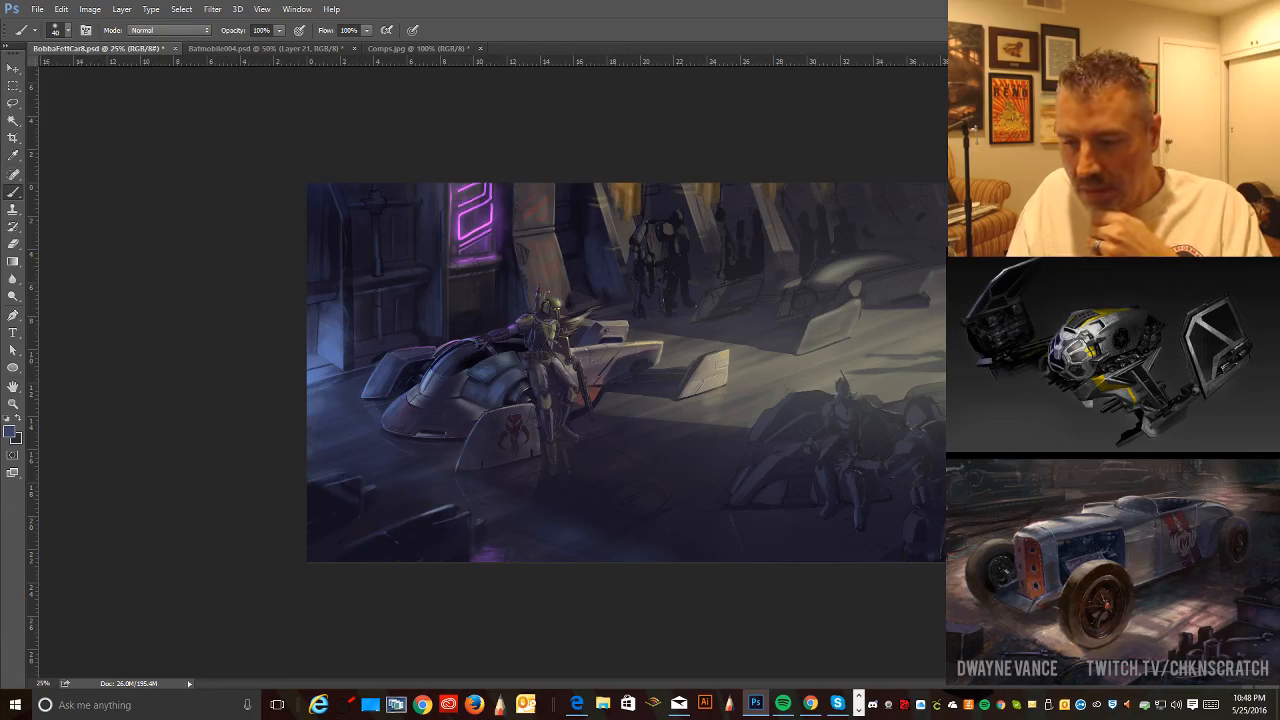
pyautogui.hotkey('ctrl', 'e')
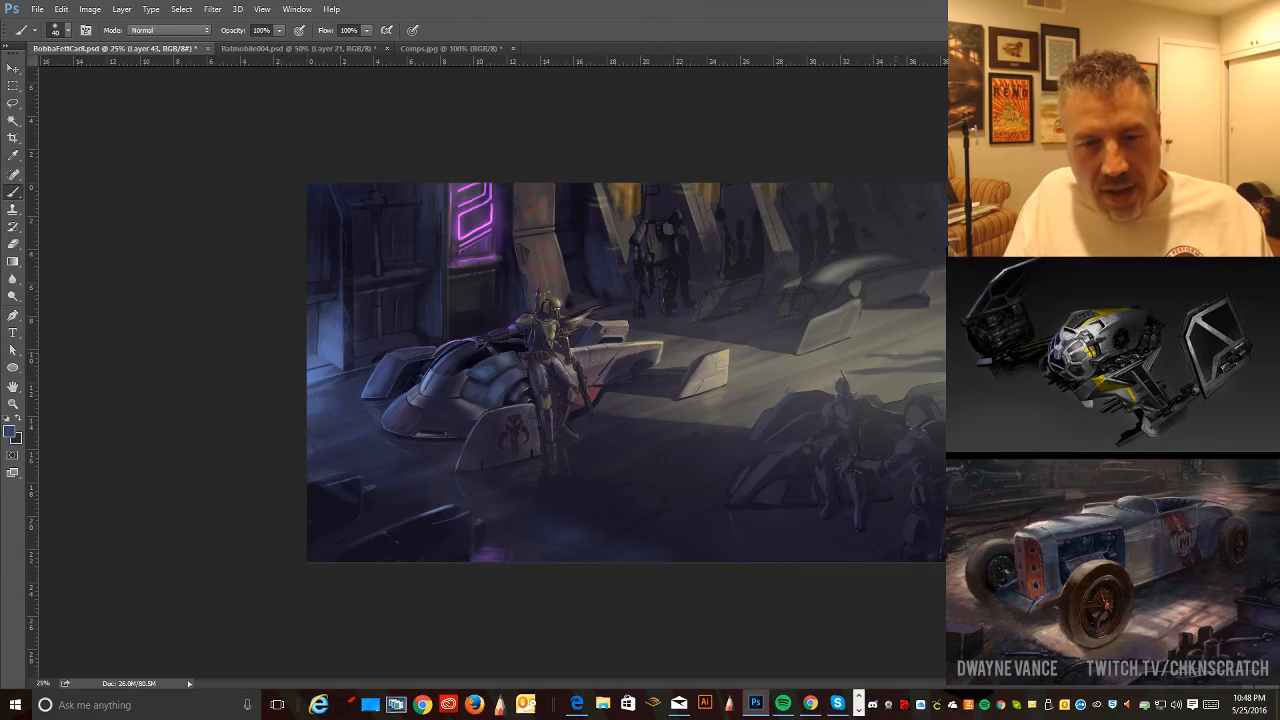
# - Sample the dark tone of the silhouetted figure beside the second background pillar for painting with the brush
pyautogui.hotkey('ctrl', '+')
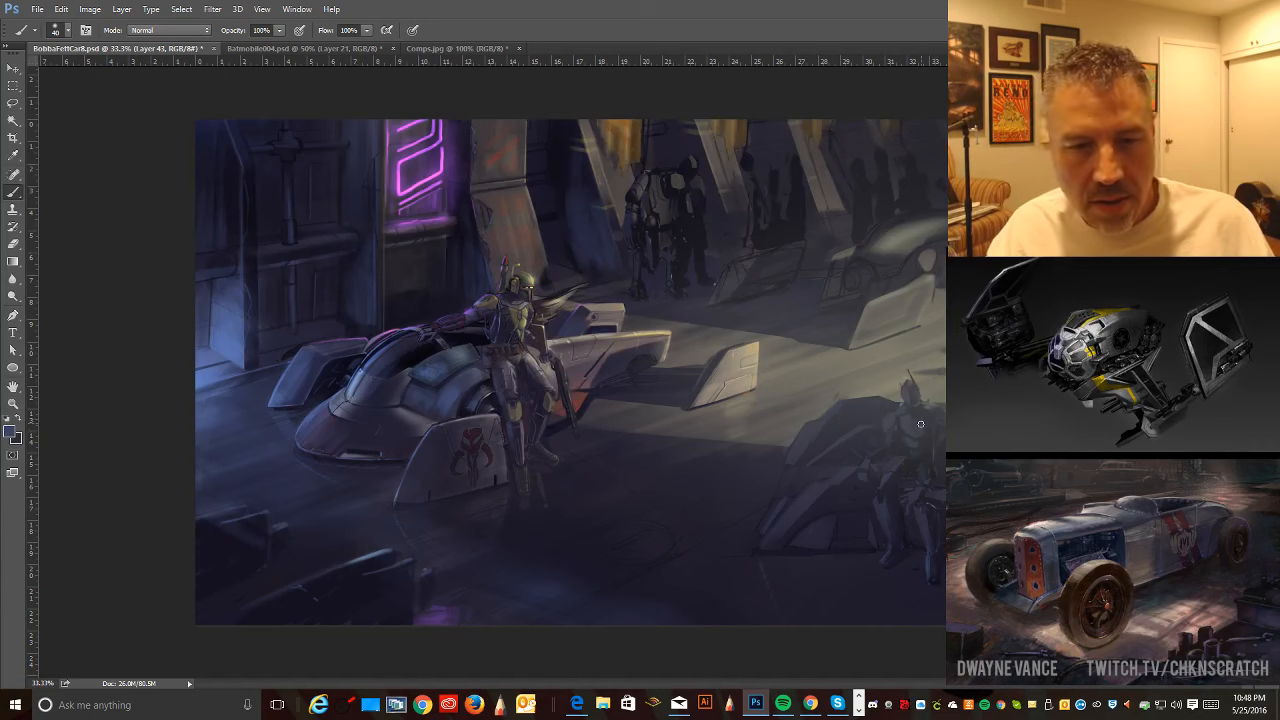
pyautogui.hotkey('ctrl', '+')
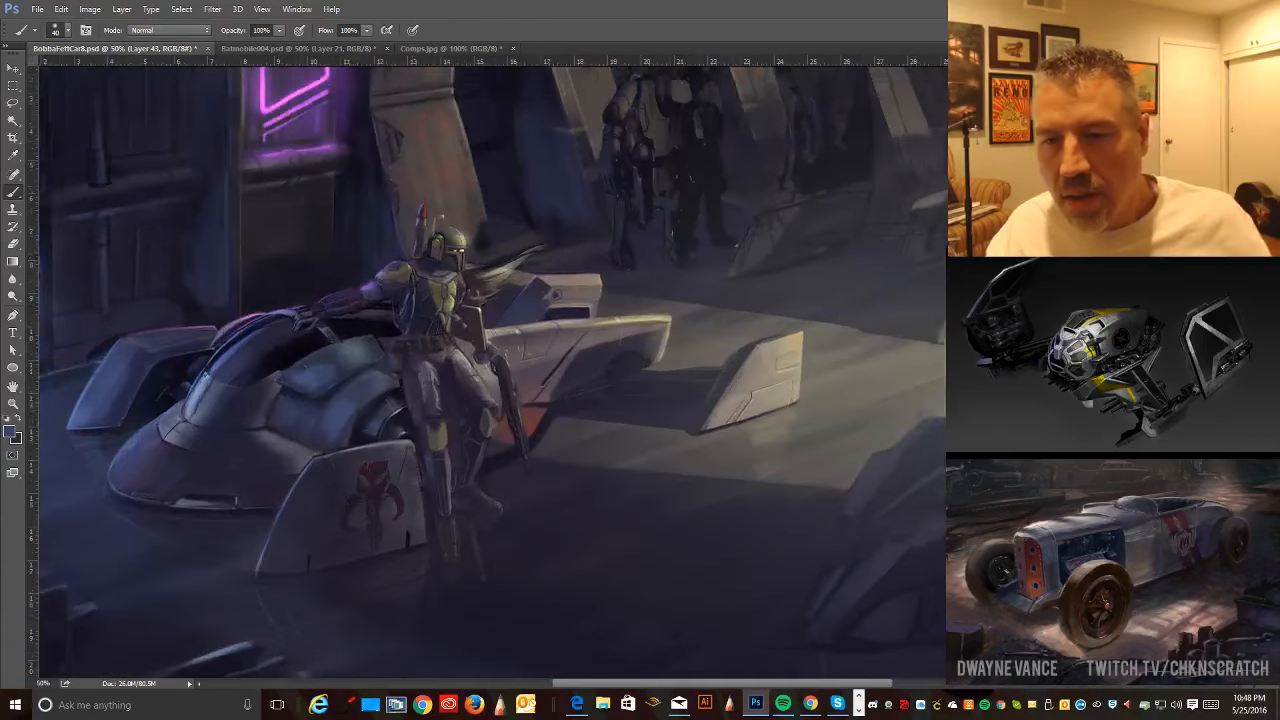
pyautogui.moveTo(972, 416); pyautogui.dragTo(669, 509)
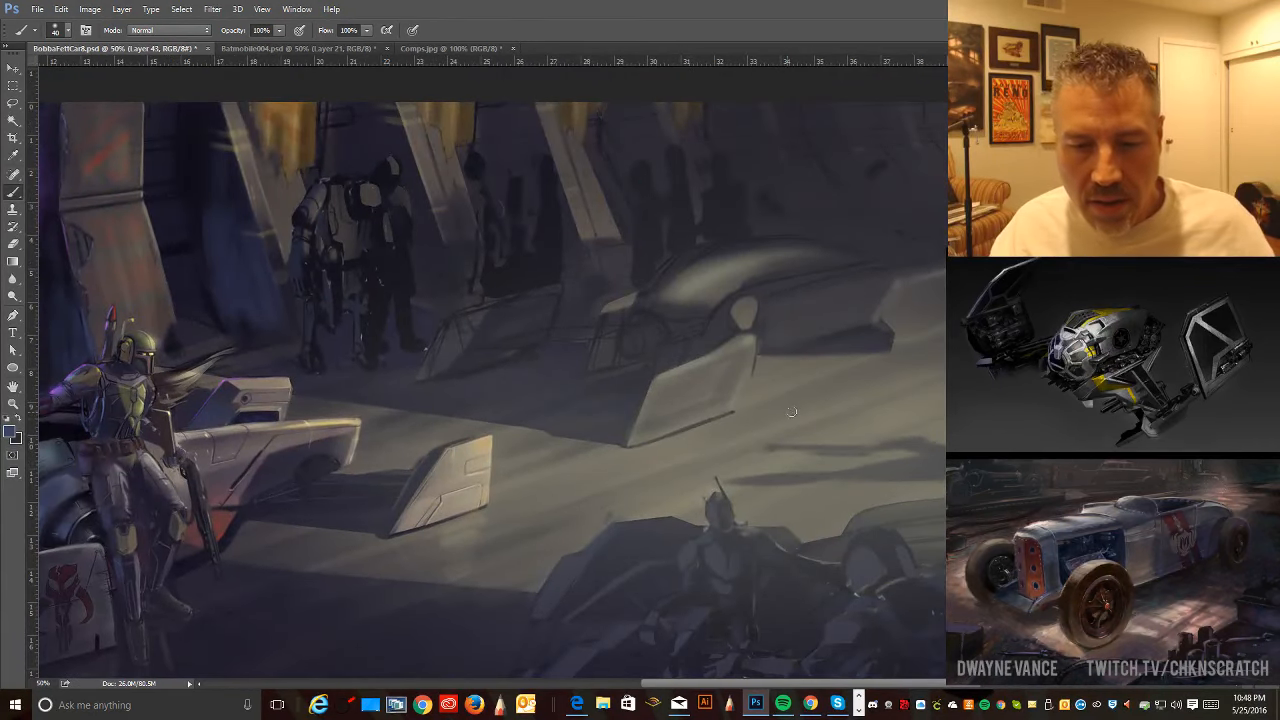
pyautogui.moveTo(791, 411)
pyautogui.mouseDown()
pyautogui.moveTo(808, 380)
pyautogui.moveTo(828, 511)
pyautogui.moveTo(883, 506)
pyautogui.mouseUp()
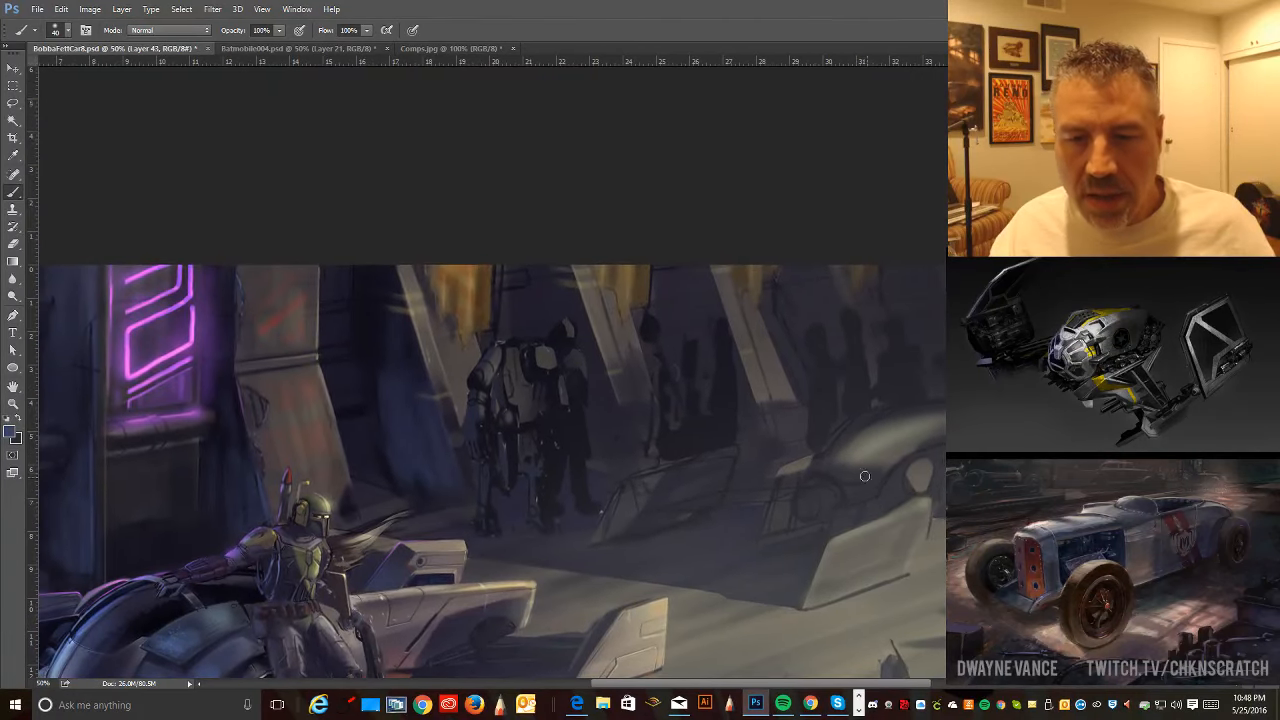
pyautogui.click(13, 103)
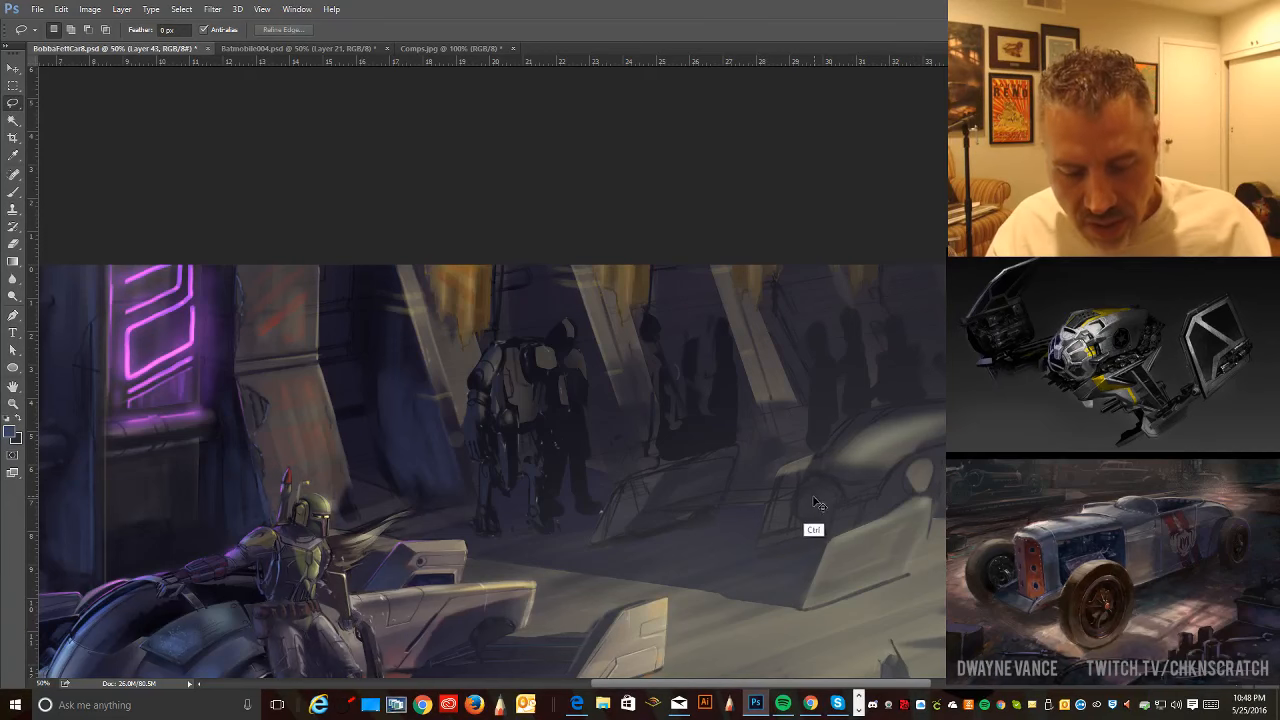
pyautogui.hotkey('ctrl', '-')
pyautogui.hotkey('ctrl', '+')
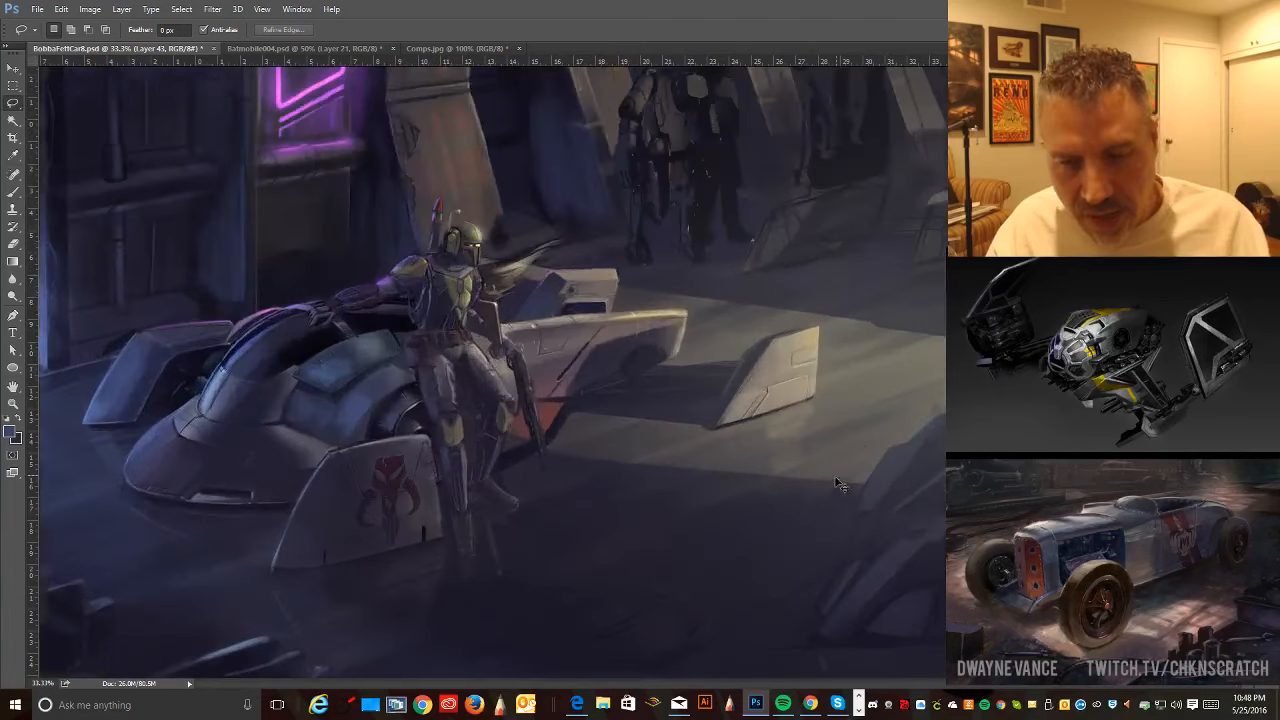
pyautogui.moveTo(851, 457)
pyautogui.mouseDown()
pyautogui.moveTo(681, 622)
pyautogui.moveTo(712, 589)
pyautogui.mouseUp()
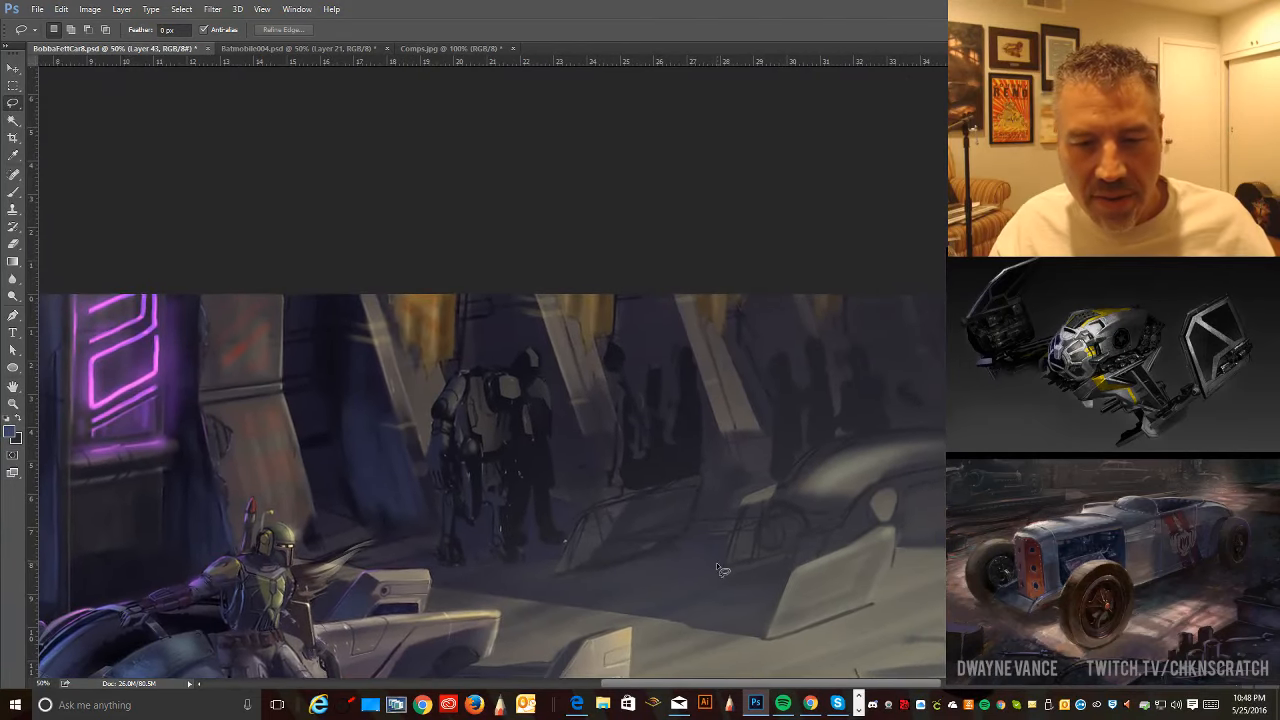
pyautogui.click(13, 155)
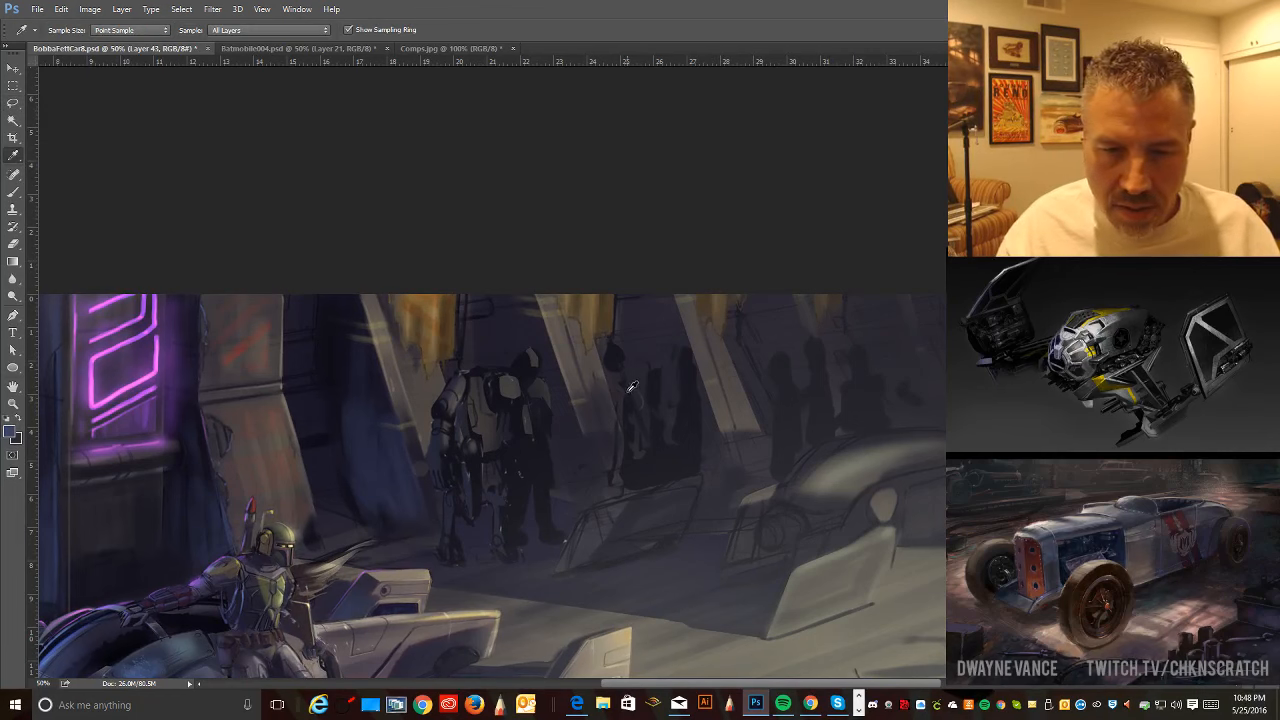
pyautogui.moveTo(628, 380); pyautogui.dragTo(611, 372)
pyautogui.press('b')
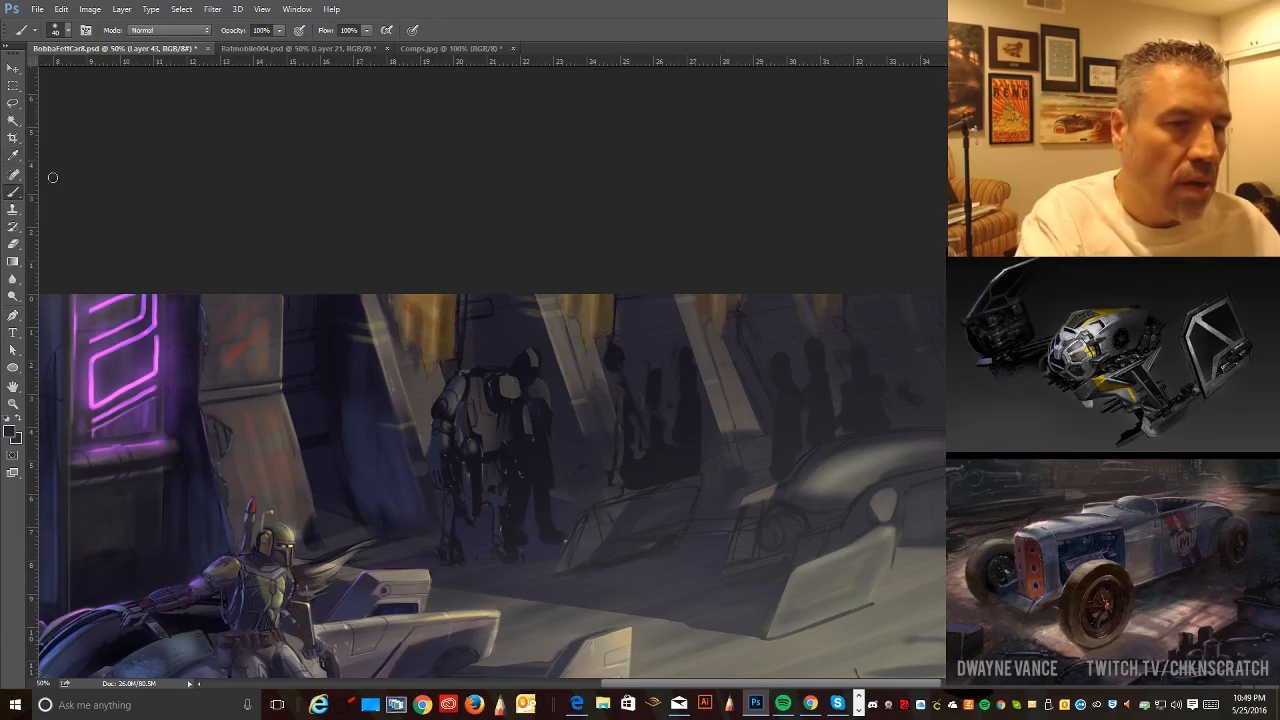
# - Choose a smaller brush tip and sample the dark head of the silhouetted figure beside the second pillar
pyautogui.click(58, 30)
pyautogui.click(351, 171)
pyautogui.press('[')
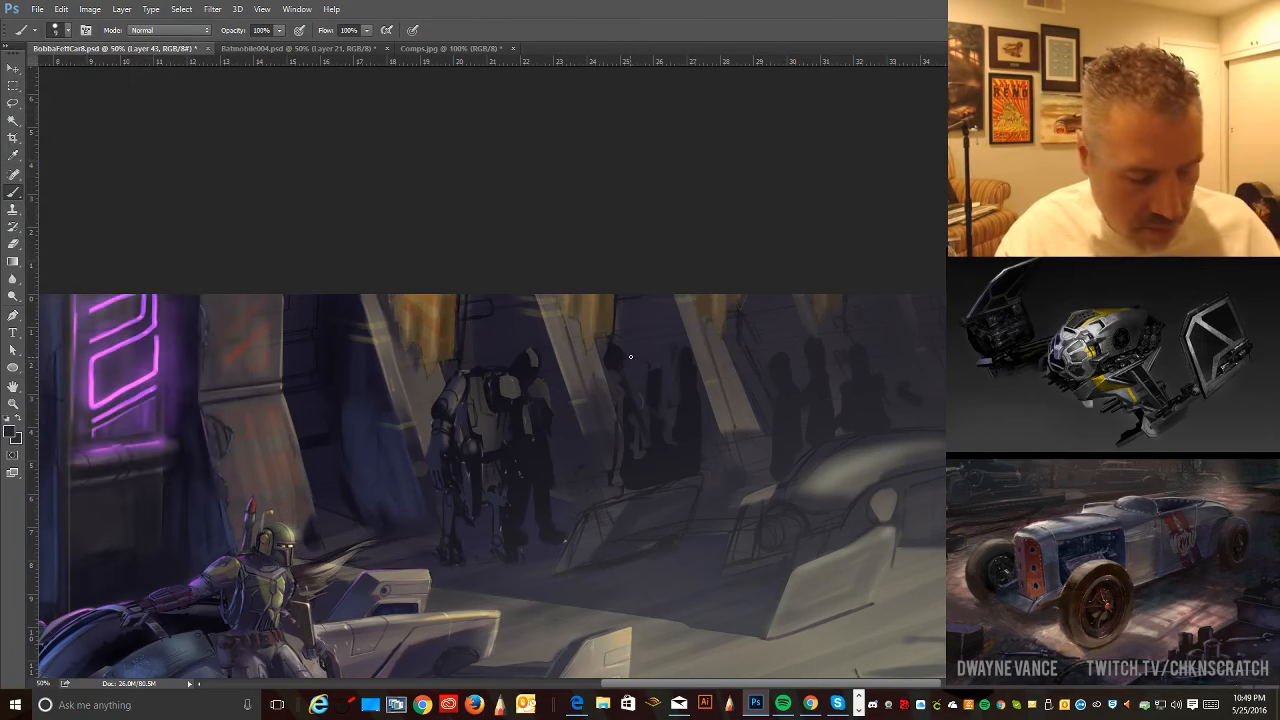
pyautogui.keyDown('alt'); pyautogui.click(616, 364); pyautogui.keyUp('alt')
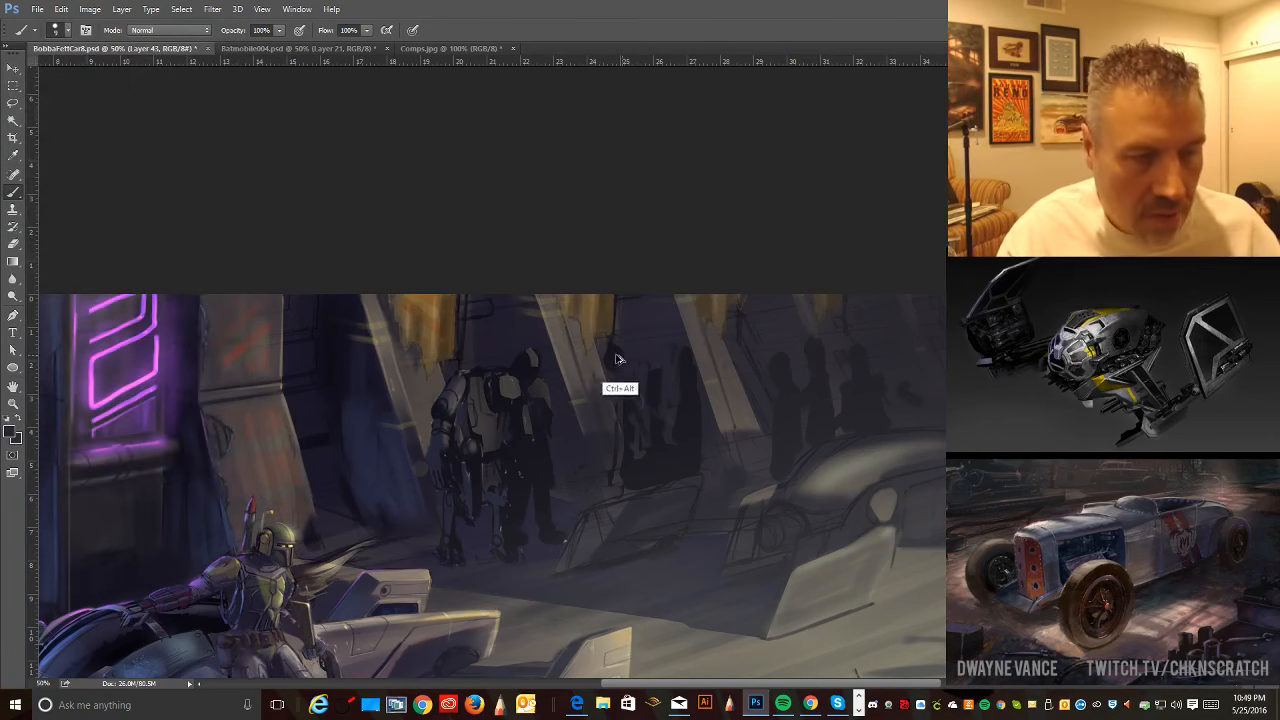
pyautogui.click(69, 32)
pyautogui.click(28, 133)
pyautogui.click(450, 210)
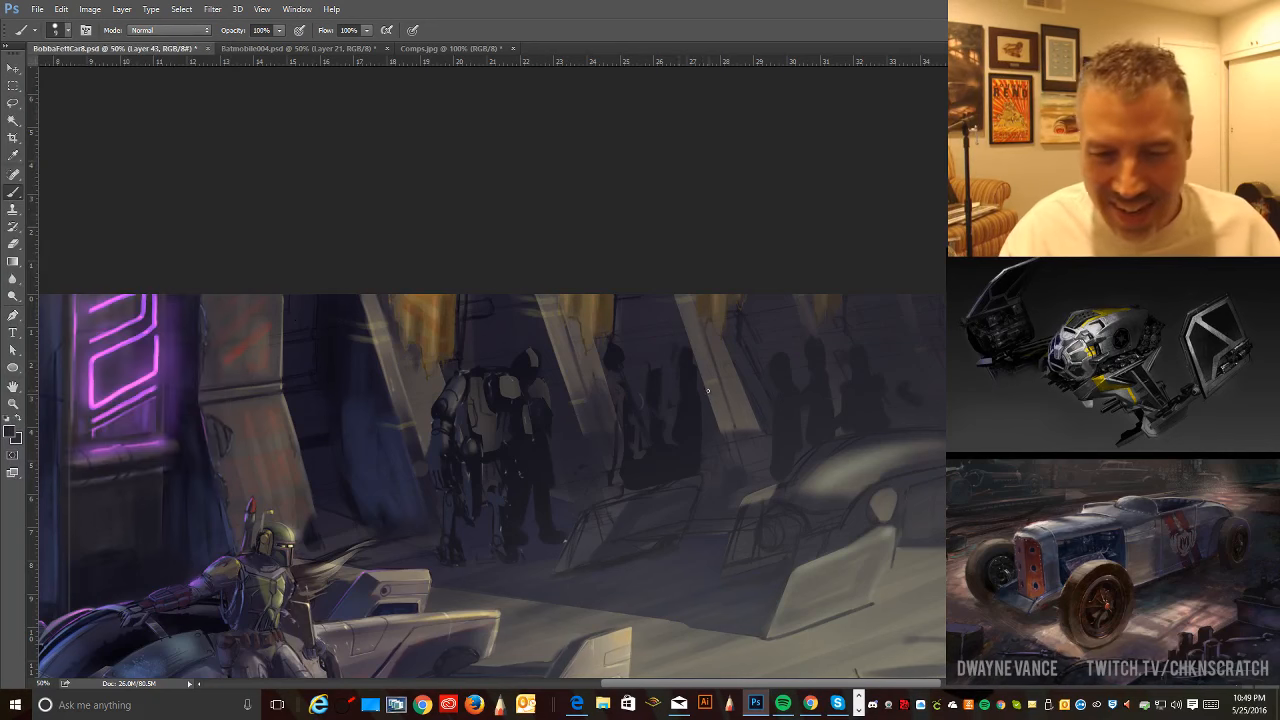
# - Touch up the second pillar beside the silhouetted figure with a 30 px round brush, sampling the surrounding dark and grey tones
pyautogui.keyDown('alt'); pyautogui.click(653, 360); pyautogui.keyUp('alt')
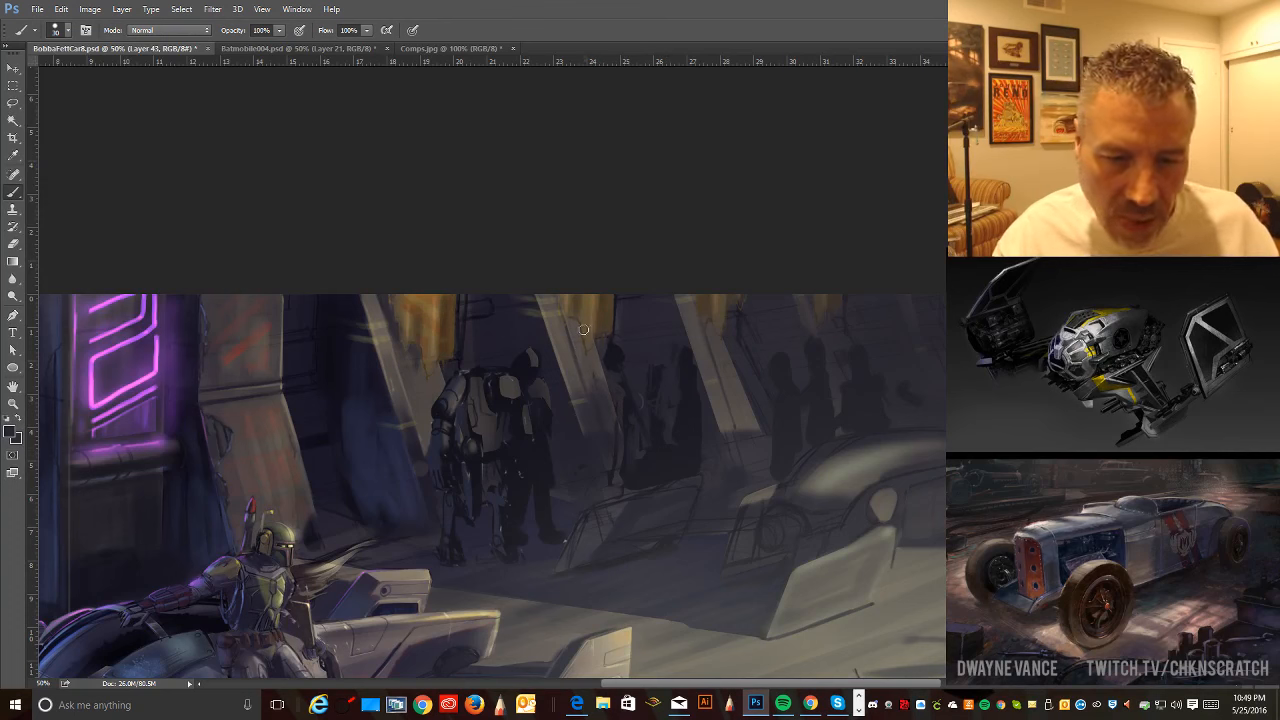
pyautogui.press('alt')
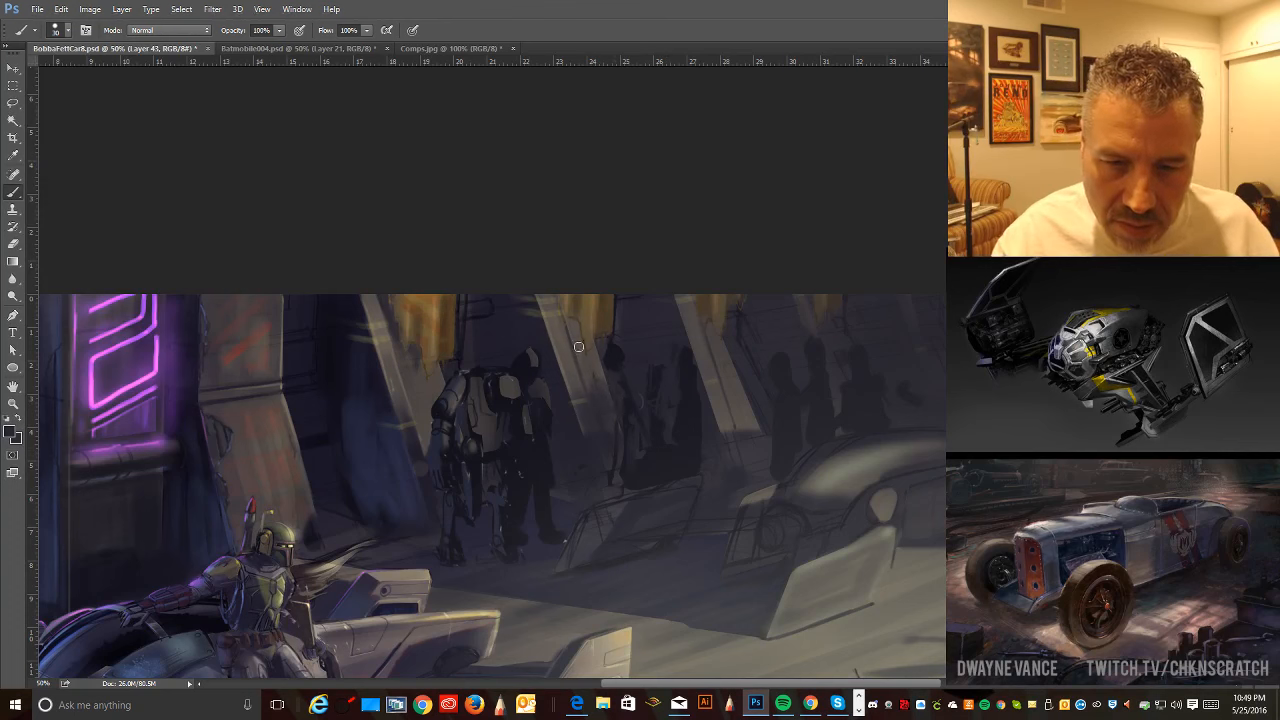
pyautogui.moveTo(572, 326); pyautogui.dragTo(578, 355)
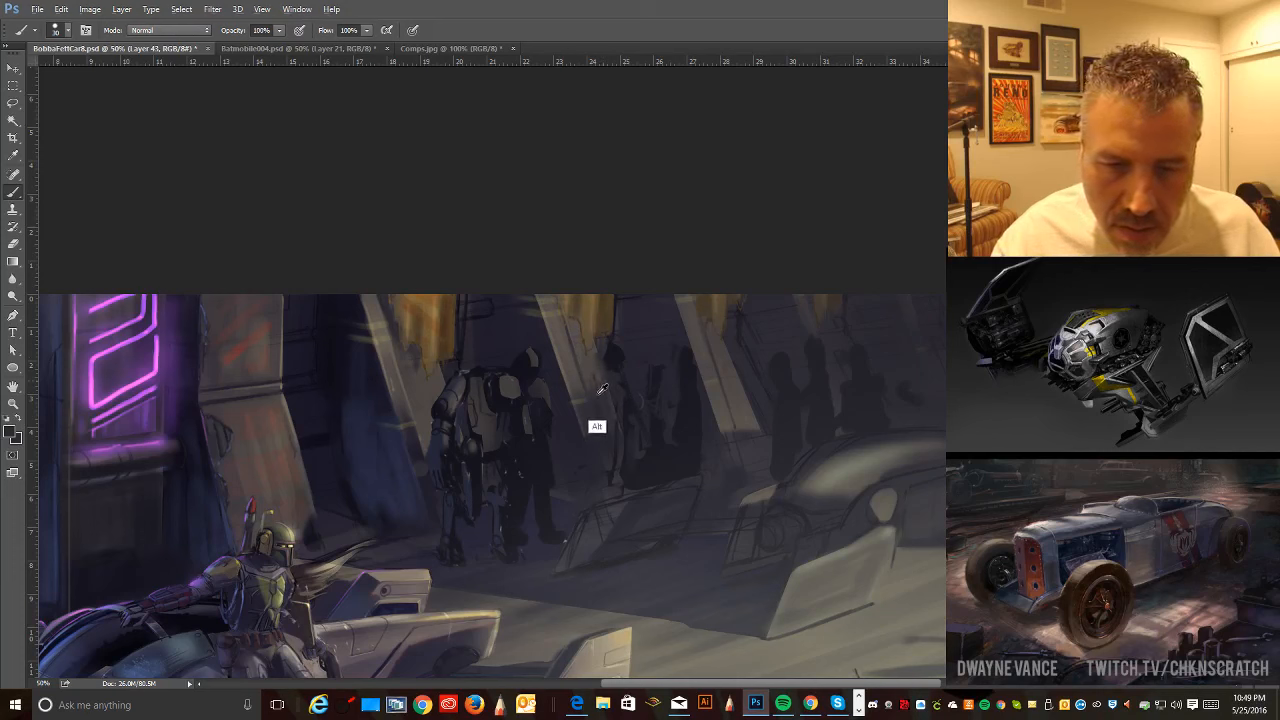
pyautogui.keyDown('alt'); pyautogui.click(588, 381); pyautogui.keyUp('alt')
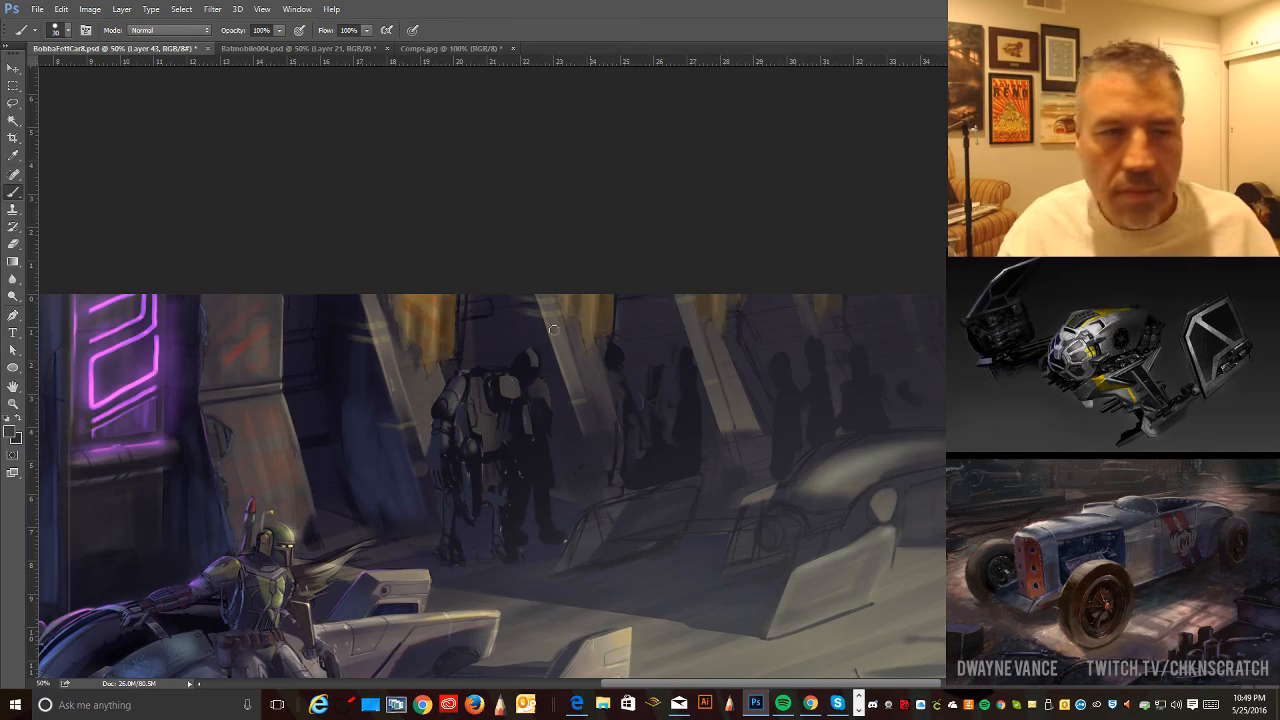
# - Switch to the 70 px textured brush tip, reduce it to 35 px, and paint the second pillar with sampled grey tones
pyautogui.click(66, 30)
pyautogui.click(134, 131)
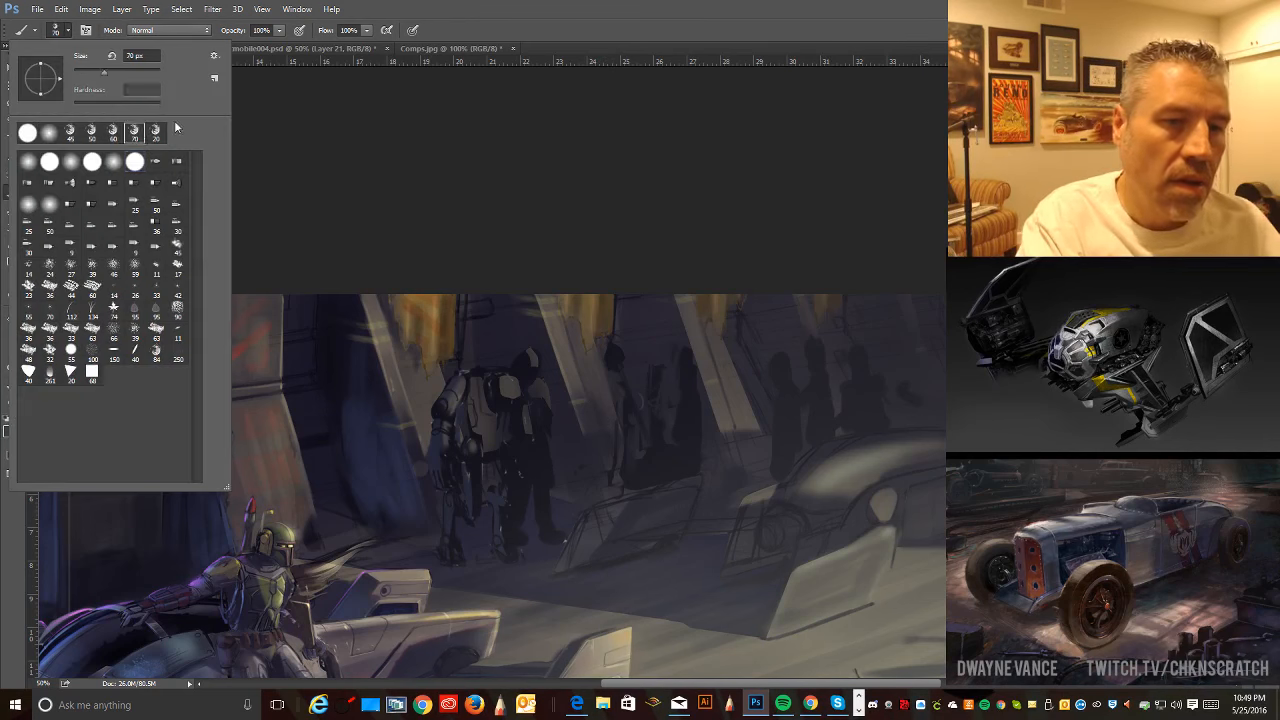
pyautogui.click(452, 191)
pyautogui.press('[')
pyautogui.press('[')
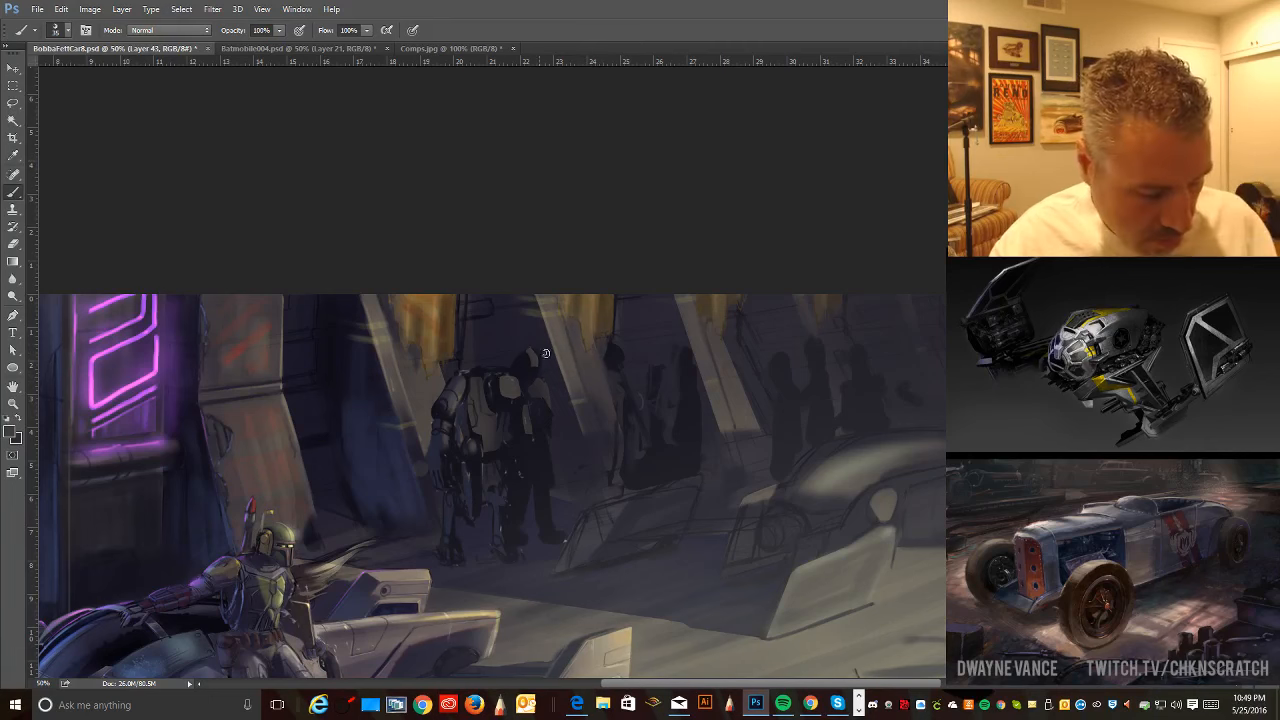
pyautogui.press('alt')
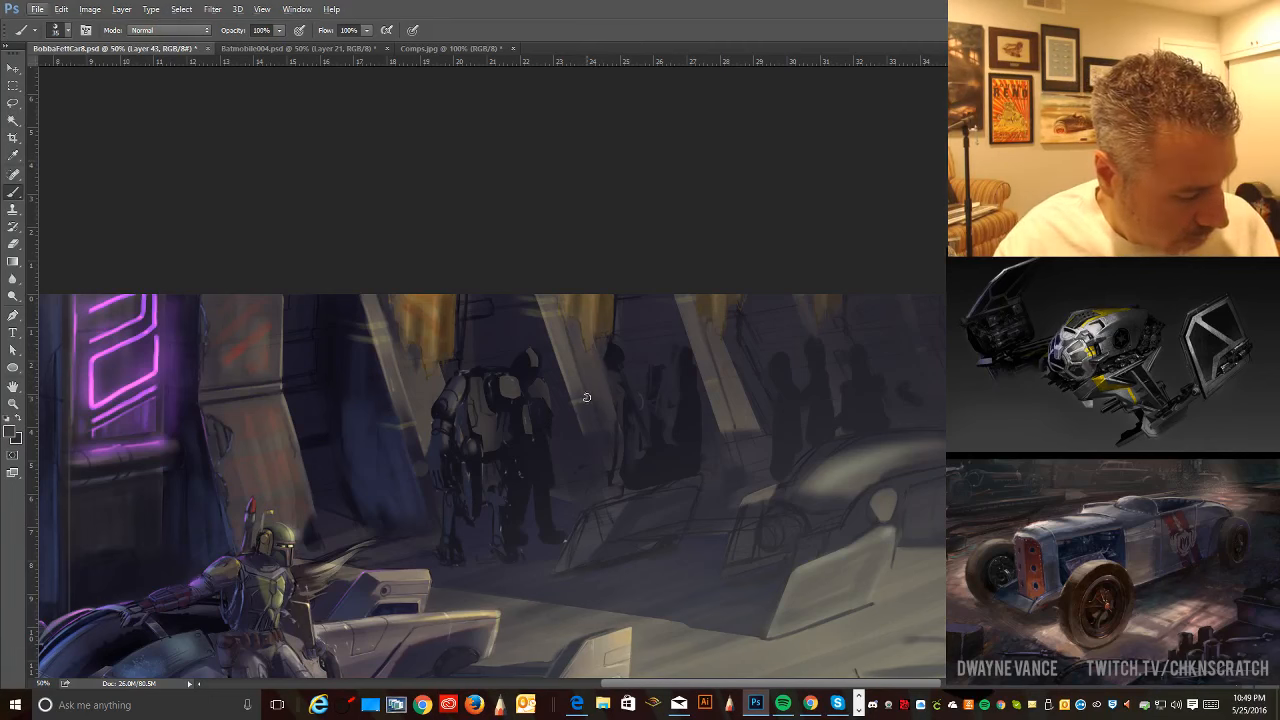
pyautogui.press('alt')
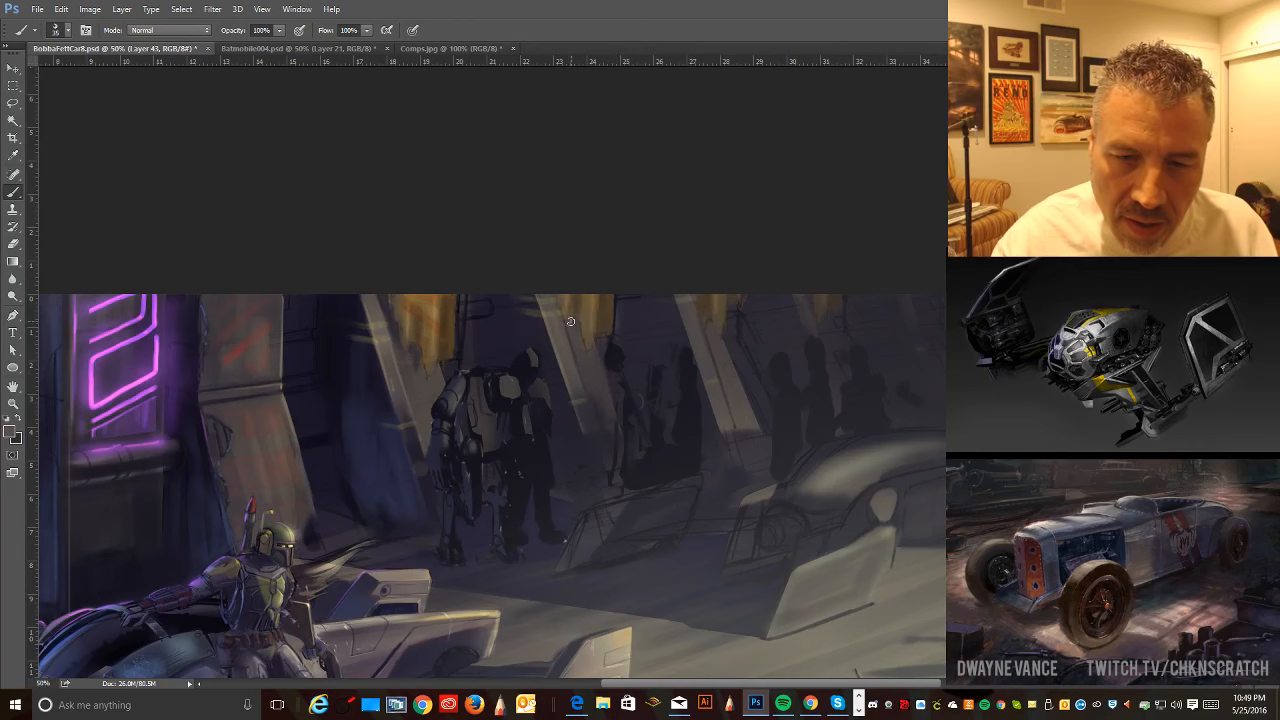
# - Refine the background pillars and silhouetted figures with sampled dark and grey tones, reducing the brush to 15 px
pyautogui.hotkey('ctrl', '-')
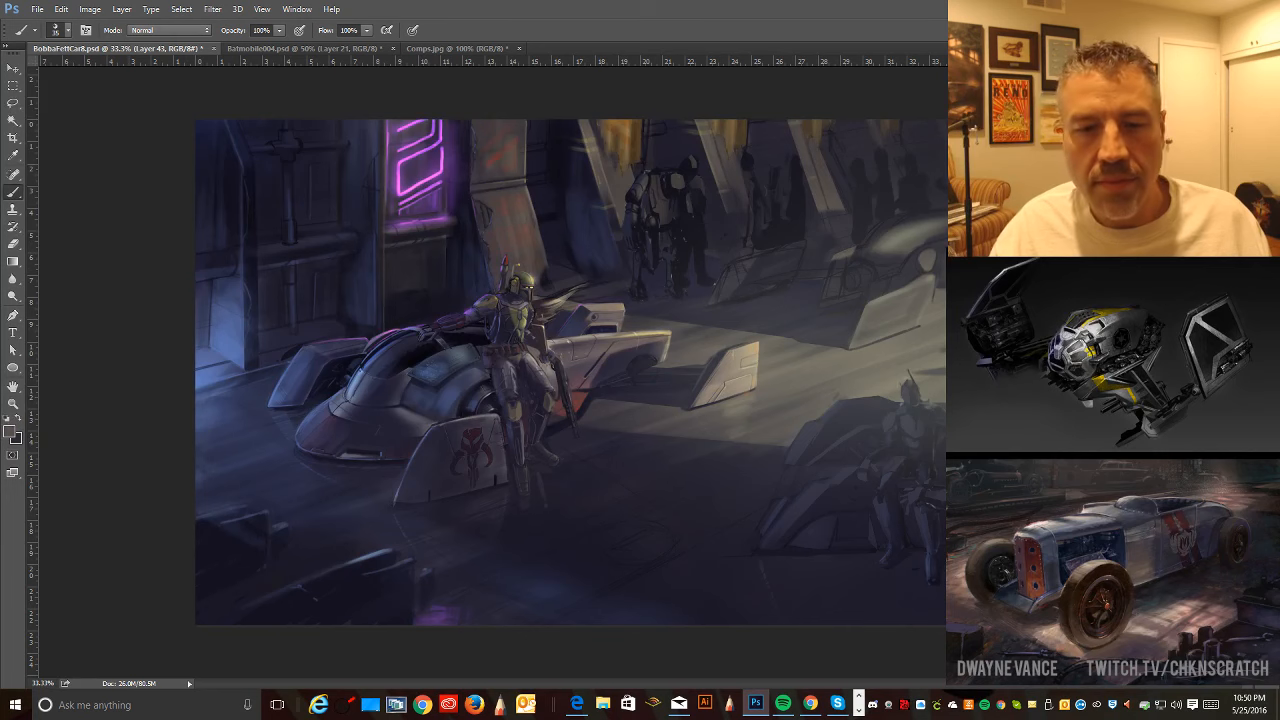
pyautogui.hotkey('ctrl', '+')
pyautogui.moveTo(857, 337); pyautogui.dragTo(641, 631)
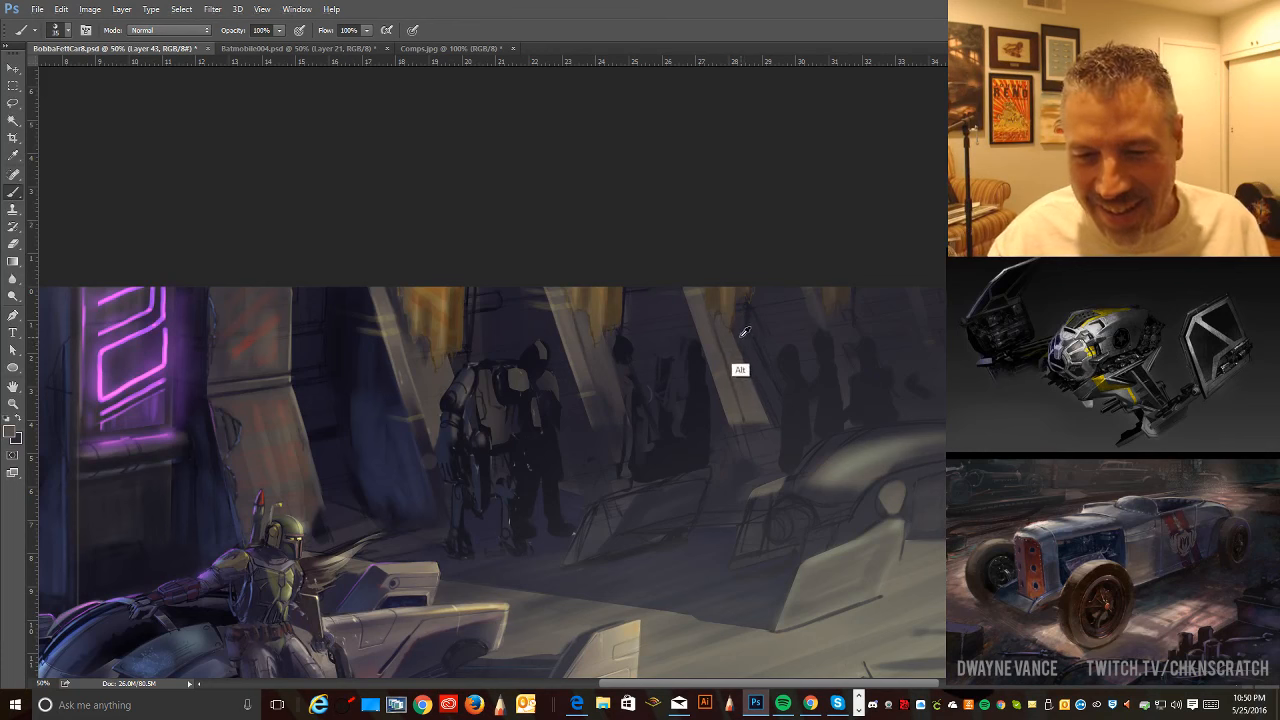
pyautogui.press('alt')
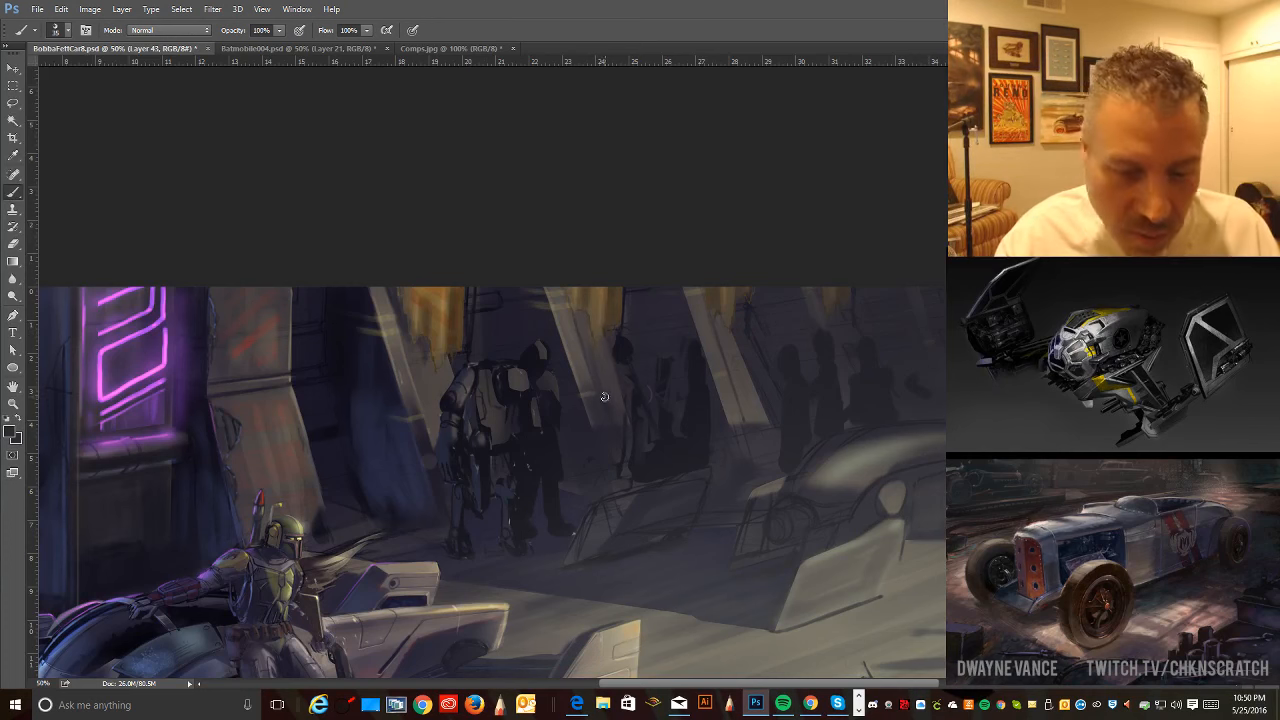
pyautogui.press('alt')
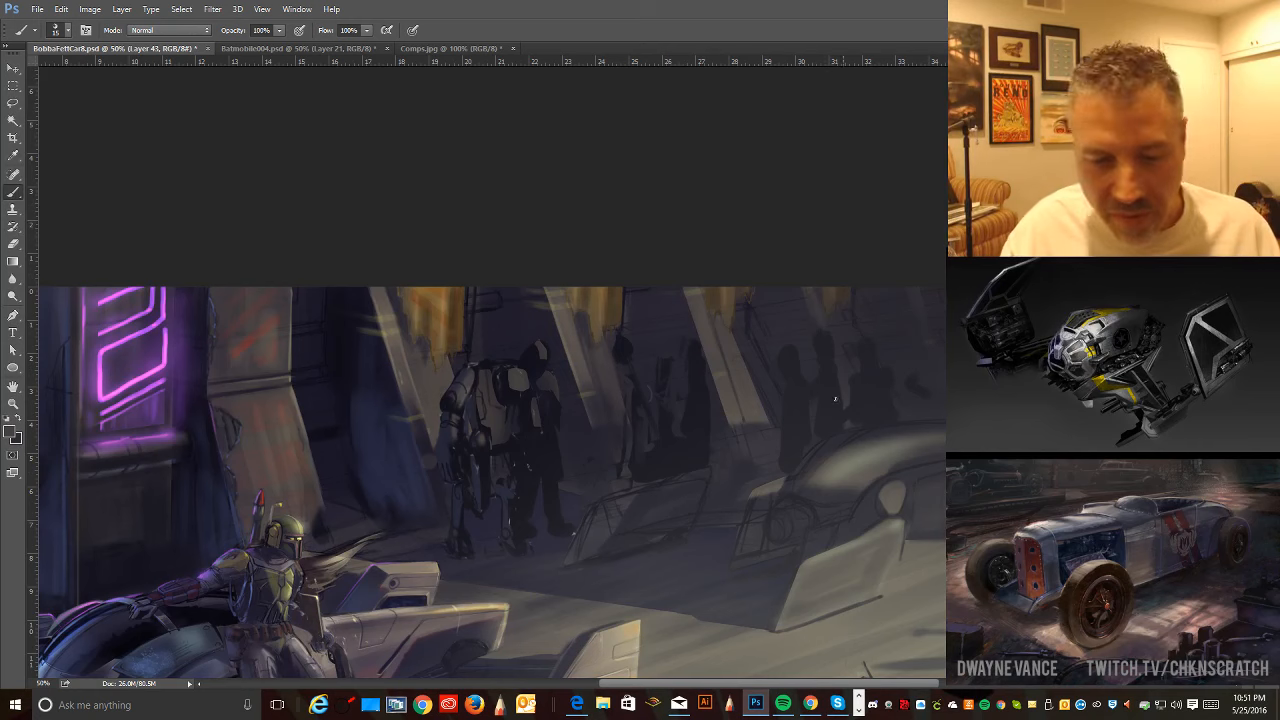
pyautogui.moveTo(676, 587); pyautogui.dragTo(957, 319)
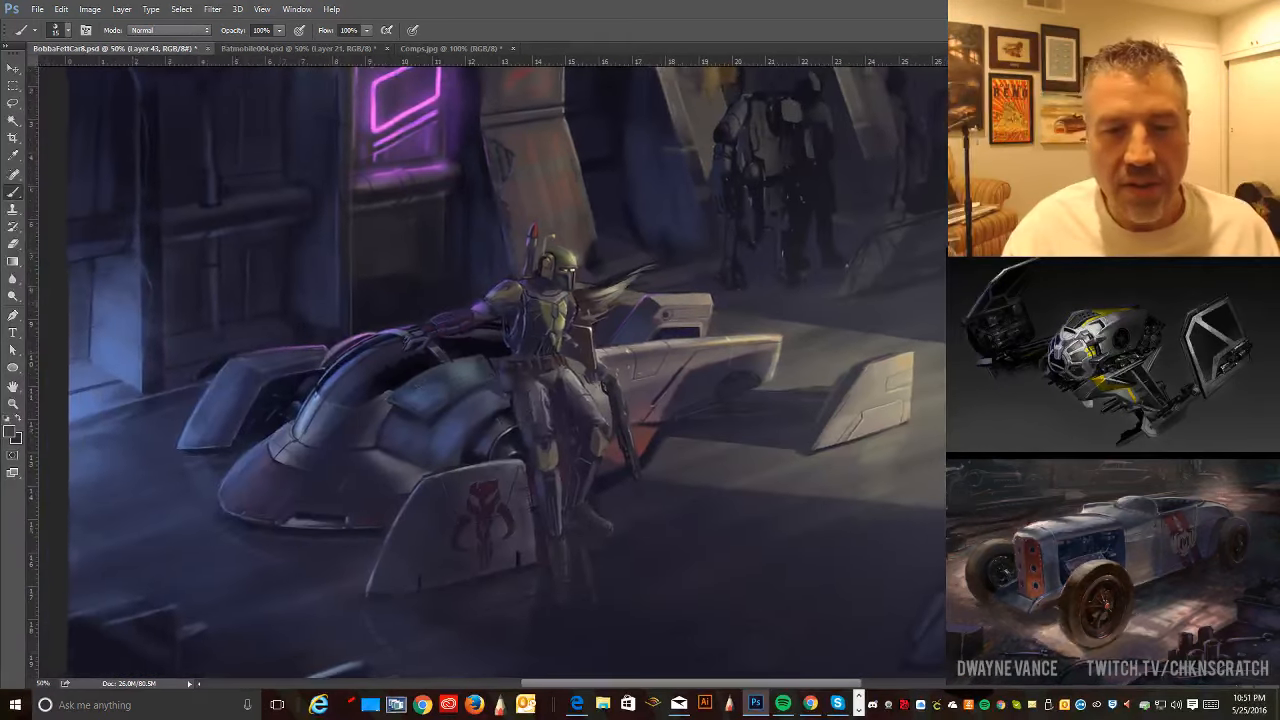
pyautogui.moveTo(809, 374)
pyautogui.mouseDown()
pyautogui.moveTo(824, 424)
pyautogui.moveTo(787, 339)
pyautogui.mouseUp()
pyautogui.hotkey('ctrl', '-')
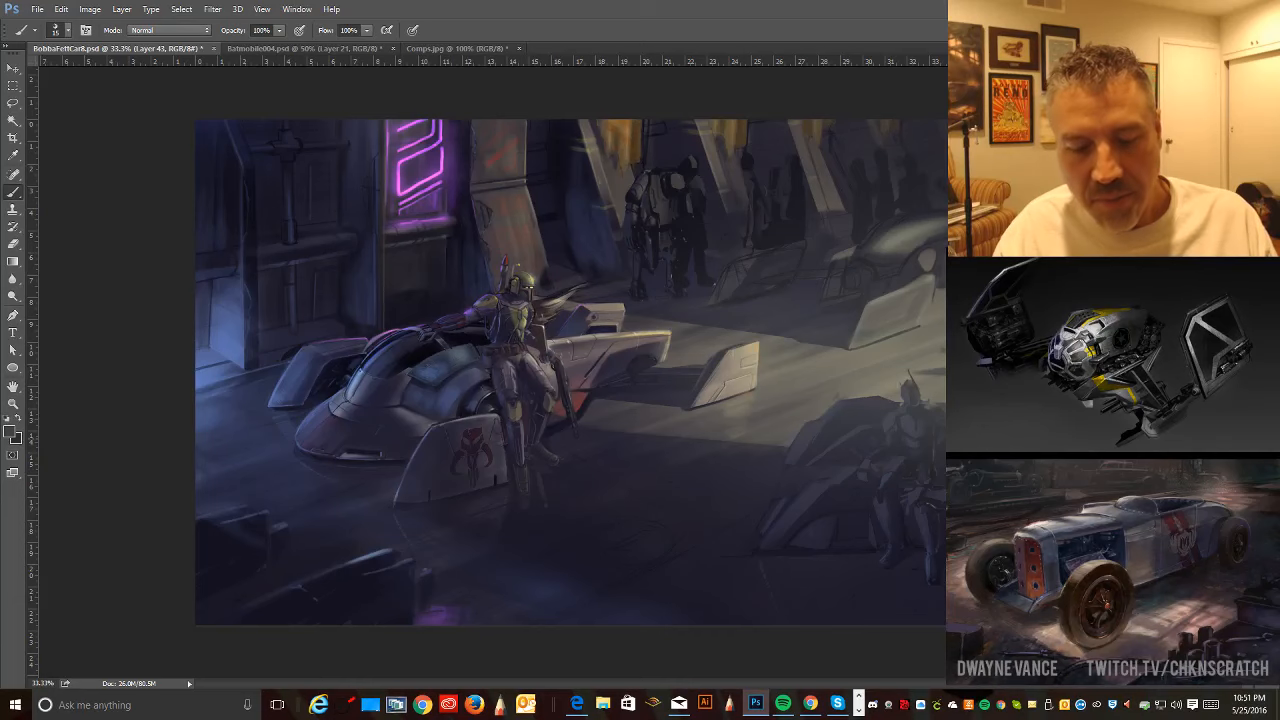
pyautogui.hotkey('ctrl', '+')
pyautogui.moveTo(862, 284)
pyautogui.mouseDown()
pyautogui.moveTo(726, 526)
pyautogui.moveTo(727, 547)
pyautogui.mouseUp()
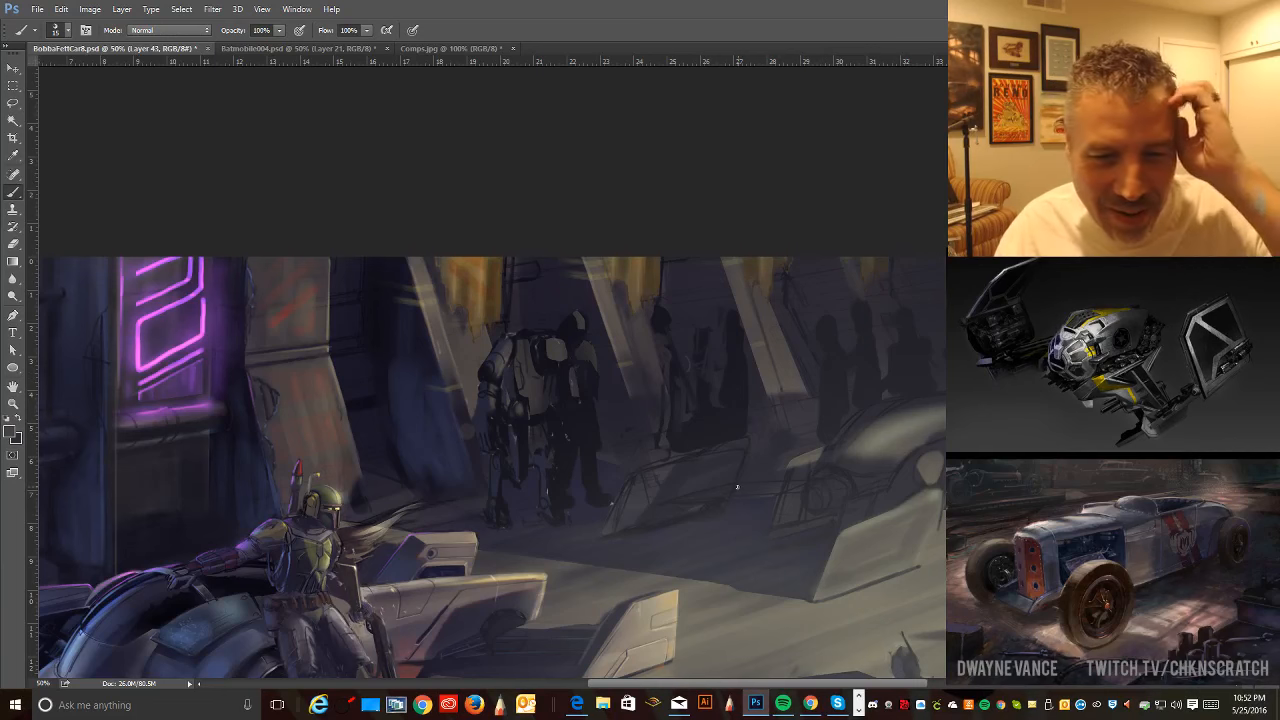
pyautogui.press('l')
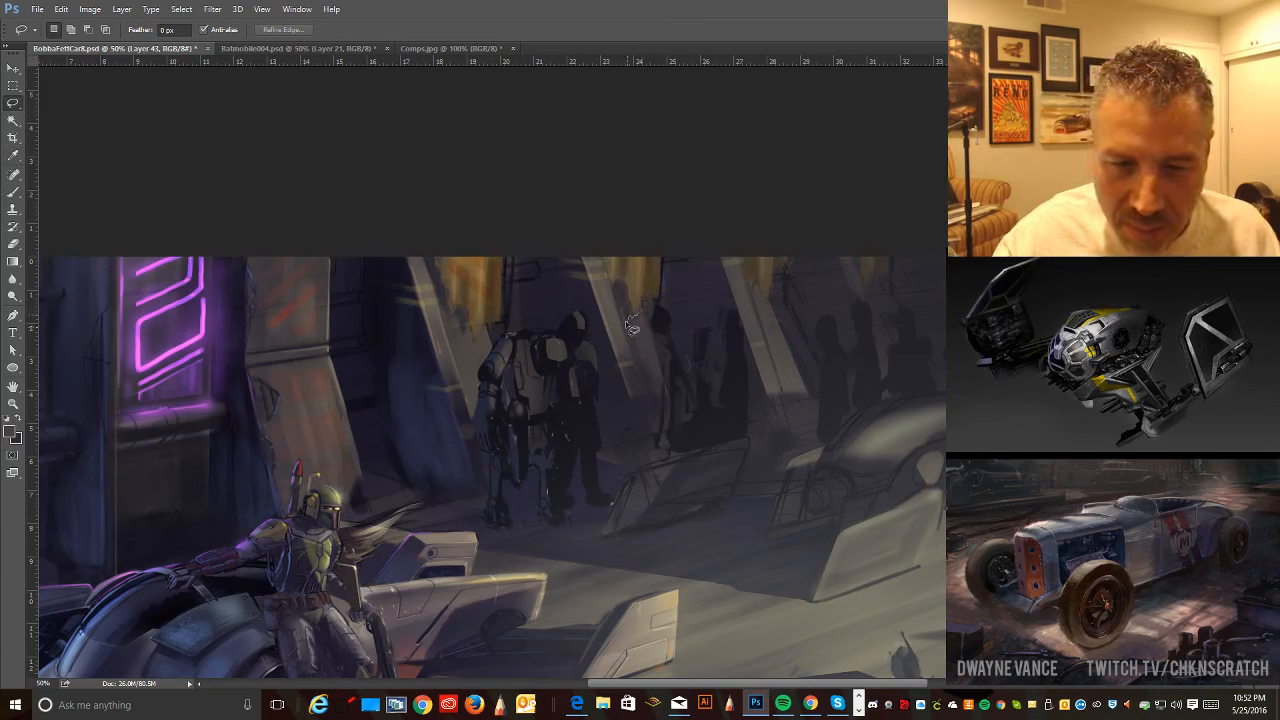
pyautogui.moveTo(627, 325)
pyautogui.mouseDown()
pyautogui.moveTo(616, 298)
pyautogui.moveTo(639, 311)
pyautogui.mouseUp()
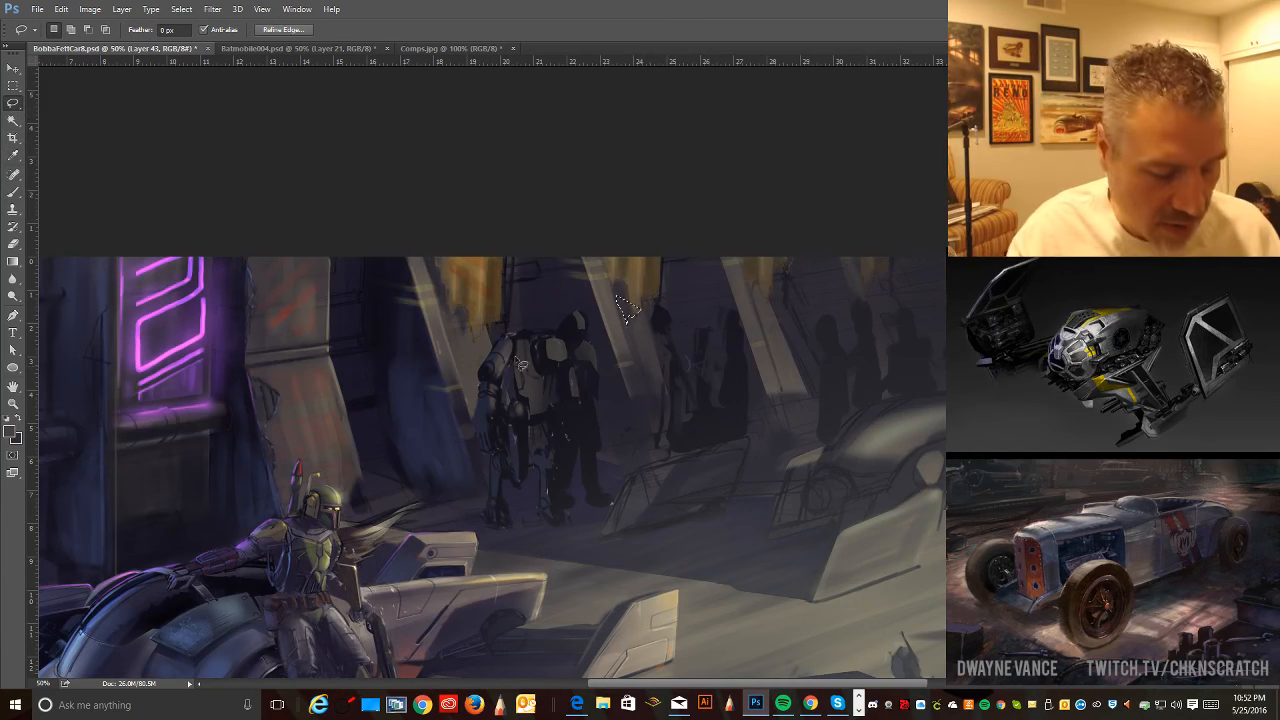
pyautogui.hotkey('ctrl', 'd')
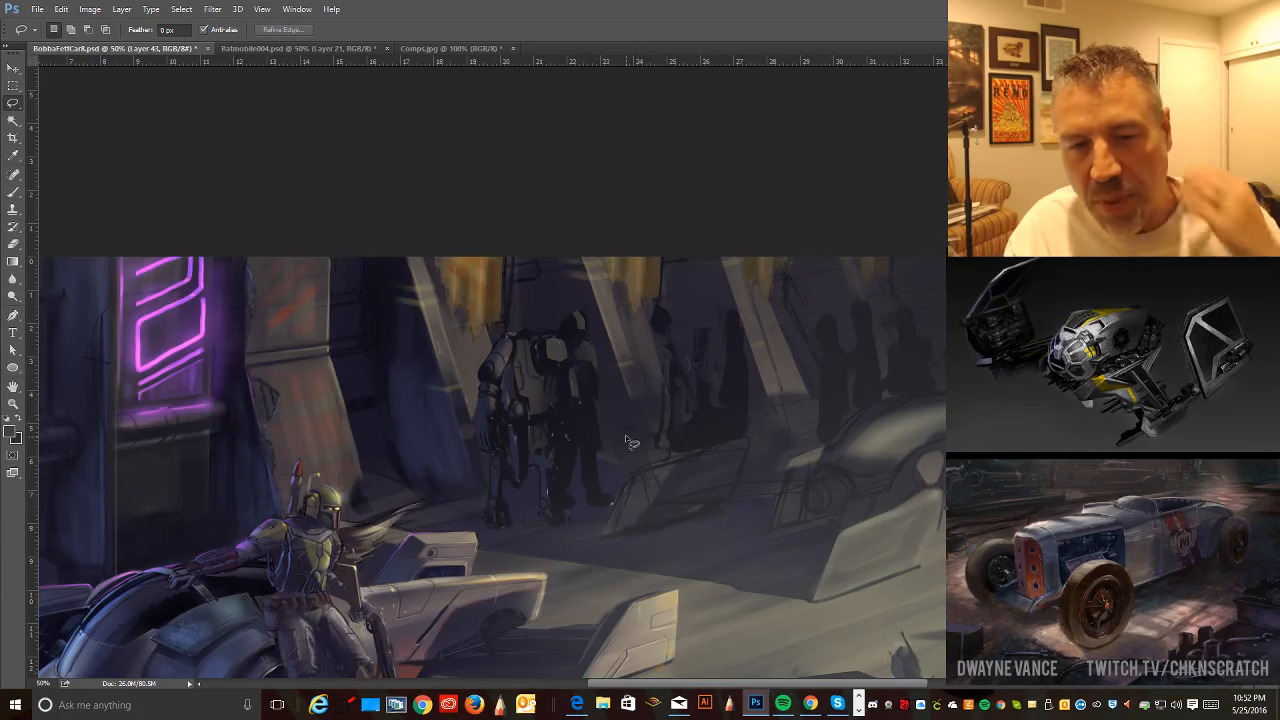
# - Sample nearby tones and touch up the third background pillar below the yellow banner with the brush
pyautogui.click(13, 155)
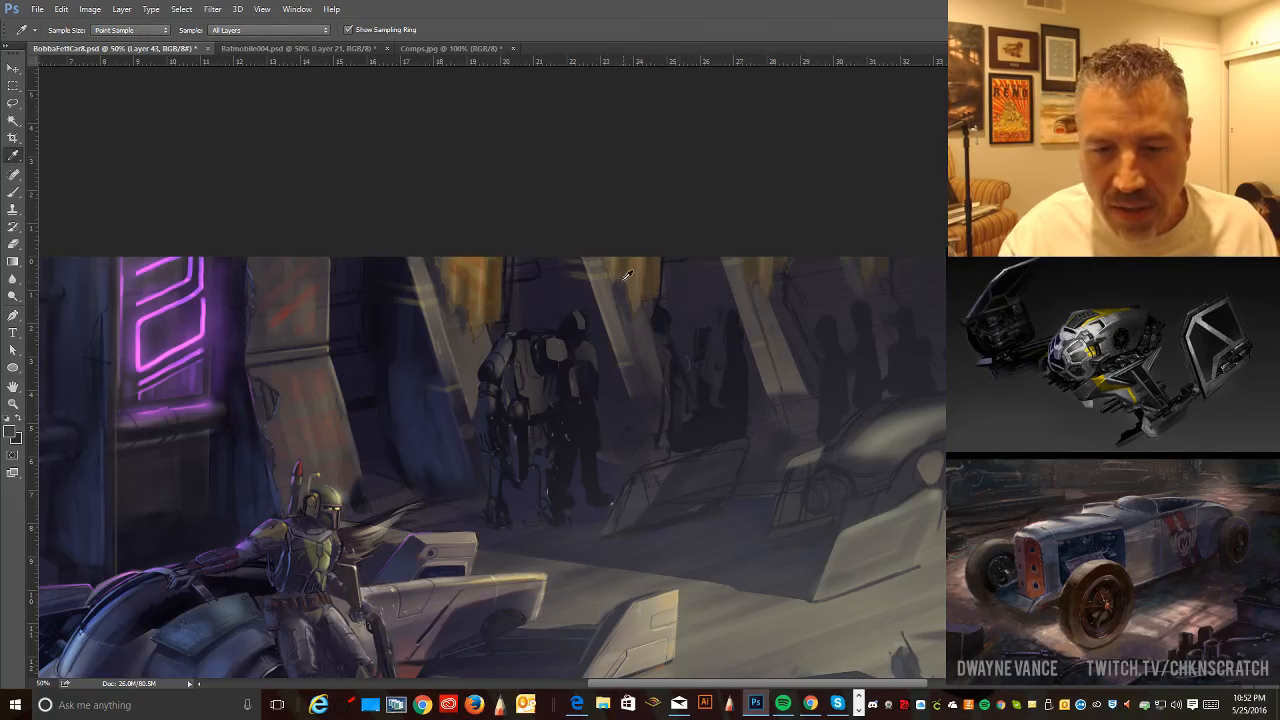
pyautogui.click(13, 192)
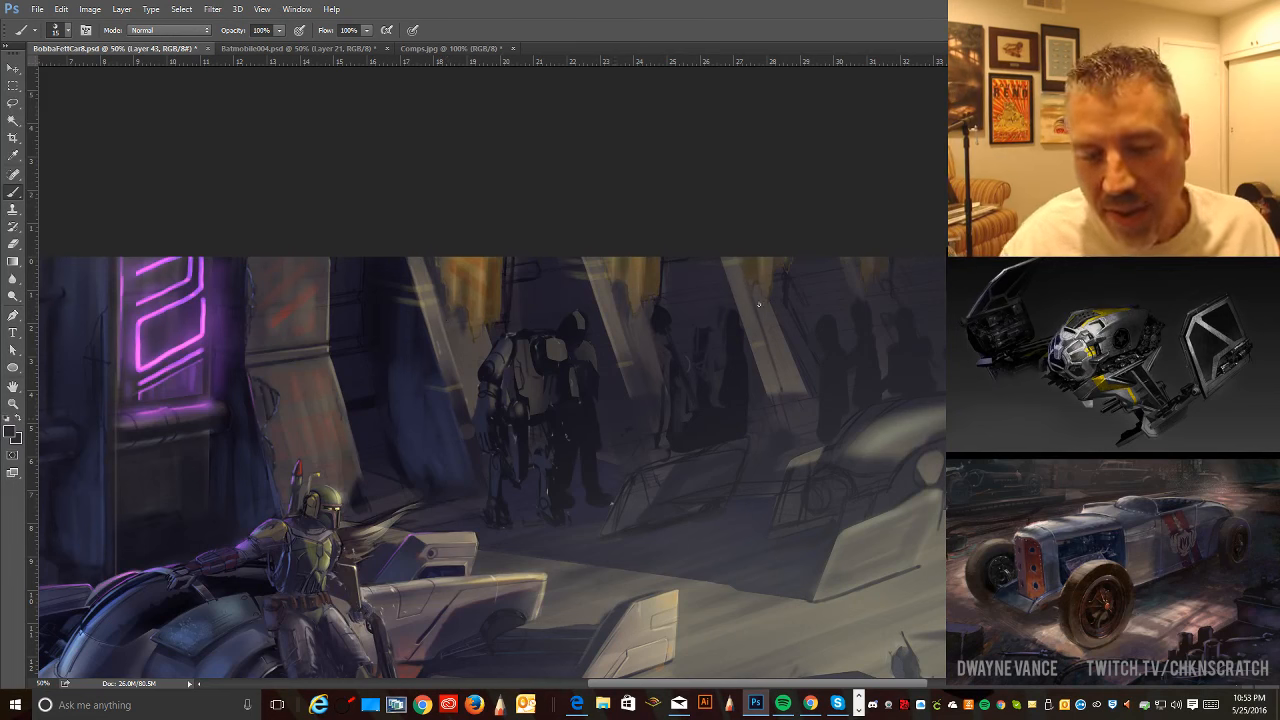
pyautogui.press('alt')
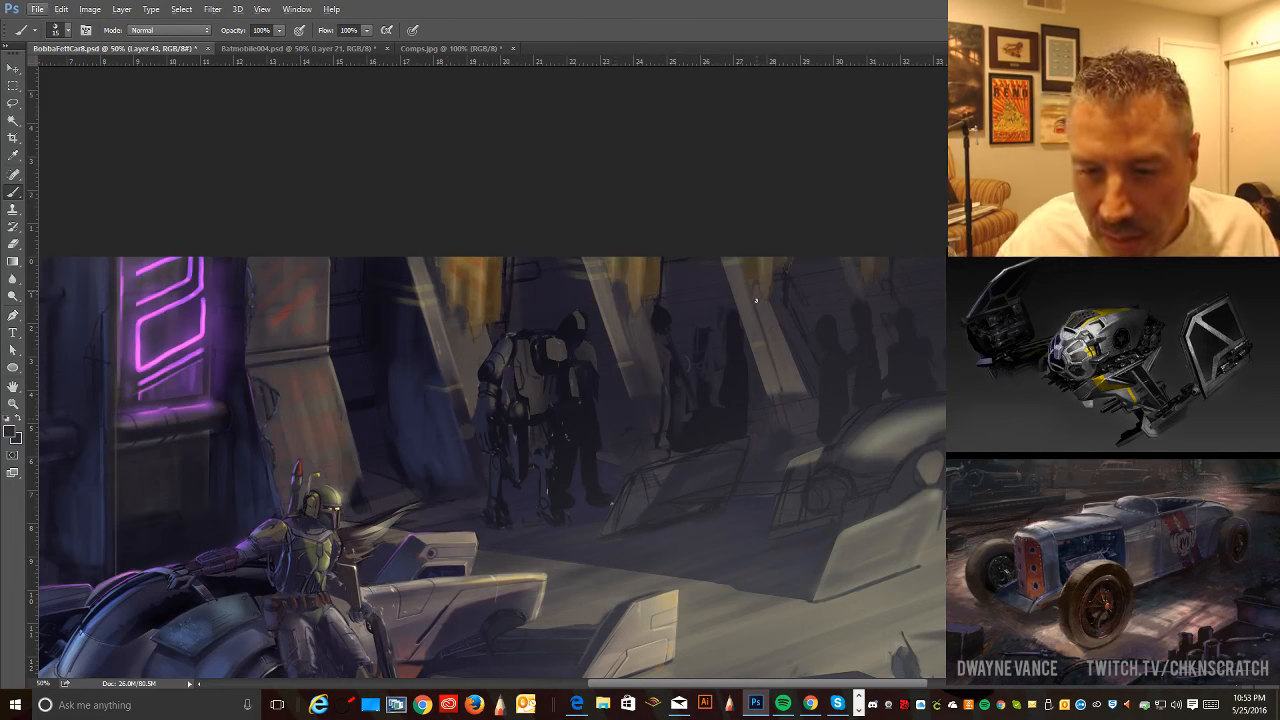
pyautogui.press('alt')
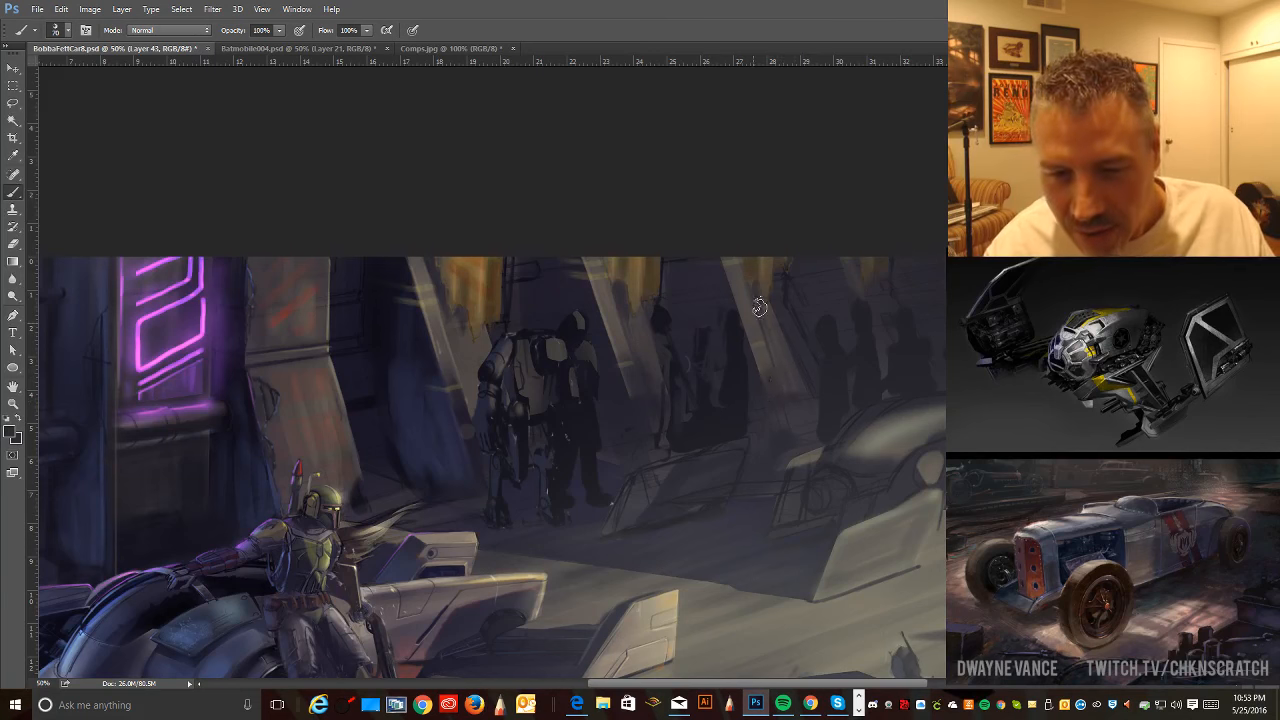
# - Darken the third background pillar with a sampled dark tone, adjusting the textured brush to 100 px and back to 70 px
pyautogui.press('alt')
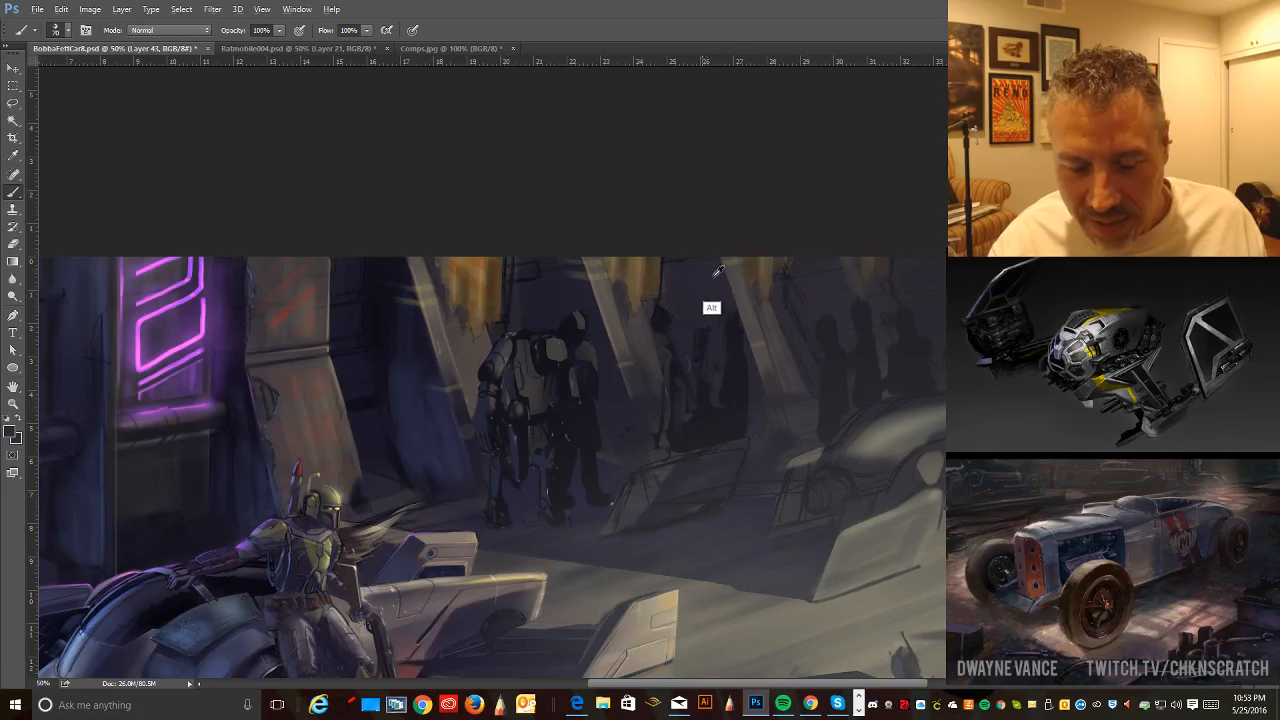
pyautogui.press(']')
pyautogui.press(']')
pyautogui.press(']')
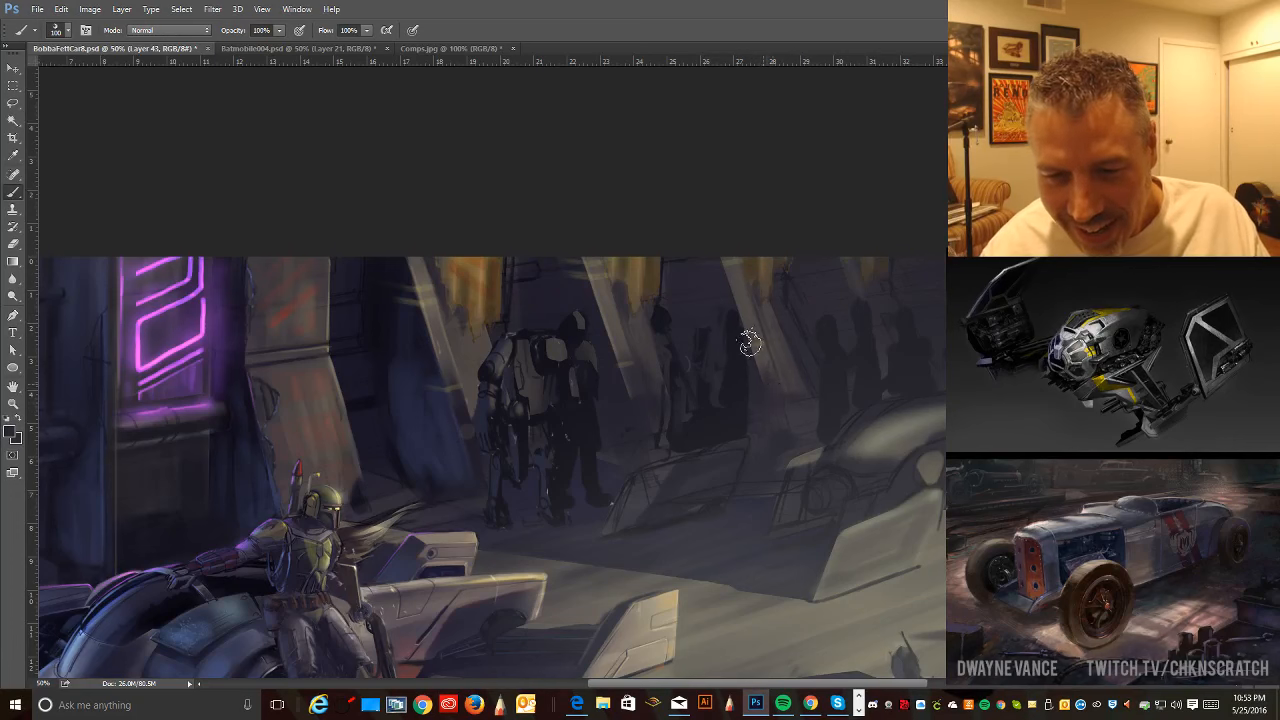
pyautogui.press('[')
pyautogui.press('[')
pyautogui.press('[')
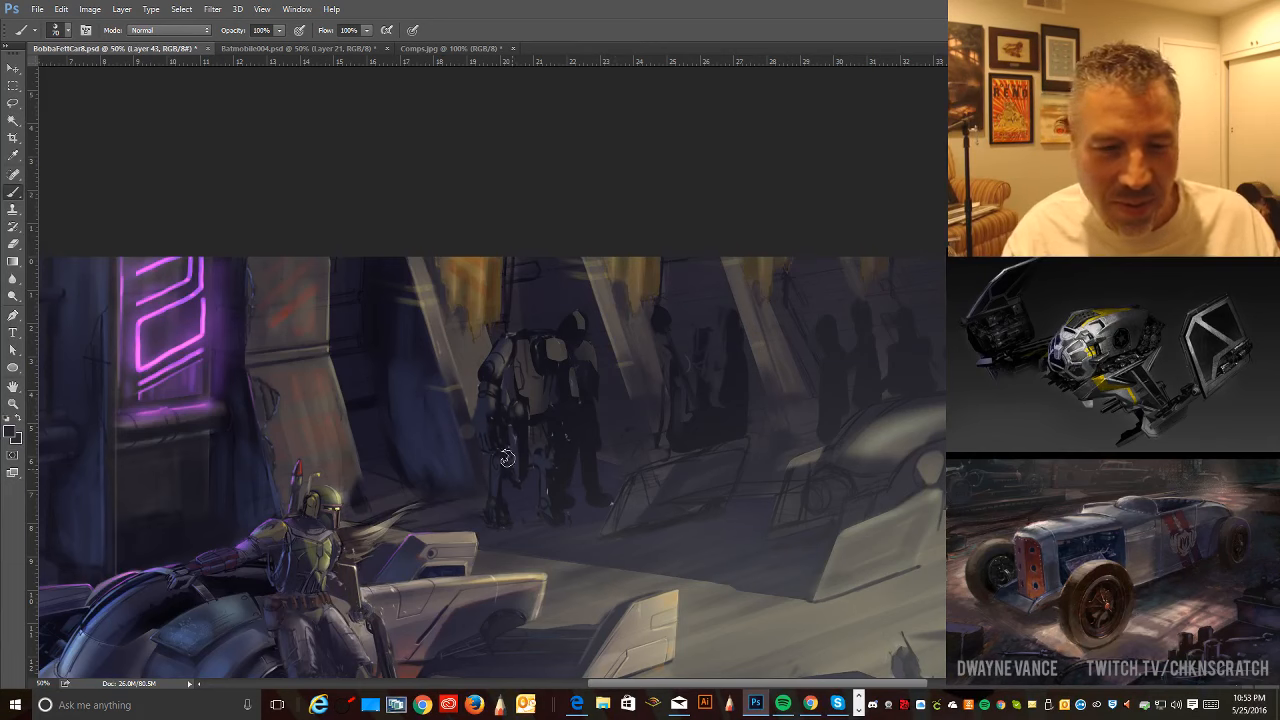
# - Paint out the slim silhouette beside the second pillar with sampled dark tones, using a hard round brush at 15 px
pyautogui.click(68, 32)
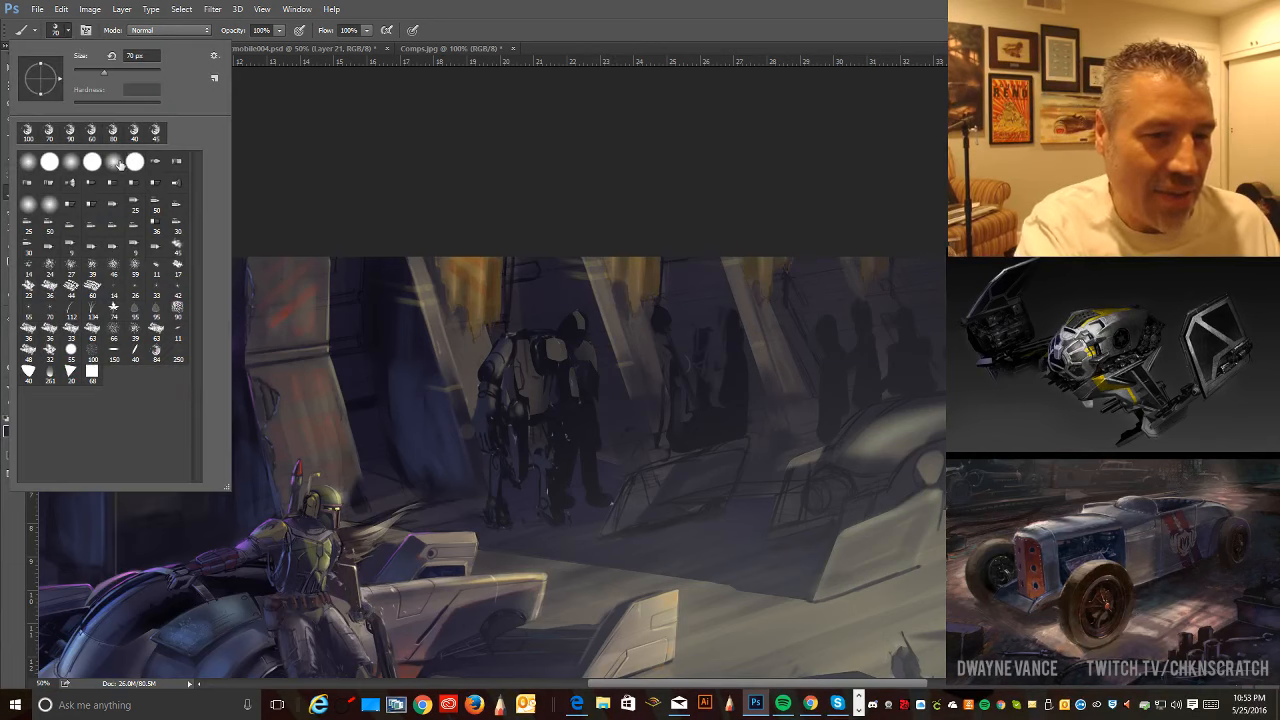
pyautogui.click(370, 196)
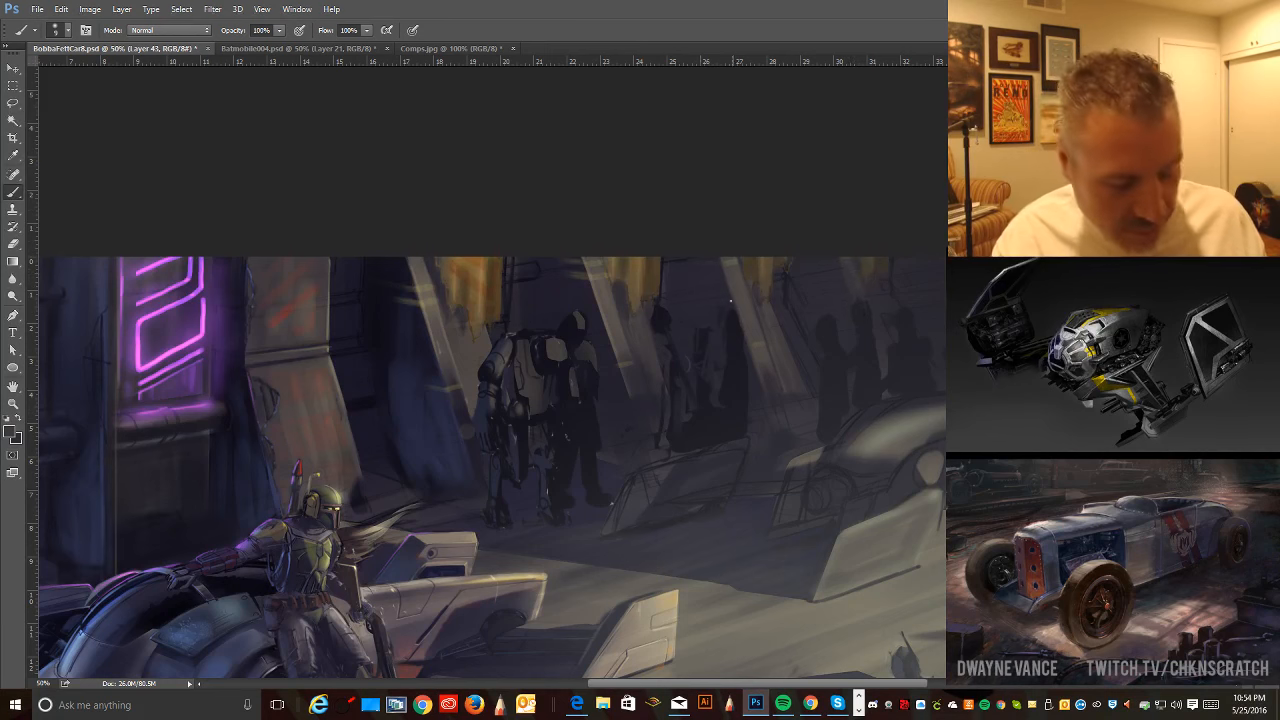
pyautogui.keyDown('alt'); pyautogui.click(706, 345); pyautogui.keyUp('alt')
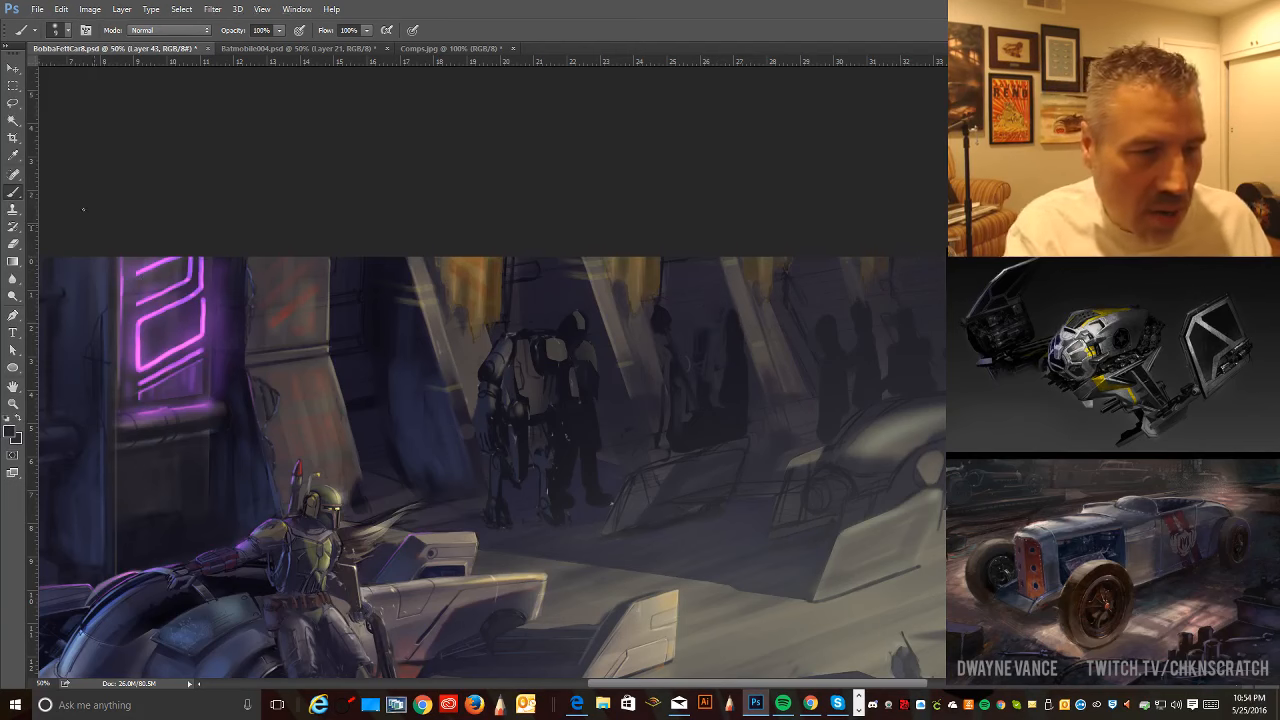
pyautogui.click(67, 30)
pyautogui.doubleClick(125, 160)
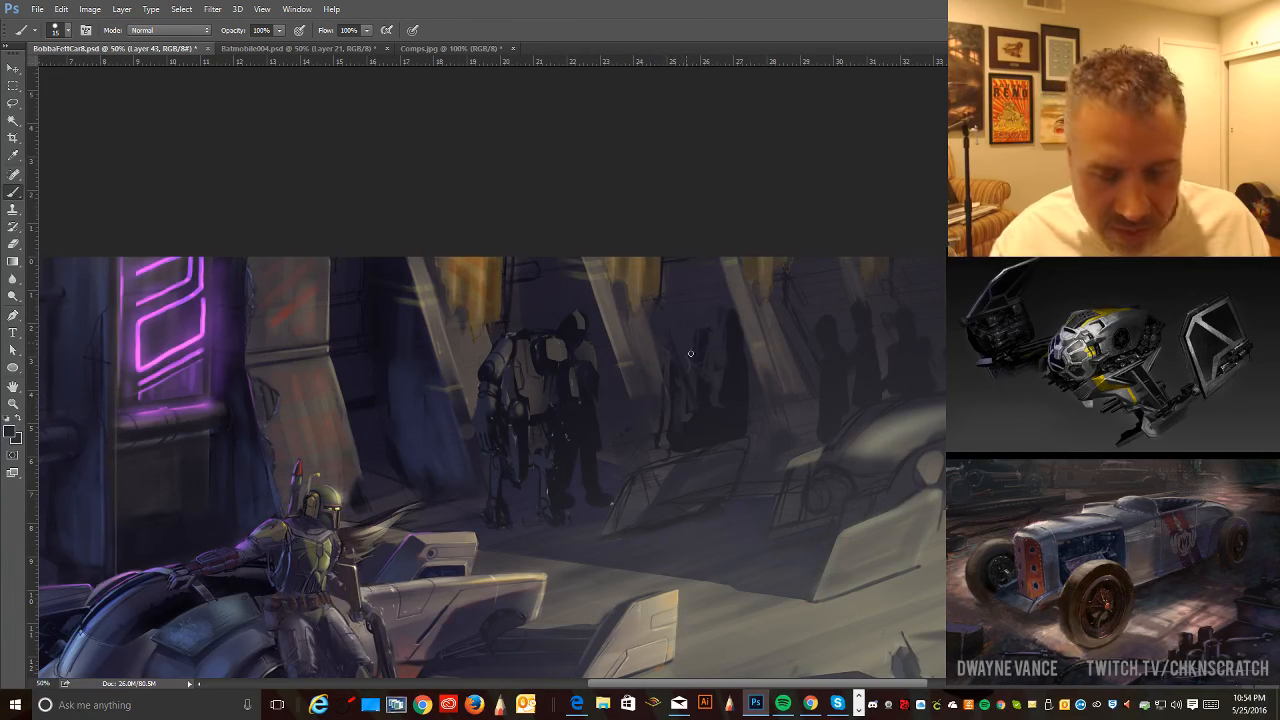
# - Switch to a textured brush tip and rework the background and first pillar around the robot figure with sampled tones, at 25 to 45 px
pyautogui.click(64, 30)
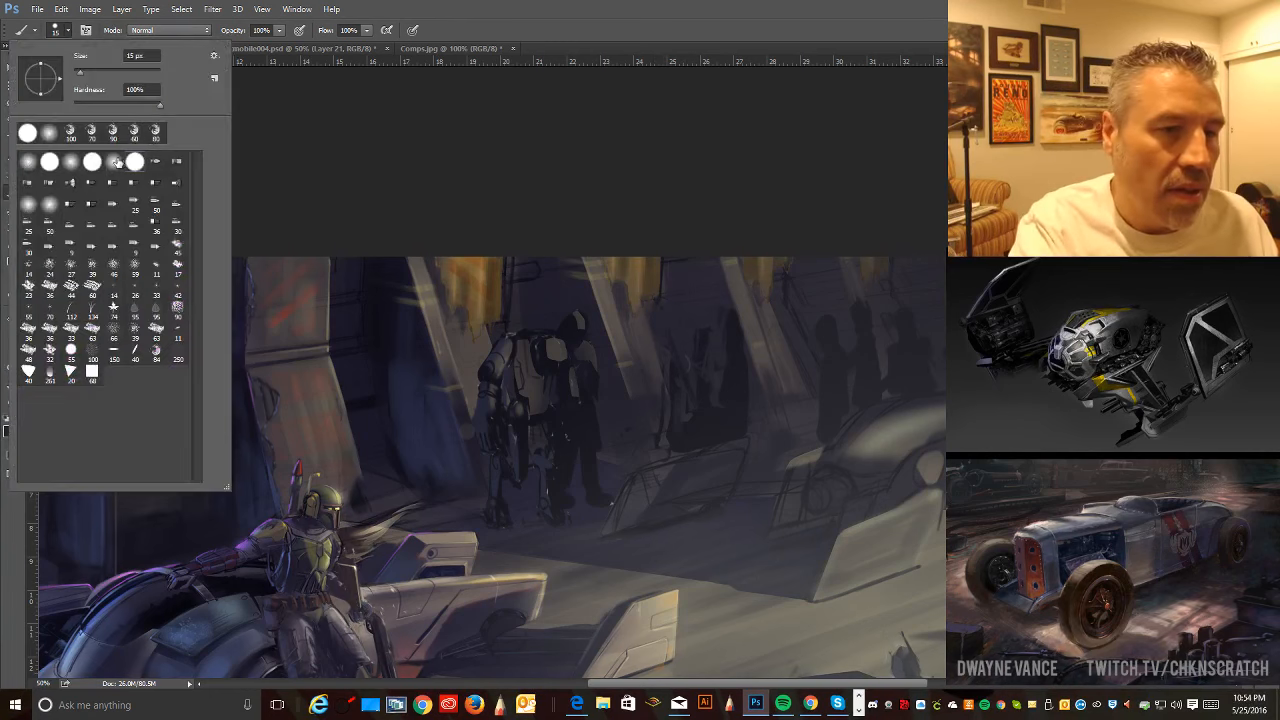
pyautogui.click(134, 132)
pyautogui.click(603, 189)
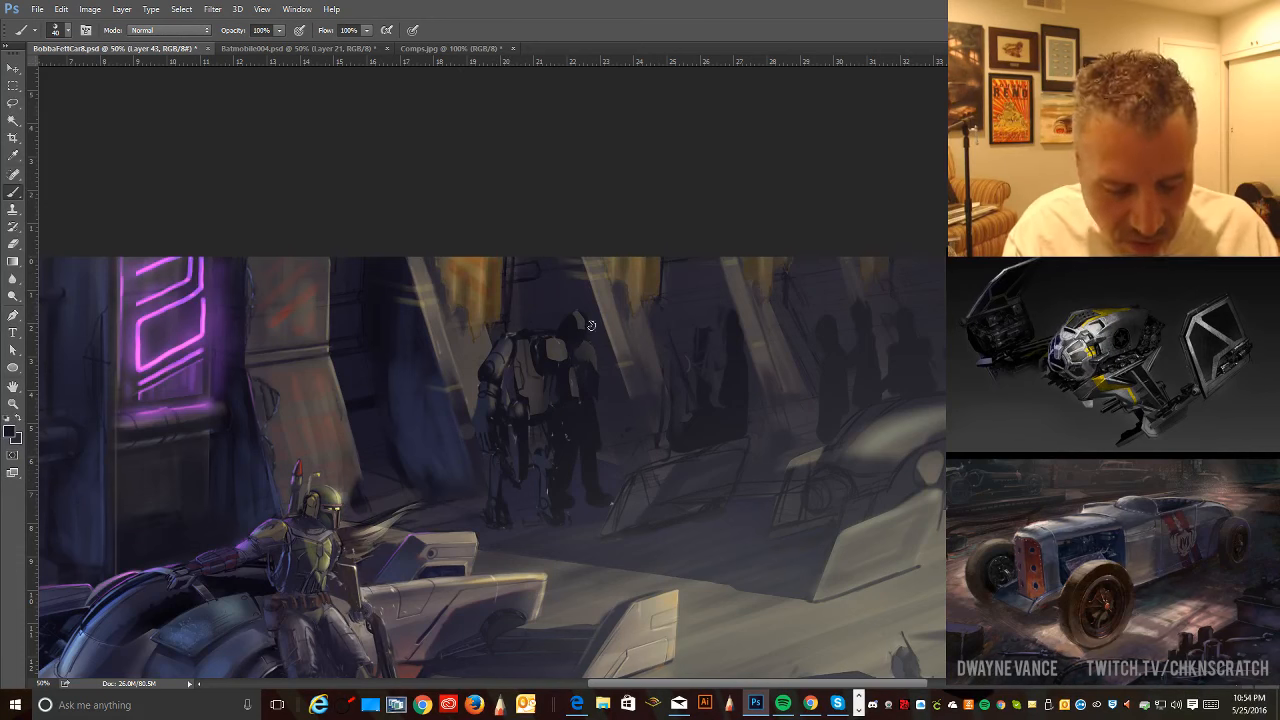
pyautogui.press('alt')
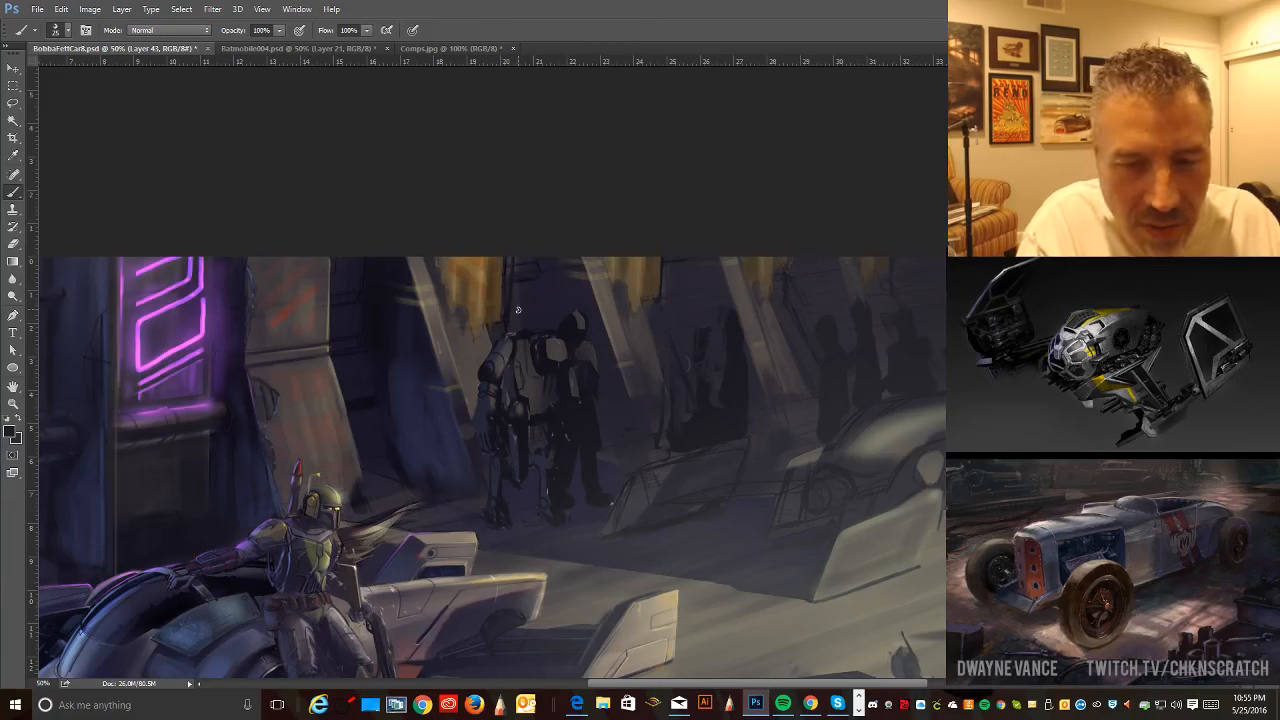
pyautogui.press('alt')
pyautogui.press('alt')
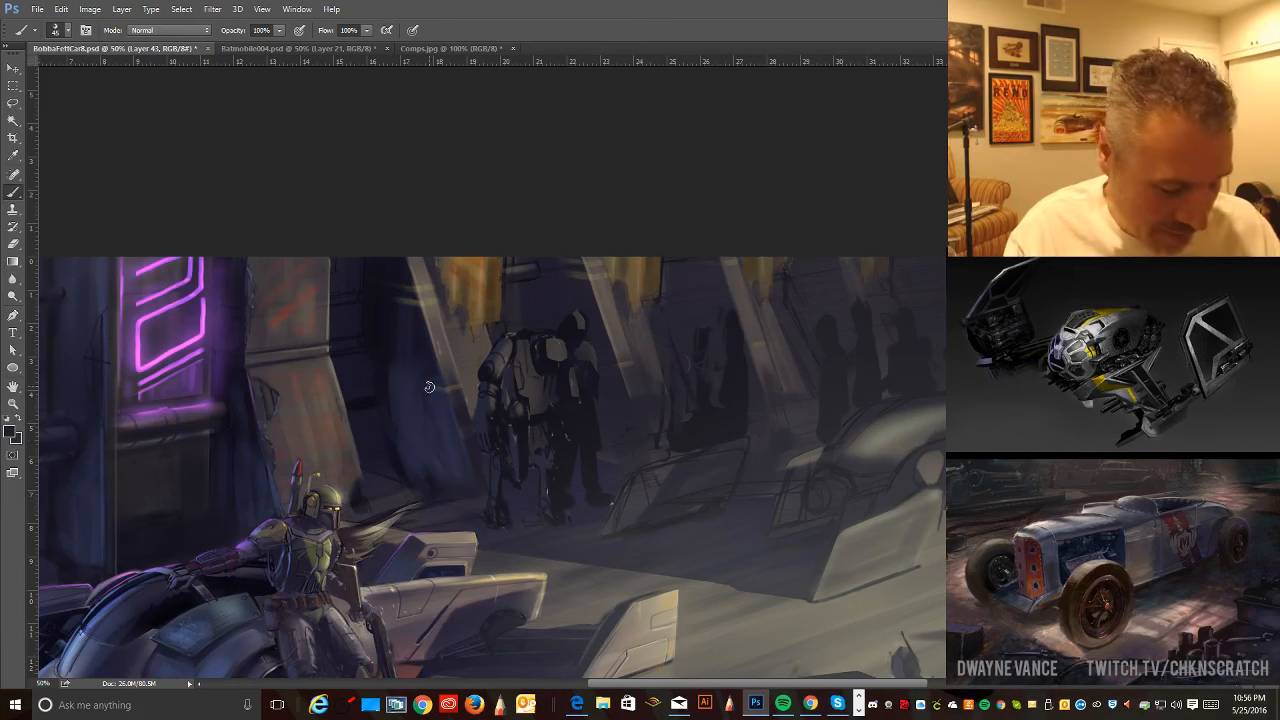
pyautogui.press('alt')
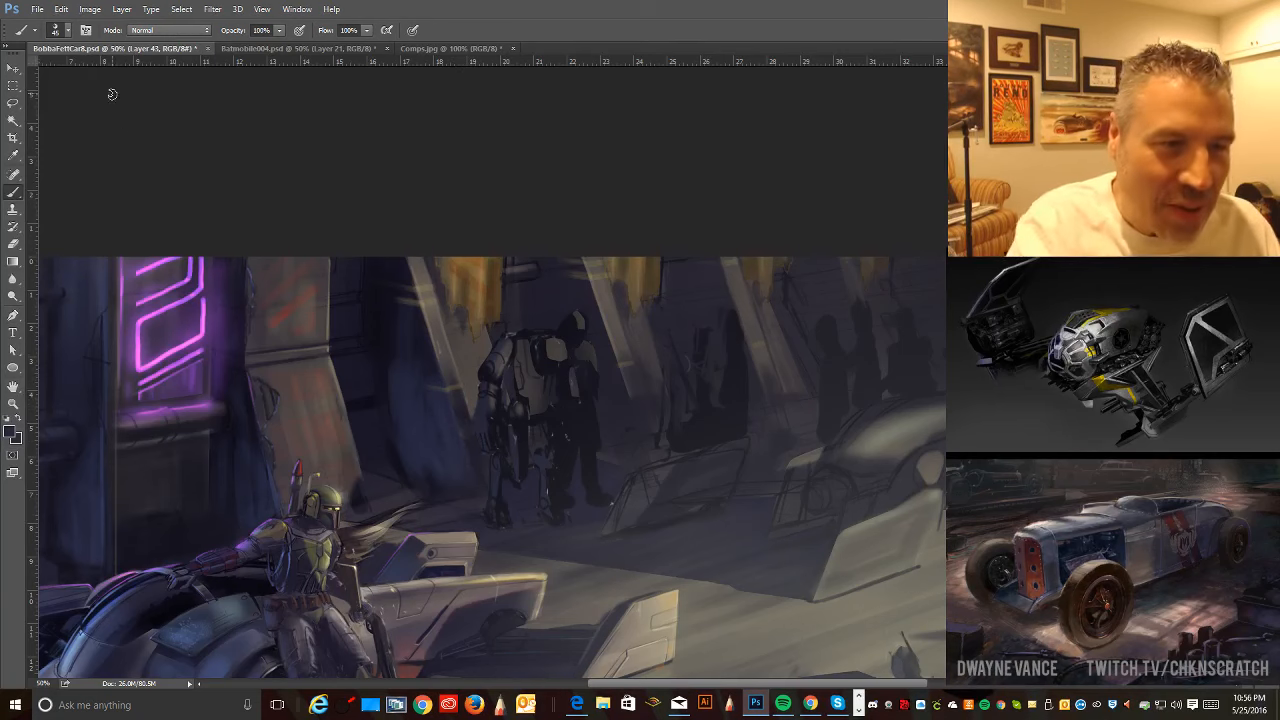
# - Switch to a 50 px soft round brush and shade the area around the first pillar and the robot figure
pyautogui.click(67, 31)
pyautogui.click(156, 133)
pyautogui.click(297, 173)
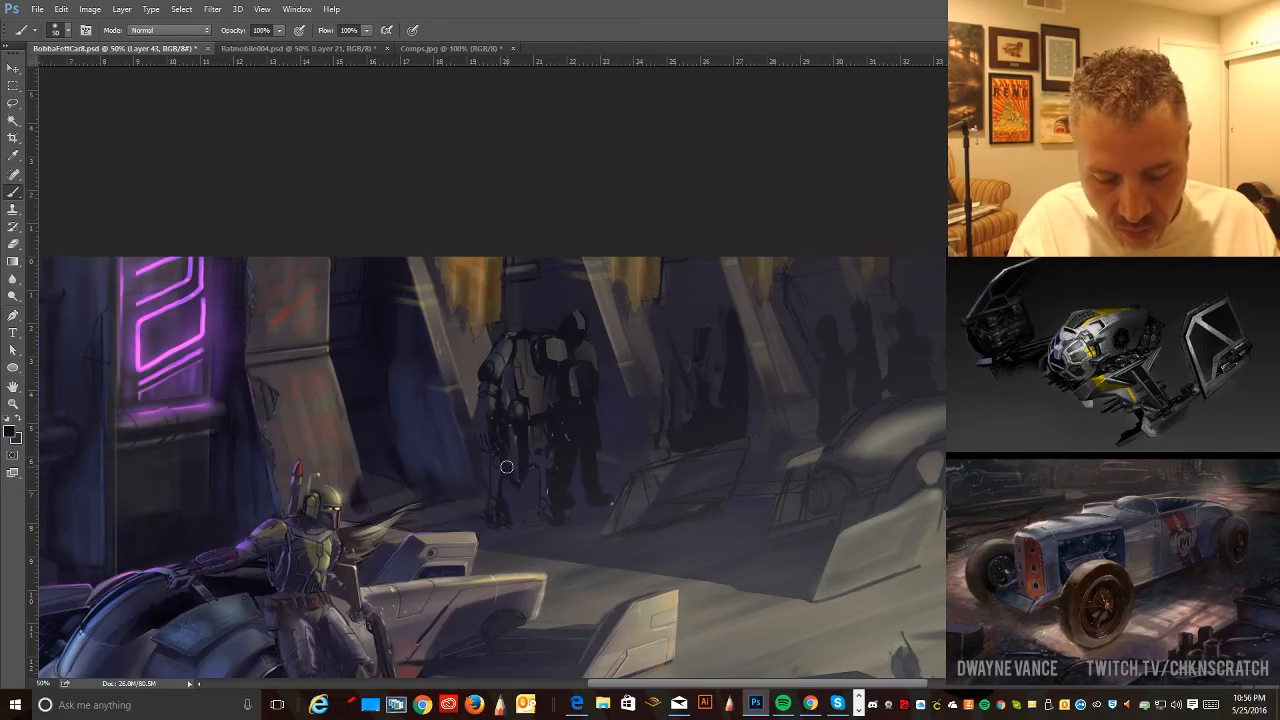
pyautogui.hotkey('ctrl', '0')
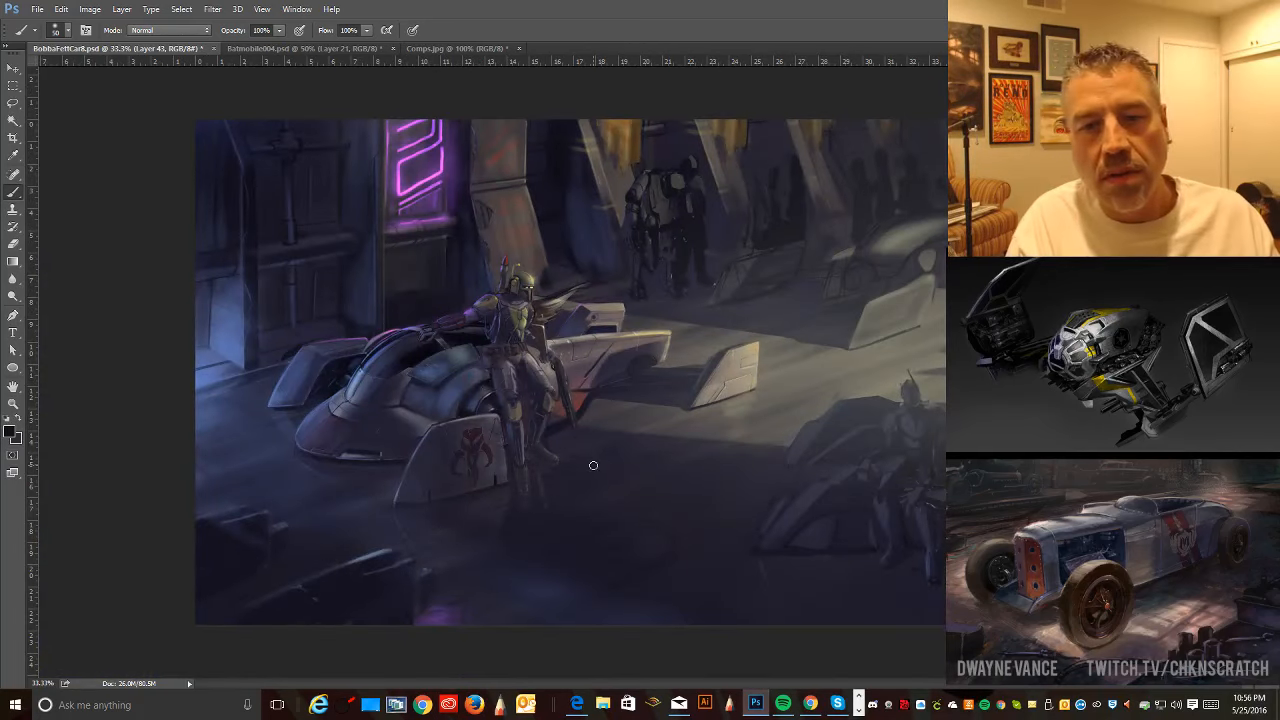
pyautogui.hotkey('ctrl', '+')
pyautogui.scroll(4, 596, 466)
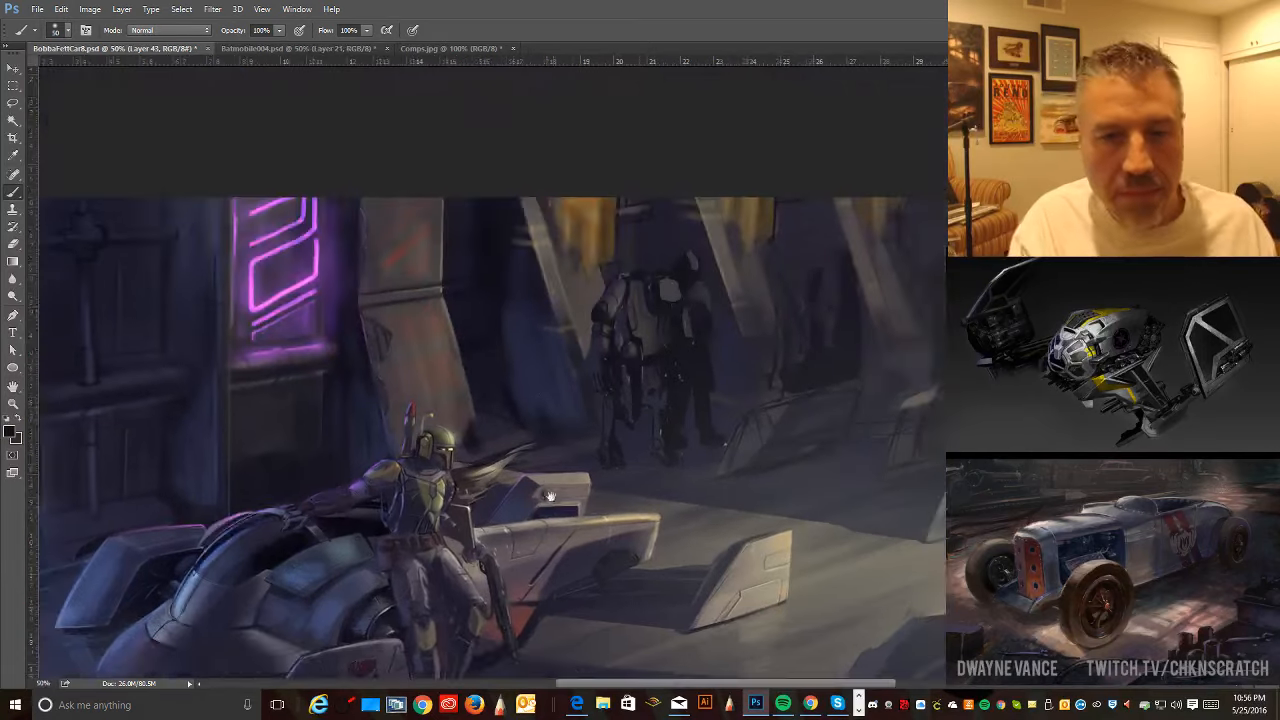
# - Darken the recess between the rusty panel and the first pillar with sampled dark tones, enlarging the soft brush to 60 px
pyautogui.keyDown('alt'); pyautogui.click(478, 326); pyautogui.keyUp('alt')
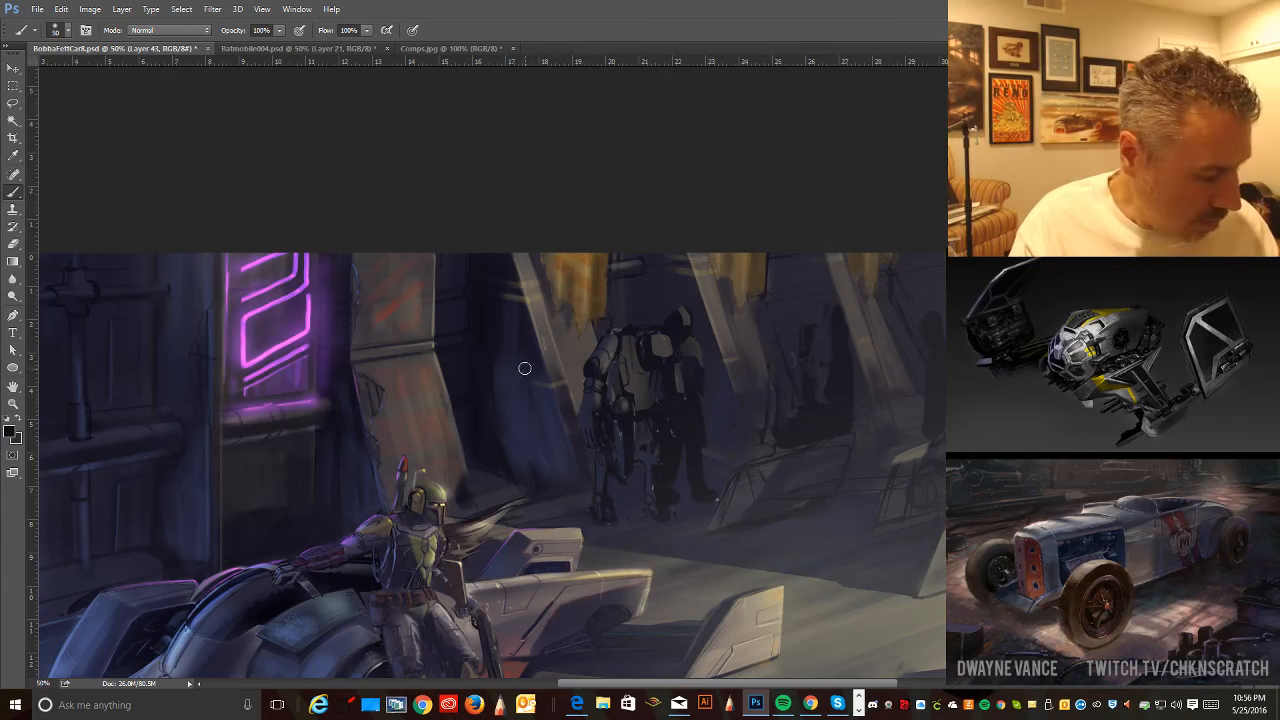
pyautogui.press('alt')
pyautogui.press(']')
pyautogui.press(']')
pyautogui.press(']')
pyautogui.press(']')
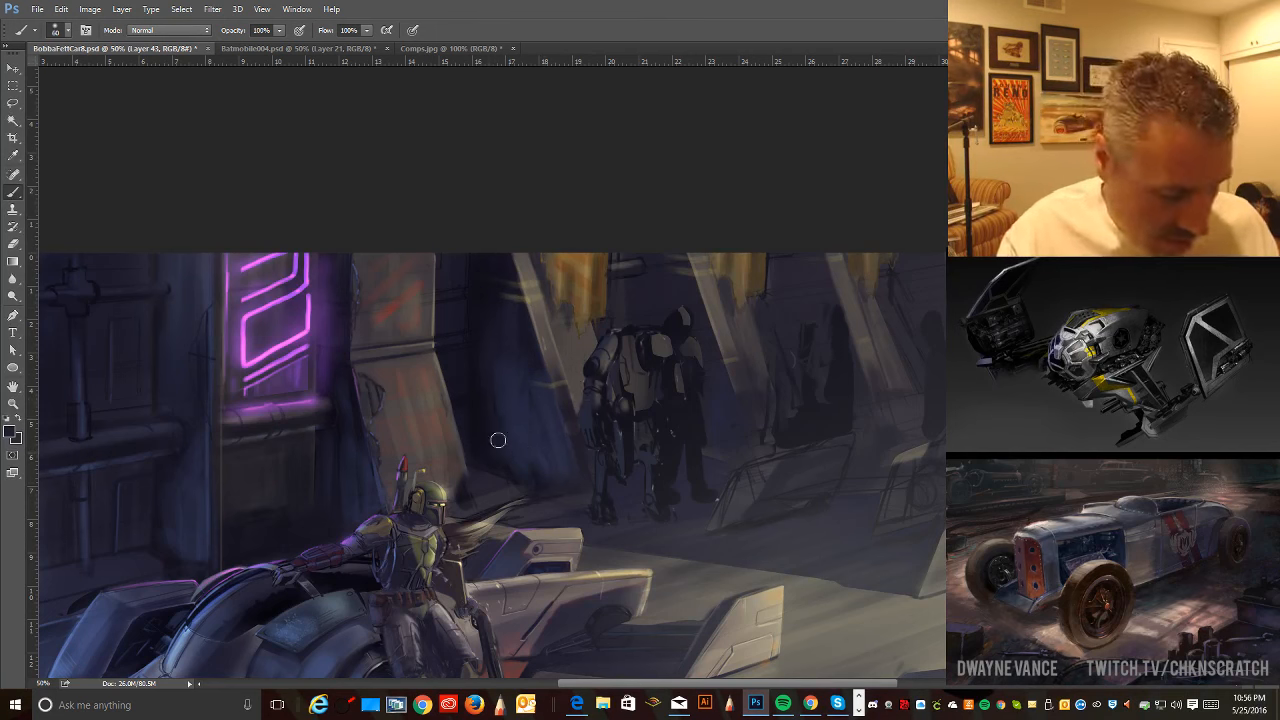
# - Blend the floor and the wall base behind Boba Fett with sampled tones, using the 60 px soft brush
pyautogui.moveTo(558, 530); pyautogui.dragTo(622, 538)
pyautogui.keyDown('alt'); pyautogui.click(527, 473); pyautogui.keyUp('alt')
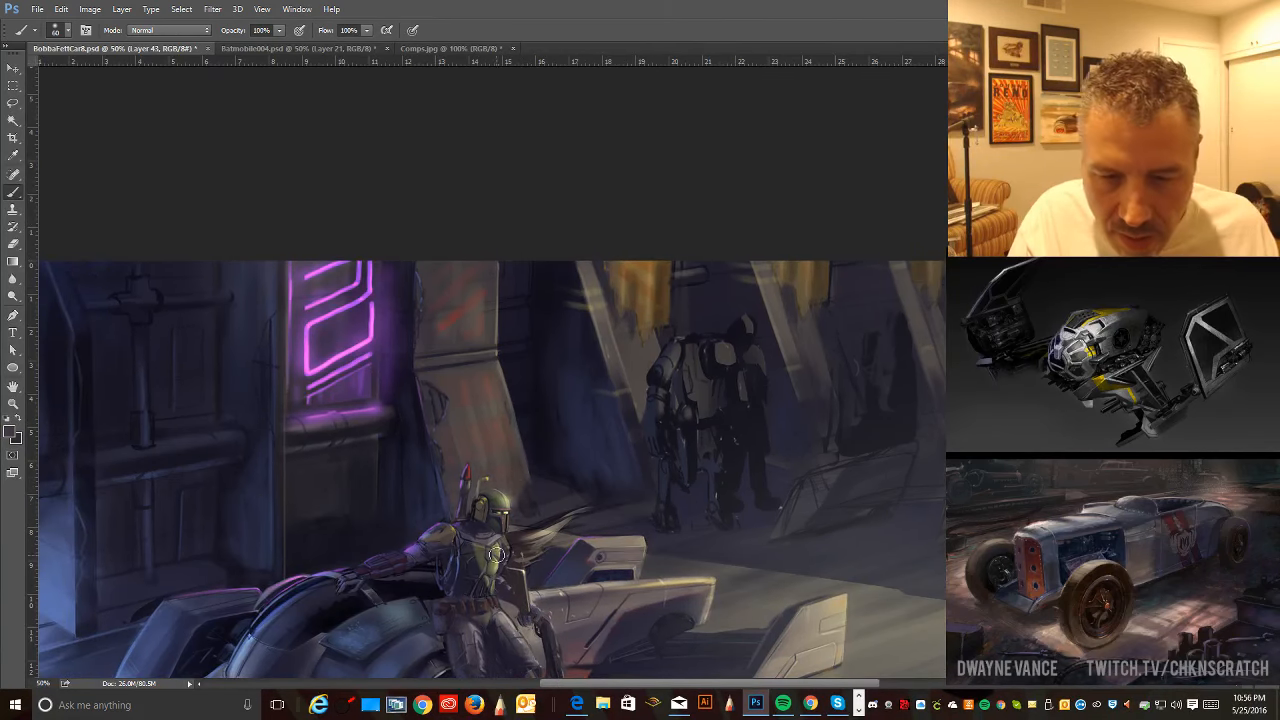
pyautogui.moveTo(701, 463); pyautogui.dragTo(717, 397)
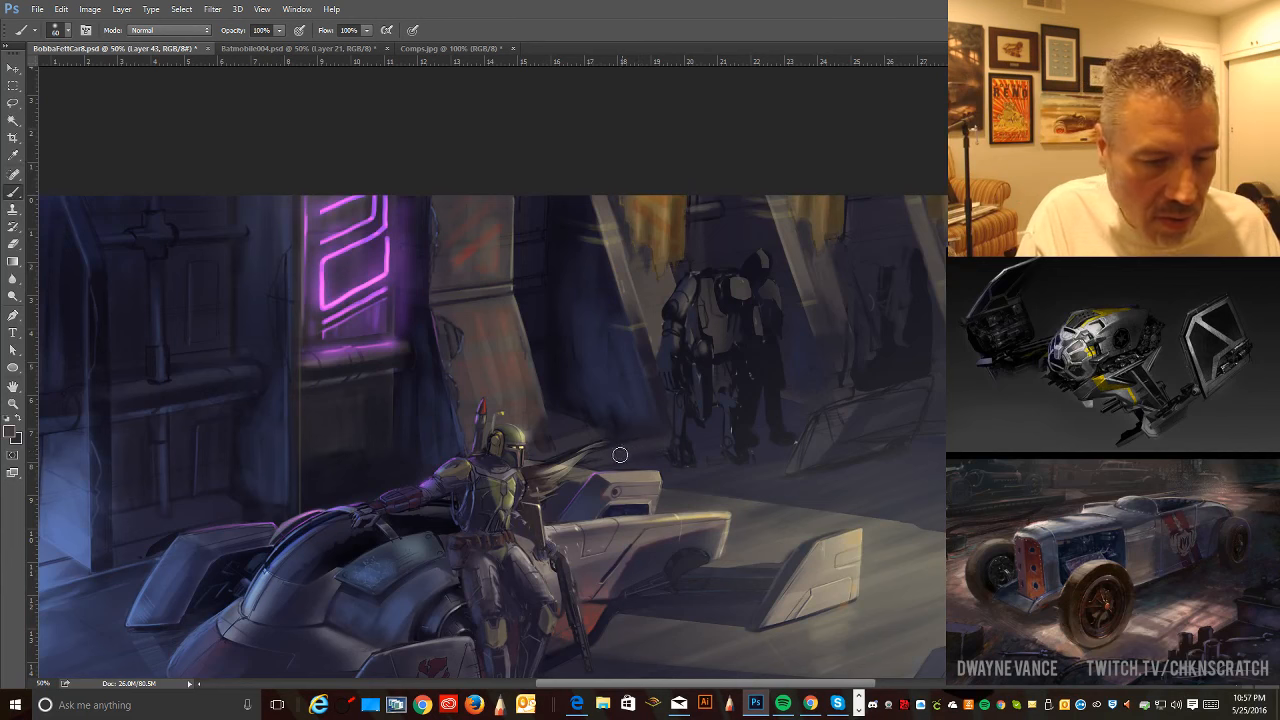
pyautogui.press('alt')
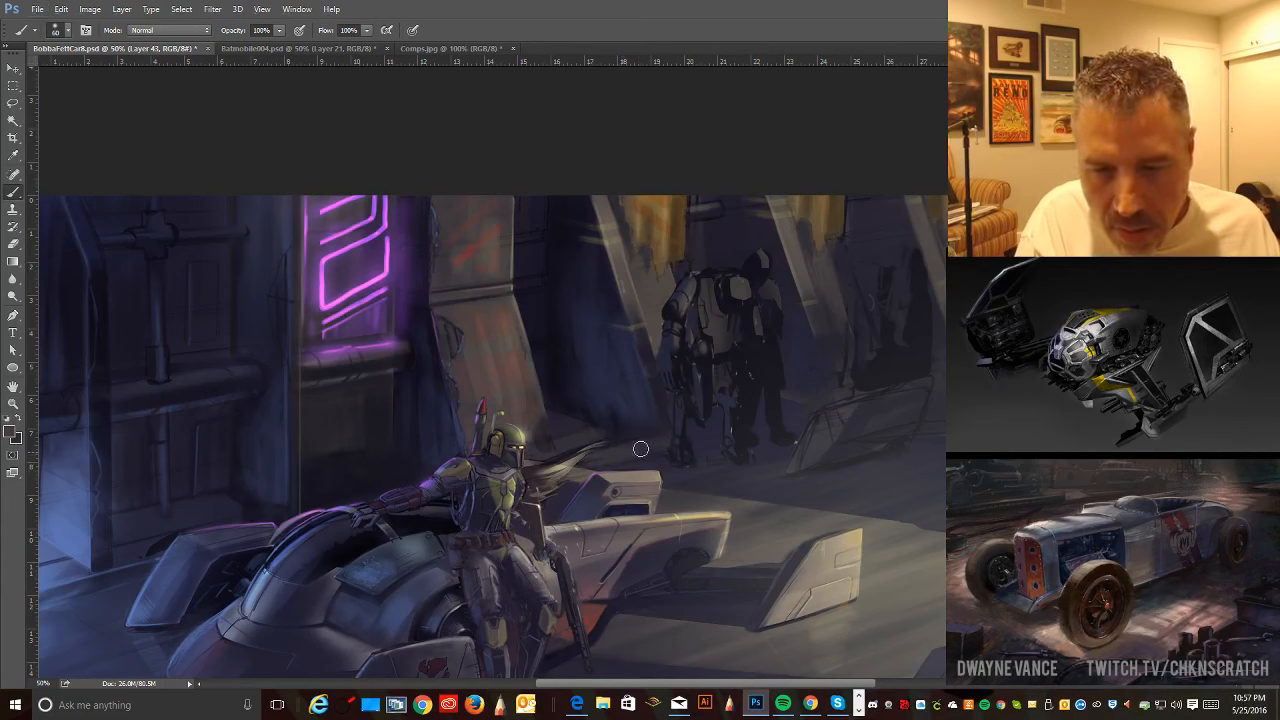
pyautogui.keyDown('alt'); pyautogui.click(568, 406); pyautogui.keyUp('alt')
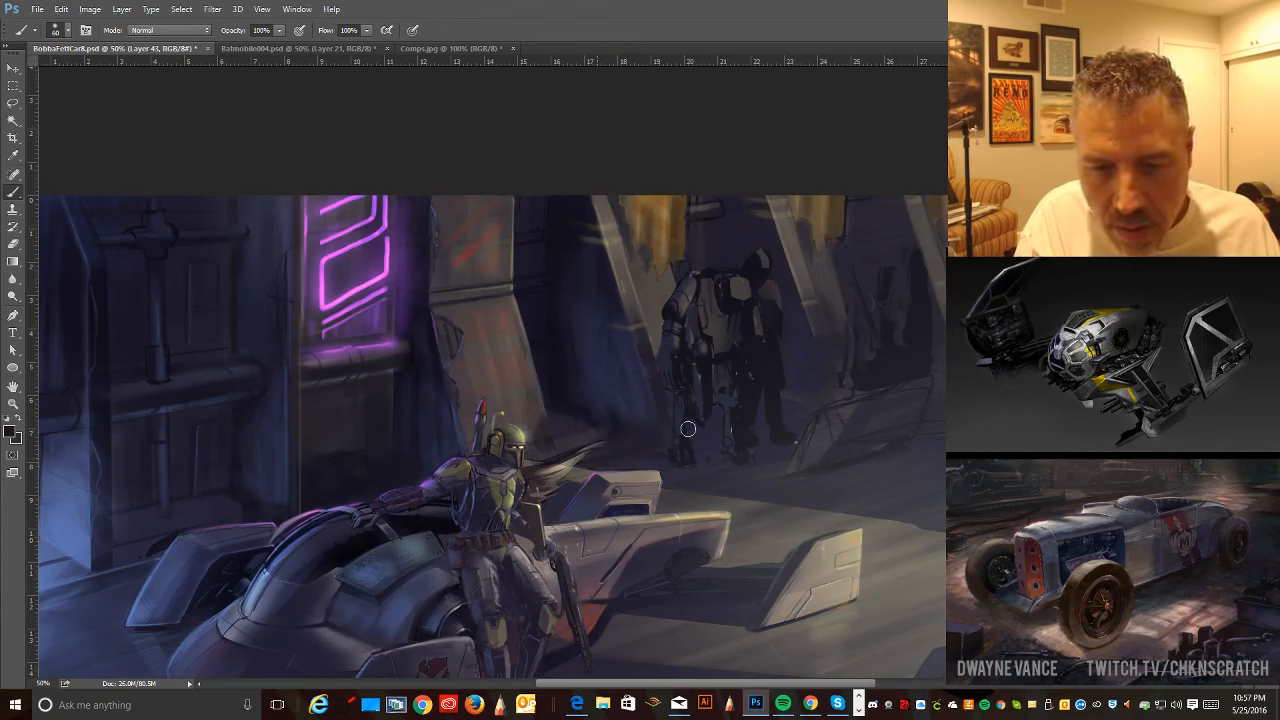
# - Switch to the 50 px textured brush, reduce it to 15 px, and refine the first pillar's base and floor edge with sampled tones
pyautogui.click(62, 30)
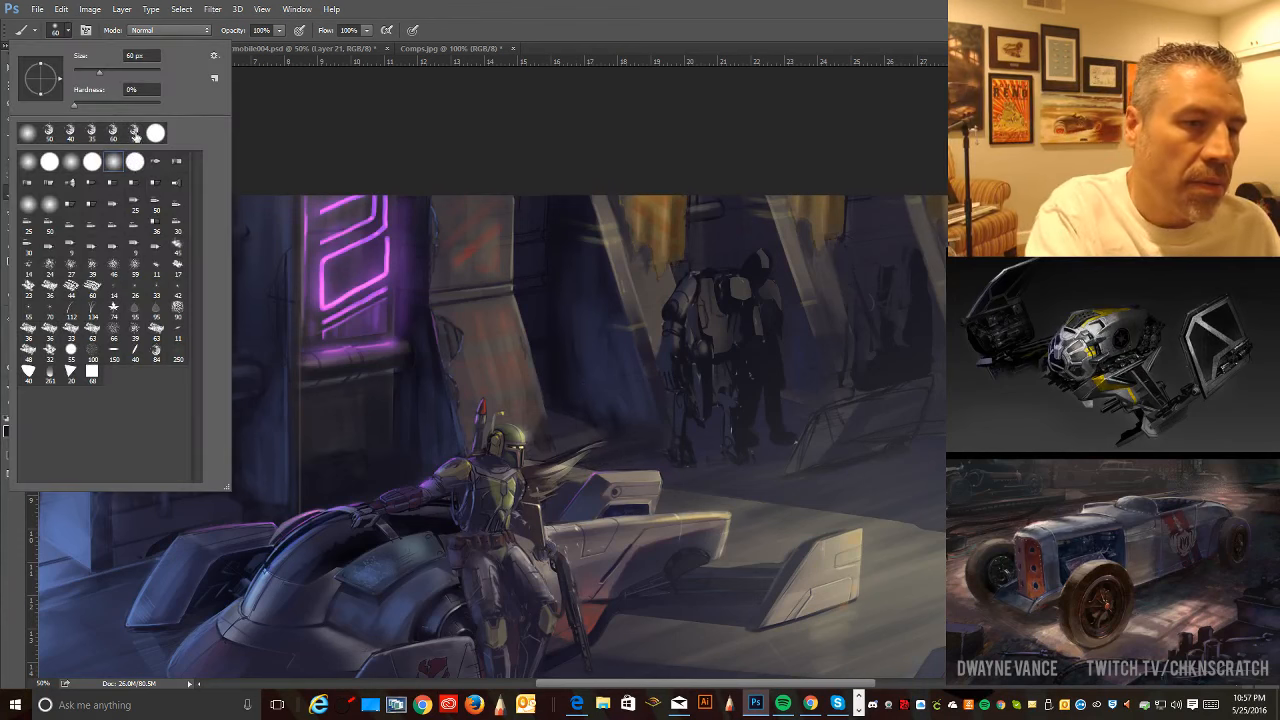
pyautogui.click(134, 134)
pyautogui.click(280, 154)
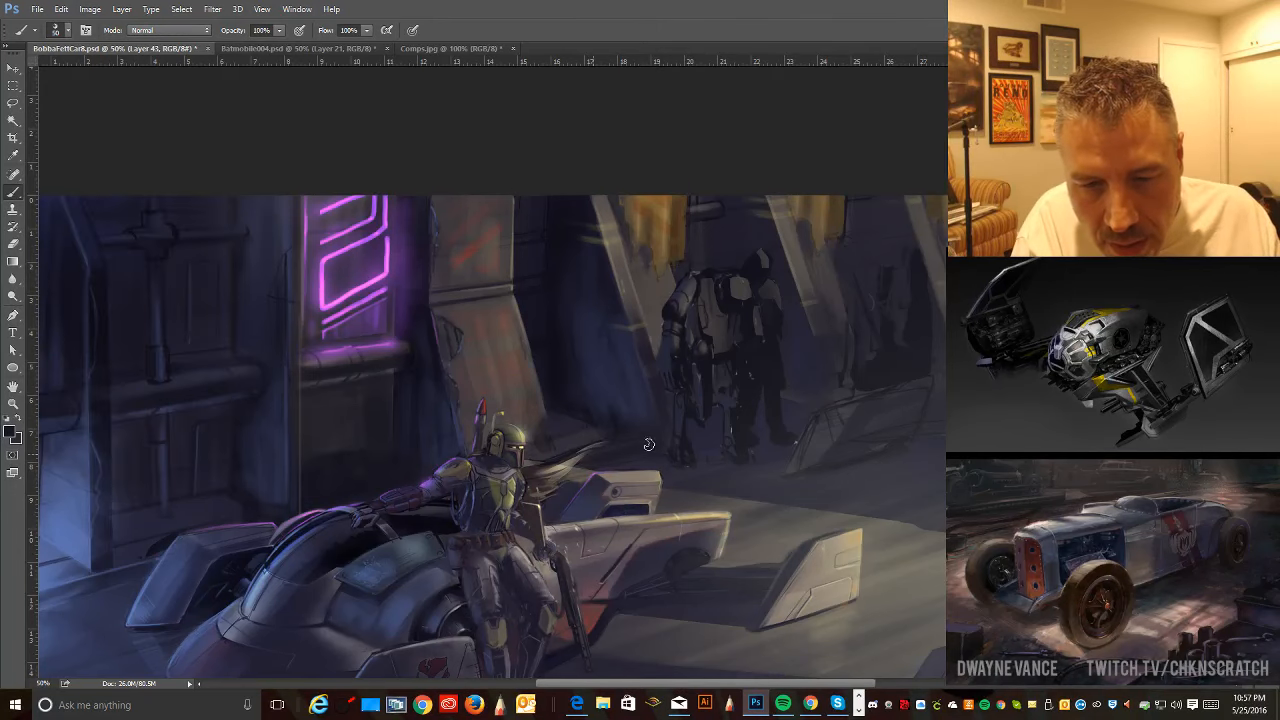
pyautogui.press('alt')
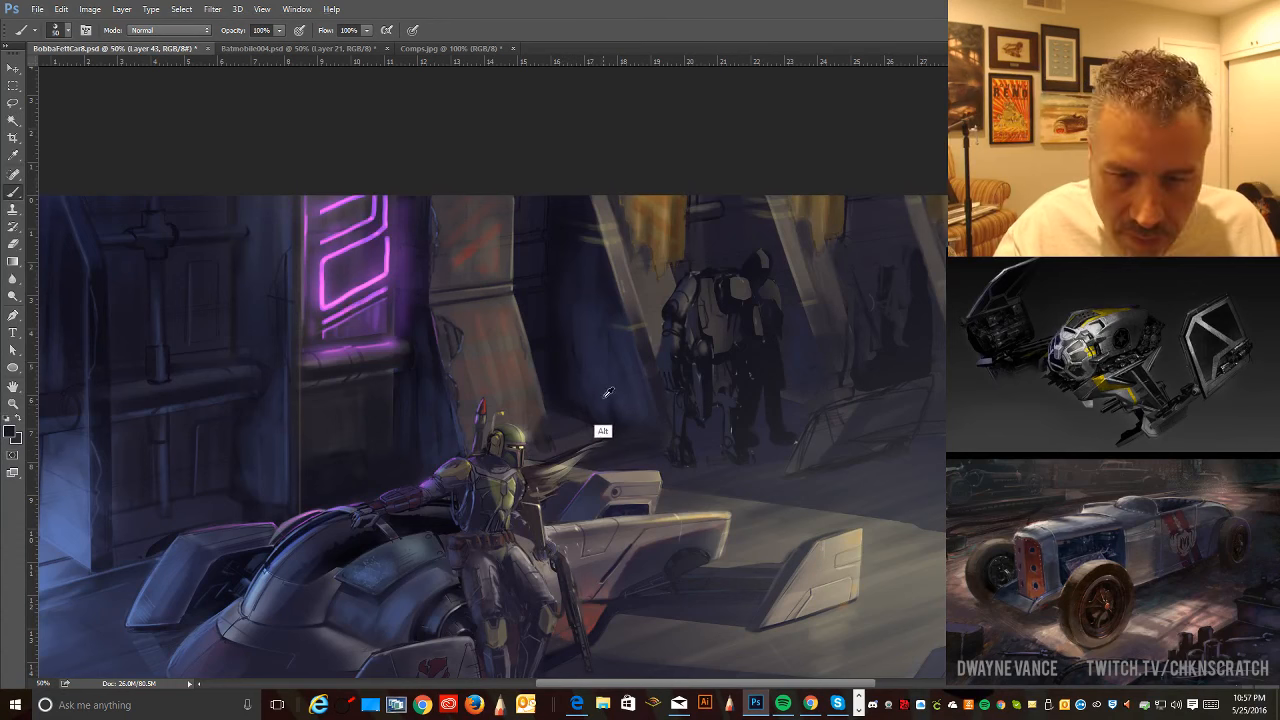
pyautogui.keyDown('alt'); pyautogui.click(597, 430); pyautogui.keyUp('alt')
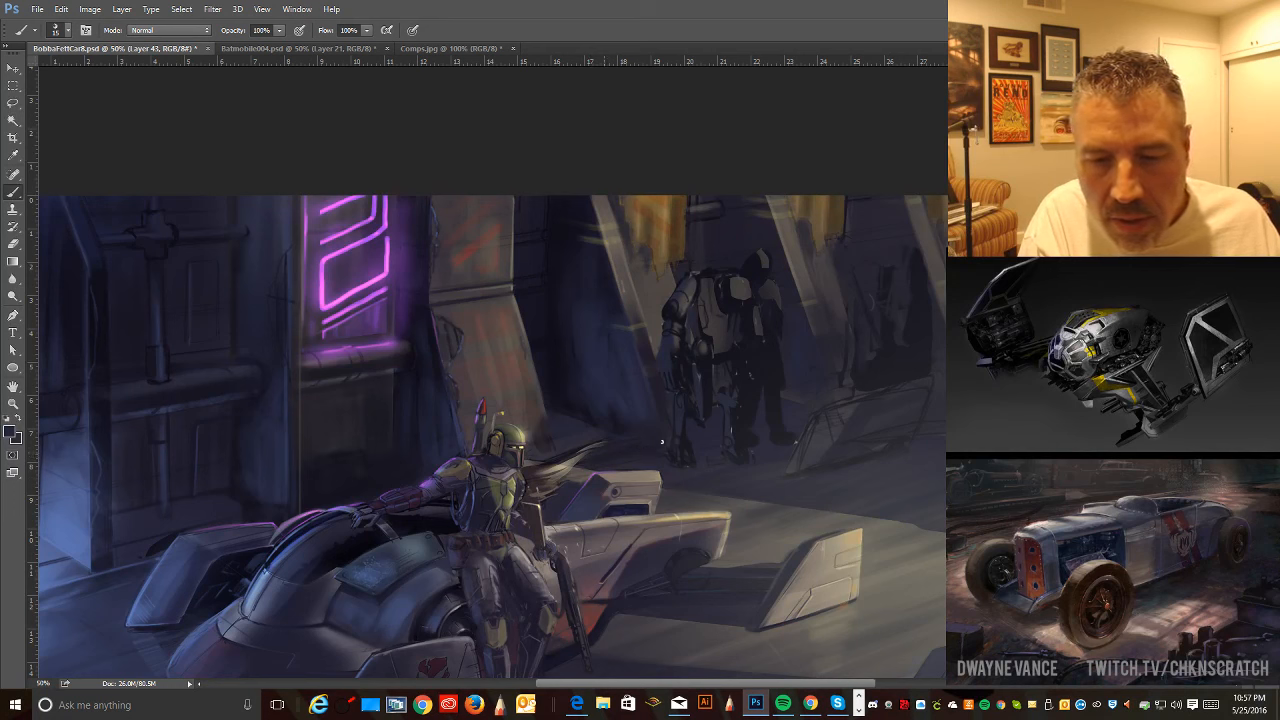
pyautogui.press('alt')
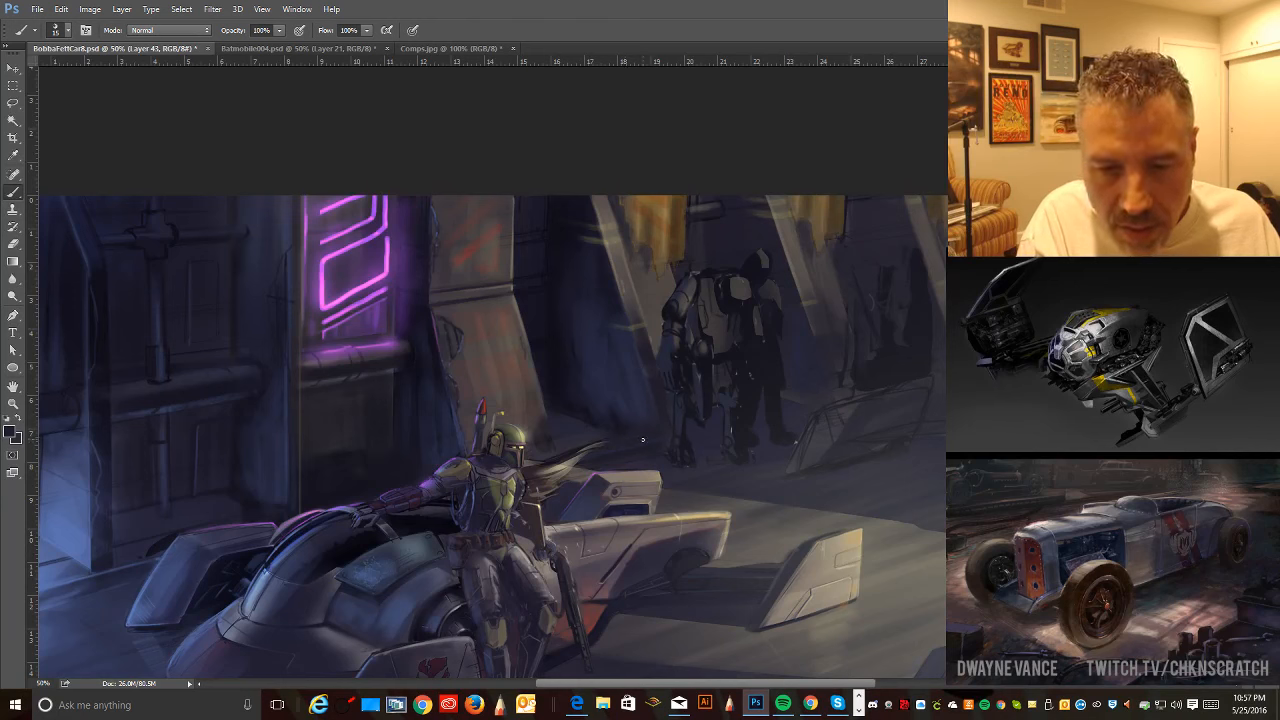
pyautogui.click(637, 440)
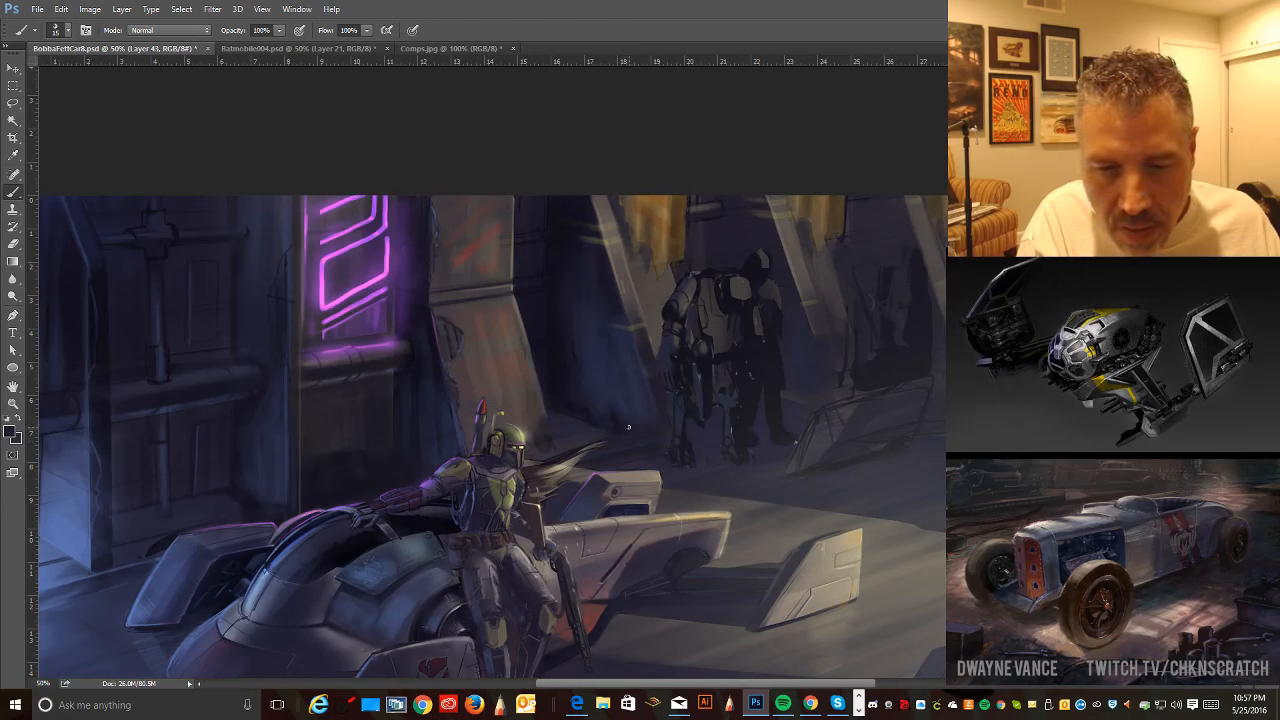
# - Refine the recessed wall base and floor edge beside the first pillar with sampled tones, using the 15 px textured brush
pyautogui.click(614, 408)
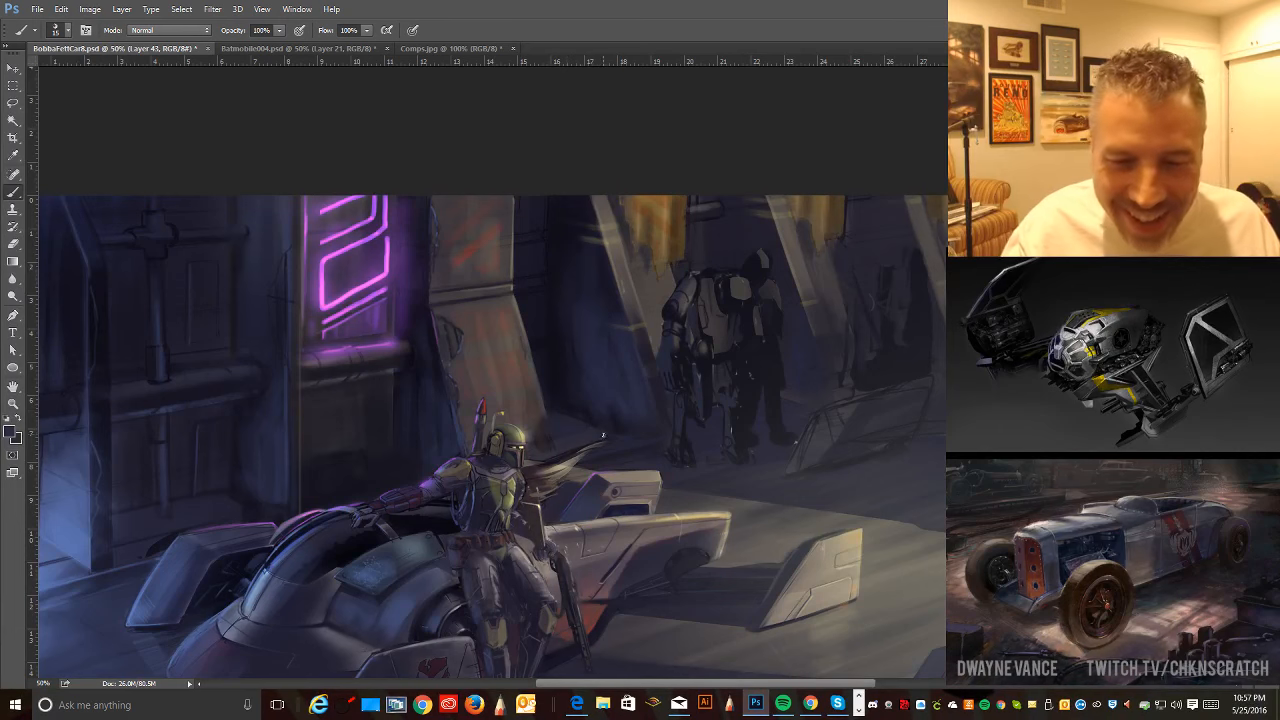
pyautogui.keyDown('alt'); pyautogui.click(542, 387); pyautogui.keyUp('alt')
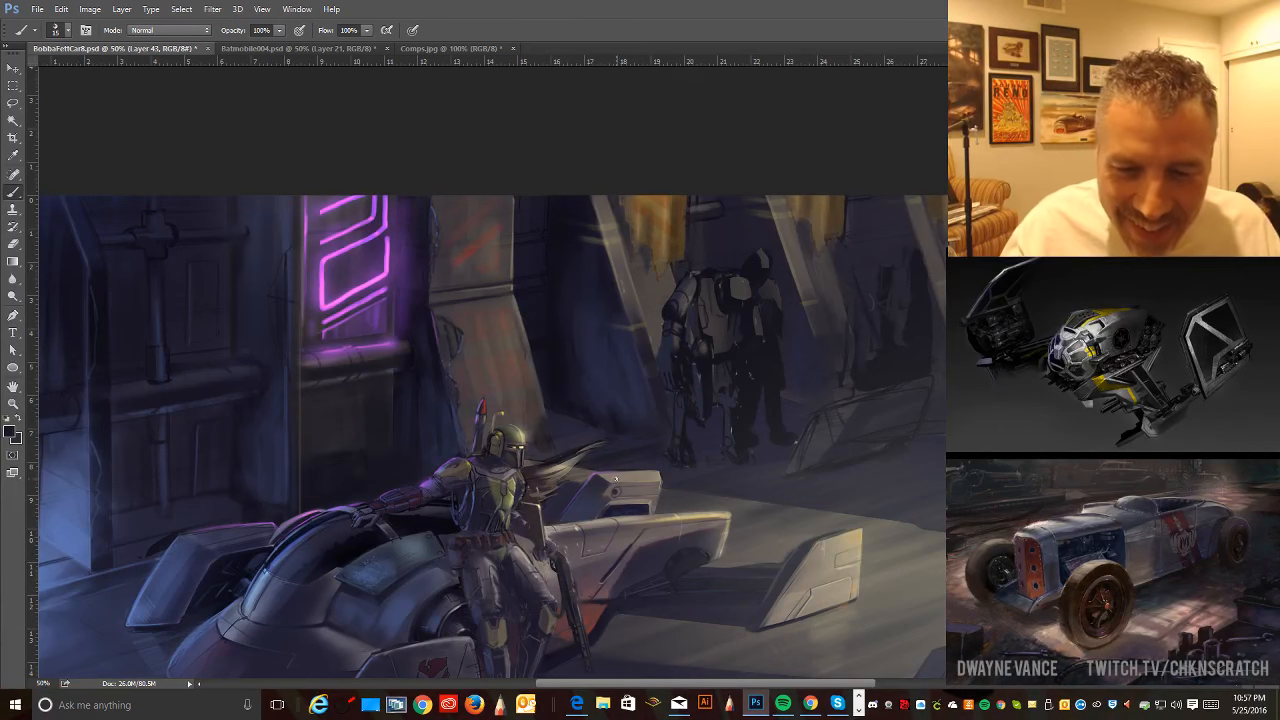
pyautogui.keyDown('alt'); pyautogui.click(587, 415); pyautogui.keyUp('alt')
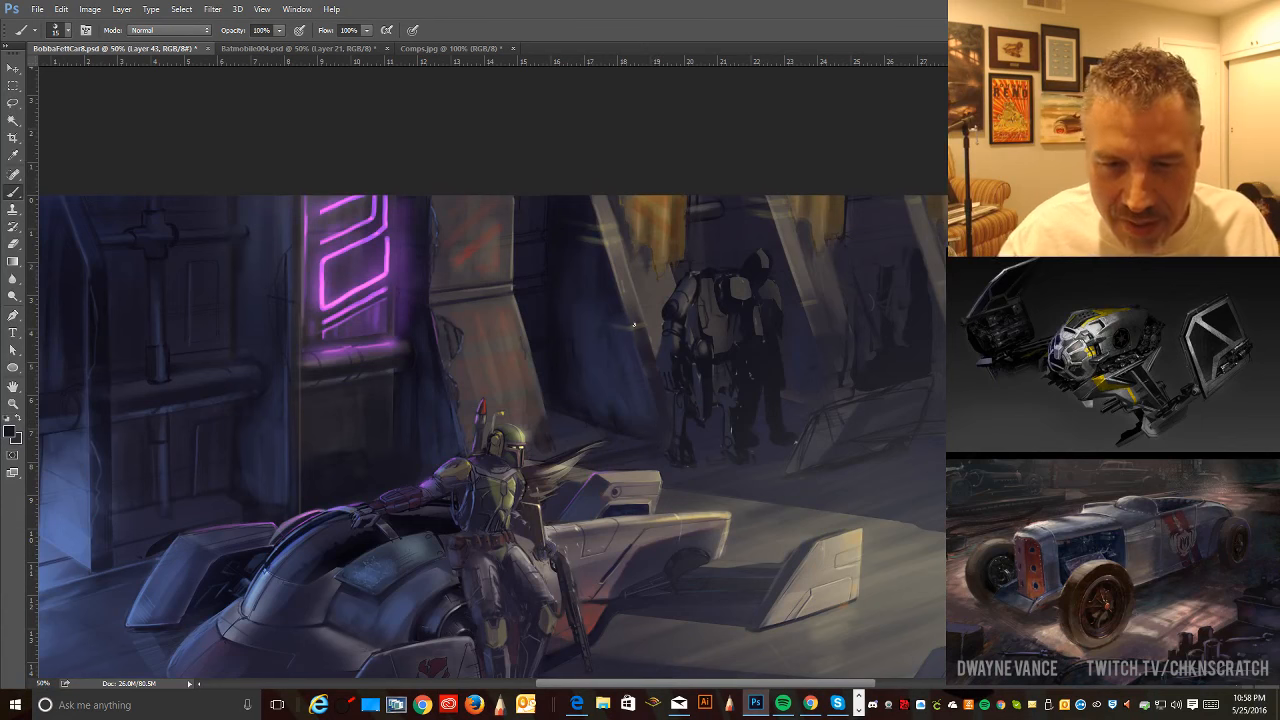
# - Switch to a soft round brush, reduce it to 7 px, and paint a thin dark seam across the recessed wall beside the first pillar
pyautogui.click(68, 30)
pyautogui.click(236, 161)
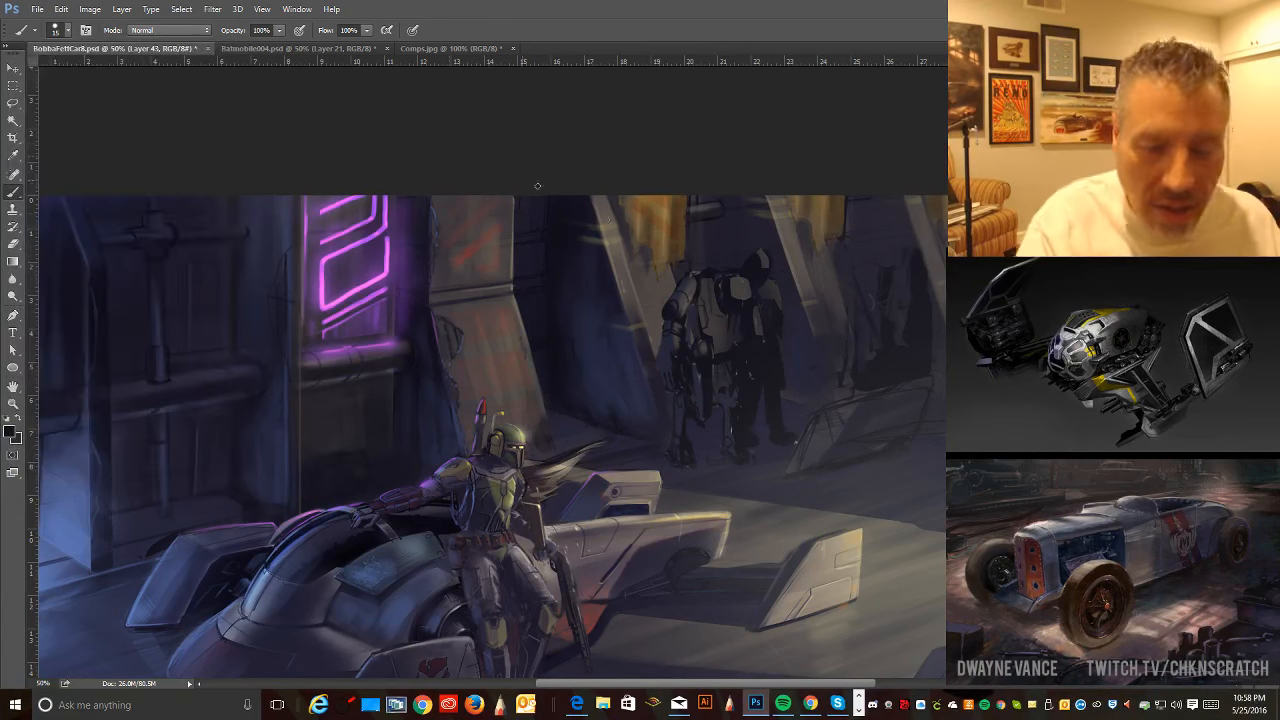
pyautogui.press('[')
pyautogui.press('[')
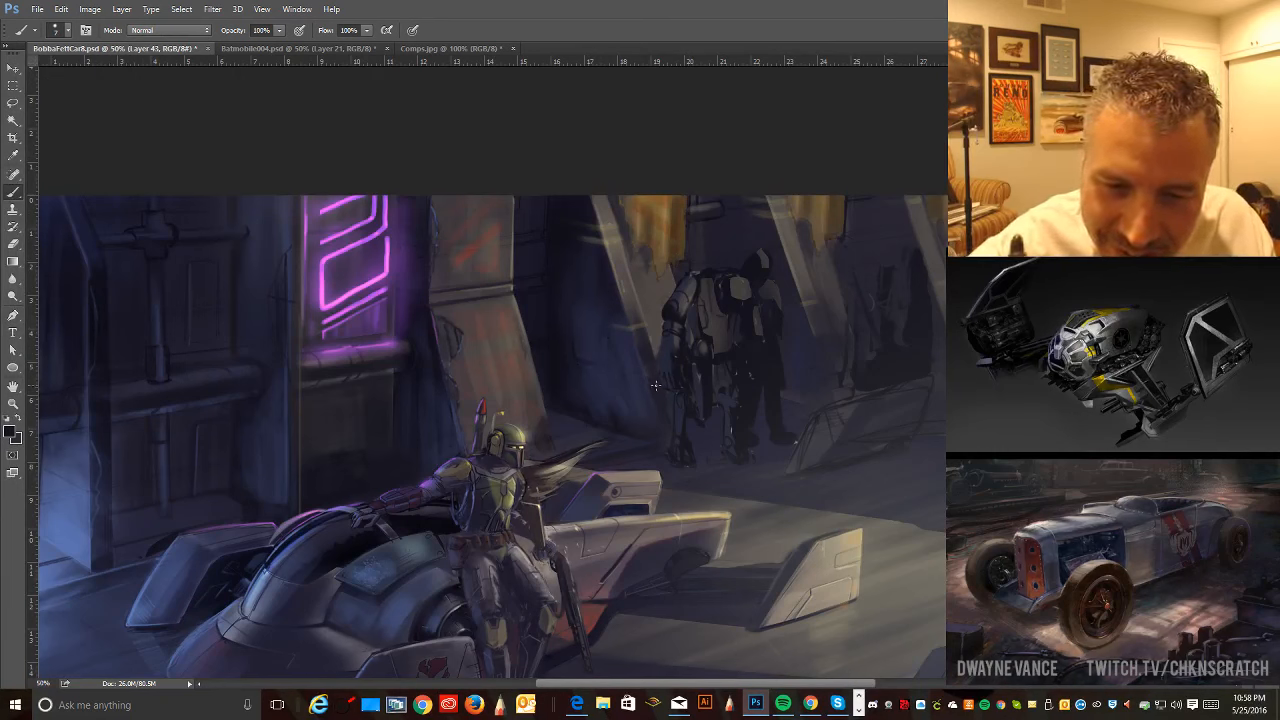
pyautogui.press('ctrl')
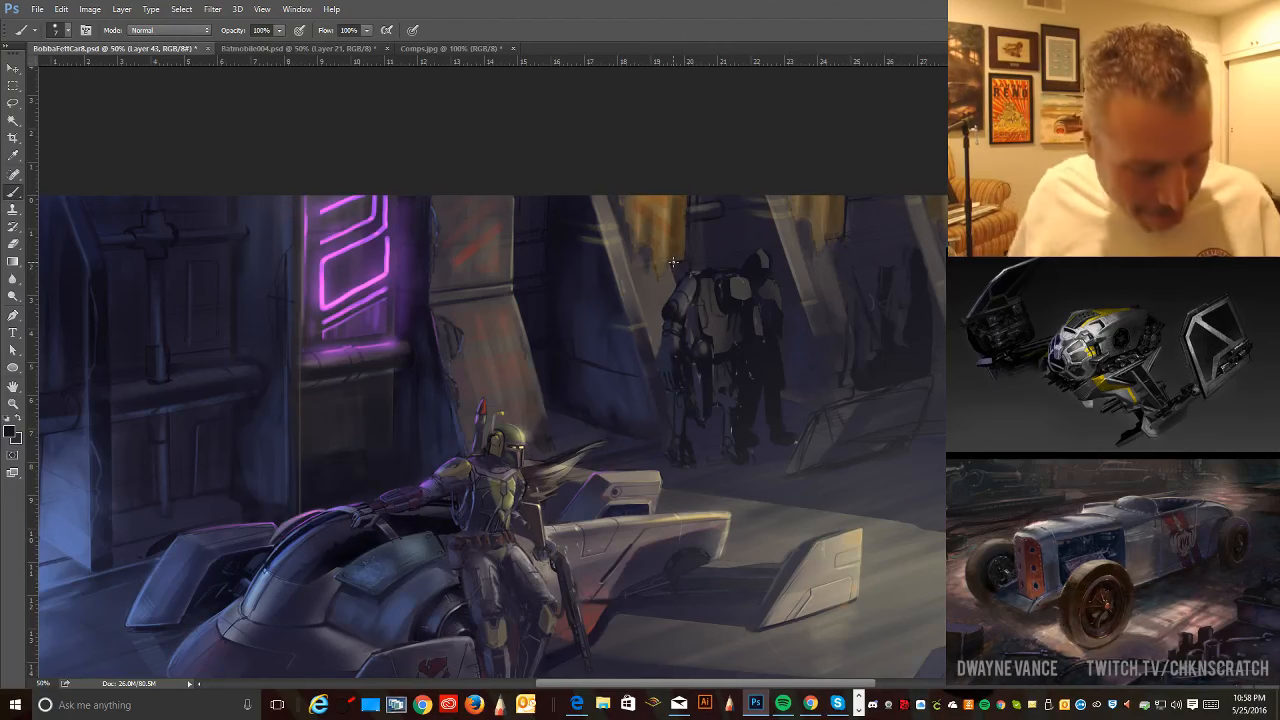
pyautogui.hotkey('ctrl', 'alt', 'z')
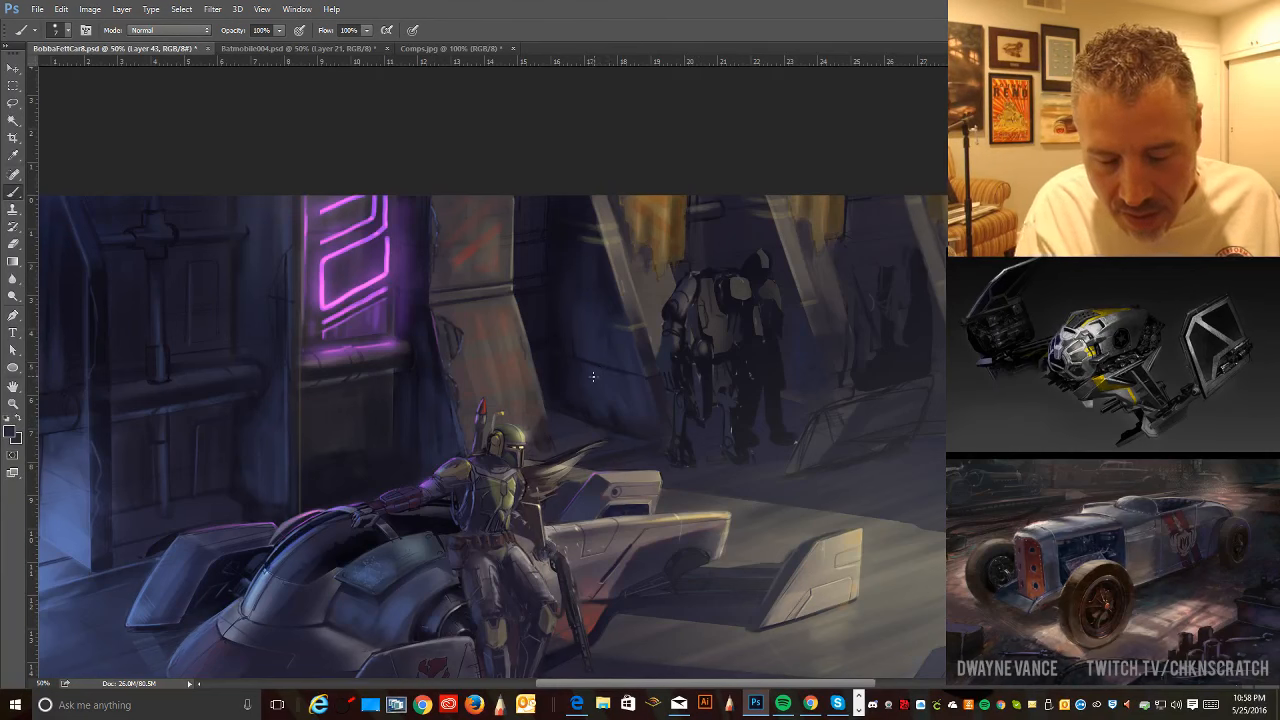
# - Refine the wall seam and the recess edges between the rusty panel and the first pillar with sampled dark tones
pyautogui.keyDown('alt'); pyautogui.click(628, 360); pyautogui.keyUp('alt')
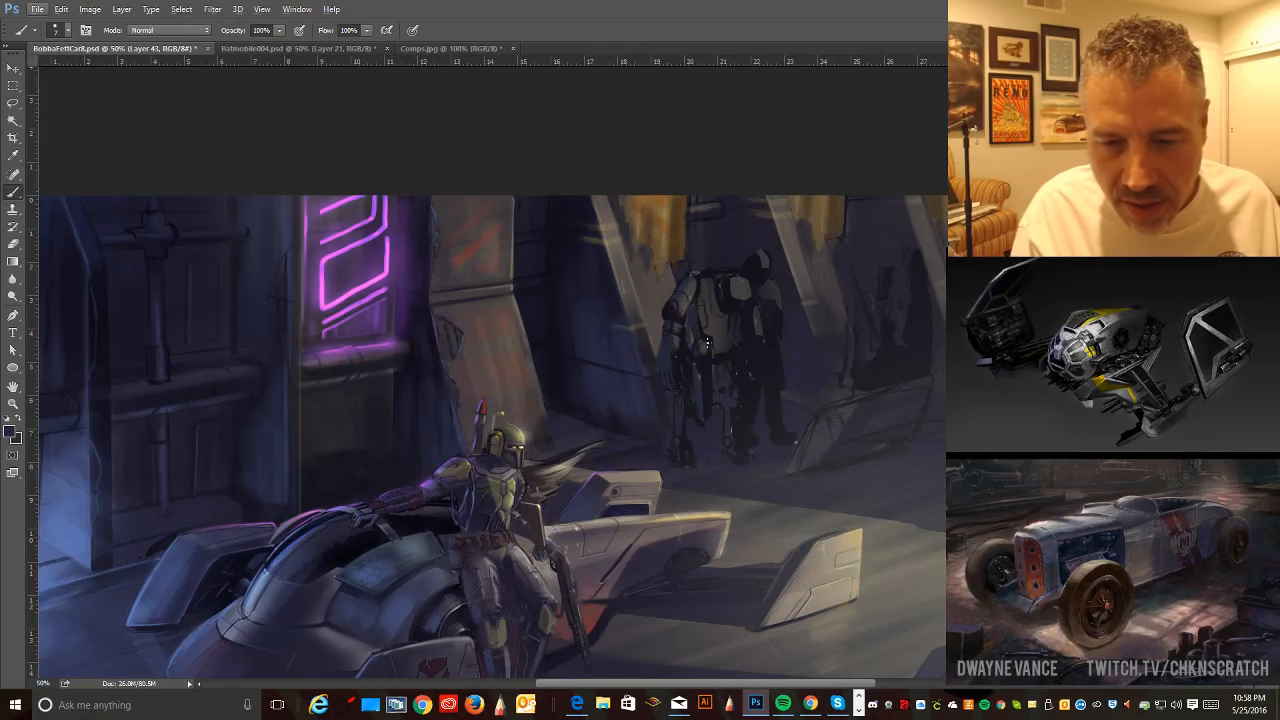
pyautogui.keyDown('alt'); pyautogui.click(606, 394); pyautogui.keyUp('alt')
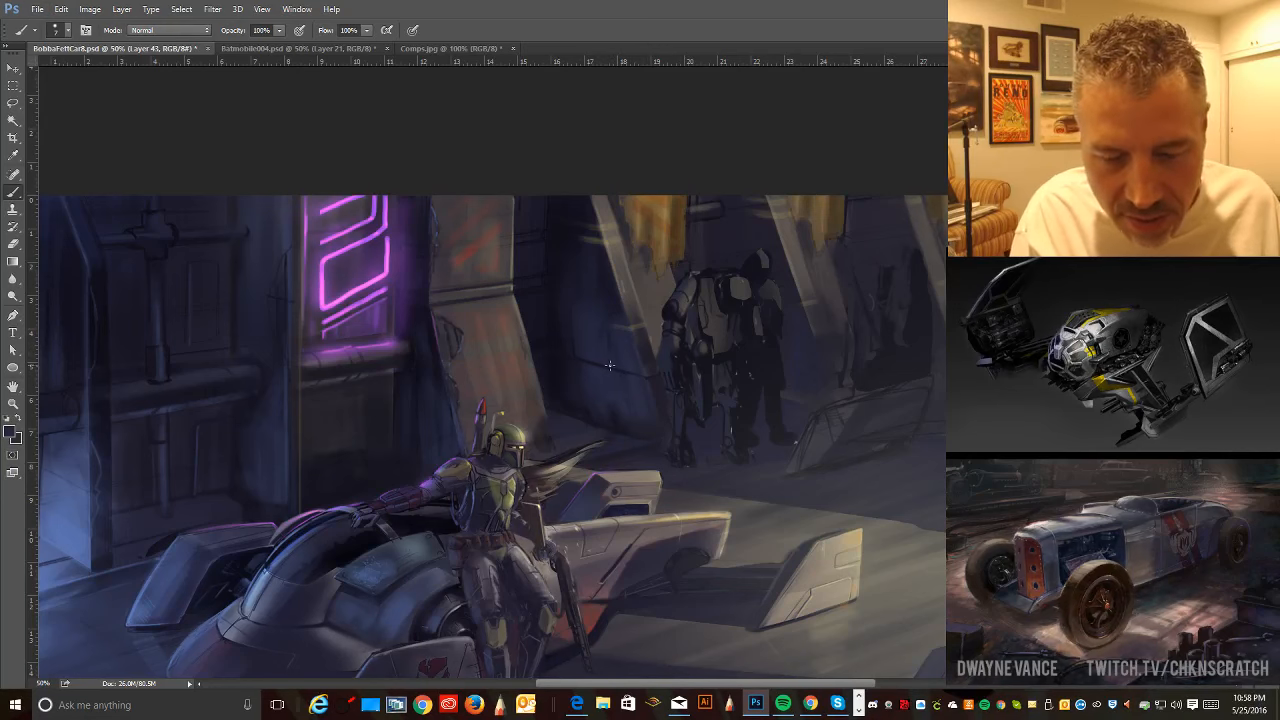
pyautogui.keyDown('alt'); pyautogui.click(540, 358); pyautogui.keyUp('alt')
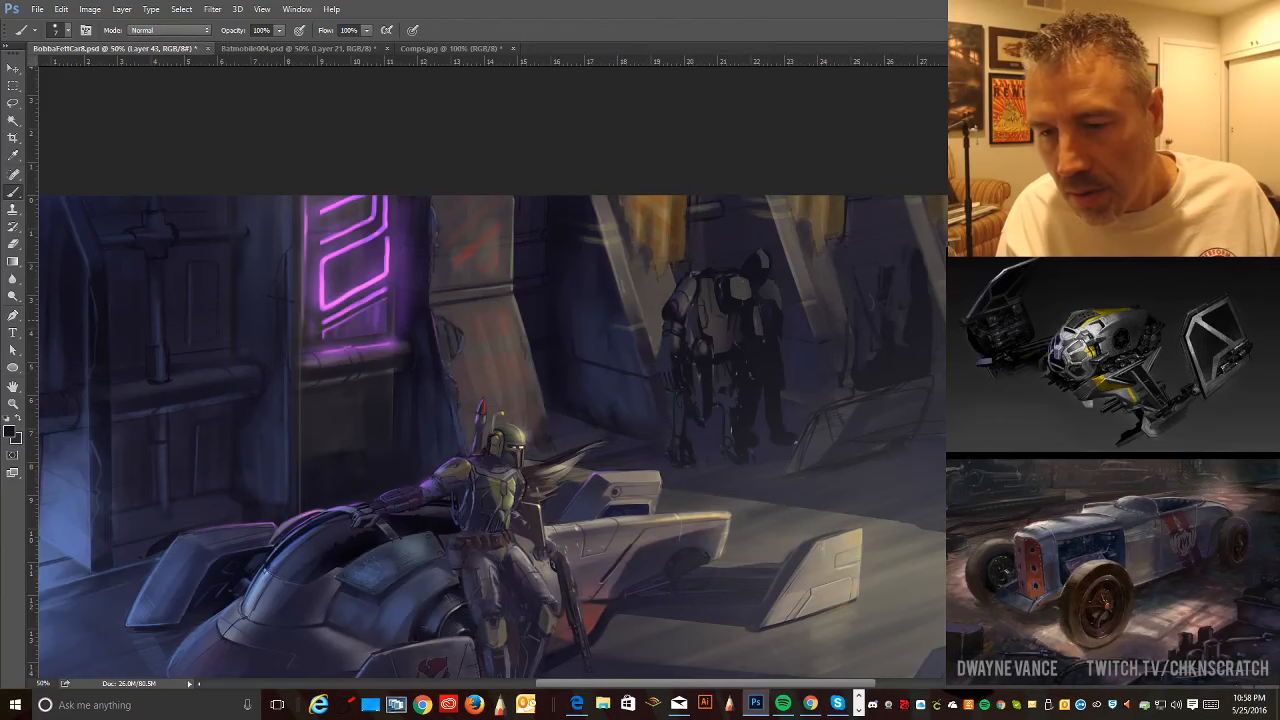
pyautogui.moveTo(795, 438)
pyautogui.mouseDown()
pyautogui.moveTo(640, 566)
pyautogui.moveTo(614, 563)
pyautogui.mouseUp()
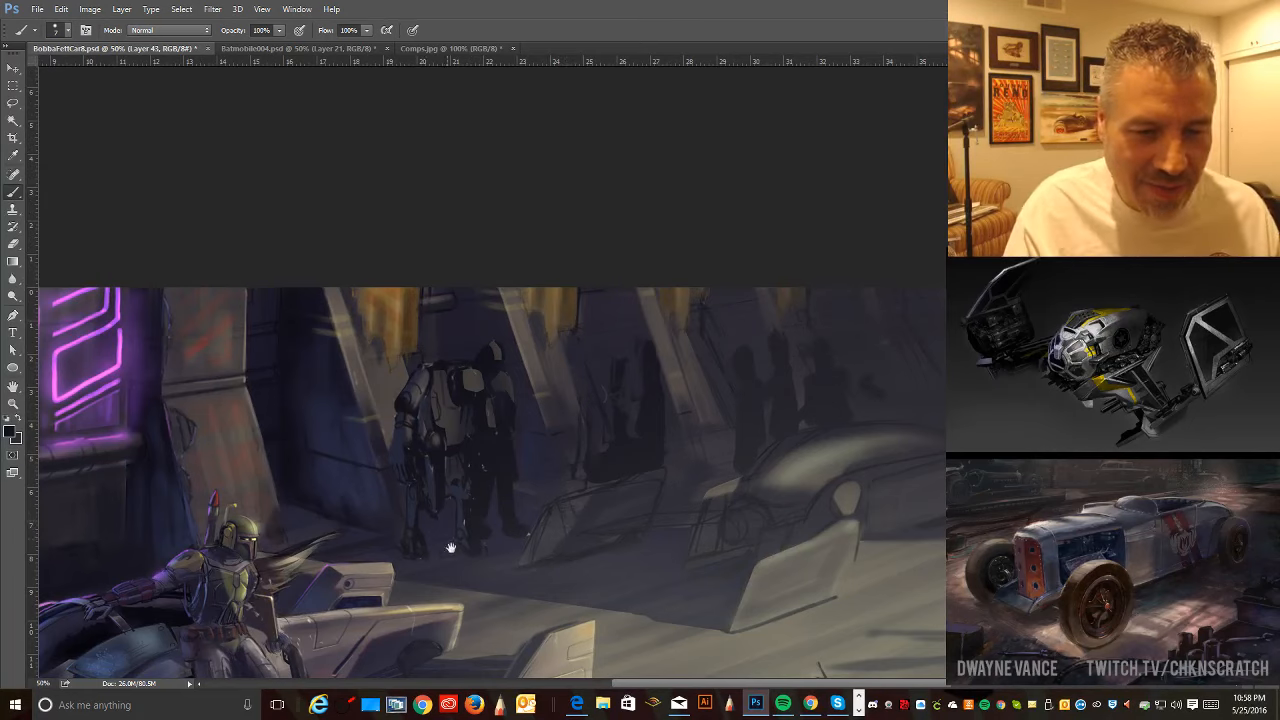
pyautogui.moveTo(451, 548); pyautogui.dragTo(590, 540)
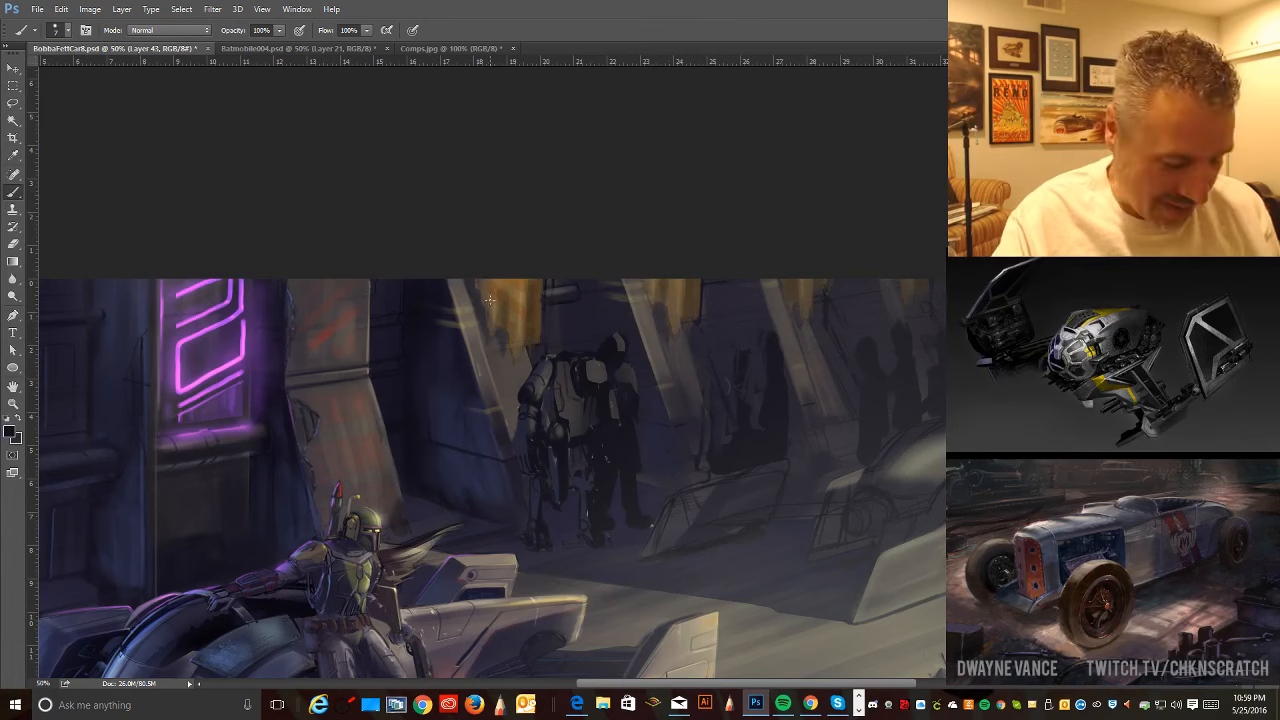
pyautogui.press('super')
pyautogui.hotkey('alt', 'Tab')
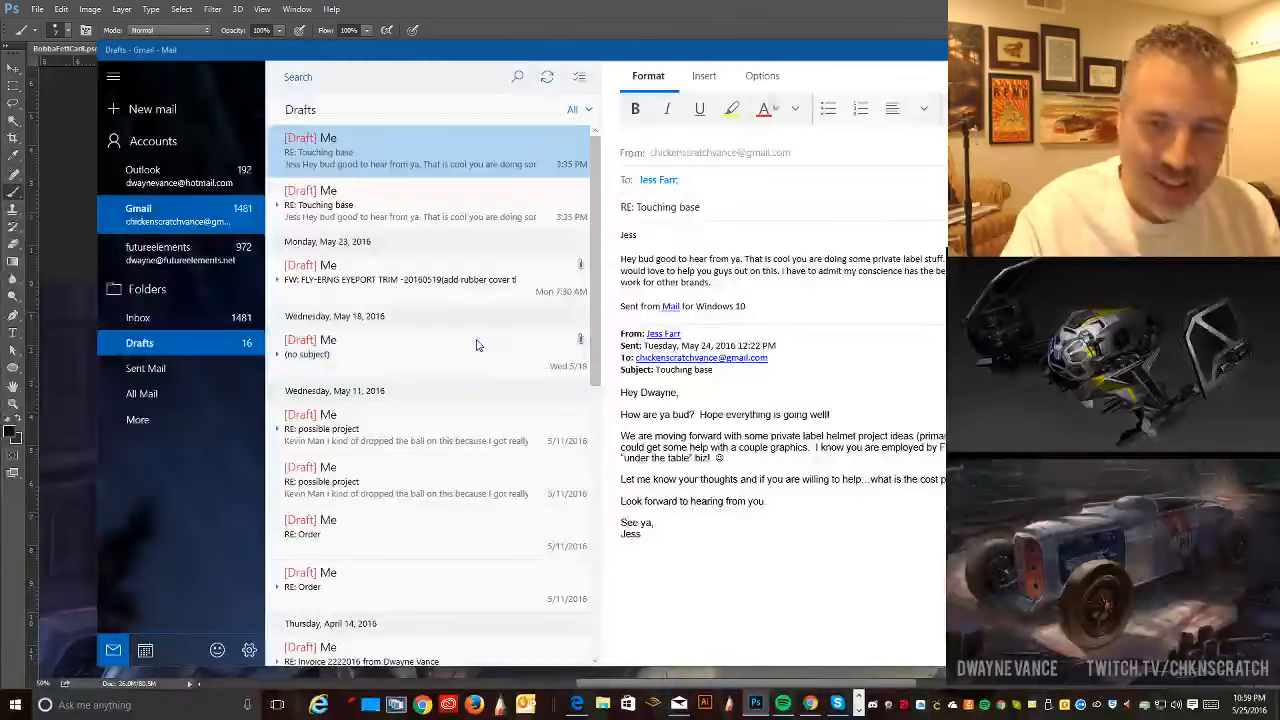
pyautogui.click(1090, 44)
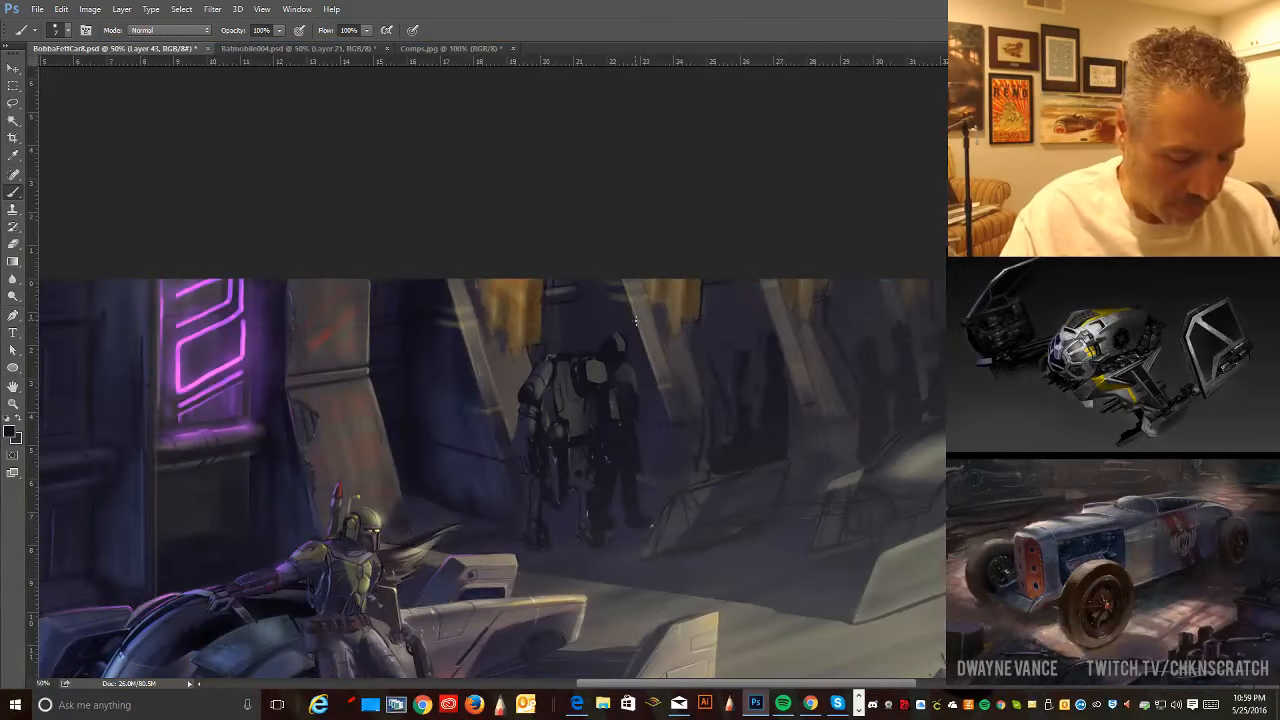
# - Sample the lit pillar tones and paint a highlight down the upper edge of the second pillar with the 5 px soft brush
pyautogui.keyDown('alt'); pyautogui.click(652, 347); pyautogui.keyUp('alt')
pyautogui.keyDown('alt'); pyautogui.click(557, 343); pyautogui.keyUp('alt')
pyautogui.keyDown('alt'); pyautogui.click(468, 334); pyautogui.keyUp('alt')
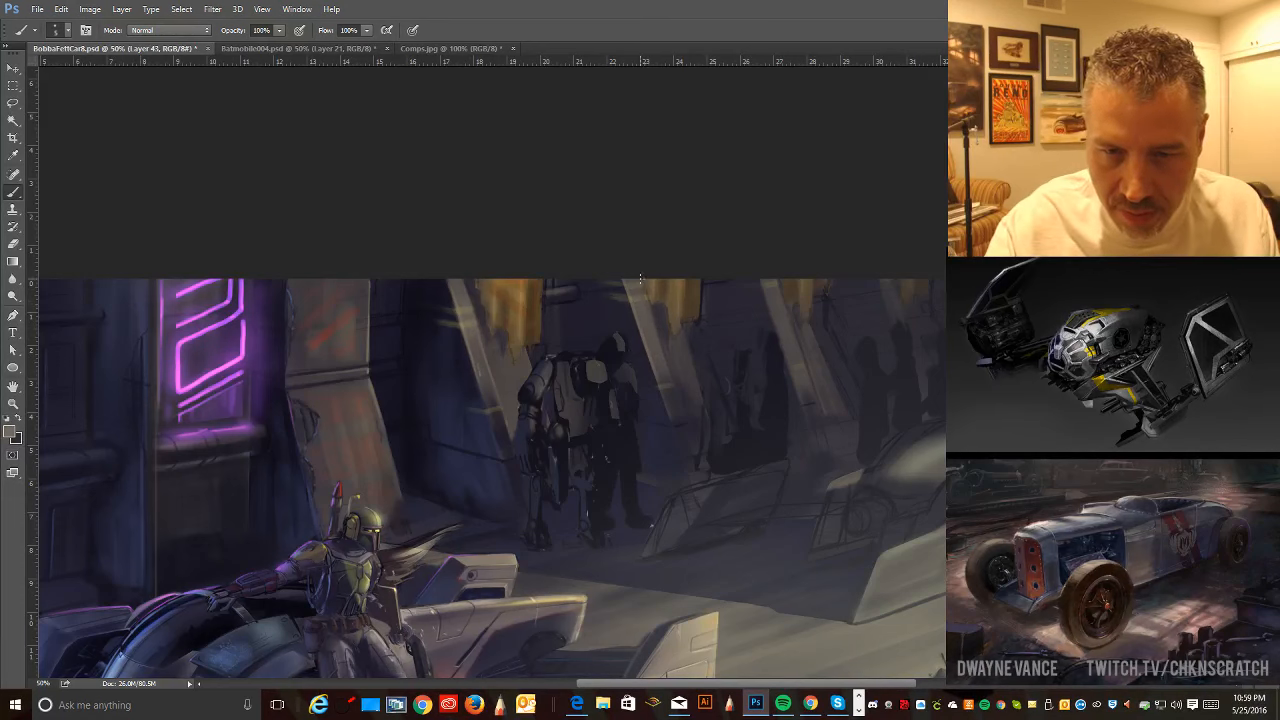
pyautogui.moveTo(641, 280); pyautogui.dragTo(659, 342)
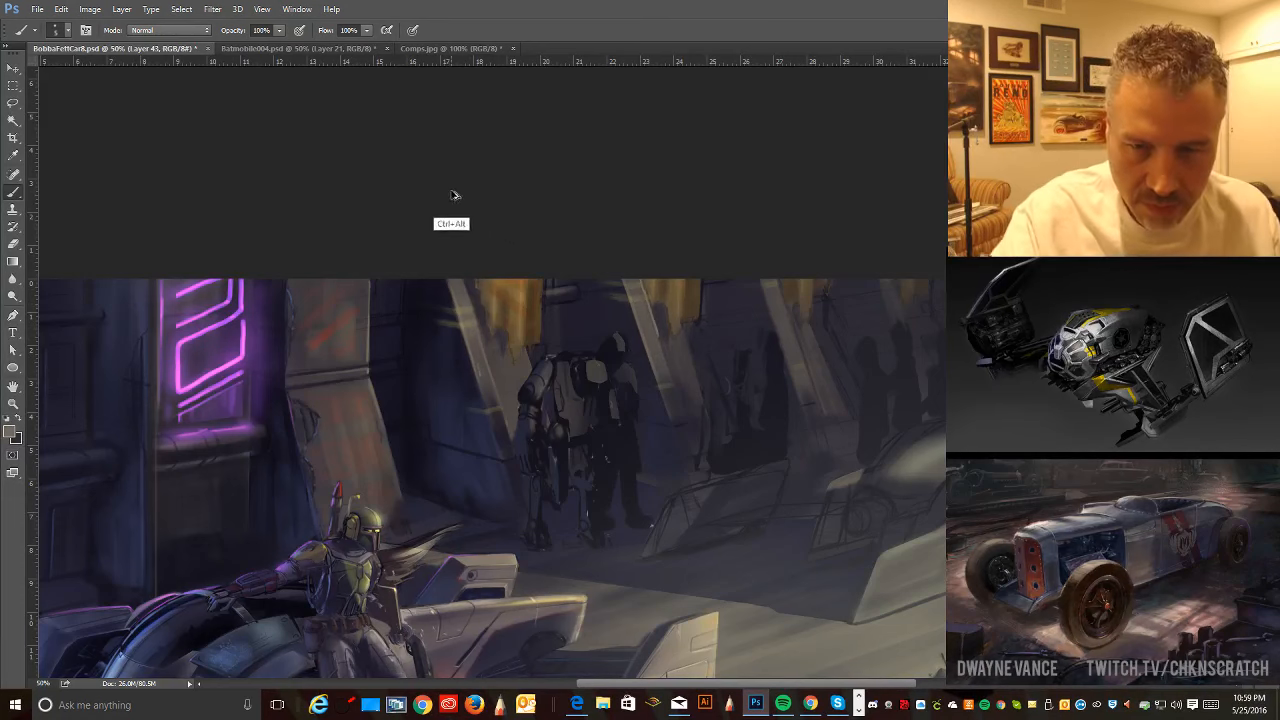
pyautogui.click(66, 30)
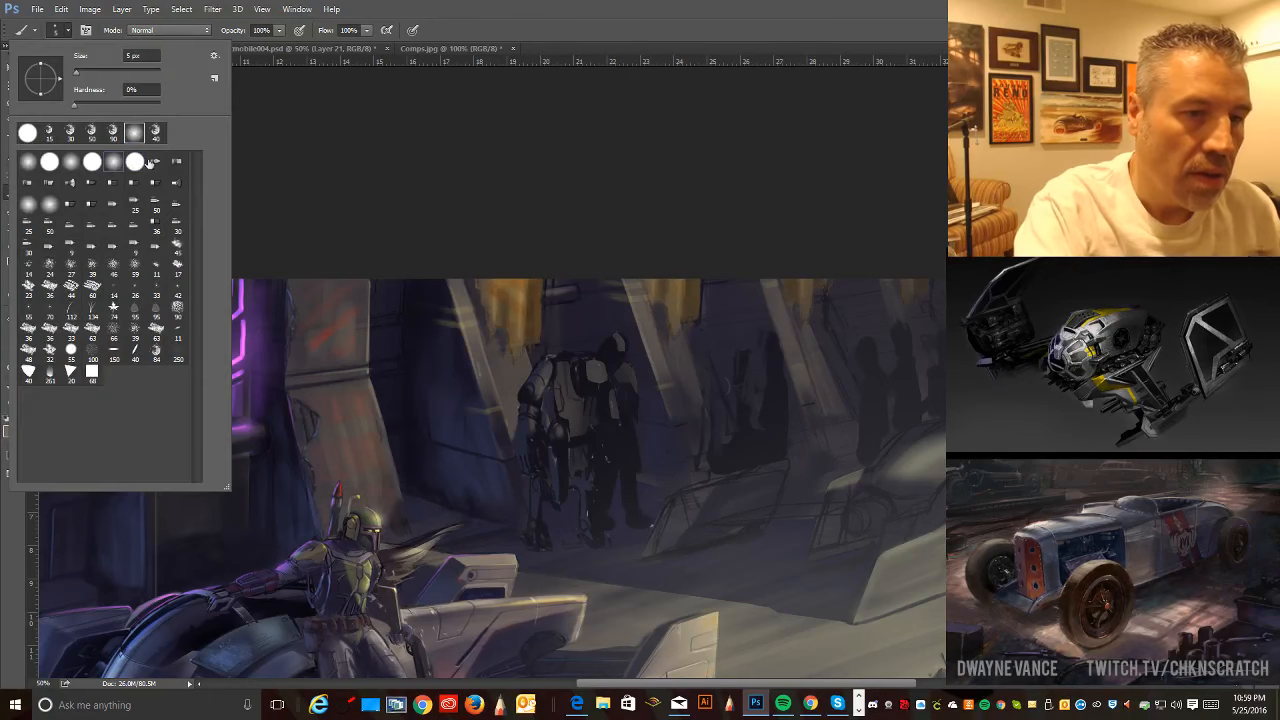
pyautogui.click(445, 180)
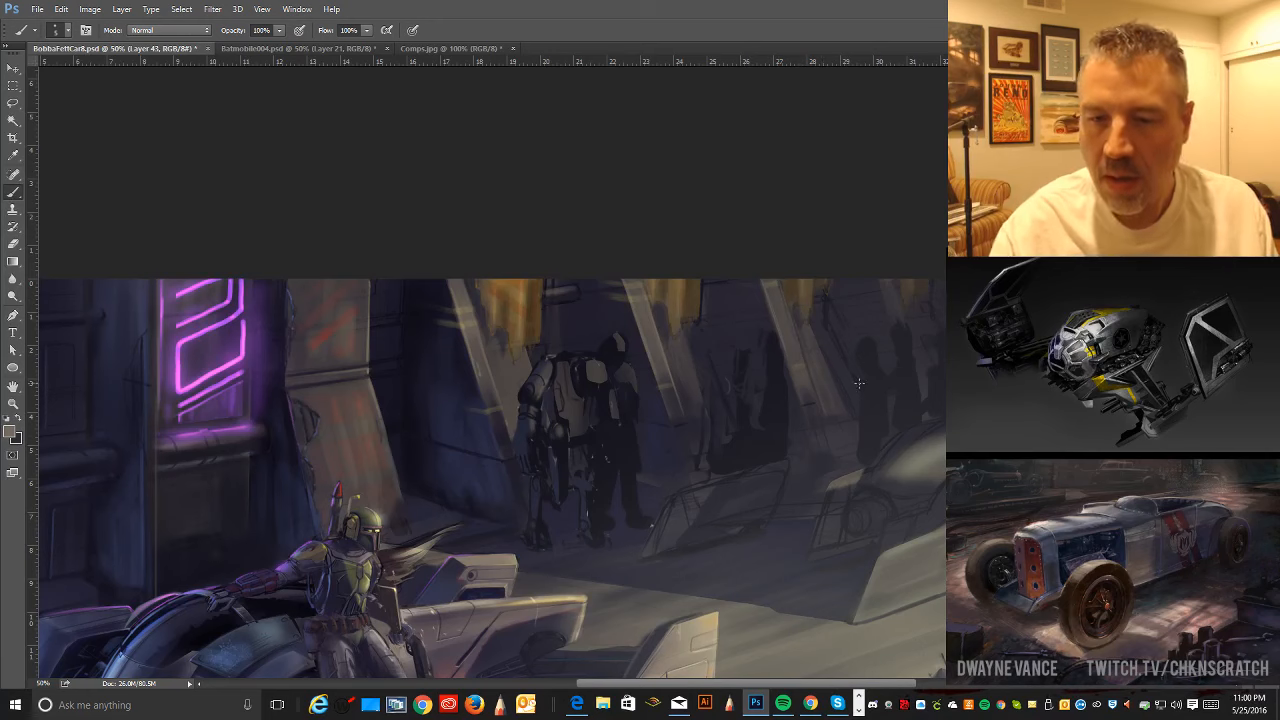
# - Sample a dark tone from the recess beside the first pillar and review the background figures against the whole composition
pyautogui.hotkey('ctrl', '-')
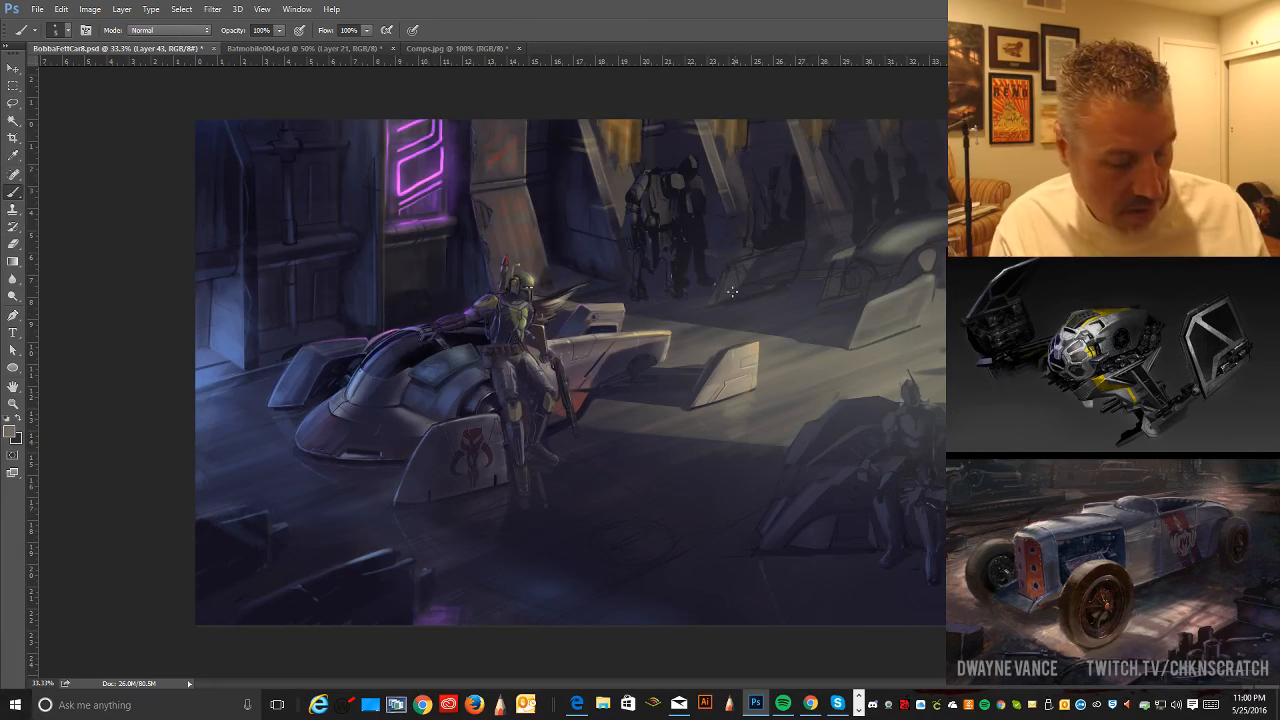
pyautogui.press('super')
pyautogui.press('super')
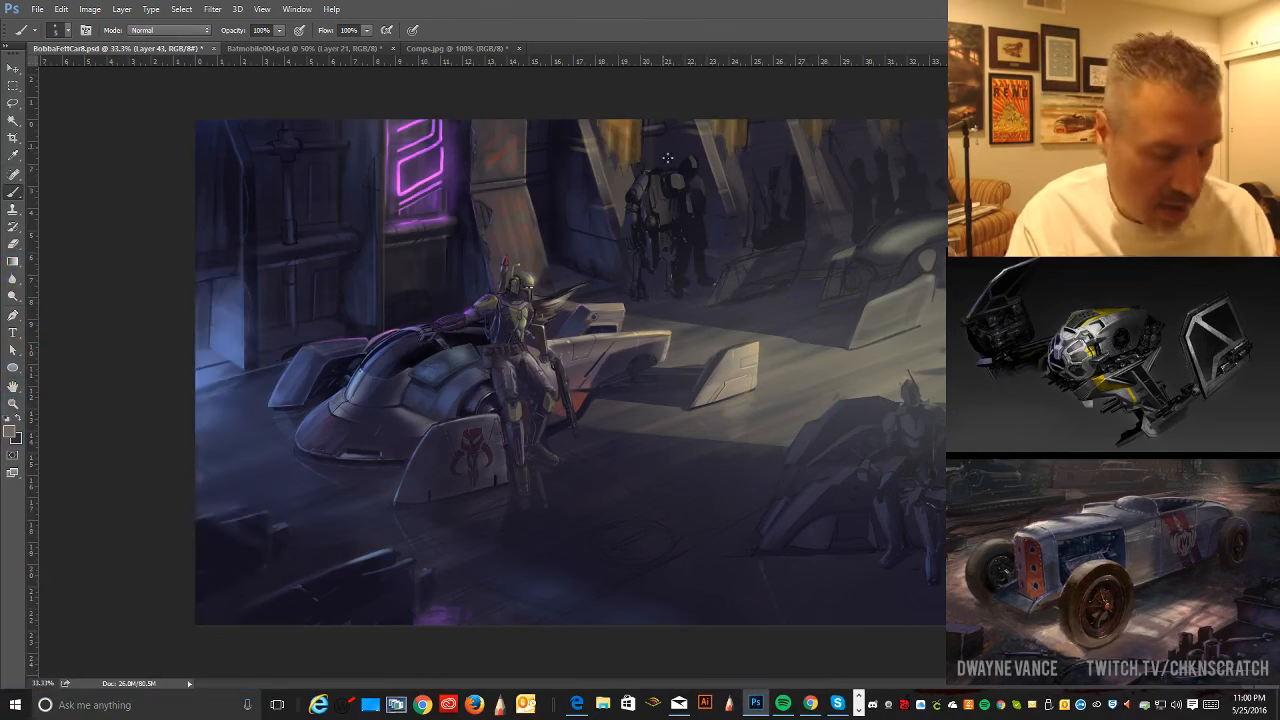
pyautogui.press('alt')
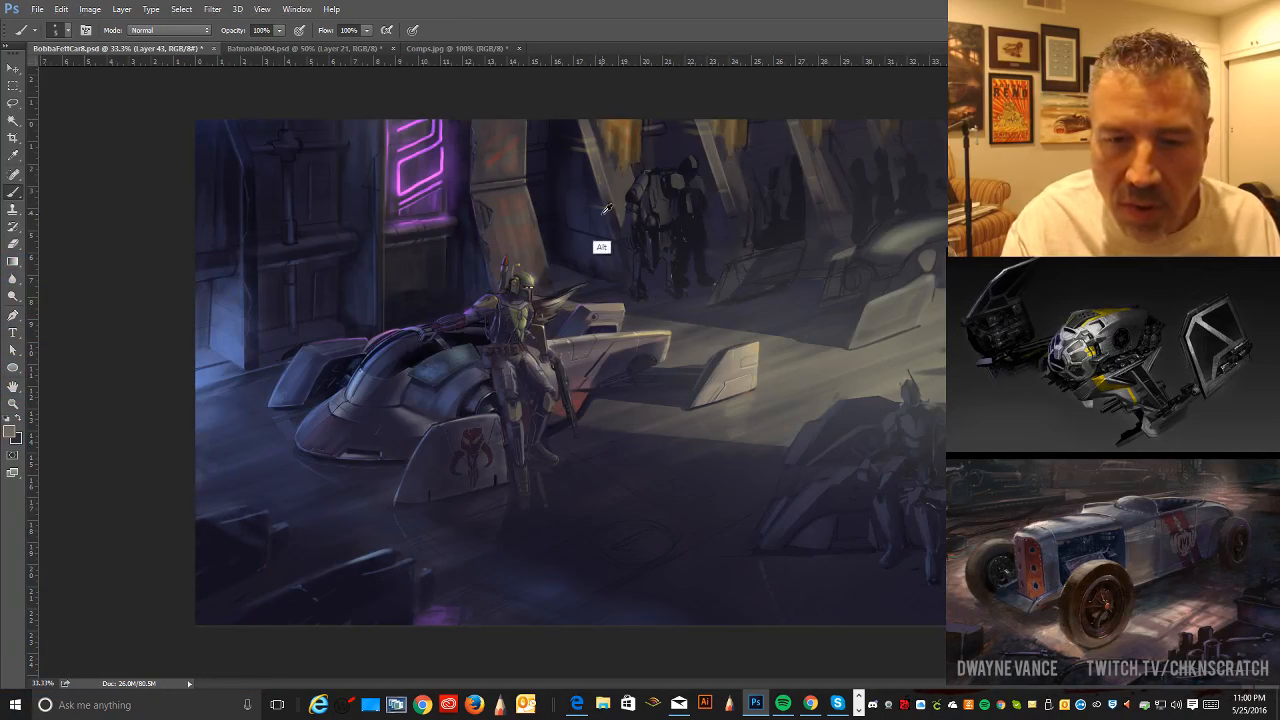
pyautogui.keyDown('alt'); pyautogui.click(564, 160); pyautogui.keyUp('alt')
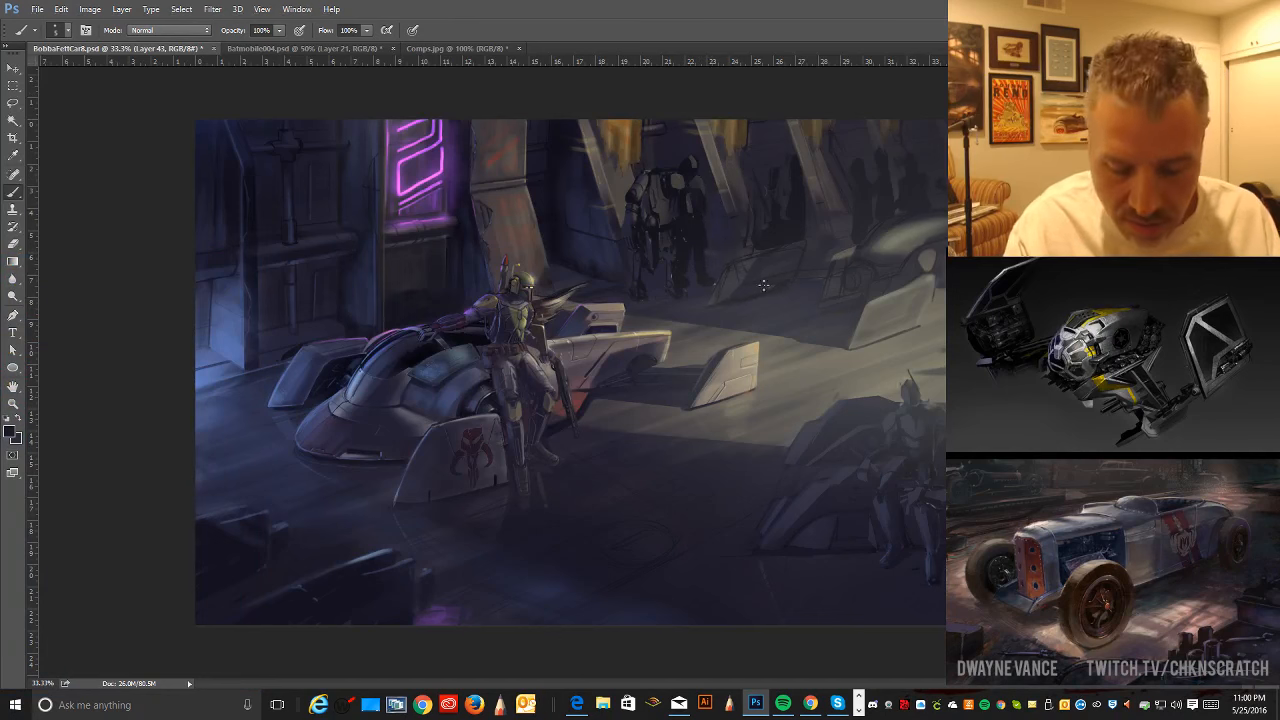
pyautogui.press('ctrl')
pyautogui.hotkey('ctrl', '+')
pyautogui.moveTo(693, 252); pyautogui.dragTo(663, 419)
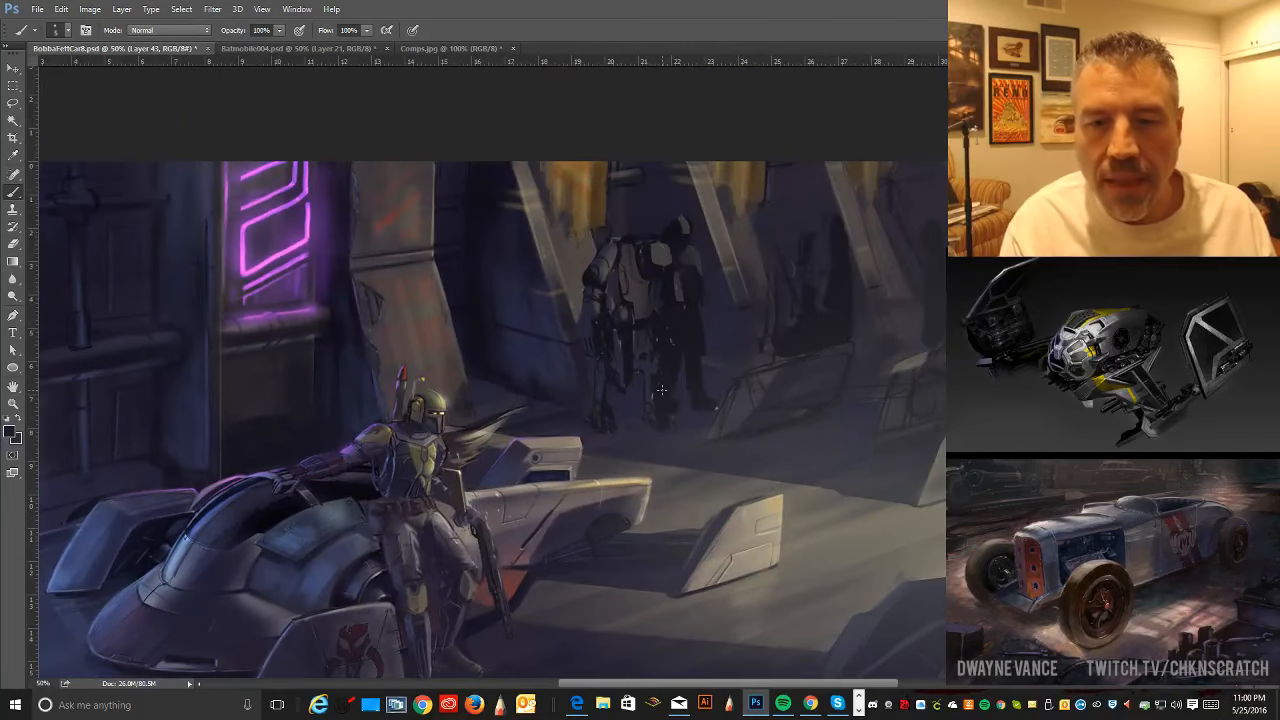
pyautogui.hotkey('ctrl', '-')
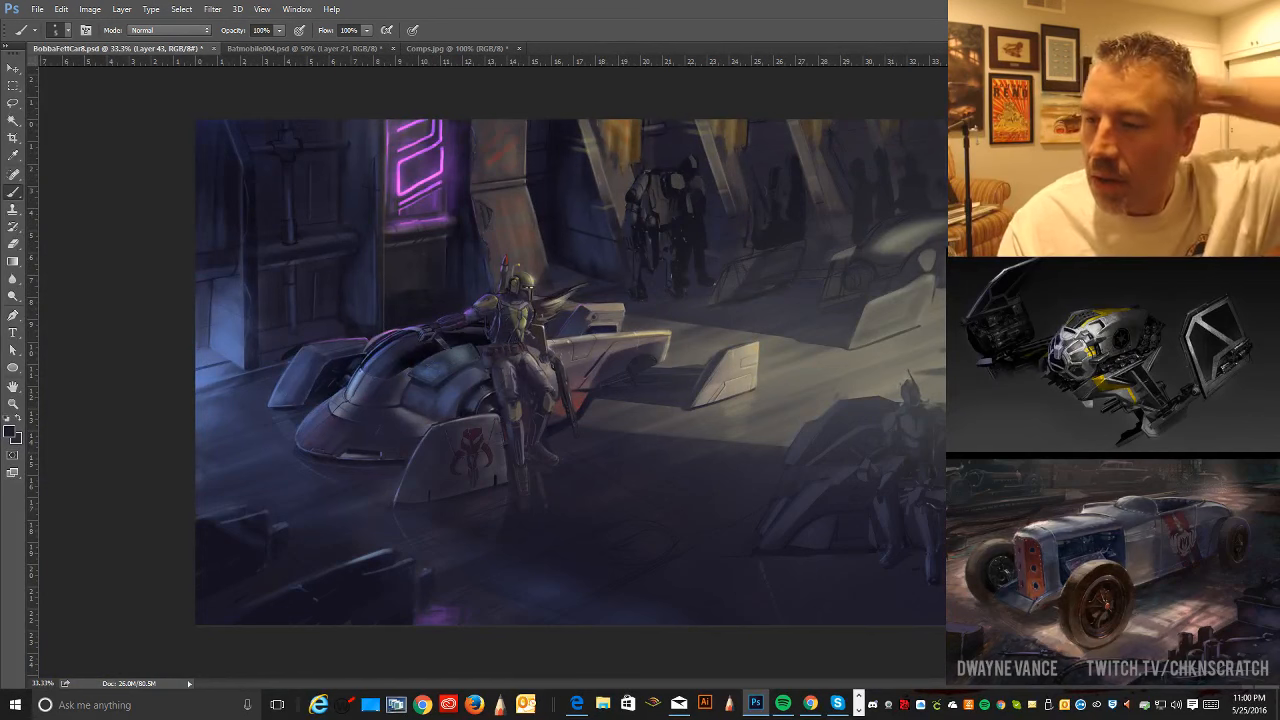
# - Create a new layer and choose a 20 px round brush for painting on it
pyautogui.hotkey('ctrl', 'shift', 'n')
pyautogui.press('Return')
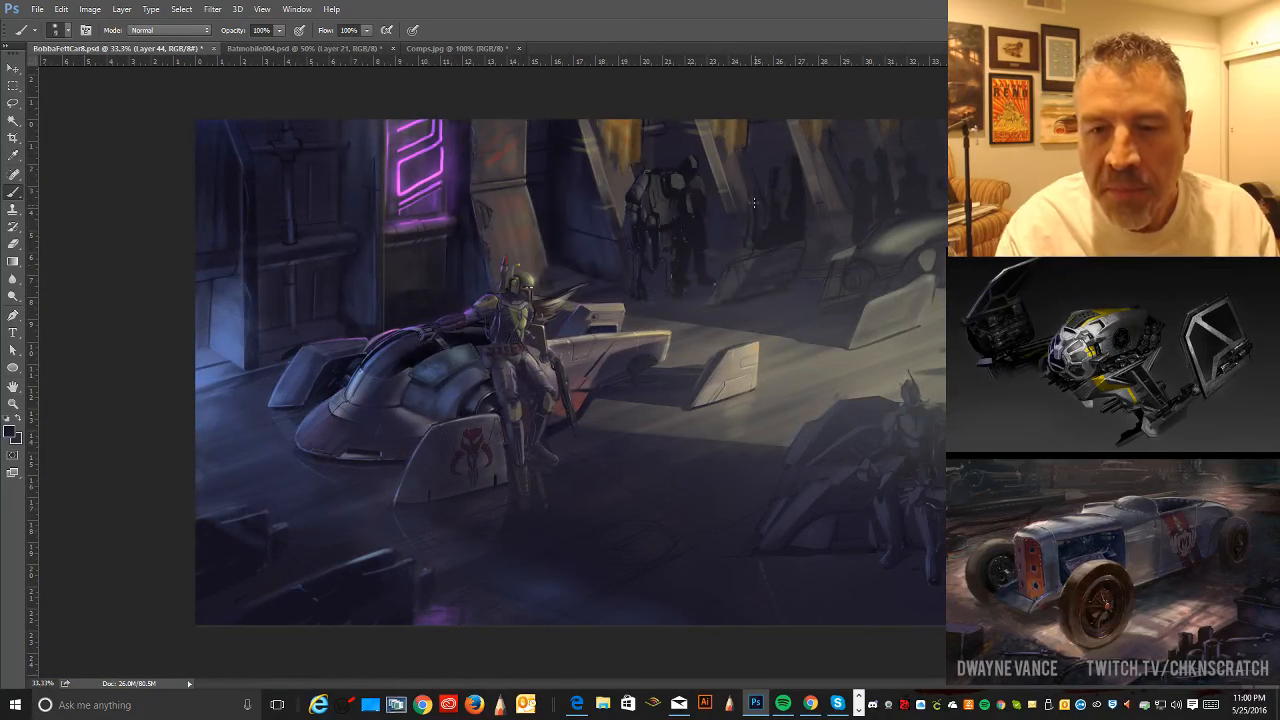
pyautogui.click(67, 31)
pyautogui.click(49, 131)
pyautogui.click(309, 94)
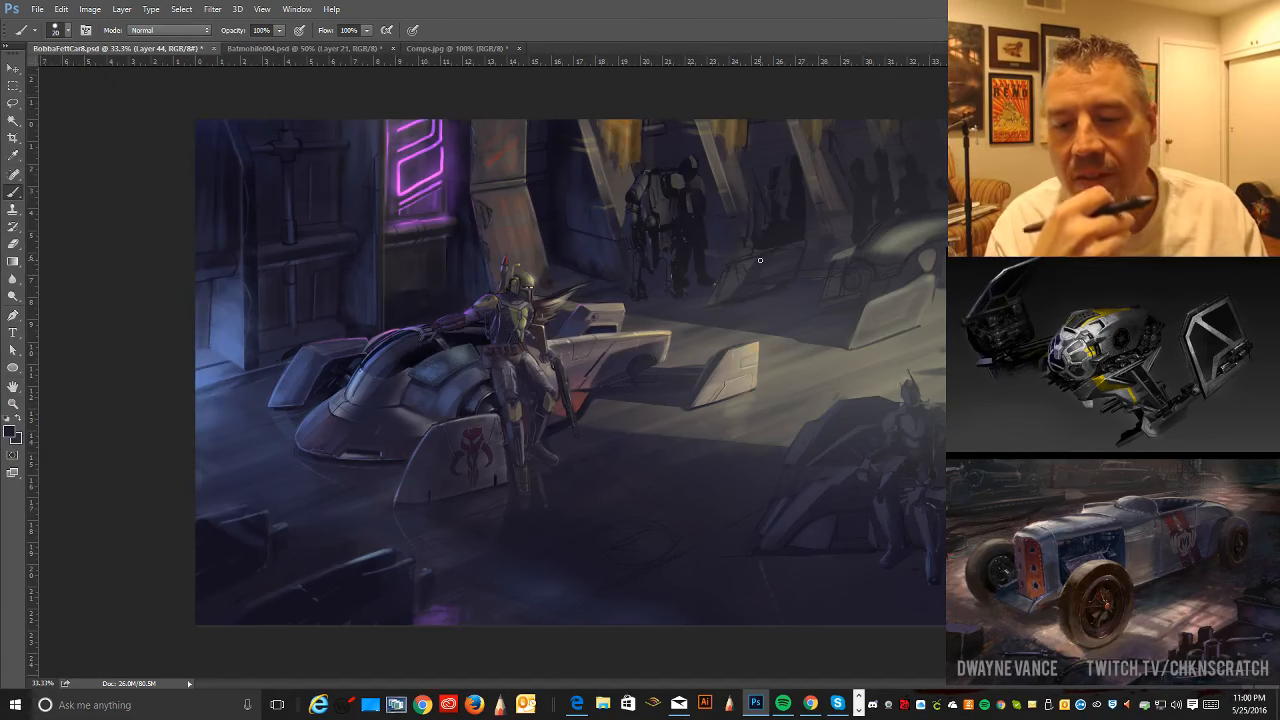
pyautogui.moveTo(944, 339)
pyautogui.mouseDown()
pyautogui.moveTo(932, 339)
pyautogui.moveTo(920, 520)
pyautogui.mouseUp()
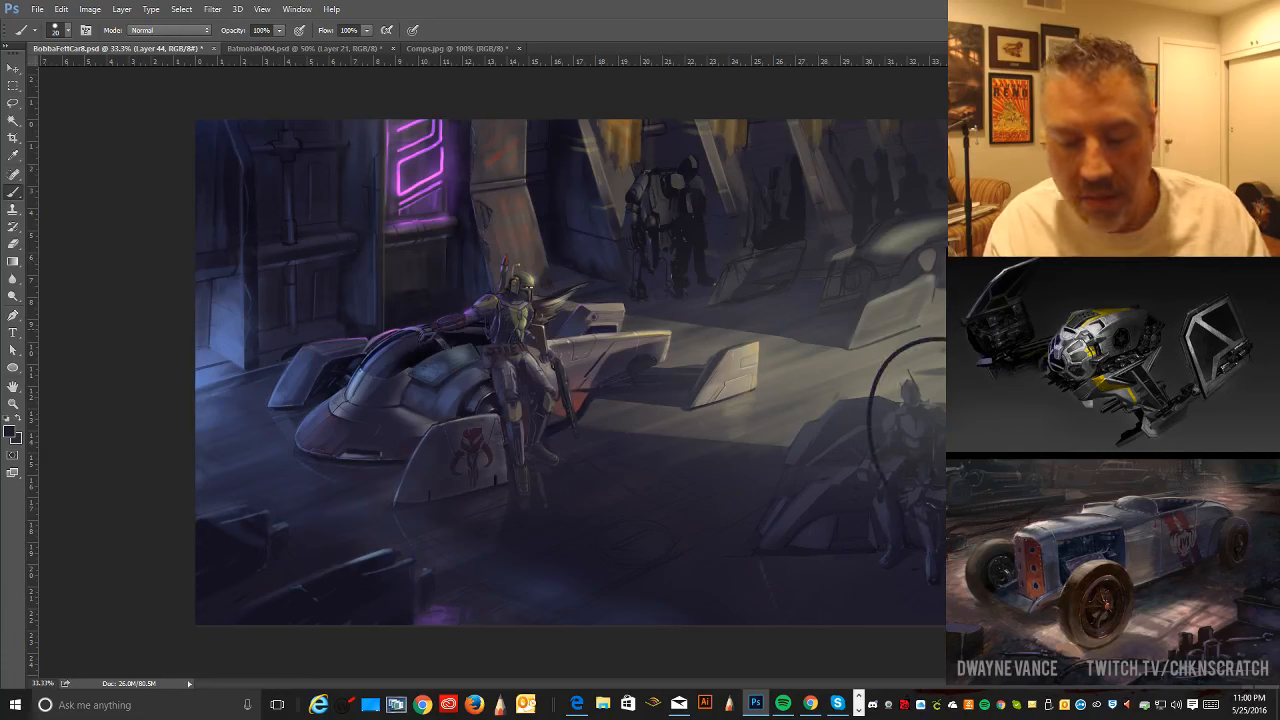
pyautogui.hotkey('ctrl', 'z')
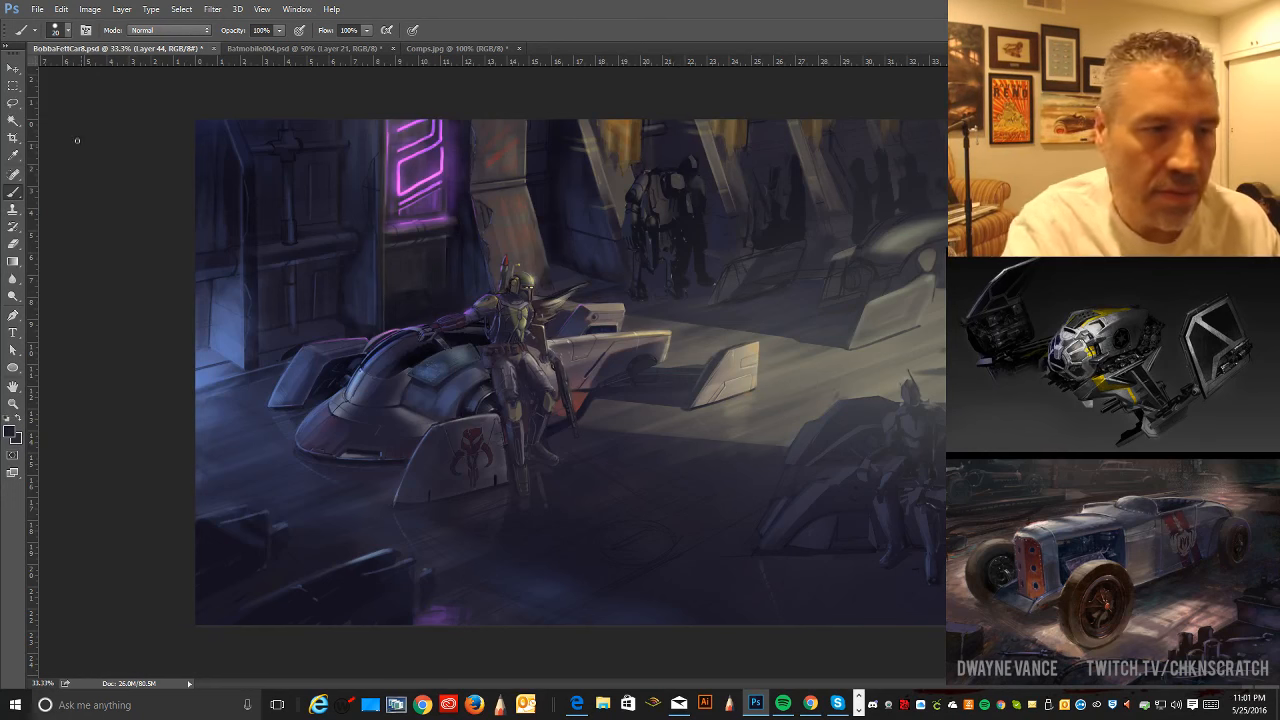
pyautogui.click(12, 103)
pyautogui.moveTo(684, 178)
pyautogui.mouseDown()
pyautogui.moveTo(679, 287)
pyautogui.moveTo(704, 298)
pyautogui.moveTo(722, 290)
pyautogui.moveTo(720, 237)
pyautogui.moveTo(688, 145)
pyautogui.mouseUp()
pyautogui.hotkey('ctrl', 'd')
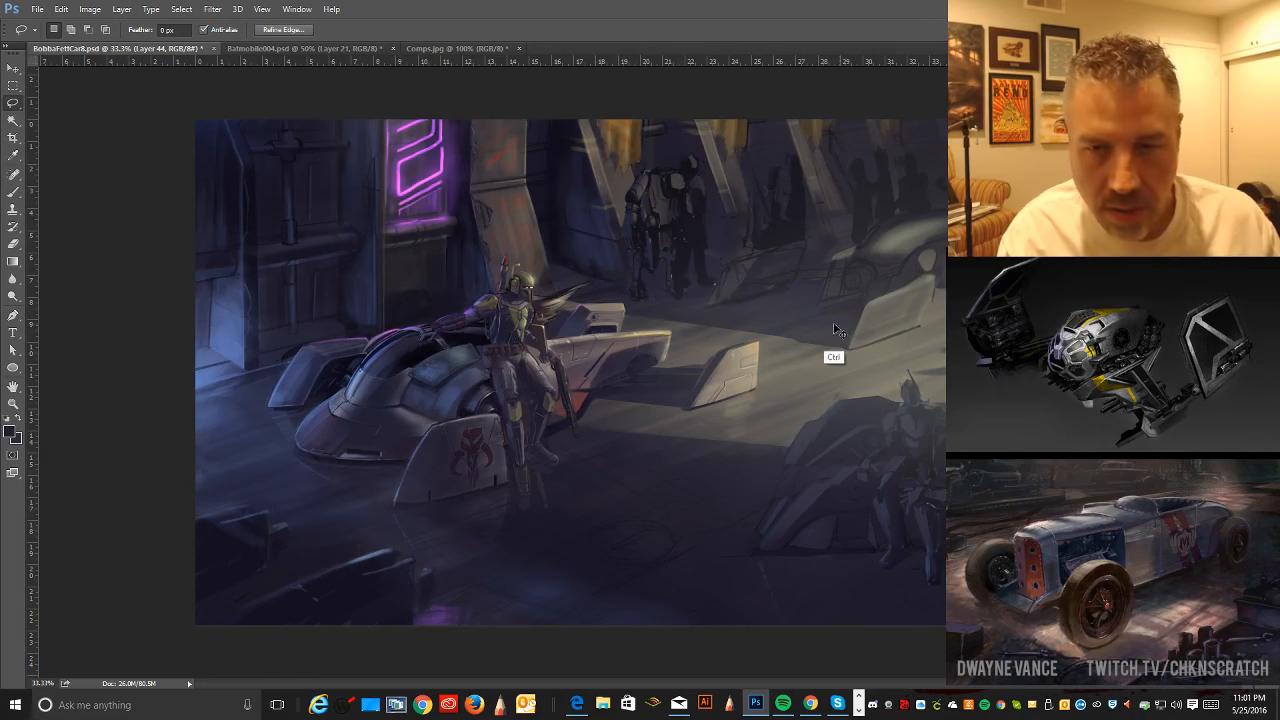
# - Paint out the hooded figure behind the robot with dark background tones, enlarging the round brush to 25 px
pyautogui.press('i')
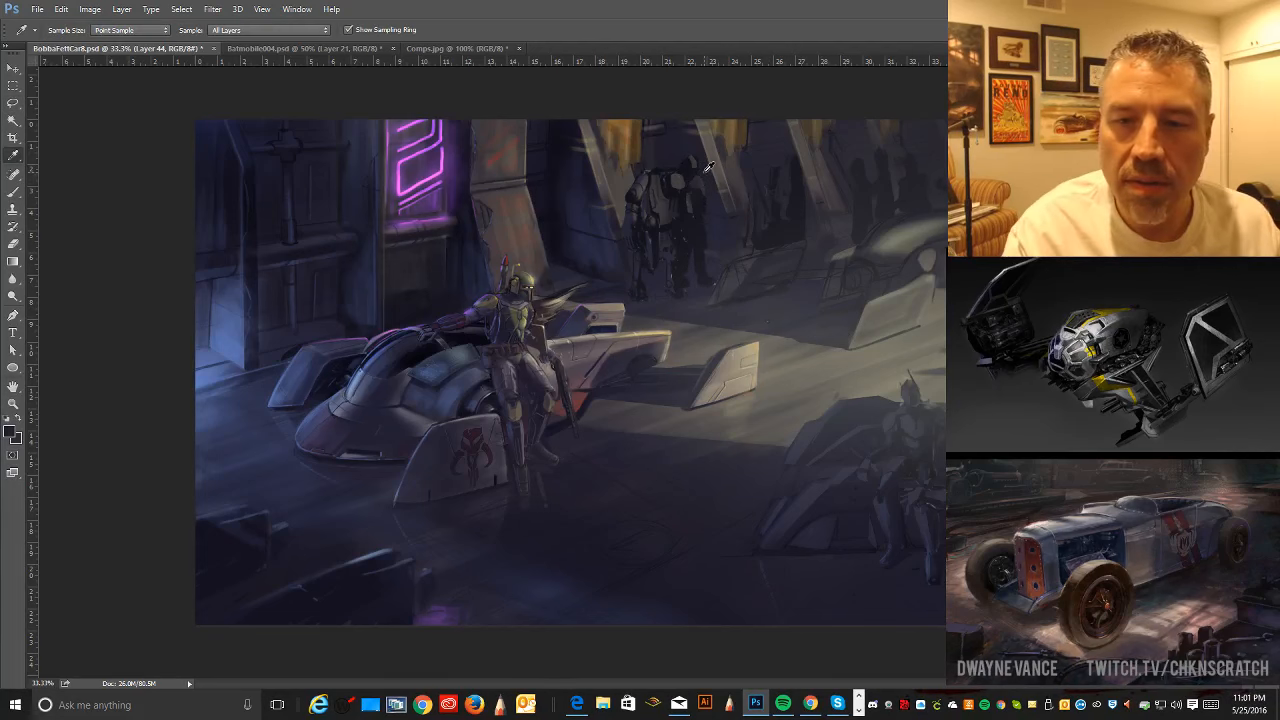
pyautogui.click(13, 190)
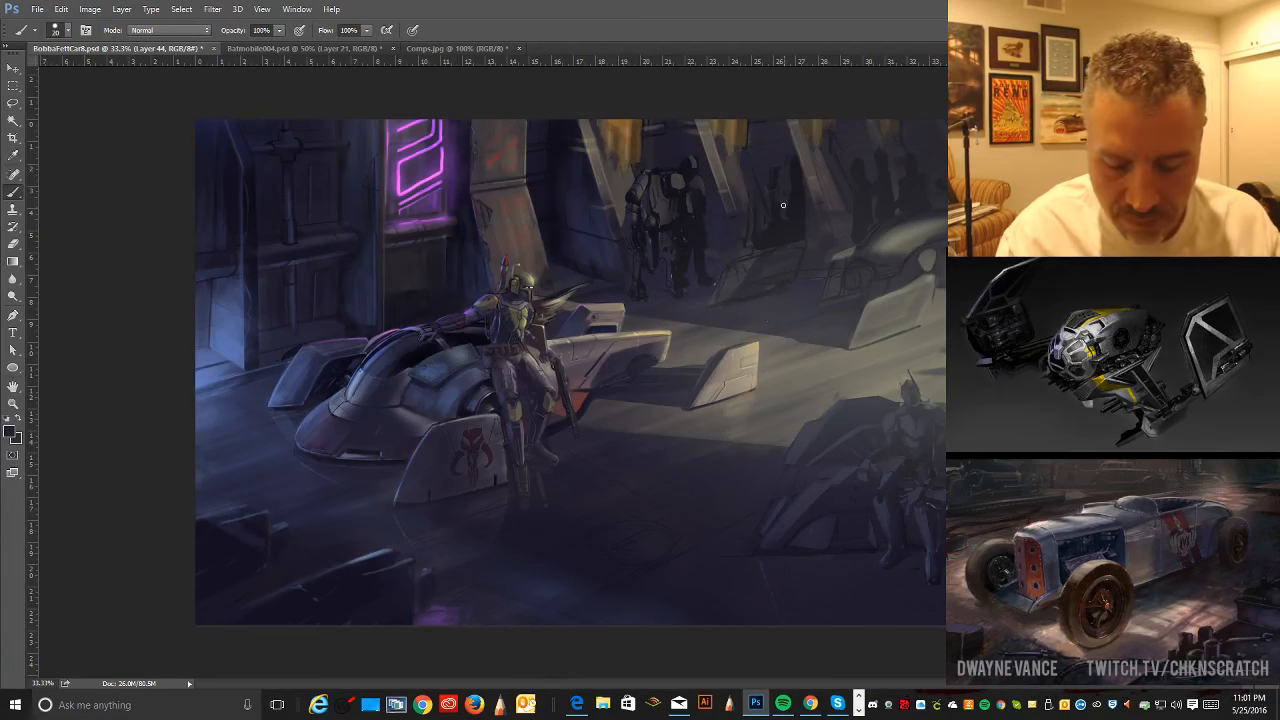
pyautogui.moveTo(683, 166)
pyautogui.mouseDown()
pyautogui.moveTo(703, 202)
pyautogui.moveTo(696, 227)
pyautogui.mouseUp()
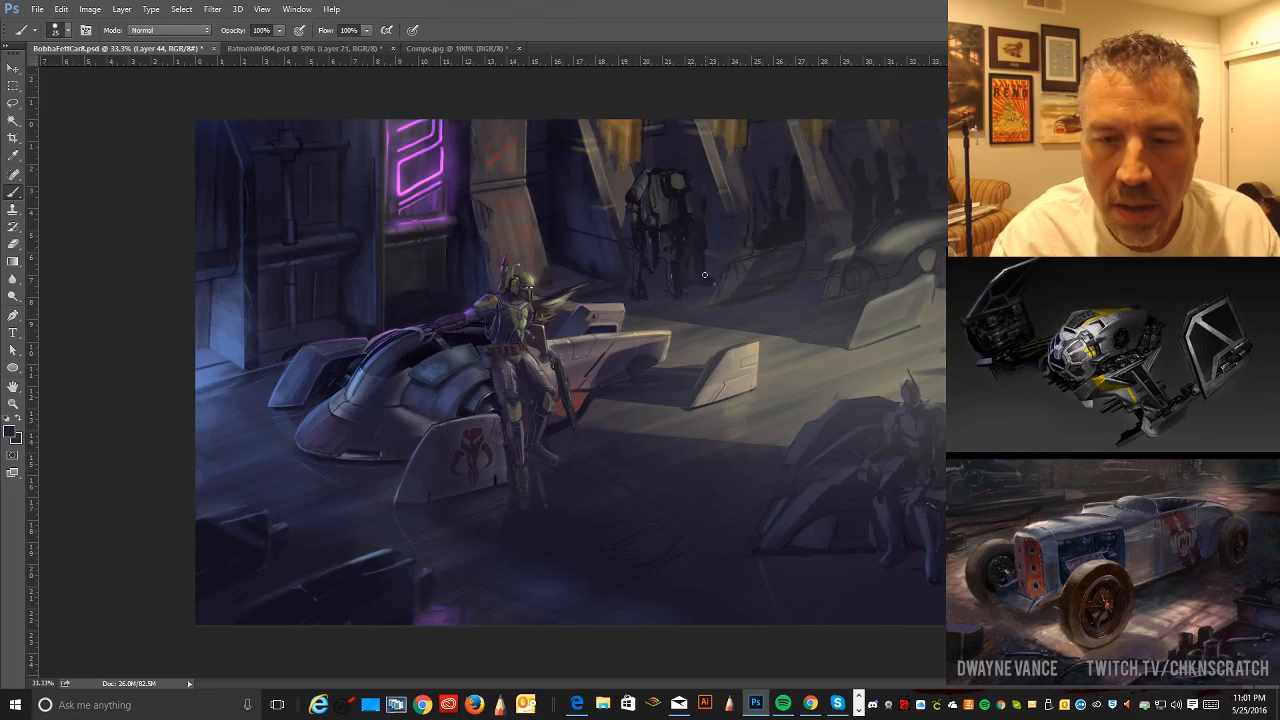
pyautogui.moveTo(694, 318); pyautogui.dragTo(690, 251)
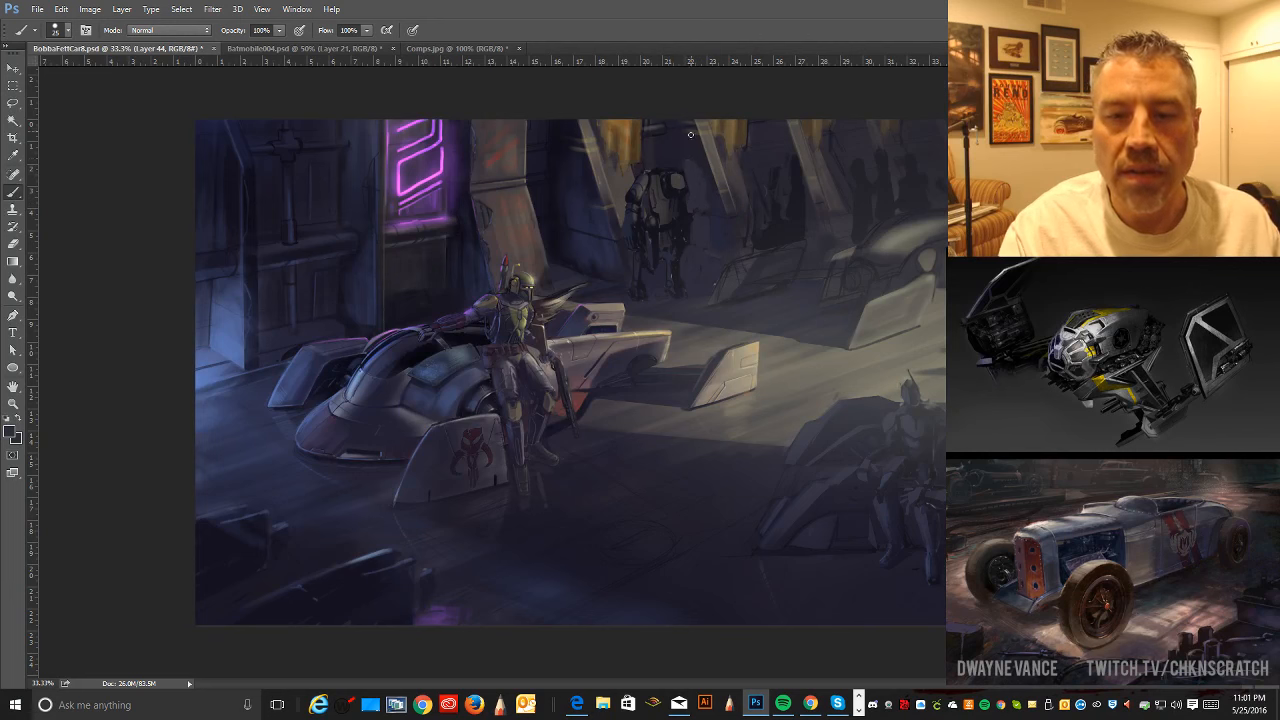
pyautogui.press('alt')
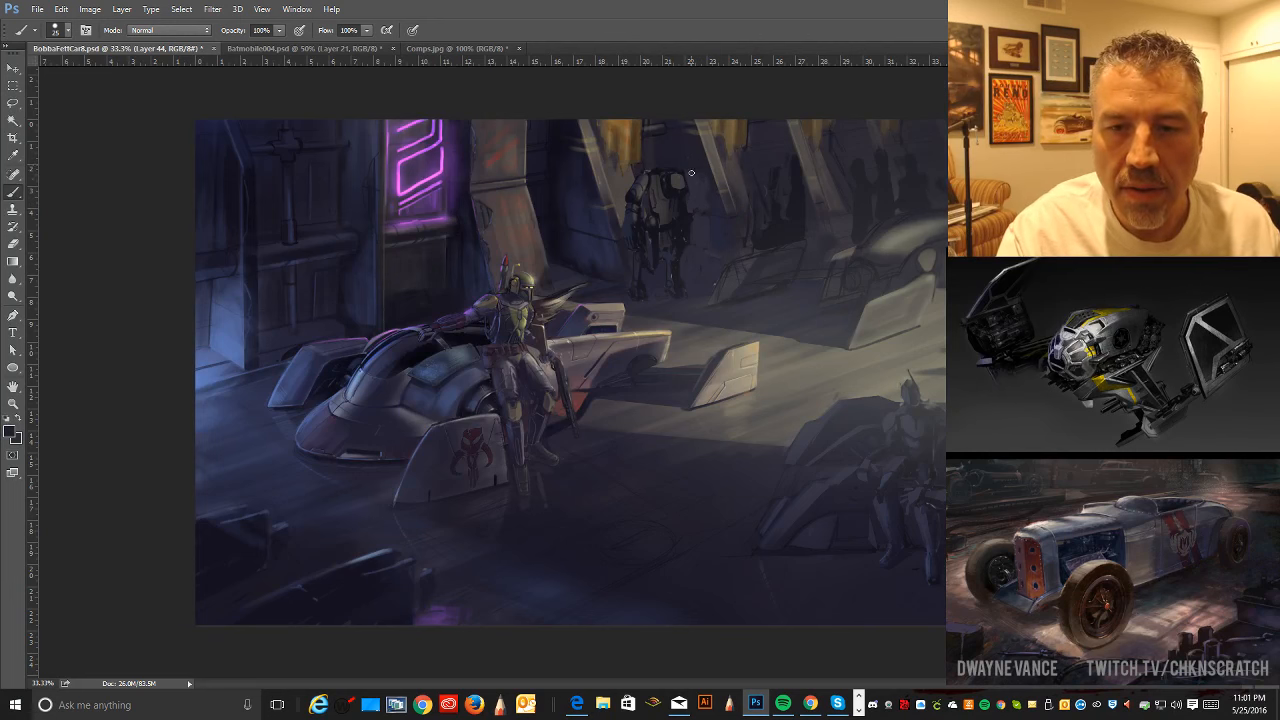
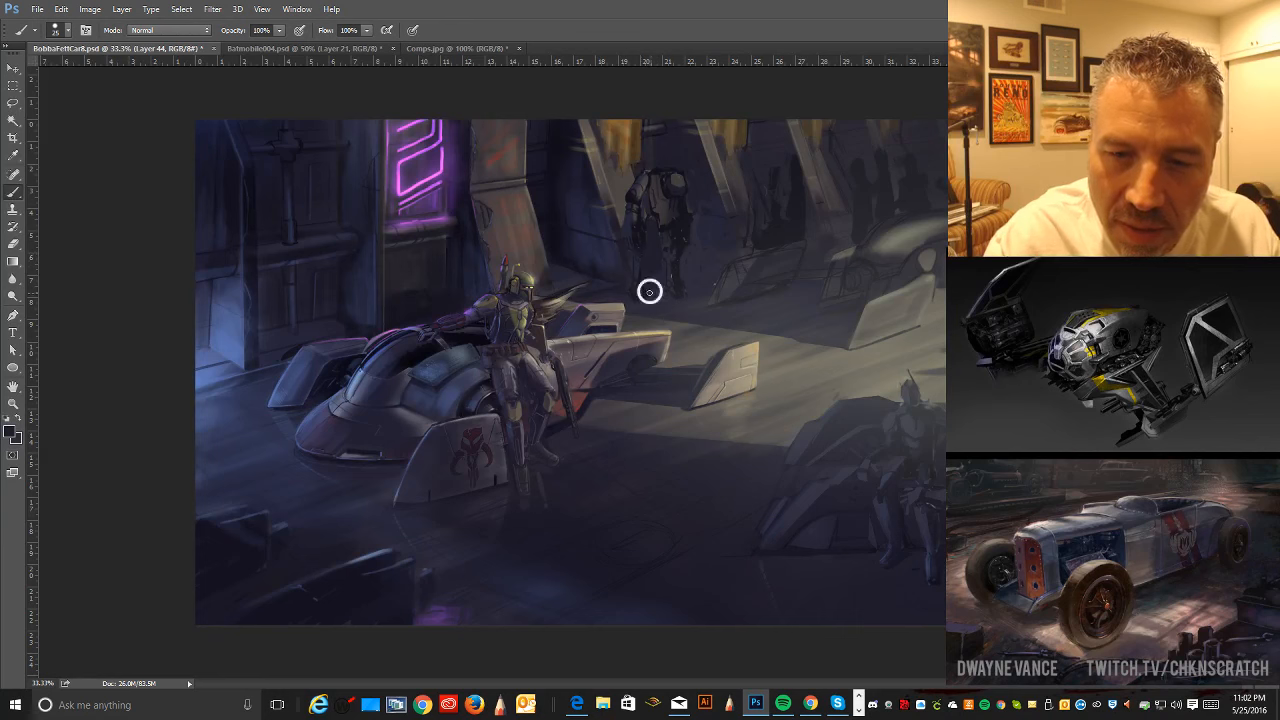
# - Paint out the robot's lower legs with tones sampled from the surrounding floor and background, using the 25 px round brush
pyautogui.press('alt')
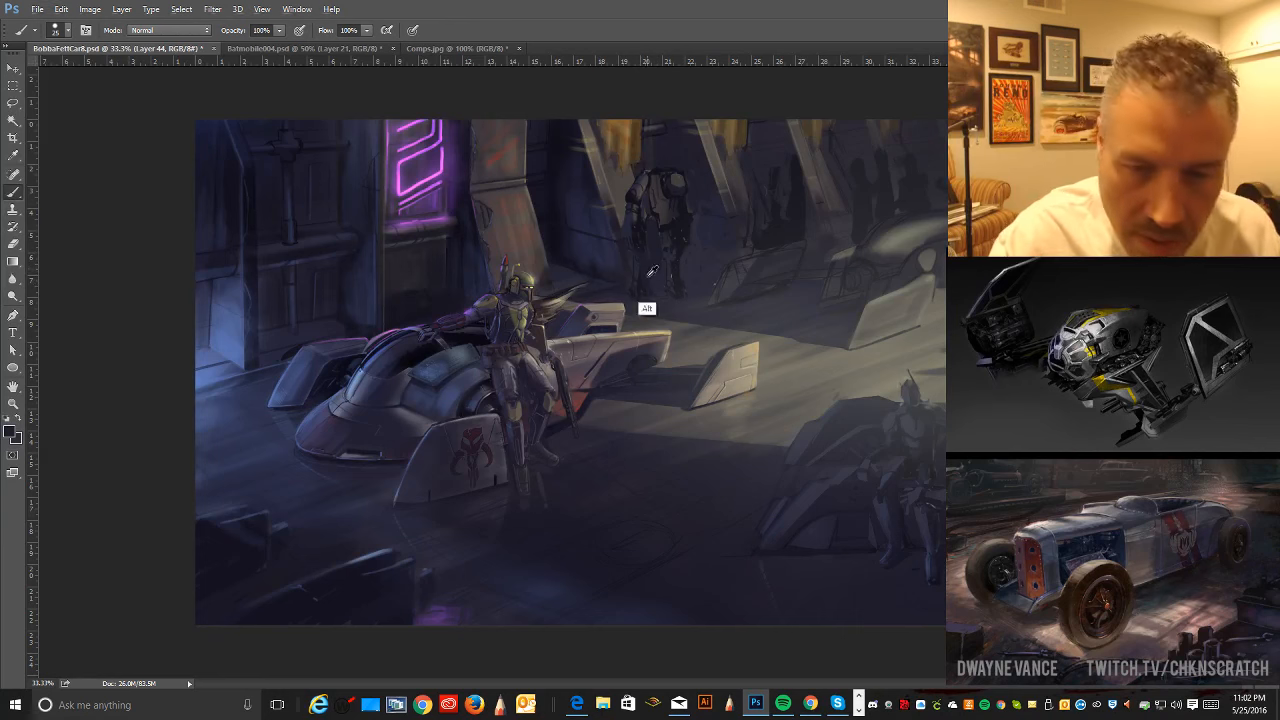
pyautogui.moveTo(637, 292); pyautogui.dragTo(632, 297)
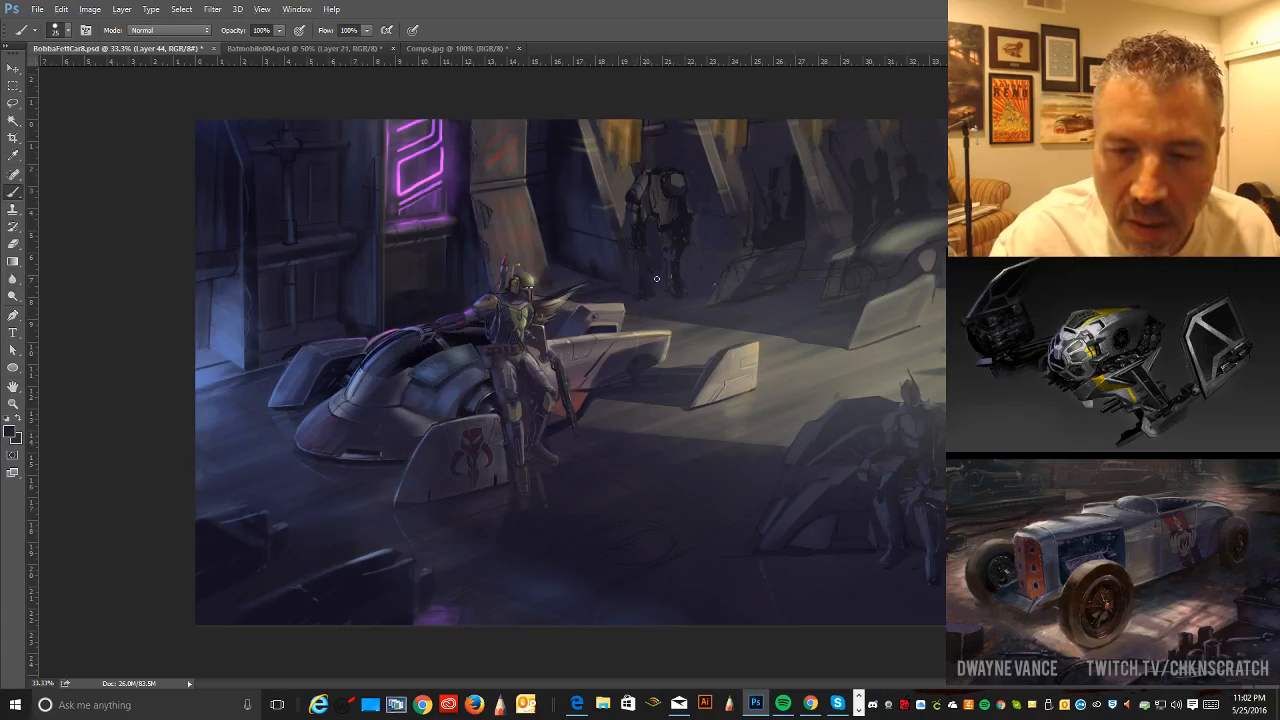
pyautogui.keyDown('alt'); pyautogui.click(630, 252); pyautogui.keyUp('alt')
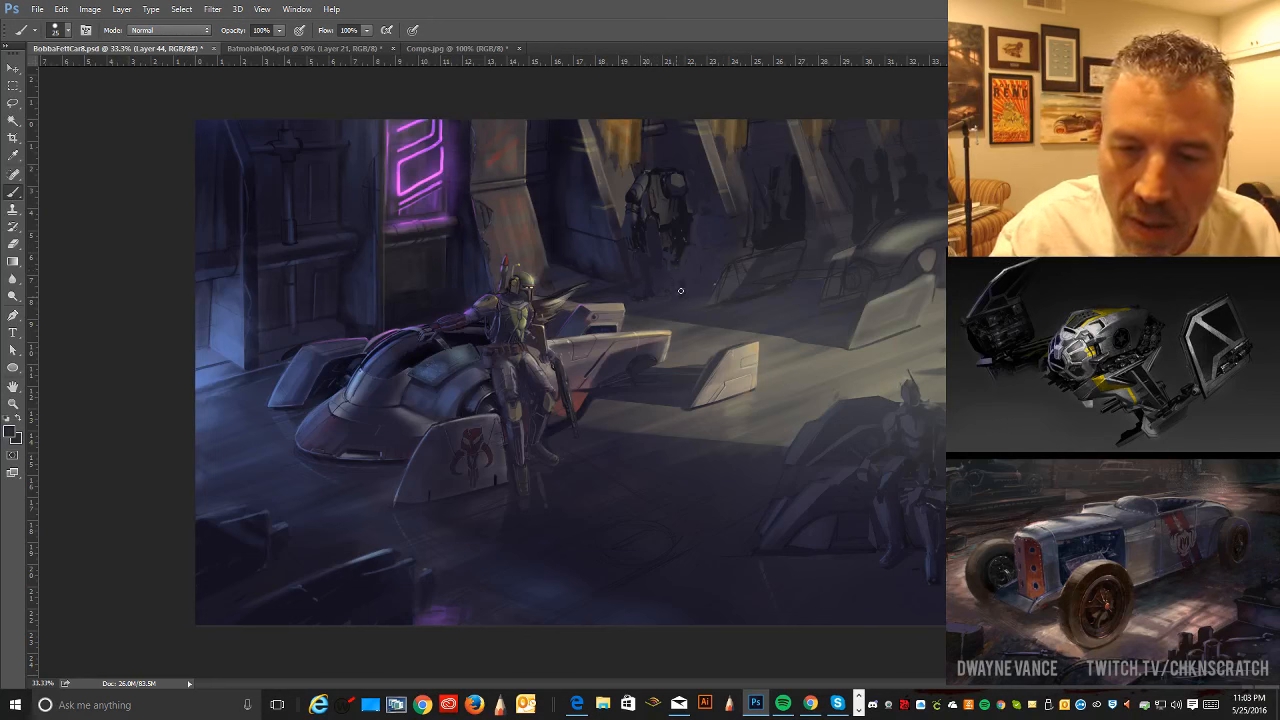
pyautogui.keyDown('alt'); pyautogui.click(654, 243); pyautogui.keyUp('alt')
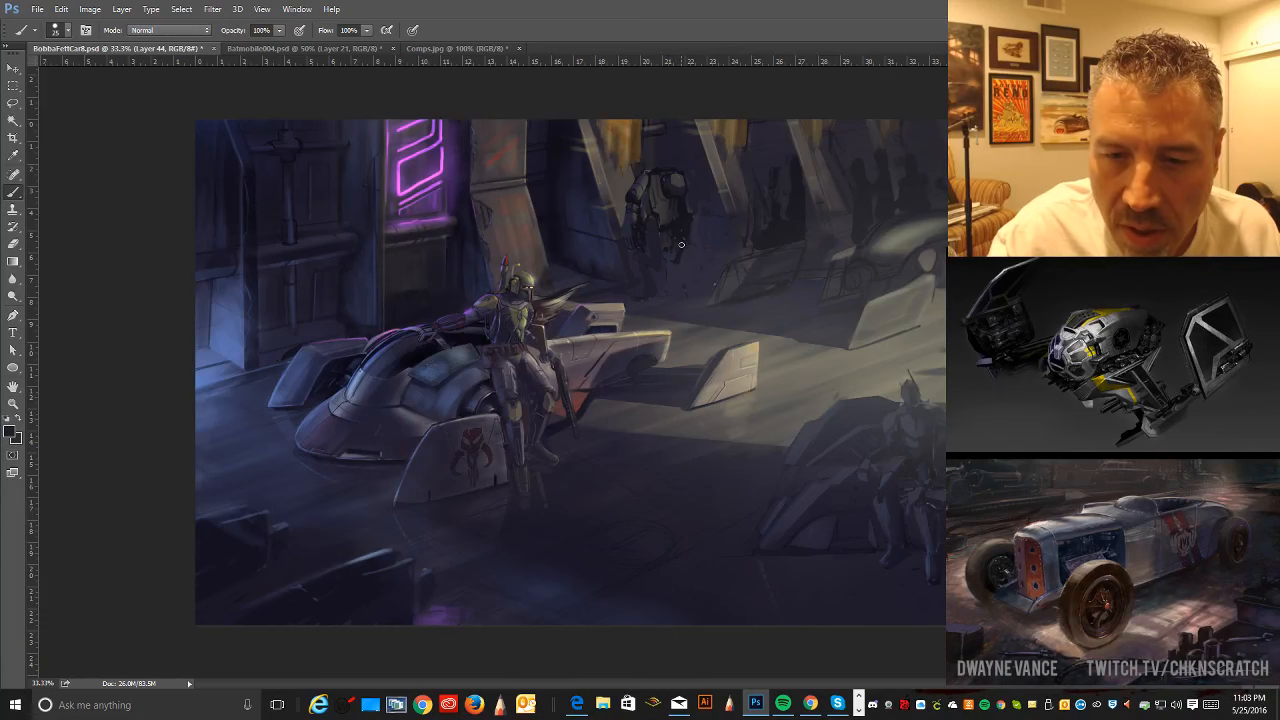
pyautogui.press('alt')
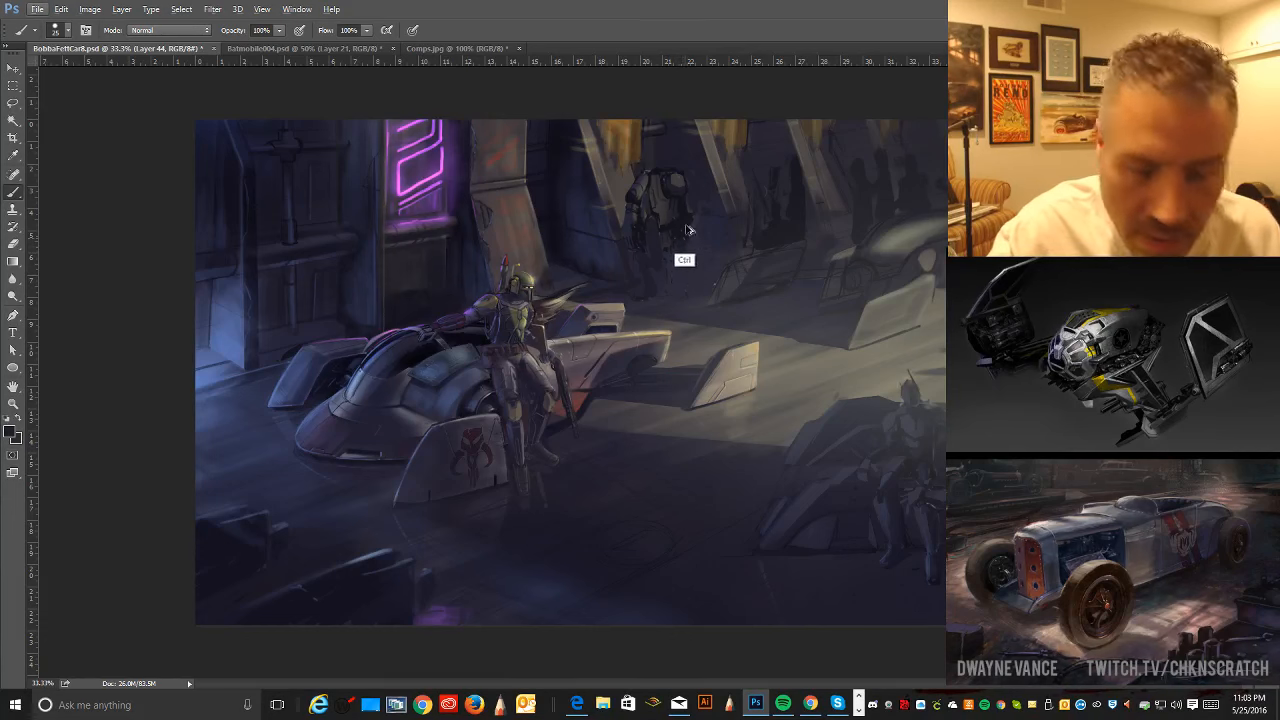
pyautogui.press('alt')
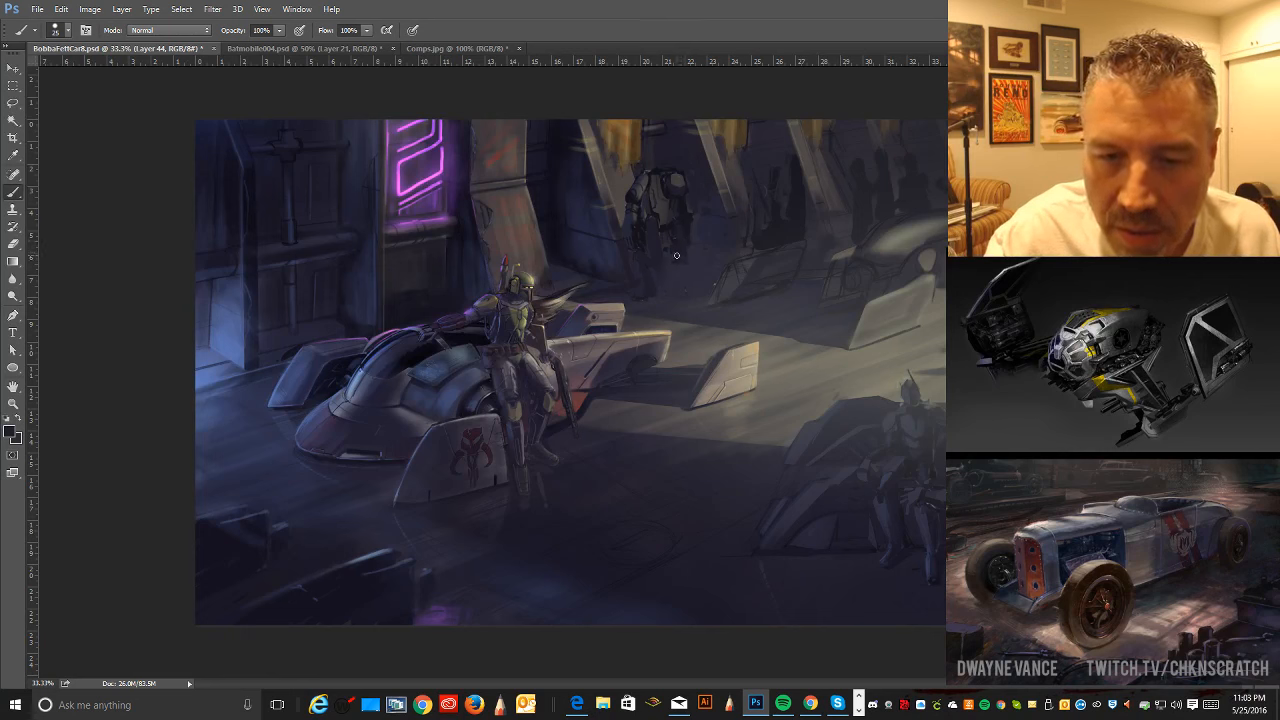
# - Undo the last strokes over the robot's legs and repaint them as dark legs in a wider, striding stance
pyautogui.hotkey('ctrl', 'alt', 'z')
pyautogui.hotkey('ctrl', 'alt', 'z')
pyautogui.hotkey('ctrl', 'alt', 'z')
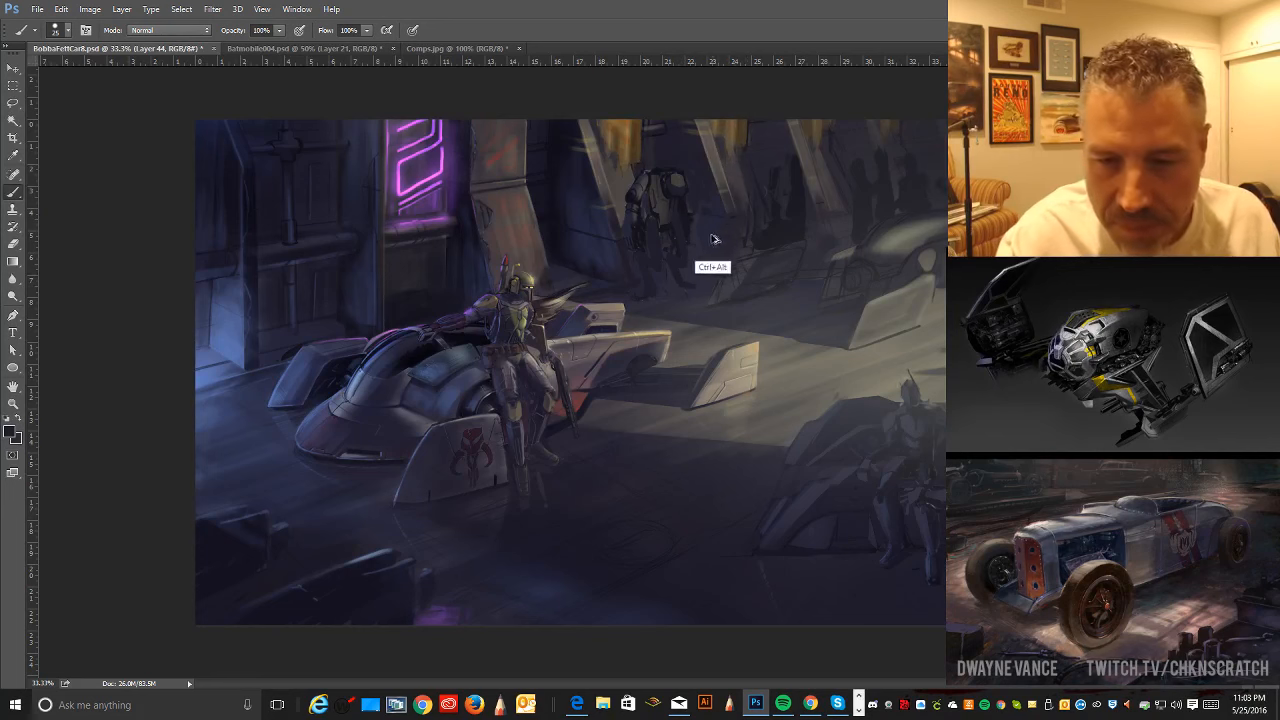
pyautogui.keyDown('alt'); pyautogui.click(693, 278); pyautogui.keyUp('alt')
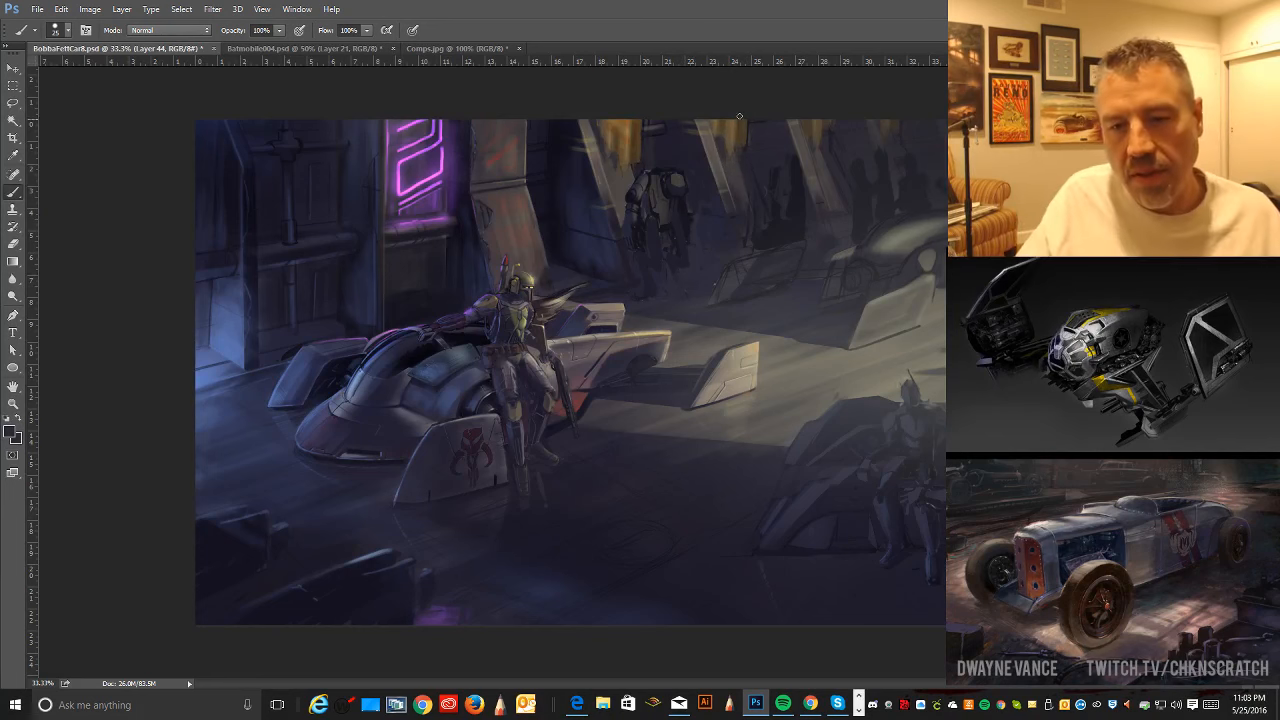
# - Switch to Chrome, skip the YouTube mix to the next track, and close the browser window
pyautogui.click(810, 704)
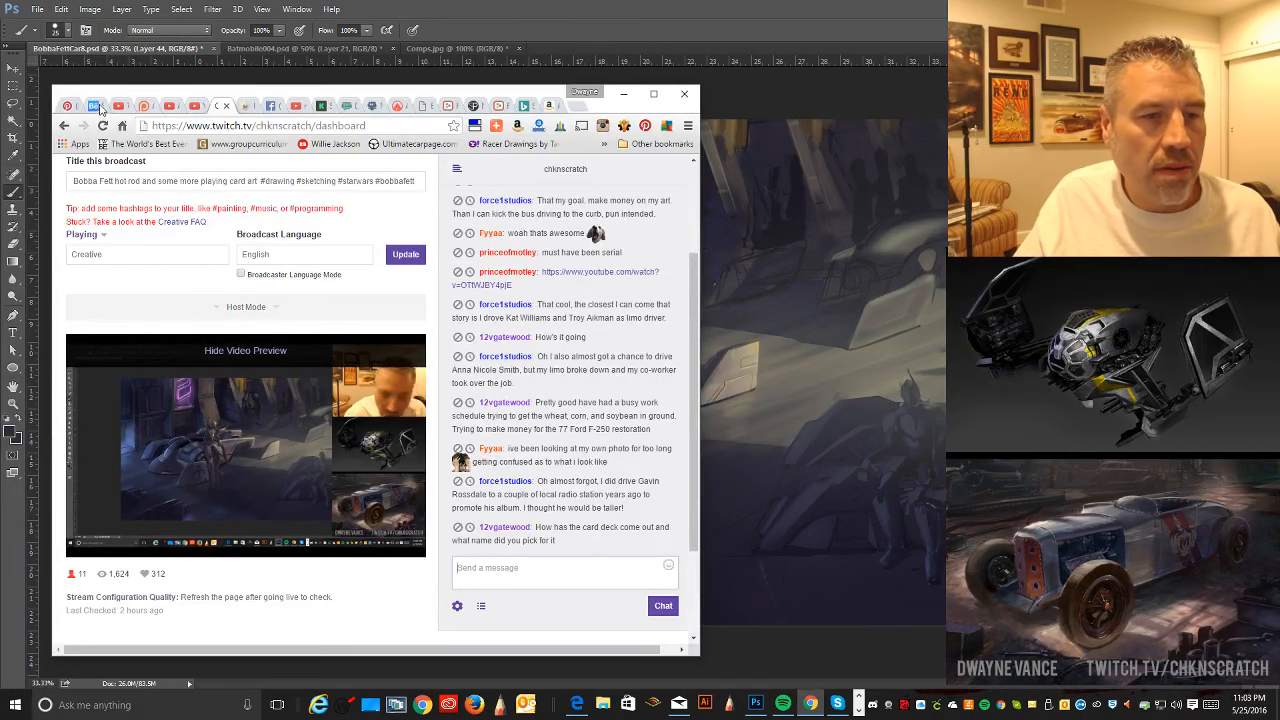
pyautogui.click(120, 105)
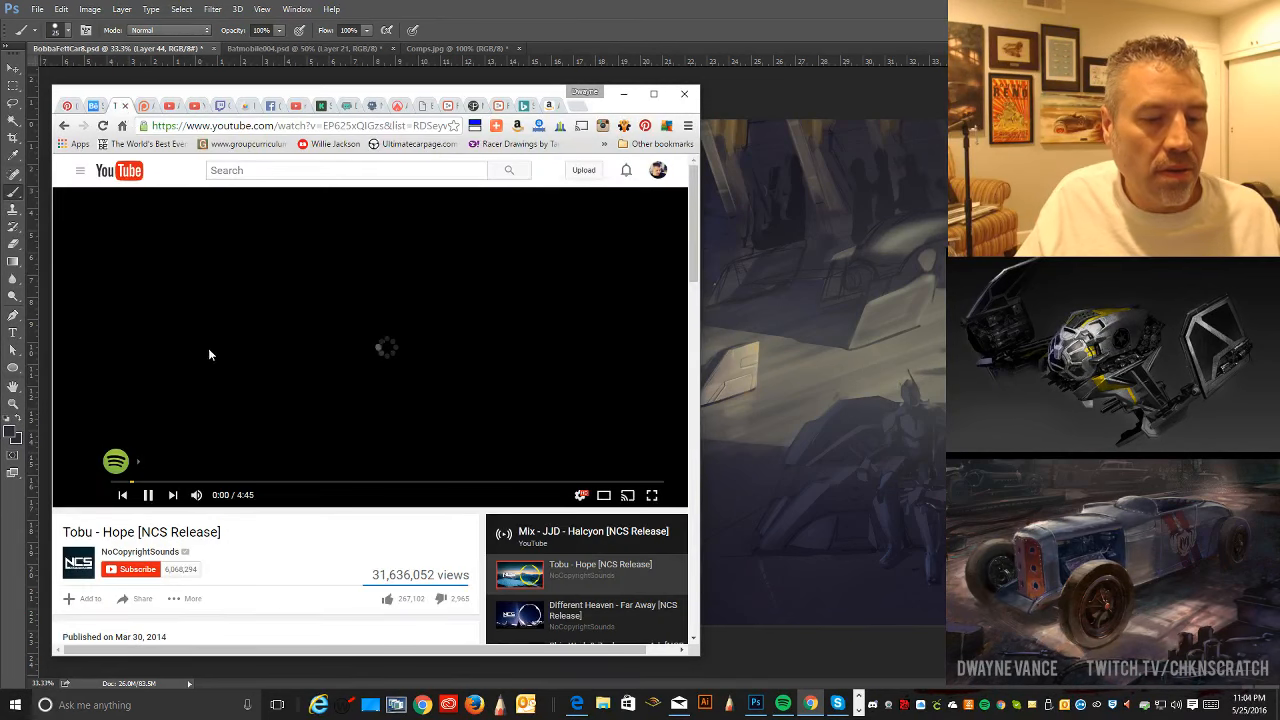
pyautogui.click(173, 496)
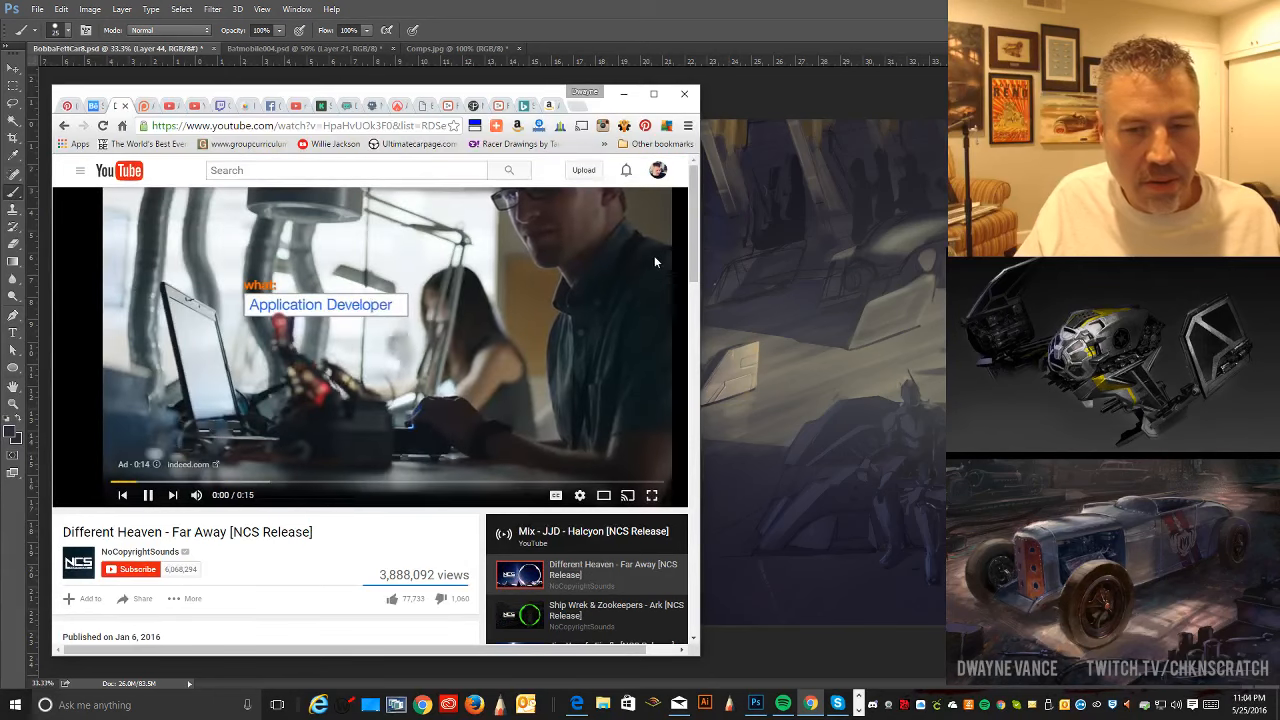
pyautogui.click(684, 93)
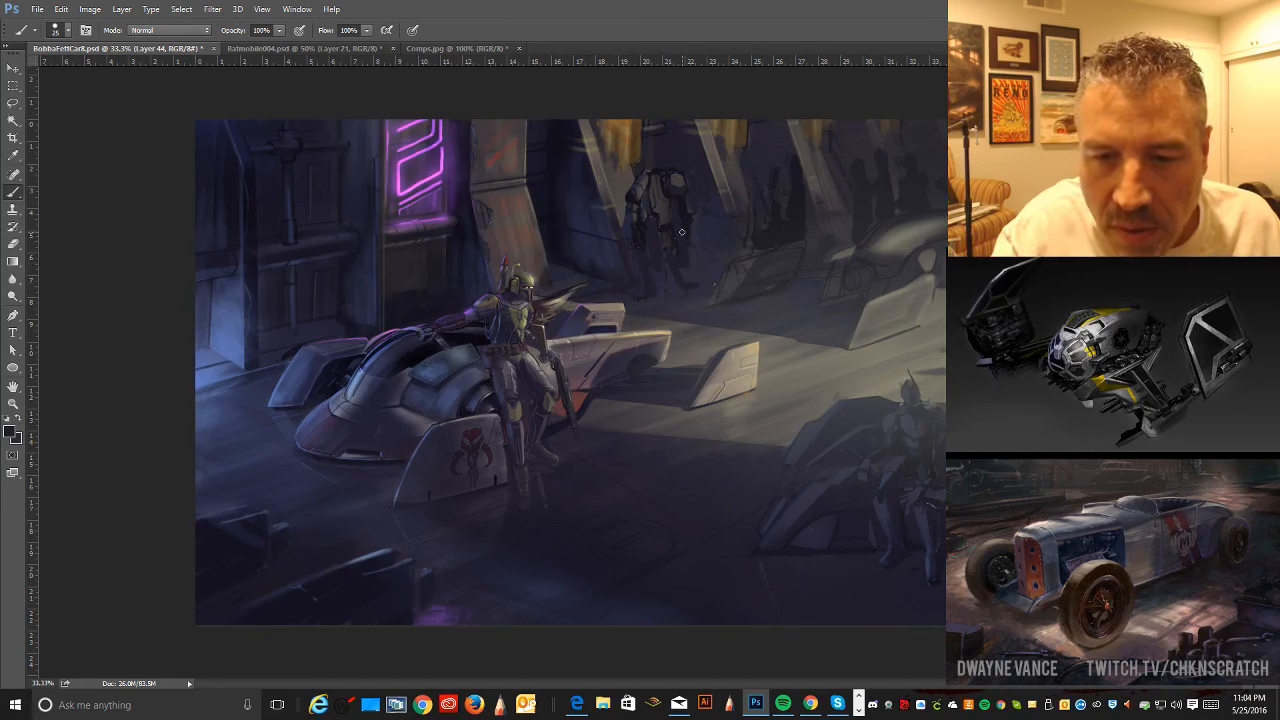
# - Cover the robot's torso details with sampled dark tones, reducing the round brush to 15 px
pyautogui.press('alt')
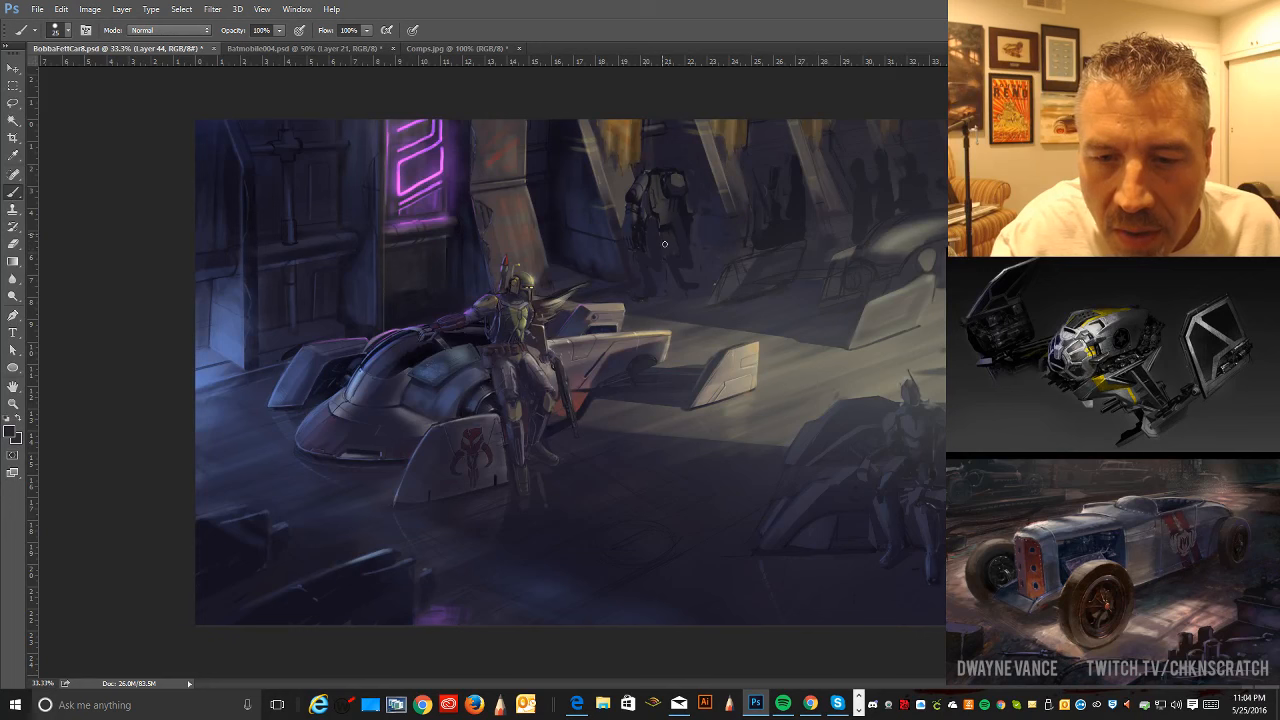
pyautogui.press('alt')
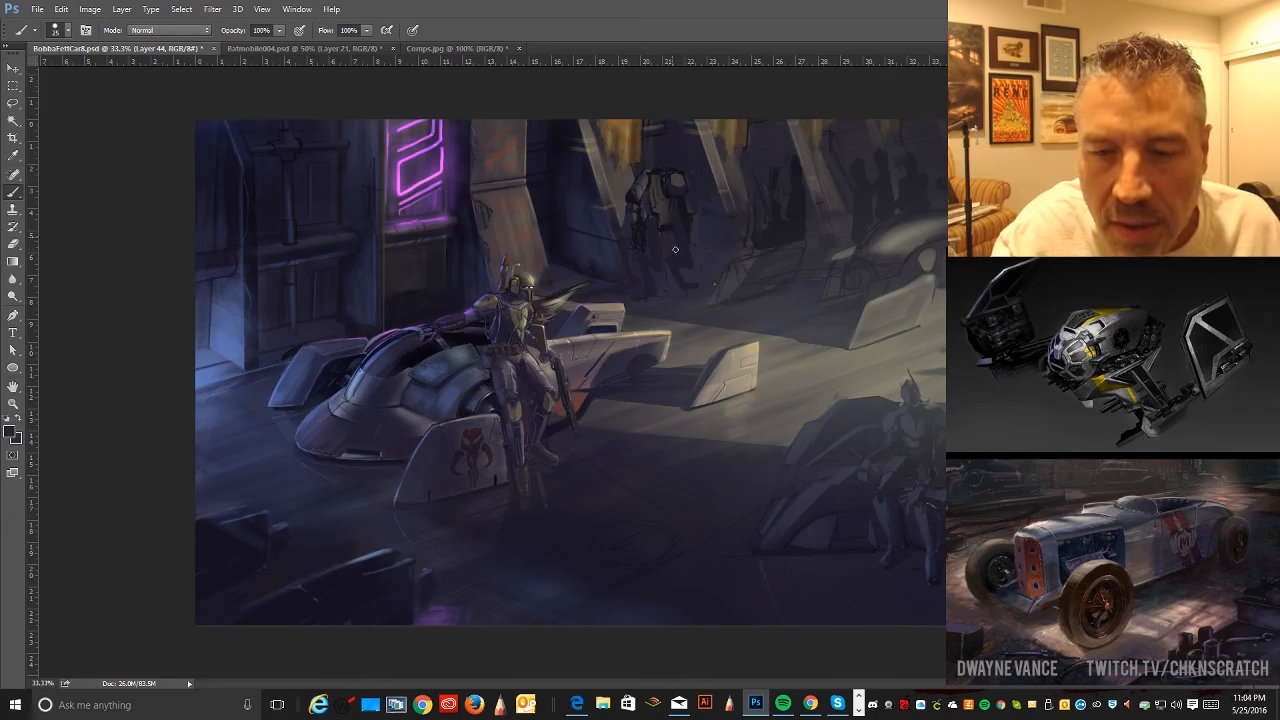
pyautogui.press('alt')
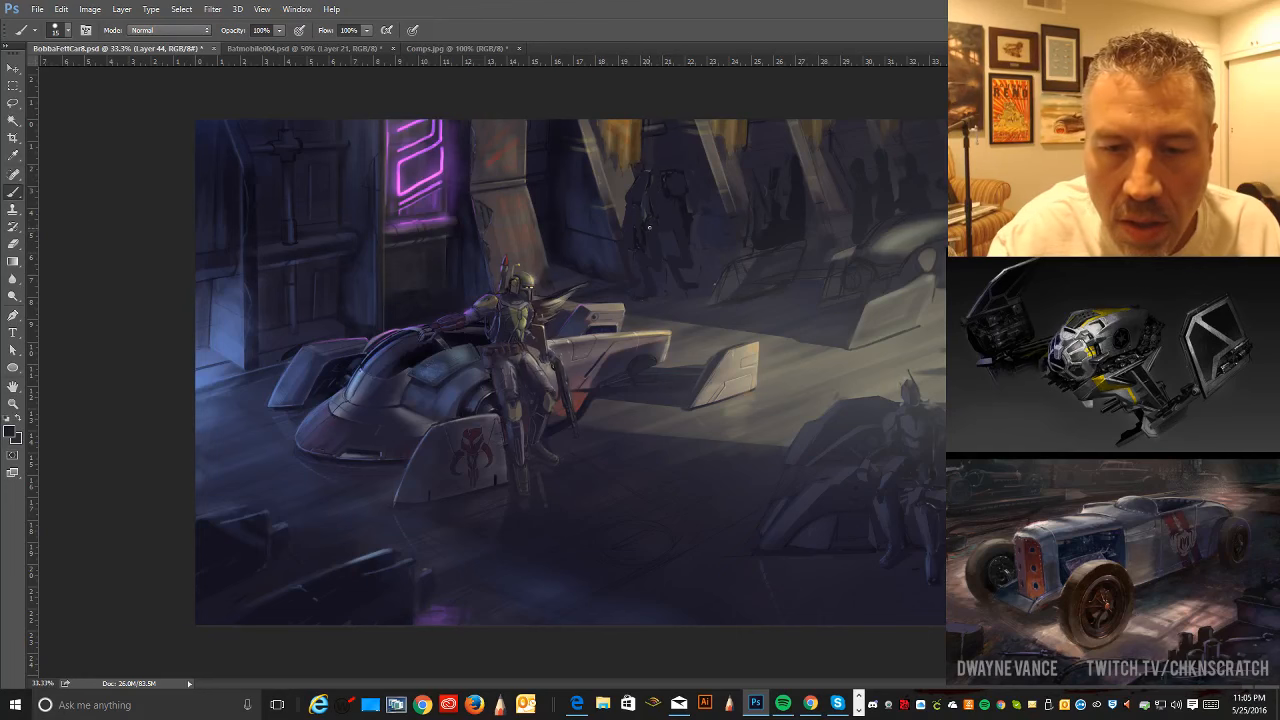
pyautogui.press('alt')
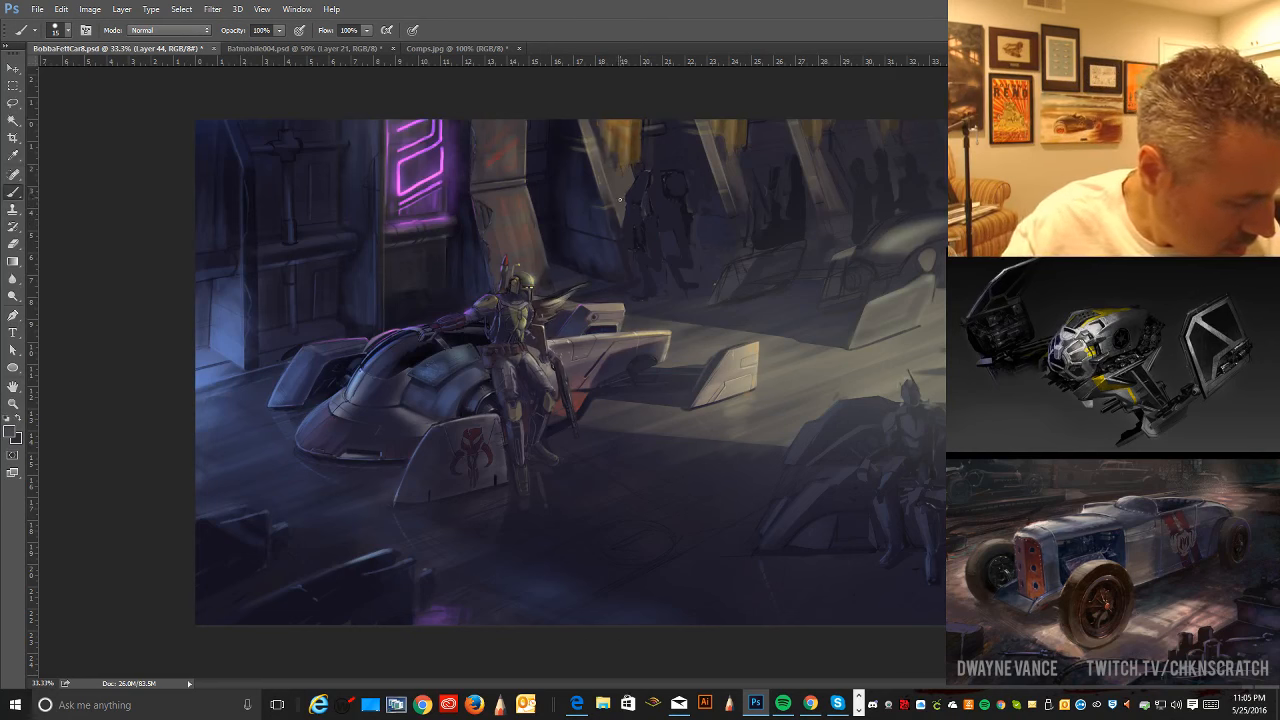
# - Shape the arm and torso of the dark background figure into a flat silhouette using tones sampled around it
pyautogui.keyDown('alt'); pyautogui.click(637, 246); pyautogui.keyUp('alt')
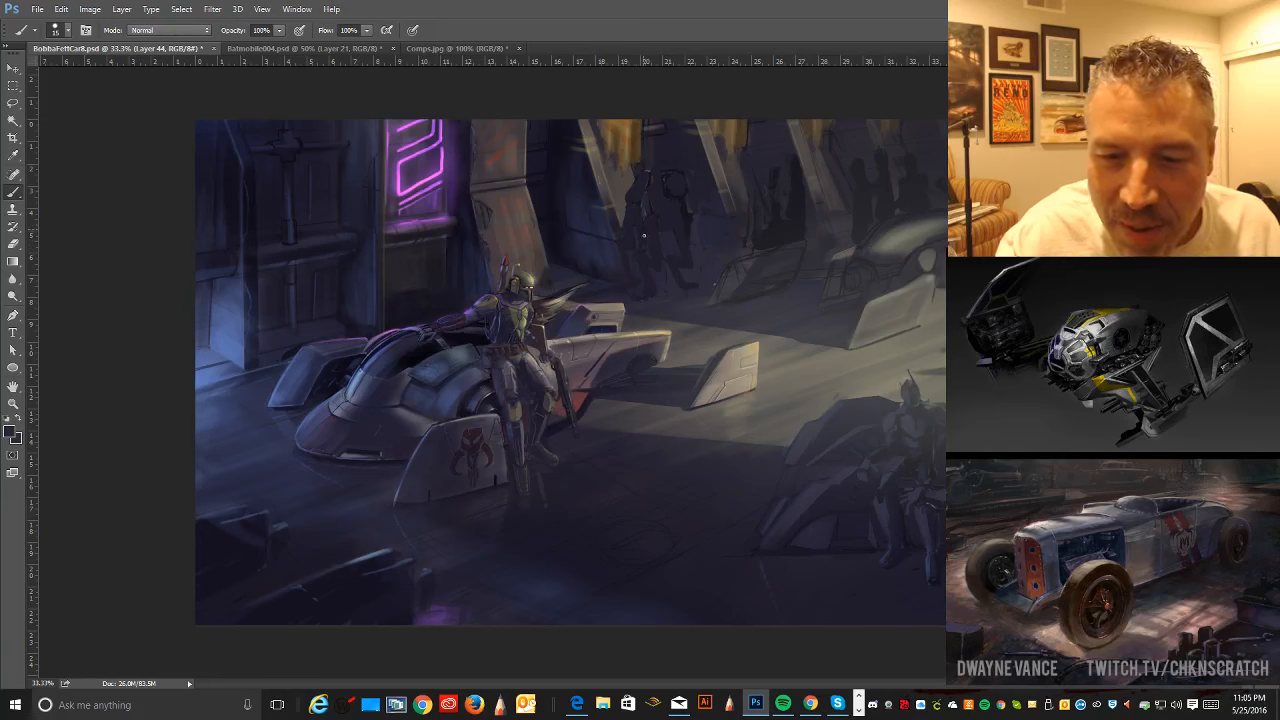
pyautogui.keyDown('alt'); pyautogui.click(645, 206); pyautogui.keyUp('alt')
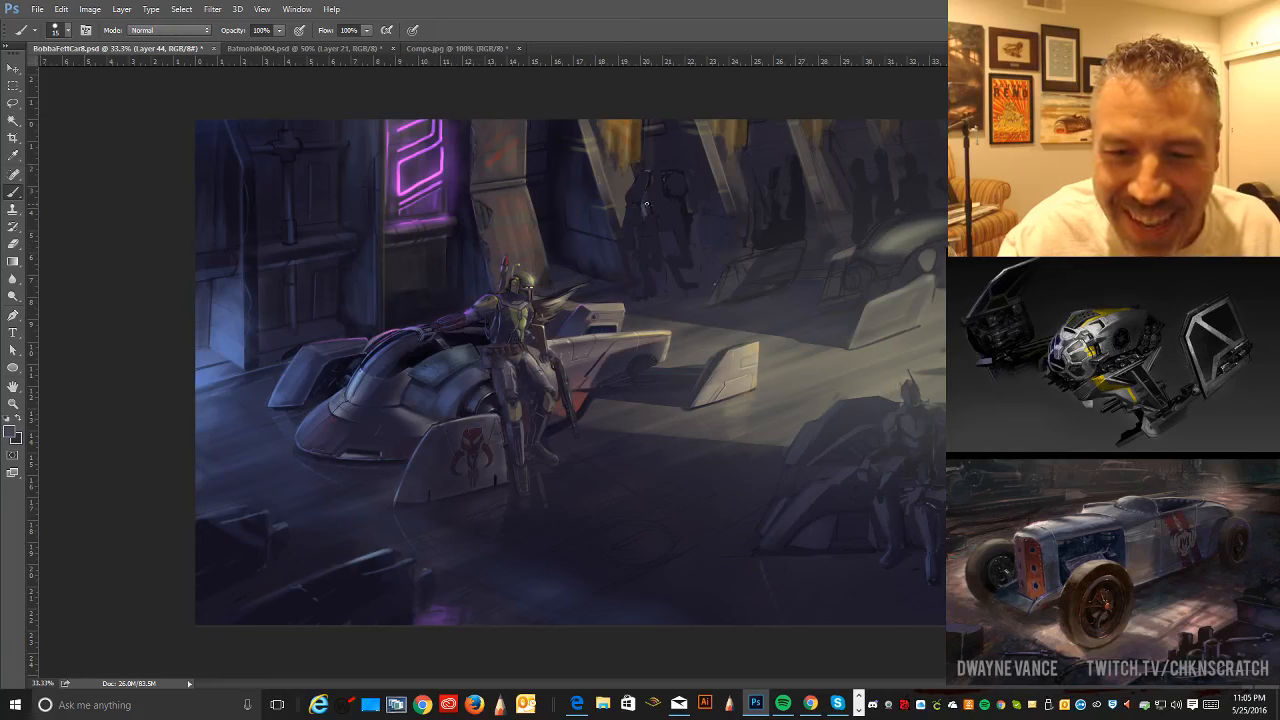
pyautogui.keyDown('alt'); pyautogui.click(644, 209); pyautogui.keyUp('alt')
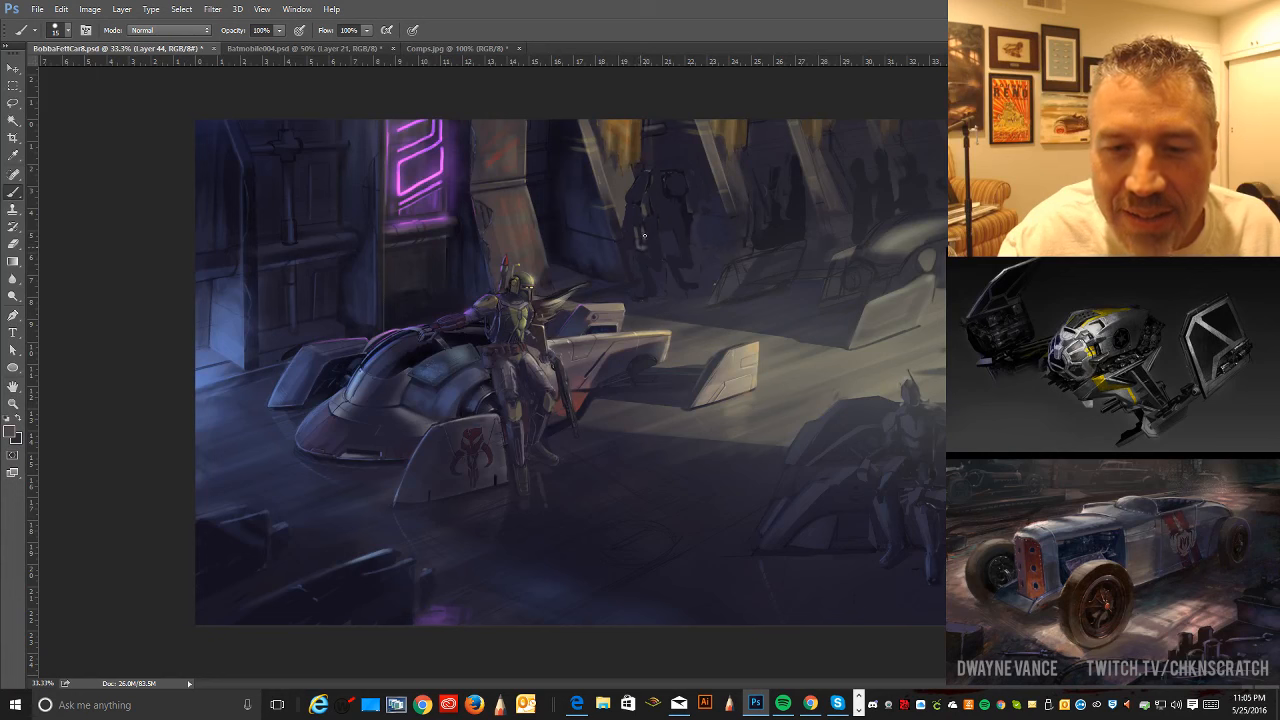
pyautogui.keyDown('alt'); pyautogui.click(648, 206); pyautogui.keyUp('alt')
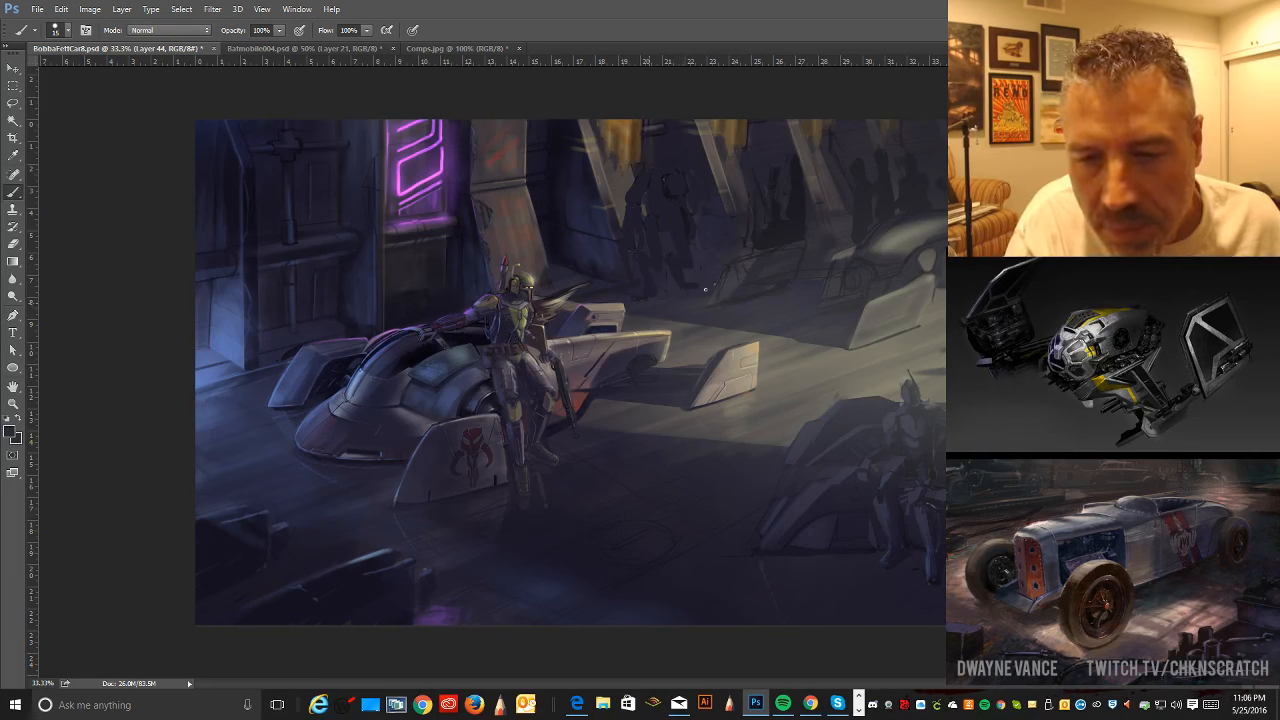
# - Refine the silhouetted figure's lower legs and feet, alternating sampled floor and dark figure tones with the 15 px brush
pyautogui.keyDown('alt'); pyautogui.click(652, 282); pyautogui.keyUp('alt')
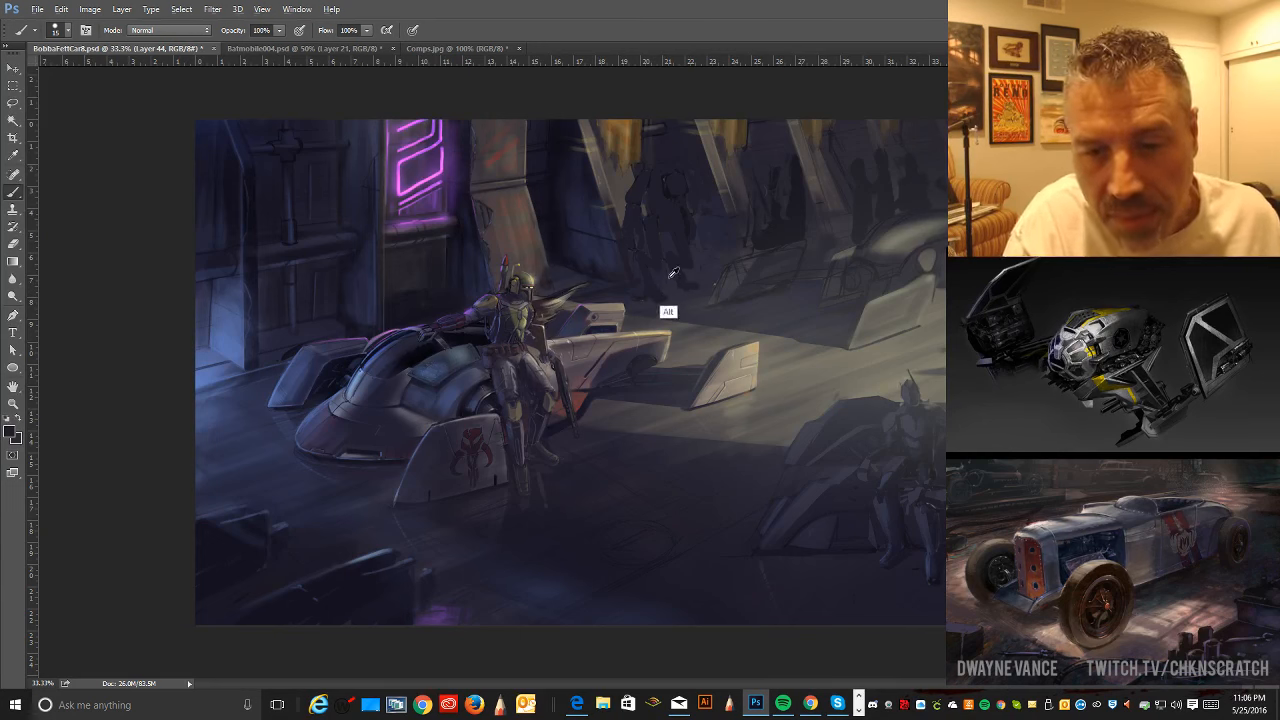
pyautogui.keyDown('alt'); pyautogui.click(675, 290); pyautogui.keyUp('alt')
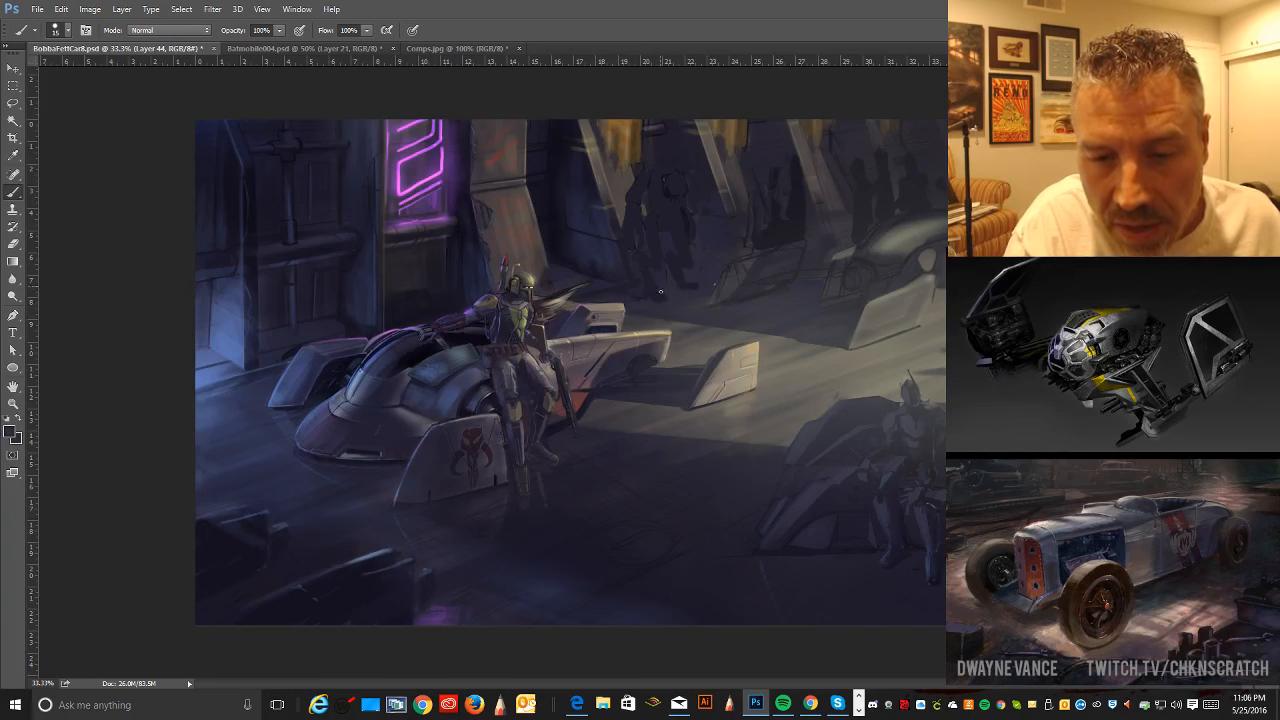
pyautogui.keyDown('alt'); pyautogui.click(662, 298); pyautogui.keyUp('alt')
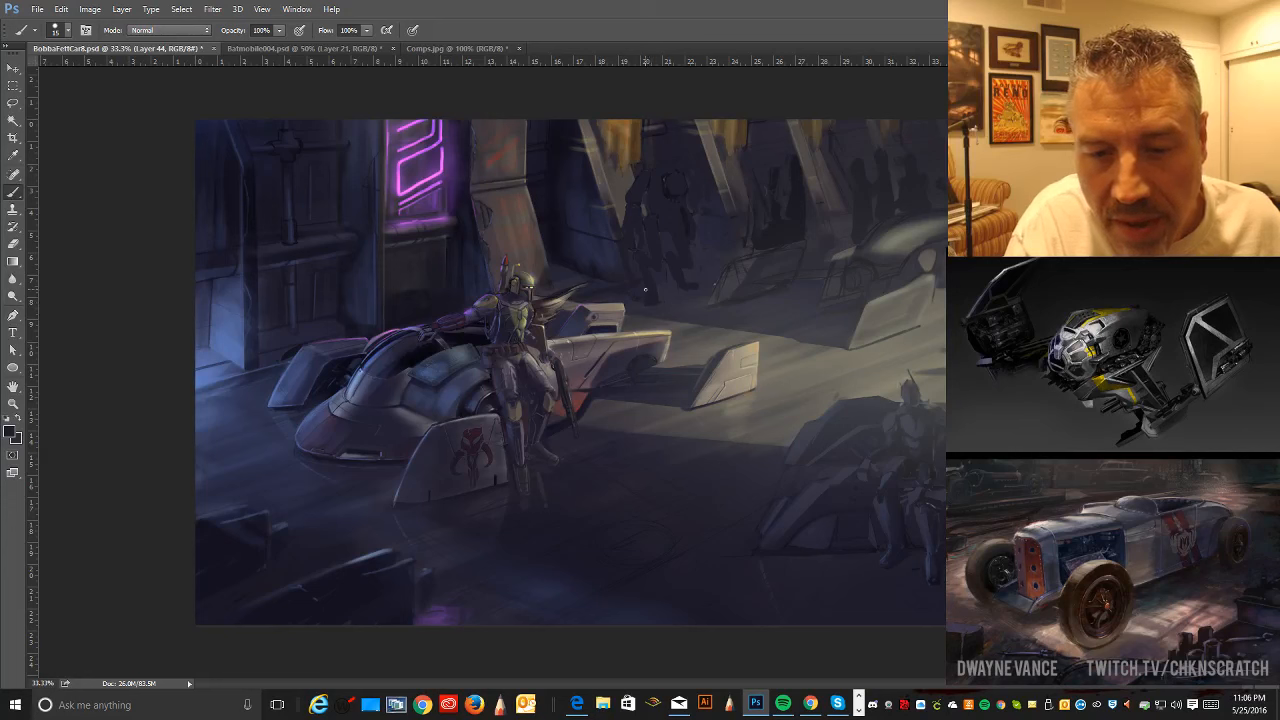
pyautogui.keyDown('alt'); pyautogui.click(642, 302); pyautogui.keyUp('alt')
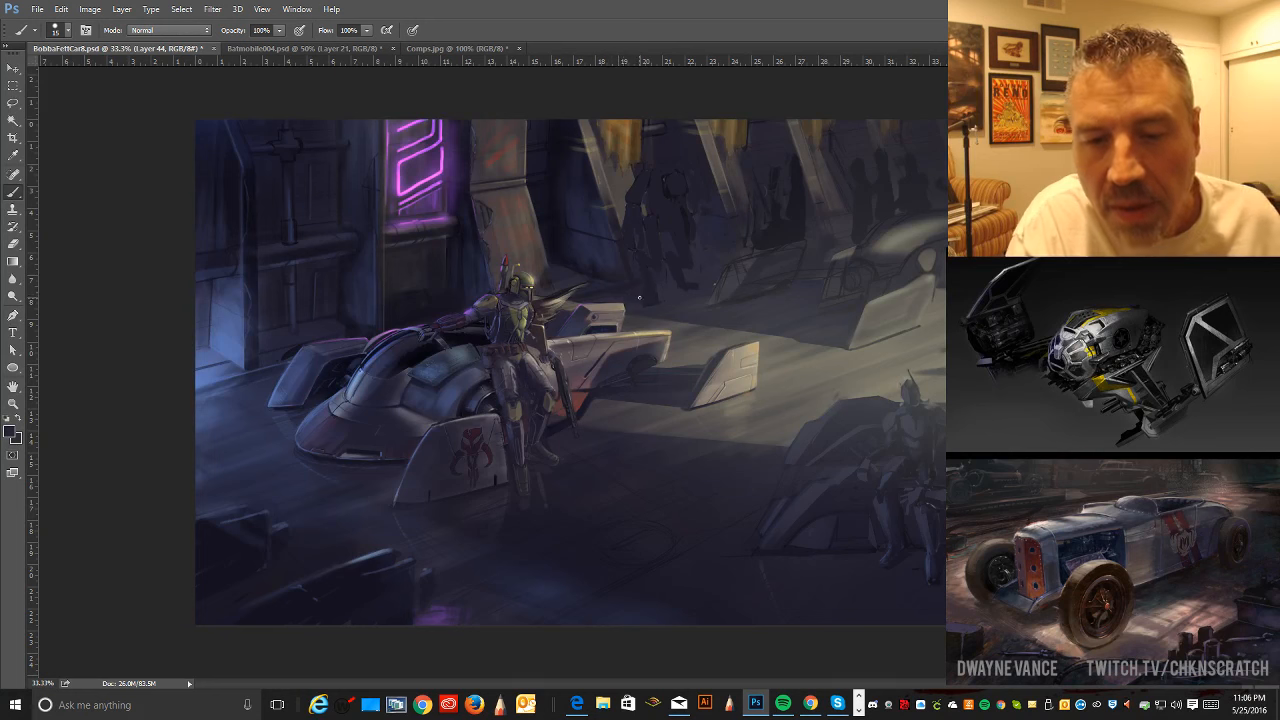
pyautogui.keyDown('alt'); pyautogui.click(687, 280); pyautogui.keyUp('alt')
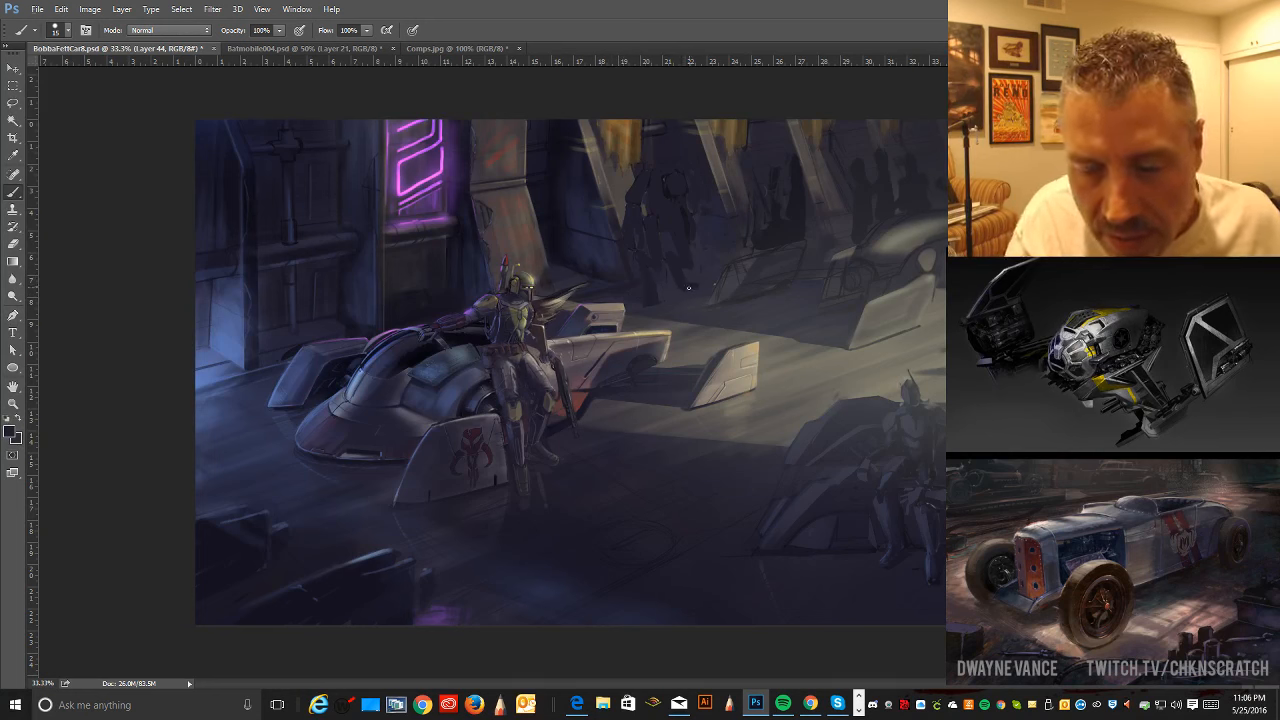
pyautogui.keyDown('alt'); pyautogui.click(686, 286); pyautogui.keyUp('alt')
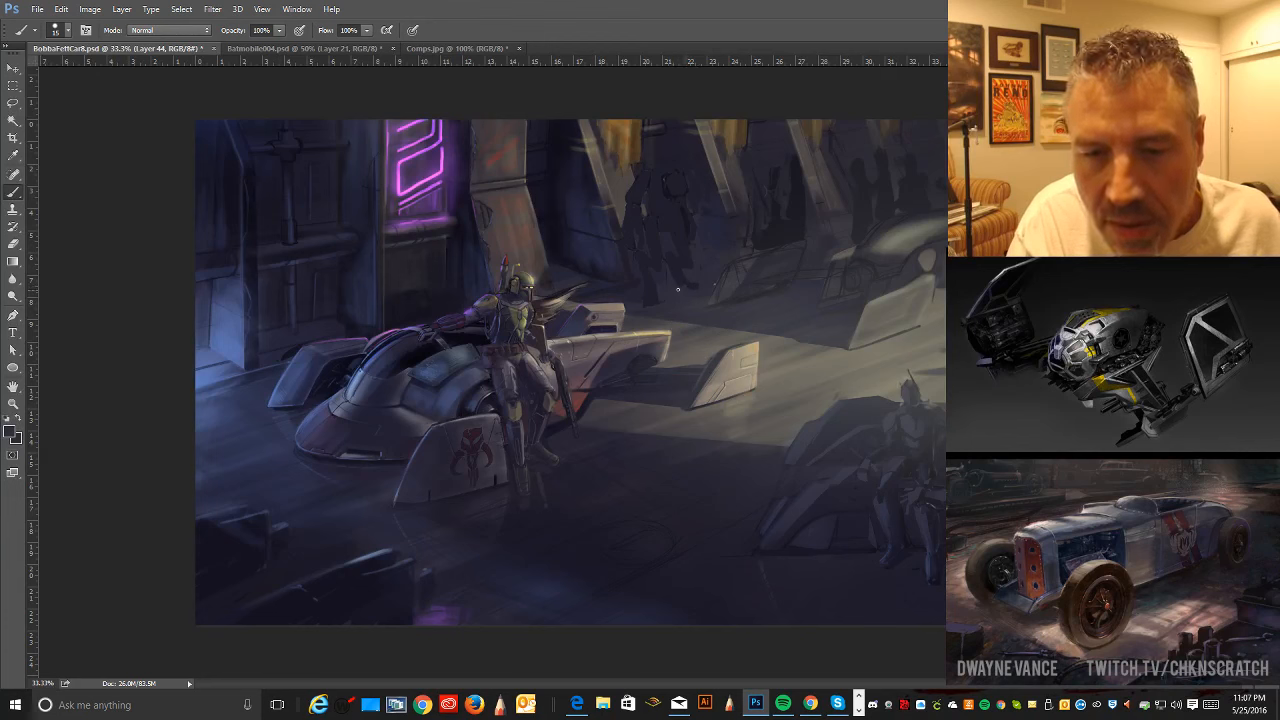
pyautogui.keyDown('alt'); pyautogui.click(690, 286); pyautogui.keyUp('alt')
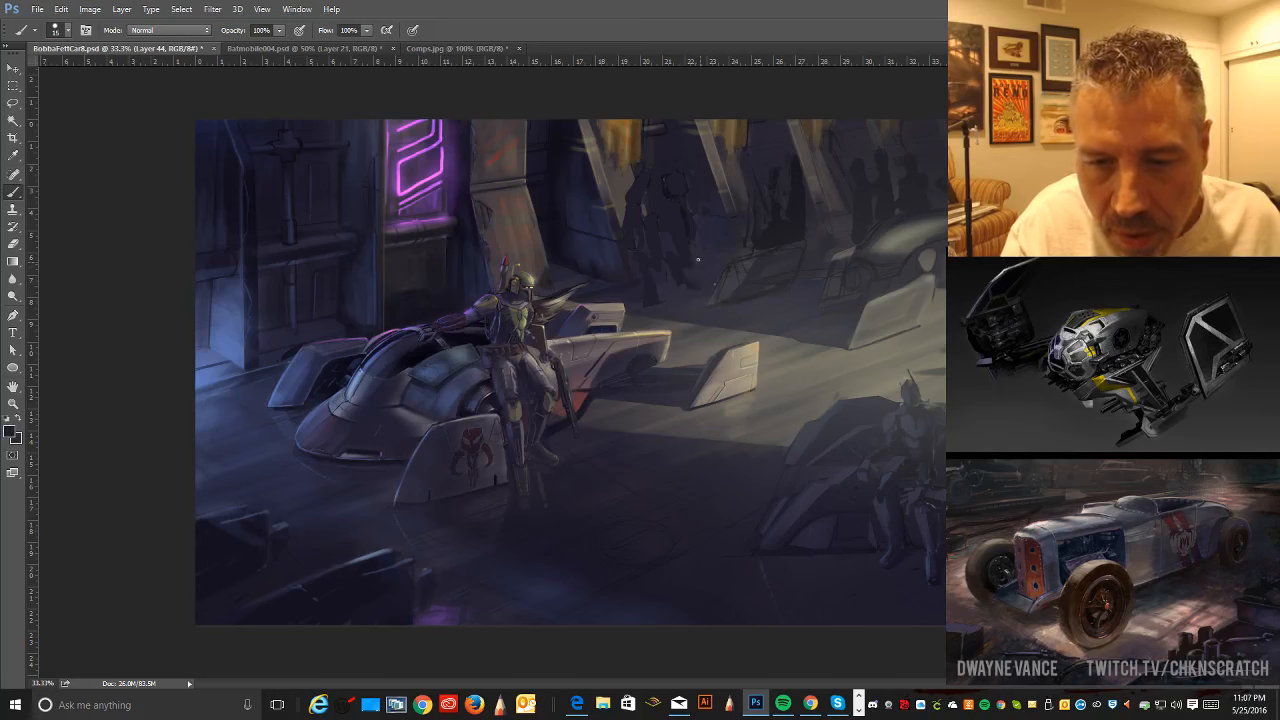
# - Reduce the brush size and sharpen the silhouetted figure's boots and leg edges with sampled tones
pyautogui.press('[')
pyautogui.press('[')
pyautogui.press('[')
pyautogui.keyDown('alt'); pyautogui.click(680, 288); pyautogui.keyUp('alt')
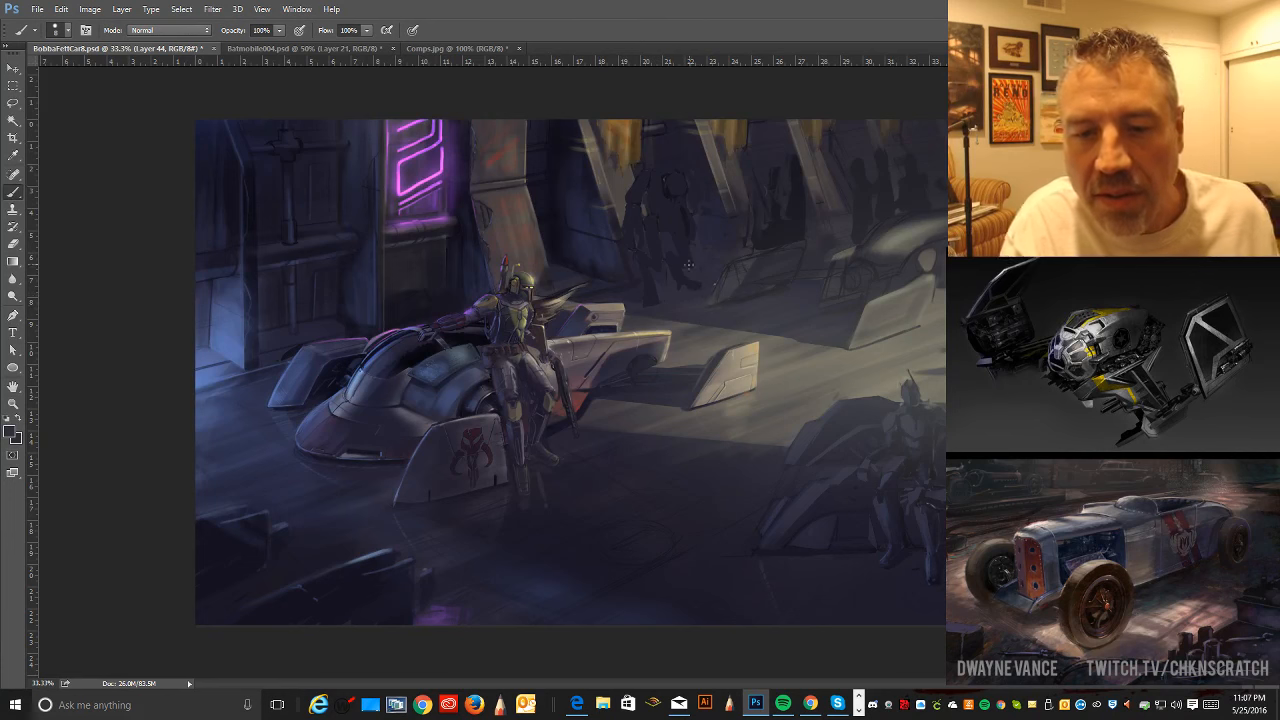
pyautogui.keyDown('alt'); pyautogui.click(653, 298); pyautogui.keyUp('alt')
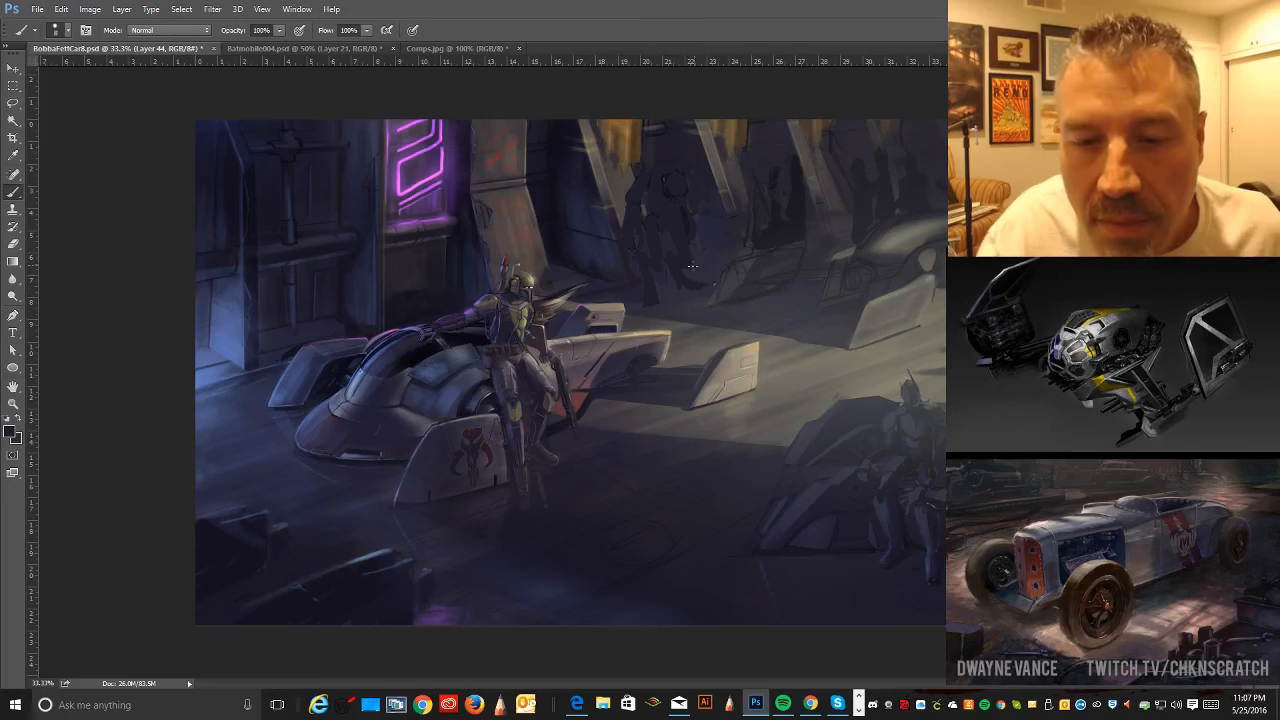
pyautogui.press('l')
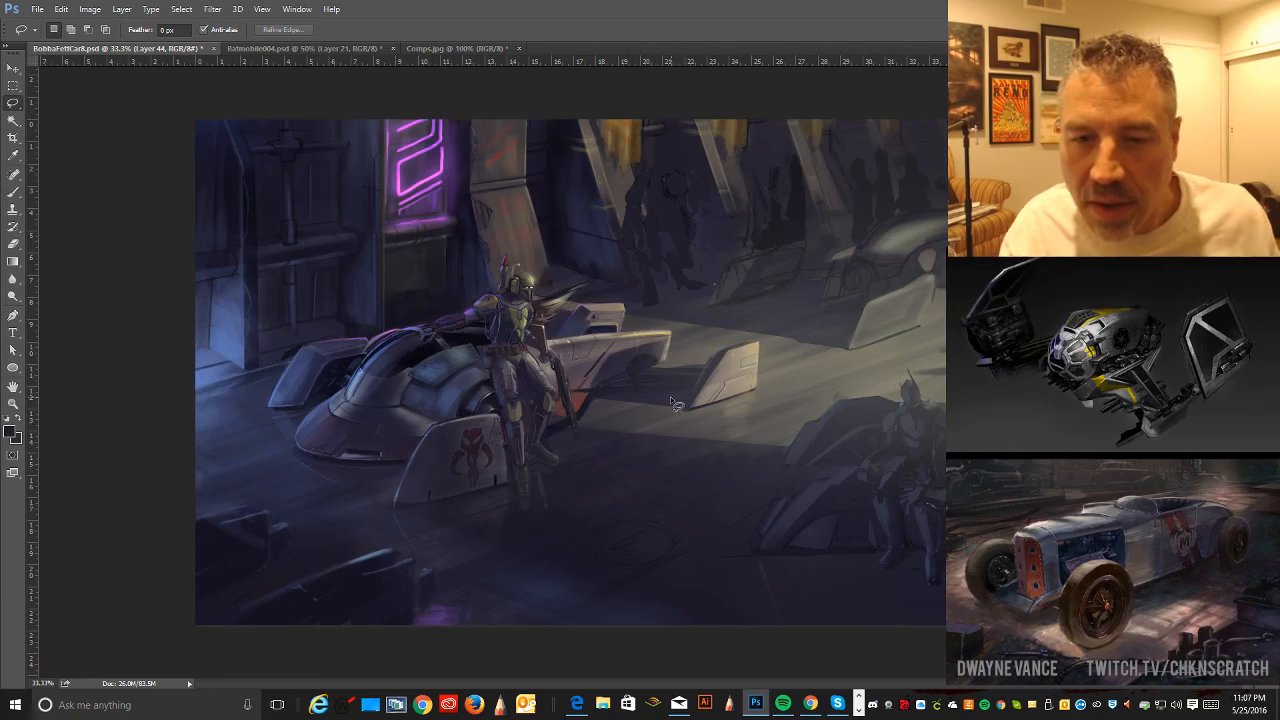
pyautogui.click(15, 178)
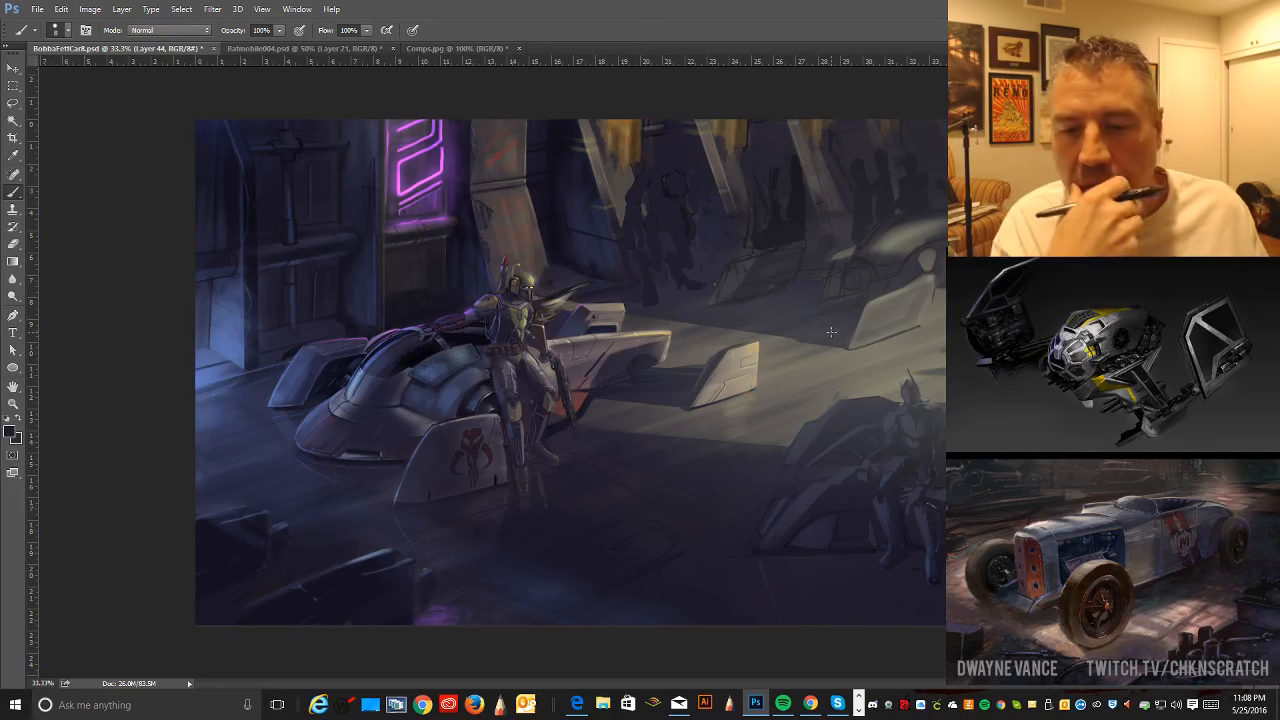
pyautogui.moveTo(932, 416); pyautogui.dragTo(924, 412)
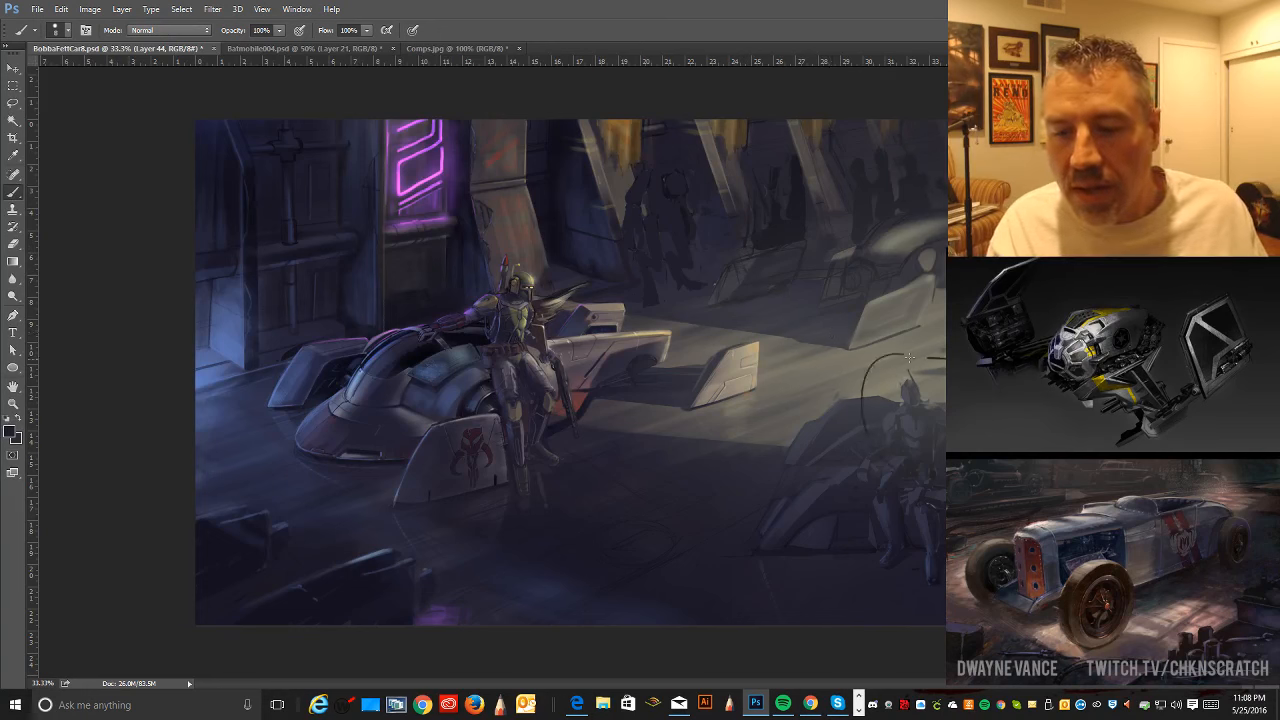
pyautogui.hotkey('ctrl', 'z')
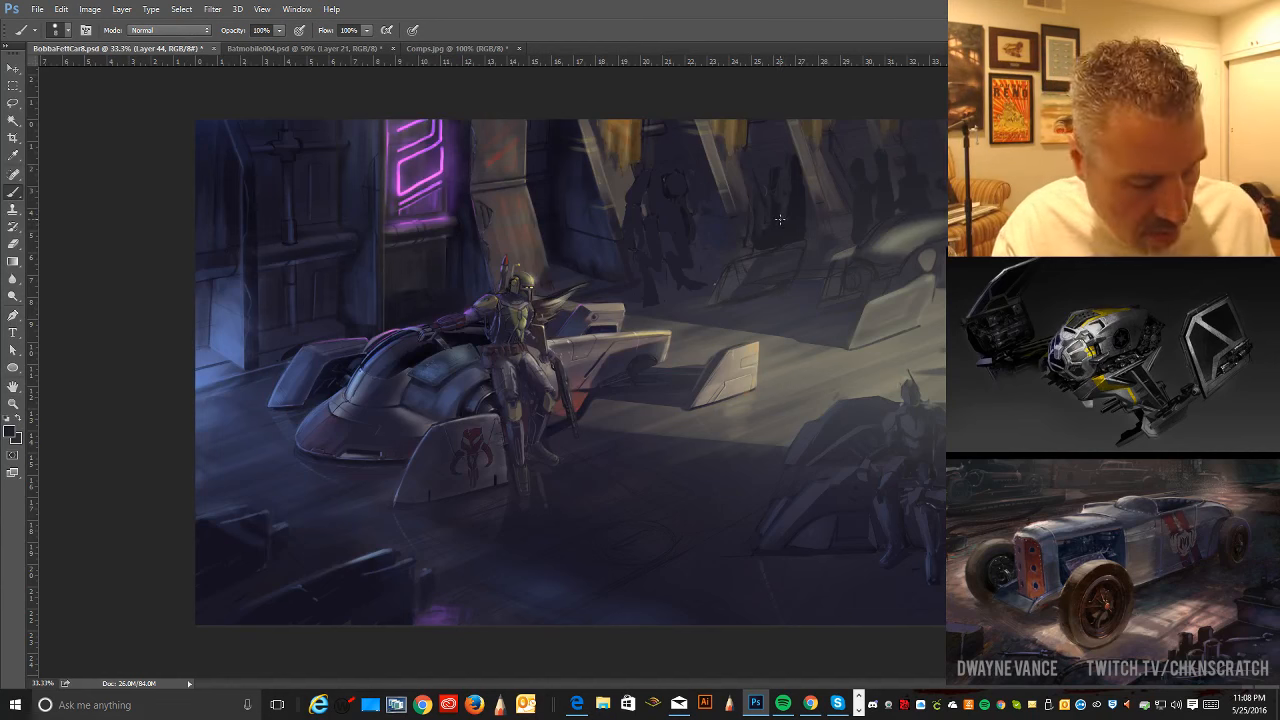
# - Paint out the remaining dark figures between the pillars with wall tones sampled around them
pyautogui.press('alt')
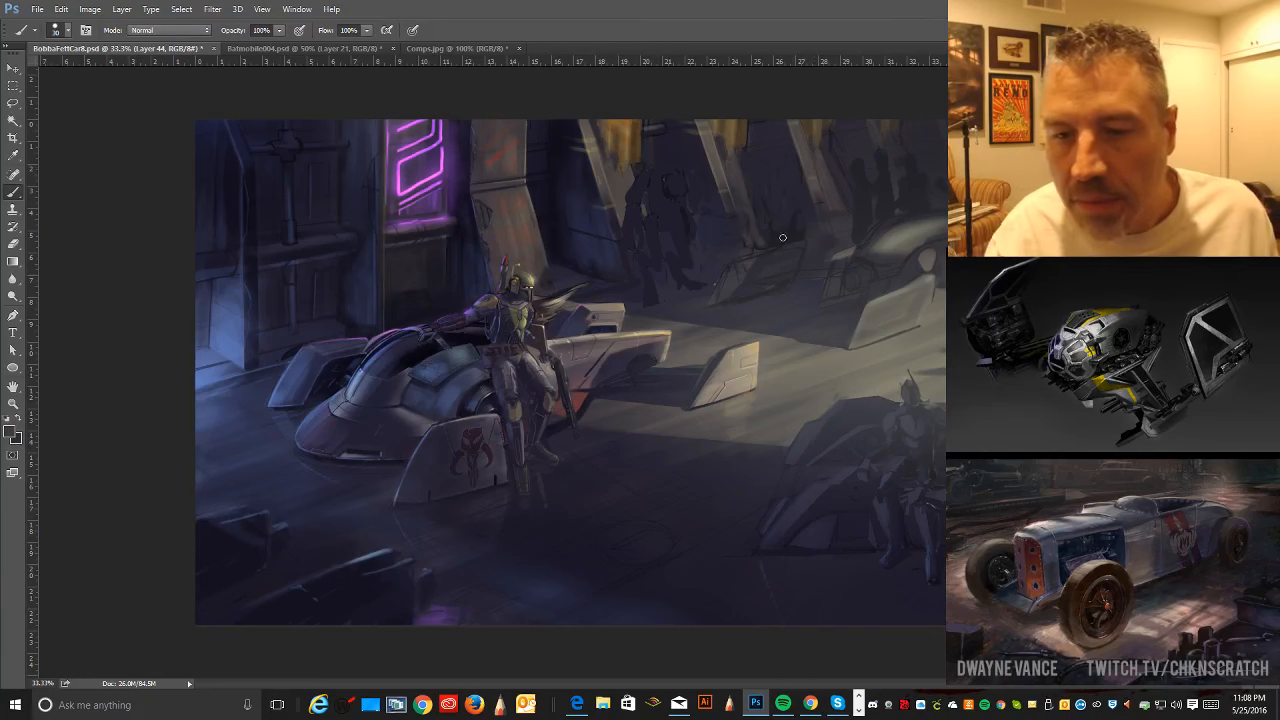
pyautogui.press('super')
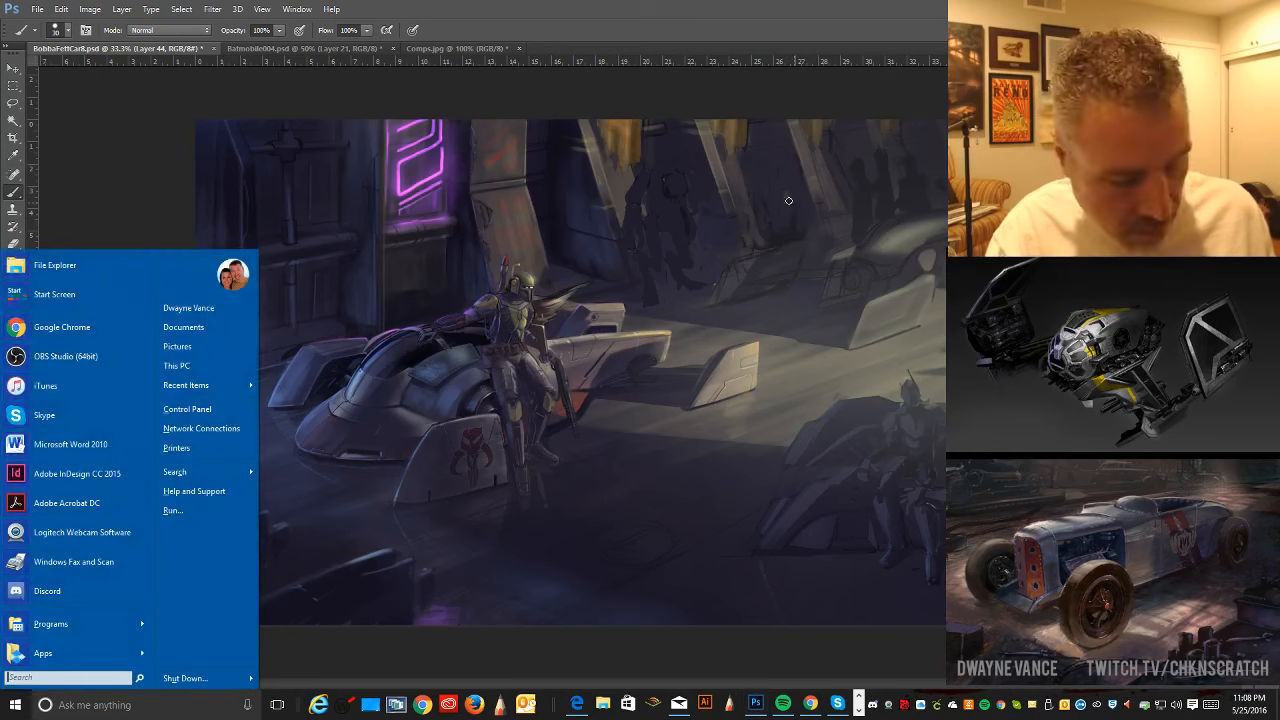
pyautogui.press('Escape')
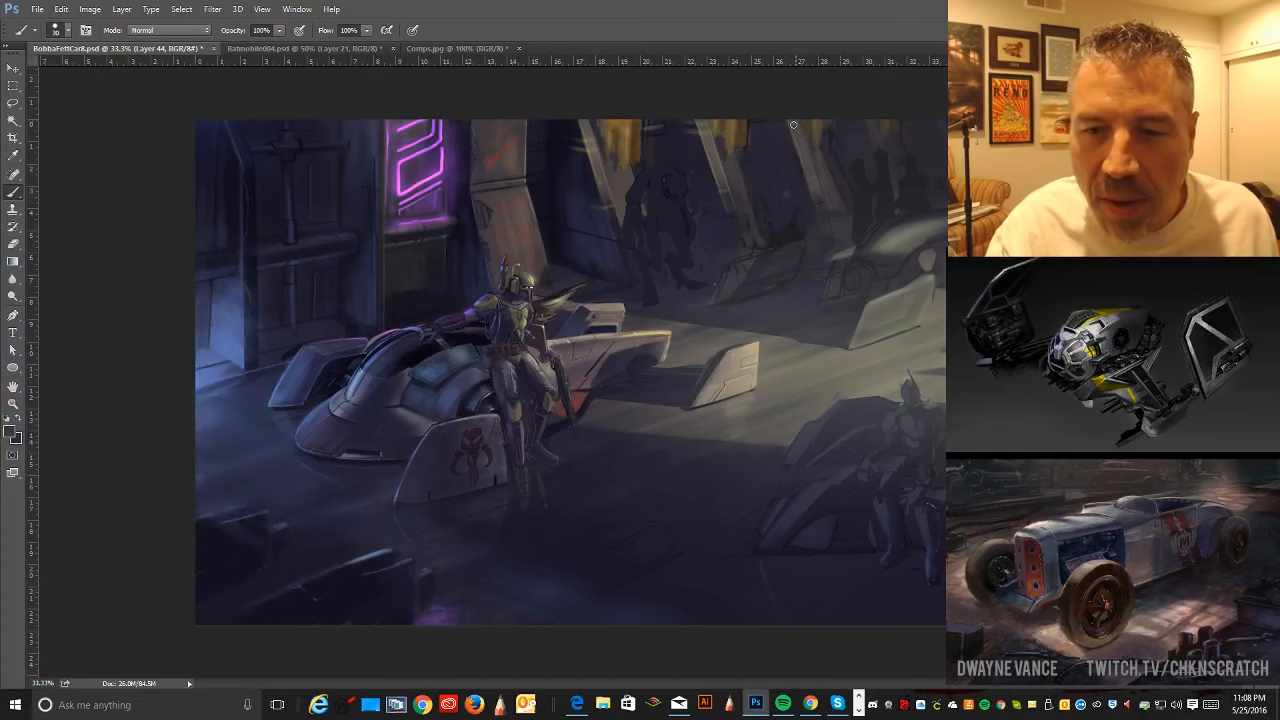
pyautogui.keyDown('alt'); pyautogui.click(792, 178); pyautogui.keyUp('alt')
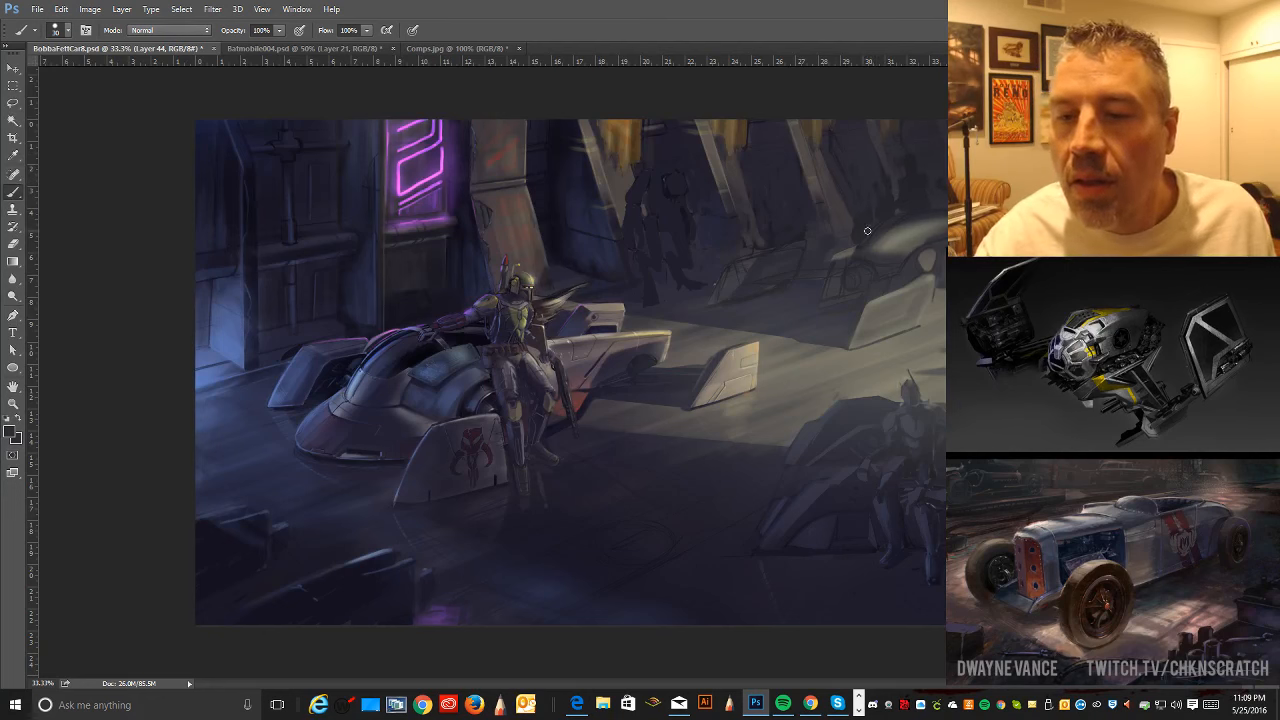
pyautogui.press('alt')
pyautogui.keyDown('alt'); pyautogui.click(914, 162); pyautogui.keyUp('alt')
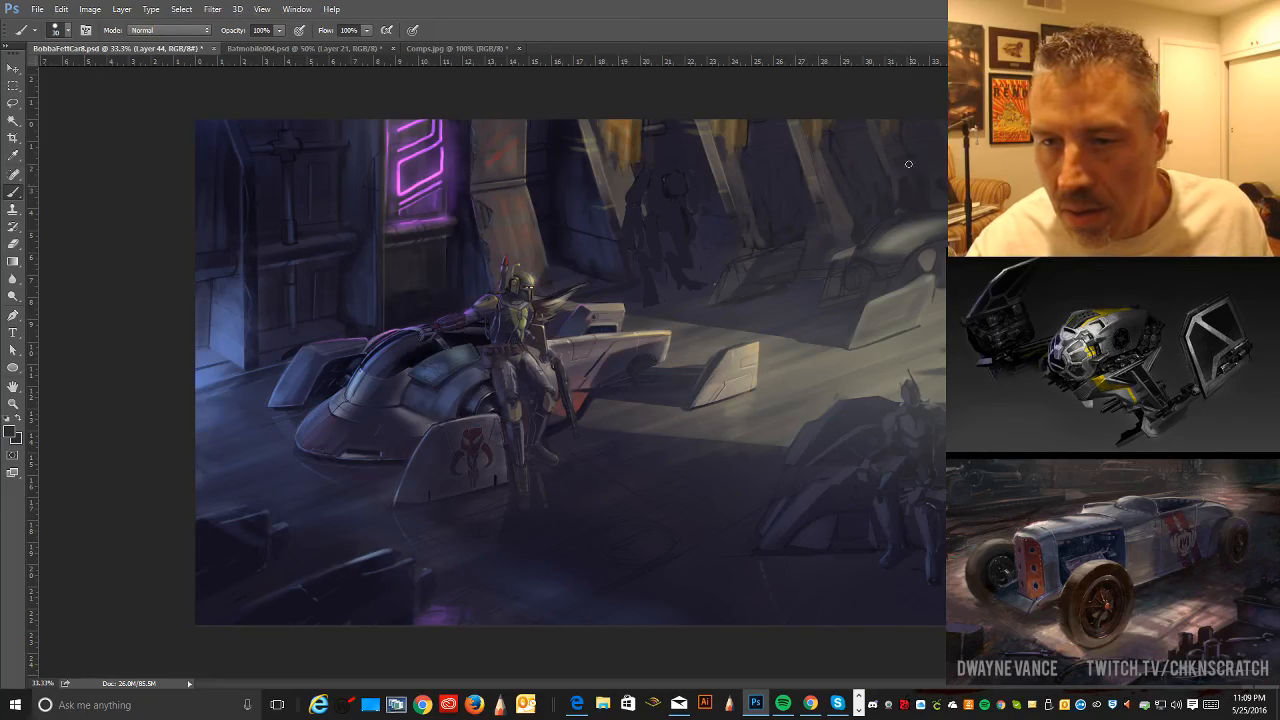
pyautogui.keyDown('alt'); pyautogui.click(895, 190); pyautogui.keyUp('alt')
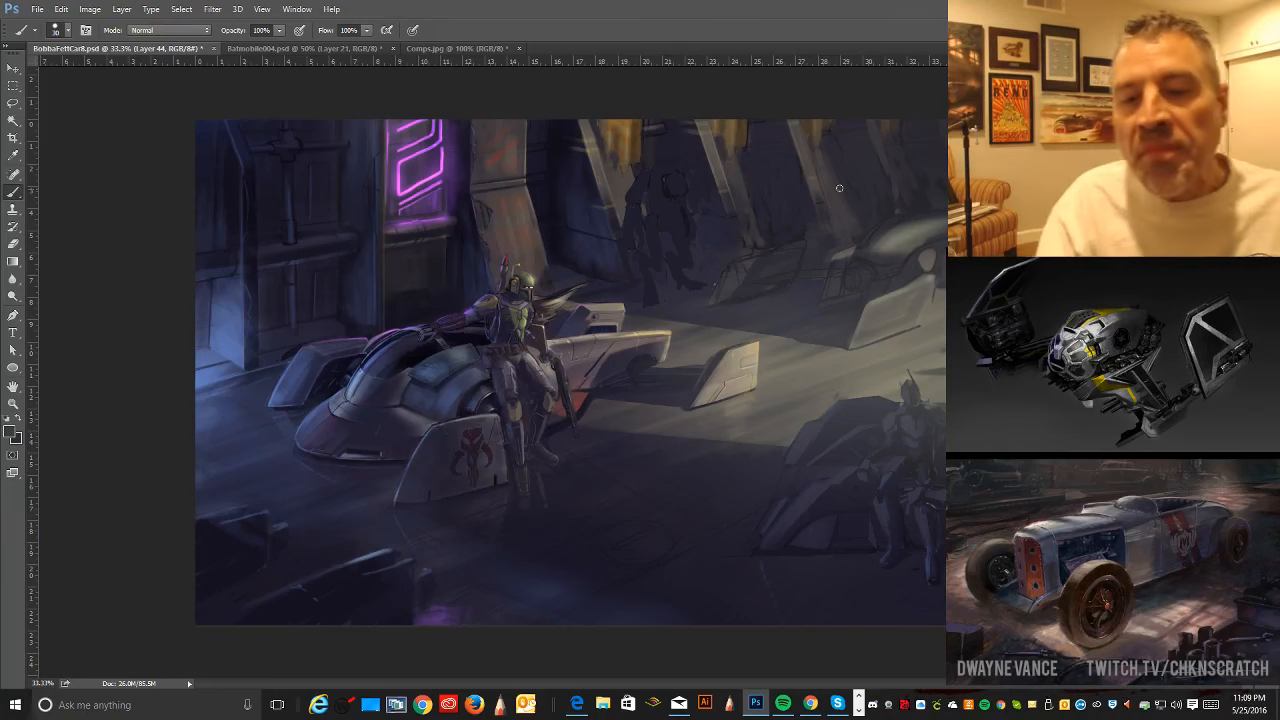
pyautogui.click(13, 155)
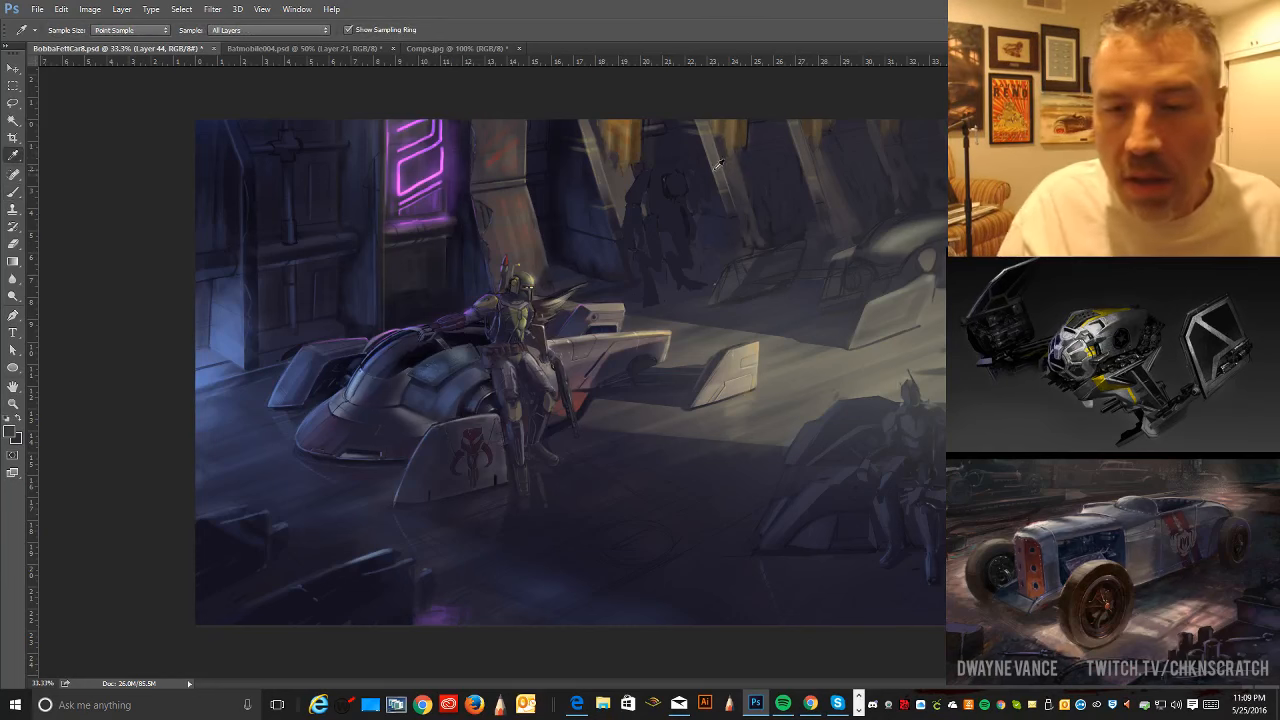
pyautogui.click(13, 192)
# - Flip the canvas horizontally to mirror the whole composition
pyautogui.hotkey('ctrl', '-')
pyautogui.hotkey('ctrl', '-')
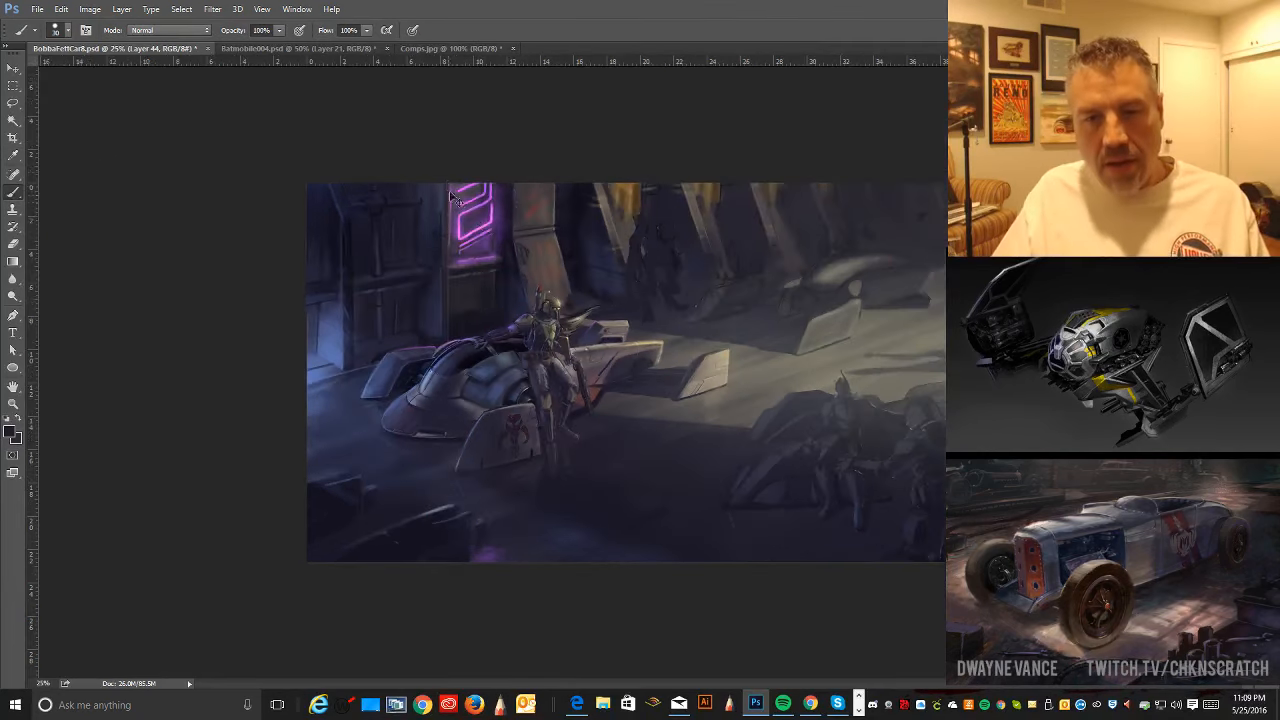
pyautogui.hotkey('ctrl', '+')
pyautogui.hotkey('ctrl', '+')
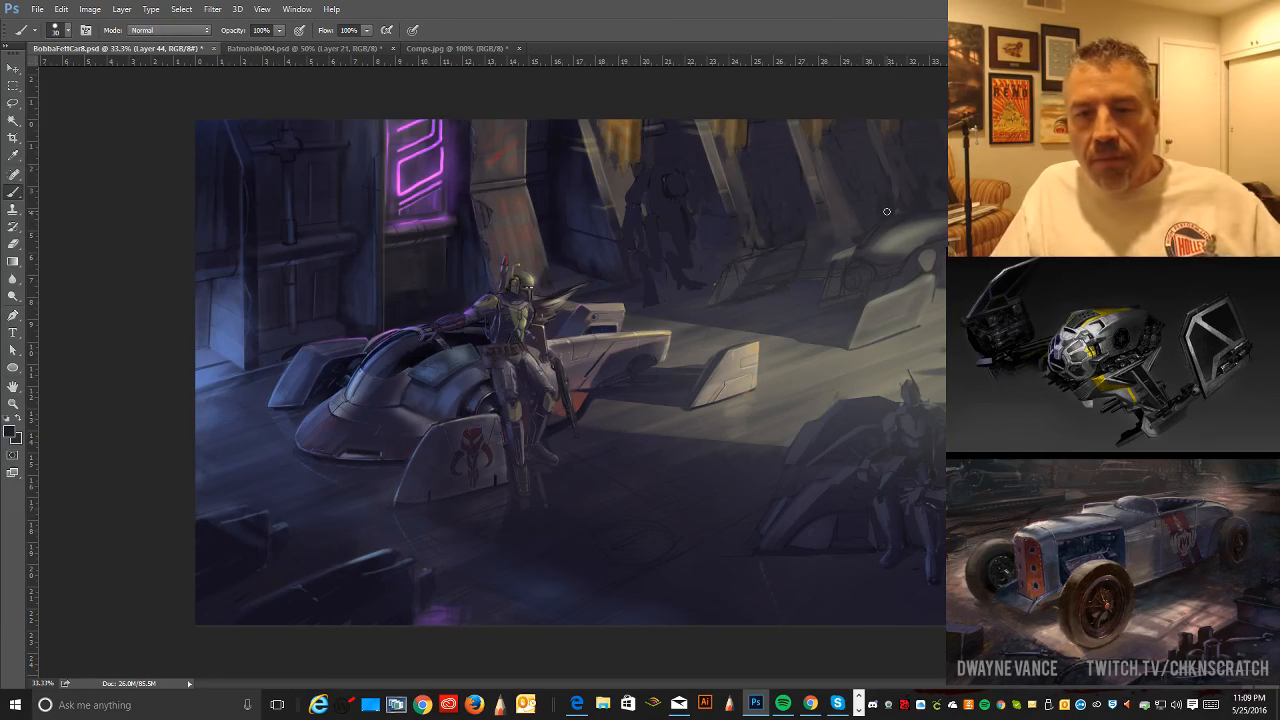
pyautogui.click(89, 10)
pyautogui.click(89, 12)
pyautogui.click(89, 12)
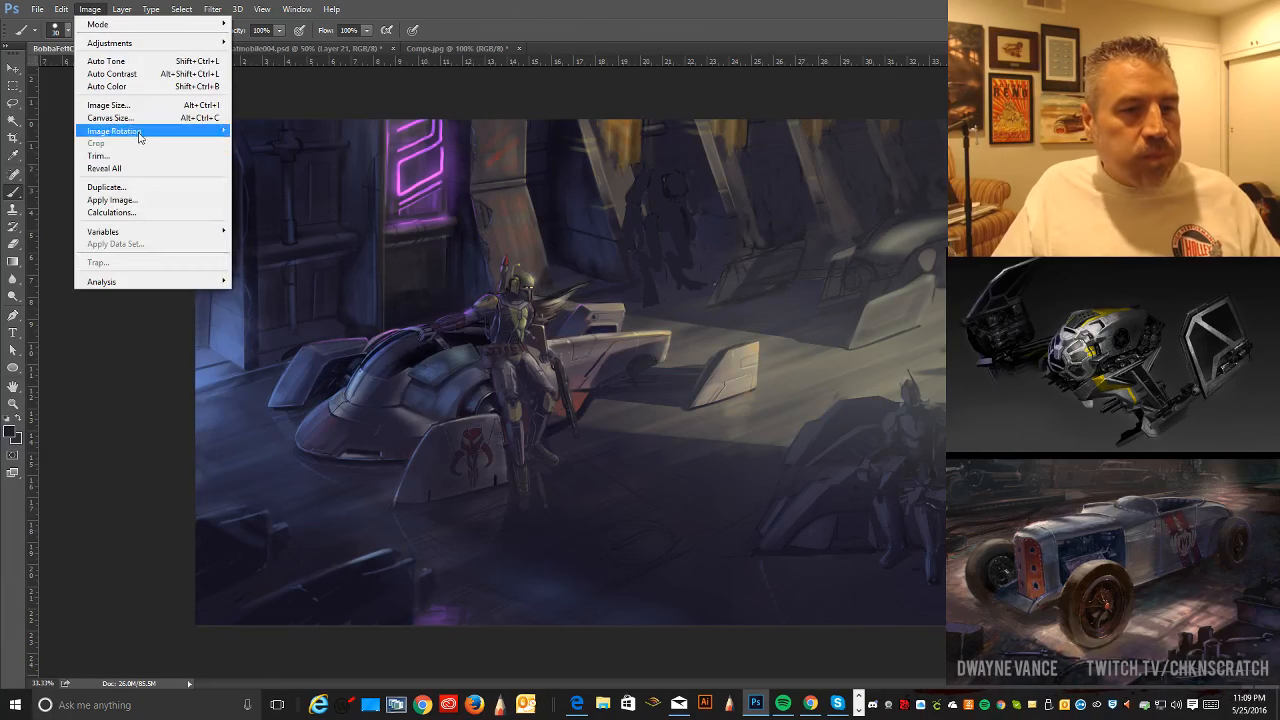
pyautogui.moveTo(140, 133)
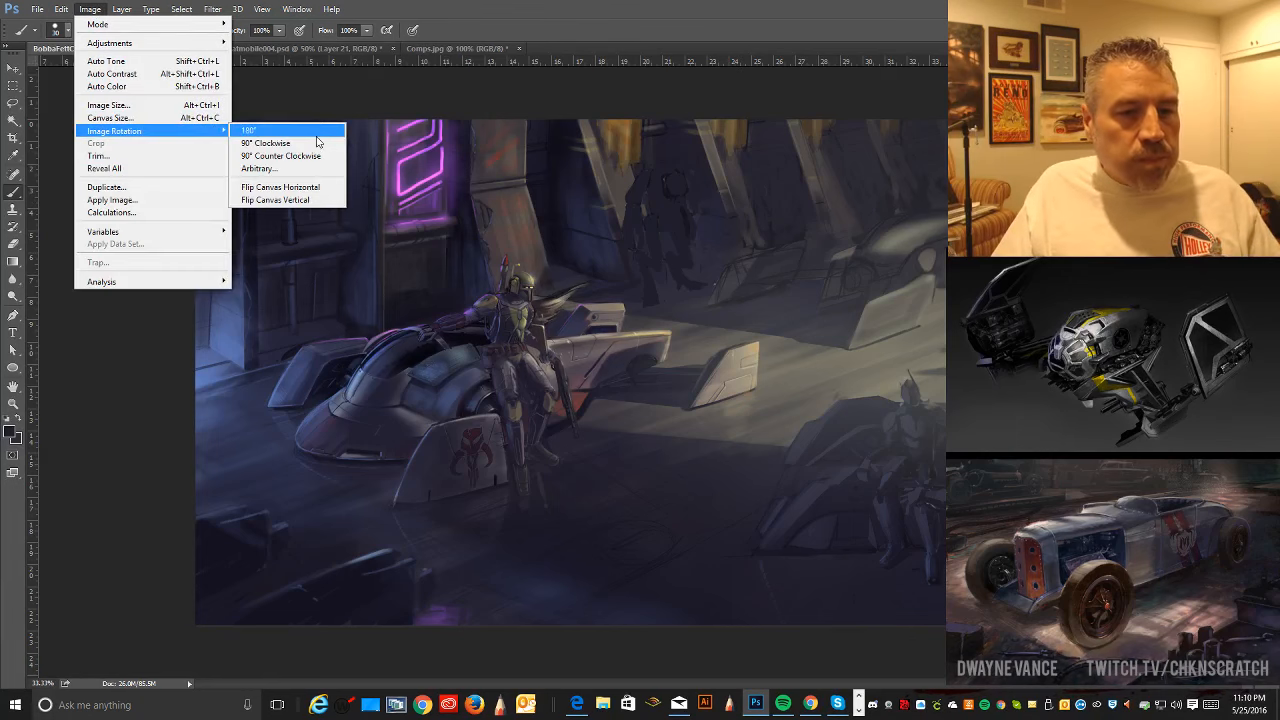
pyautogui.click(309, 188)
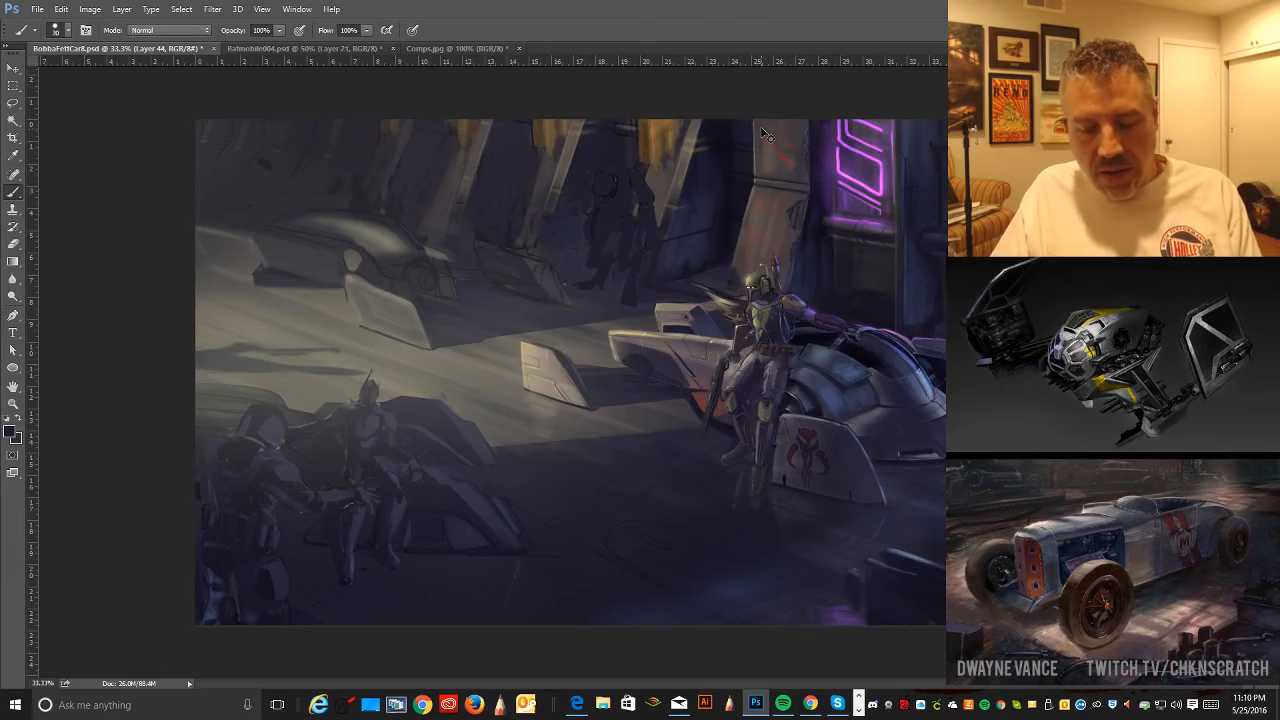
# - Examine the mirrored composition at reduced sizes to judge its overall balance and readability
pyautogui.hotkey('ctrl', '-')
pyautogui.hotkey('ctrl', '-')
pyautogui.hotkey('ctrl', '-')
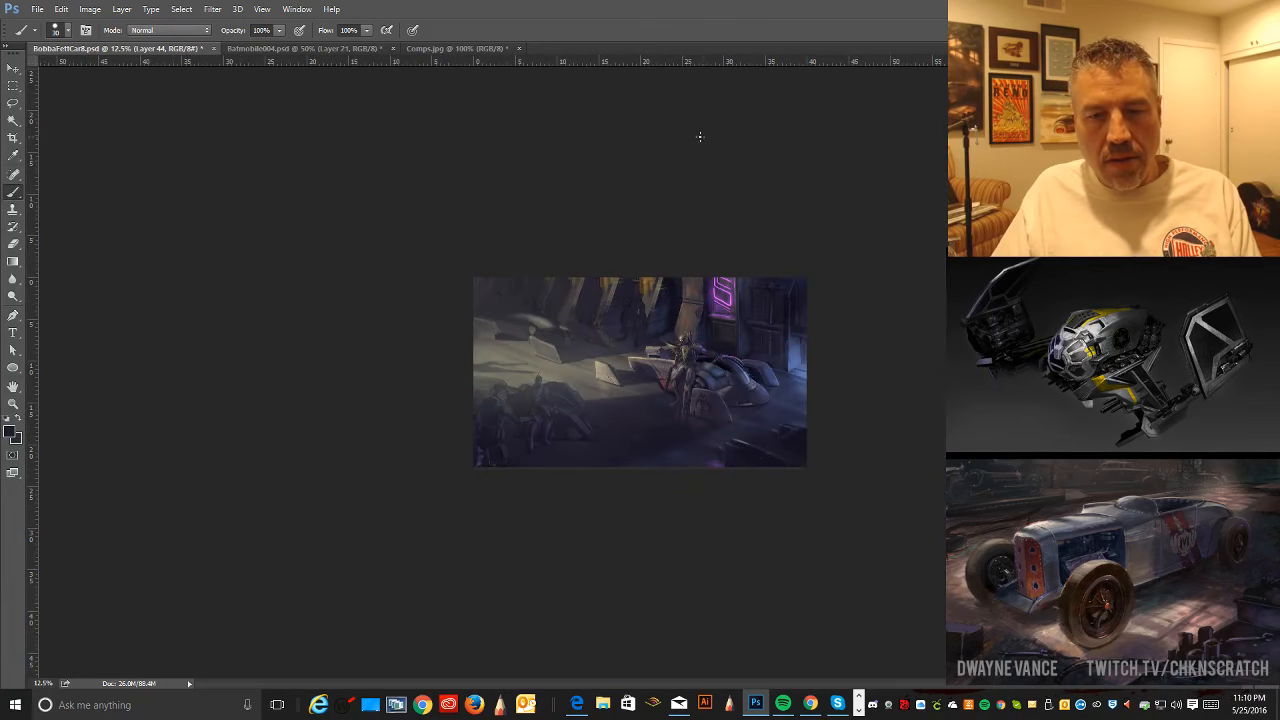
pyautogui.hotkey('ctrl', '-')
pyautogui.hotkey('ctrl', '-')
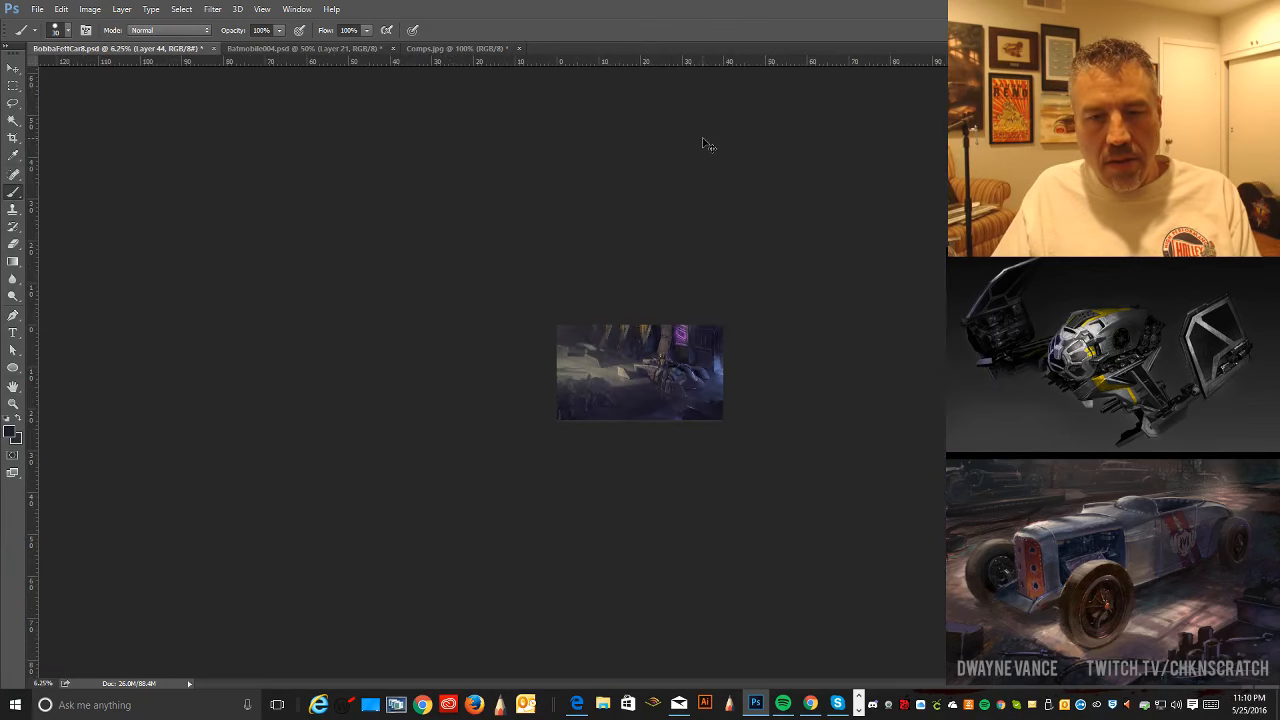
pyautogui.hotkey('ctrl', '+')
pyautogui.hotkey('ctrl', '+')
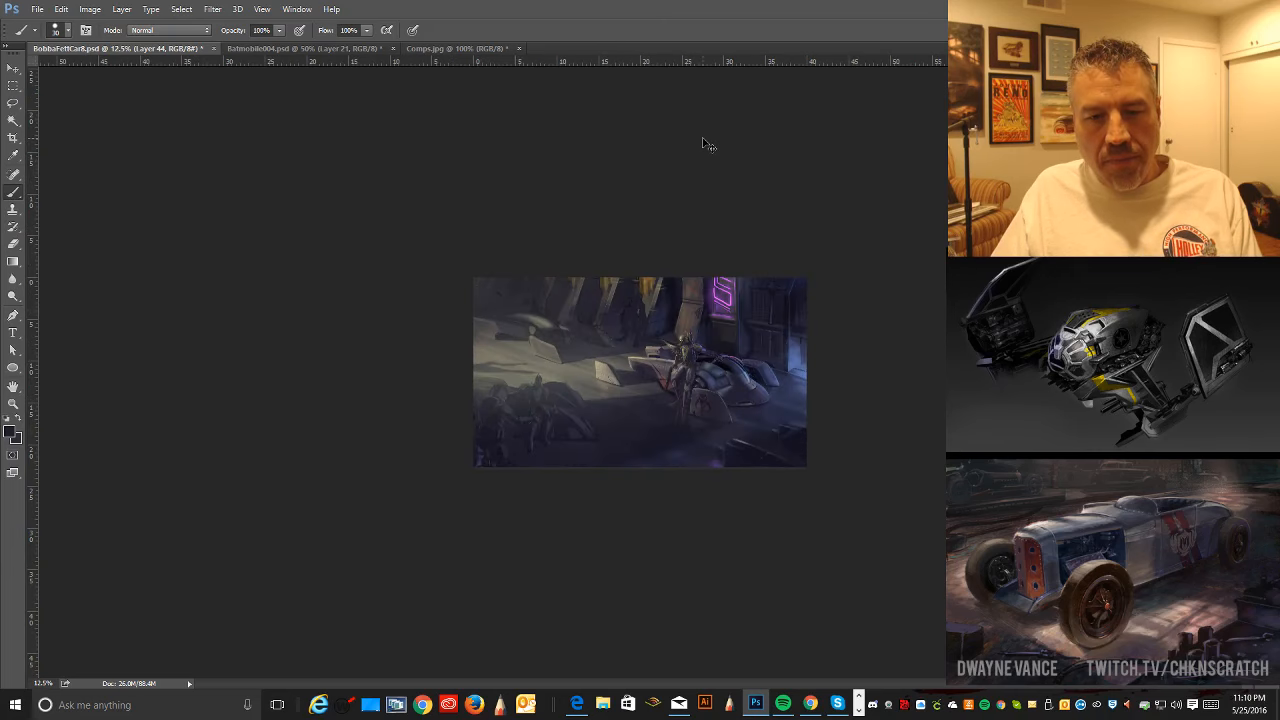
pyautogui.hotkey('ctrl', '+')
pyautogui.hotkey('ctrl', '+')
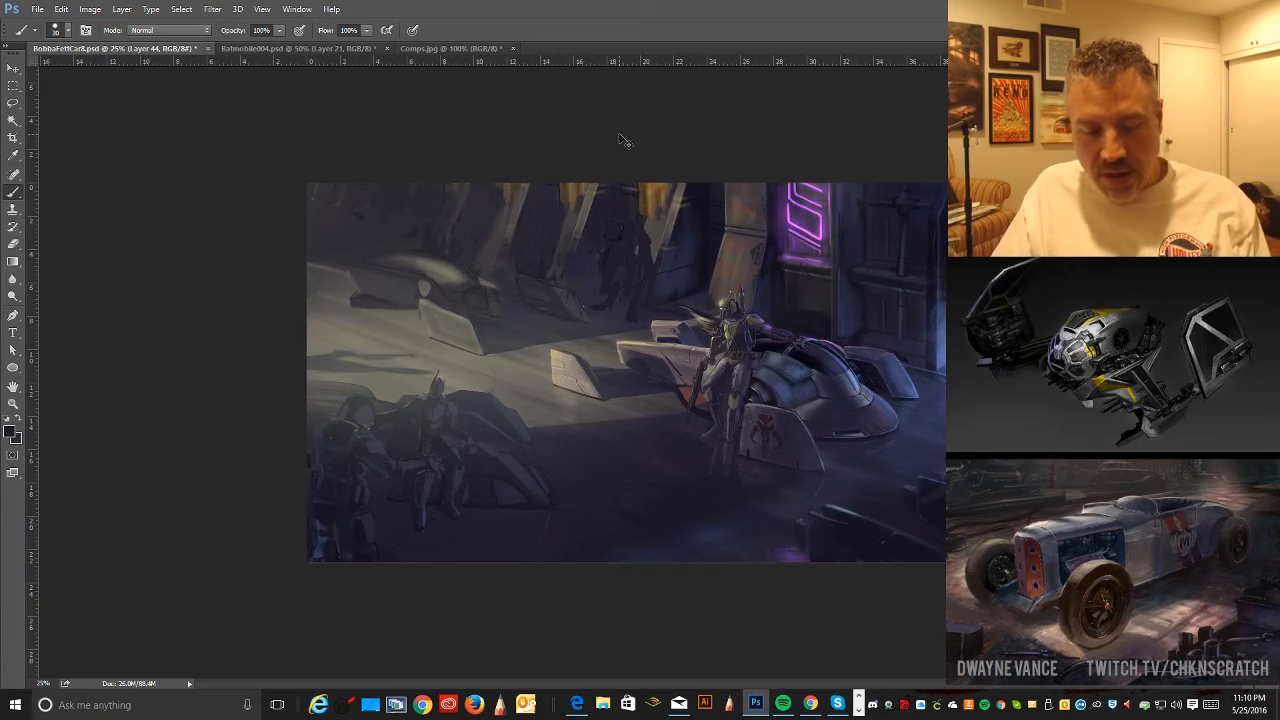
pyautogui.hotkey('ctrl', '-')
pyautogui.hotkey('ctrl', '-')
pyautogui.hotkey('ctrl', '-')
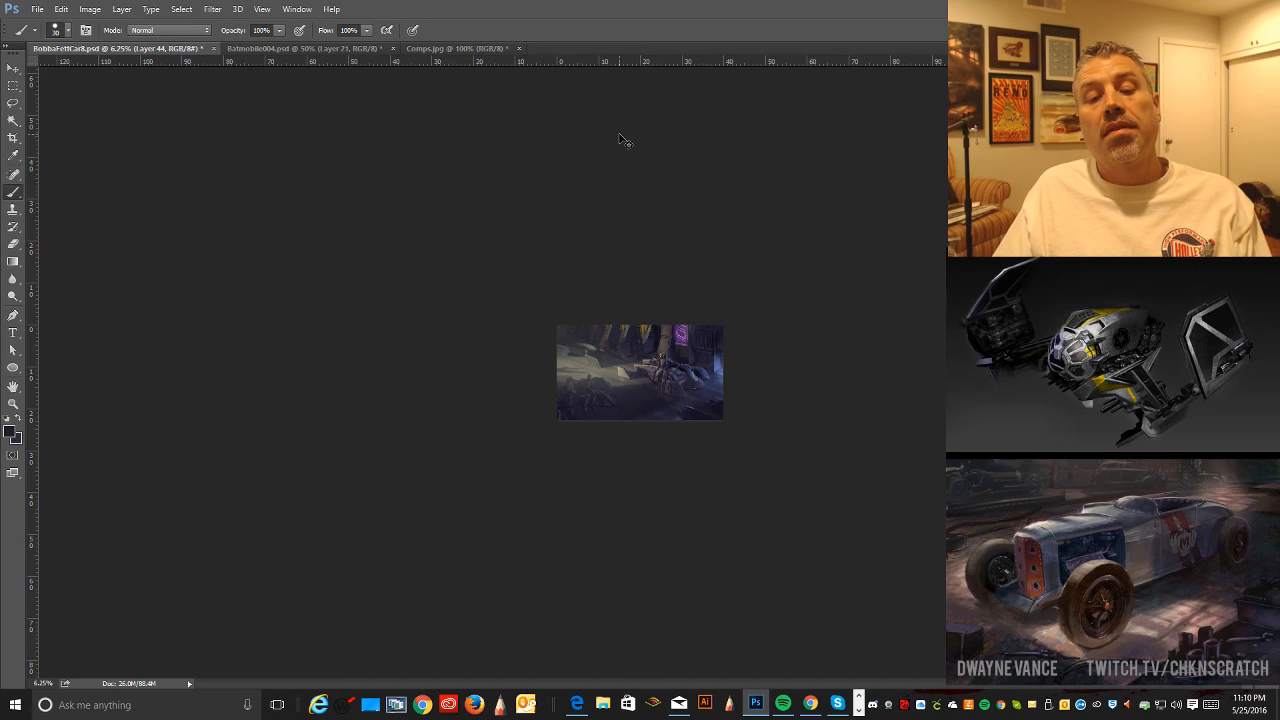
pyautogui.hotkey('ctrl', '+')
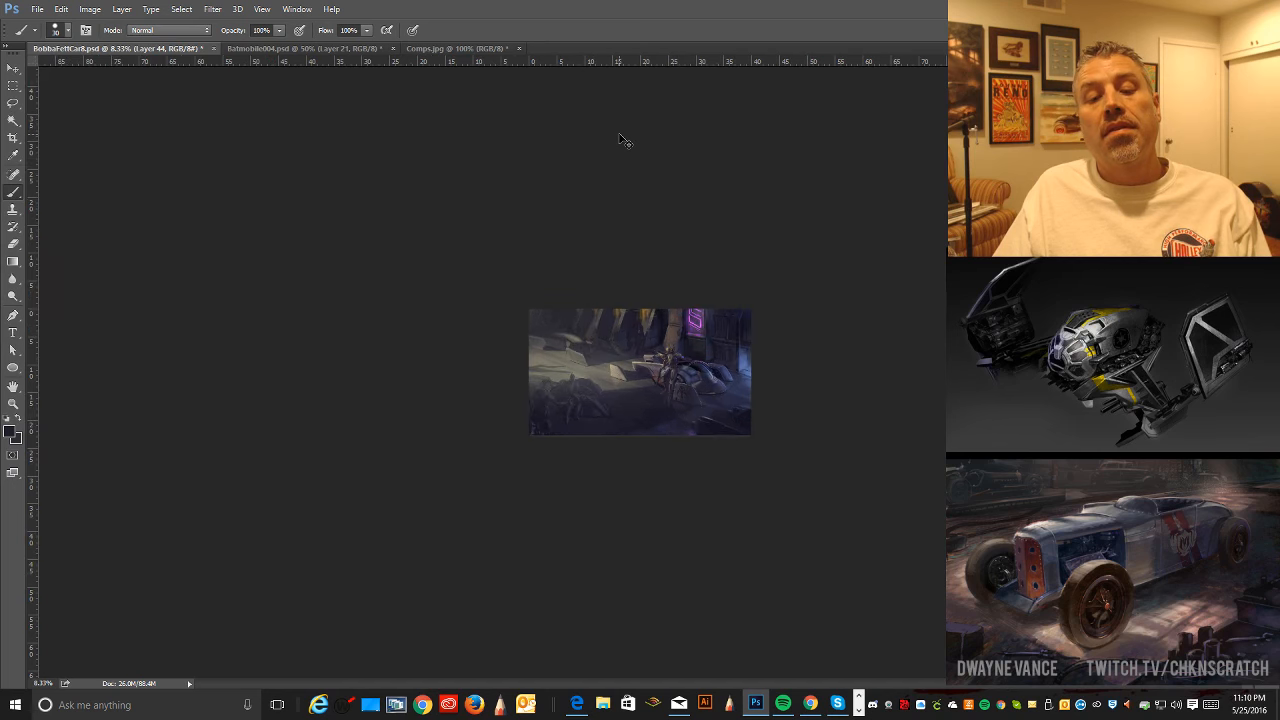
pyautogui.hotkey('ctrl', '+')
pyautogui.hotkey('ctrl', '+')
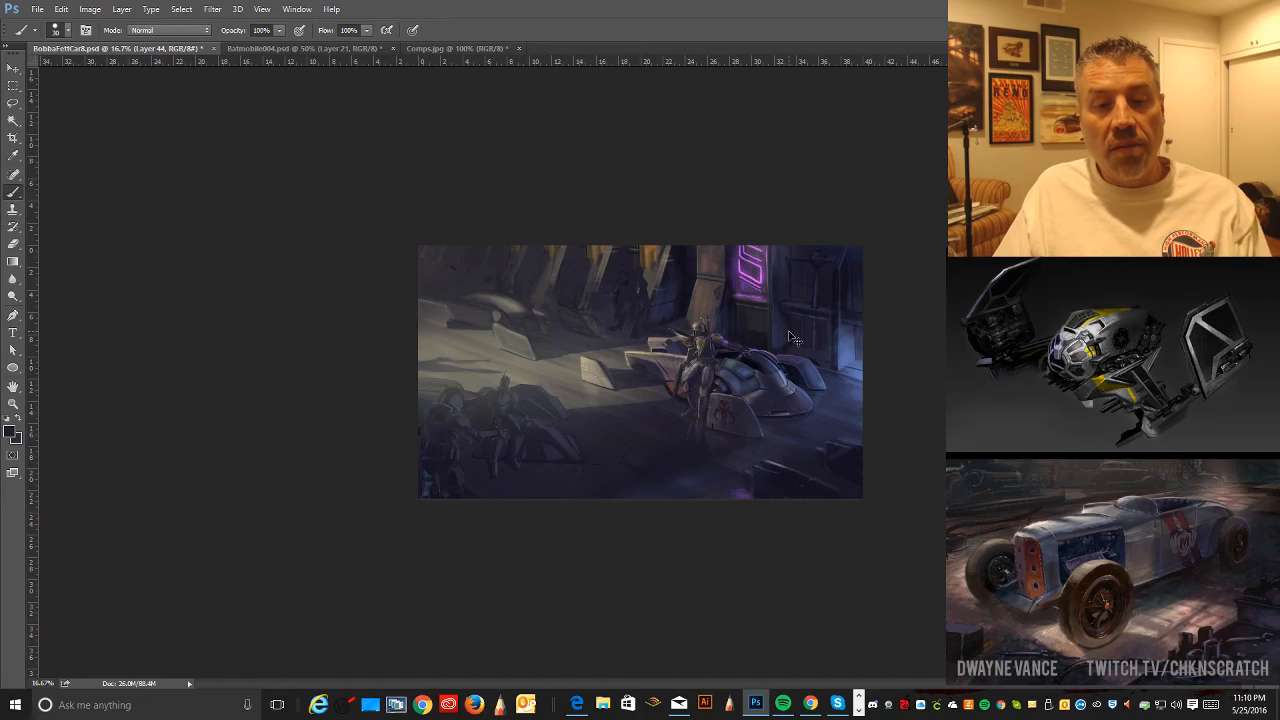
pyautogui.hotkey('ctrl', '+')
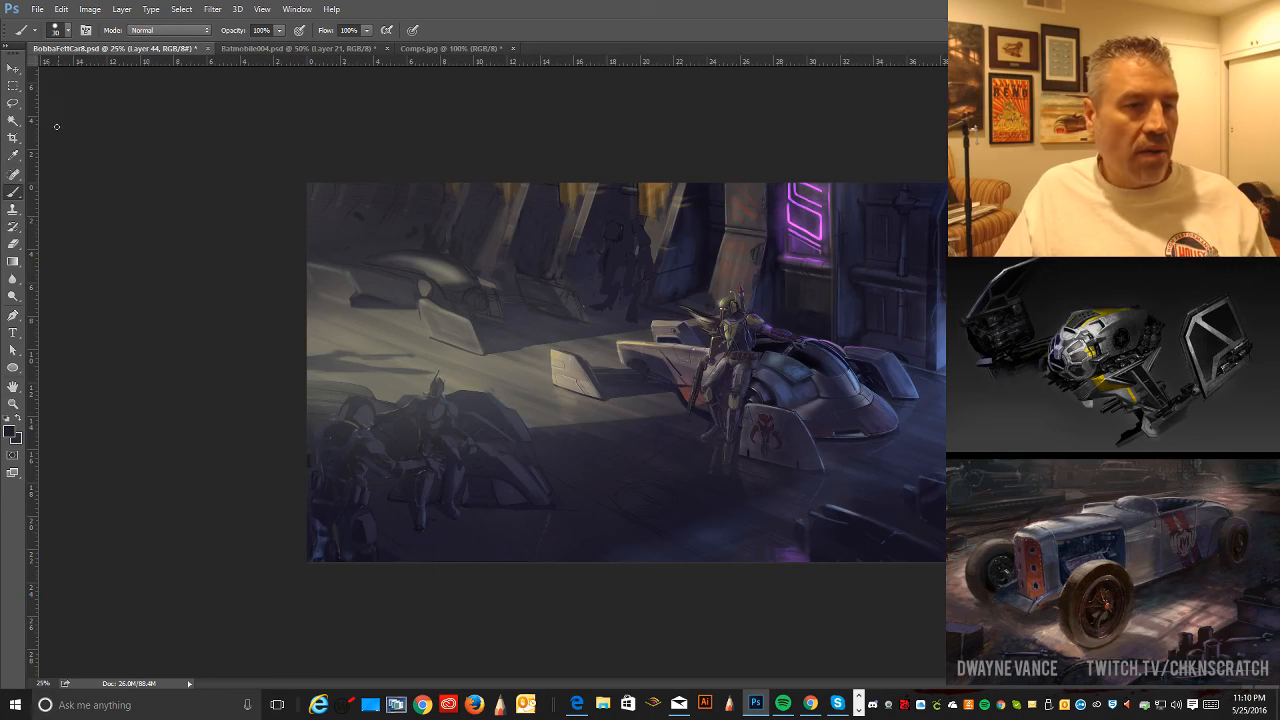
# - Sample the dark tone of the background silhouette for the brush and add a new layer for painting
pyautogui.press('i')
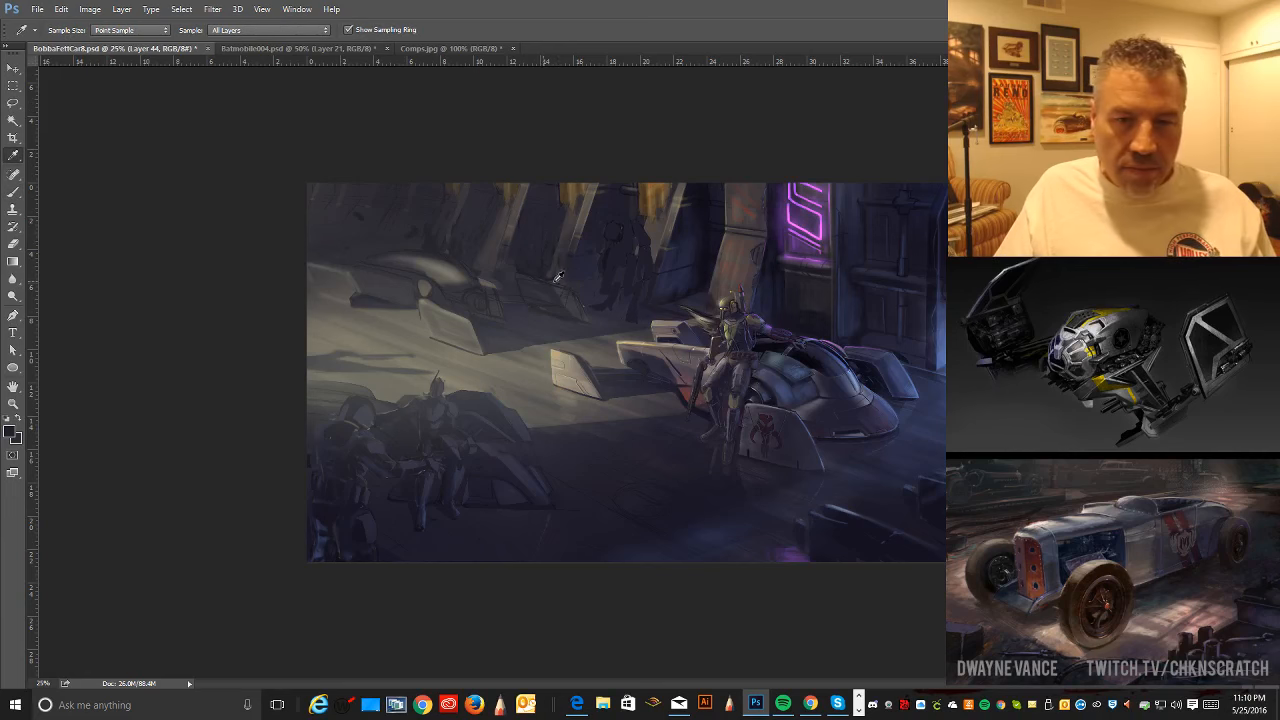
pyautogui.click(617, 259)
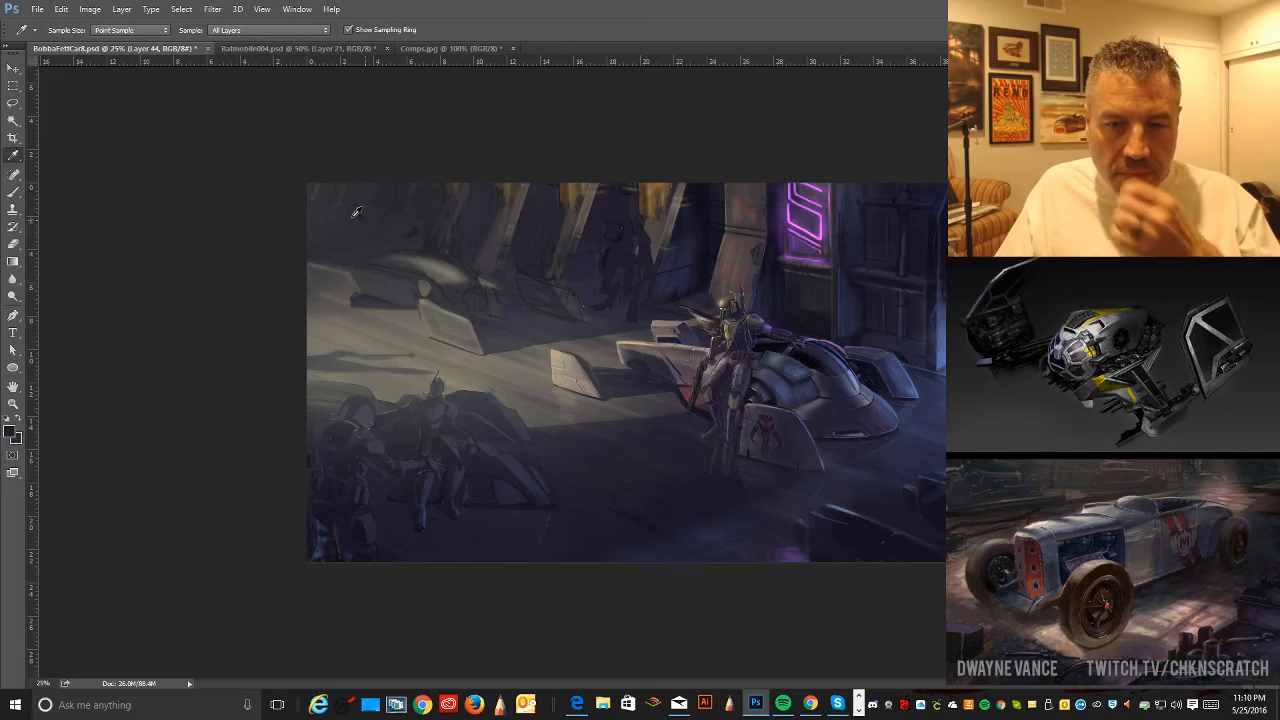
pyautogui.click(14, 191)
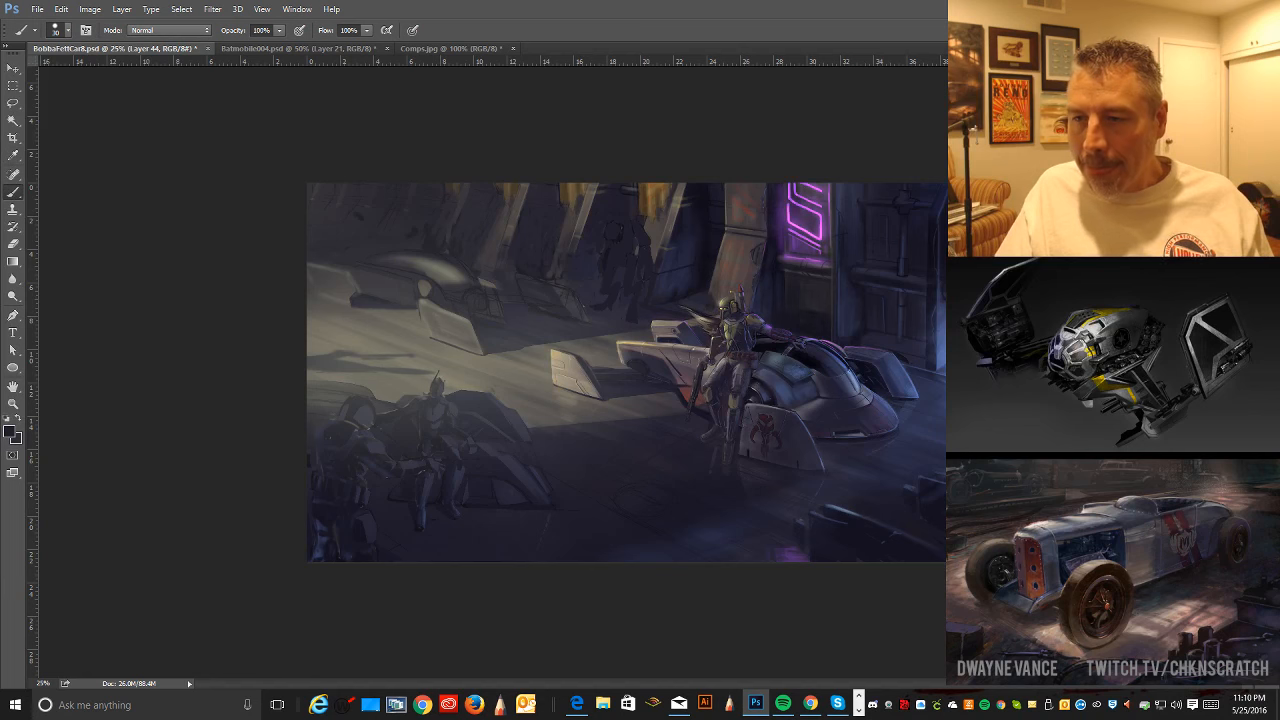
pyautogui.hotkey('ctrl', 'shift', 'n')
pyautogui.click(750, 219)
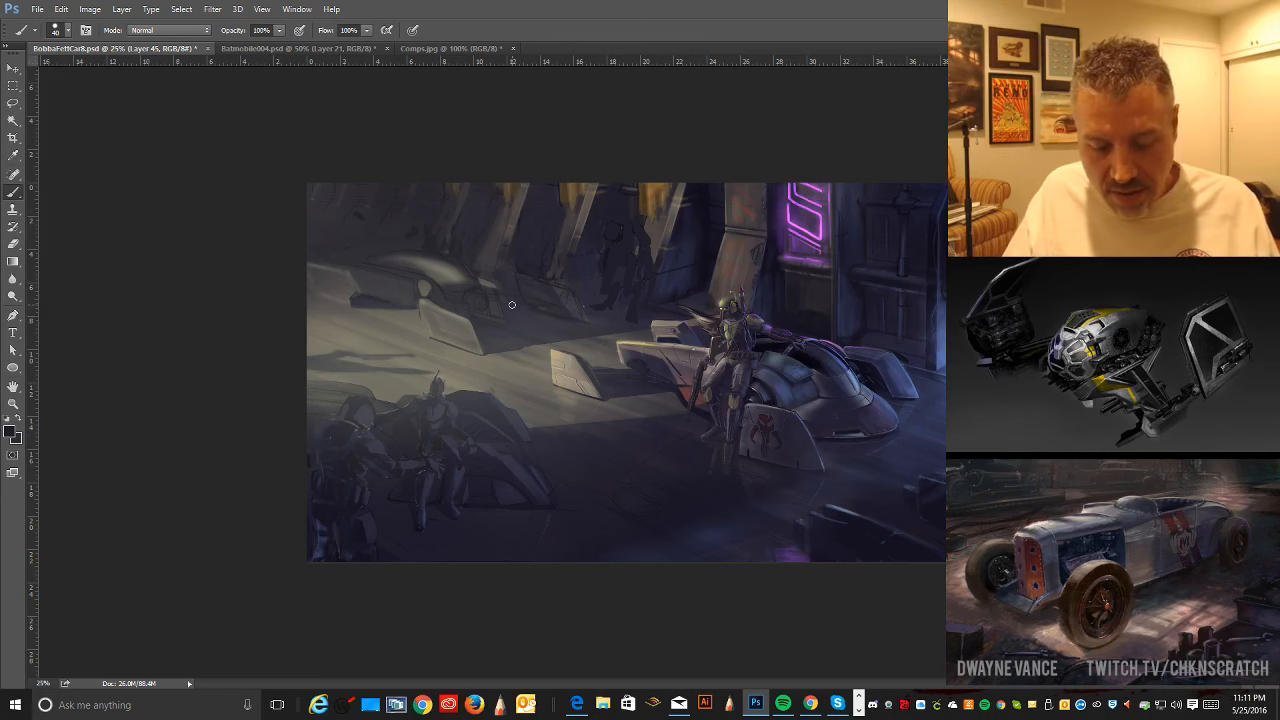
# - Repaint the sketched fin panel between the pillars with sampled tones, undoing stray strokes and adding a thin light upper edge
pyautogui.hotkey('ctrl', '+')
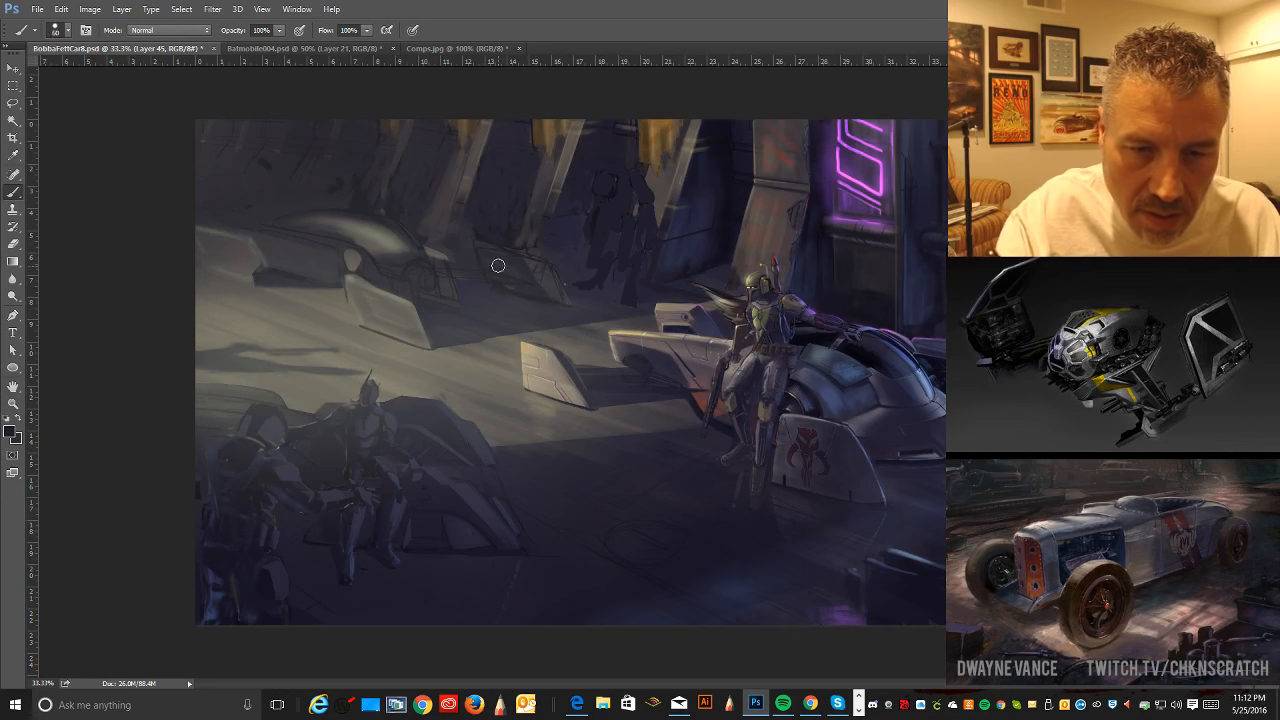
pyautogui.press('alt')
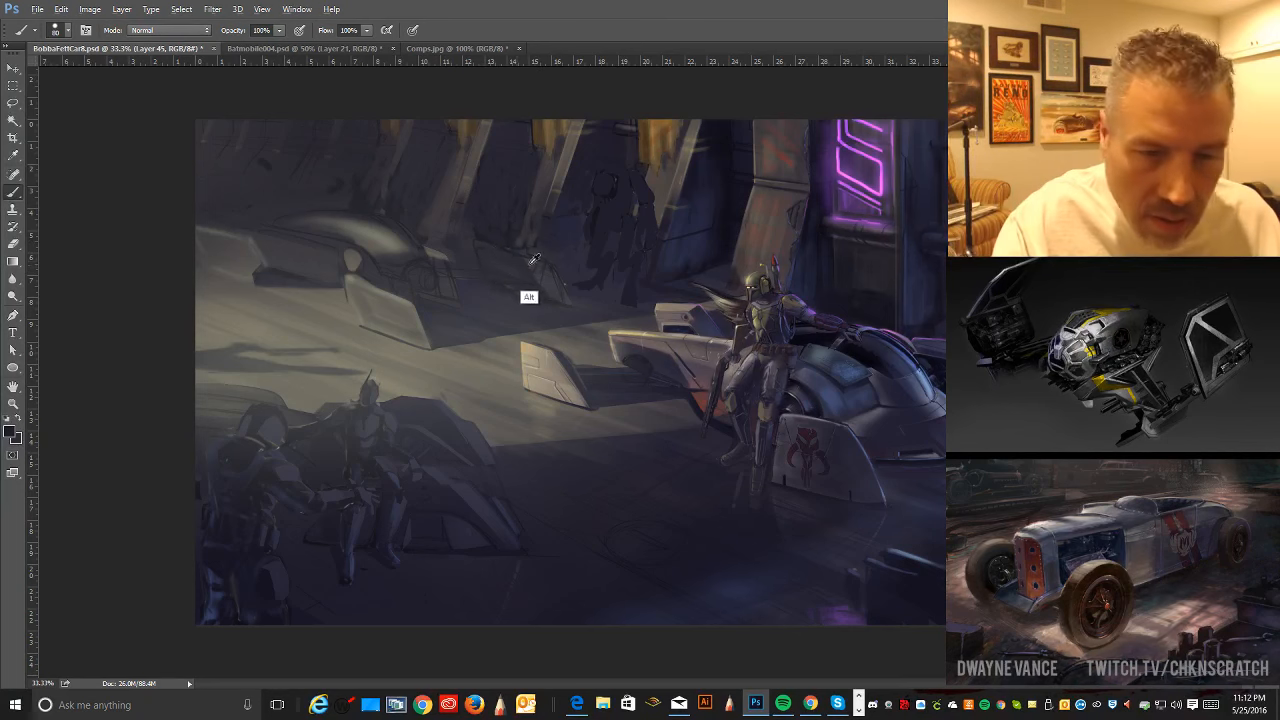
pyautogui.keyDown('alt'); pyautogui.click(522, 258); pyautogui.keyUp('alt')
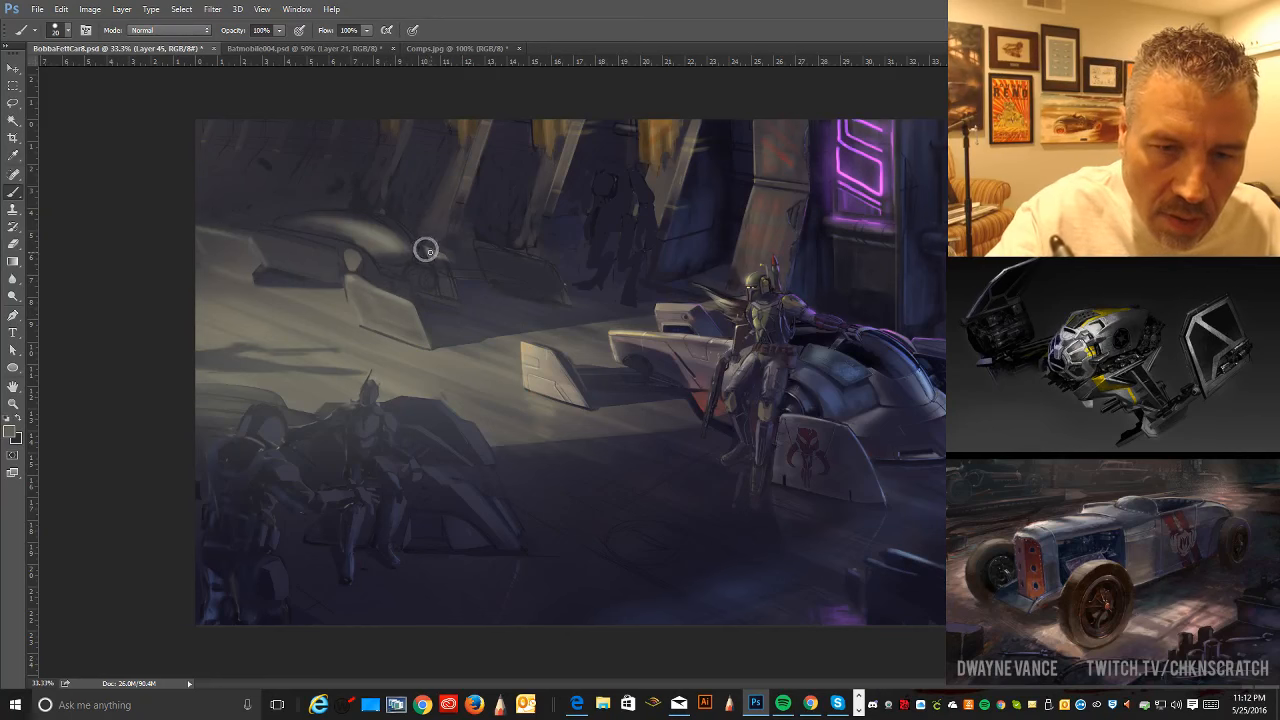
pyautogui.hotkey('ctrl', 'alt', 'z')
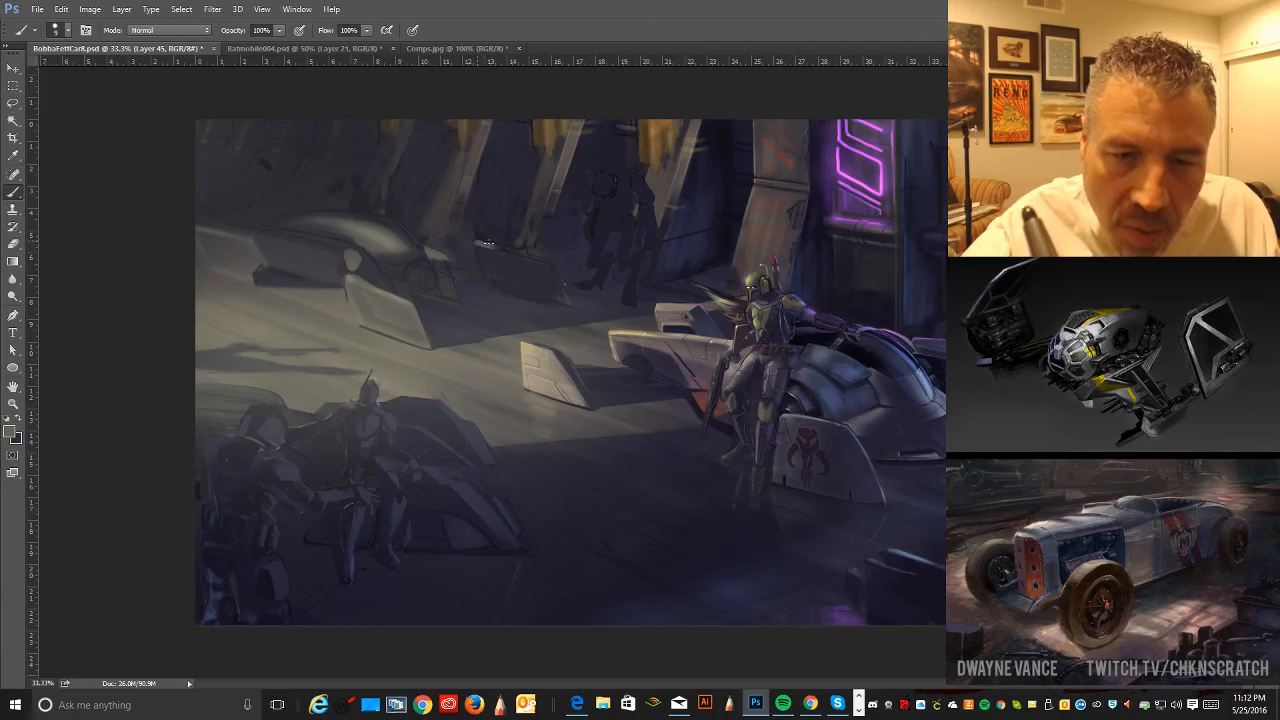
pyautogui.press(']')
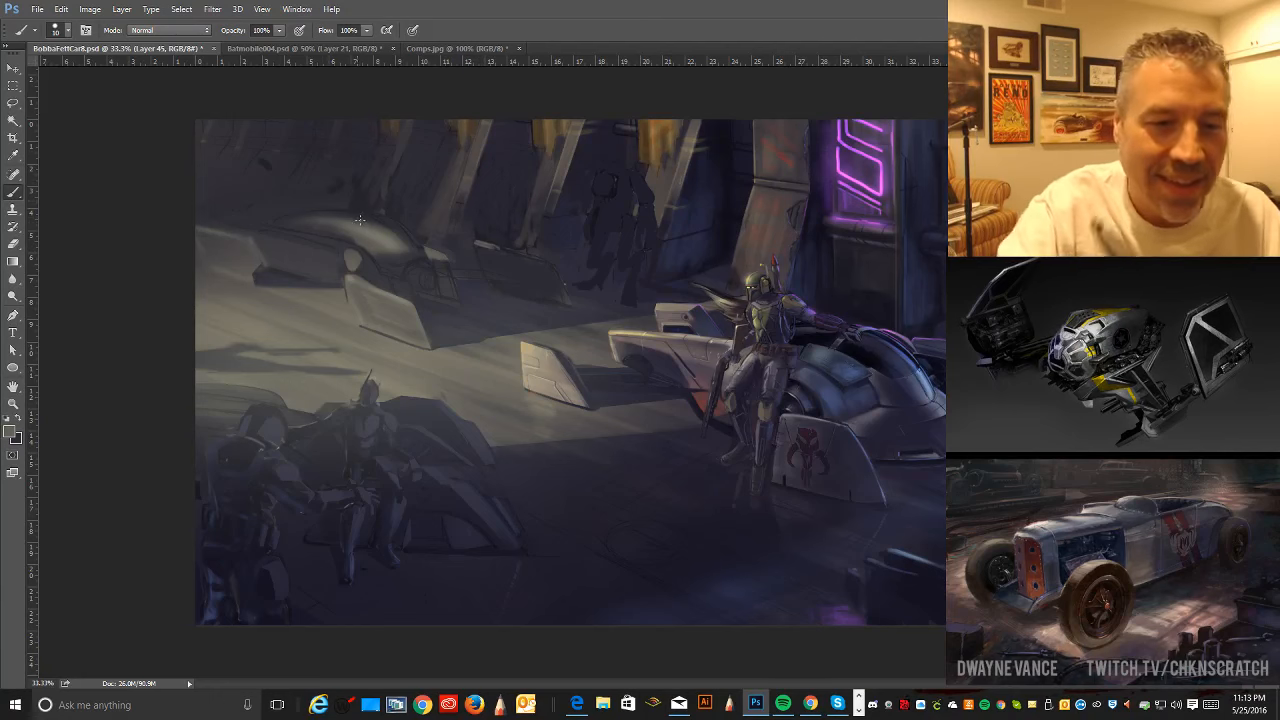
# - Paint a dark standing figure behind the fin panel with the sampled silhouette tone, undoing the legs painted over the panel
pyautogui.click(13, 155)
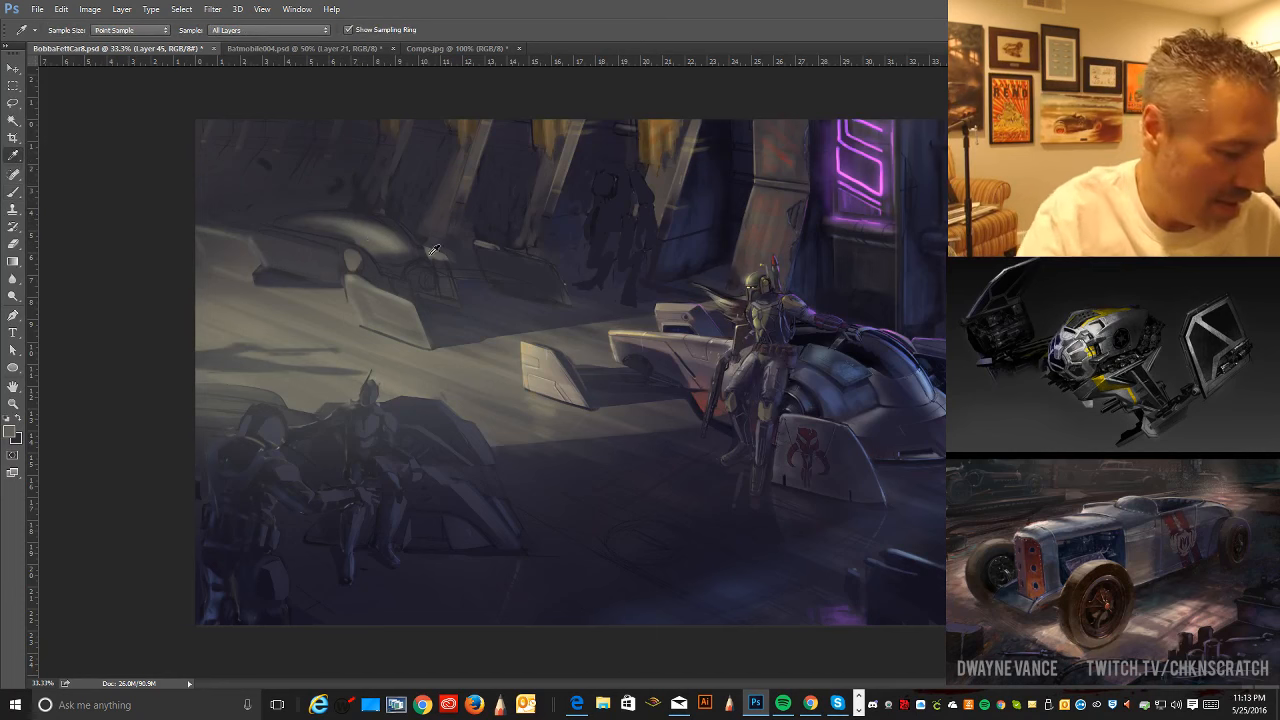
pyautogui.click(618, 209)
pyautogui.click(13, 191)
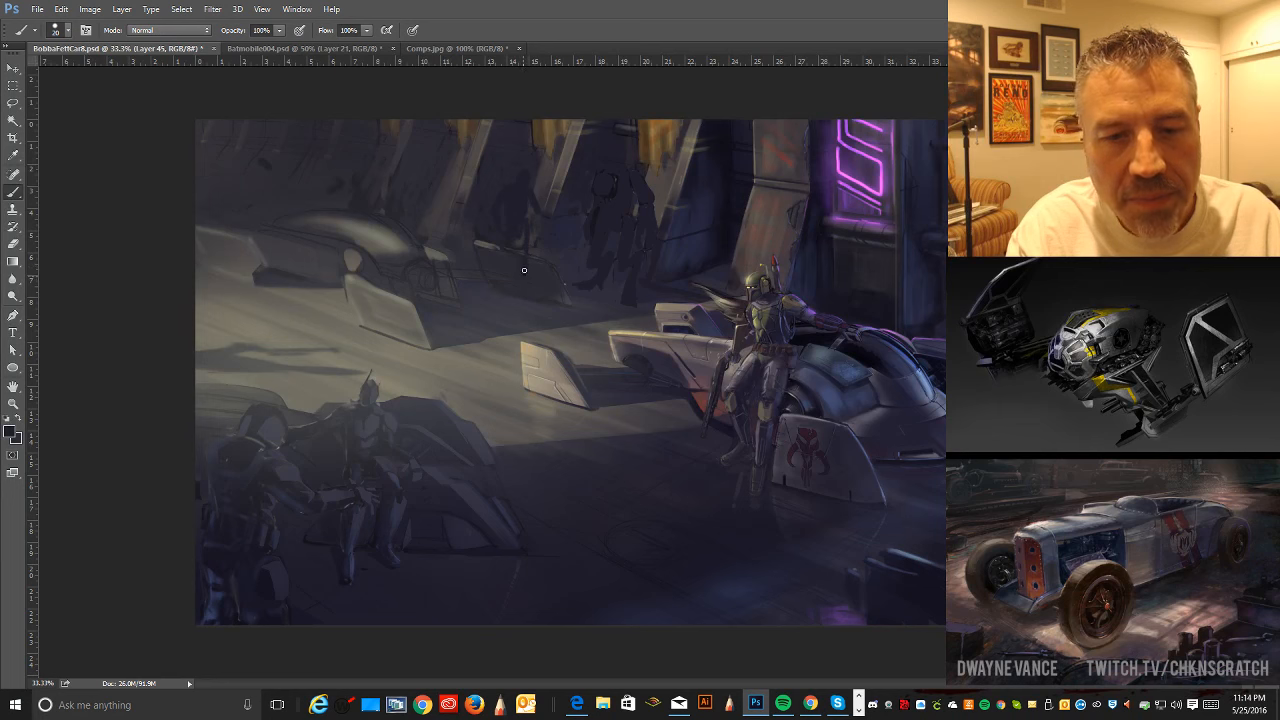
pyautogui.hotkey('ctrl', 'alt')
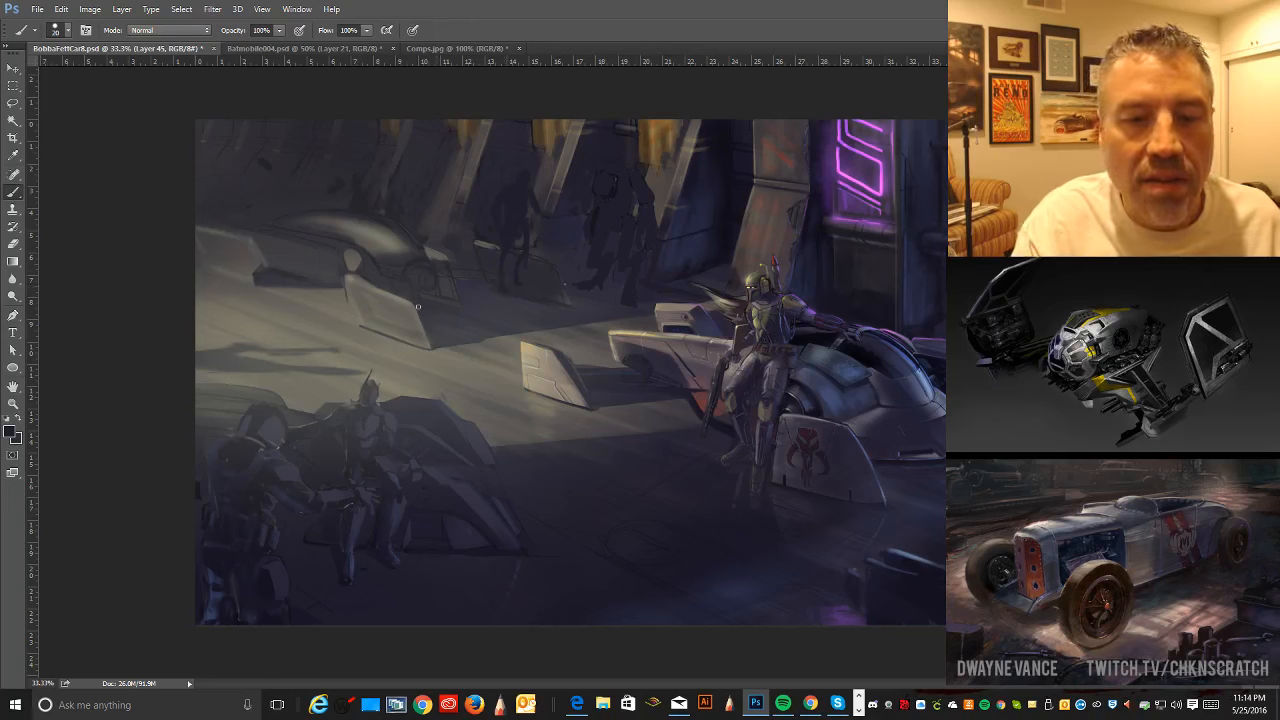
pyautogui.click(13, 67)
pyautogui.moveTo(530, 211); pyautogui.dragTo(535, 203)
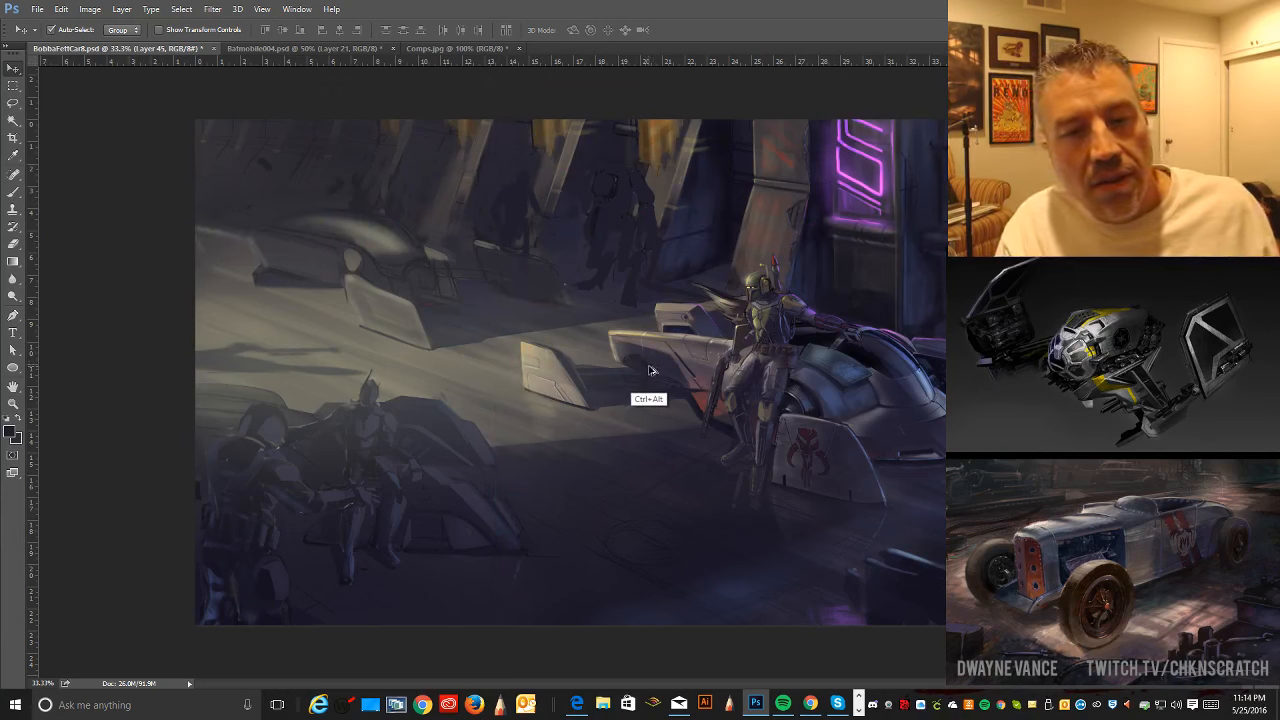
# - Lasso the new figure above the fin panel, cut it out and paste it onto its own layer
pyautogui.click(13, 102)
pyautogui.moveTo(524, 162); pyautogui.dragTo(581, 187)
pyautogui.moveTo(557, 236)
pyautogui.mouseDown()
pyautogui.moveTo(536, 252)
pyautogui.moveTo(506, 248)
pyautogui.moveTo(480, 218)
pyautogui.moveTo(522, 161)
pyautogui.mouseUp()
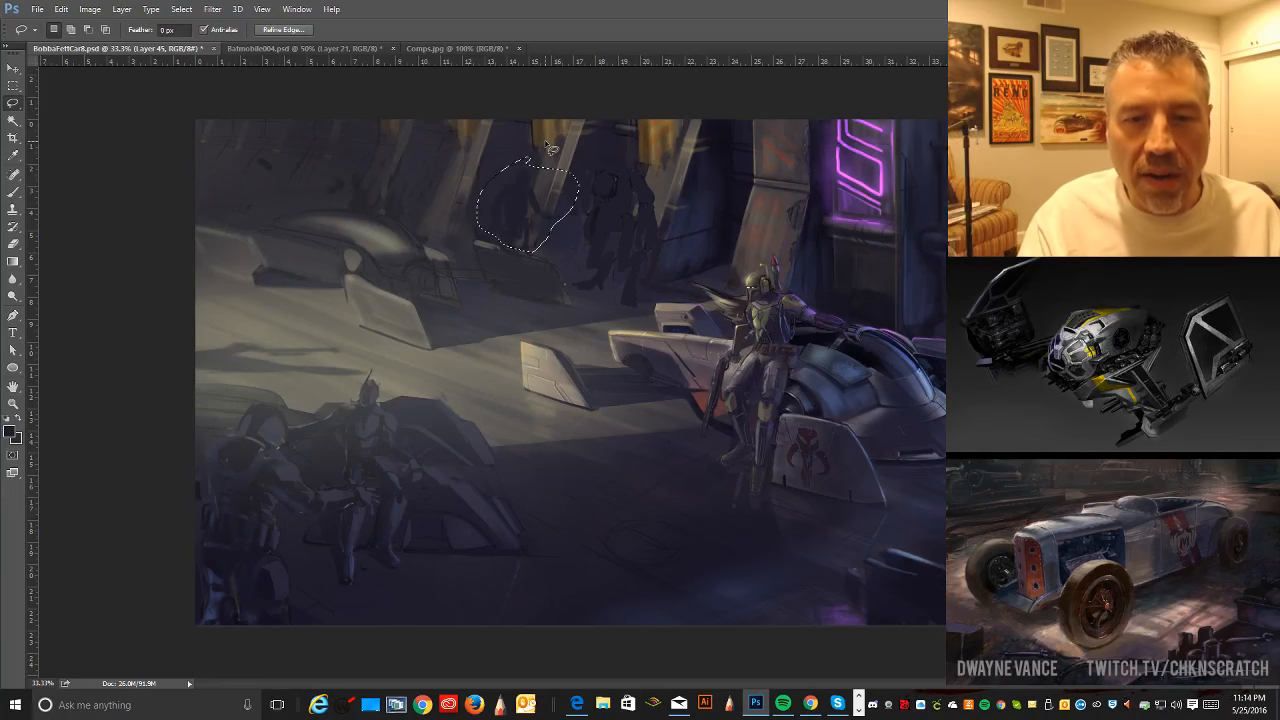
pyautogui.hotkey('ctrl', 'd')
pyautogui.hotkey('ctrl', 'v')
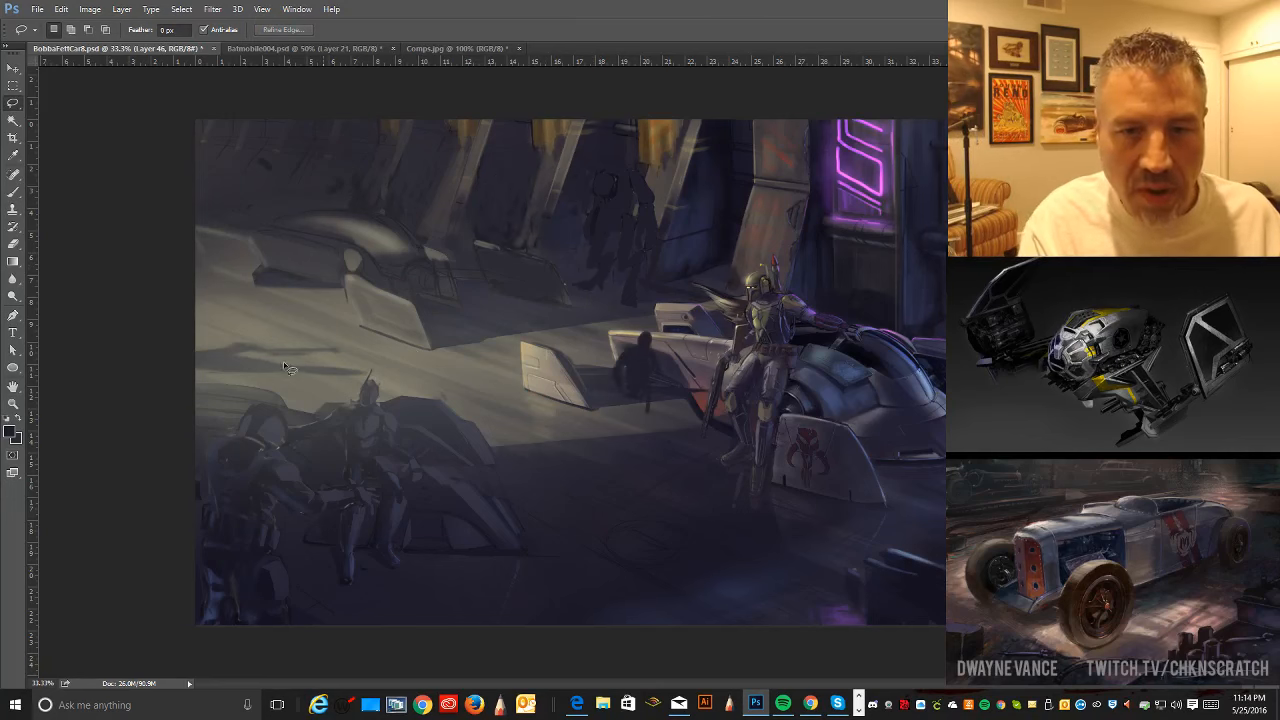
# - Move the pasted dark figure up behind the fin panel between the pillars and nudge it into place
pyautogui.press('v')
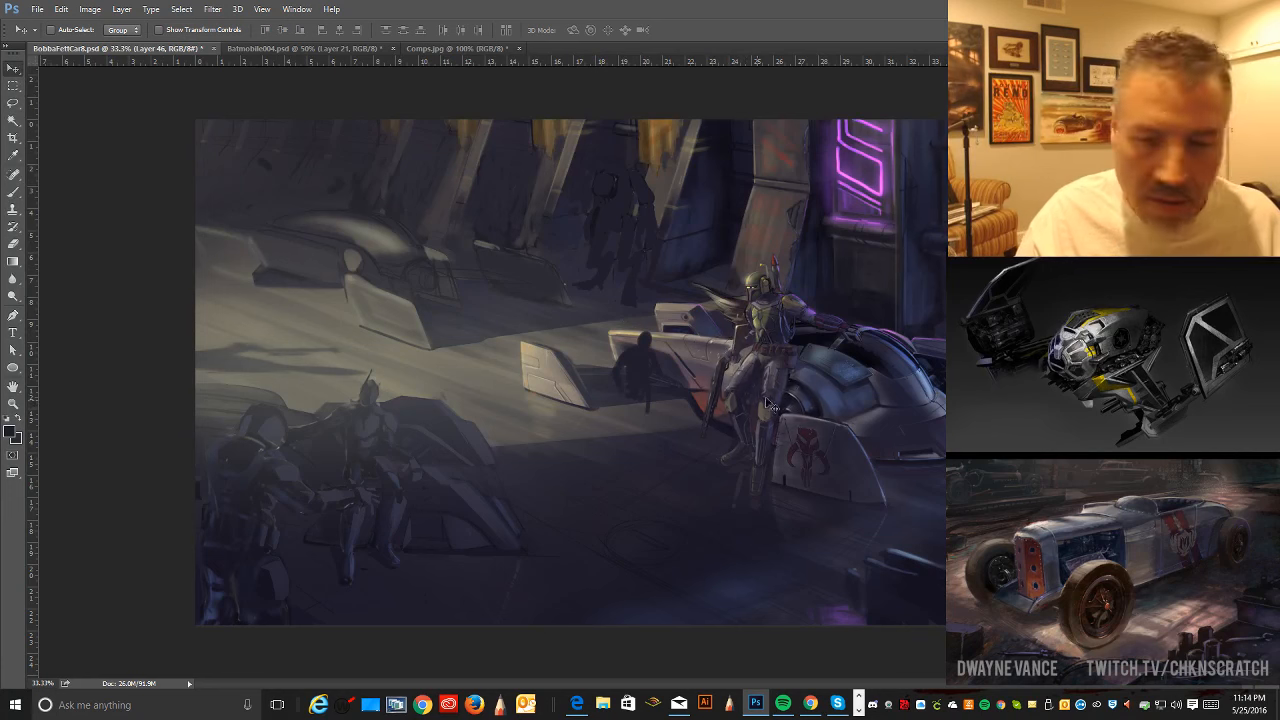
pyautogui.moveTo(770, 420)
pyautogui.mouseDown()
pyautogui.moveTo(737, 340)
pyautogui.moveTo(664, 236)
pyautogui.moveTo(640, 258)
pyautogui.moveTo(628, 252)
pyautogui.mouseUp()
pyautogui.click(14, 191)
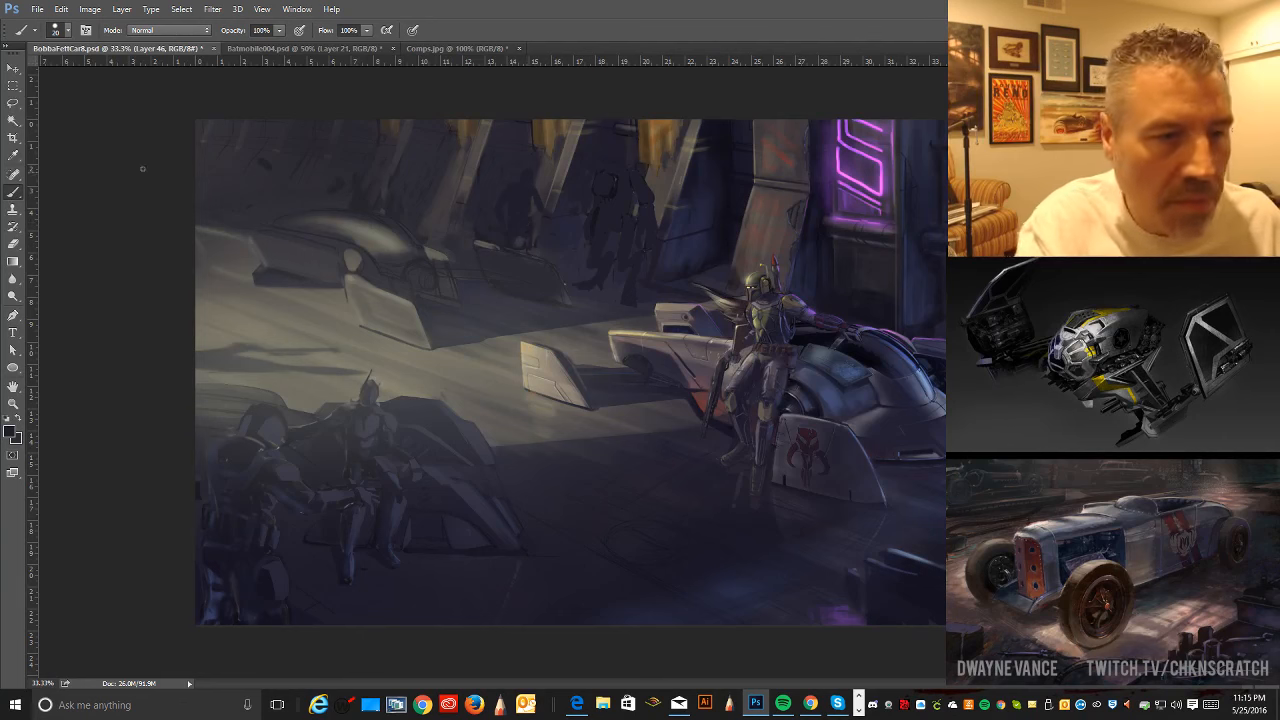
pyautogui.click(14, 69)
pyautogui.moveTo(529, 219); pyautogui.dragTo(540, 211)
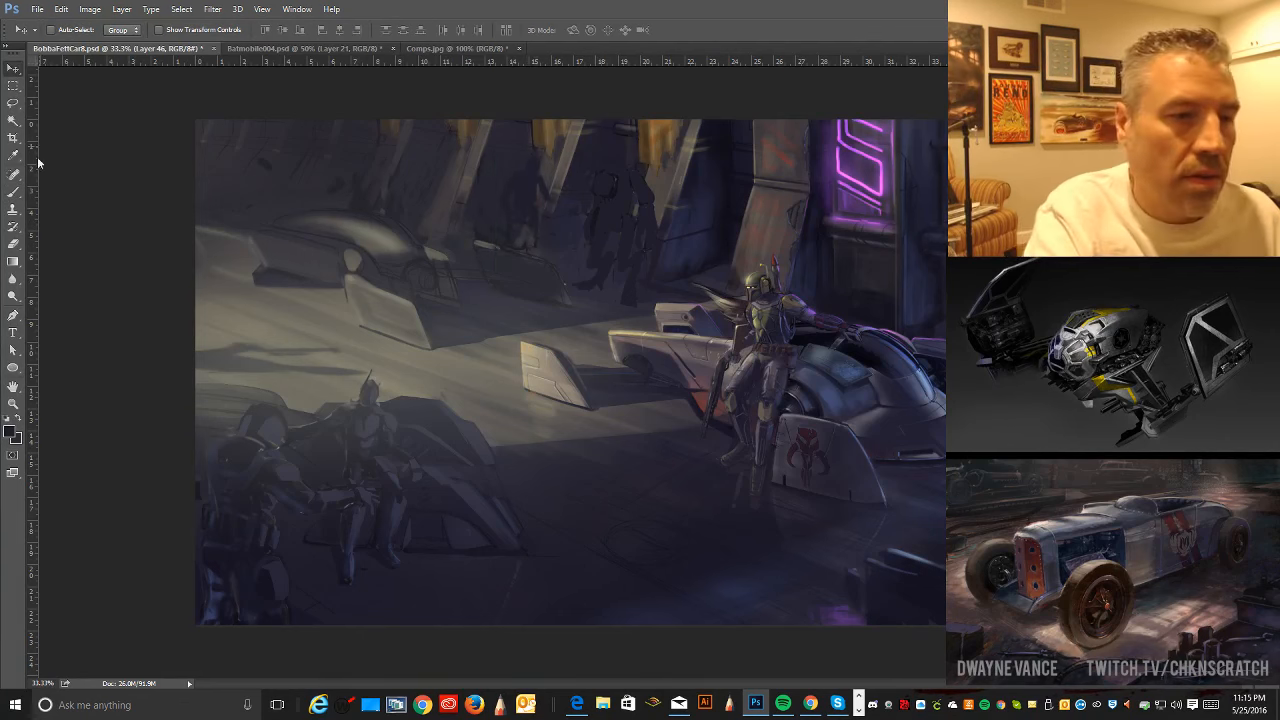
# - Try painting another dark silhouette beside the background figures near the blue wall, undoing its strokes
pyautogui.click(13, 191)
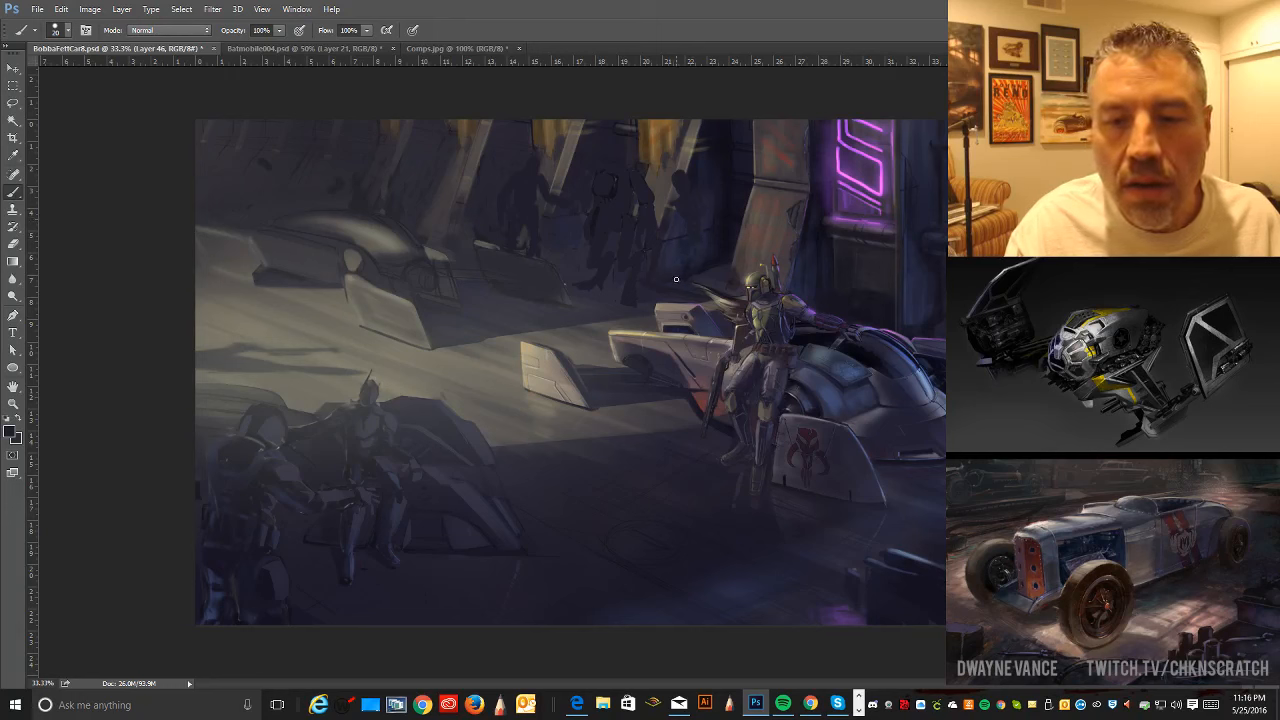
pyautogui.hotkey('ctrl', 'alt')
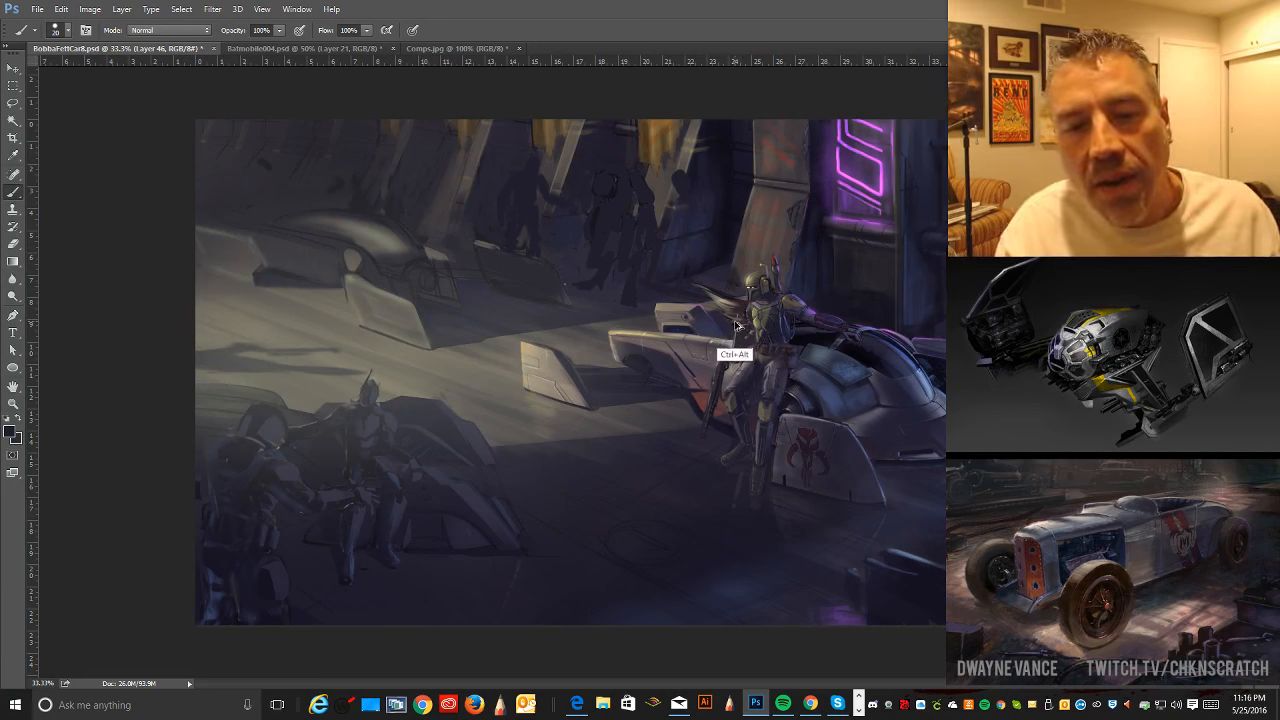
pyautogui.moveTo(625, 277); pyautogui.dragTo(473, 347)
pyautogui.moveTo(473, 347); pyautogui.dragTo(530, 337)
pyautogui.hotkey('ctrl', 'z')
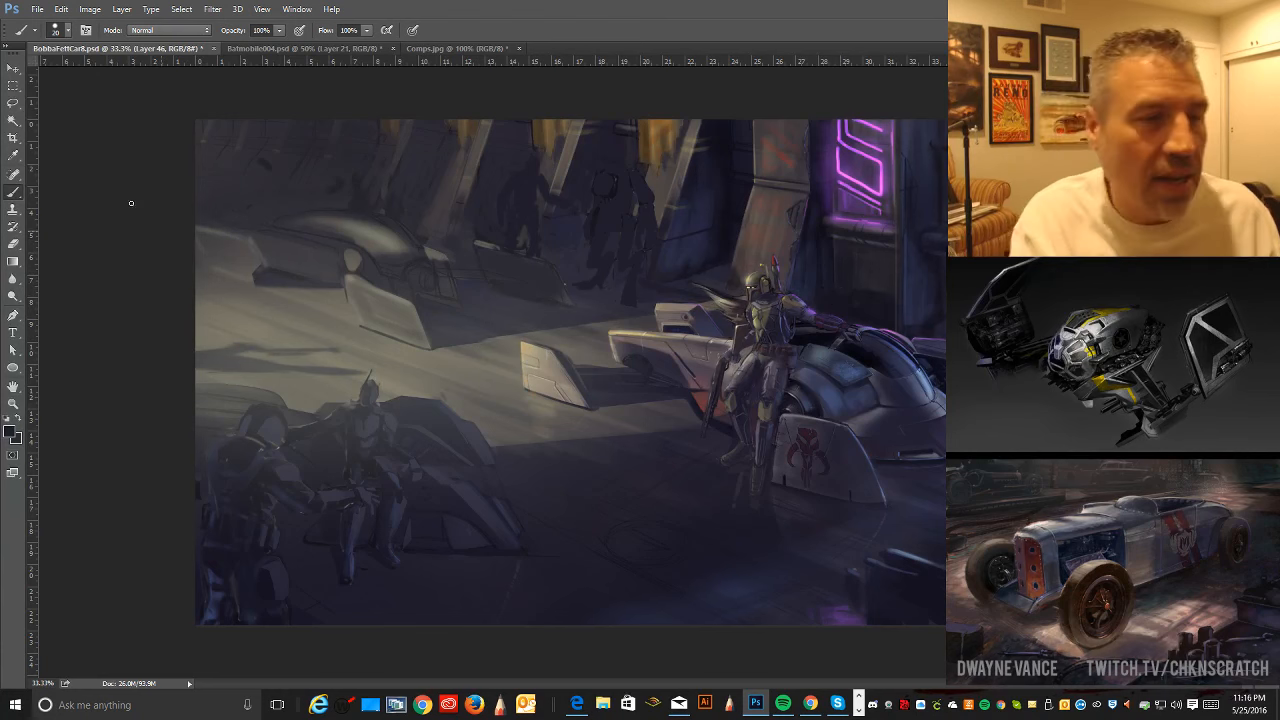
# - Add a new layer for painting more background silhouettes
pyautogui.click(13, 102)
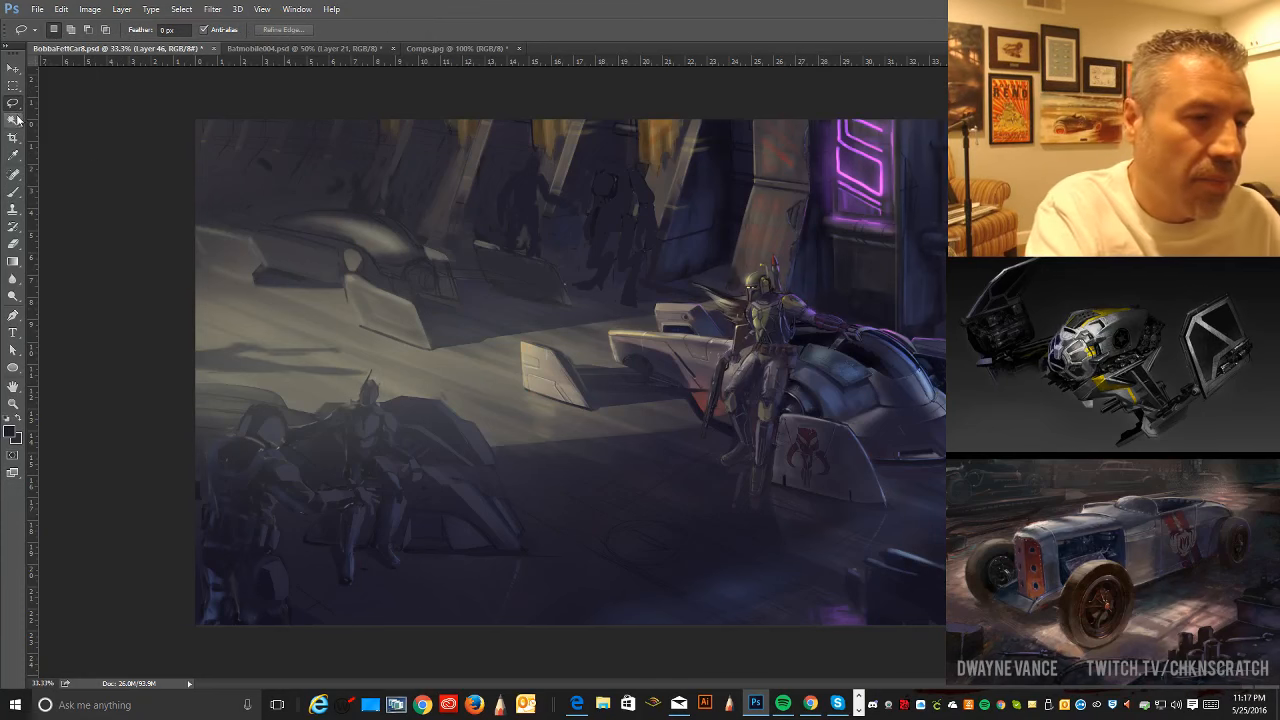
pyautogui.click(13, 191)
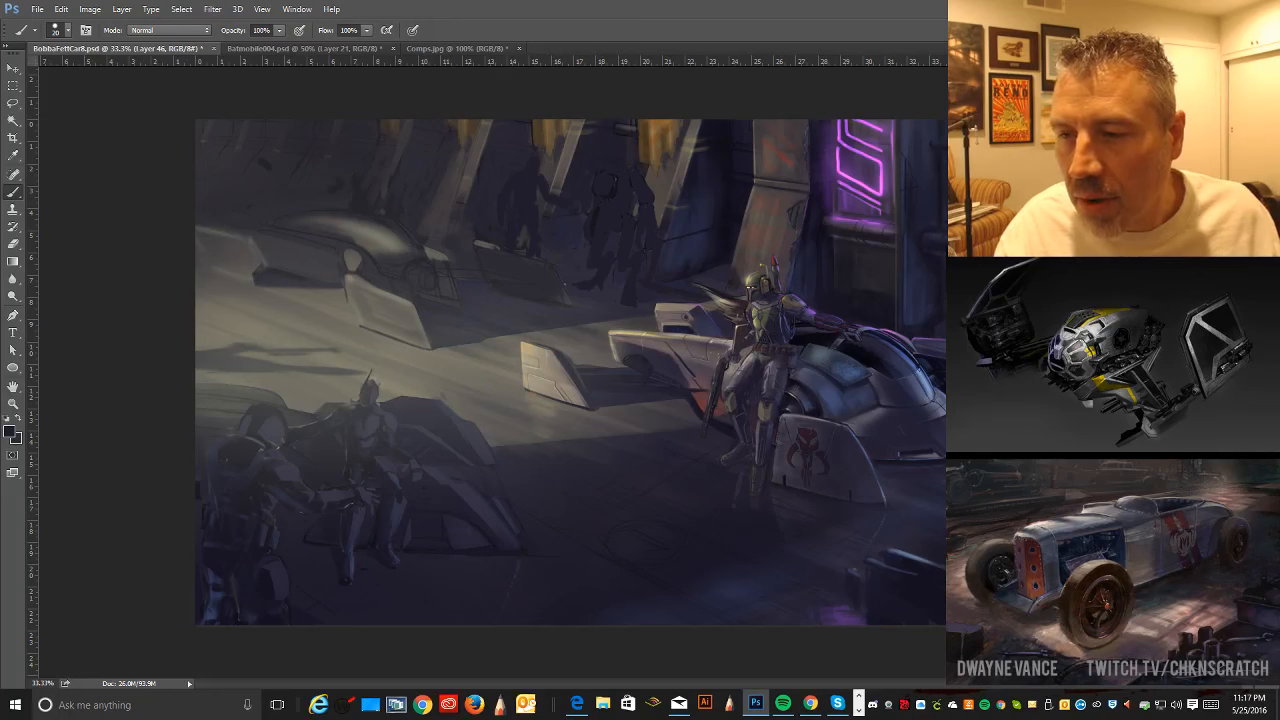
pyautogui.hotkey('ctrl', 'shift', 'n')
pyautogui.press('Return')
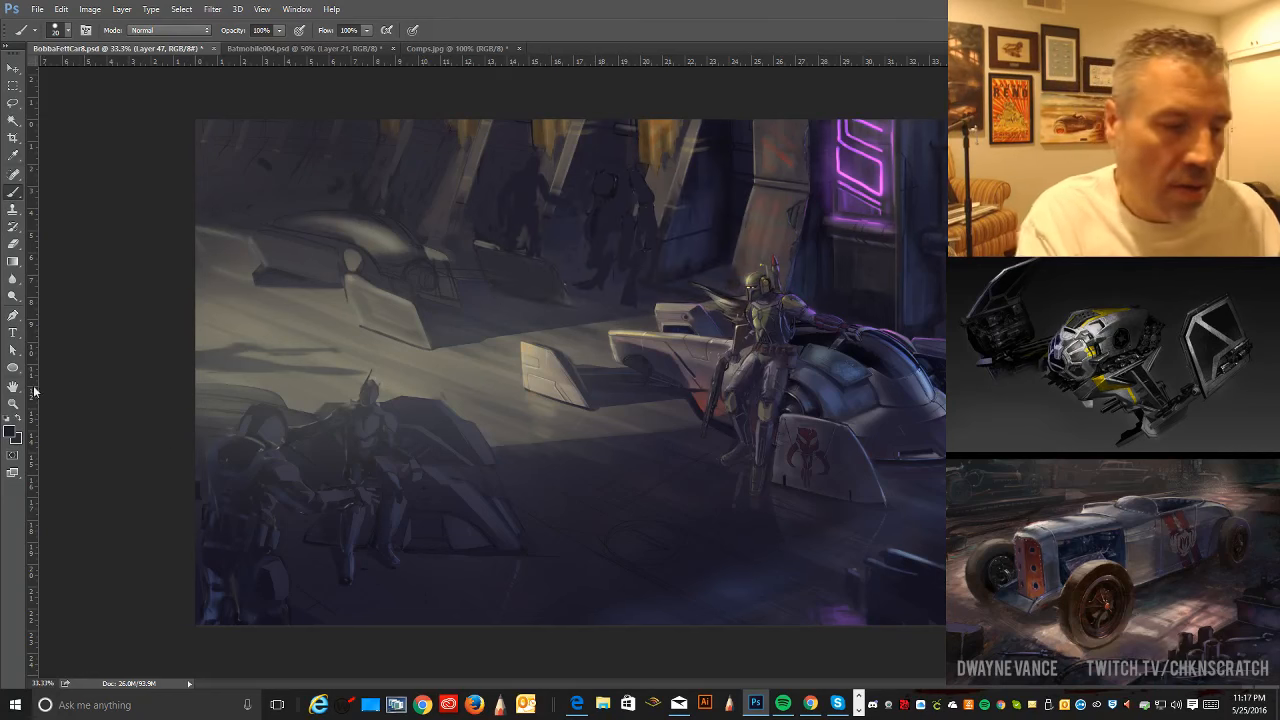
# - Set the brush colour to light grey #d0cfd4 and try light marks on the background figures, undoing each one
pyautogui.click(12, 432)
pyautogui.click(203, 369)
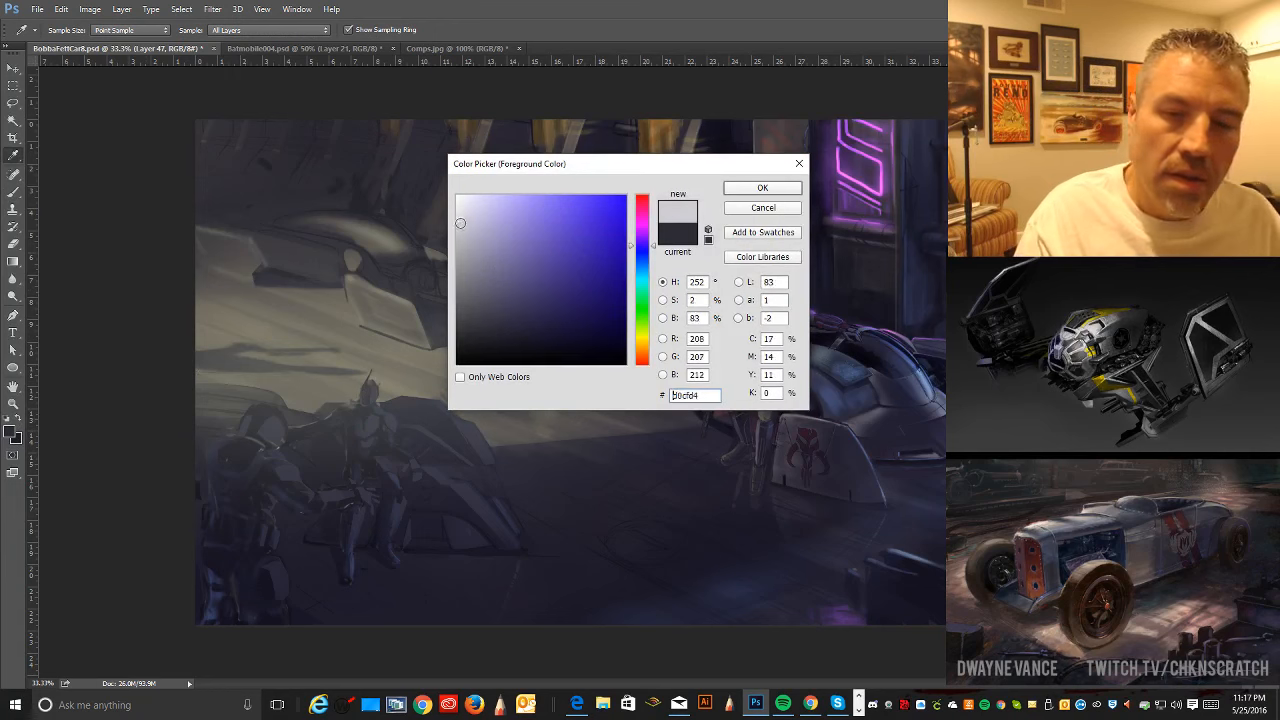
pyautogui.click(750, 189)
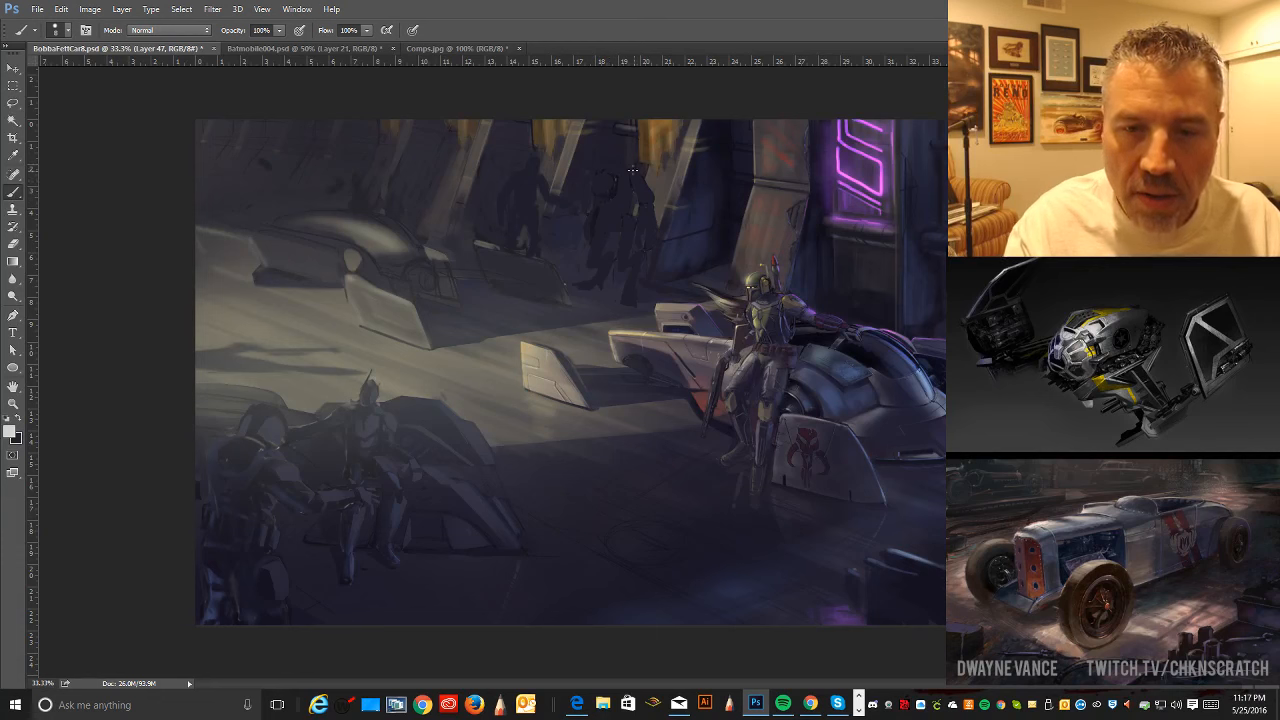
pyautogui.moveTo(631, 163); pyautogui.dragTo(610, 165)
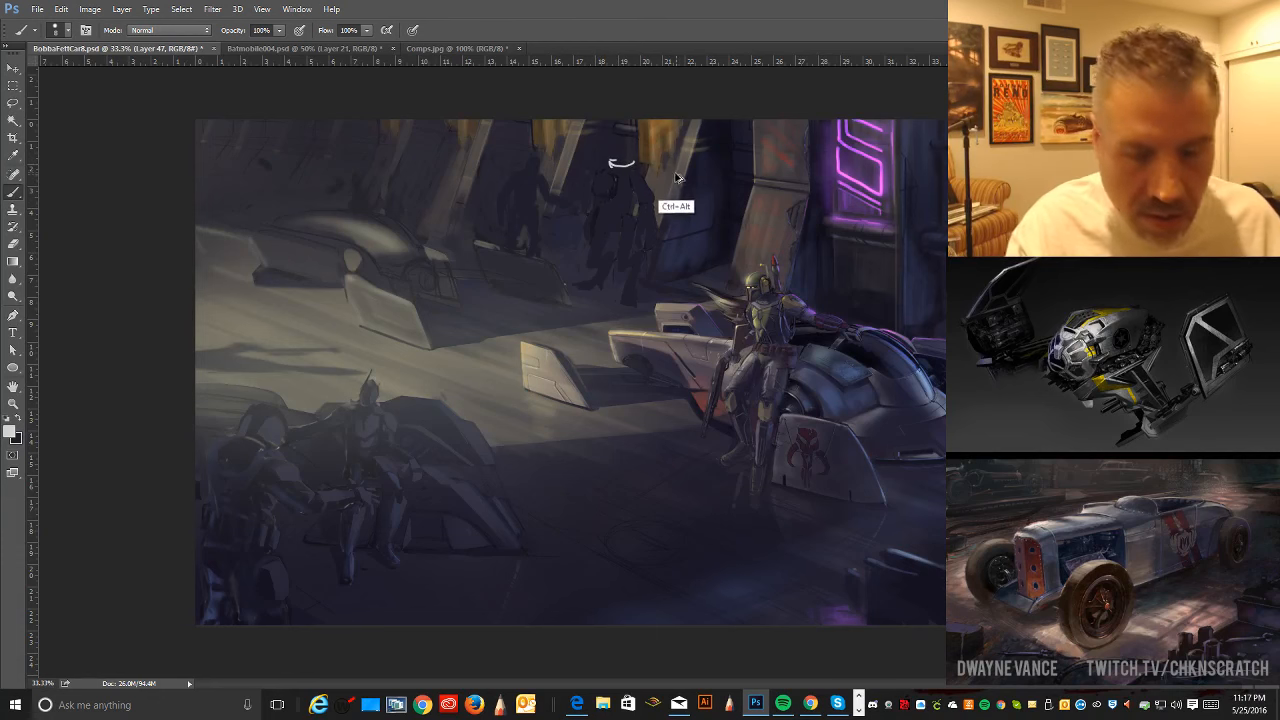
pyautogui.hotkey('ctrl', 'alt', 'z')
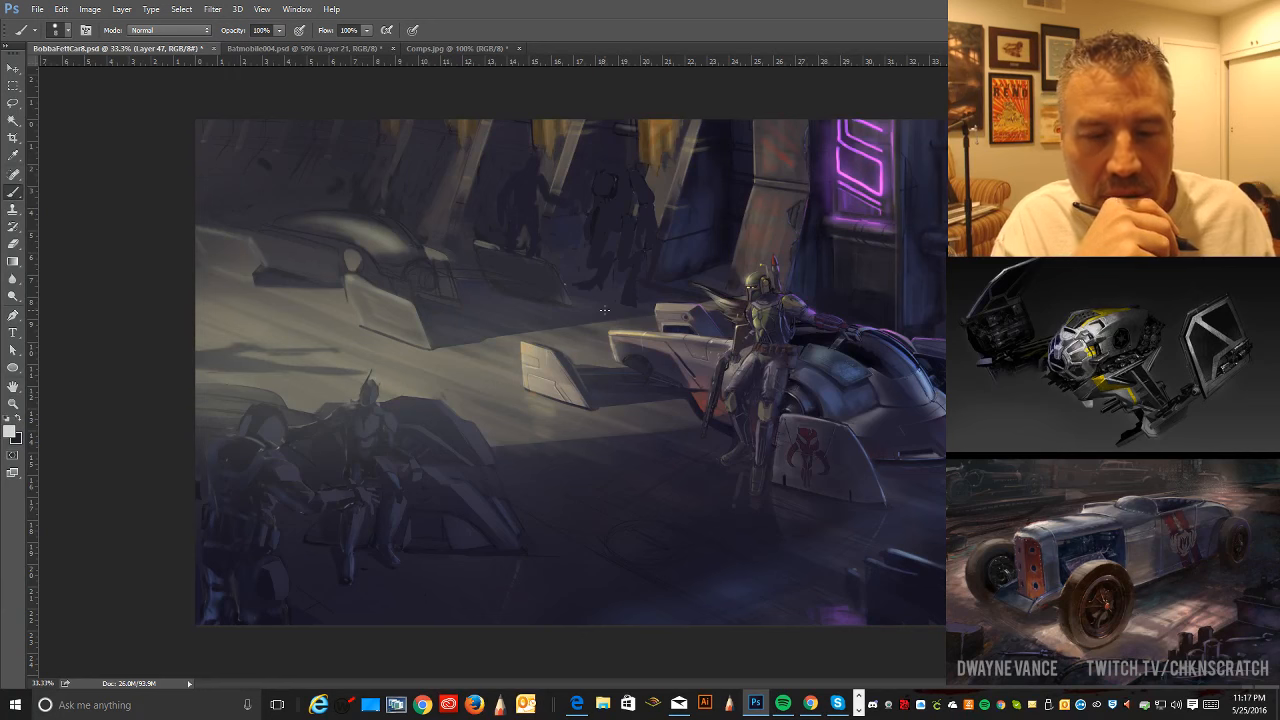
pyautogui.press('alt')
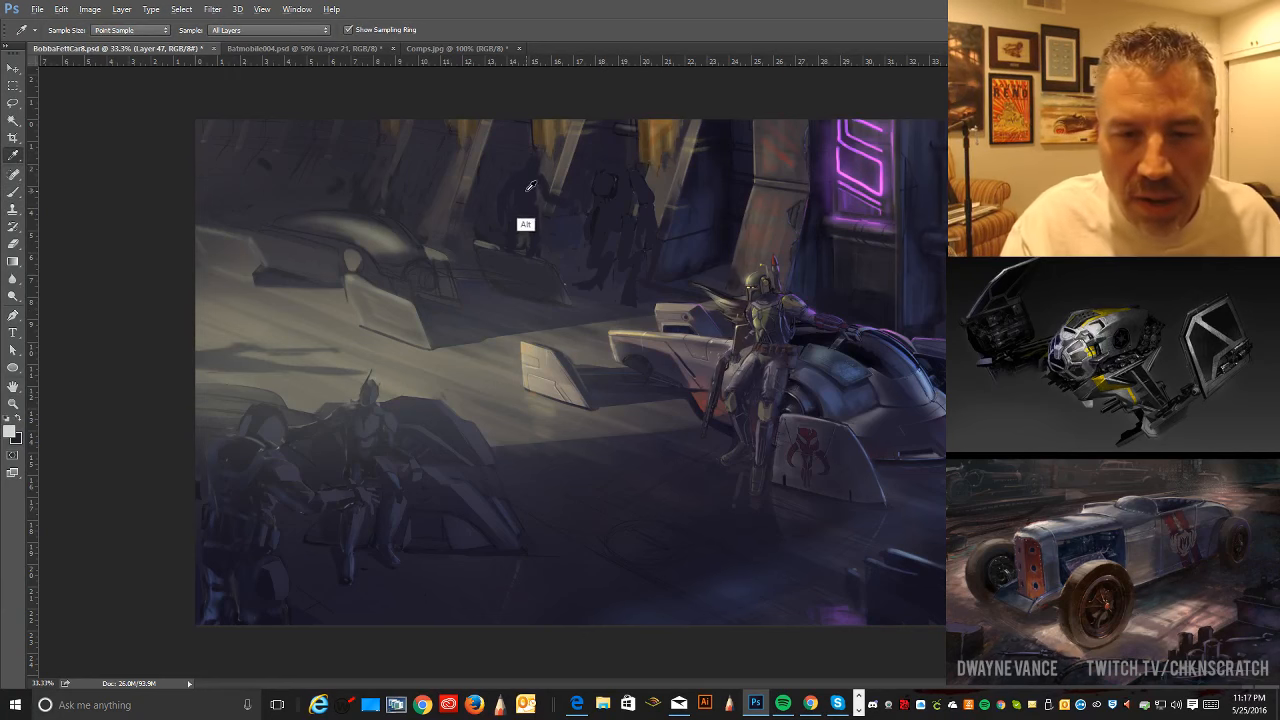
pyautogui.click(20, 195)
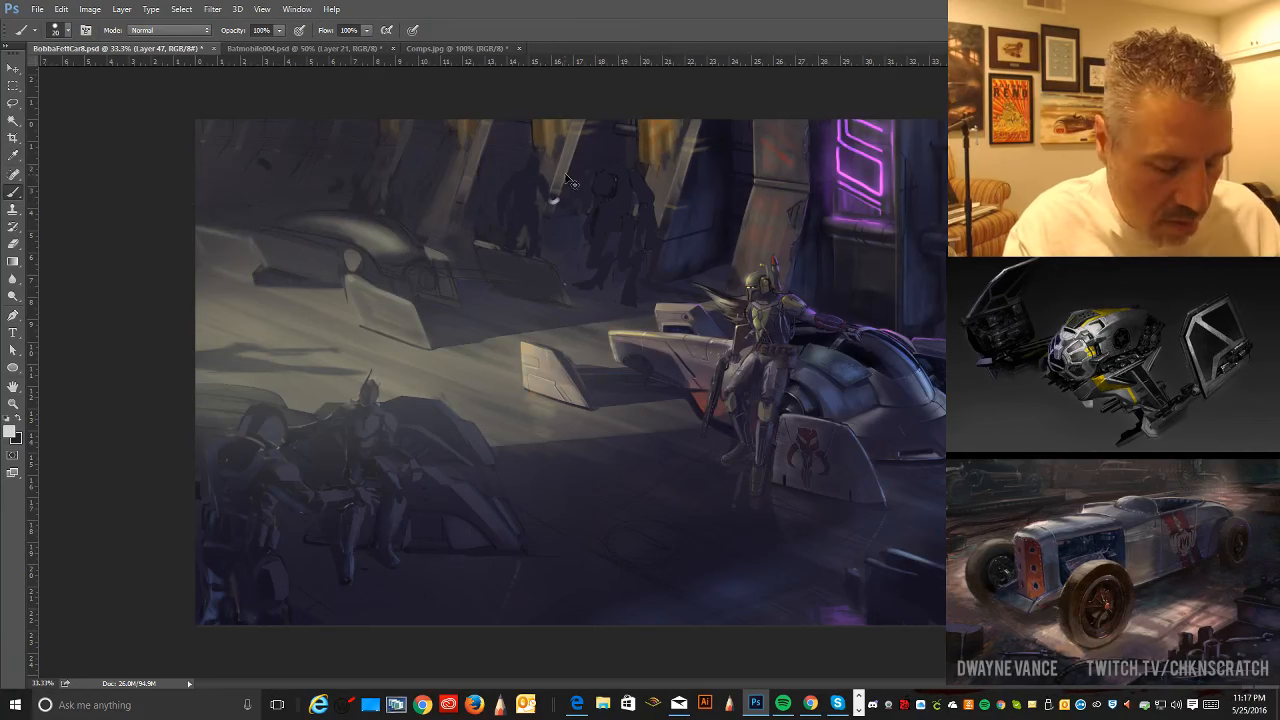
pyautogui.hotkey('ctrl', 'alt')
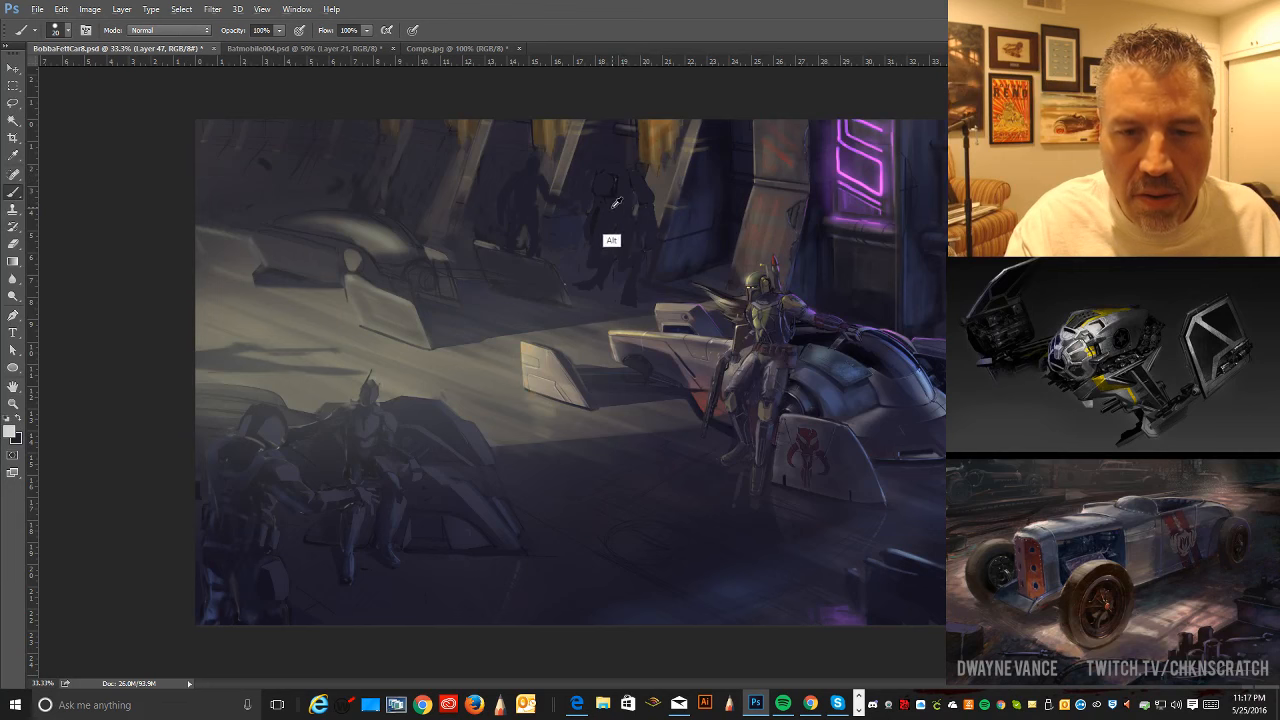
# - Sample the dark silhouette tone and paint a walking figure with spread legs beside the fin panel, undoing stray strokes
pyautogui.keyDown('alt'); pyautogui.click(621, 206); pyautogui.keyUp('alt')
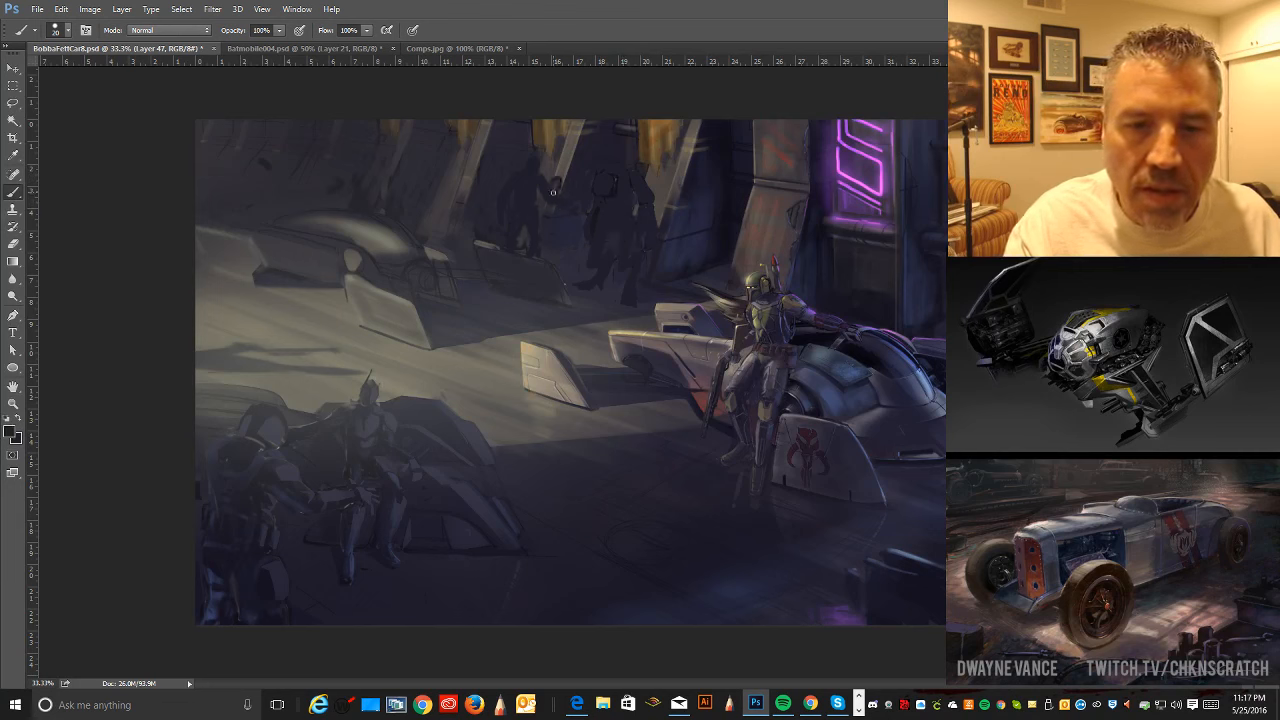
pyautogui.hotkey('ctrl', 'alt')
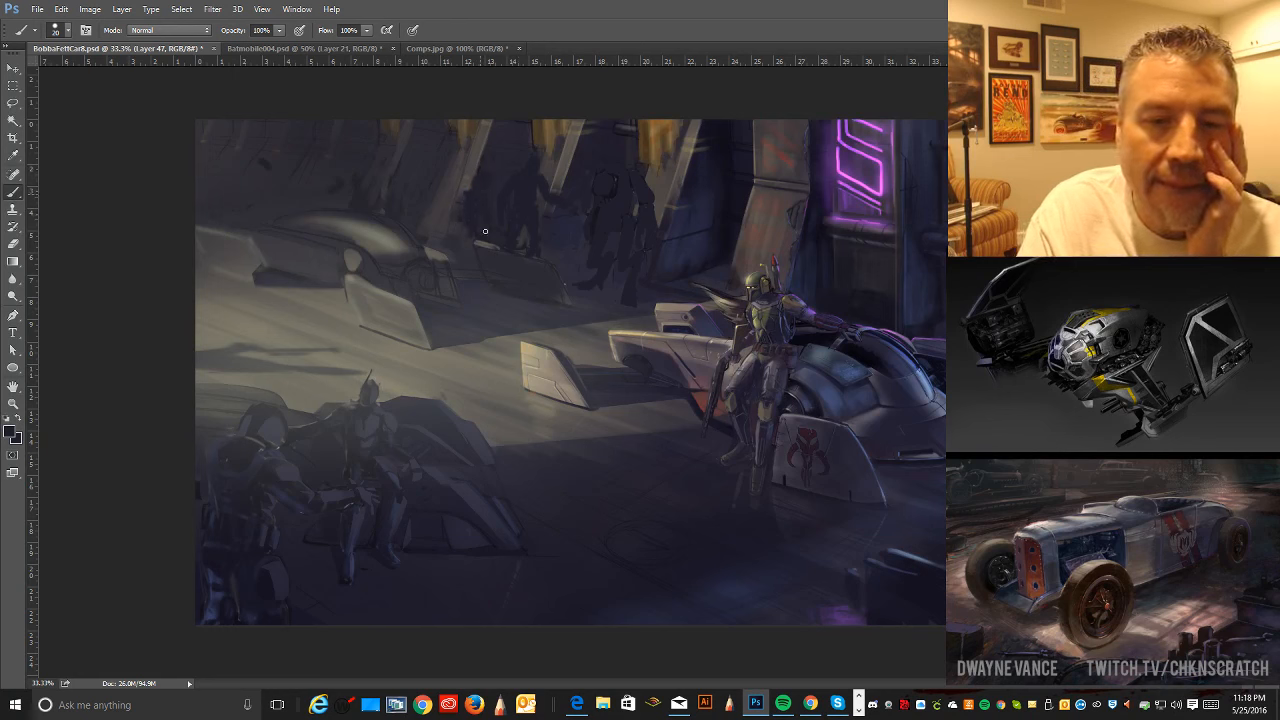
pyautogui.hotkey('ctrl', 'alt')
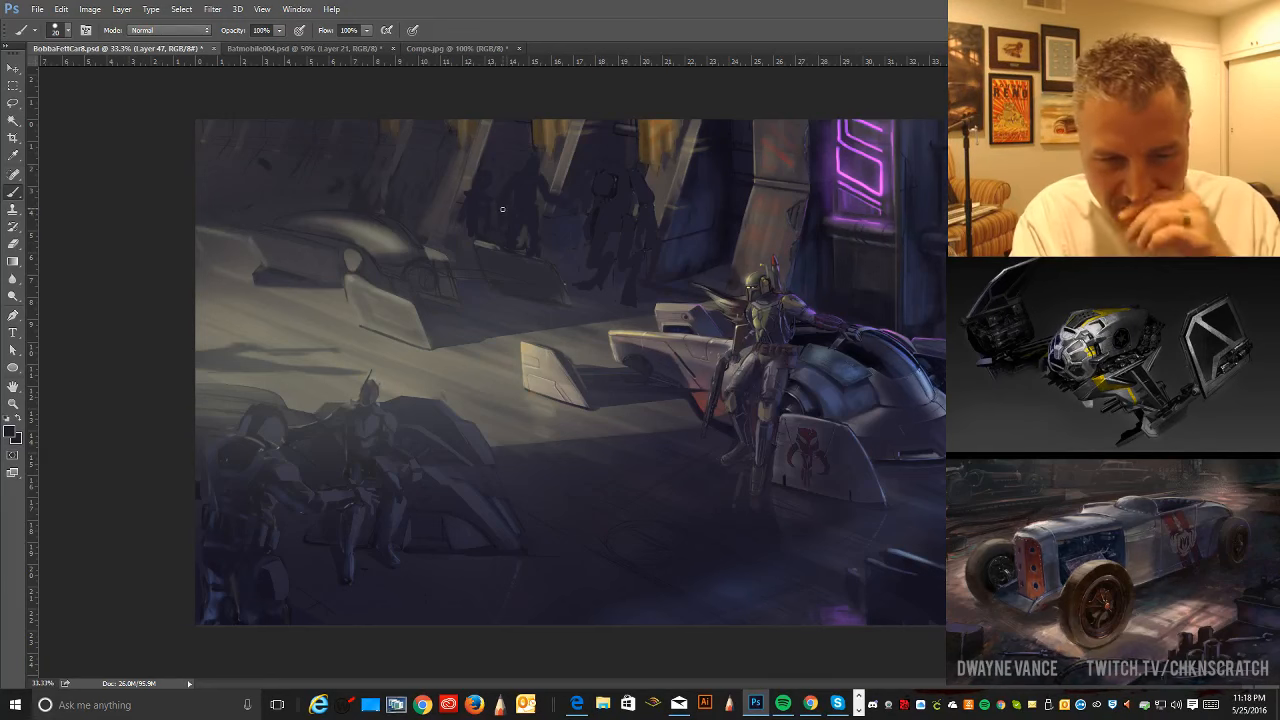
pyautogui.hotkey('ctrl', 'alt')
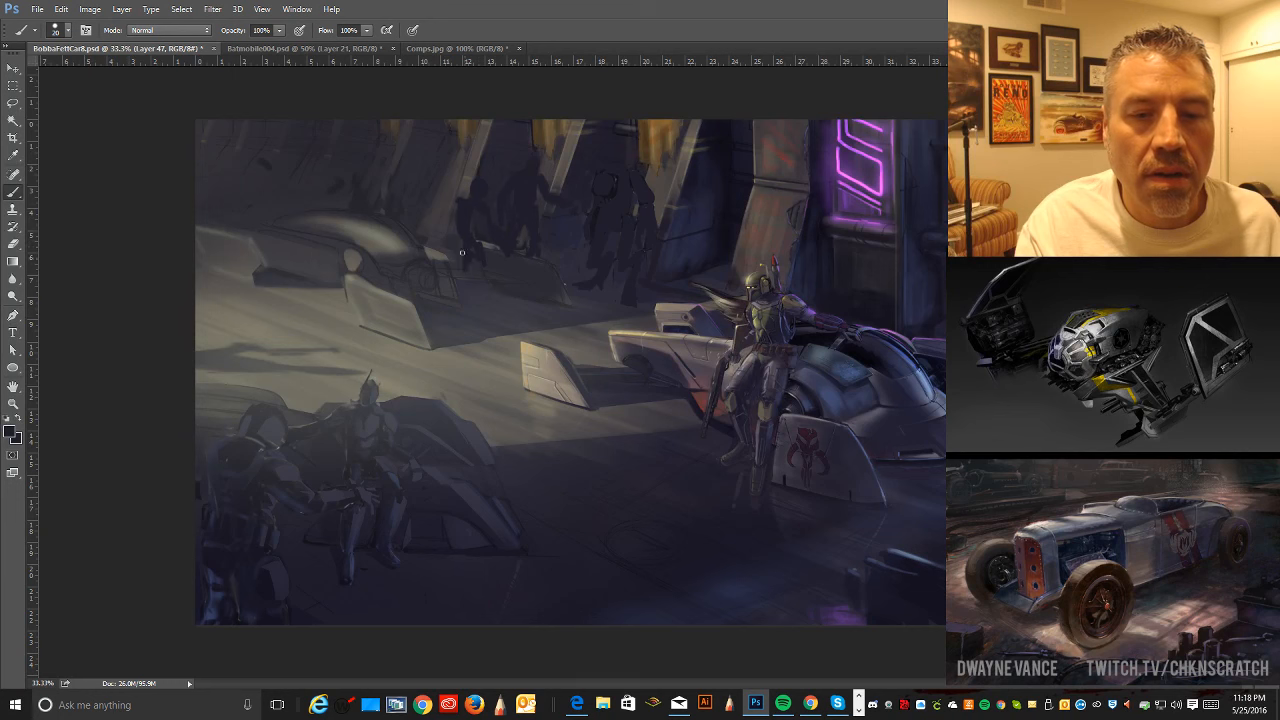
pyautogui.moveTo(482, 249); pyautogui.dragTo(480, 316)
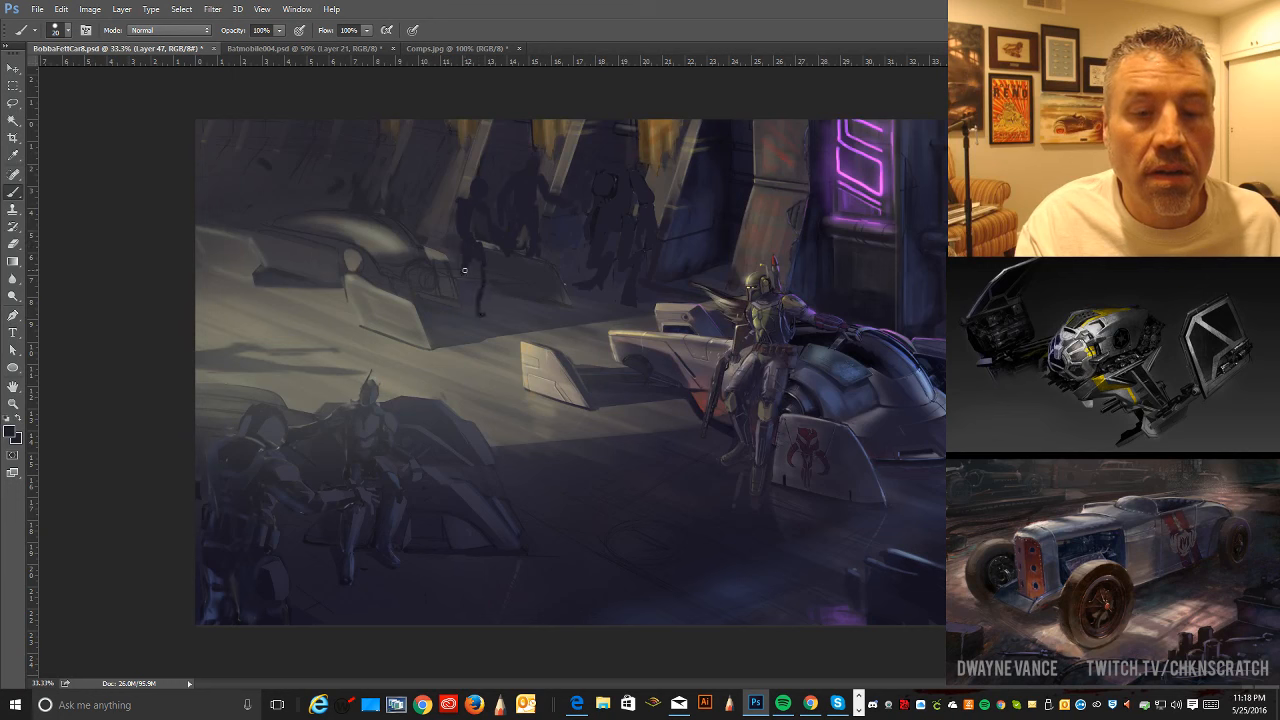
pyautogui.moveTo(464, 270)
pyautogui.mouseDown()
pyautogui.moveTo(449, 308)
pyautogui.moveTo(450, 296)
pyautogui.mouseUp()
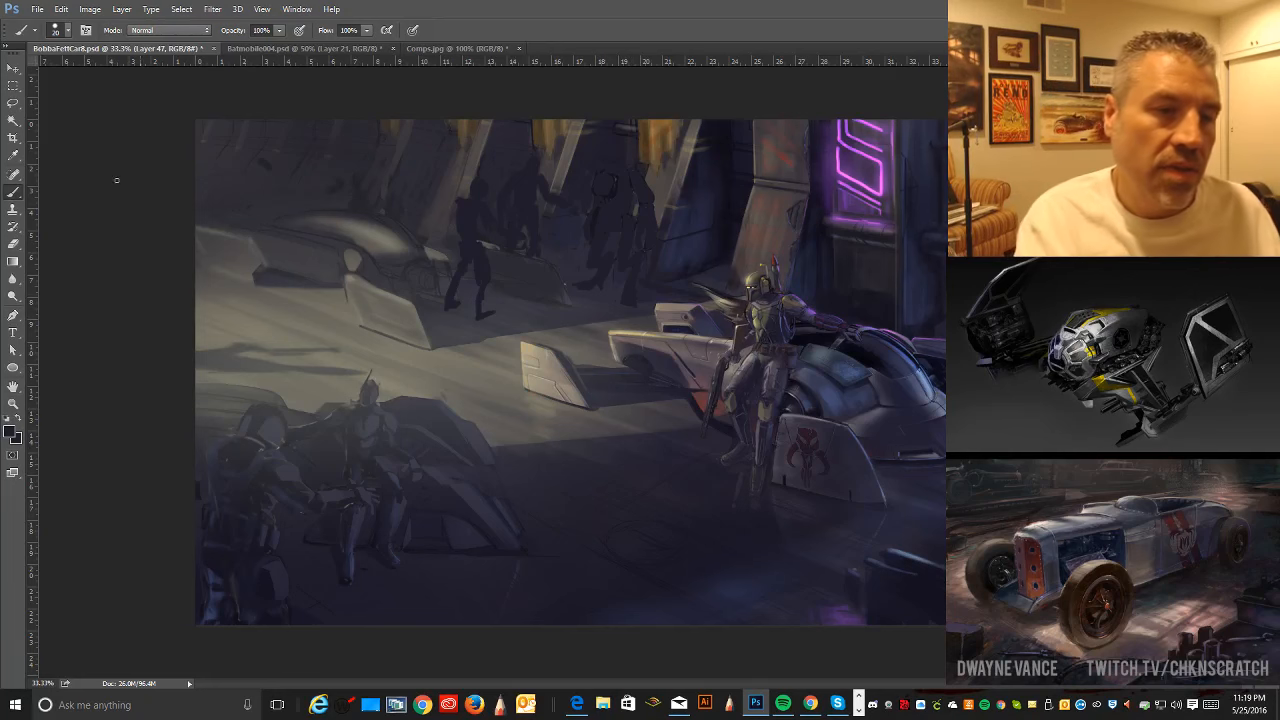
# - Move the walking silhouette over the standing figure at the fin panel and hide the red perspective grid
pyautogui.press('v')
pyautogui.moveTo(476, 268); pyautogui.dragTo(523, 263)
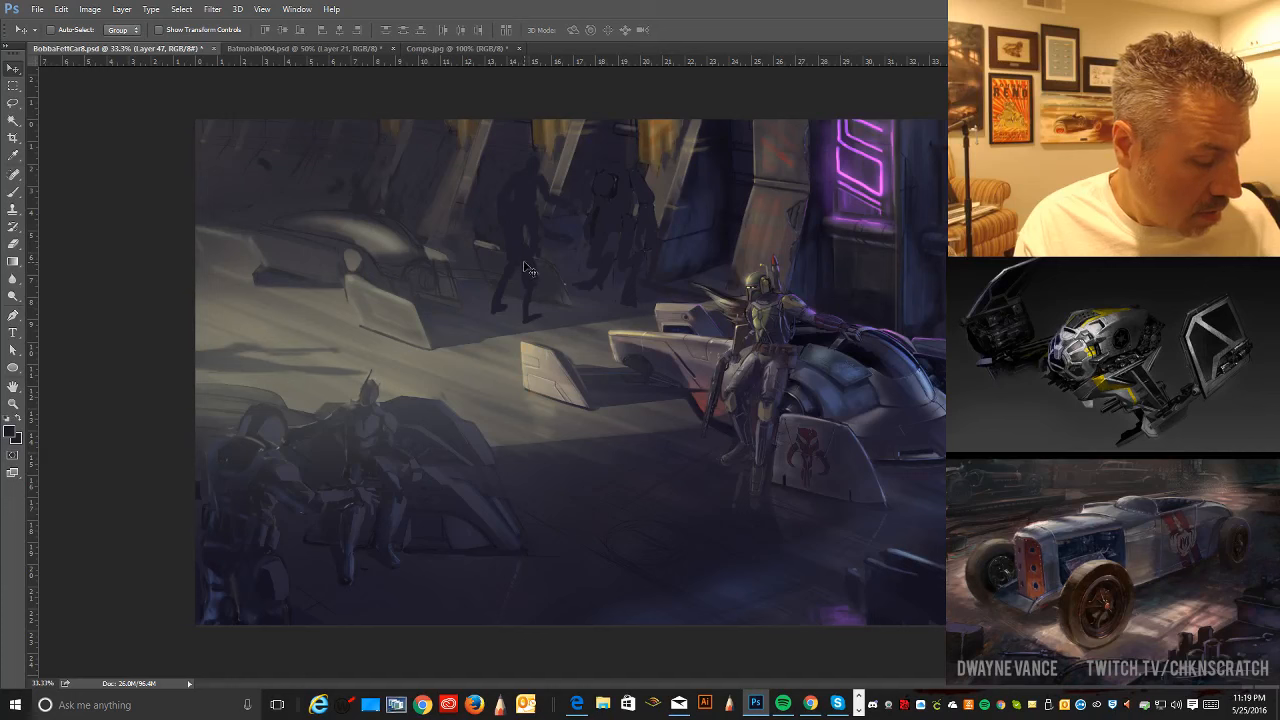
pyautogui.click(13, 191)
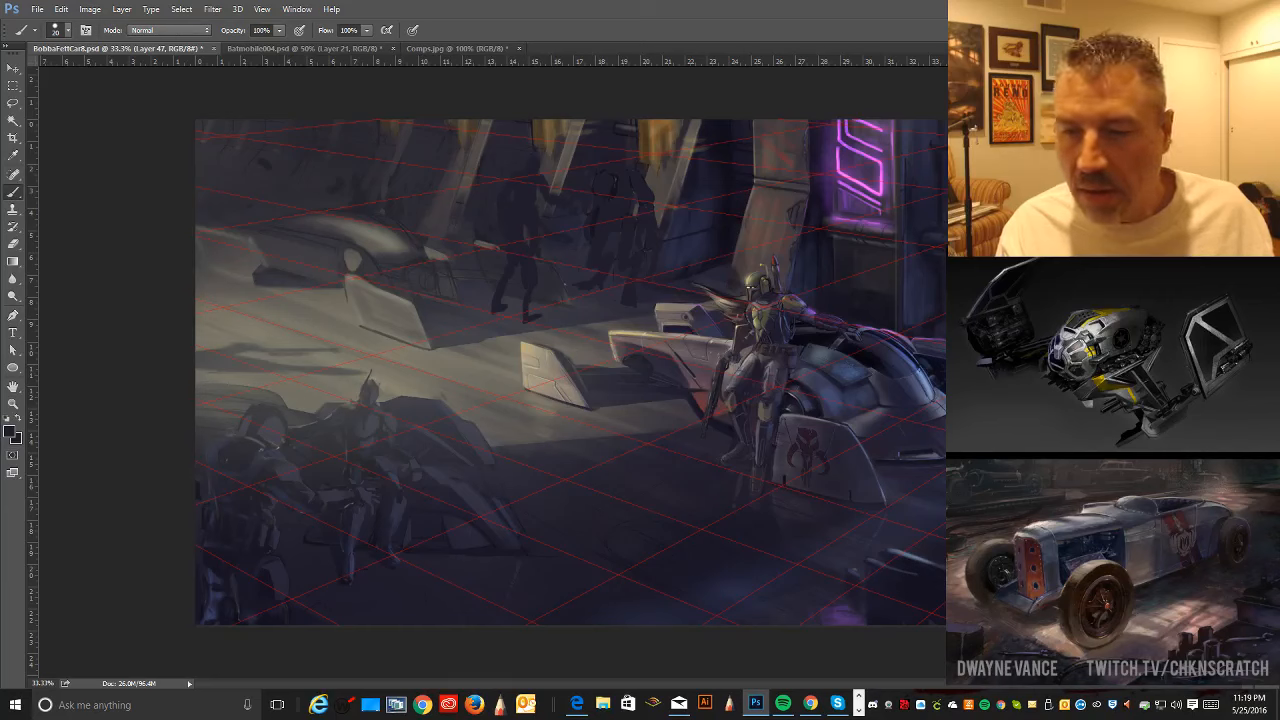
pyautogui.hotkey('ctrl', 'h')
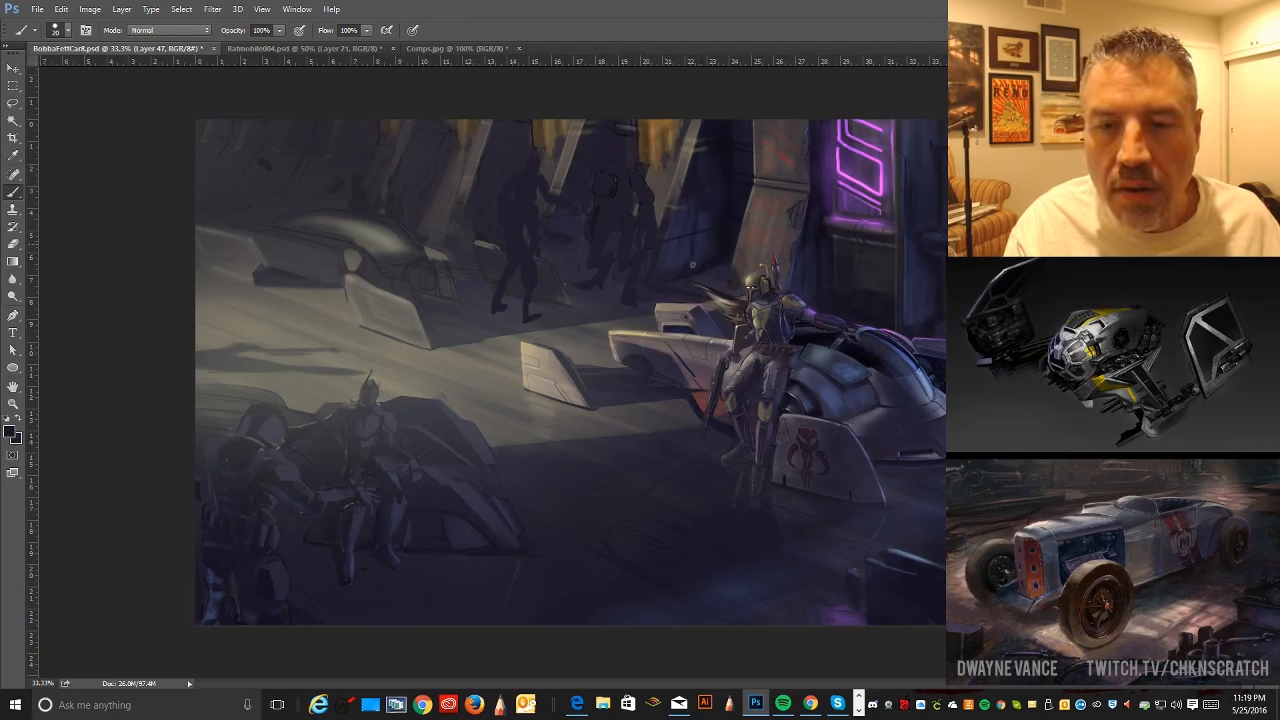
# - Paint a dark silhouette against the blue wall behind Boba Fett, undoing stray strokes and trimming its edges with the Eraser
pyautogui.moveTo(698, 271); pyautogui.dragTo(708, 286)
pyautogui.moveTo(707, 215); pyautogui.dragTo(698, 260)
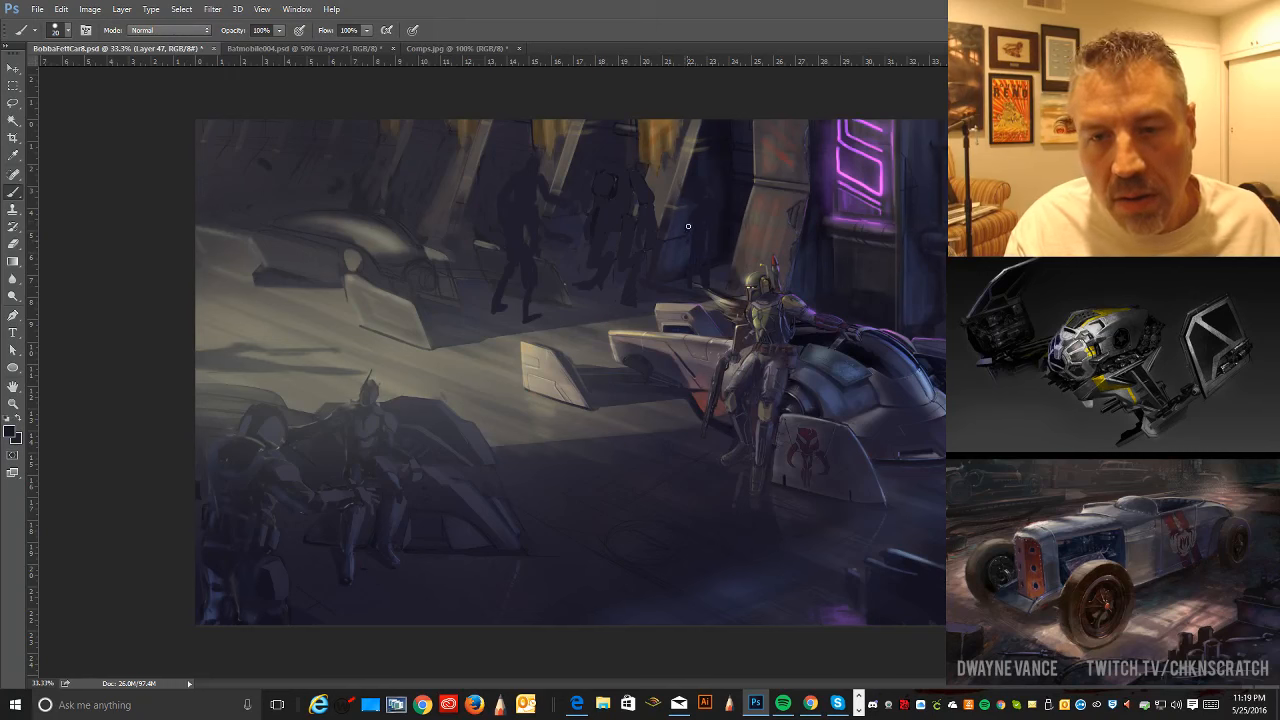
pyautogui.hotkey('ctrl', 'alt', 'z')
pyautogui.hotkey('ctrl', 'alt', 'z')
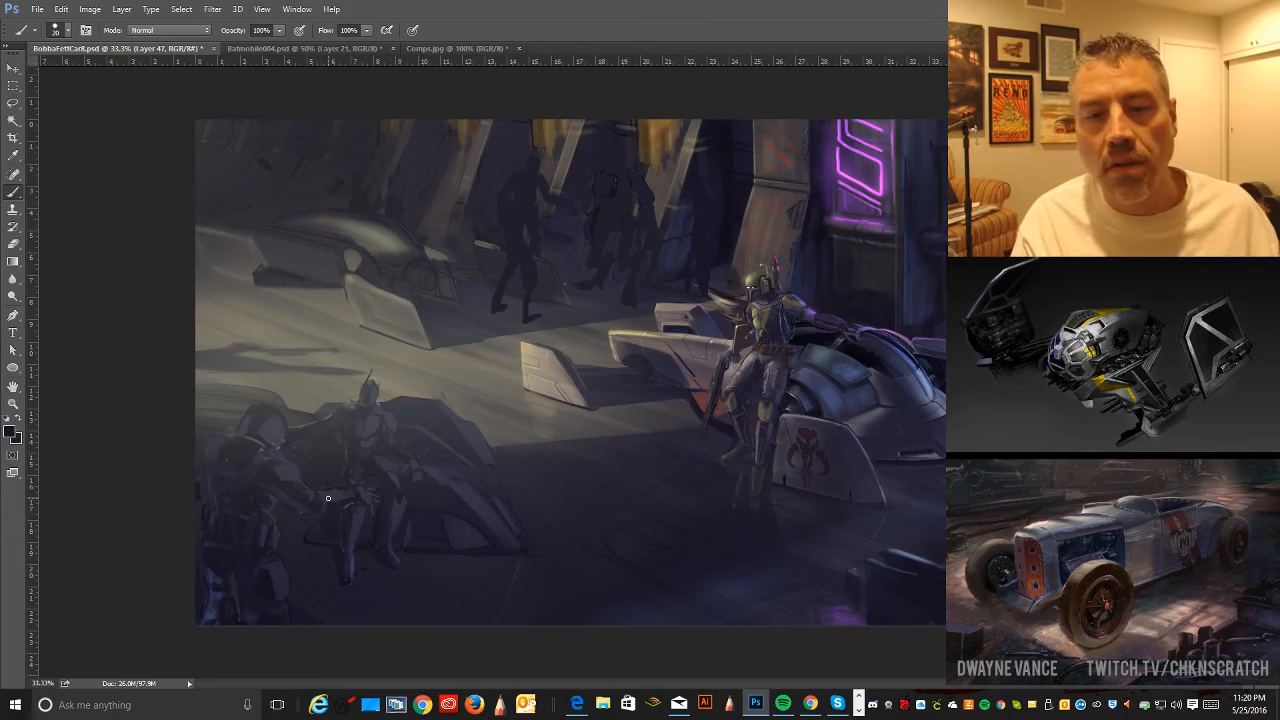
pyautogui.click(13, 243)
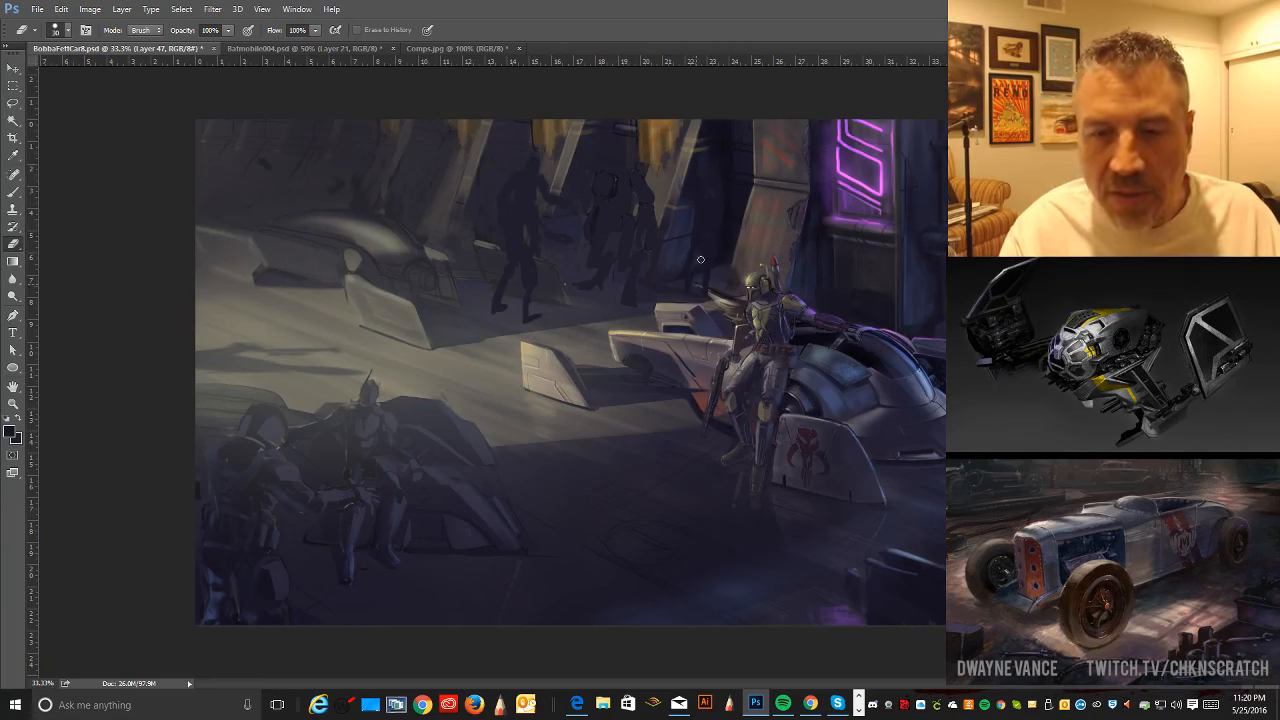
pyautogui.click(17, 192)
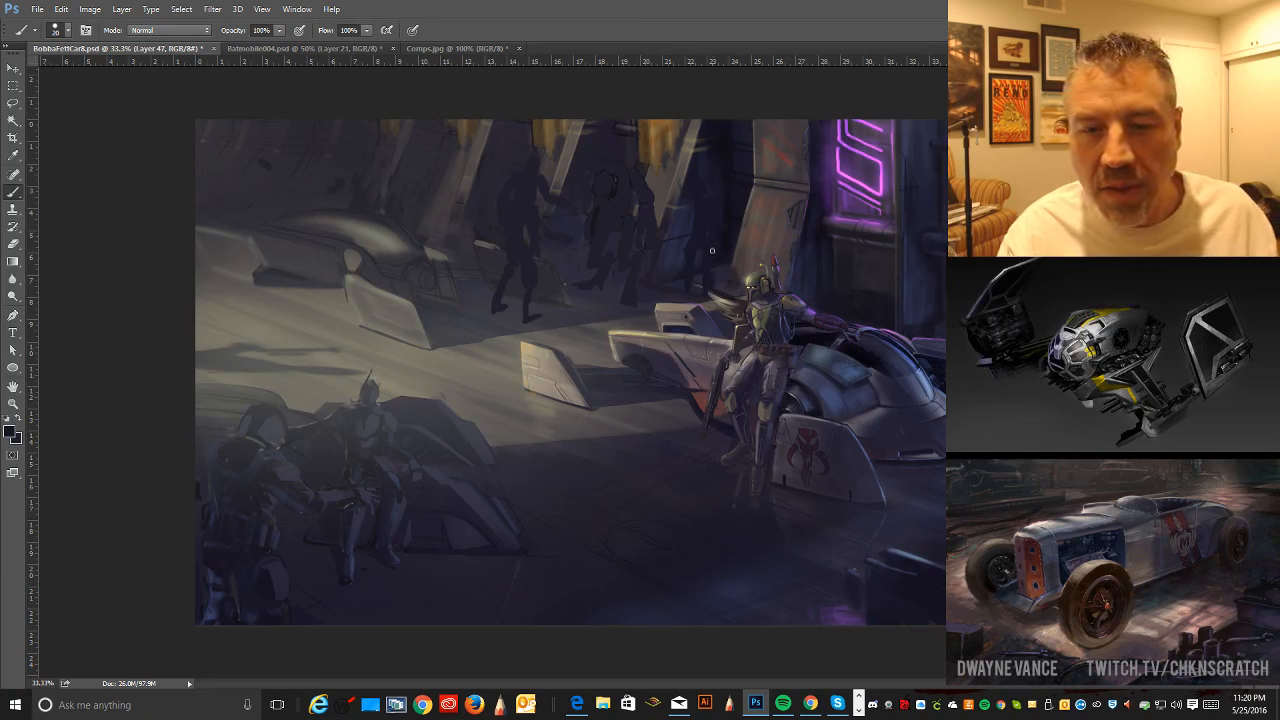
pyautogui.press('e')
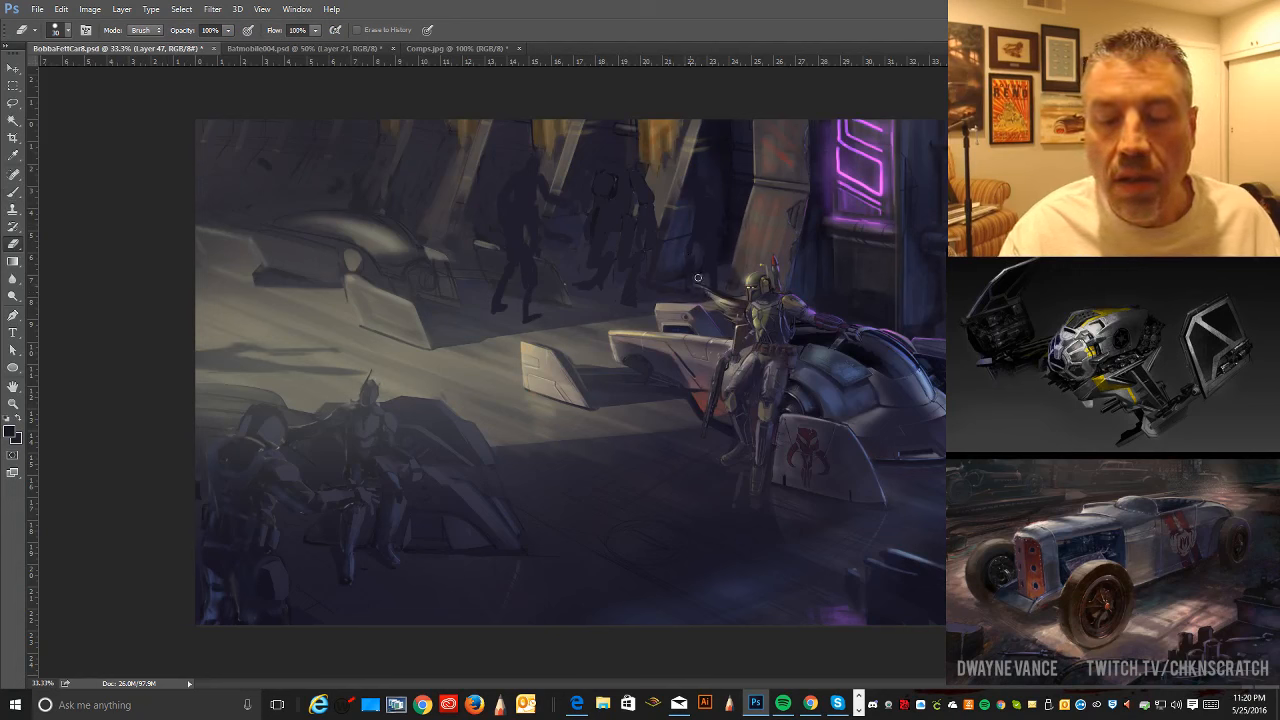
pyautogui.press('b')
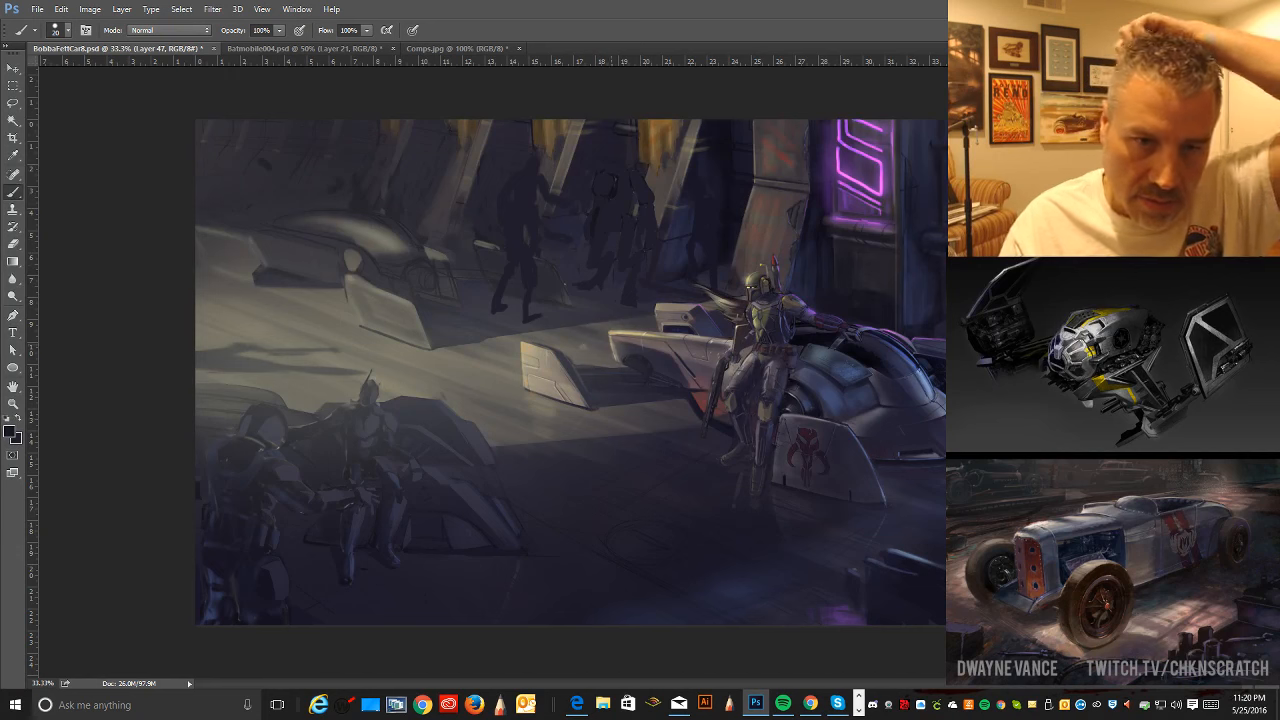
# - Paint a small distant dark figure between the parked speeder and the walking silhouette, undoing stray marks
pyautogui.click(426, 156)
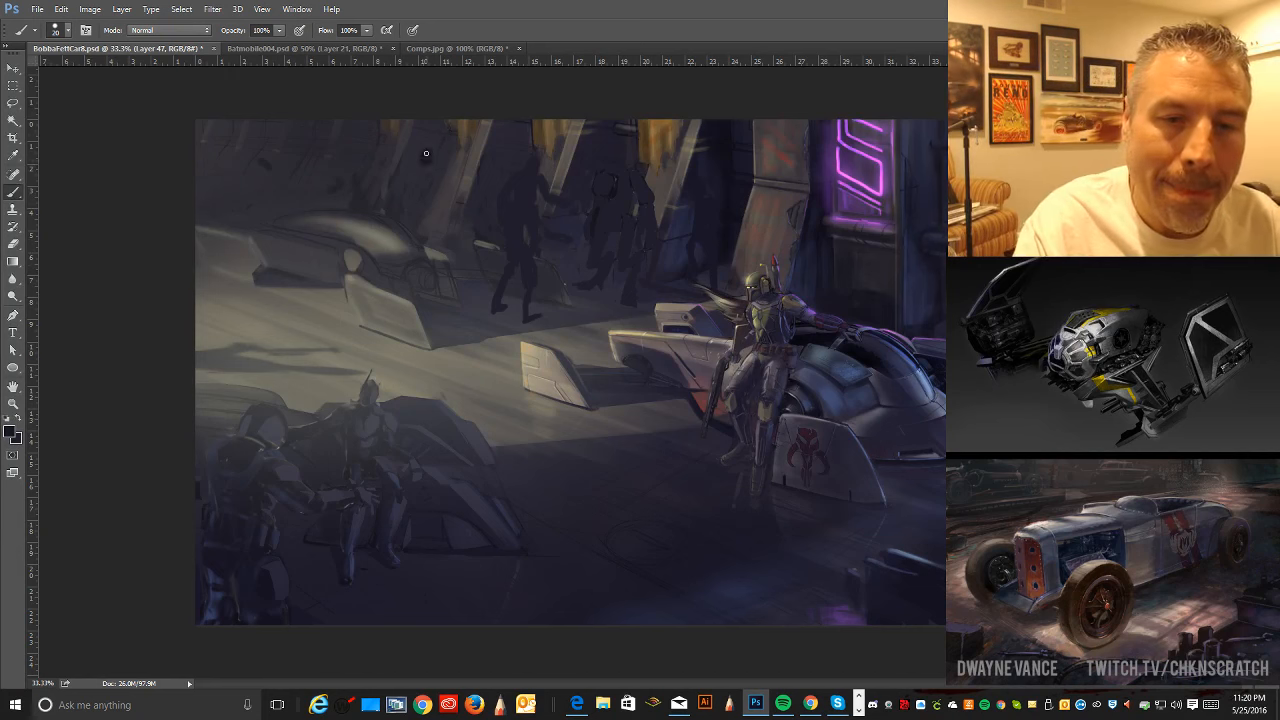
pyautogui.hotkey('ctrl', 'alt', 'z')
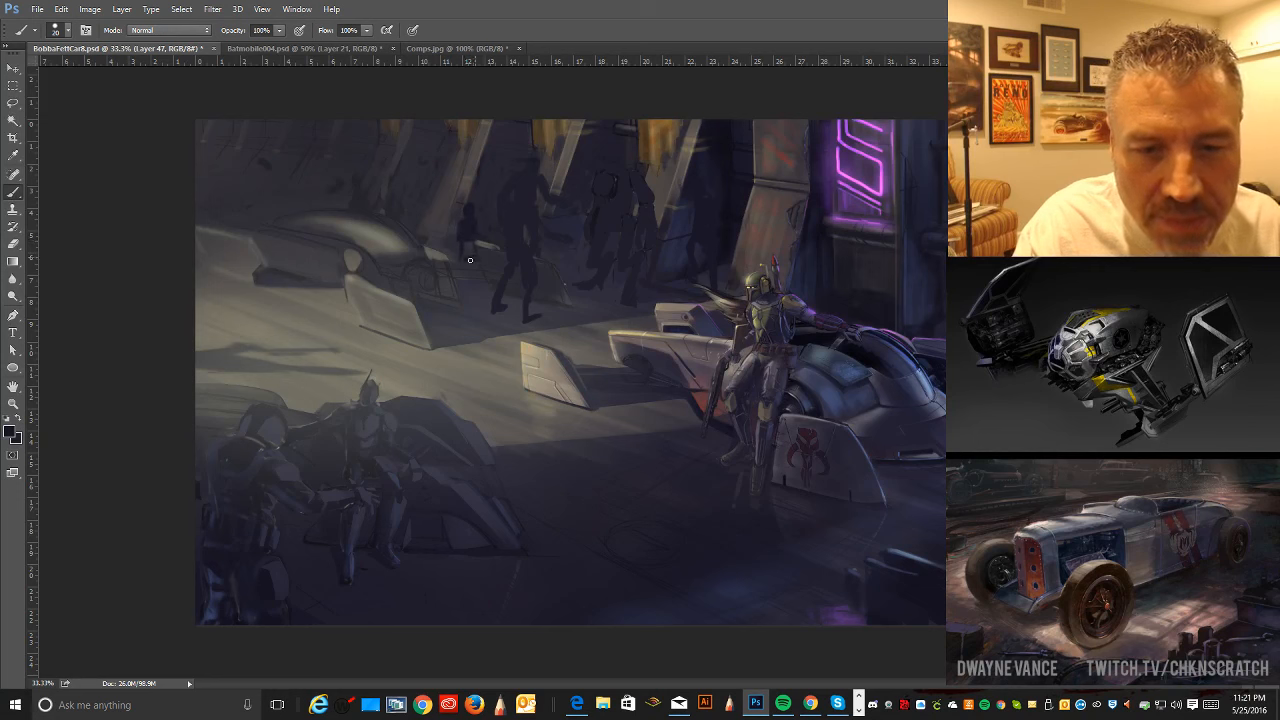
pyautogui.hotkey('ctrl', 'alt', 'z')
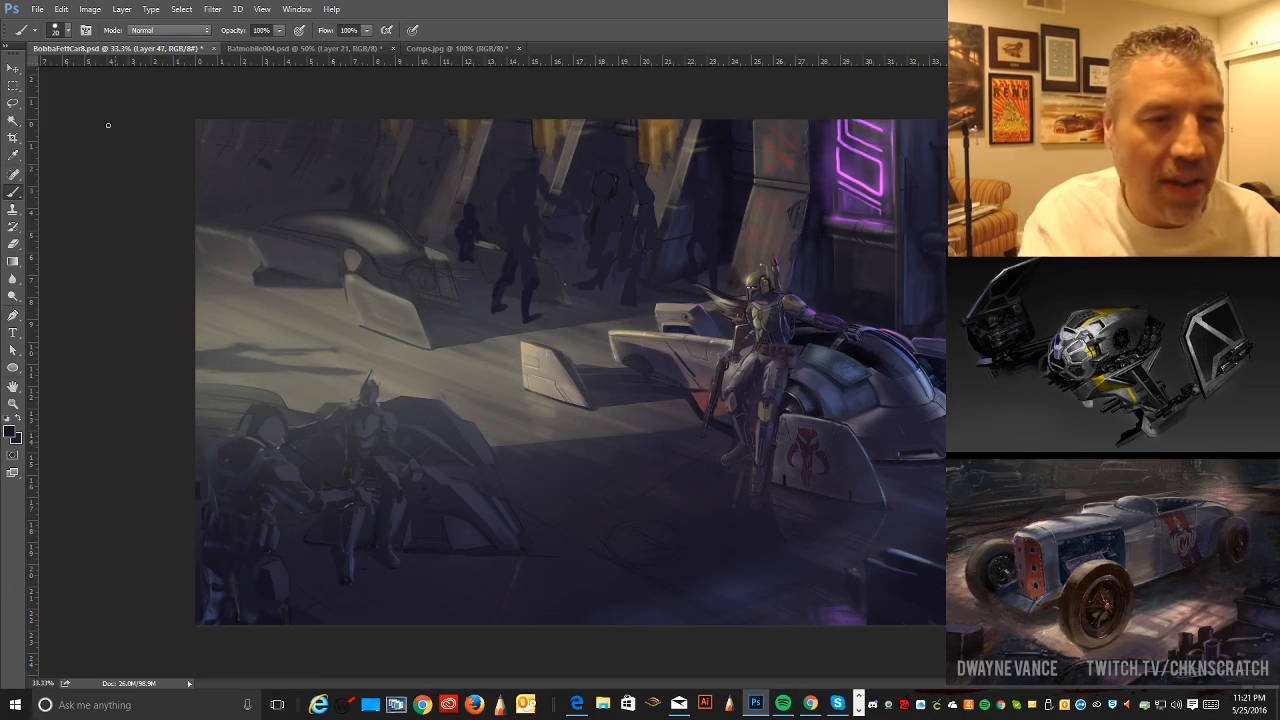
# - Choose the hard round 20 px brush, sample a tone and paint a slightly lighter body over the walking silhouette beside the fin panel
pyautogui.click(67, 30)
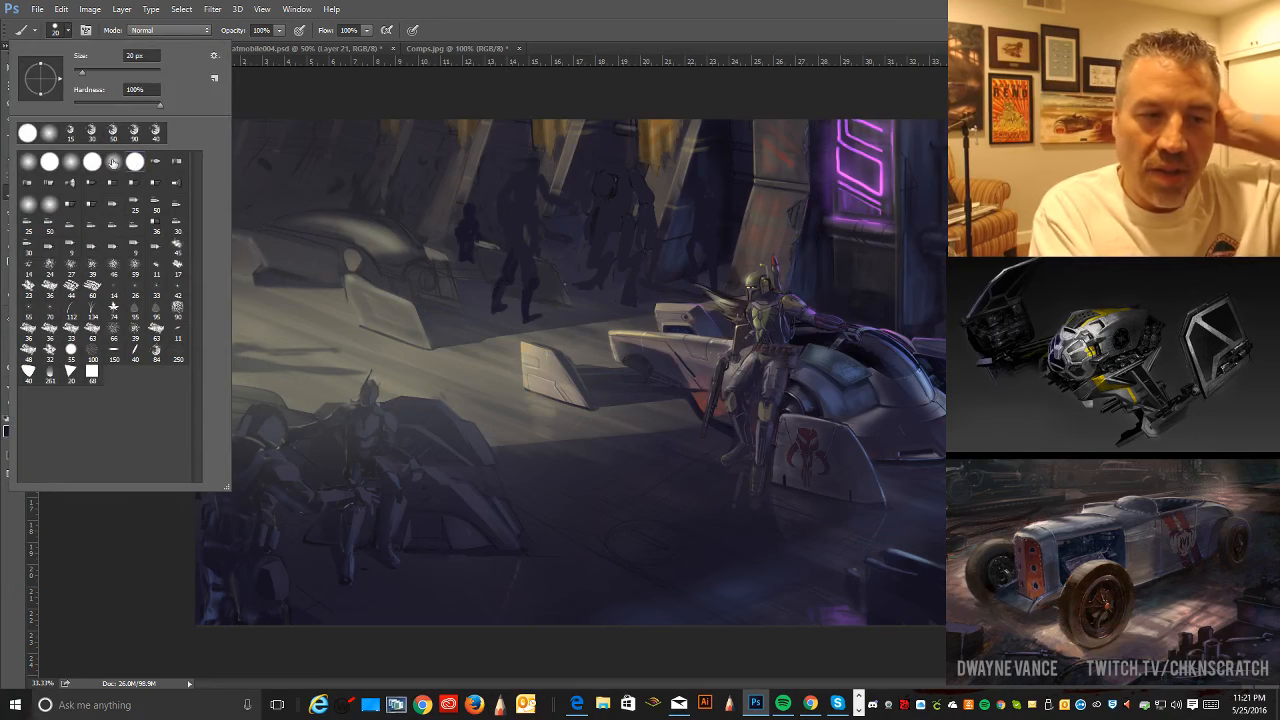
pyautogui.click(133, 166)
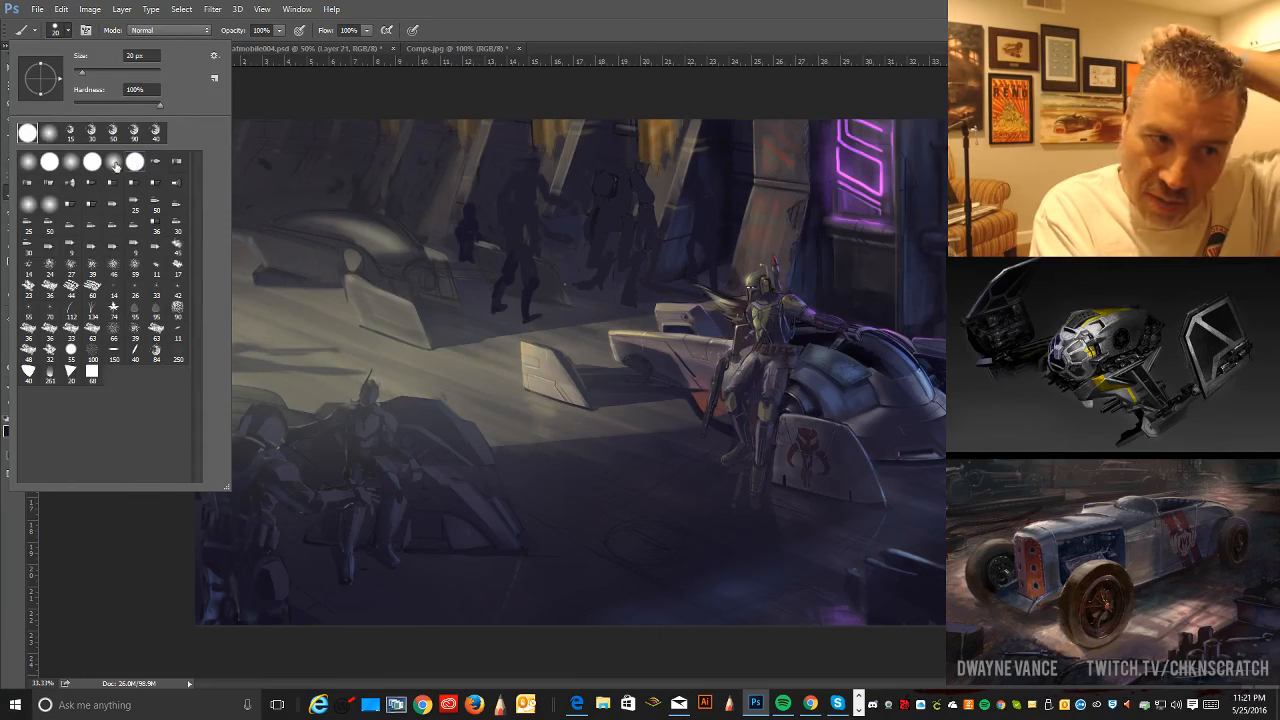
pyautogui.click(116, 166)
pyautogui.click(133, 163)
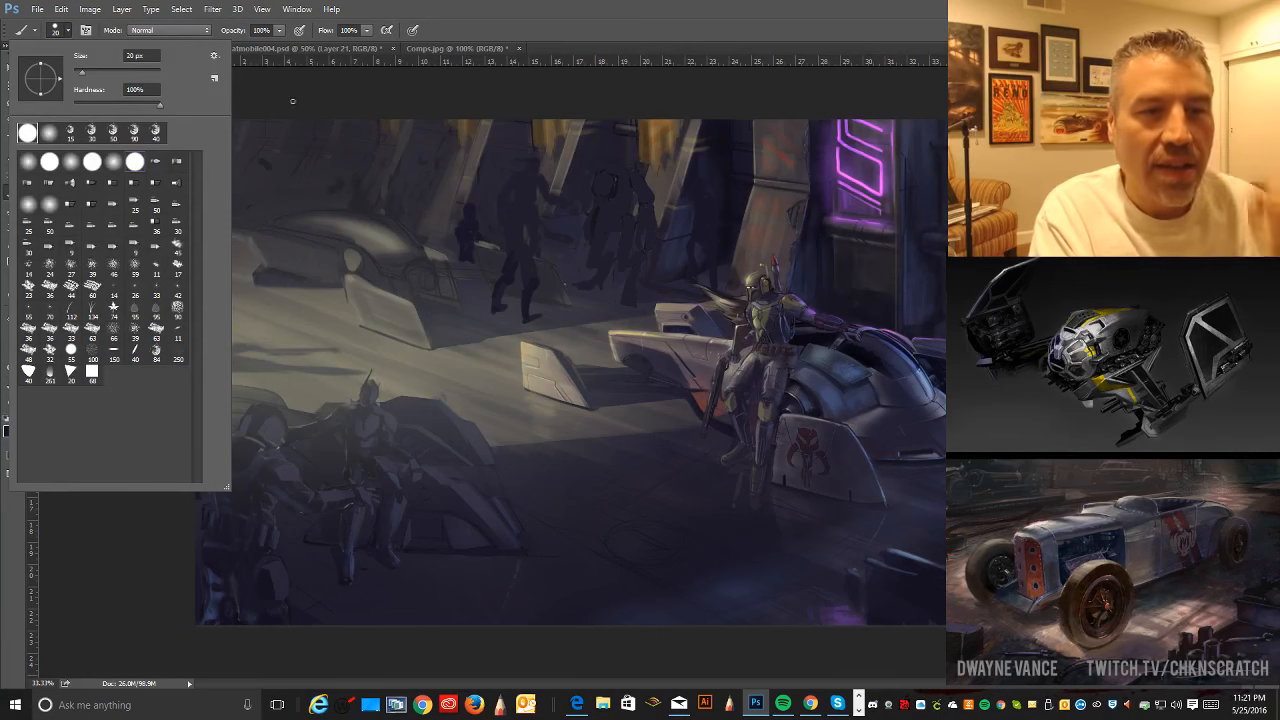
pyautogui.click(362, 148)
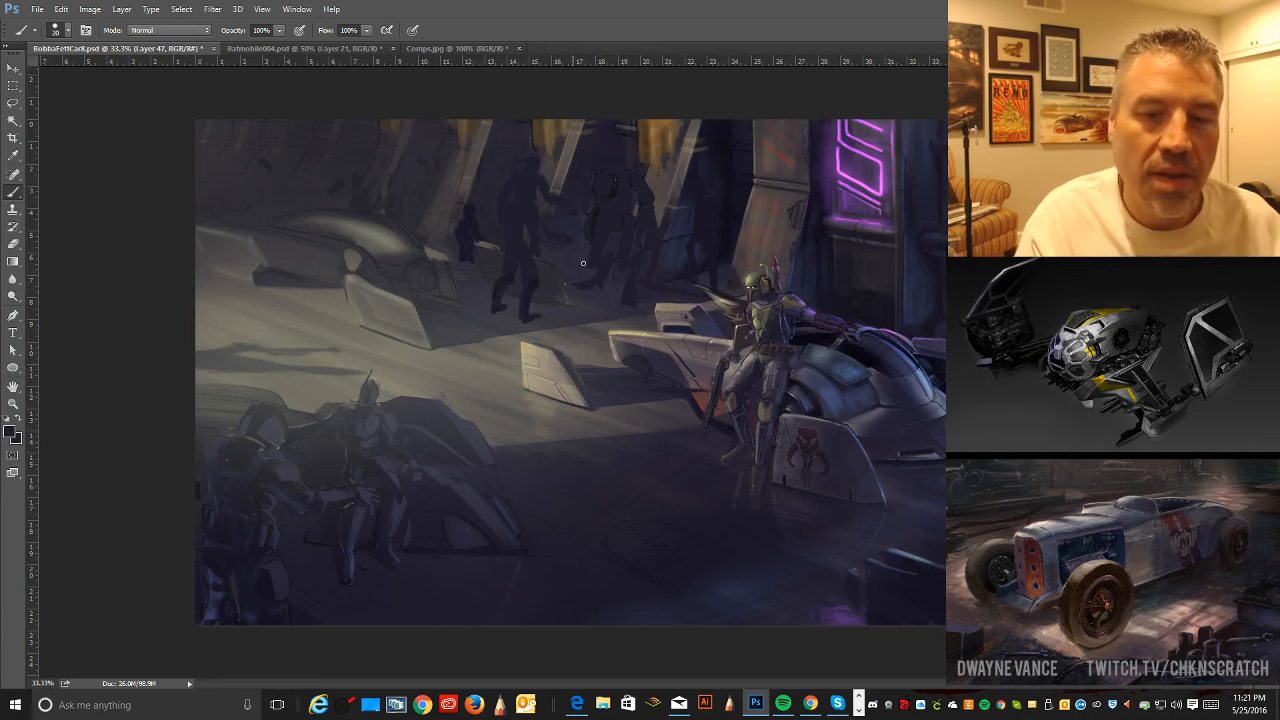
pyautogui.press('alt')
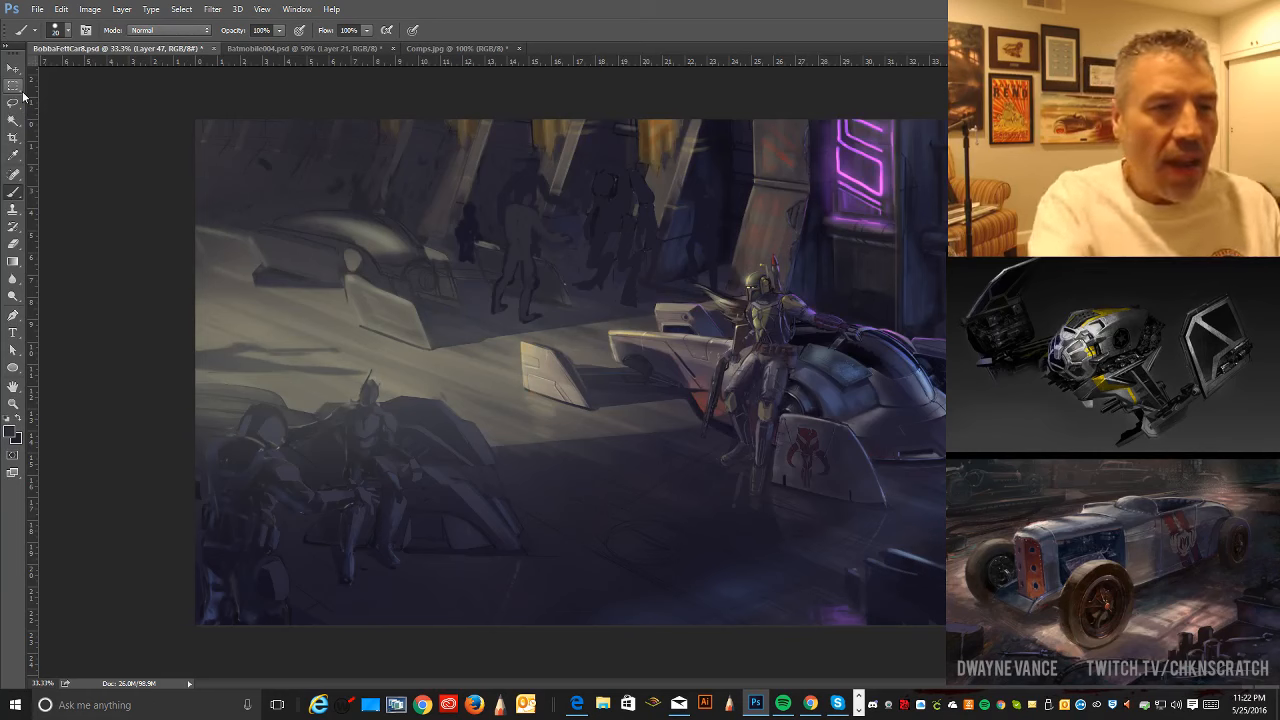
pyautogui.click(61, 9)
pyautogui.moveTo(165, 283)
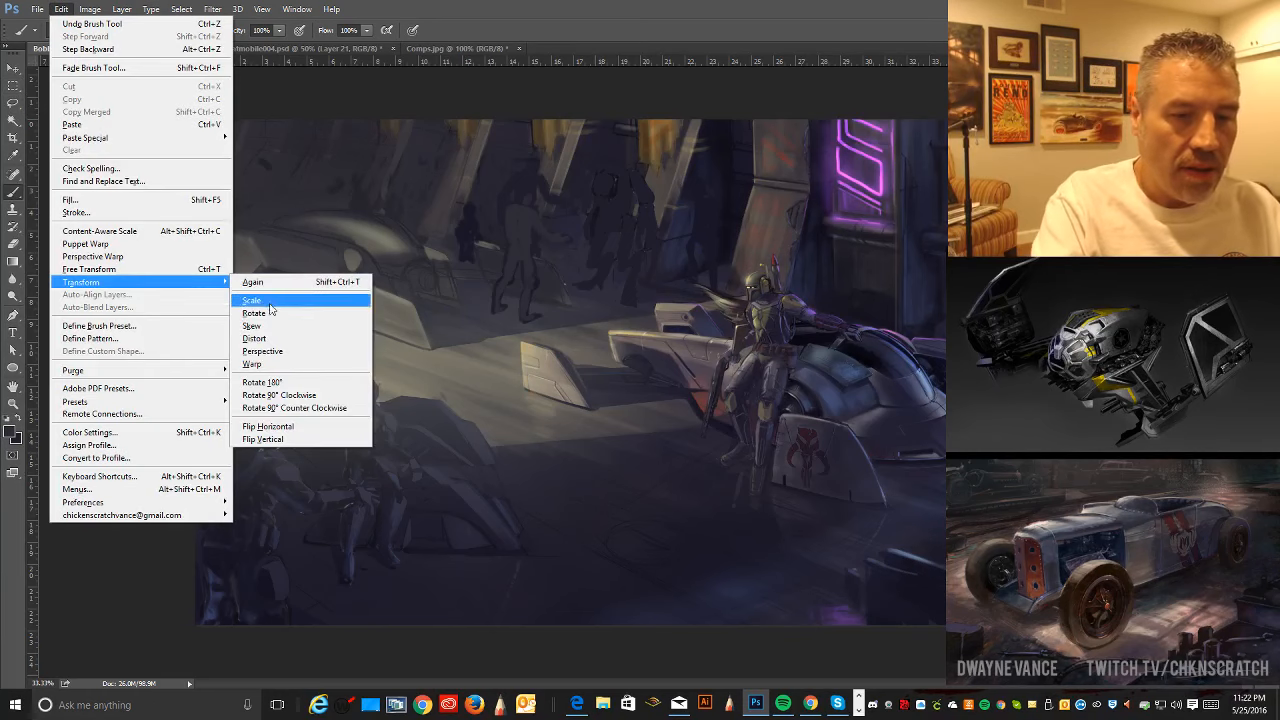
pyautogui.click(268, 302)
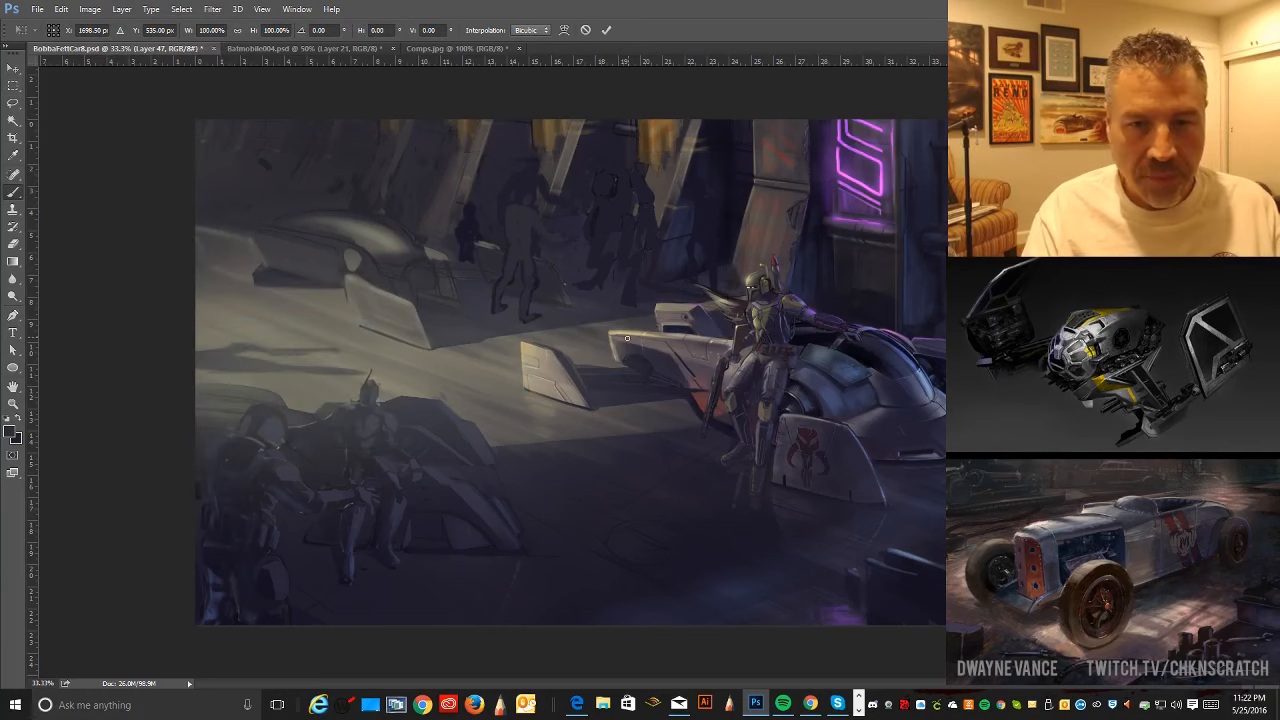
pyautogui.press('Return')
pyautogui.click(13, 69)
pyautogui.moveTo(560, 290); pyautogui.dragTo(541, 308)
pyautogui.hotkey('ctrl', 'z')
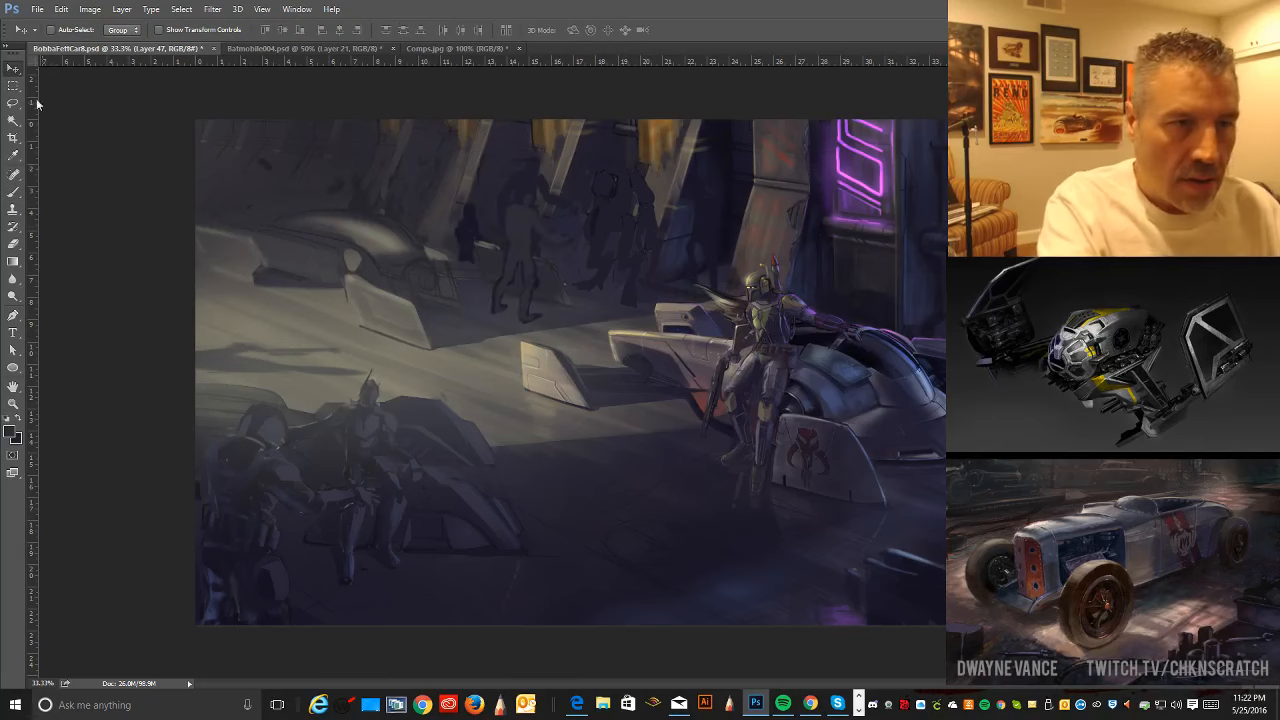
# - Lasso the newly painted walking figure, cut and paste it onto its own layer, and move it back beside the fin panel
pyautogui.click(13, 103)
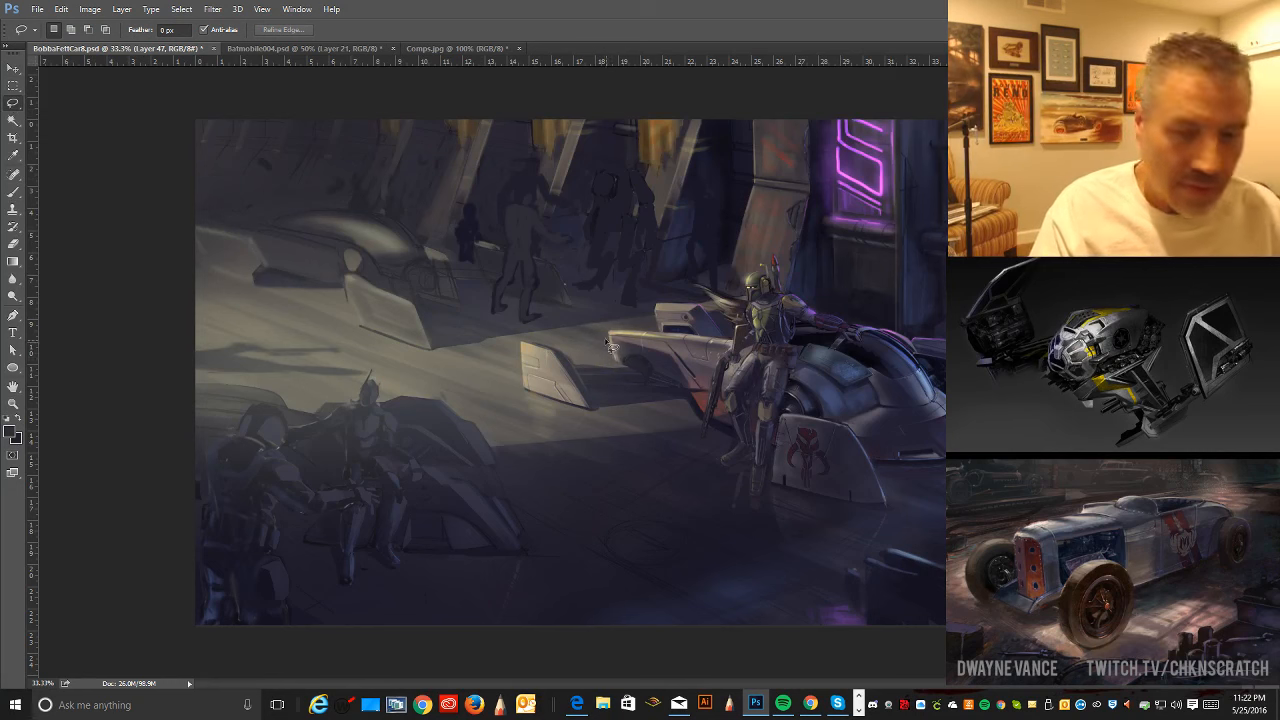
pyautogui.moveTo(543, 190)
pyautogui.mouseDown()
pyautogui.moveTo(582, 240)
pyautogui.moveTo(545, 262)
pyautogui.moveTo(536, 334)
pyautogui.moveTo(484, 316)
pyautogui.moveTo(500, 206)
pyautogui.moveTo(550, 188)
pyautogui.mouseUp()
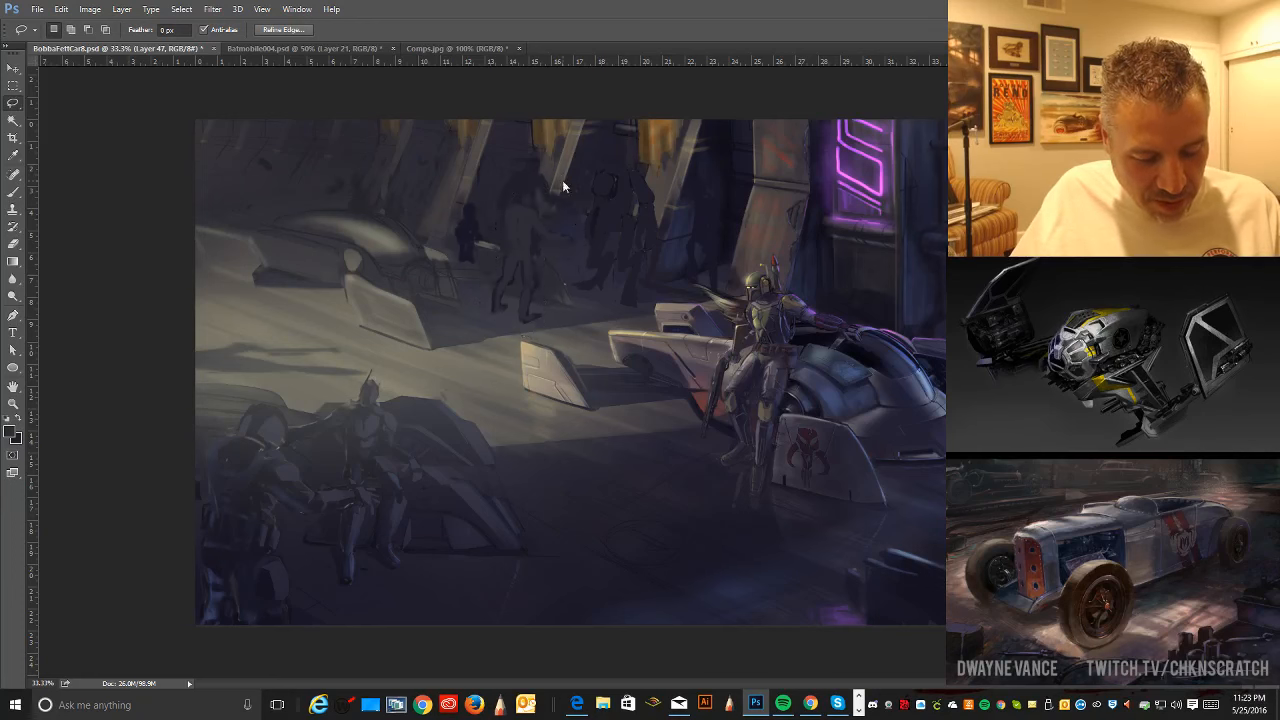
pyautogui.hotkey('ctrl', 'x')
pyautogui.hotkey('ctrl', 'v')
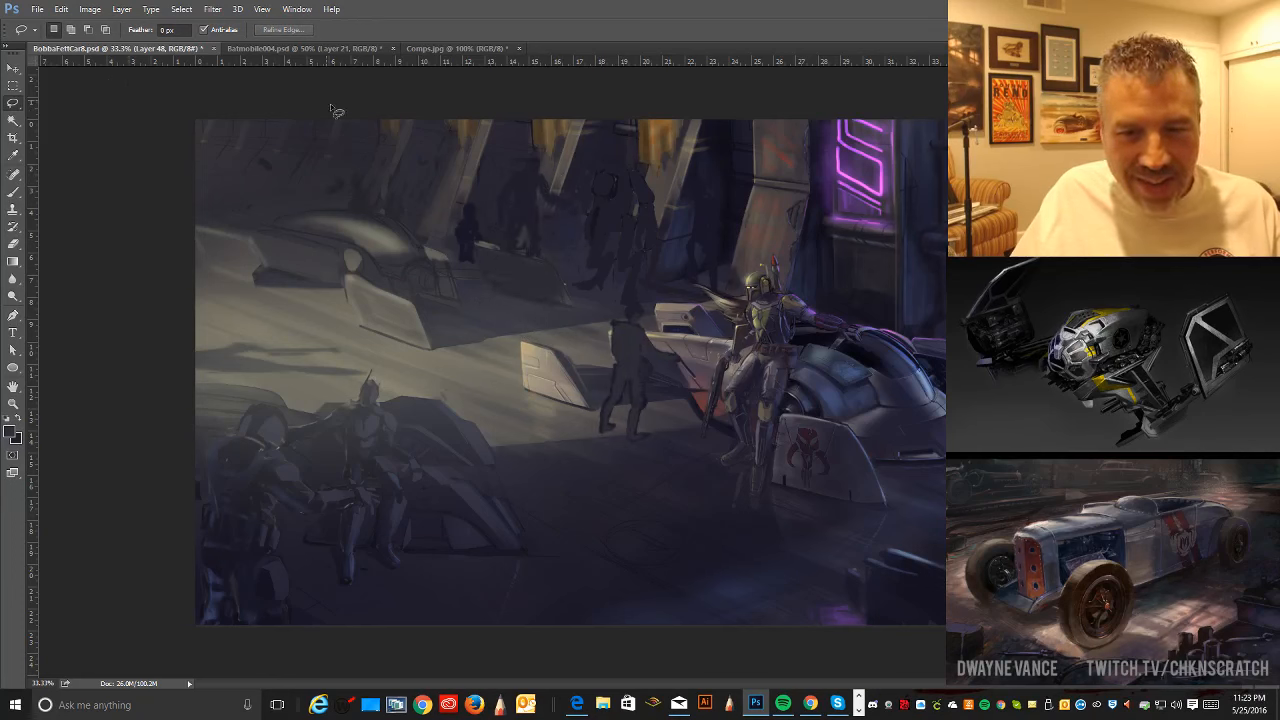
pyautogui.click(15, 69)
pyautogui.moveTo(625, 322); pyautogui.dragTo(523, 200)
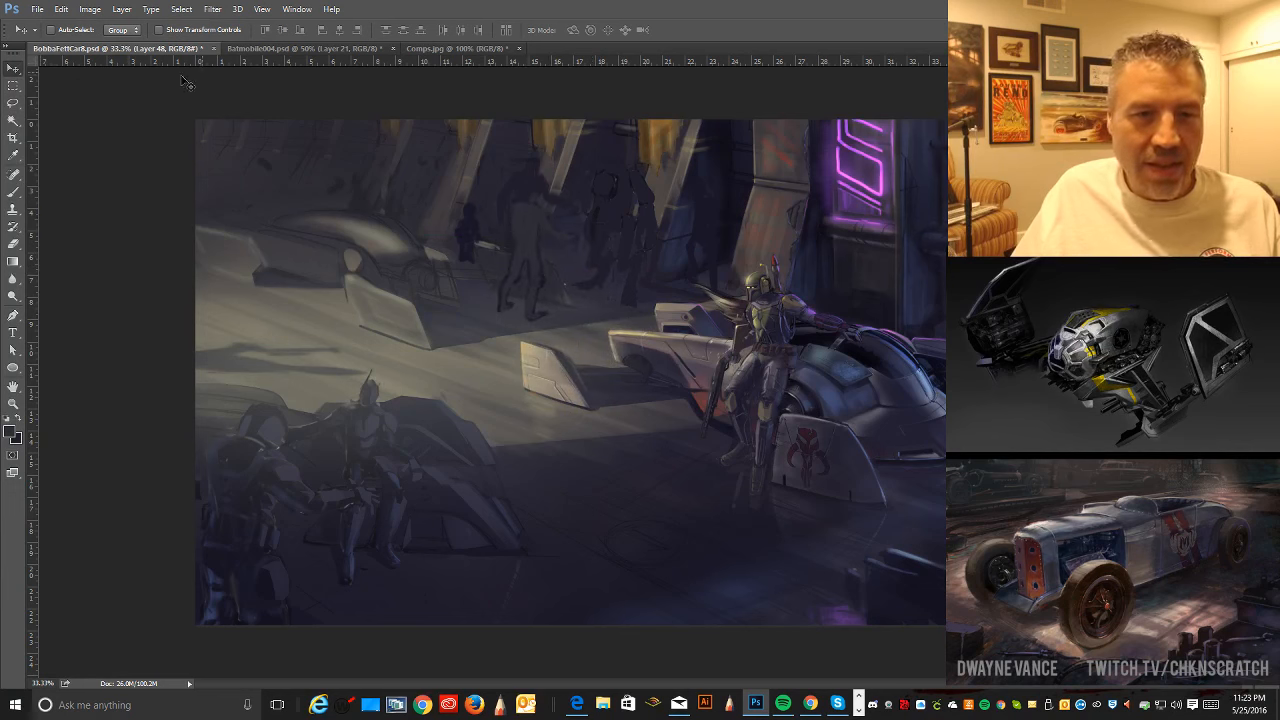
# - Skew the walking figure horizontally by about 7.2° so it leans back, and reposition it over the dark silhouette behind
pyautogui.click(61, 9)
pyautogui.moveTo(143, 282)
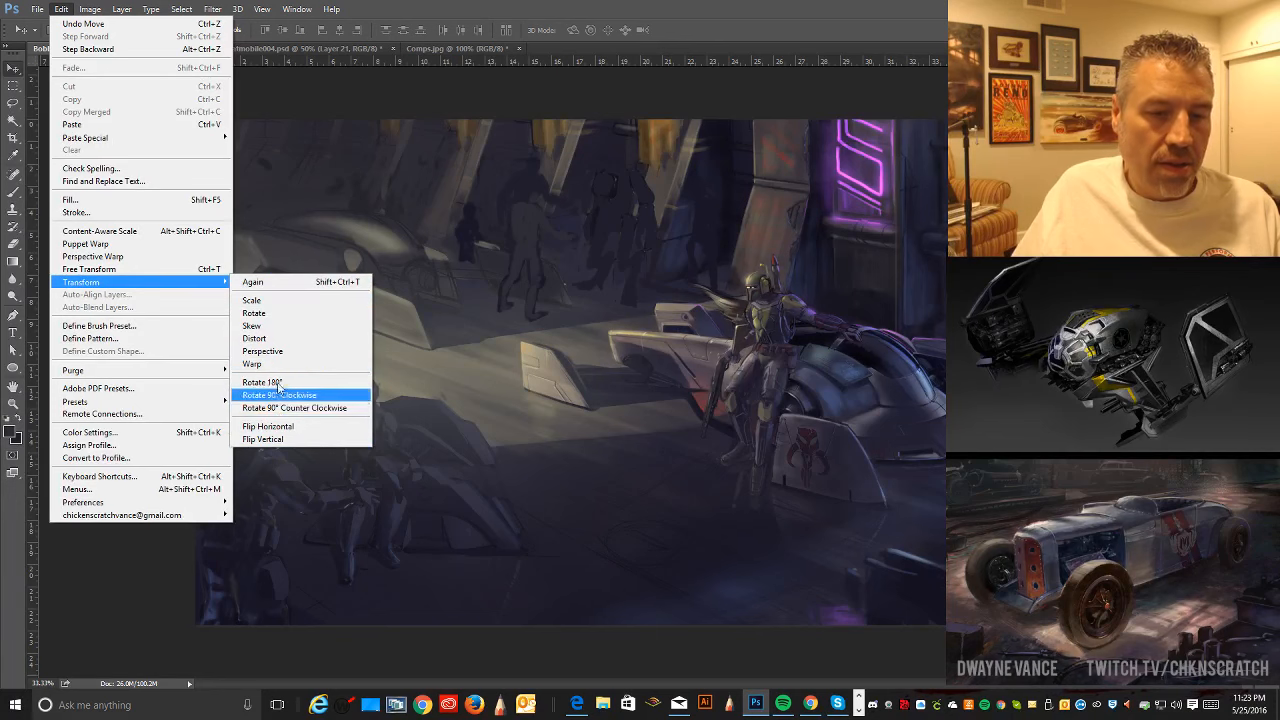
pyautogui.click(269, 328)
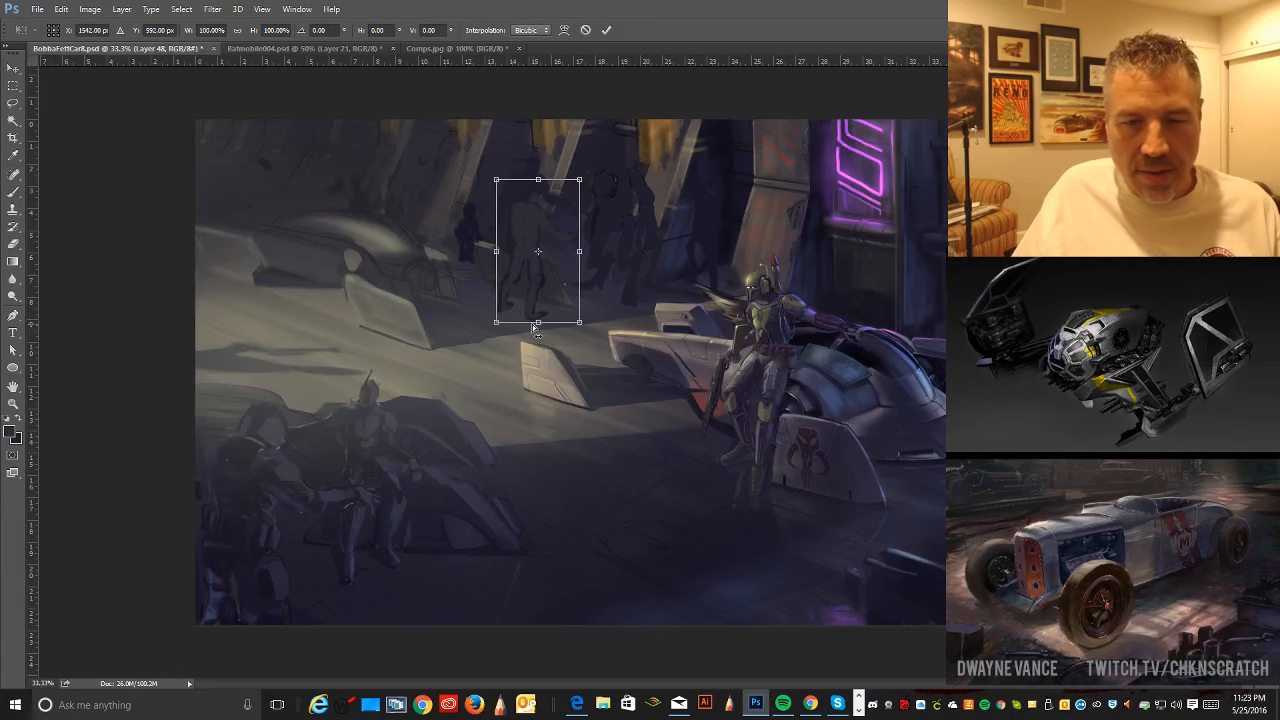
pyautogui.moveTo(539, 324); pyautogui.dragTo(548, 326)
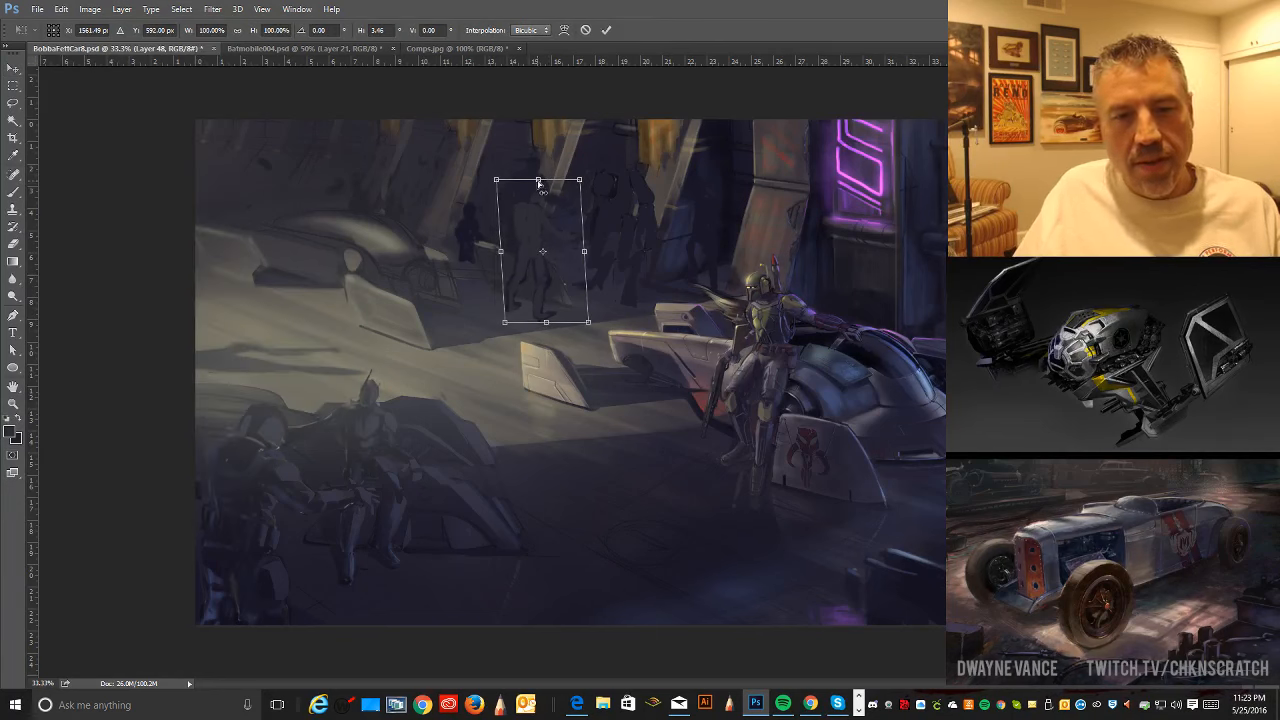
pyautogui.moveTo(538, 182); pyautogui.dragTo(529, 185)
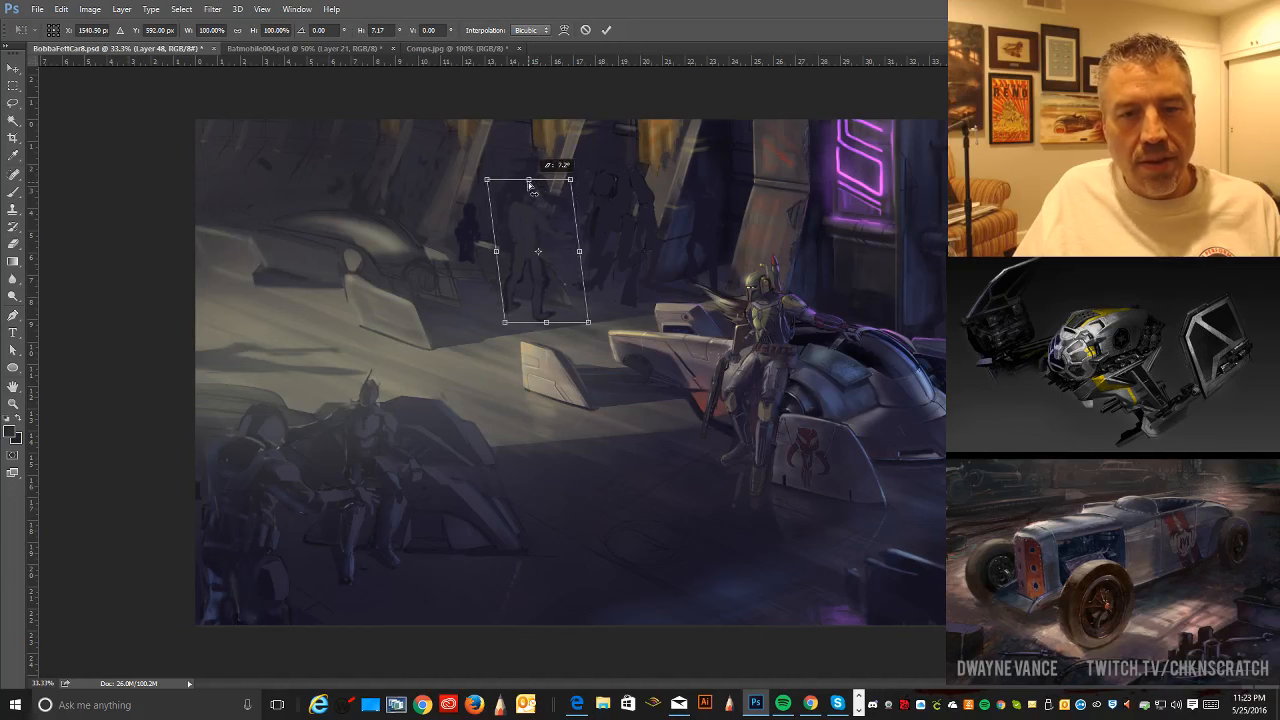
pyautogui.press('Return')
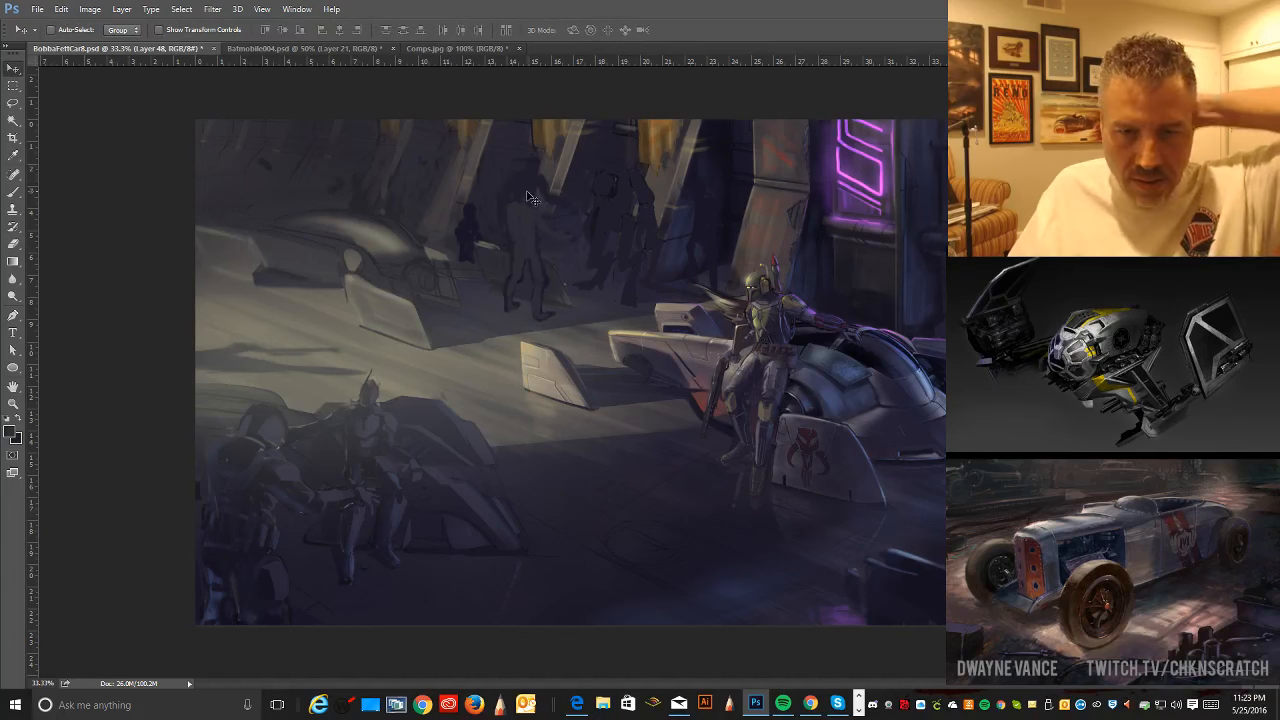
pyautogui.moveTo(530, 197); pyautogui.dragTo(513, 231)
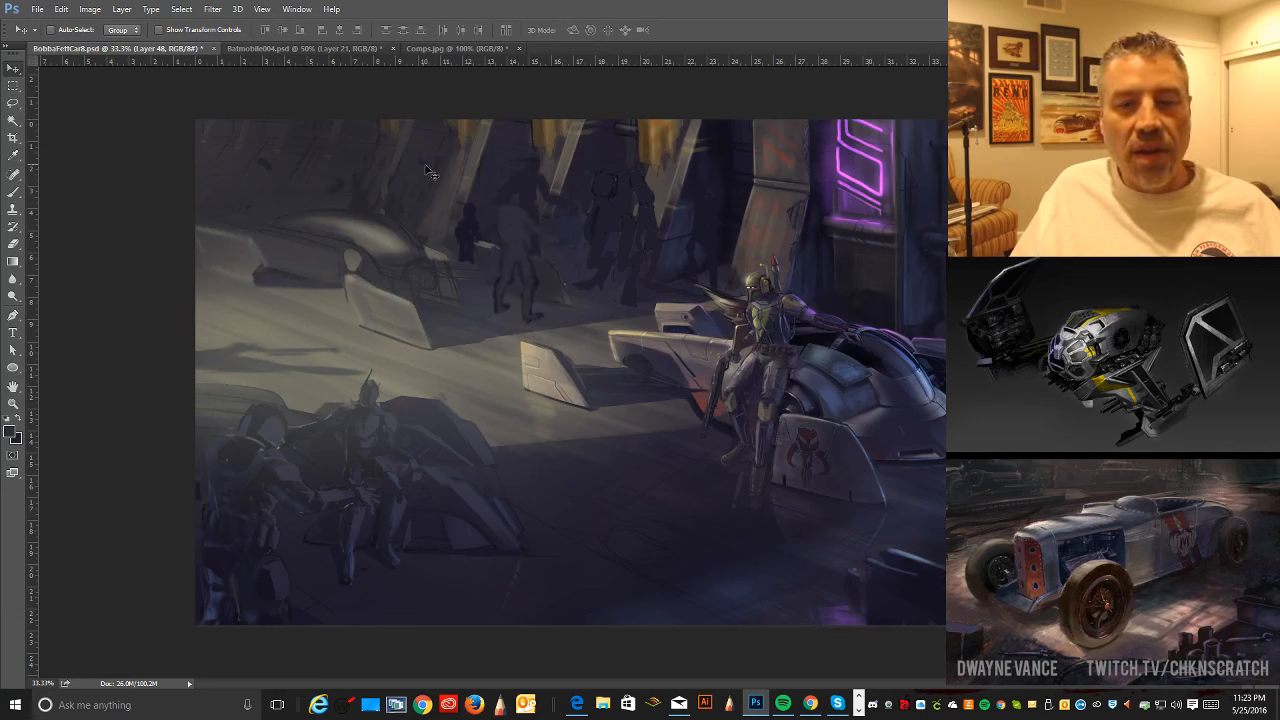
# - Repaint the walking figure's rear leg and foot in a sampled dark tone and trim their edges with the Eraser
pyautogui.click(15, 189)
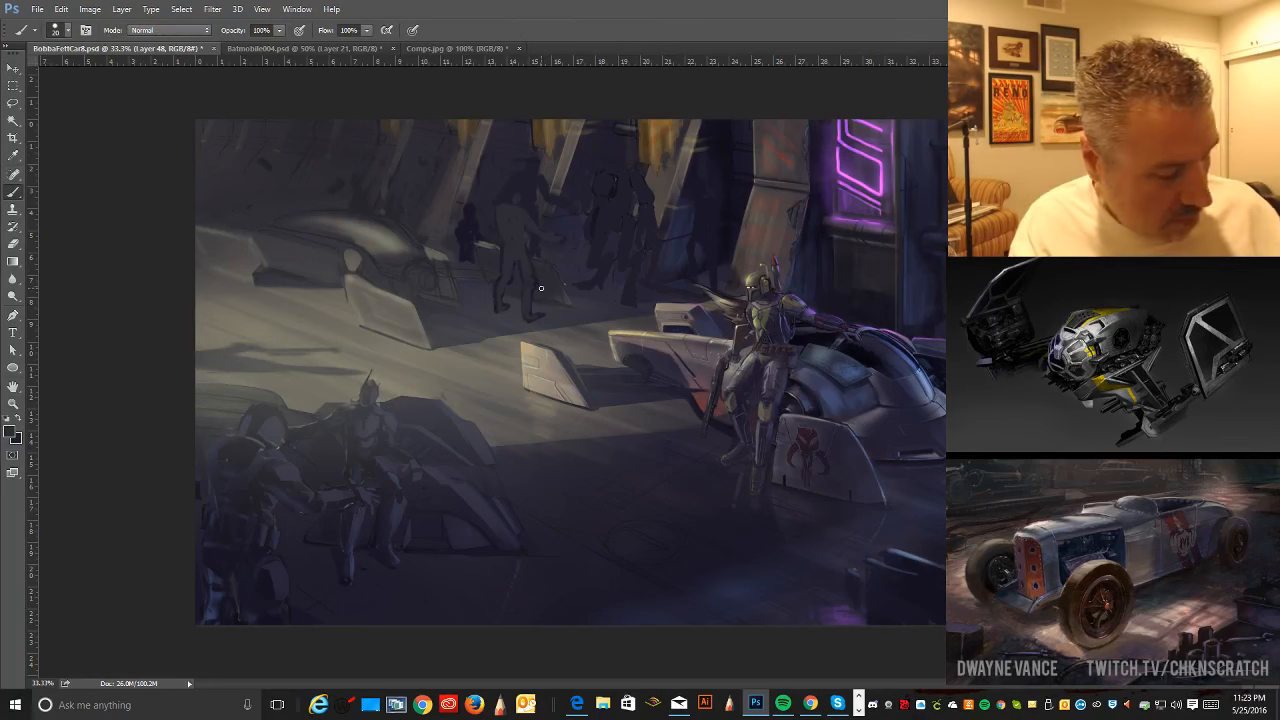
pyautogui.press('alt')
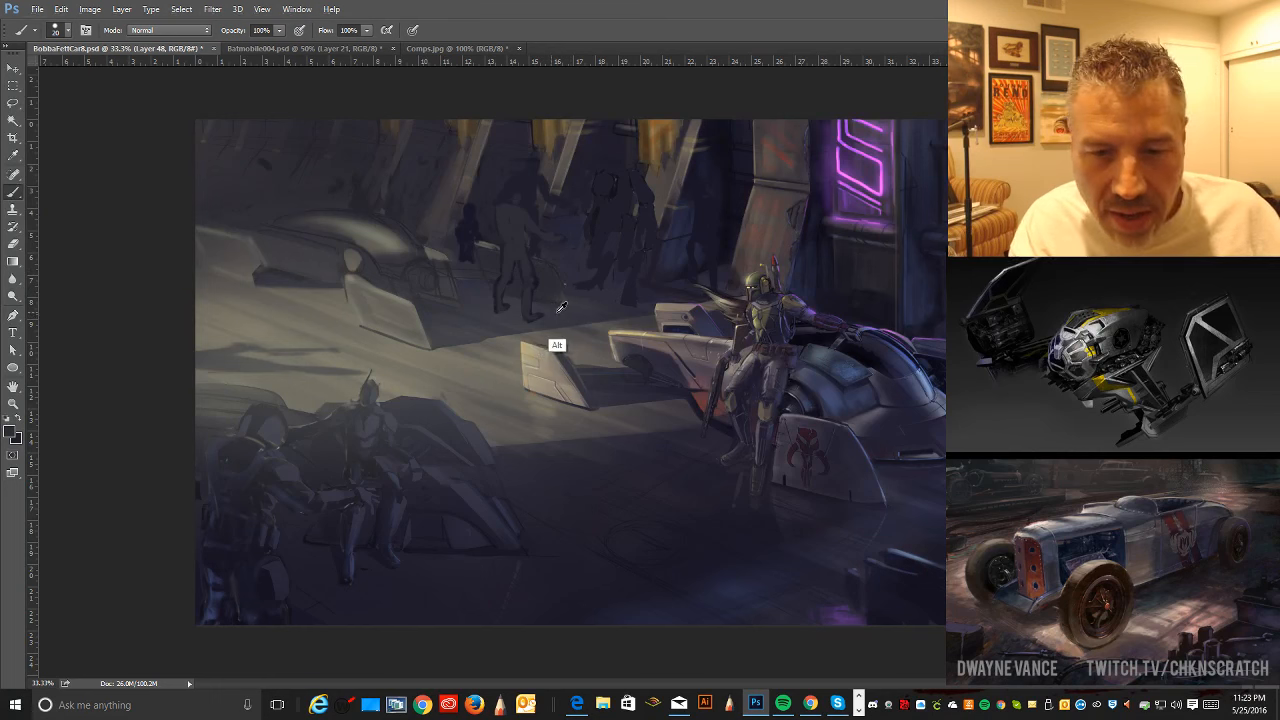
pyautogui.moveTo(543, 316); pyautogui.dragTo(556, 308)
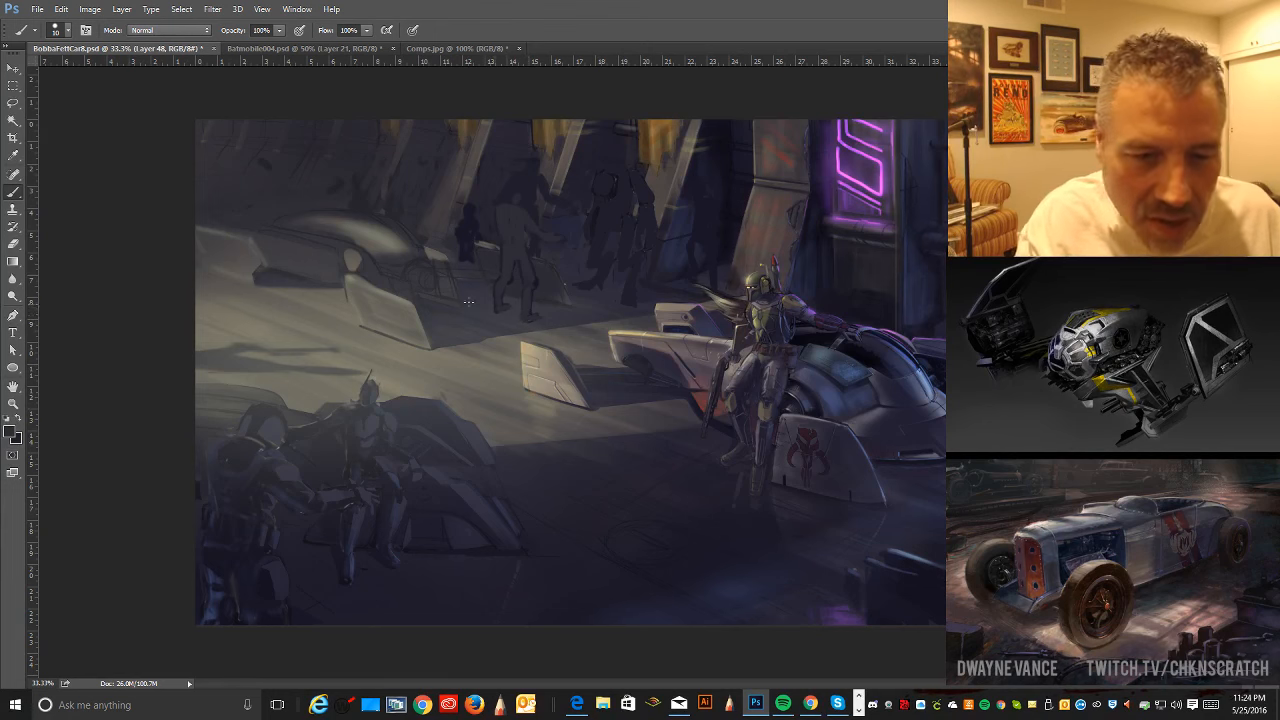
pyautogui.press('e')
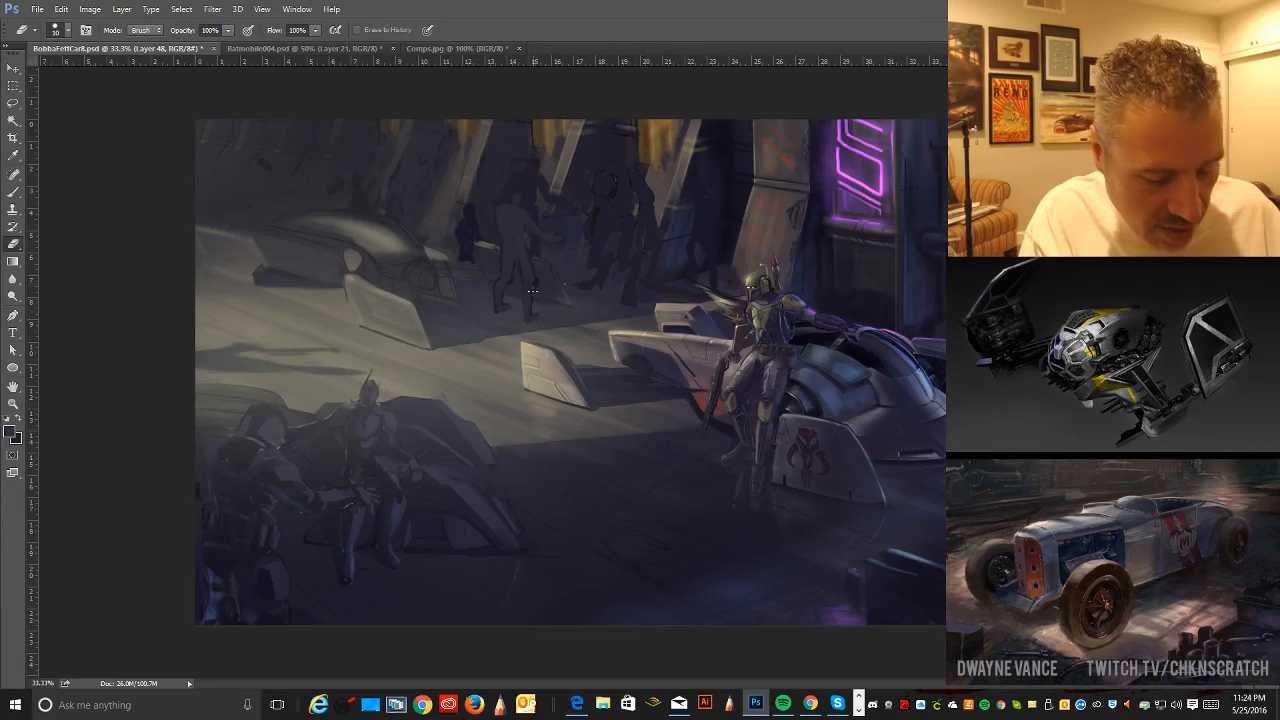
pyautogui.keyDown('alt'); pyautogui.click(541, 309); pyautogui.keyUp('alt')
pyautogui.click(604, 276)
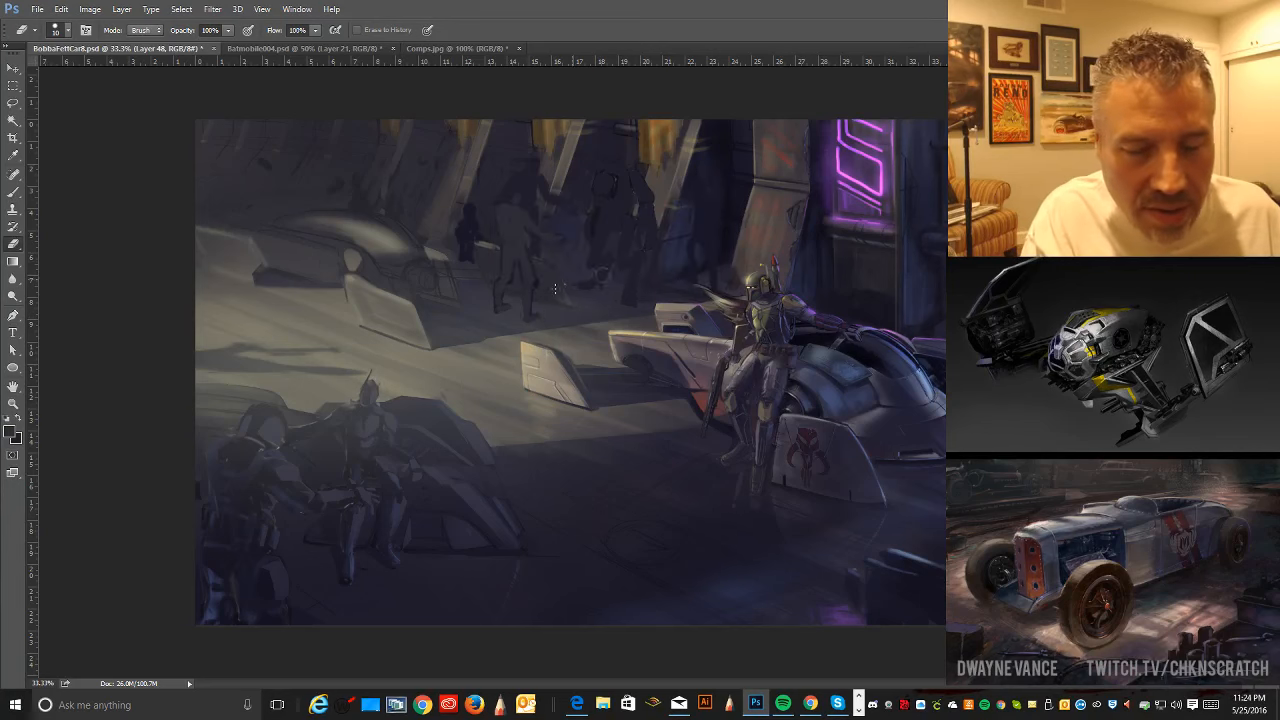
pyautogui.press('alt')
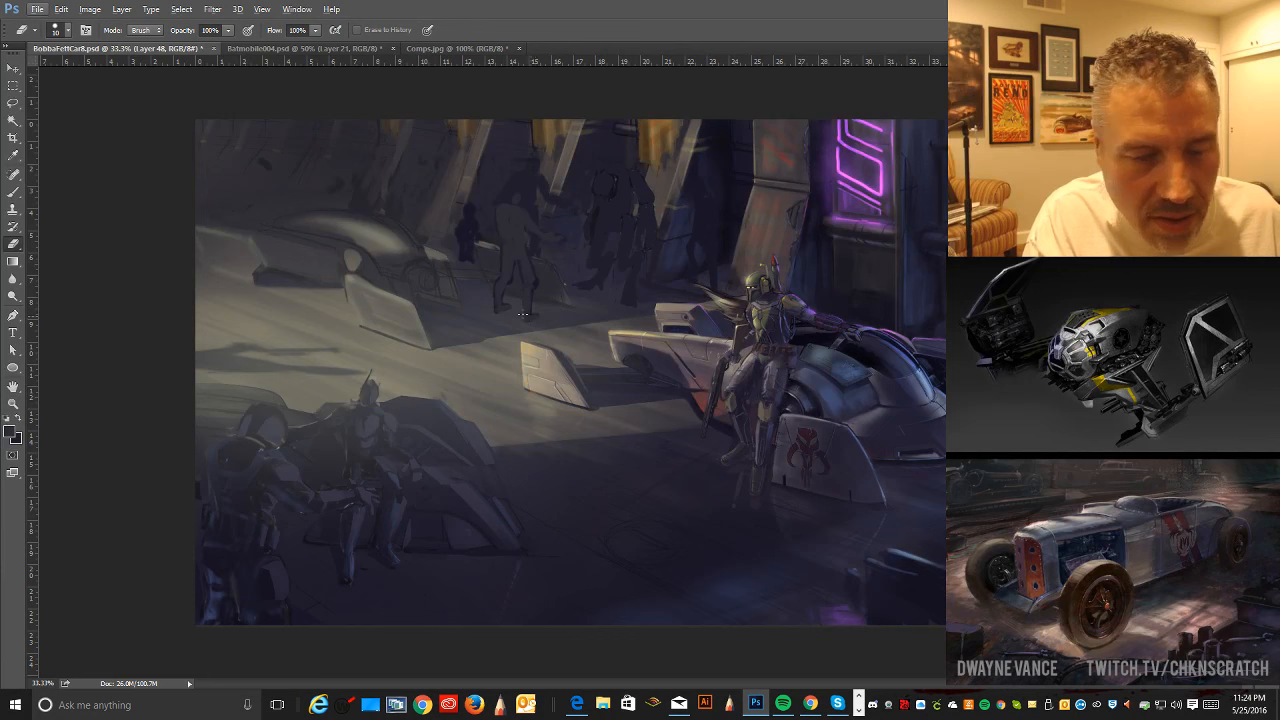
# - Refine the walking figure's legs and waist by alternating Brush and Eraser strokes, undoing stray marks
pyautogui.click(17, 194)
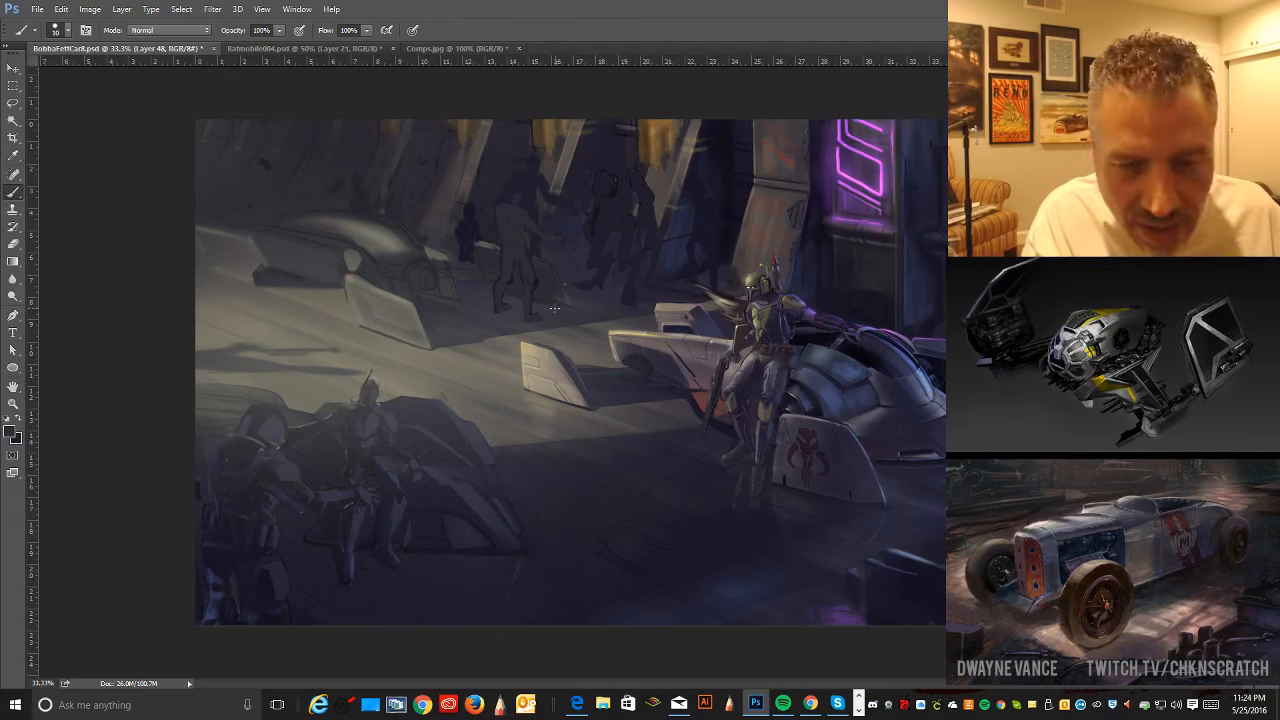
pyautogui.click(13, 244)
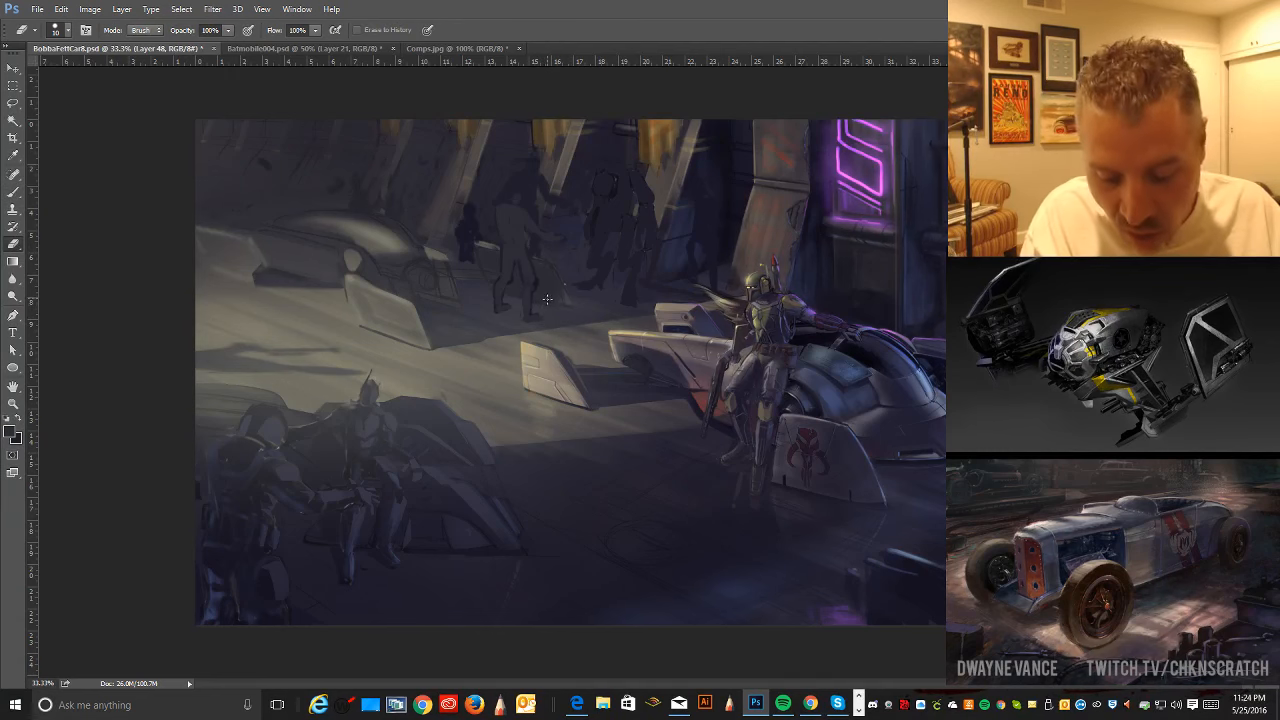
pyautogui.press('[')
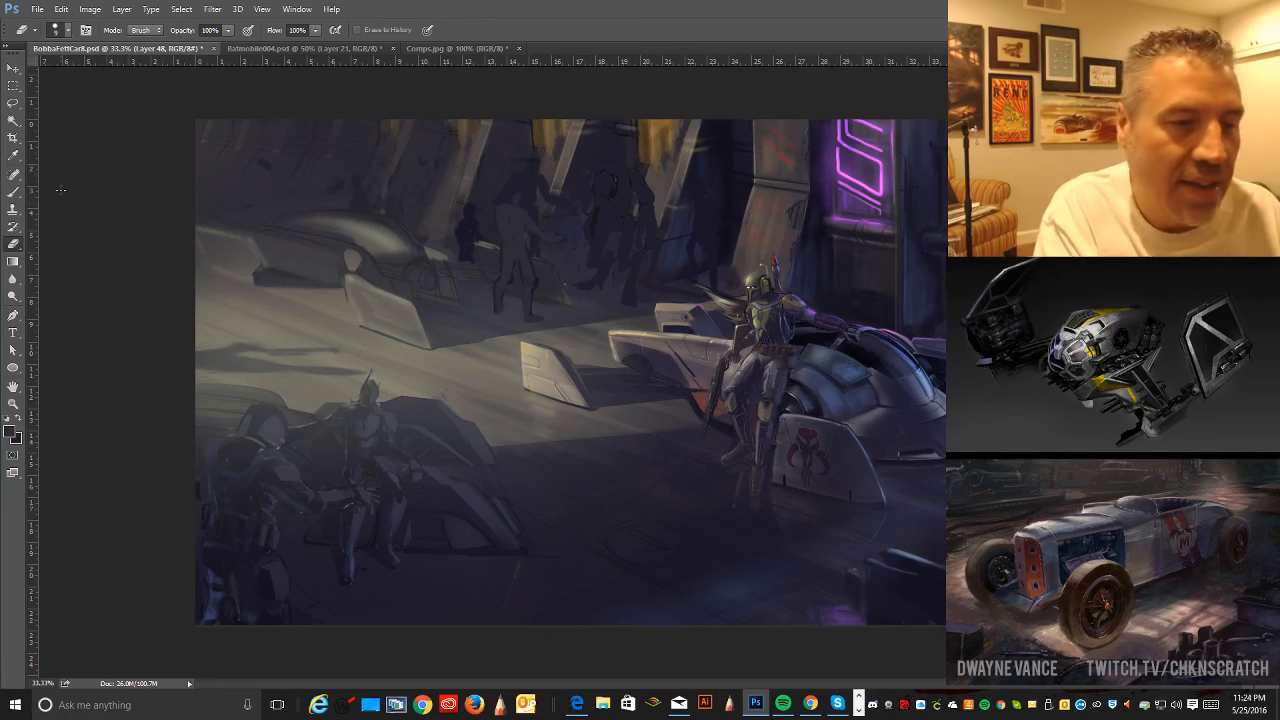
pyautogui.click(13, 191)
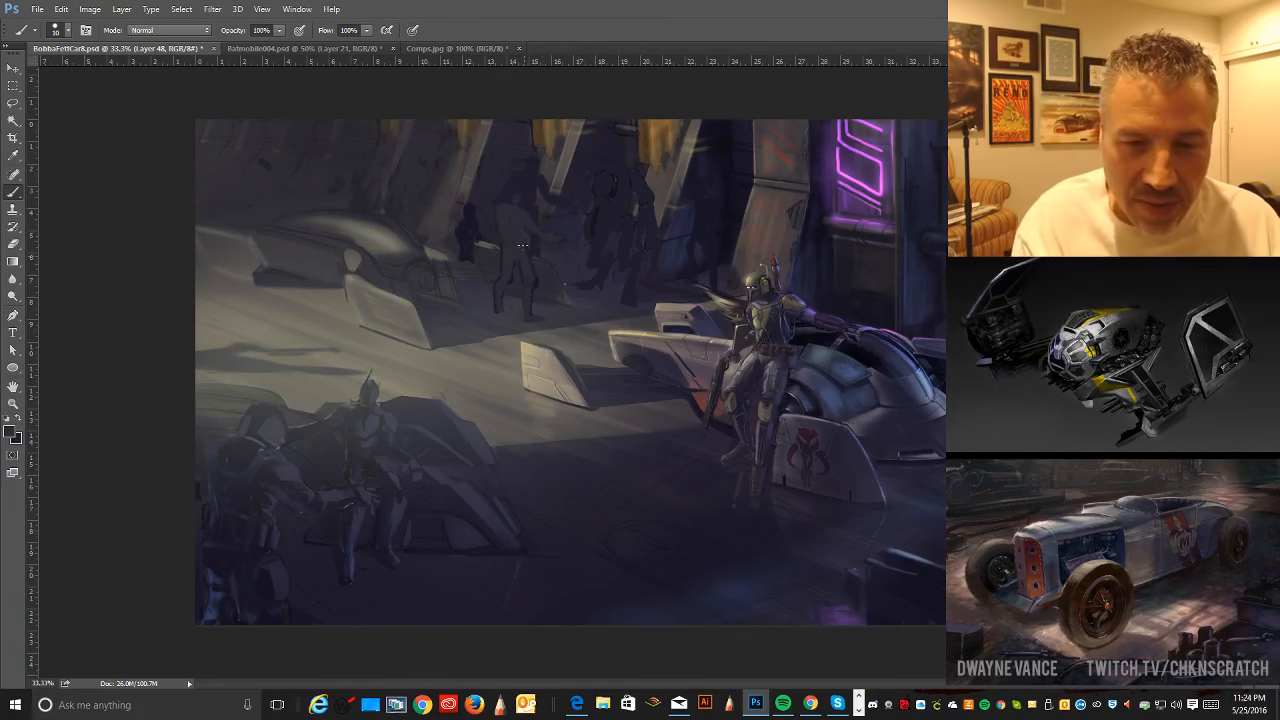
pyautogui.press('e')
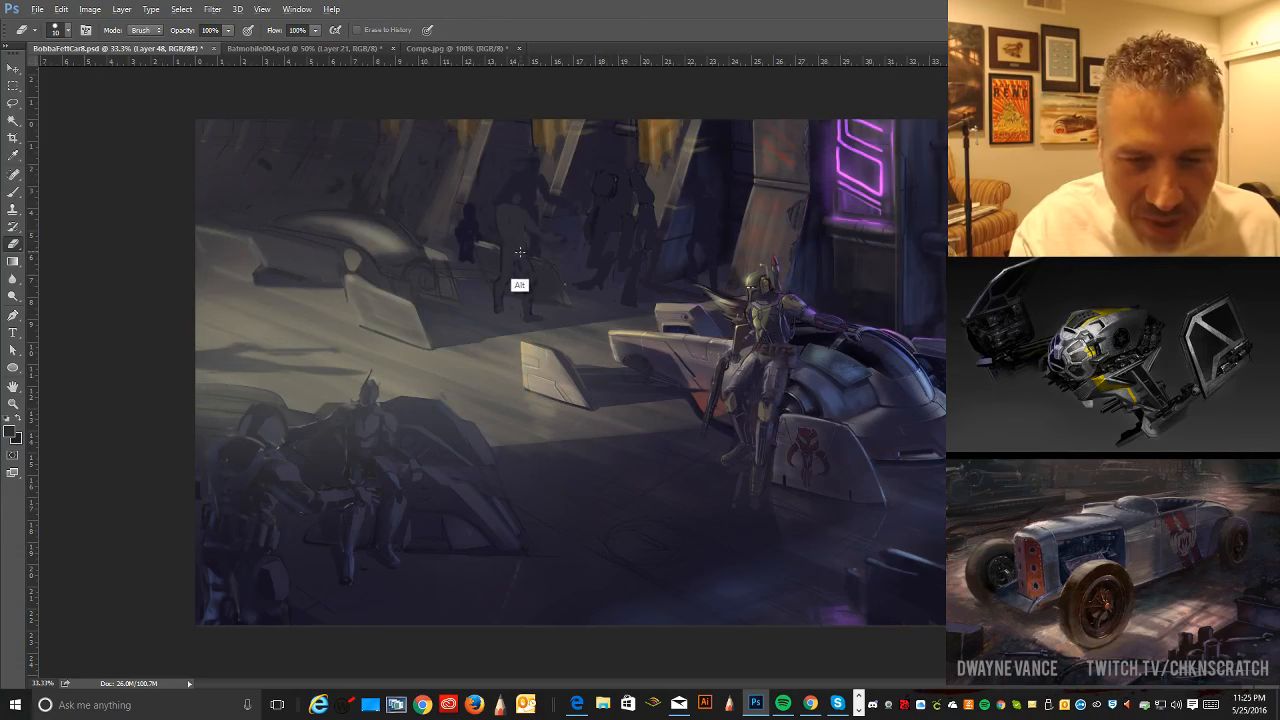
pyautogui.press('b')
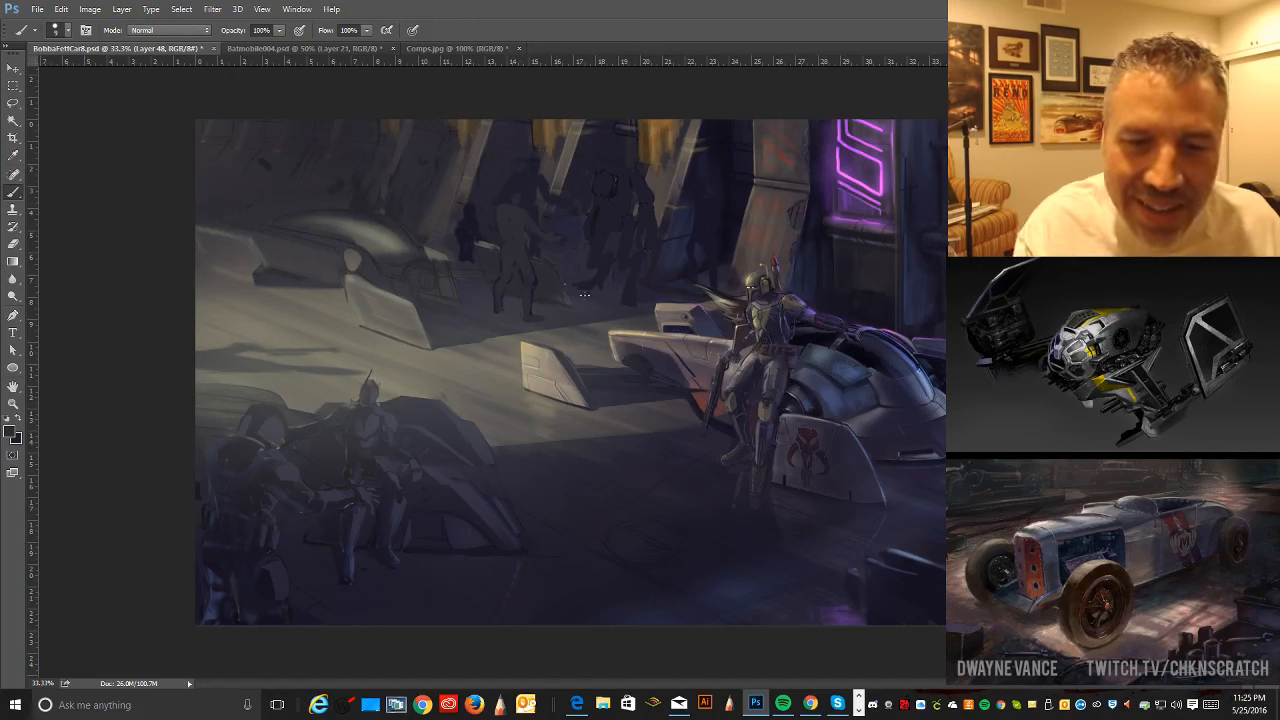
pyautogui.hotkey('ctrl', 'alt', 'z')
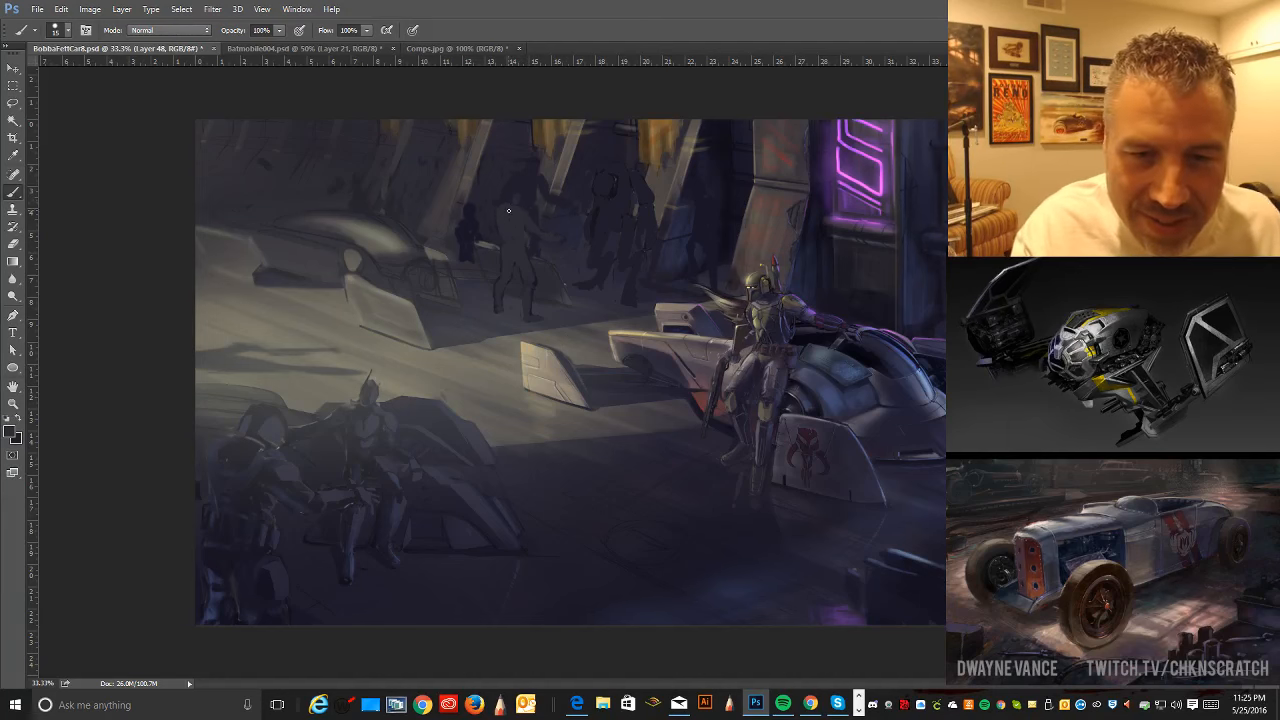
# - Try to erase around the walking figure's waist, and return to the Brush
pyautogui.press('e')
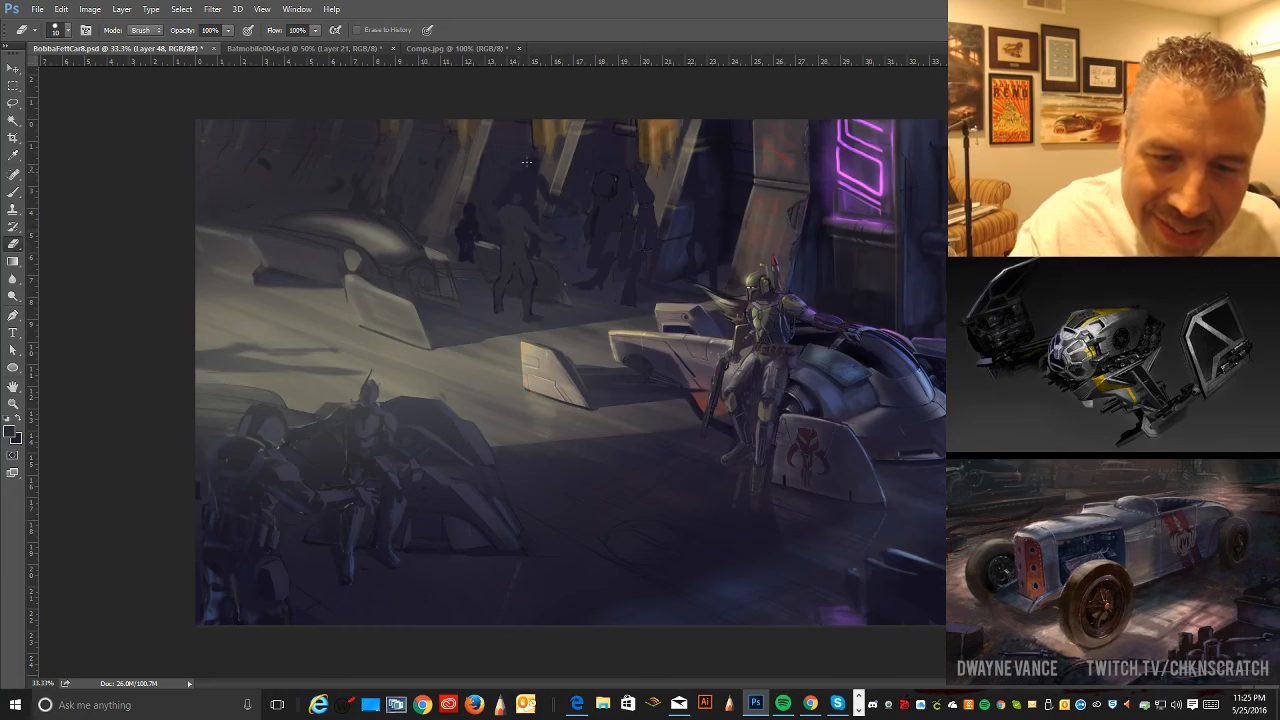
pyautogui.click(512, 251)
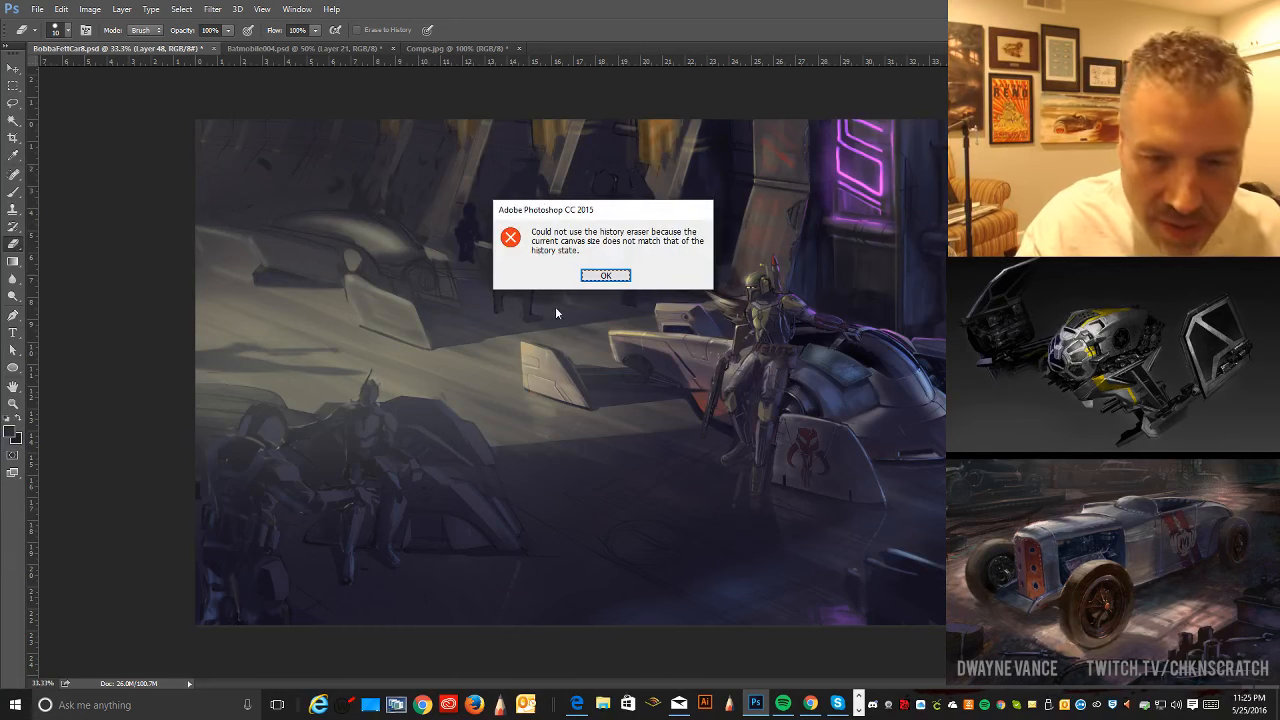
pyautogui.click(607, 276)
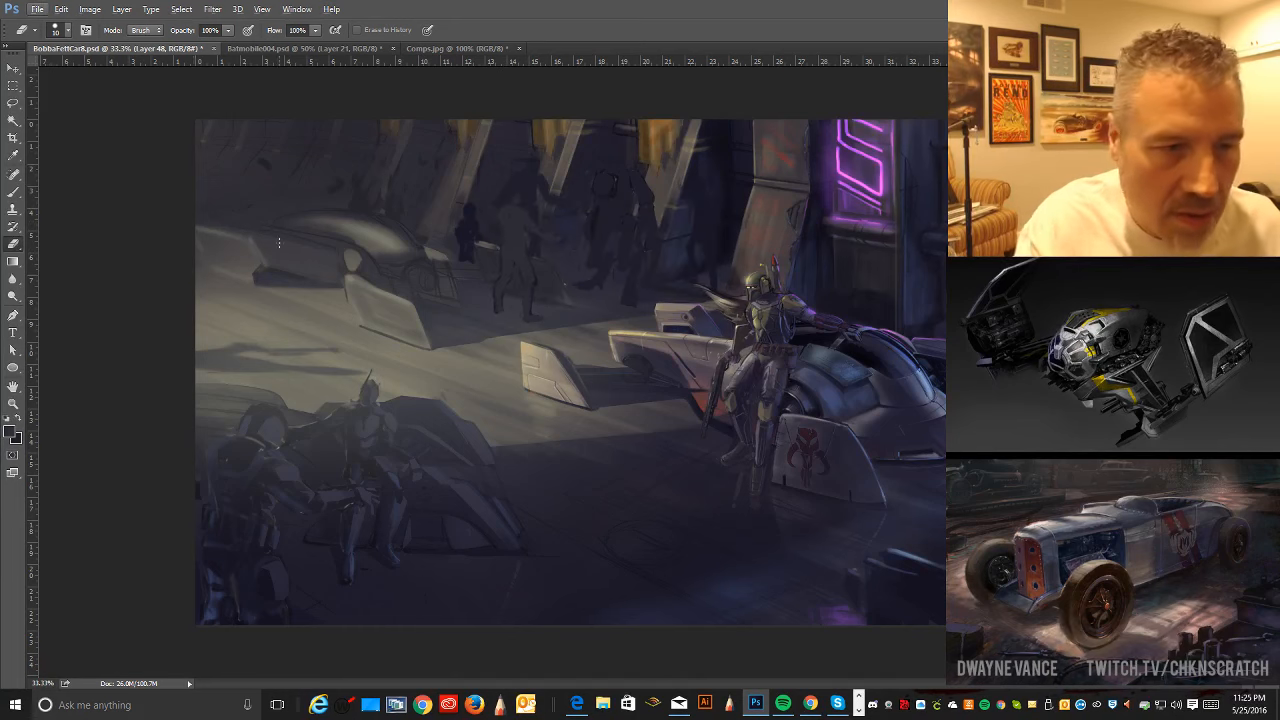
pyautogui.click(13, 198)
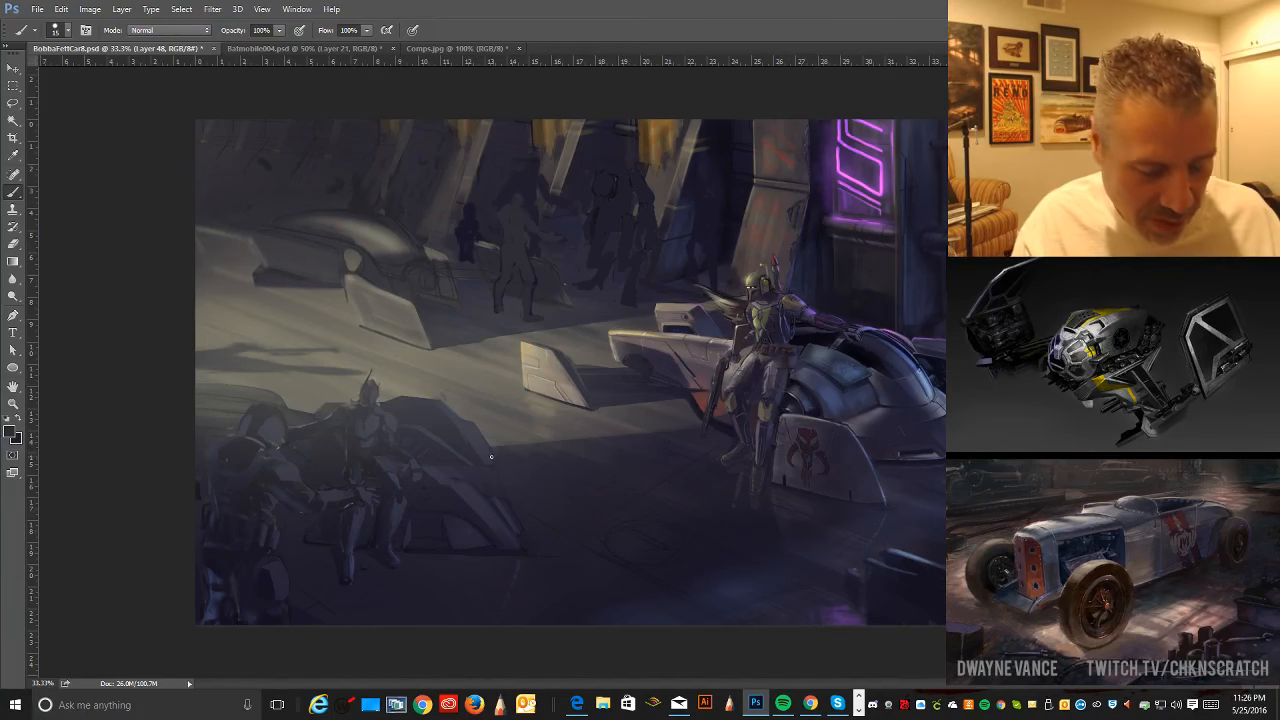
# - Refine the walking figure's outstretched arm by trimming it with a 10 px Eraser and touching it up with the Brush
pyautogui.click(13, 243)
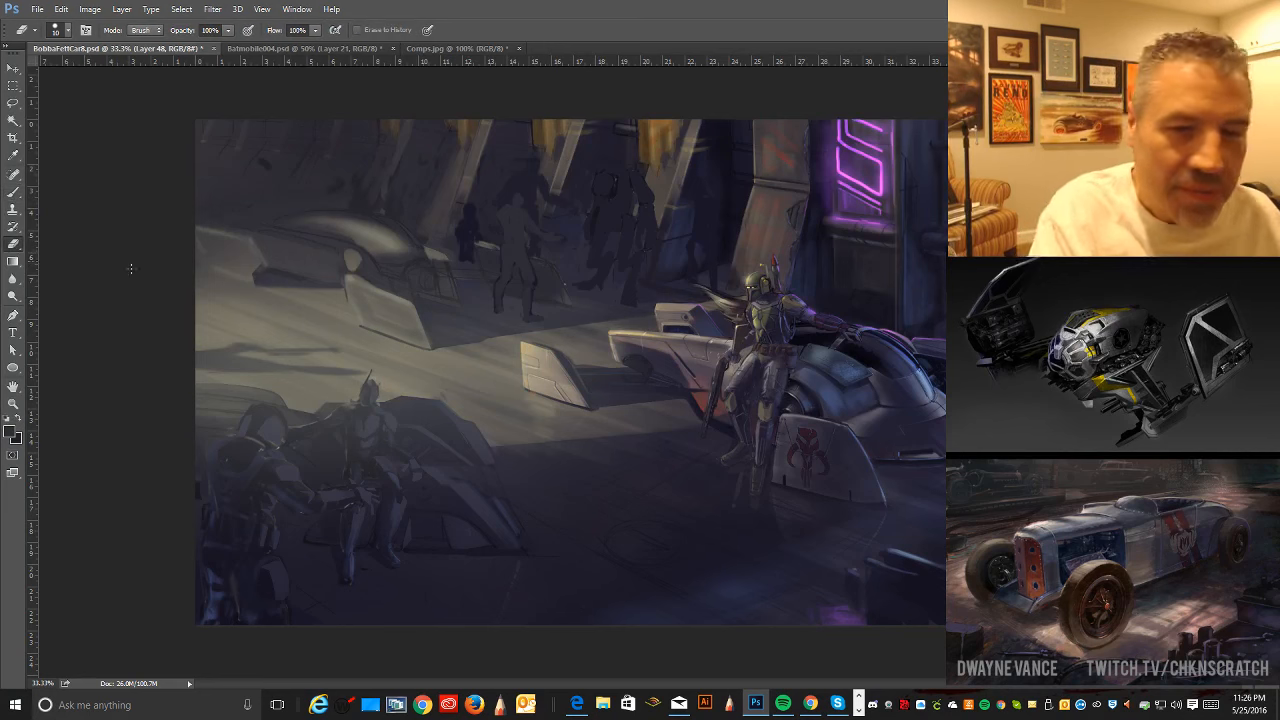
pyautogui.click(67, 31)
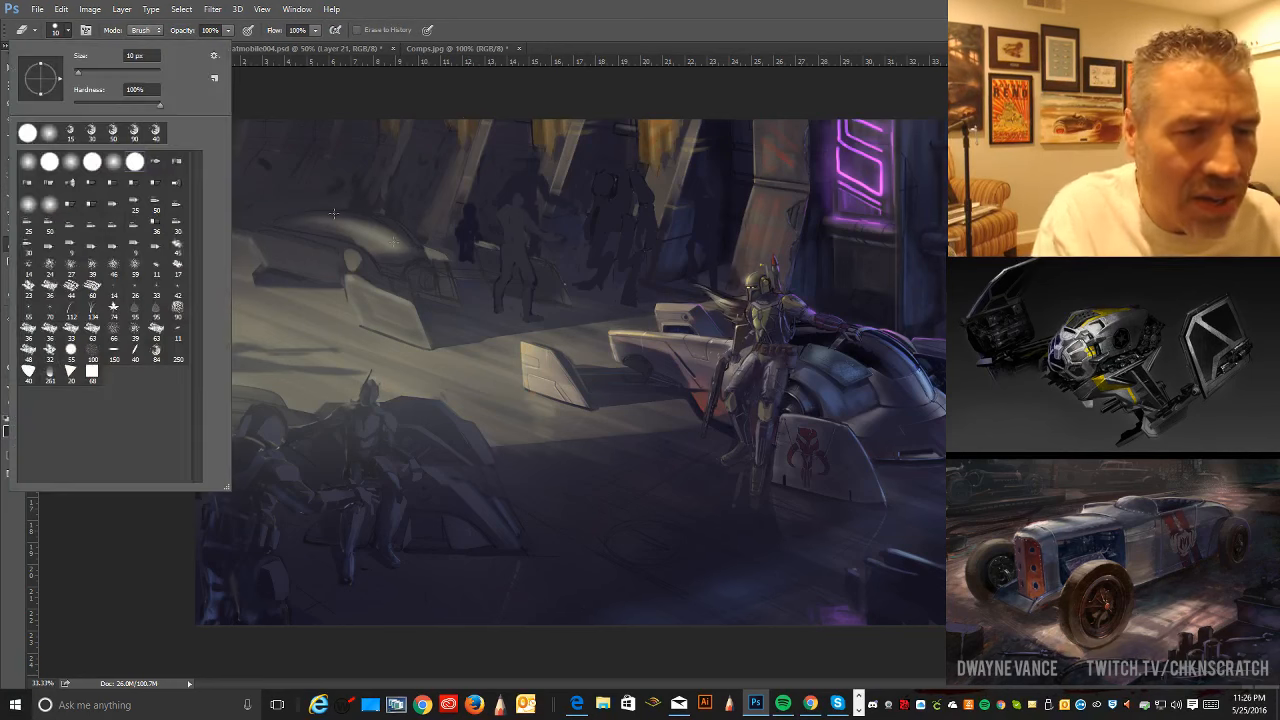
pyautogui.click(474, 82)
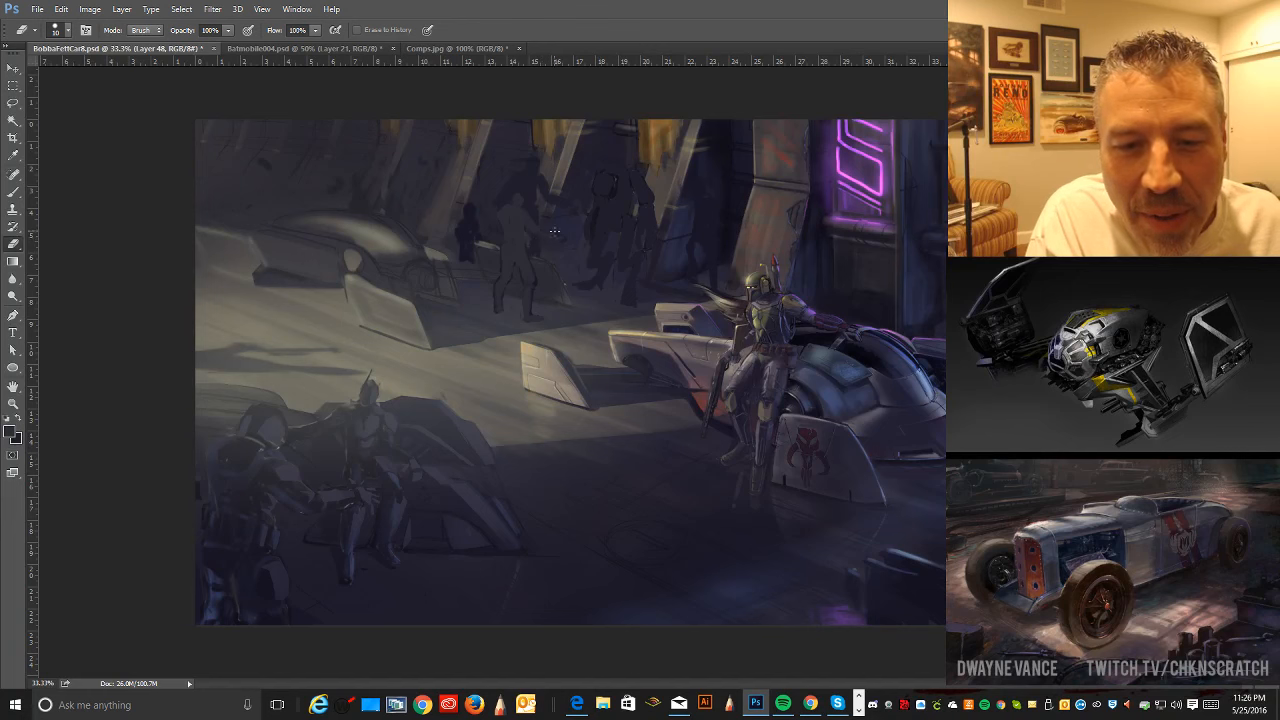
pyautogui.press('i')
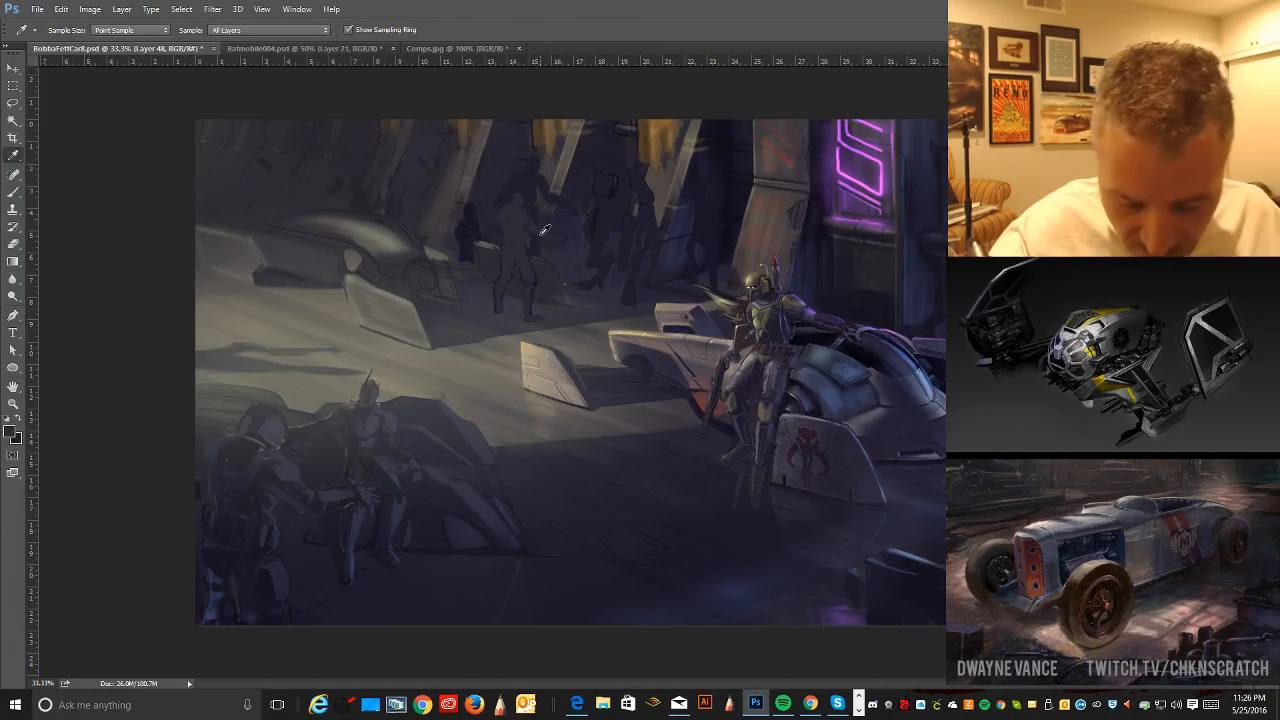
pyautogui.click(13, 191)
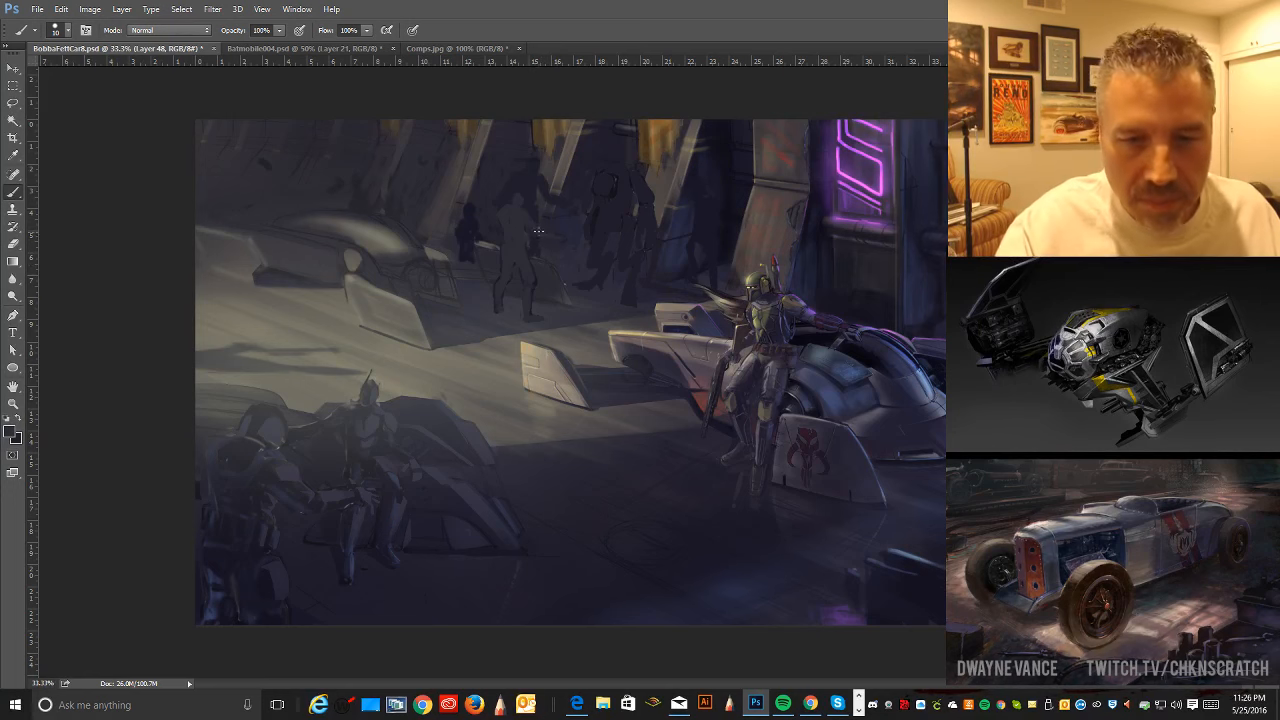
pyautogui.click(13, 243)
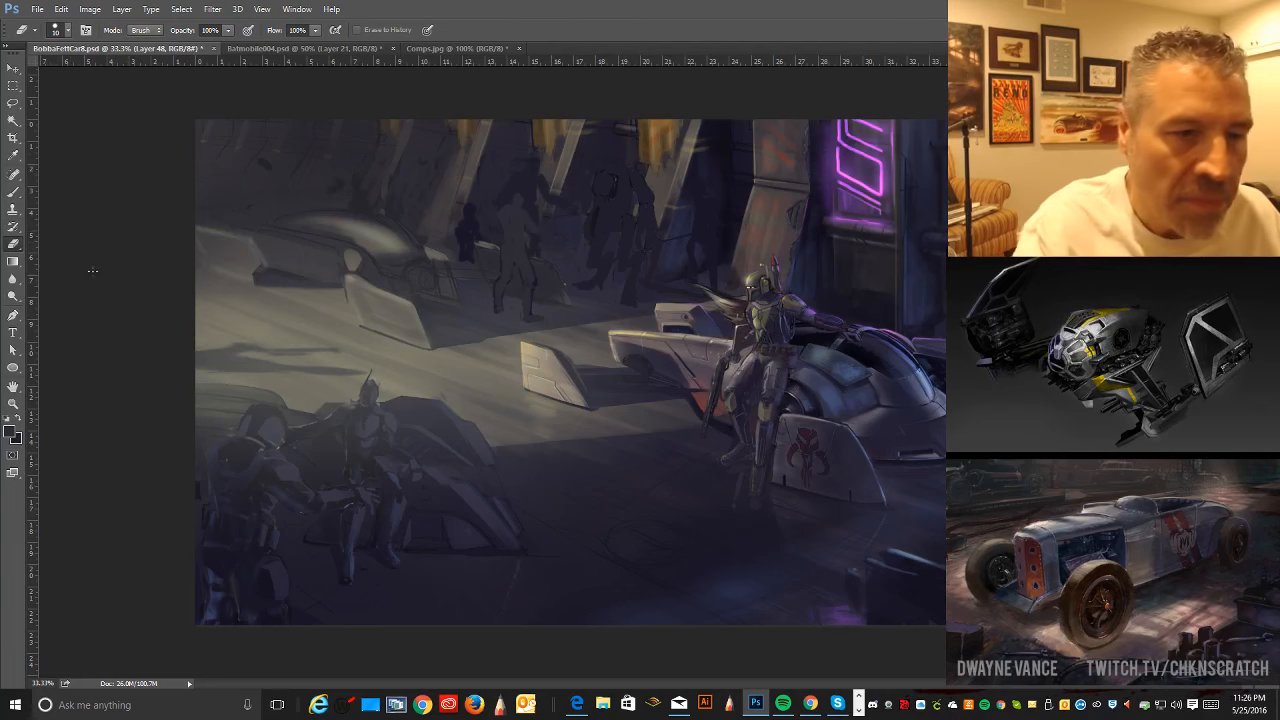
# - Sample dark tones around the walking figure and paint its outstretched forearm and hand with the Brush
pyautogui.click(13, 155)
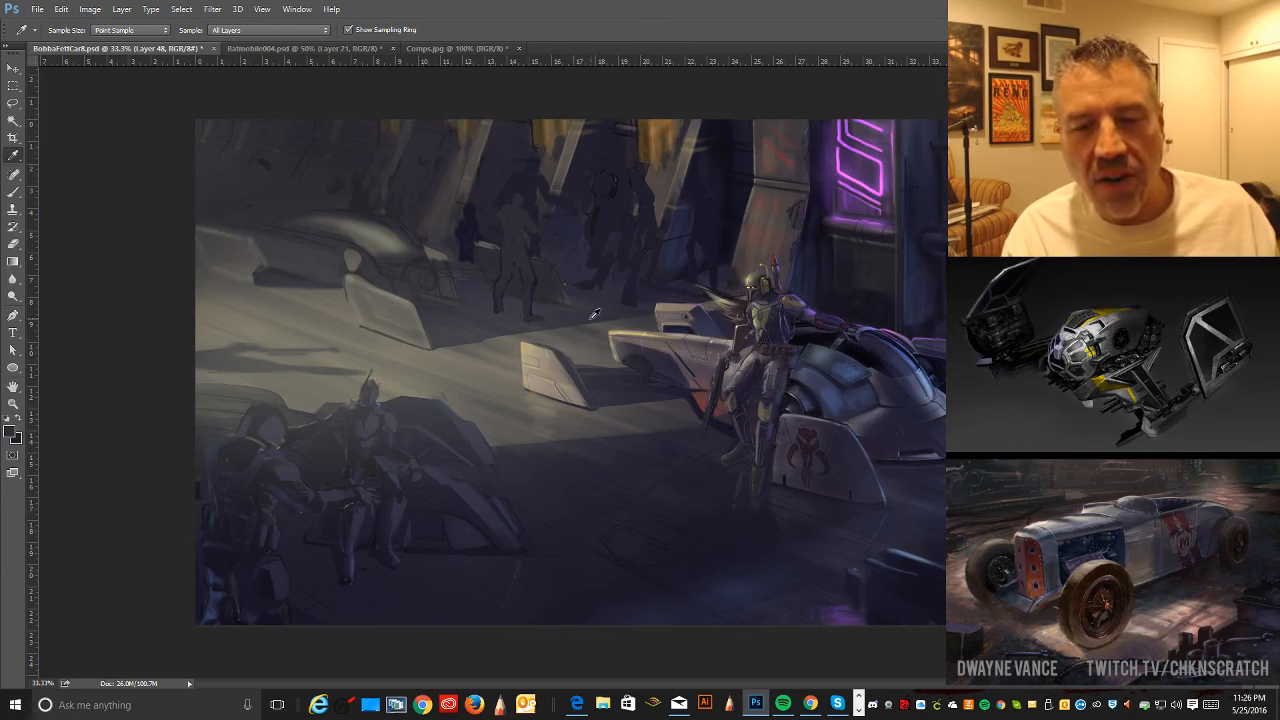
pyautogui.click(540, 278)
pyautogui.click(15, 207)
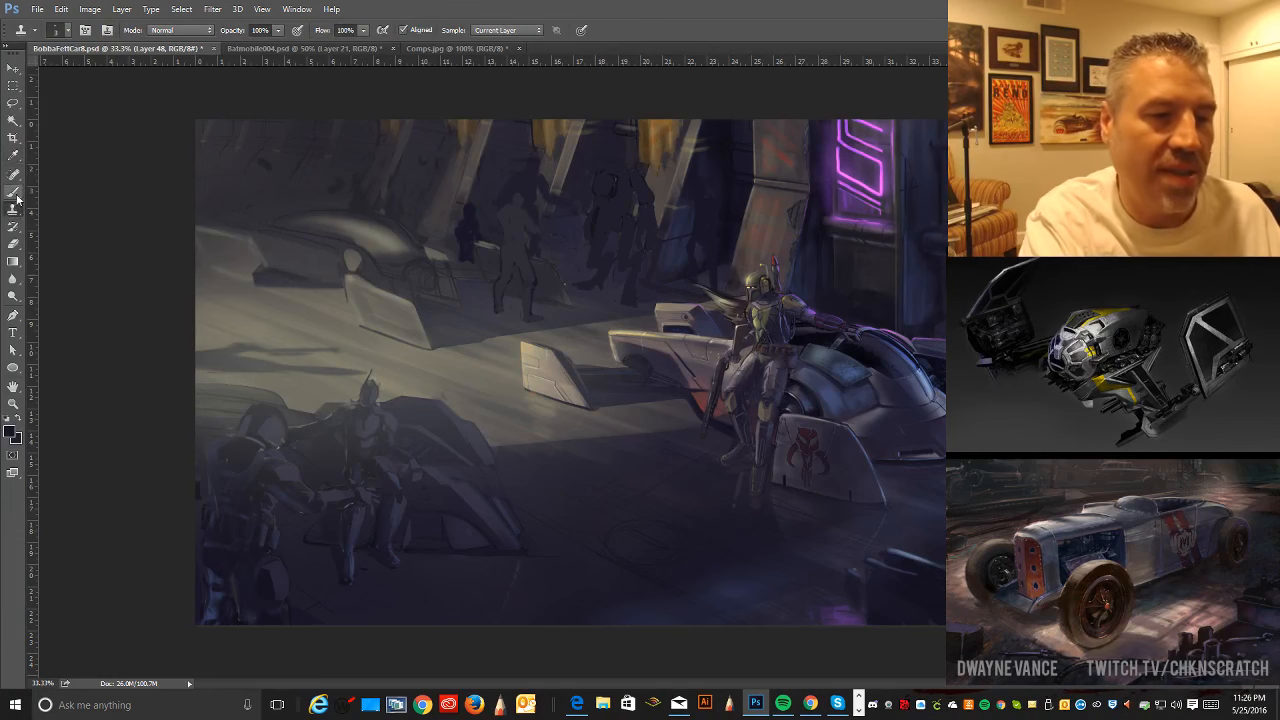
pyautogui.click(14, 192)
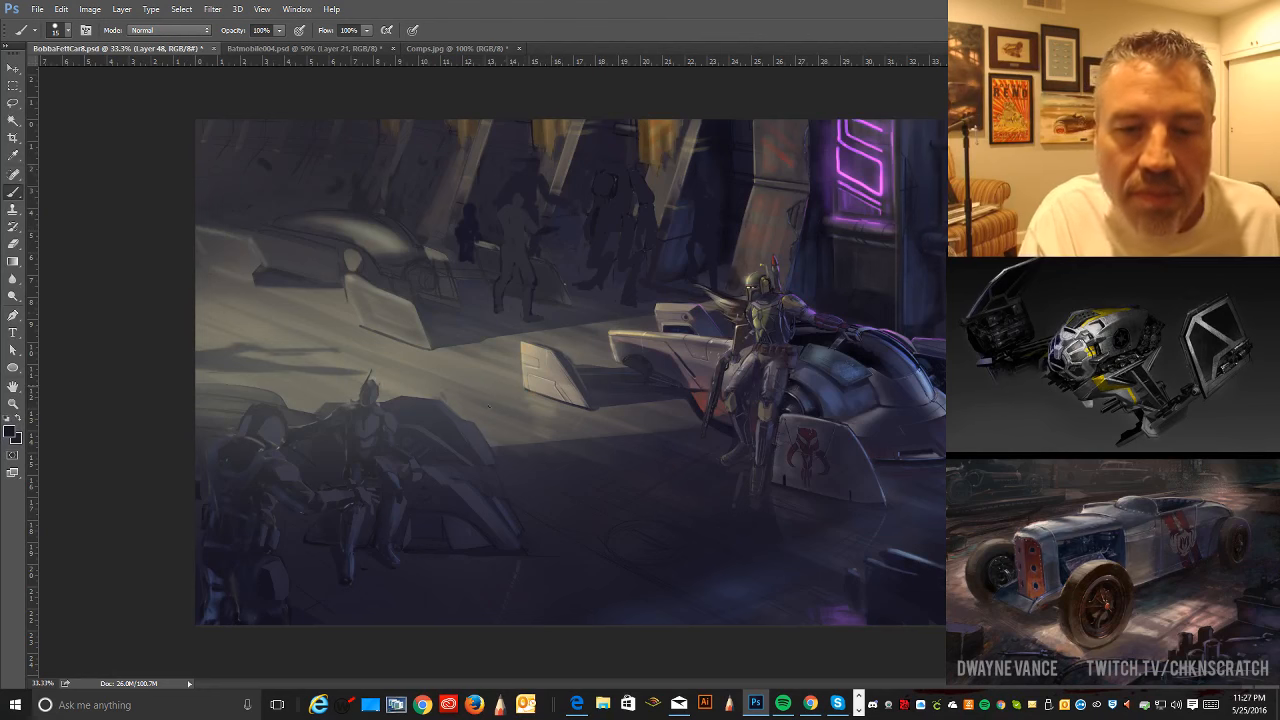
pyautogui.keyDown('alt'); pyautogui.click(538, 225); pyautogui.keyUp('alt')
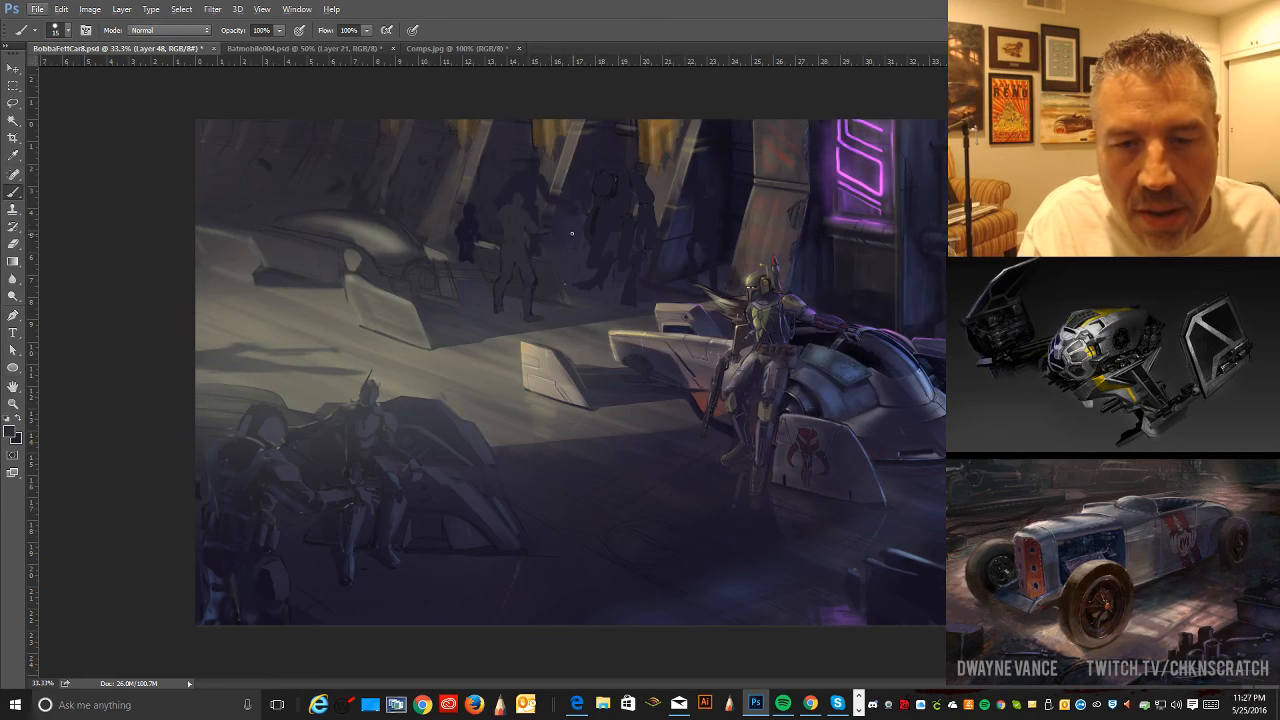
pyautogui.keyDown('alt'); pyautogui.click(607, 218); pyautogui.keyUp('alt')
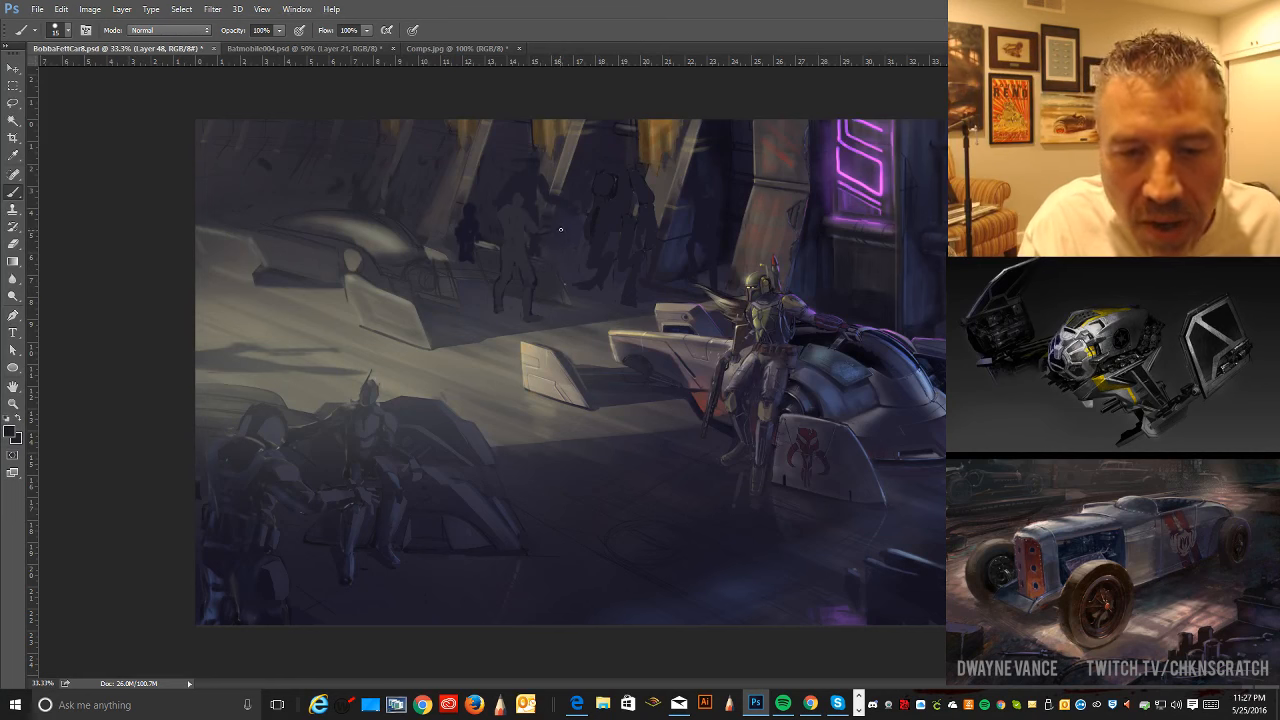
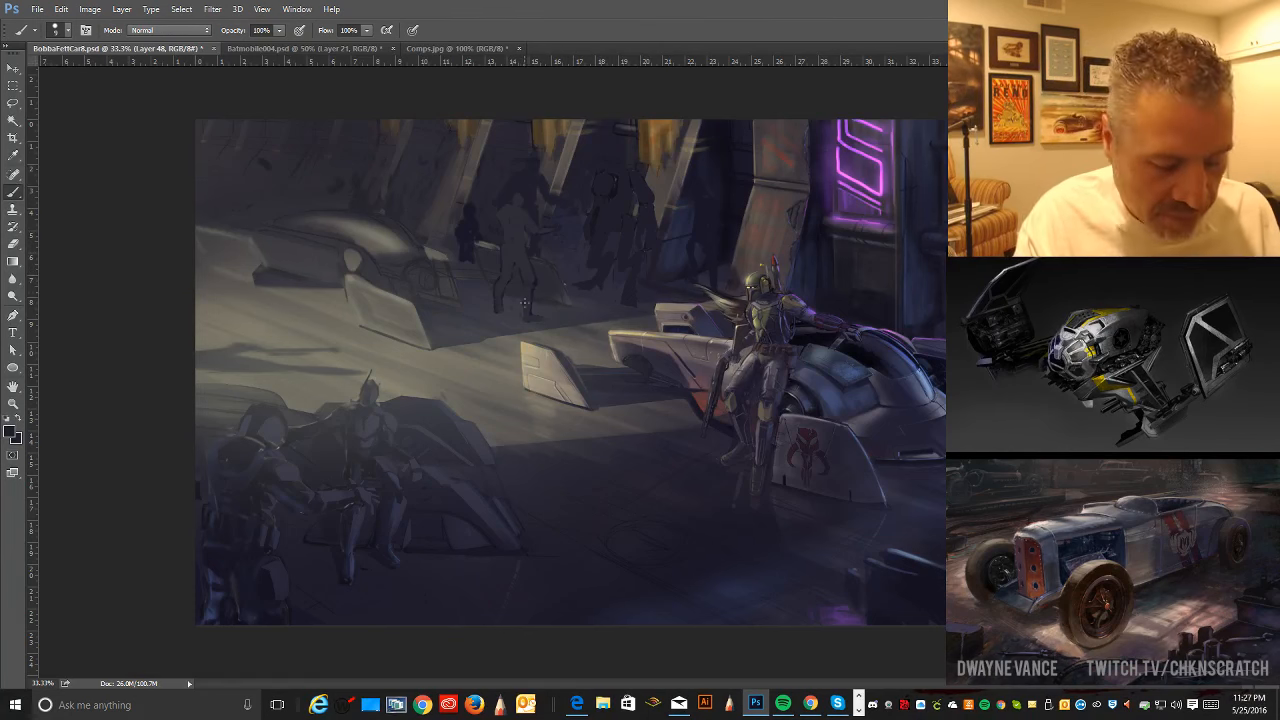
# - Circle the floor shadows, the foreground figures and the background silhouettes with the Brush, and undo the marks
pyautogui.click(13, 103)
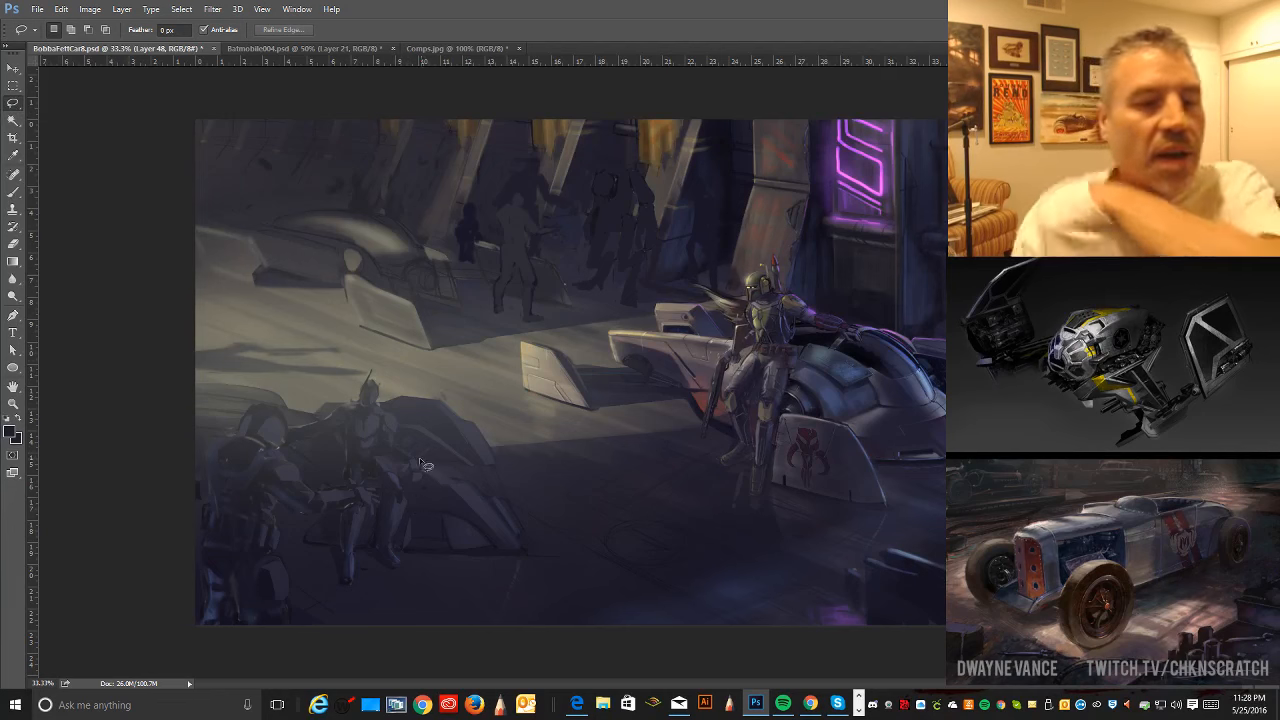
pyautogui.click(13, 155)
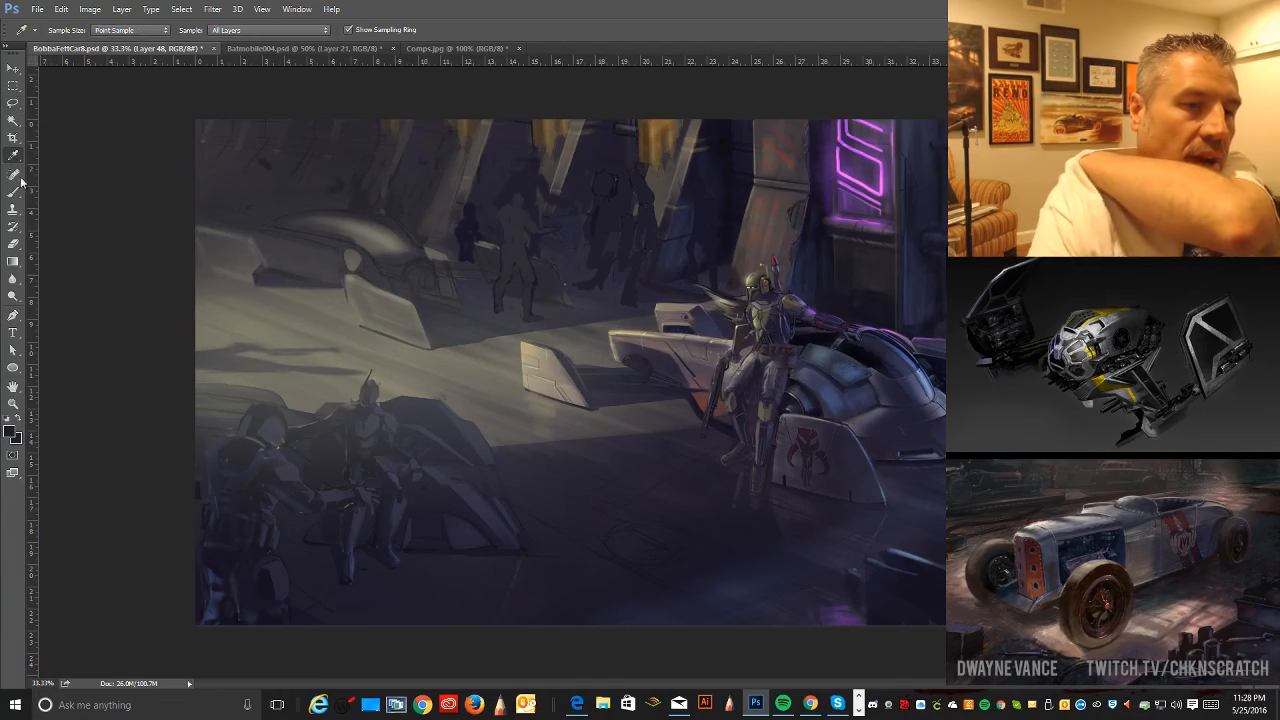
pyautogui.click(13, 191)
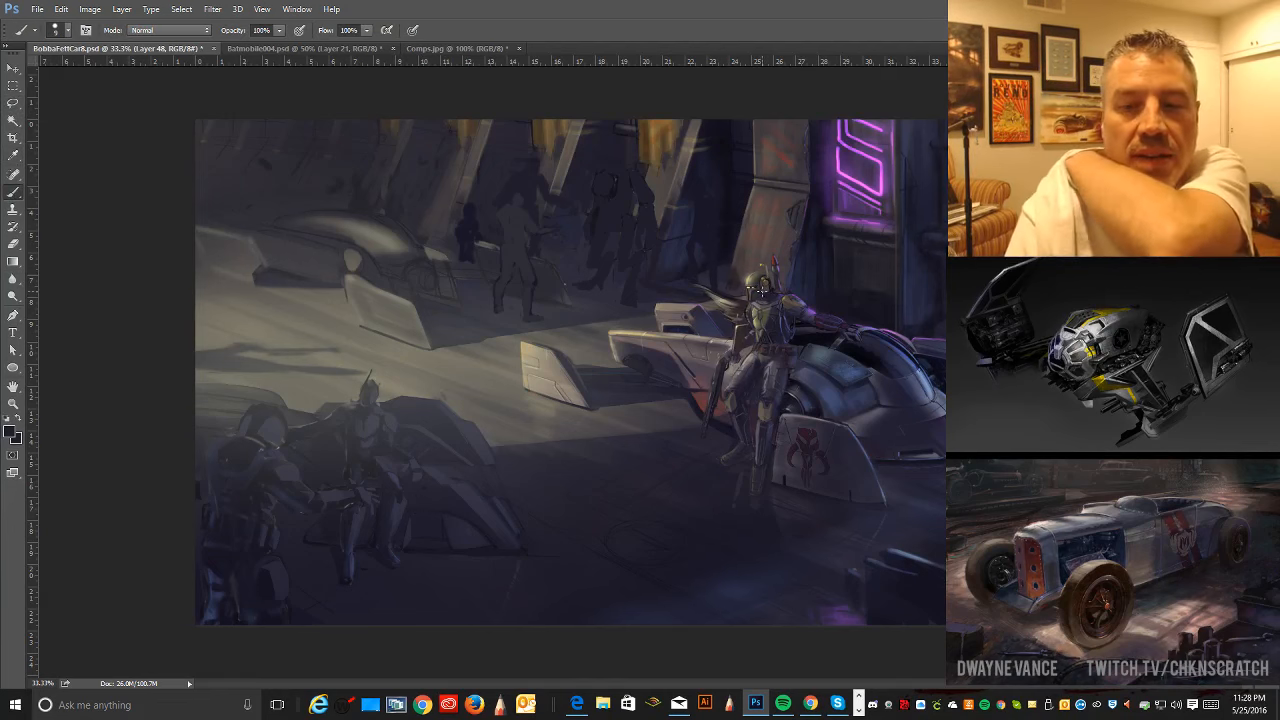
pyautogui.moveTo(355, 337)
pyautogui.mouseDown()
pyautogui.moveTo(319, 318)
pyautogui.moveTo(243, 402)
pyautogui.moveTo(392, 380)
pyautogui.moveTo(357, 308)
pyautogui.mouseUp()
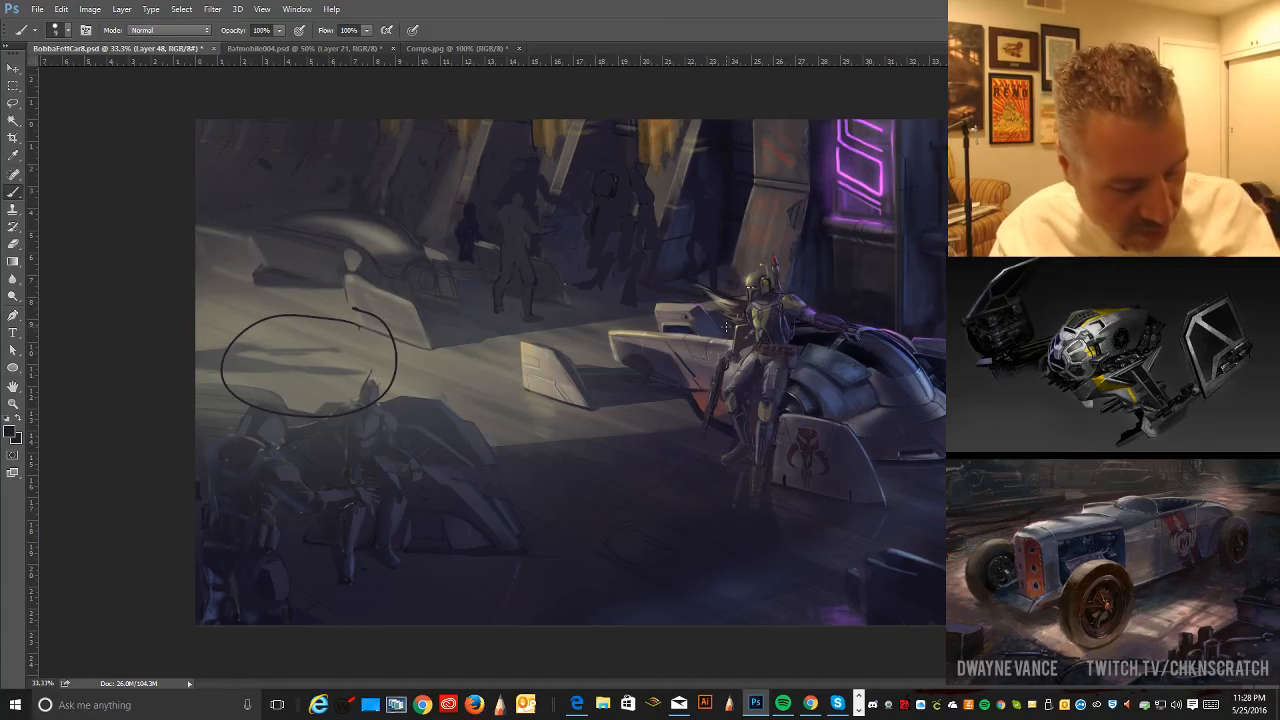
pyautogui.hotkey('ctrl', 'z')
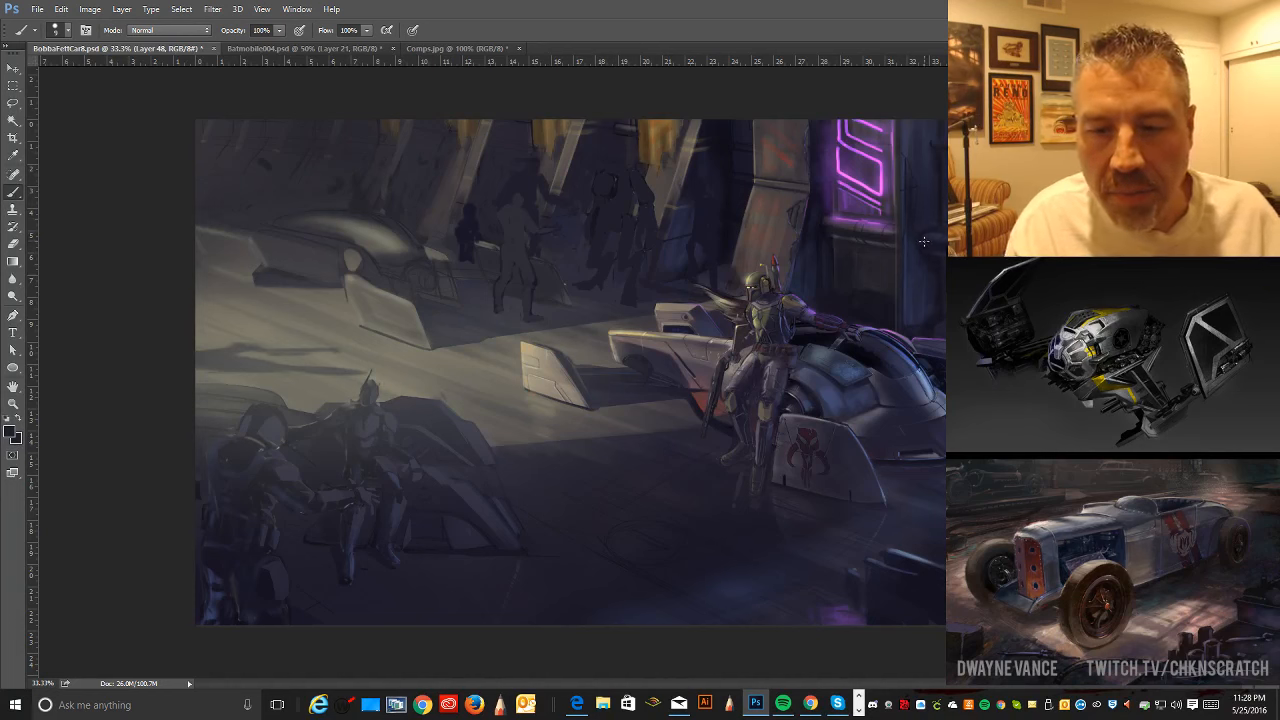
pyautogui.moveTo(455, 410)
pyautogui.mouseDown()
pyautogui.moveTo(404, 360)
pyautogui.moveTo(240, 440)
pyautogui.mouseUp()
pyautogui.moveTo(496, 322)
pyautogui.mouseDown()
pyautogui.moveTo(660, 270)
pyautogui.moveTo(664, 172)
pyautogui.mouseUp()
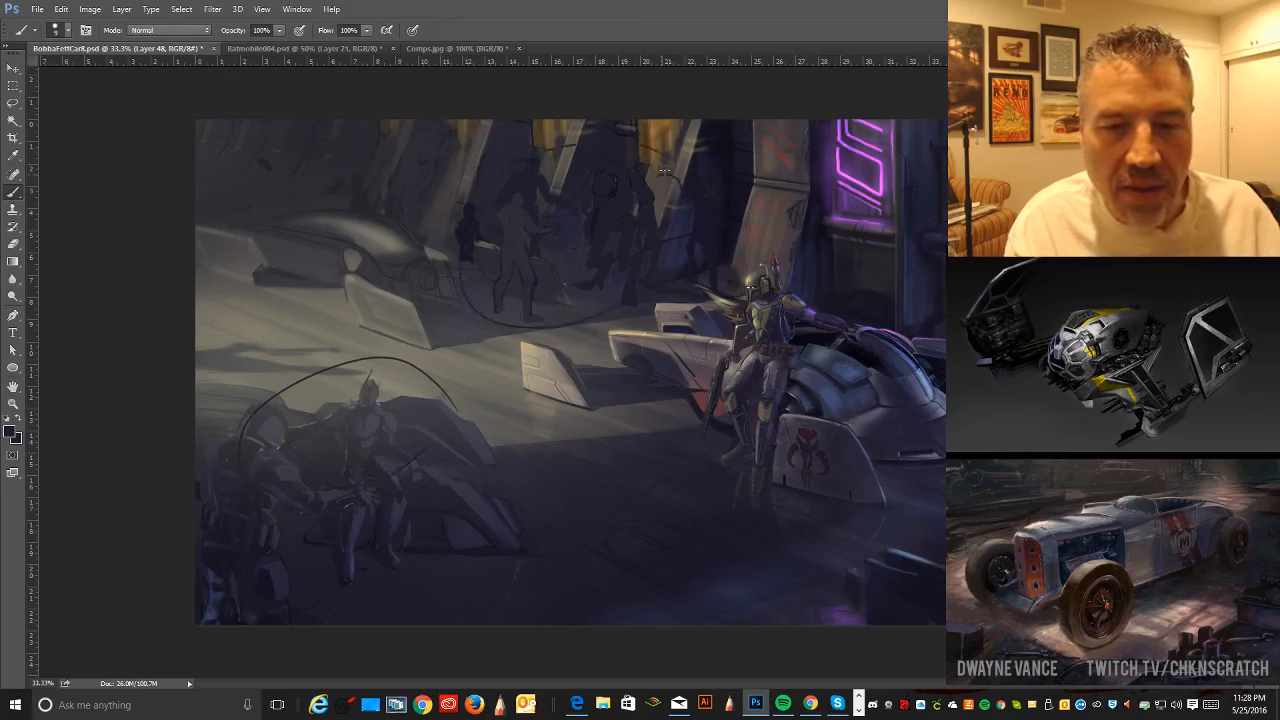
pyautogui.hotkey('ctrl', 'z')
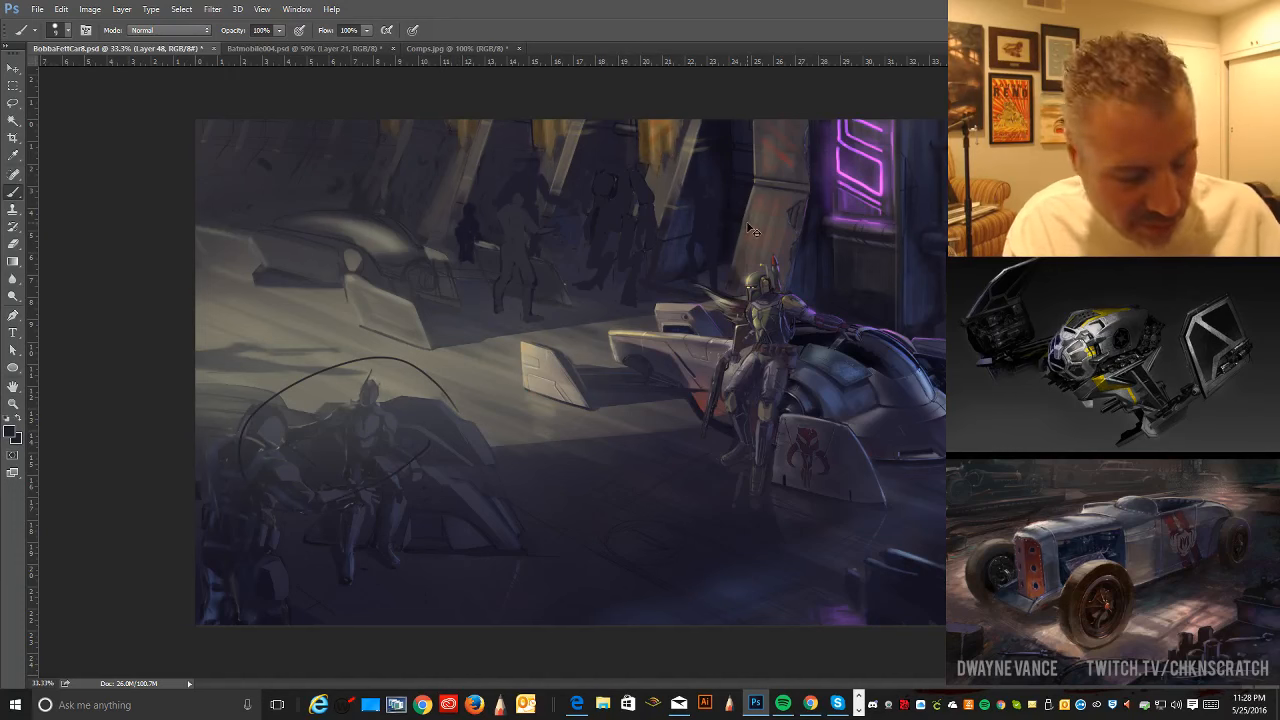
pyautogui.hotkey('ctrl', 'z')
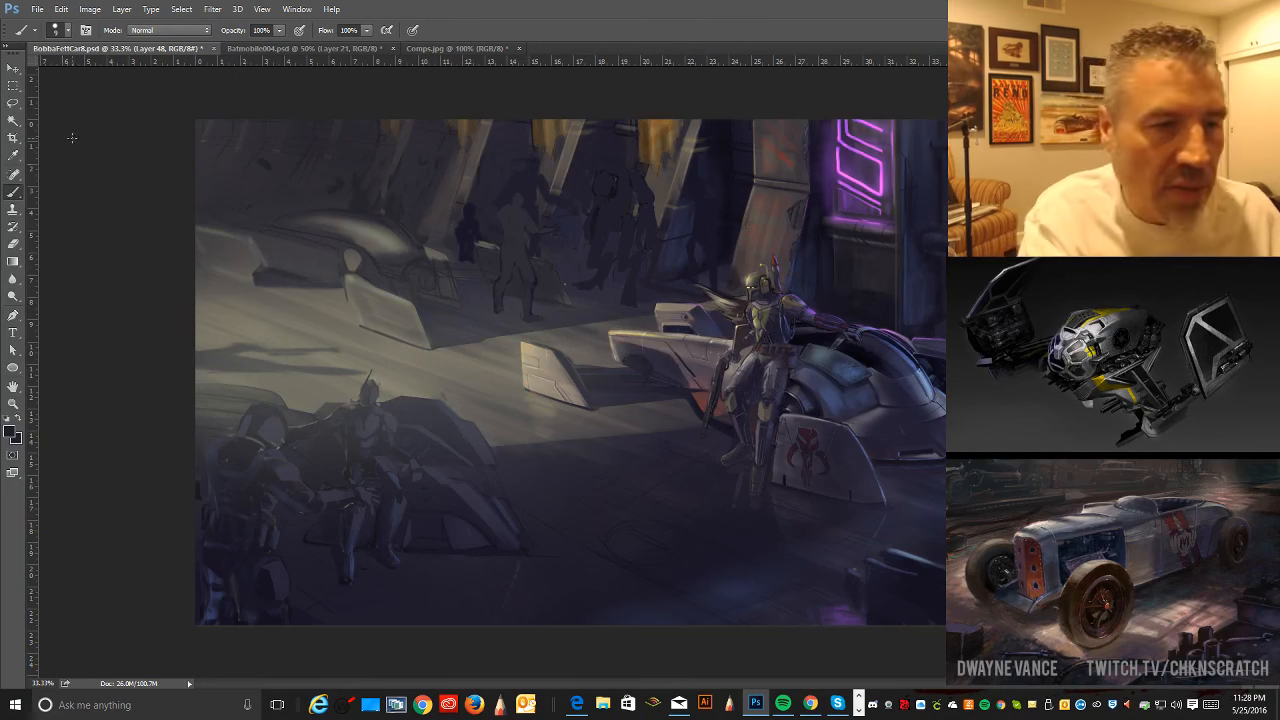
# - Lasso the walking figure's shoulders and chest, sample a grey tone, and try a highlight inside with a 125 px brush
pyautogui.press('l')
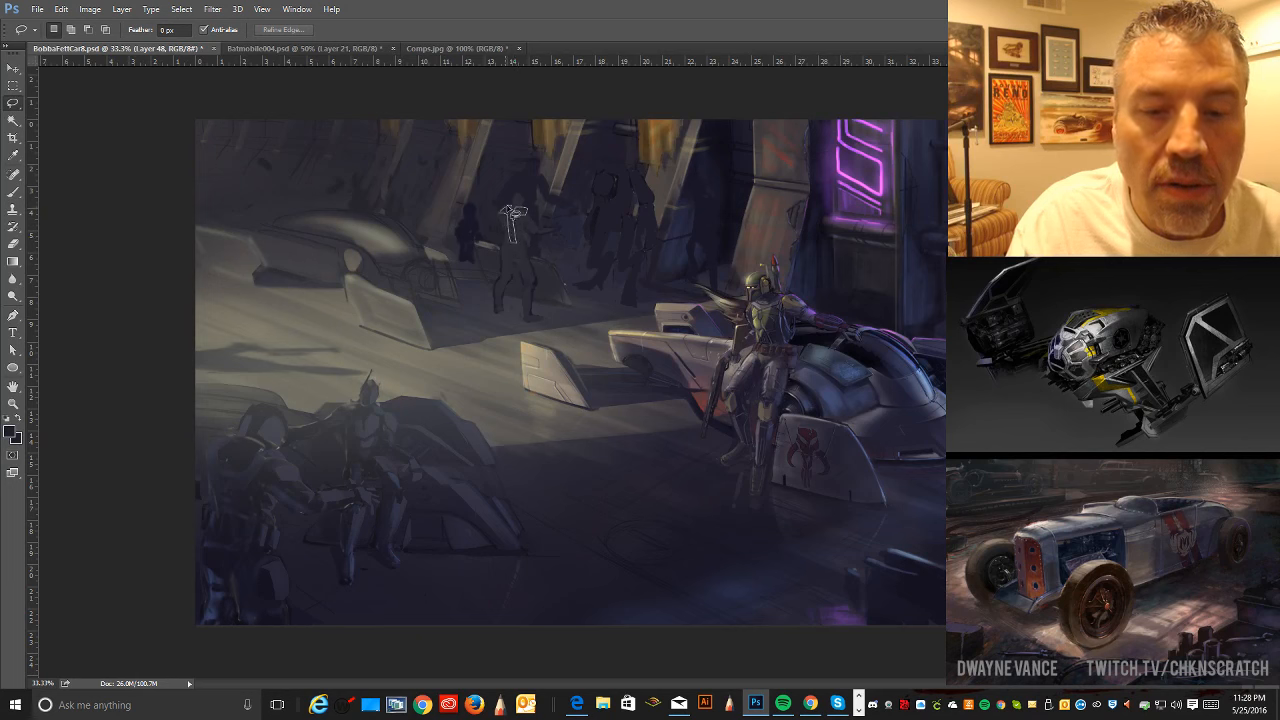
pyautogui.click(14, 156)
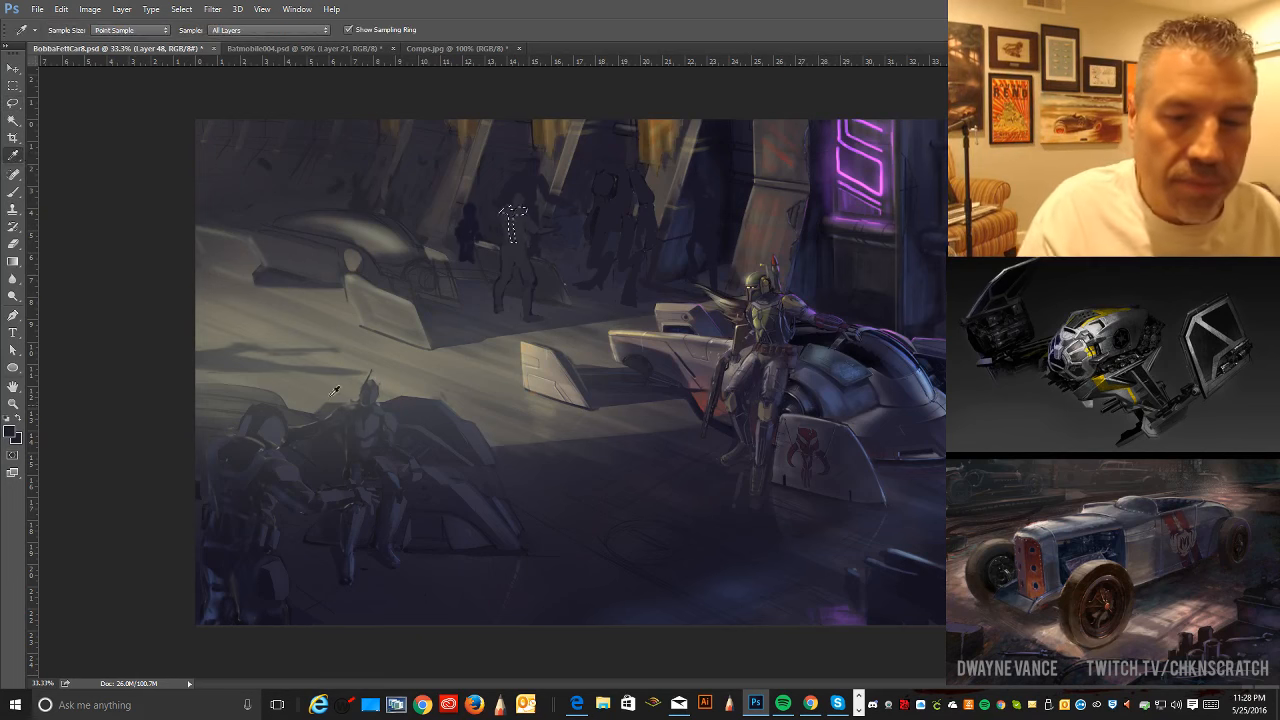
pyautogui.click(295, 263)
pyautogui.press('b')
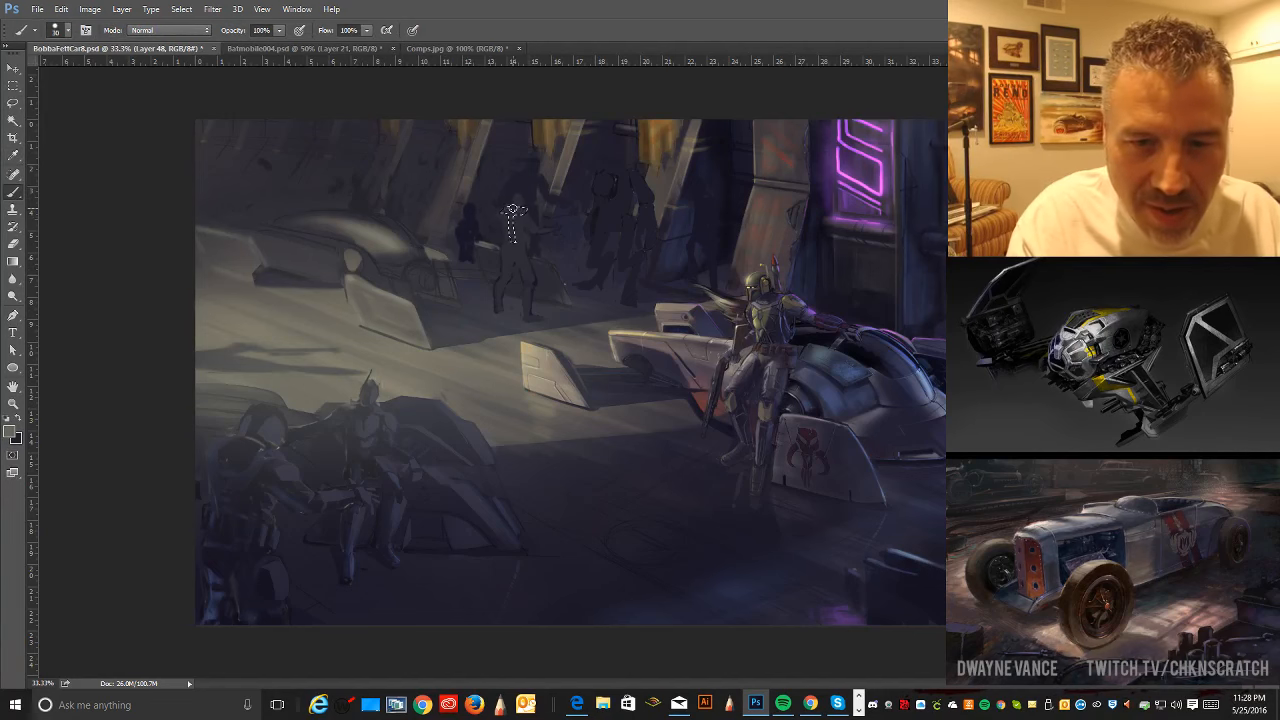
pyautogui.press(']')
pyautogui.press(']')
pyautogui.press(']')
pyautogui.press(']')
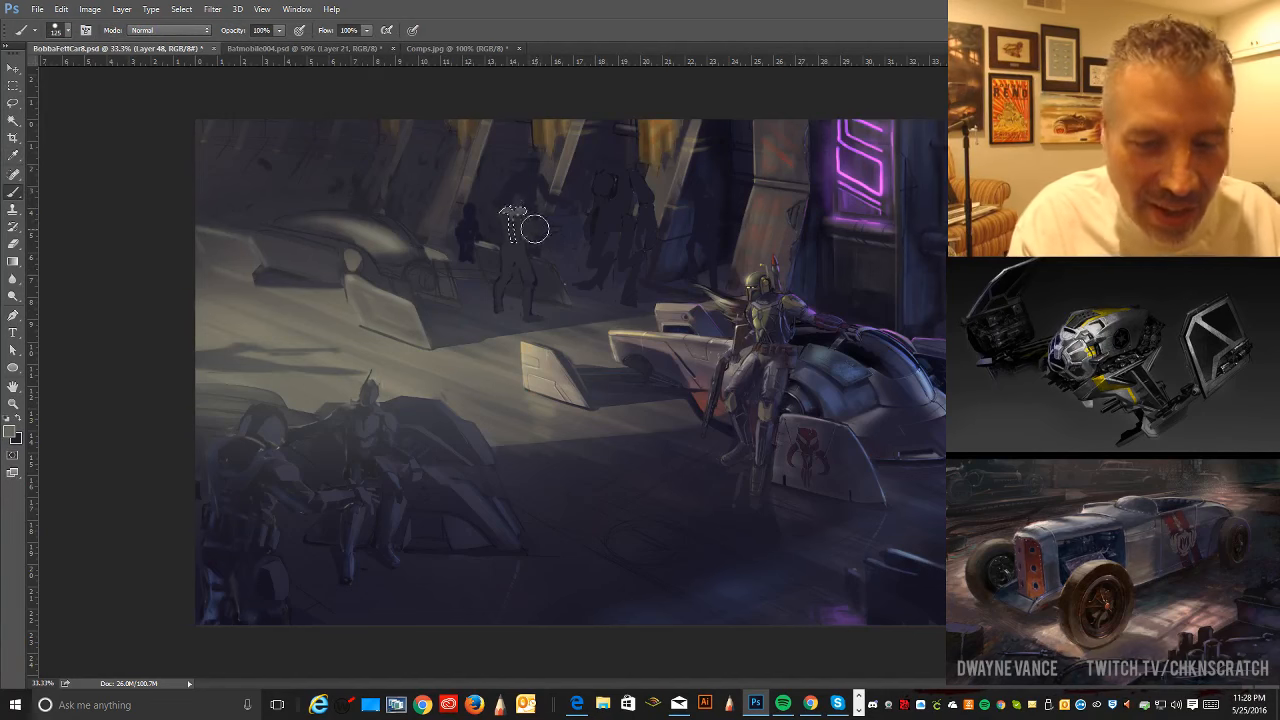
pyautogui.press('ctrl')
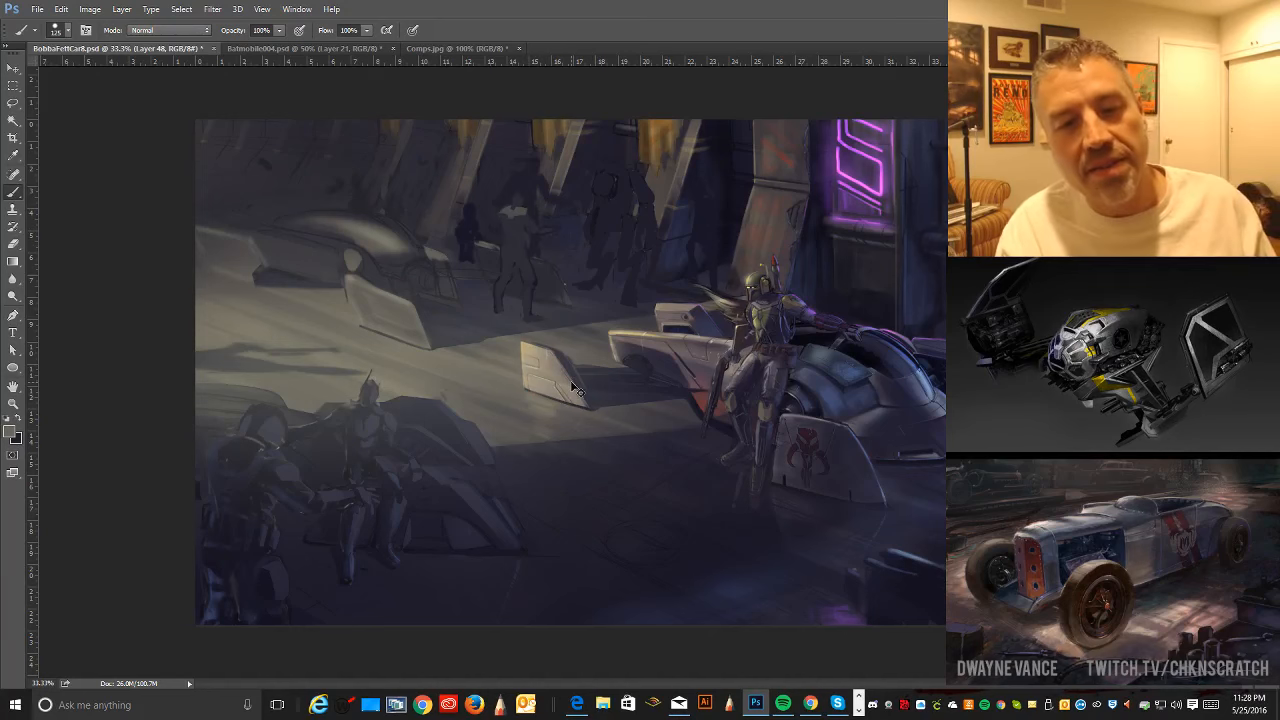
# - Try repainting the walking figure's shoulder and chest highlight with a softer brush, and undo the stroke and its selection
pyautogui.click(55, 30)
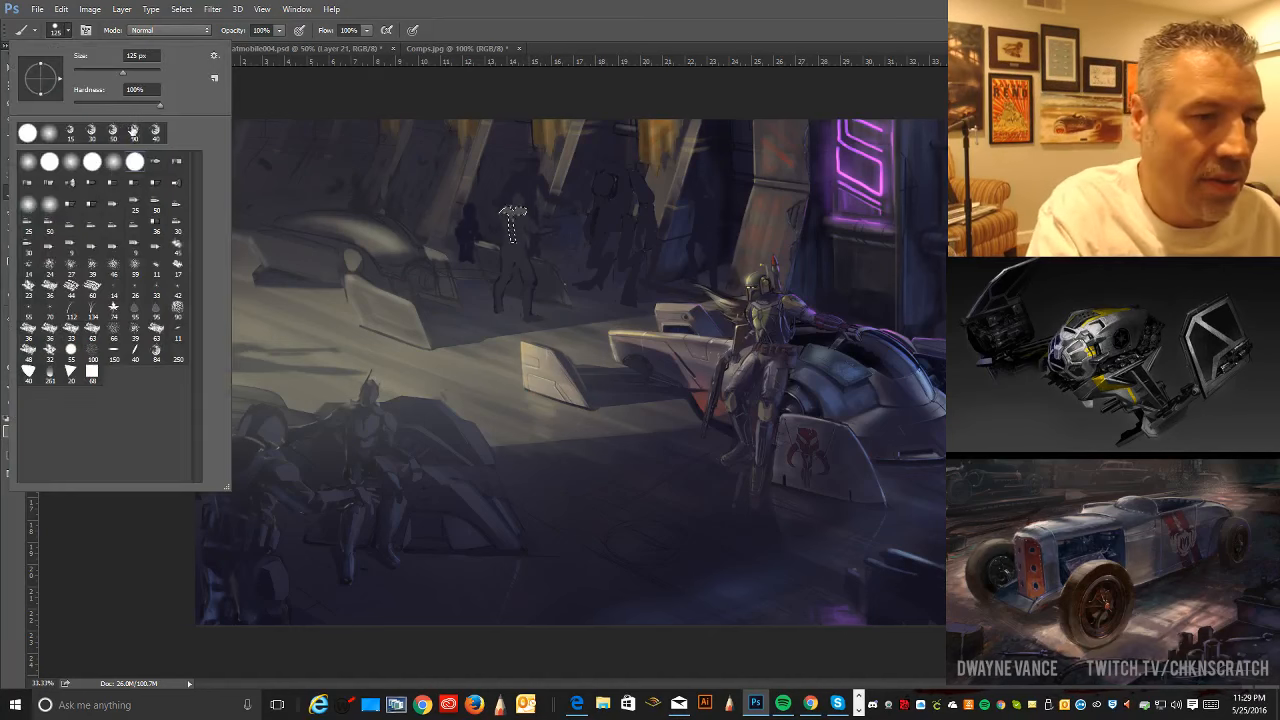
pyautogui.click(286, 90)
pyautogui.hotkey('ctrl', 'alt')
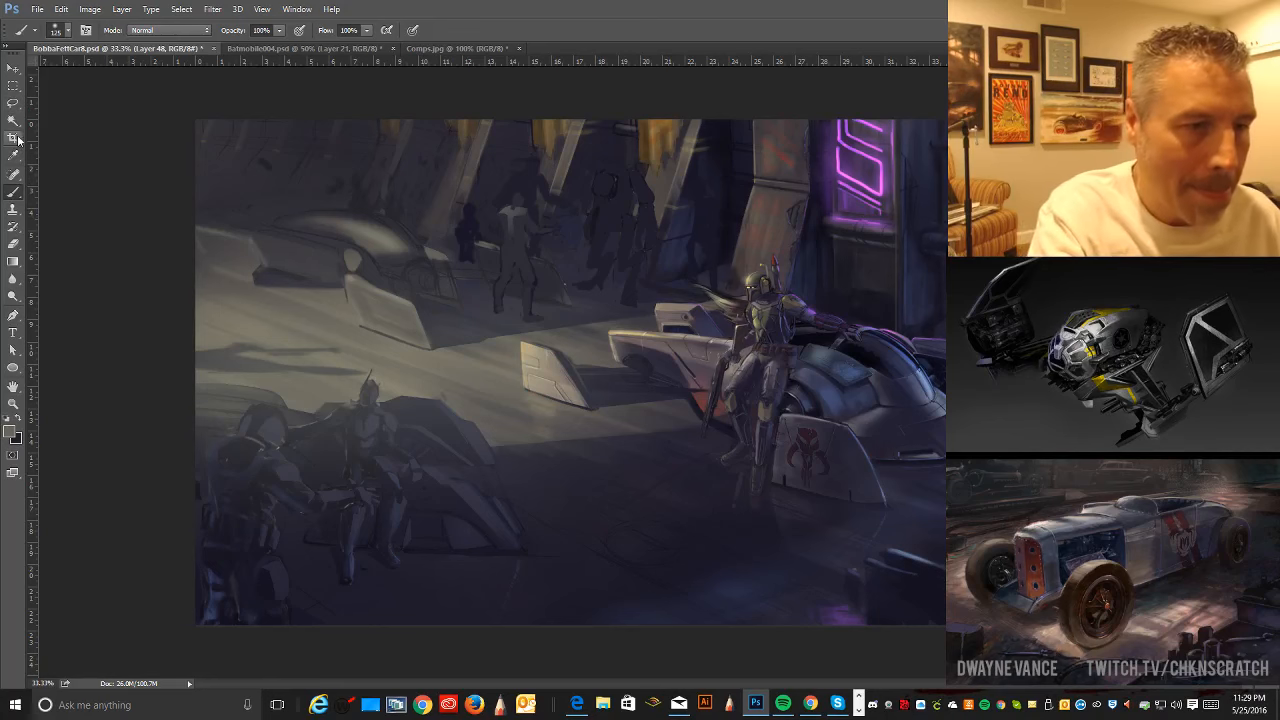
pyautogui.click(12, 103)
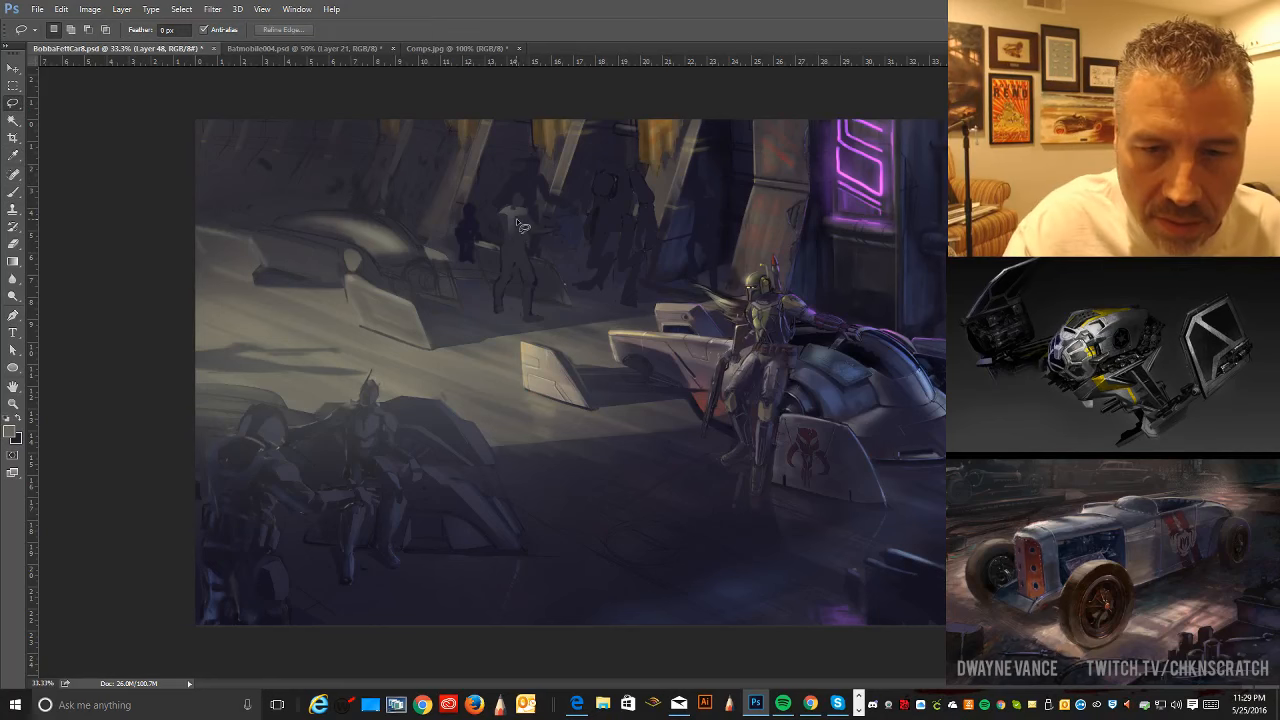
pyautogui.click(517, 220)
pyautogui.click(583, 267)
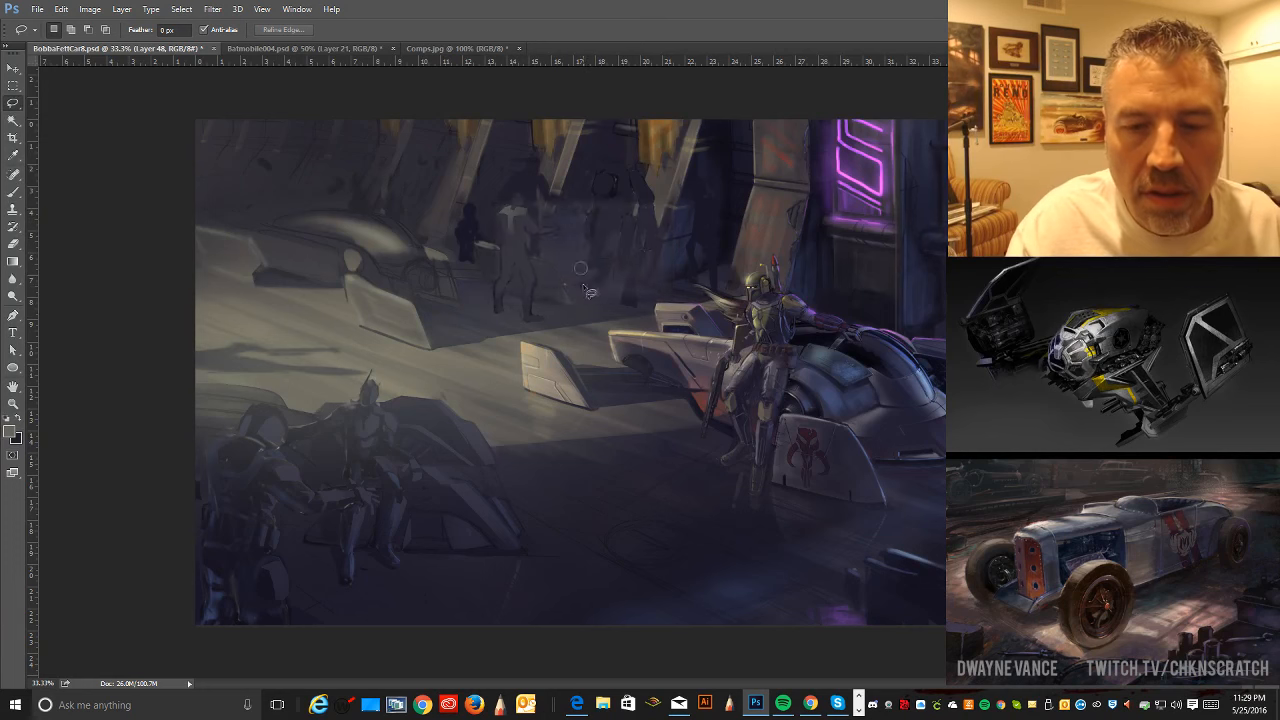
pyautogui.hotkey('ctrl', 'alt', 'z')
pyautogui.hotkey('ctrl', 'alt', 'z')
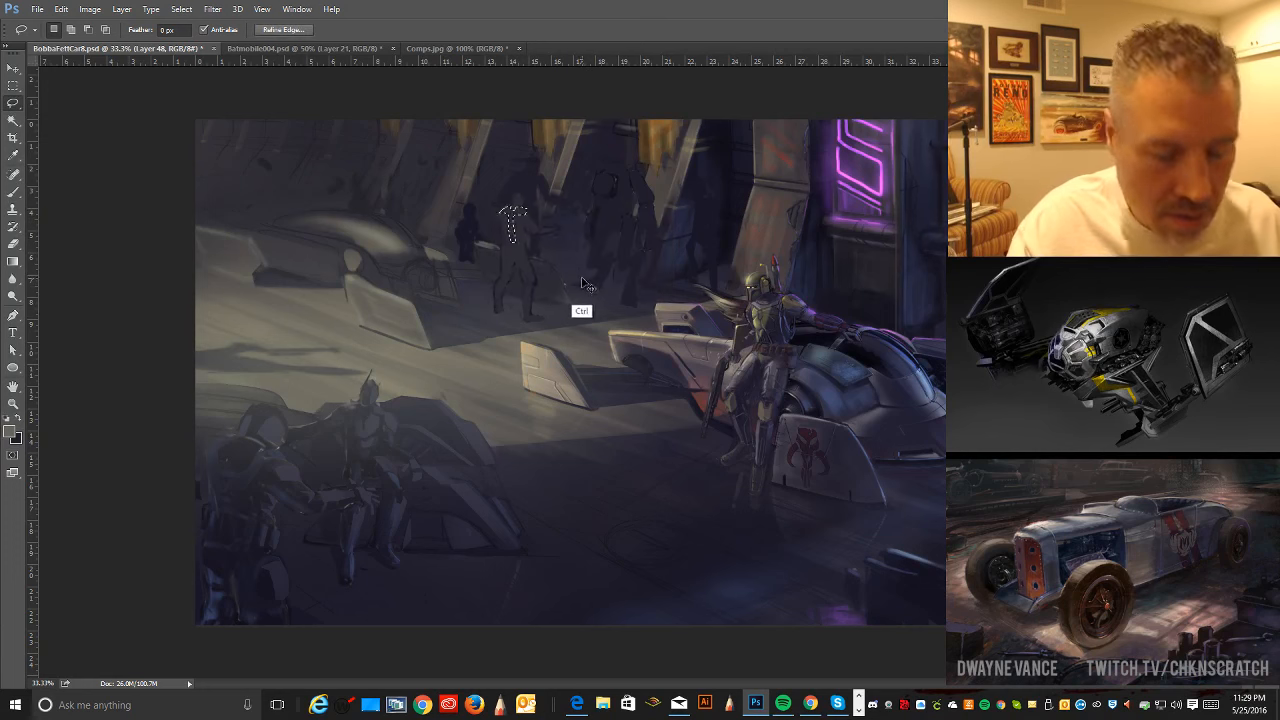
pyautogui.hotkey('ctrl', 'shift', 'z')
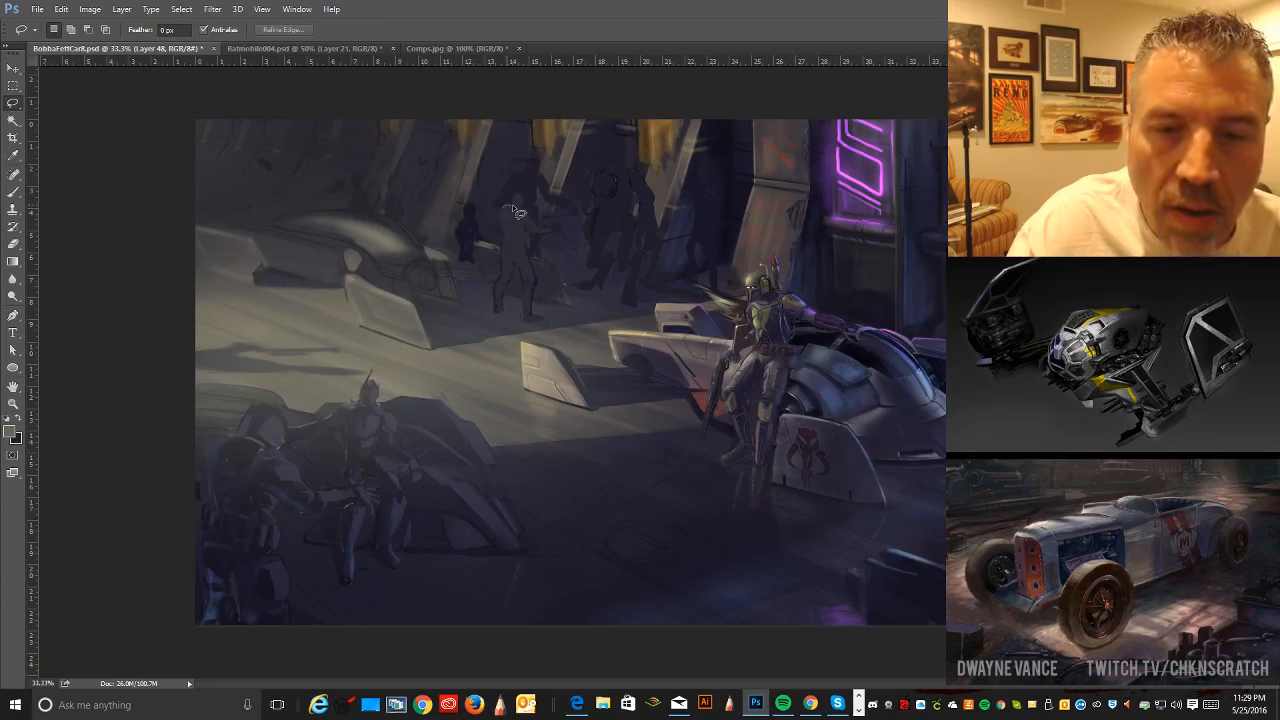
# - Lasso the walking figure's shoulder area, brush a soft grey highlight into it, and deselect
pyautogui.moveTo(512, 208); pyautogui.dragTo(558, 210)
pyautogui.press('b')
pyautogui.hotkey('ctrl', 'd')
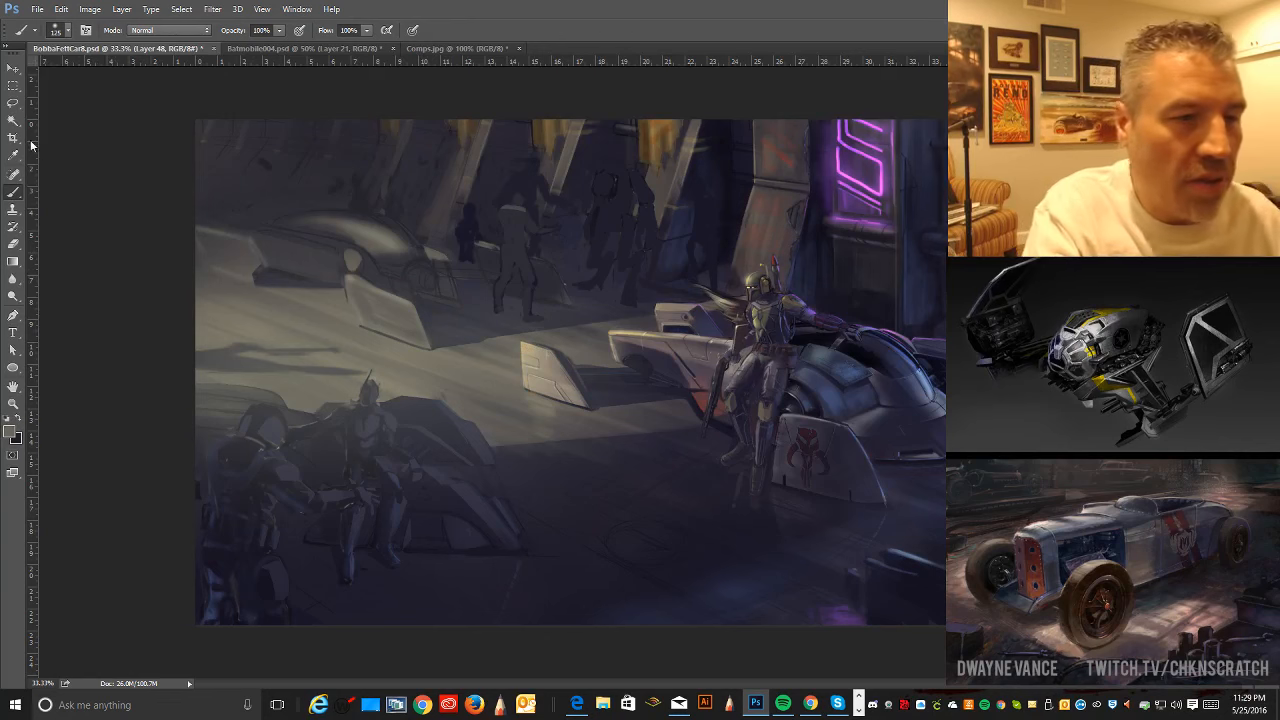
# - Lasso a small area on the walking figure's upper shoulder, brush a soft grey highlight into it, and deselect
pyautogui.press('l')
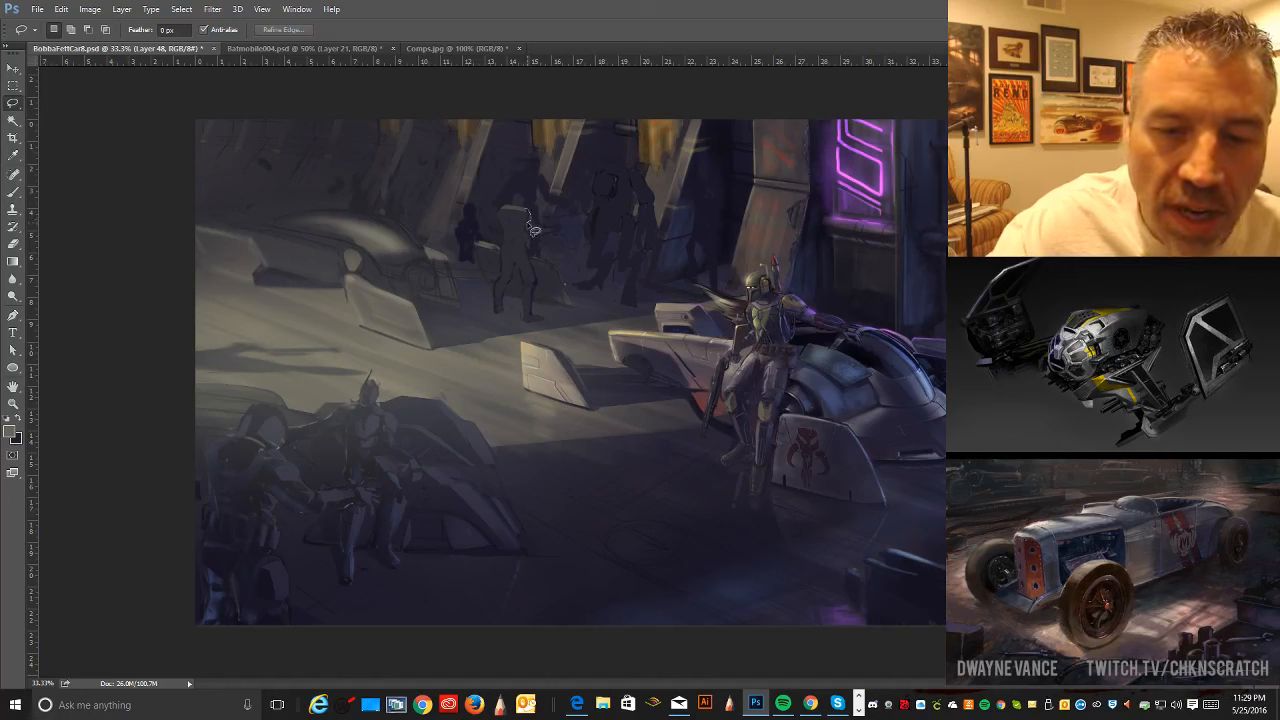
pyautogui.moveTo(532, 231); pyautogui.dragTo(527, 208)
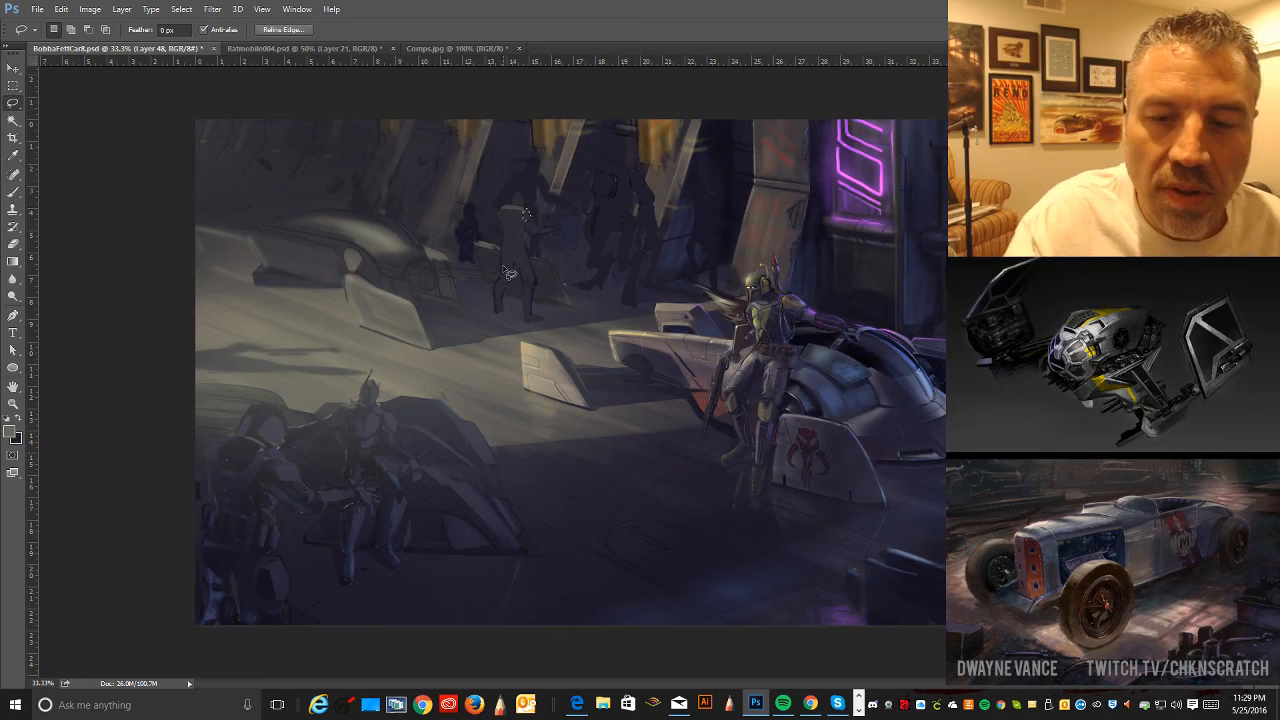
pyautogui.click(13, 192)
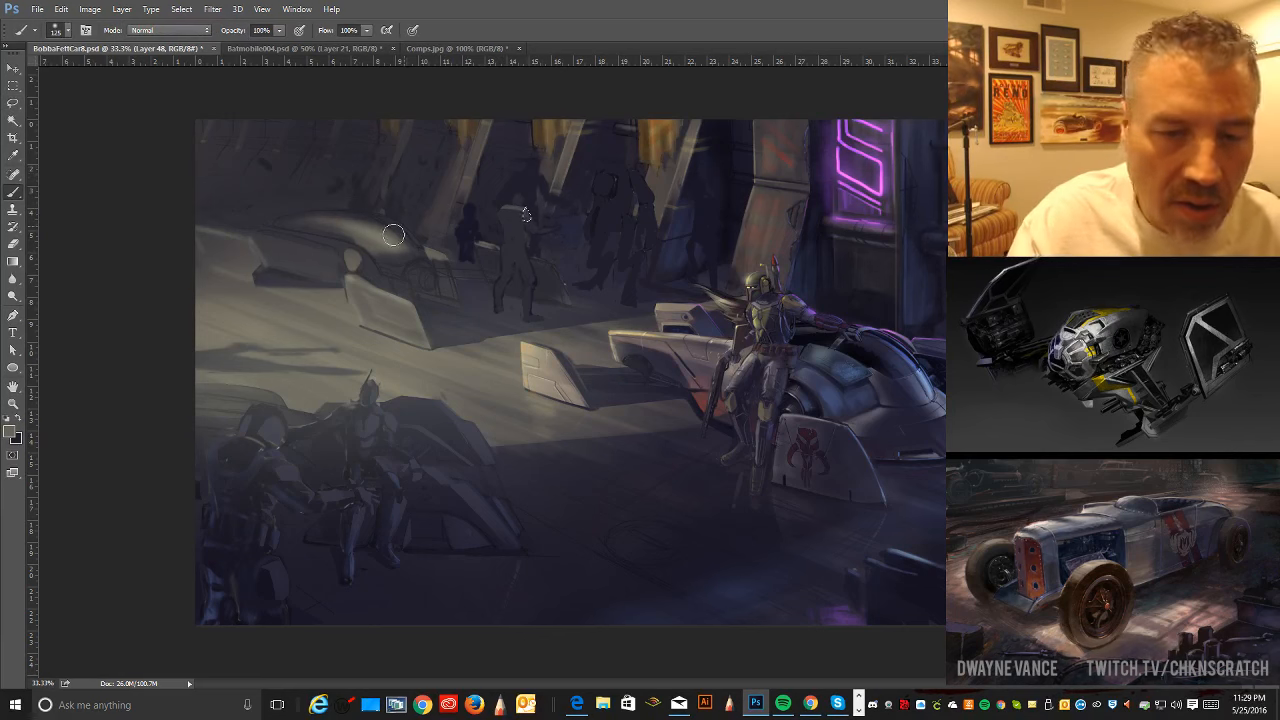
pyautogui.click(13, 103)
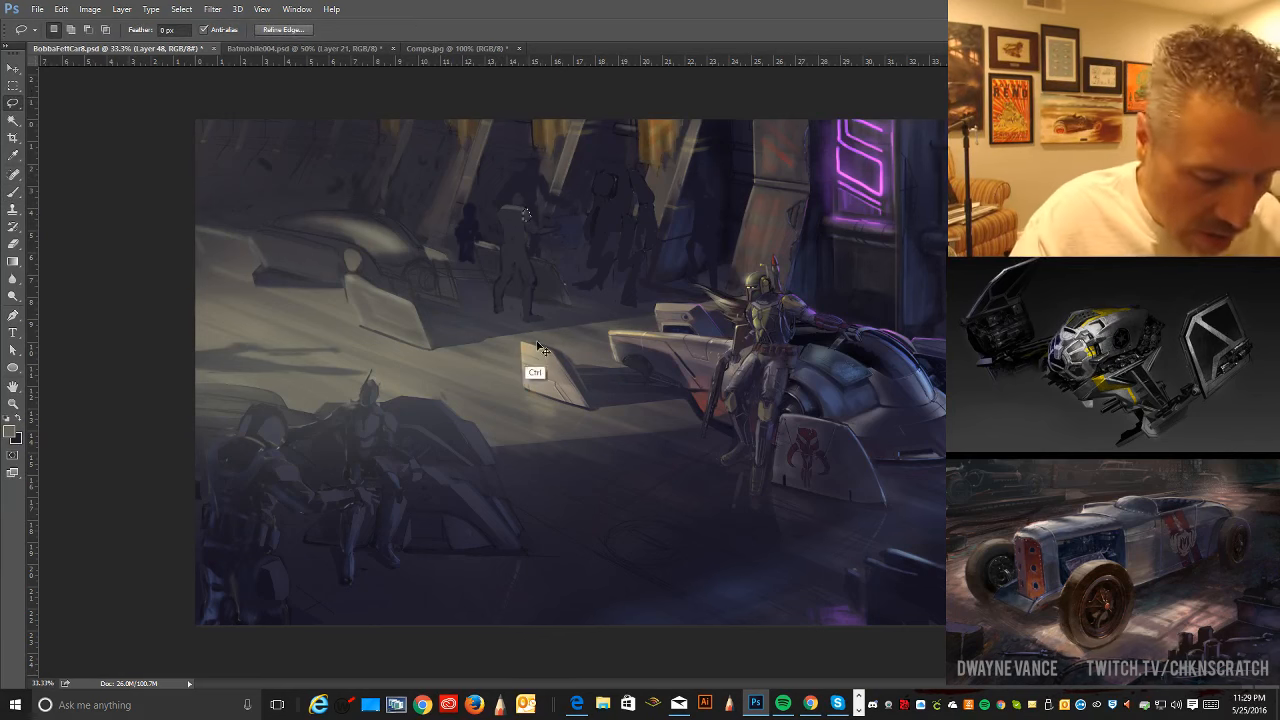
pyautogui.hotkey('ctrl', 'd')
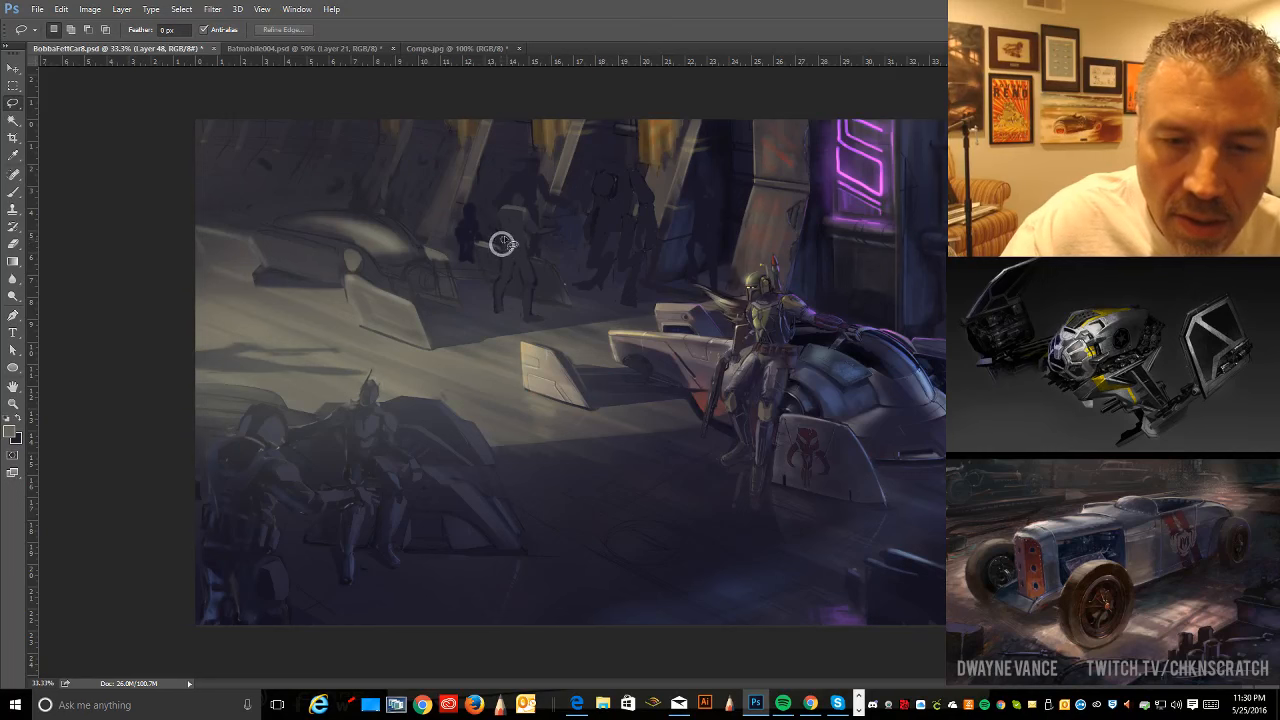
# - Add lasso areas across the walking figure's lower torso and brush soft grey light into them
pyautogui.press('shift')
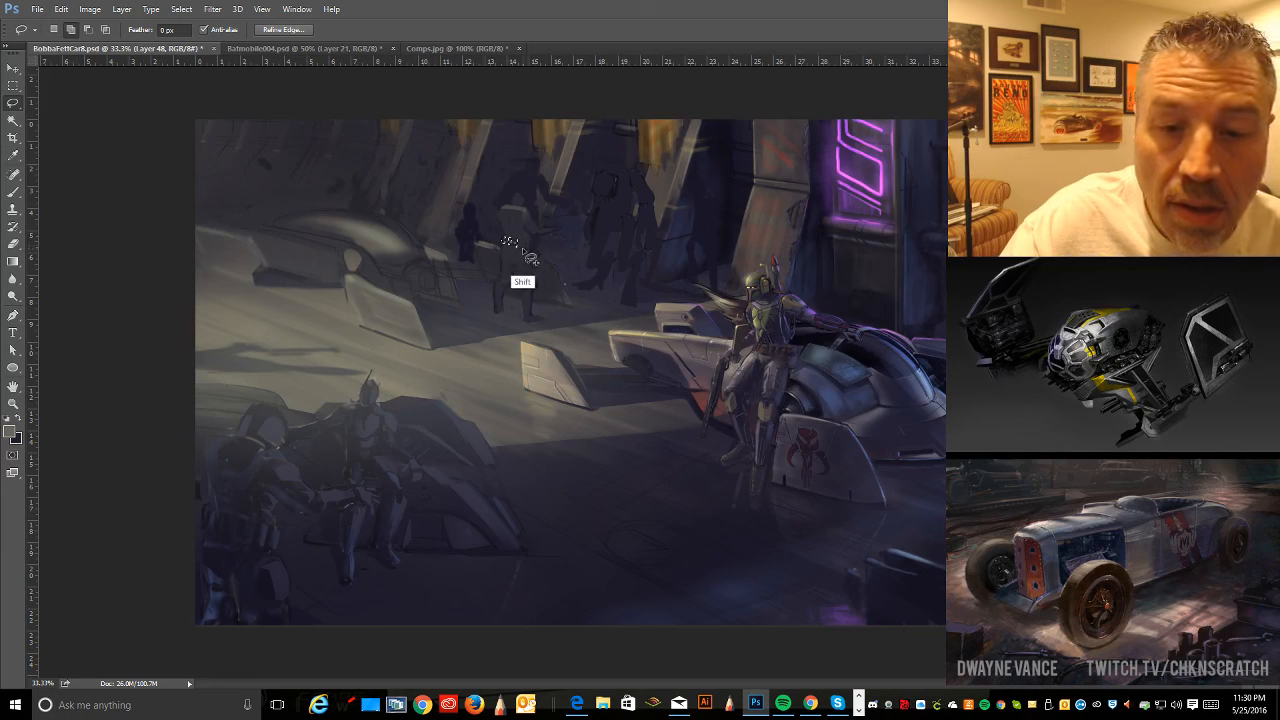
pyautogui.press('b')
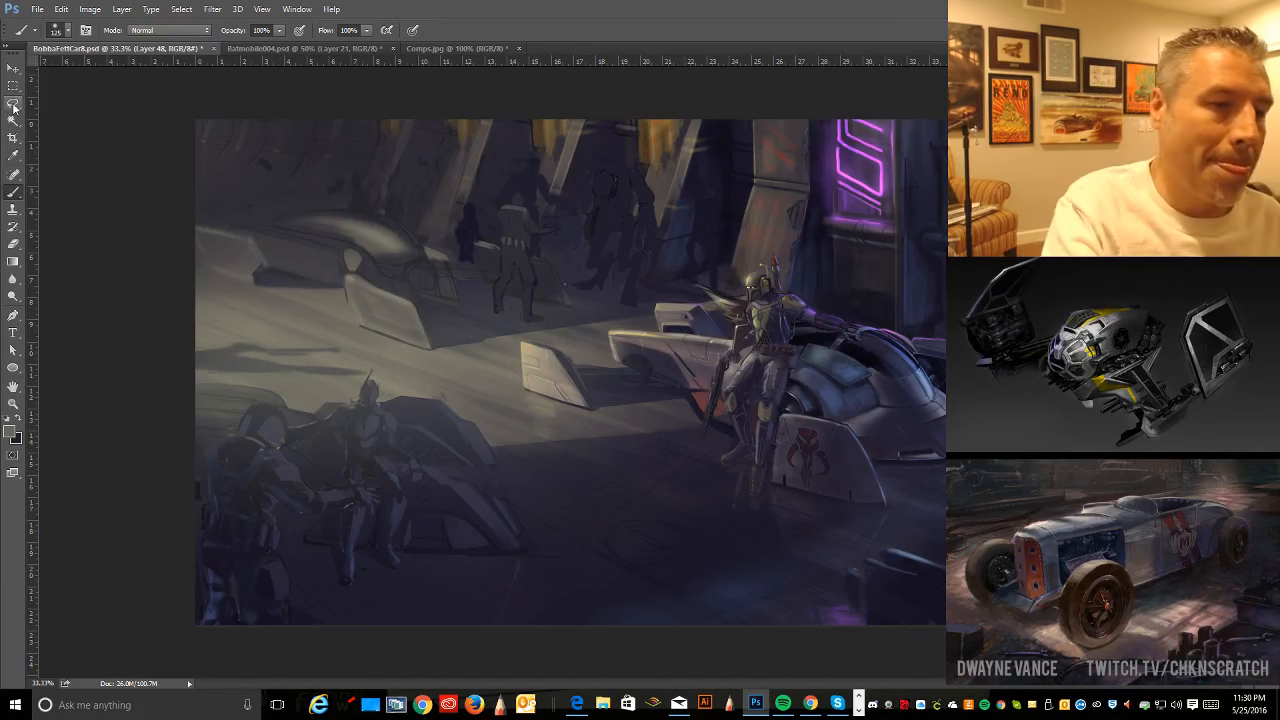
pyautogui.click(13, 104)
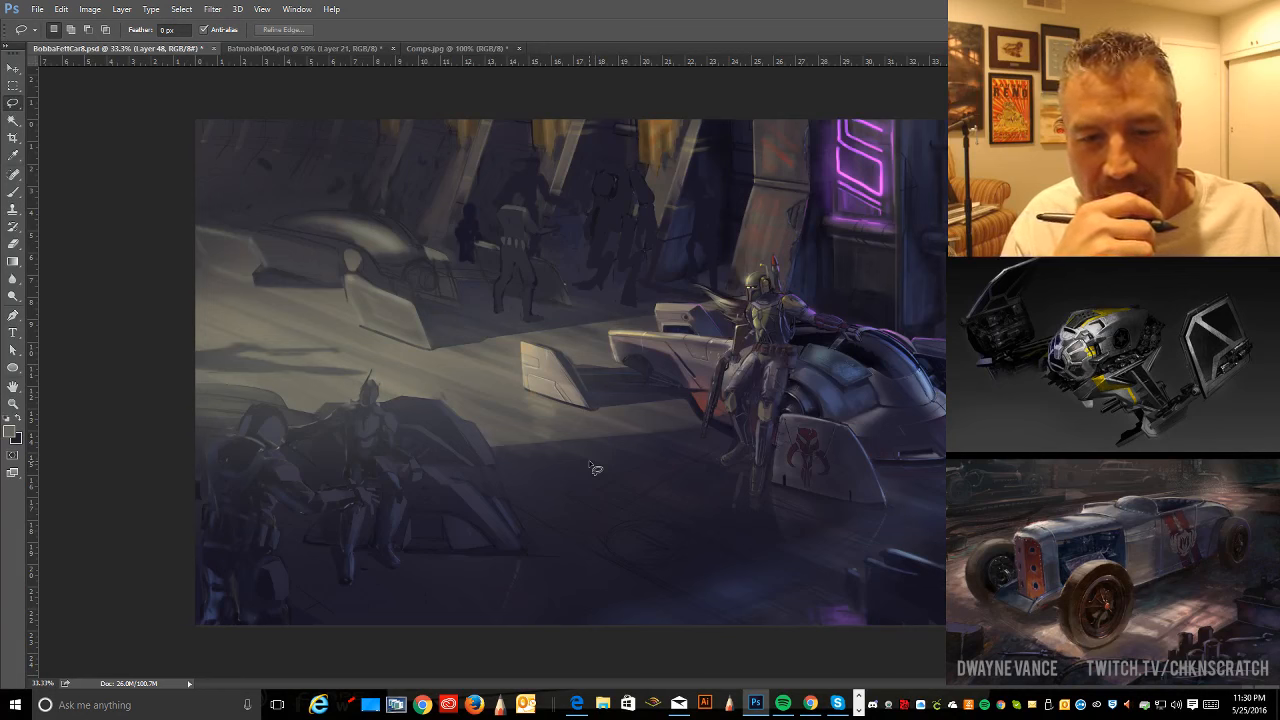
# - Circle the dark background area behind Boba Fett, beside the rusty pillar, with the soft grey Brush, and undo the mark
pyautogui.click(13, 191)
pyautogui.moveTo(701, 176)
pyautogui.mouseDown()
pyautogui.moveTo(716, 309)
pyautogui.moveTo(724, 180)
pyautogui.mouseUp()
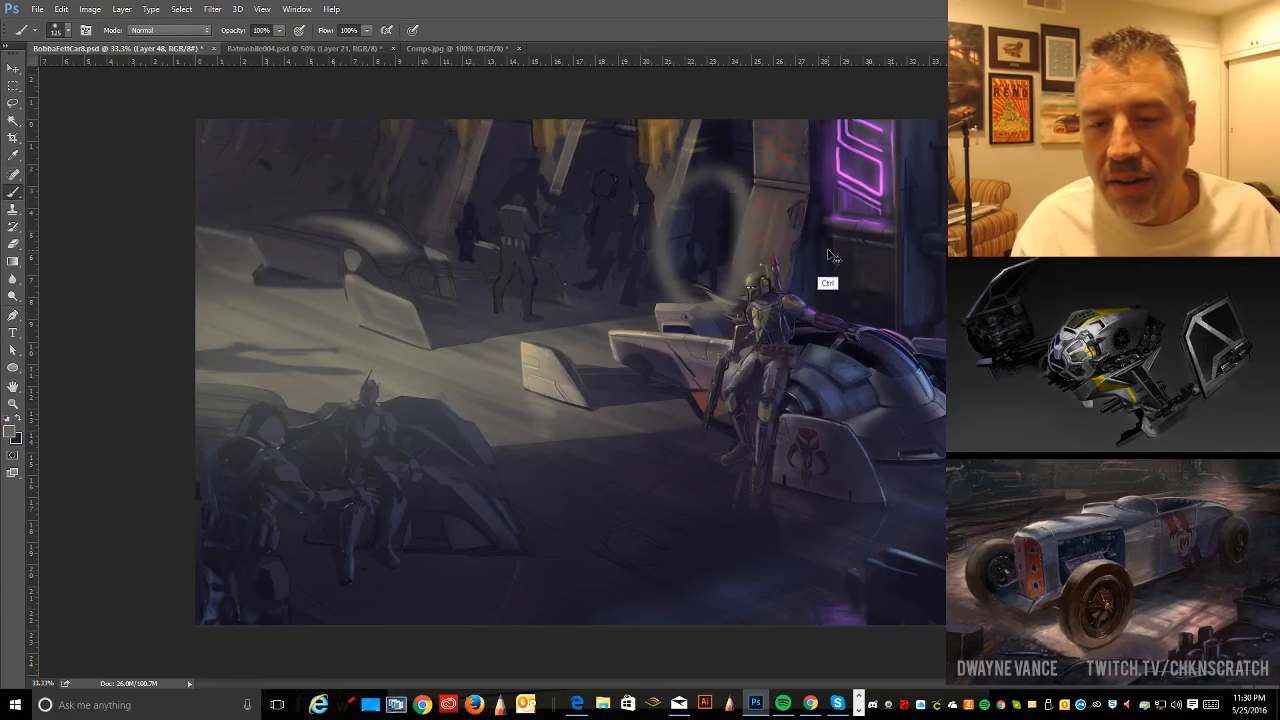
pyautogui.hotkey('ctrl', 'z')
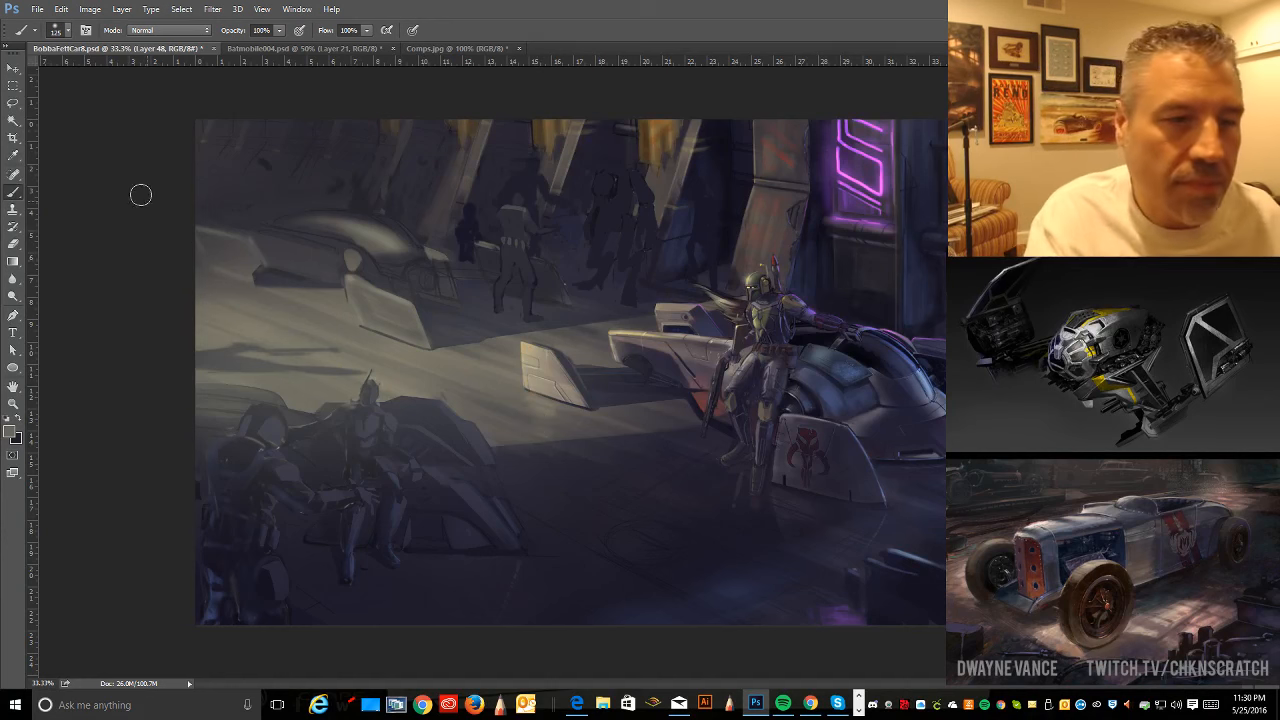
# - Paint grey highlights on the head of the standing mid-distance figure, confining the brush to small freehand Lasso selections
pyautogui.click(15, 103)
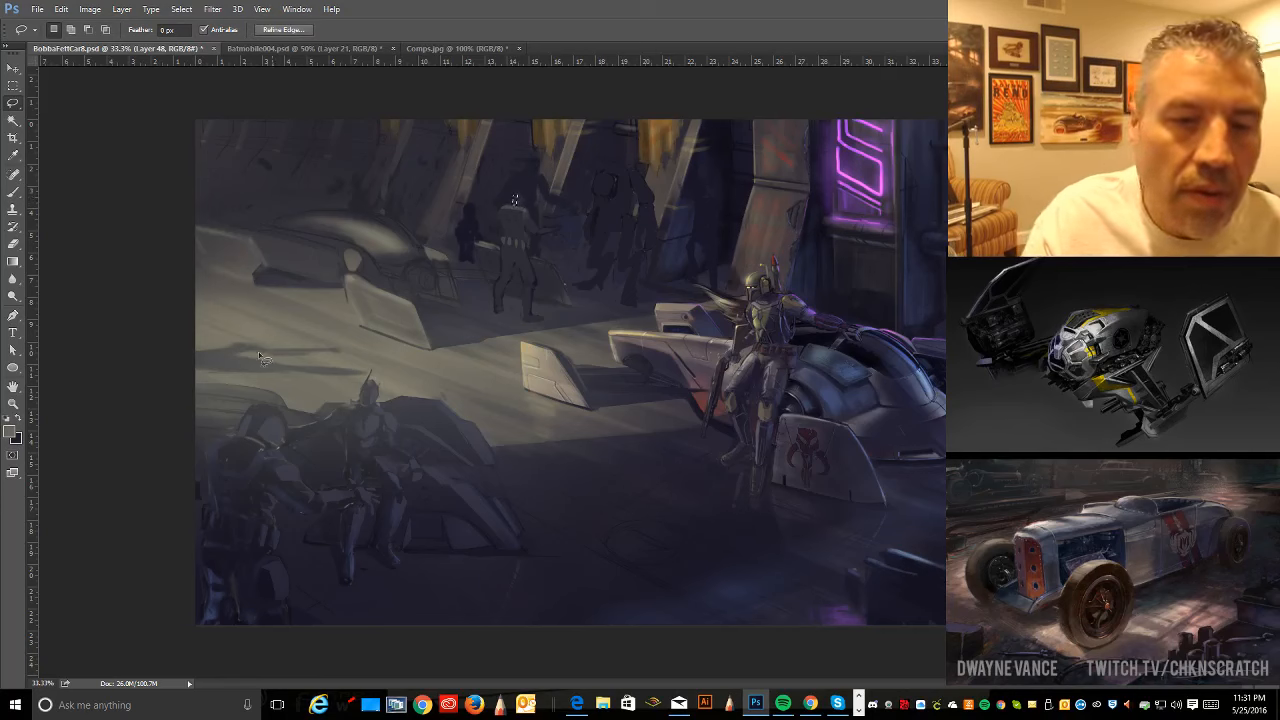
pyautogui.press('b')
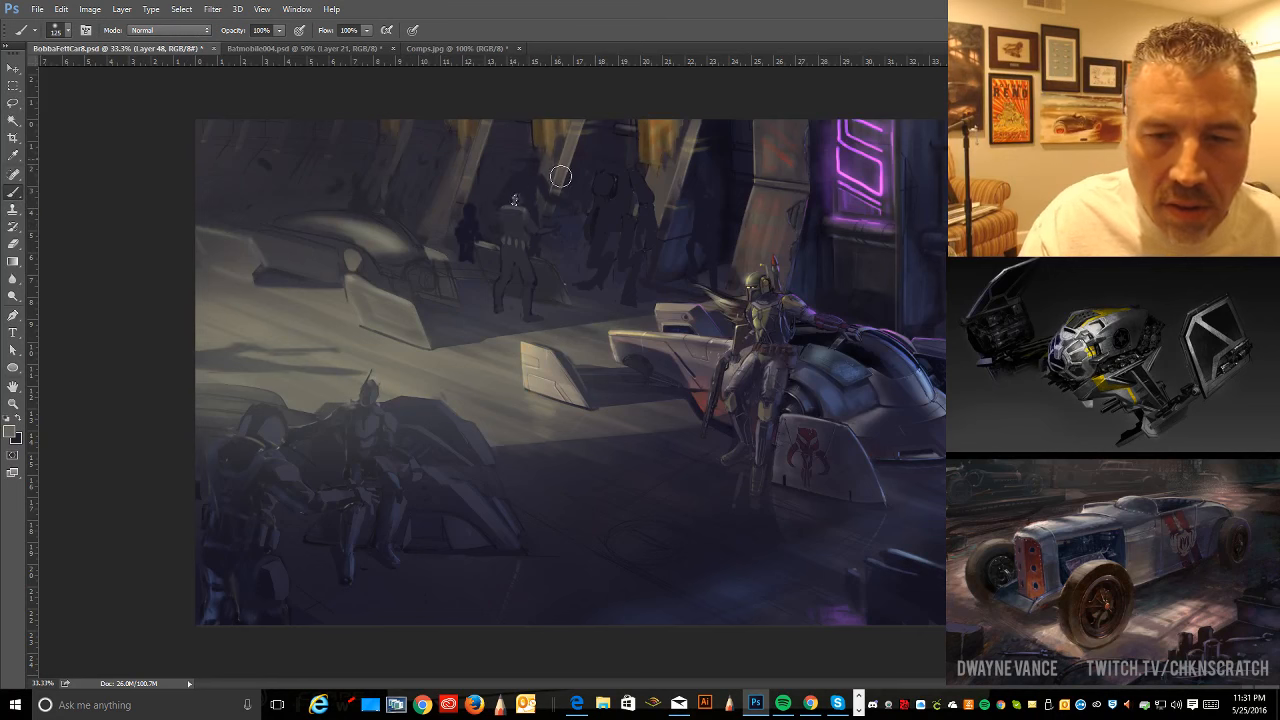
pyautogui.press('ctrl')
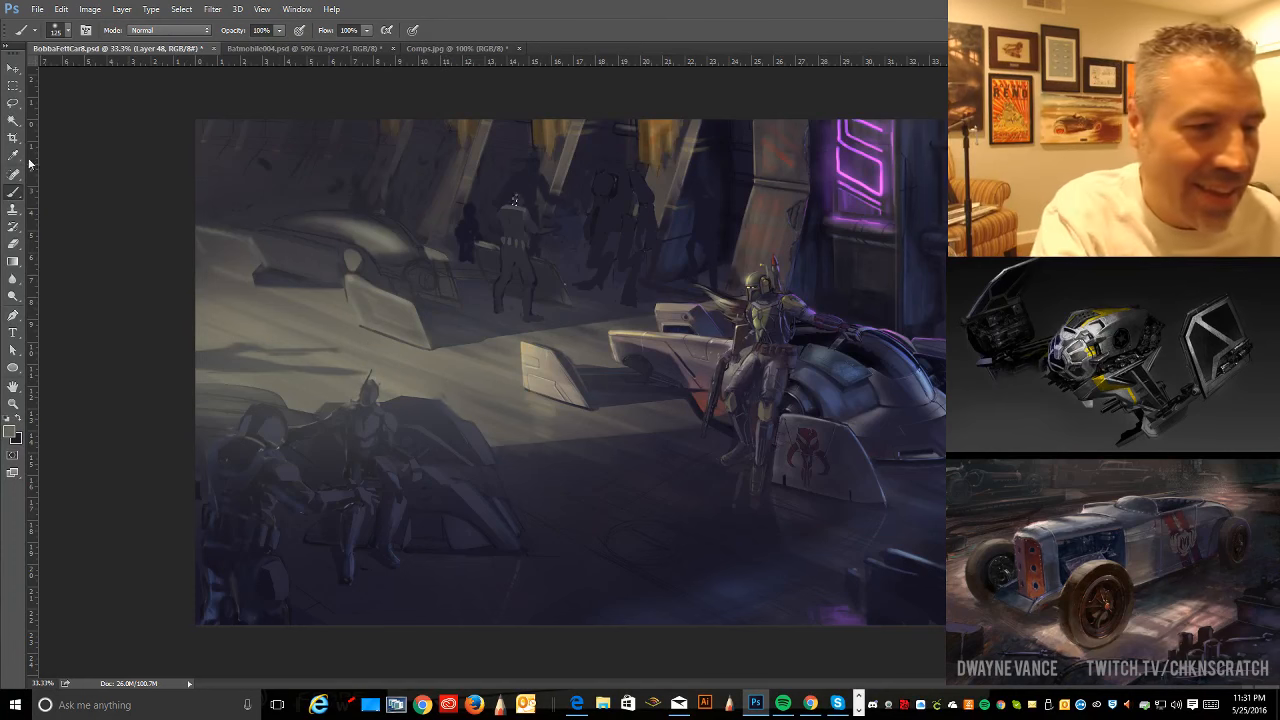
pyautogui.click(12, 102)
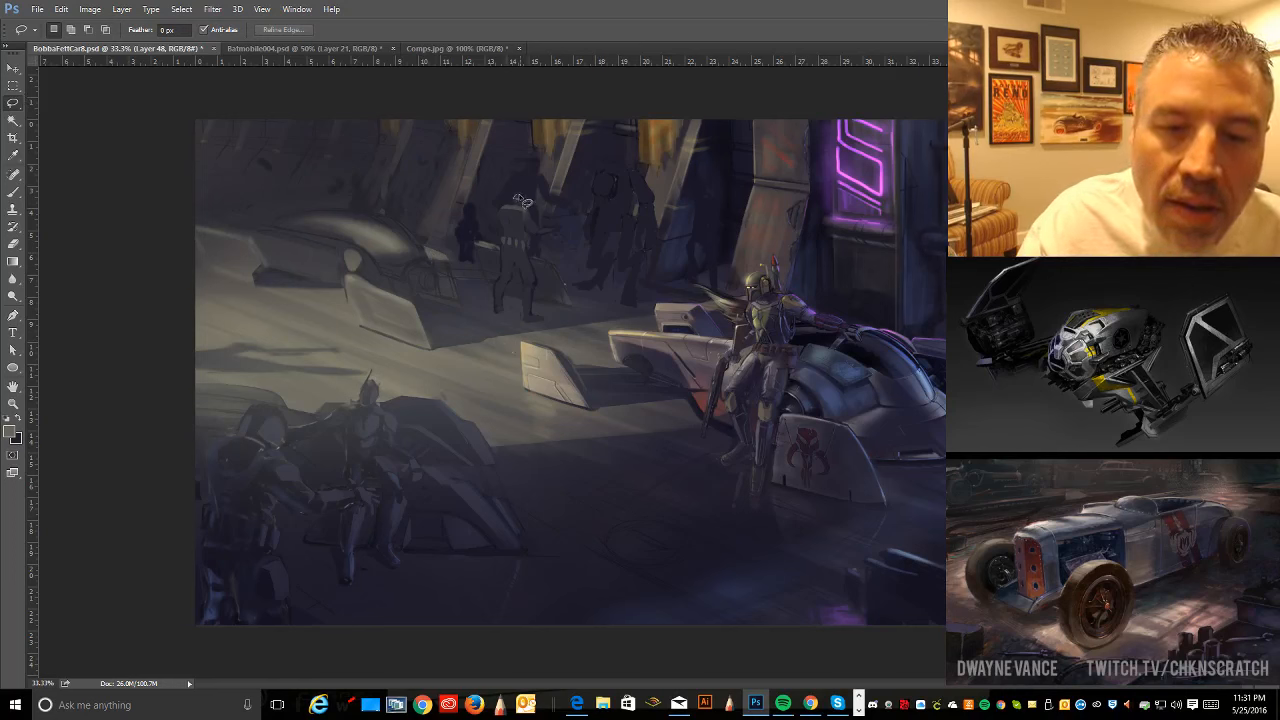
pyautogui.click(13, 192)
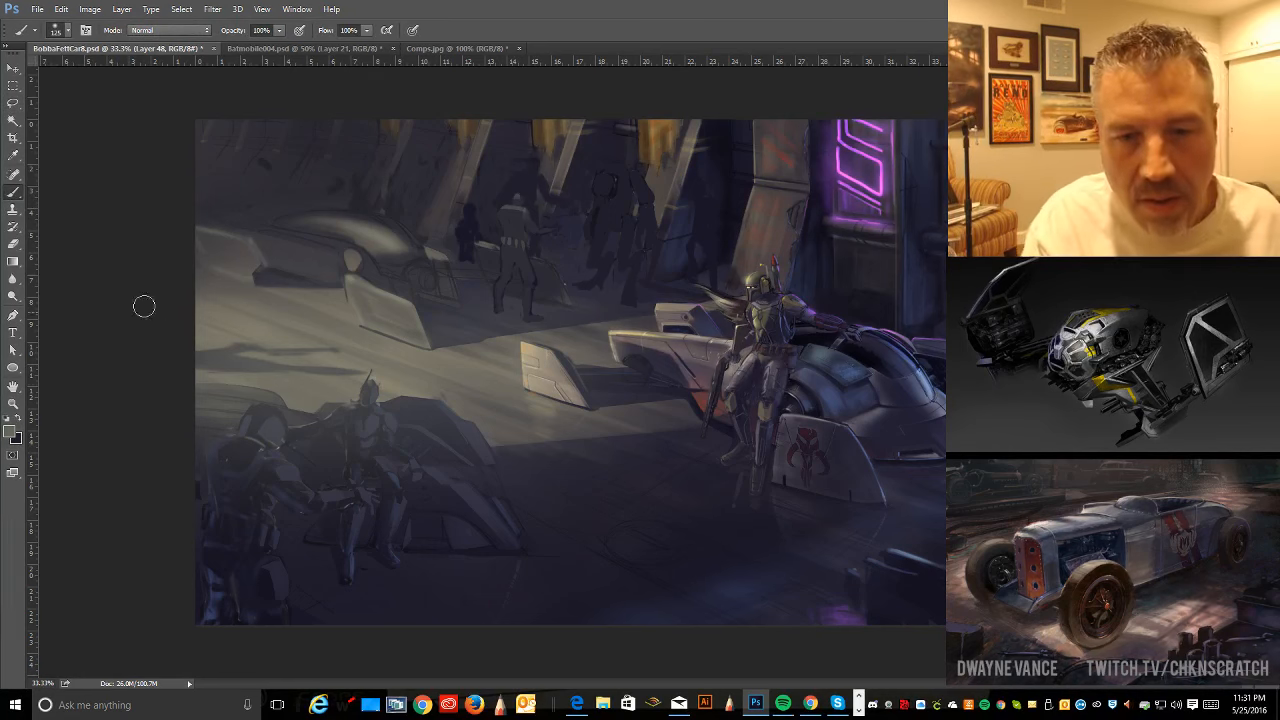
# - Brush grey highlights inside Lasso selections on the bulky dark background figure's head and the upper part of the figure beside it
pyautogui.click(13, 103)
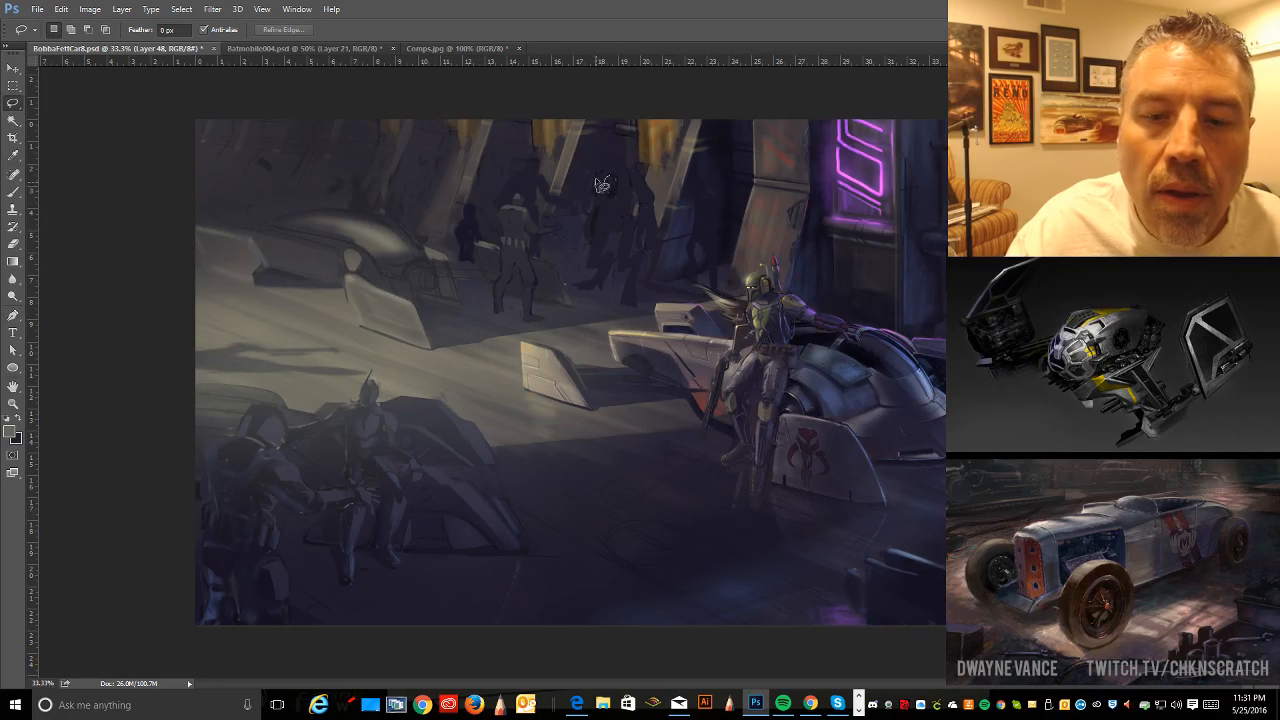
pyautogui.press('b')
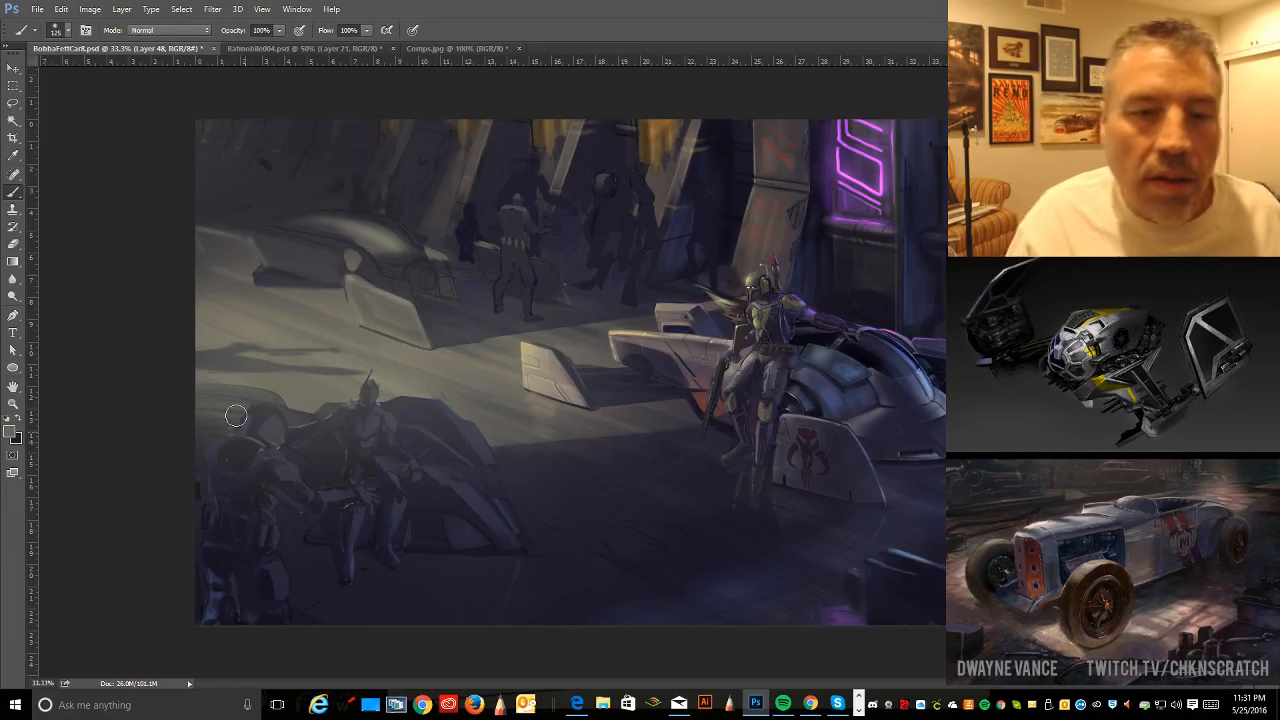
pyautogui.click(20, 104)
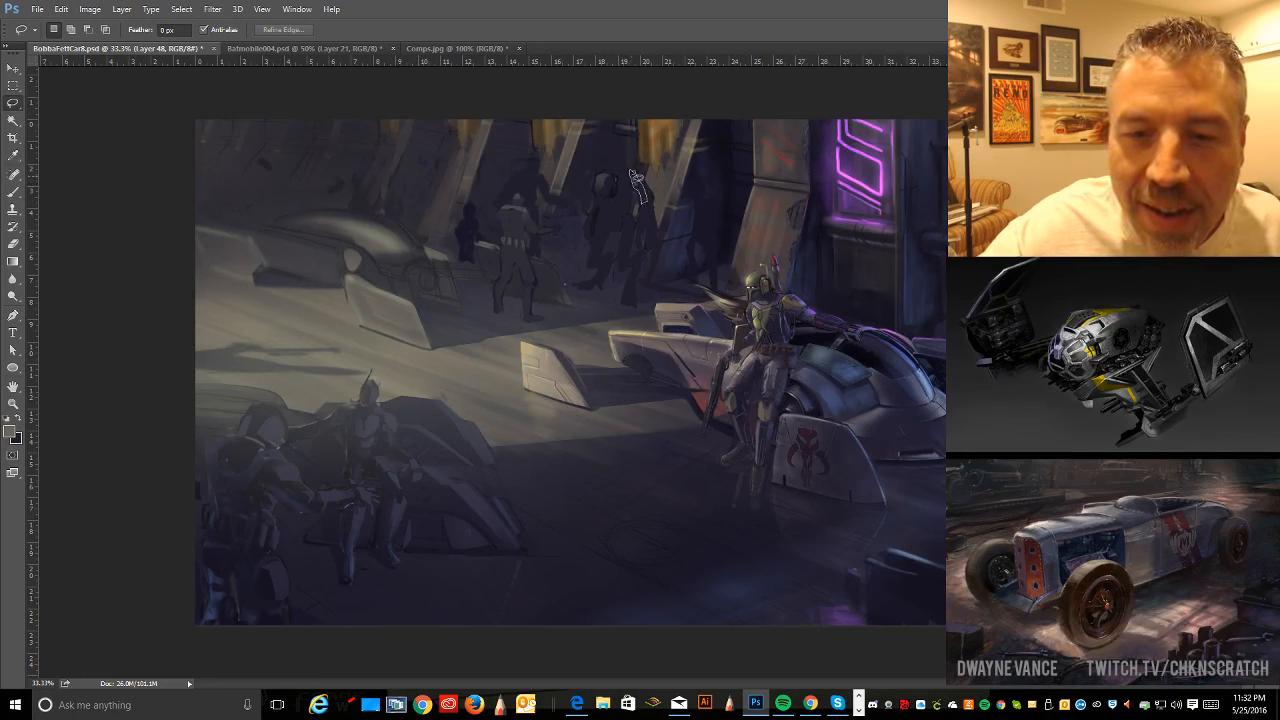
pyautogui.click(13, 191)
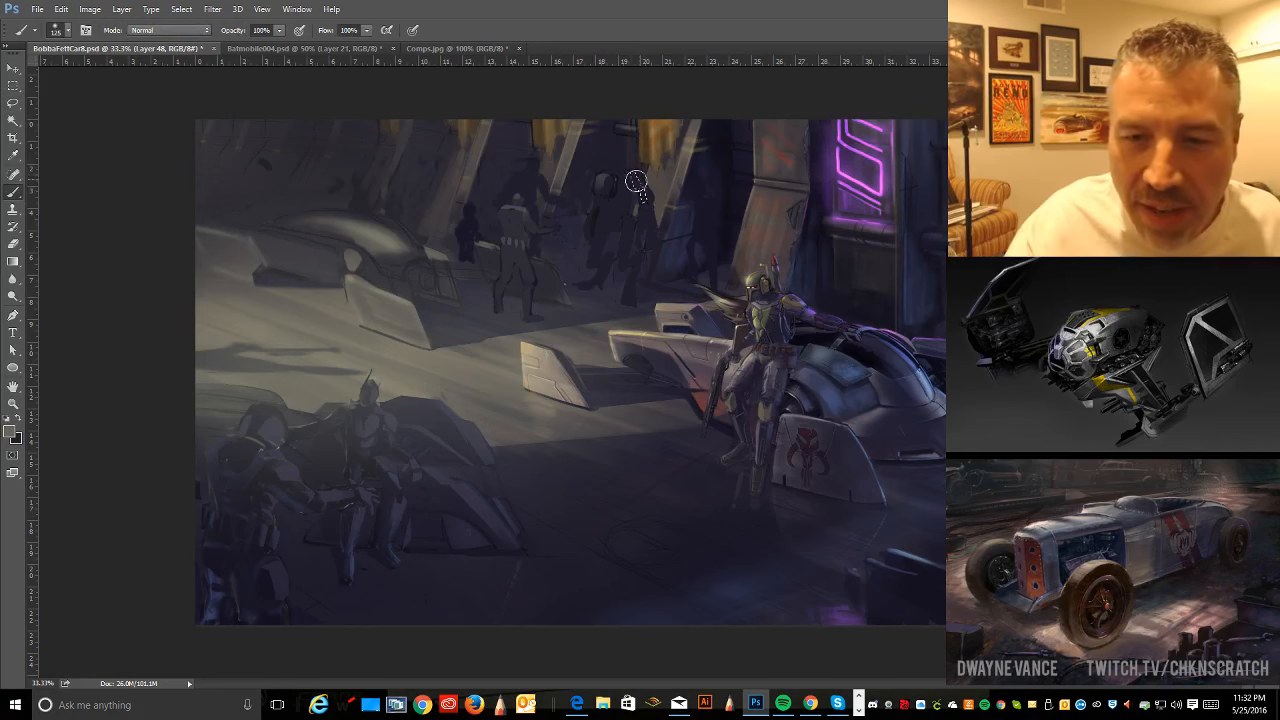
pyautogui.hotkey('ctrl', 'd')
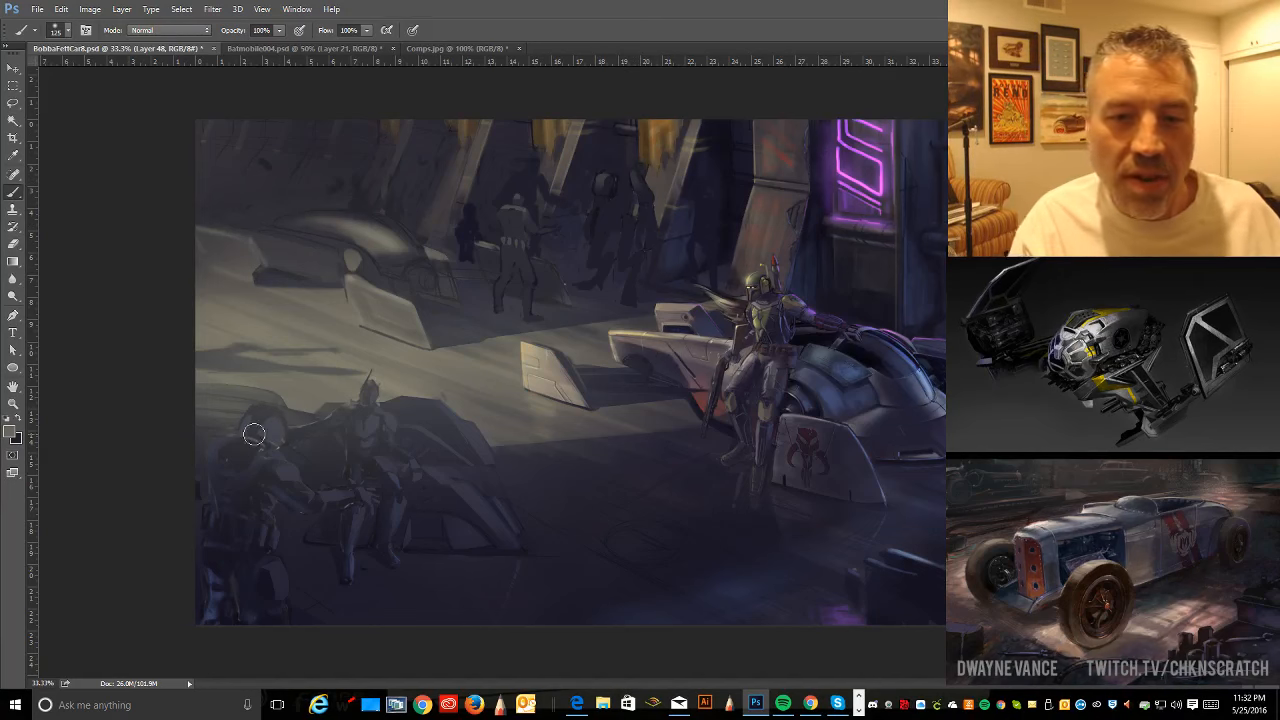
# - Paint a thin grey highlight along the top of the bulky background figure using a narrow Lasso selection, and deselect
pyautogui.click(13, 103)
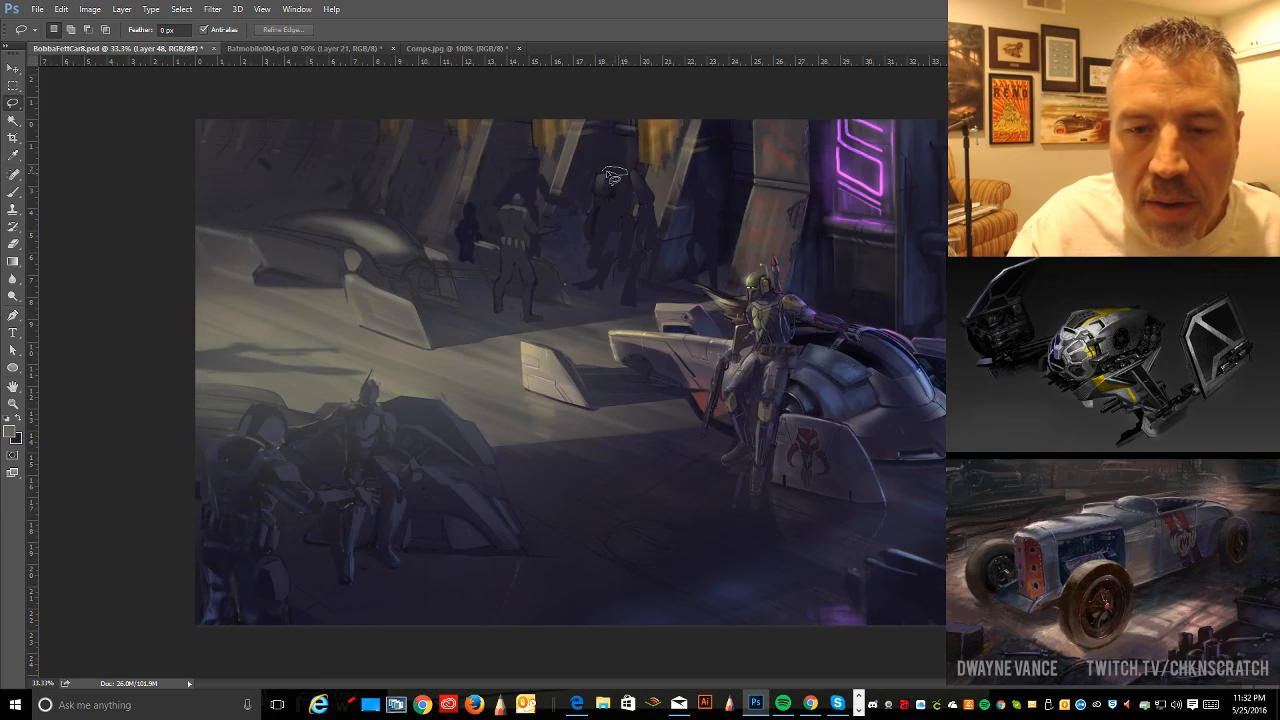
pyautogui.moveTo(606, 170); pyautogui.dragTo(626, 172)
pyautogui.click(20, 191)
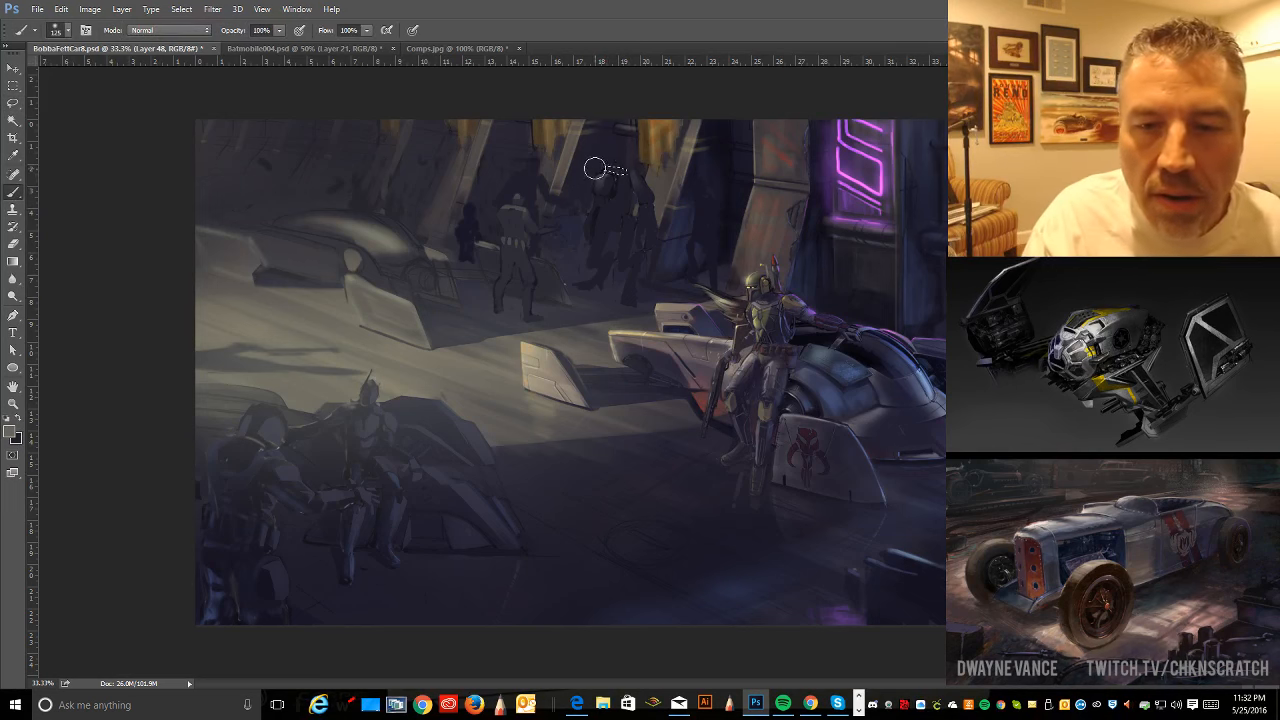
pyautogui.hotkey('ctrl', 'd')
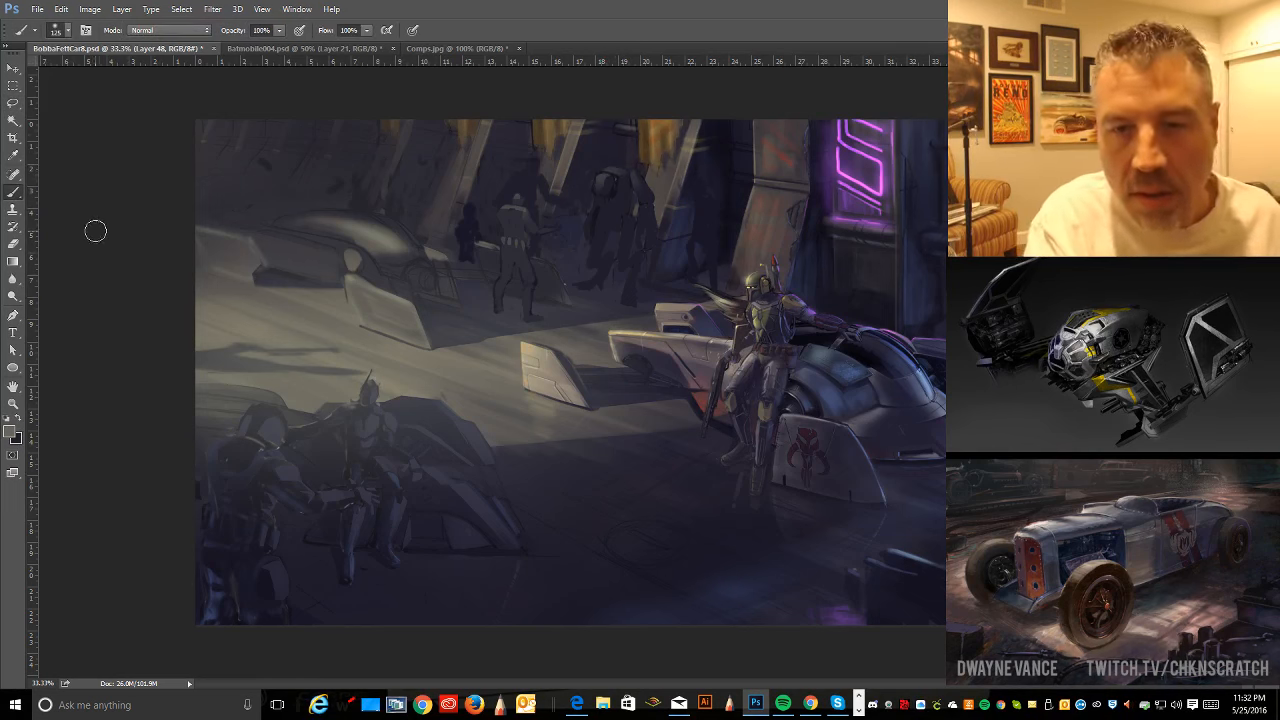
pyautogui.click(13, 104)
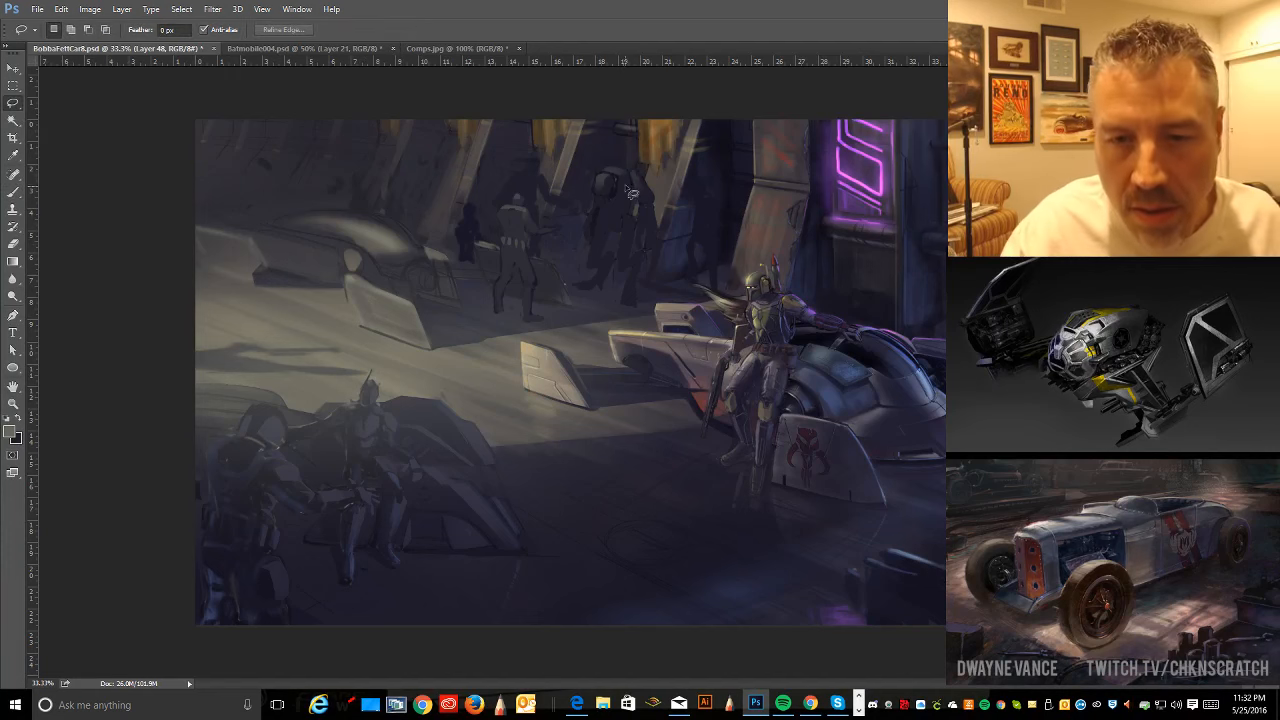
pyautogui.moveTo(622, 200); pyautogui.dragTo(618, 190)
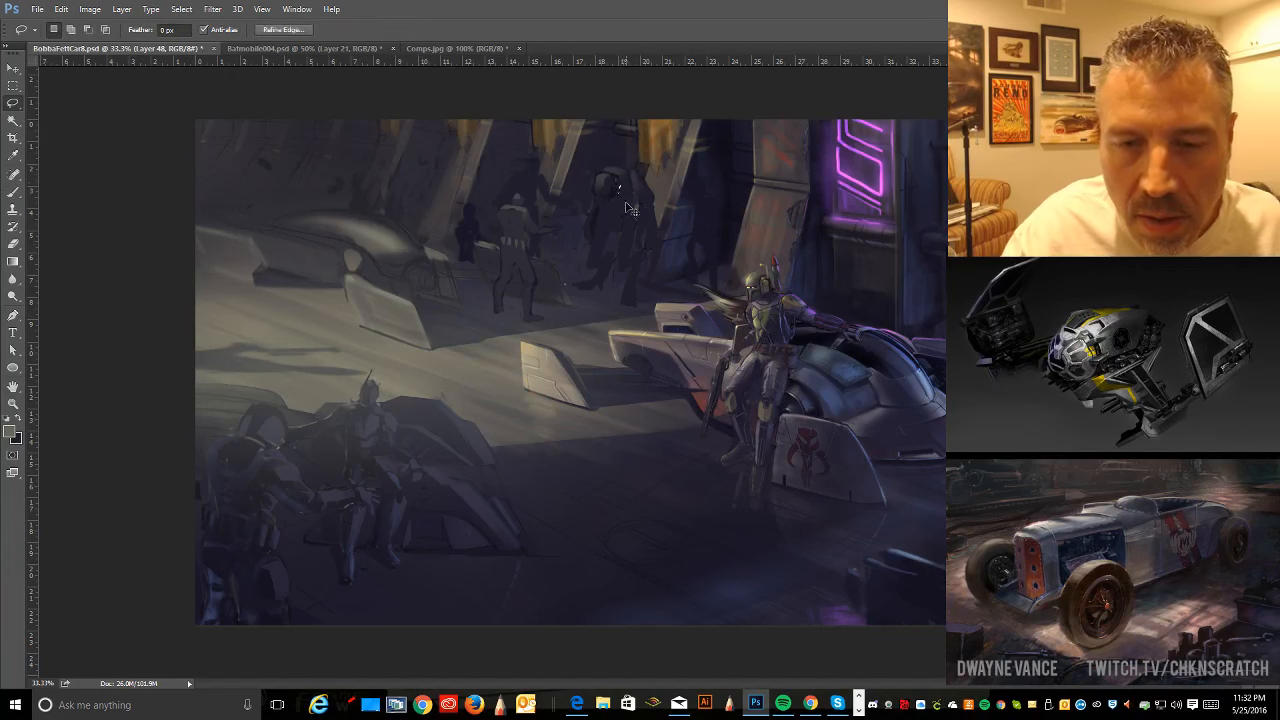
pyautogui.hotkey('ctrl', 'x')
pyautogui.press('Return')
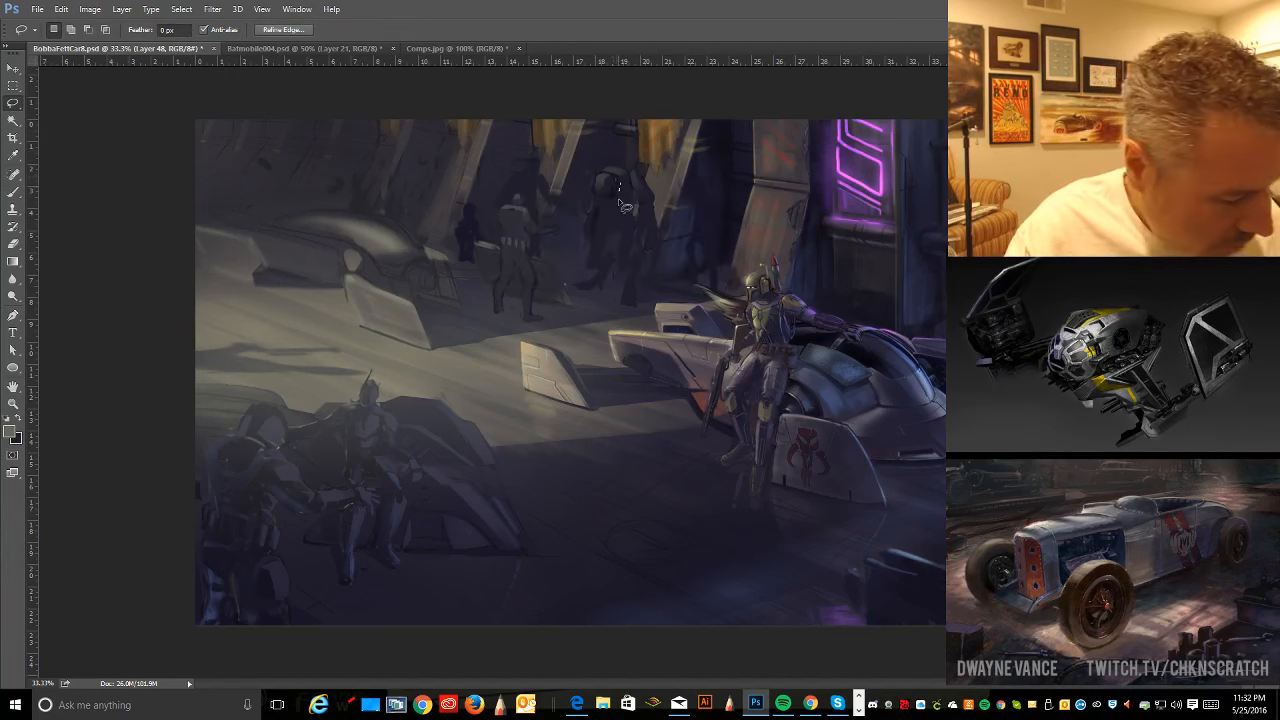
pyautogui.press('ctrl')
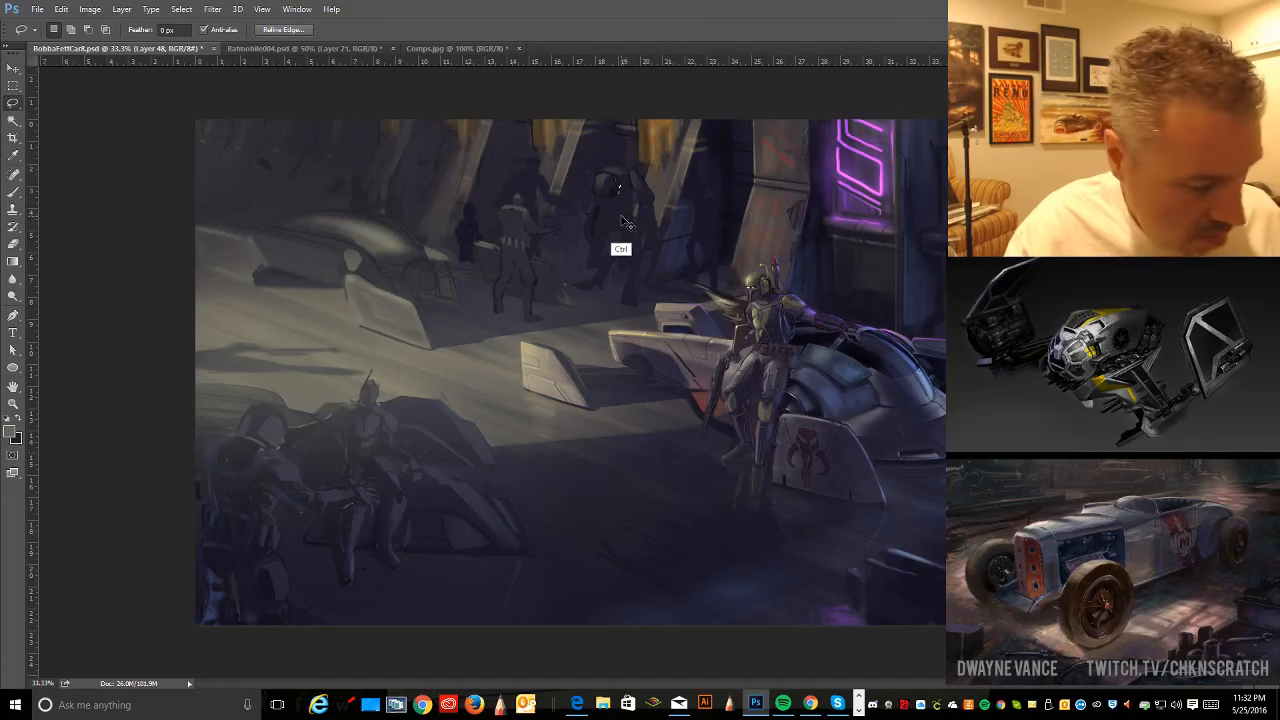
pyautogui.hotkey('ctrl', 'd')
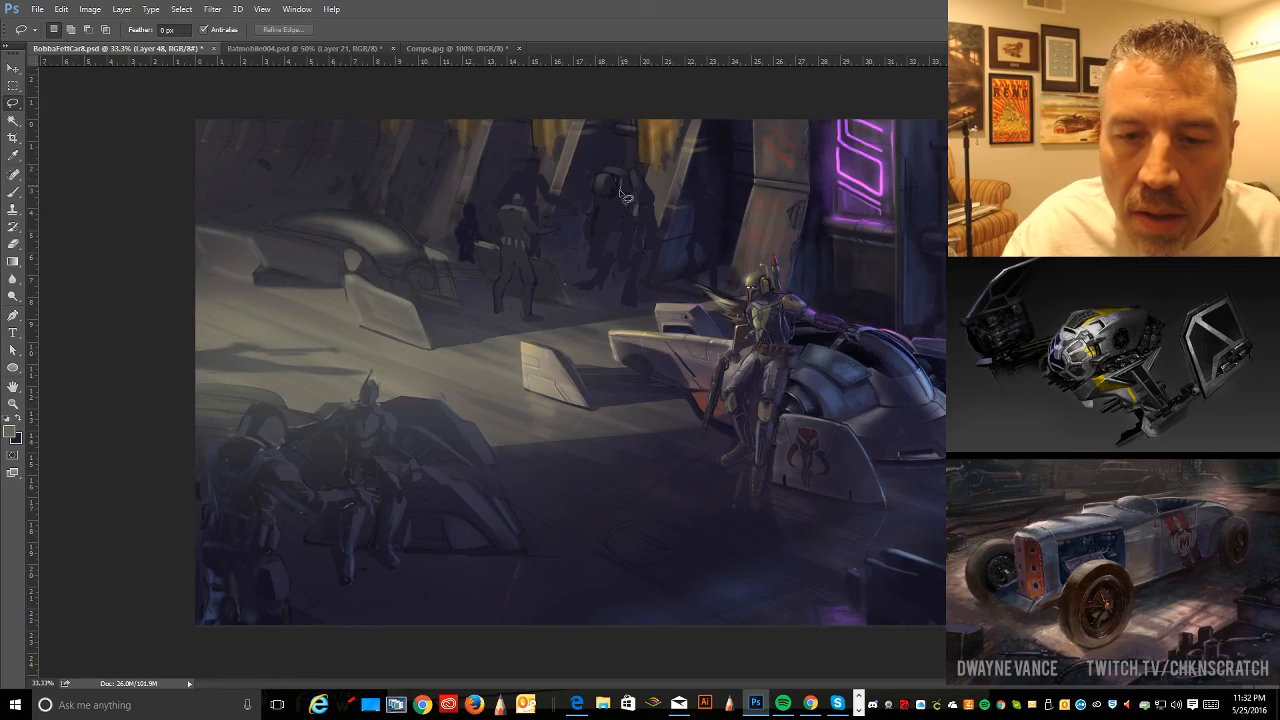
# - Lasso and brush lighter grey shapes onto the bulky background figure's torso, below and beside the round dark head
pyautogui.moveTo(619, 189); pyautogui.dragTo(611, 205)
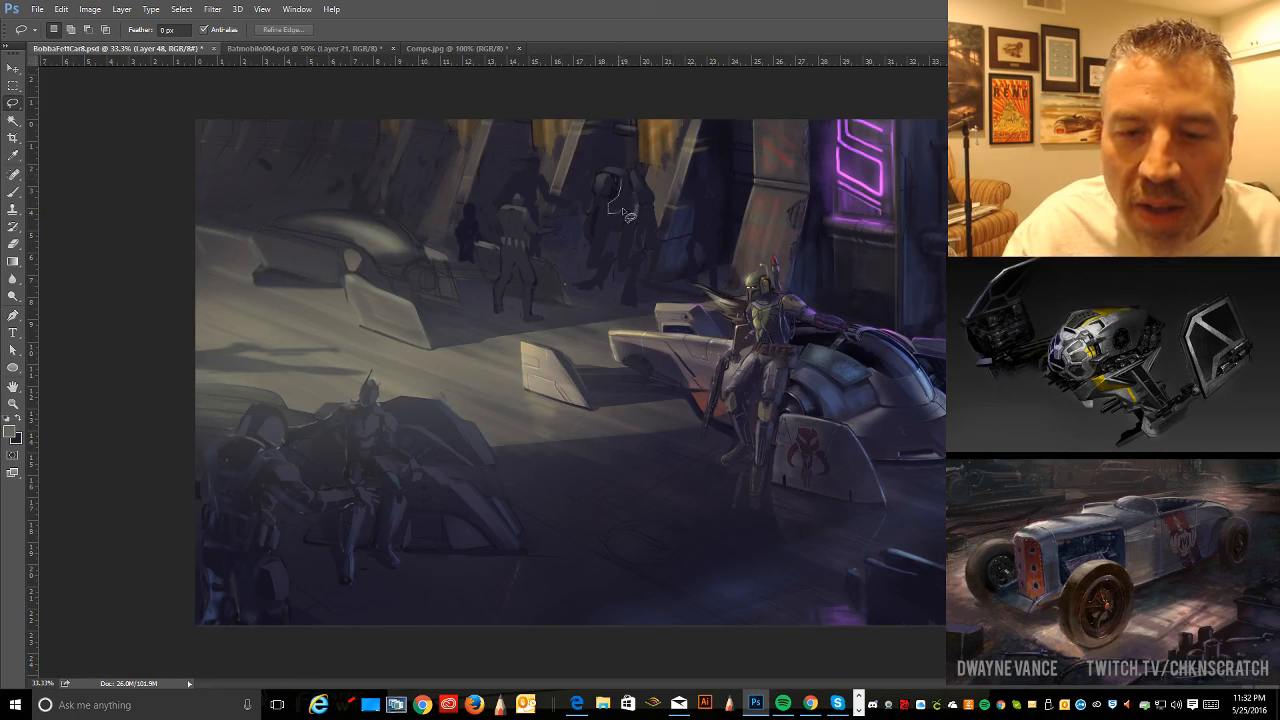
pyautogui.moveTo(624, 214); pyautogui.dragTo(621, 190)
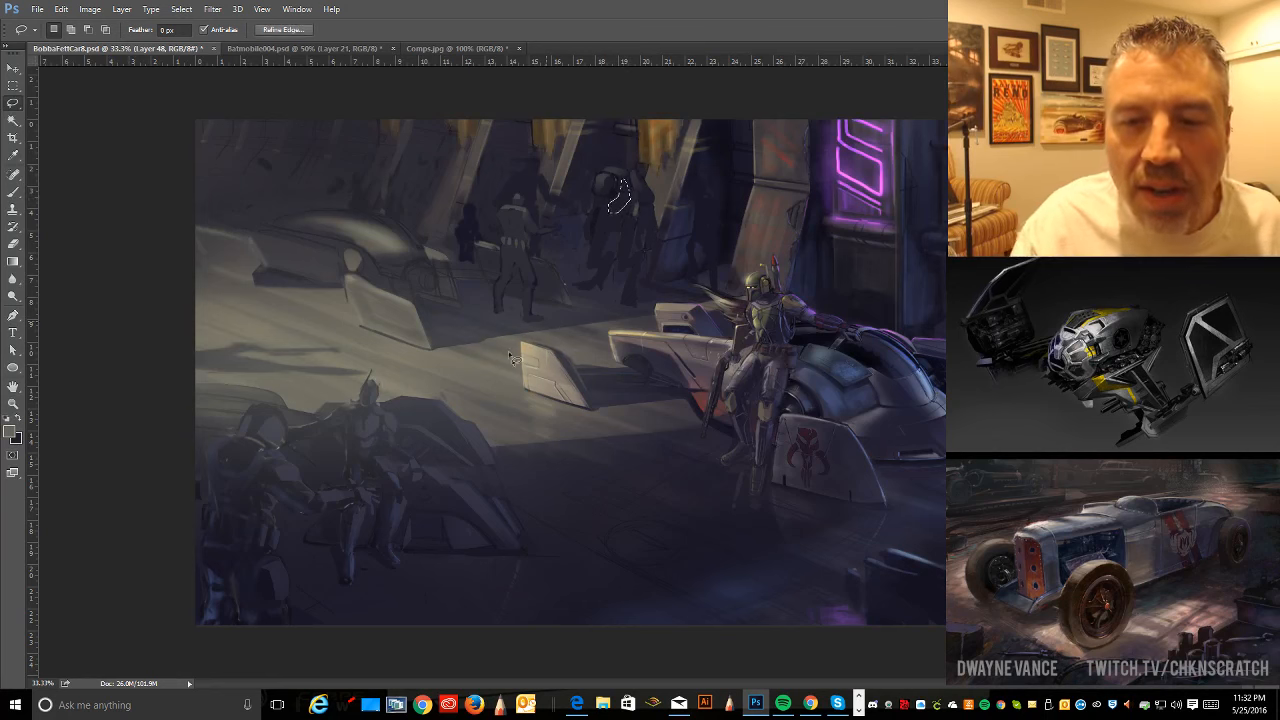
pyautogui.press('b')
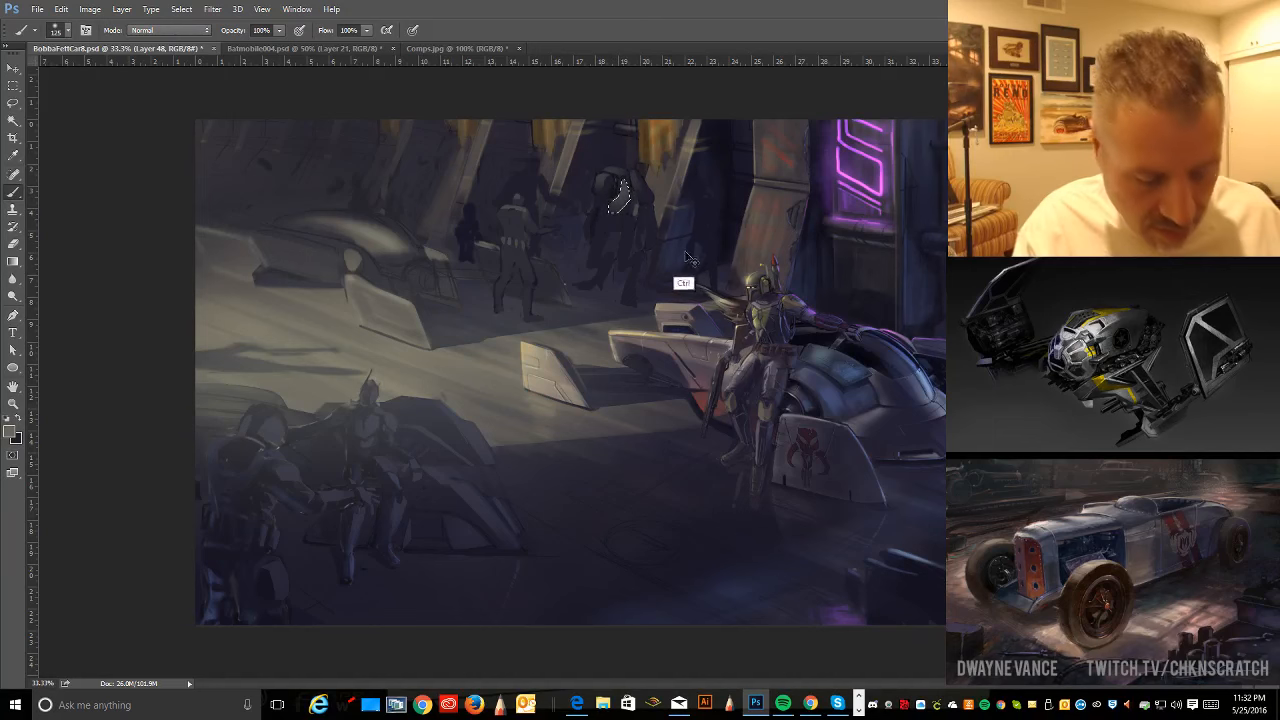
pyautogui.hotkey('ctrl', 'd')
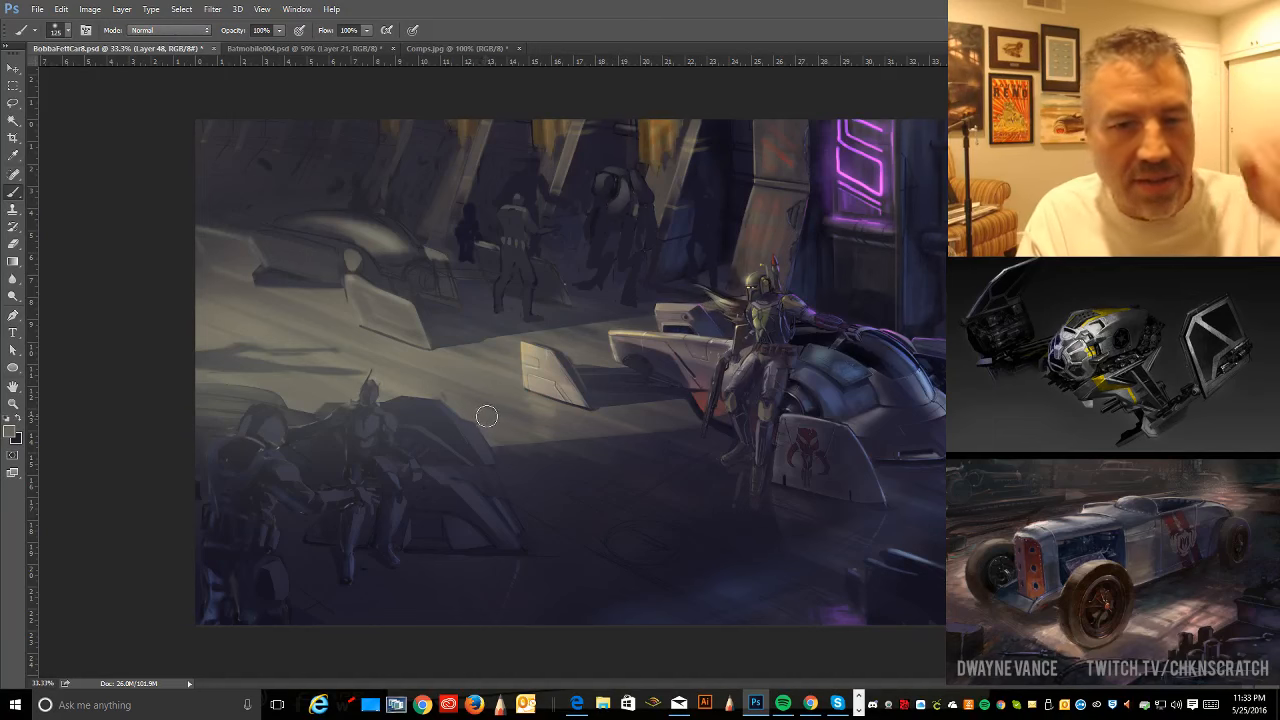
pyautogui.press('l')
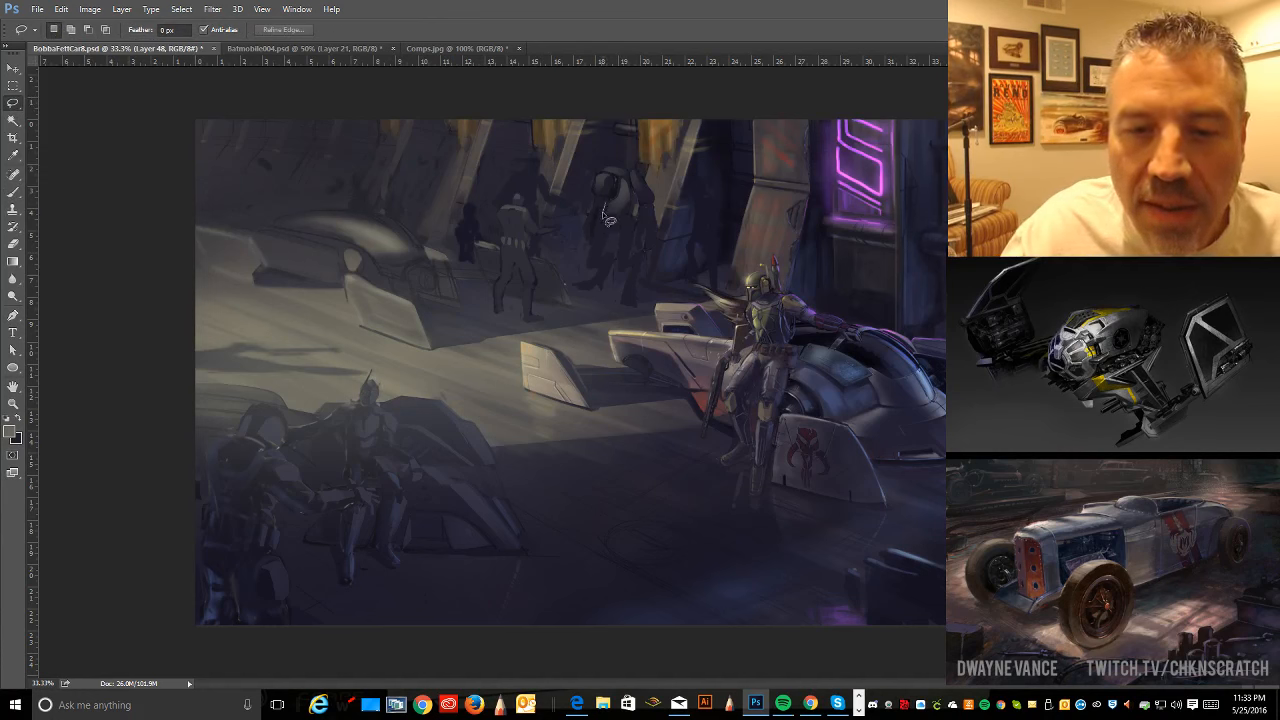
pyautogui.moveTo(596, 196); pyautogui.dragTo(604, 197)
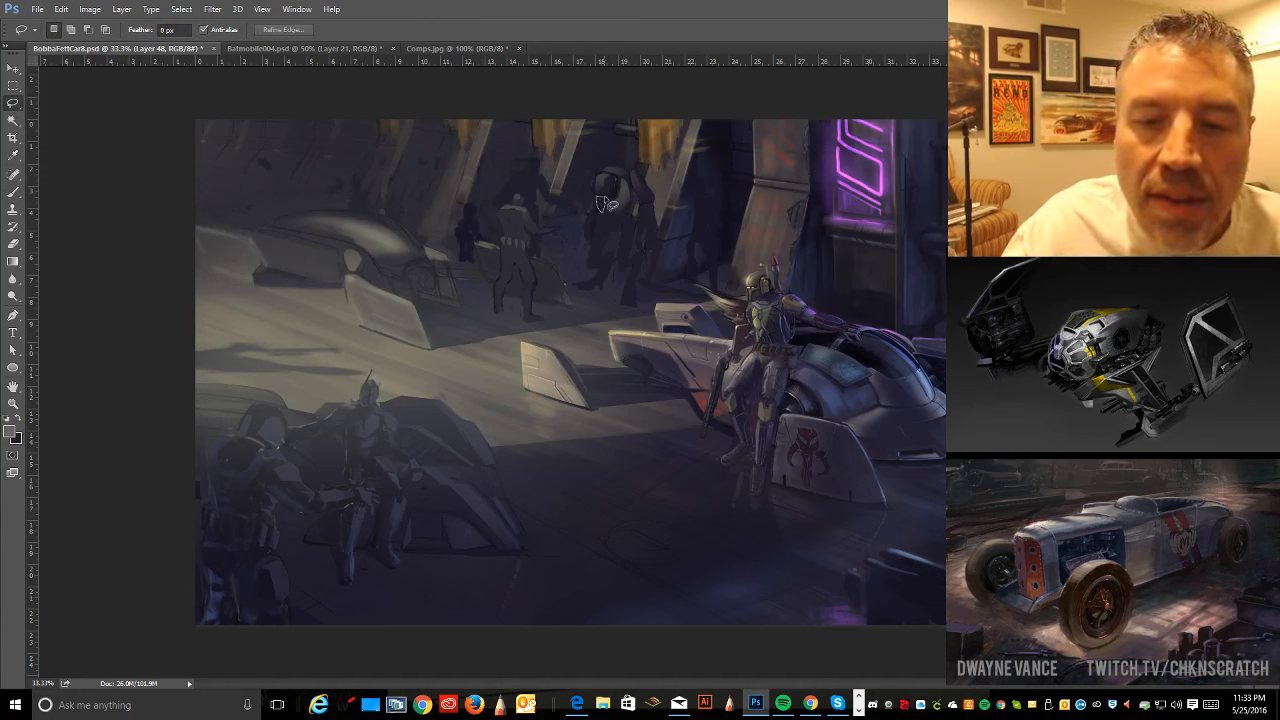
pyautogui.press('b')
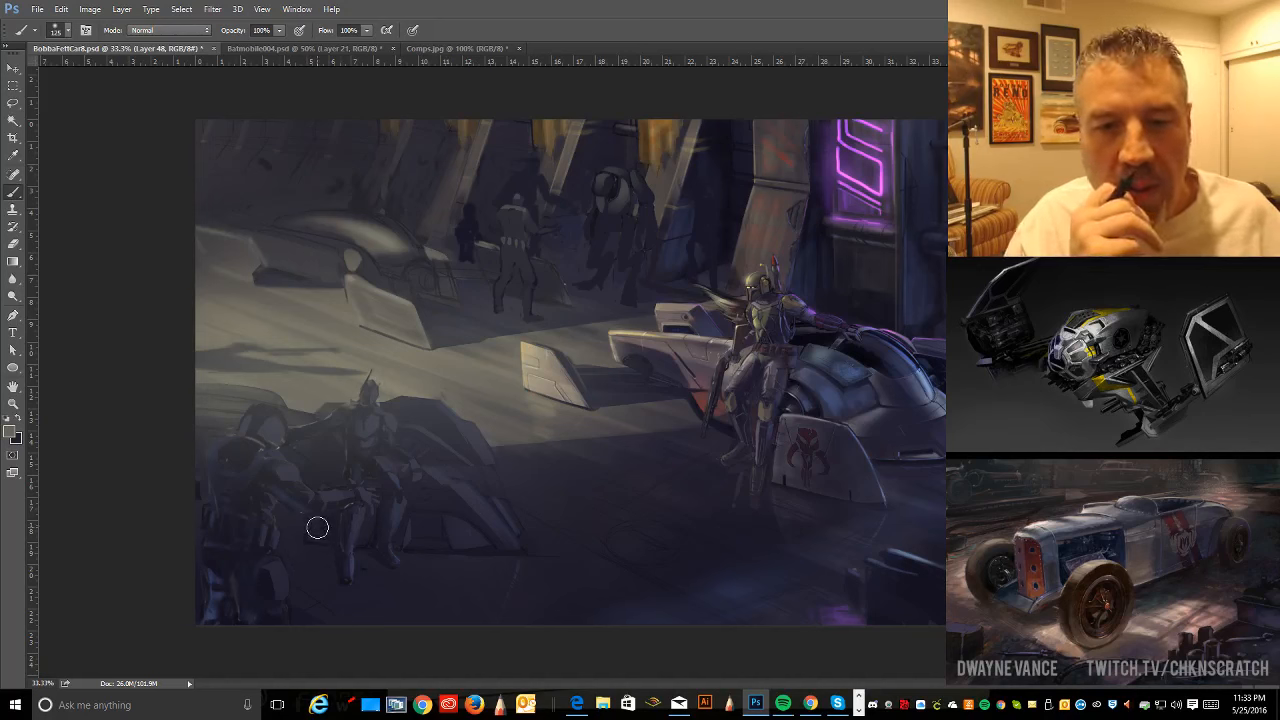
# - Paint a long narrow grey highlight down the bulky background figure's side within a Lasso selection, and deselect
pyautogui.click(13, 103)
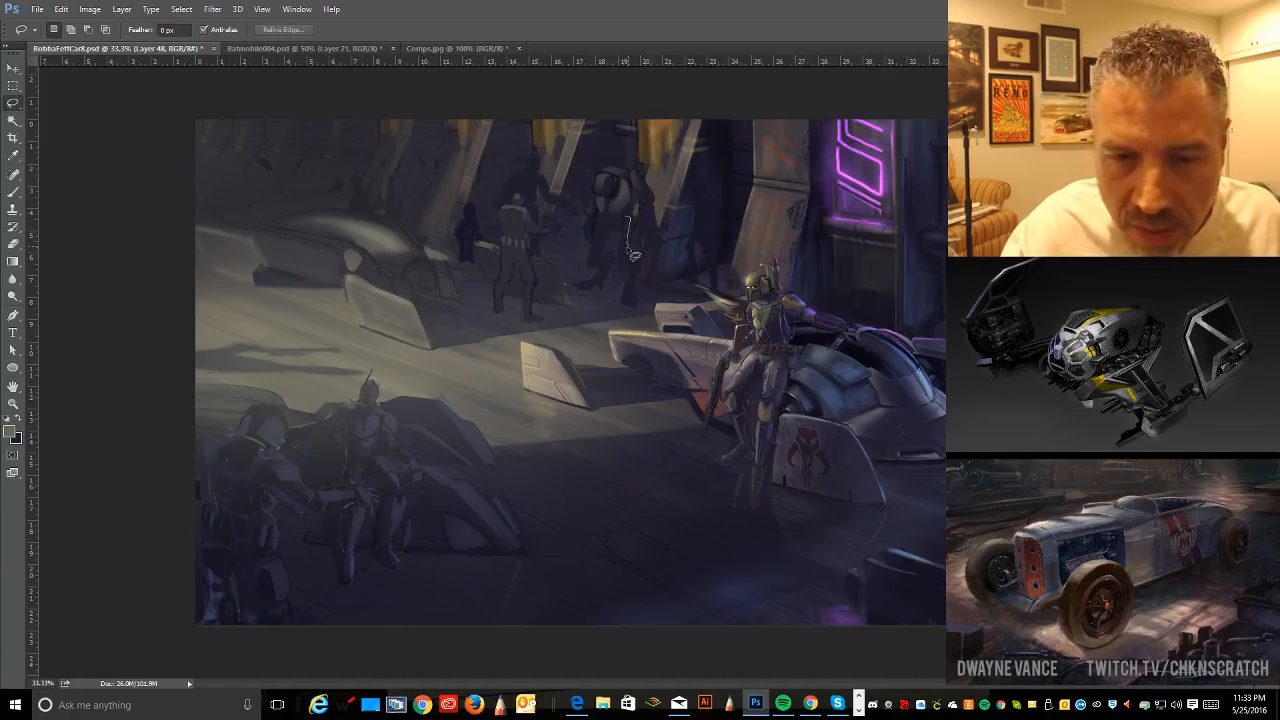
pyautogui.moveTo(625, 270); pyautogui.dragTo(632, 212)
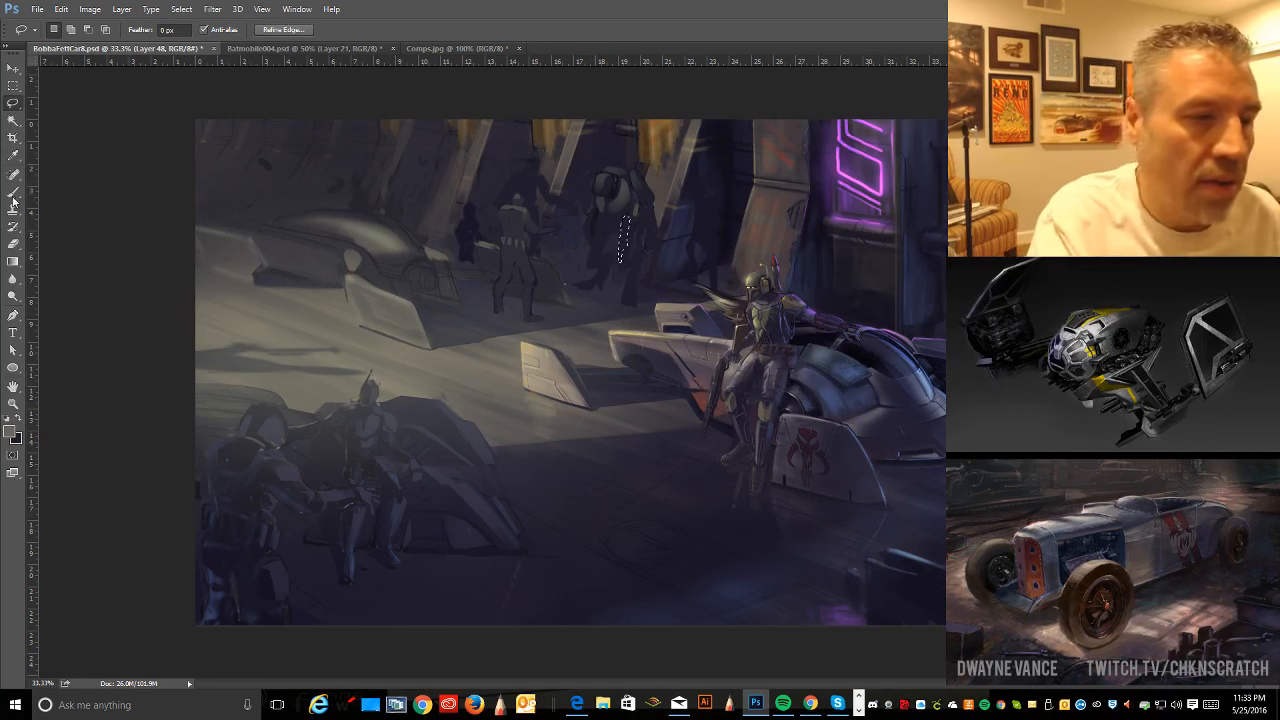
pyautogui.press('b')
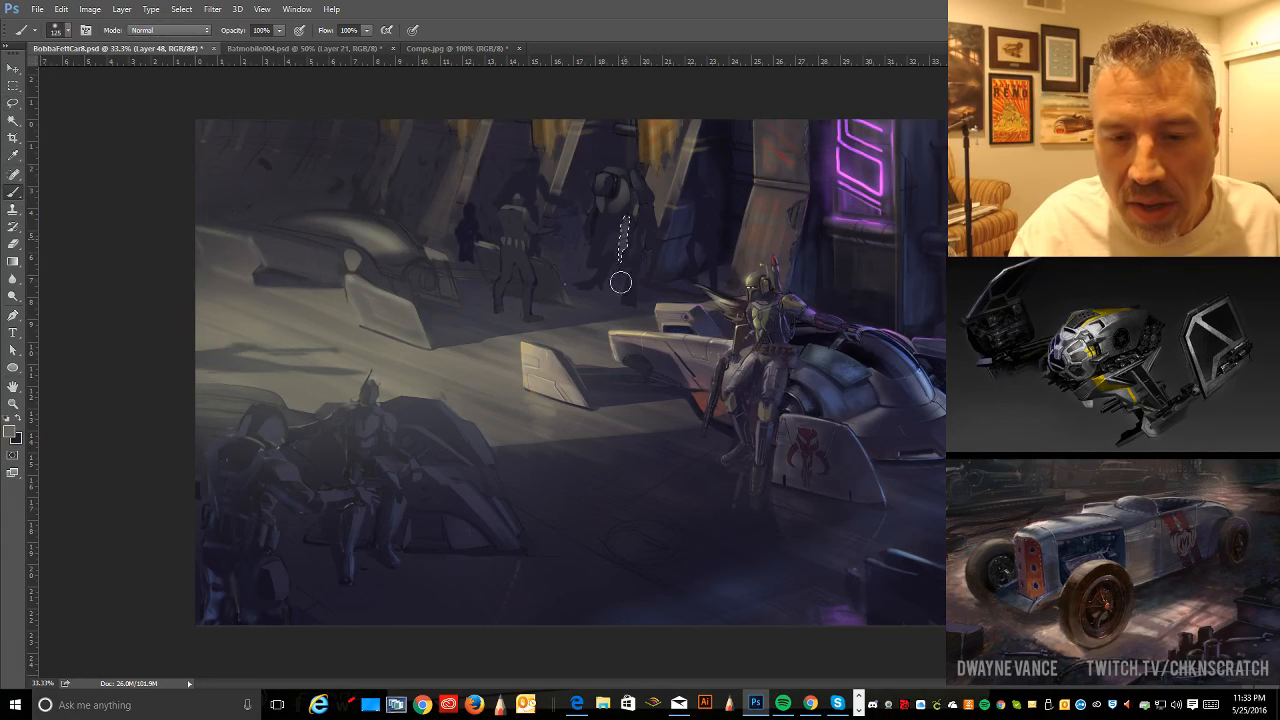
pyautogui.hotkey('ctrl', 'd')
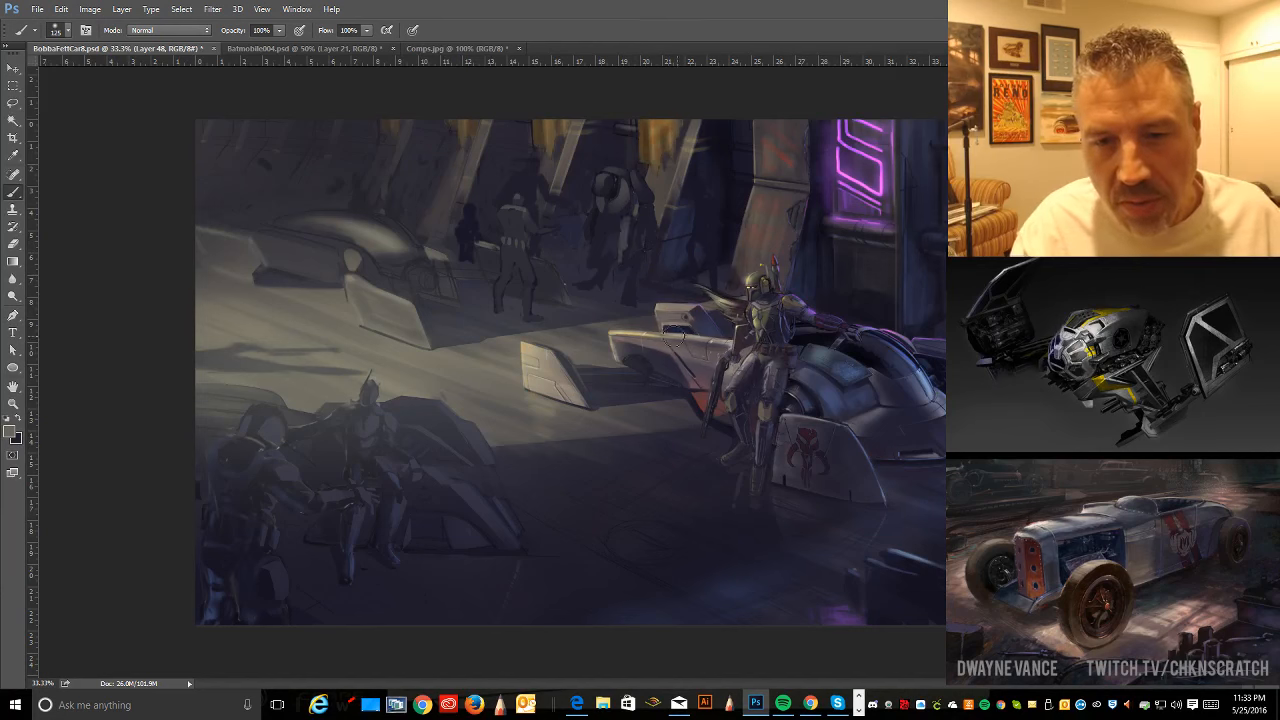
# - Refine the grey highlight down the bulky background figure's side using two small Lasso selections, deselecting after each
pyautogui.click(15, 246)
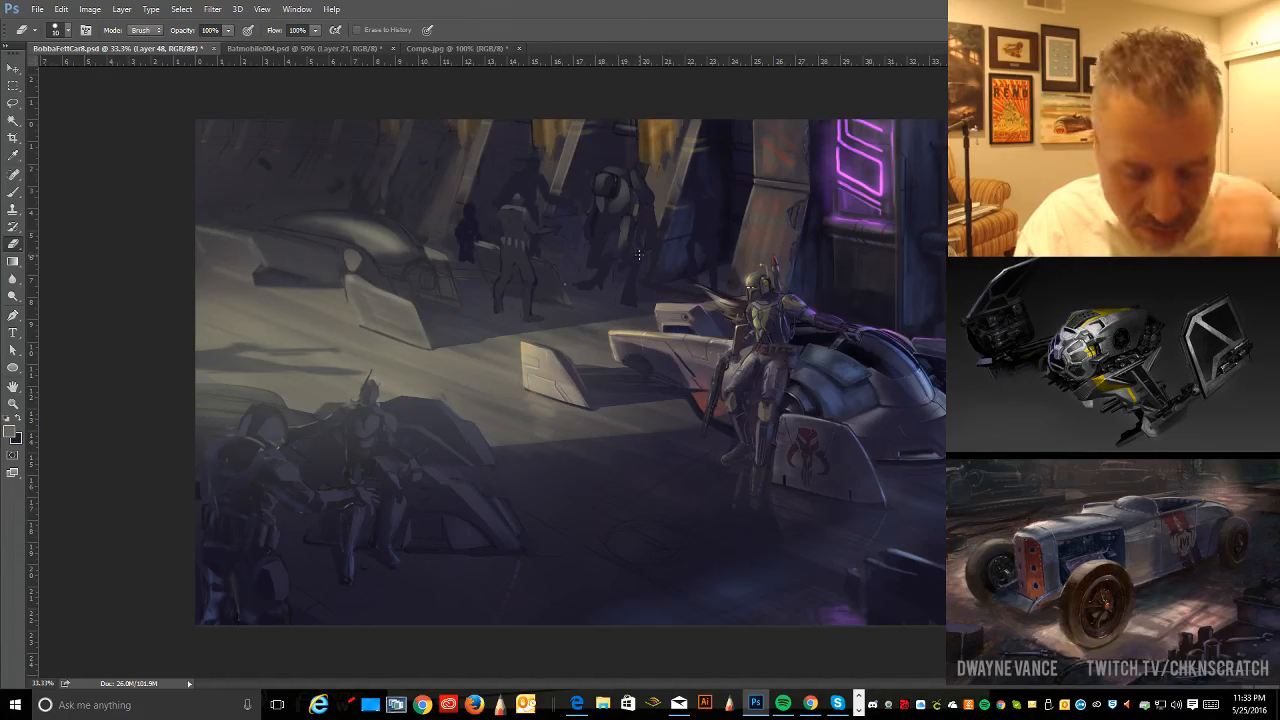
pyautogui.hotkey('ctrl', 'alt')
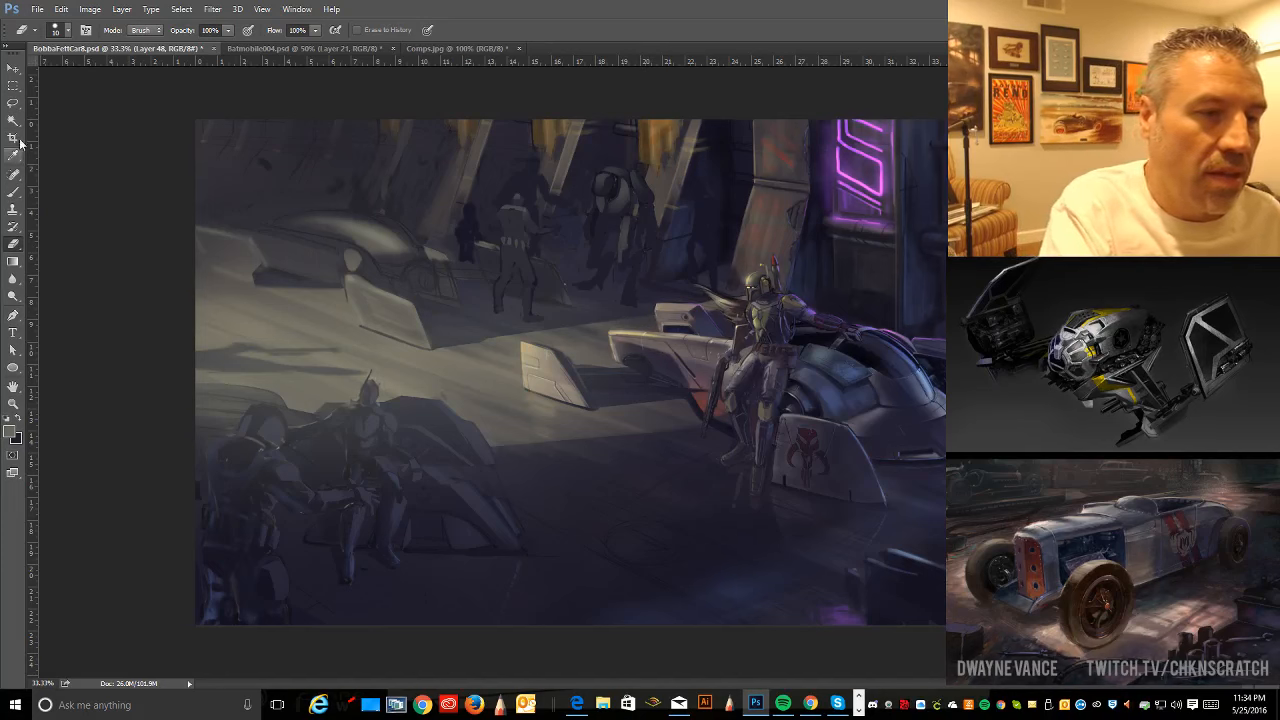
pyautogui.click(14, 103)
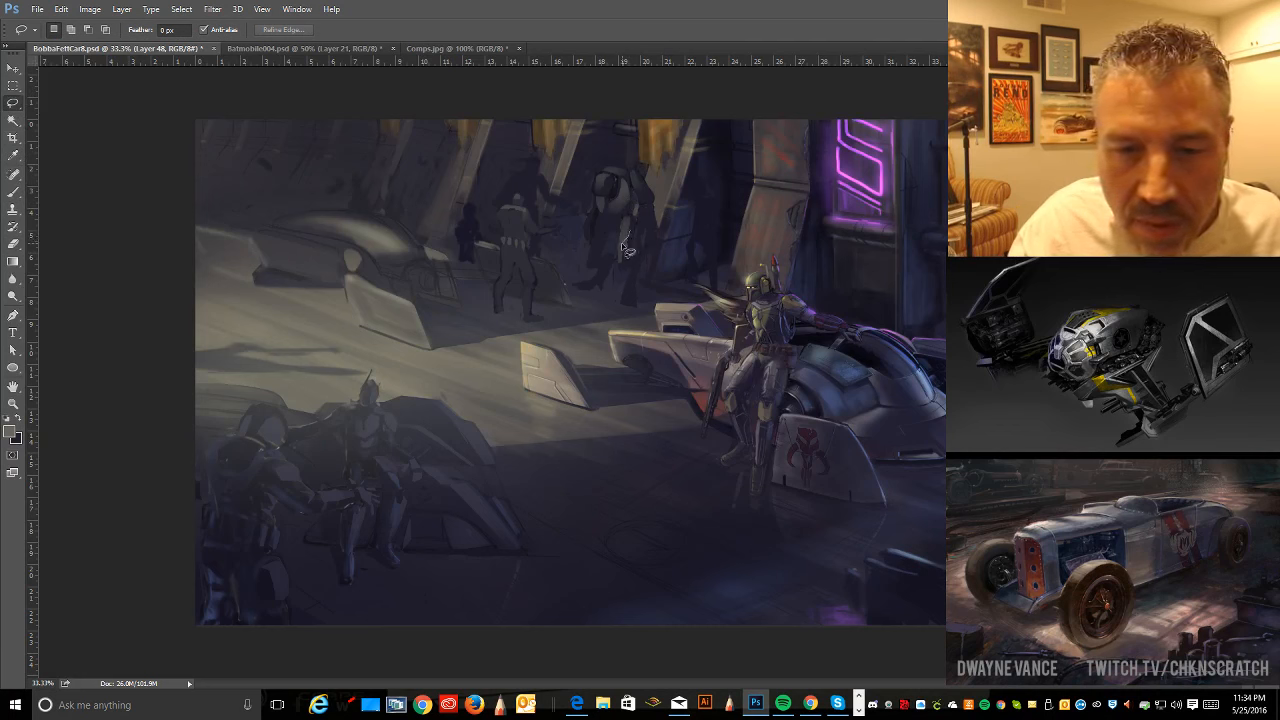
pyautogui.moveTo(625, 260)
pyautogui.mouseDown()
pyautogui.moveTo(622, 275)
pyautogui.moveTo(640, 250)
pyautogui.moveTo(630, 232)
pyautogui.mouseUp()
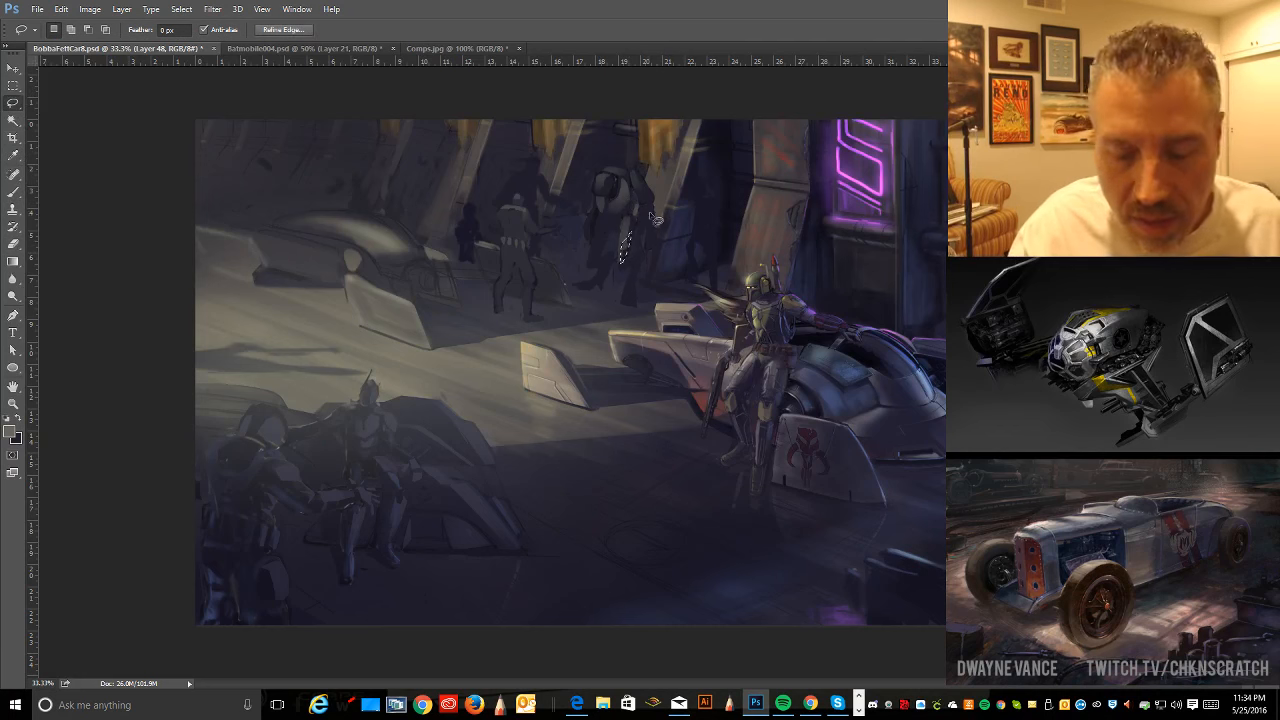
pyautogui.hotkey('ctrl', 'd')
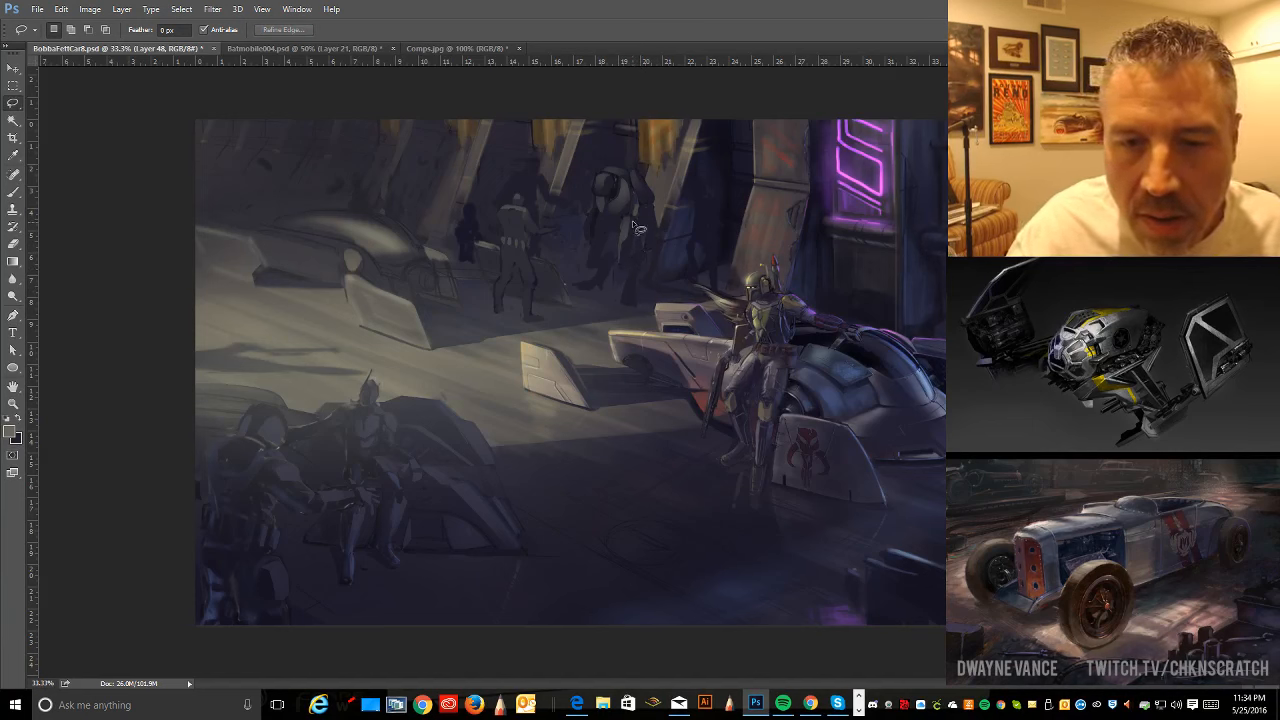
pyautogui.moveTo(631, 224); pyautogui.dragTo(628, 232)
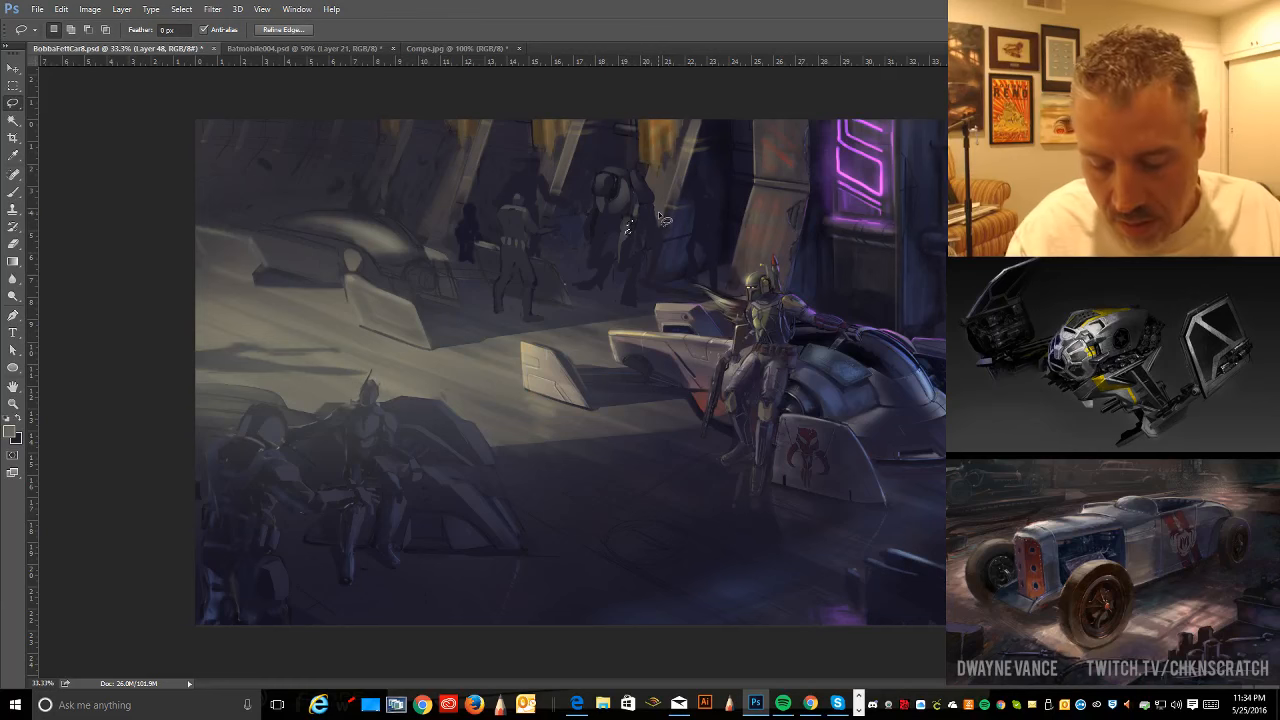
pyautogui.hotkey('ctrl', 'd')
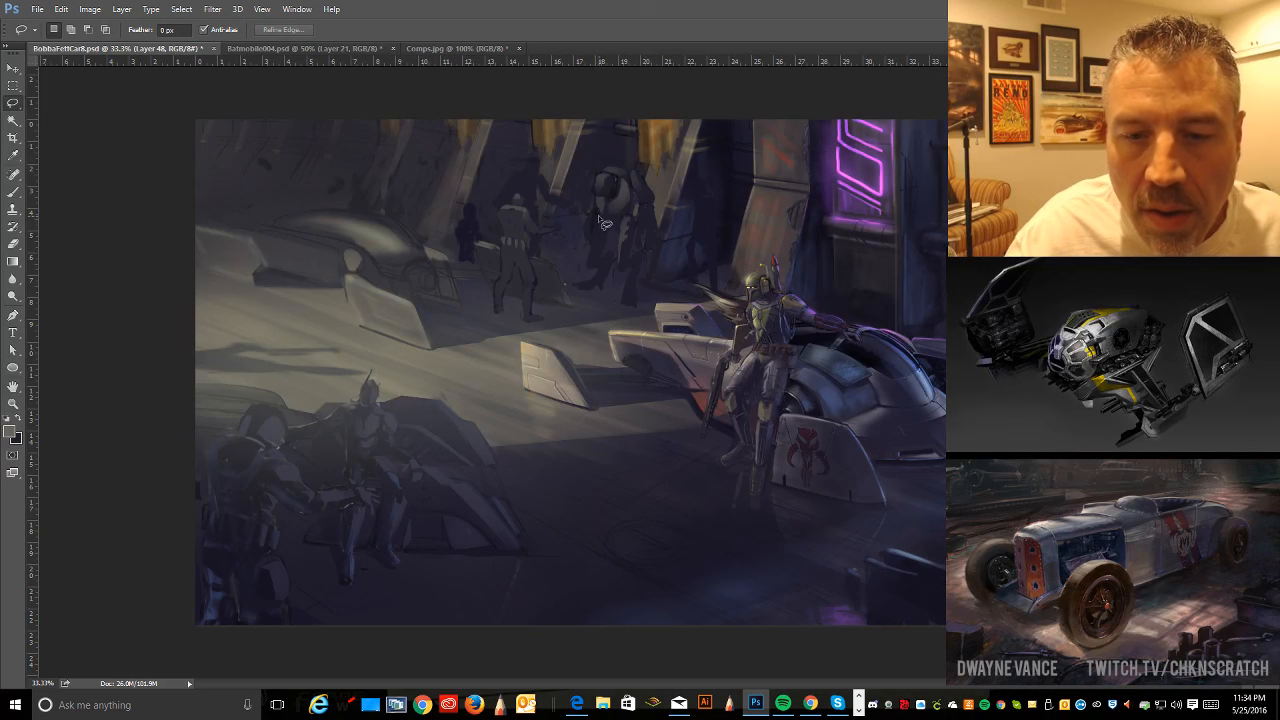
# - Paint a narrow grey highlight down the bulky background figure's outer arm within a Lasso selection using a size 200 brush, and deselect
pyautogui.moveTo(605, 236)
pyautogui.mouseDown()
pyautogui.moveTo(595, 268)
pyautogui.moveTo(604, 222)
pyautogui.mouseUp()
pyautogui.click(13, 191)
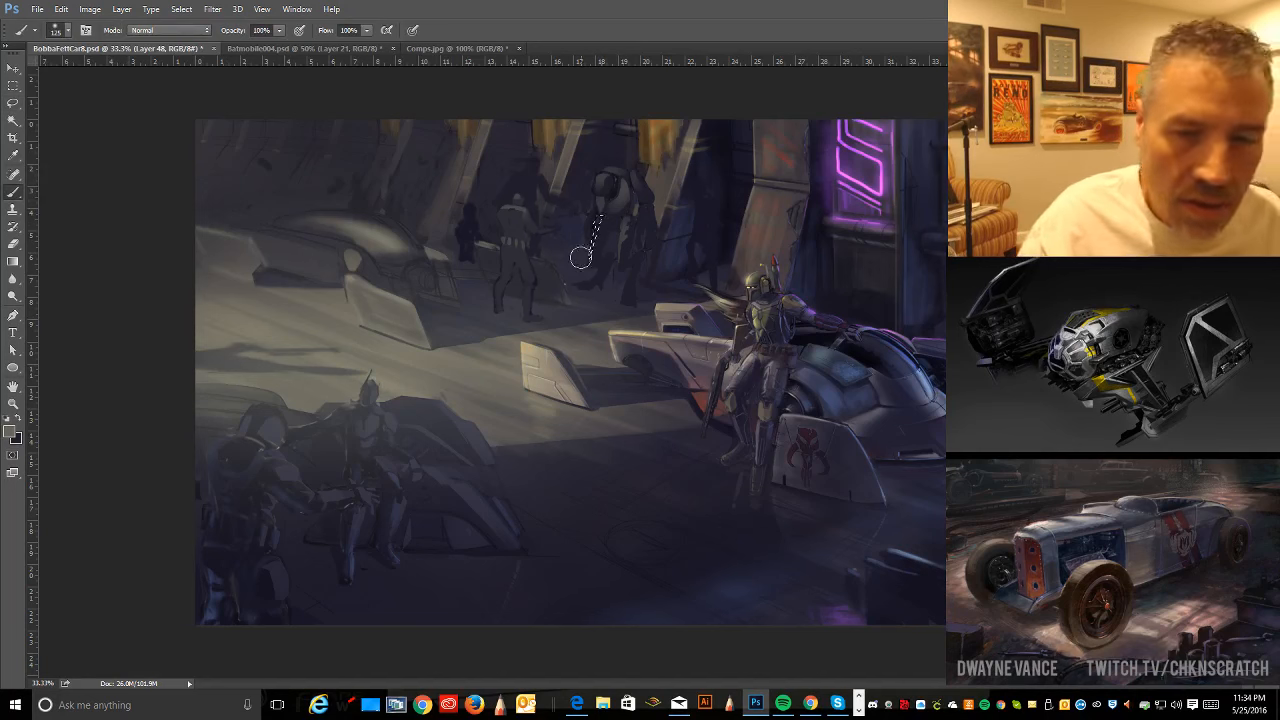
pyautogui.press(']')
pyautogui.press(']')
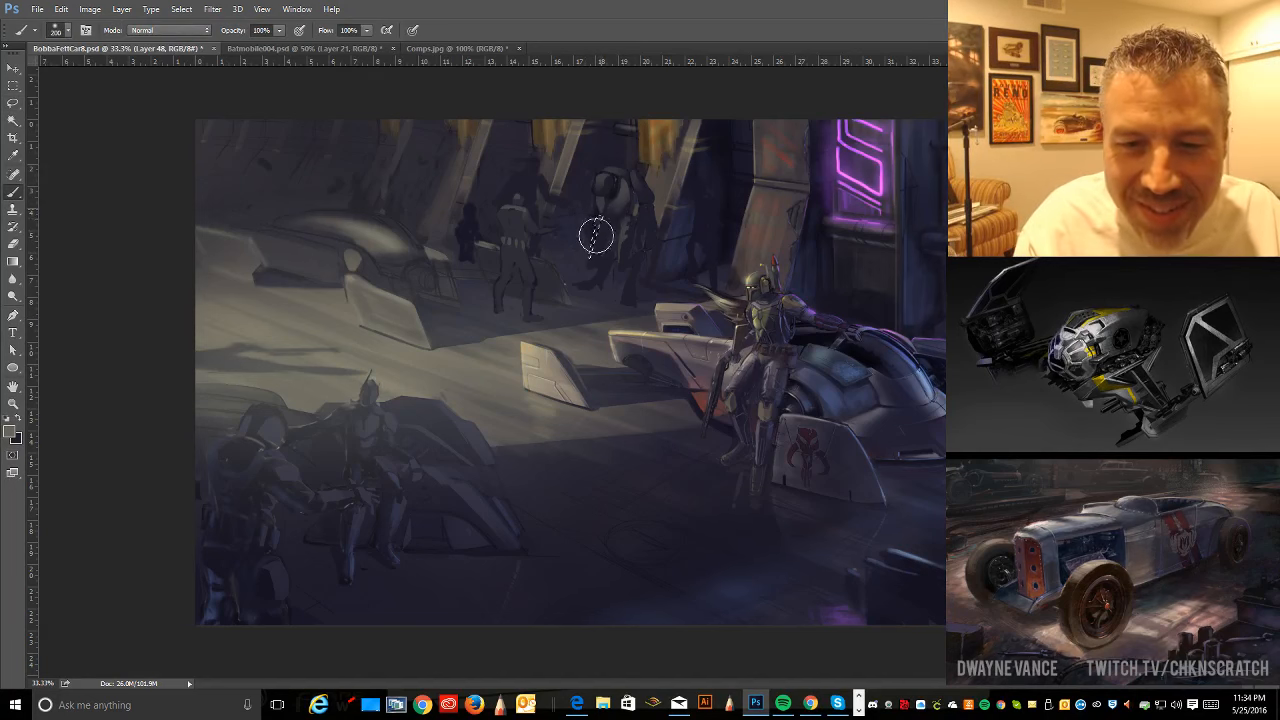
pyautogui.press(']')
pyautogui.moveTo(601, 210)
pyautogui.mouseDown()
pyautogui.moveTo(590, 258)
pyautogui.moveTo(599, 226)
pyautogui.mouseUp()
pyautogui.hotkey('ctrl', 'd')
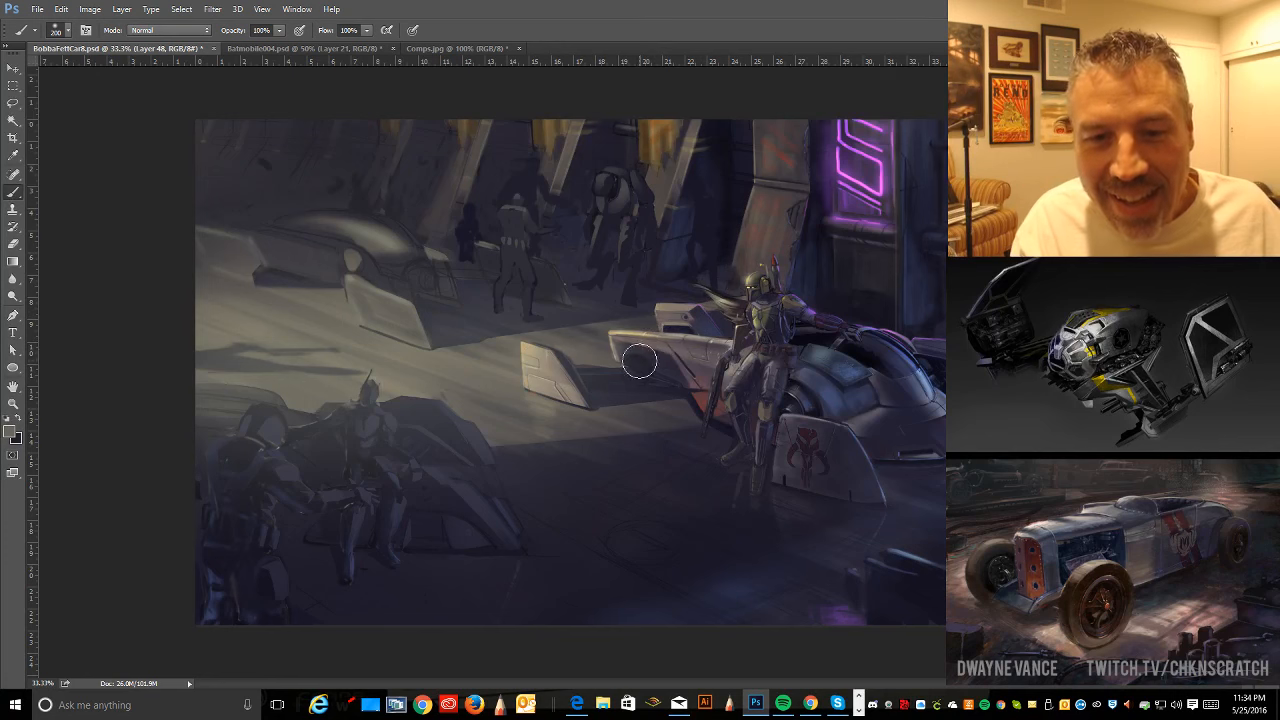
# - Lasso and brush small grey shapes onto the bulky background figure's lower torso and outer arm
pyautogui.click(13, 103)
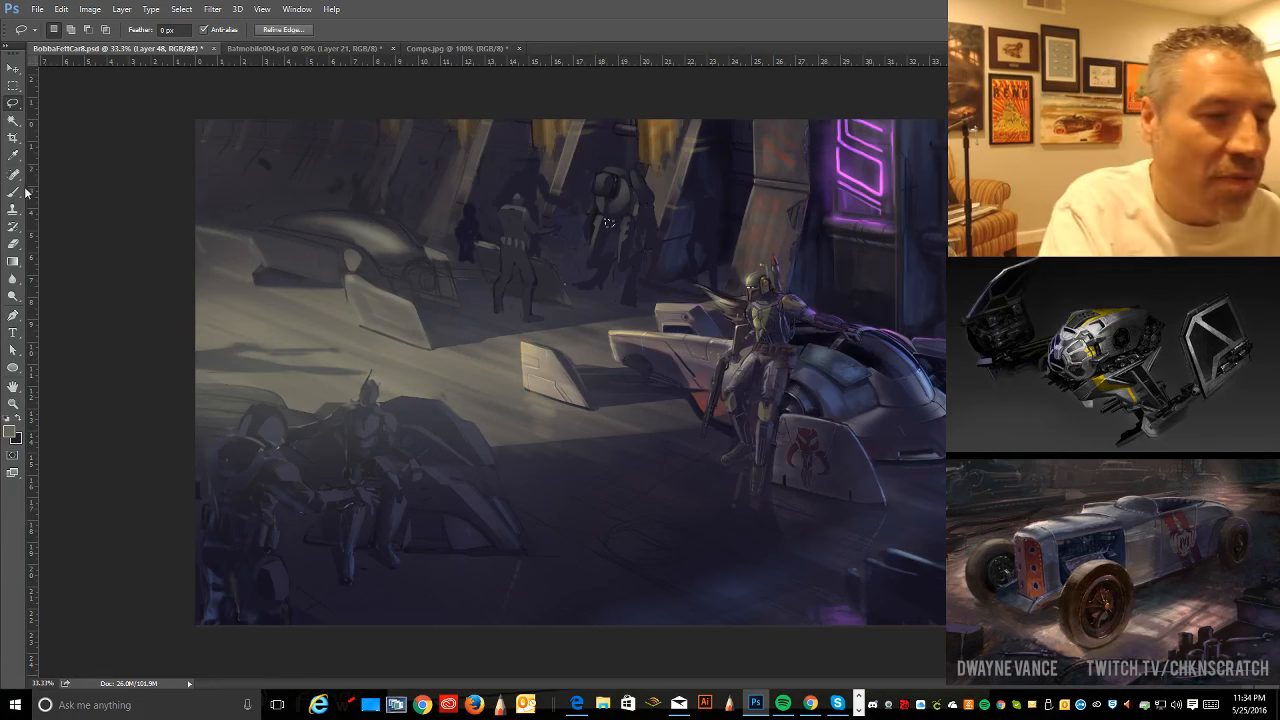
pyautogui.press('b')
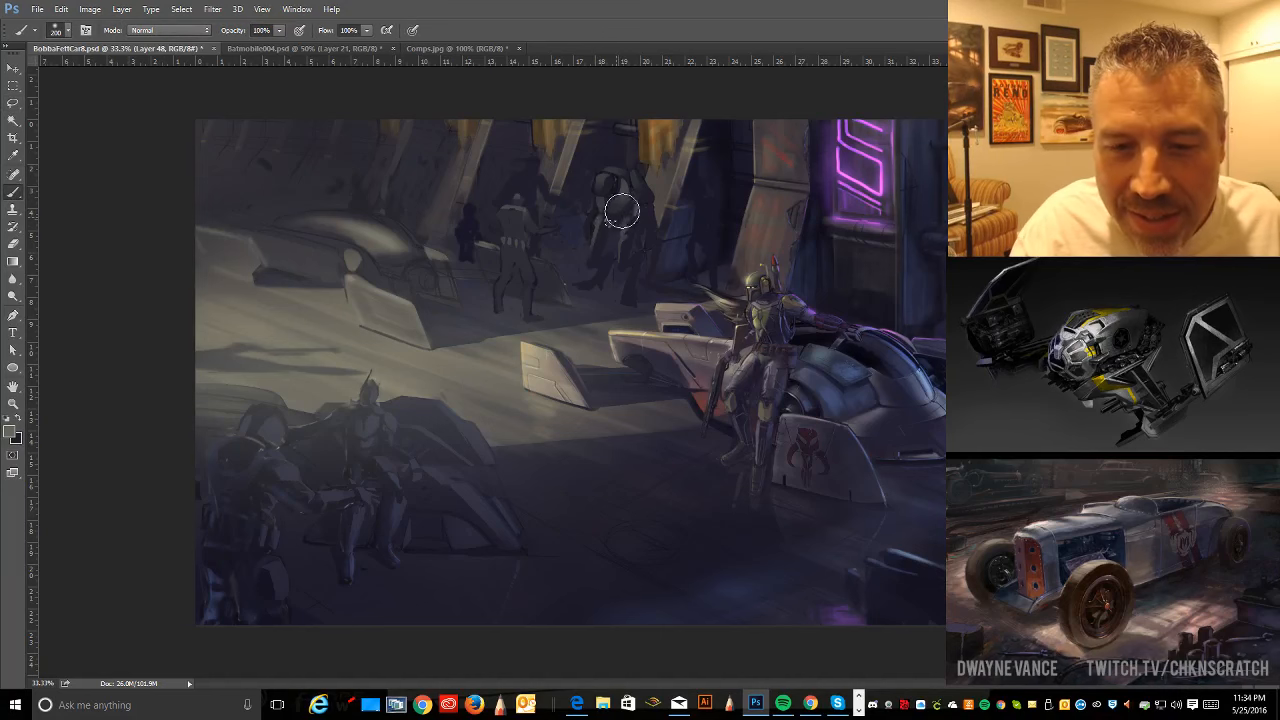
pyautogui.press('ctrl')
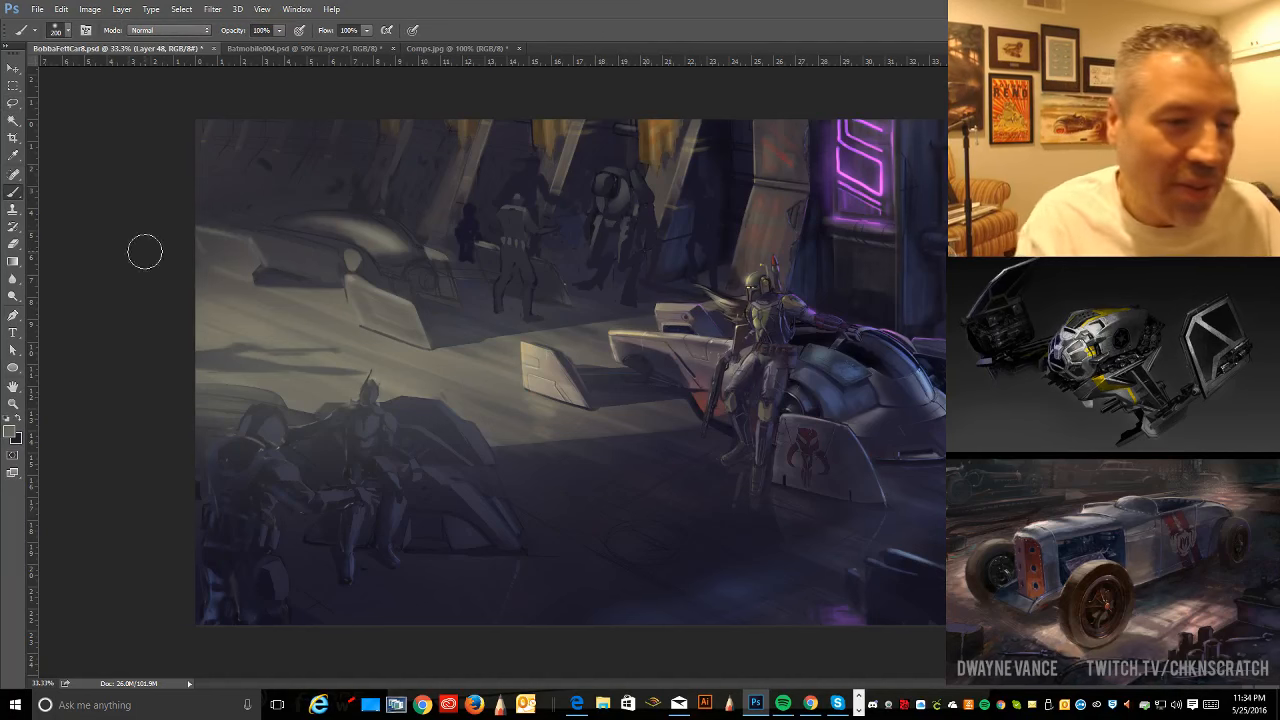
pyautogui.click(13, 103)
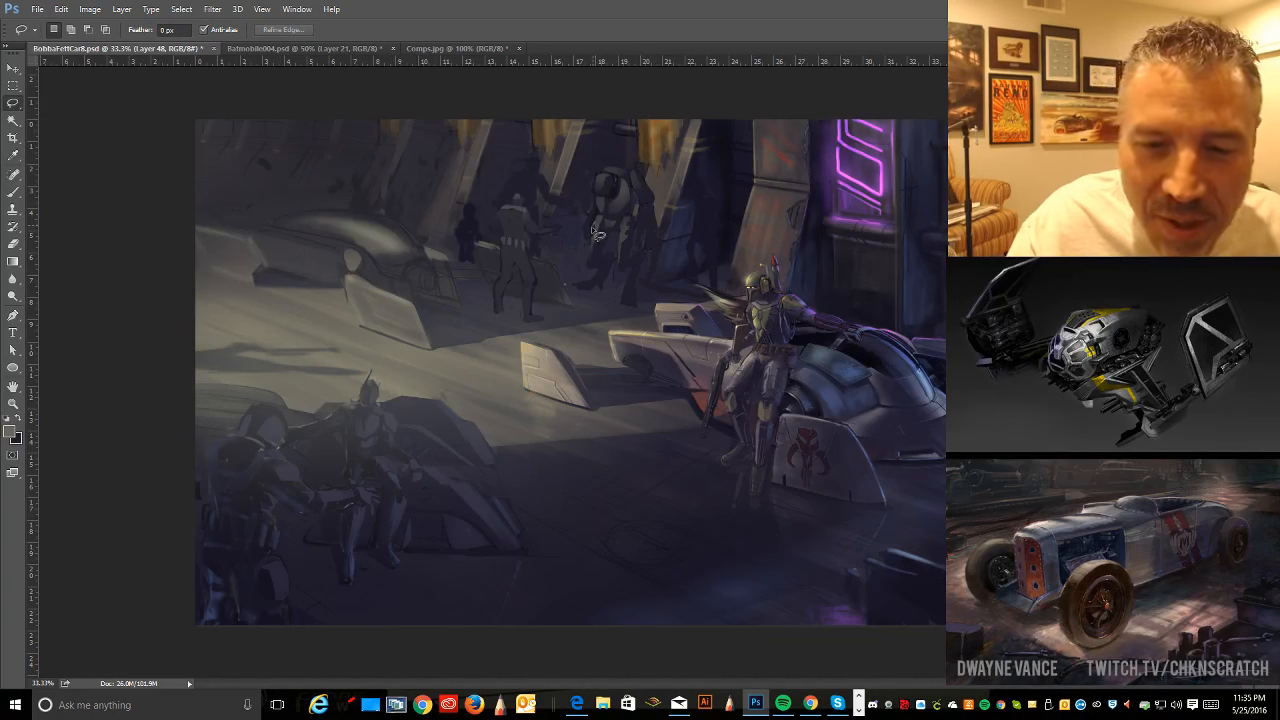
pyautogui.moveTo(591, 226)
pyautogui.mouseDown()
pyautogui.moveTo(604, 244)
pyautogui.moveTo(594, 228)
pyautogui.mouseUp()
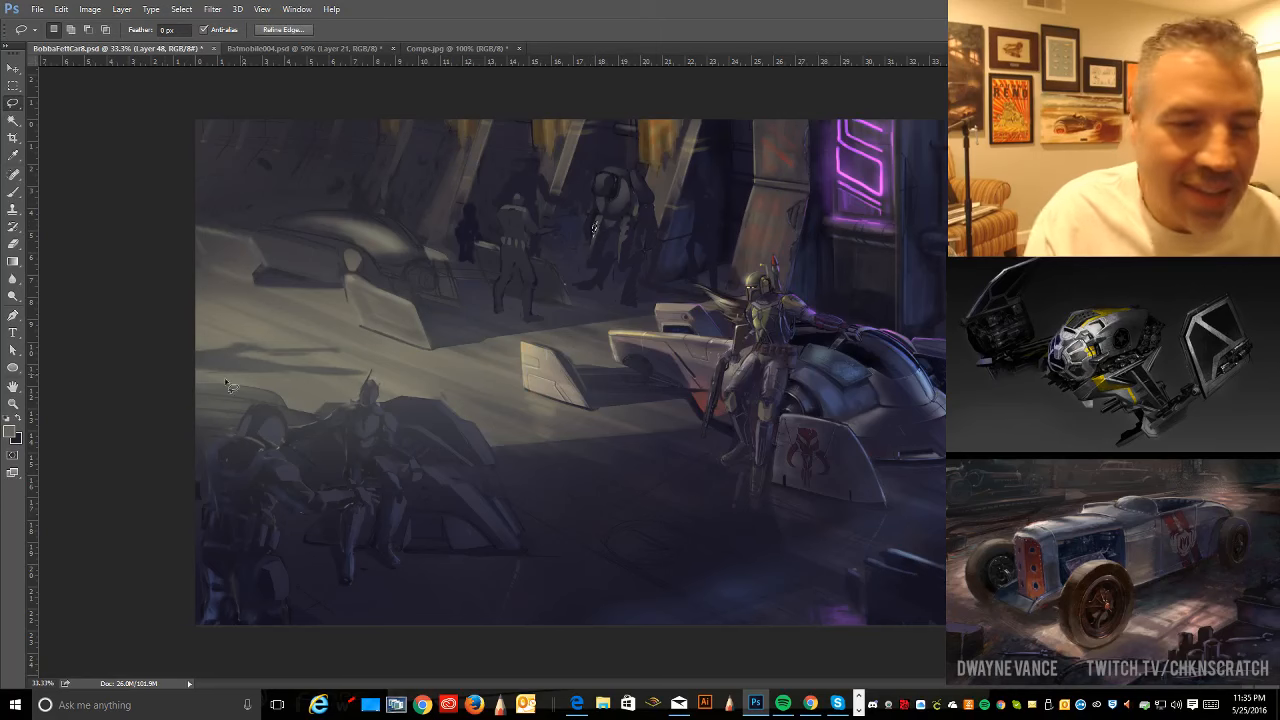
pyautogui.click(13, 190)
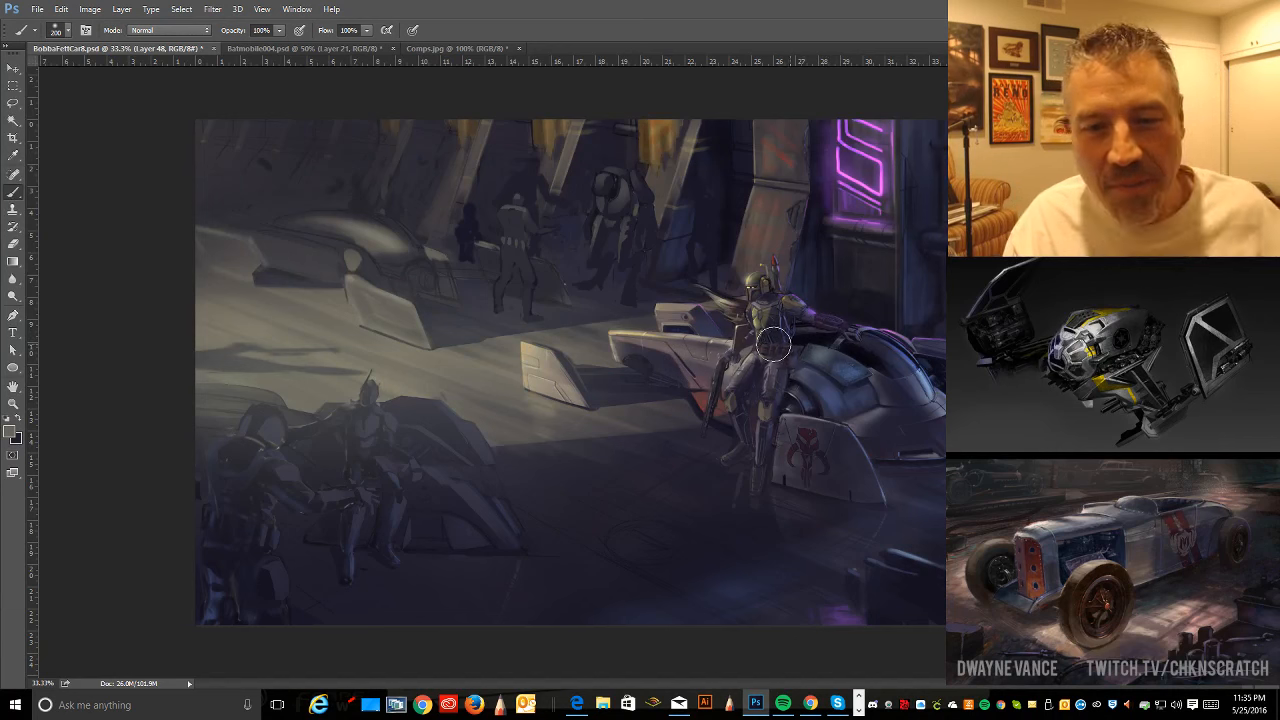
# - Examine how the highlighted background figures read within the whole composition
pyautogui.click(13, 103)
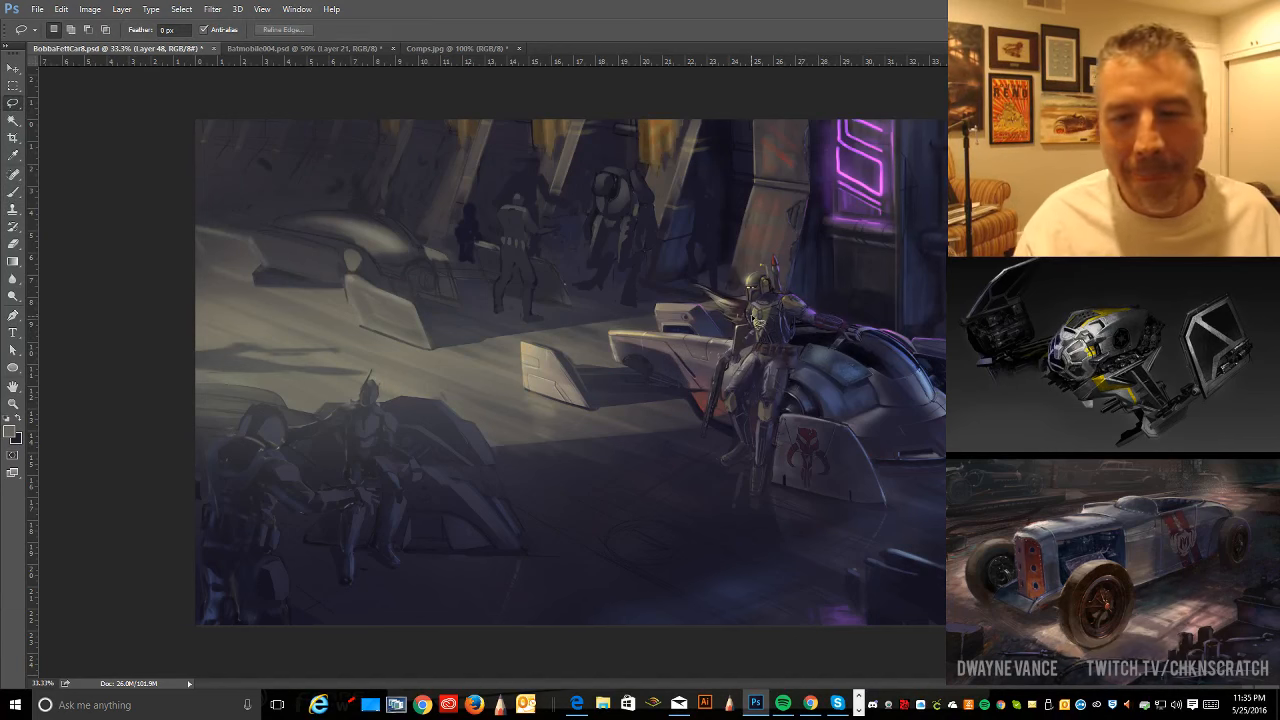
pyautogui.hotkey('ctrl', '-')
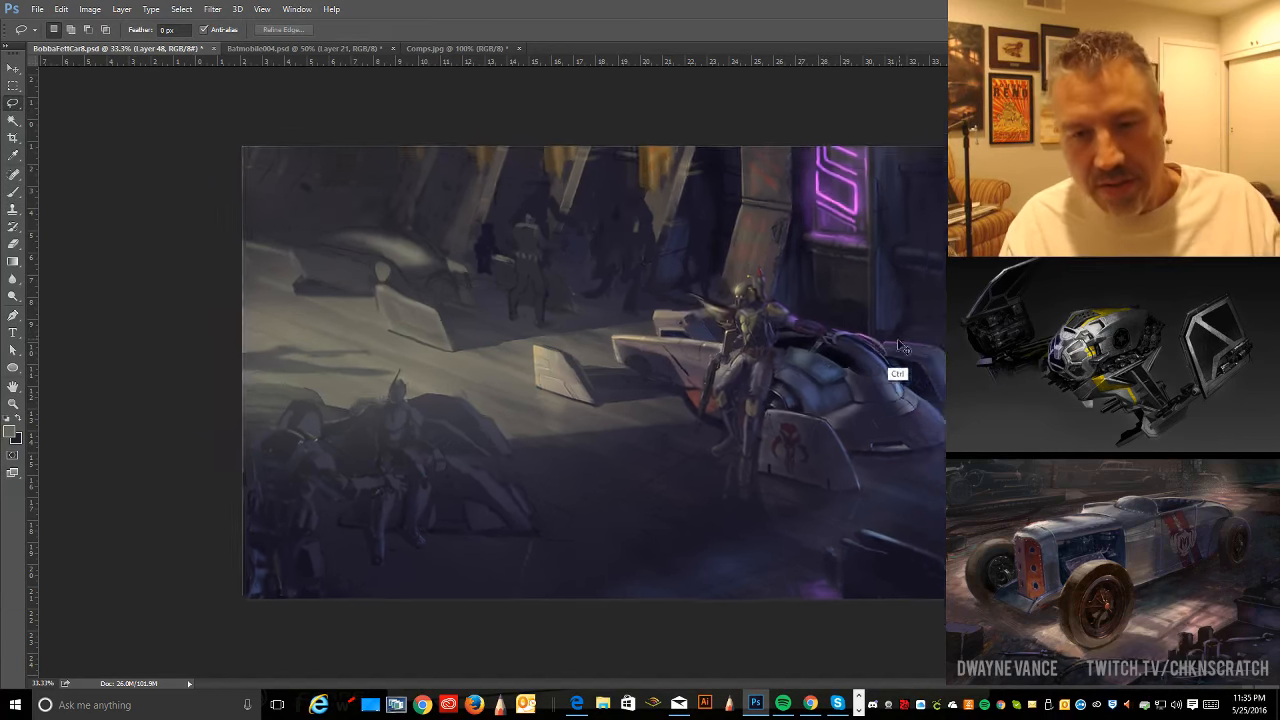
pyautogui.hotkey('ctrl', '-')
pyautogui.hotkey('ctrl', '-')
pyautogui.hotkey('ctrl', '-')
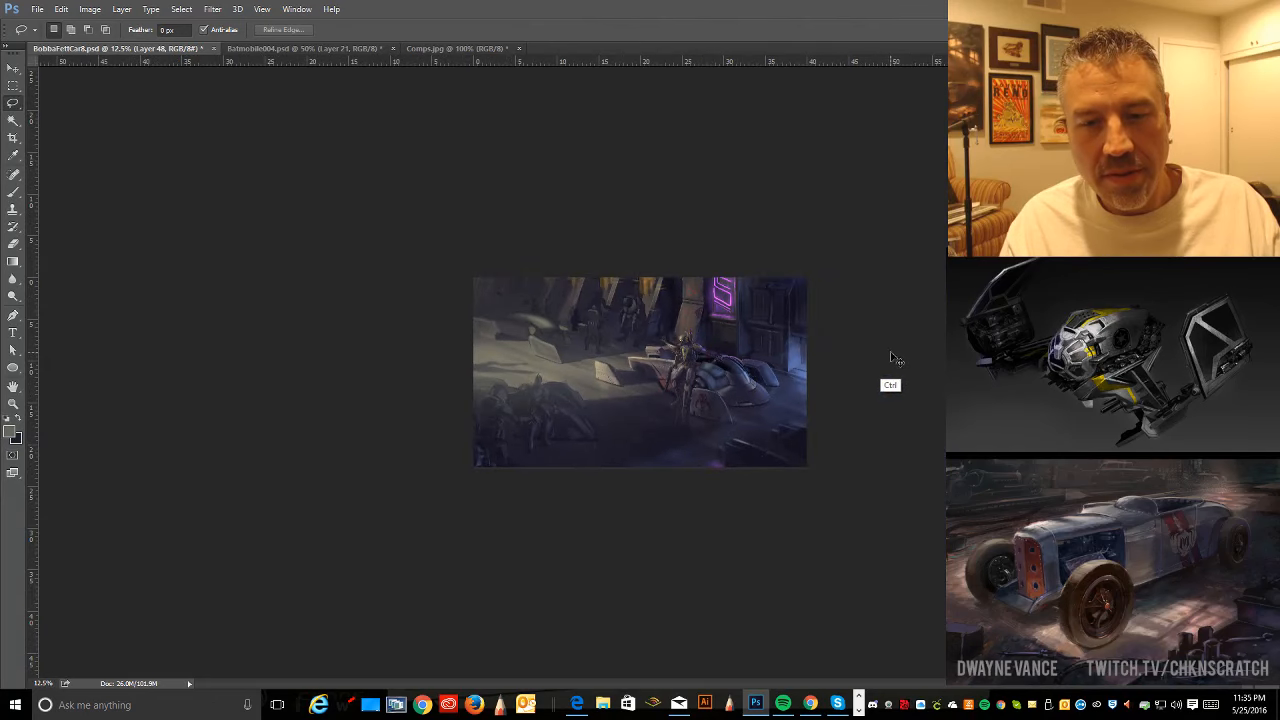
pyautogui.hotkey('ctrl', '+')
pyautogui.hotkey('ctrl', '+')
pyautogui.hotkey('ctrl', '+')
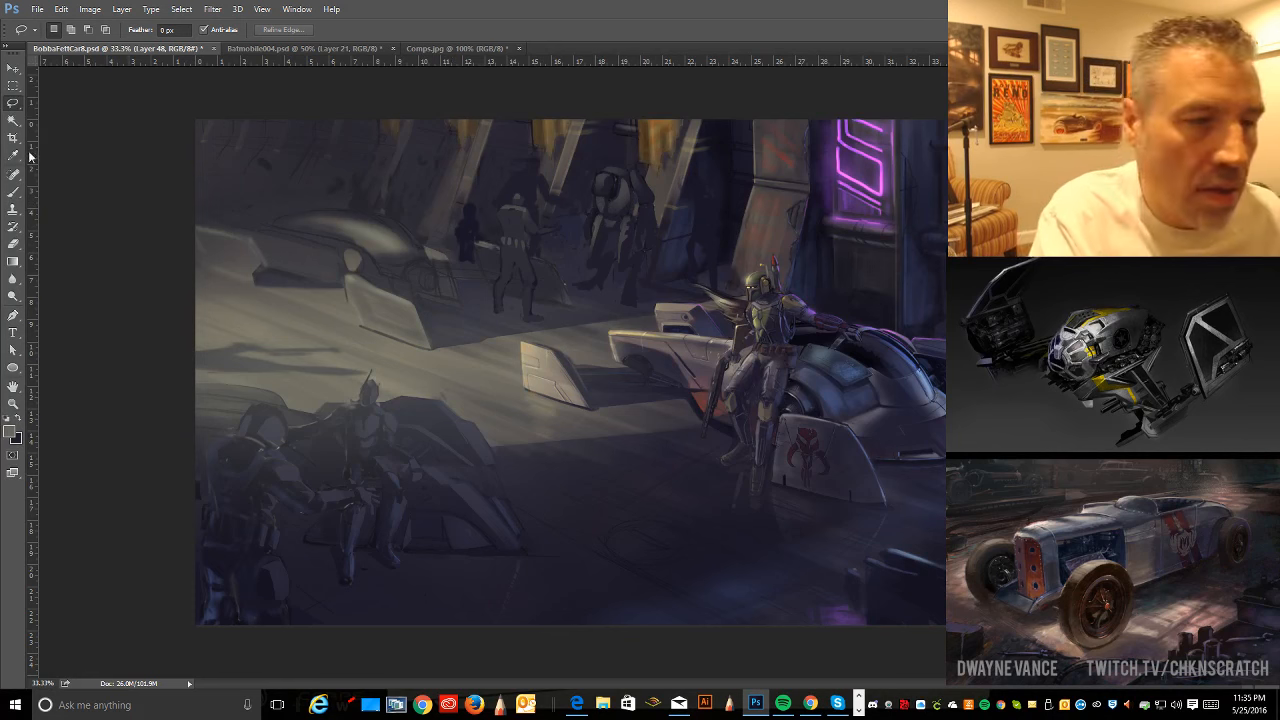
# - Try brushing a grey highlight inside a Lasso selection on the bulky background figure's round dark head, and undo it
pyautogui.press('i')
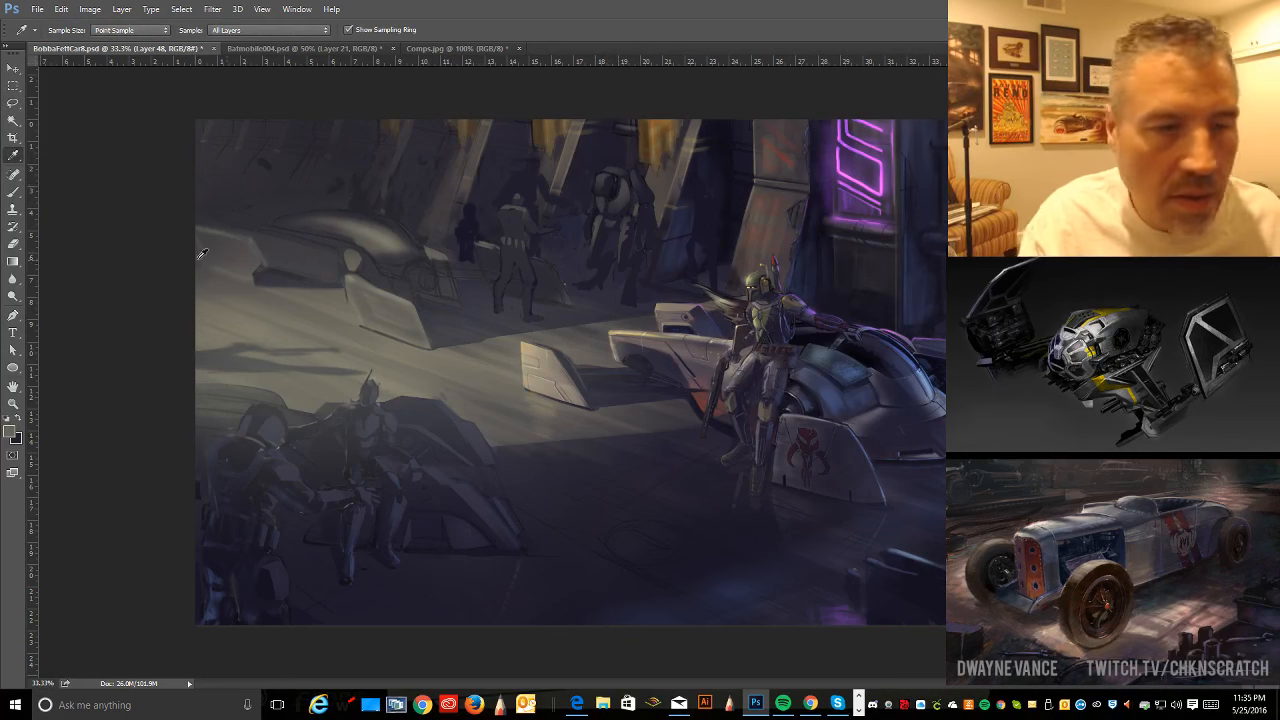
pyautogui.press('l')
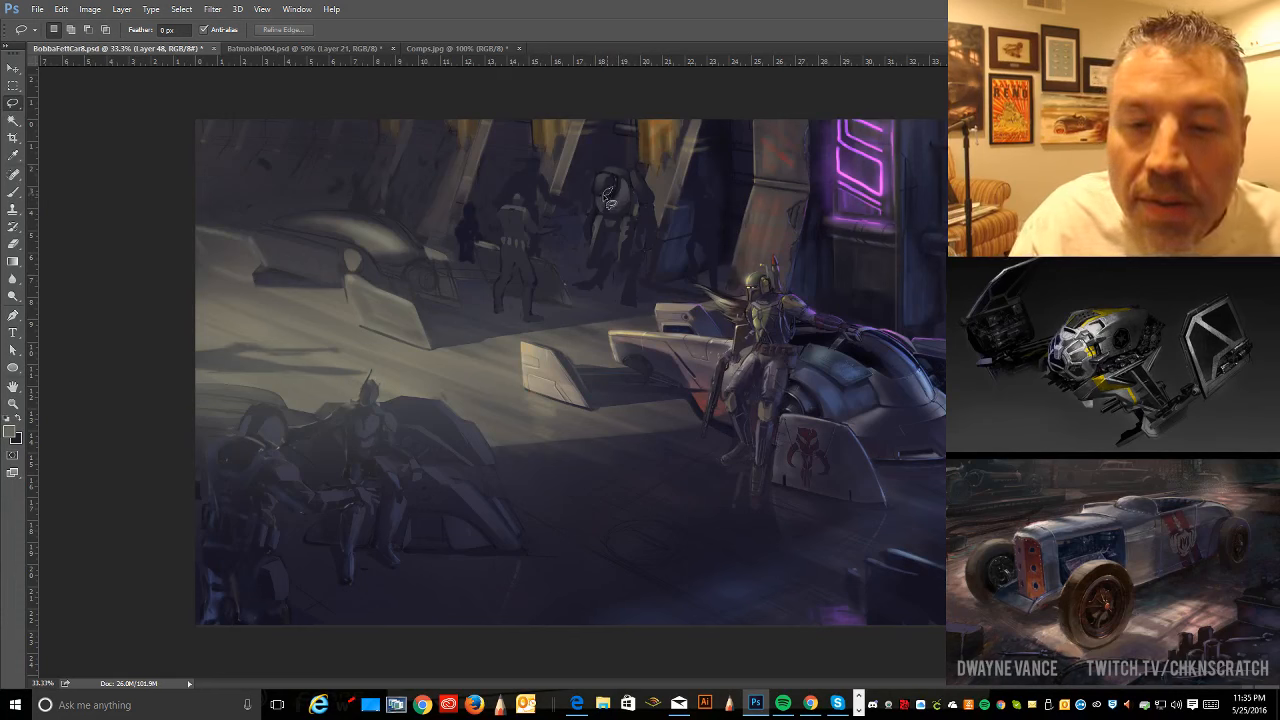
pyautogui.press('b')
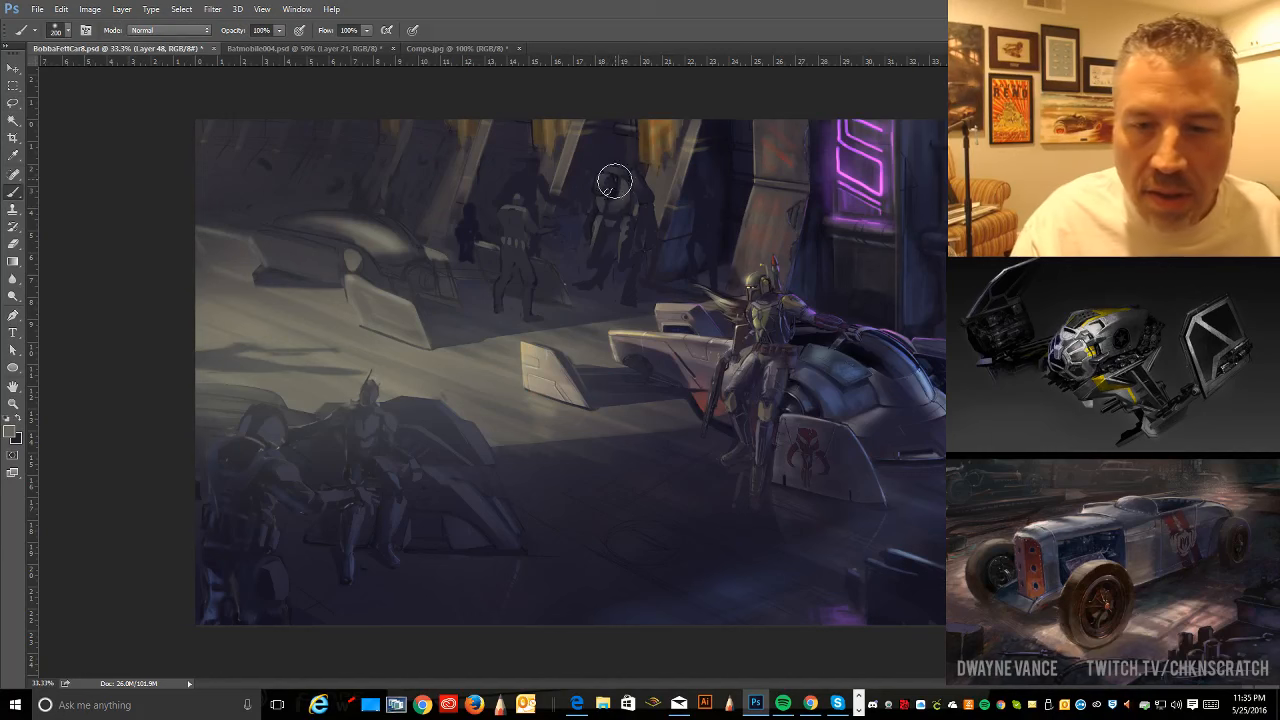
pyautogui.press('ctrl')
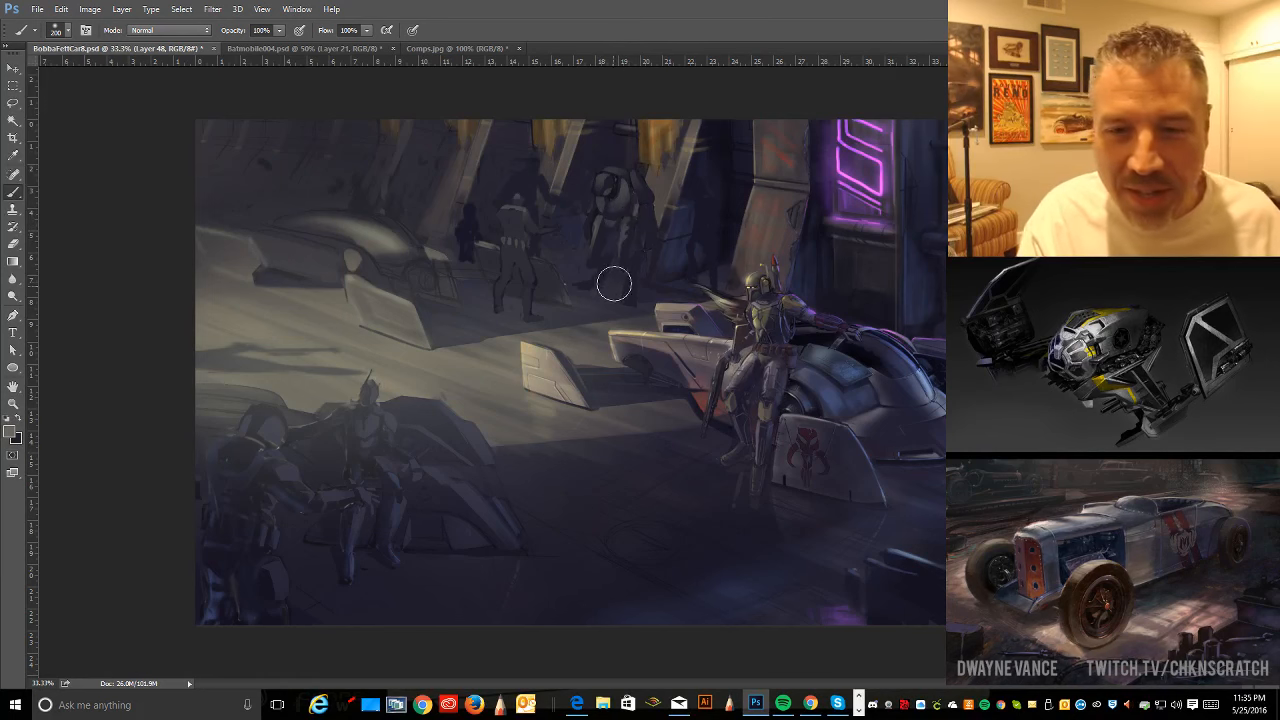
pyautogui.hotkey('ctrl', 'alt')
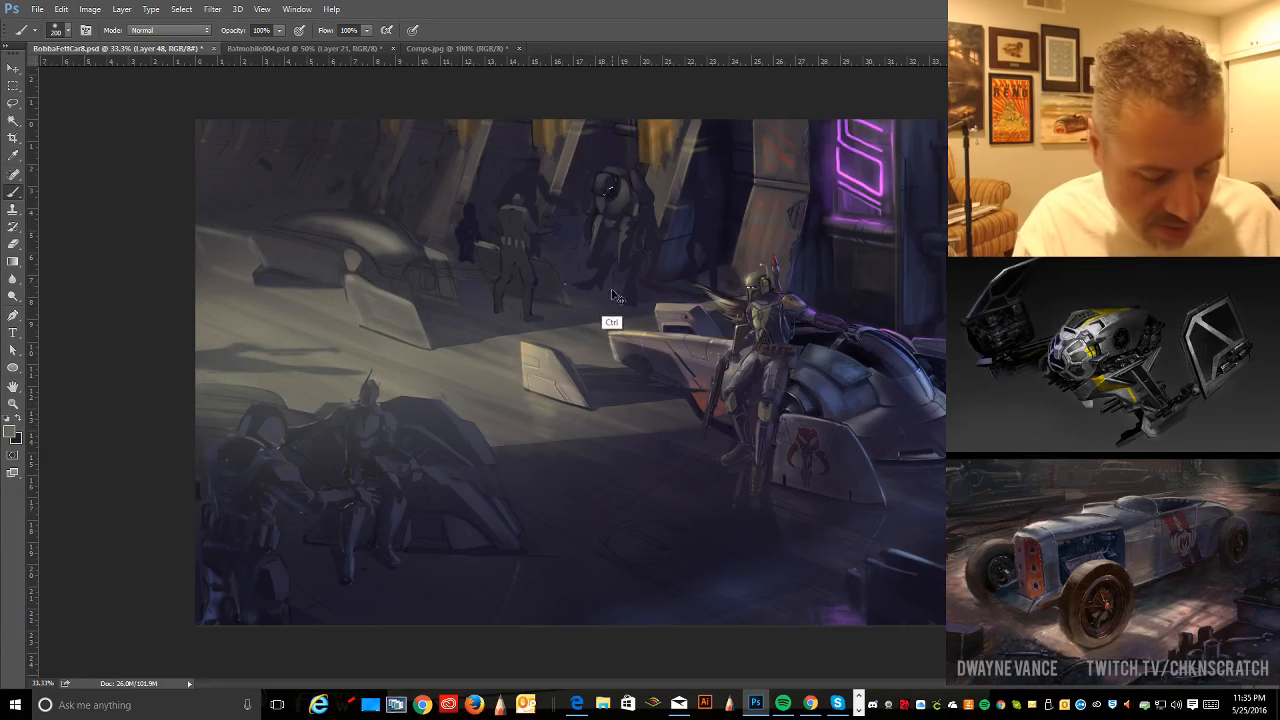
# - Lasso and brush small grey accents on the bulky background figure's round head and refine the areas just below it, deselecting after each
pyautogui.click(13, 102)
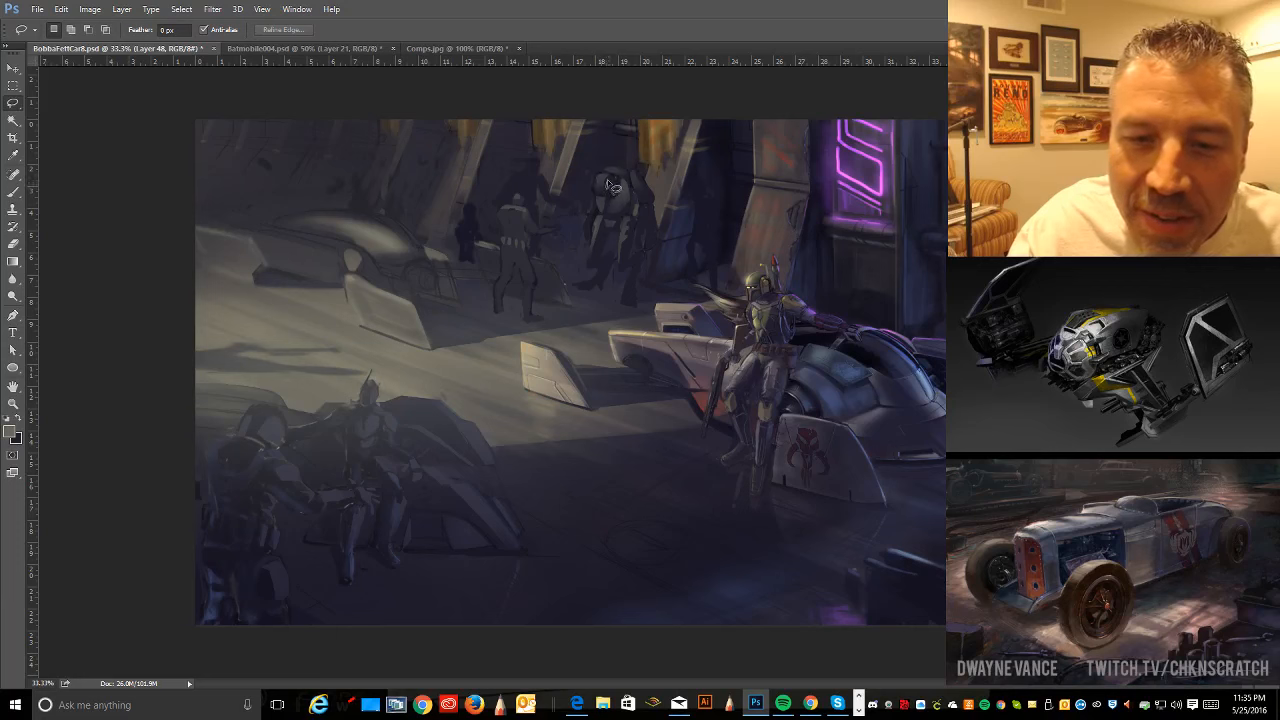
pyautogui.click(13, 191)
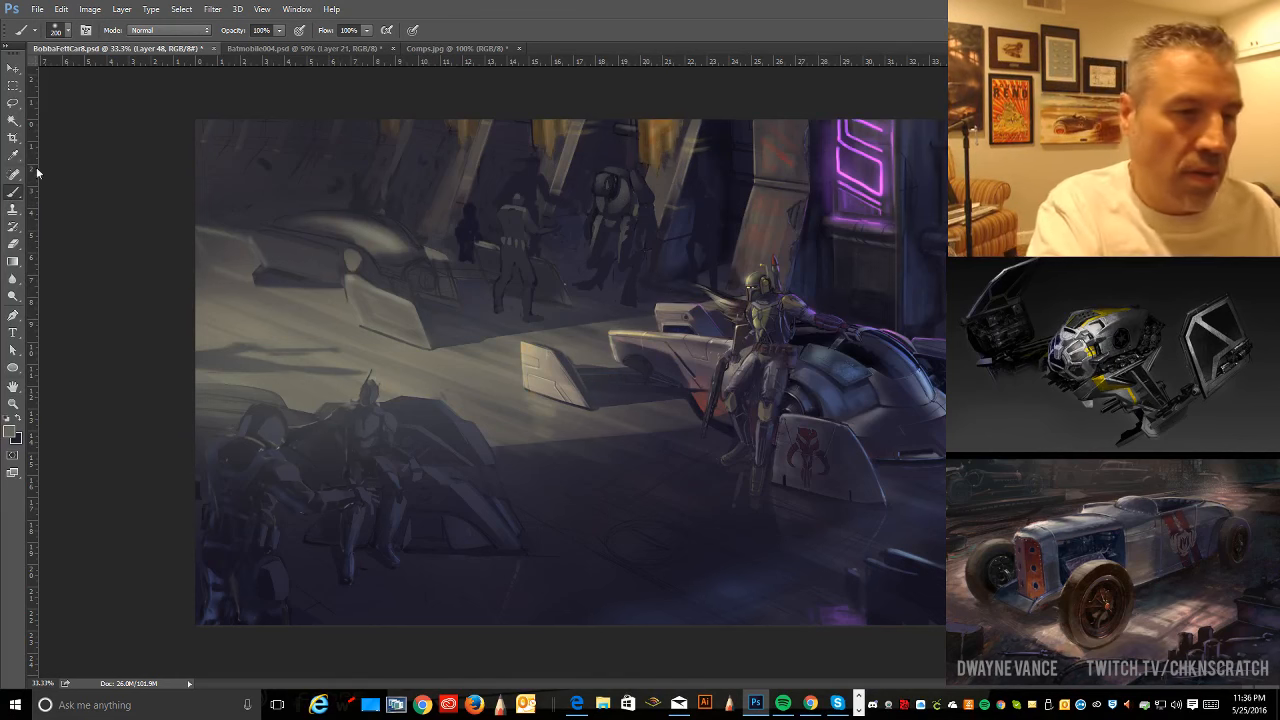
pyautogui.click(13, 103)
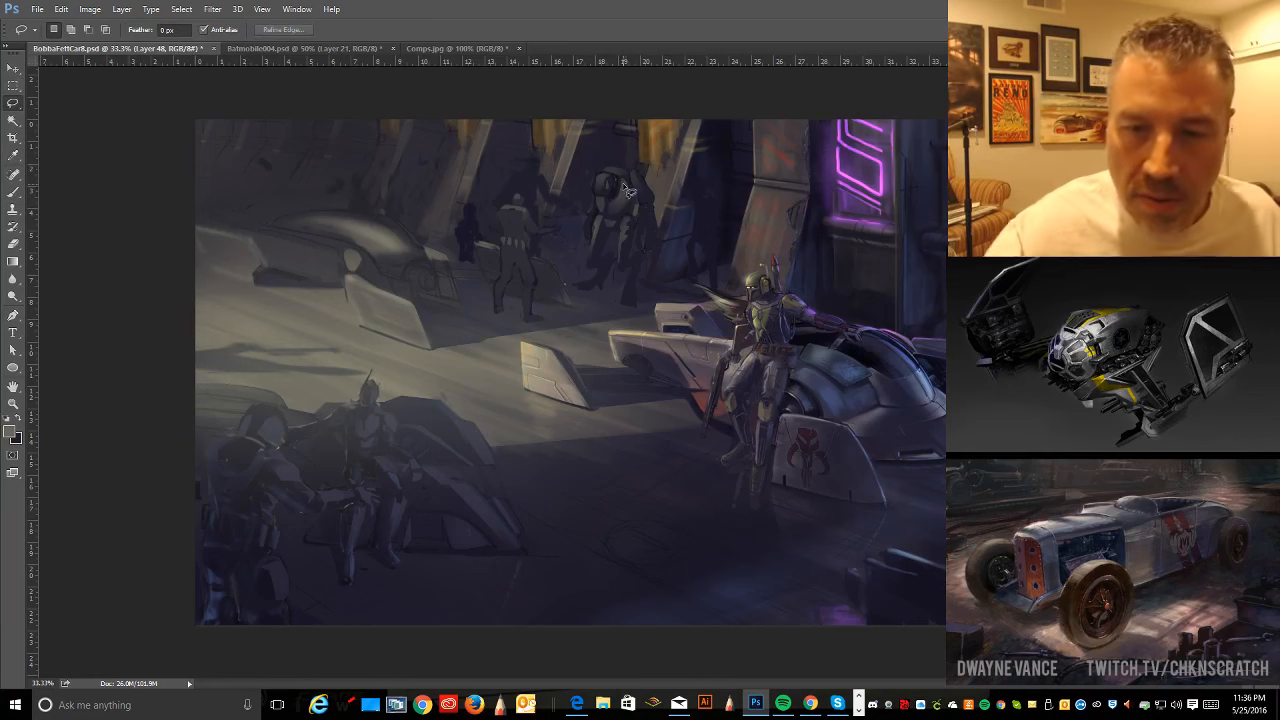
pyautogui.moveTo(617, 199); pyautogui.dragTo(622, 208)
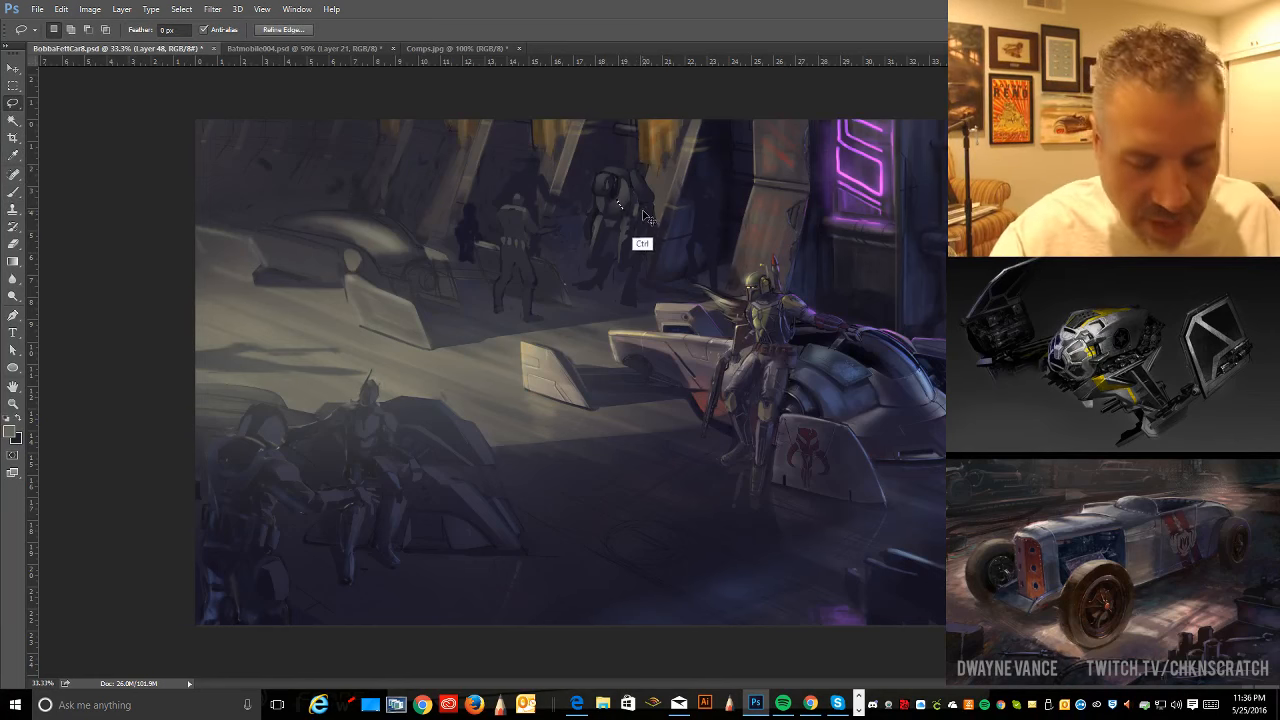
pyautogui.hotkey('ctrl', 'd')
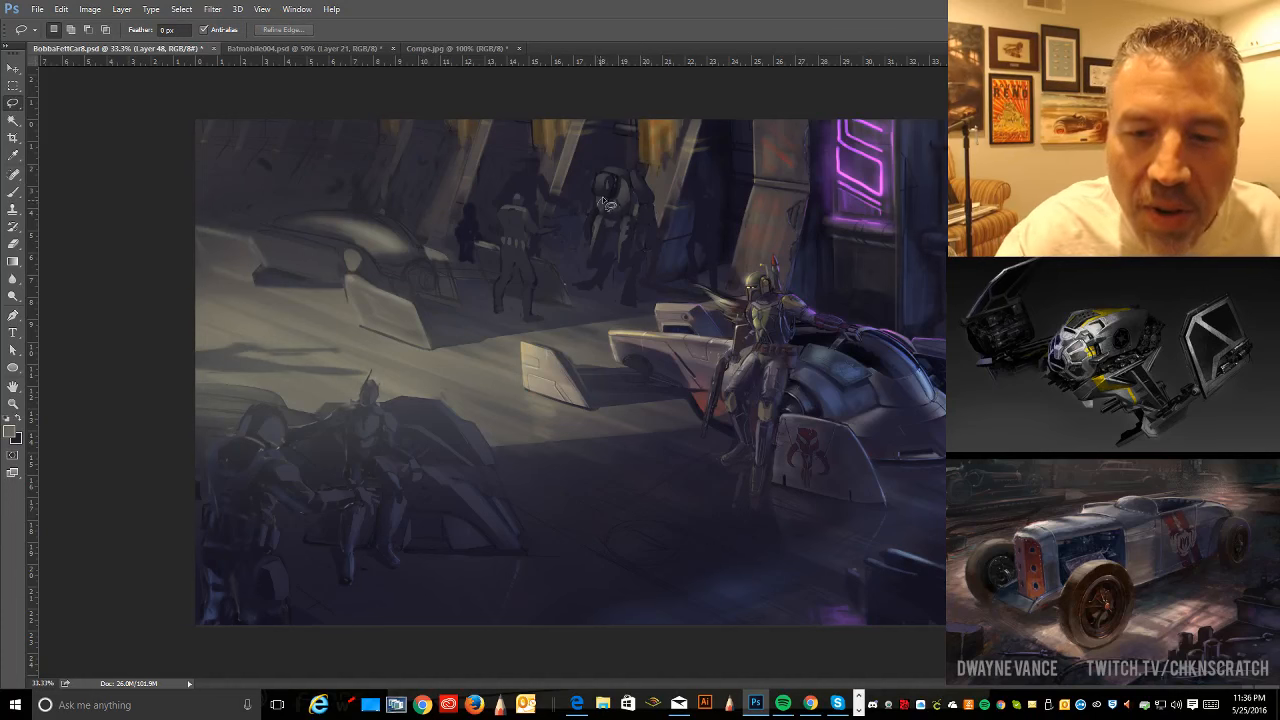
pyautogui.moveTo(597, 204); pyautogui.dragTo(602, 198)
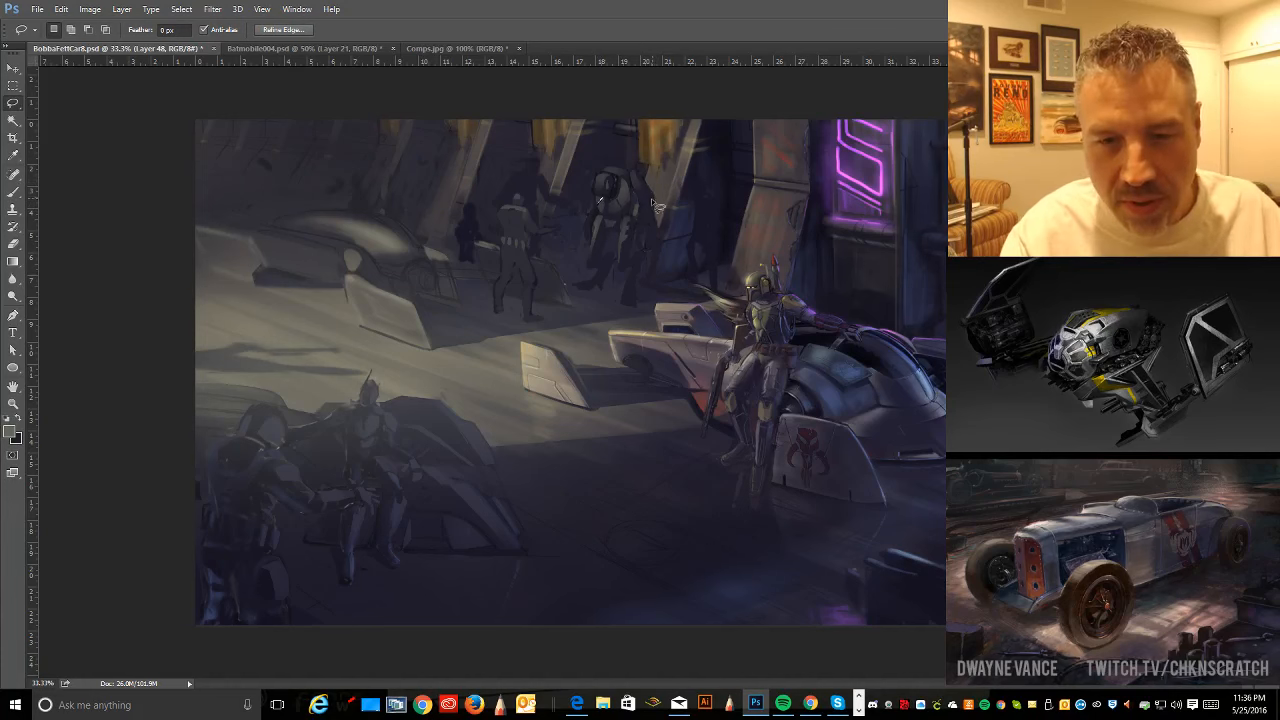
pyautogui.hotkey('ctrl', 'd')
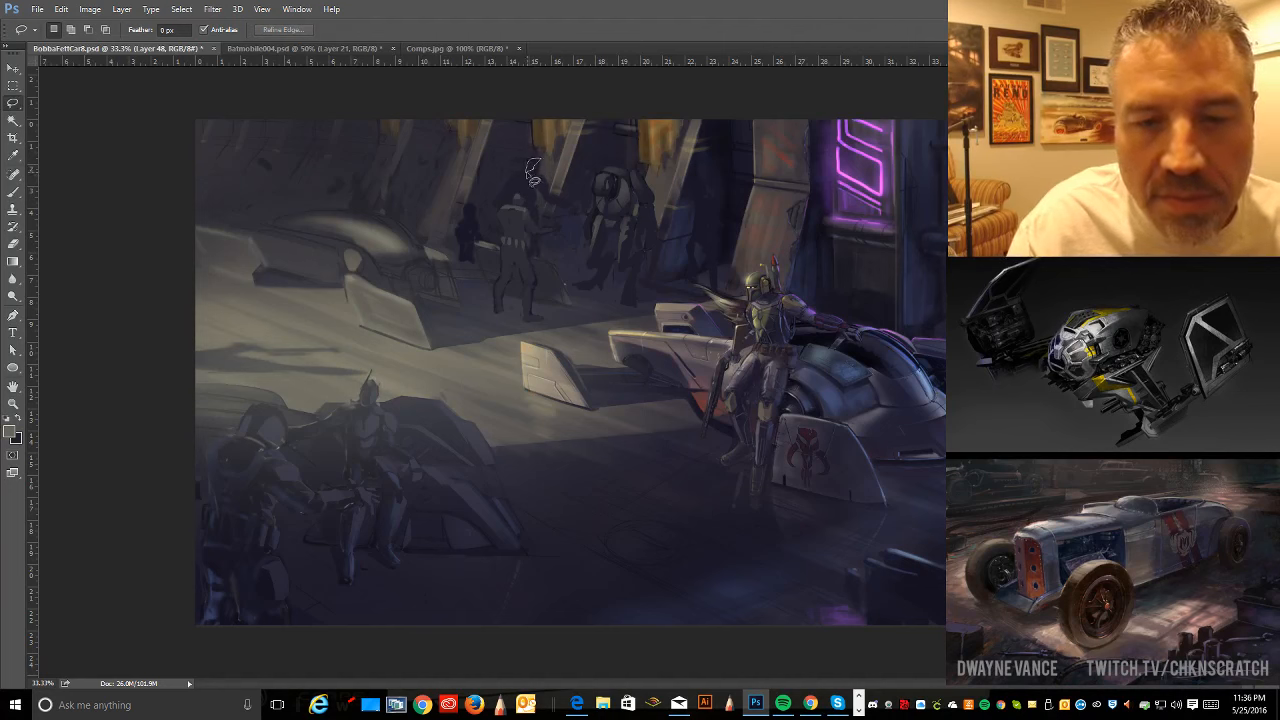
# - Brush a grey highlight inside the Lasso selection on the head of the dark figure behind the standing one, and deselect
pyautogui.click(13, 191)
pyautogui.moveTo(536, 158); pyautogui.dragTo(535, 163)
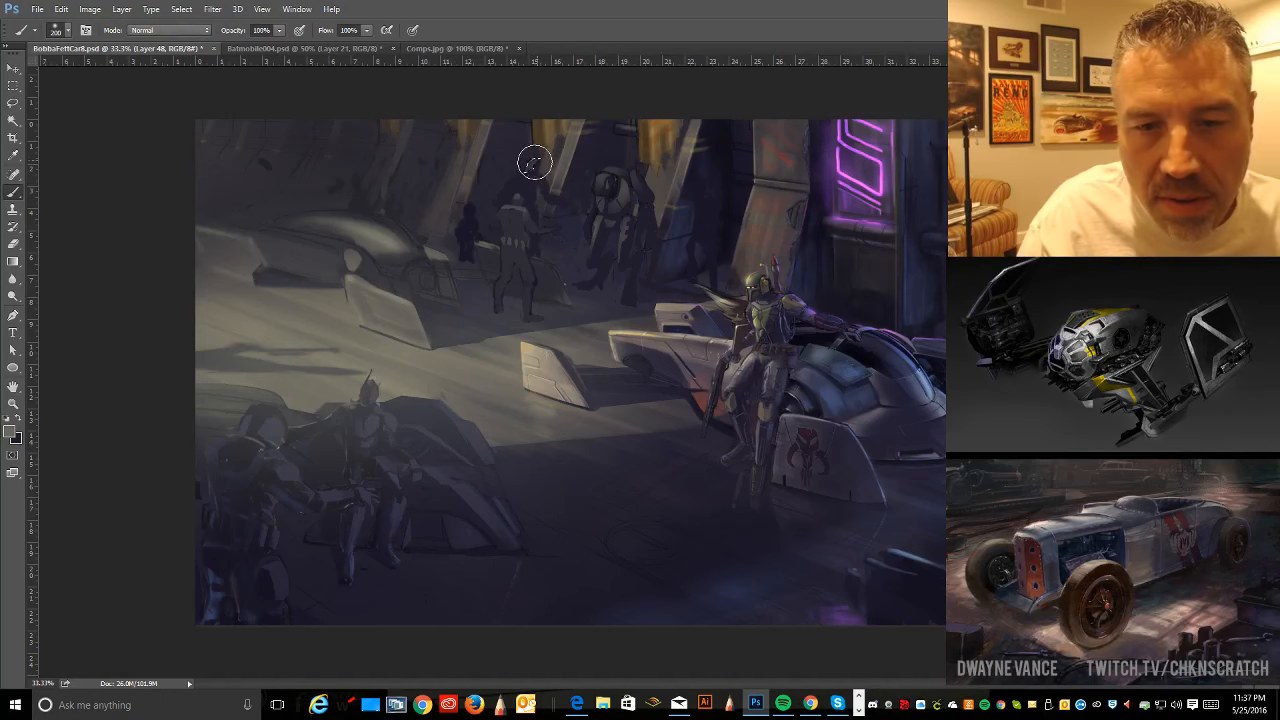
pyautogui.hotkey('ctrl', 'd')
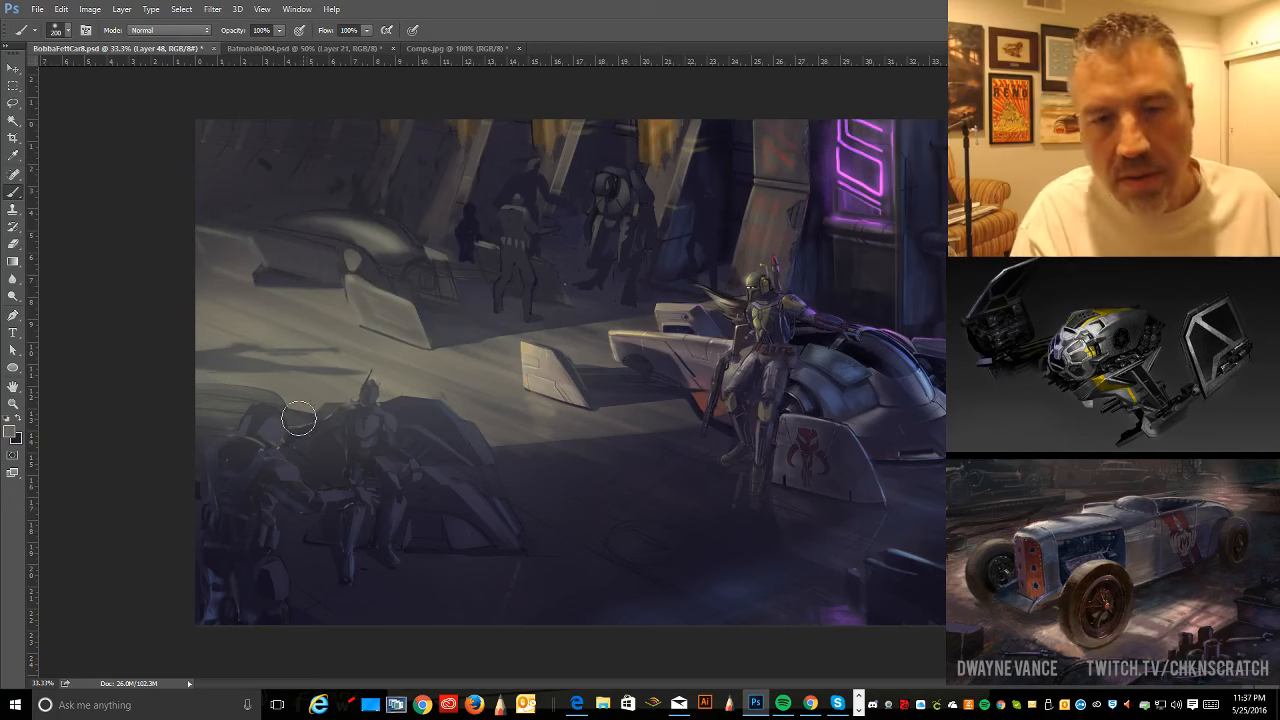
# - Save a Photoshop copy named BobbaFettCar8 copy in the BobbaFett folder, and save the working document
pyautogui.hotkey('ctrl', 'alt', 's')
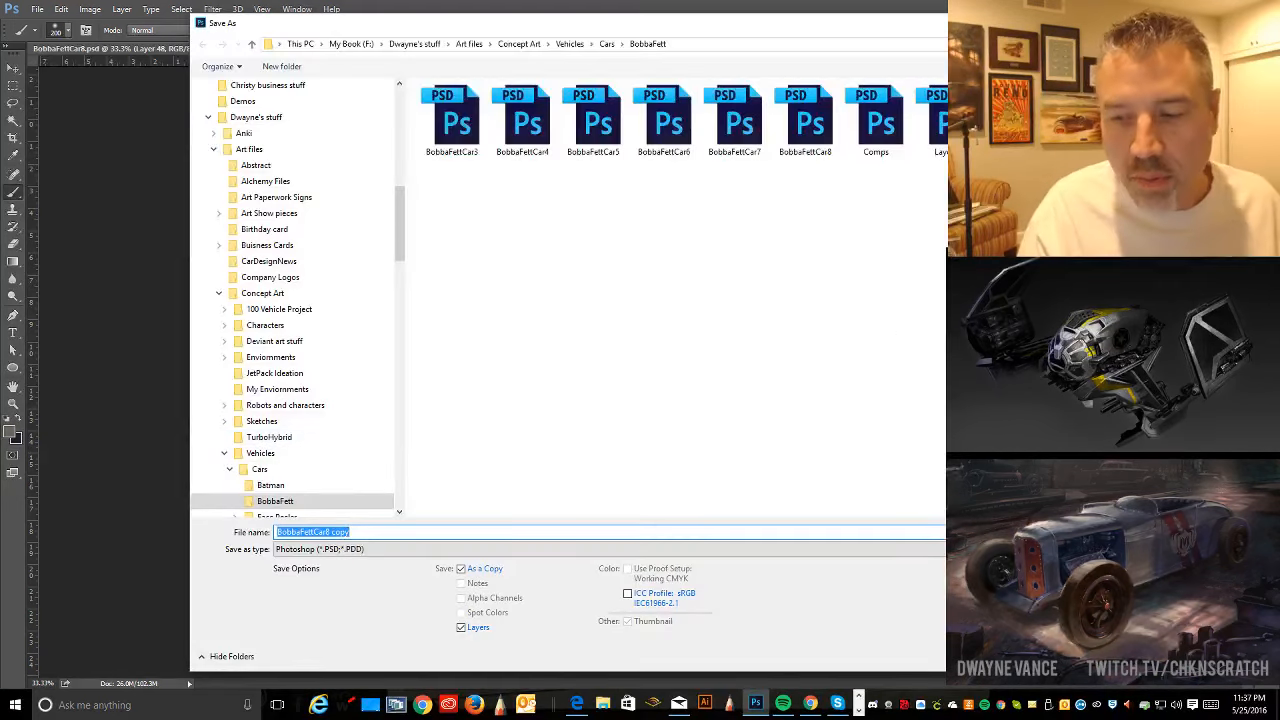
pyautogui.press('Return')
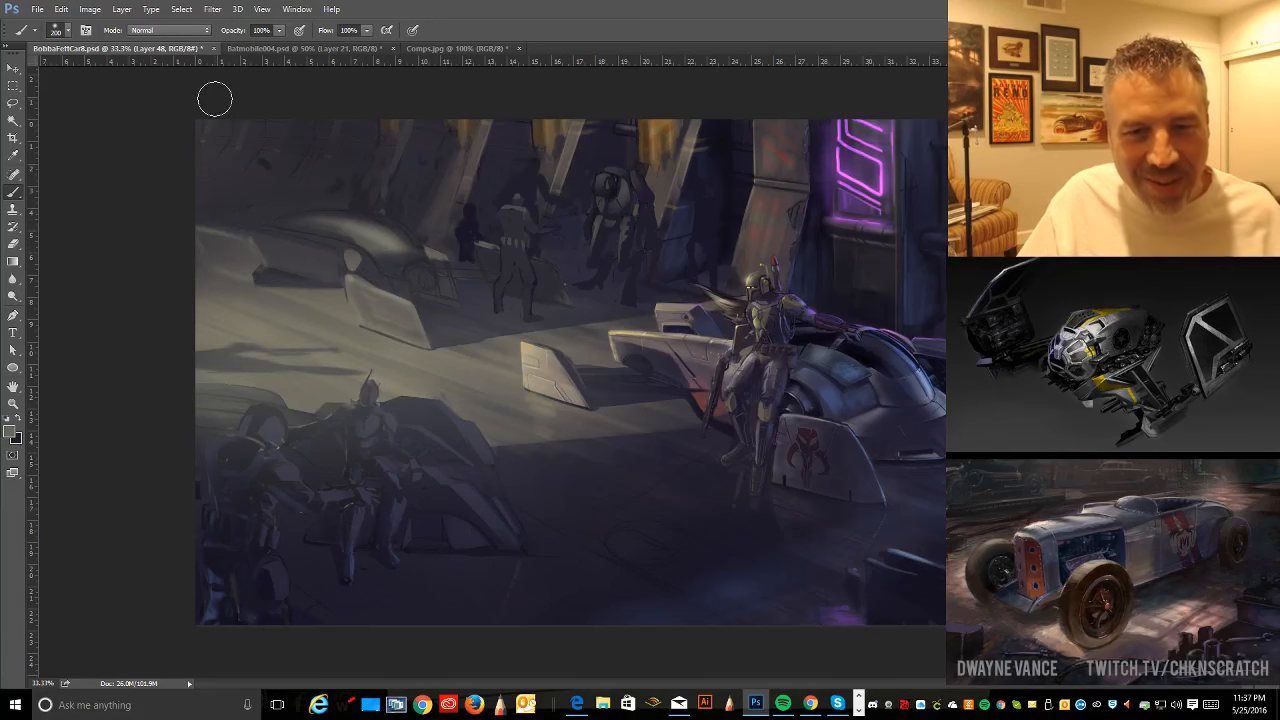
pyautogui.click(37, 9)
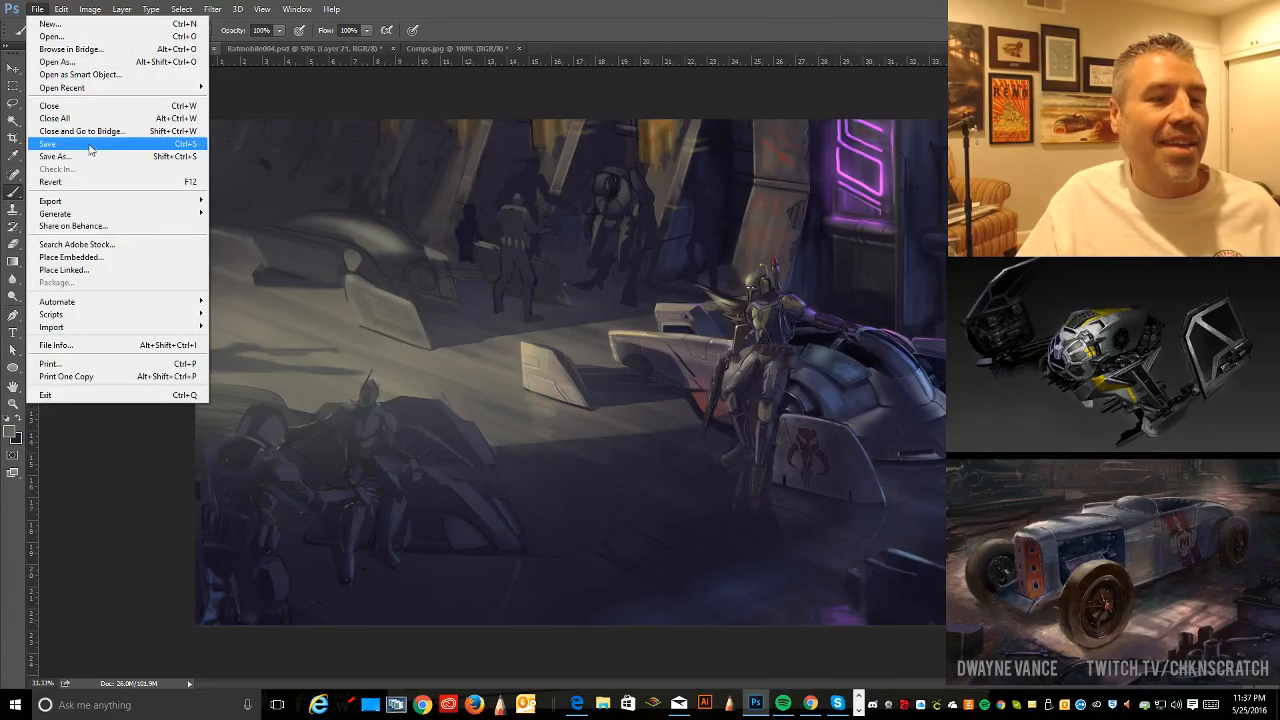
pyautogui.click(89, 147)
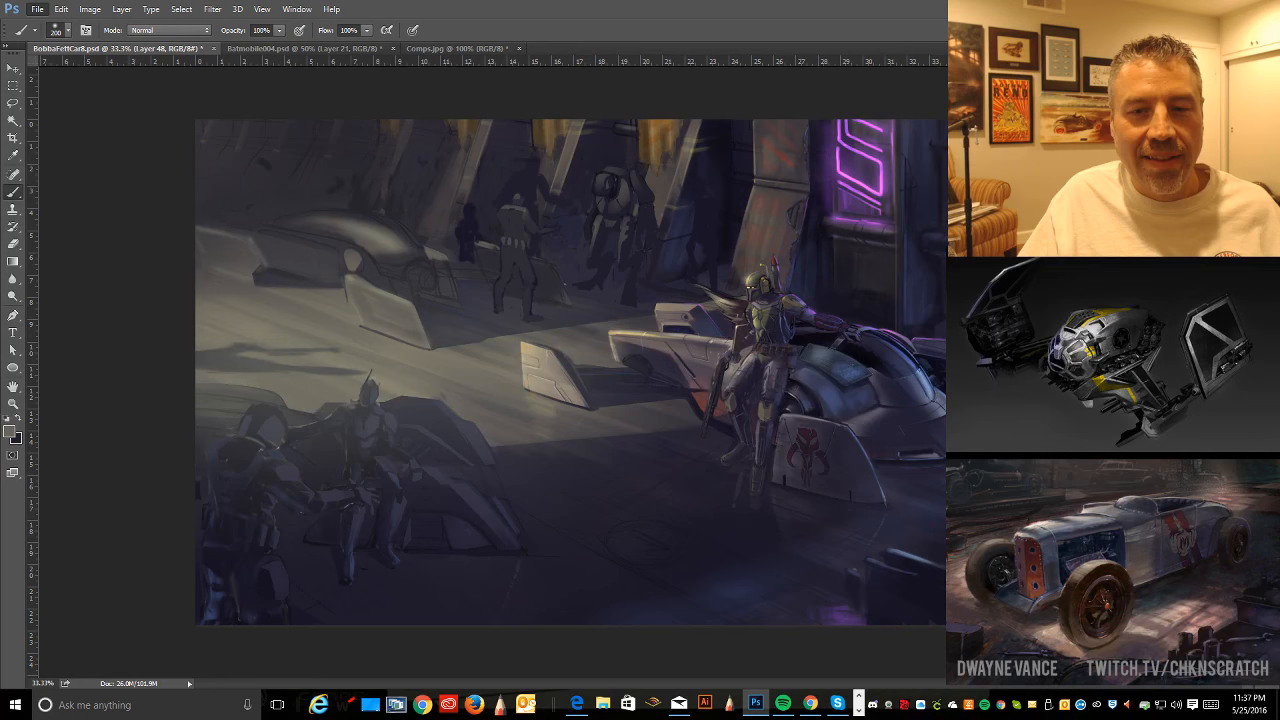
# - Lasso the hatted dark figure behind the standing background figure, delete it, and deselect
pyautogui.hotkey('ctrl', '-')
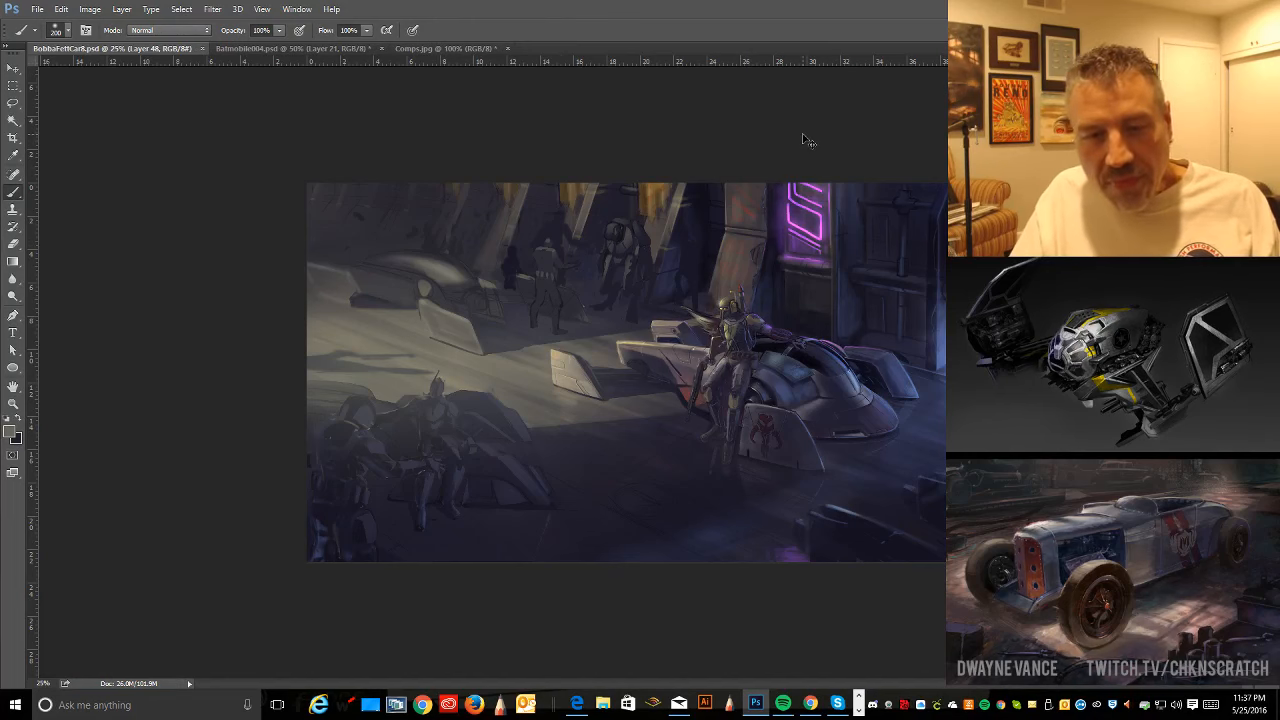
pyautogui.hotkey('ctrl', '-')
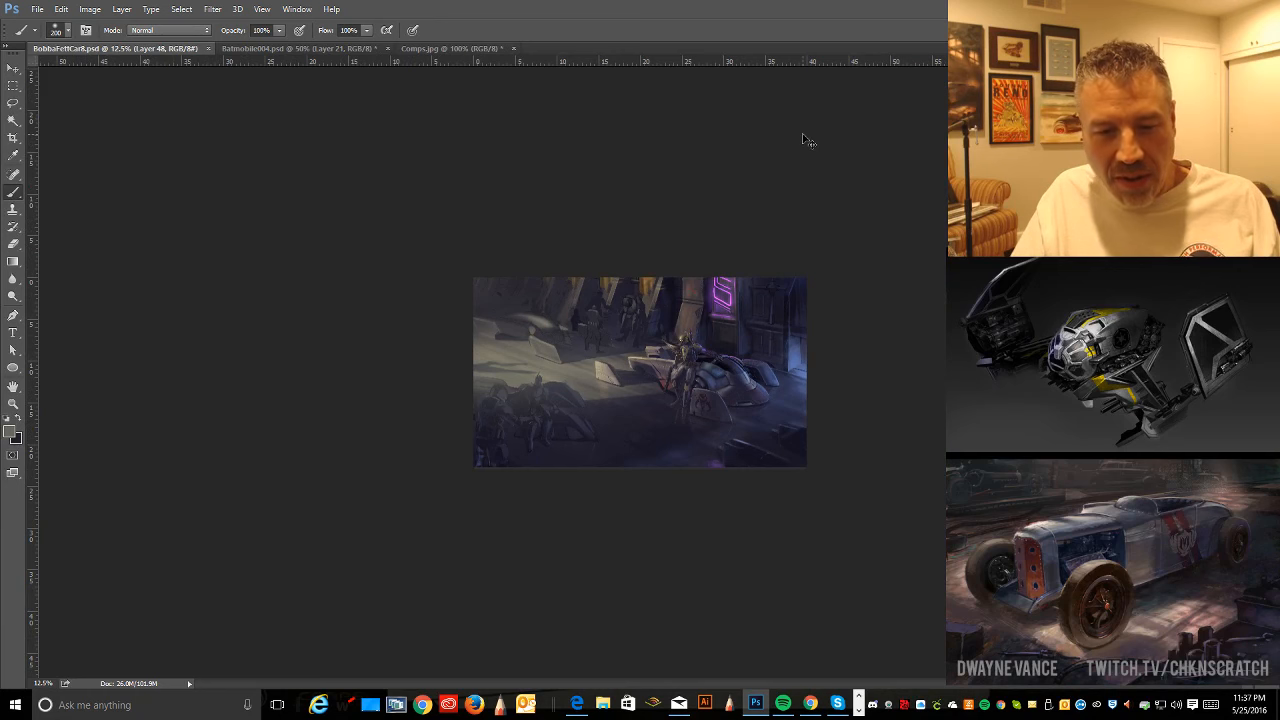
pyautogui.hotkey('ctrl', '+')
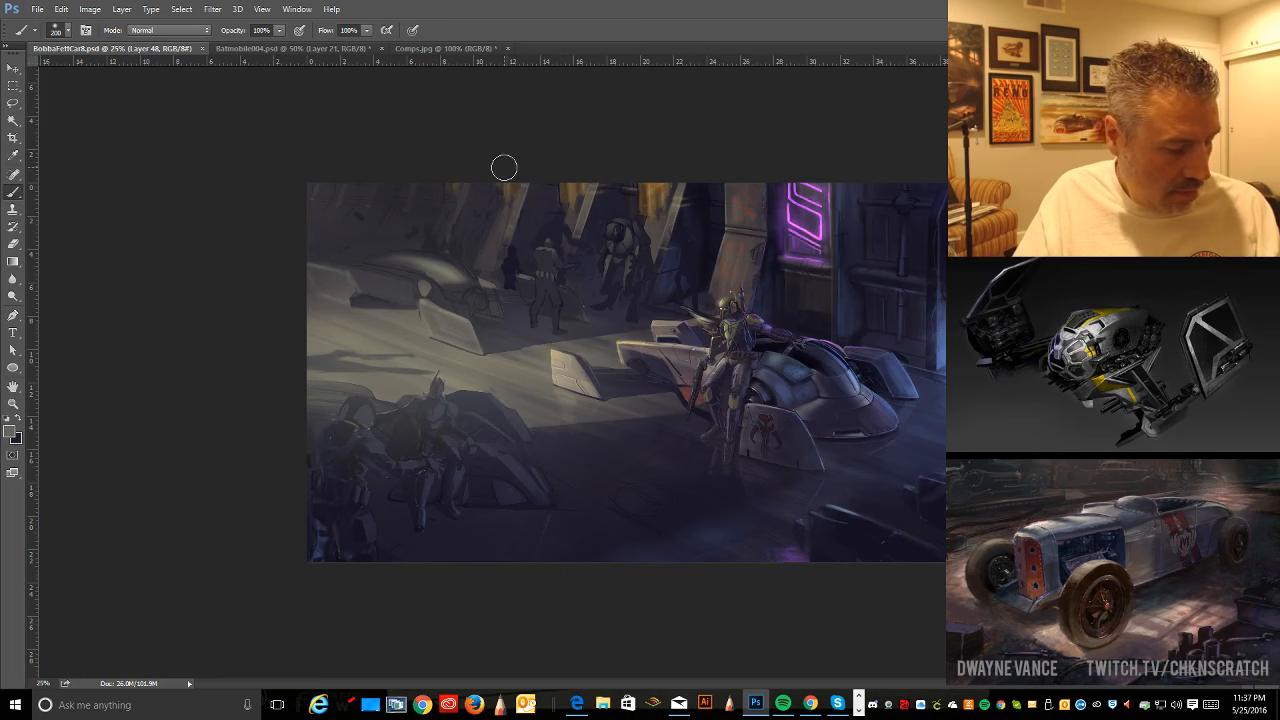
pyautogui.hotkey('ctrl', '+')
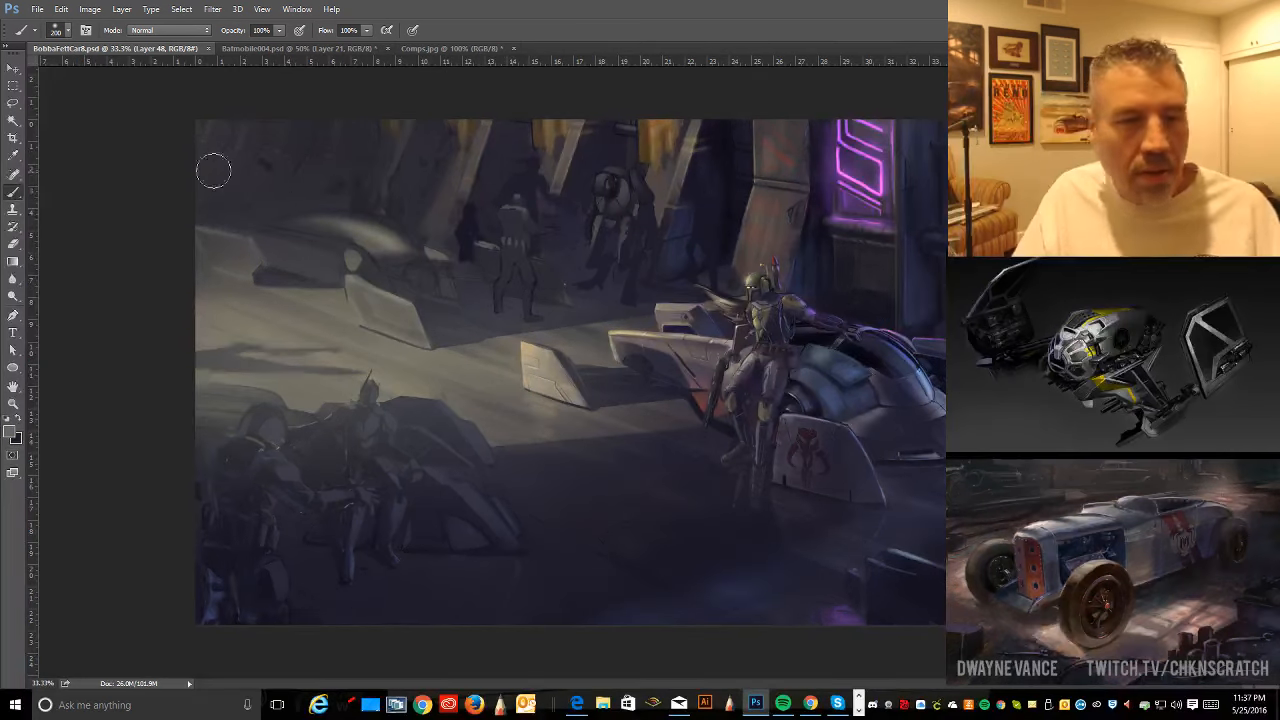
pyautogui.click(12, 106)
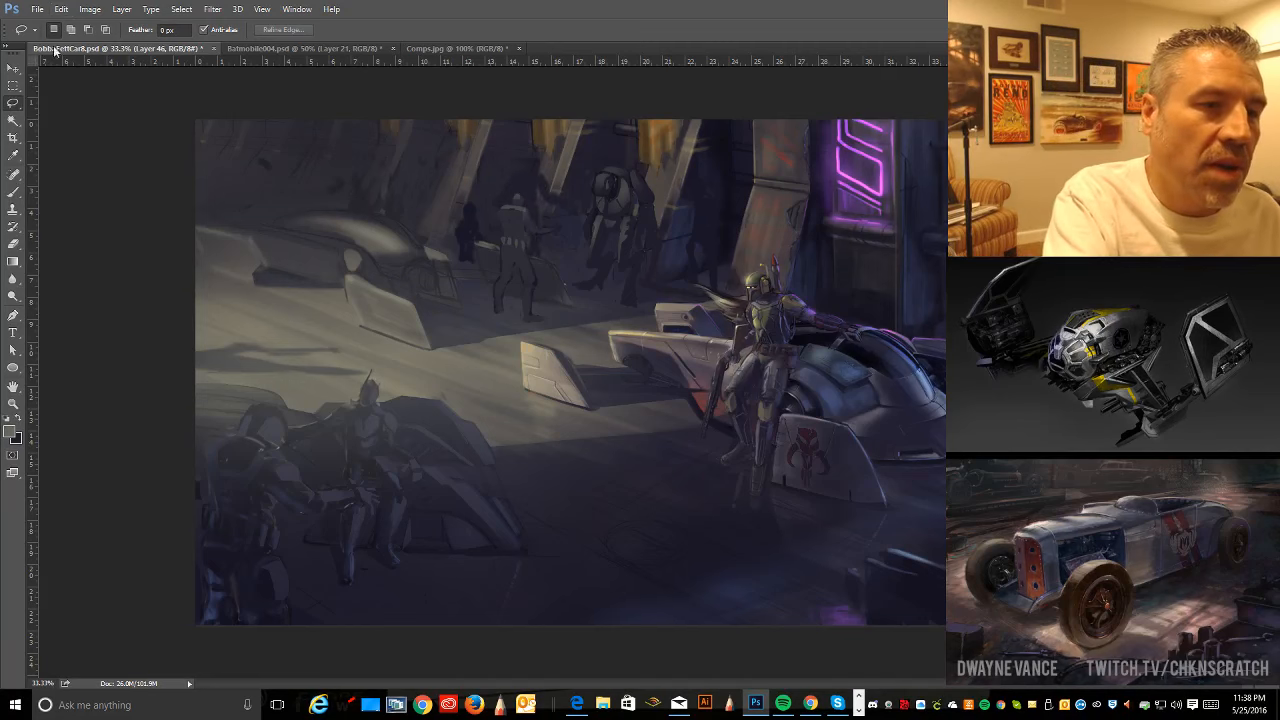
pyautogui.moveTo(548, 150)
pyautogui.mouseDown()
pyautogui.moveTo(582, 211)
pyautogui.moveTo(542, 211)
pyautogui.moveTo(539, 264)
pyautogui.moveTo(476, 240)
pyautogui.moveTo(519, 143)
pyautogui.moveTo(558, 142)
pyautogui.mouseUp()
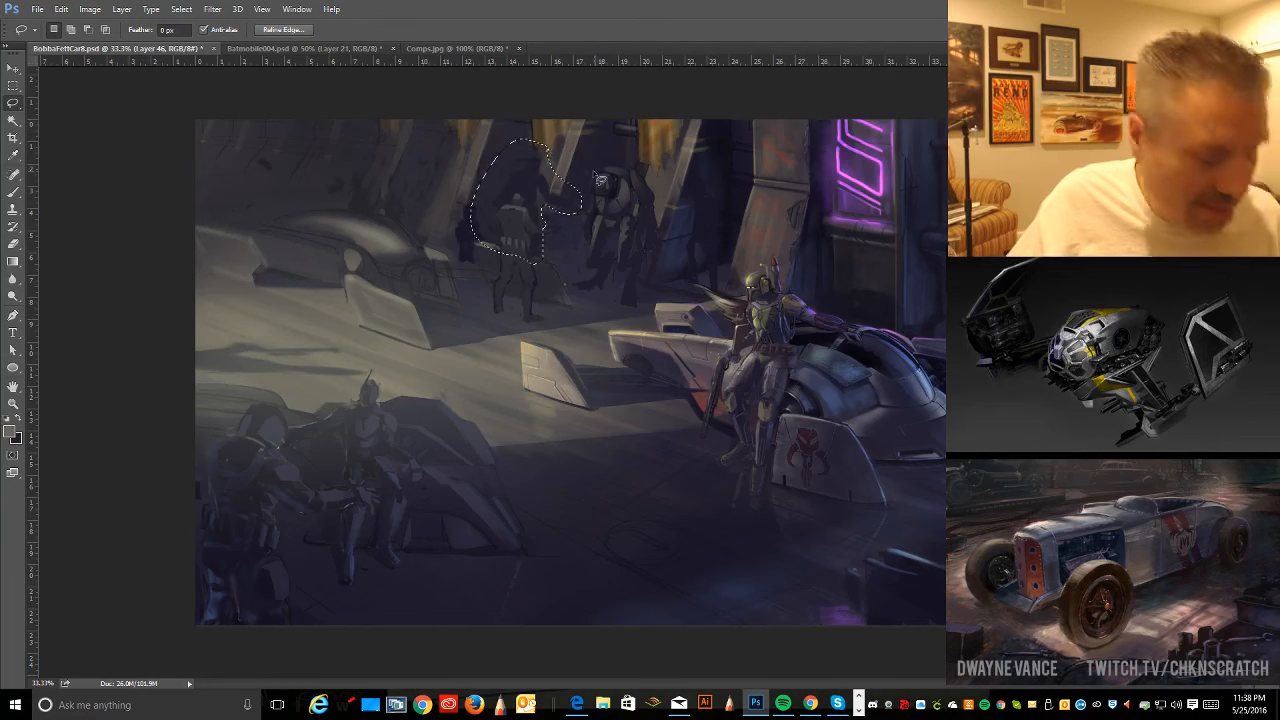
pyautogui.press('Delete')
pyautogui.hotkey('ctrl', 'd')
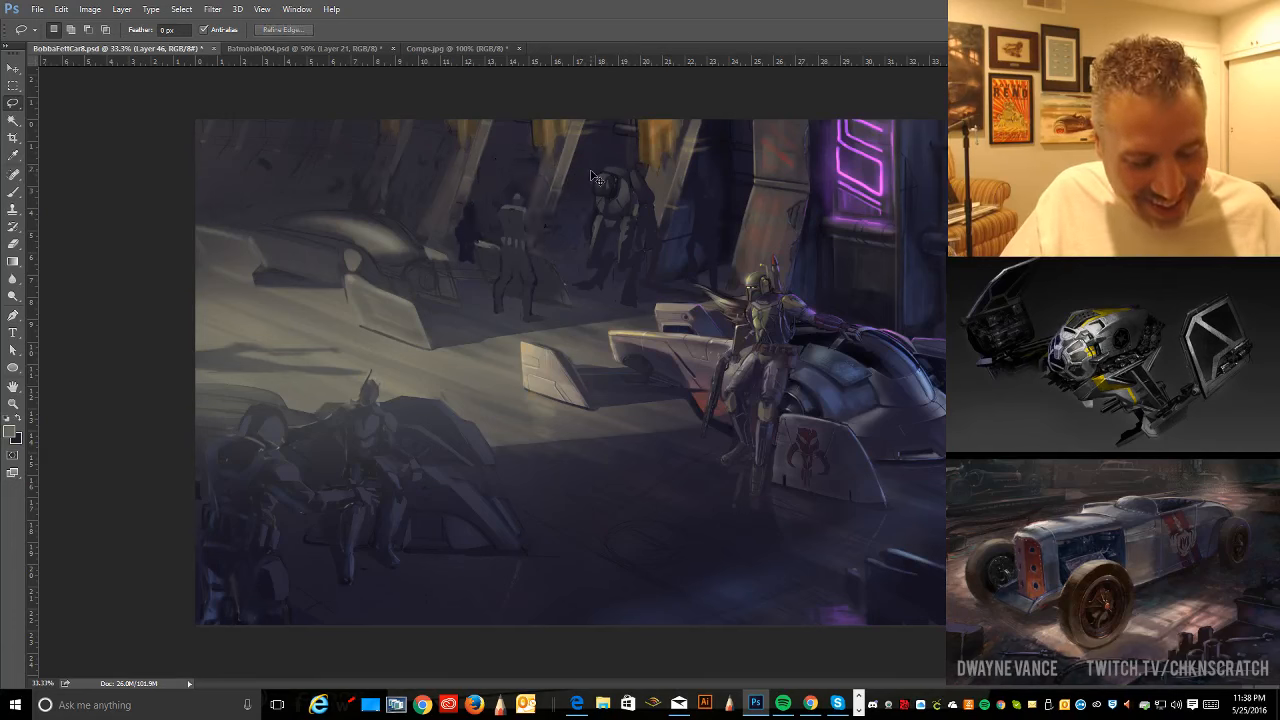
# - Paste the dark silhouette figure as a new layer and move it behind the standing background figure
pyautogui.hotkey('ctrl', 'v')
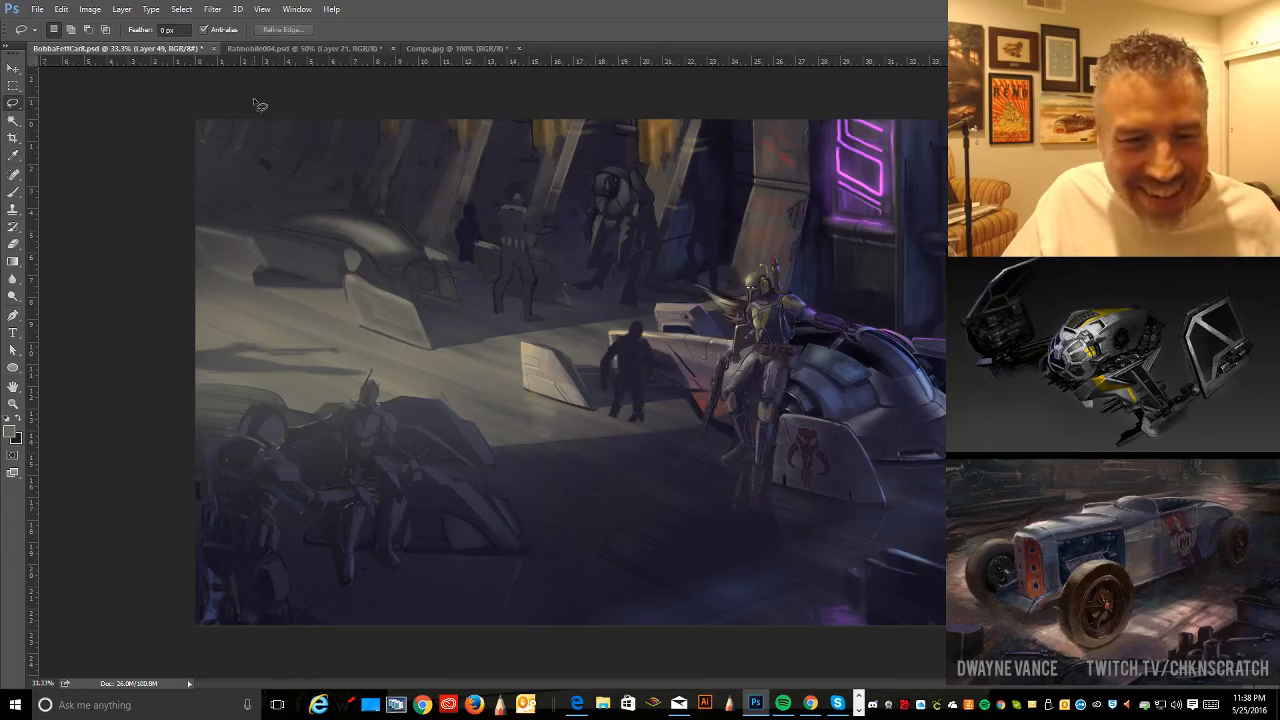
pyautogui.click(13, 68)
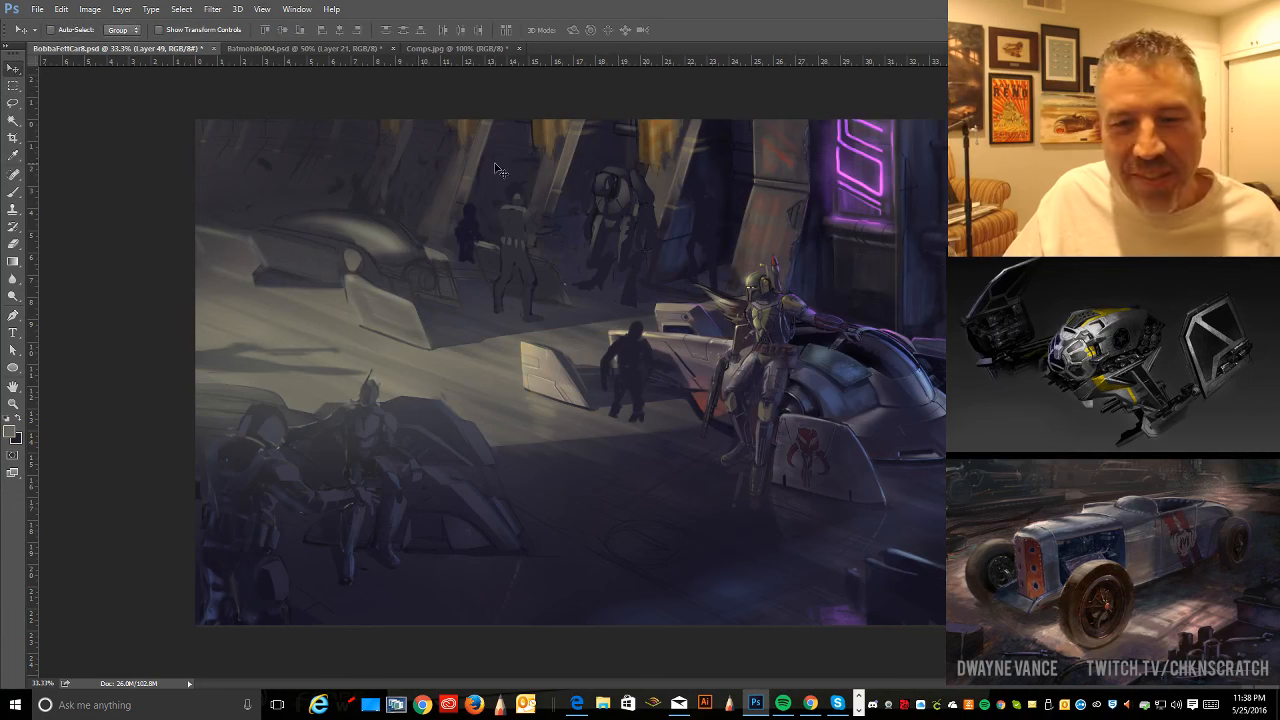
pyautogui.moveTo(633, 367); pyautogui.dragTo(538, 210)
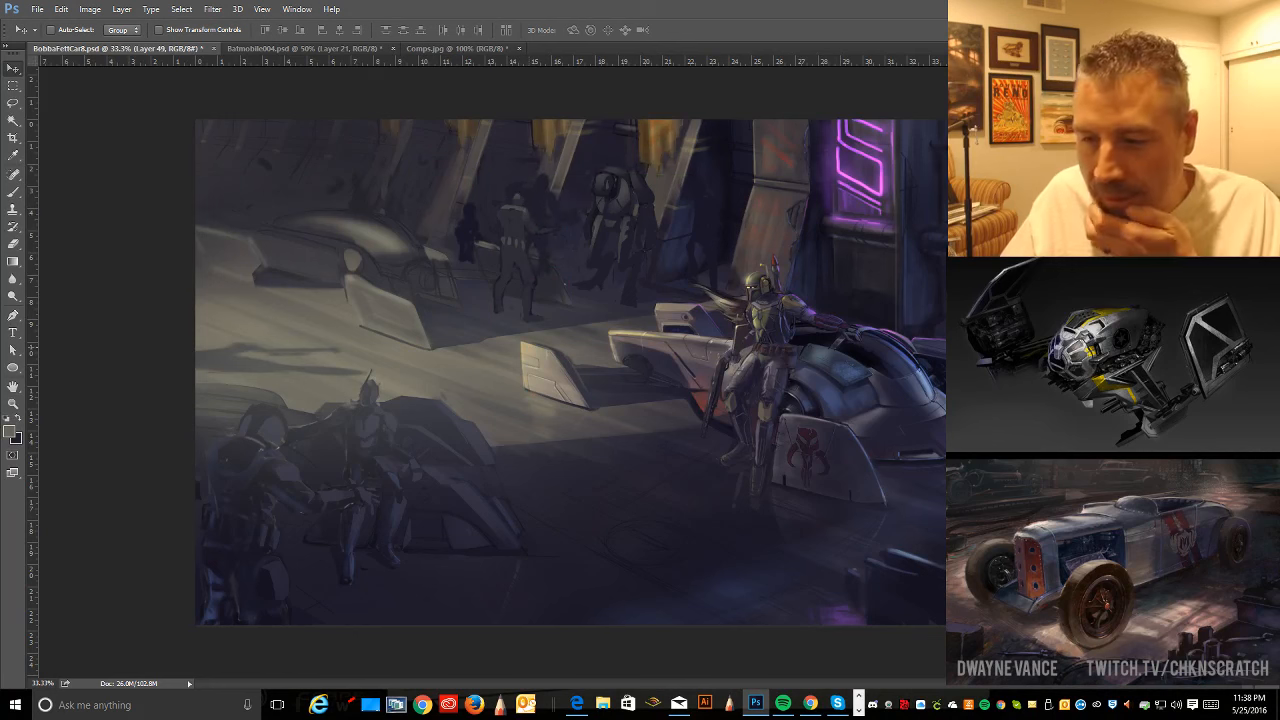
# - Compare the background group with and without the recent figure changes by repeatedly undoing and restoring them
pyautogui.hotkey('ctrl', 'z')
pyautogui.hotkey('ctrl', 'z')
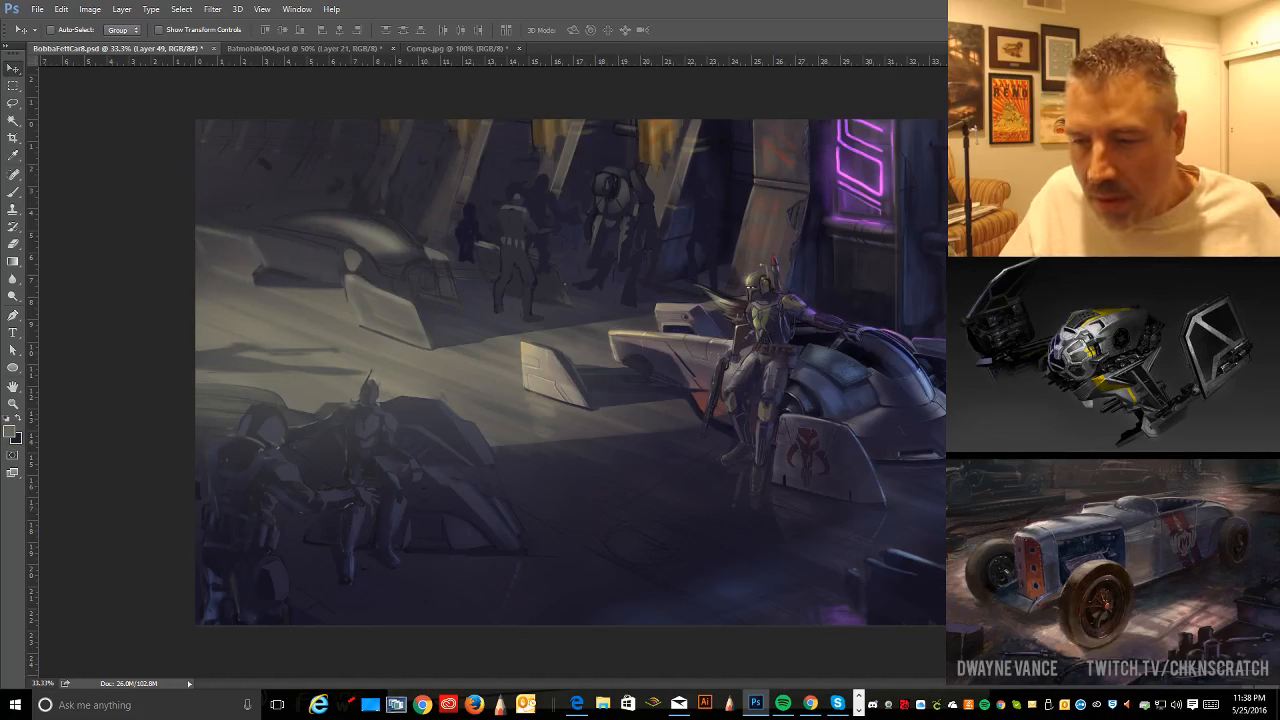
pyautogui.hotkey('ctrl', 'z')
pyautogui.hotkey('ctrl', 'z')
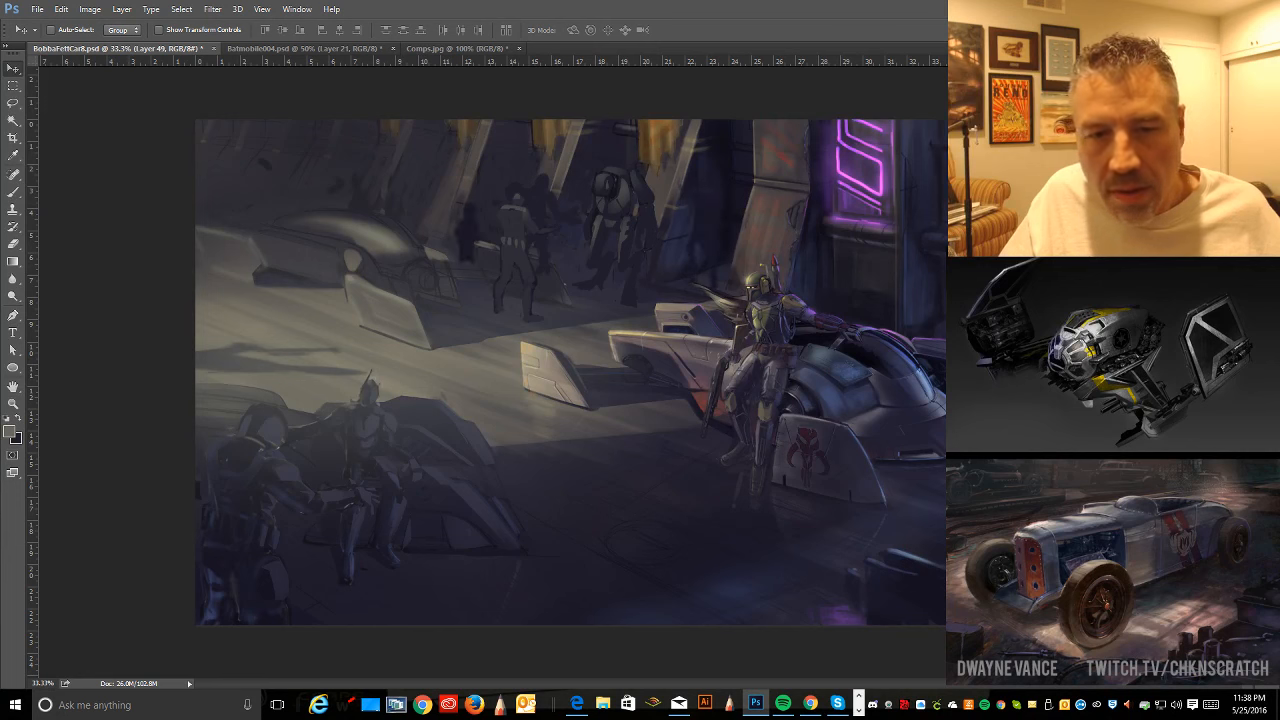
pyautogui.hotkey('ctrl', 'z')
pyautogui.hotkey('ctrl', 'z')
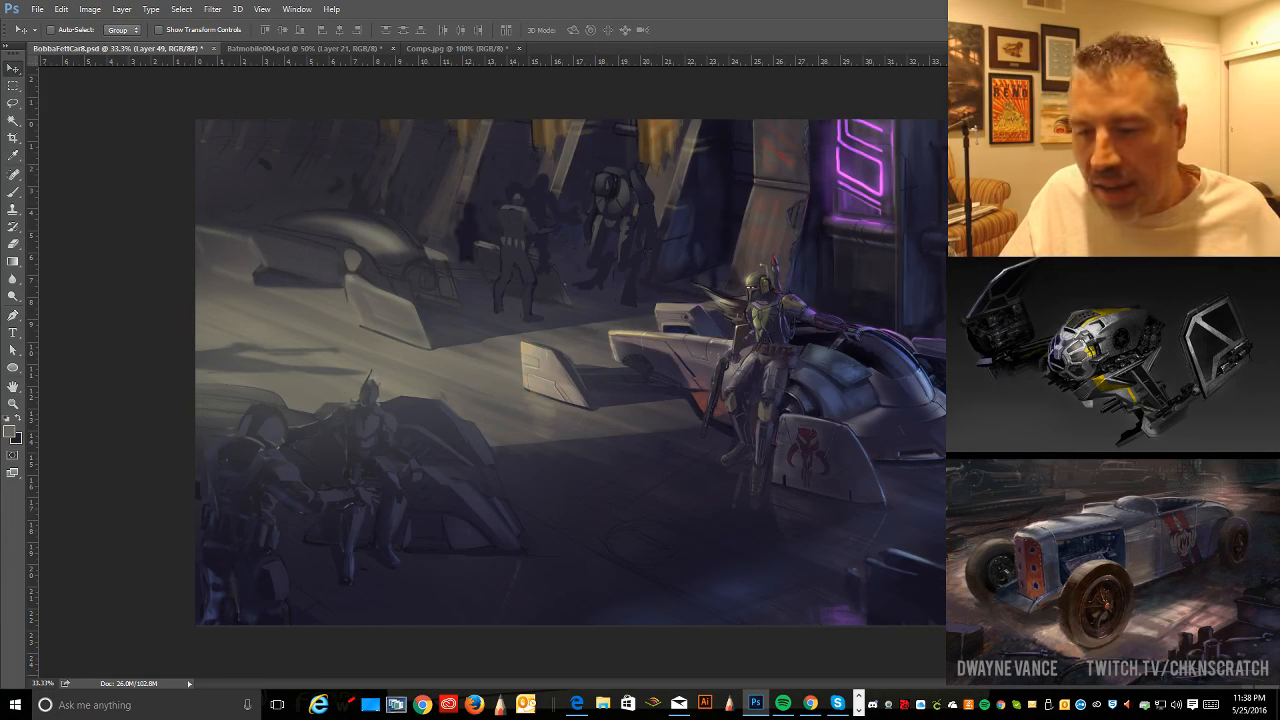
pyautogui.hotkey('ctrl', 'z')
pyautogui.hotkey('ctrl', 'z')
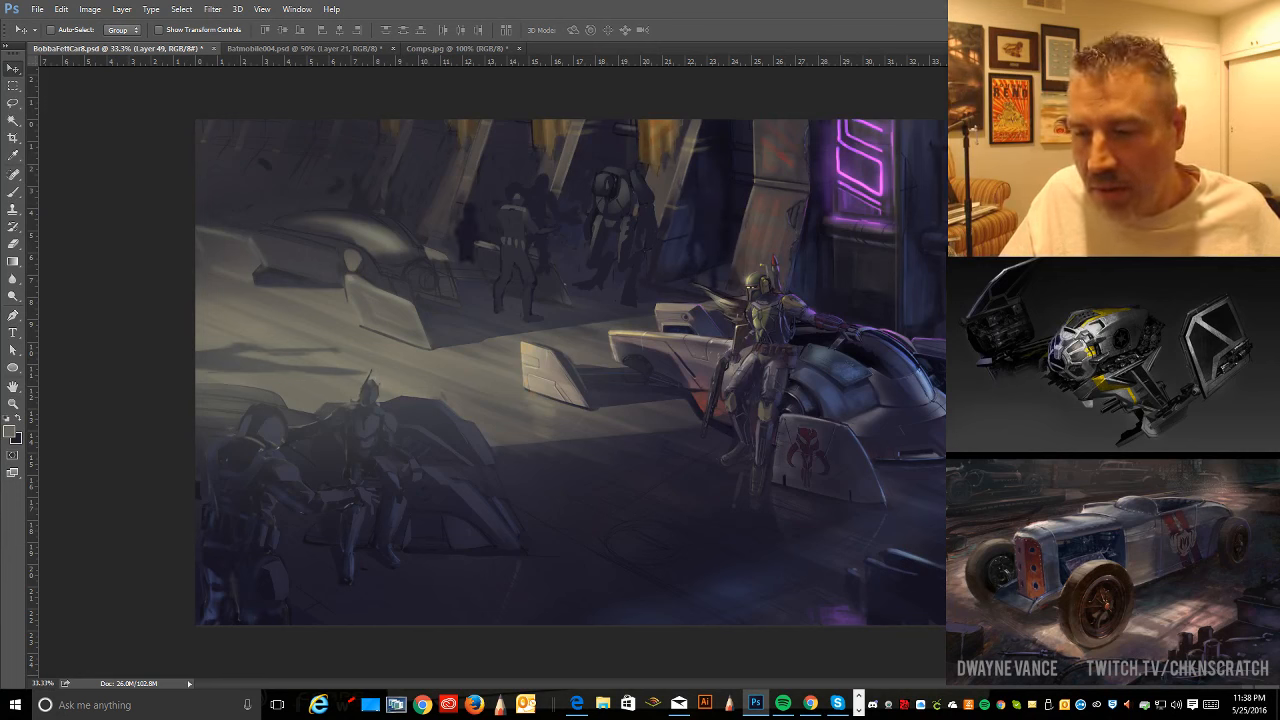
pyautogui.hotkey('ctrl', 'z')
pyautogui.hotkey('ctrl', 'z')
pyautogui.hotkey('ctrl', 'z')
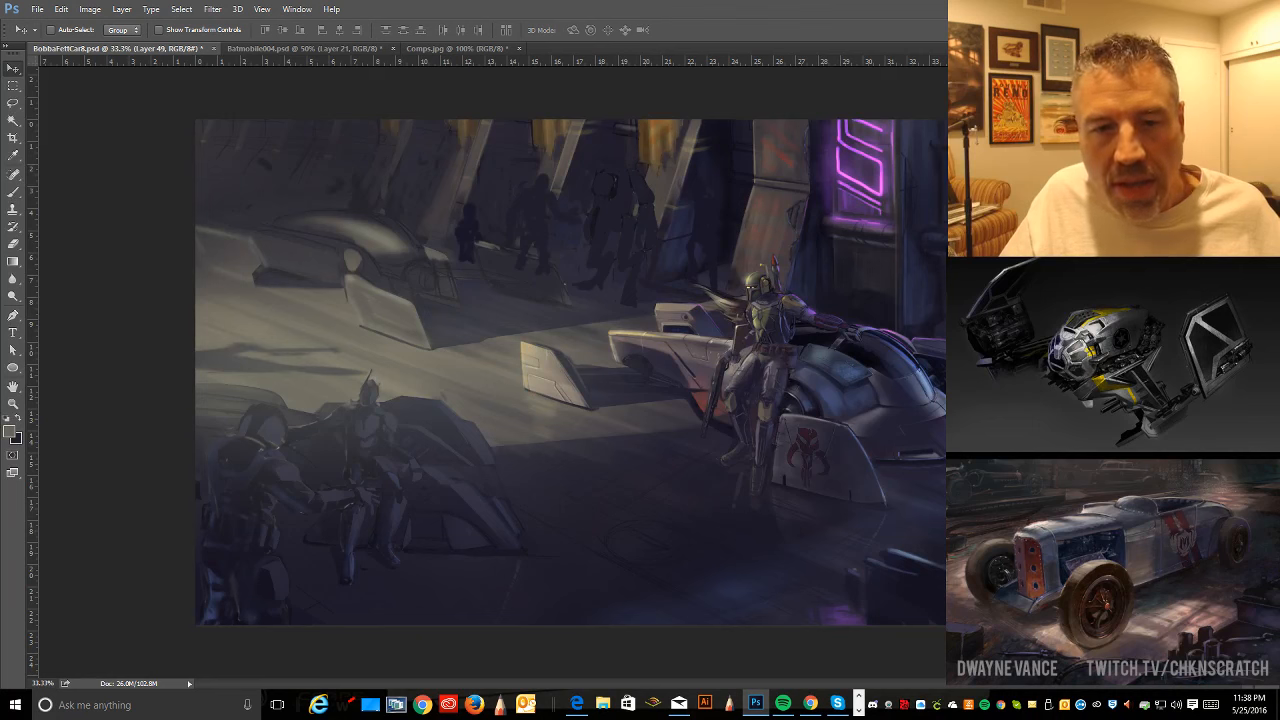
pyautogui.hotkey('ctrl', 'z')
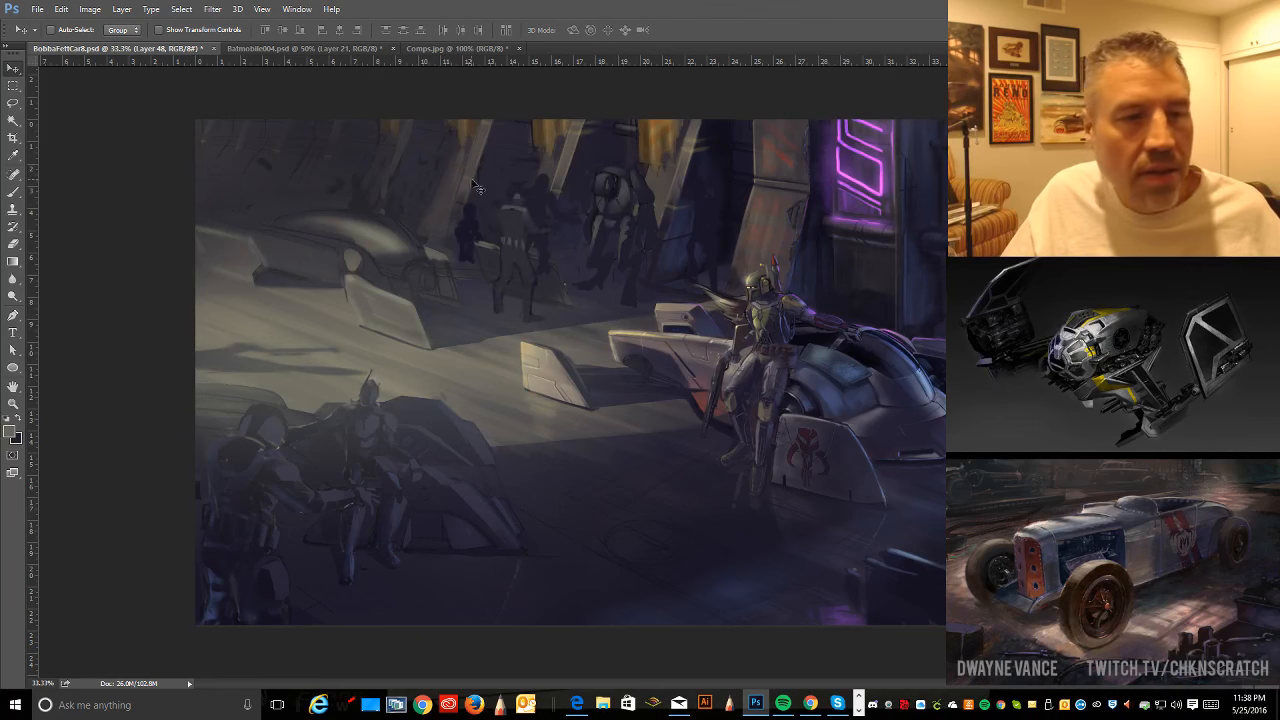
# - Try circling the Boba Fett figure in bright blue and brushing a streak toward the background car, undoing both strokes
pyautogui.click(14, 243)
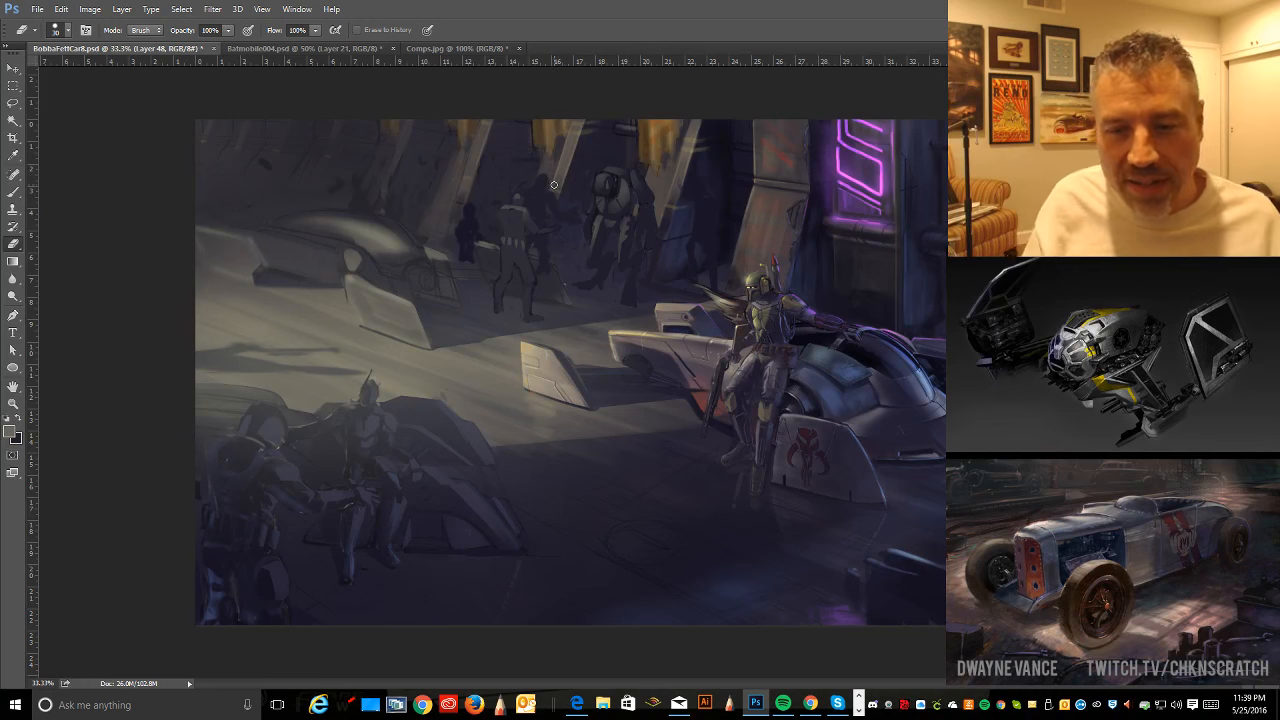
pyautogui.click(11, 430)
pyautogui.click(624, 198)
pyautogui.click(760, 189)
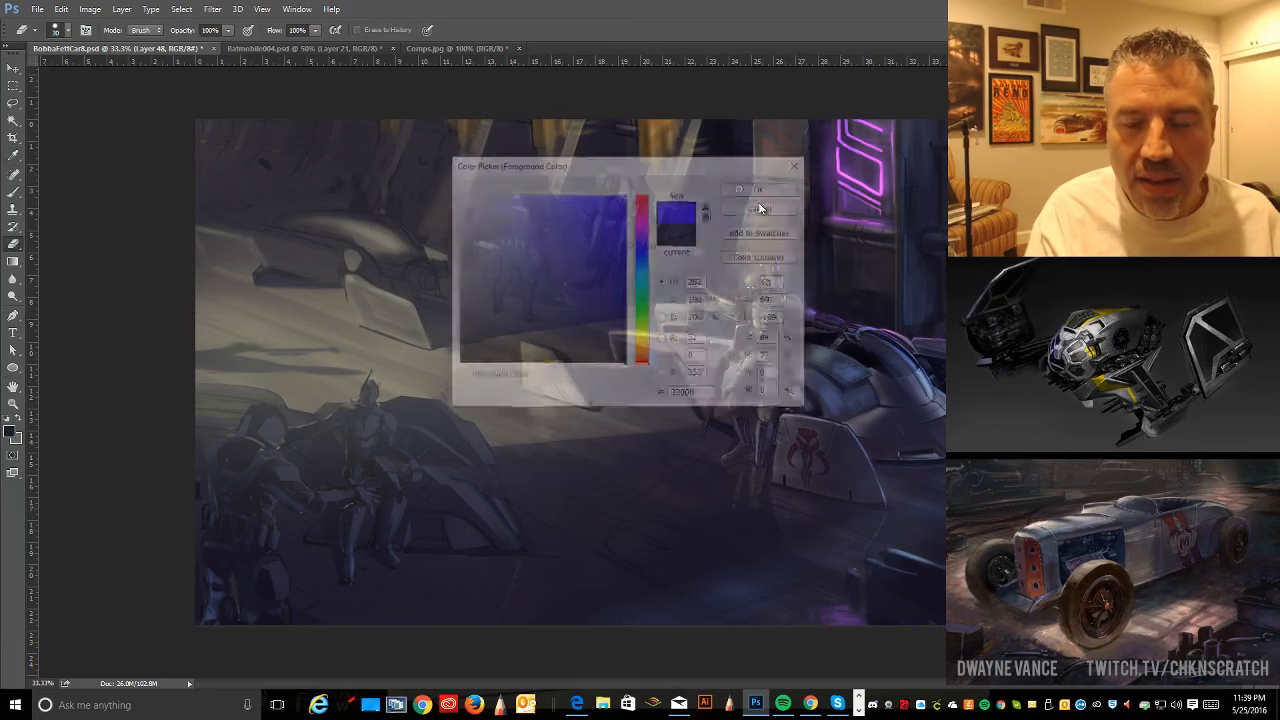
pyautogui.click(20, 192)
pyautogui.moveTo(830, 232)
pyautogui.mouseDown()
pyautogui.moveTo(650, 352)
pyautogui.moveTo(849, 251)
pyautogui.mouseUp()
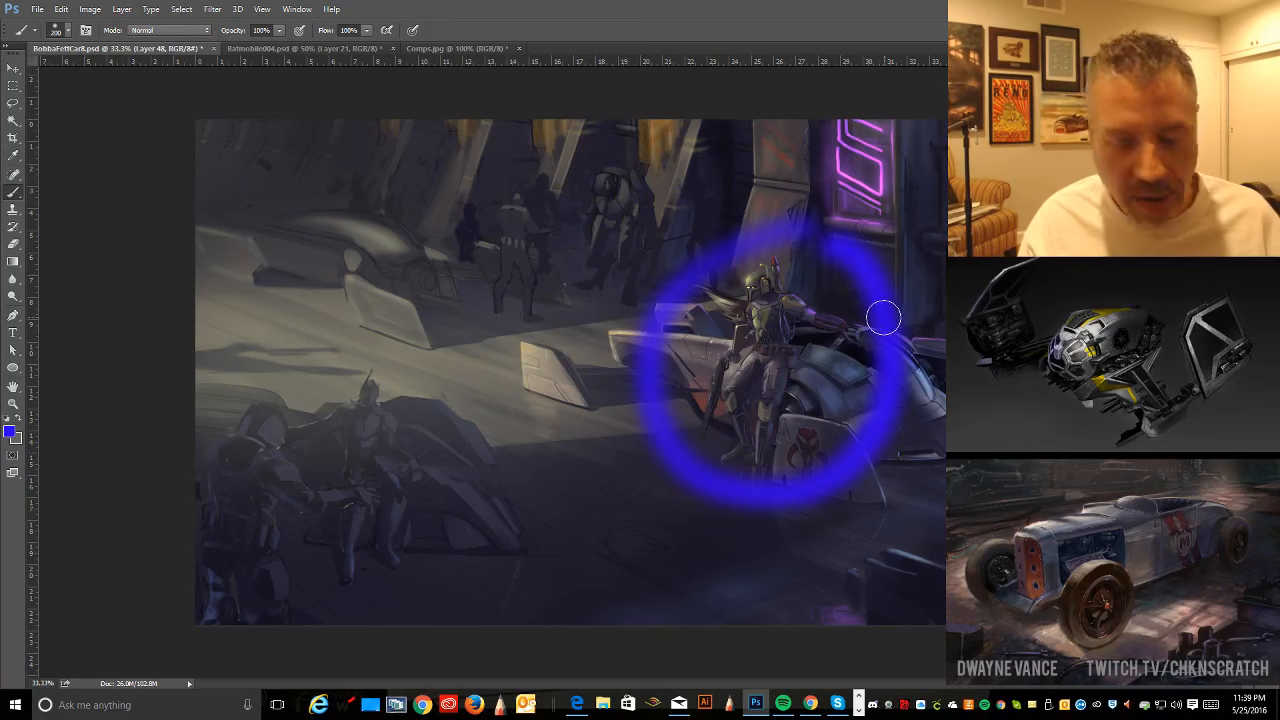
pyautogui.hotkey('ctrl', 'z')
pyautogui.moveTo(706, 315)
pyautogui.mouseDown()
pyautogui.moveTo(360, 334)
pyautogui.moveTo(385, 350)
pyautogui.mouseUp()
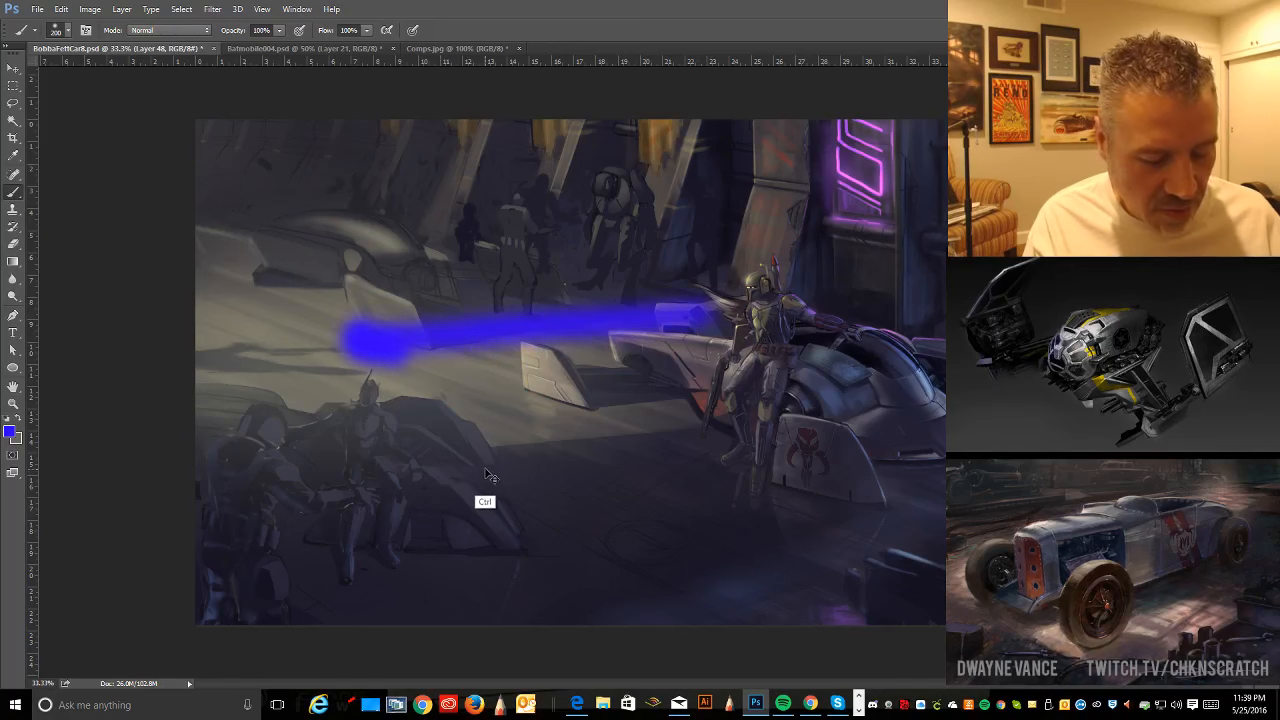
pyautogui.hotkey('ctrl', 'z')
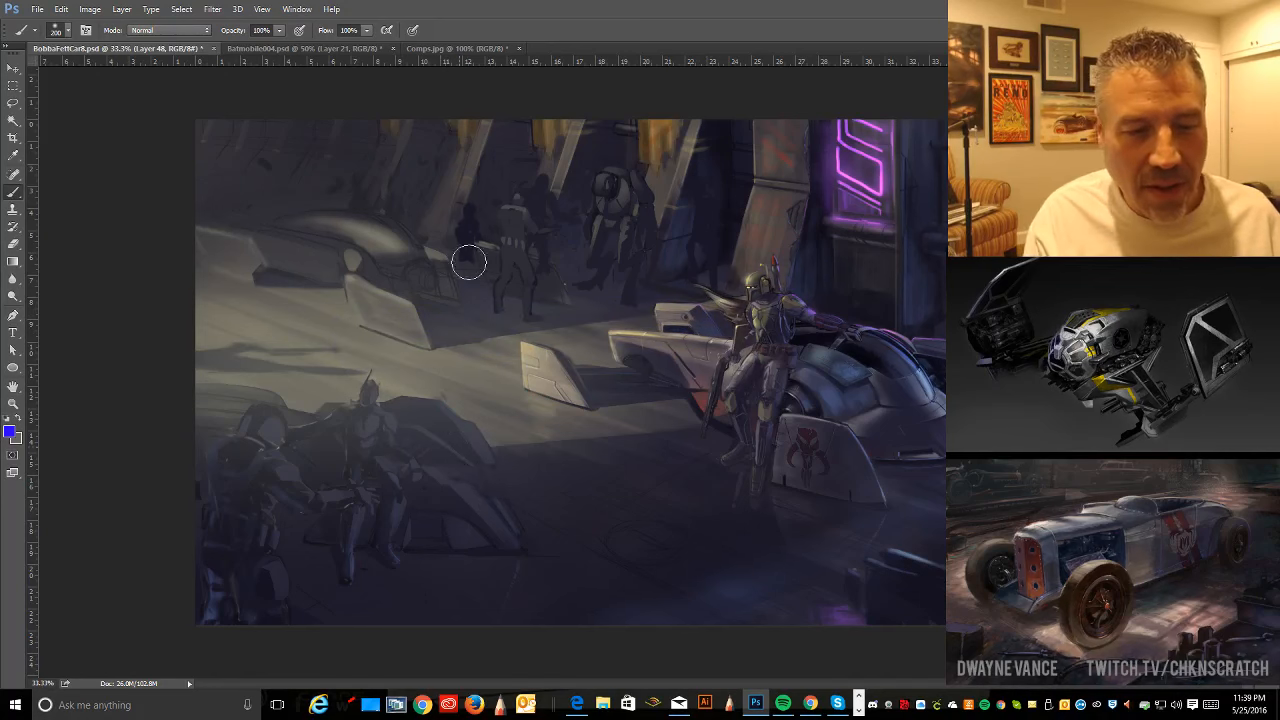
# - Try tracing a thinner blue guide stroke from the background car across the scene with a size 45 brush, and undo it
pyautogui.press('[')
pyautogui.press('[')
pyautogui.press('[')
pyautogui.press('[')
pyautogui.press('[')
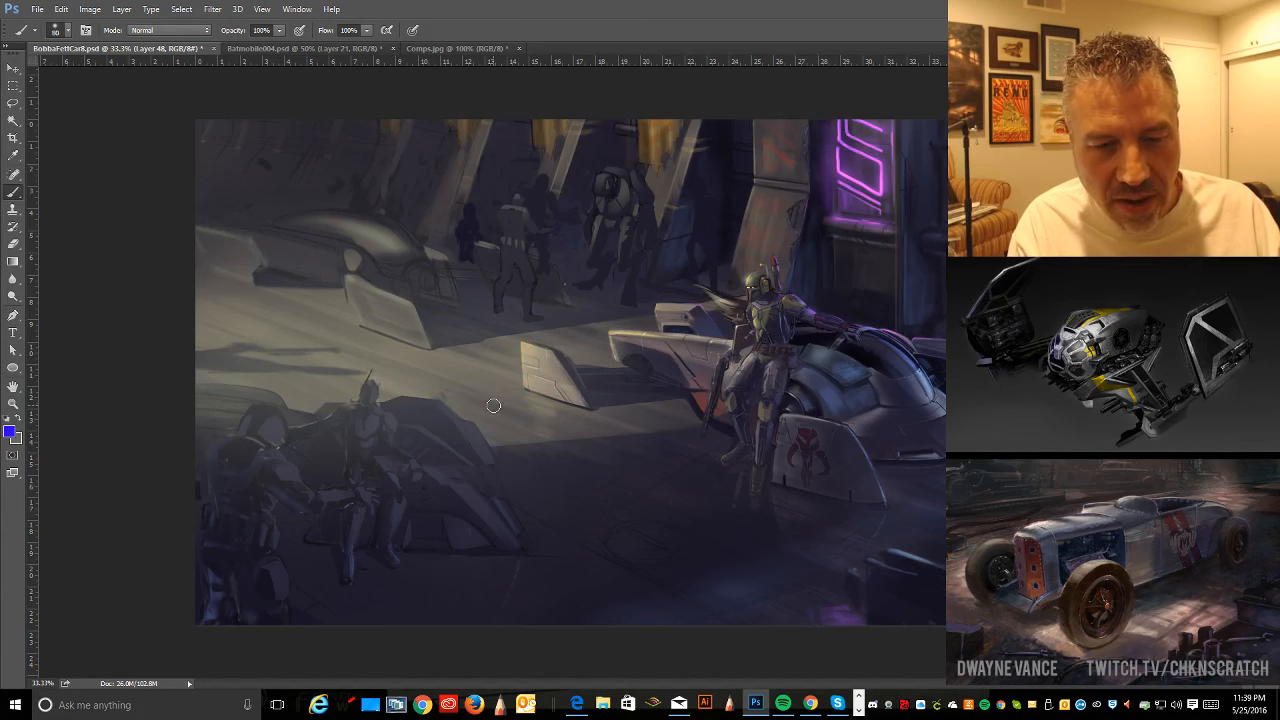
pyautogui.scroll(-3, 584, 368)
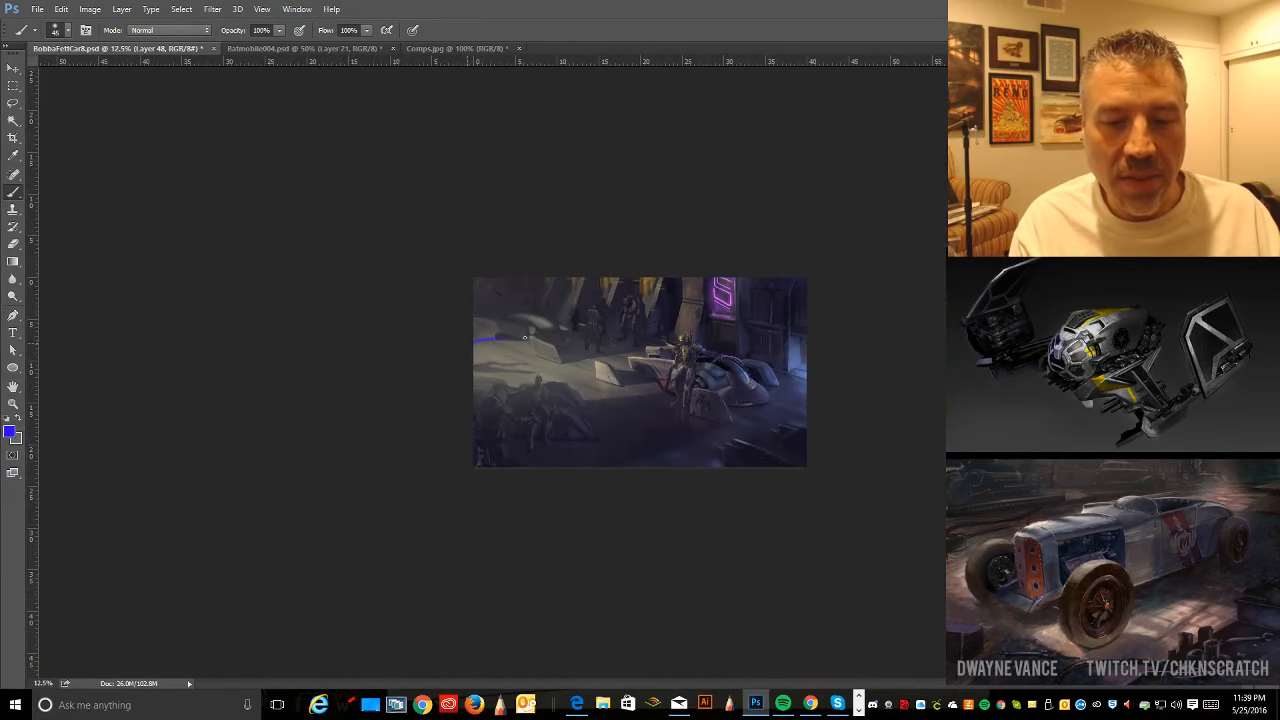
pyautogui.moveTo(524, 337)
pyautogui.mouseDown()
pyautogui.moveTo(551, 400)
pyautogui.moveTo(446, 403)
pyautogui.mouseUp()
pyautogui.hotkey('ctrl', 'z')
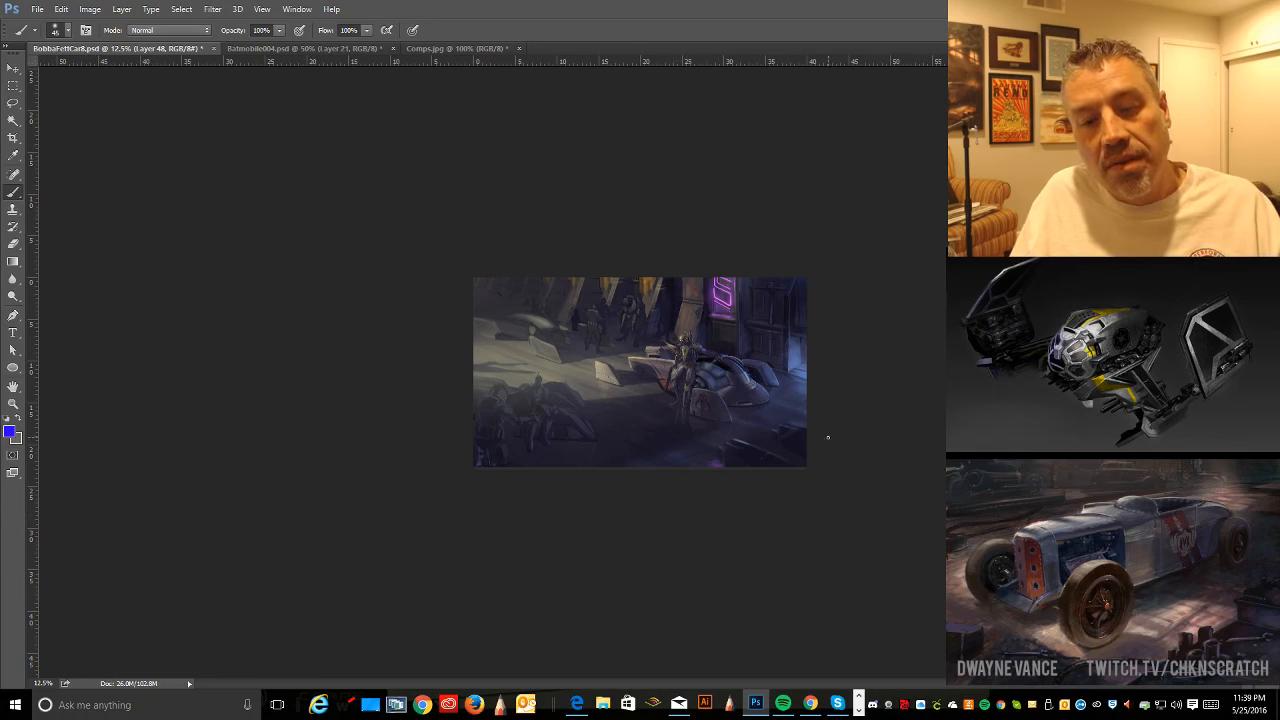
# - Check the figures and floor at closer range, toggling the last change off and on
pyautogui.hotkey('ctrl', '+')
pyautogui.hotkey('ctrl', '+')
pyautogui.hotkey('ctrl', '+')
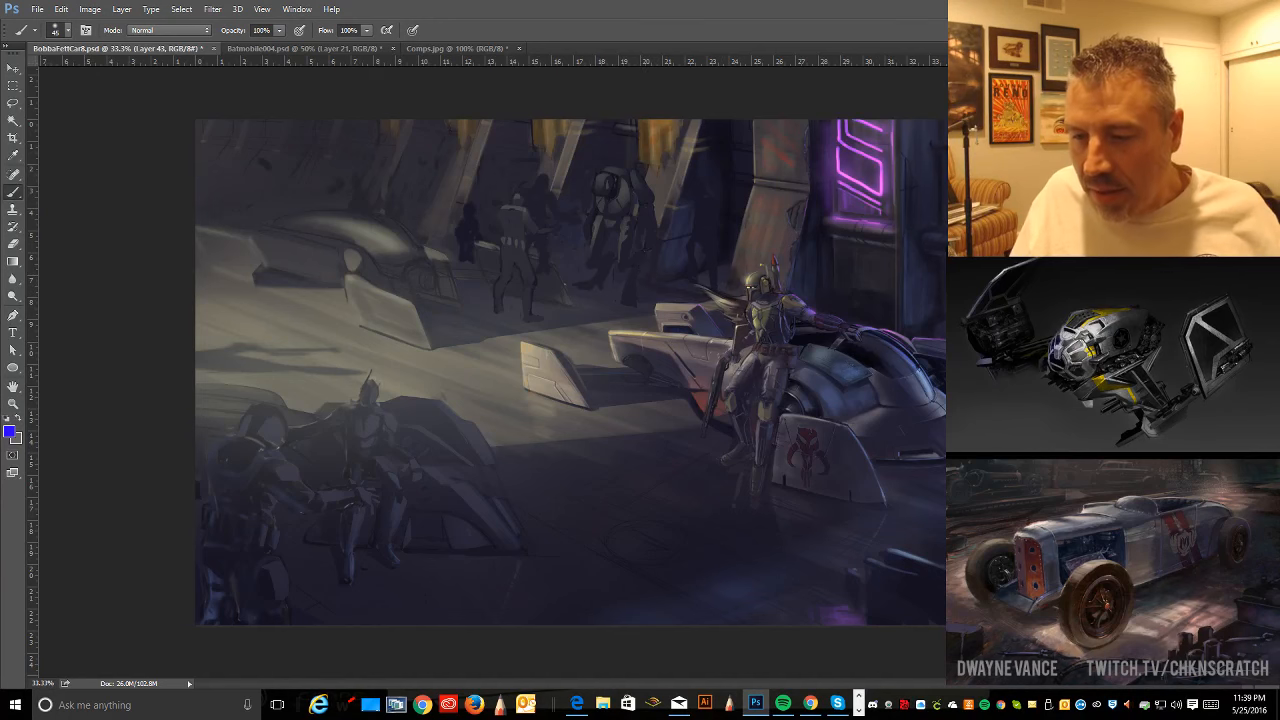
pyautogui.hotkey('ctrl', 'z')
pyautogui.hotkey('ctrl', 'z')
pyautogui.hotkey('ctrl', 'z')
pyautogui.hotkey('ctrl', 'z')
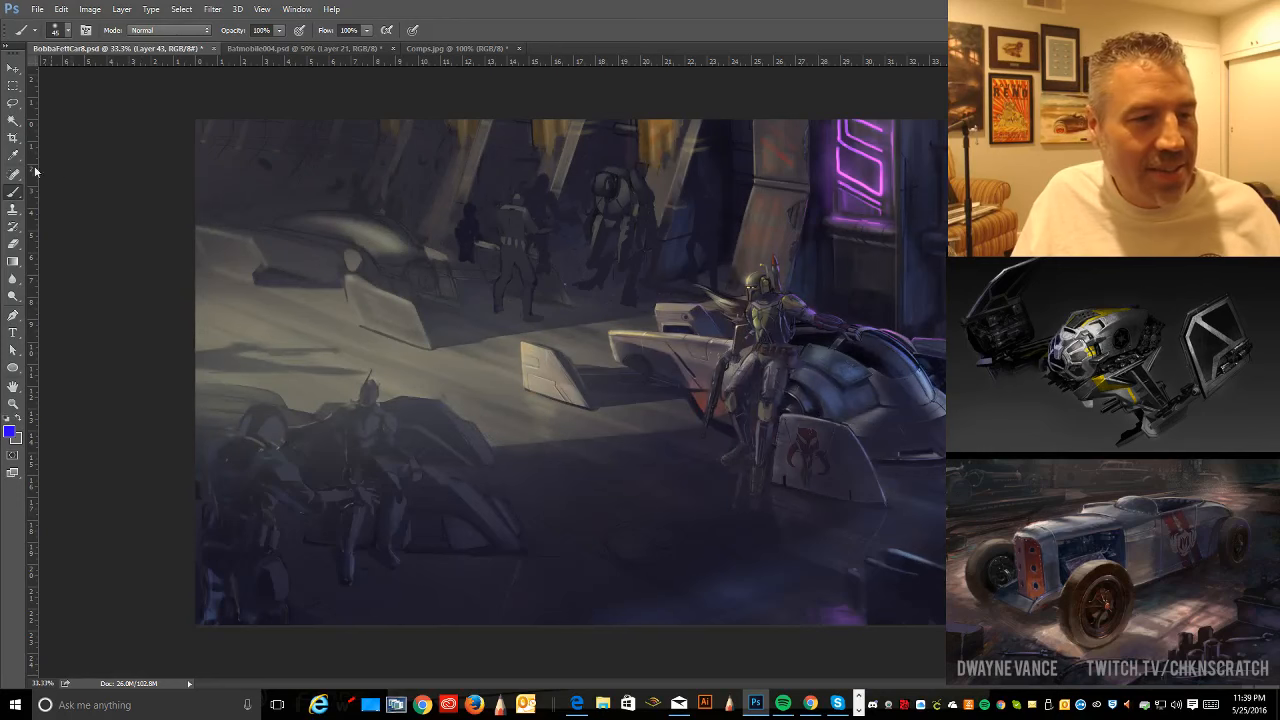
pyautogui.click(13, 103)
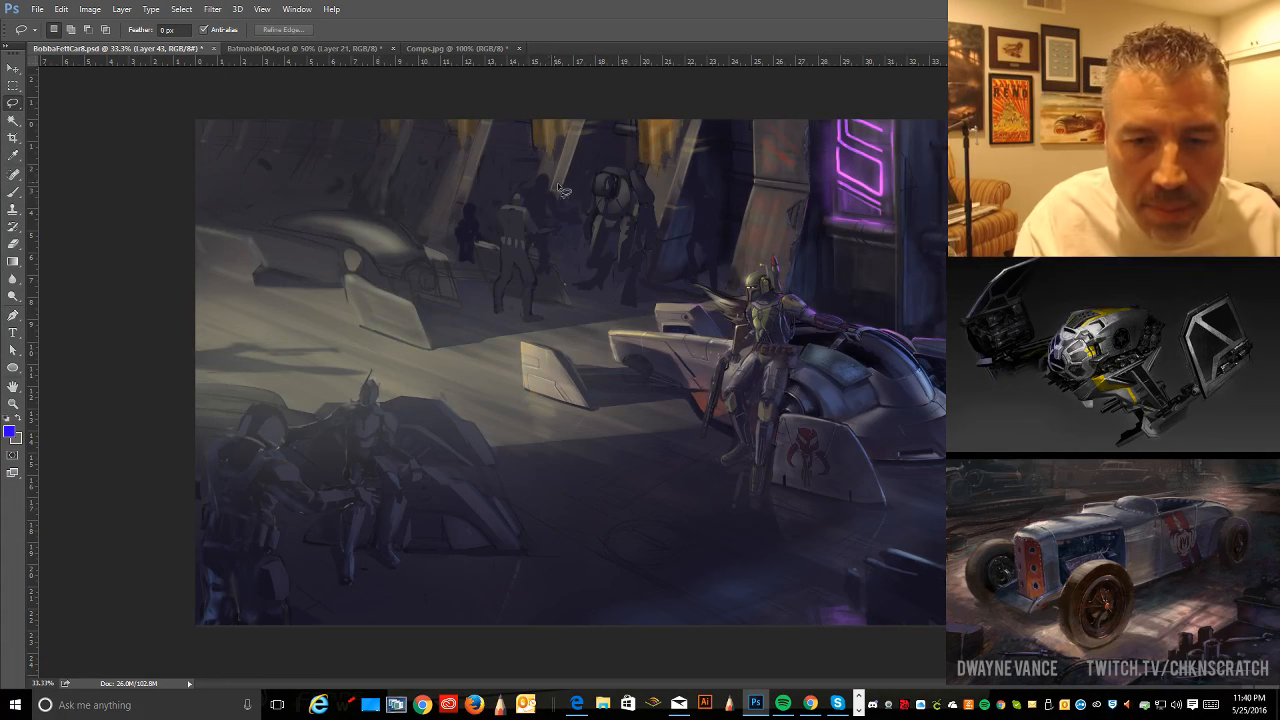
pyautogui.hotkey('ctrl', 'z')
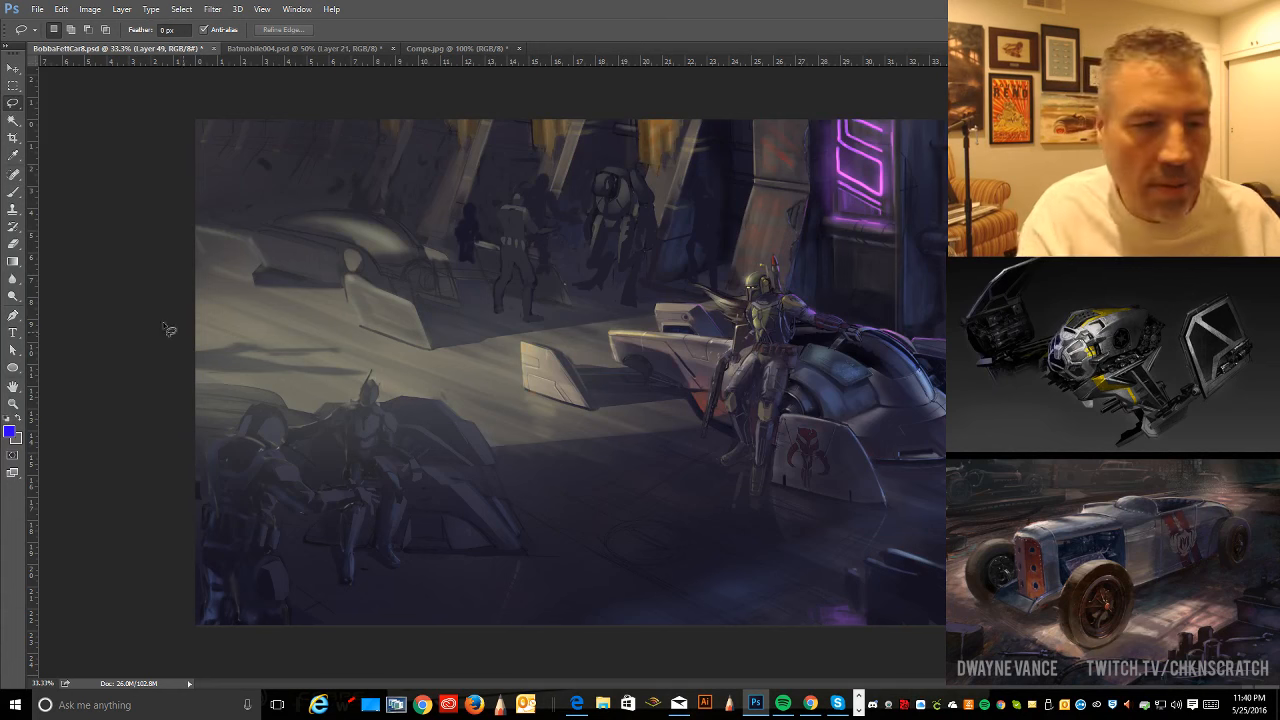
# - Sample the dark silhouette colour and touch up the small background figure beside the standing one with a size 20 brush
pyautogui.press('e')
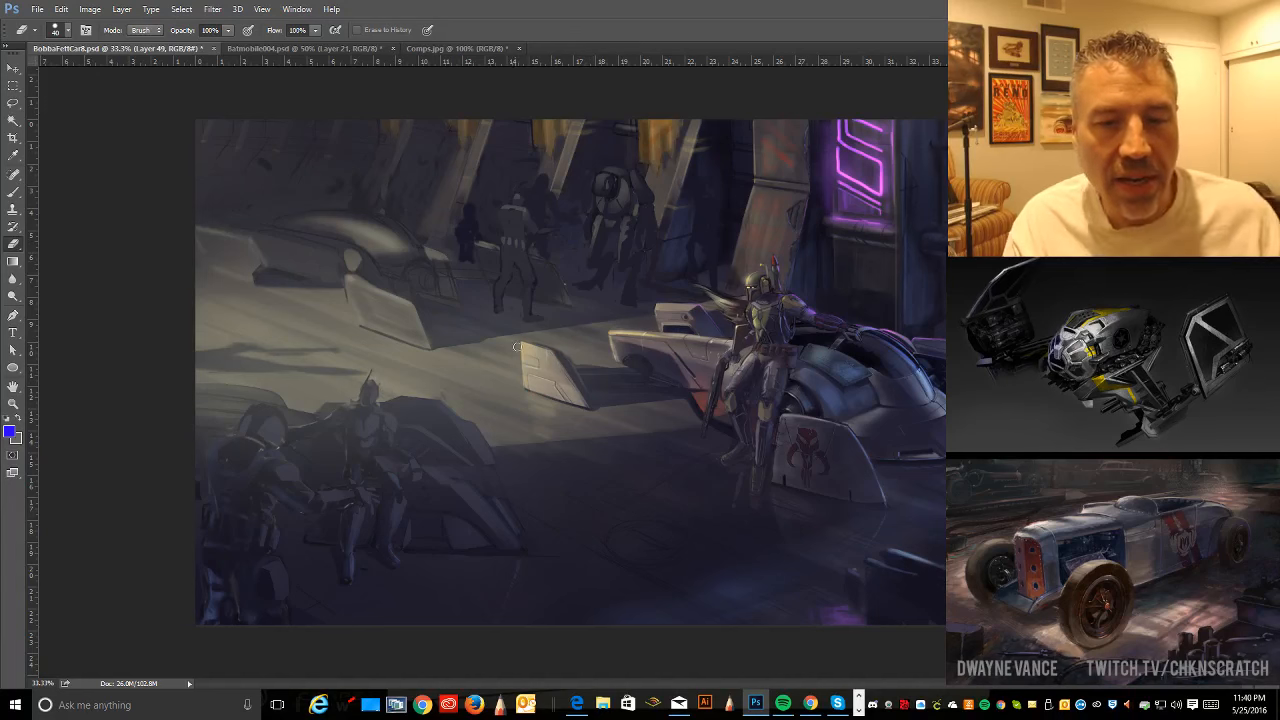
pyautogui.press('alt')
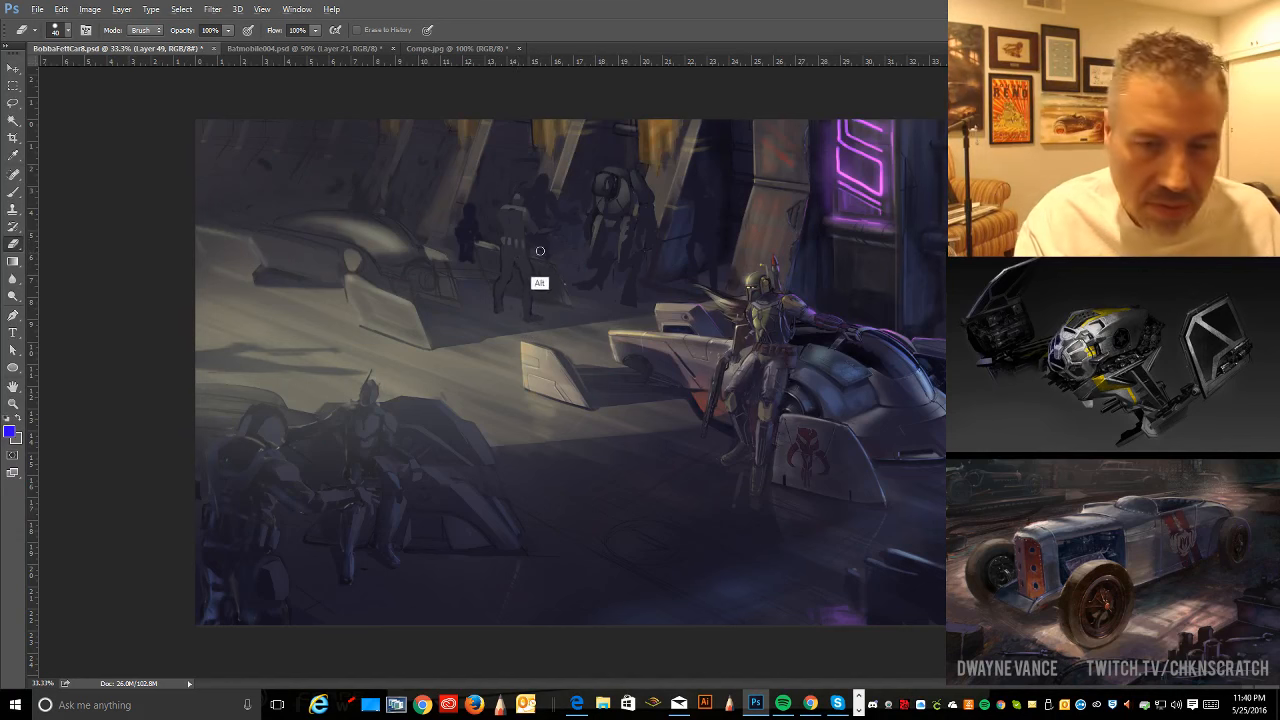
pyautogui.click(13, 191)
pyautogui.press('alt')
pyautogui.keyDown('alt'); pyautogui.click(548, 188); pyautogui.keyUp('alt')
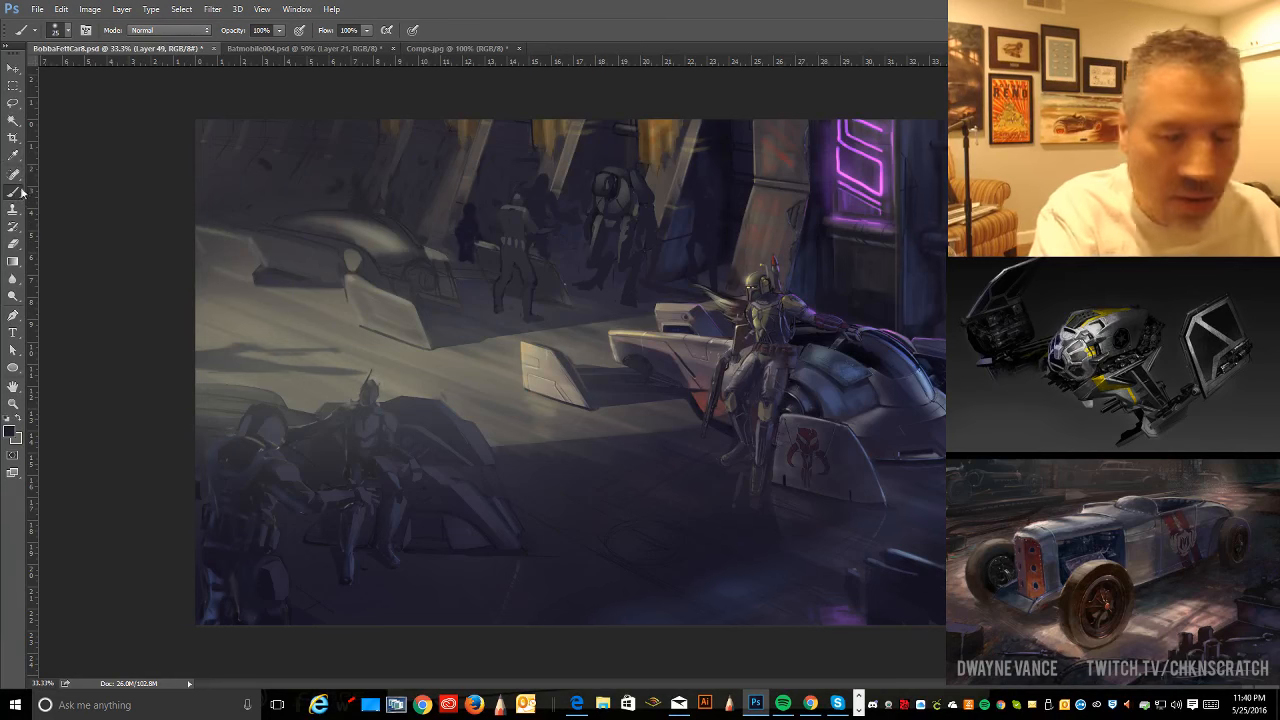
pyautogui.moveTo(515, 245); pyautogui.dragTo(620, 185)
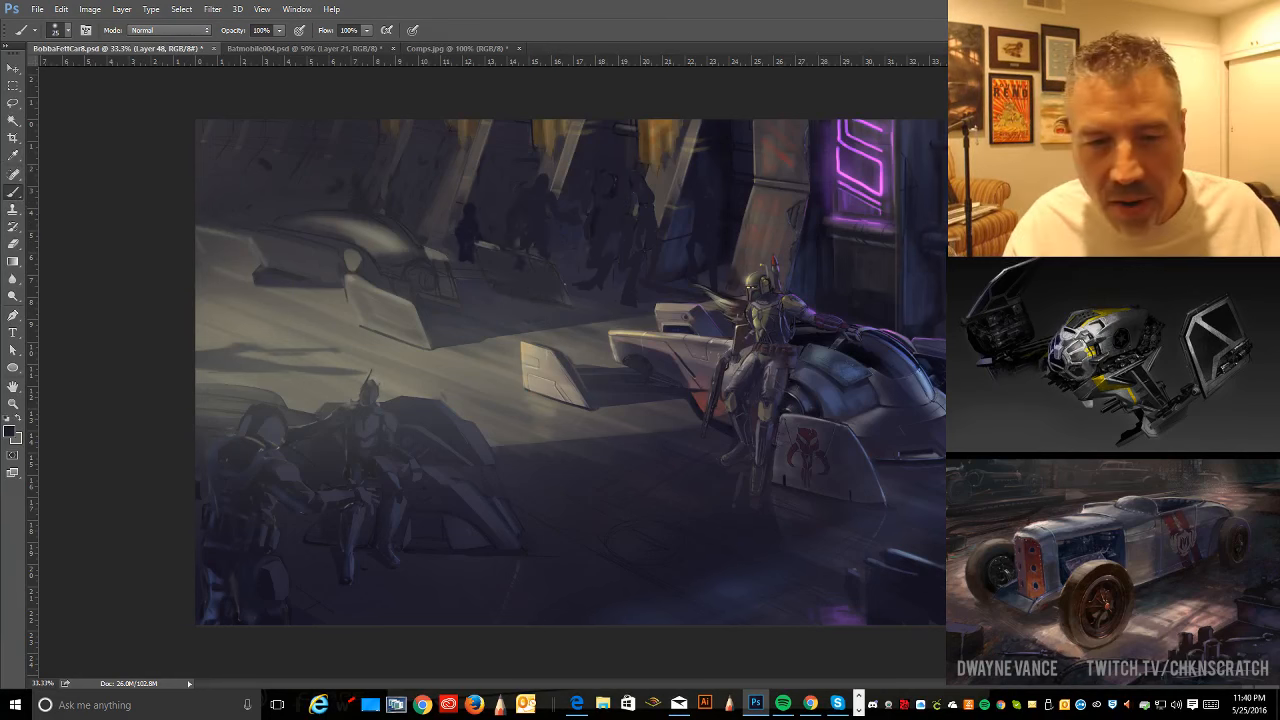
pyautogui.hotkey('ctrl', 'z')
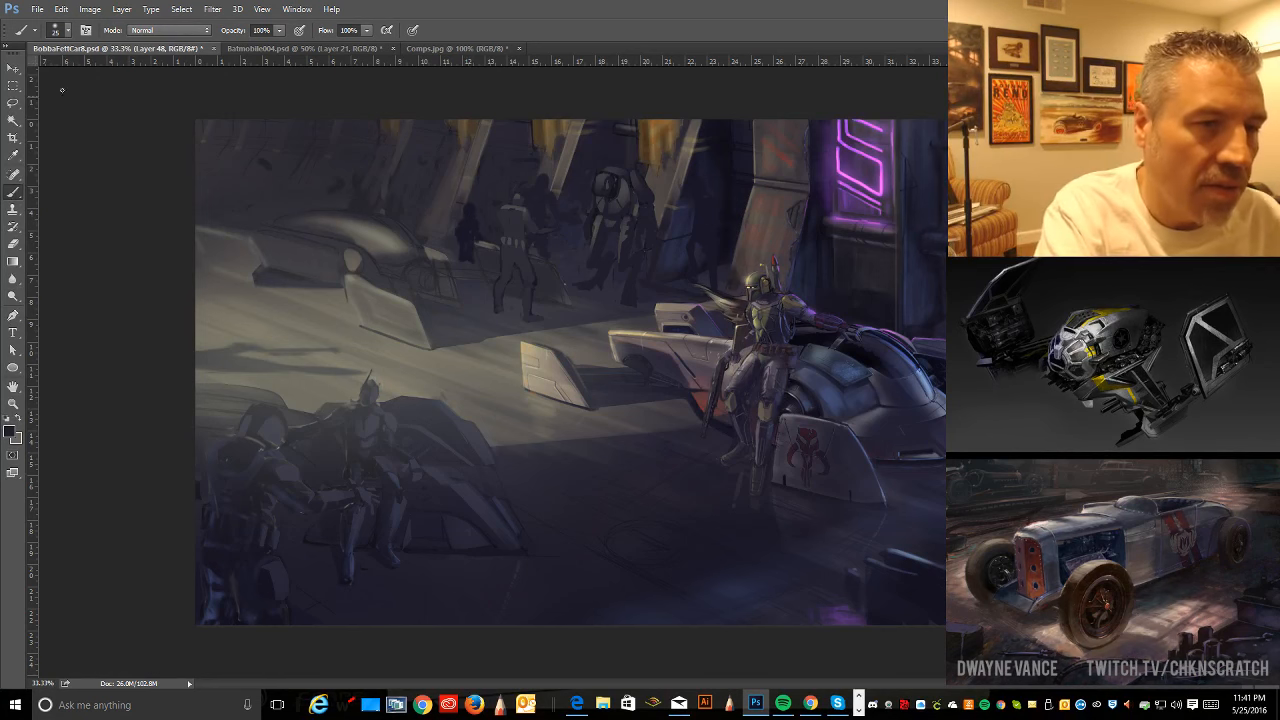
pyautogui.click(67, 30)
pyautogui.click(455, 203)
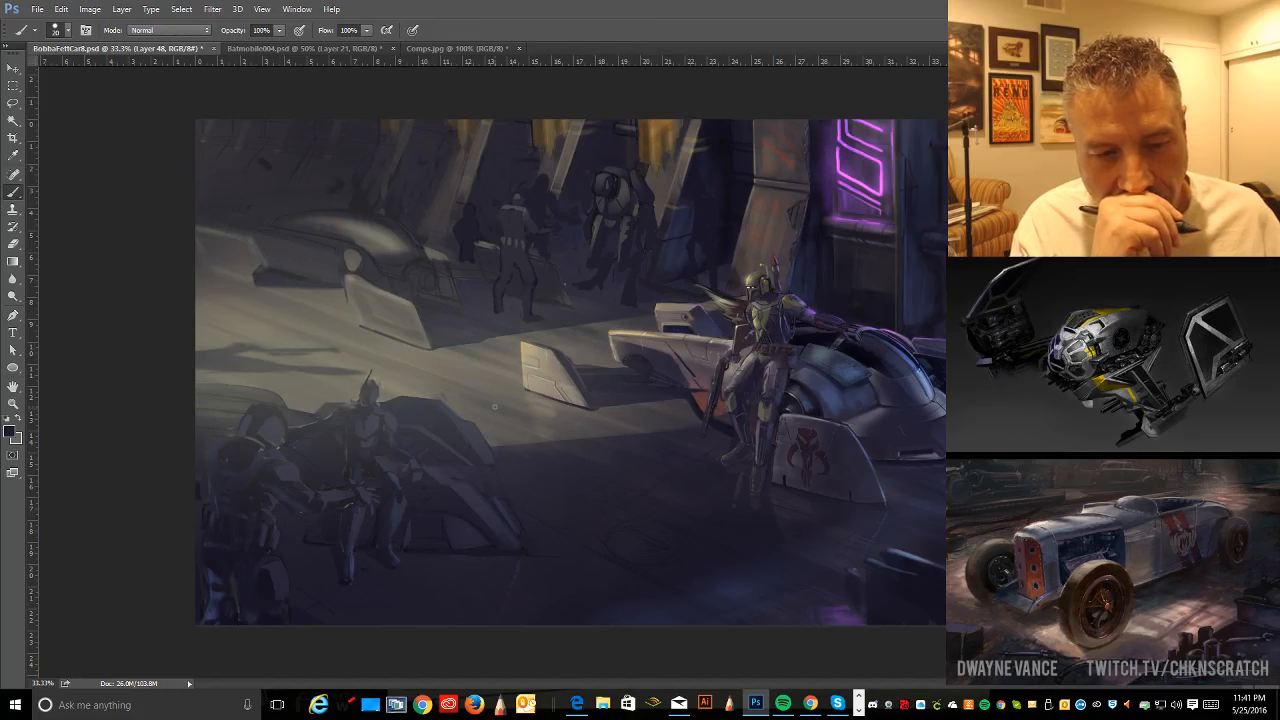
# - Lasso the figure-shaped shadow on the lit floor, copy it onto its own layer, and scale it to 138.76% width and 88.37% height
pyautogui.press('l')
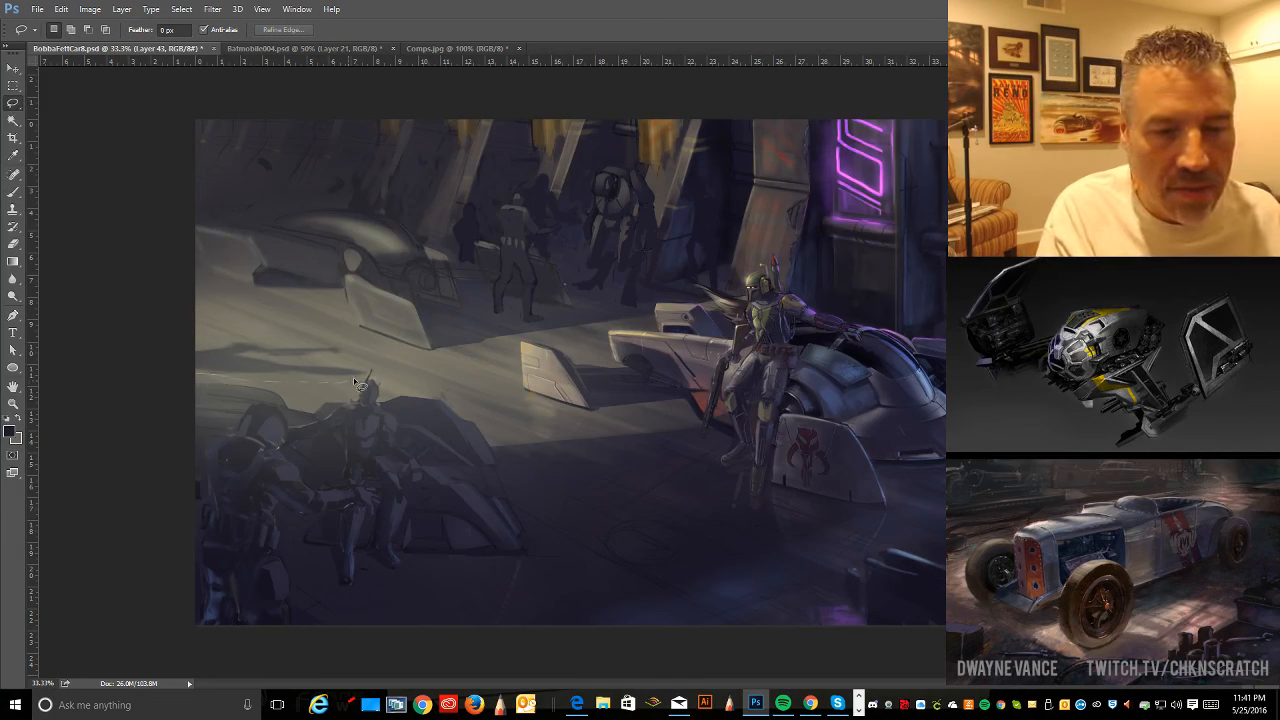
pyautogui.moveTo(353, 377)
pyautogui.mouseDown()
pyautogui.moveTo(370, 385)
pyautogui.moveTo(382, 372)
pyautogui.moveTo(283, 366)
pyautogui.moveTo(360, 358)
pyautogui.moveTo(250, 334)
pyautogui.moveTo(186, 380)
pyautogui.mouseUp()
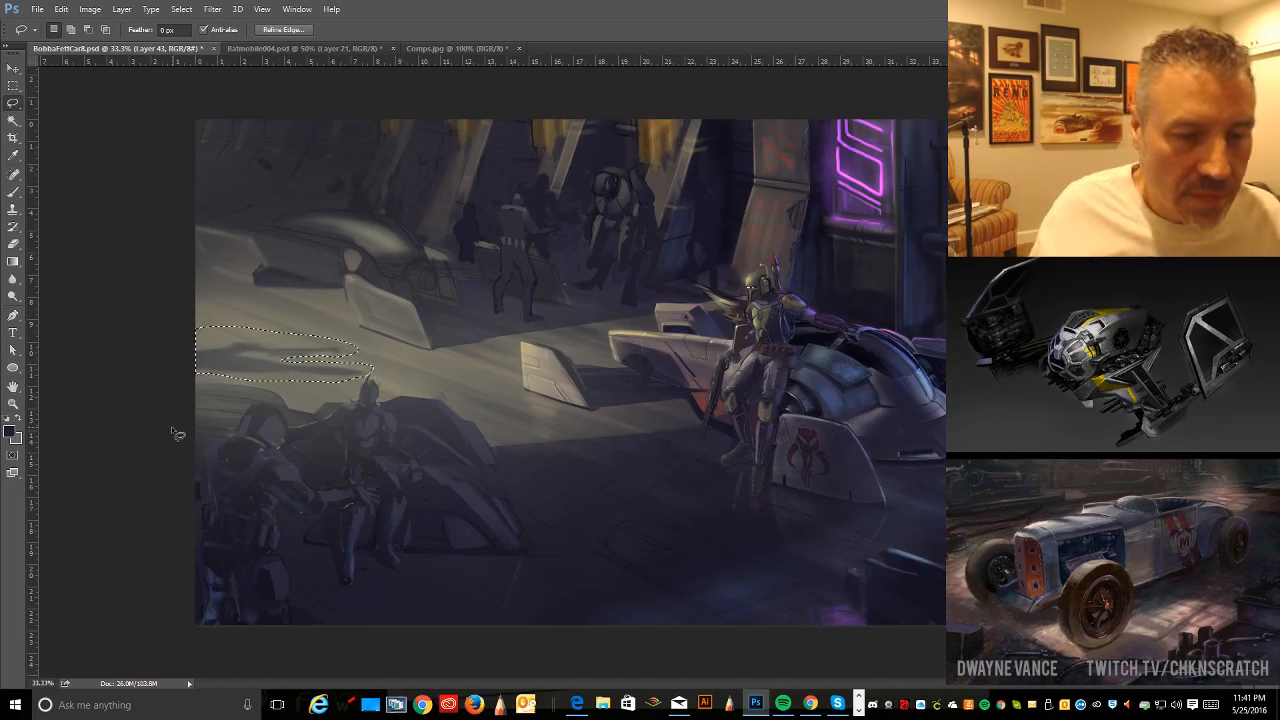
pyautogui.hotkey('ctrl', 'd')
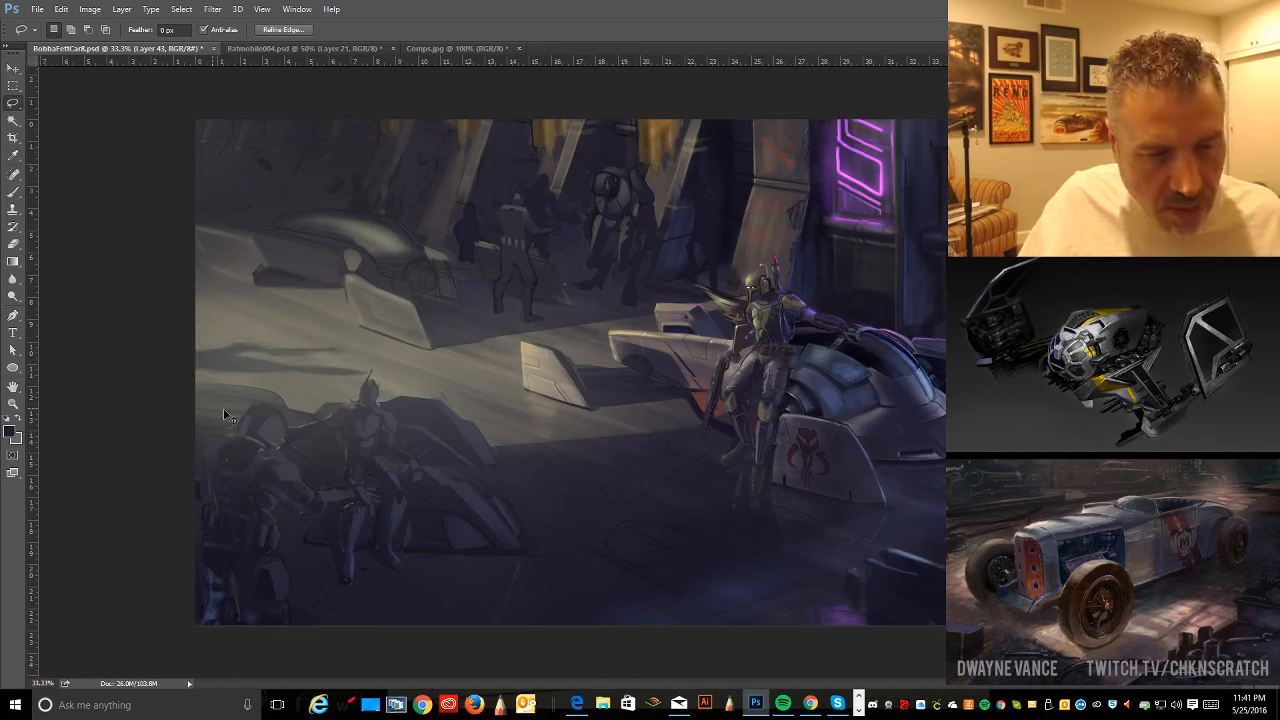
pyautogui.click(61, 9)
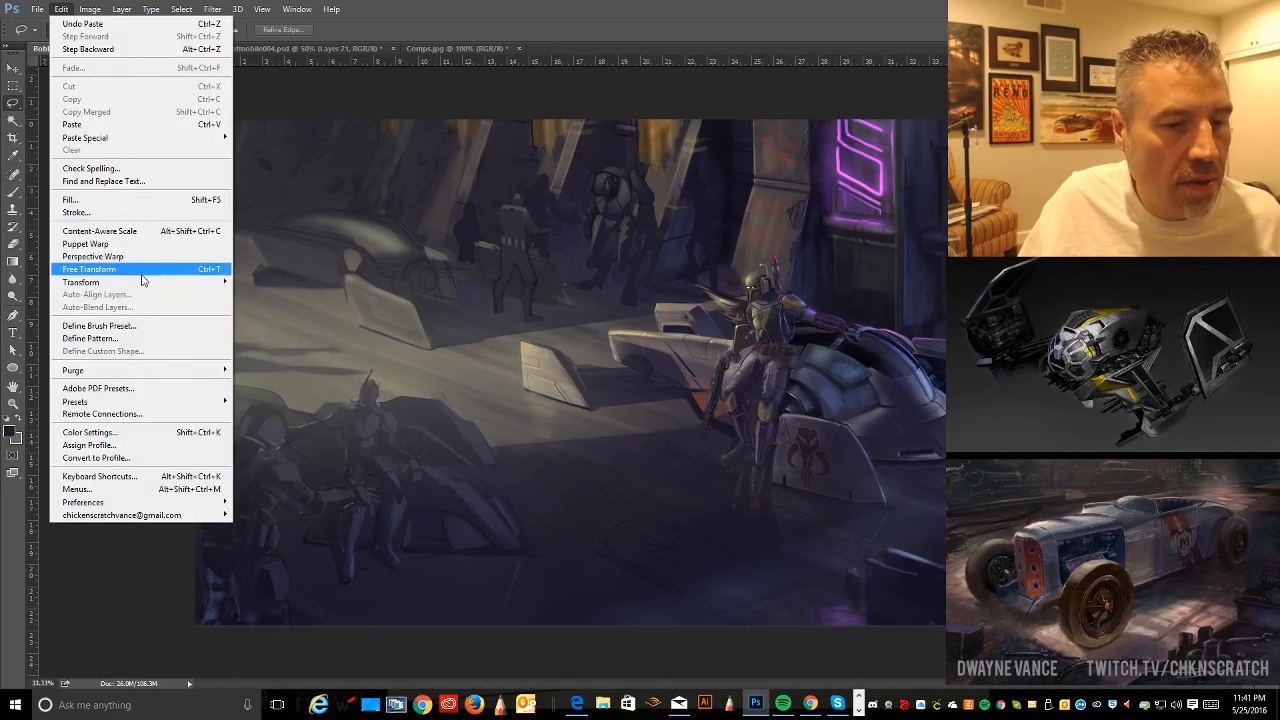
pyautogui.click(300, 299)
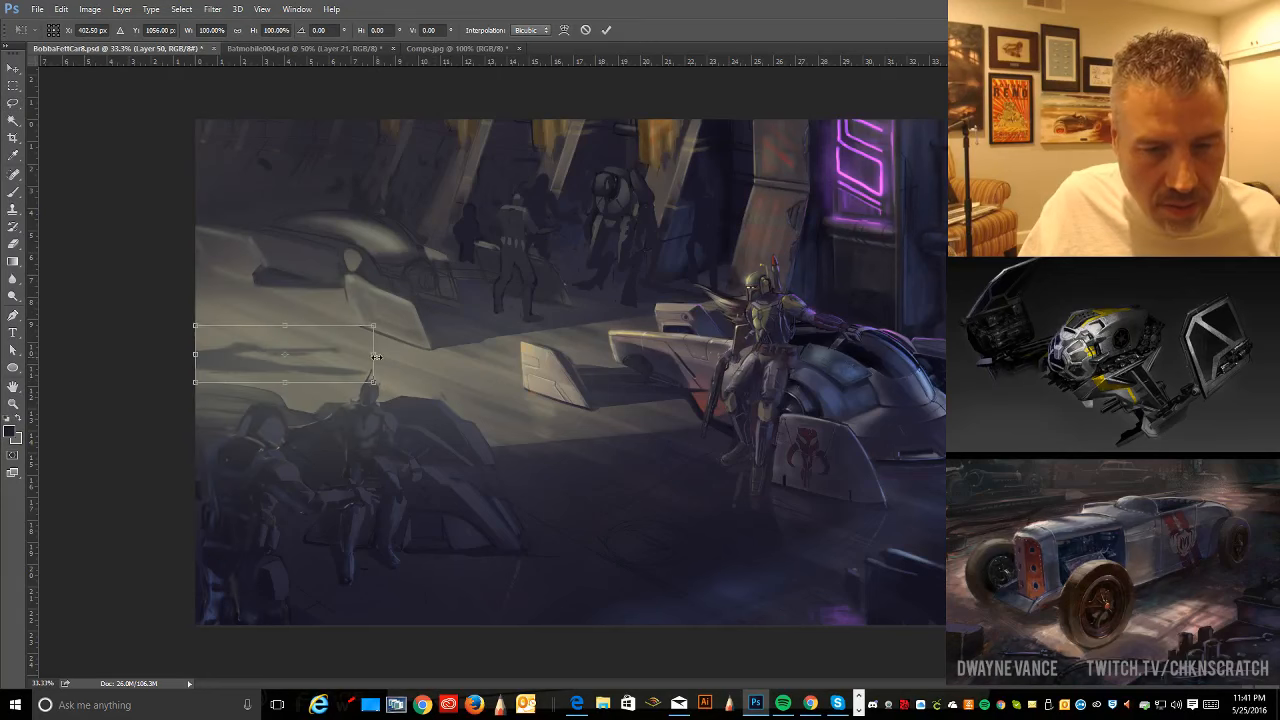
pyautogui.moveTo(373, 326); pyautogui.dragTo(442, 333)
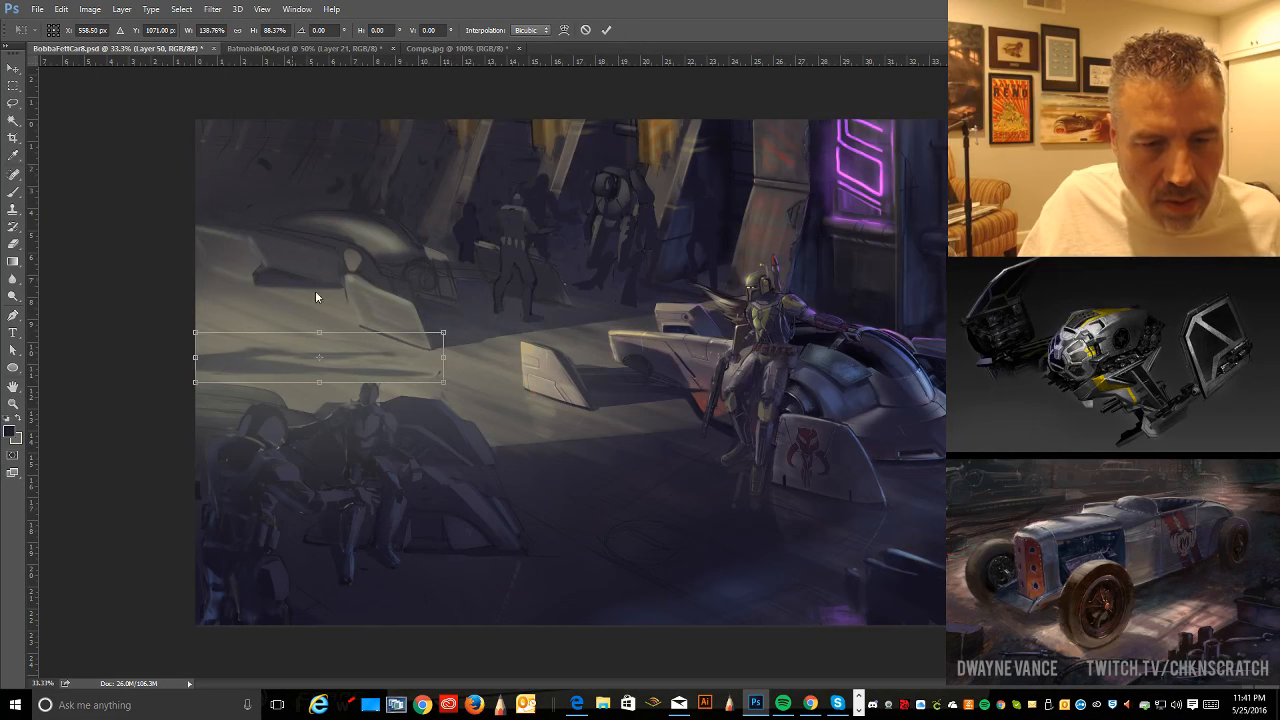
# - Skew the copied floor shadow to 123.23% height with 0.77° vertical skew, and reposition it above the seated foreground figures
pyautogui.click(62, 10)
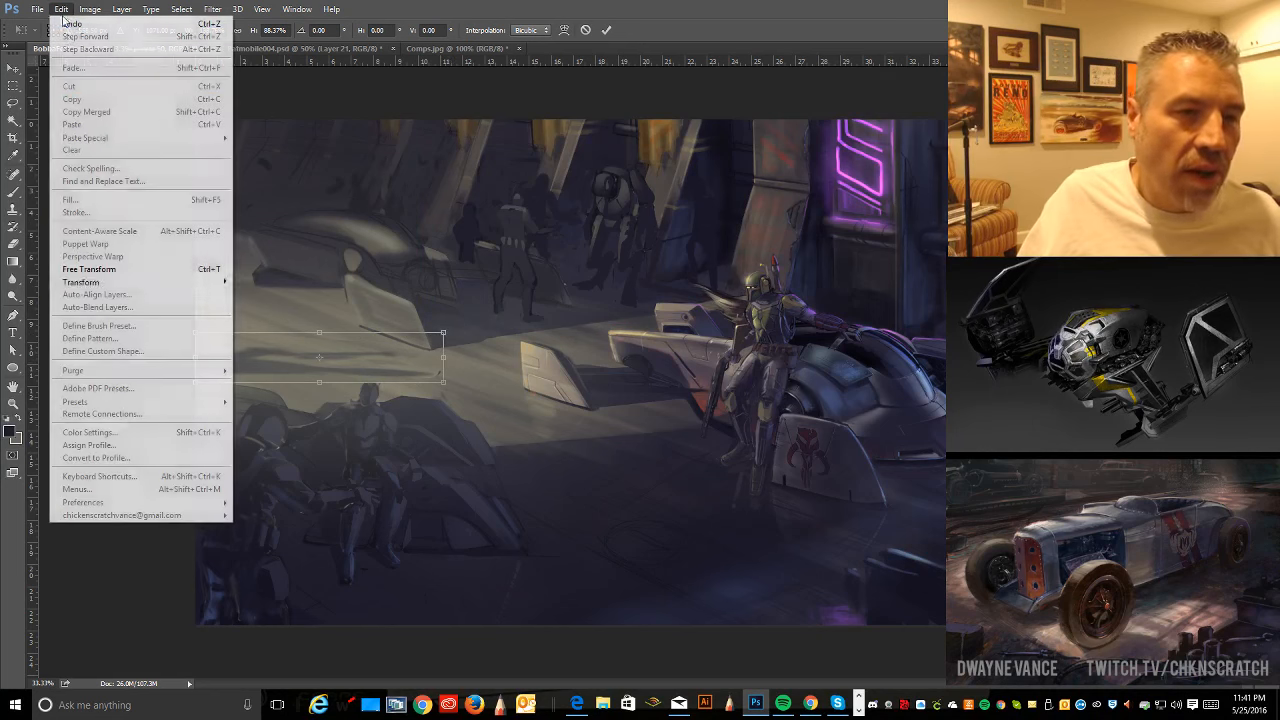
pyautogui.moveTo(90, 282)
pyautogui.click(277, 326)
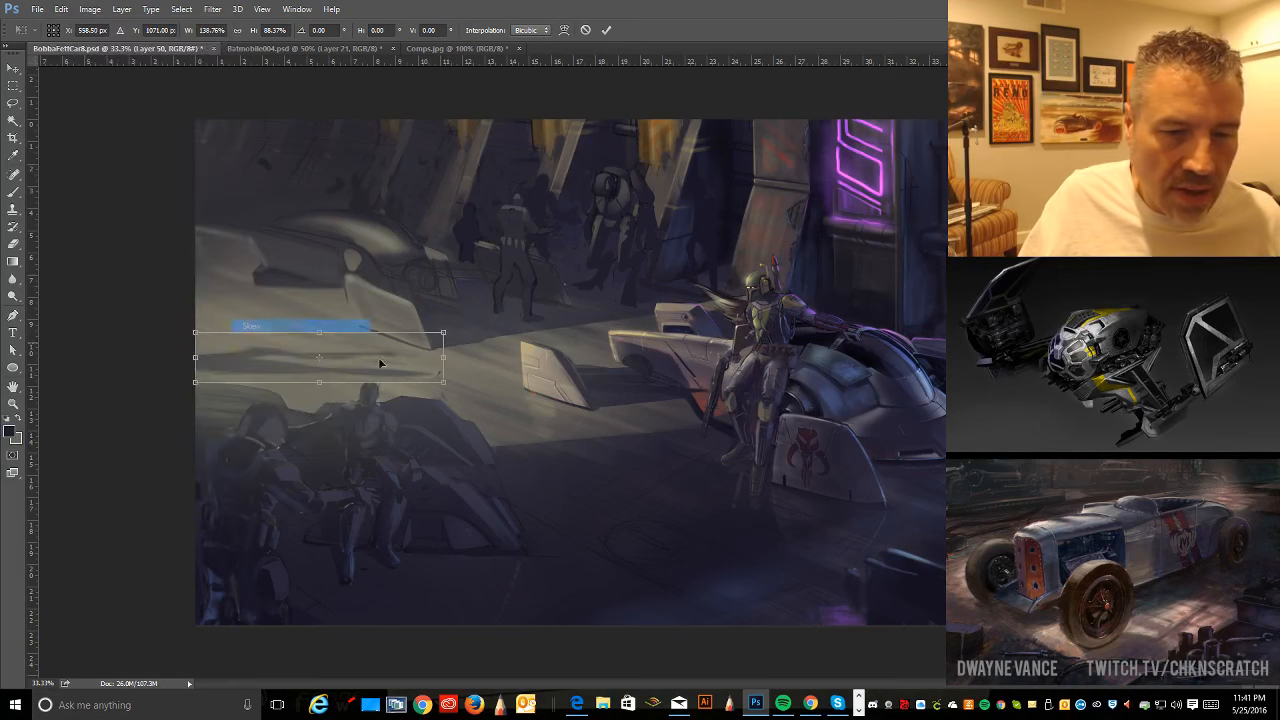
pyautogui.moveTo(446, 367); pyautogui.dragTo(446, 374)
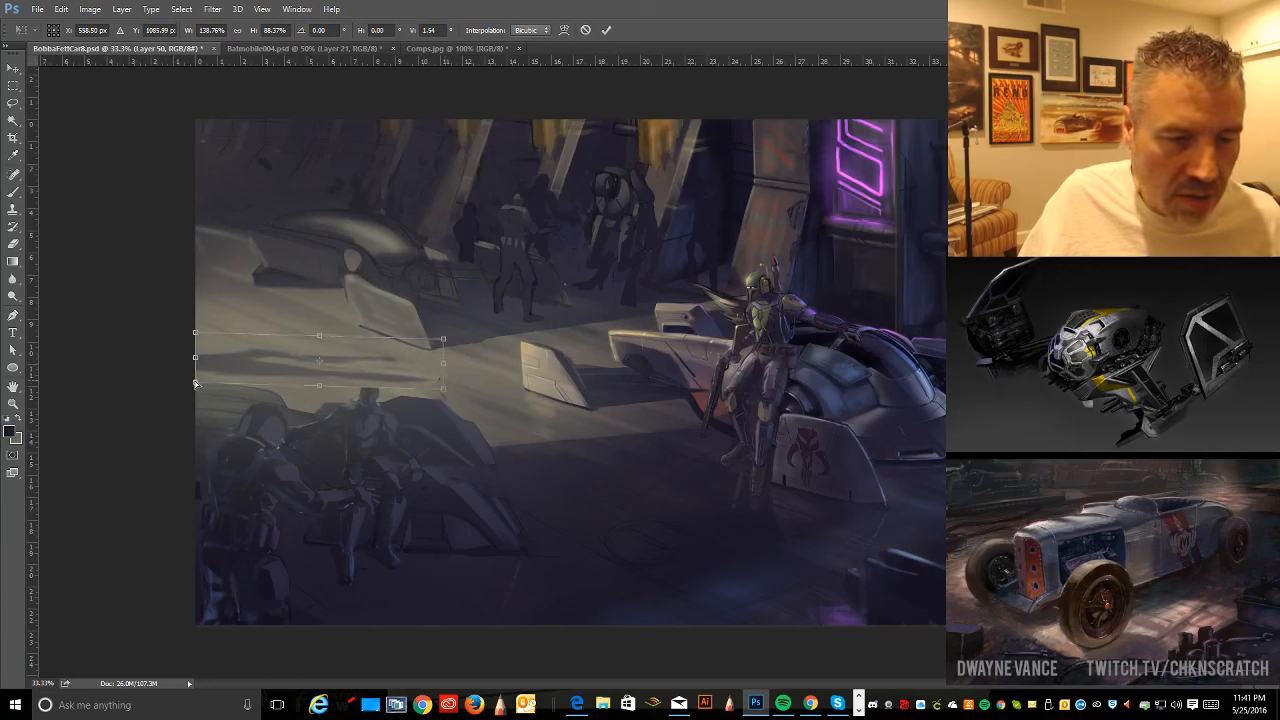
pyautogui.moveTo(194, 383); pyautogui.dragTo(195, 391)
pyautogui.moveTo(197, 335); pyautogui.dragTo(196, 319)
pyautogui.moveTo(197, 395); pyautogui.dragTo(196, 387)
pyautogui.moveTo(446, 397); pyautogui.dragTo(446, 398)
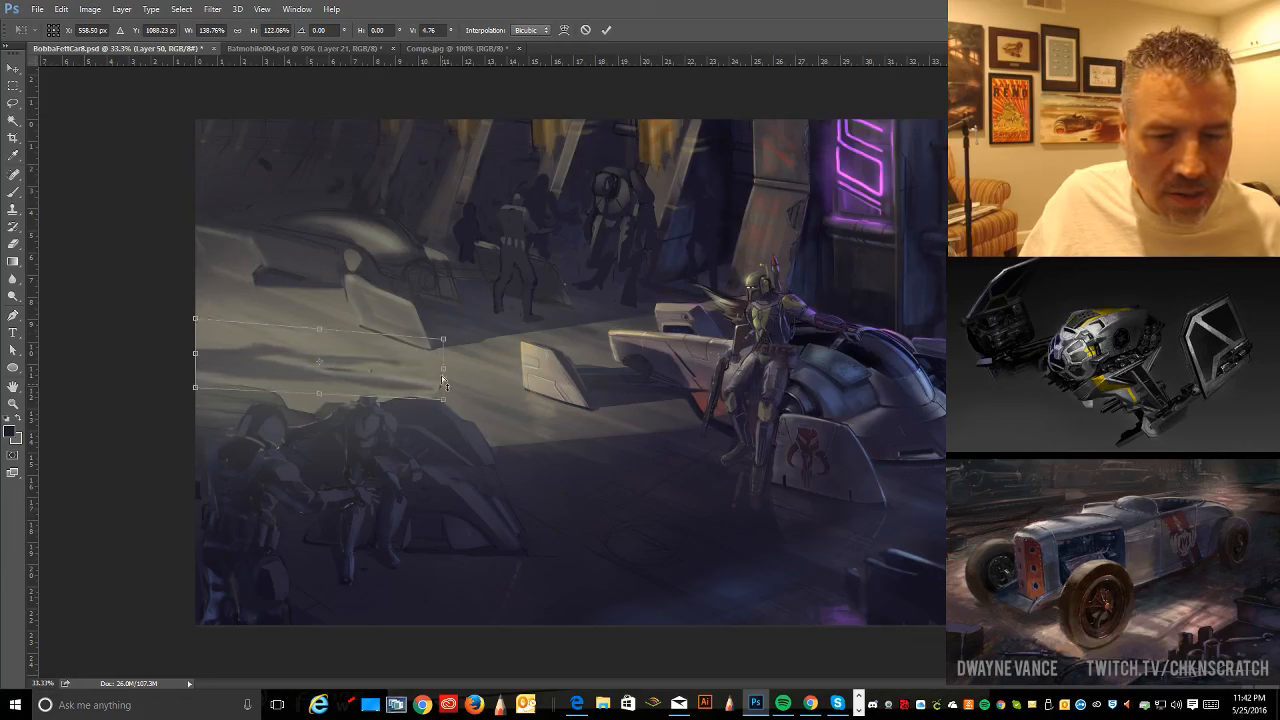
pyautogui.moveTo(444, 339); pyautogui.dragTo(445, 357)
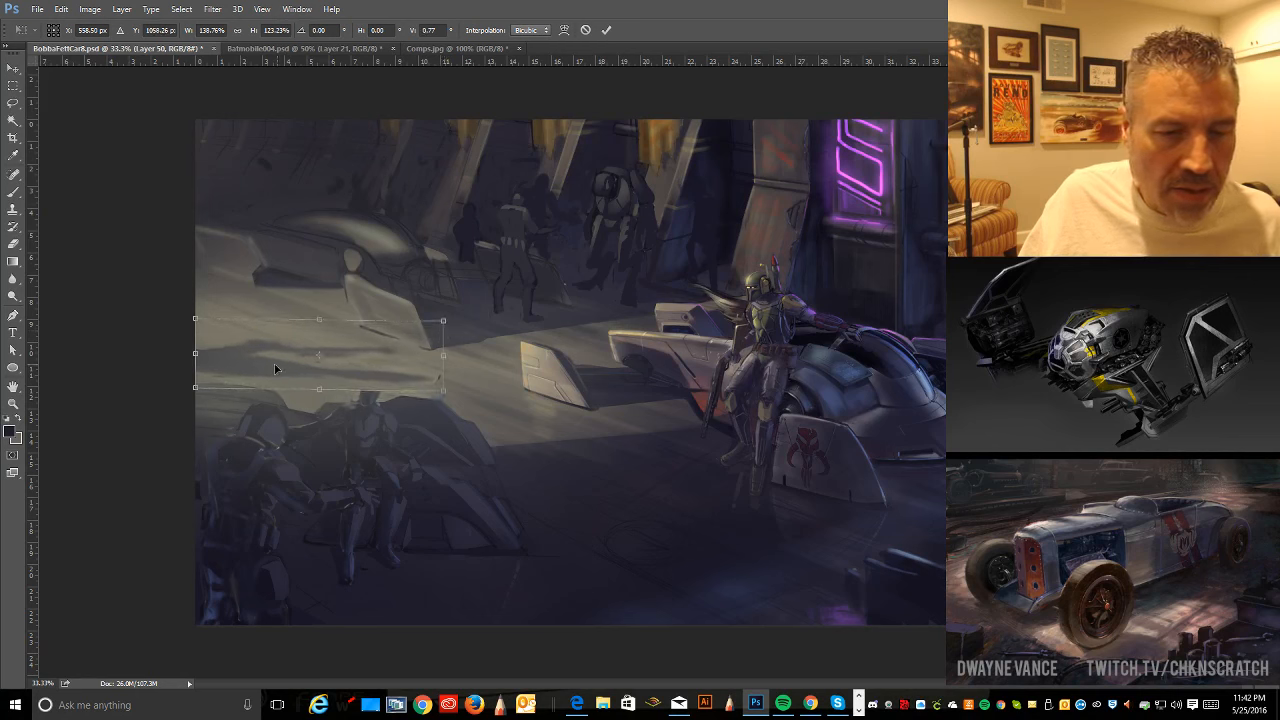
pyautogui.moveTo(268, 368)
pyautogui.mouseDown()
pyautogui.moveTo(268, 353)
pyautogui.moveTo(267, 387)
pyautogui.mouseUp()
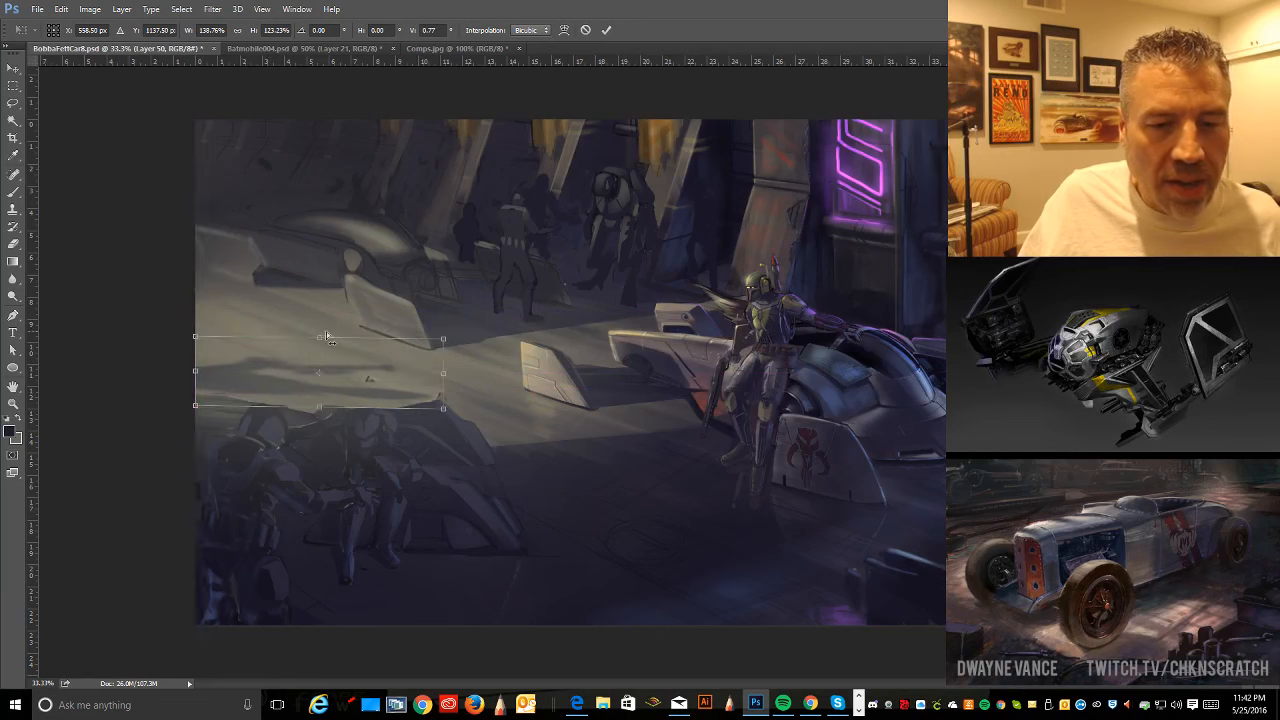
pyautogui.moveTo(335, 363)
pyautogui.mouseDown()
pyautogui.moveTo(335, 336)
pyautogui.moveTo(335, 360)
pyautogui.mouseUp()
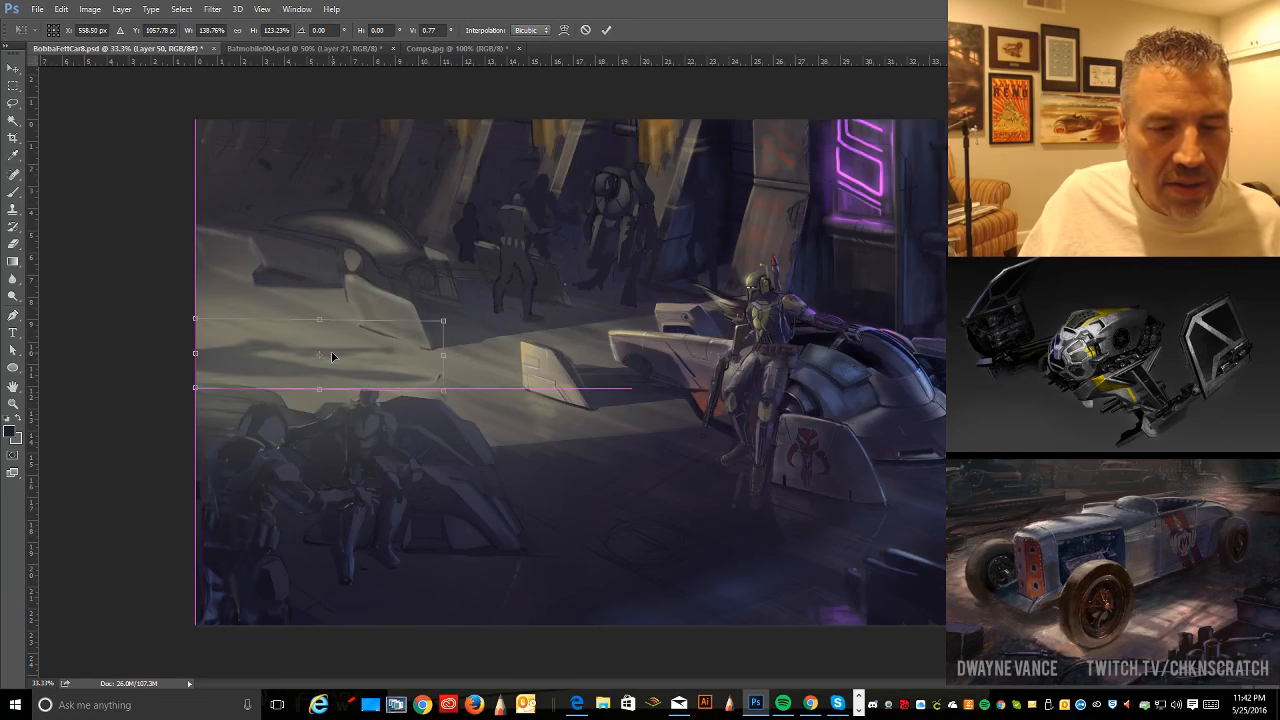
pyautogui.press('Return')
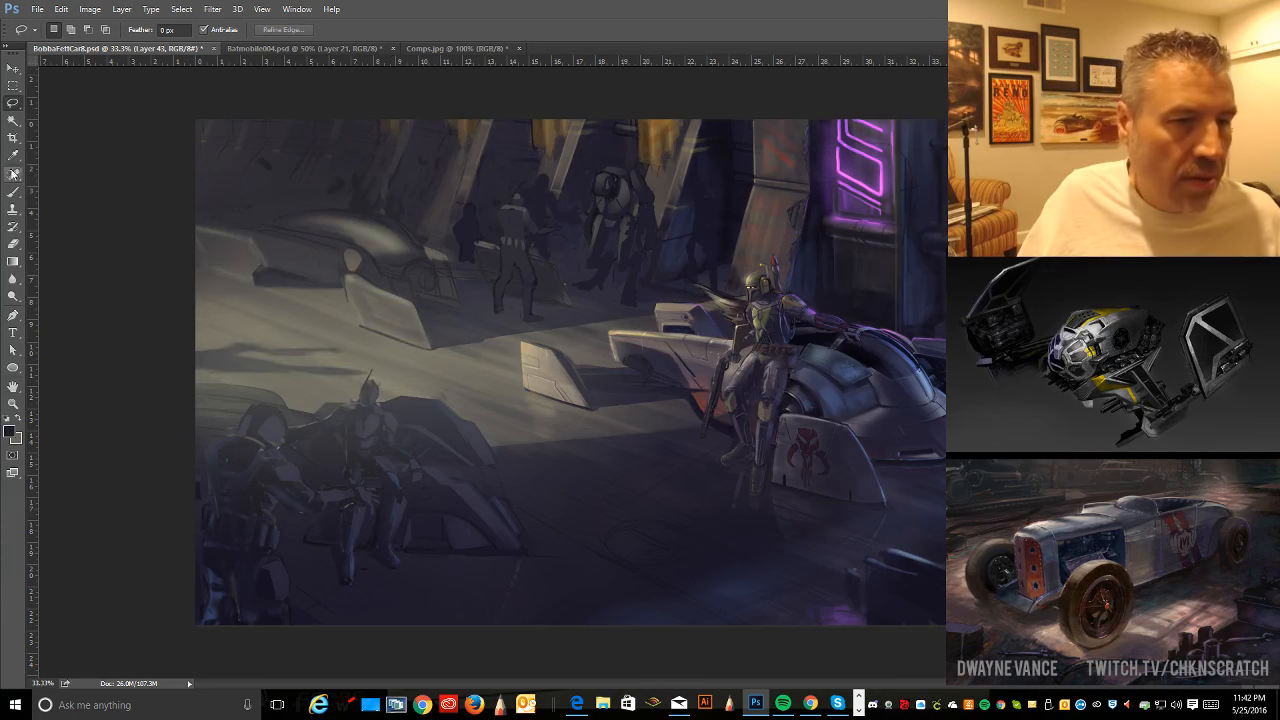
# - Paint out the figure-shaped floor shadow on a new layer using sampled floor colours and a textured brush at size 100
pyautogui.press('i')
pyautogui.click(295, 342)
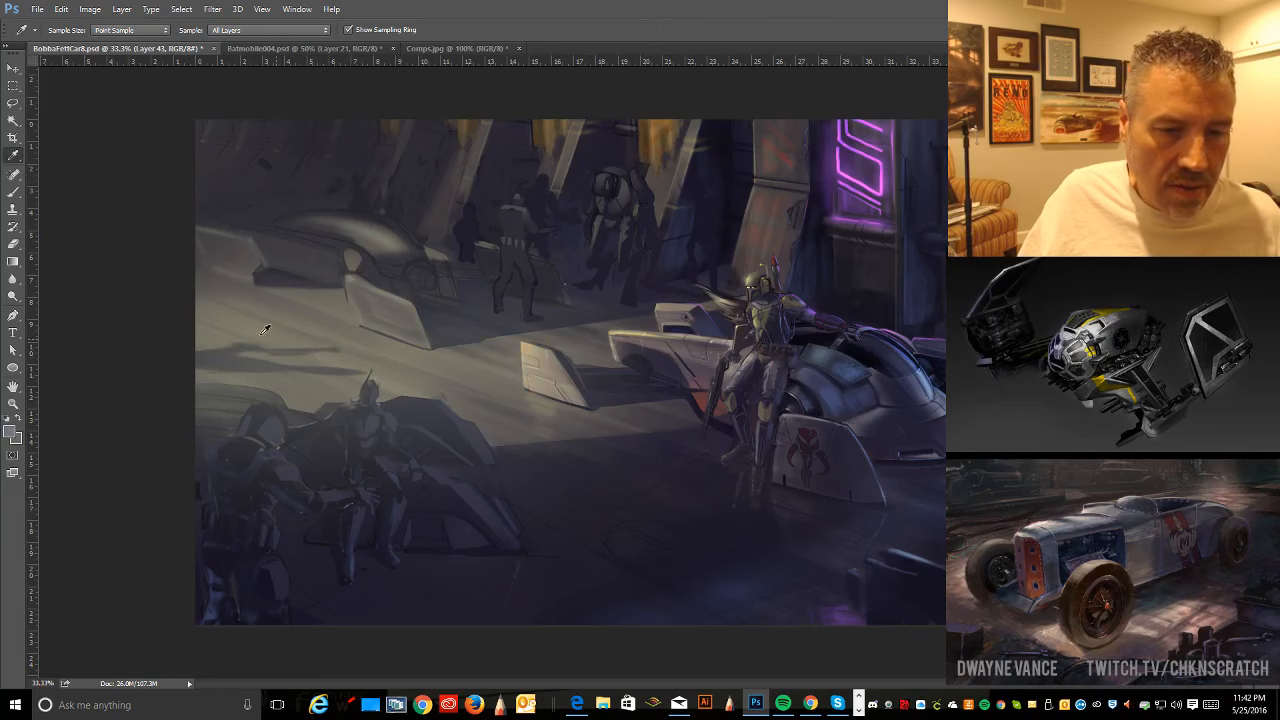
pyautogui.click(12, 190)
pyautogui.click(60, 31)
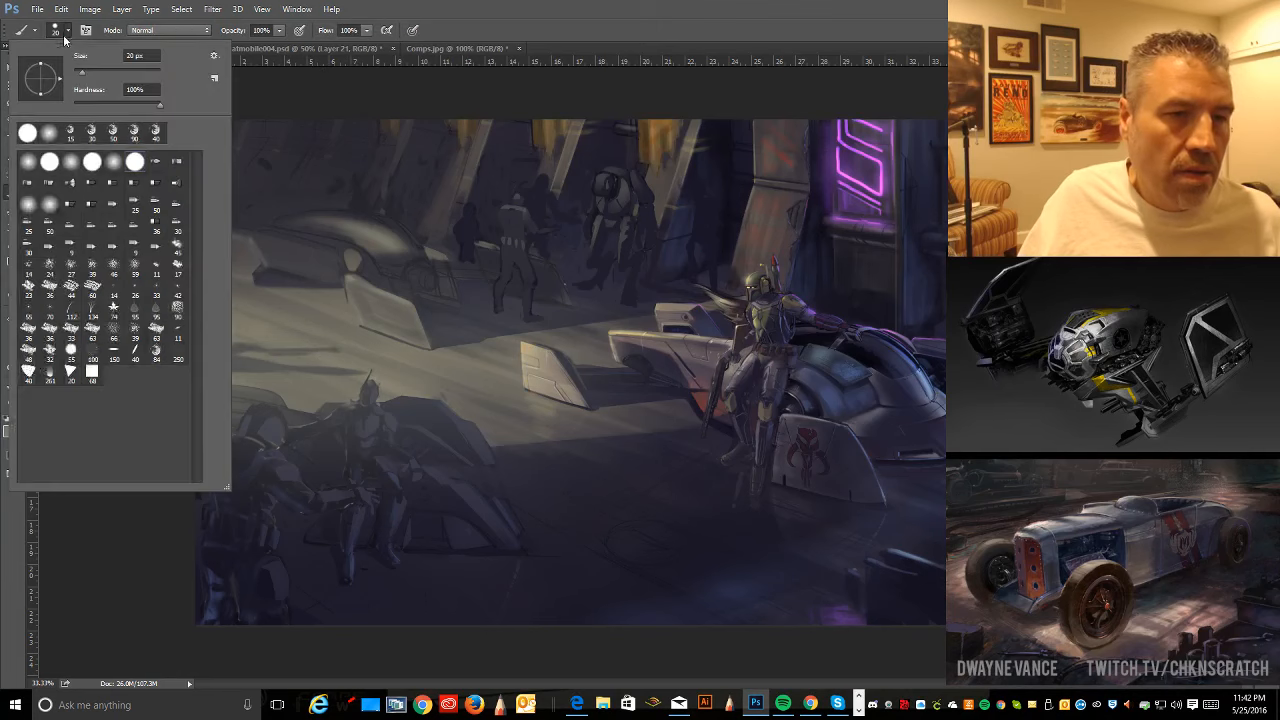
pyautogui.click(155, 131)
pyautogui.click(430, 81)
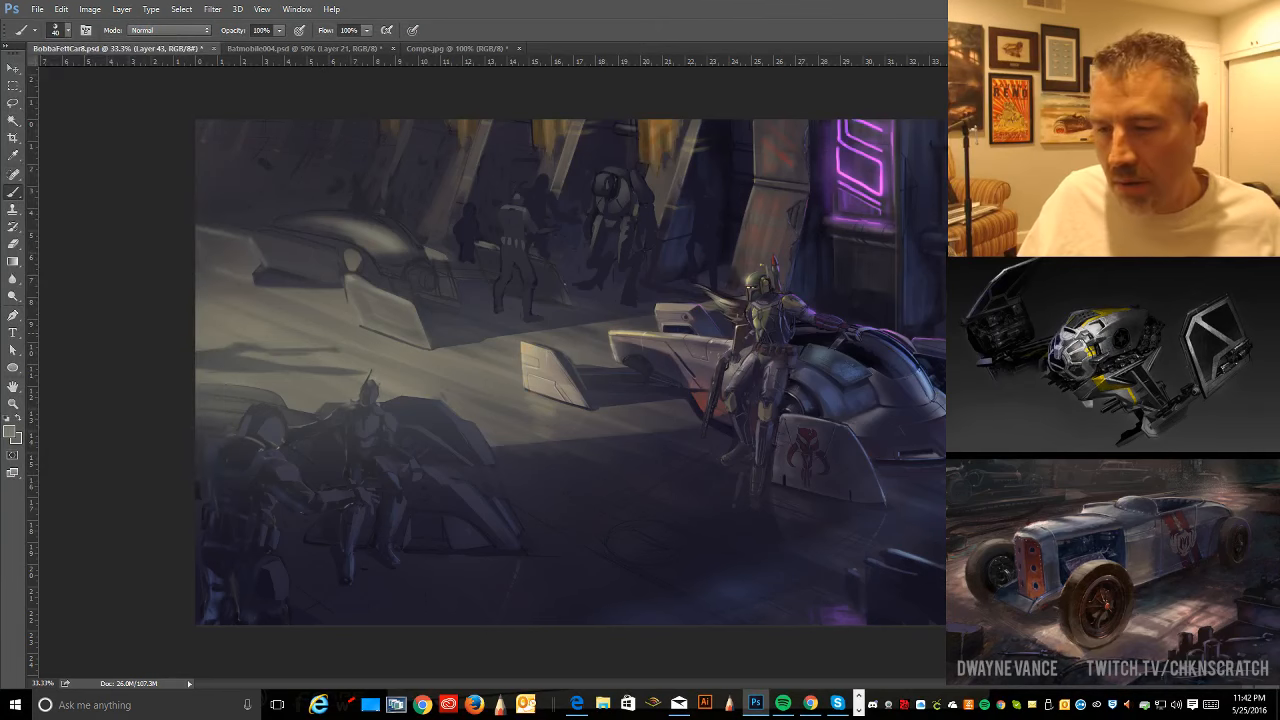
pyautogui.hotkey('ctrl', 'shift', 'n')
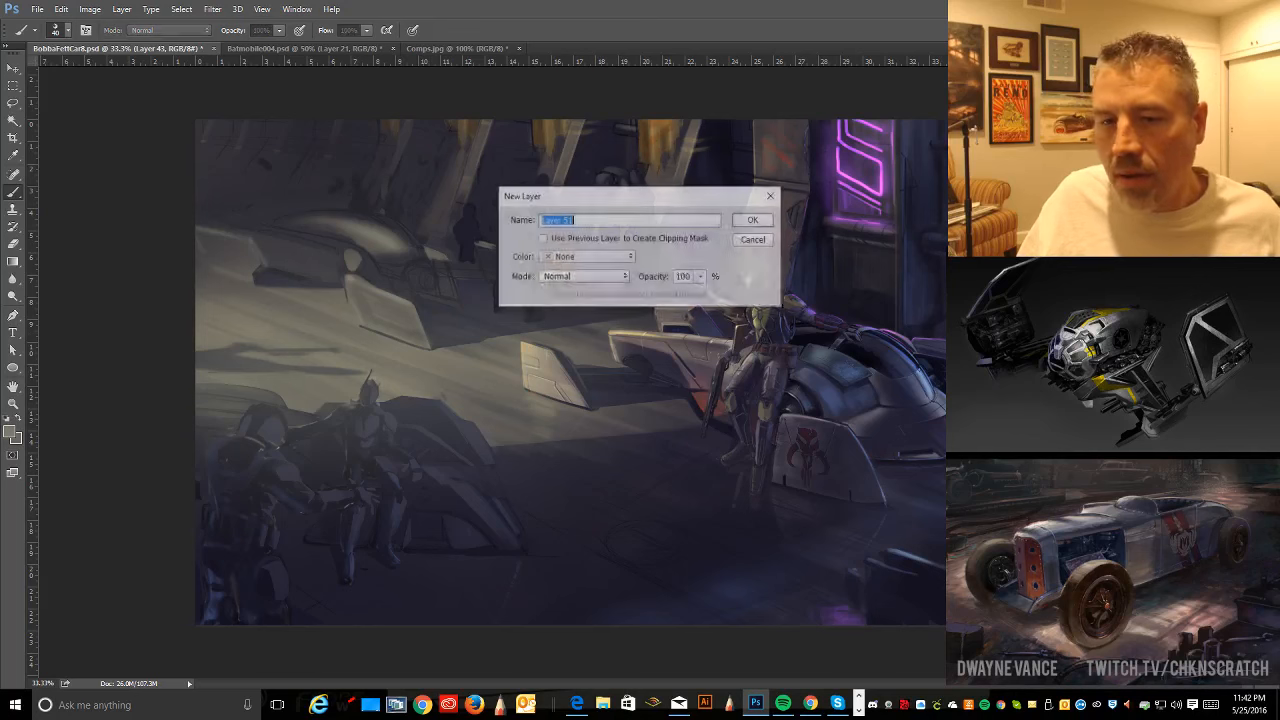
pyautogui.press('Return')
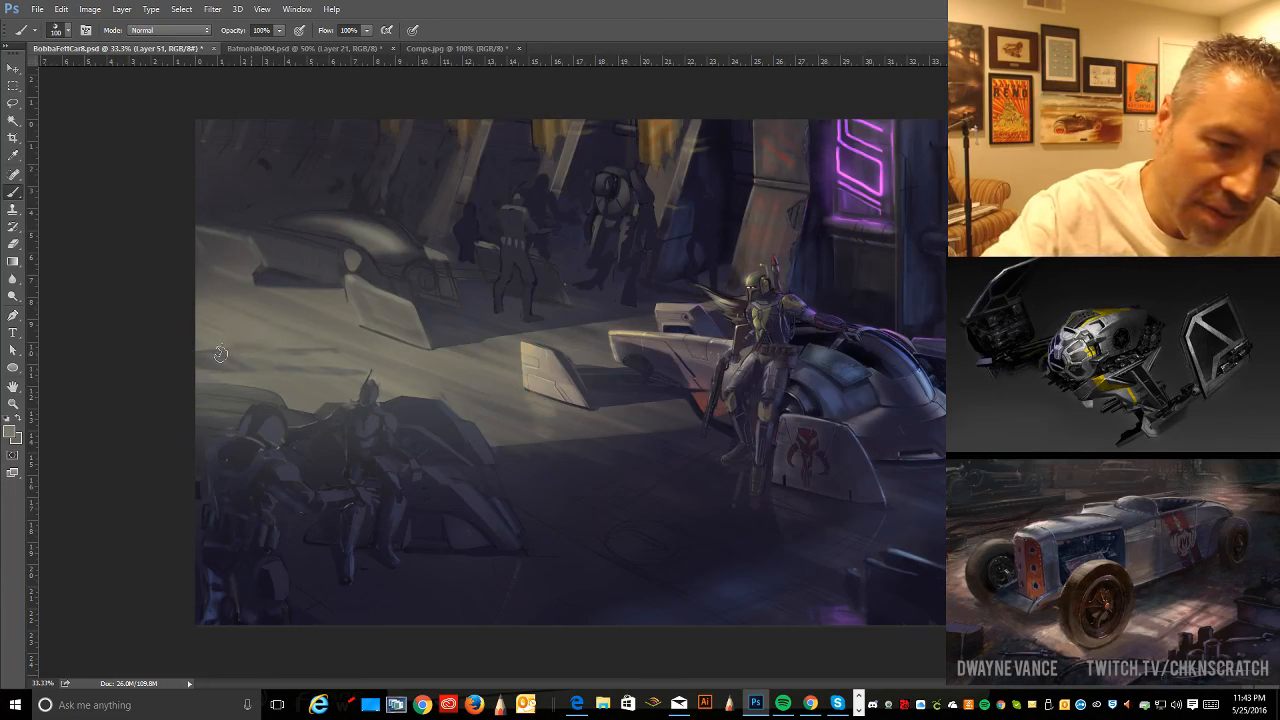
pyautogui.press(']')
pyautogui.moveTo(265, 366); pyautogui.dragTo(337, 363)
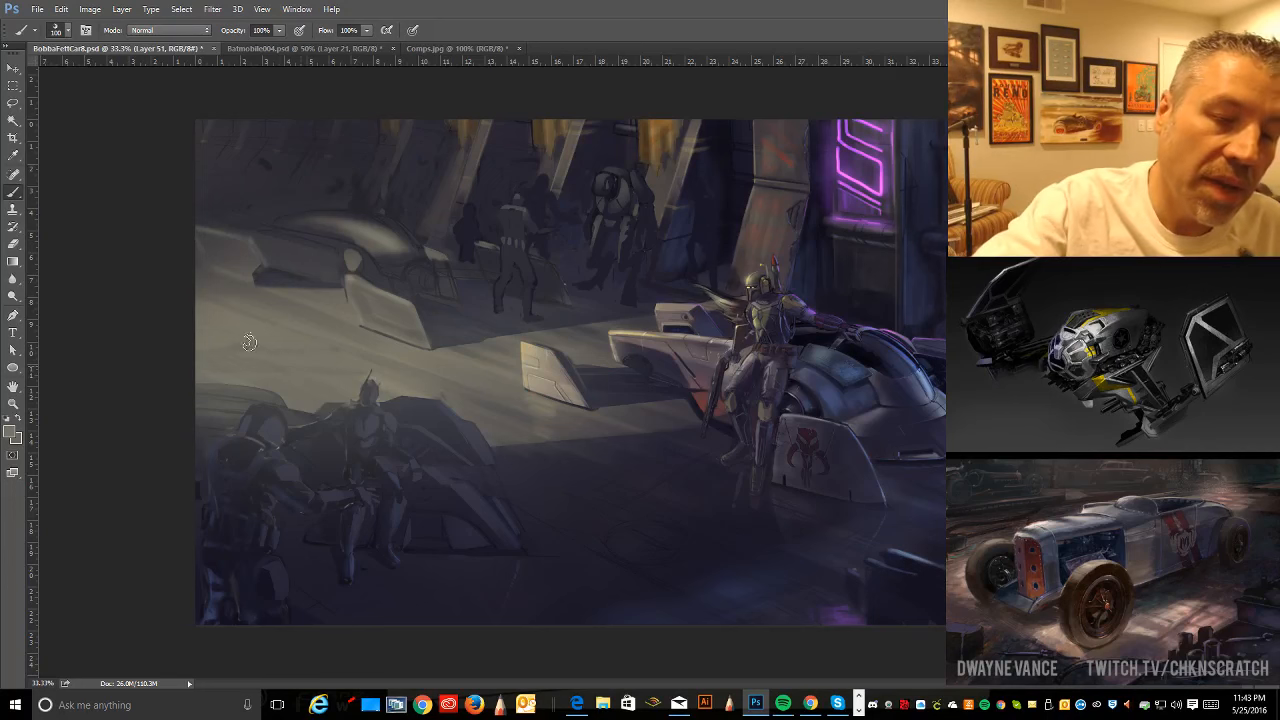
# - Try a dark shadow squiggle on the lit floor with a soft round brush at size 60, and undo it
pyautogui.click(13, 155)
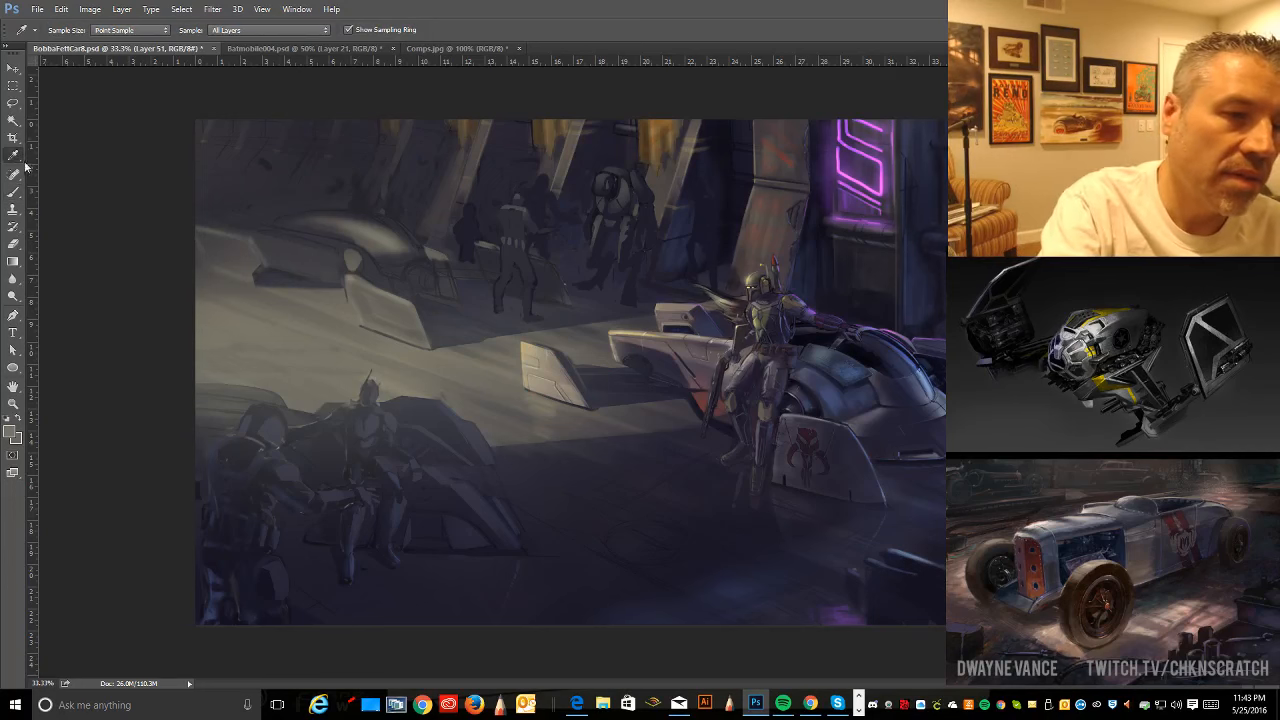
pyautogui.click(13, 191)
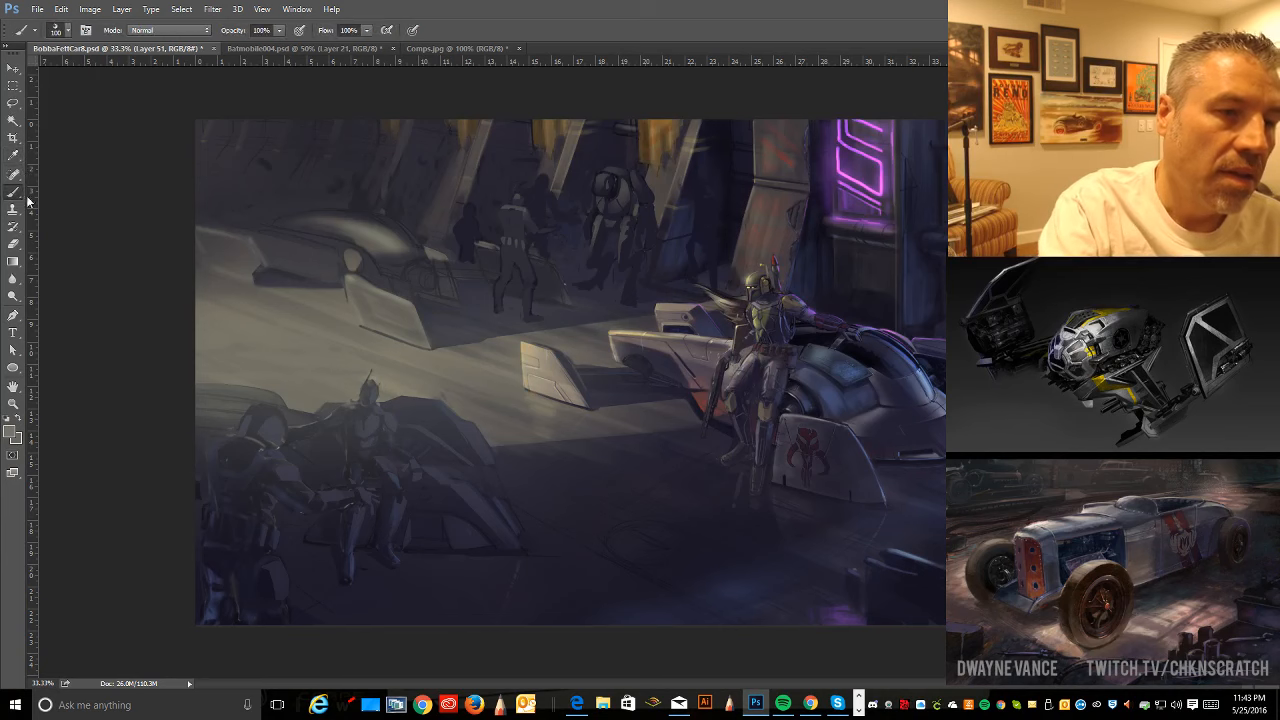
pyautogui.click(70, 31)
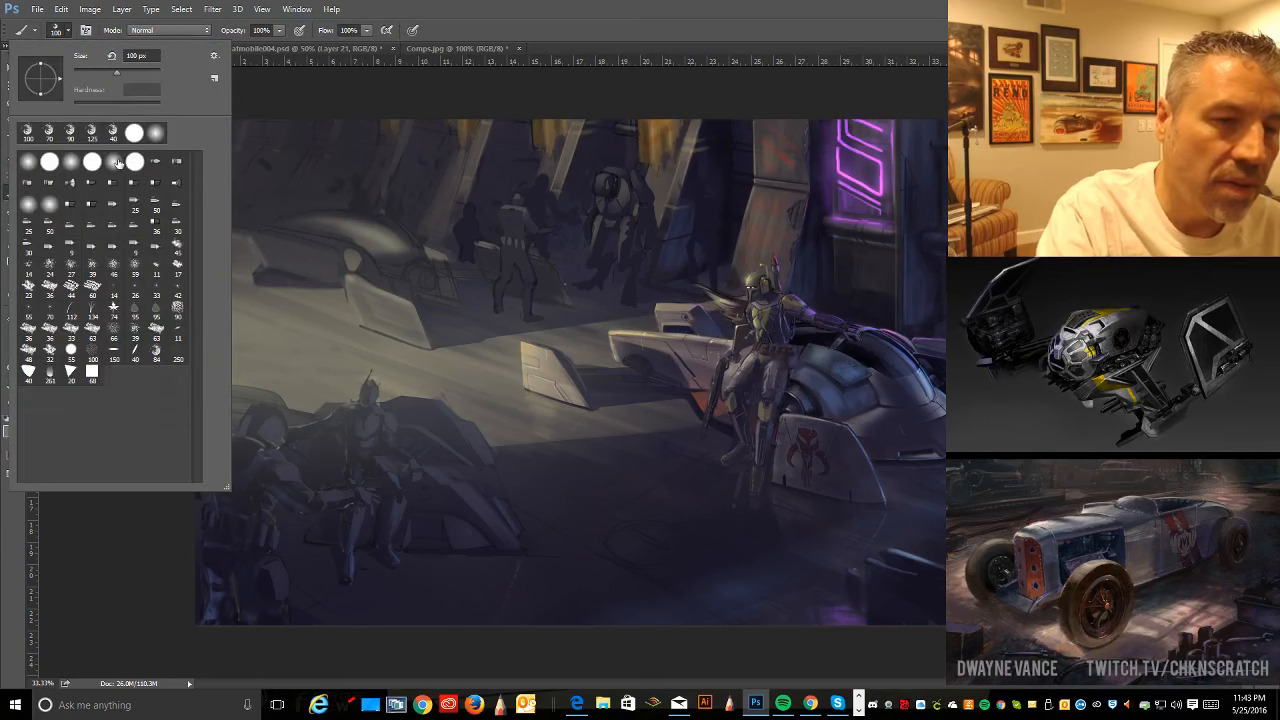
pyautogui.click(115, 163)
pyautogui.click(317, 89)
pyautogui.press('[')
pyautogui.press('[')
pyautogui.press('[')
pyautogui.press('[')
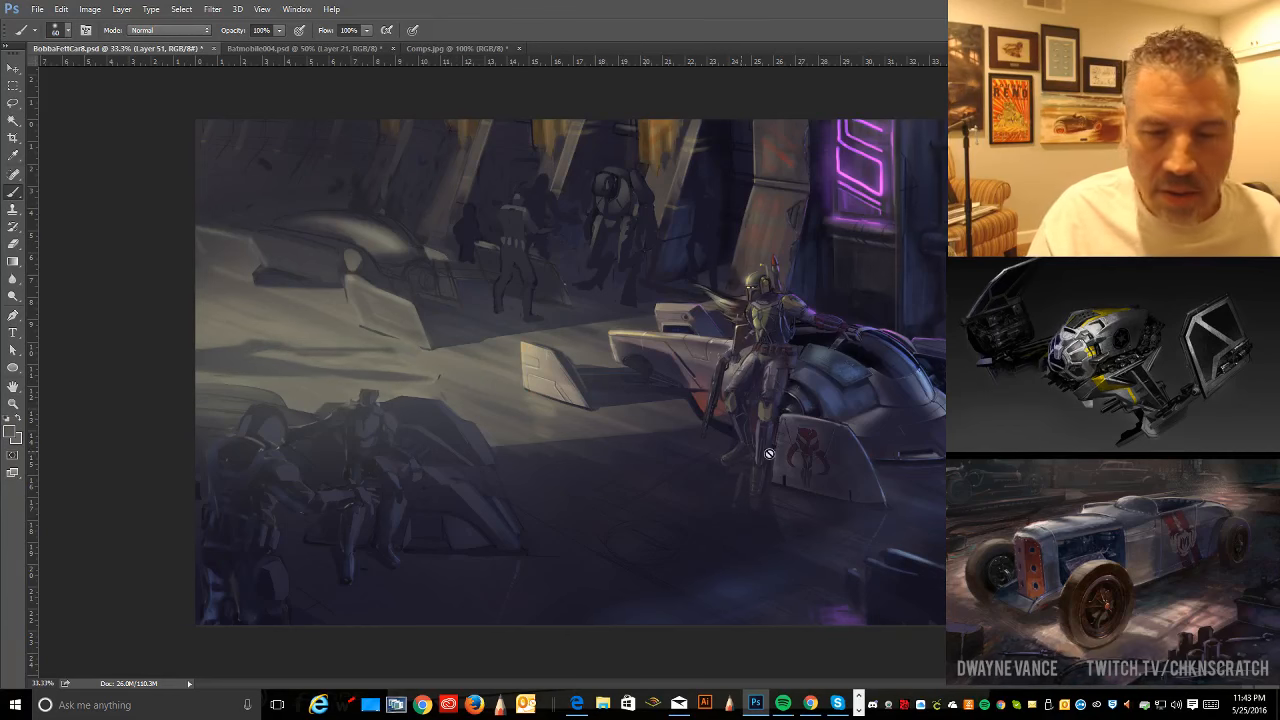
pyautogui.hotkey('ctrl', 'z')
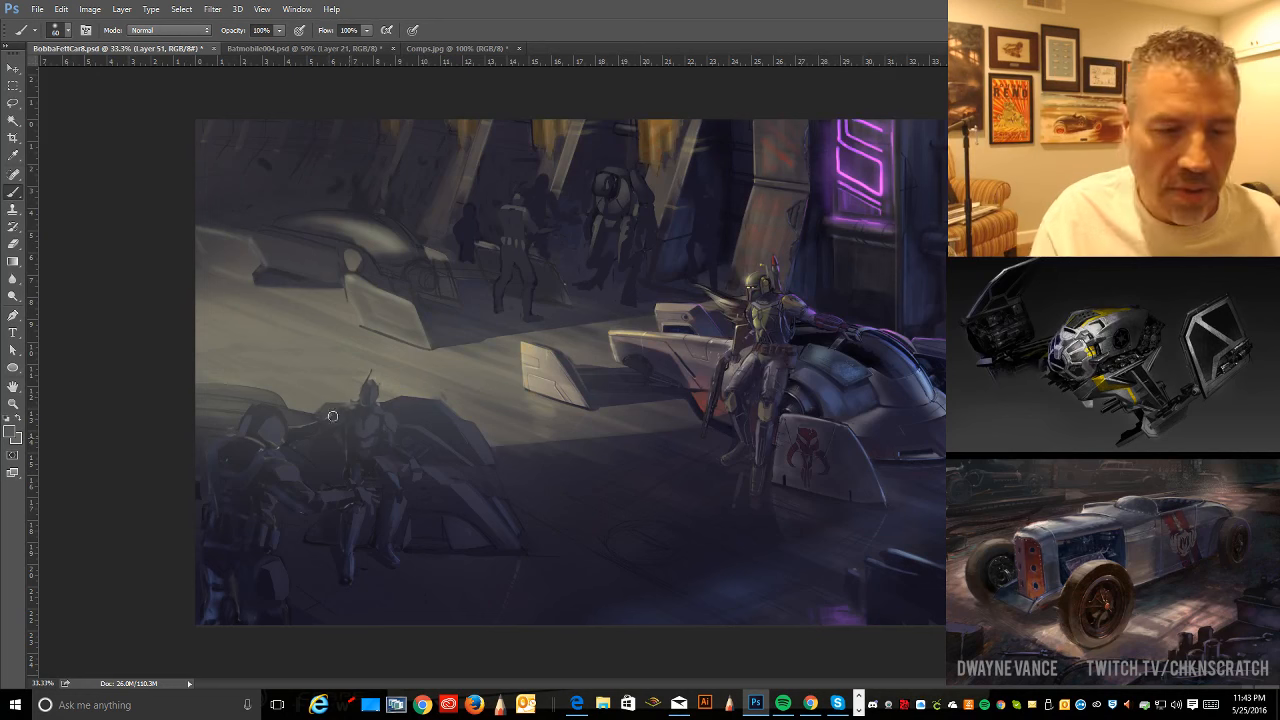
pyautogui.moveTo(281, 345); pyautogui.dragTo(364, 370)
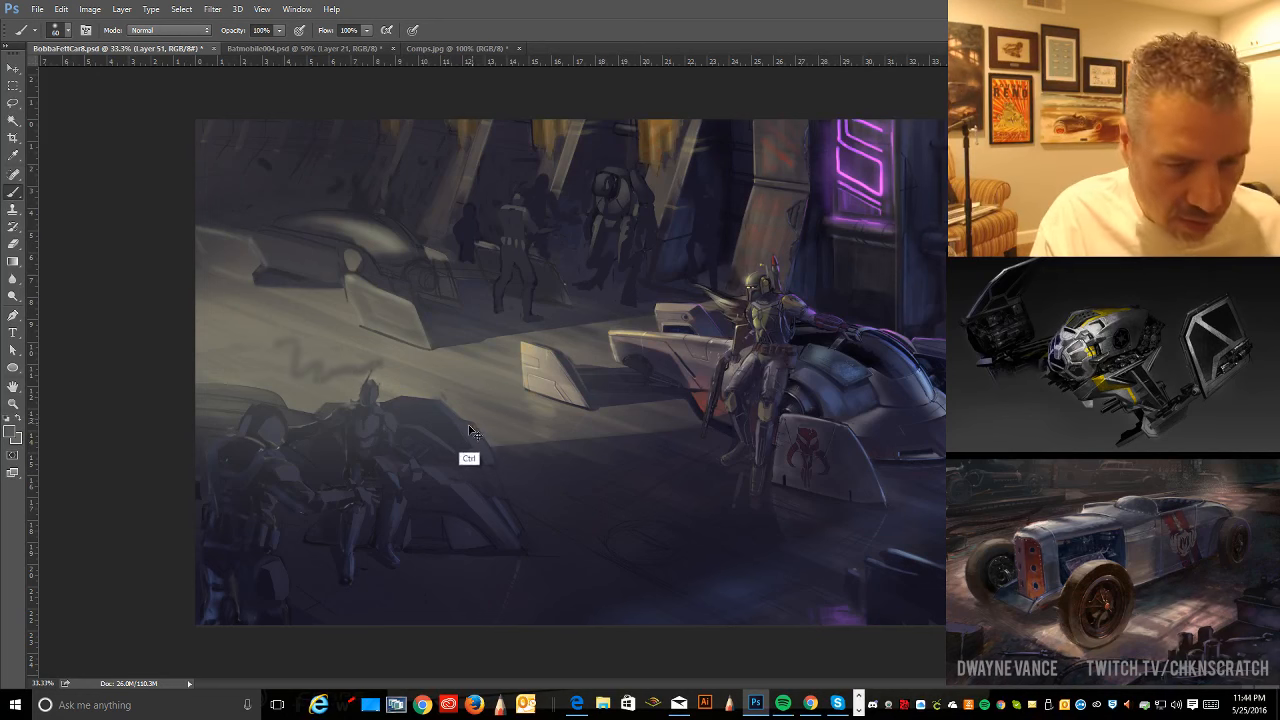
pyautogui.hotkey('ctrl', 'z')
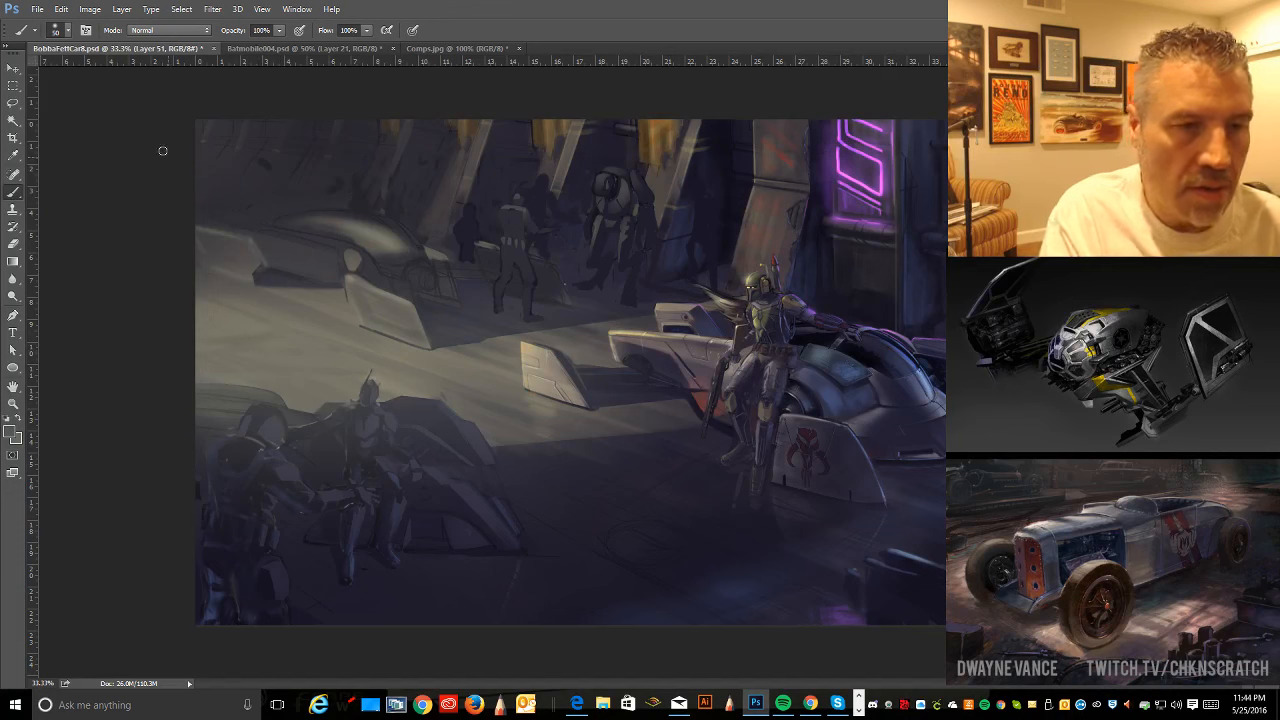
# - Switch to a harder round brush at size 40 and add a new layer above the floor paint
pyautogui.click(67, 30)
pyautogui.click(283, 89)
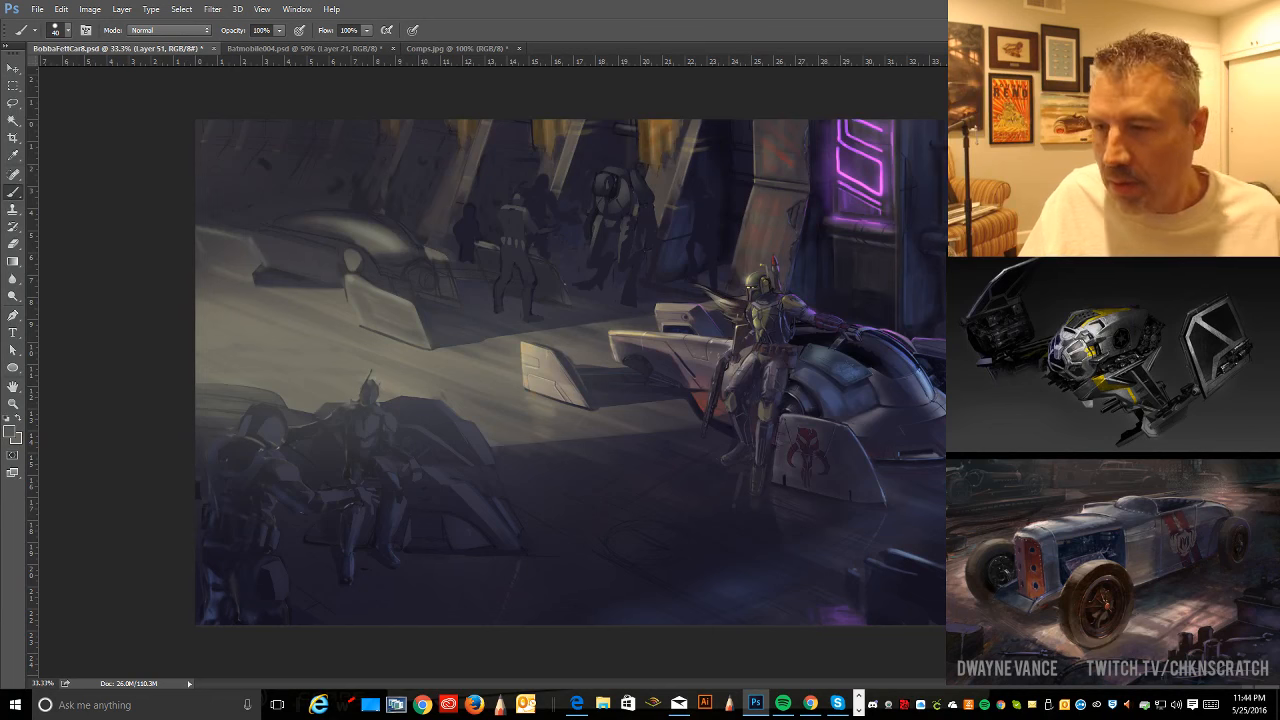
pyautogui.hotkey('ctrl', 'shift', 'n')
pyautogui.click(760, 220)
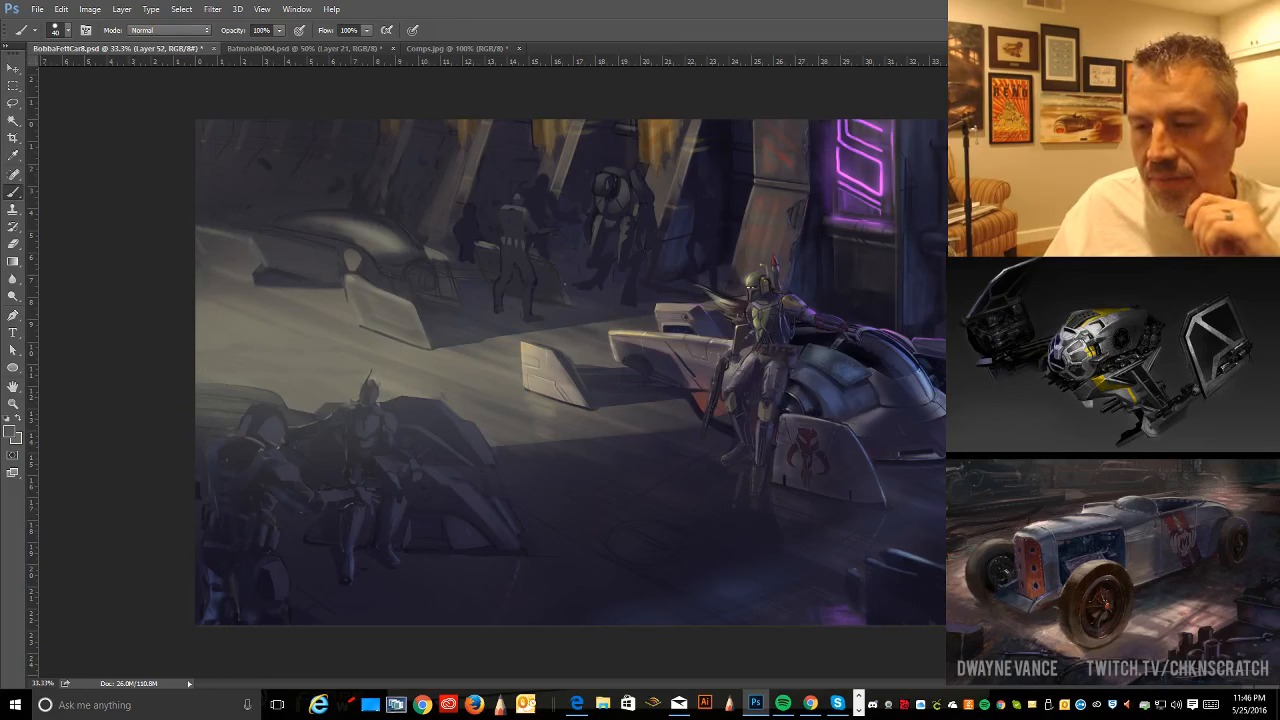
# - Make Layer 48 active and try dark shadow strokes across the lit floor above the seated figures, undoing them
pyautogui.hotkey('alt', '[')
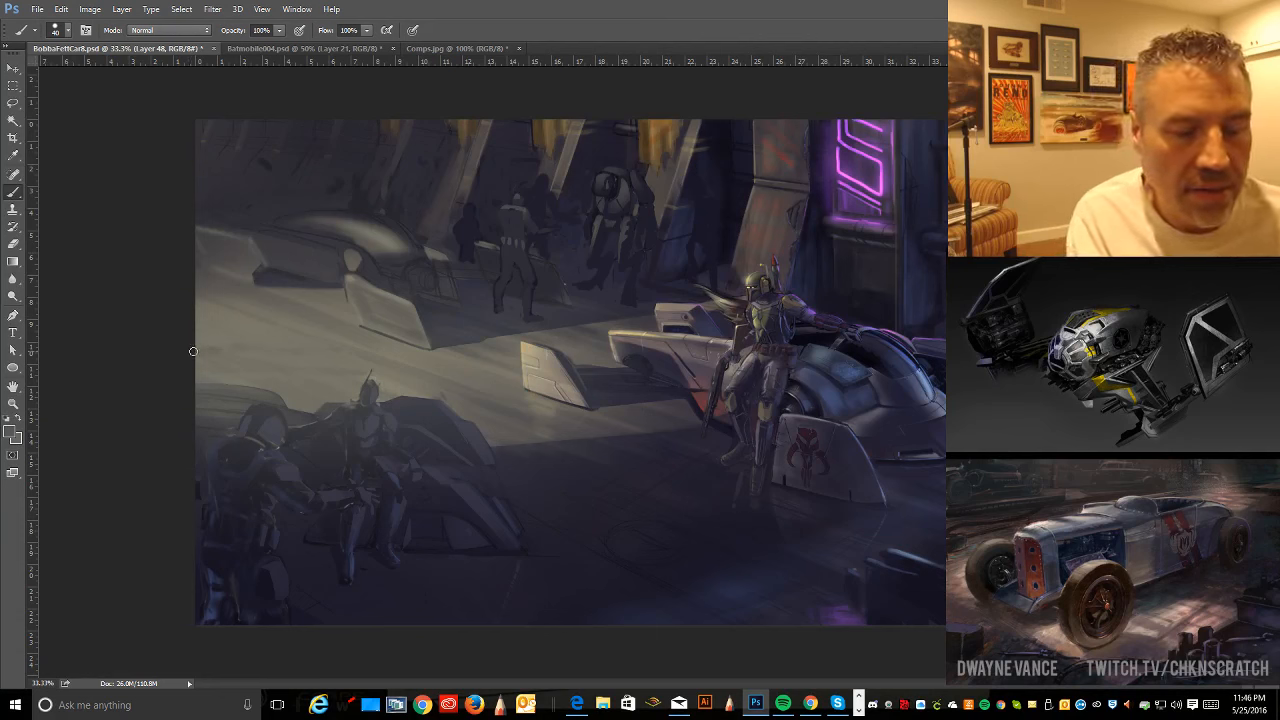
pyautogui.moveTo(193, 351)
pyautogui.mouseDown()
pyautogui.moveTo(268, 344)
pyautogui.moveTo(236, 352)
pyautogui.mouseUp()
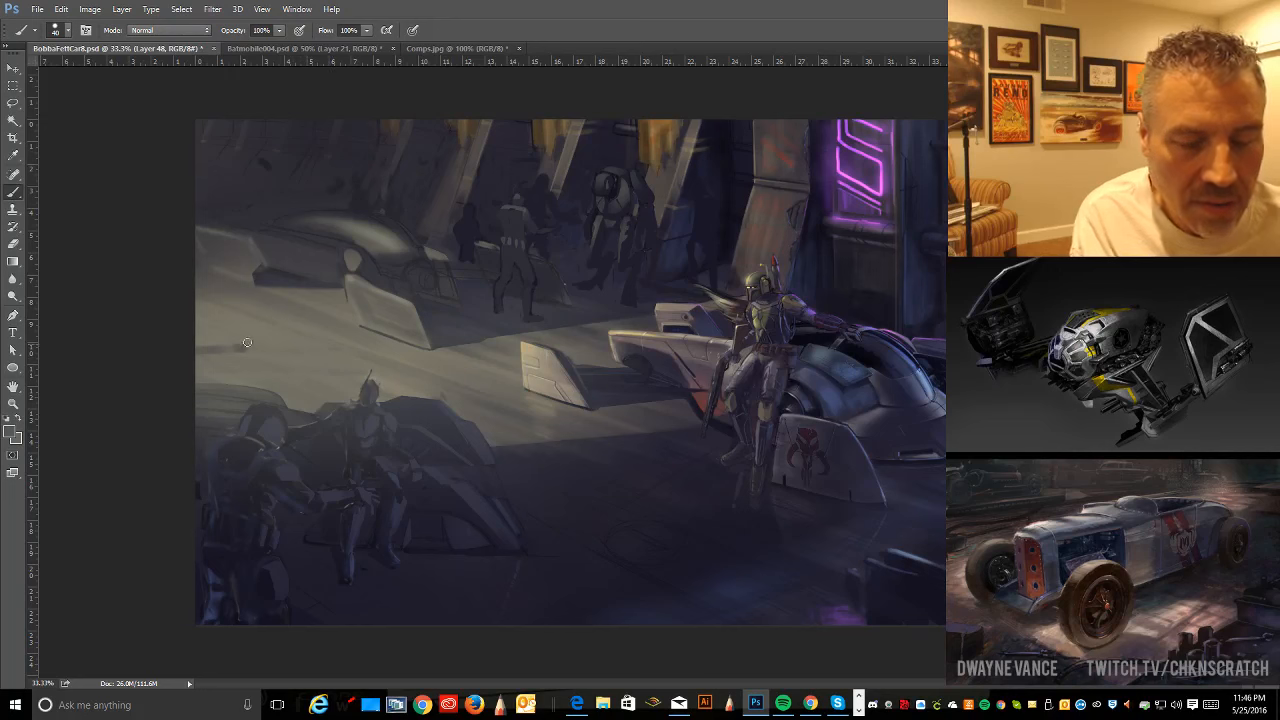
pyautogui.hotkey('ctrl', 'alt')
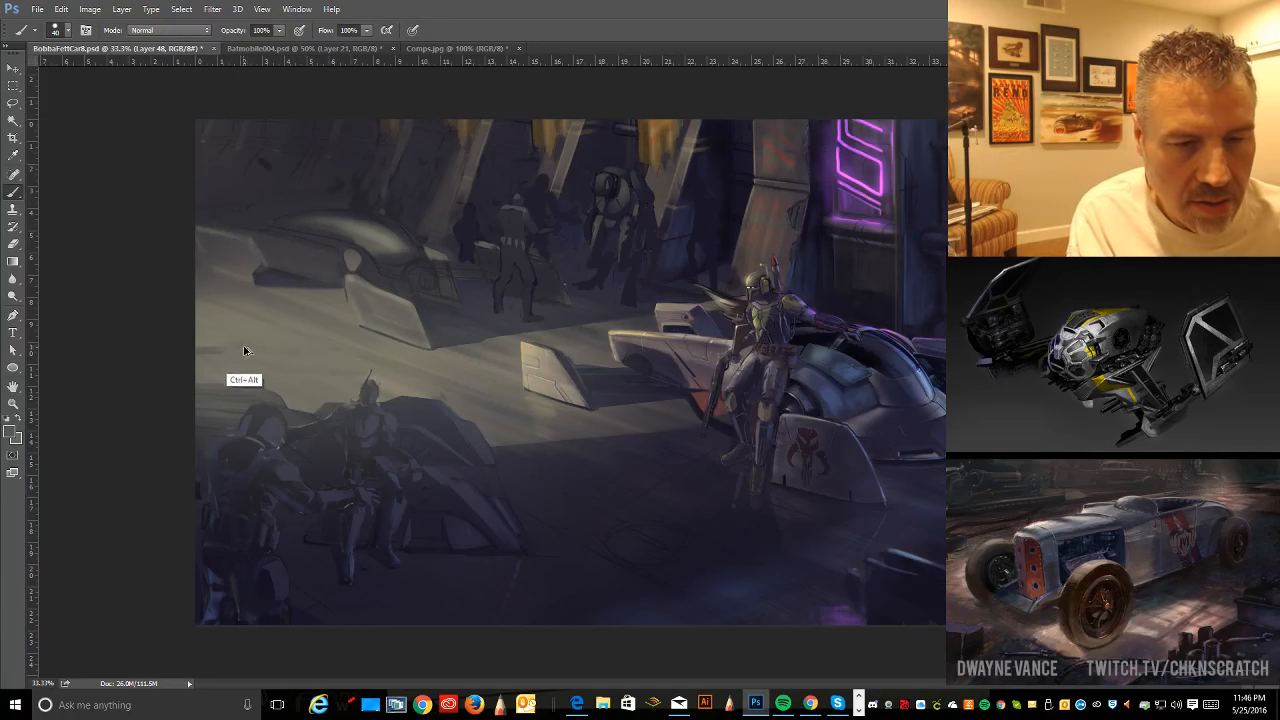
pyautogui.moveTo(197, 333); pyautogui.dragTo(380, 338)
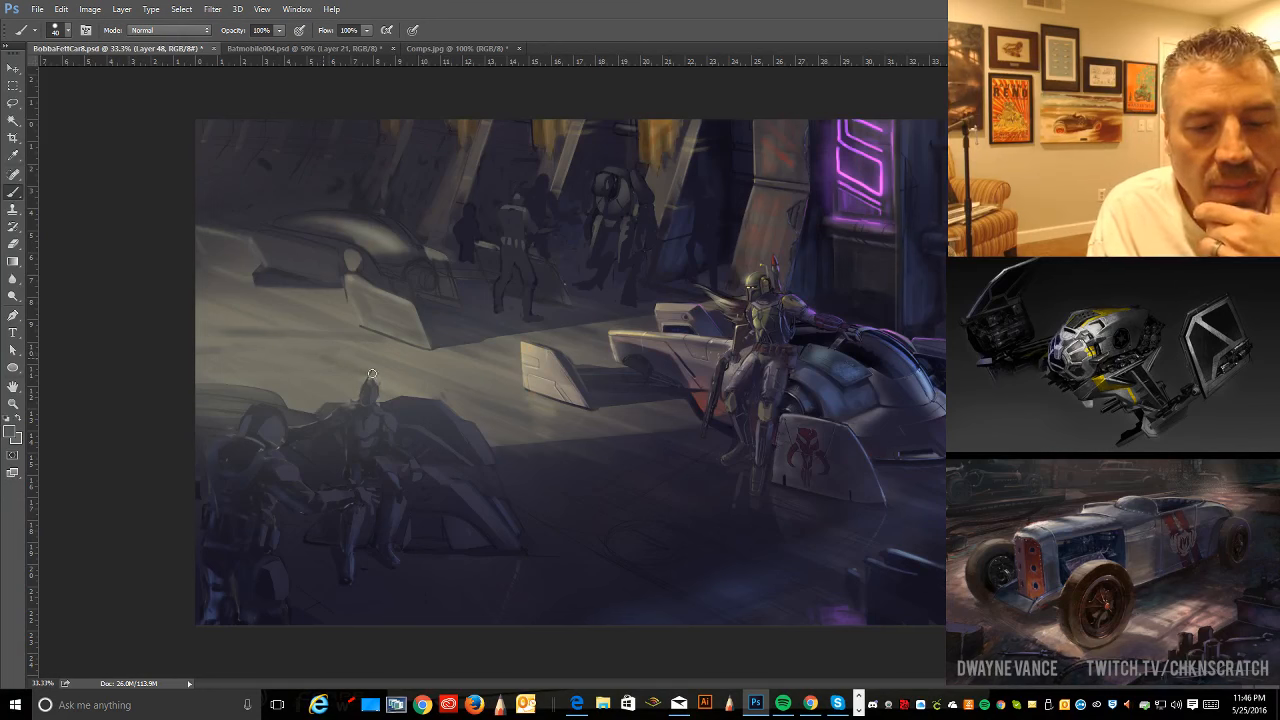
pyautogui.hotkey('ctrl', 'alt')
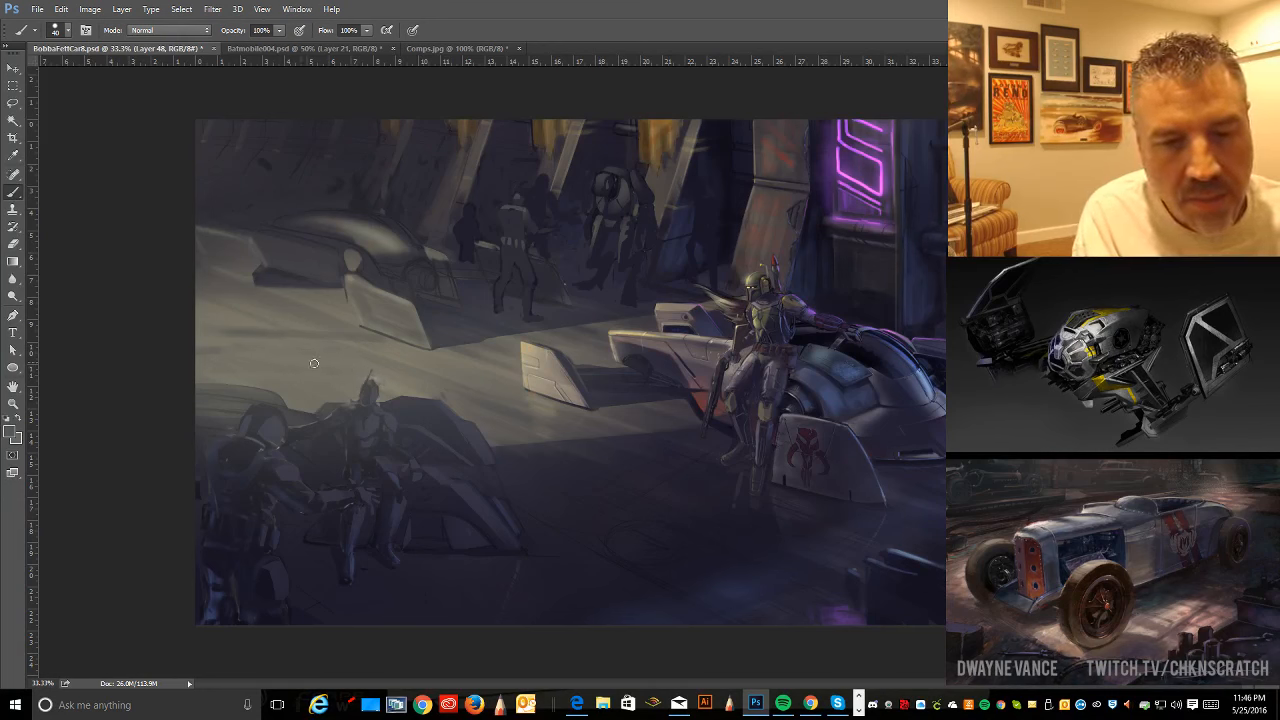
# - Sample a floor tone near the seated figure's head and paint a figure-shaped shadow with outstretched arms on the lit floor
pyautogui.keyDown('alt'); pyautogui.click(349, 374); pyautogui.keyUp('alt')
pyautogui.moveTo(303, 350); pyautogui.dragTo(415, 393)
pyautogui.hotkey('ctrl', 'alt')
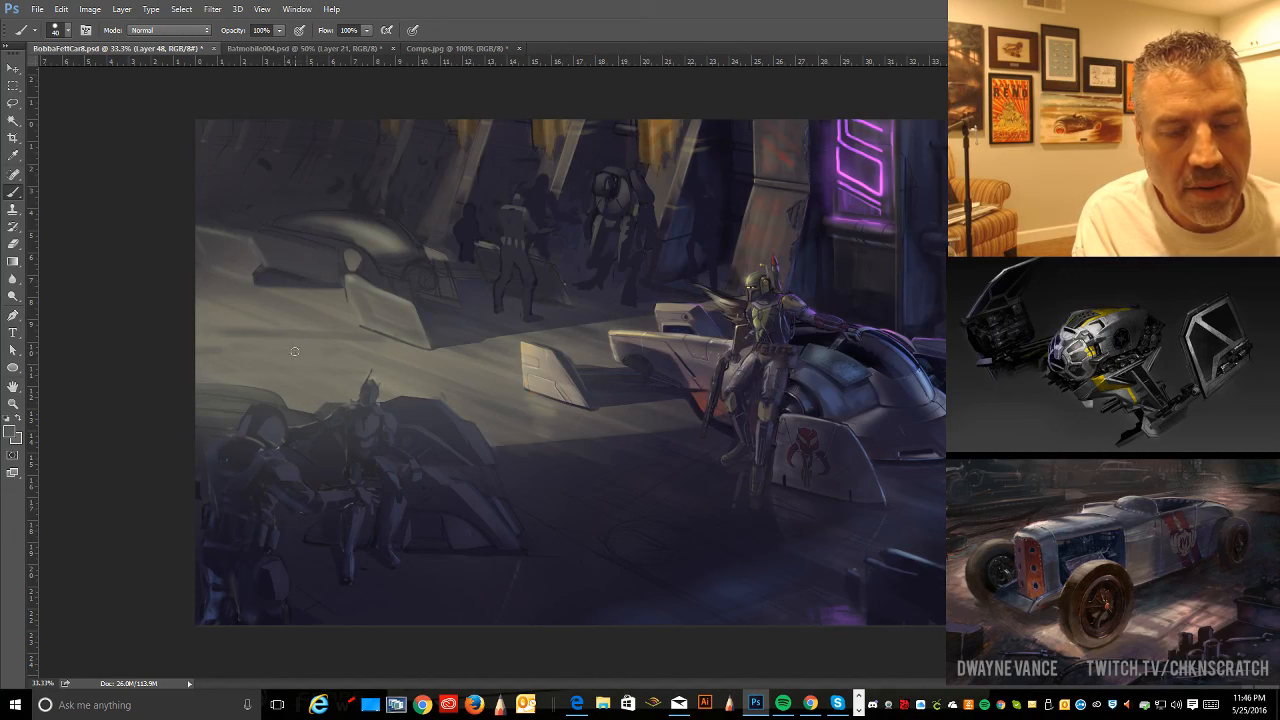
pyautogui.moveTo(296, 349)
pyautogui.mouseDown()
pyautogui.moveTo(302, 370)
pyautogui.moveTo(336, 372)
pyautogui.mouseUp()
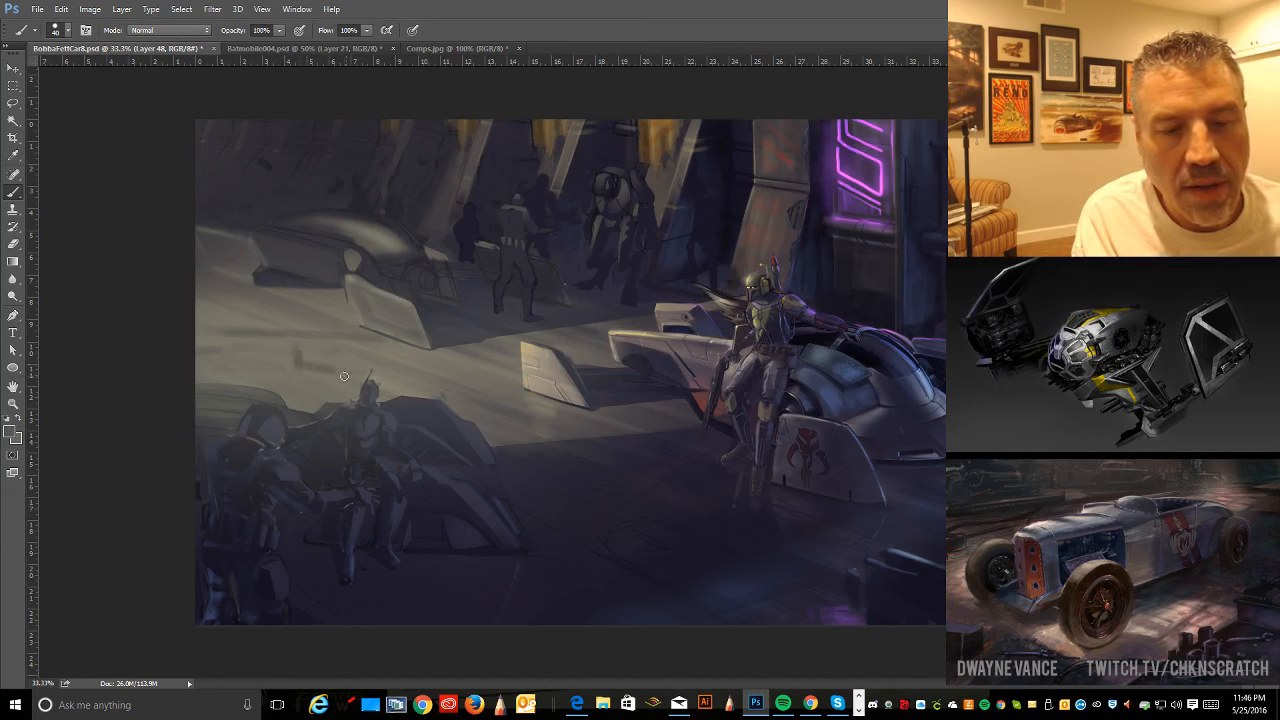
pyautogui.hotkey('ctrl', 'alt')
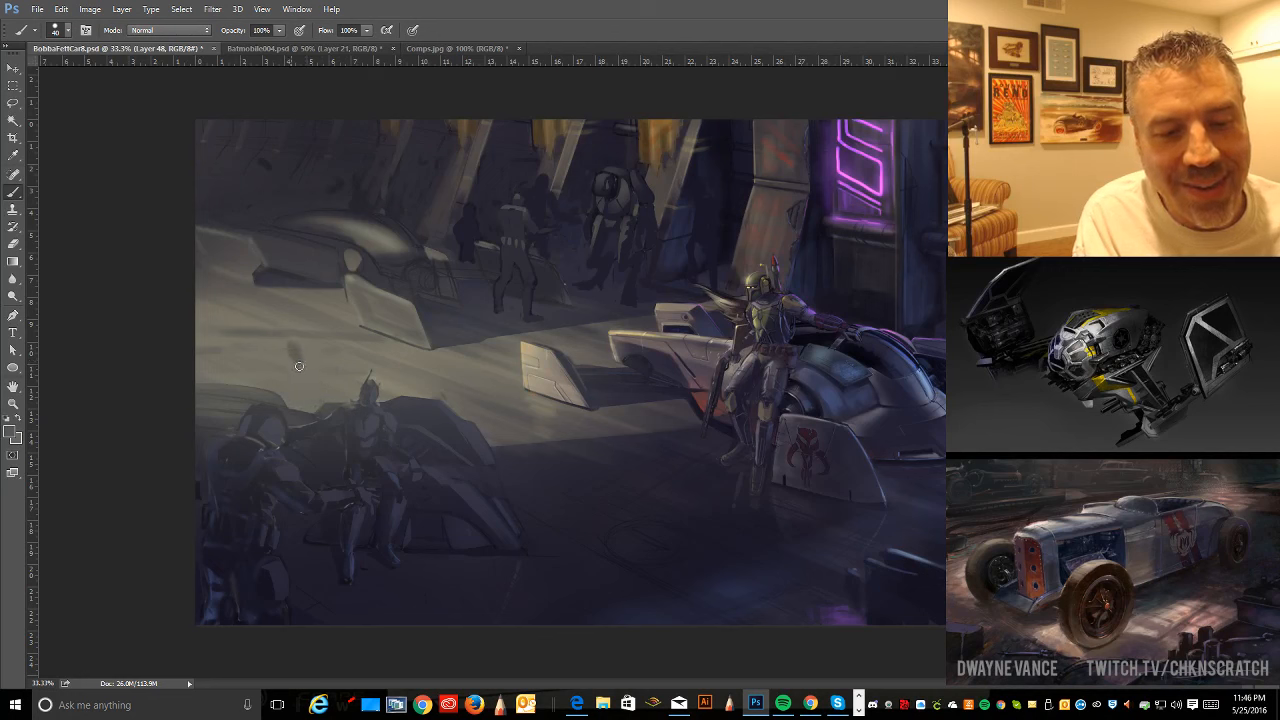
pyautogui.moveTo(296, 361); pyautogui.dragTo(356, 372)
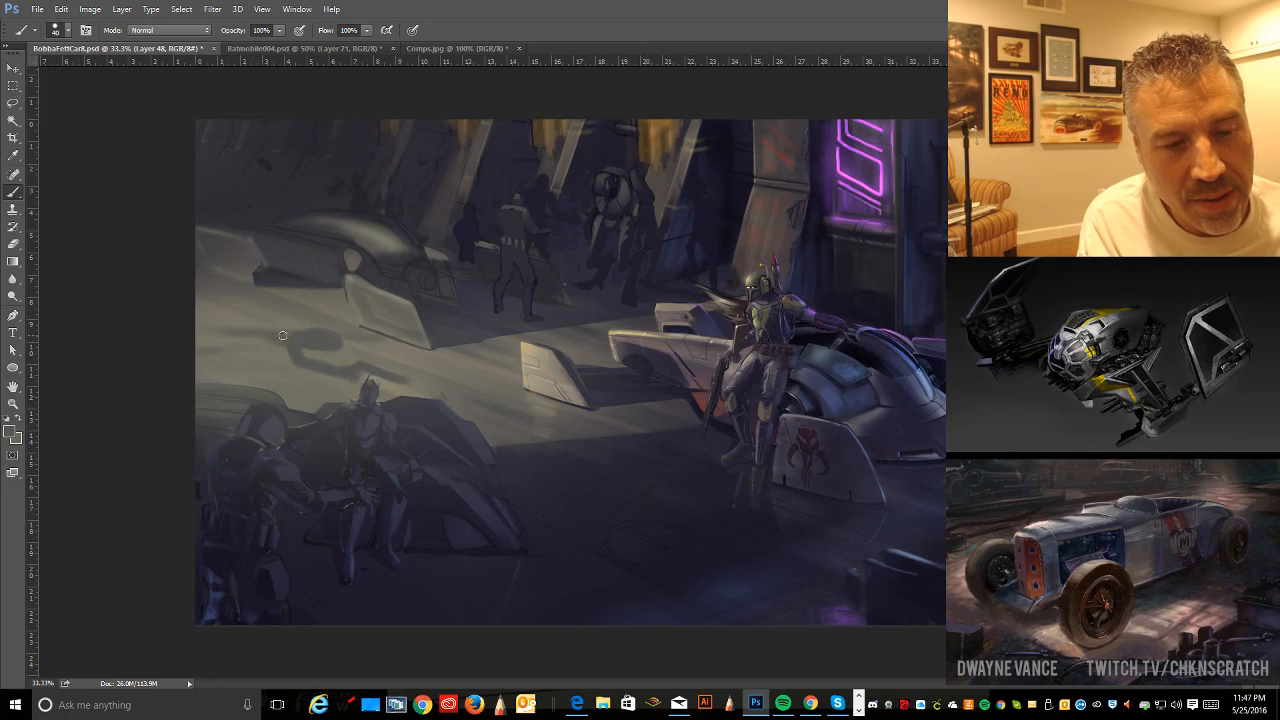
pyautogui.moveTo(201, 330); pyautogui.dragTo(265, 335)
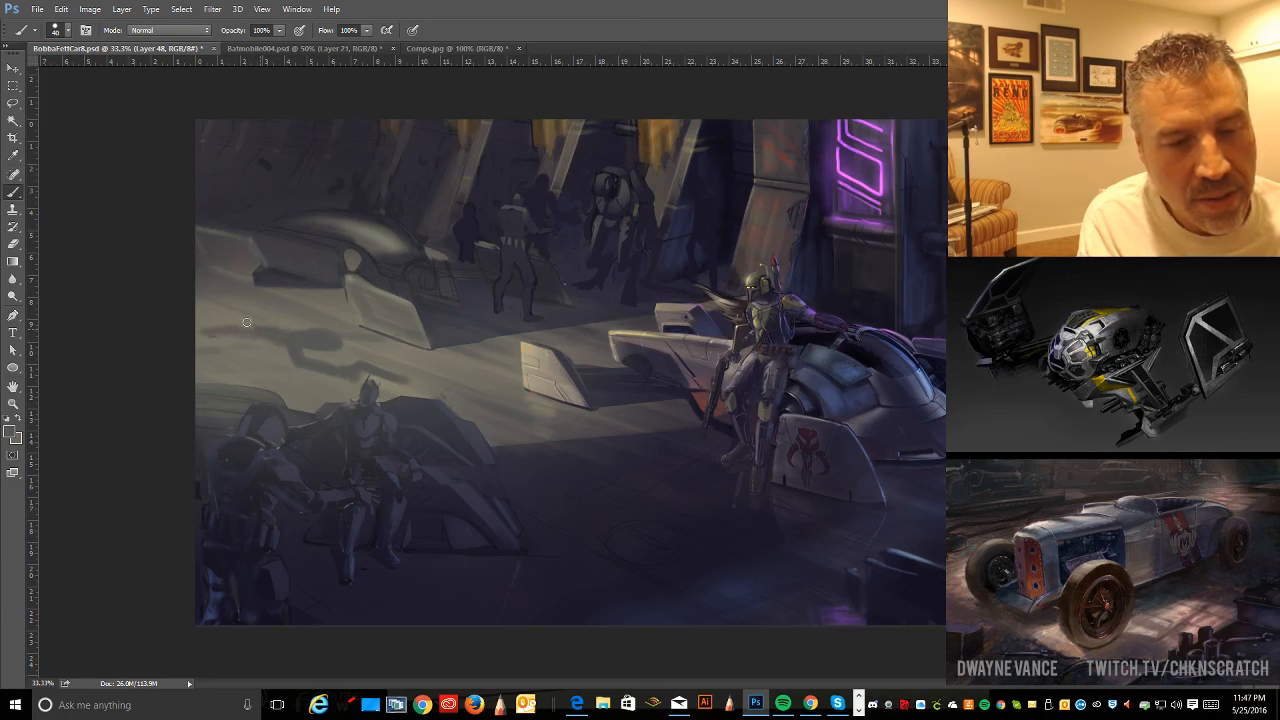
pyautogui.moveTo(283, 335); pyautogui.dragTo(231, 311)
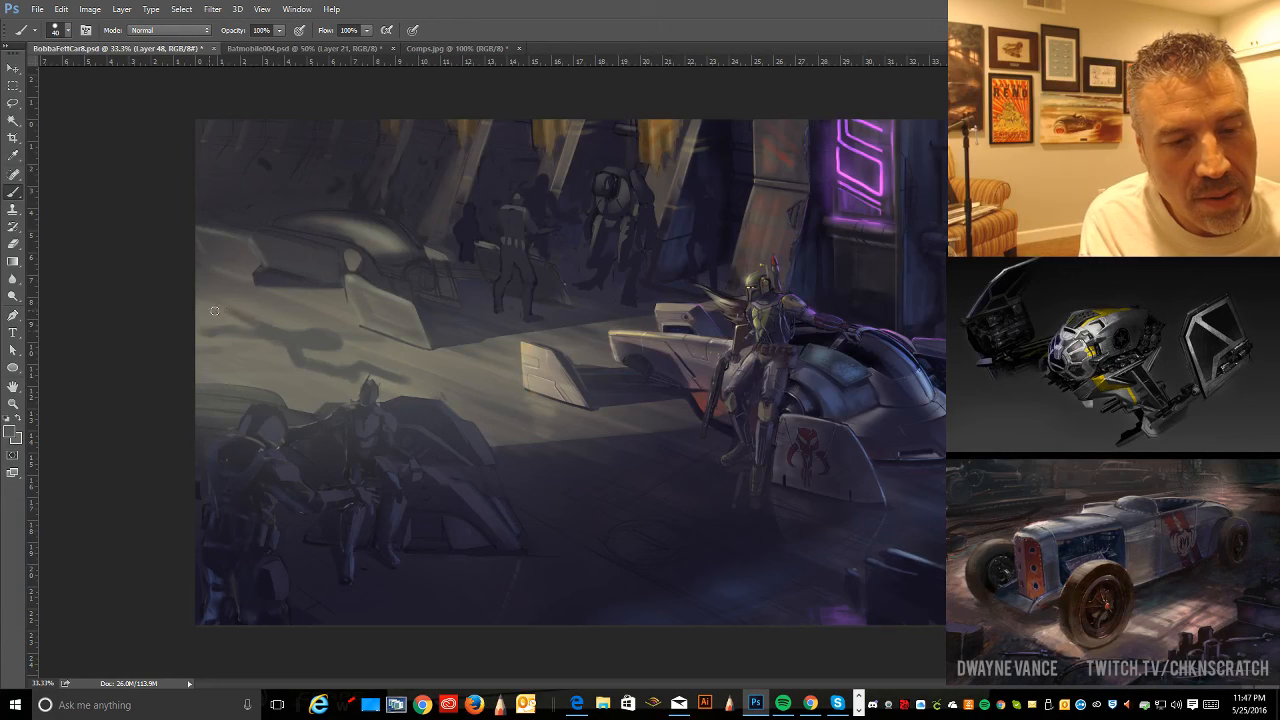
pyautogui.moveTo(286, 346)
pyautogui.mouseDown()
pyautogui.moveTo(203, 340)
pyautogui.moveTo(251, 338)
pyautogui.mouseUp()
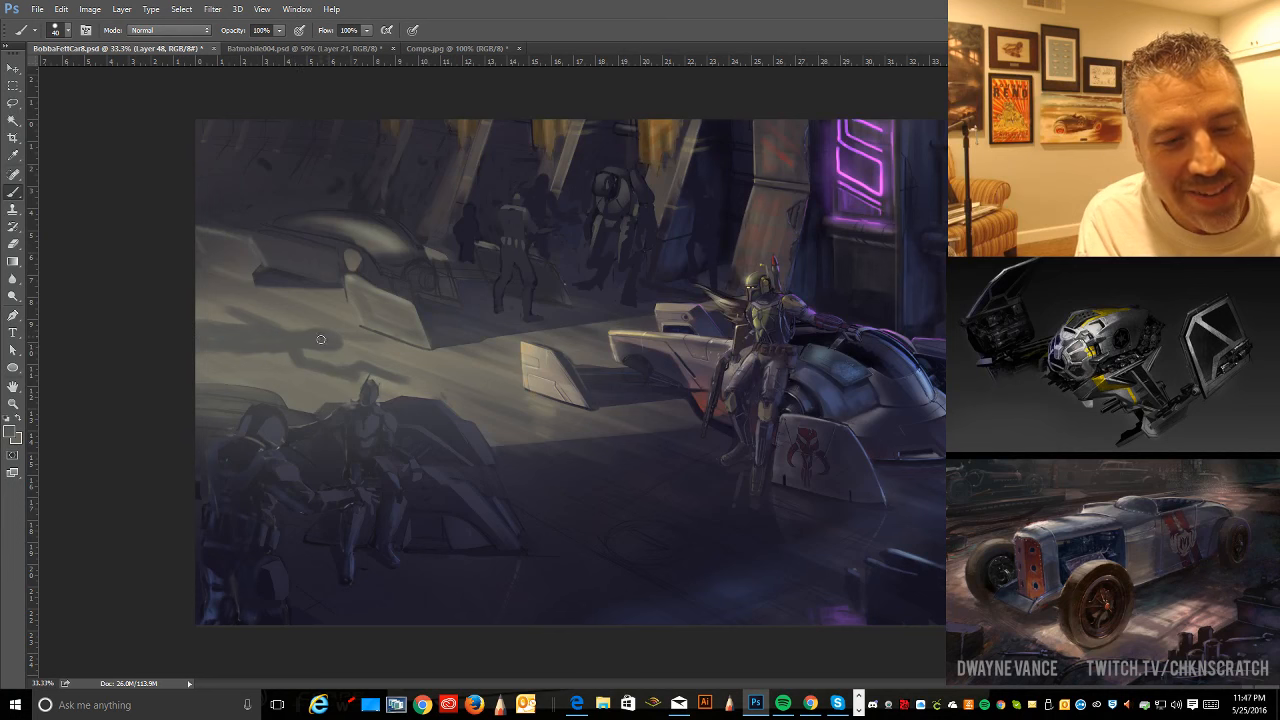
# - Refine the painted shadow's silhouette with the eraser at size 40 and nudge the shadow slightly upward
pyautogui.press('e')
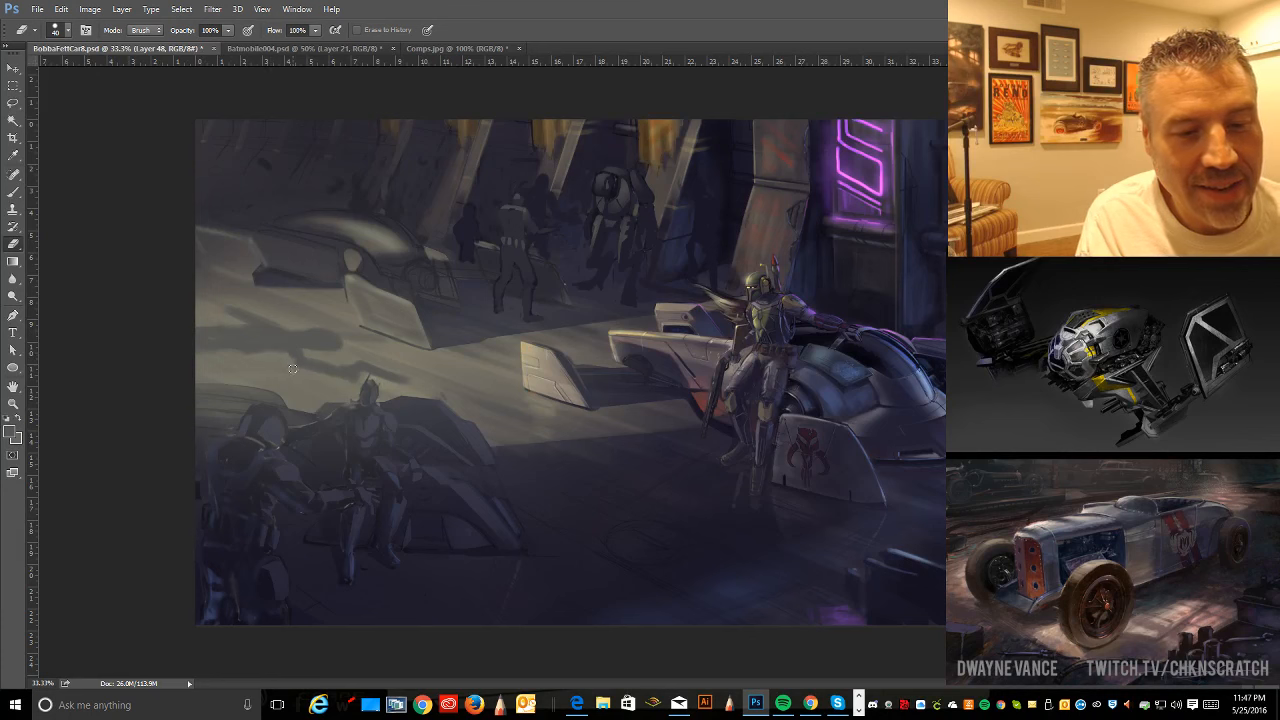
pyautogui.hotkey('ctrl', 'alt', 'z')
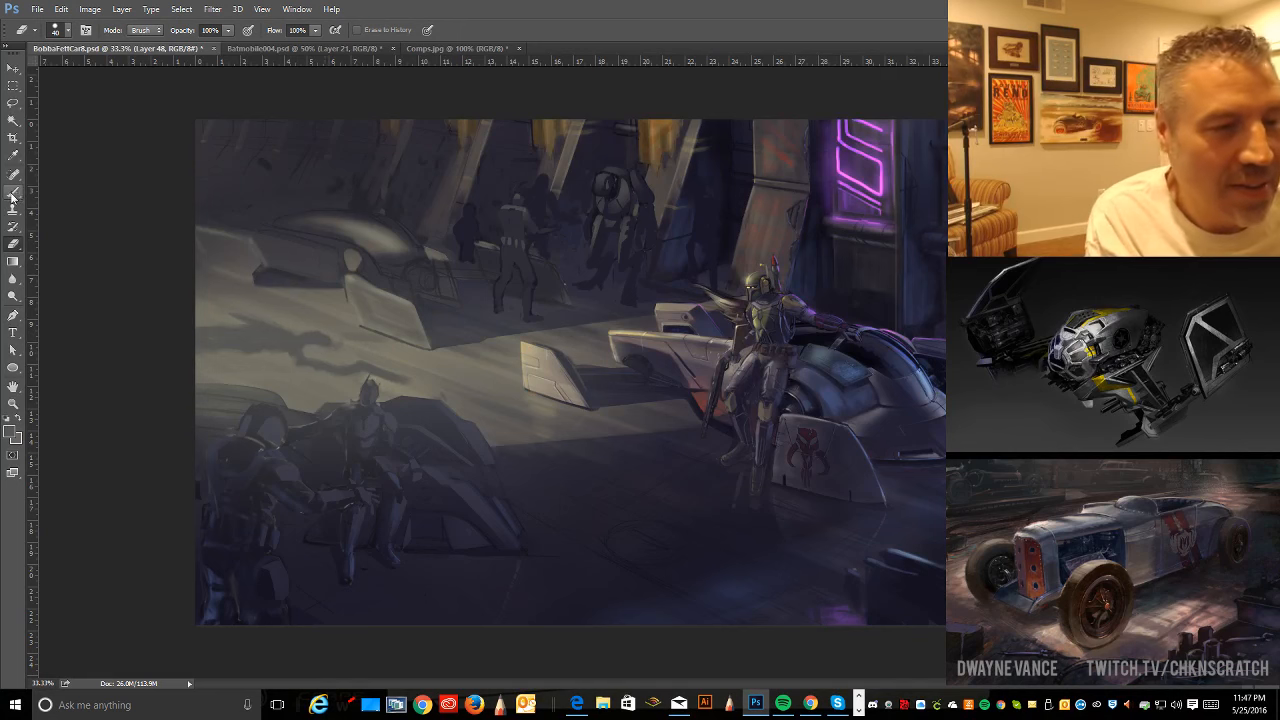
pyautogui.press('b')
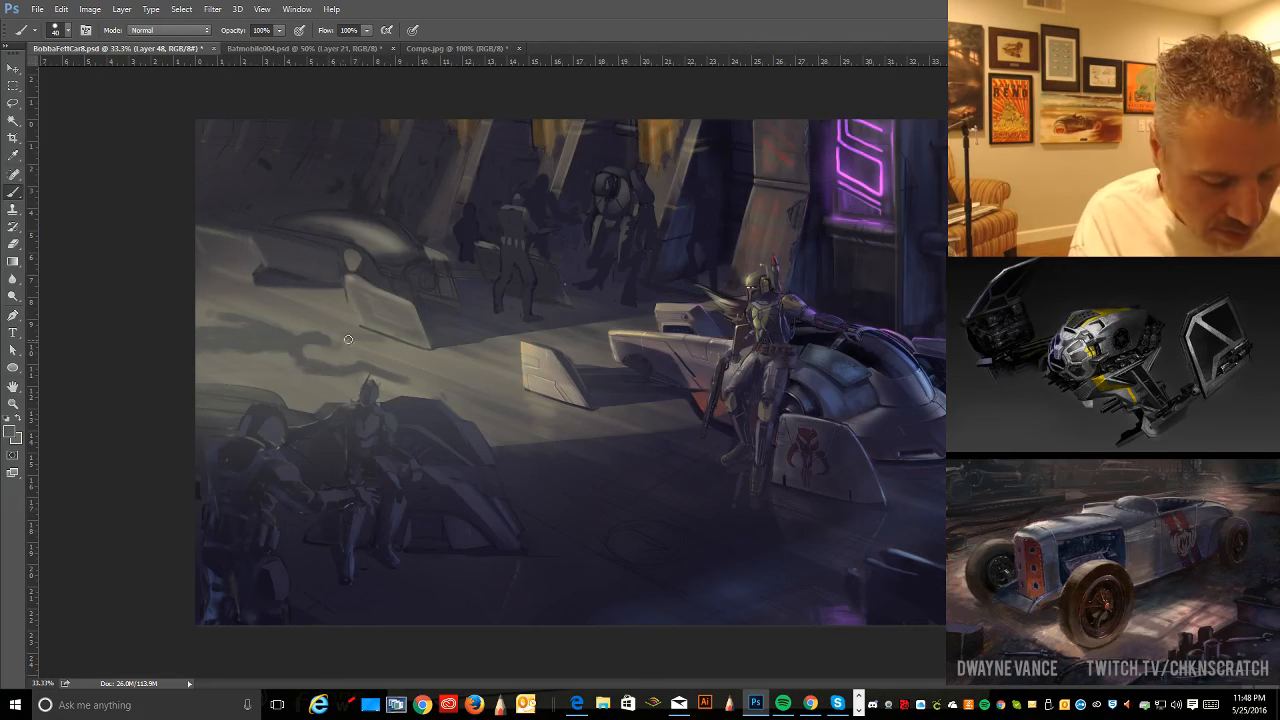
pyautogui.click(13, 244)
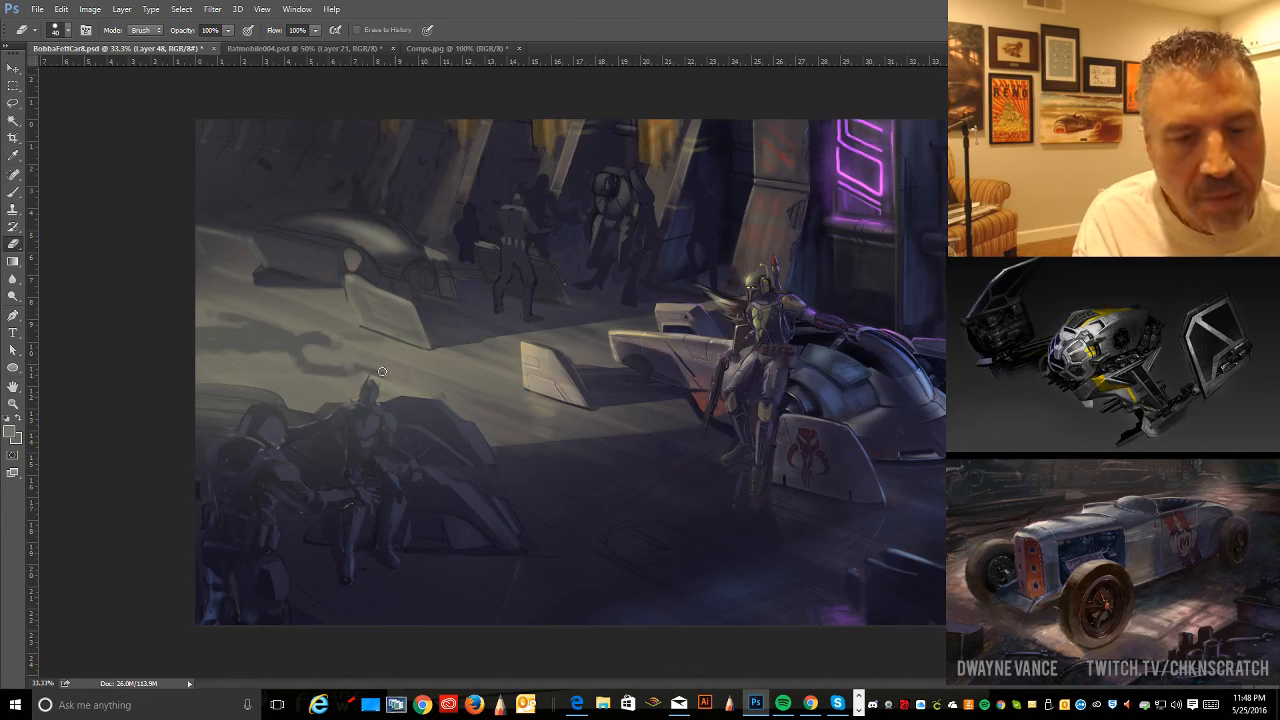
pyautogui.press('v')
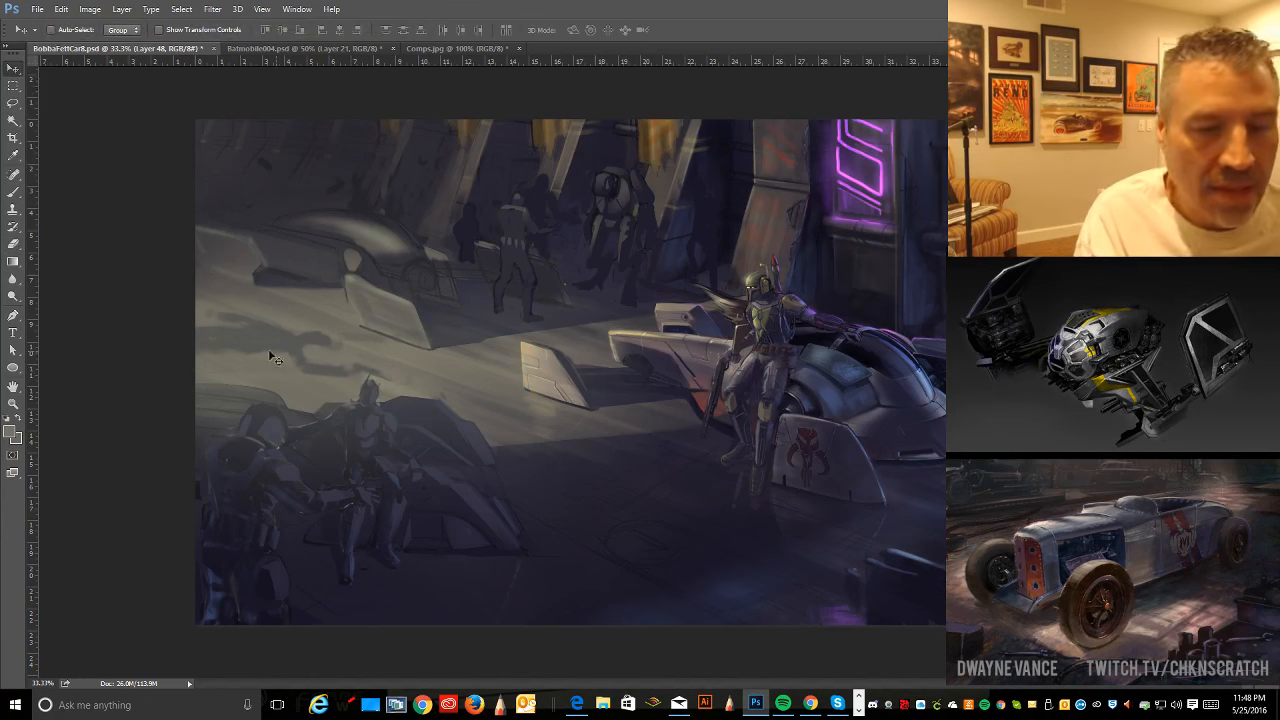
pyautogui.moveTo(266, 354); pyautogui.dragTo(262, 339)
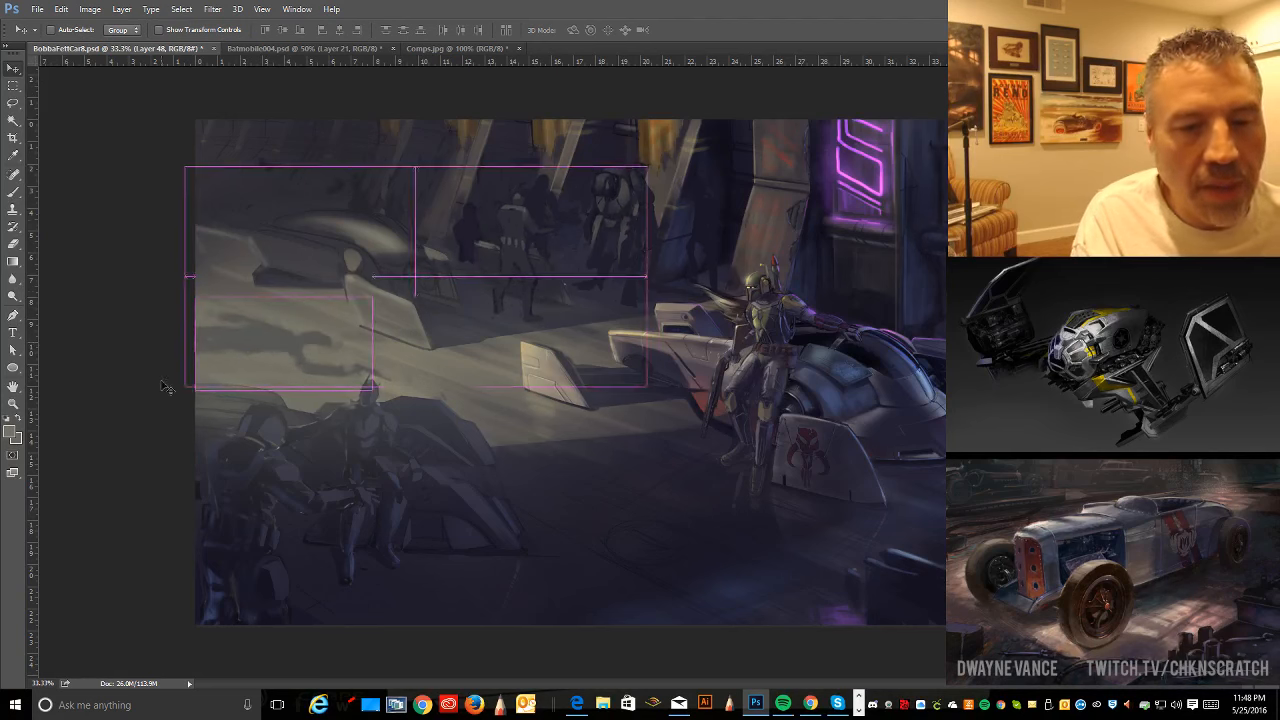
# - Cut the figure-shaped shadow onto its own new layer and move it back onto the lit floor above the seated figures
pyautogui.click(13, 103)
pyautogui.moveTo(410, 420)
pyautogui.mouseDown()
pyautogui.moveTo(386, 327)
pyautogui.moveTo(160, 370)
pyautogui.moveTo(390, 400)
pyautogui.mouseUp()
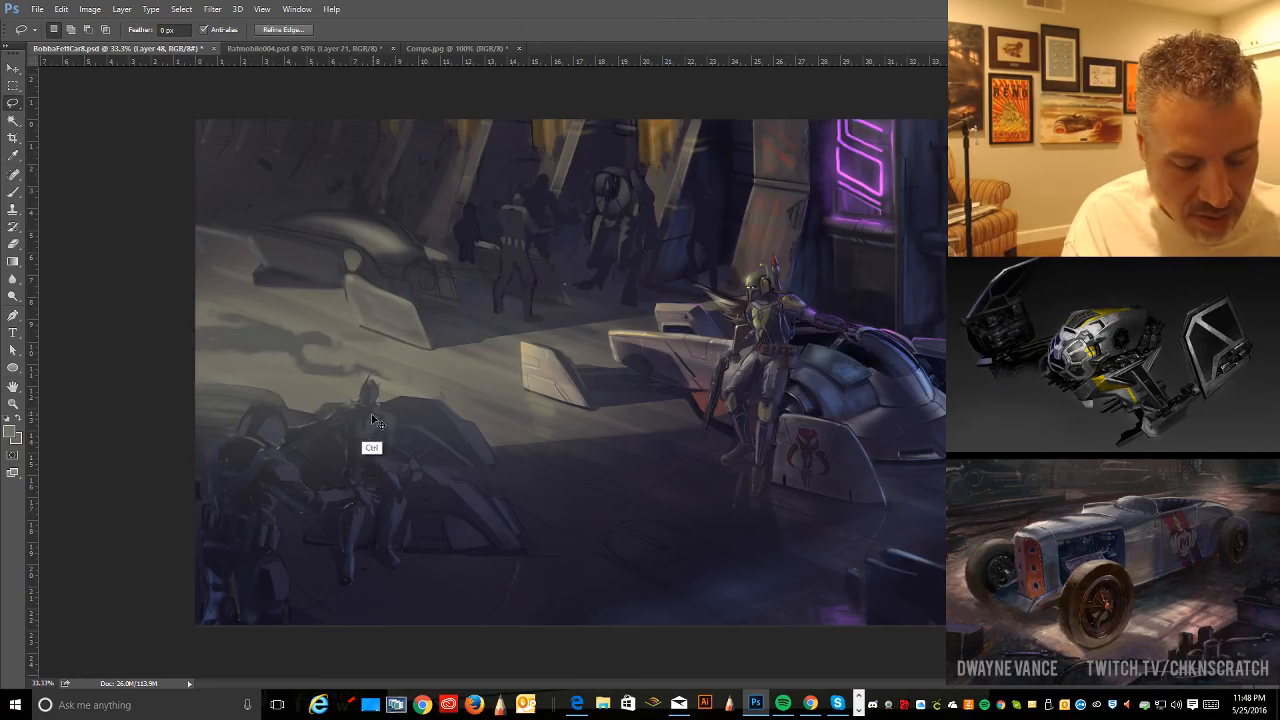
pyautogui.hotkey('ctrl', 'x')
pyautogui.hotkey('ctrl', 'v')
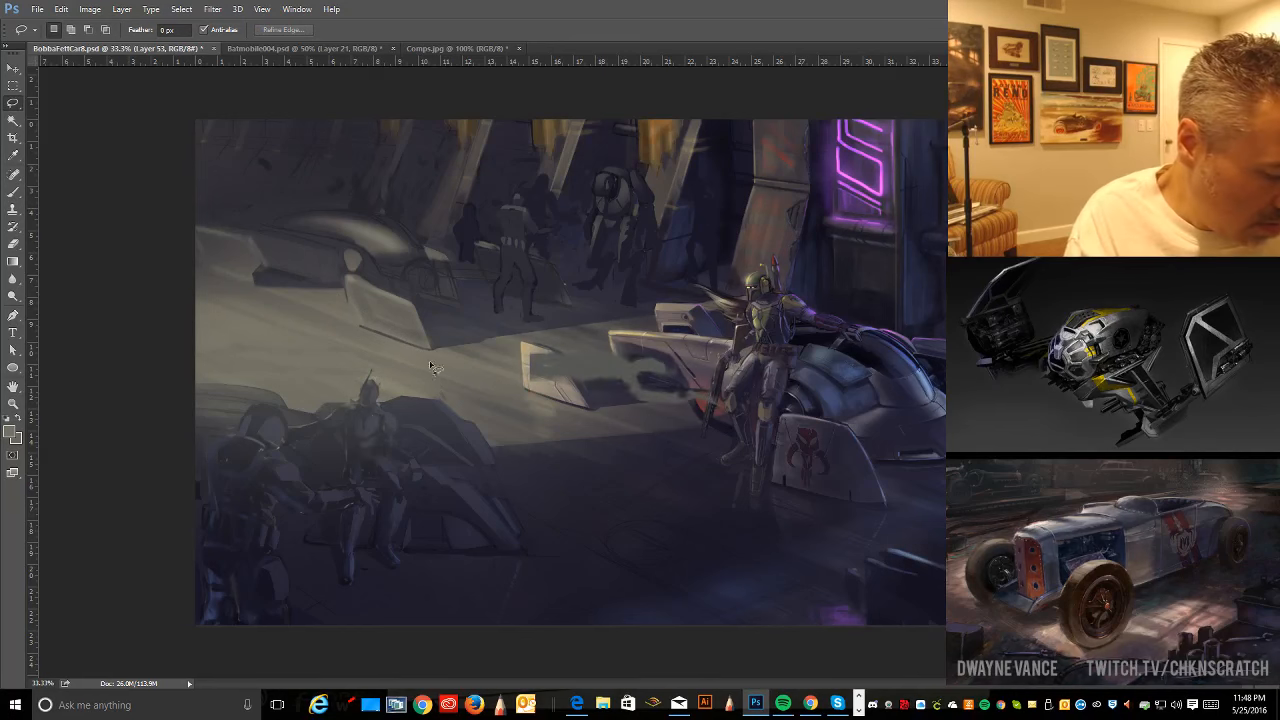
pyautogui.moveTo(577, 387); pyautogui.dragTo(280, 354)
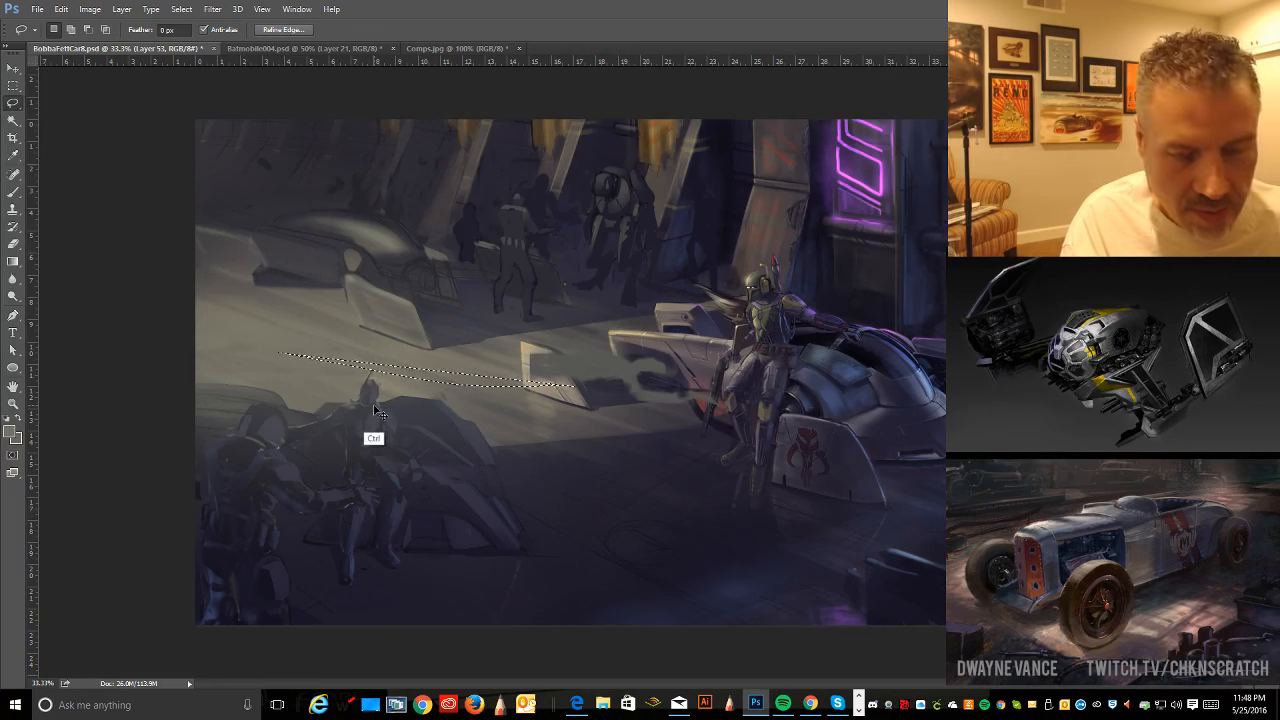
pyautogui.hotkey('ctrl', 'd')
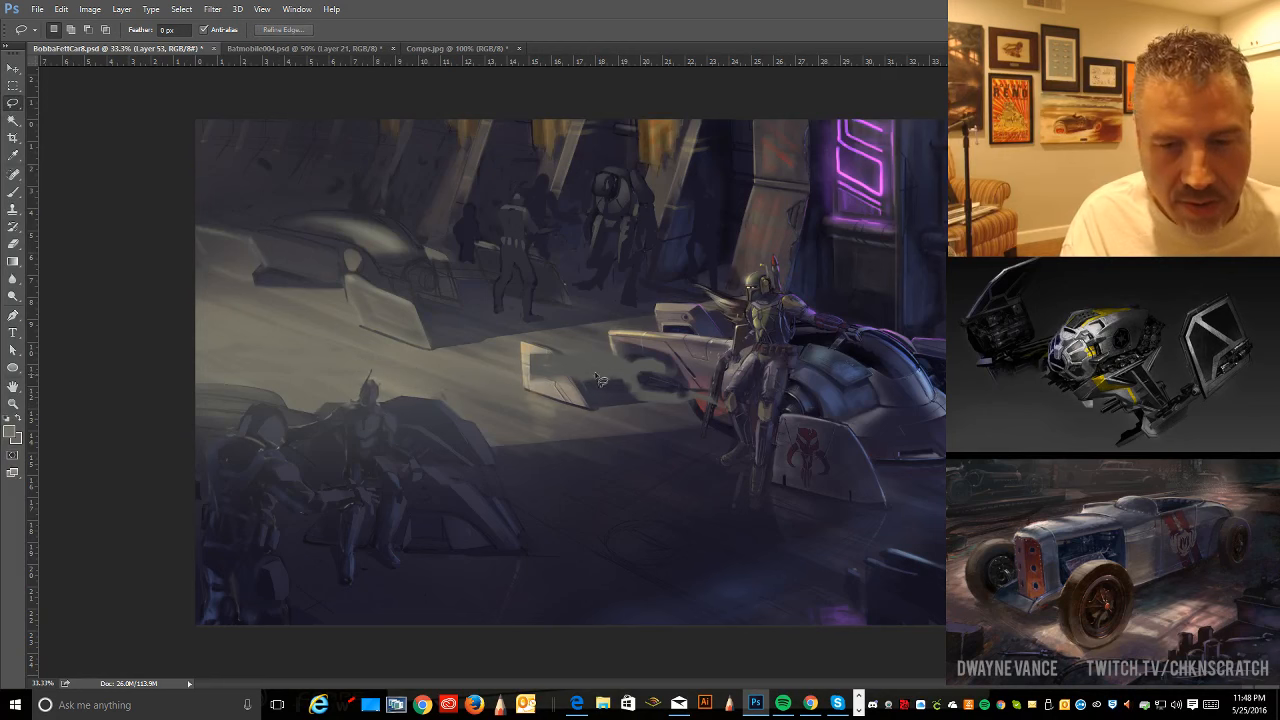
pyautogui.click(13, 68)
pyautogui.moveTo(650, 387); pyautogui.dragTo(289, 370)
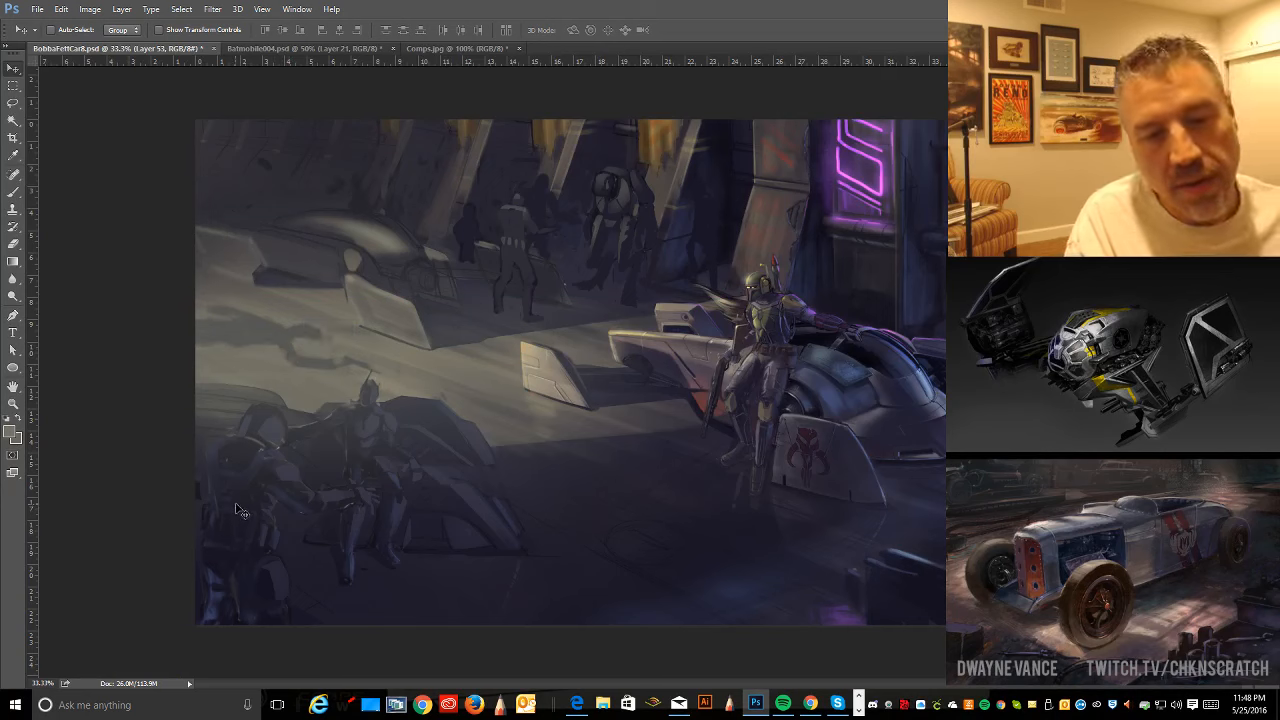
# - Skew the floor shadow to 121.16% width and 29.50° horizontal skew, extending its lower right corner and slightly lowering its upper left corner
pyautogui.click(61, 9)
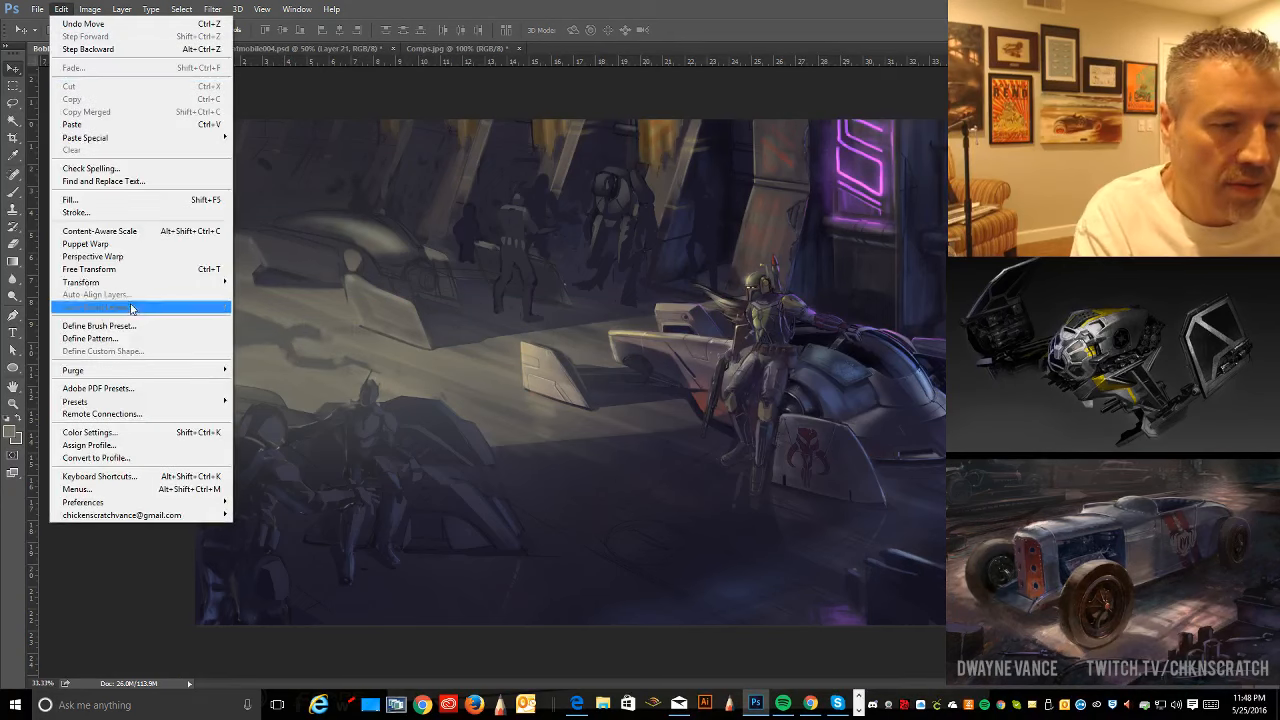
pyautogui.moveTo(172, 285)
pyautogui.click(273, 325)
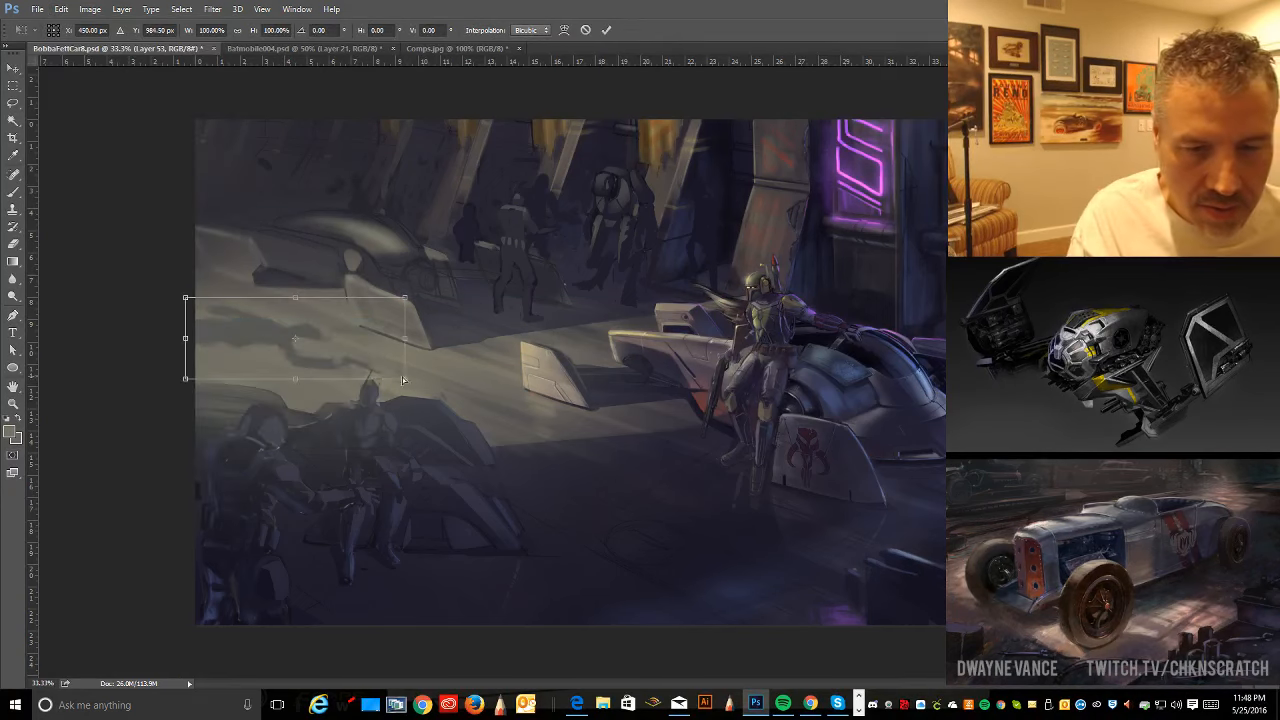
pyautogui.moveTo(402, 377); pyautogui.dragTo(443, 378)
pyautogui.moveTo(186, 297); pyautogui.dragTo(186, 305)
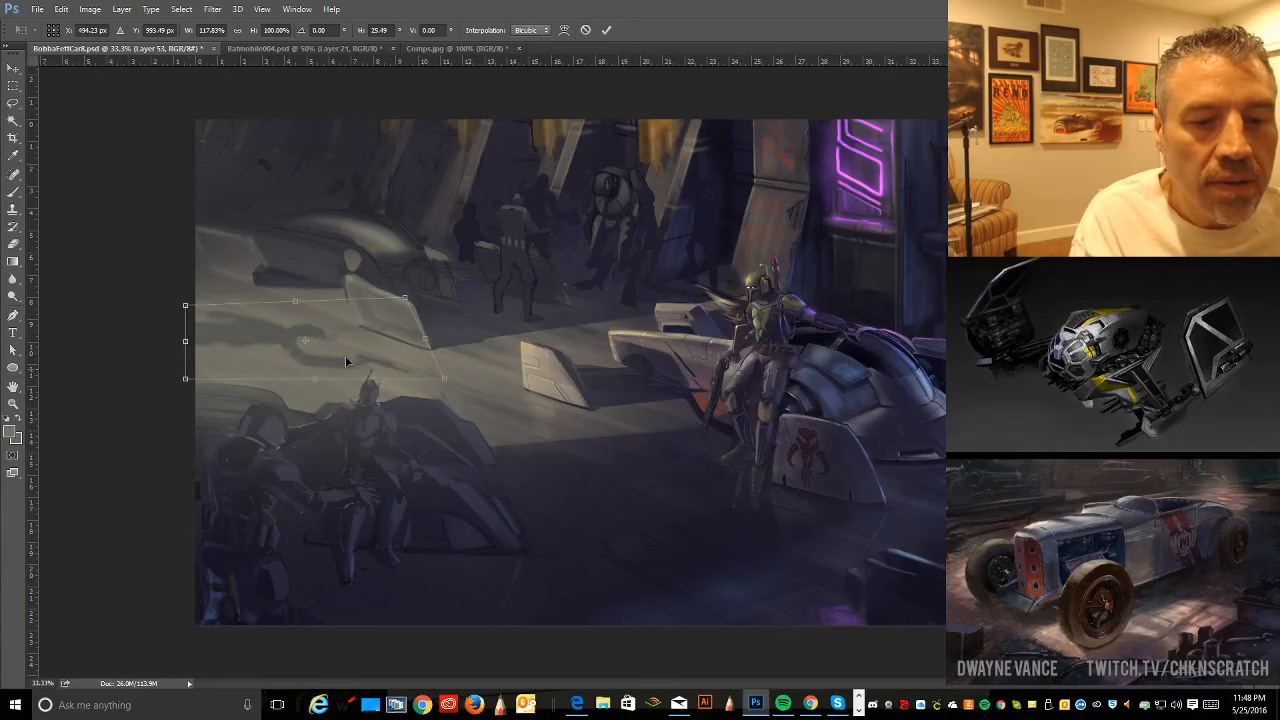
pyautogui.moveTo(449, 378); pyautogui.dragTo(451, 378)
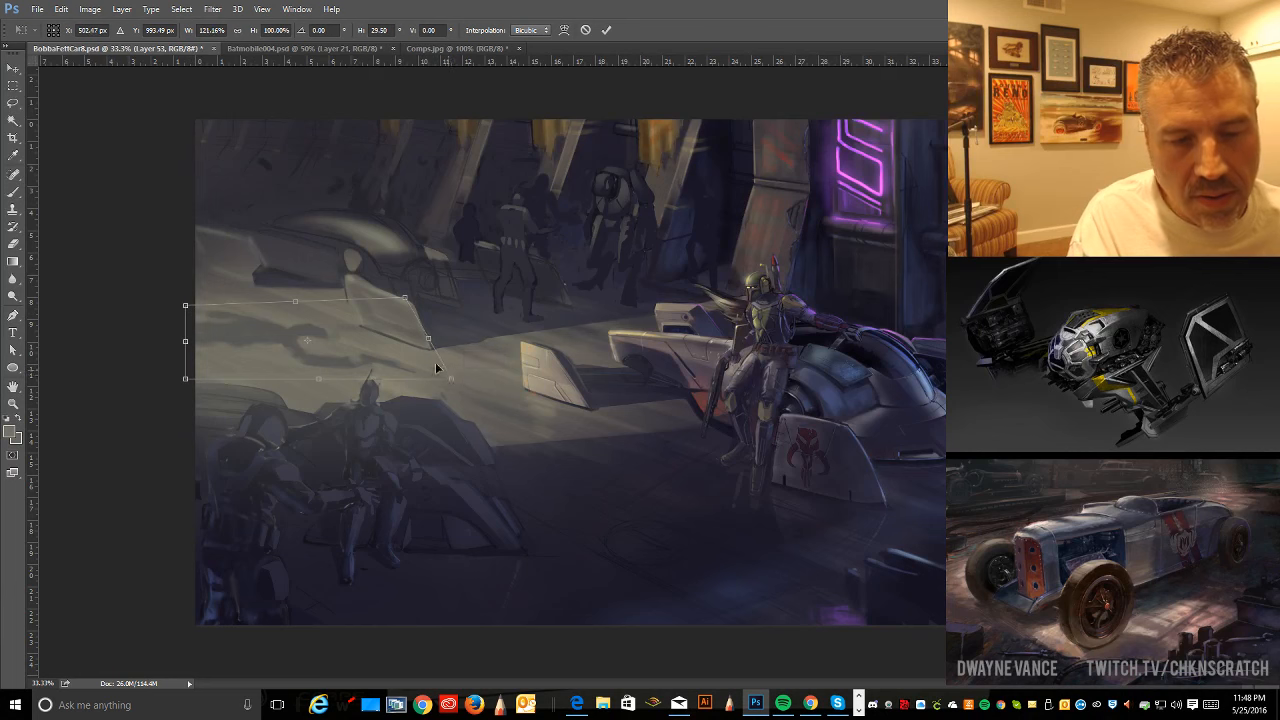
pyautogui.press('Return')
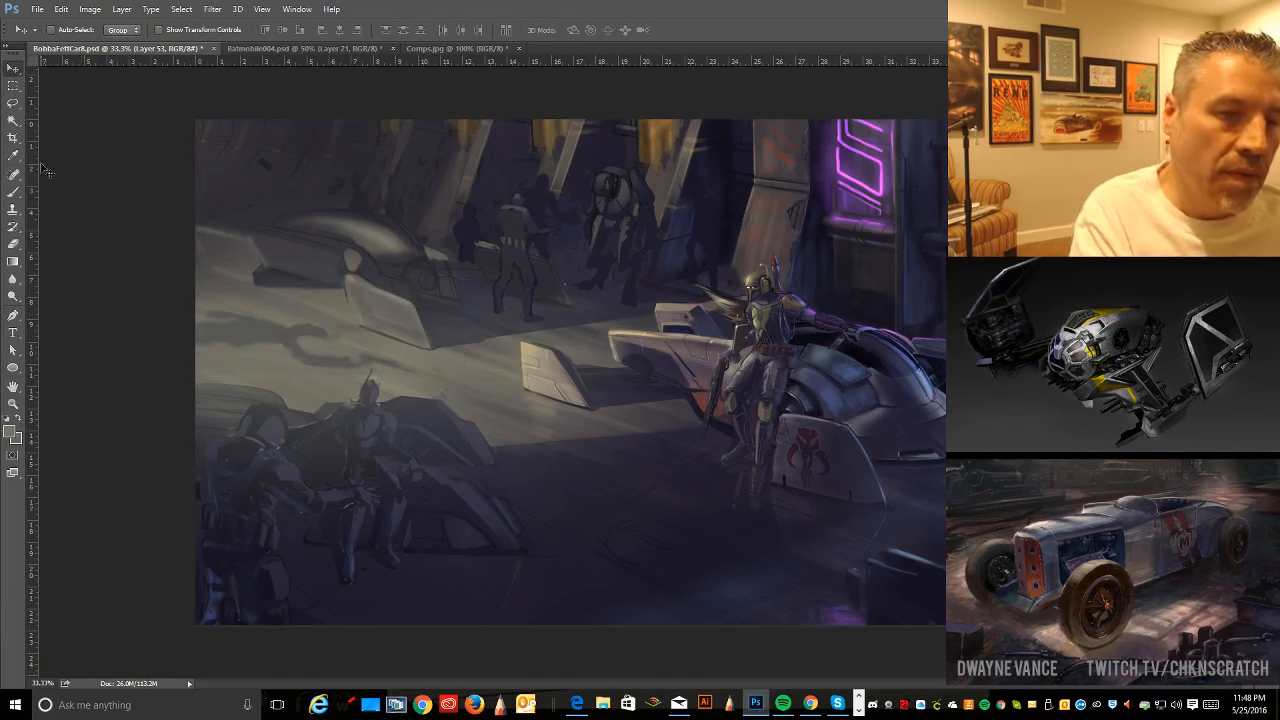
# - Cut the shadow's lower arm onto a separate new layer and reposition it on the floor against the rest of the shadow
pyautogui.click(13, 243)
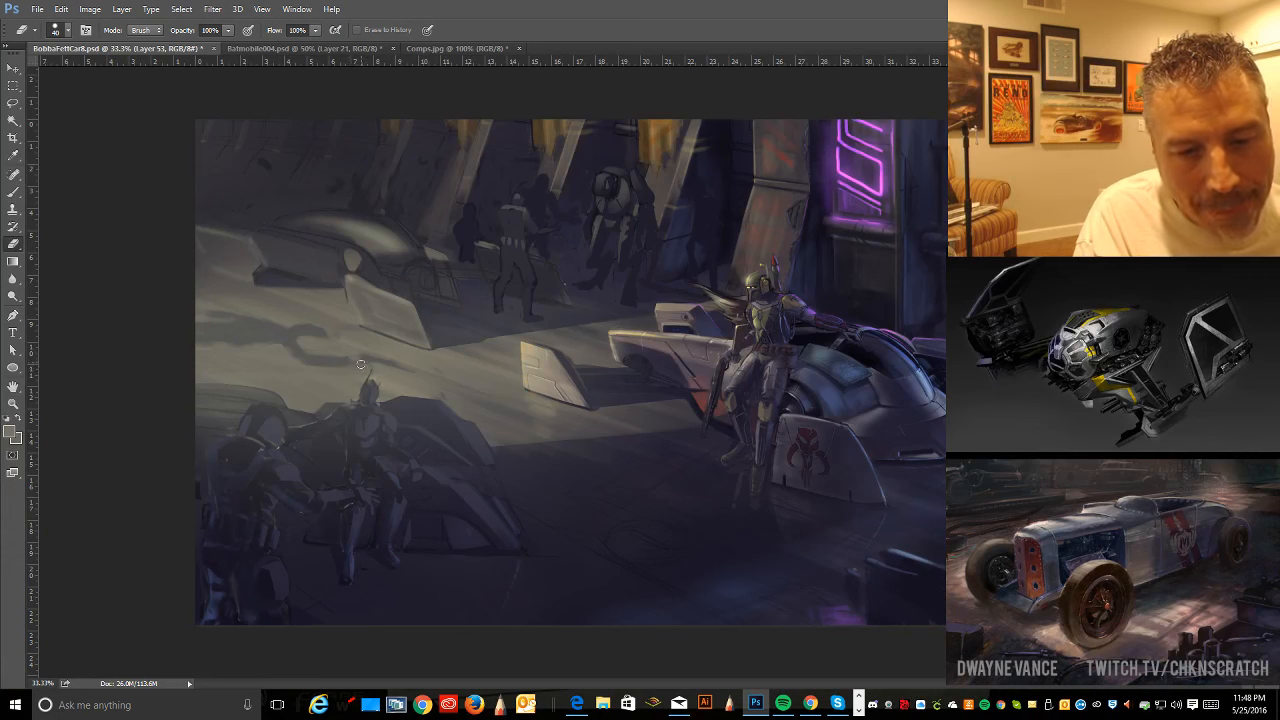
pyautogui.click(13, 104)
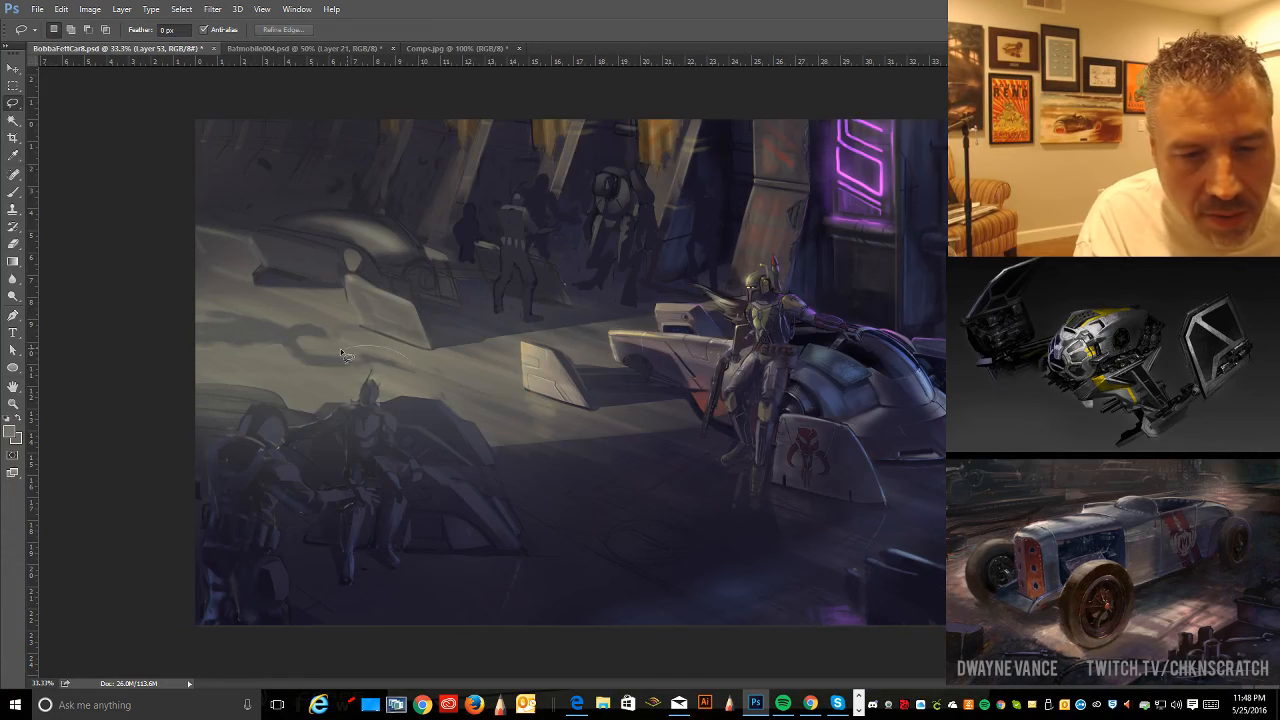
pyautogui.moveTo(298, 370)
pyautogui.mouseDown()
pyautogui.moveTo(342, 390)
pyautogui.moveTo(415, 392)
pyautogui.moveTo(412, 356)
pyautogui.mouseUp()
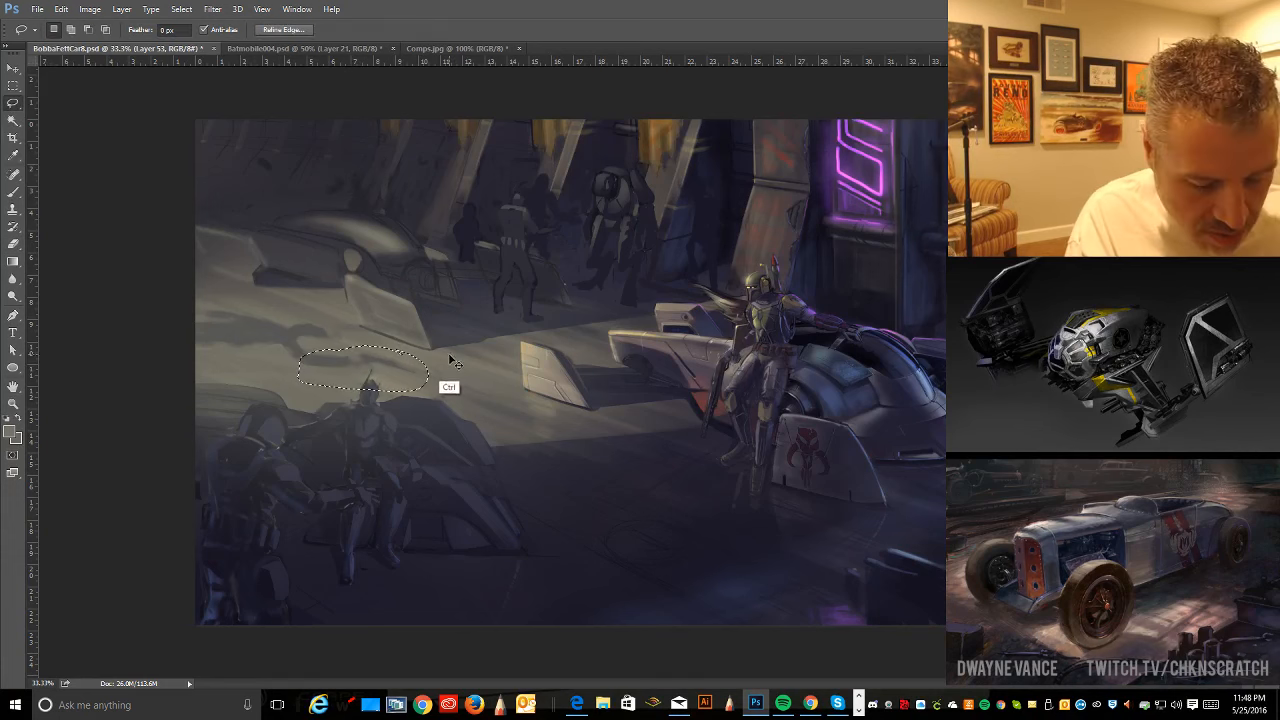
pyautogui.hotkey('ctrl', 'x')
pyautogui.hotkey('ctrl', 'v')
pyautogui.click(13, 68)
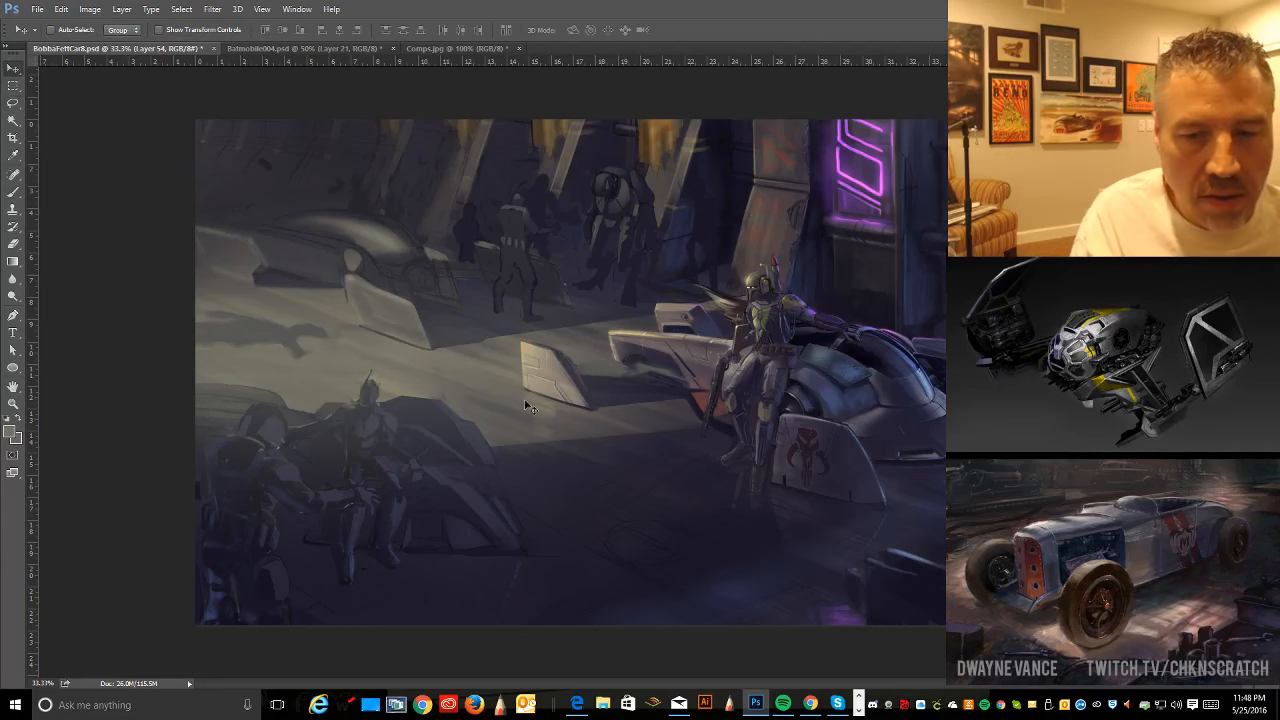
pyautogui.moveTo(618, 383); pyautogui.dragTo(319, 367)
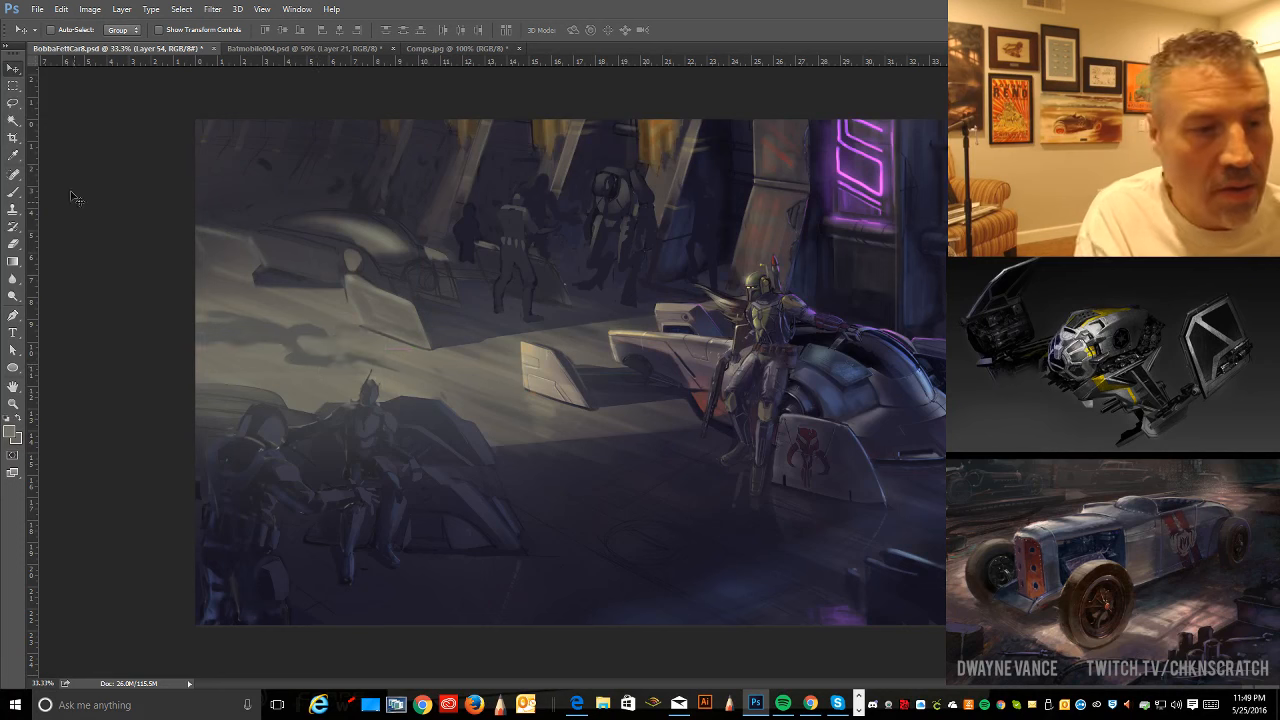
pyautogui.click(13, 244)
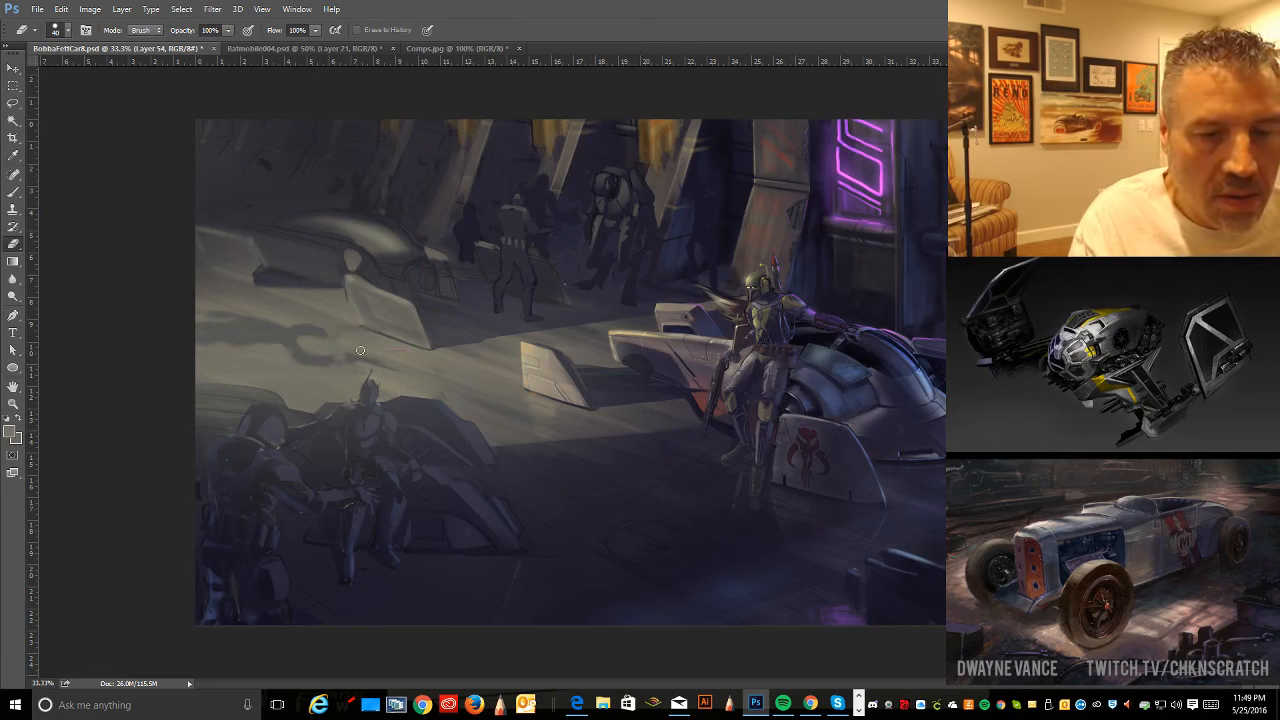
pyautogui.click(13, 157)
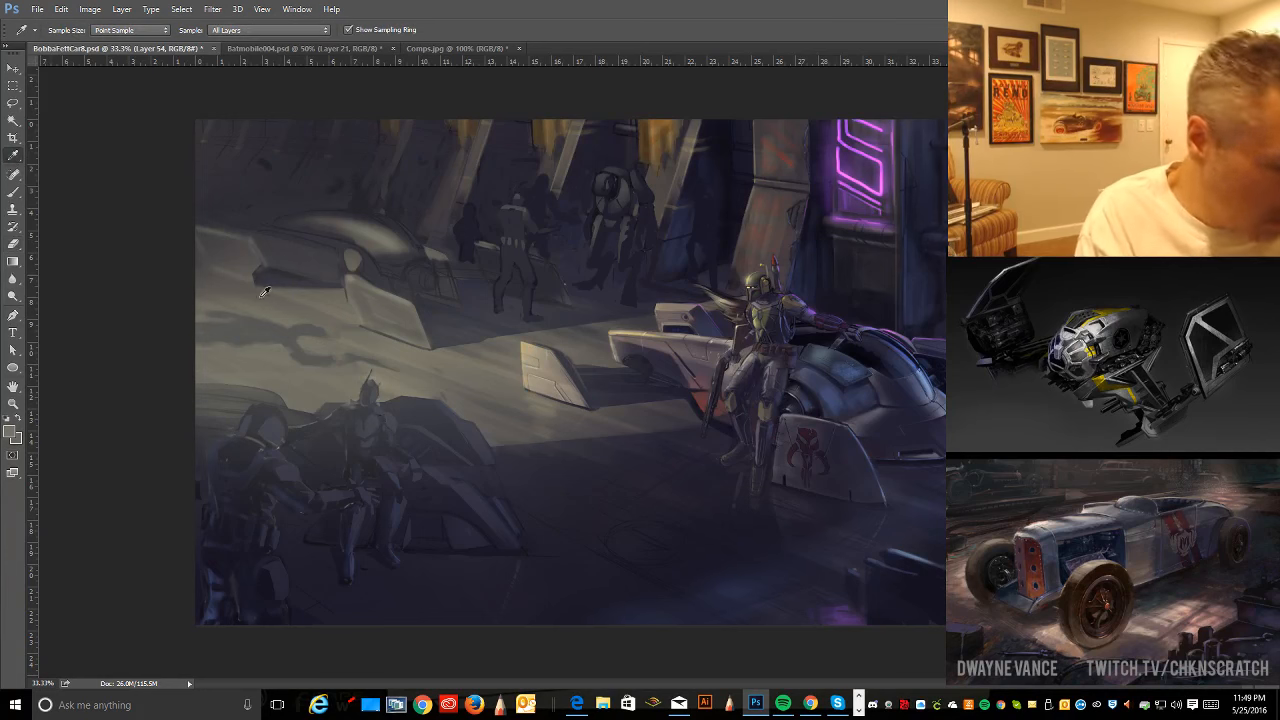
# - Cut the cast shadow's lower limb onto its own new layer and move it back against the rest of the floor shadow
pyautogui.click(316, 354)
pyautogui.click(13, 191)
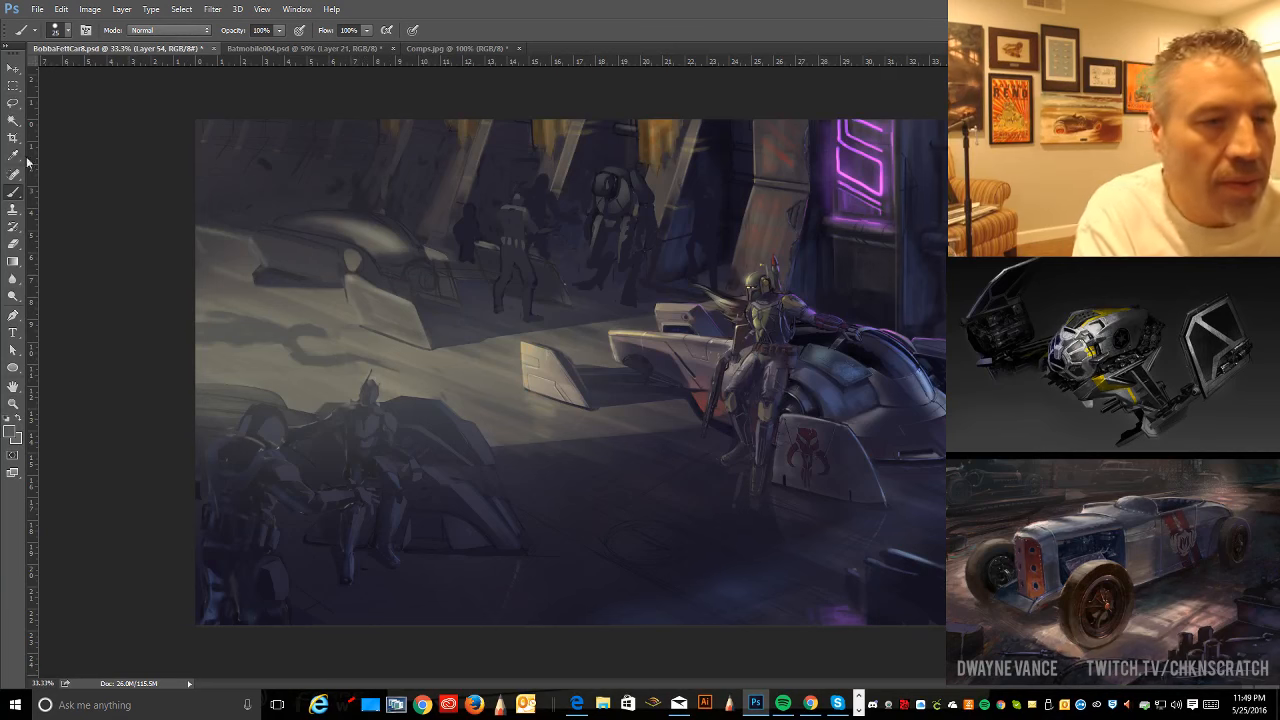
pyautogui.click(13, 104)
pyautogui.moveTo(403, 363)
pyautogui.mouseDown()
pyautogui.moveTo(293, 341)
pyautogui.moveTo(275, 351)
pyautogui.moveTo(404, 383)
pyautogui.moveTo(402, 352)
pyautogui.mouseUp()
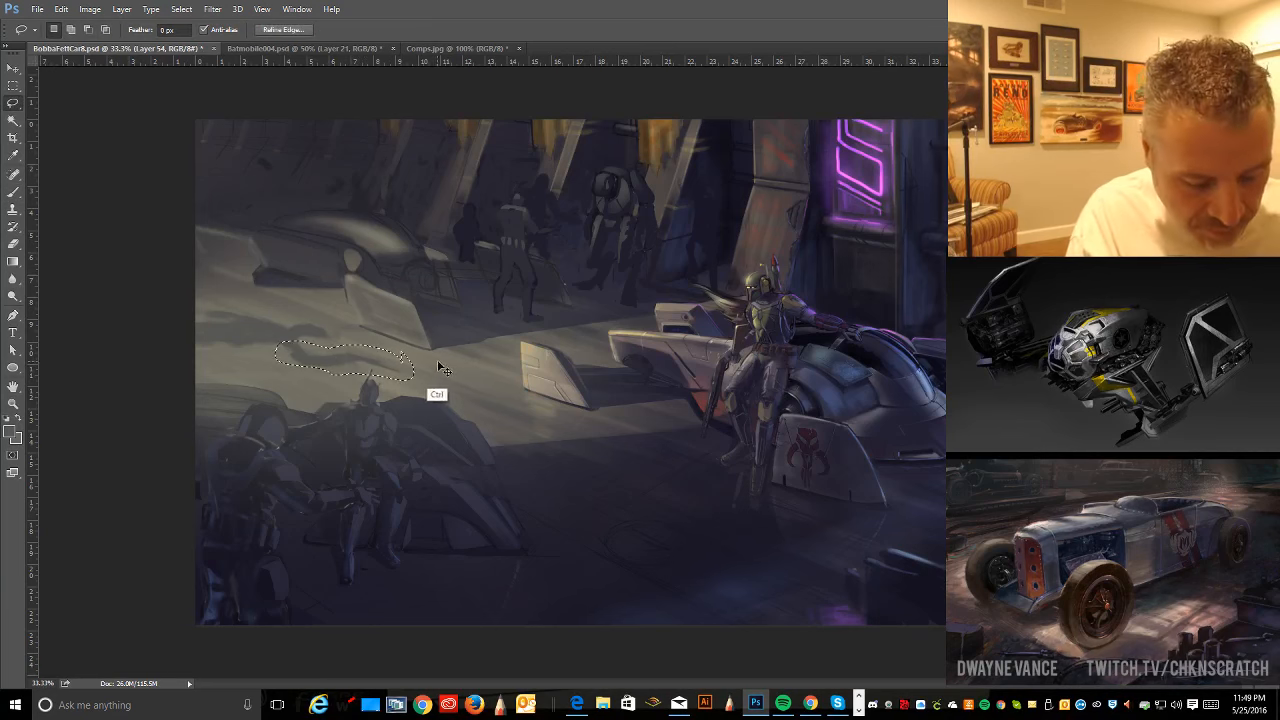
pyautogui.hotkey('ctrl', 'j')
pyautogui.click(14, 67)
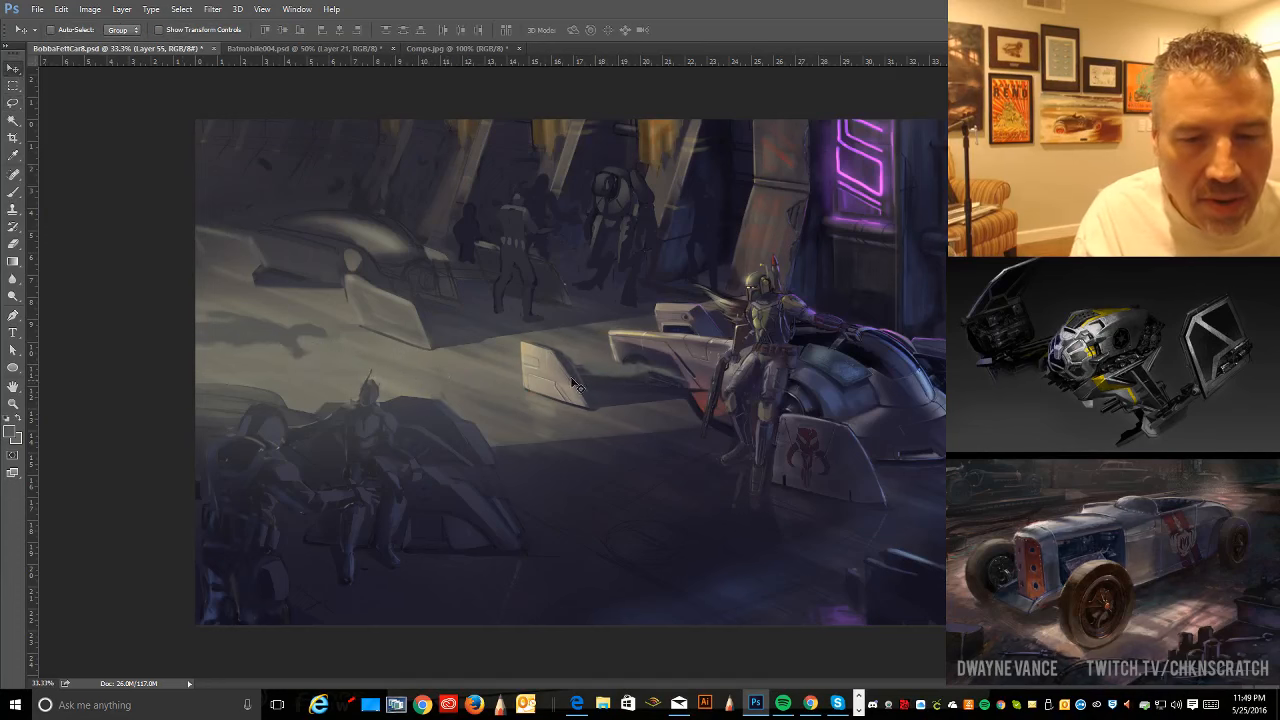
pyautogui.moveTo(579, 385); pyautogui.dragTo(298, 364)
pyautogui.hotkey('ctrl', 'z')
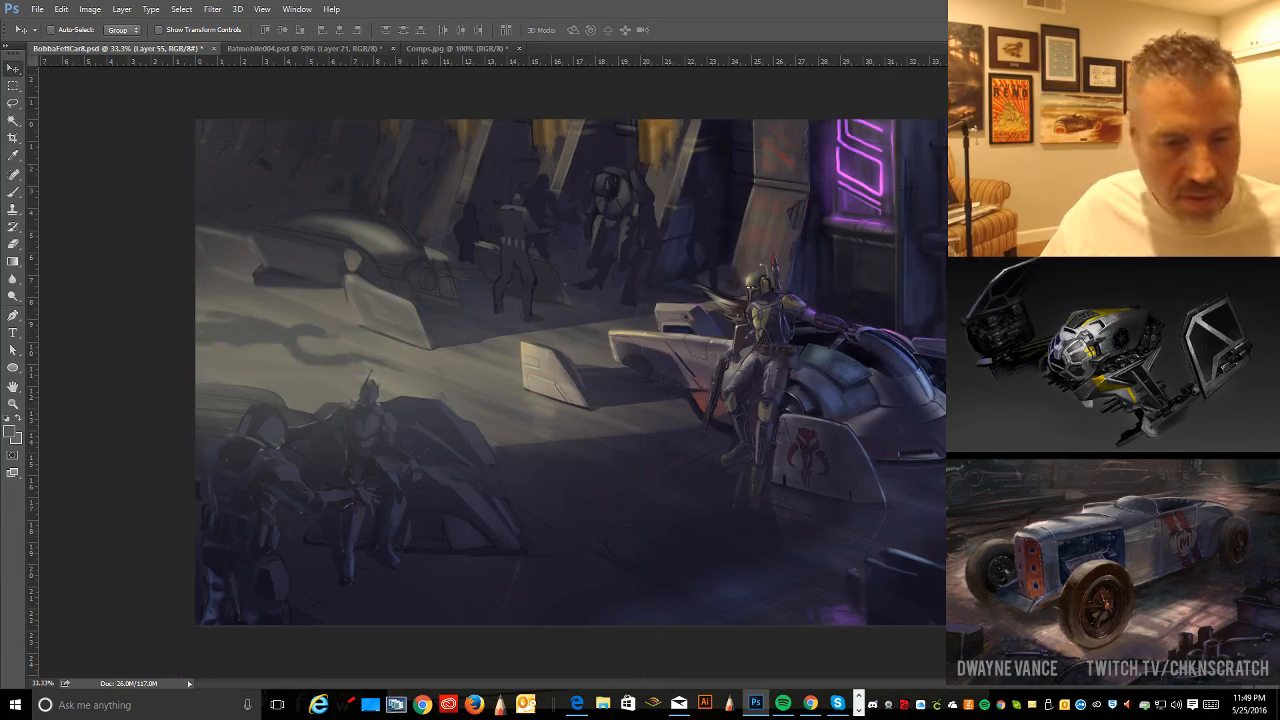
# - Merge the separate shadow pieces into one layer and reposition the combined shadow on the lit floor
pyautogui.hotkey('ctrl', 'alt', 'a')
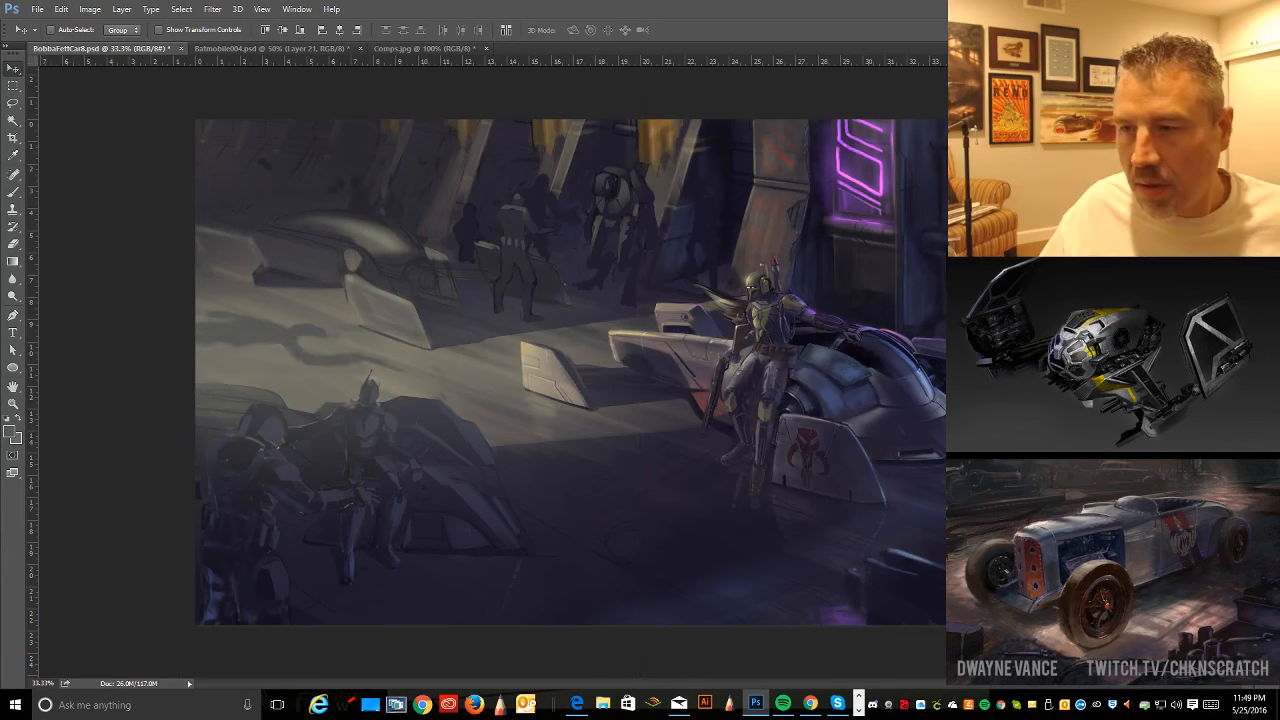
pyautogui.hotkey('ctrl', 'e')
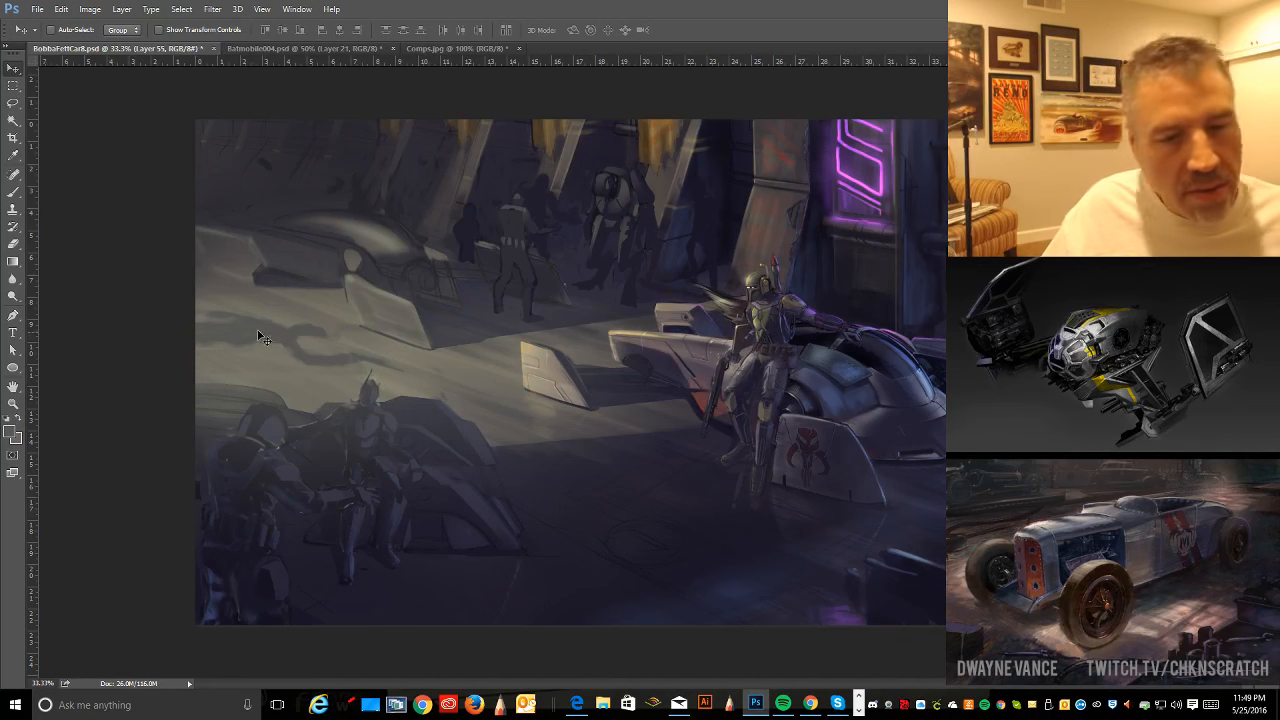
pyautogui.moveTo(258, 337); pyautogui.dragTo(273, 352)
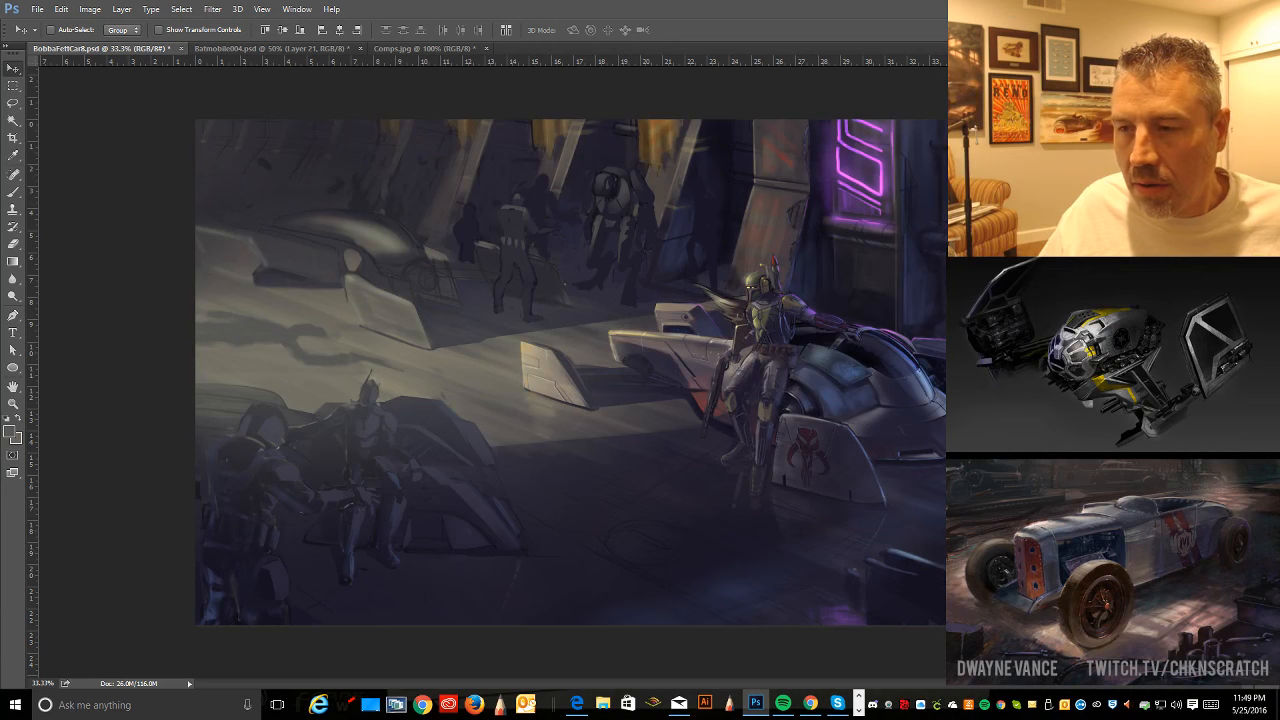
pyautogui.hotkey('ctrl', 'e')
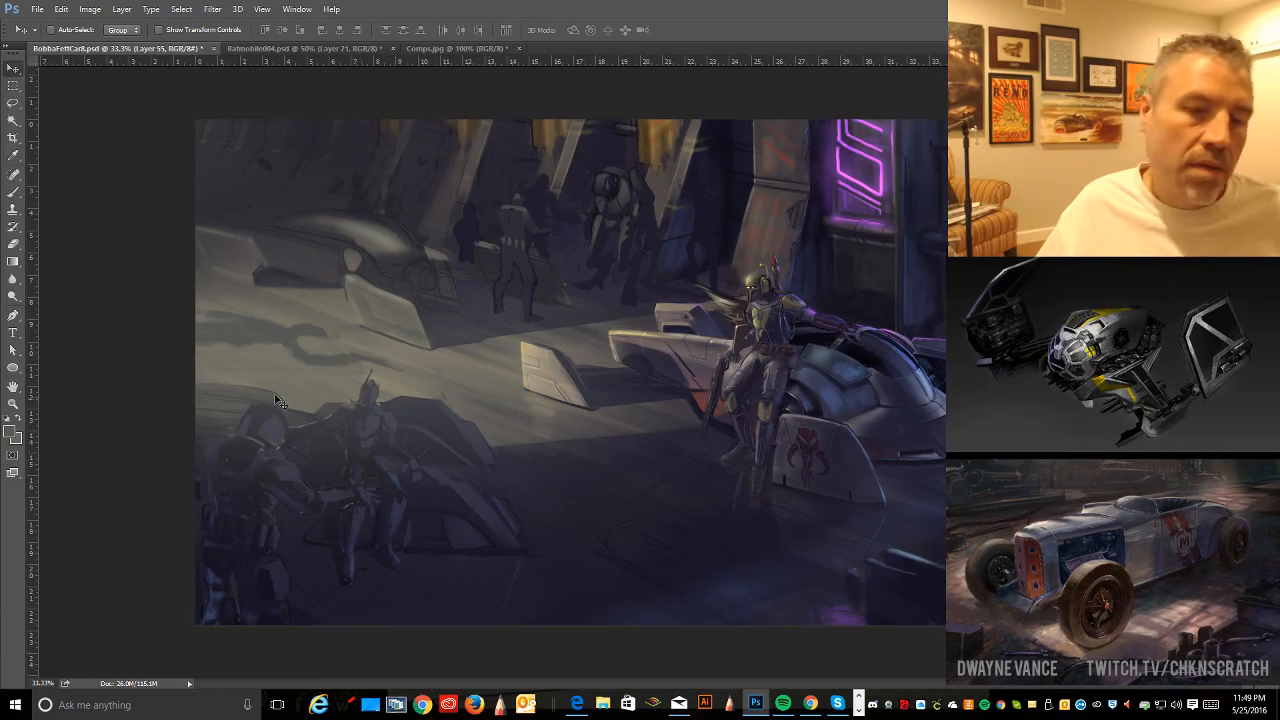
pyautogui.moveTo(279, 343); pyautogui.dragTo(262, 356)
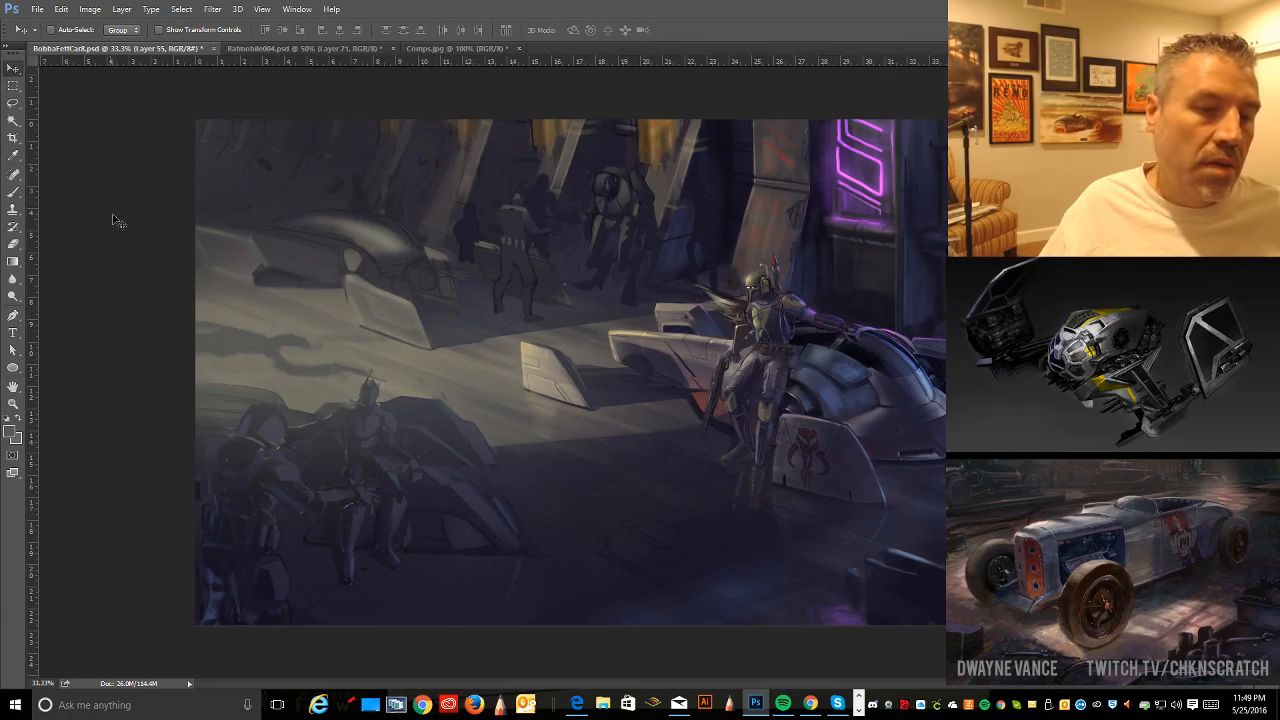
pyautogui.moveTo(245, 330); pyautogui.dragTo(246, 318)
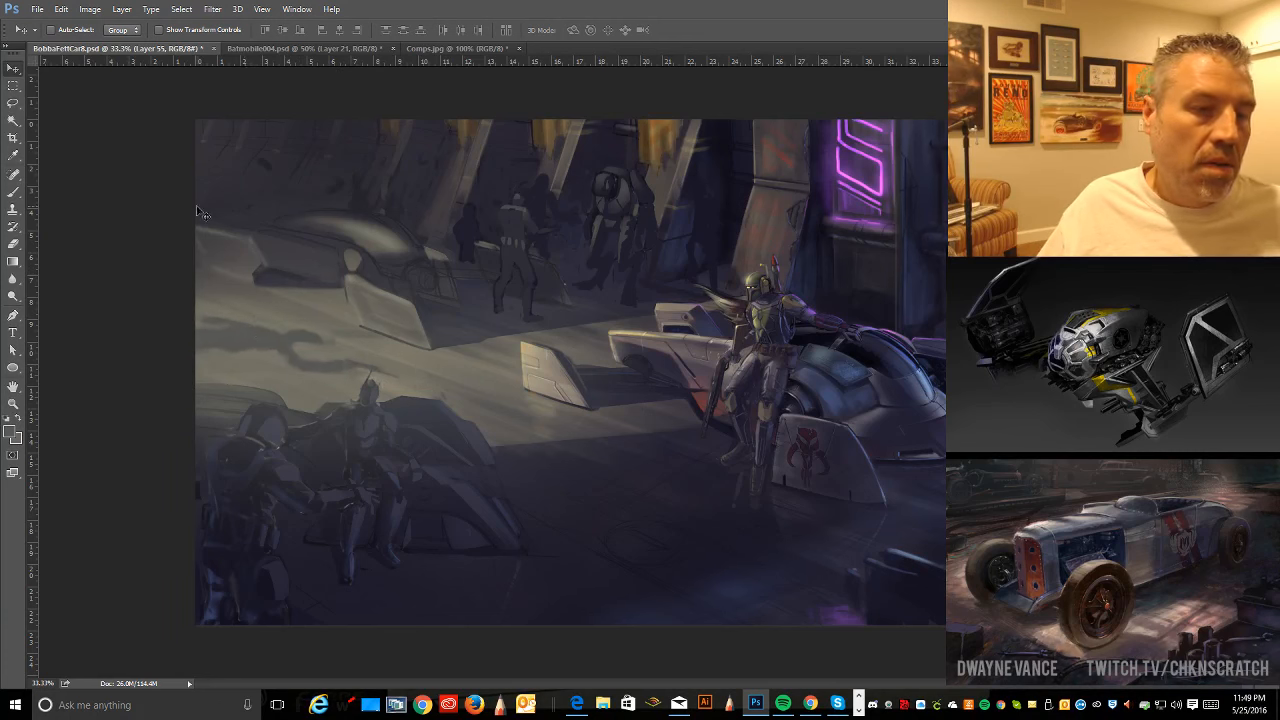
# - Cut the merged shadow's lower limb onto a new layer again and place it slightly lower on the lit floor
pyautogui.click(14, 193)
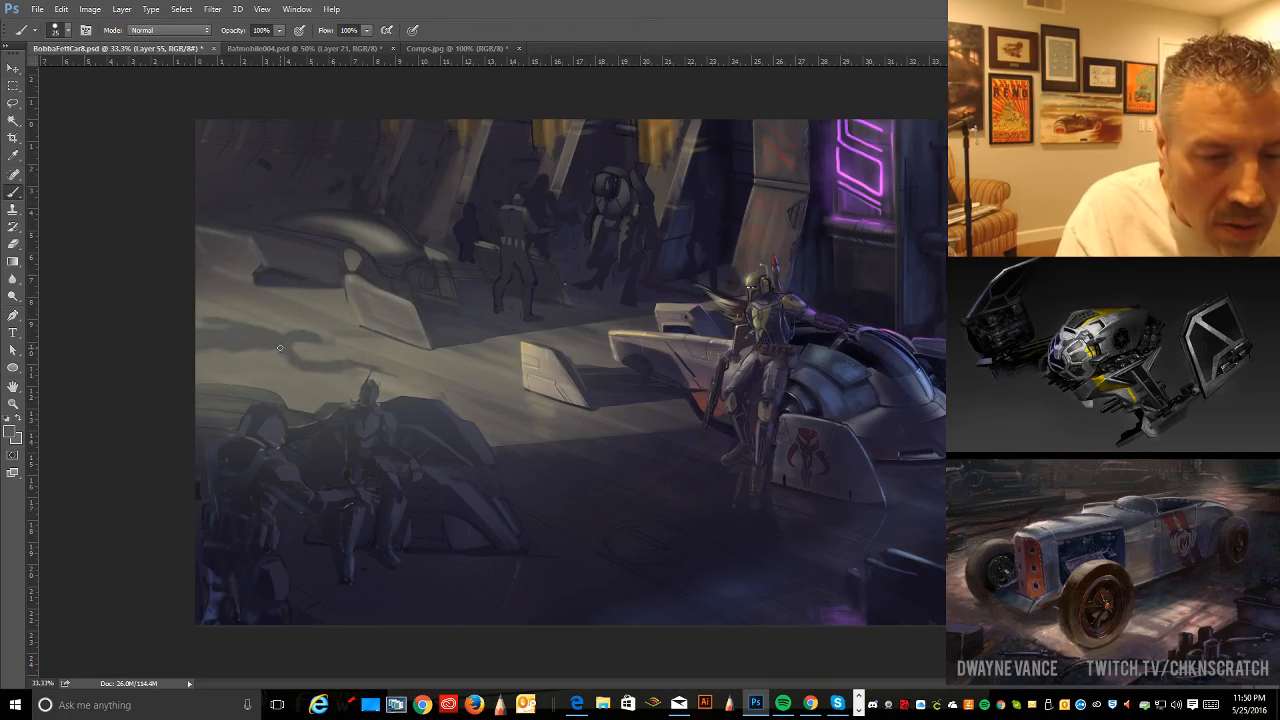
pyautogui.press('l')
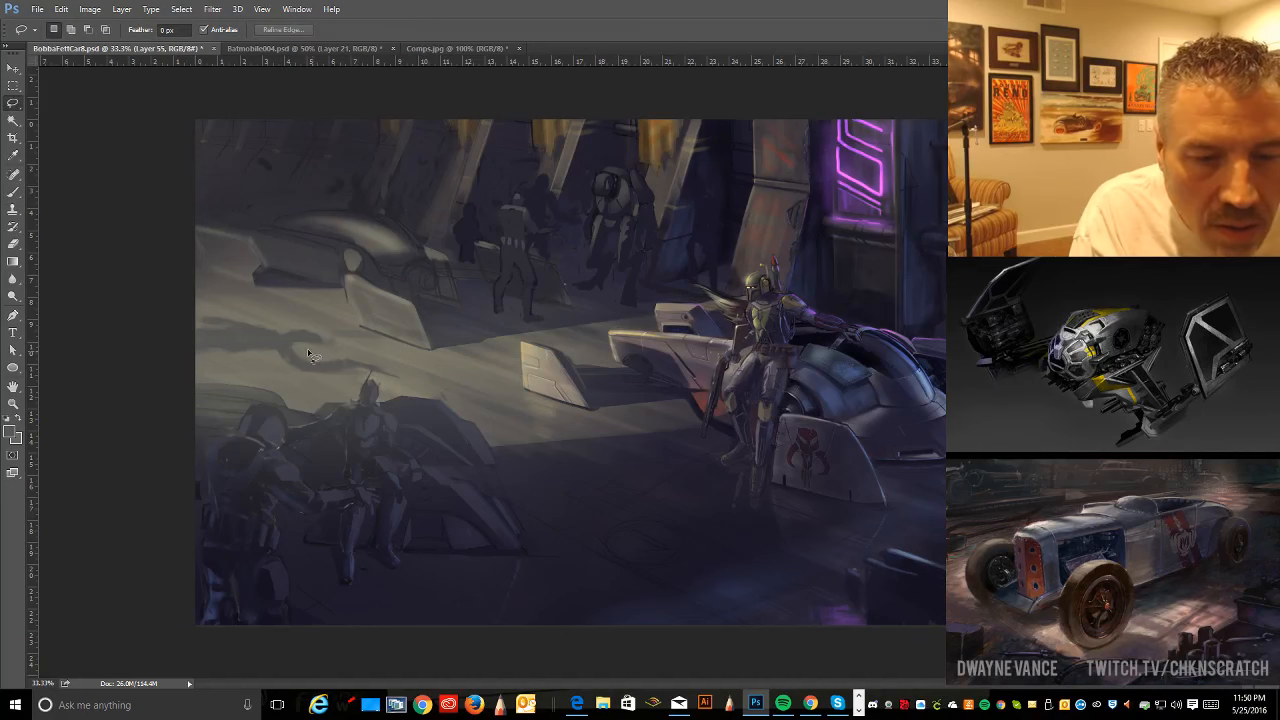
pyautogui.moveTo(272, 351)
pyautogui.mouseDown()
pyautogui.moveTo(299, 387)
pyautogui.moveTo(380, 392)
pyautogui.moveTo(408, 369)
pyautogui.moveTo(325, 337)
pyautogui.mouseUp()
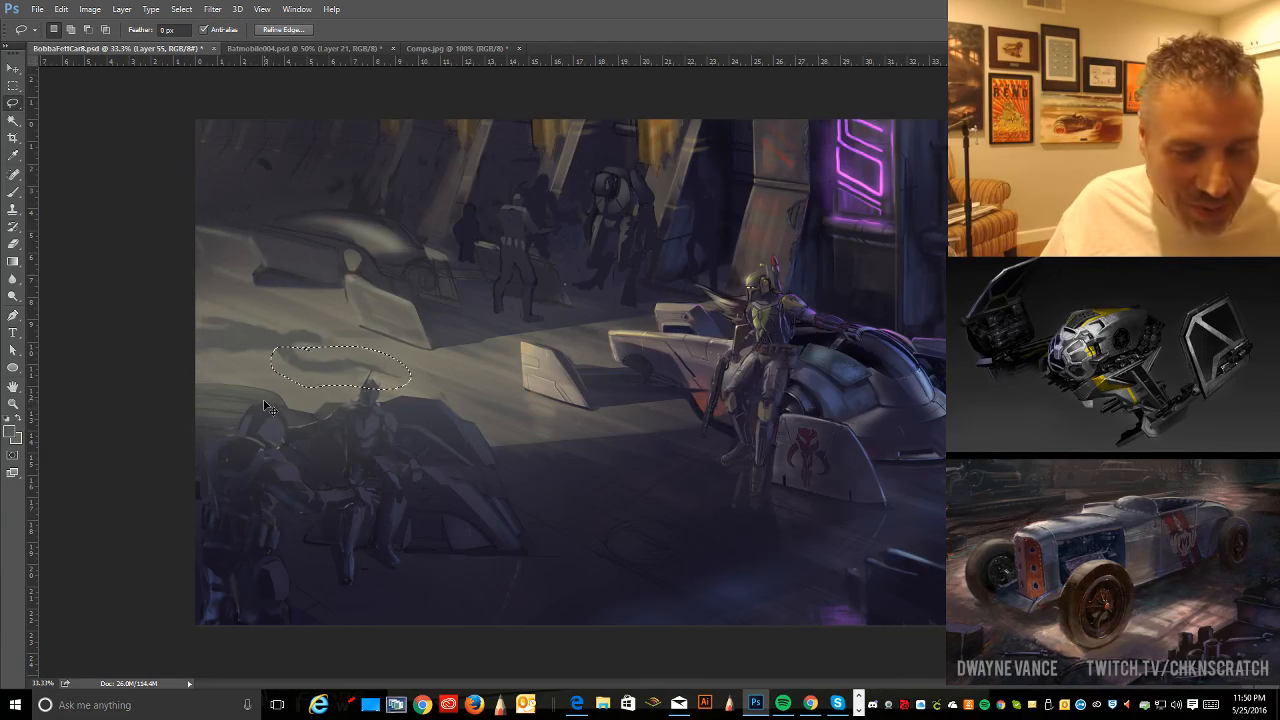
pyautogui.hotkey('ctrl', 'd')
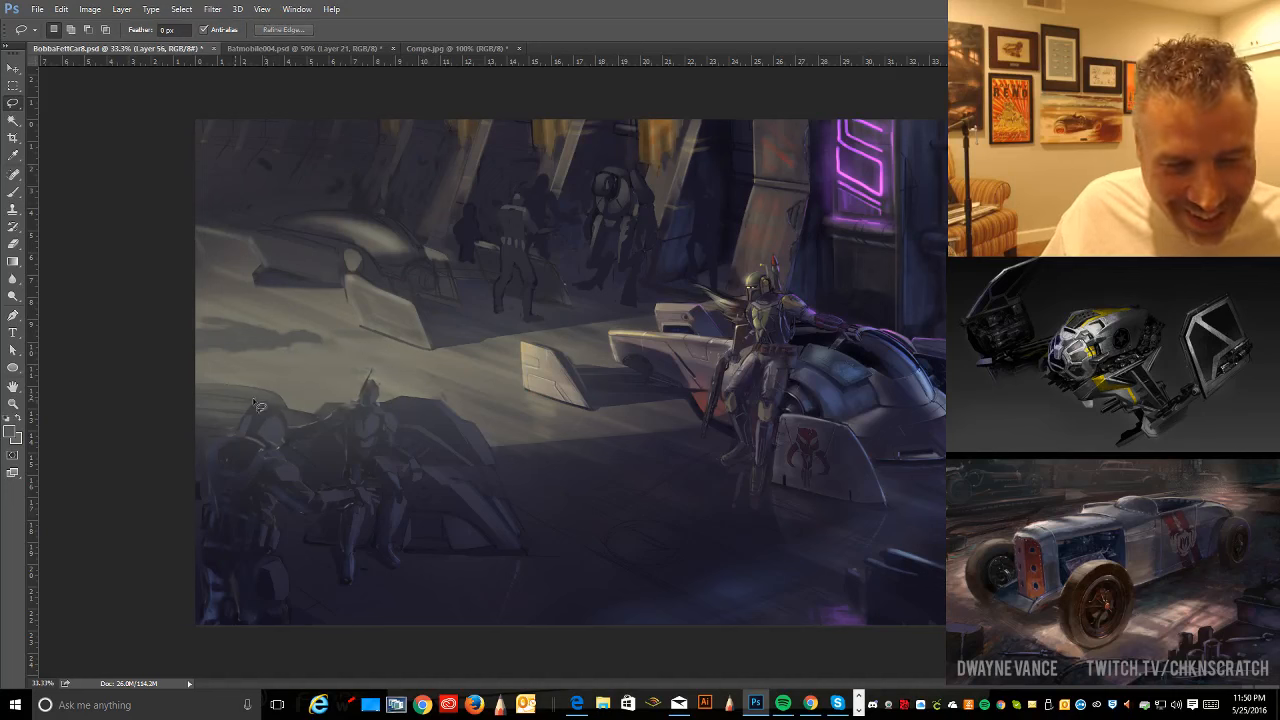
pyautogui.hotkey('ctrl', 'v')
pyautogui.click(16, 74)
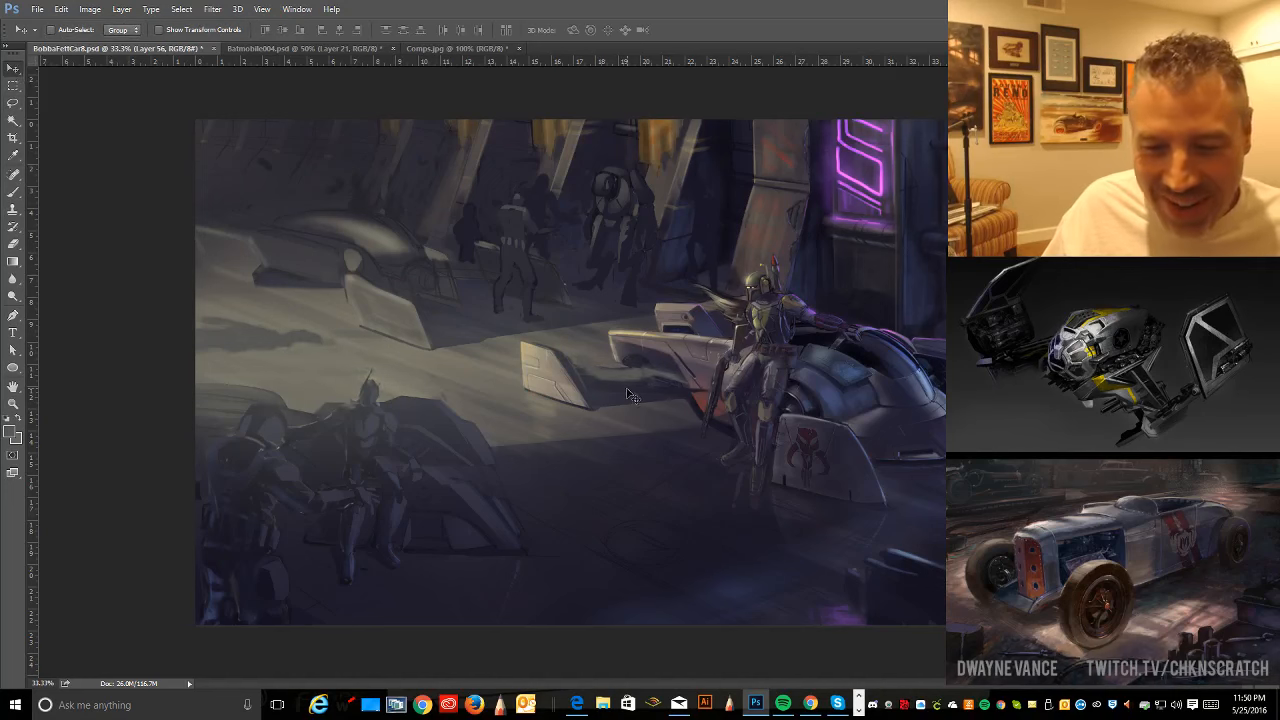
pyautogui.moveTo(628, 393)
pyautogui.mouseDown()
pyautogui.moveTo(525, 423)
pyautogui.moveTo(331, 380)
pyautogui.mouseUp()
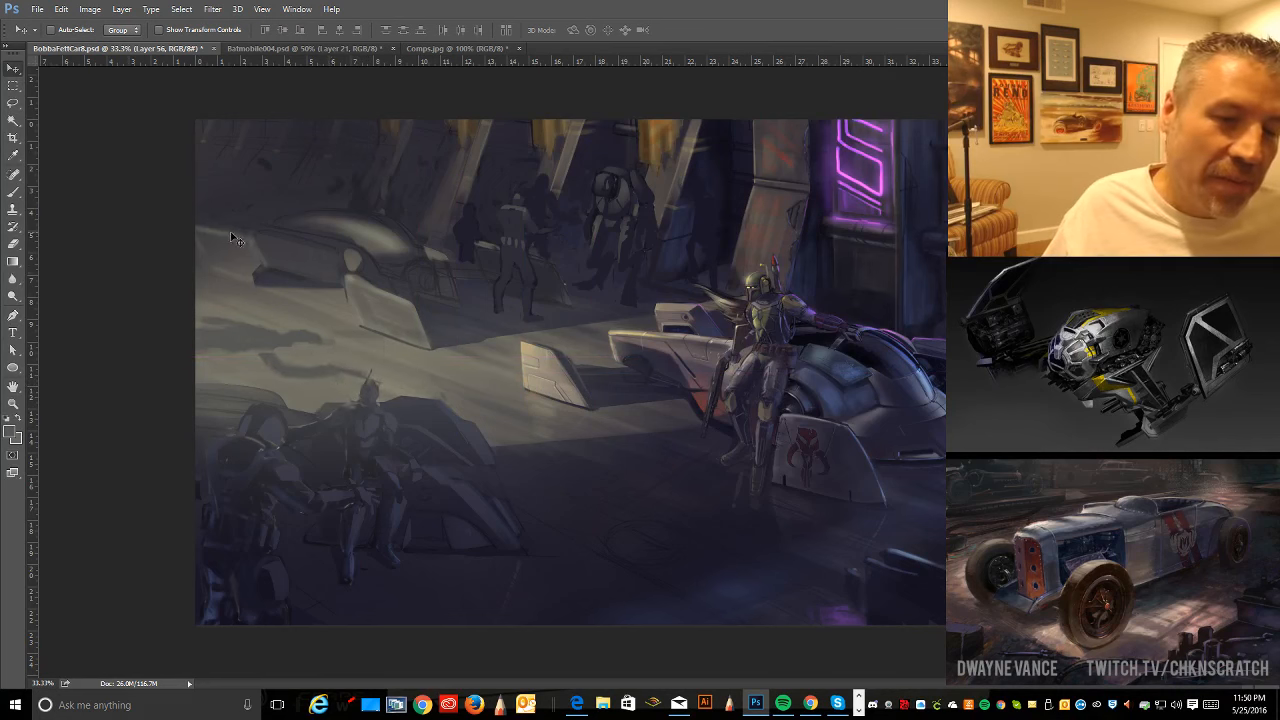
# - Reshape the shadow's lower limb with the size 25 brush and the size 40 eraser
pyautogui.click(13, 194)
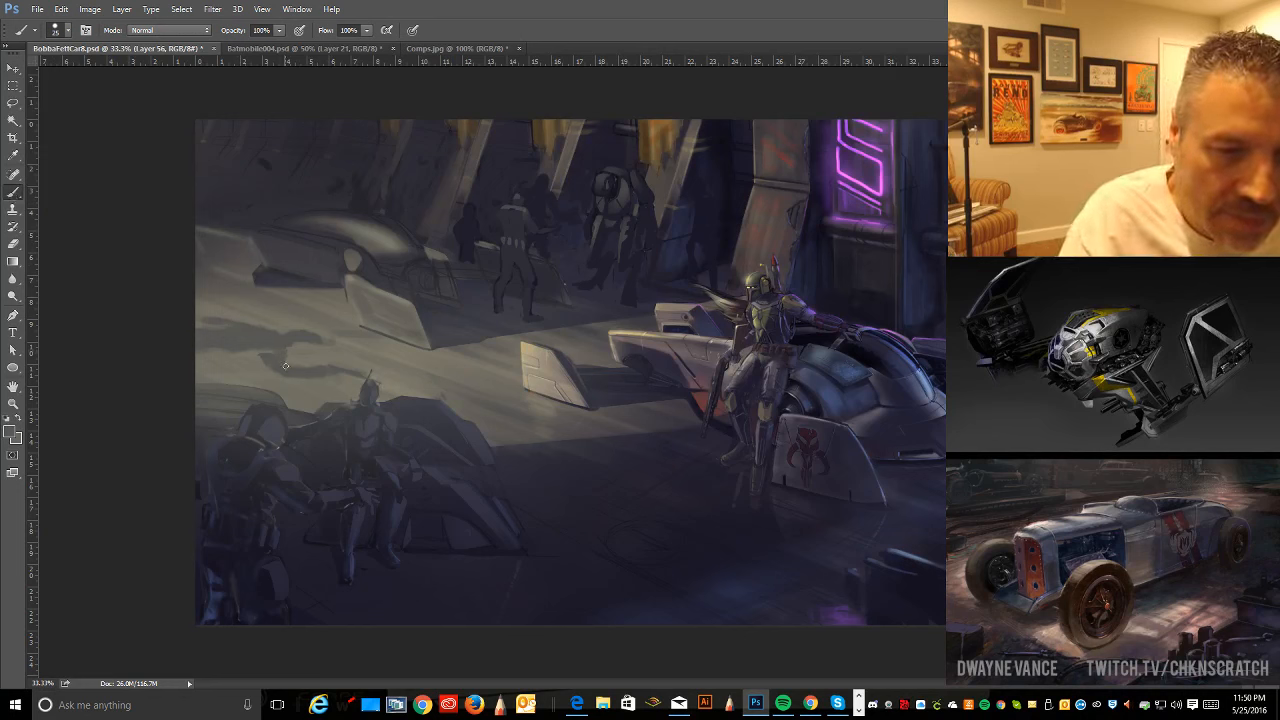
pyautogui.press('e')
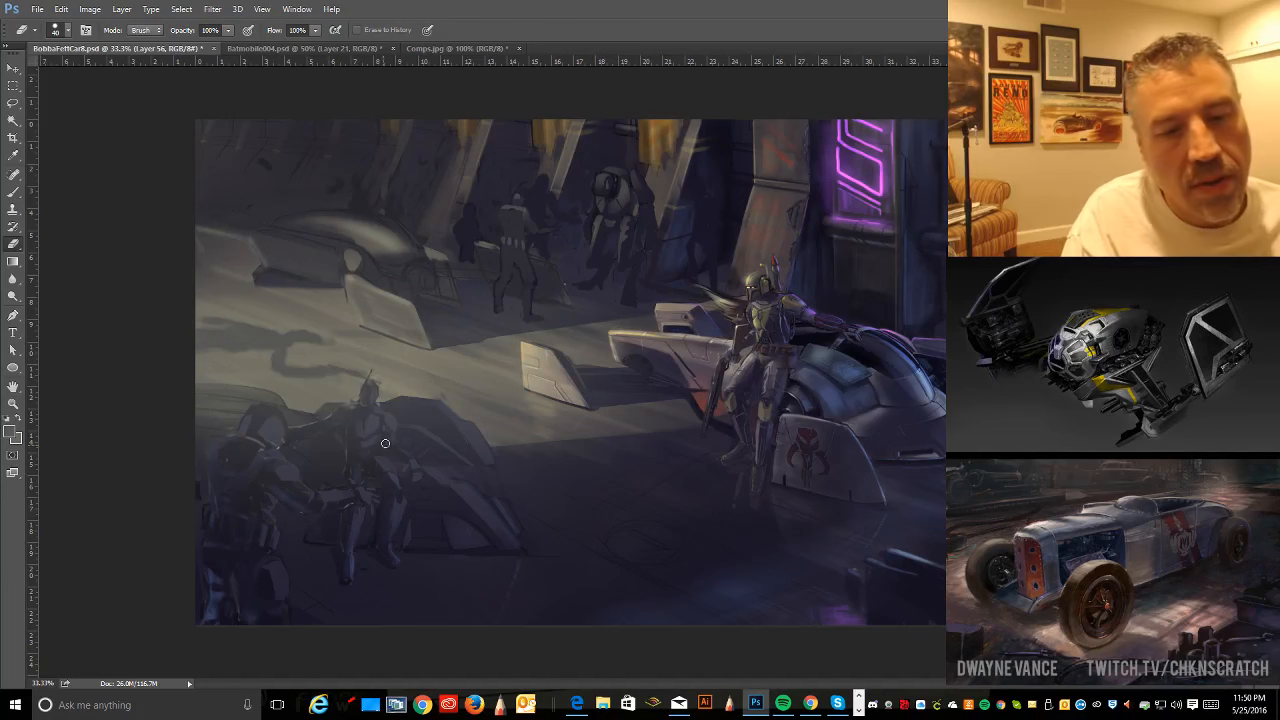
pyautogui.press('ctrl')
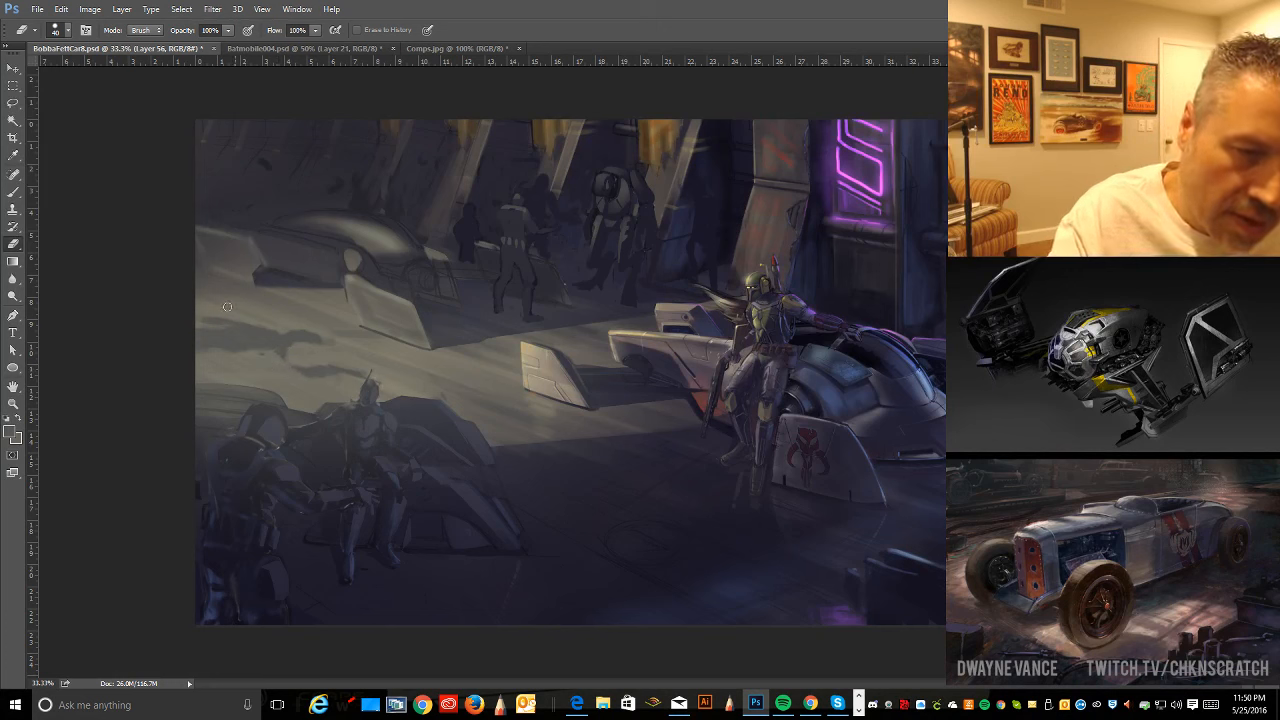
pyautogui.press('b')
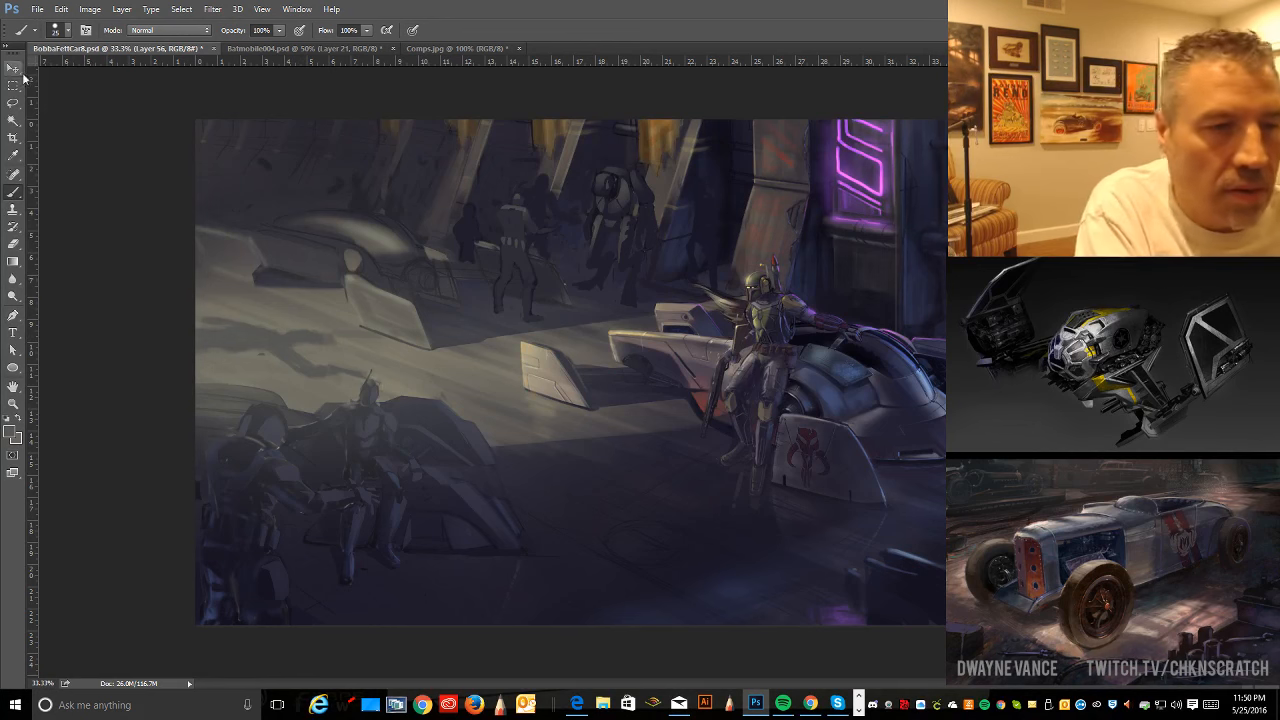
pyautogui.press('v')
pyautogui.moveTo(235, 362); pyautogui.dragTo(304, 357)
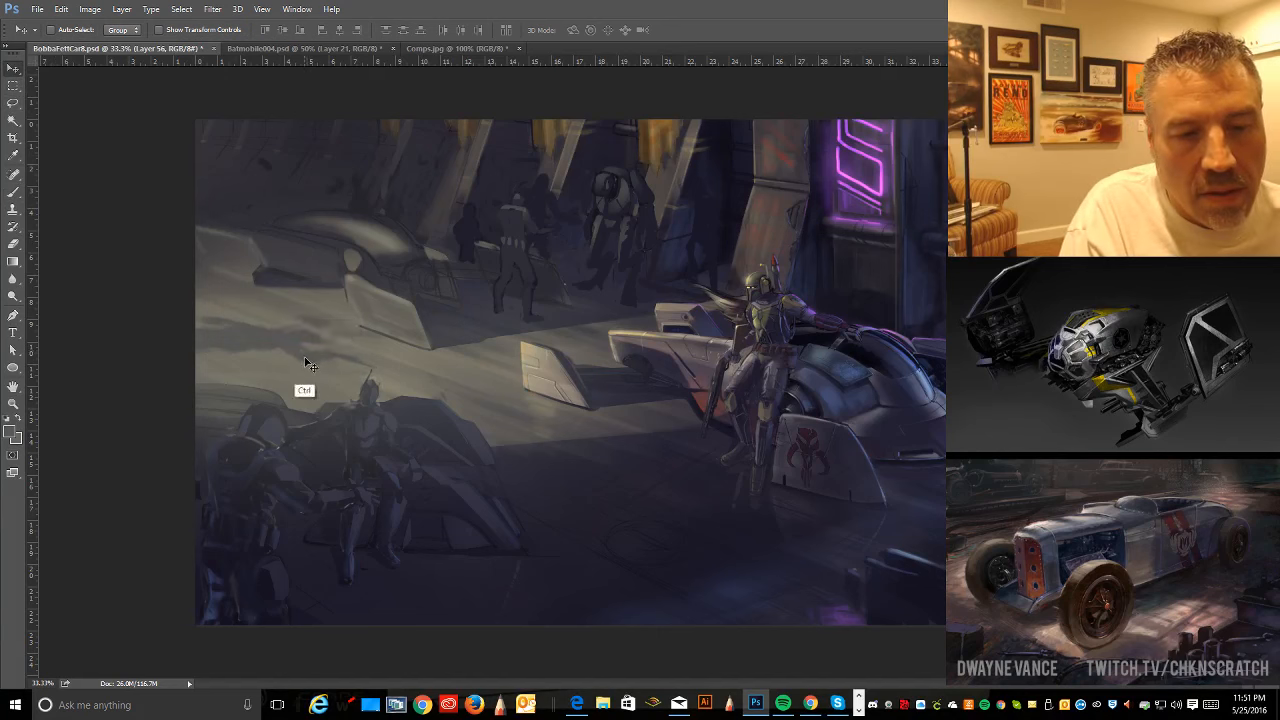
pyautogui.hotkey('ctrl', 'alt', 'z')
pyautogui.hotkey('ctrl', 'alt', 'z')
pyautogui.hotkey('ctrl', 'alt', 'z')
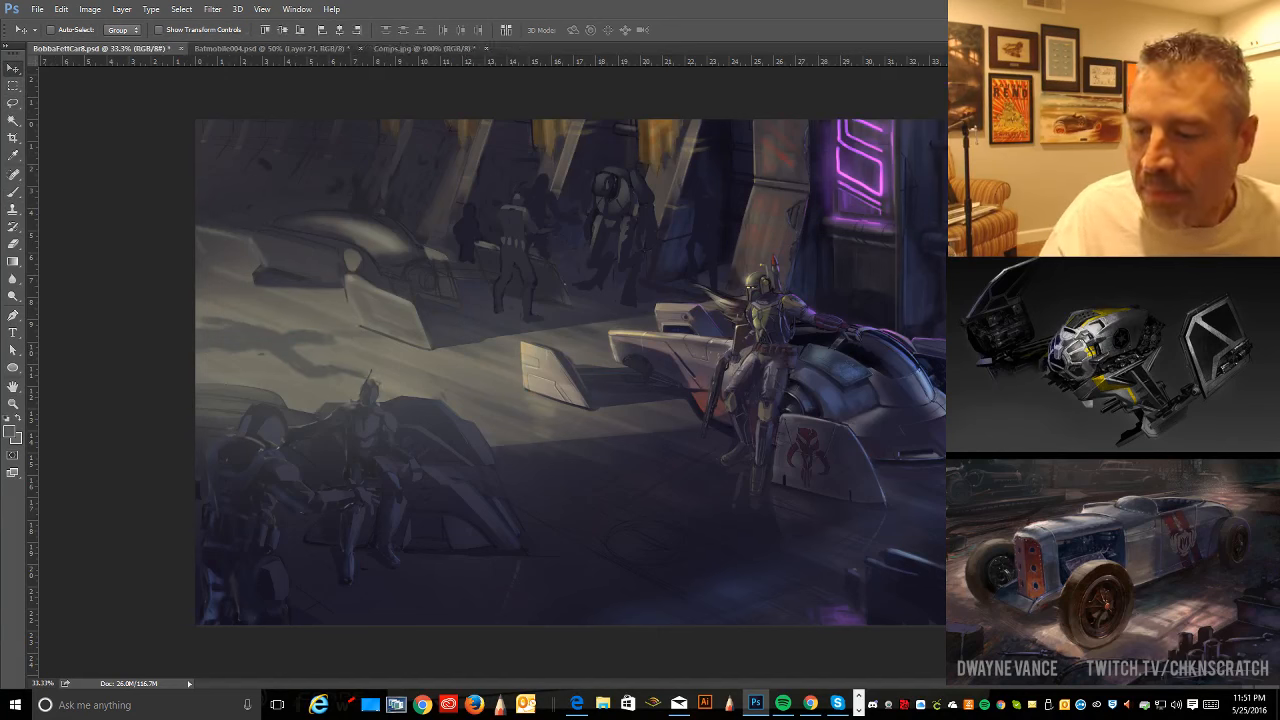
# - Merge the reshaped limb with the rest of the shadow and nudge the combined shadow slightly
pyautogui.click(1080, 553)
pyautogui.moveTo(312, 368)
pyautogui.mouseDown()
pyautogui.moveTo(300, 390)
pyautogui.moveTo(300, 355)
pyautogui.moveTo(306, 366)
pyautogui.mouseUp()
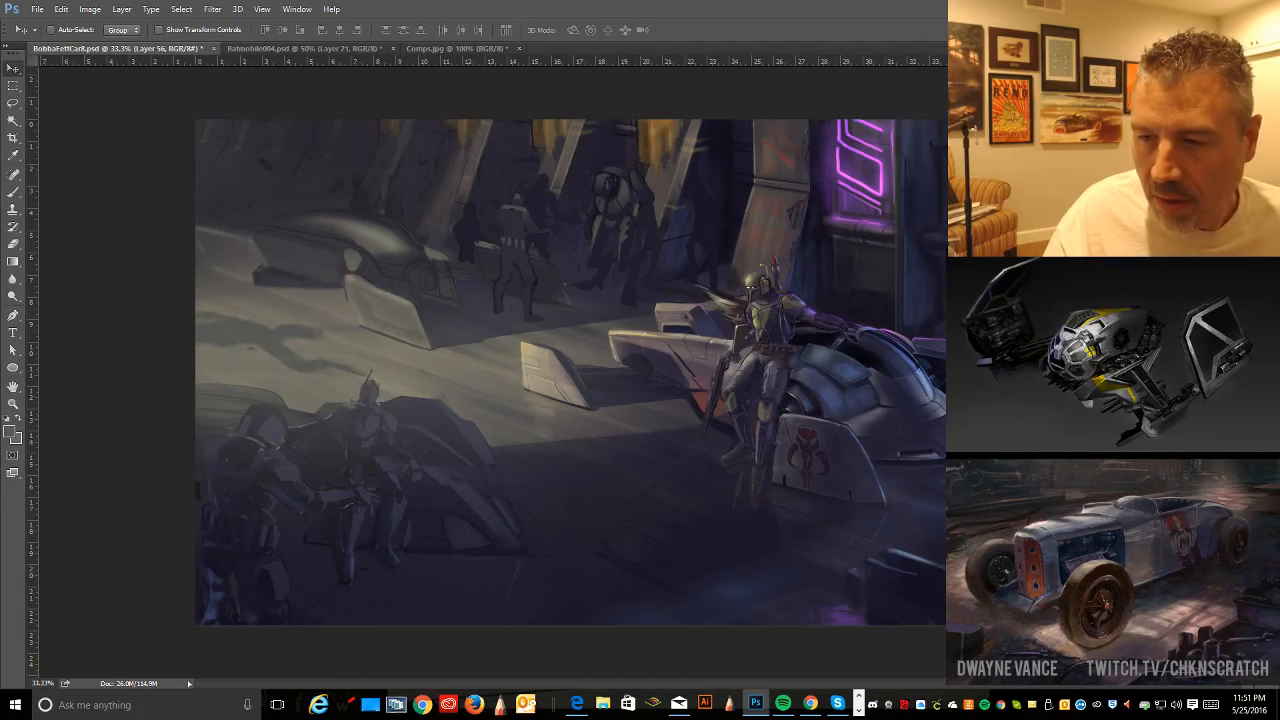
# - Hide the figure-shaped shadow and paint a thin slanted shadow streak toward the parked car's fin on a new layer
pyautogui.click(13, 192)
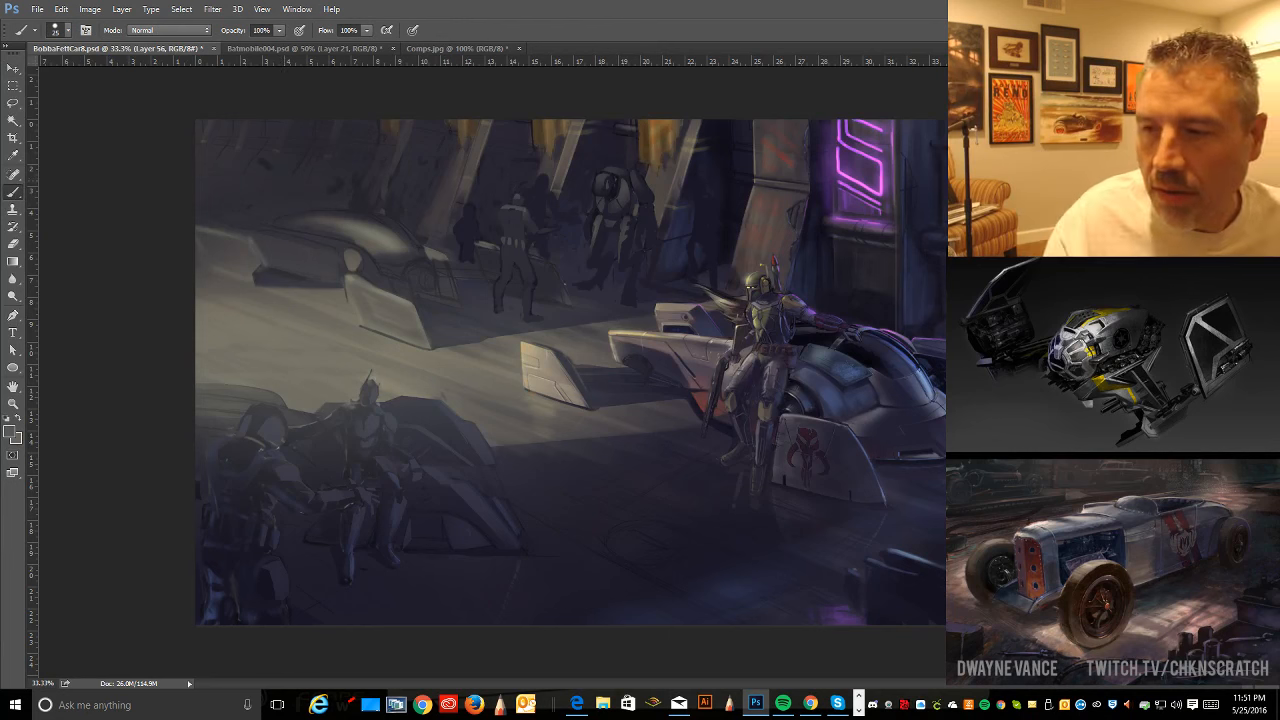
pyautogui.hotkey('ctrl', 'shift', 'n')
pyautogui.click(748, 222)
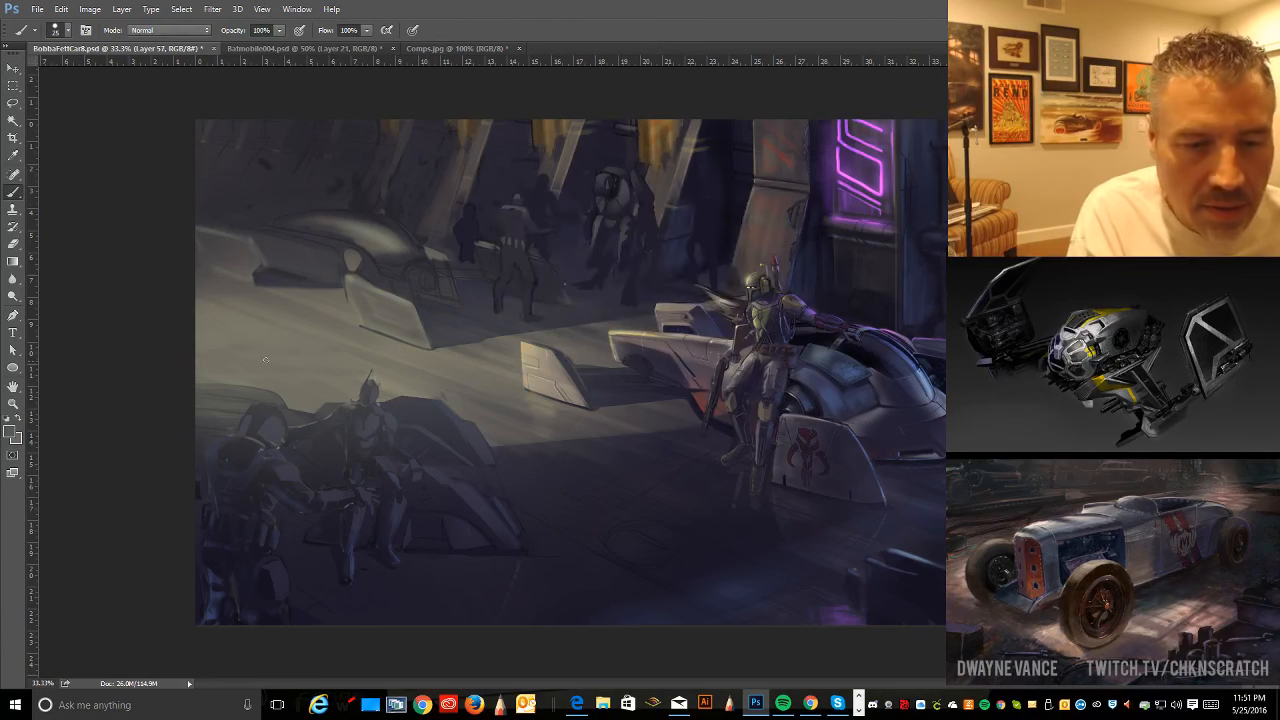
pyautogui.moveTo(220, 358); pyautogui.dragTo(321, 346)
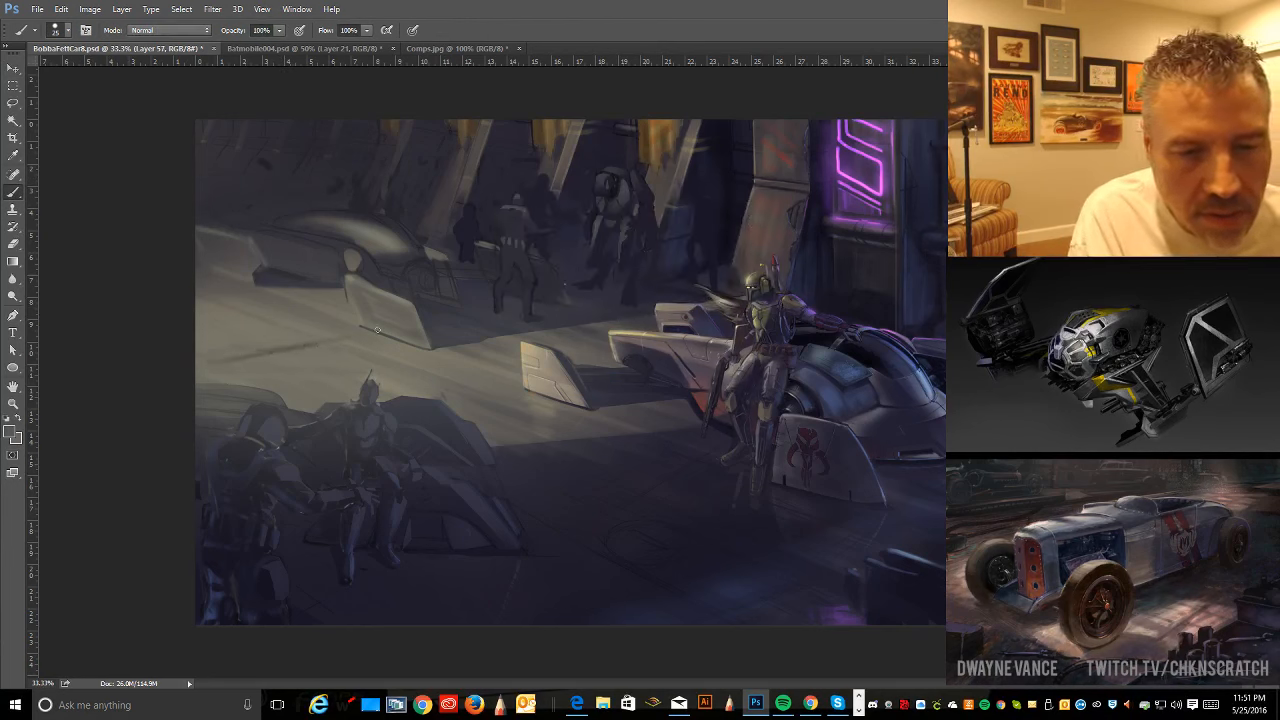
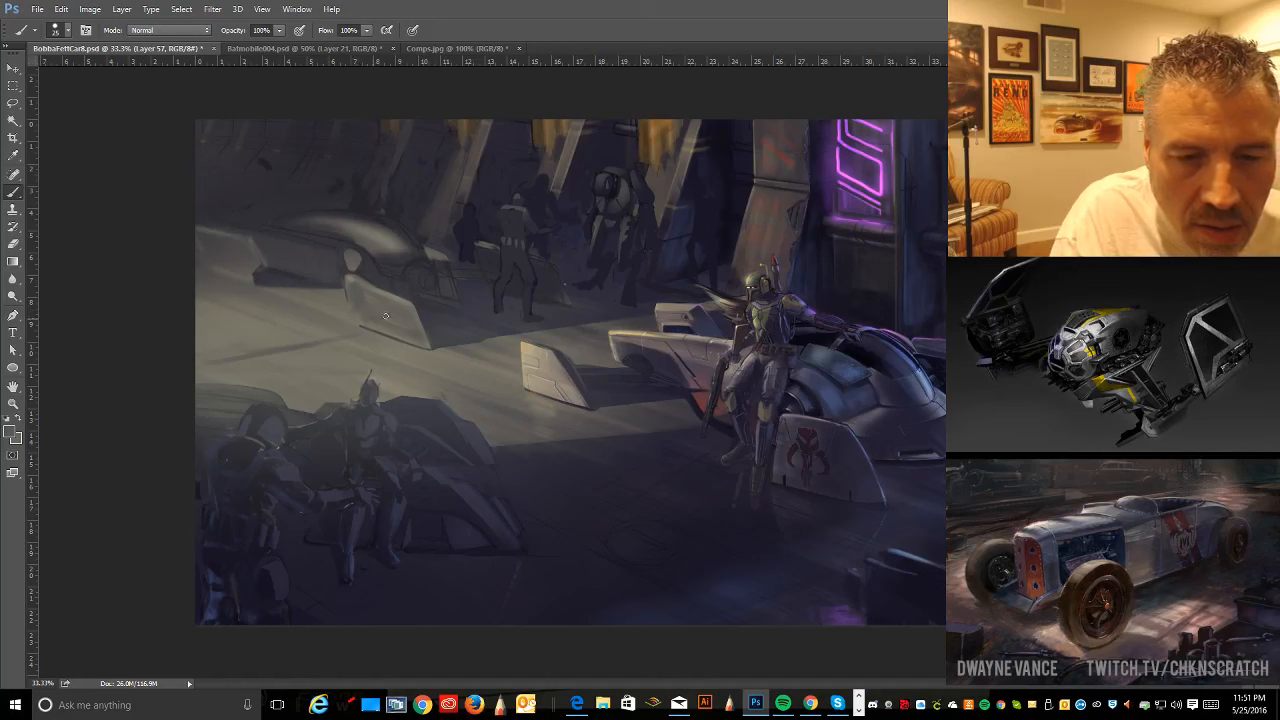
pyautogui.moveTo(410, 322); pyautogui.dragTo(388, 321)
pyautogui.hotkey('ctrl', 'alt', 'z')
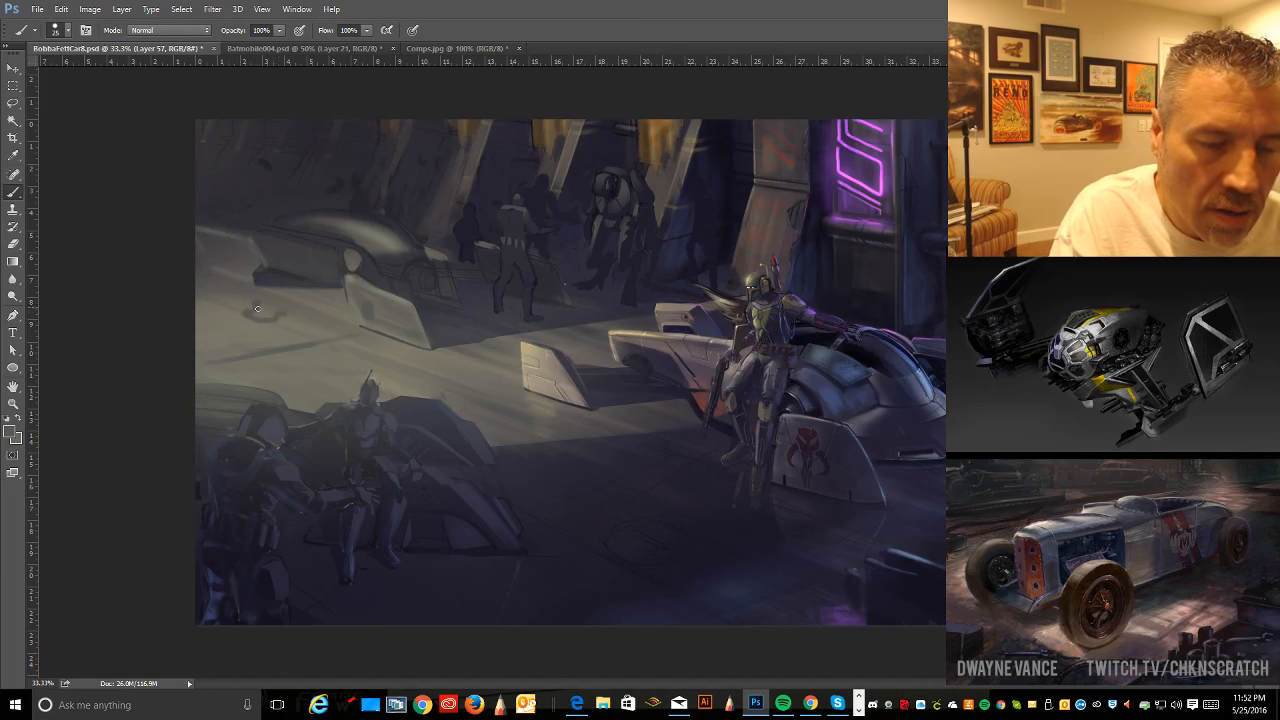
# - Paint a small standing figure with an outstretched arm over the slanted streak, cleaning its shape with the size 40 eraser
pyautogui.press('e')
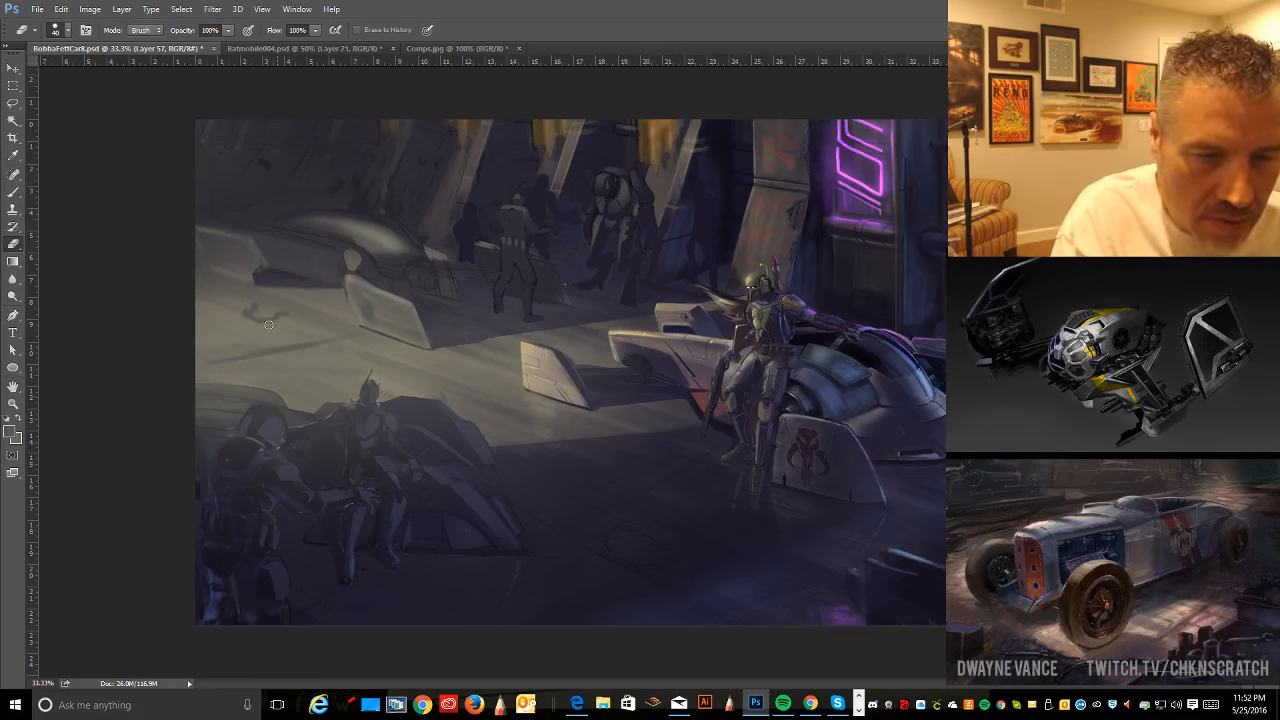
pyautogui.press('b')
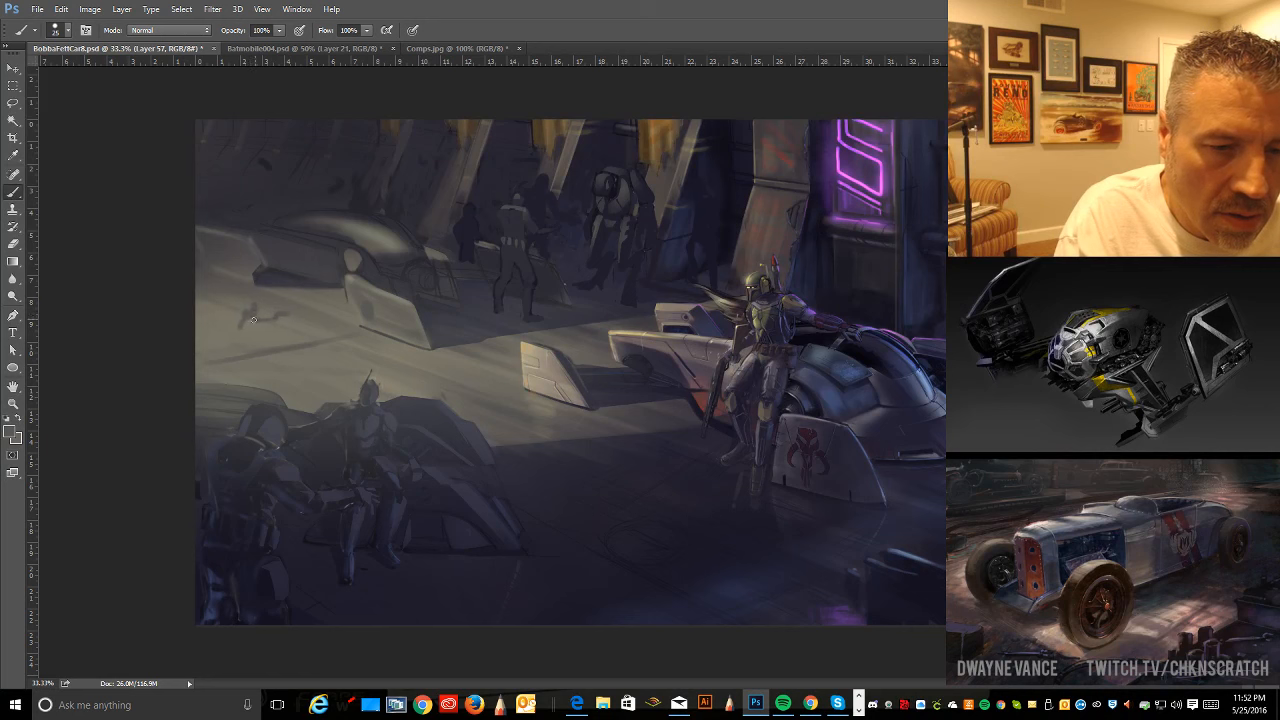
pyautogui.moveTo(245, 314); pyautogui.dragTo(253, 309)
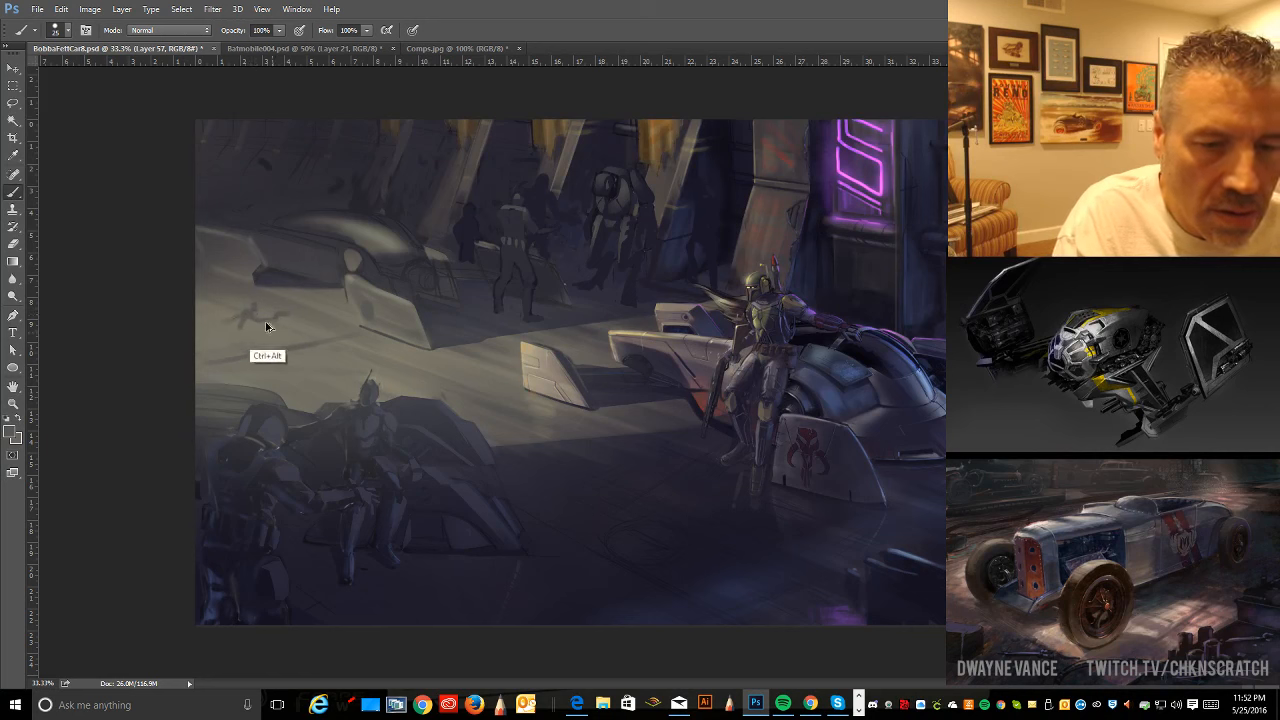
pyautogui.hotkey('ctrl', 'alt', 'z')
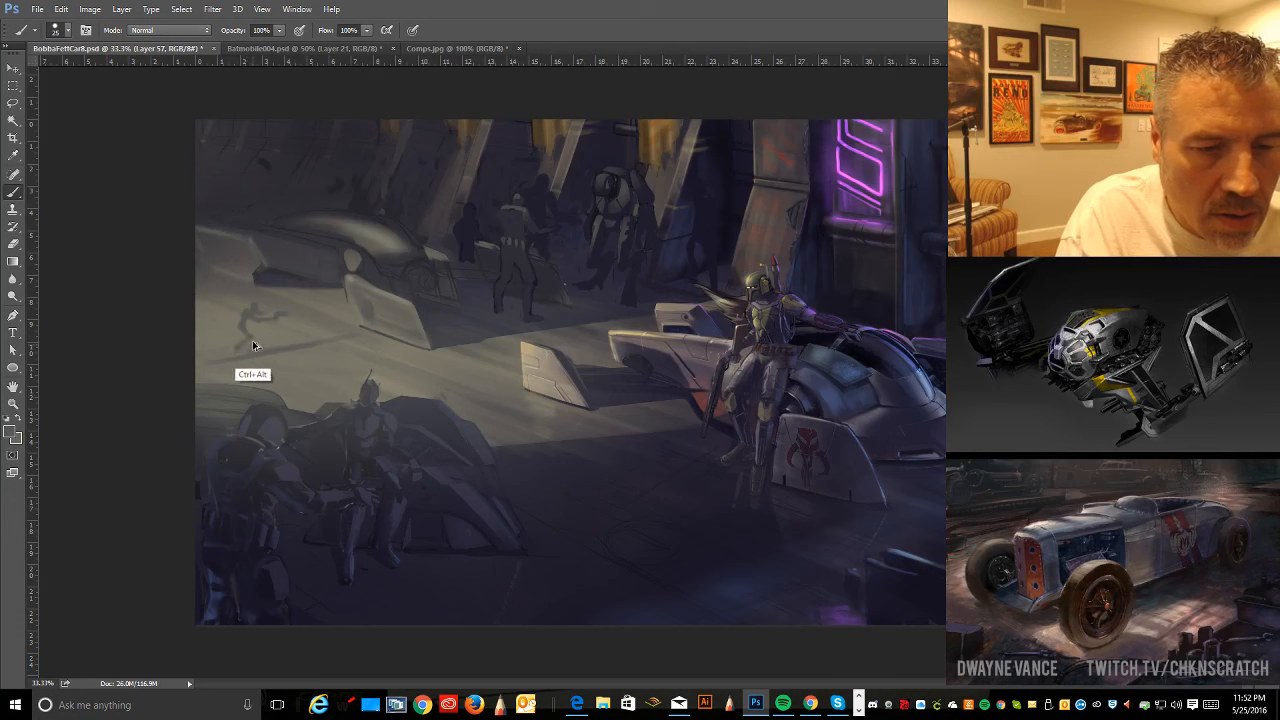
pyautogui.hotkey('ctrl', 'alt', 'z')
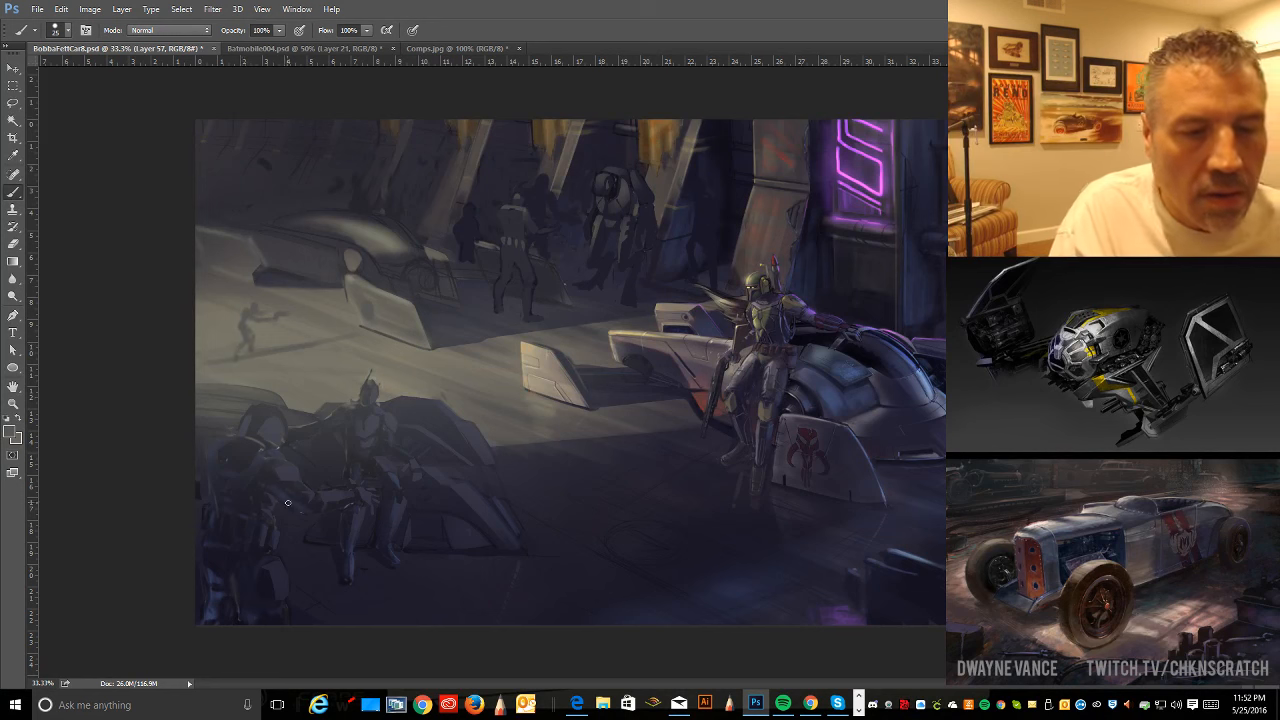
# - Lasso the small standing figure on the lit floor, cut it from the streak layer and paste it onto a new layer
pyautogui.click(13, 102)
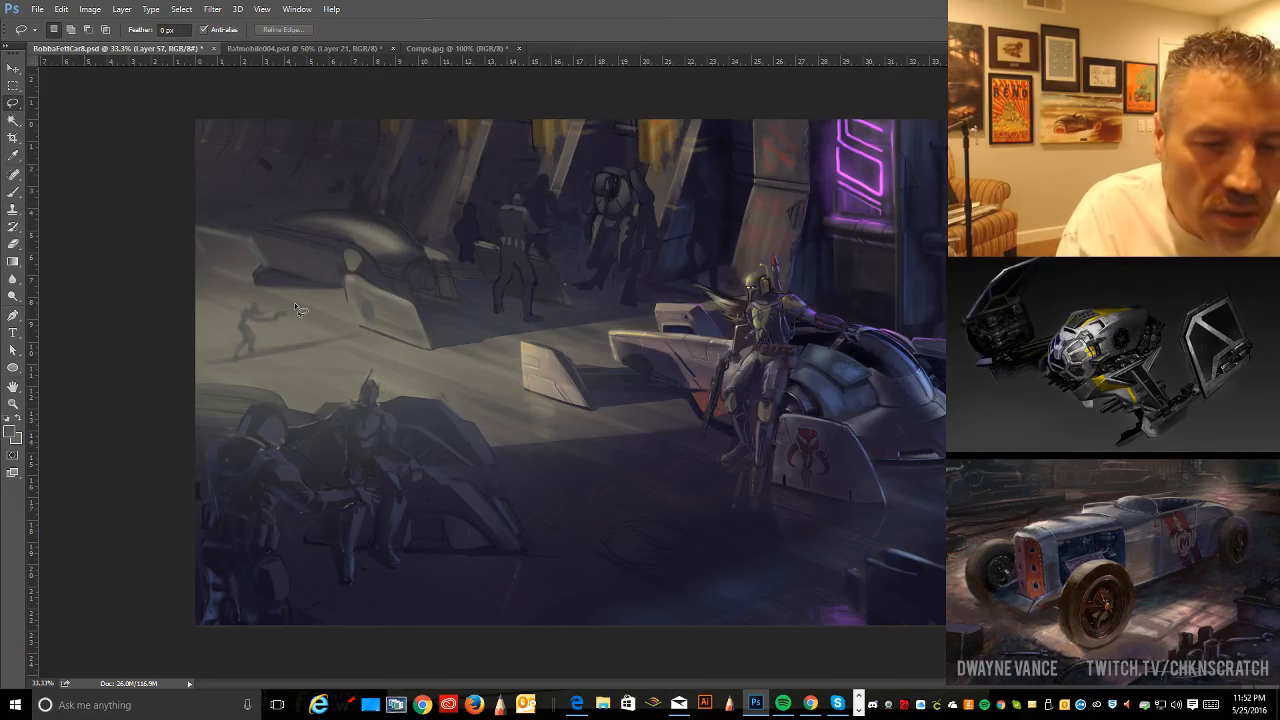
pyautogui.moveTo(233, 372)
pyautogui.mouseDown()
pyautogui.moveTo(298, 311)
pyautogui.moveTo(262, 358)
pyautogui.mouseUp()
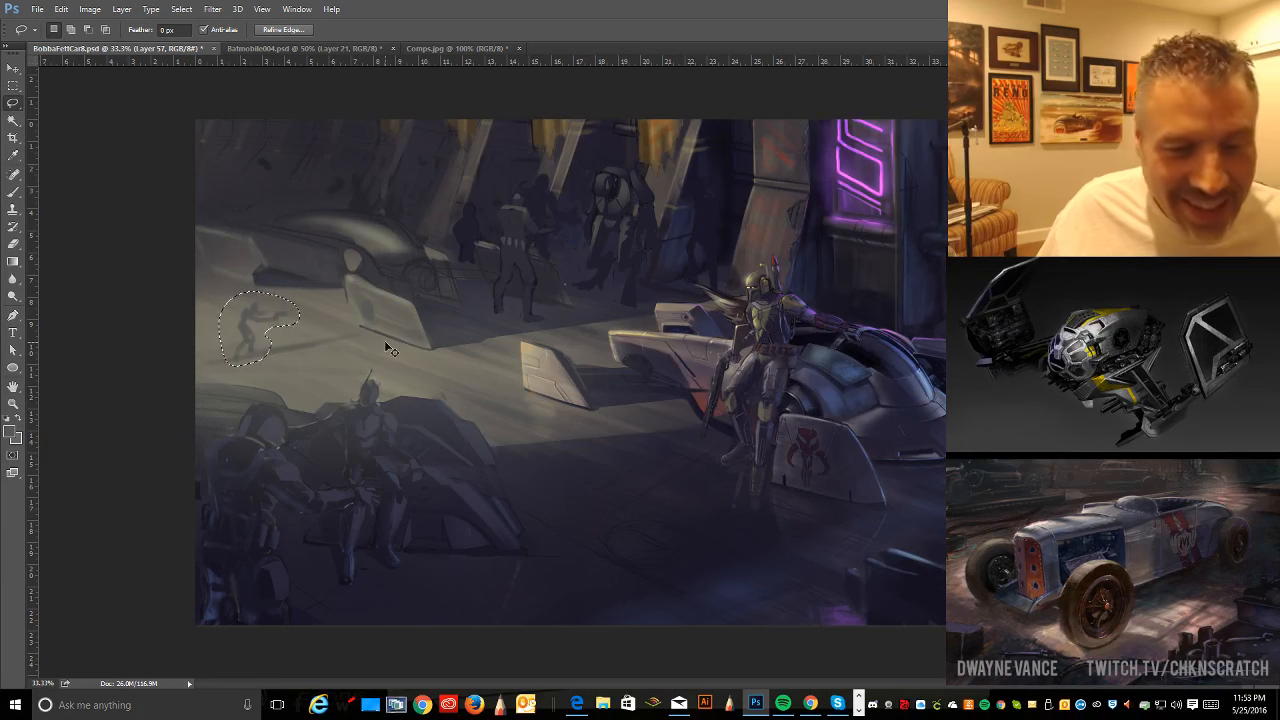
pyautogui.press('Delete')
pyautogui.hotkey('ctrl', 'd')
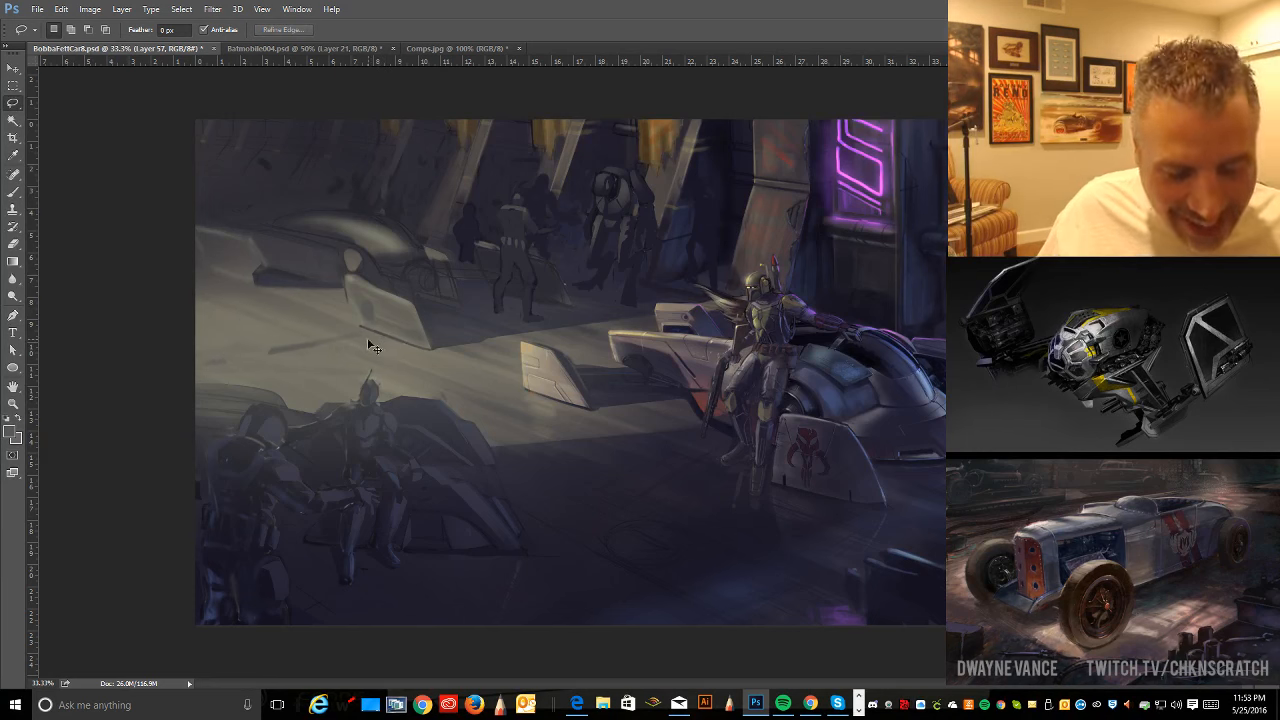
pyautogui.hotkey('ctrl', 'v')
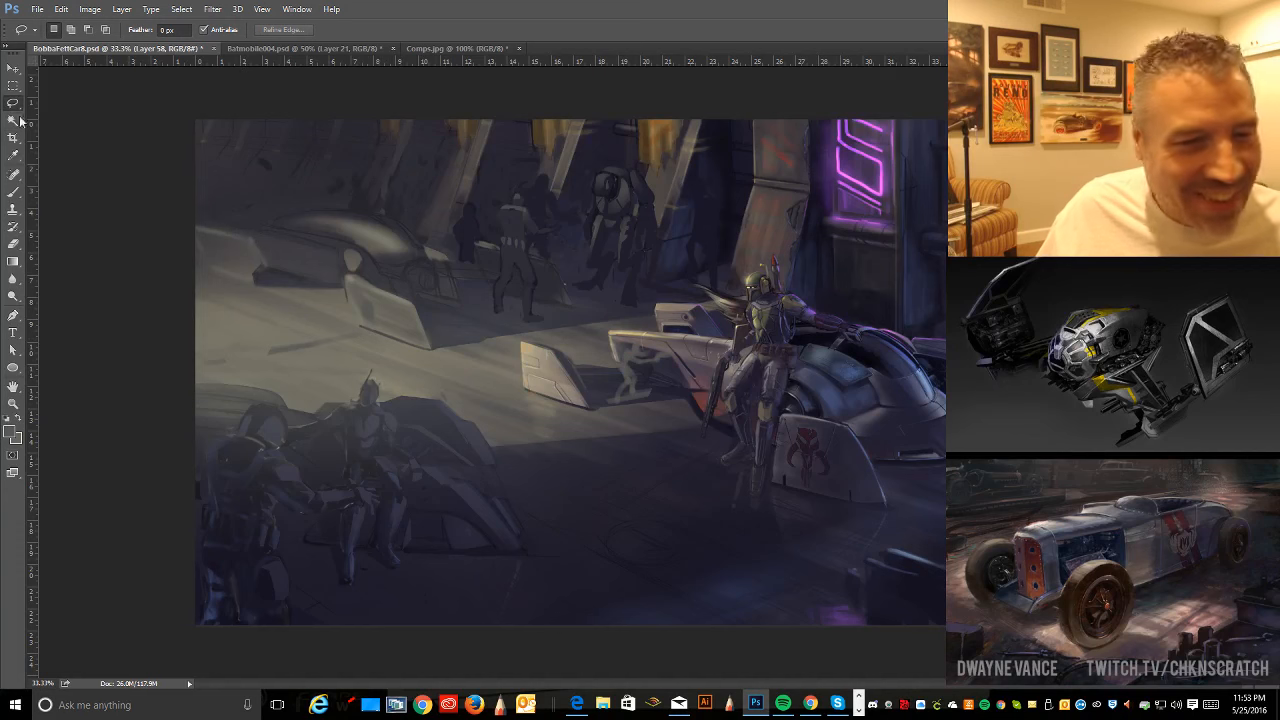
# - Move the pasted figure back onto the lit floor above the seated soldier and clear away the leftover slanted streak
pyautogui.click(13, 68)
pyautogui.moveTo(550, 340)
pyautogui.mouseDown()
pyautogui.moveTo(728, 395)
pyautogui.moveTo(242, 301)
pyautogui.moveTo(262, 311)
pyautogui.moveTo(258, 333)
pyautogui.moveTo(255, 322)
pyautogui.moveTo(437, 381)
pyautogui.moveTo(338, 378)
pyautogui.mouseUp()
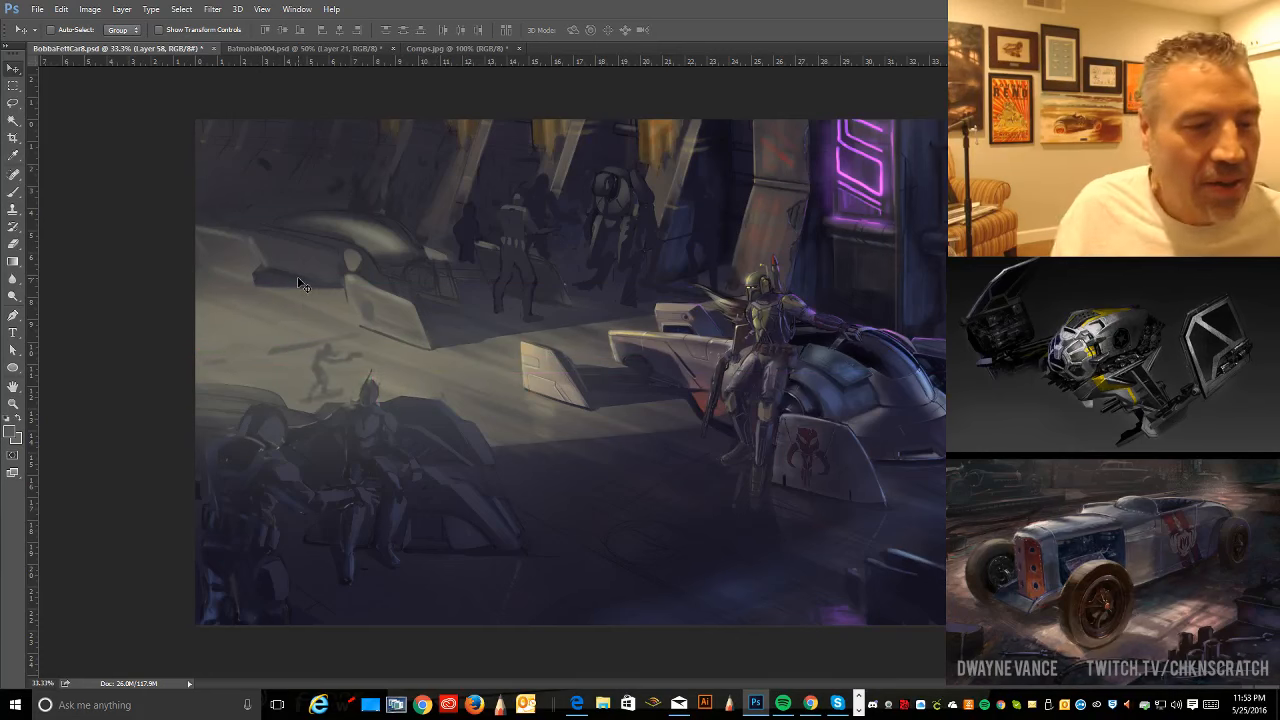
pyautogui.press('e')
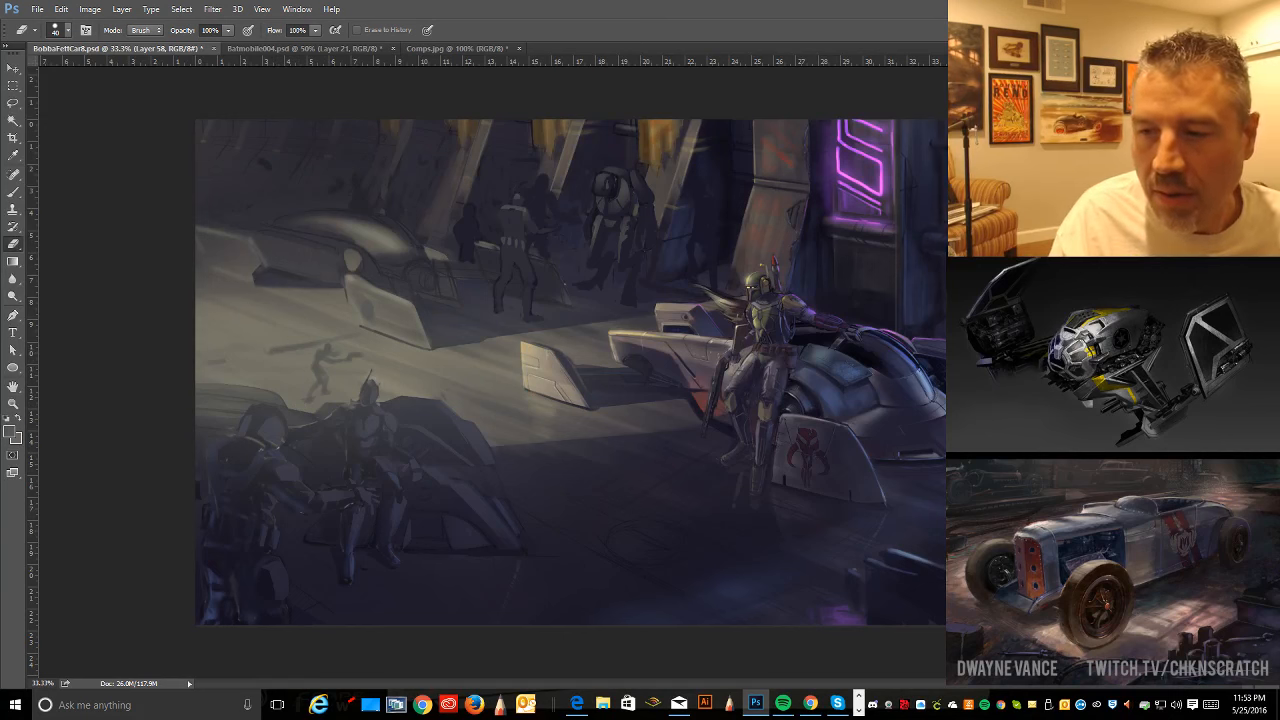
pyautogui.click(1170, 550)
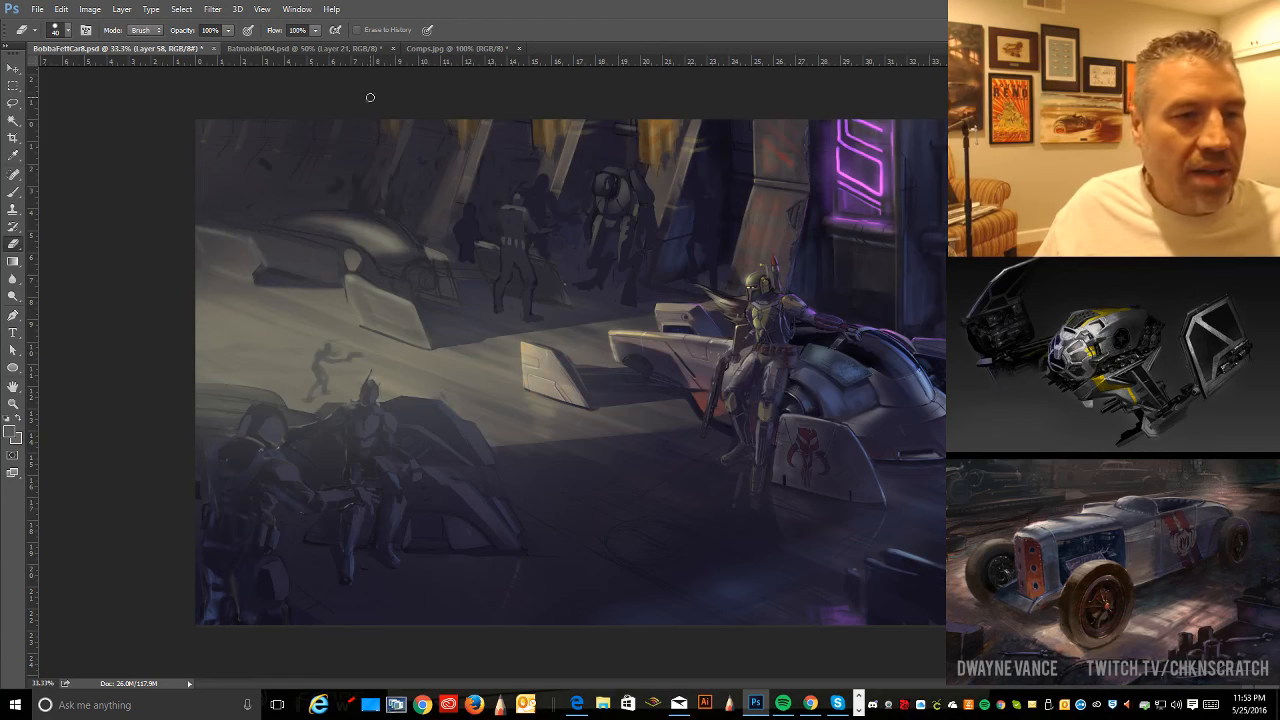
# - Try flipping the small standing figure horizontally
pyautogui.click(60, 10)
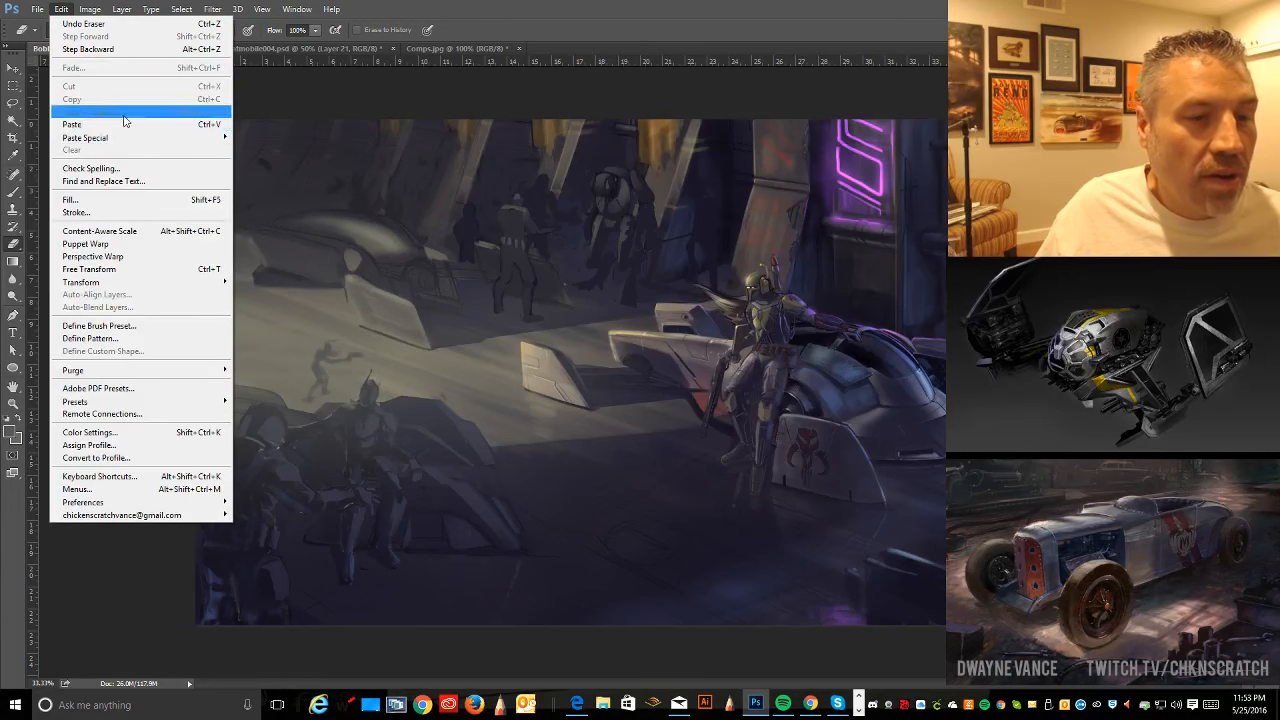
pyautogui.moveTo(160, 284)
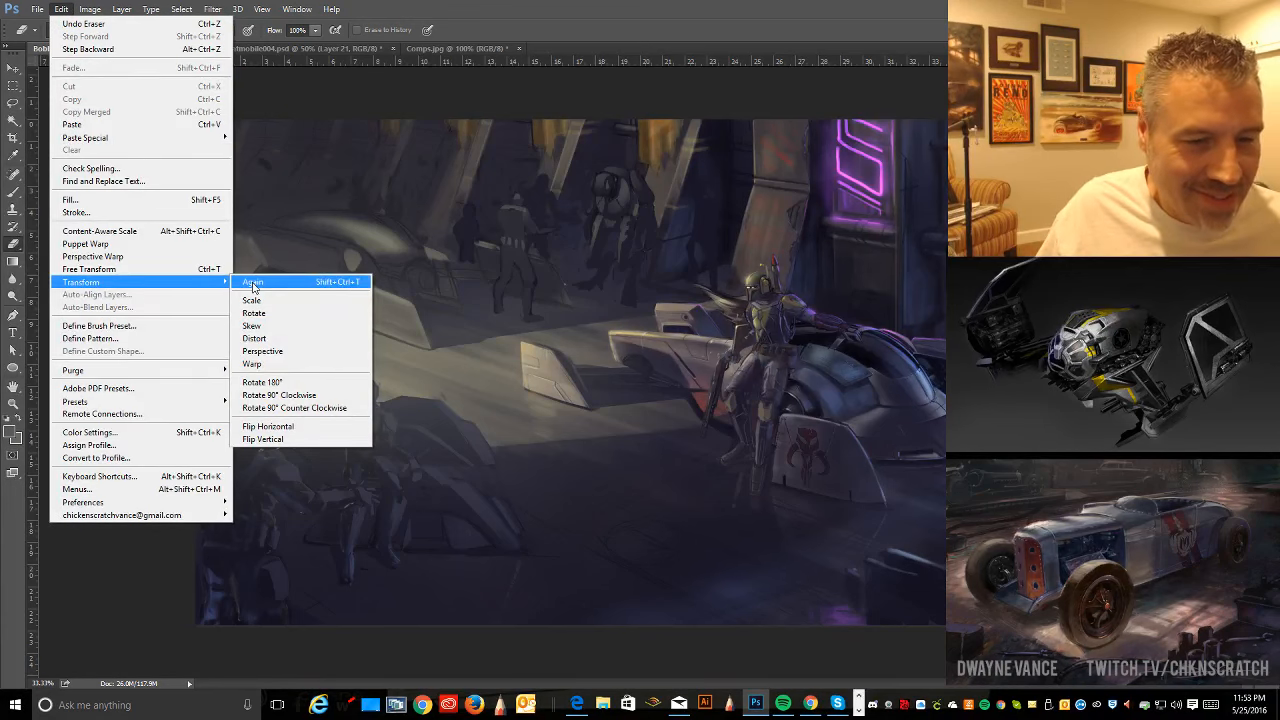
pyautogui.click(268, 426)
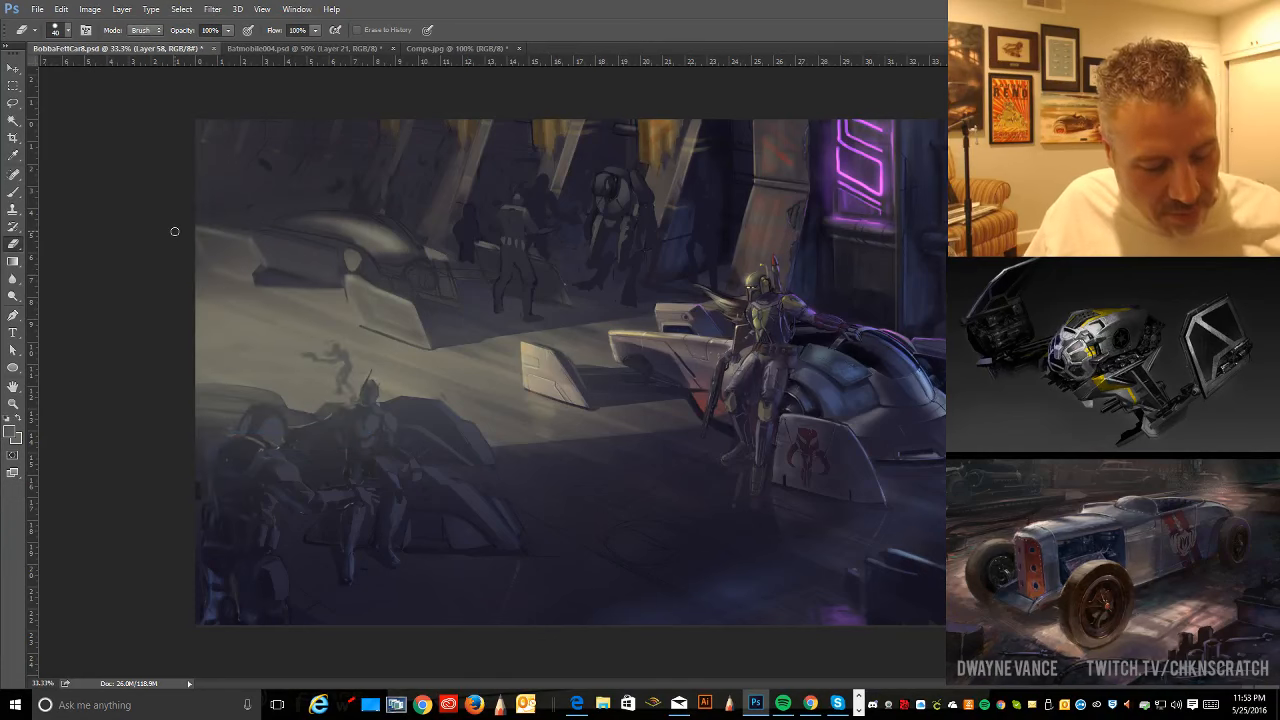
pyautogui.hotkey('ctrl', 'z')
# - Move the small figure up and toward the canvas's left edge, and duplicate its layer
pyautogui.click(13, 68)
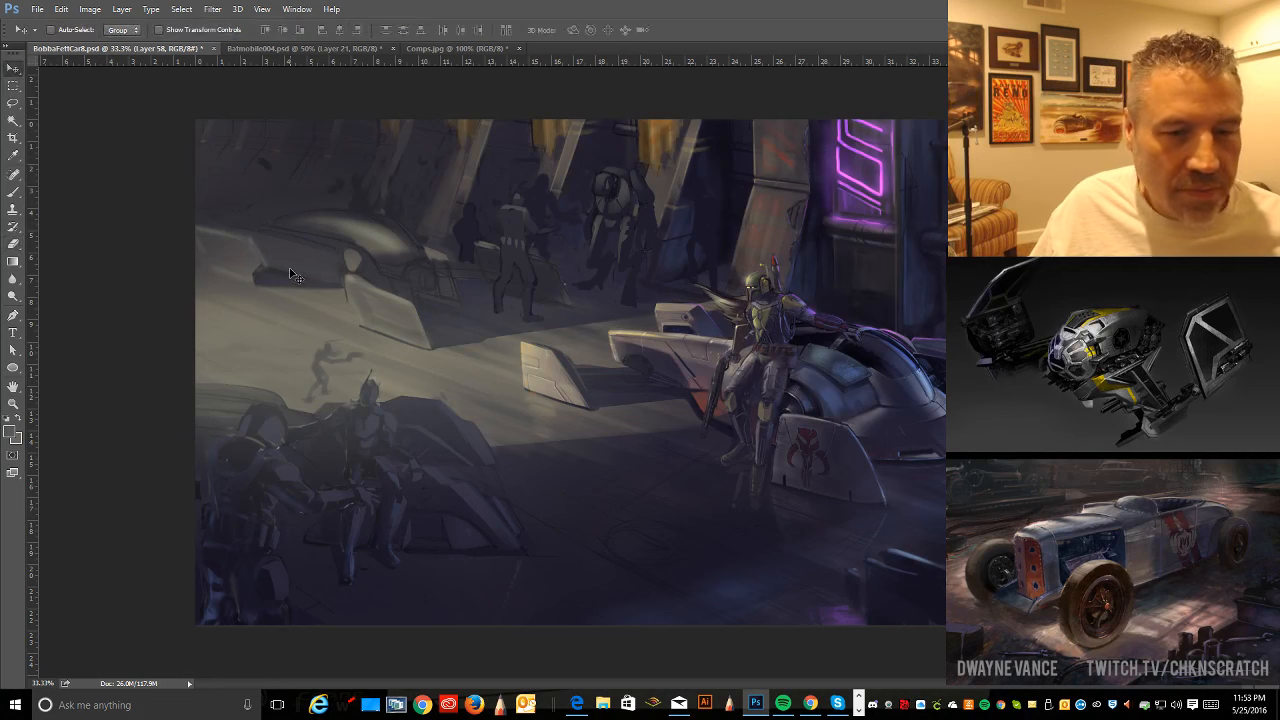
pyautogui.moveTo(345, 362); pyautogui.dragTo(299, 341)
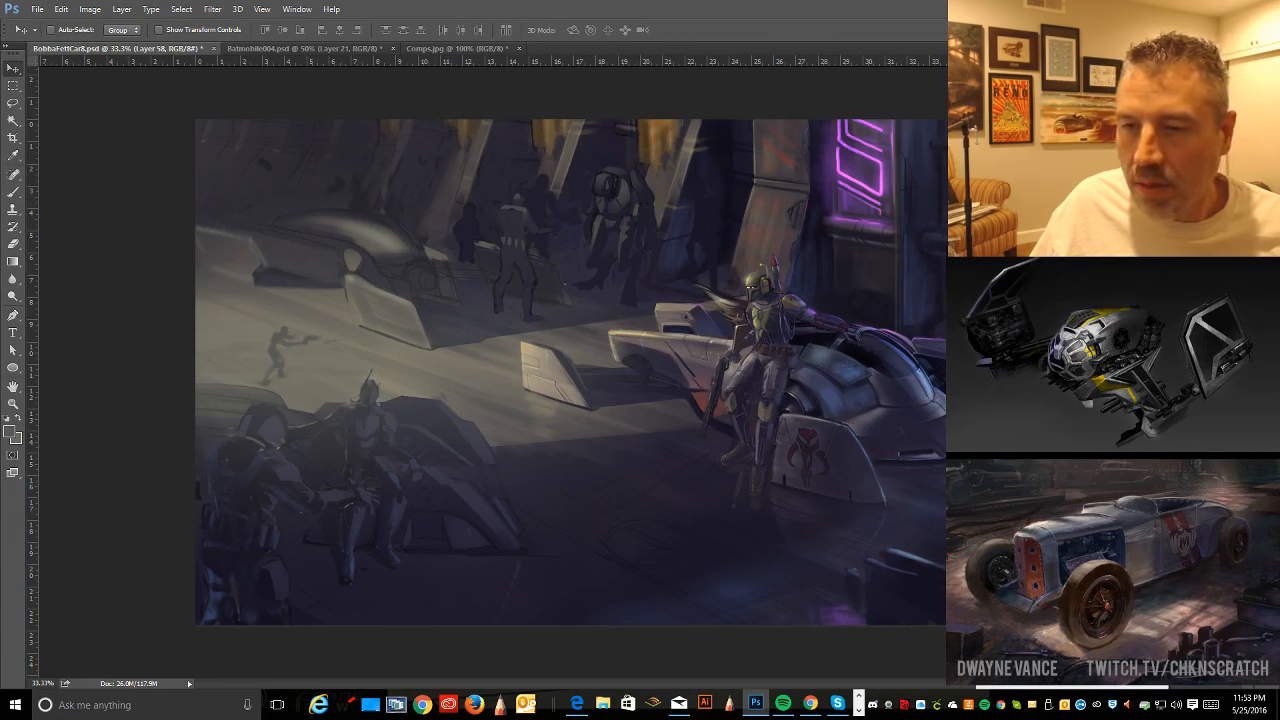
pyautogui.click(758, 217)
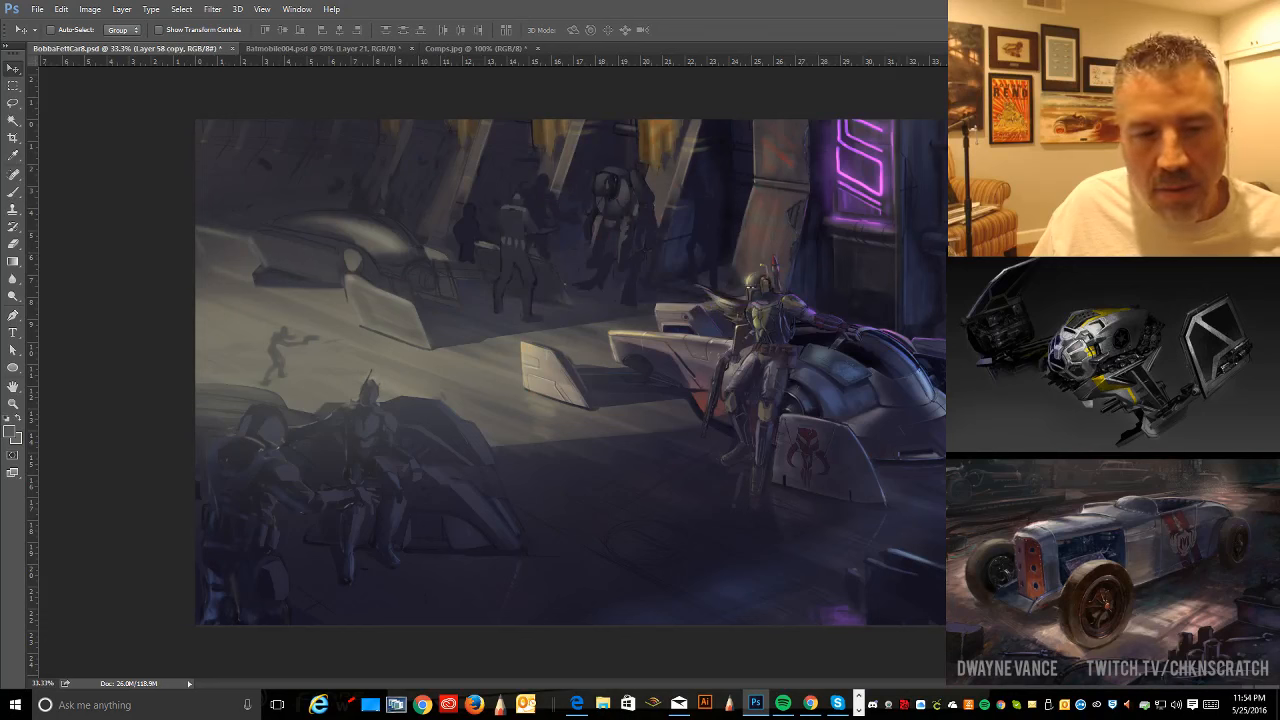
pyautogui.hotkey('alt', '[')
pyautogui.hotkey('alt', ']')
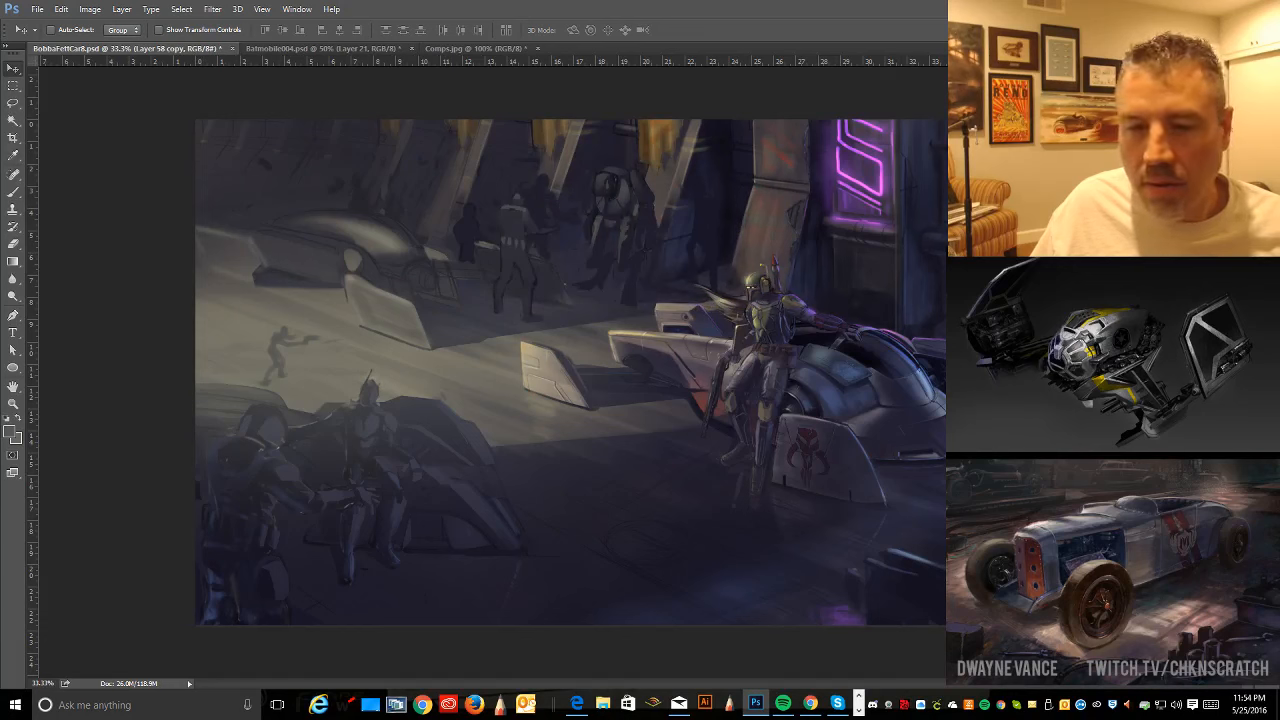
# - Scale the duplicated figure to about twice its size over the lit floor beside the parked car's fin
pyautogui.click(61, 9)
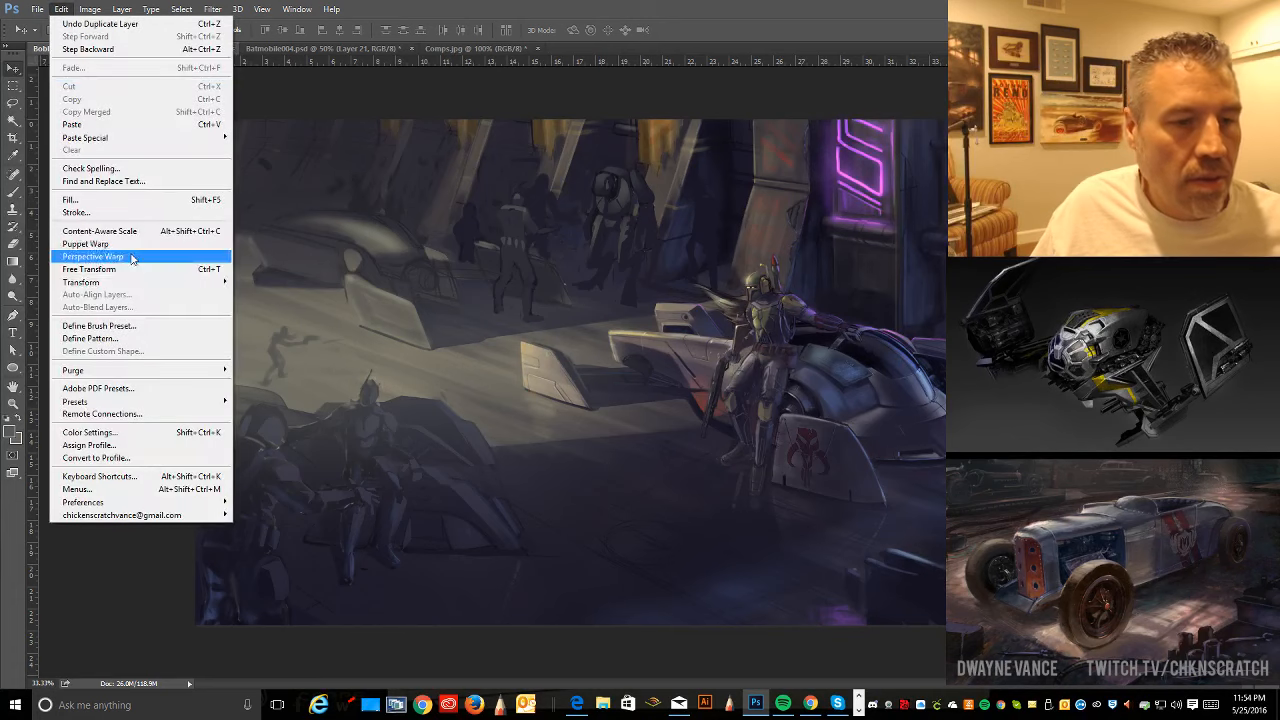
pyautogui.moveTo(135, 284)
pyautogui.click(263, 302)
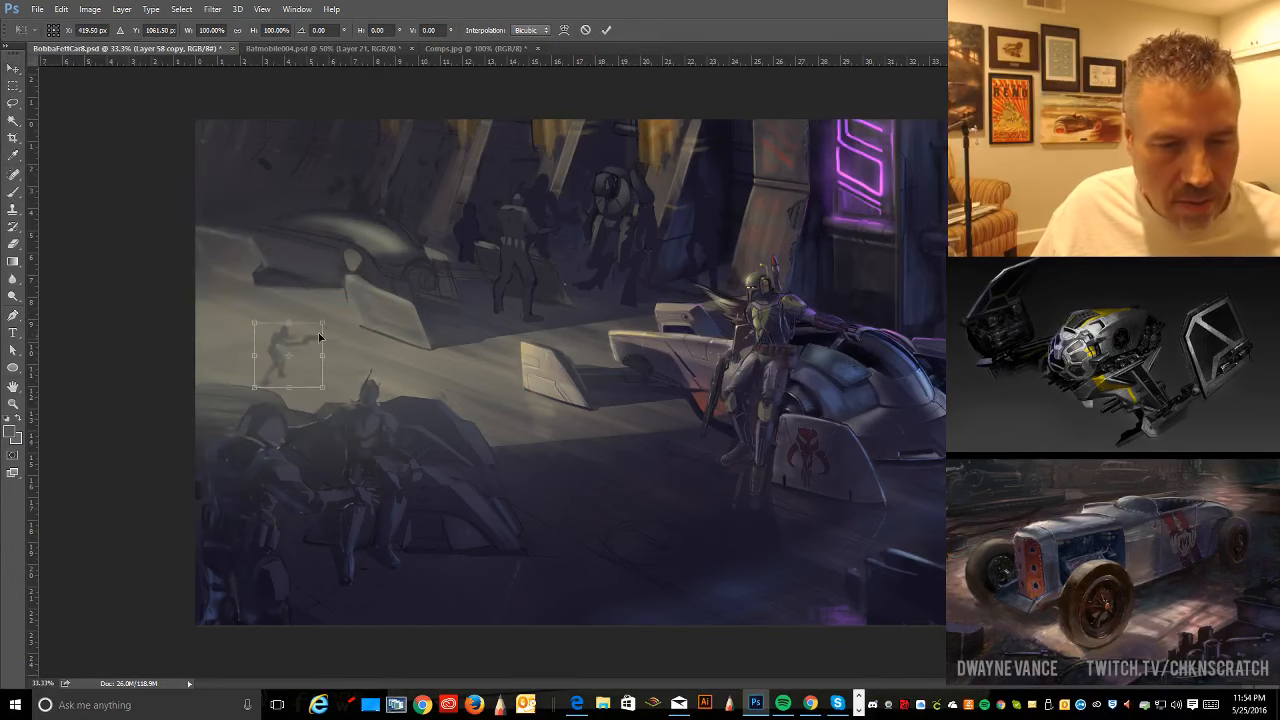
pyautogui.moveTo(320, 322); pyautogui.dragTo(295, 310)
pyautogui.press('Return')
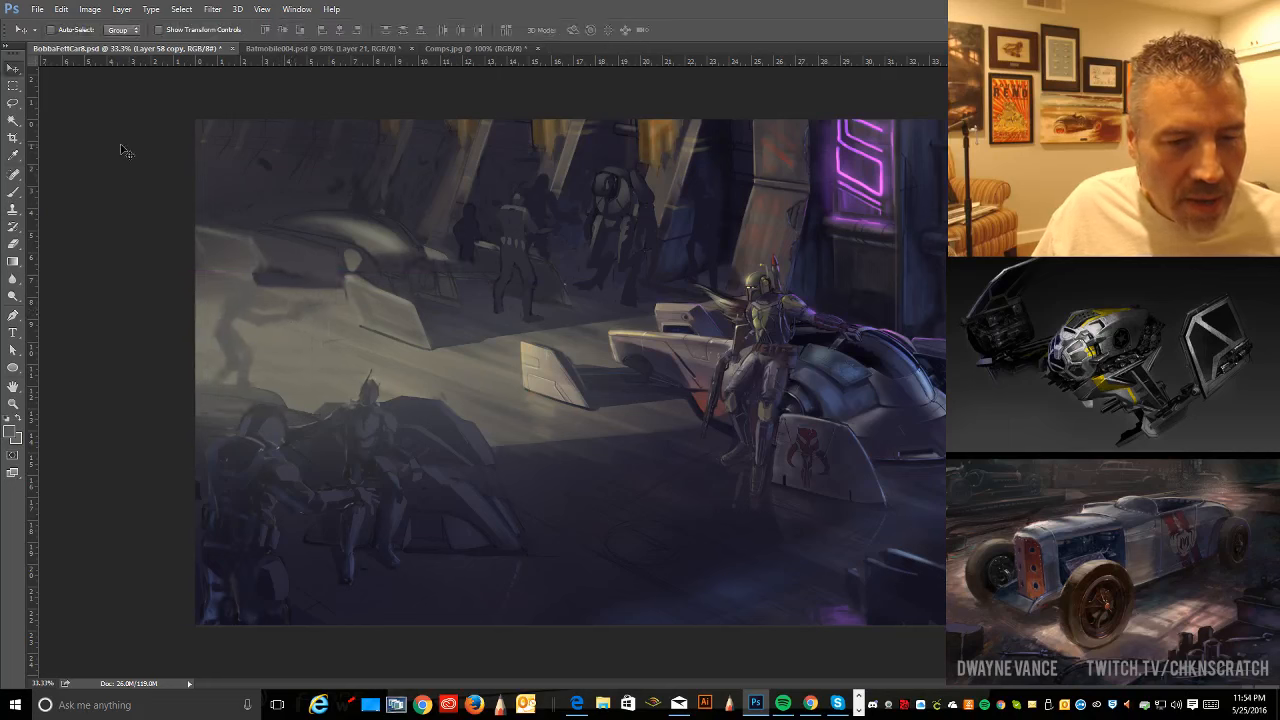
# - Skew the enlarged figure so it leans toward the parked car's fin and shift it toward the canvas's left edge
pyautogui.click(61, 9)
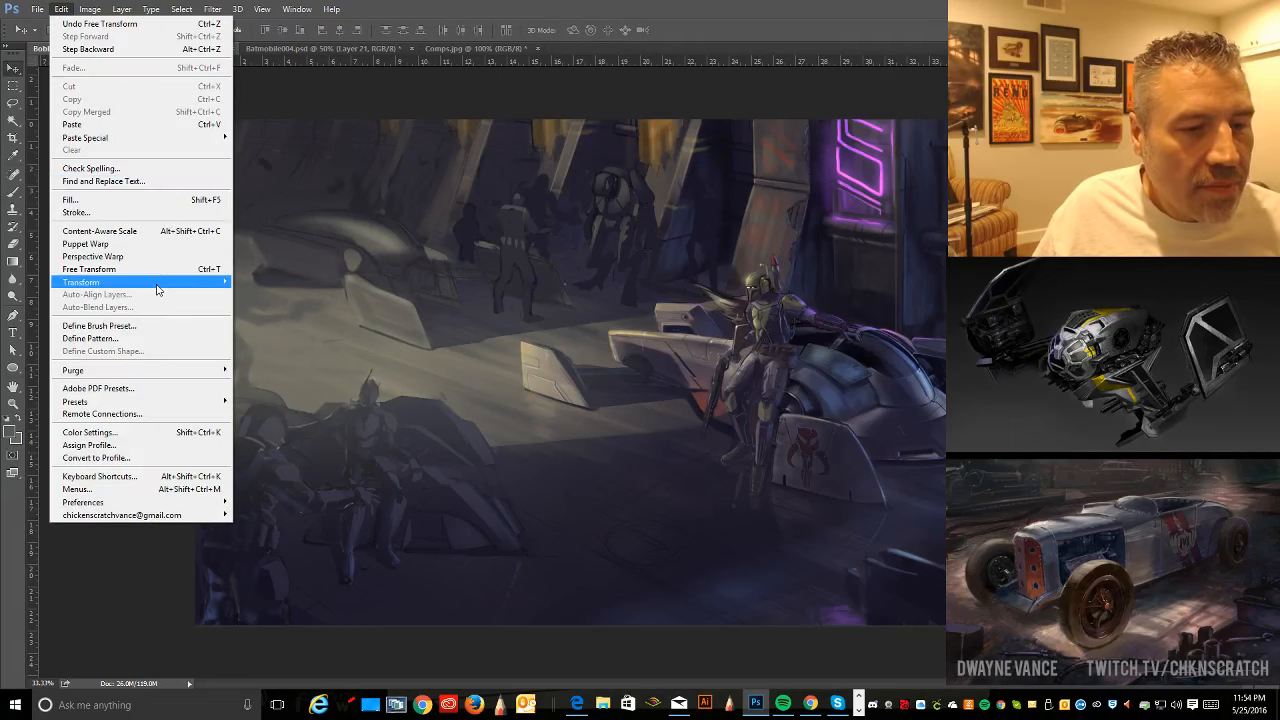
pyautogui.moveTo(157, 289)
pyautogui.click(285, 324)
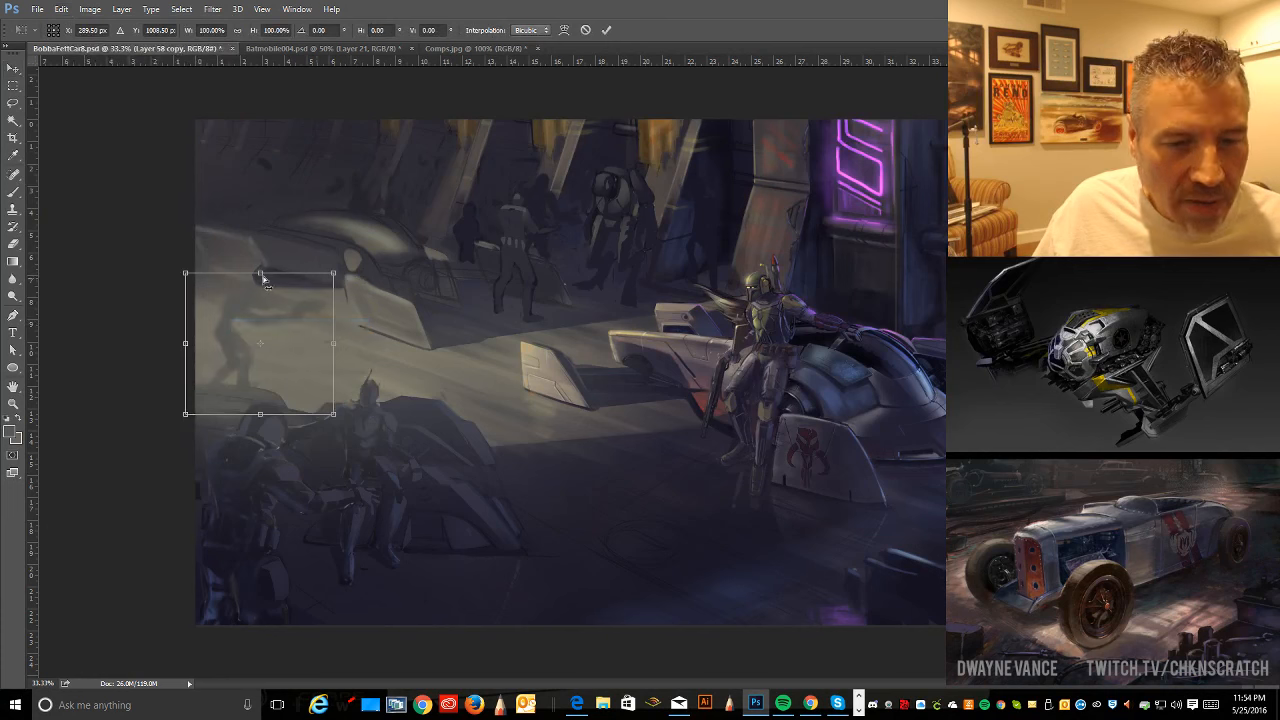
pyautogui.moveTo(263, 278); pyautogui.dragTo(326, 279)
pyautogui.moveTo(365, 348); pyautogui.dragTo(344, 388)
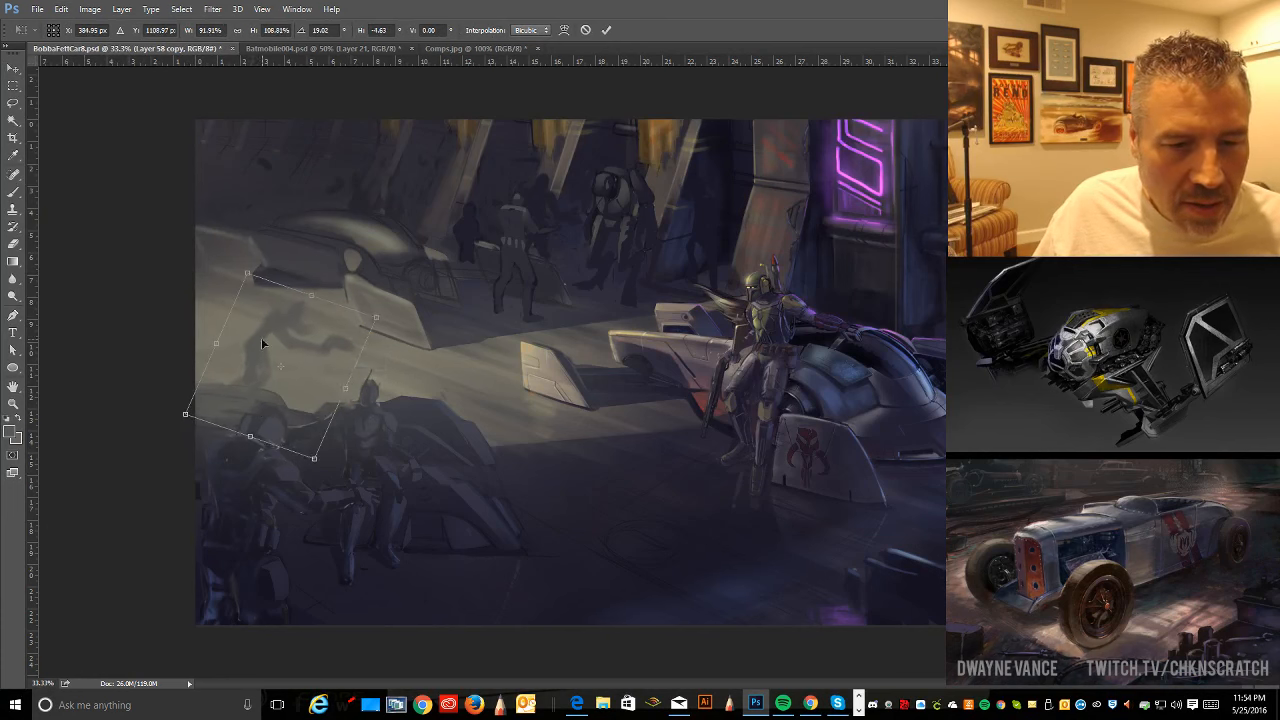
pyautogui.moveTo(262, 344); pyautogui.dragTo(231, 331)
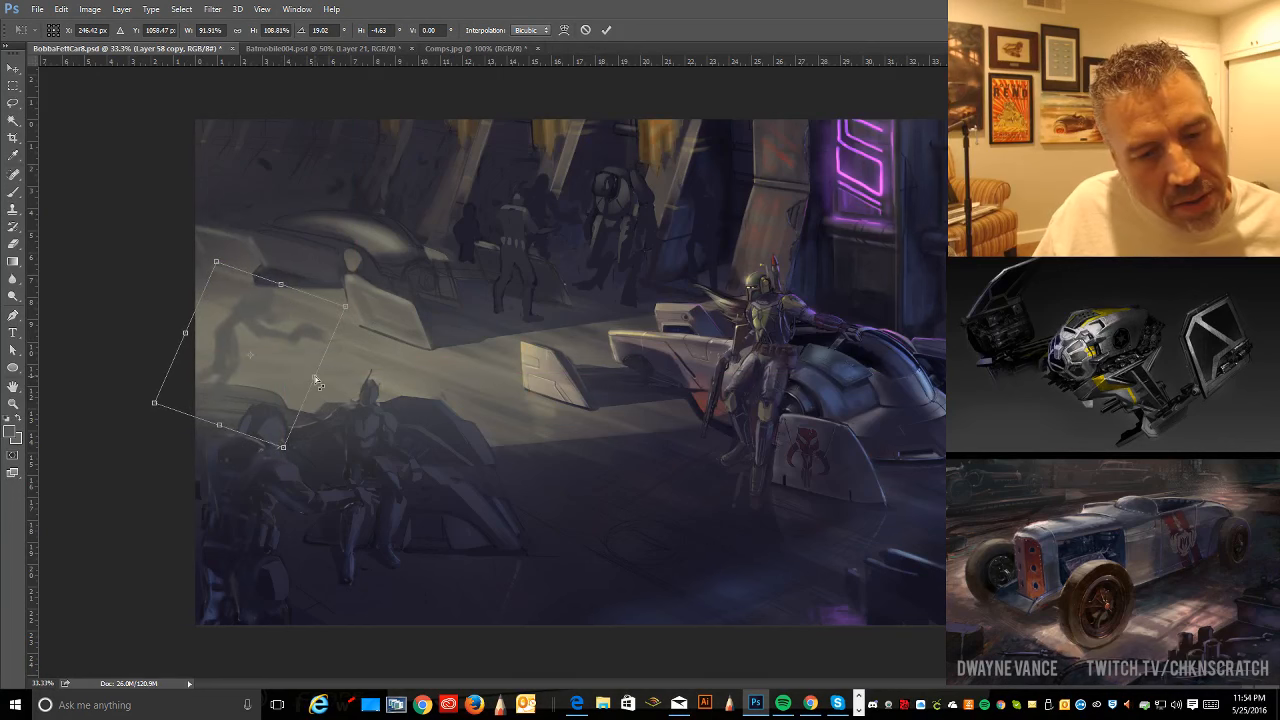
# - Widen the leaning figure toward the fin and increase its slant along the lit floor
pyautogui.moveTo(315, 379); pyautogui.dragTo(316, 376)
pyautogui.moveTo(346, 308); pyautogui.dragTo(387, 318)
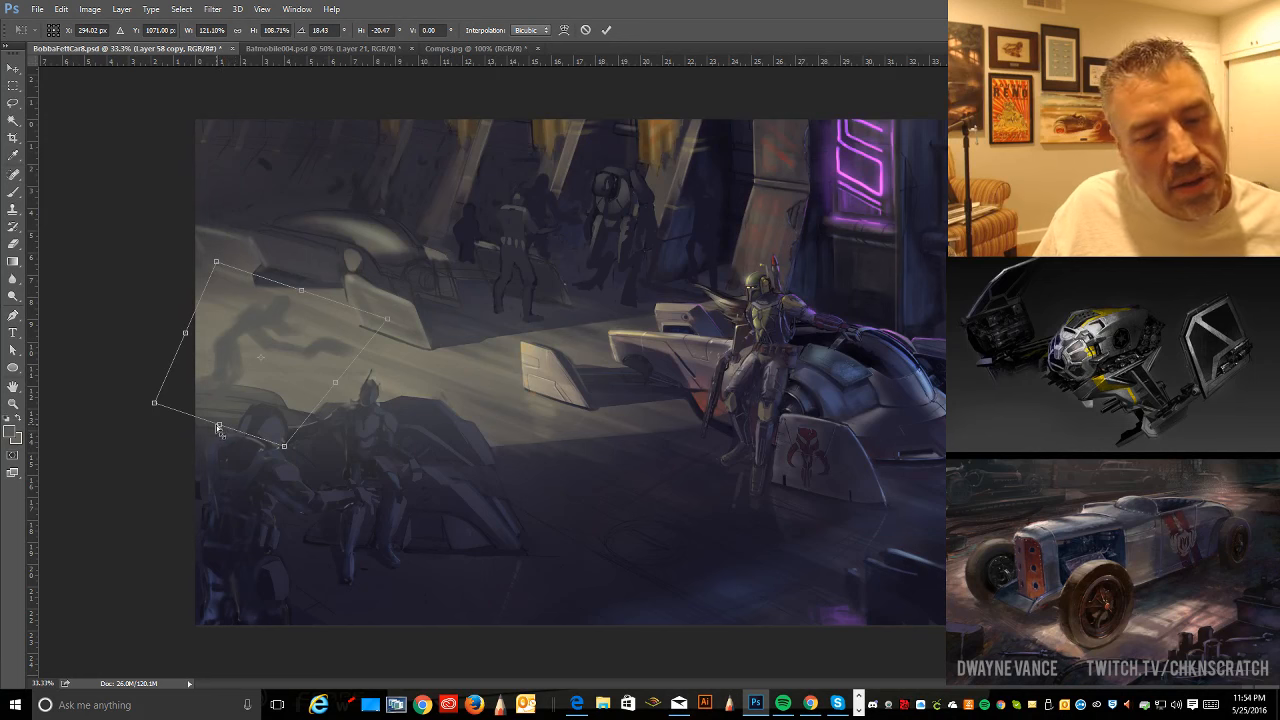
pyautogui.moveTo(218, 425)
pyautogui.mouseDown()
pyautogui.moveTo(200, 400)
pyautogui.moveTo(208, 408)
pyautogui.mouseUp()
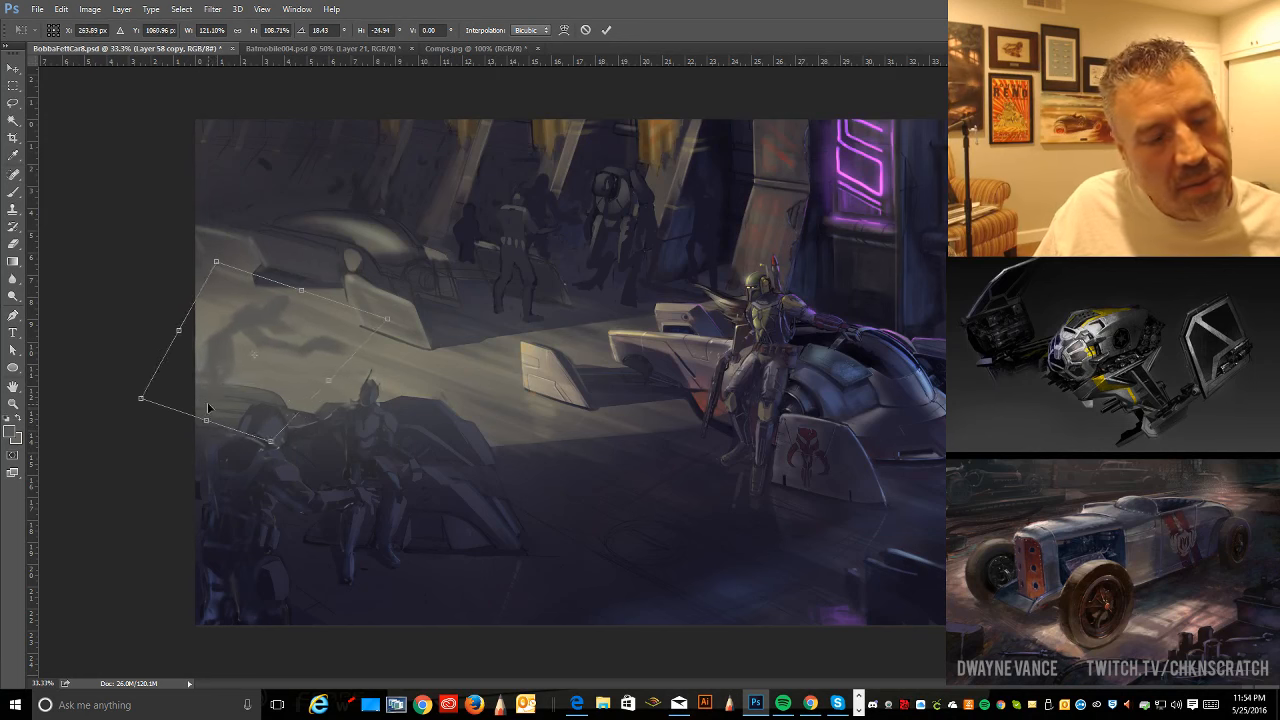
pyautogui.moveTo(318, 298); pyautogui.dragTo(330, 299)
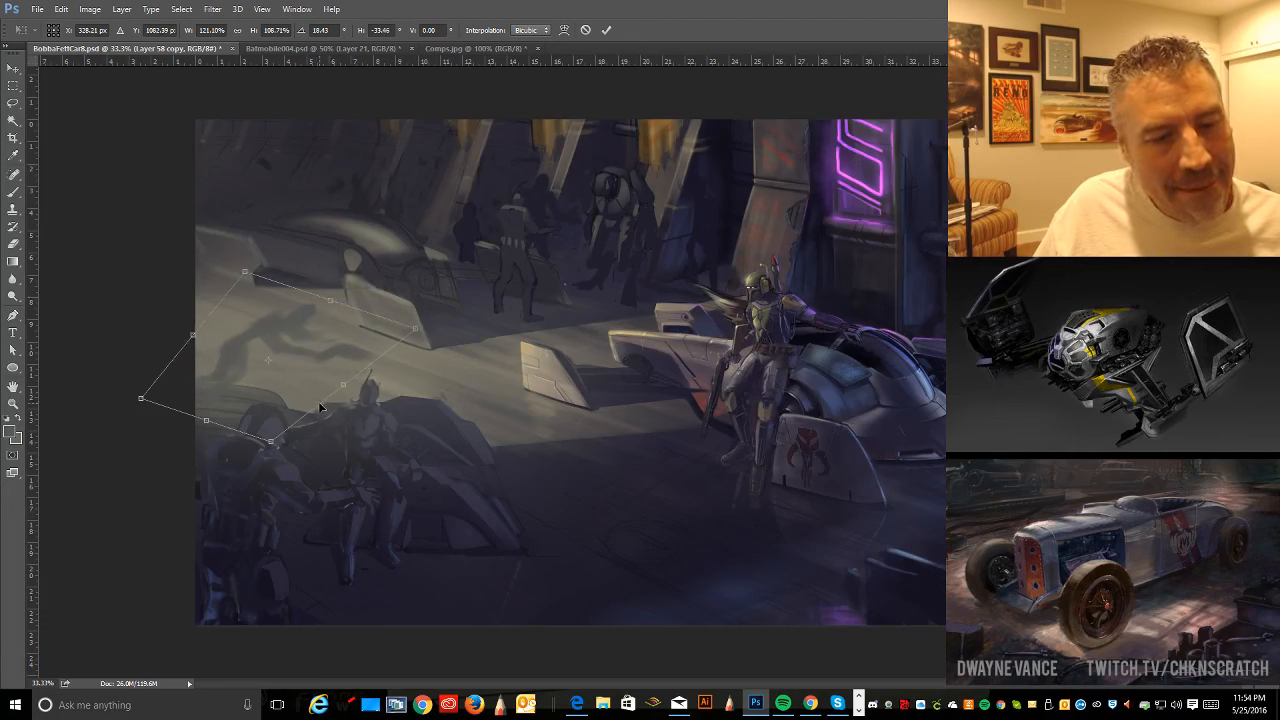
pyautogui.moveTo(270, 450); pyautogui.dragTo(266, 454)
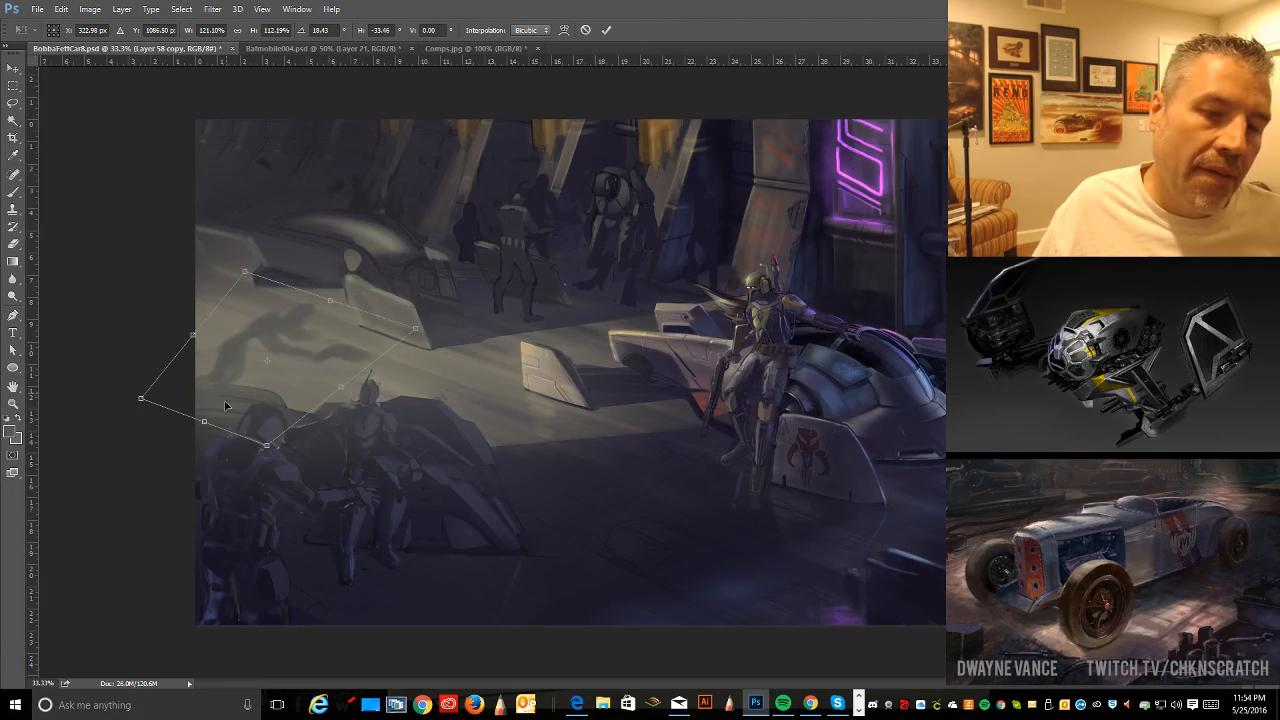
# - Flatten the figure into a long cast shadow, extending its base past the canvas's left edge and its head toward the fin
pyautogui.moveTo(205, 423); pyautogui.dragTo(116, 390)
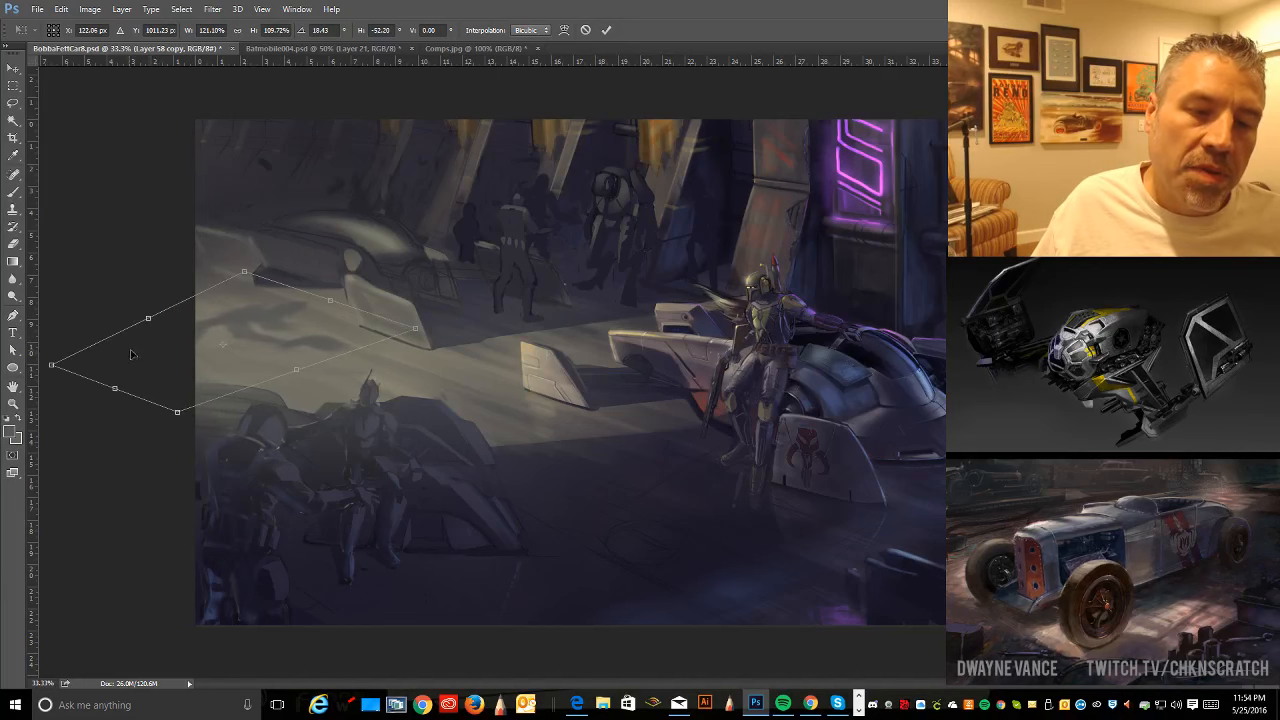
pyautogui.moveTo(331, 300)
pyautogui.mouseDown()
pyautogui.moveTo(410, 341)
pyautogui.moveTo(499, 361)
pyautogui.moveTo(339, 306)
pyautogui.mouseUp()
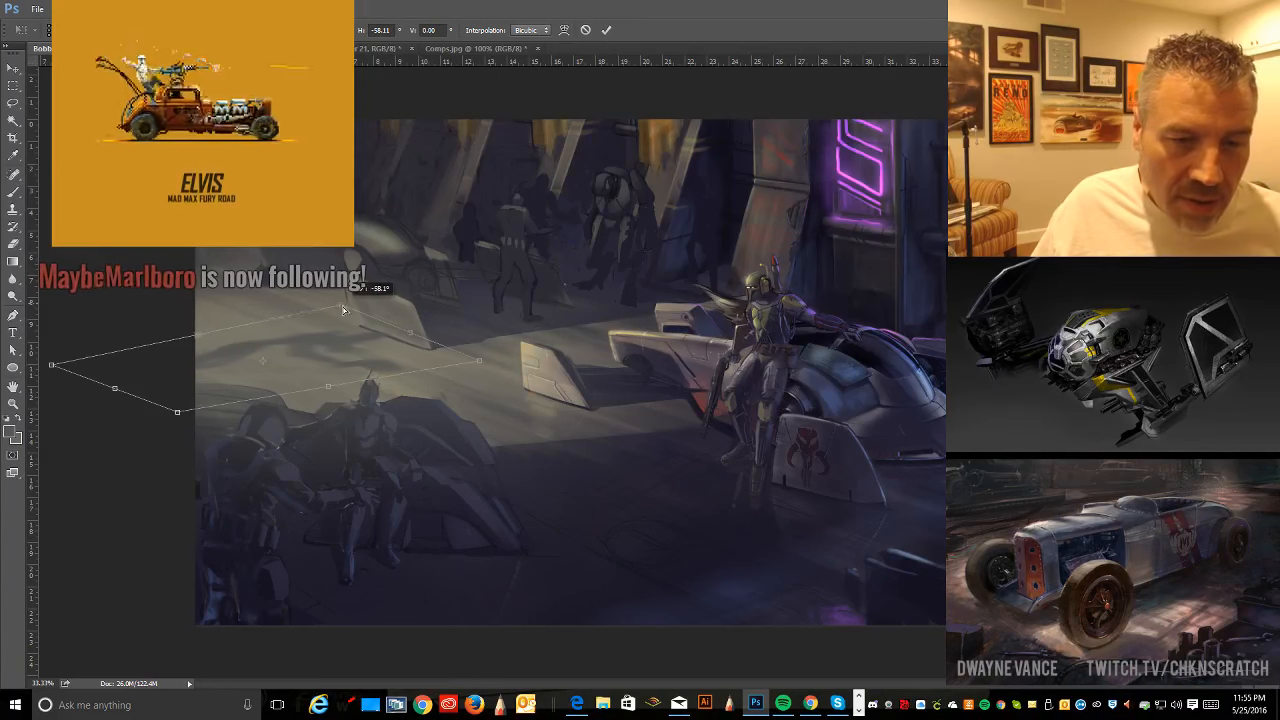
pyautogui.moveTo(340, 306); pyautogui.dragTo(348, 309)
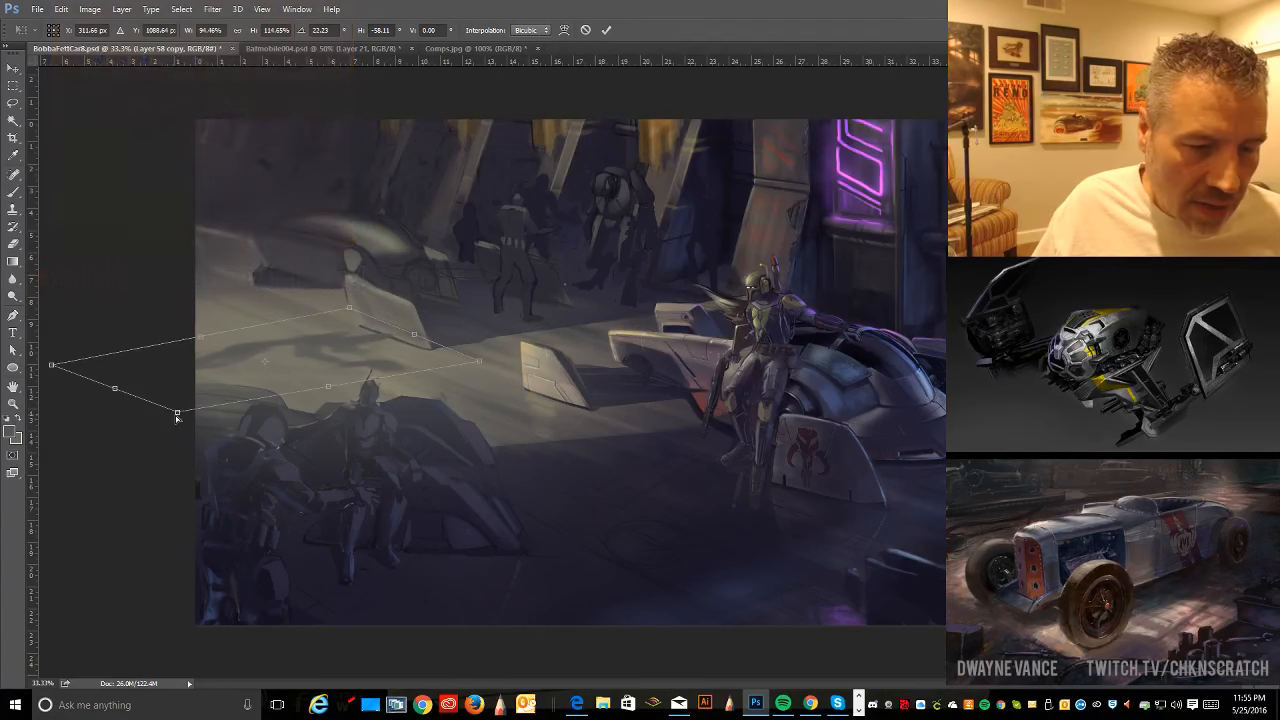
# - Adjust the two corners of the shadow's base end beyond the canvas edge, raising its far corner and drawing the near one inward
pyautogui.moveTo(178, 414); pyautogui.dragTo(183, 410)
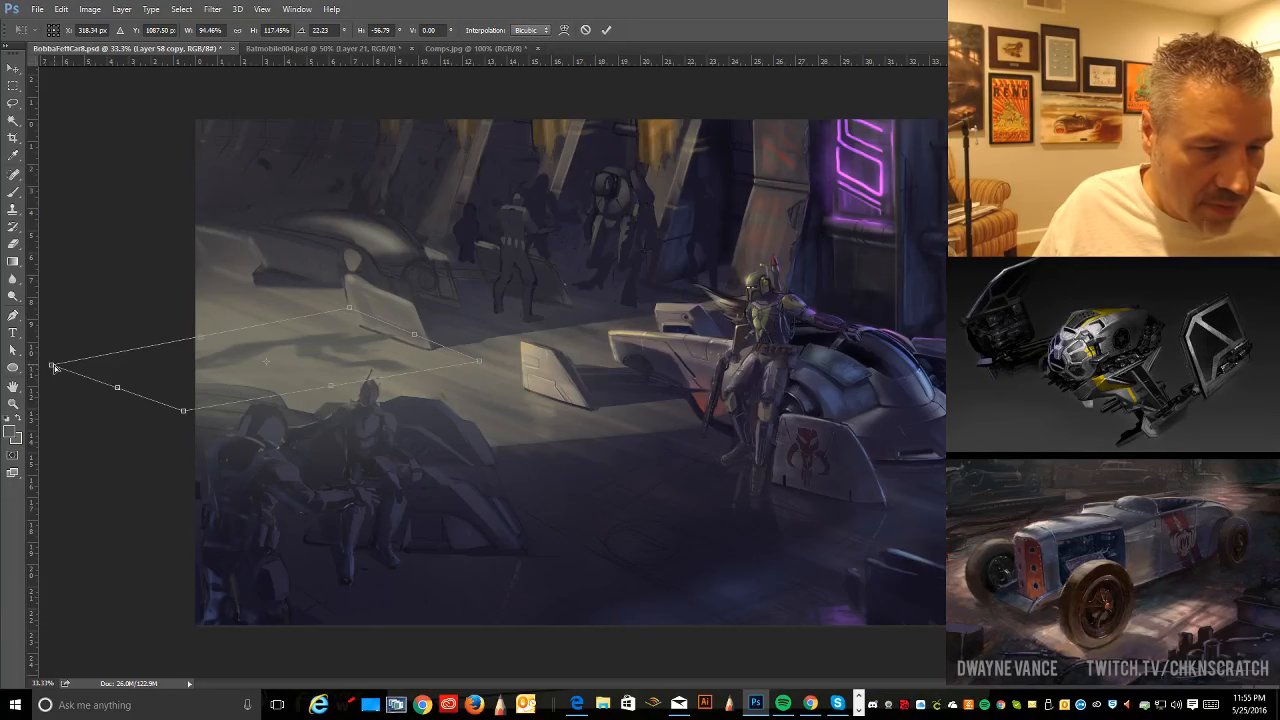
pyautogui.moveTo(57, 368); pyautogui.dragTo(86, 357)
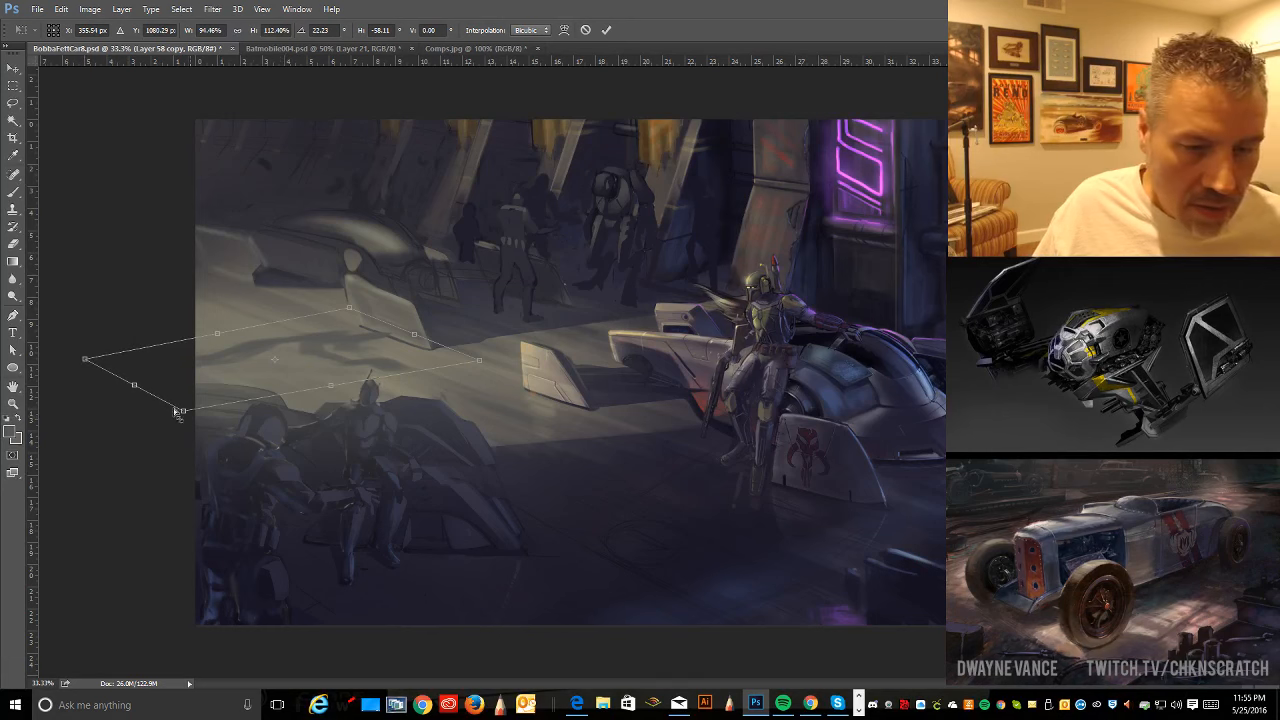
pyautogui.moveTo(86, 362); pyautogui.dragTo(59, 344)
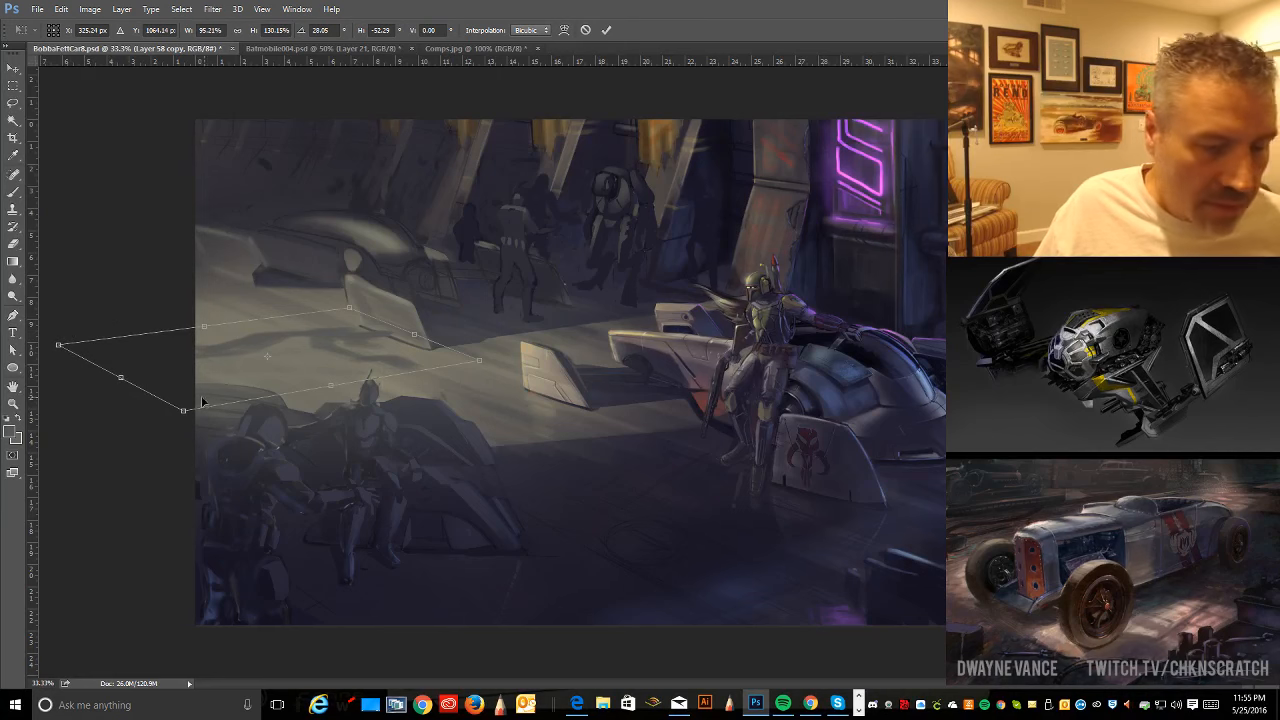
pyautogui.moveTo(184, 411); pyautogui.dragTo(194, 409)
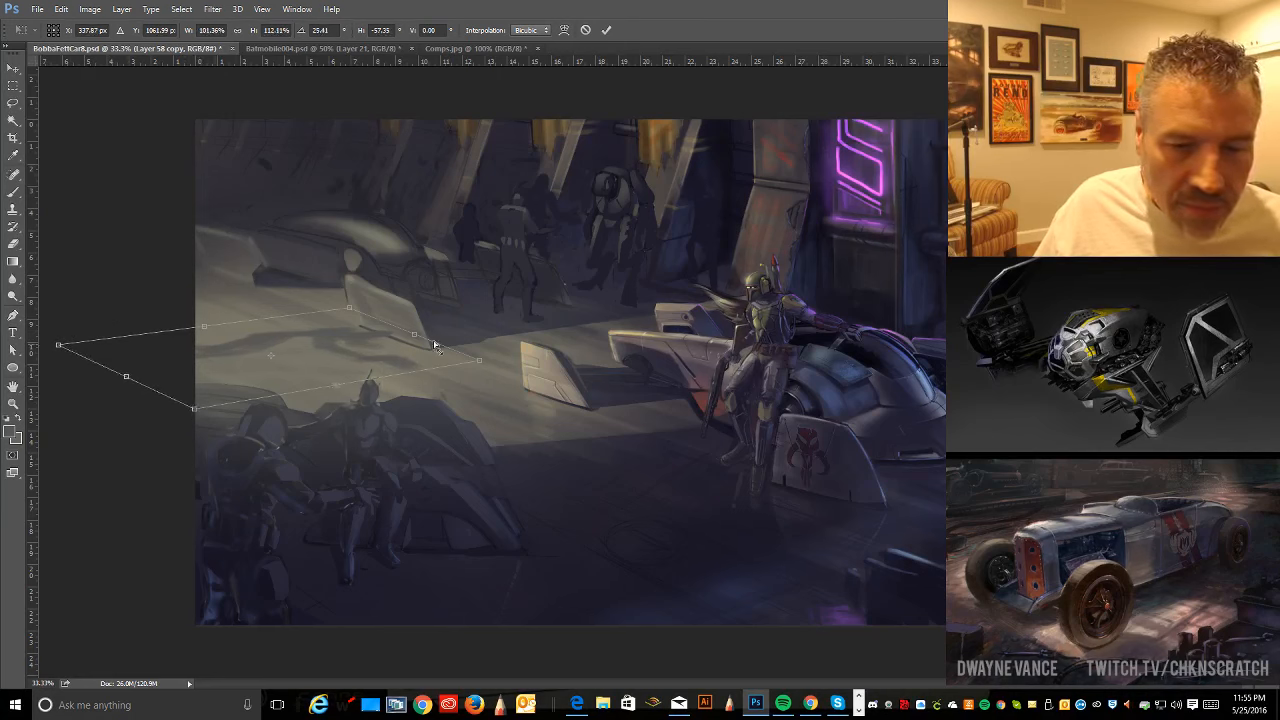
# - Pull the shadow's head end back from the parked car's fin and shift its base end slightly farther off the canvas
pyautogui.moveTo(348, 311); pyautogui.dragTo(333, 316)
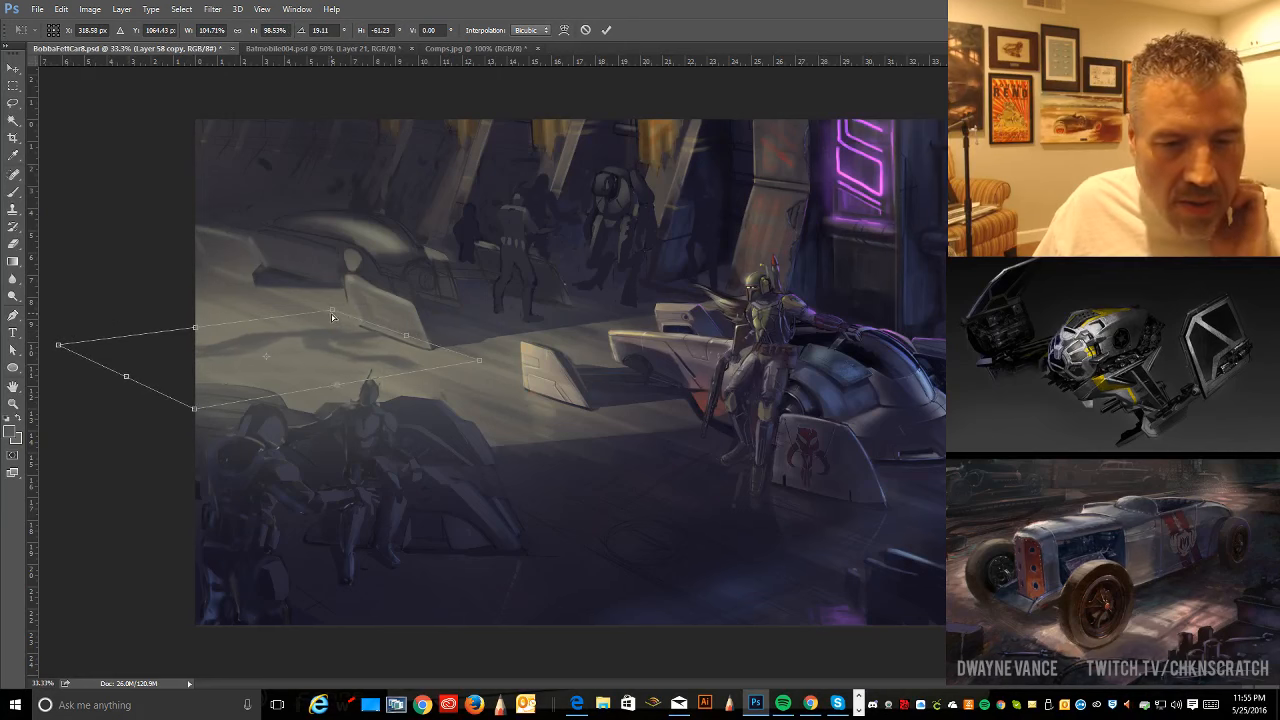
pyautogui.moveTo(478, 359); pyautogui.dragTo(469, 362)
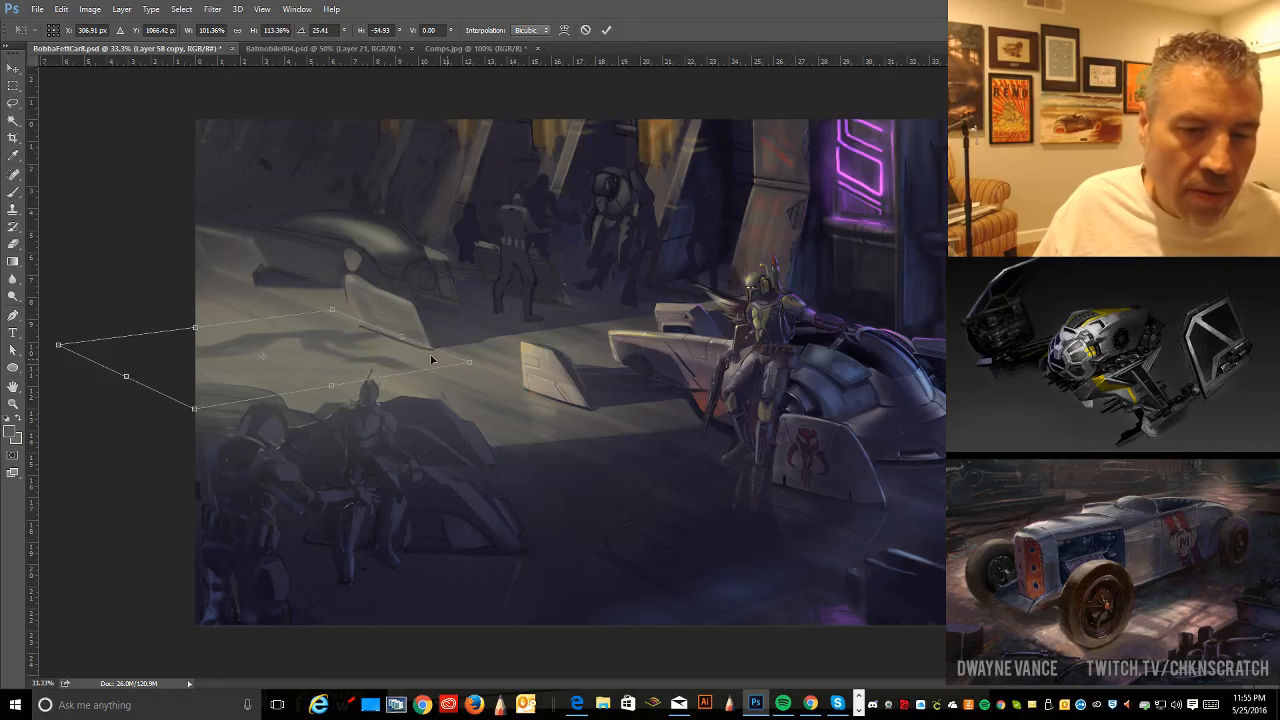
pyautogui.moveTo(332, 312); pyautogui.dragTo(321, 311)
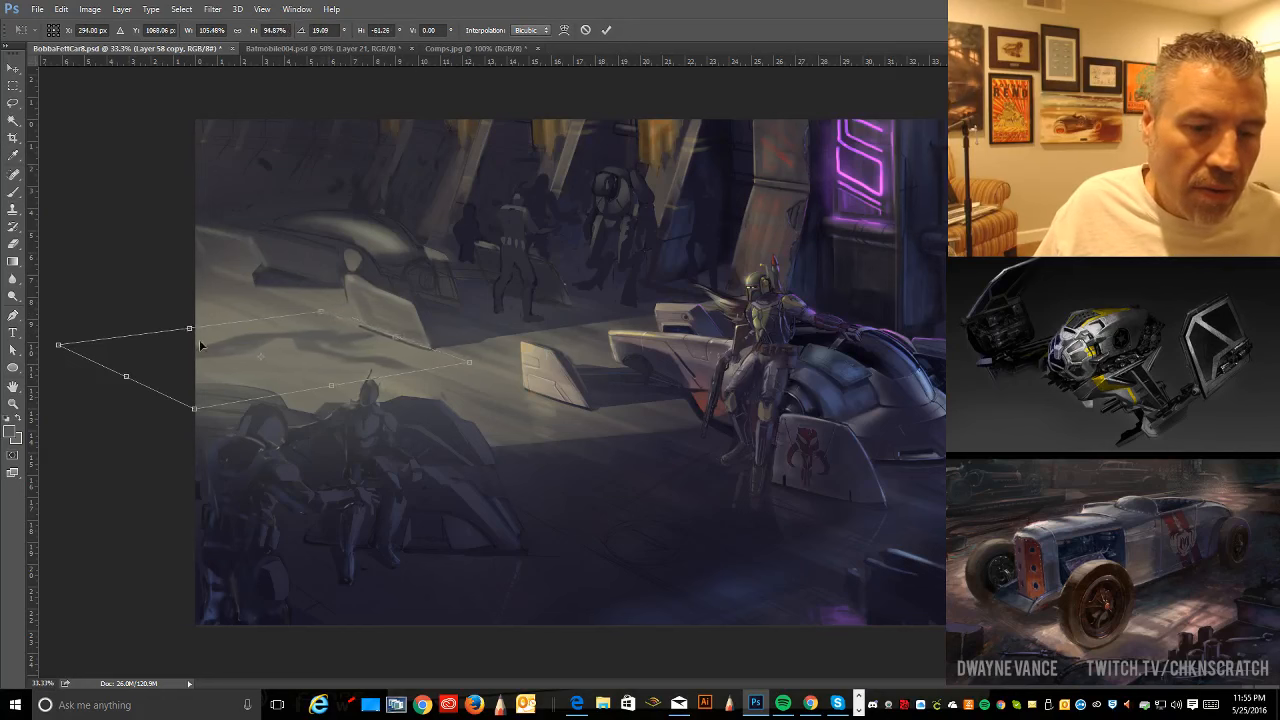
pyautogui.moveTo(126, 379); pyautogui.dragTo(117, 373)
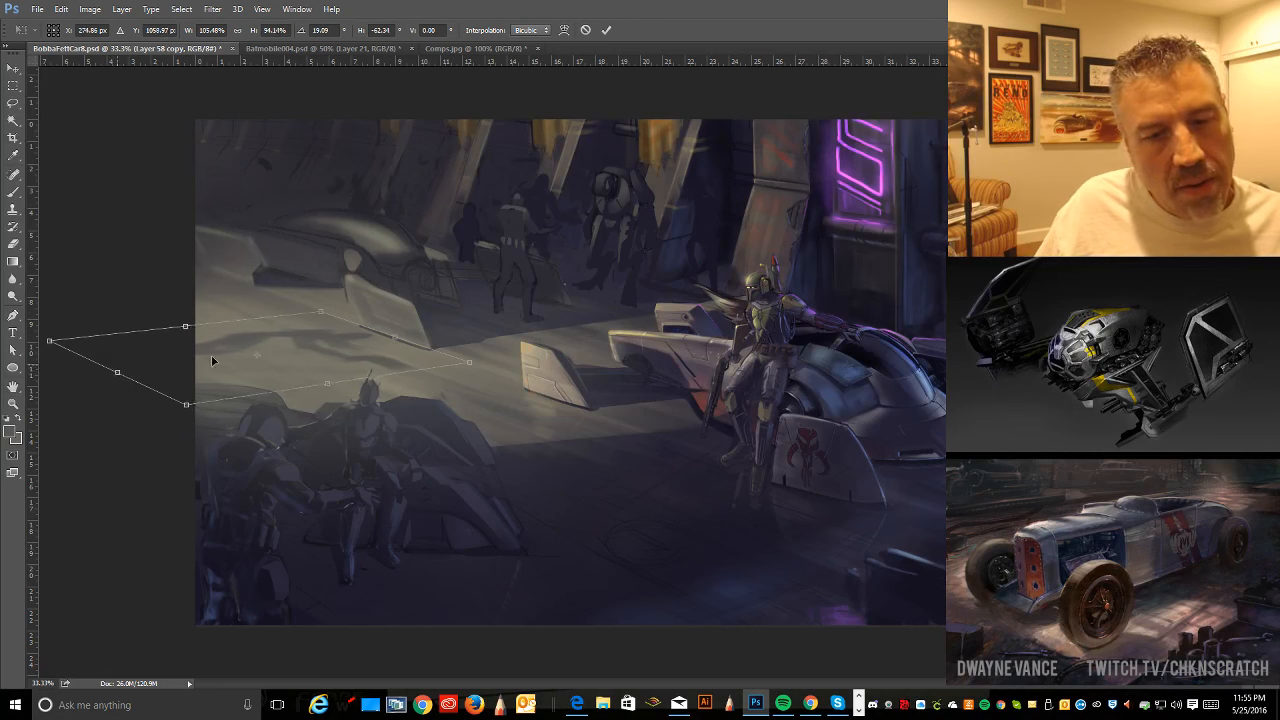
# - Fine-tune the shadow's position and slant on the lit floor, apply the transform, and nudge the shadow slightly toward the seated figures
pyautogui.moveTo(322, 343); pyautogui.dragTo(313, 345)
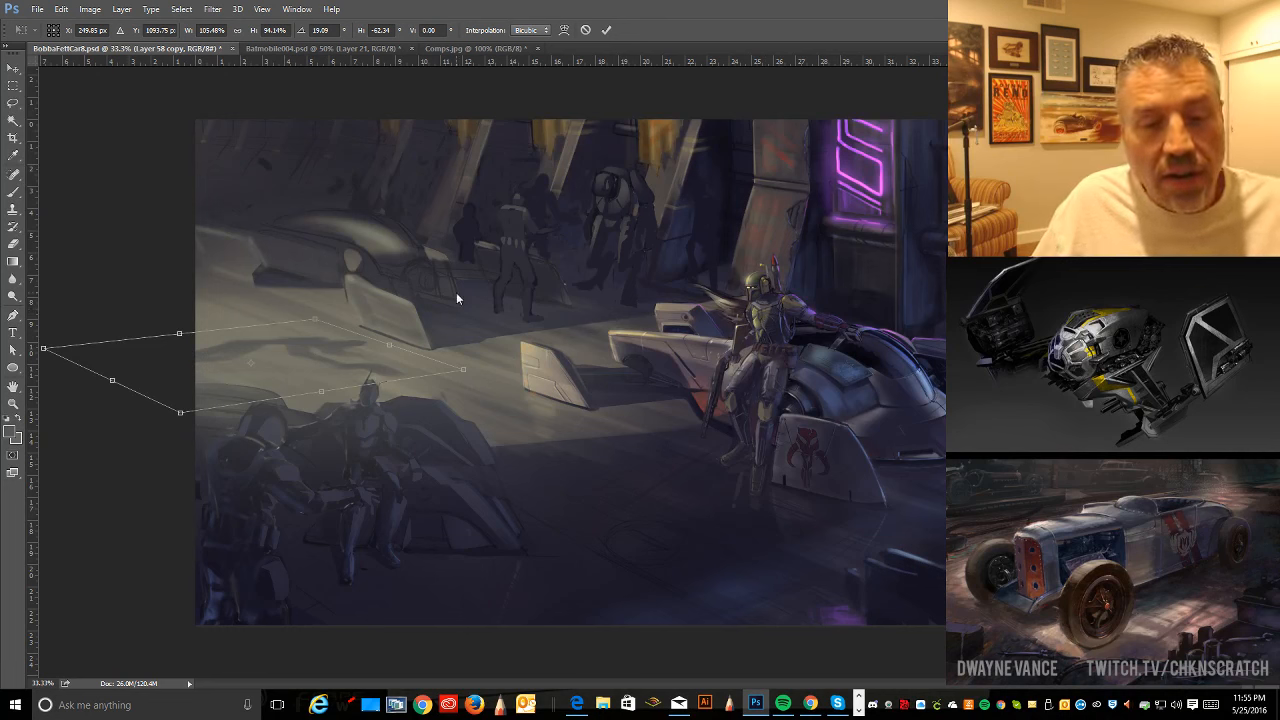
pyautogui.moveTo(335, 348); pyautogui.dragTo(336, 342)
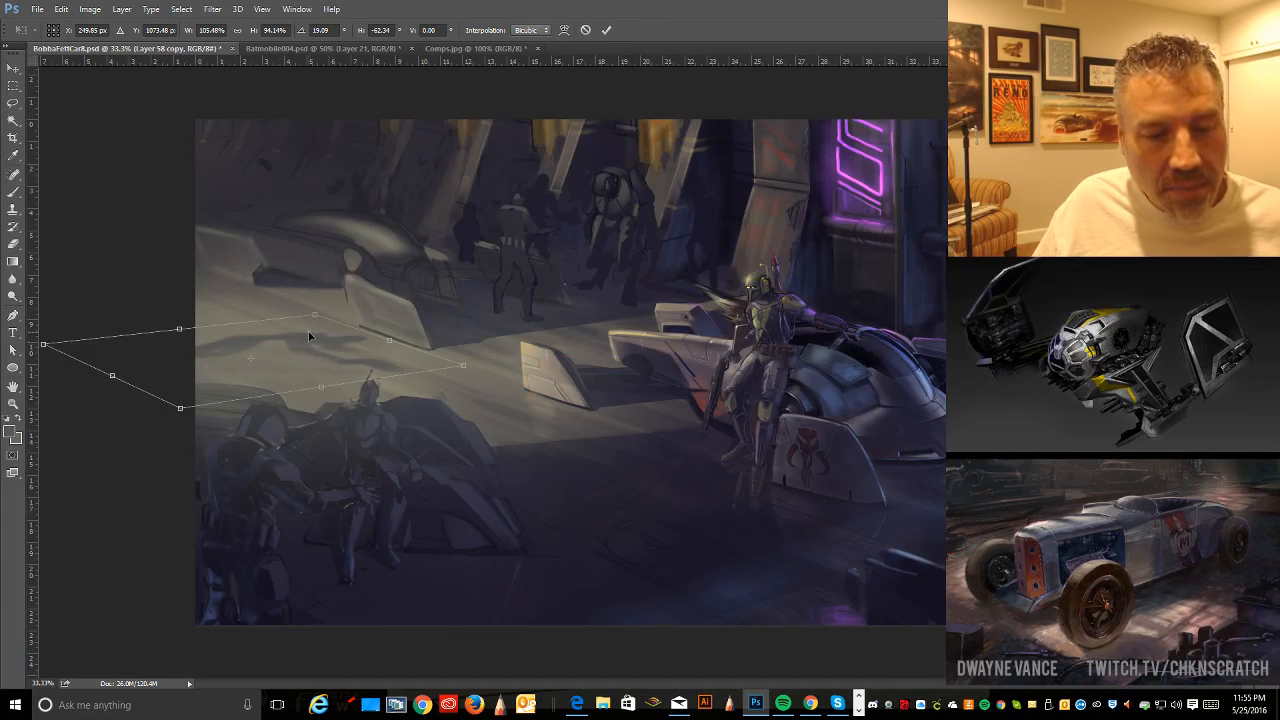
pyautogui.moveTo(316, 350)
pyautogui.mouseDown()
pyautogui.moveTo(303, 347)
pyautogui.moveTo(320, 348)
pyautogui.mouseUp()
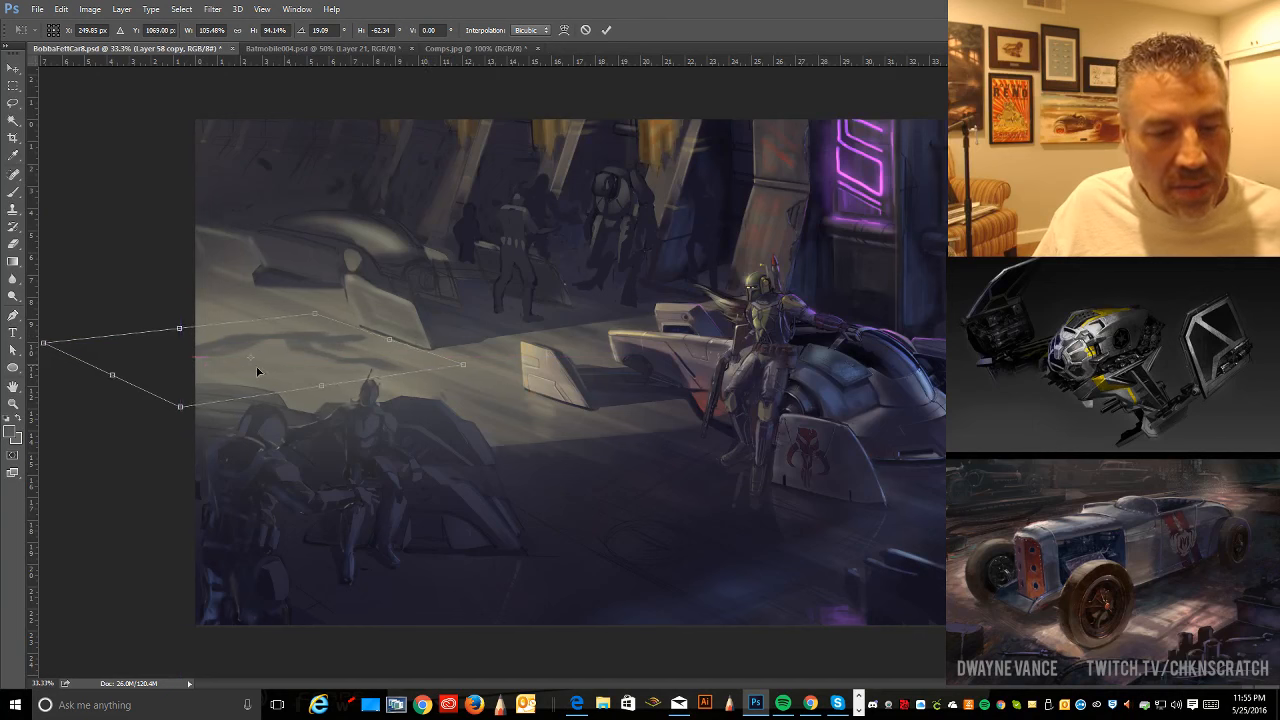
pyautogui.moveTo(325, 392); pyautogui.dragTo(318, 389)
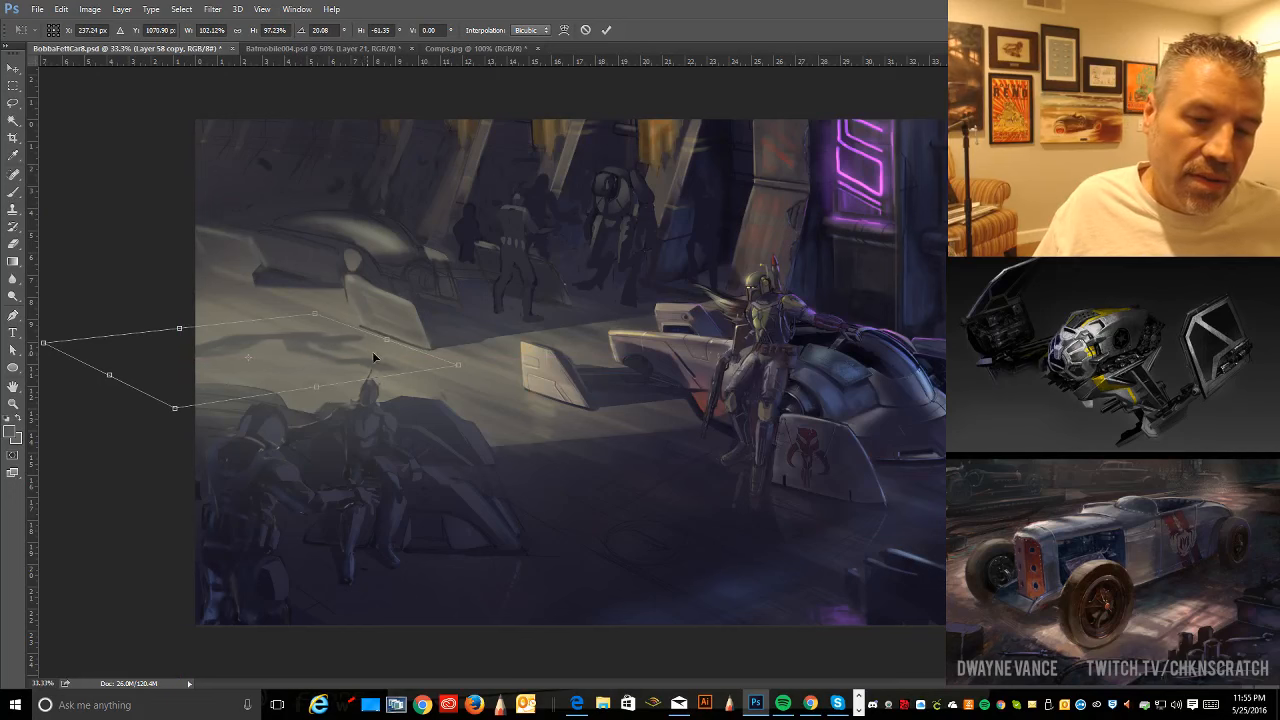
pyautogui.press('Return')
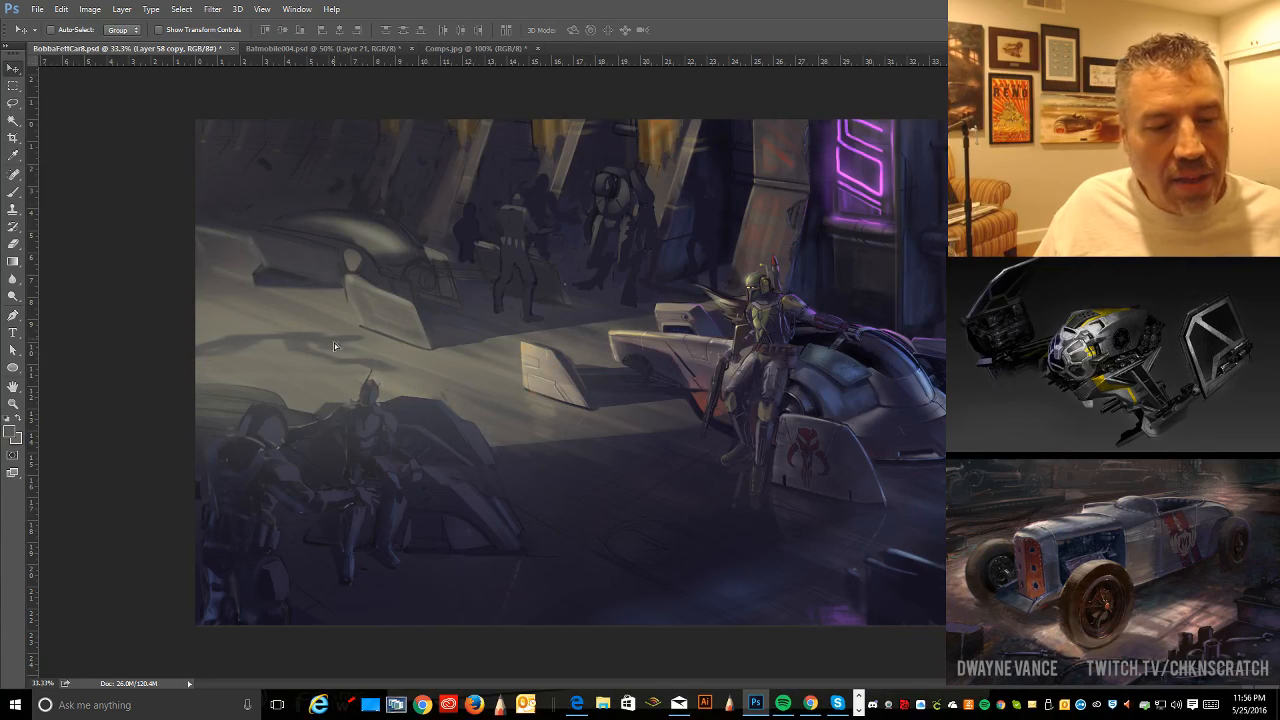
pyautogui.moveTo(334, 343)
pyautogui.mouseDown()
pyautogui.moveTo(488, 343)
pyautogui.moveTo(320, 356)
pyautogui.moveTo(329, 351)
pyautogui.mouseUp()
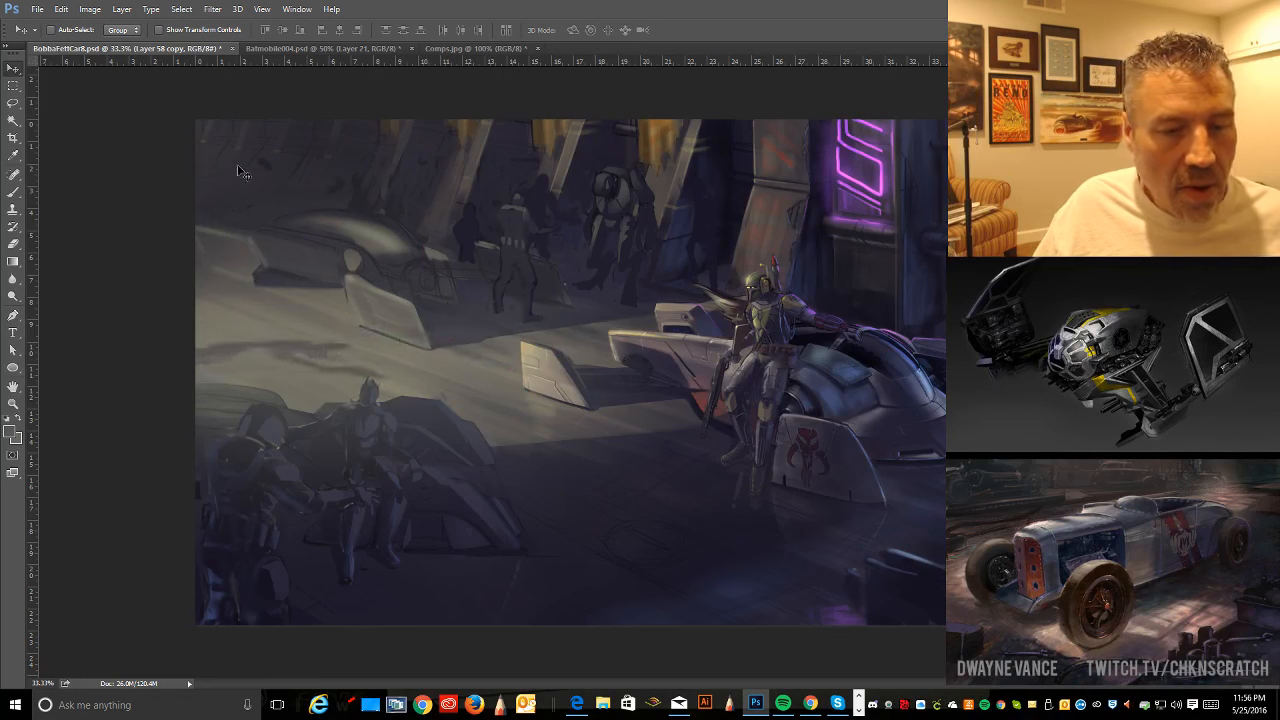
# - Skew the shadow again to stretch its head end up toward the fin, widen its base end slightly, and apply the transform
pyautogui.click(61, 9)
pyautogui.moveTo(172, 288)
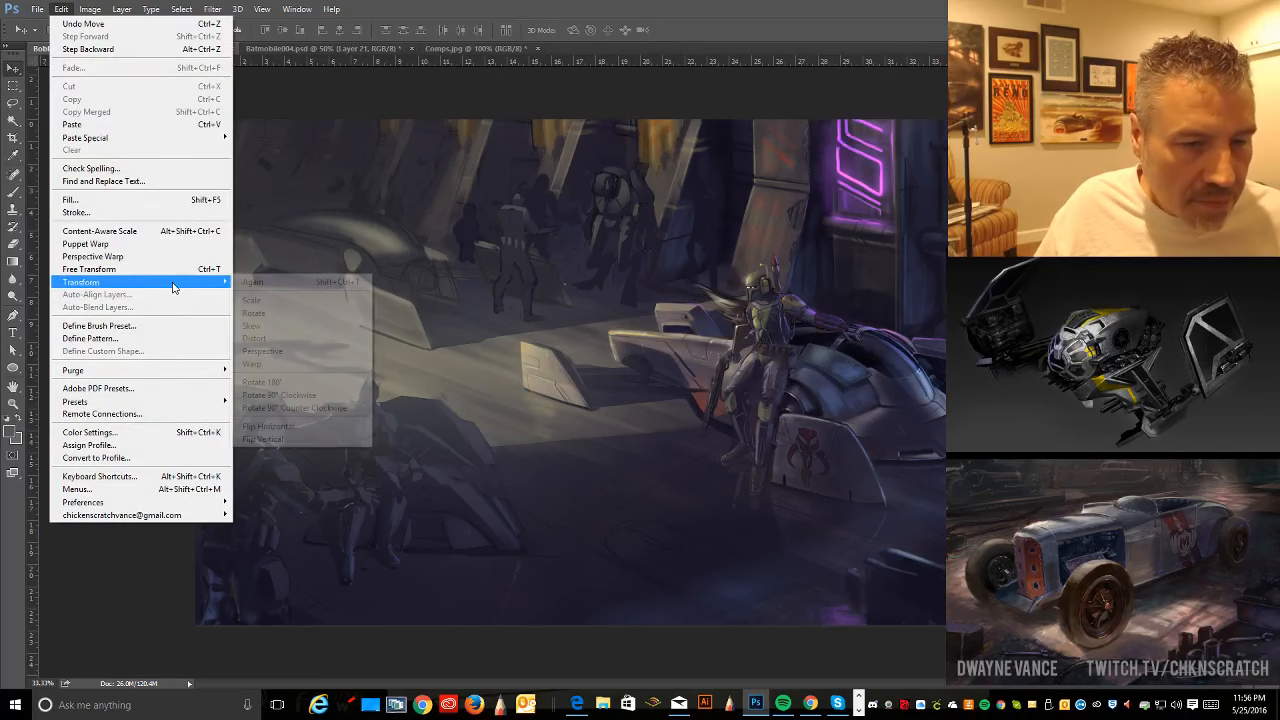
pyautogui.click(290, 327)
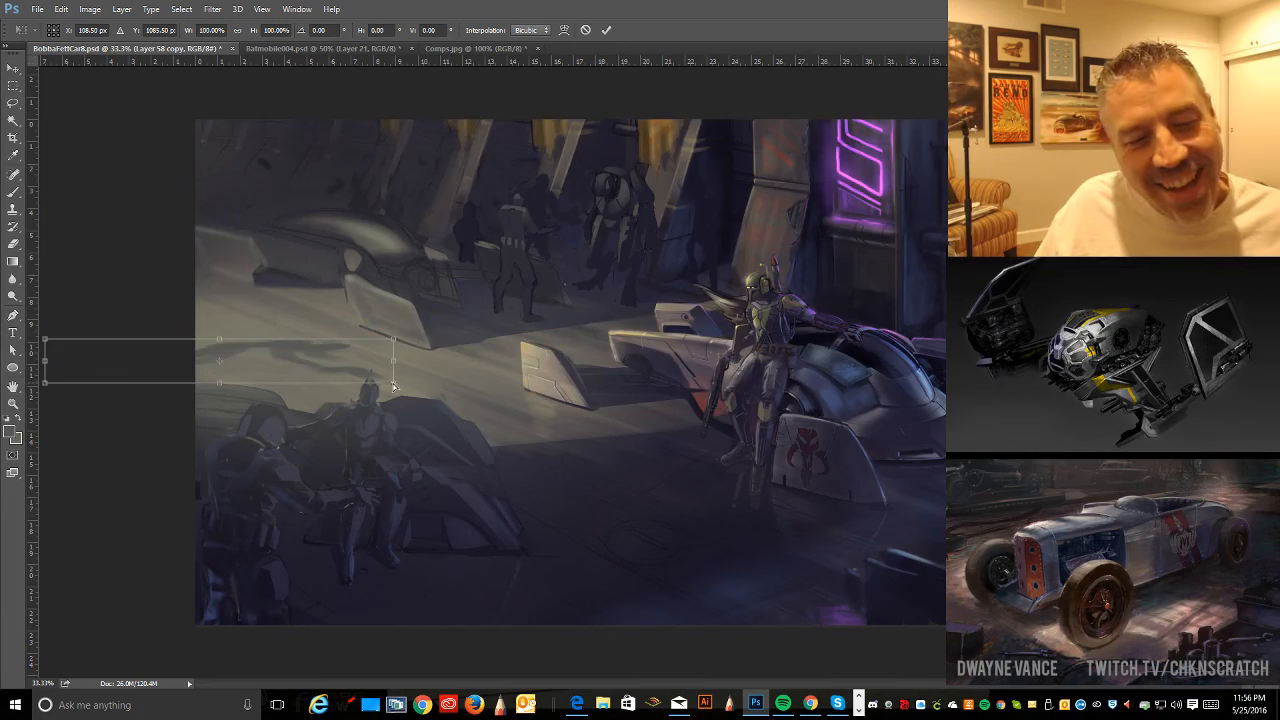
pyautogui.moveTo(396, 383); pyautogui.dragTo(440, 375)
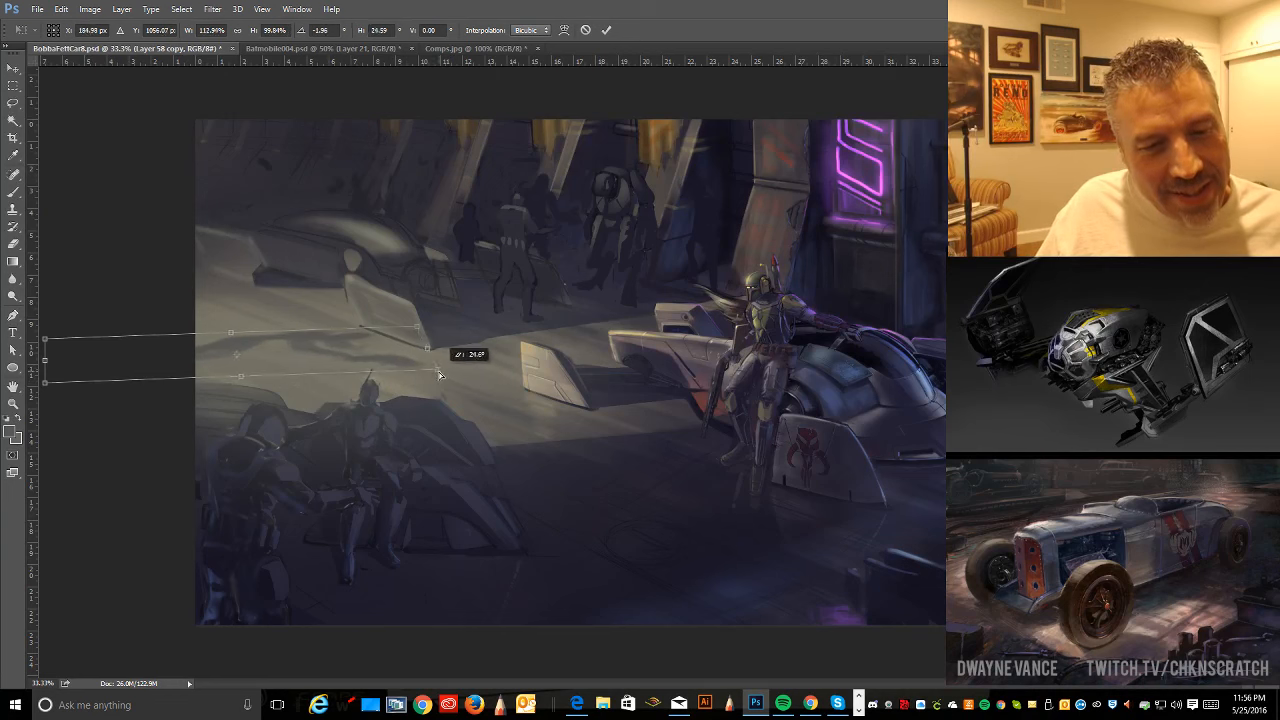
pyautogui.moveTo(417, 330); pyautogui.dragTo(424, 327)
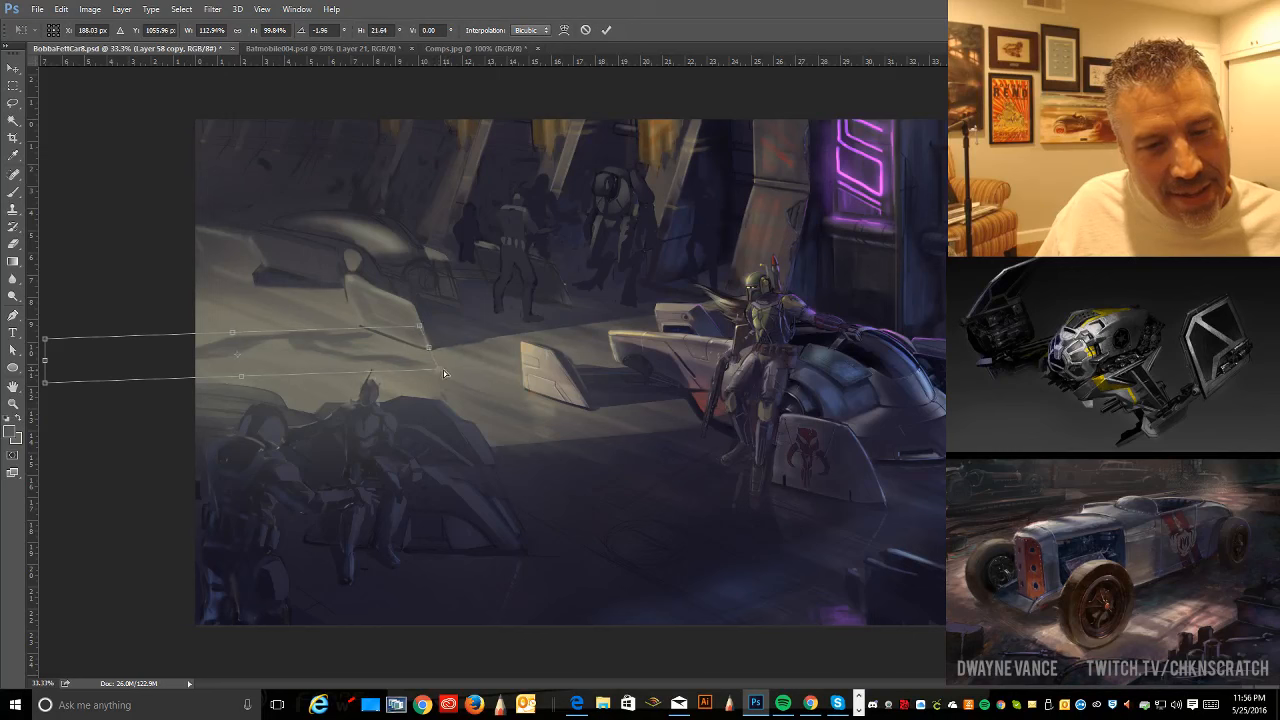
pyautogui.moveTo(444, 374); pyautogui.dragTo(443, 374)
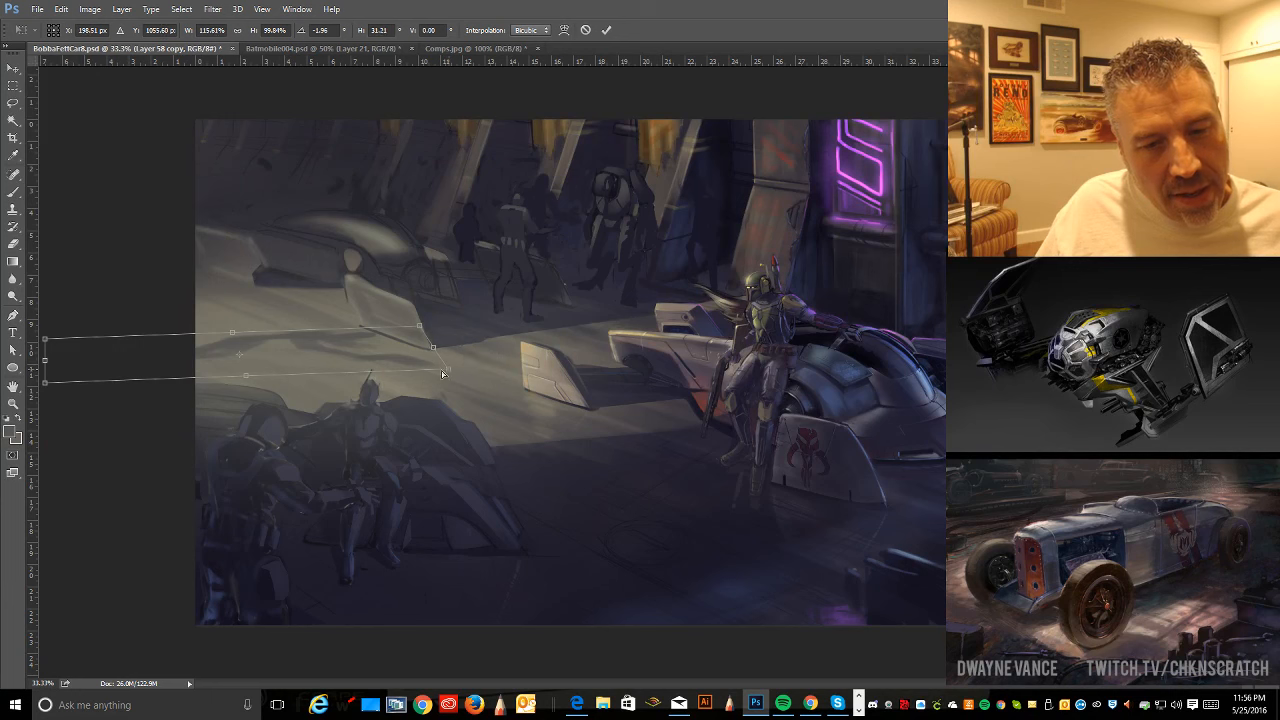
pyautogui.moveTo(44, 386); pyautogui.dragTo(45, 391)
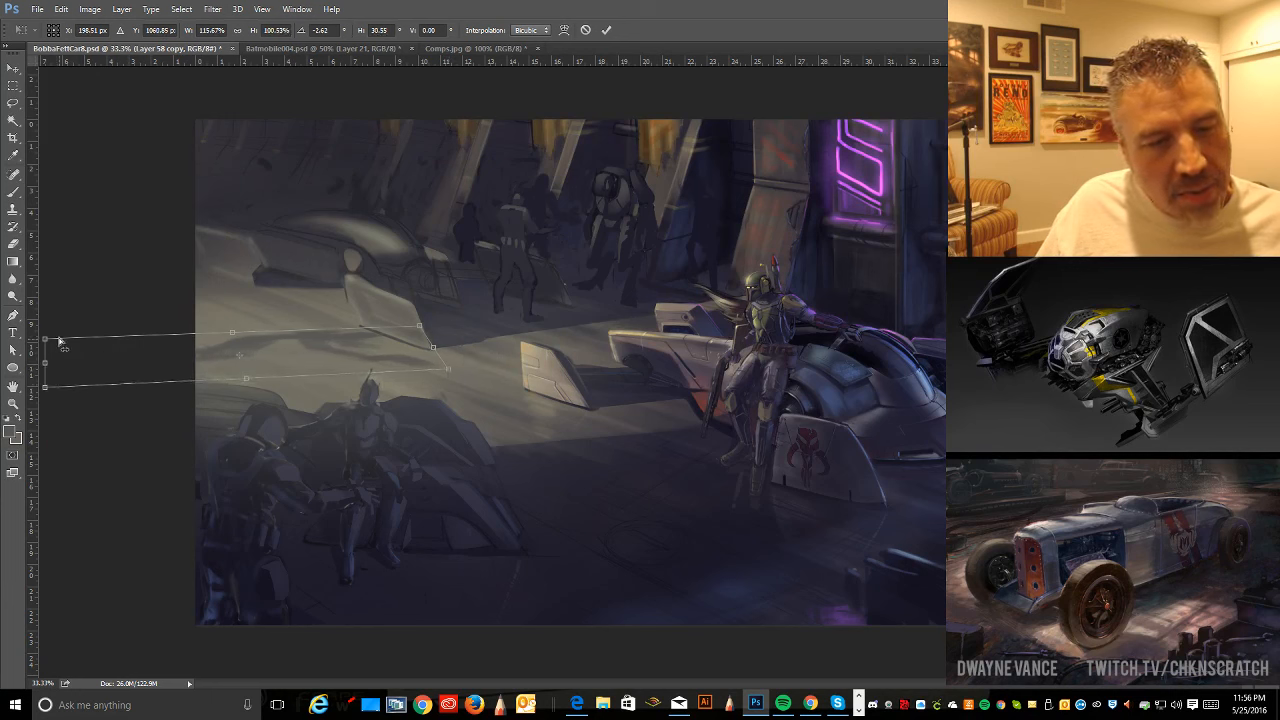
pyautogui.moveTo(45, 339); pyautogui.dragTo(45, 340)
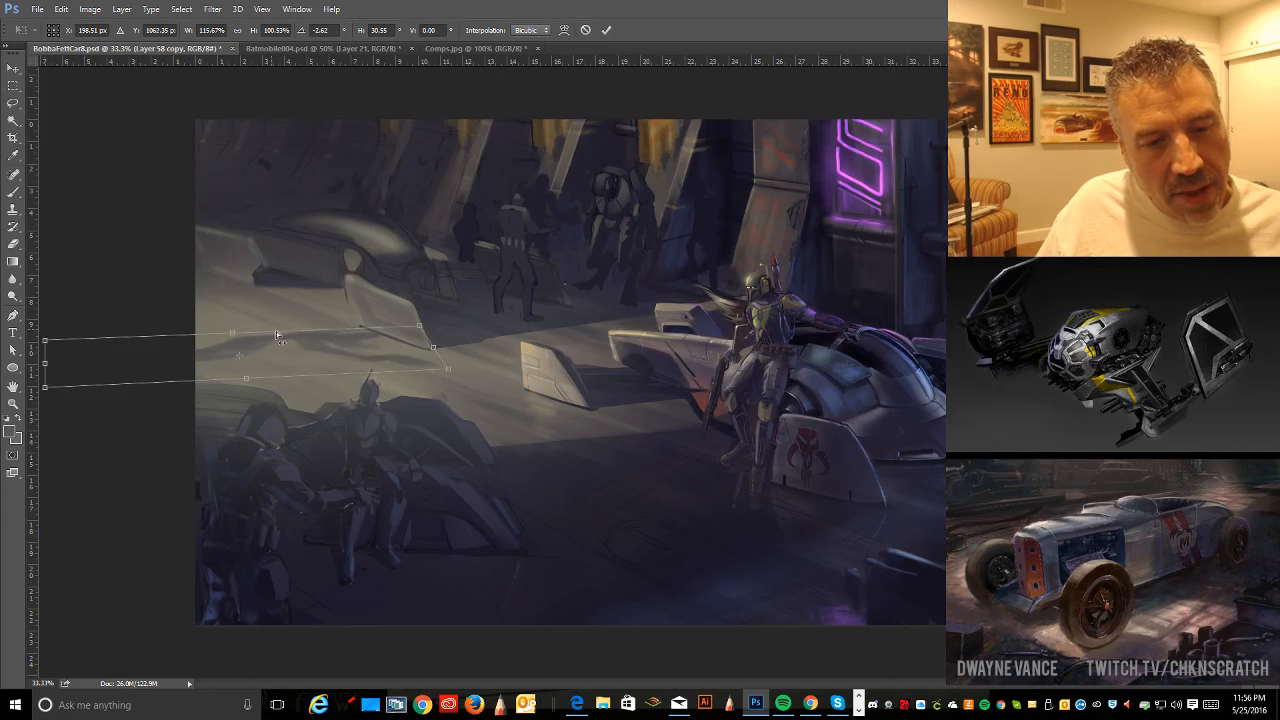
pyautogui.press('Return')
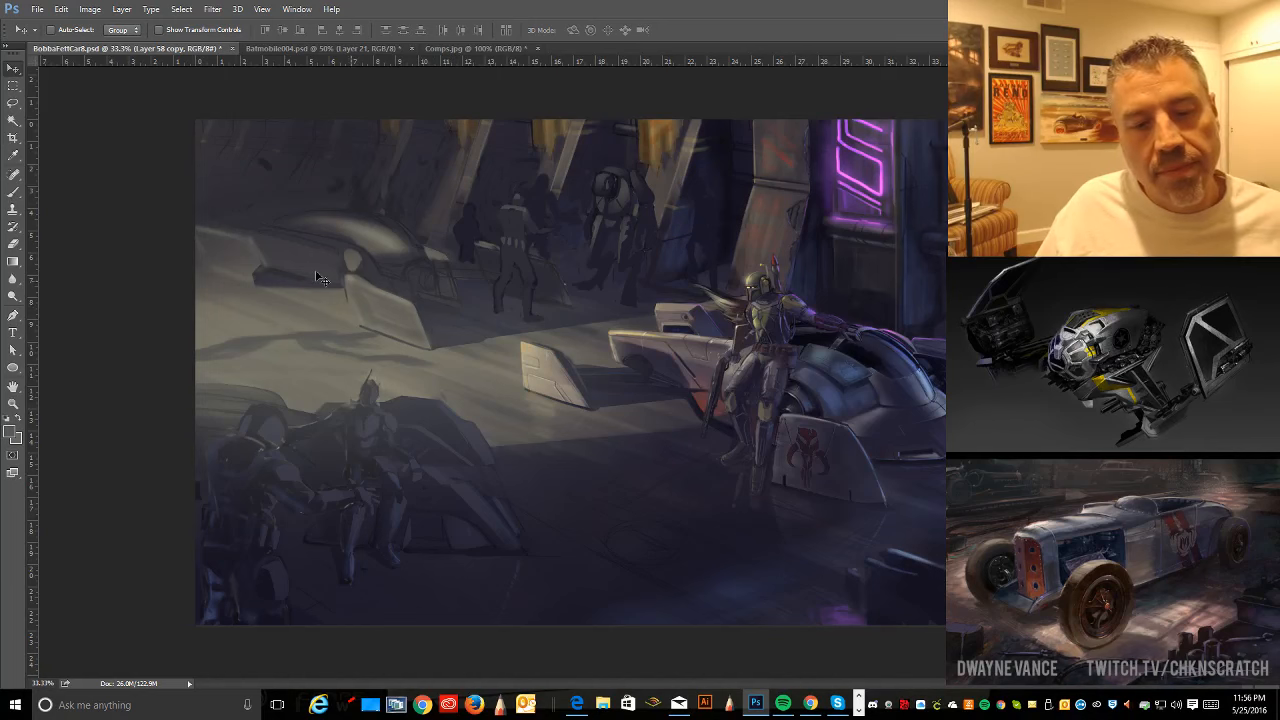
pyautogui.click(13, 243)
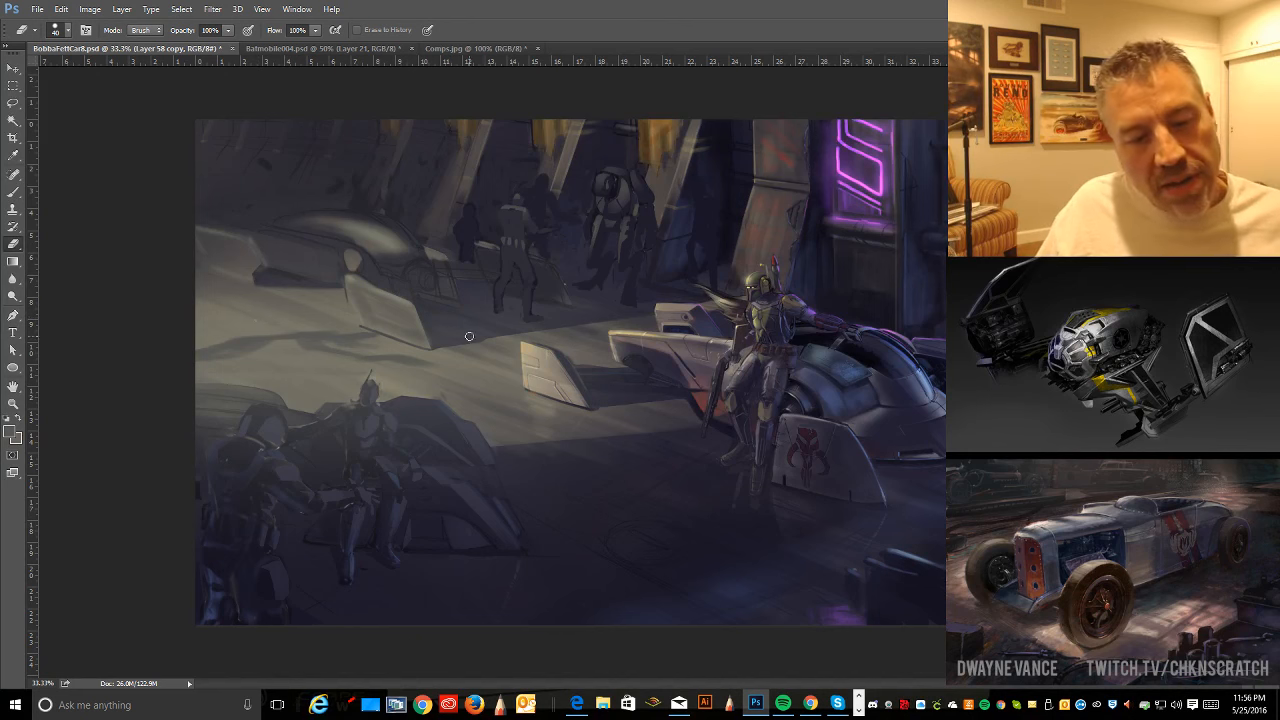
pyautogui.moveTo(430, 348); pyautogui.dragTo(200, 342)
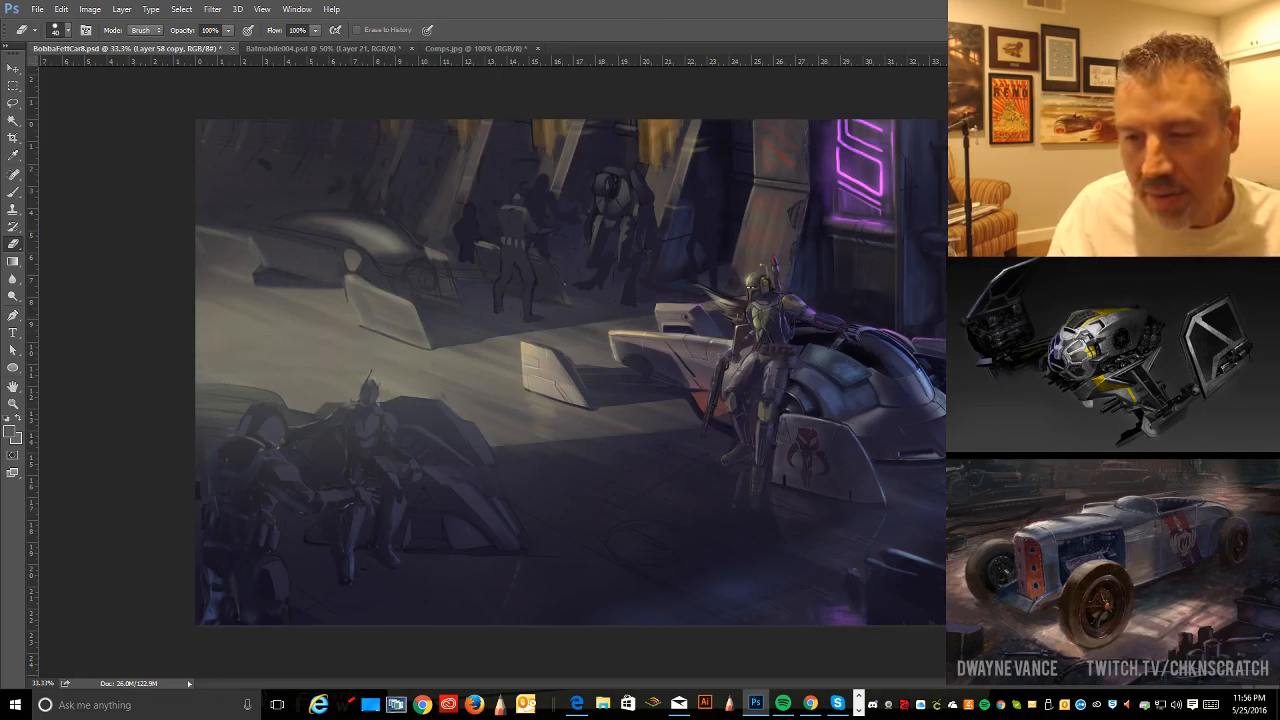
pyautogui.hotkey('ctrl', 'z')
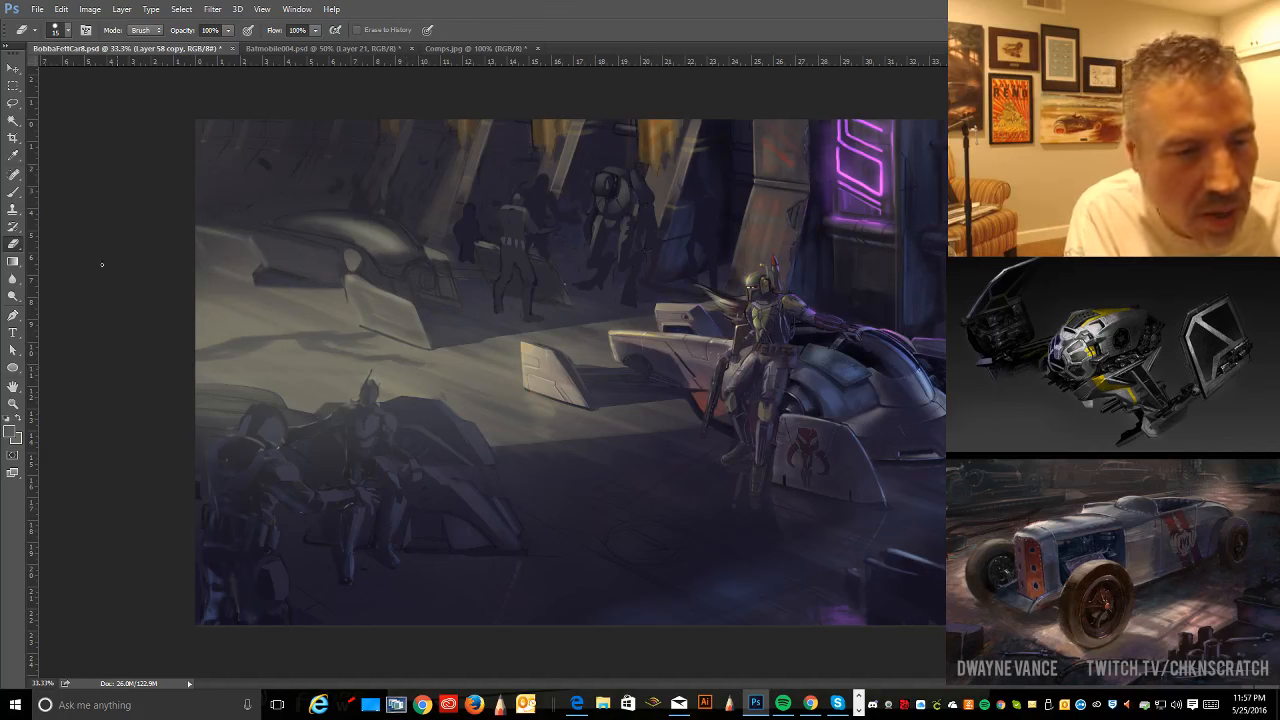
# - Touch up the cast shadow's shape with a size 20 Brush, sampling colours from the surrounding lit floor
pyautogui.click(15, 192)
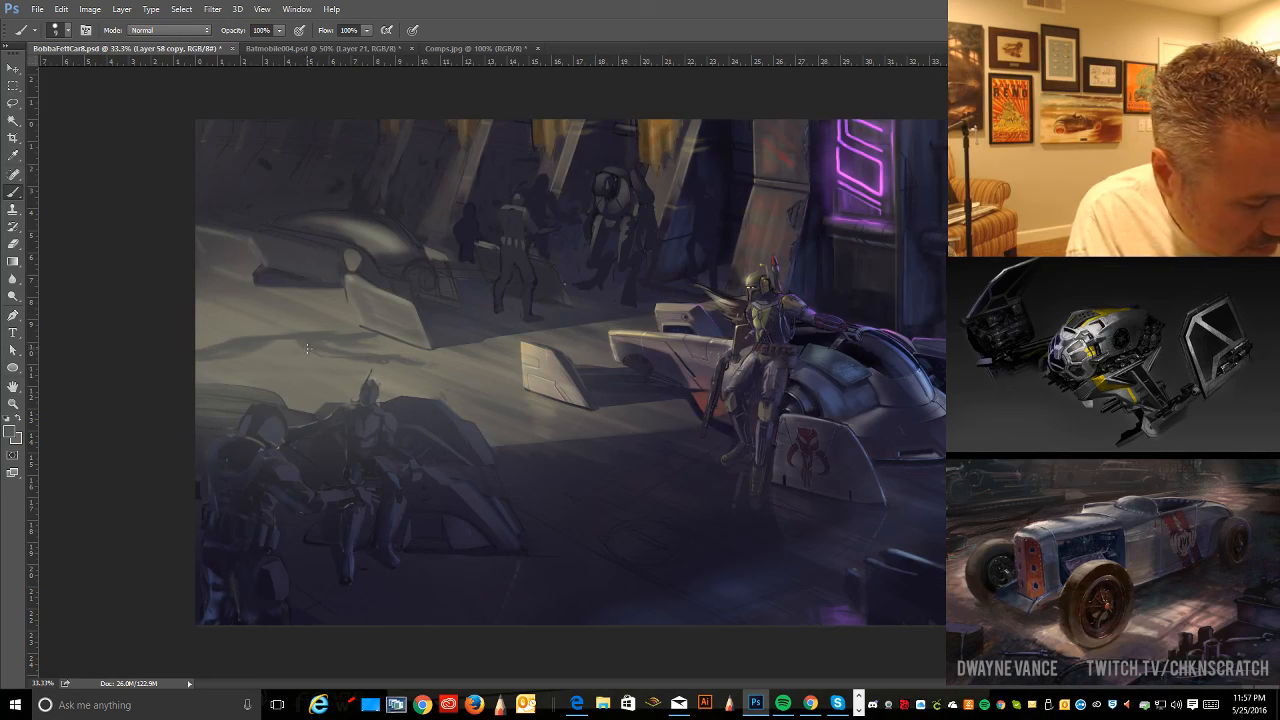
pyautogui.hotkey('ctrl', 'alt')
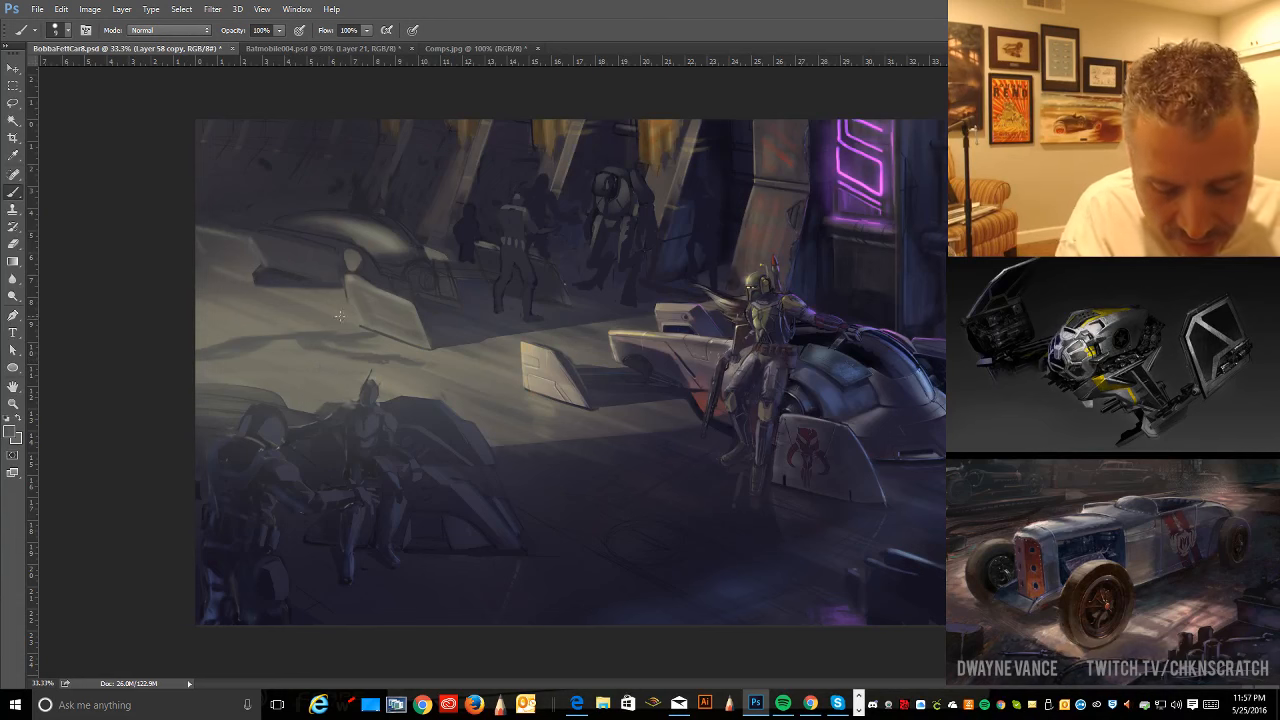
pyautogui.press('[')
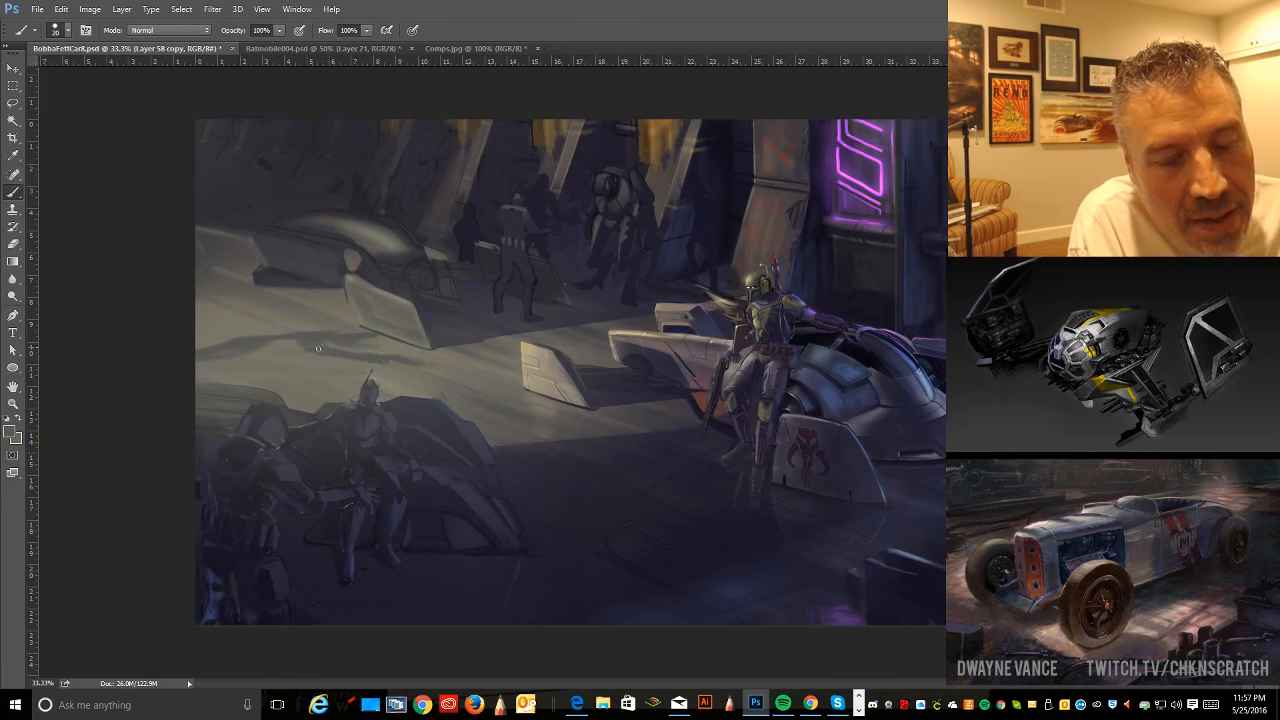
pyautogui.press('alt')
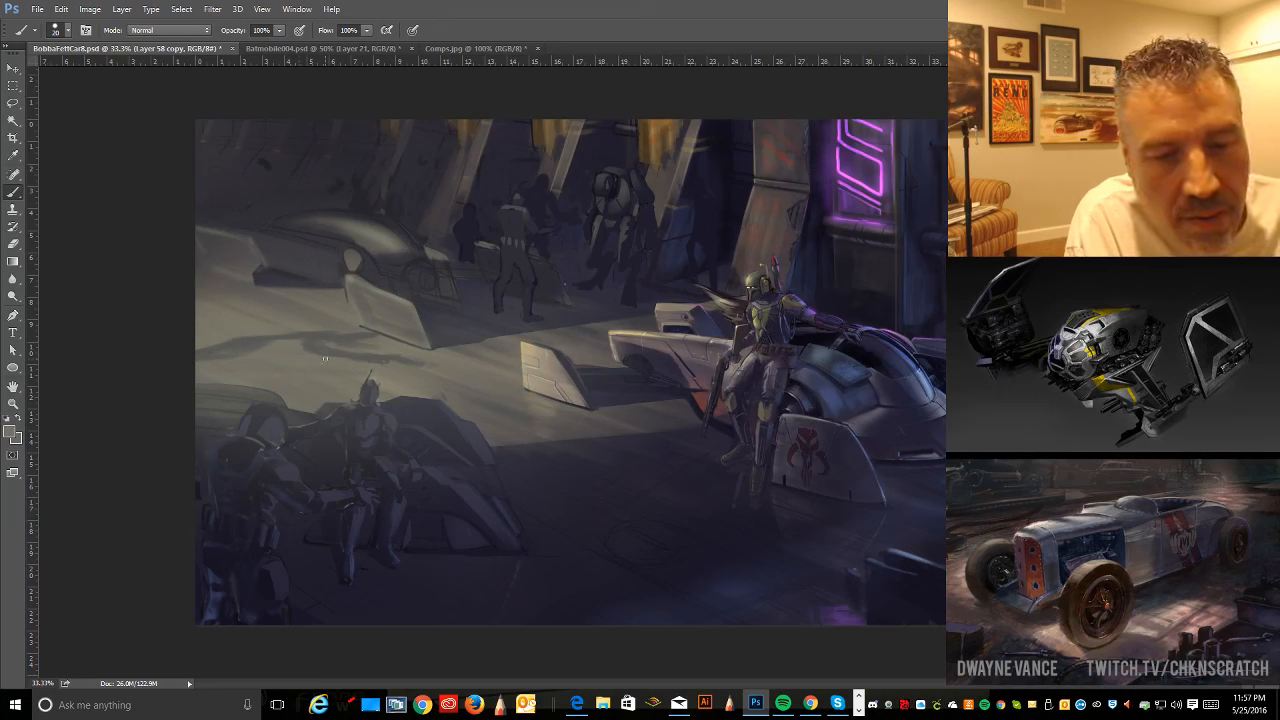
pyautogui.press('alt')
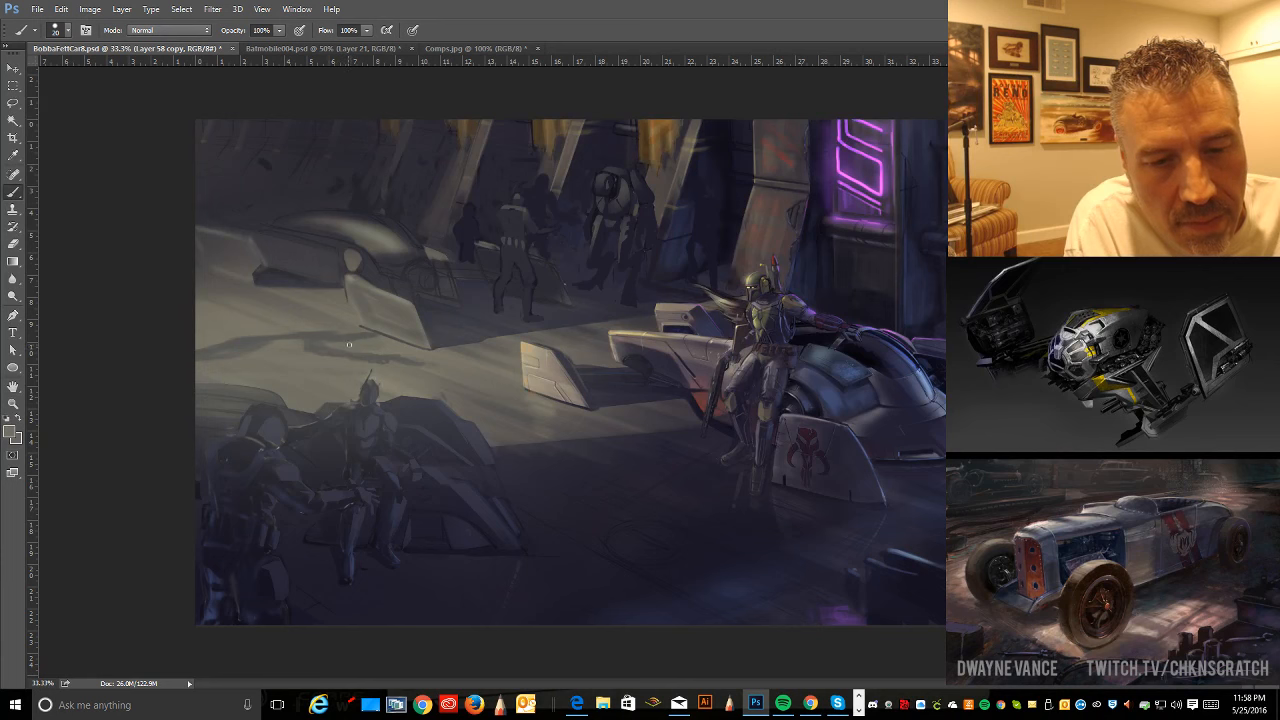
# - Sample a colour near the cast shadow and touch up the shadow on the lit floor with the size 20 Brush, undoing stray strokes
pyautogui.press('i')
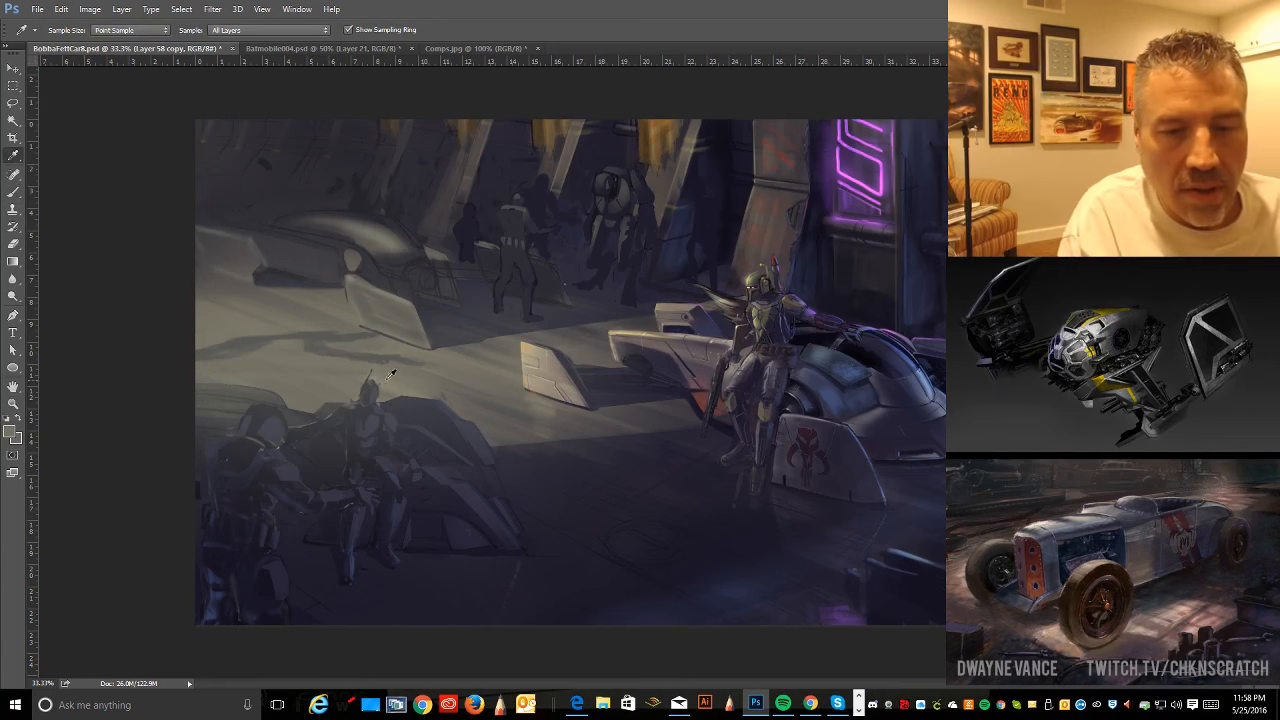
pyautogui.click(353, 332)
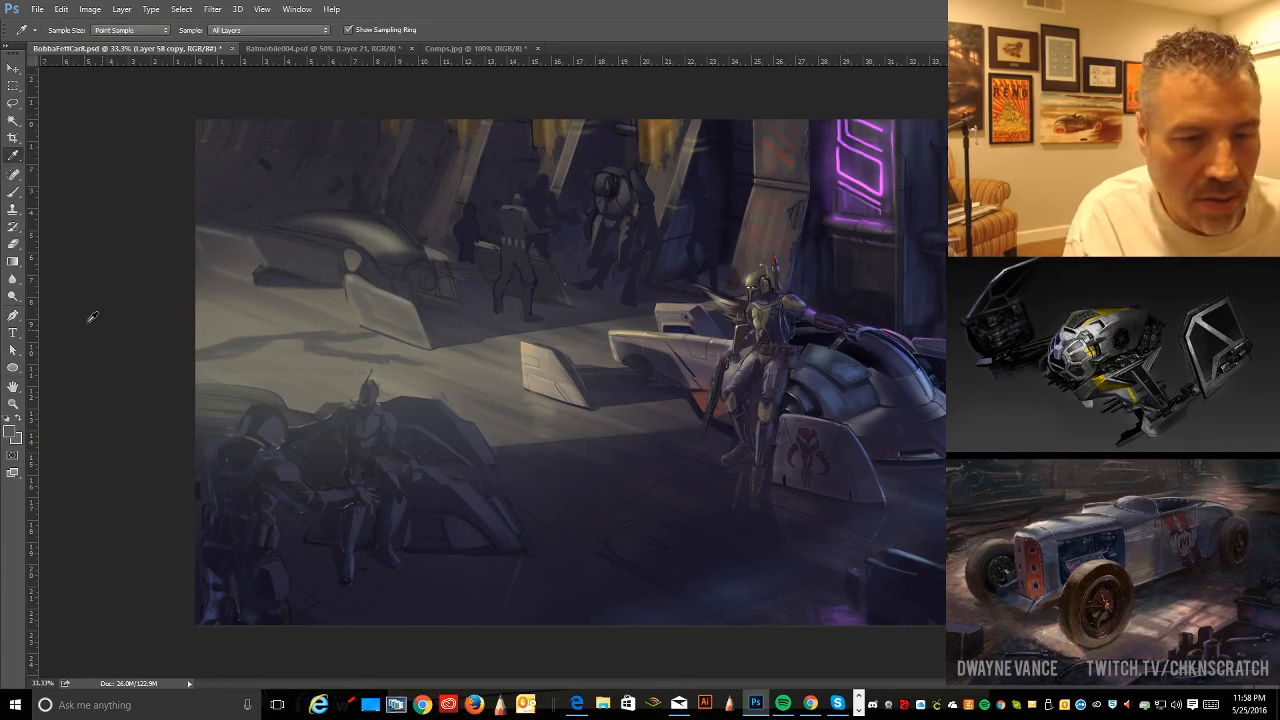
pyautogui.click(13, 192)
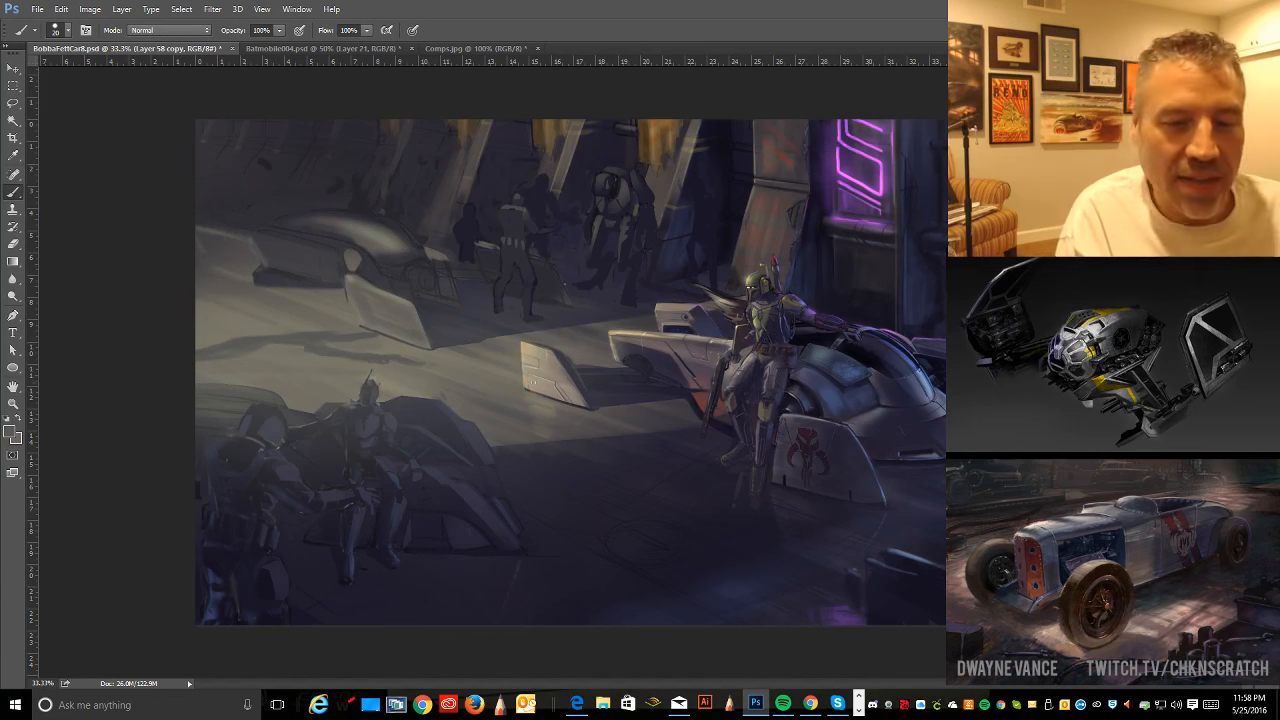
pyautogui.moveTo(434, 367)
pyautogui.mouseDown()
pyautogui.moveTo(645, 449)
pyautogui.moveTo(617, 437)
pyautogui.moveTo(611, 447)
pyautogui.moveTo(648, 450)
pyautogui.mouseUp()
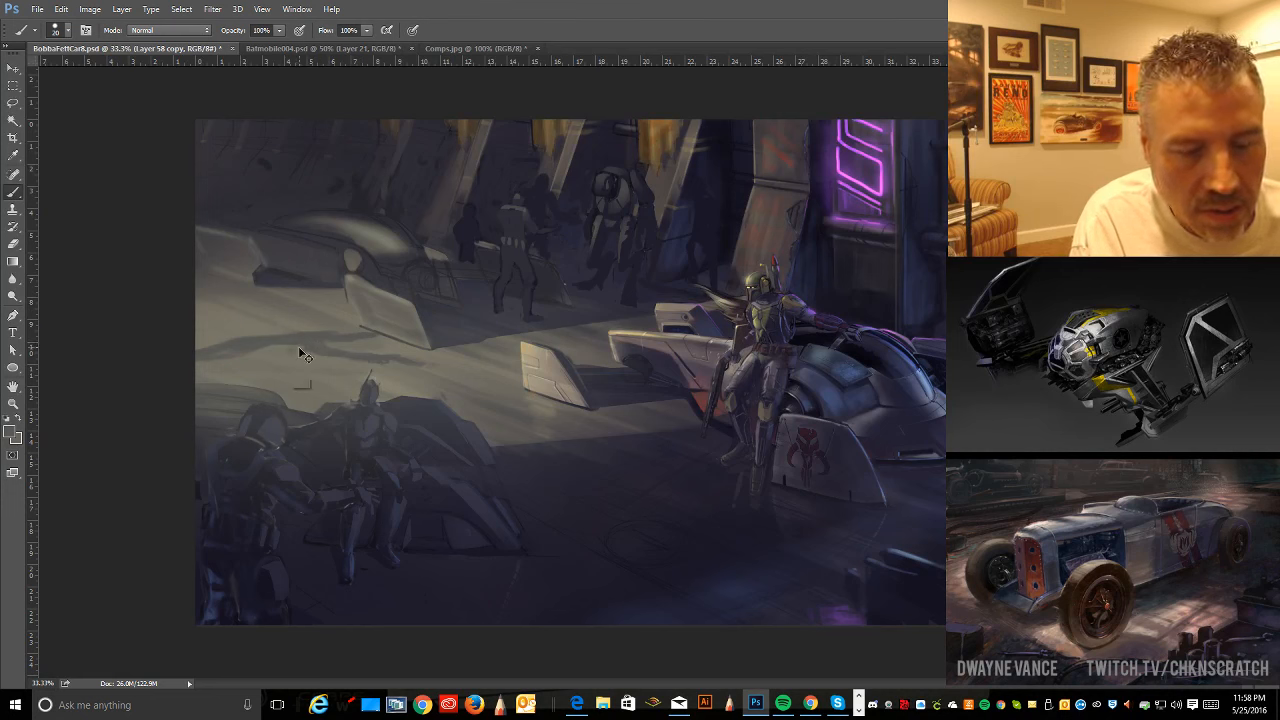
pyautogui.hotkey('ctrl', 'alt')
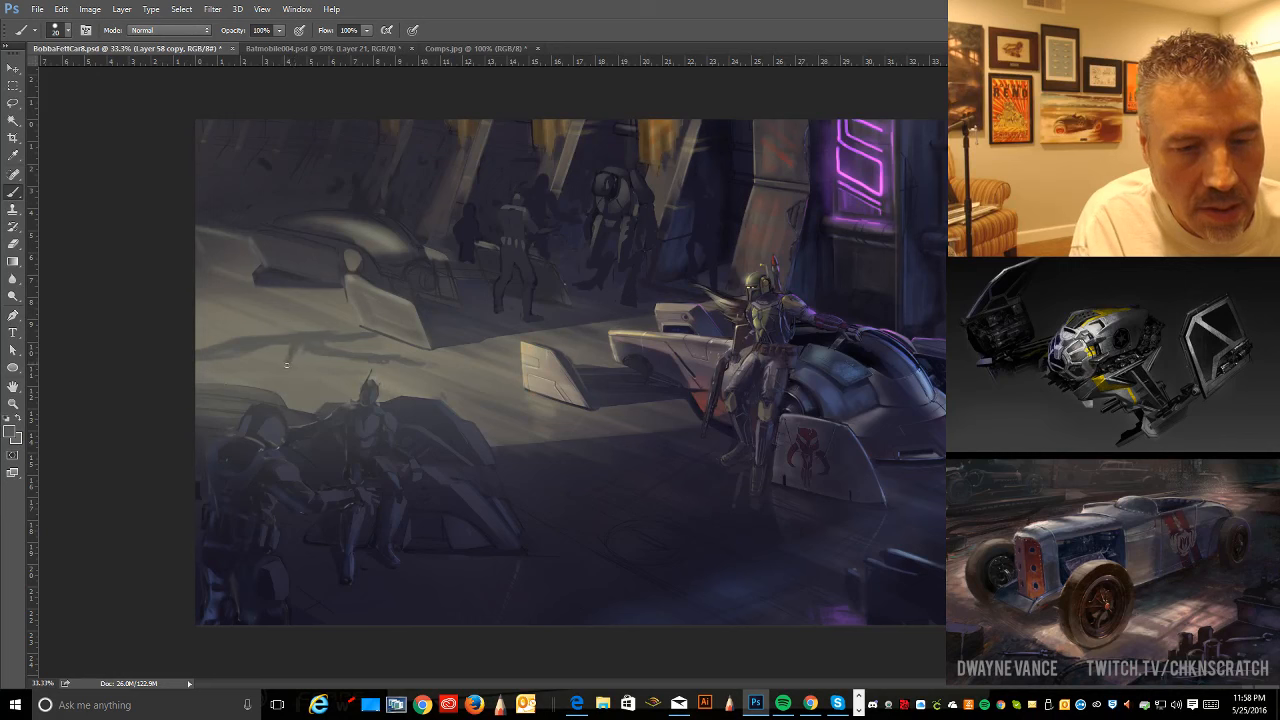
pyautogui.hotkey('ctrl', 'alt')
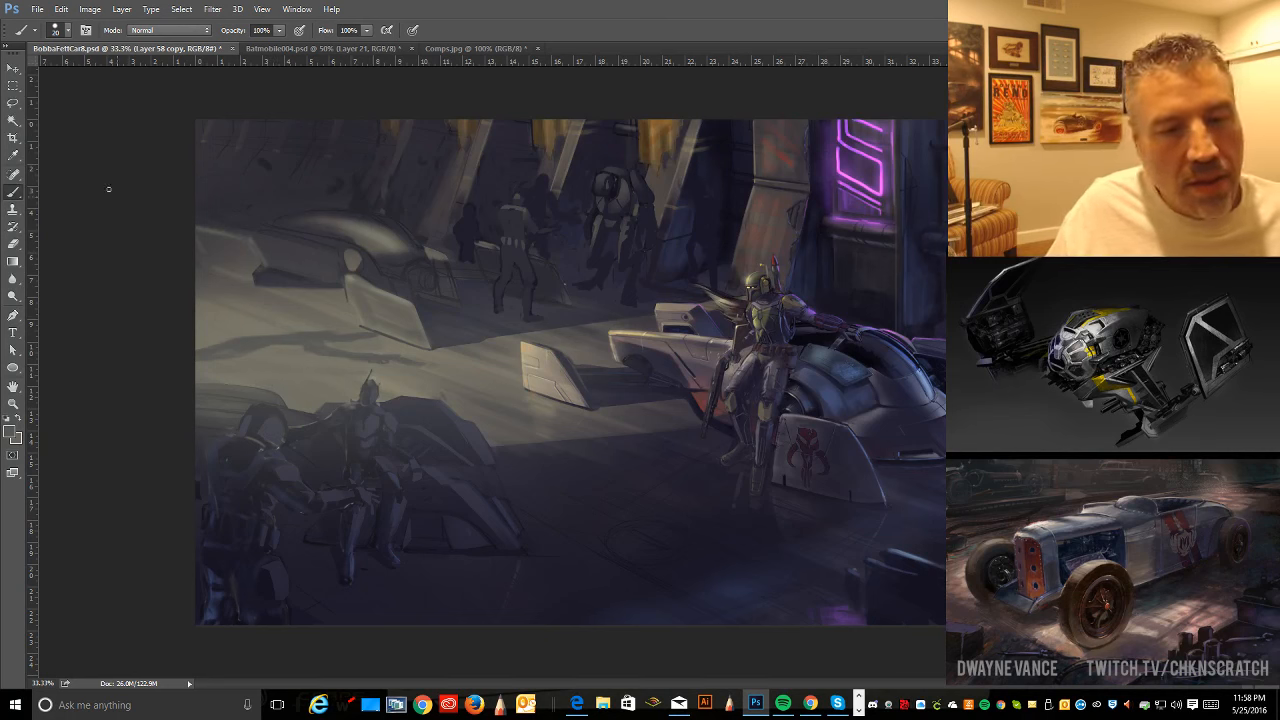
# - Nudge the cast shadow slightly along the lit floor, away from the parked car's fin
pyautogui.click(13, 67)
pyautogui.moveTo(320, 351); pyautogui.dragTo(306, 349)
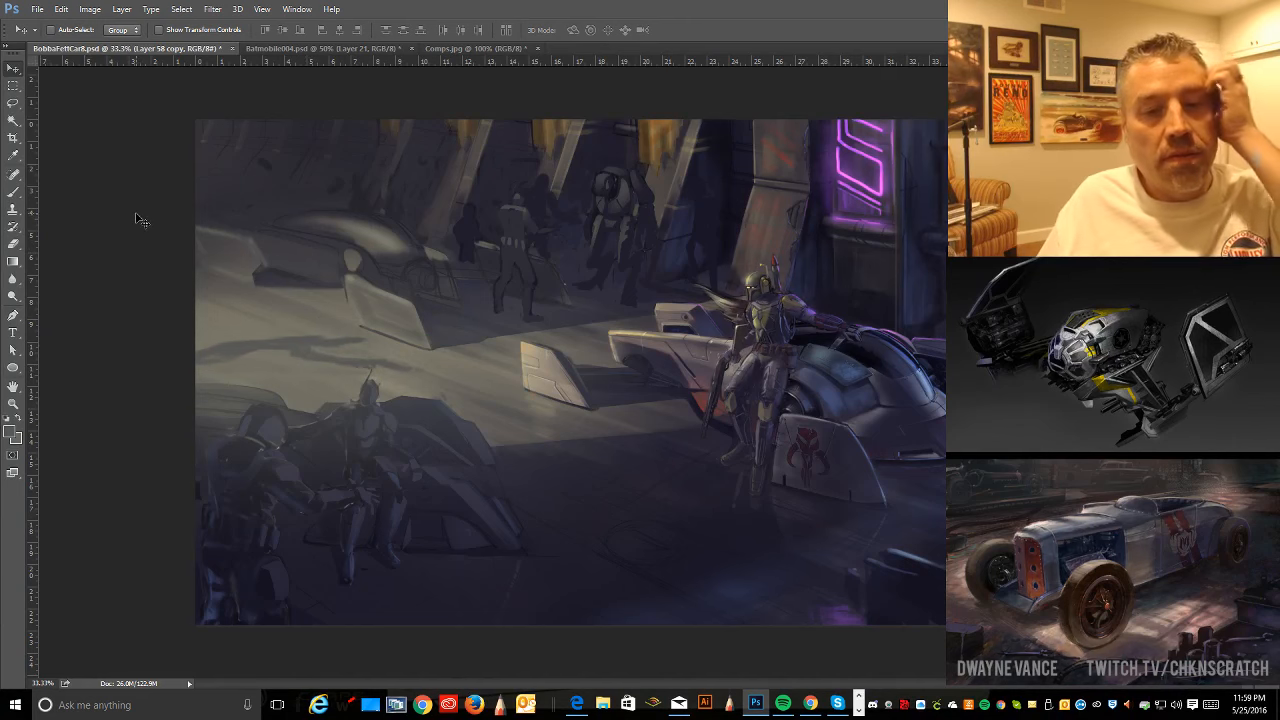
# - Refine the cast shadow's figure outline on the lit floor with a size 30 Brush and a size 15 Eraser
pyautogui.click(14, 192)
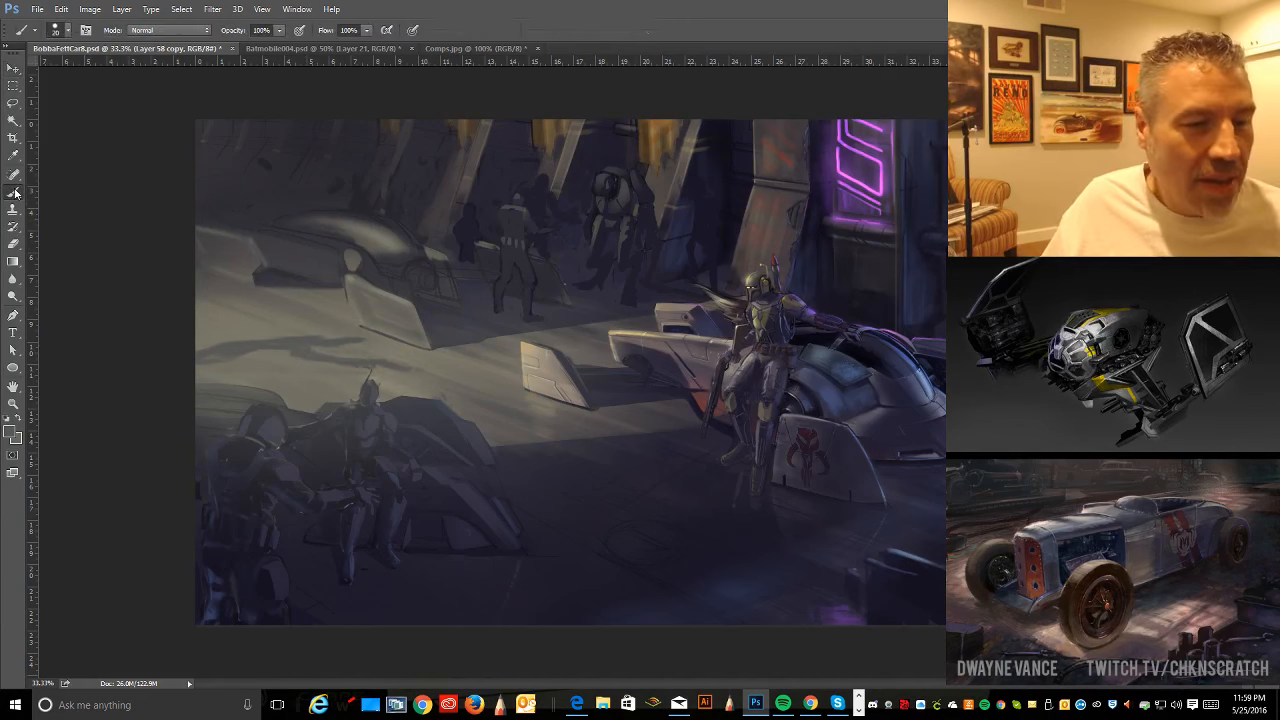
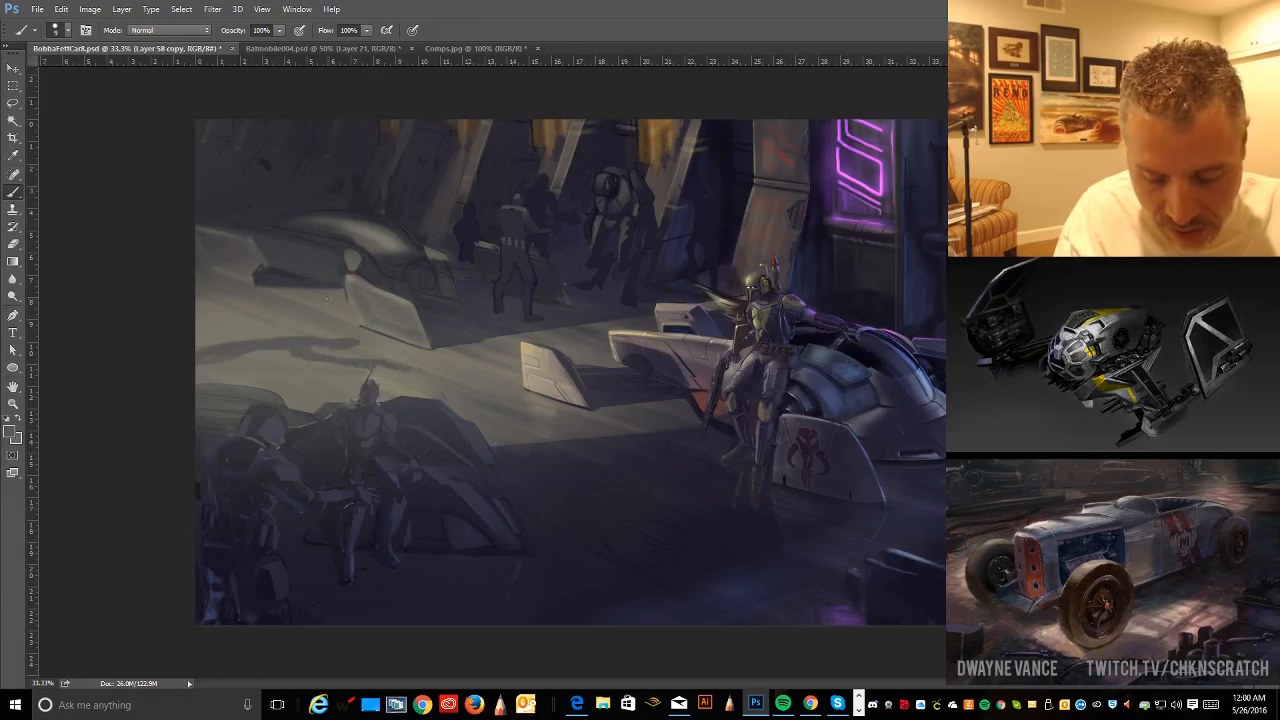
pyautogui.press(']')
pyautogui.press(']')
pyautogui.press(']')
pyautogui.press(']')
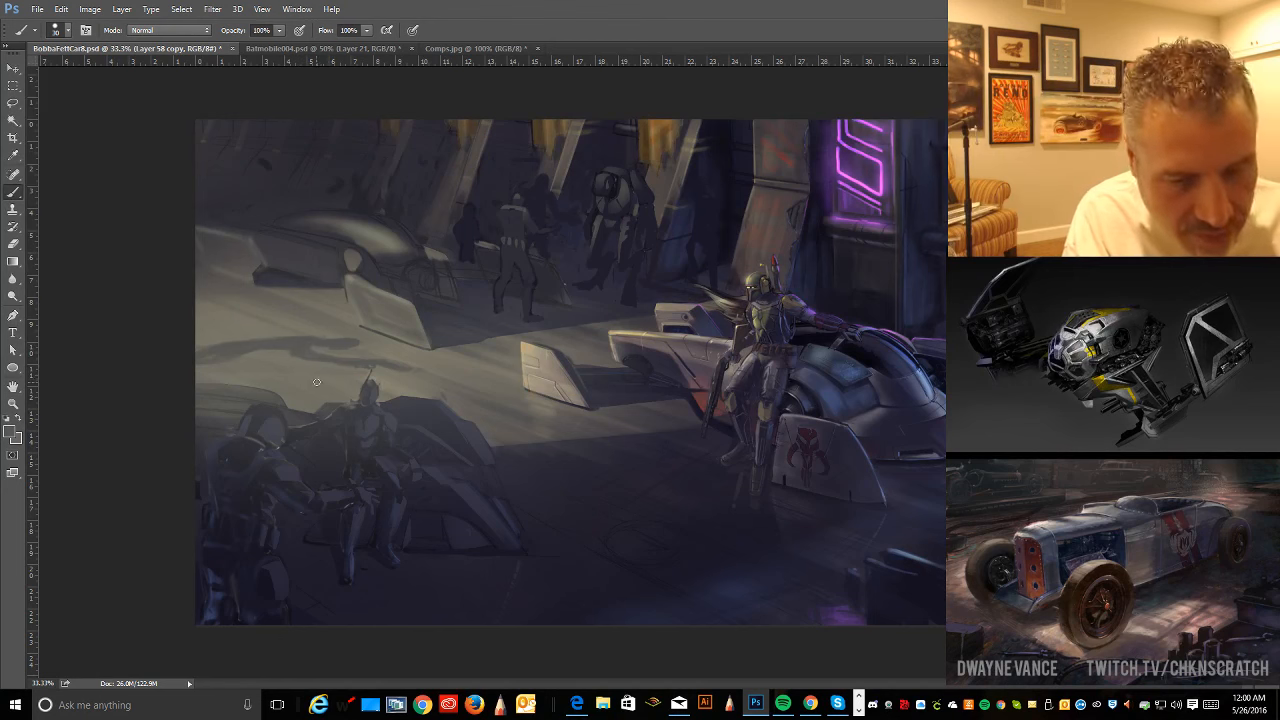
pyautogui.click(13, 243)
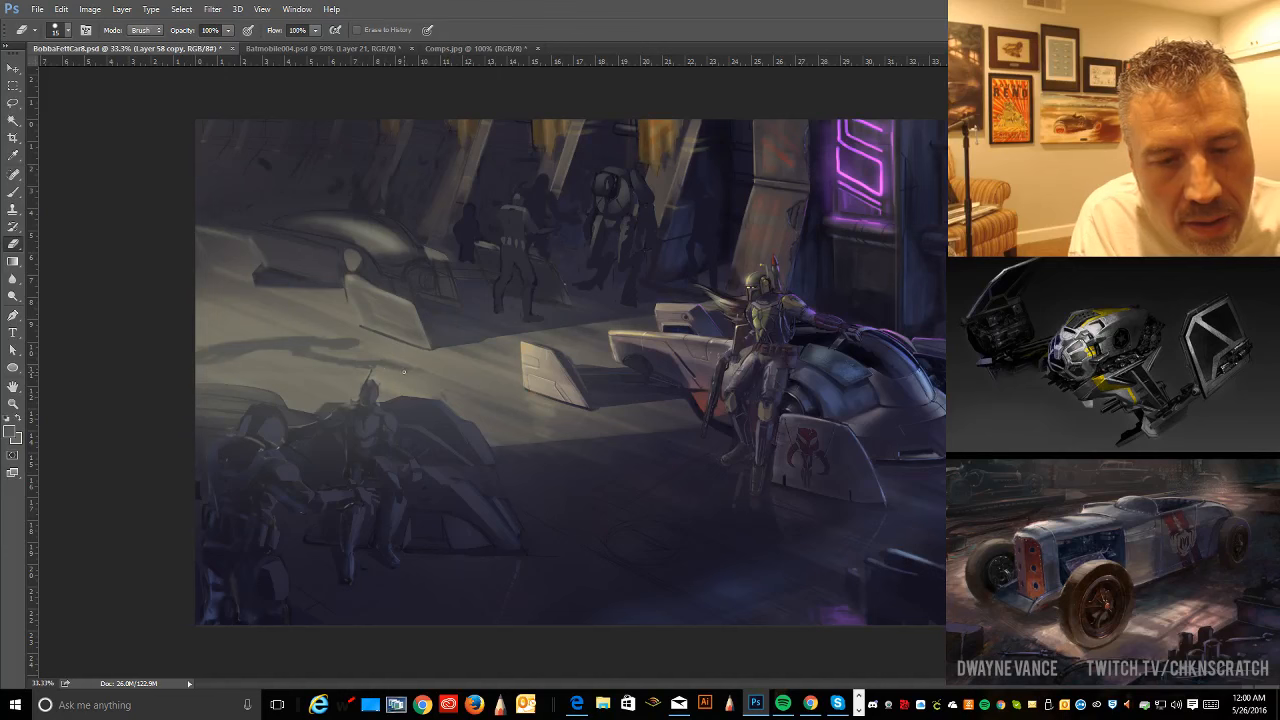
# - Paint the cast shadow's thin lower part above the seated figures farther across the lit floor with a smaller Brush
pyautogui.press('b')
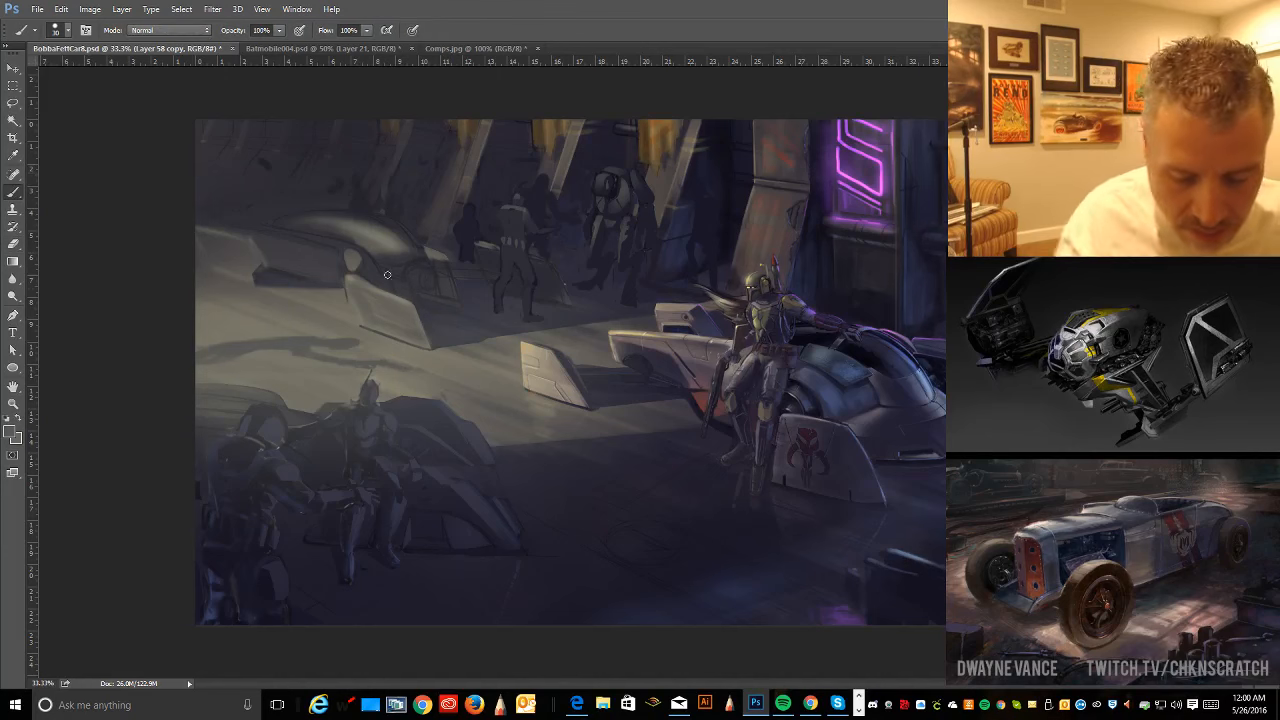
pyautogui.press('[')
pyautogui.press('[')
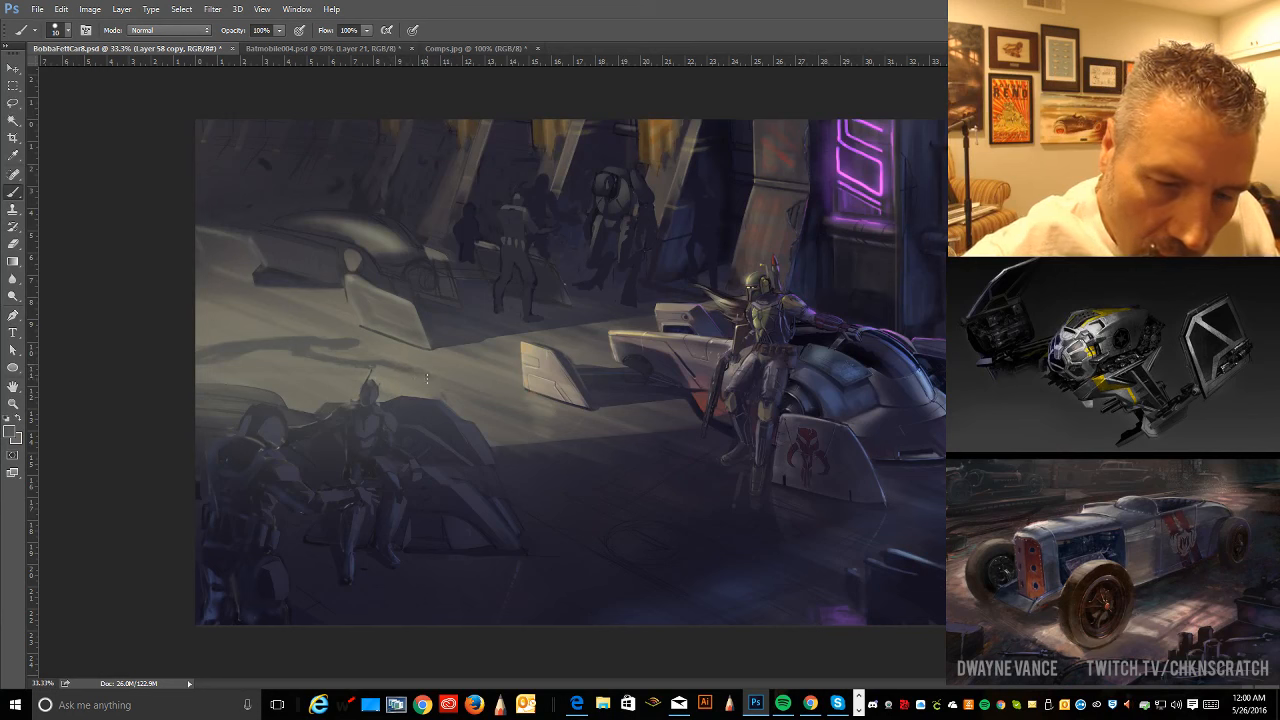
pyautogui.press('[')
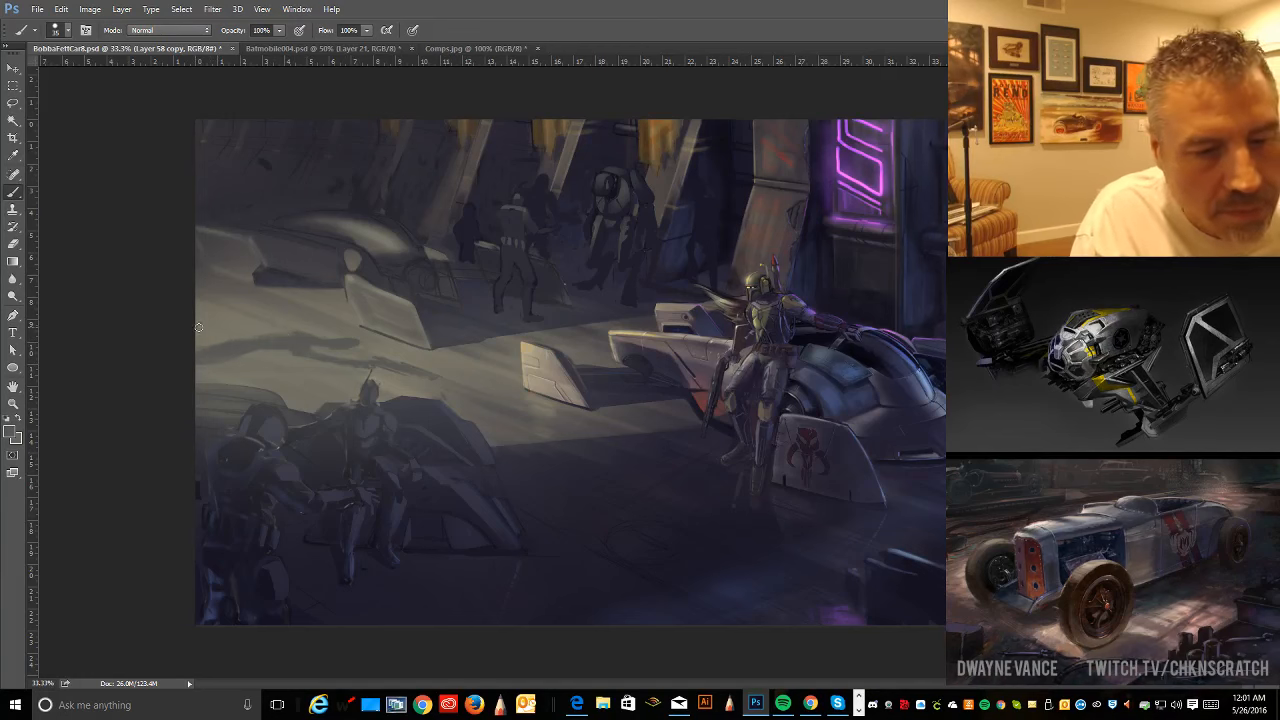
pyautogui.click(13, 243)
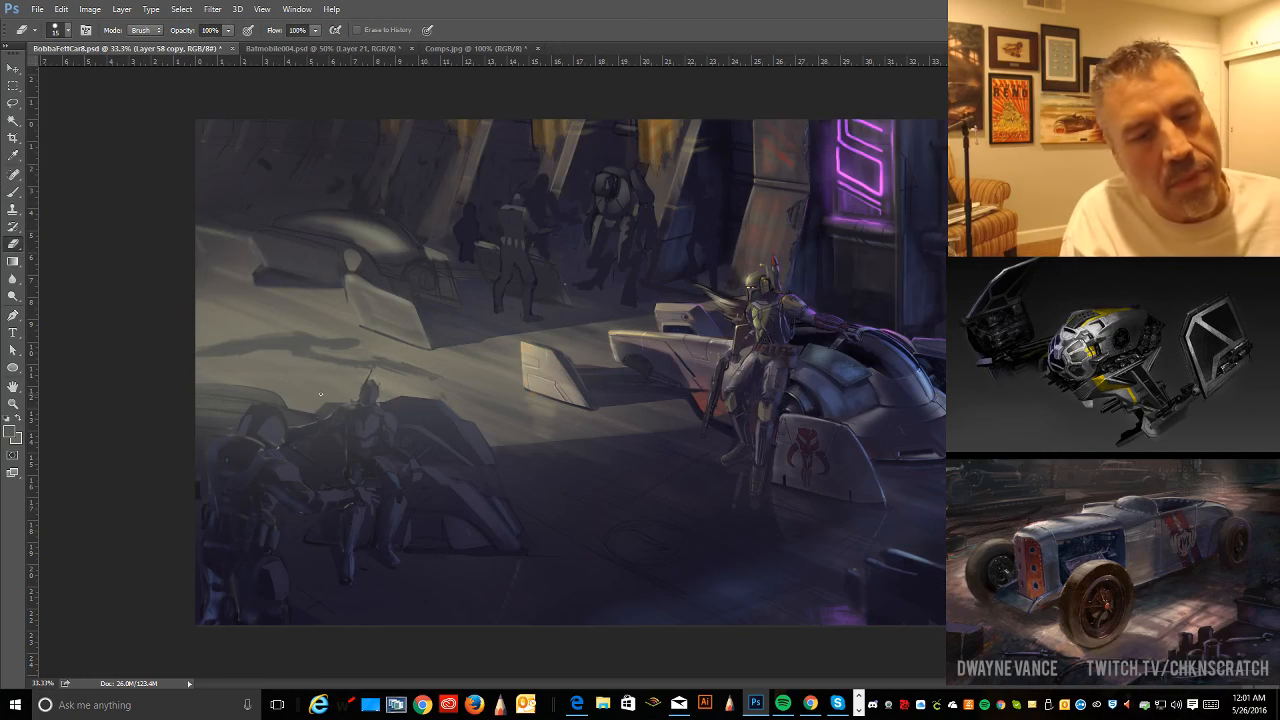
pyautogui.hotkey('ctrl', 'alt', 'z')
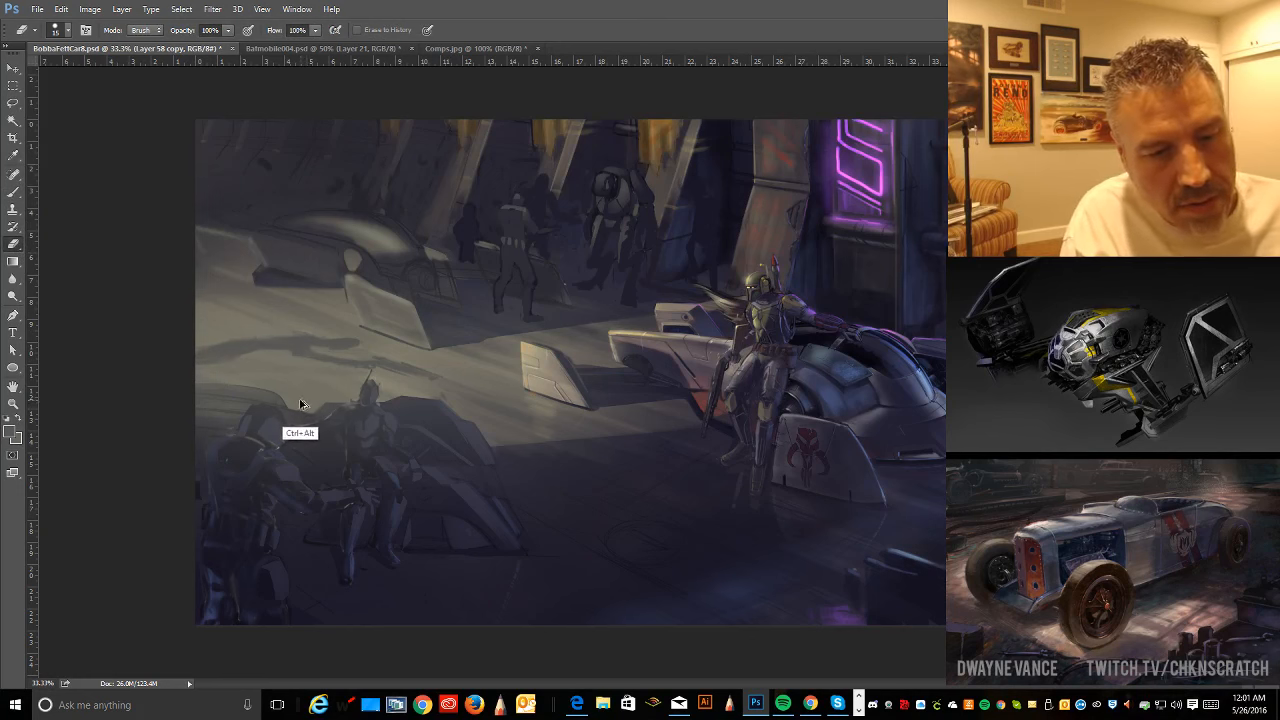
pyautogui.press('b')
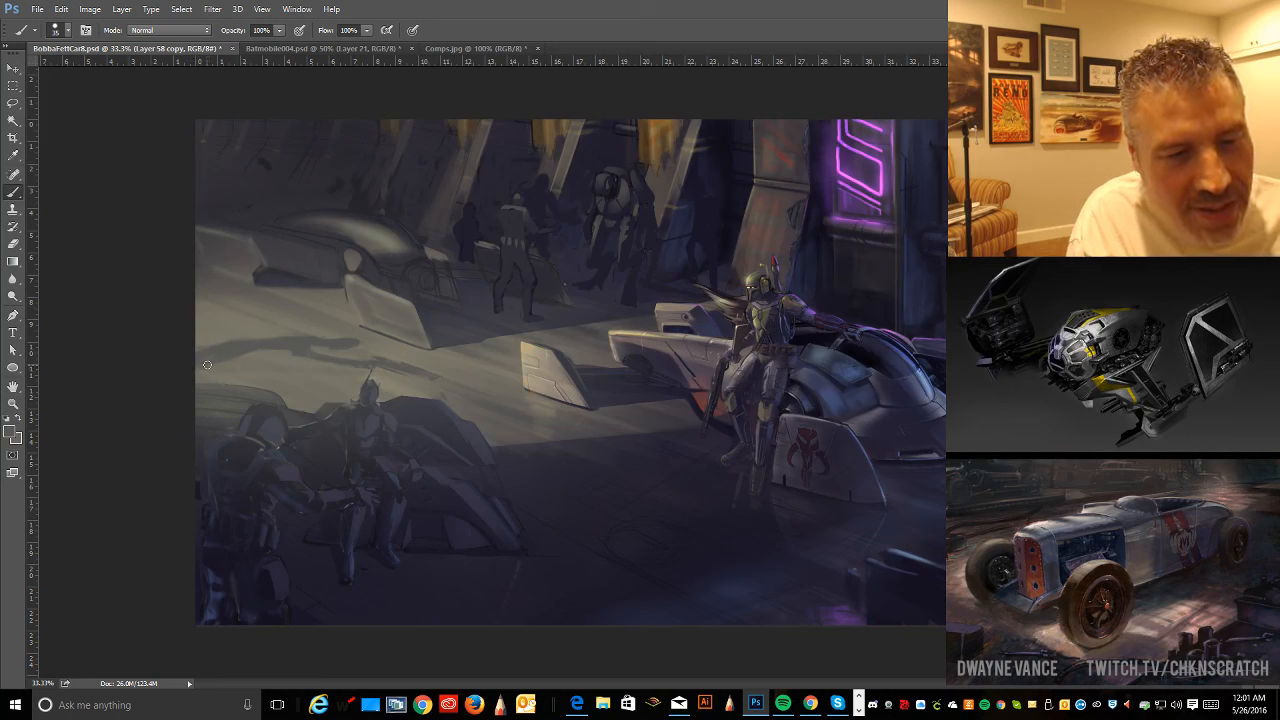
pyautogui.press('ctrl')
pyautogui.hotkey('ctrl', 'alt')
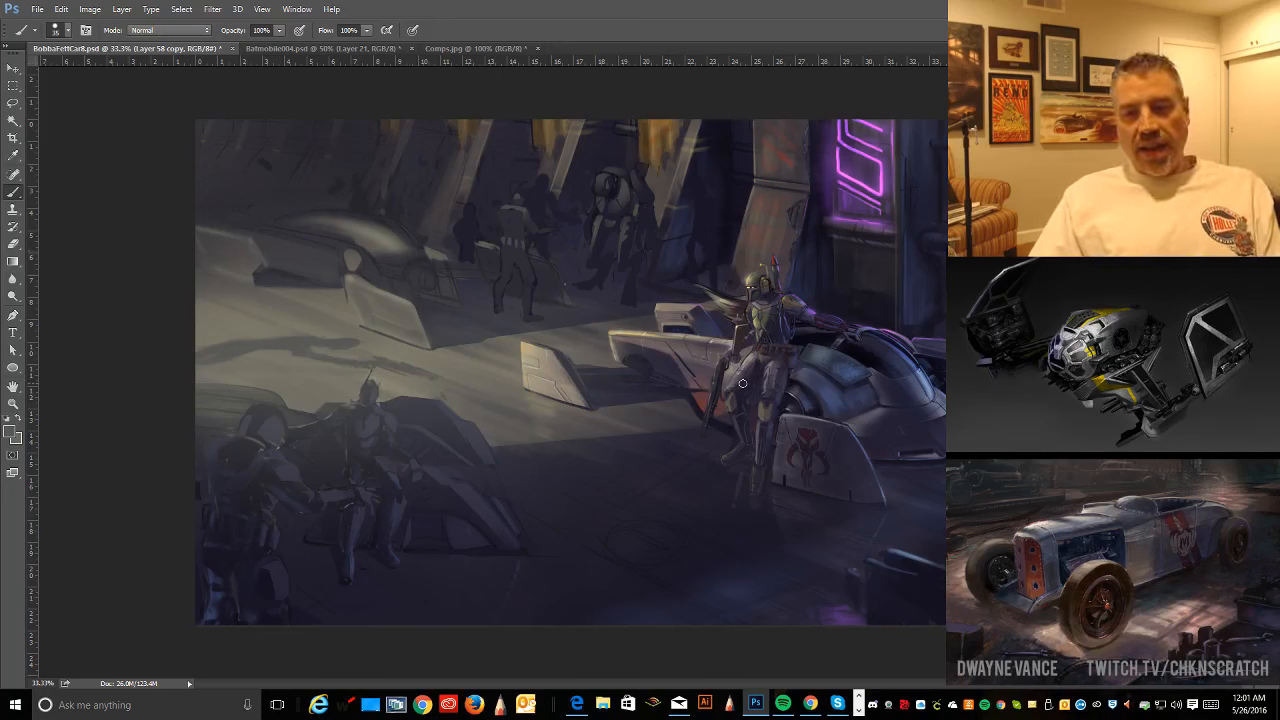
pyautogui.moveTo(740, 335)
pyautogui.mouseDown()
pyautogui.moveTo(718, 401)
pyautogui.moveTo(762, 377)
pyautogui.mouseUp()
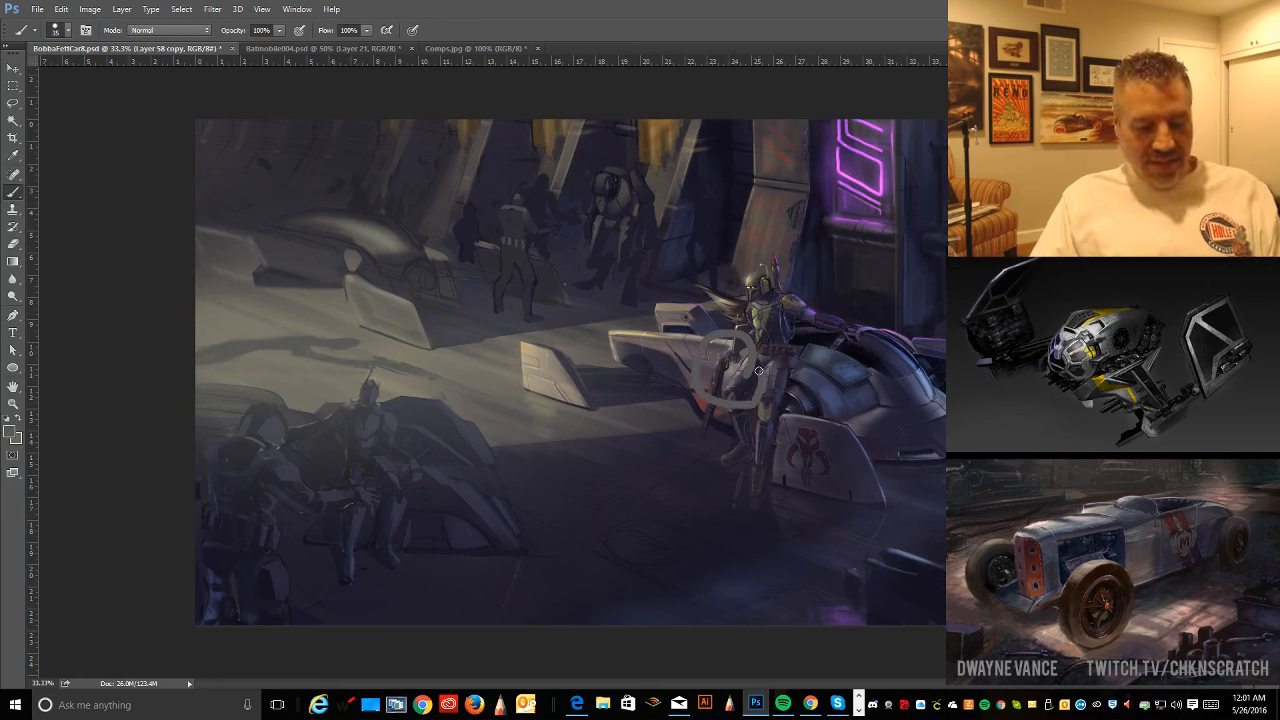
pyautogui.hotkey('ctrl', 'z')
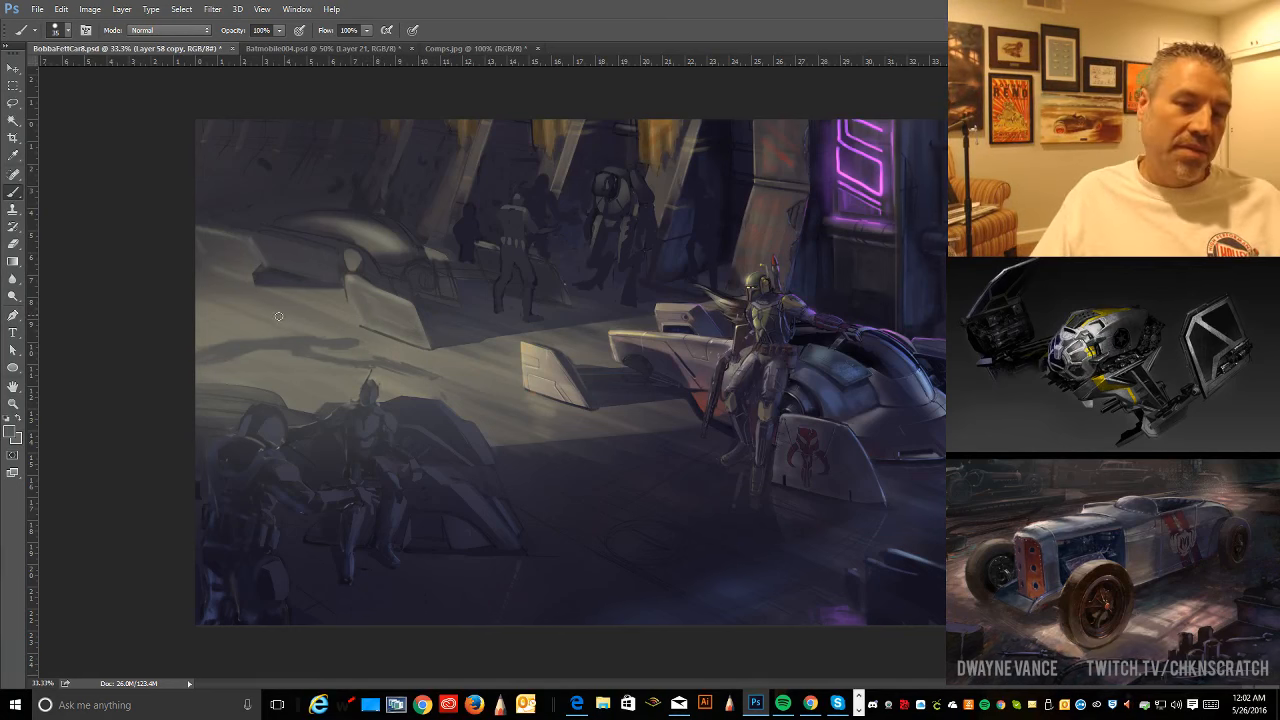
# - Examine the cast shadow up close and judge how it reads within the whole scene at several magnifications
pyautogui.hotkey('ctrl', '-')
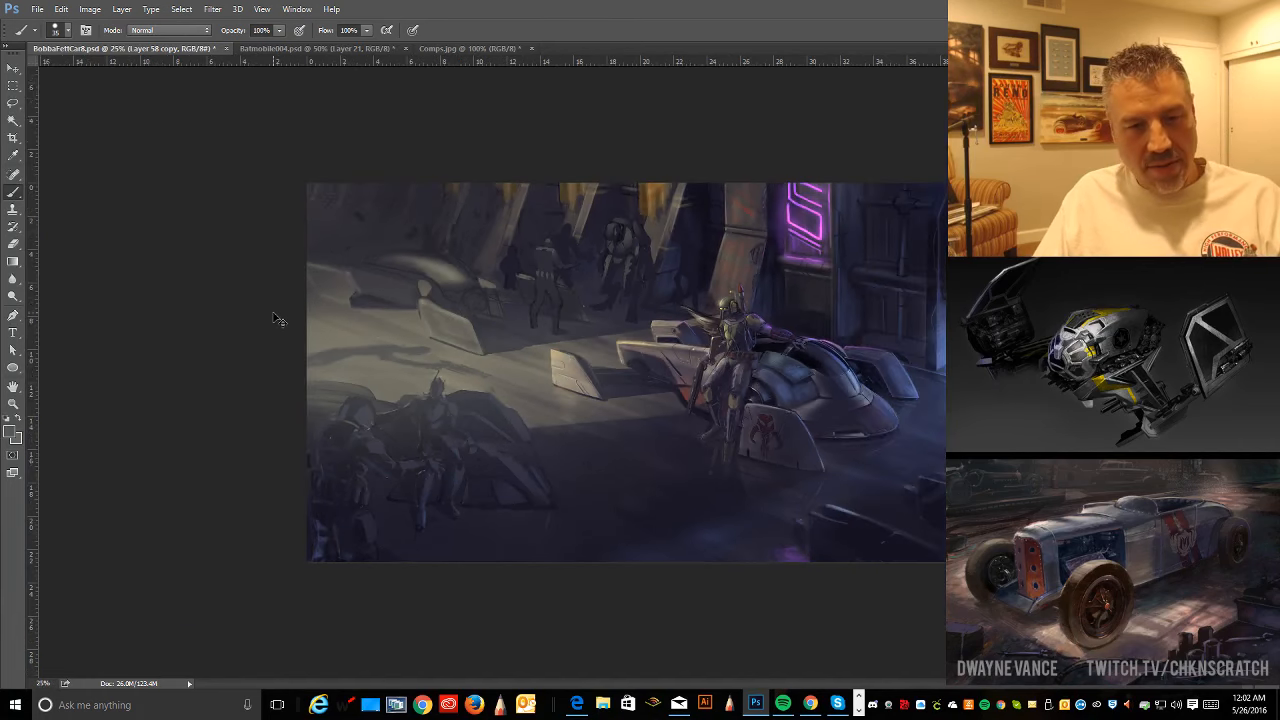
pyautogui.hotkey('ctrl', '+')
pyautogui.hotkey('ctrl', '+')
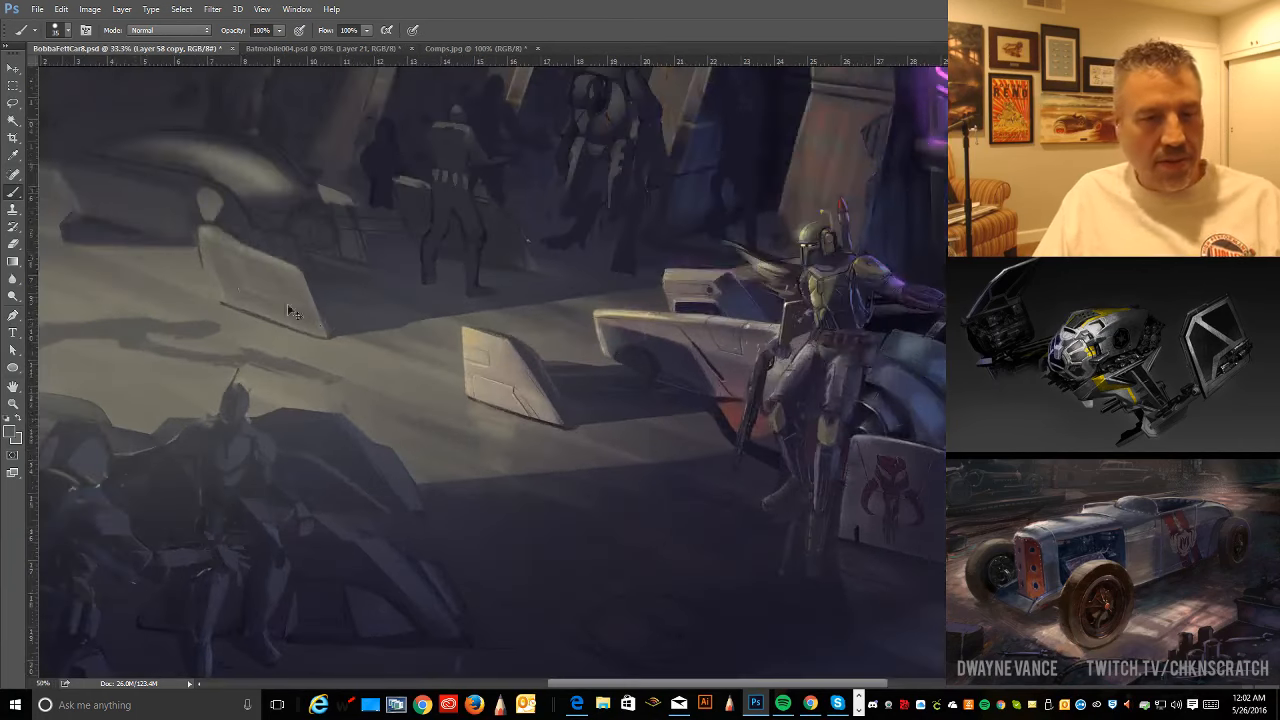
pyautogui.moveTo(209, 267); pyautogui.dragTo(281, 266)
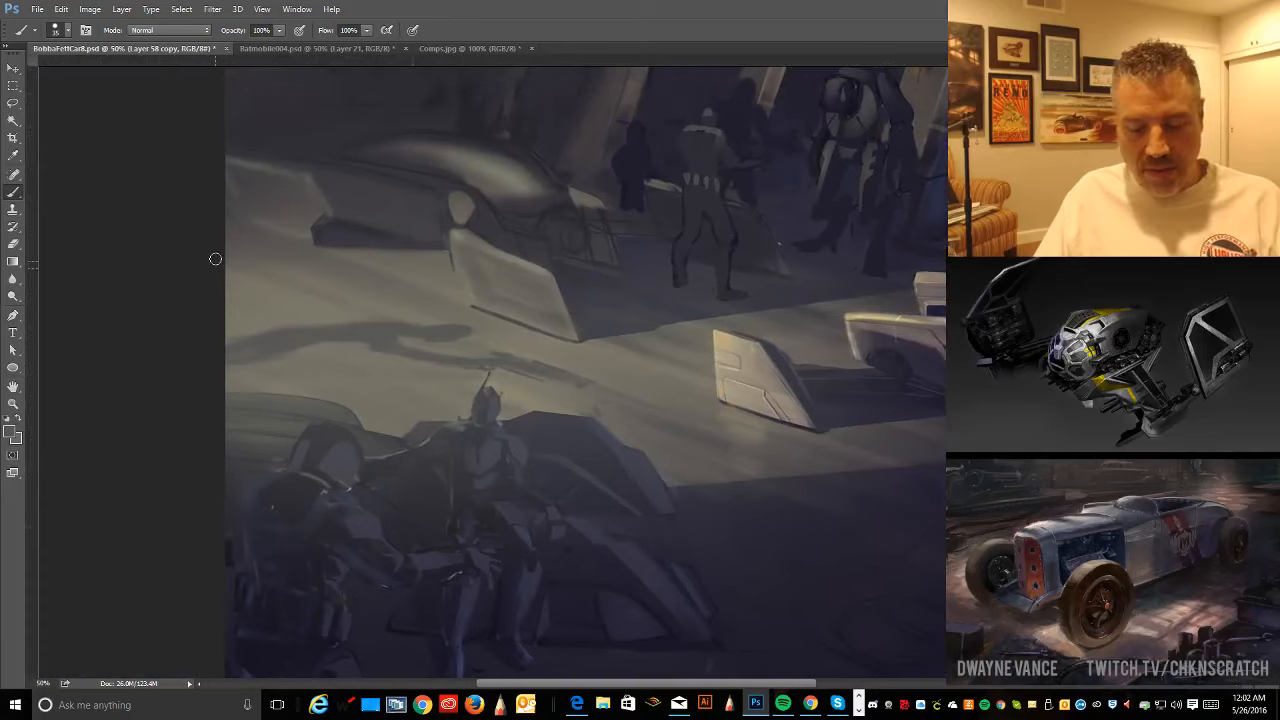
pyautogui.hotkey('ctrl', '-')
pyautogui.hotkey('ctrl', '-')
pyautogui.hotkey('ctrl', '-')
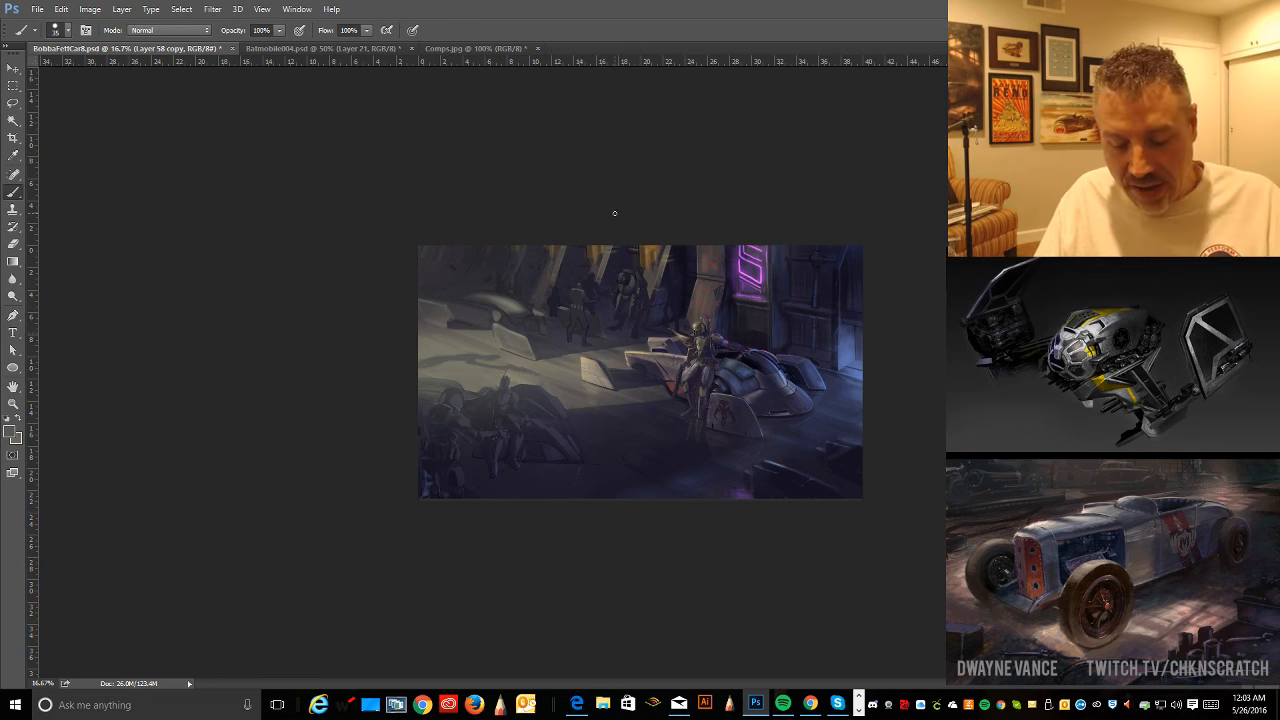
pyautogui.hotkey('ctrl', '+')
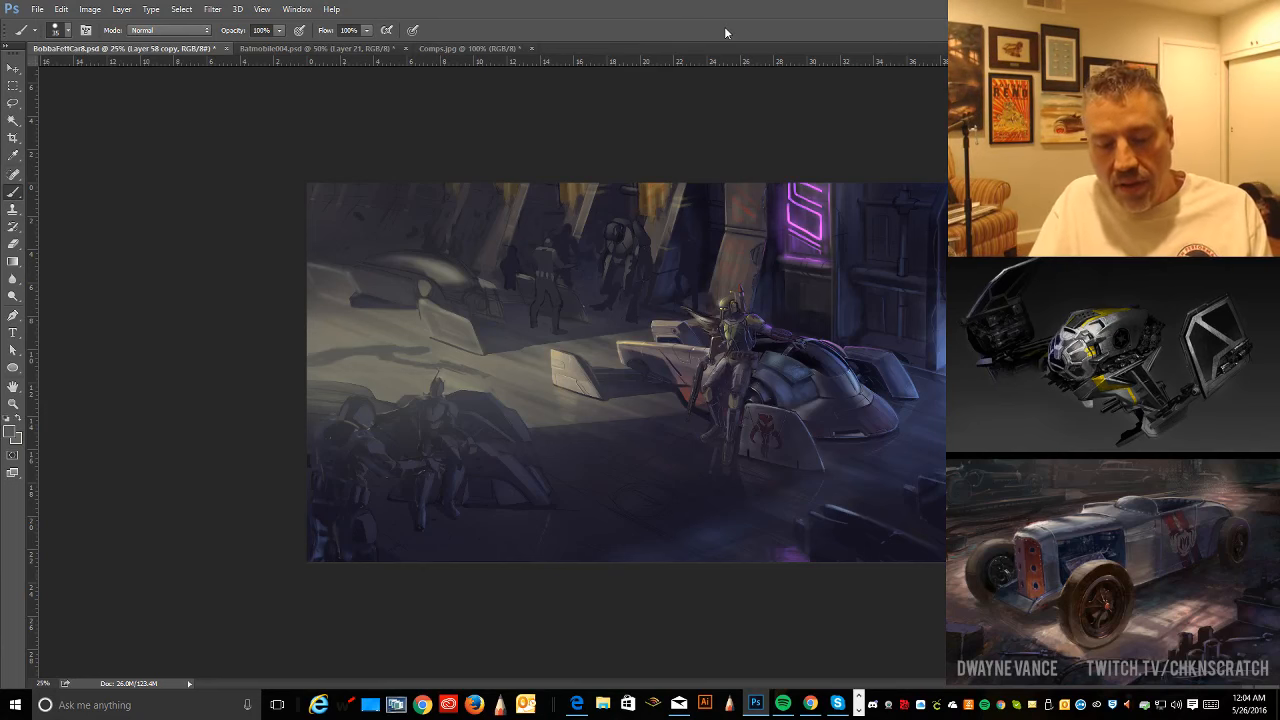
pyautogui.hotkey('ctrl', '+')
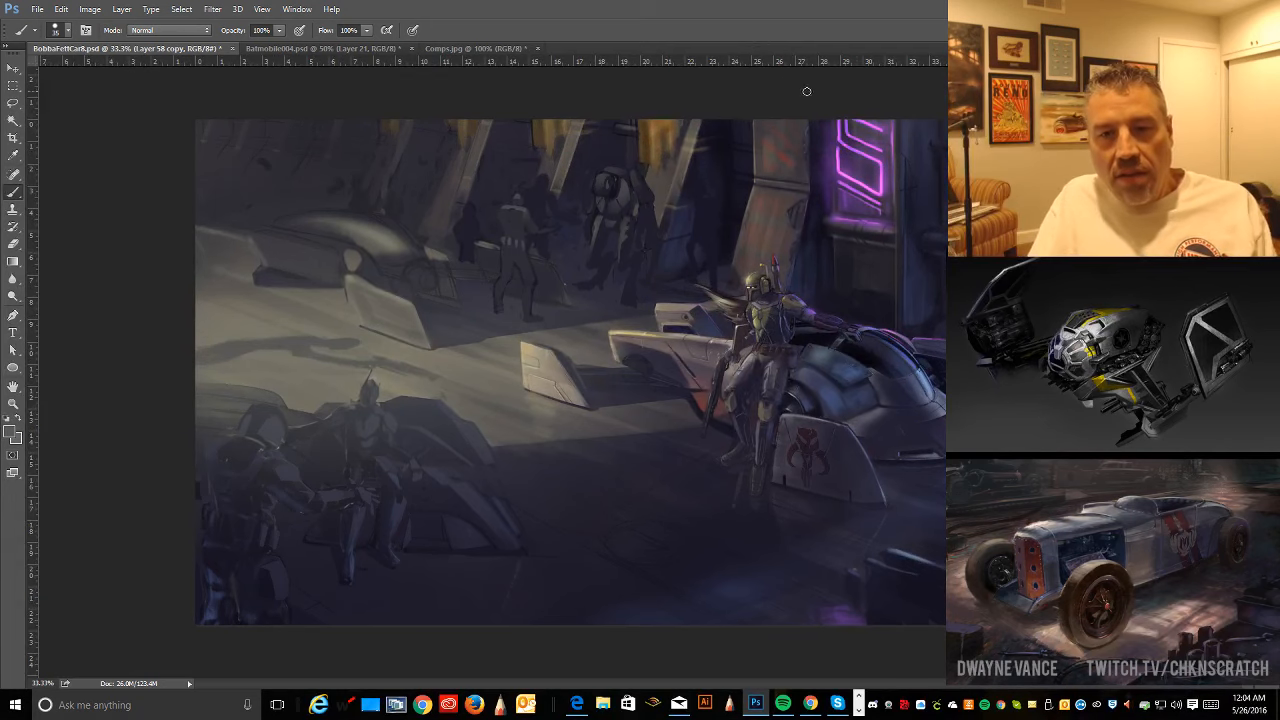
pyautogui.hotkey('ctrl', '+')
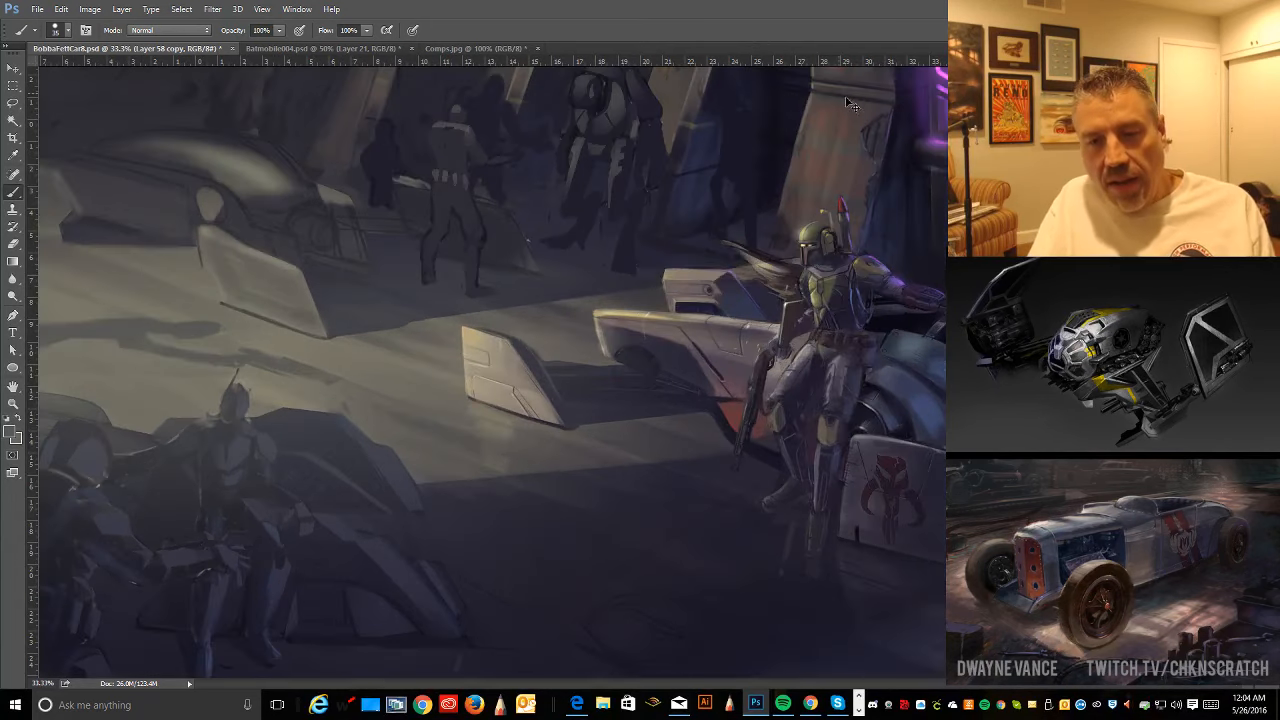
pyautogui.hscroll(2, 862, 126)
pyautogui.hotkey('ctrl', '-')
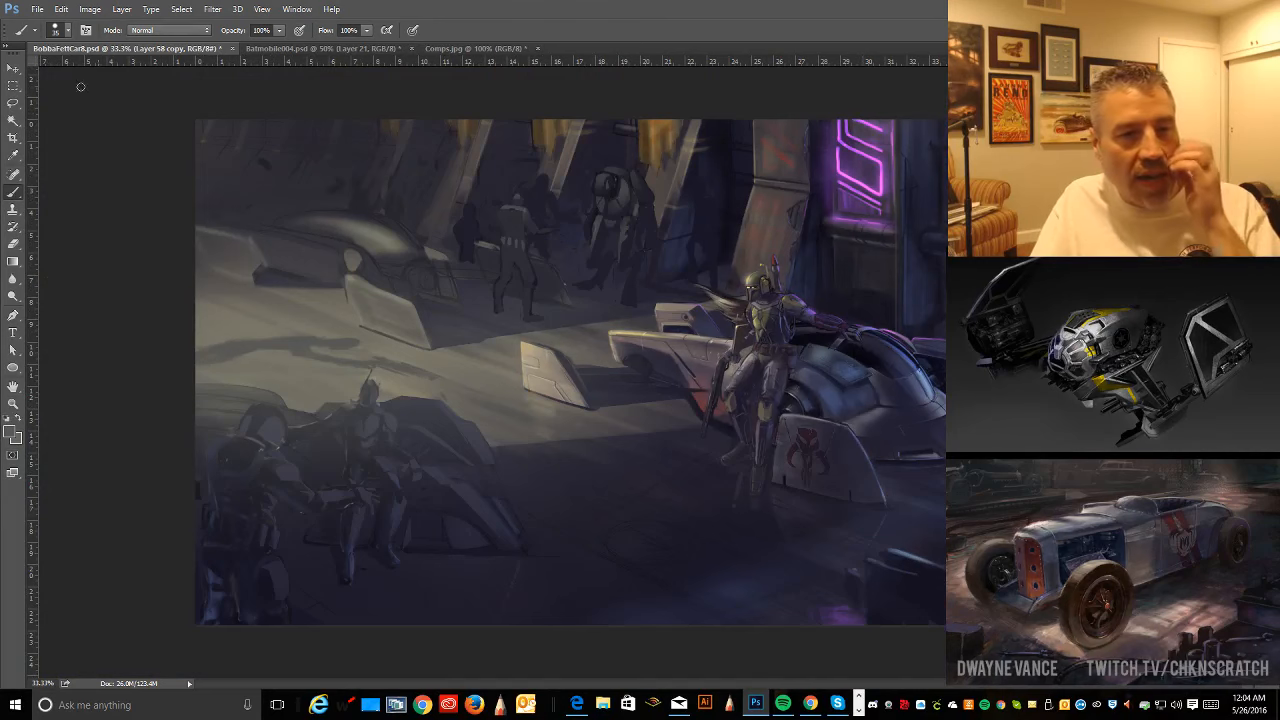
pyautogui.click(13, 68)
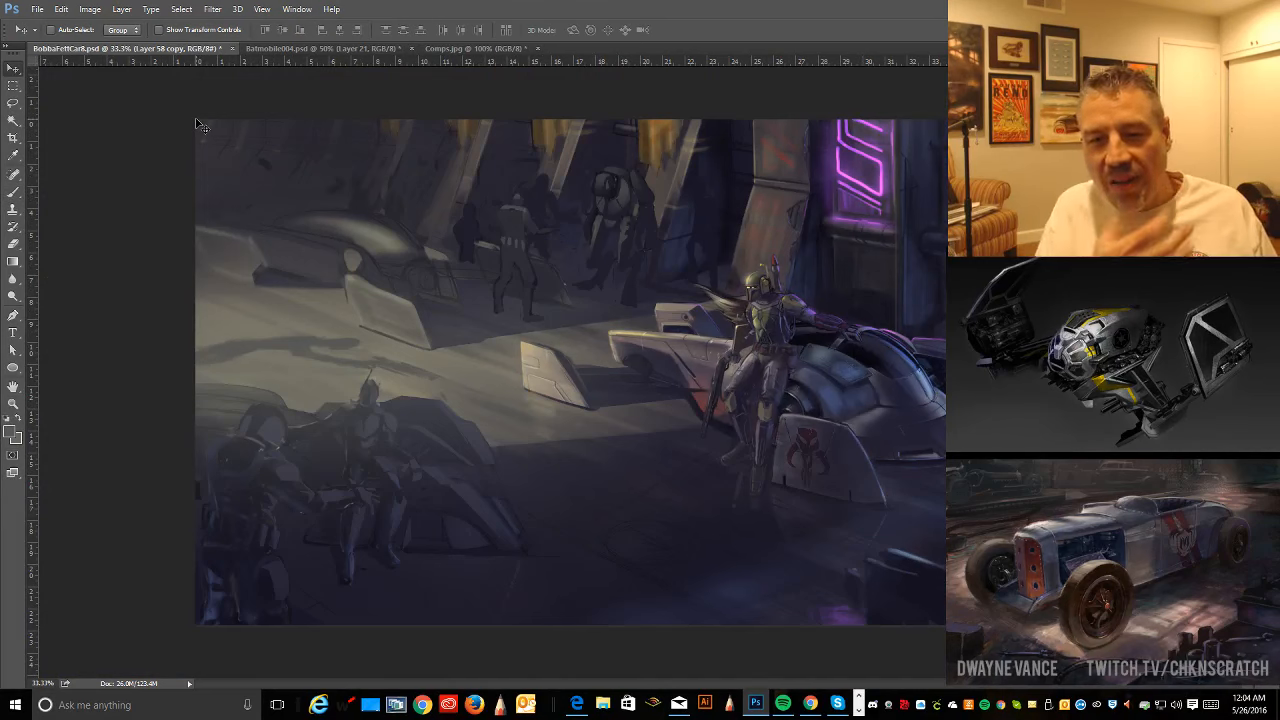